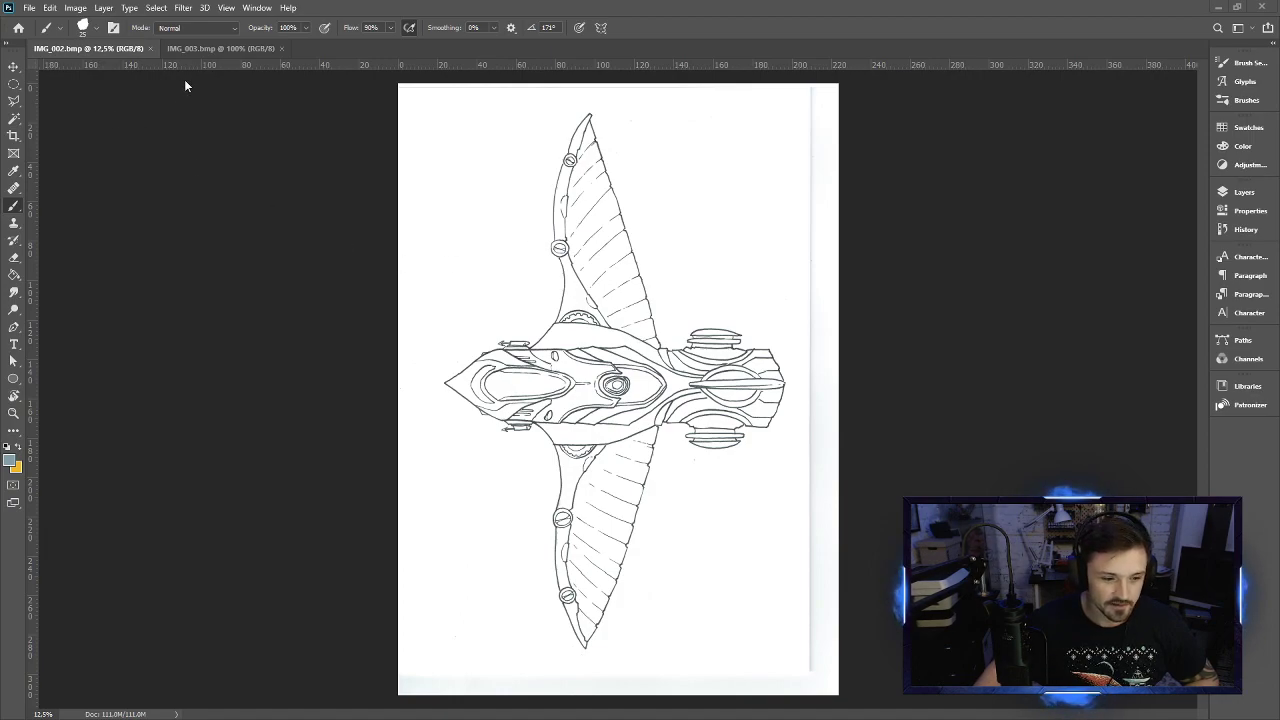
Rotate the spaceship sketch 90° clockwise so its nose points up on a landscape canvas
click(75, 7)
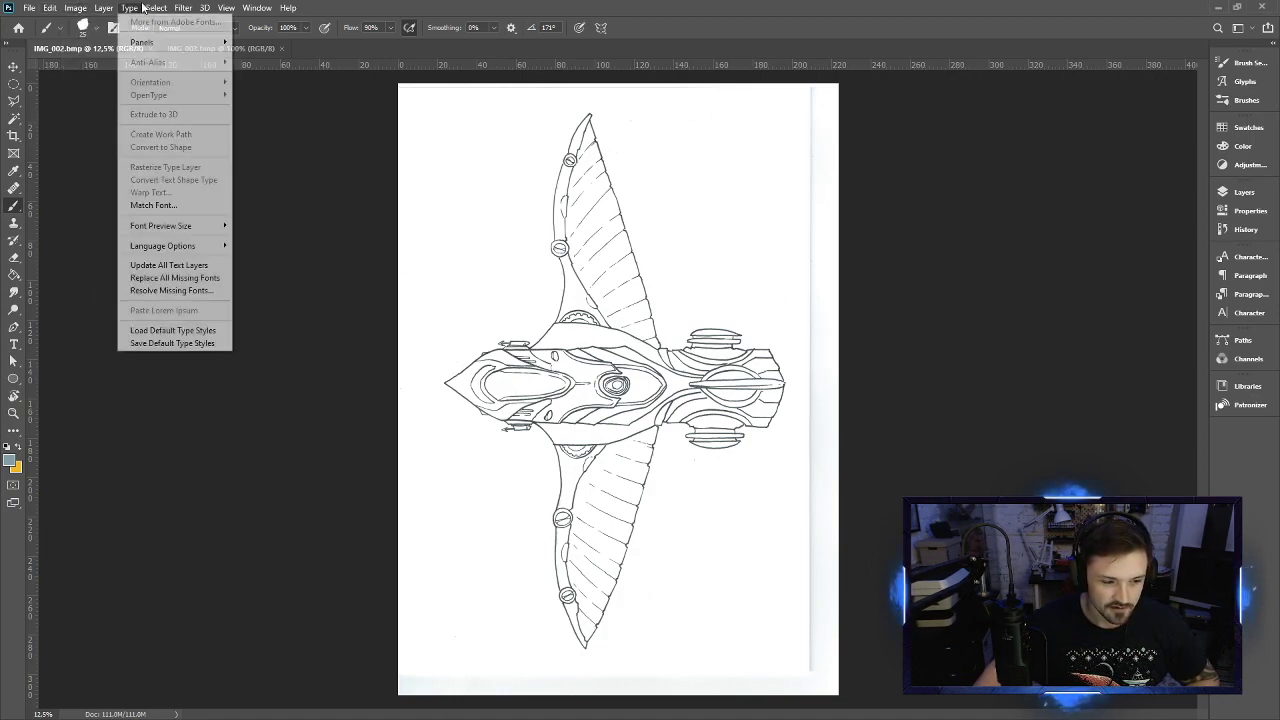
mouse_move(75, 7)
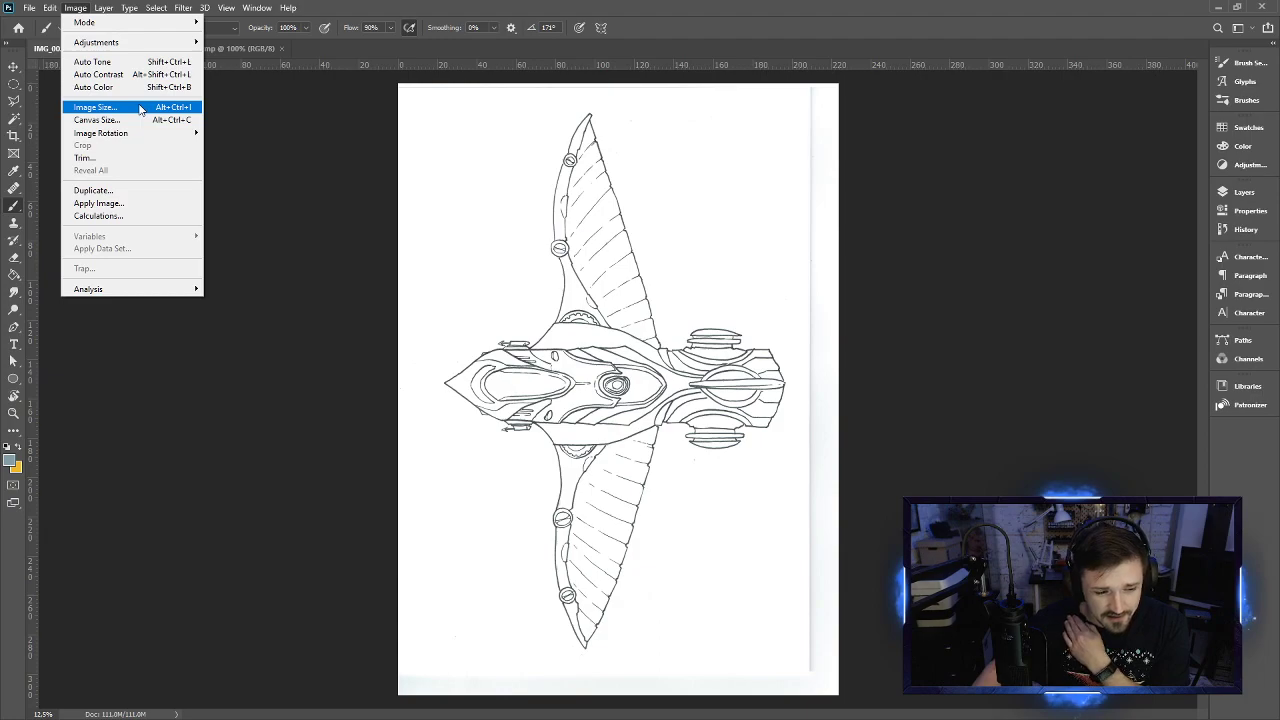
mouse_move(143, 137)
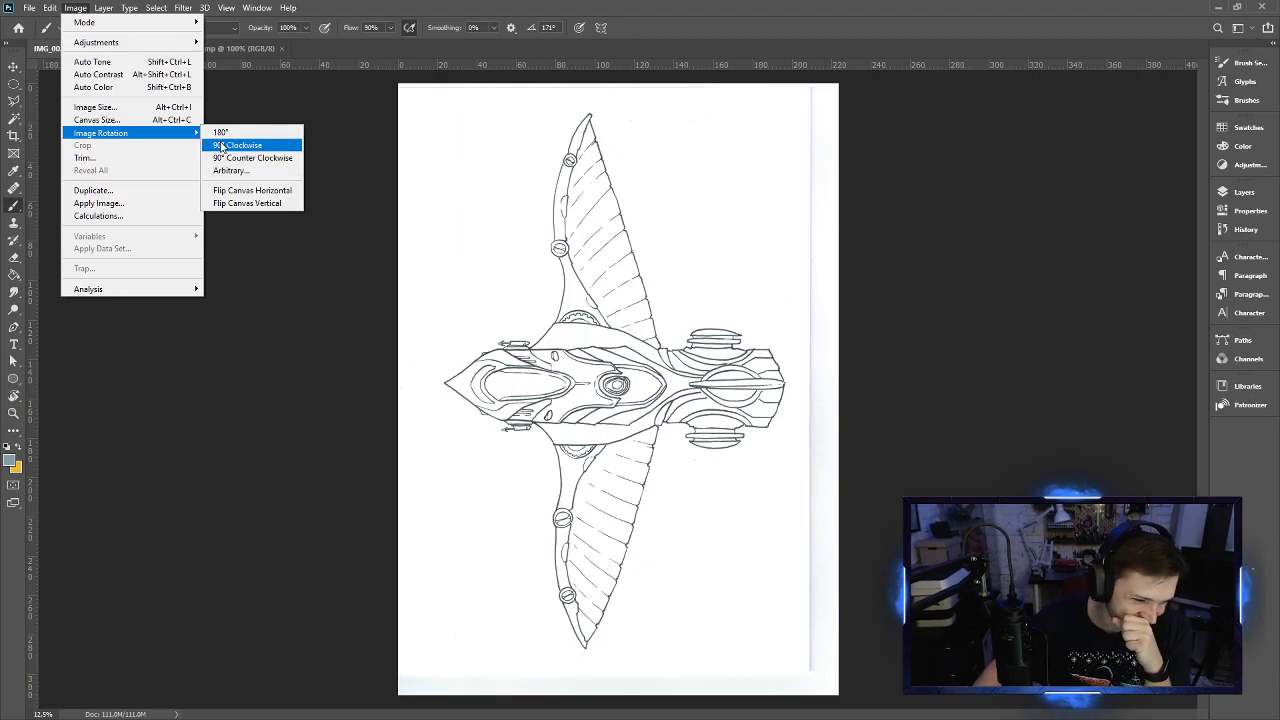
click(248, 152)
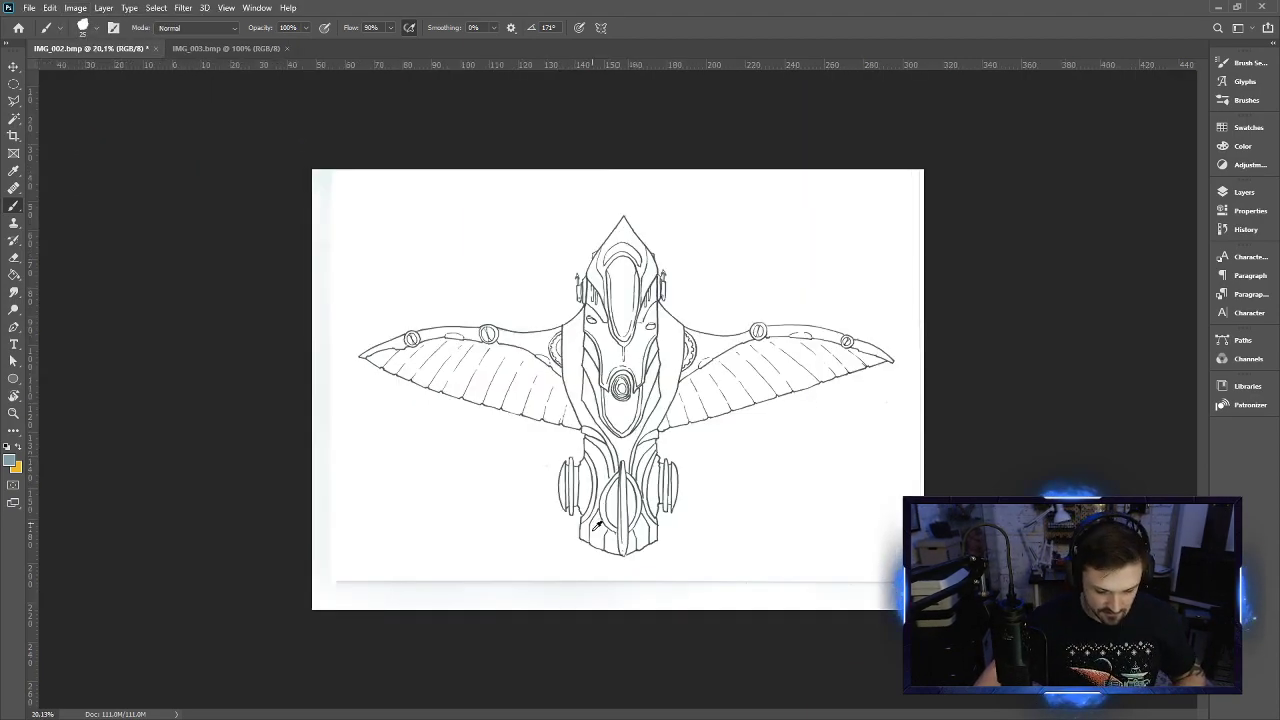
Open Levels and set the white point by sampling the scanned paper
scroll(597, 524, up, 3)
scroll(521, 471, down, 5)
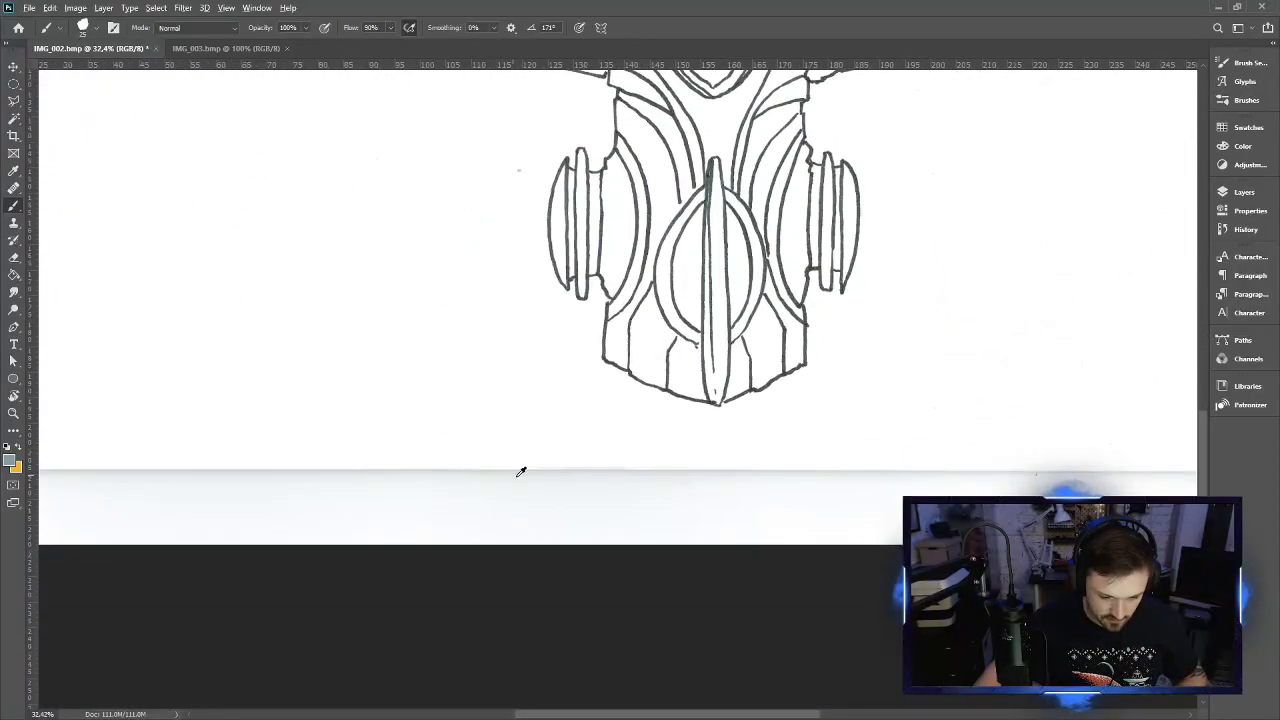
scroll(521, 471, up, 3)
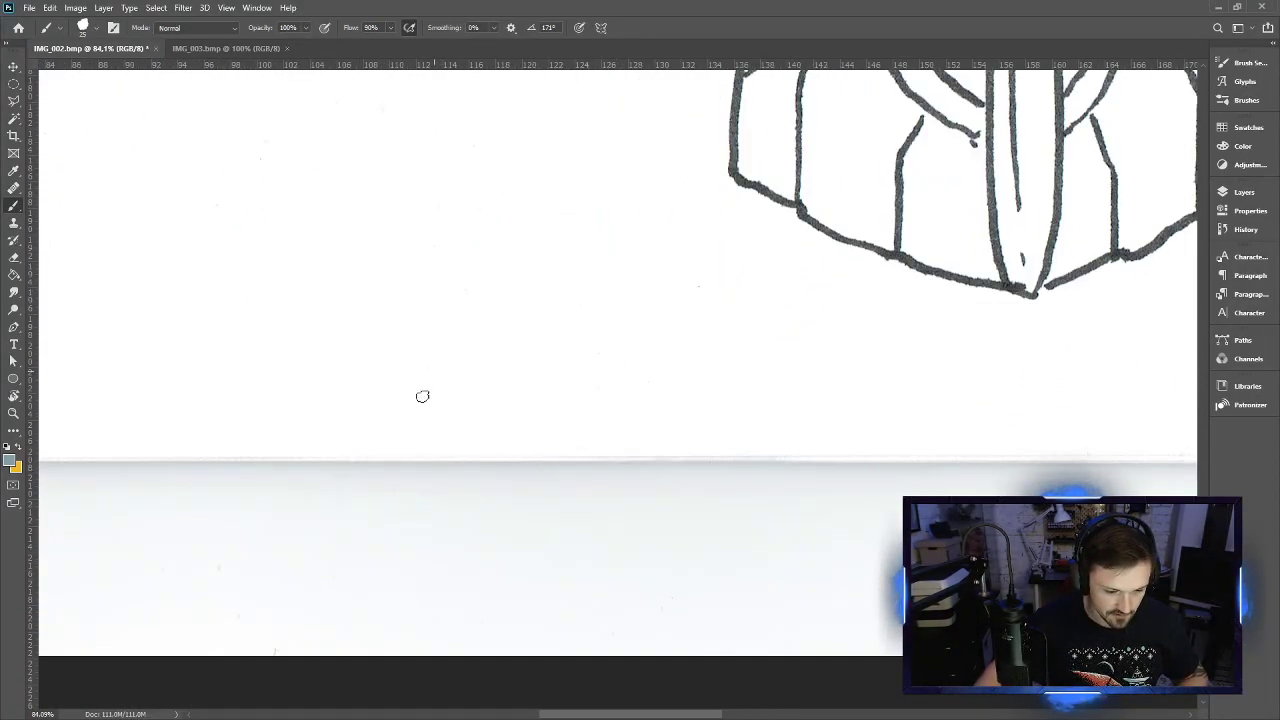
scroll(422, 396, up, 2)
click(76, 8)
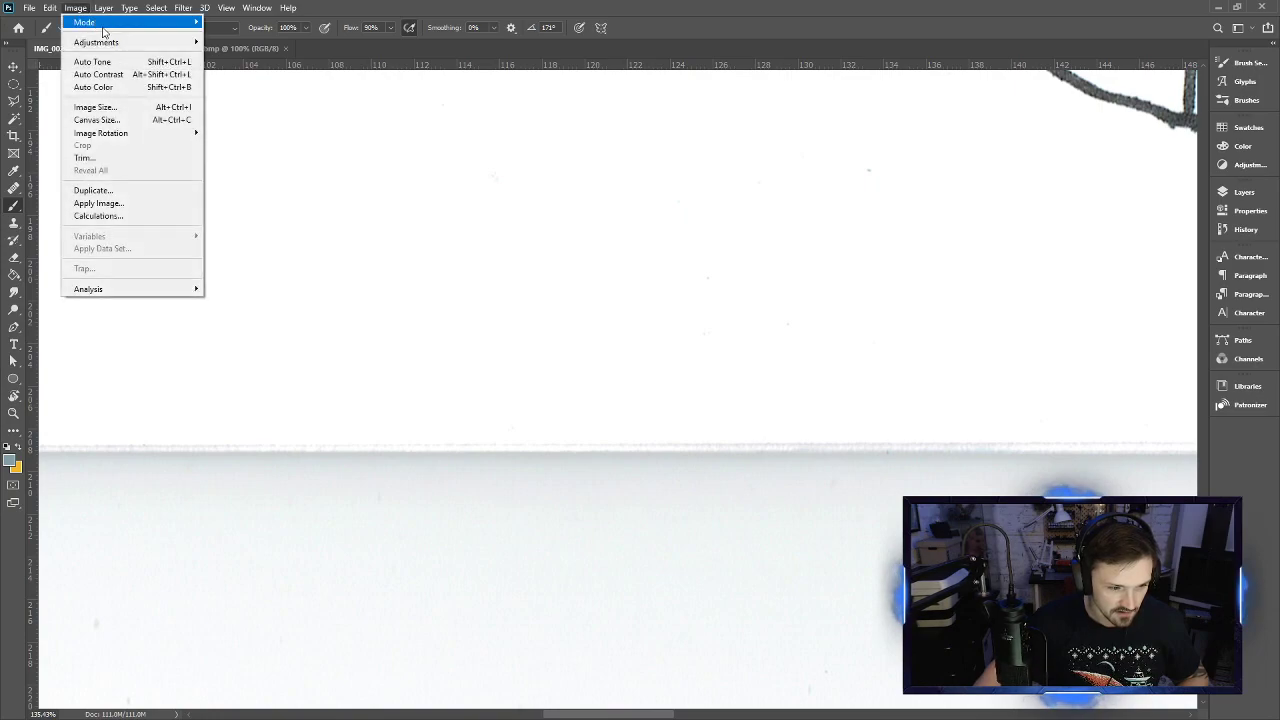
mouse_move(100, 42)
click(250, 54)
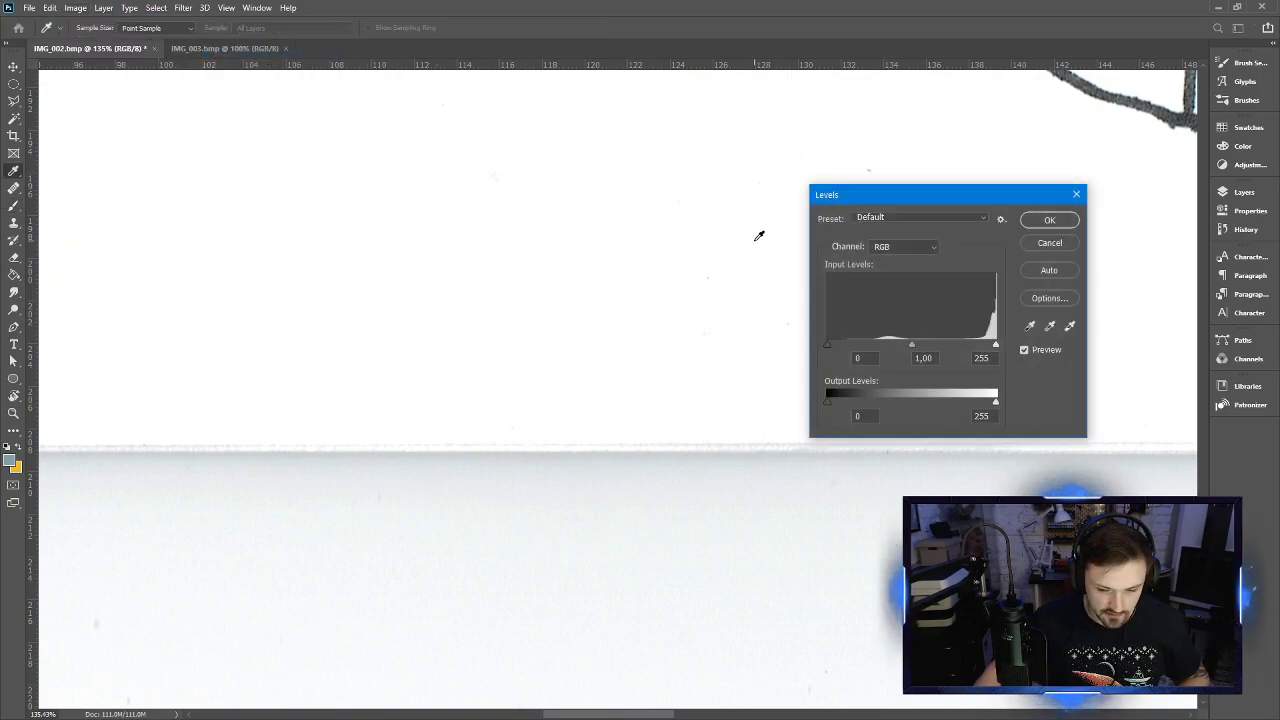
click(1069, 325)
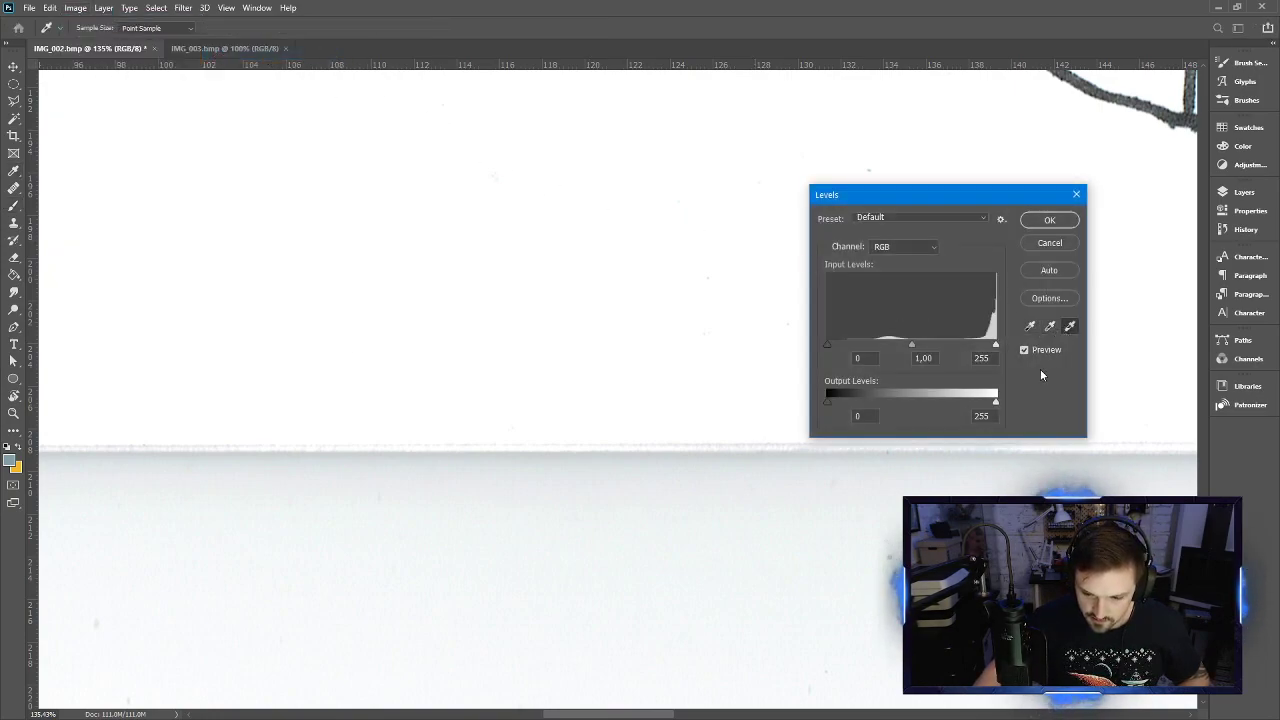
click(757, 452)
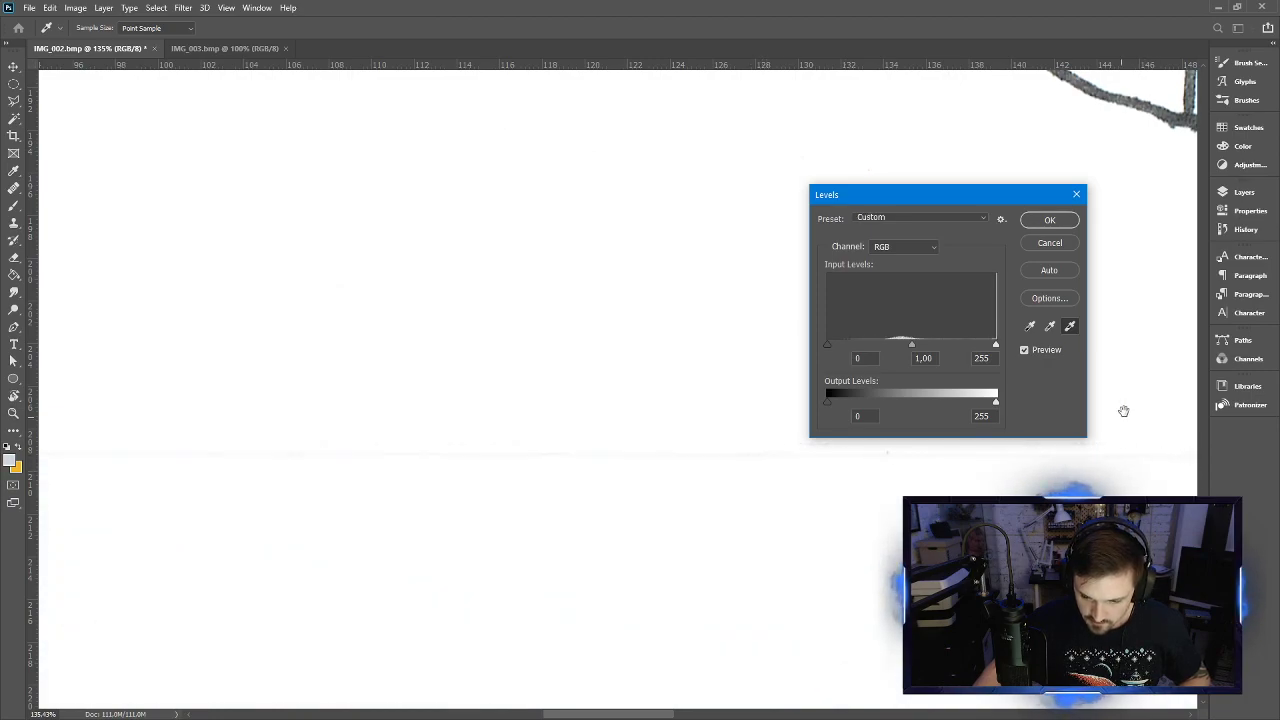
Set the black point by sampling a grey sketch line and apply the Levels adjustment
mouse_move(1120, 409)
mouse_down()
mouse_move(763, 257)
mouse_move(400, 463)
mouse_move(503, 519)
mouse_move(389, 206)
mouse_move(574, 429)
mouse_move(517, 480)
mouse_move(460, 314)
mouse_move(529, 346)
mouse_move(594, 466)
mouse_move(566, 374)
mouse_move(596, 416)
mouse_up()
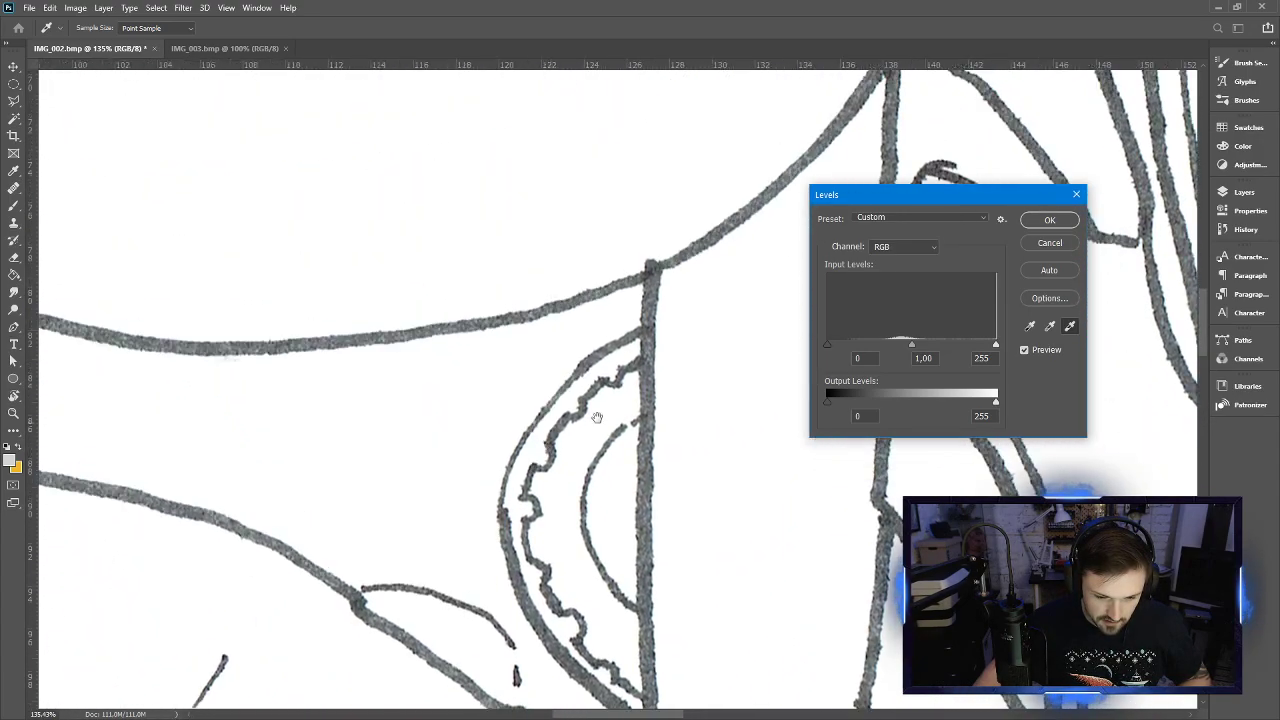
click(1030, 325)
click(722, 234)
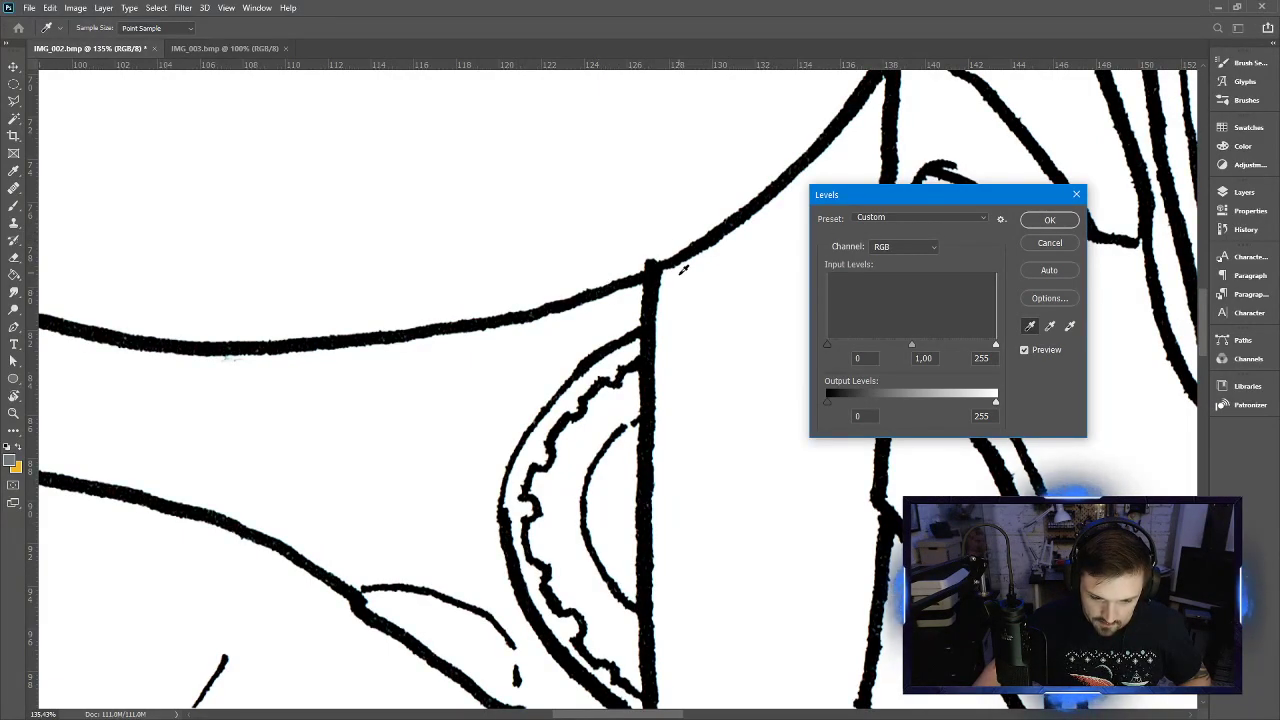
scroll(660, 316, down, 5)
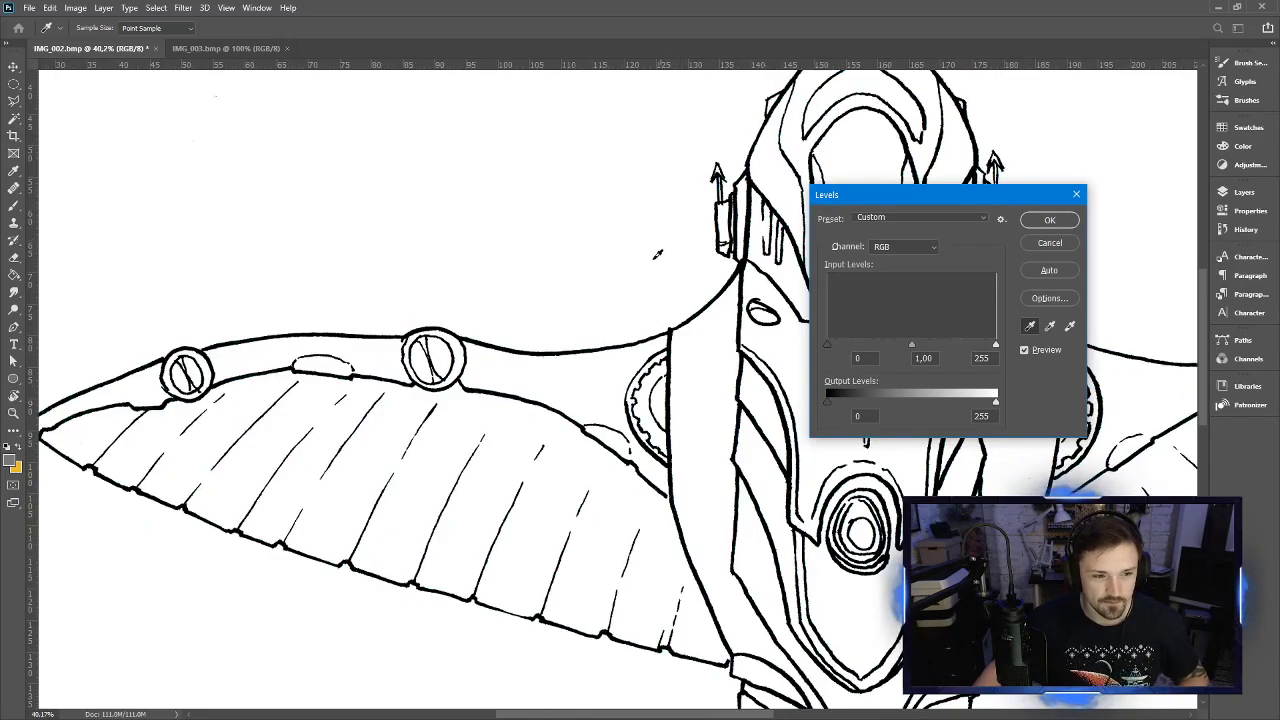
scroll(660, 316, down, 2)
scroll(447, 320, down, 3)
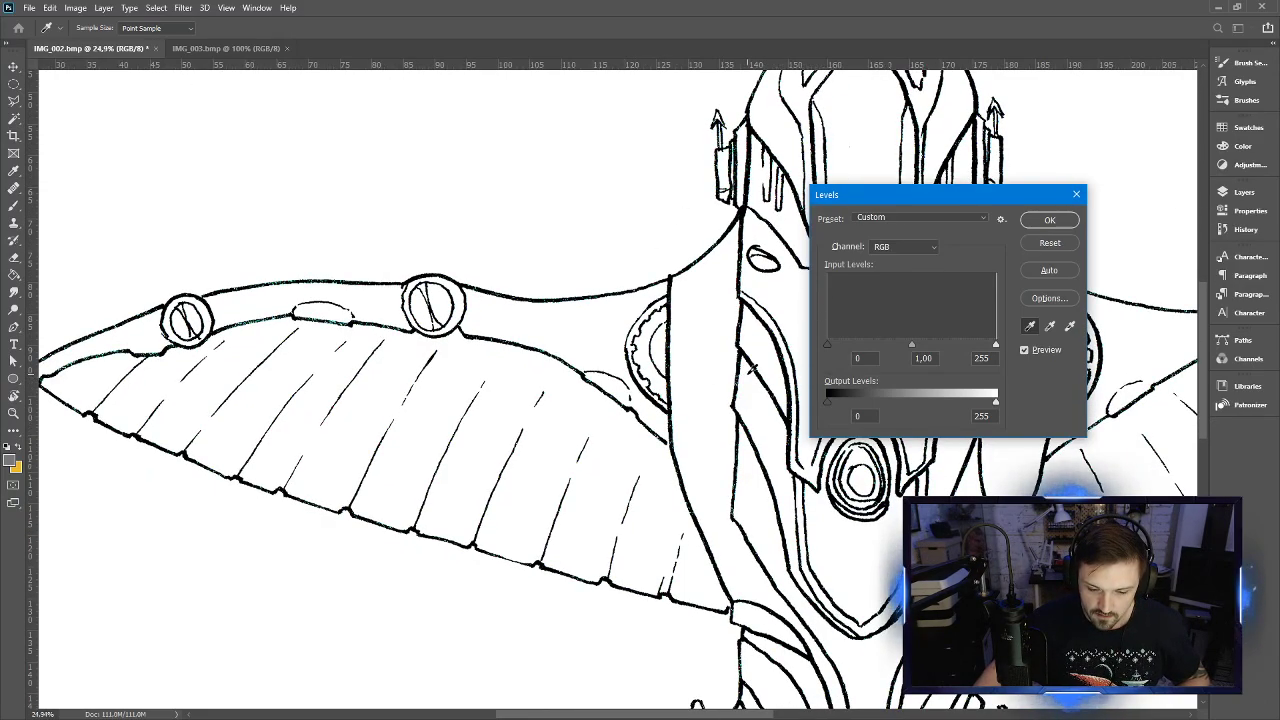
click(1050, 219)
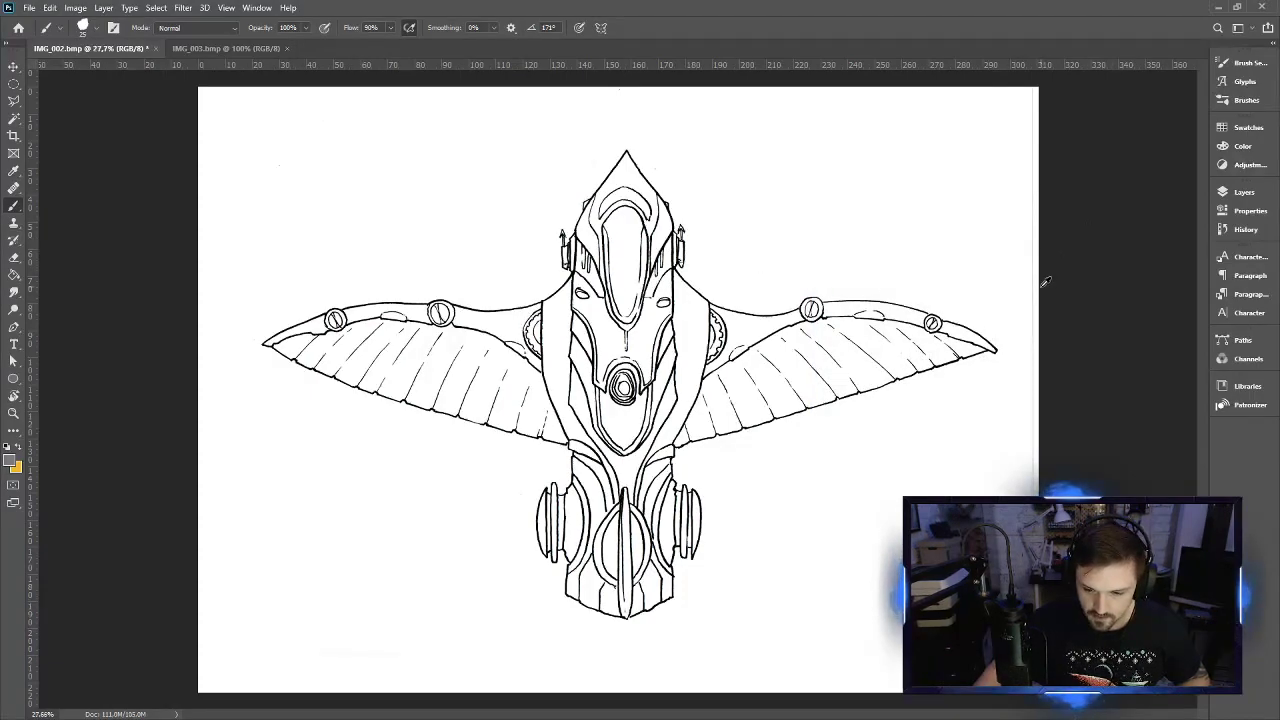
Inspect the cleaned ship line art fitted to the window, then switch to the IMG_003.bmp document
scroll(960, 280, up, 5)
scroll(711, 371, down, 3)
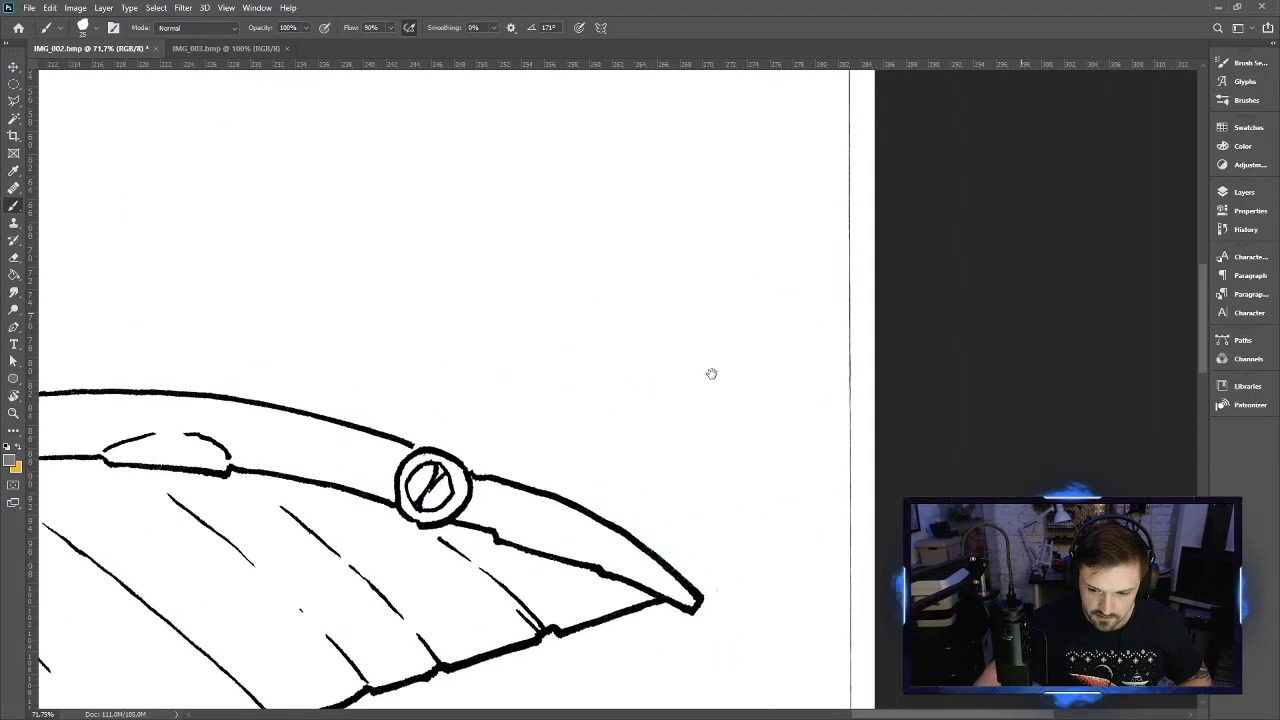
scroll(728, 379, down, 3)
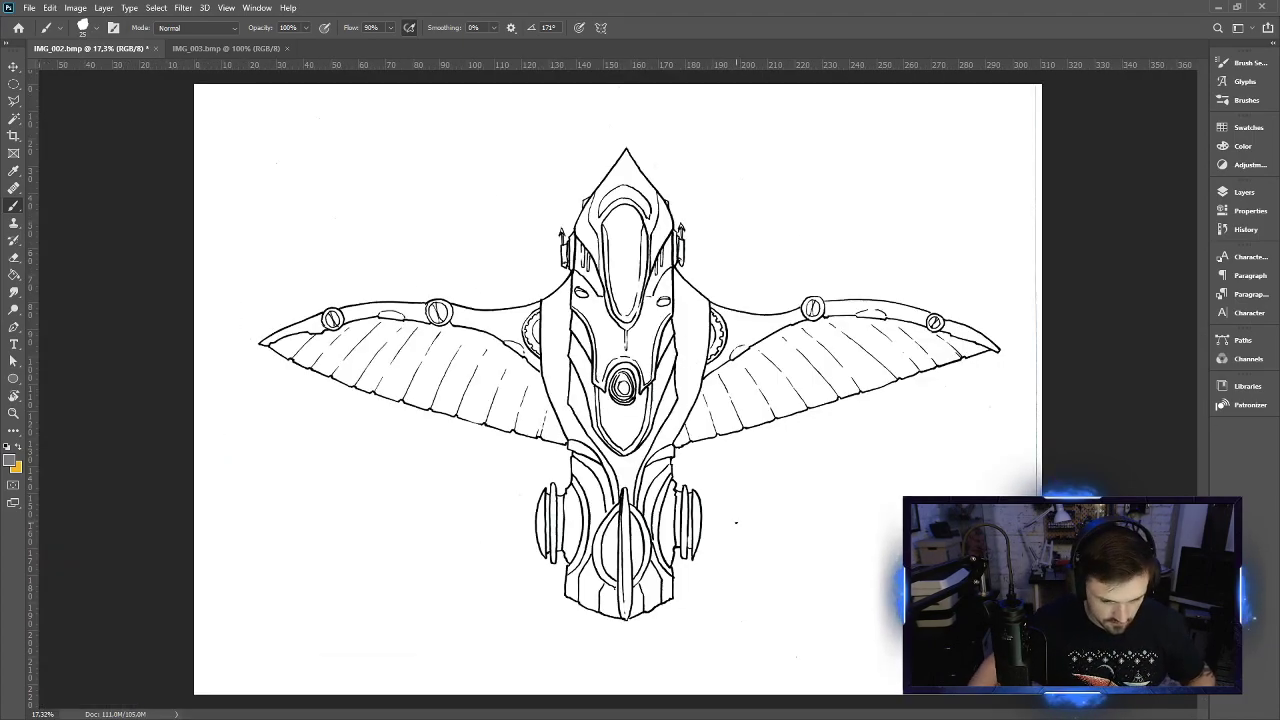
scroll(628, 322, up, 3)
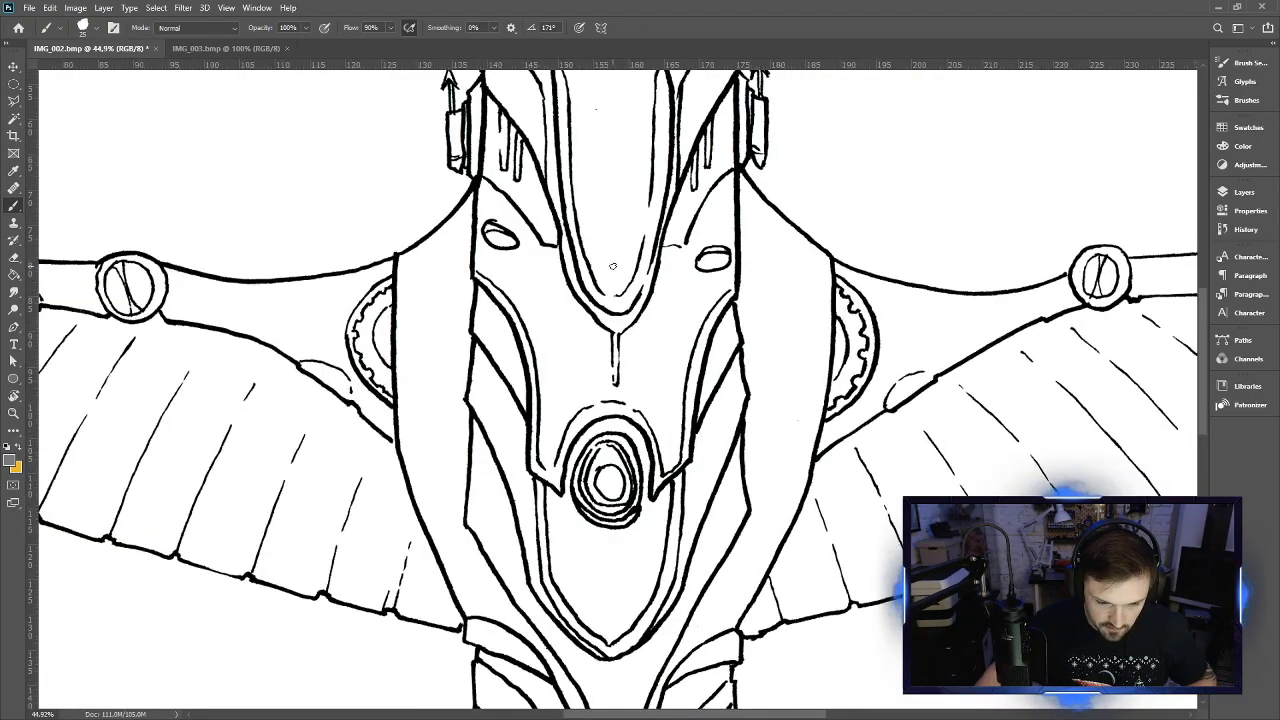
click(228, 48)
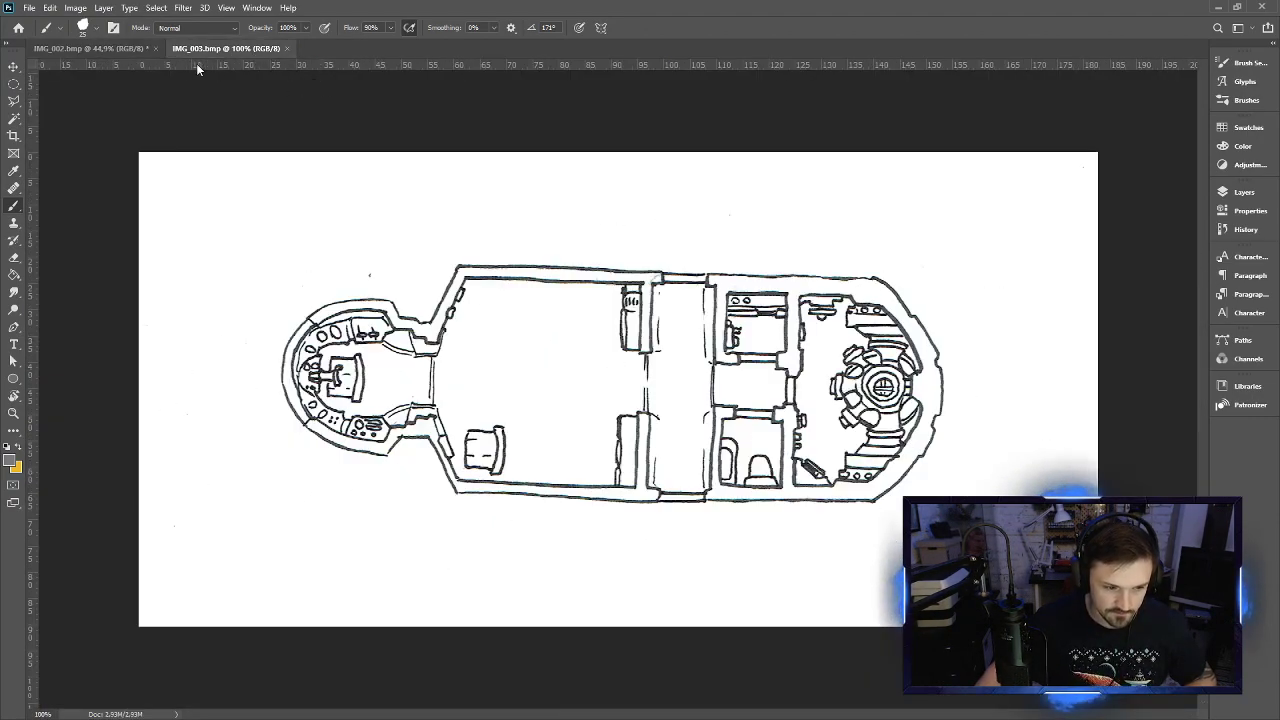
click(90, 48)
key(ctrl+0)
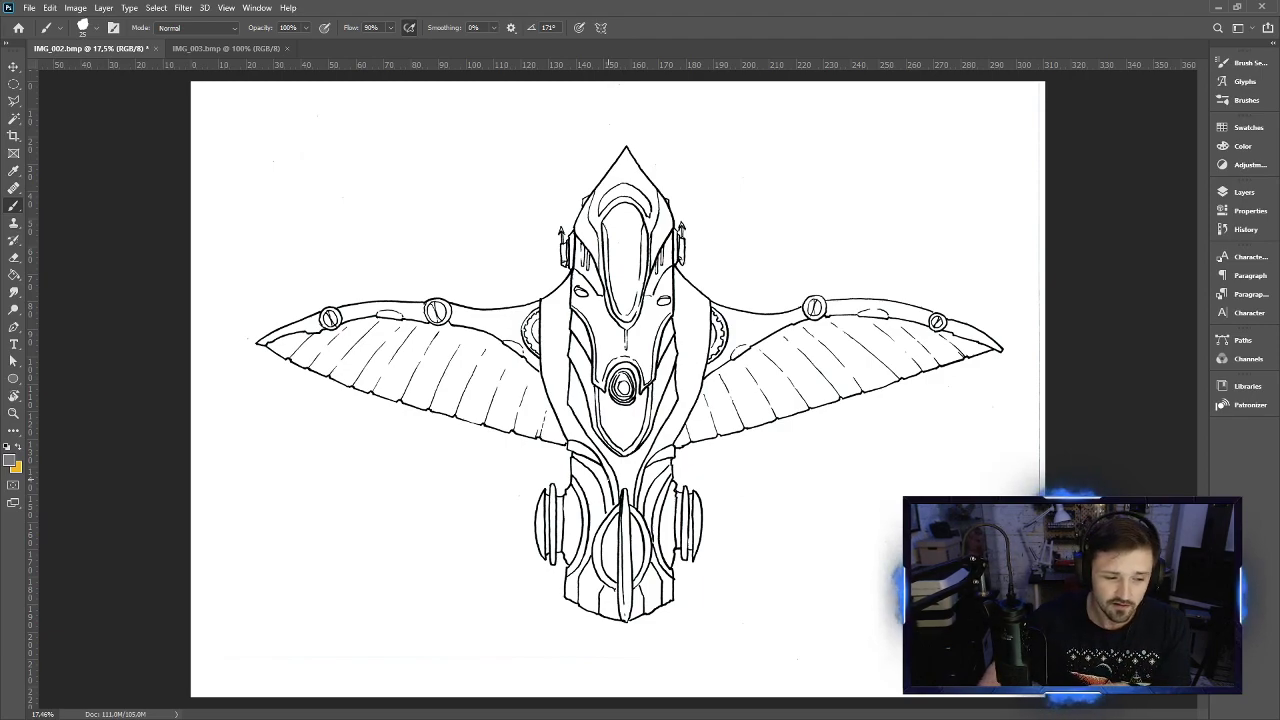
click(238, 49)
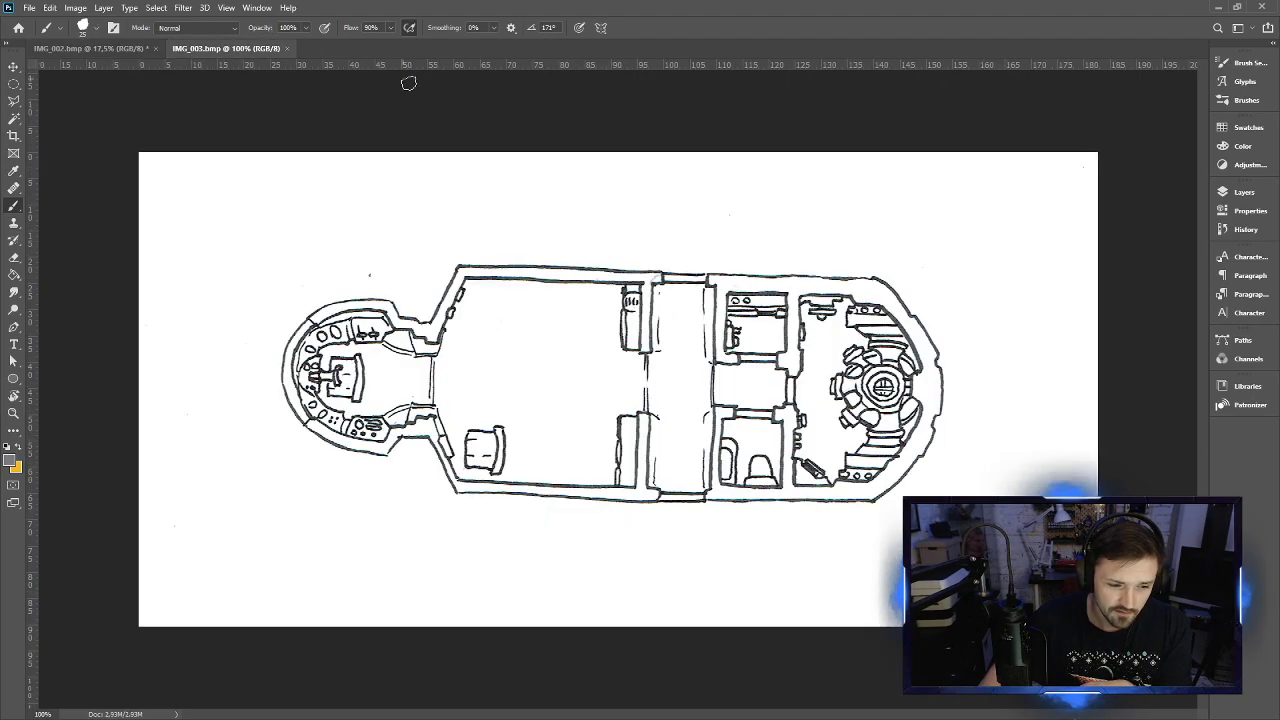
Rotate the IMG_003 floor plan 90° clockwise so it stands upright in portrait
click(76, 8)
mouse_move(150, 133)
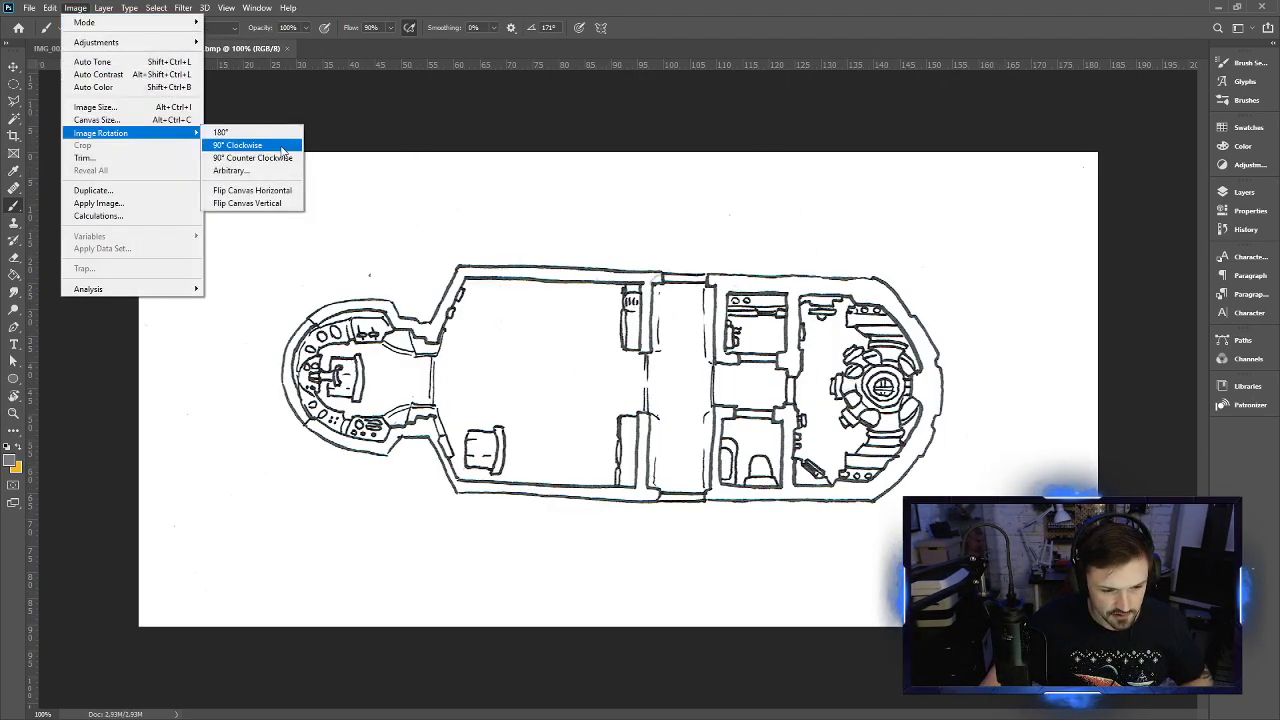
click(240, 145)
scroll(840, 378, down, 3)
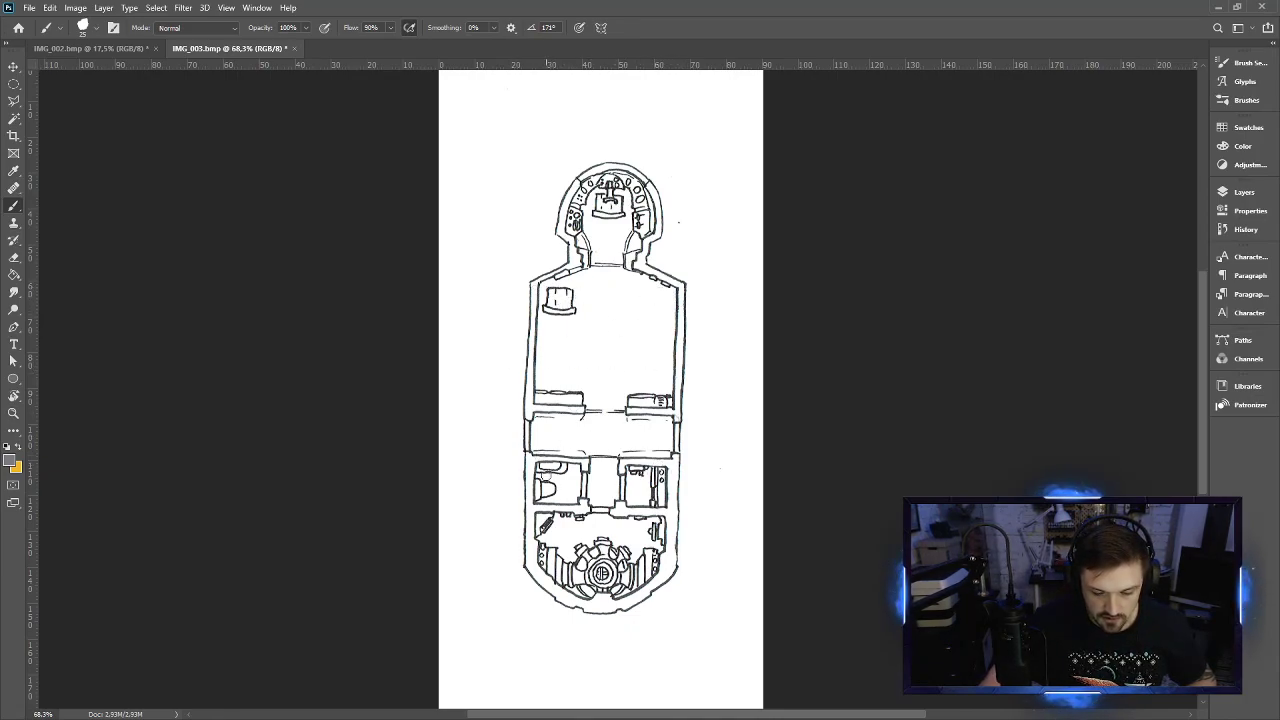
Zoom and pan around the floor plan to inspect its linework
drag(560, 463, 567, 476)
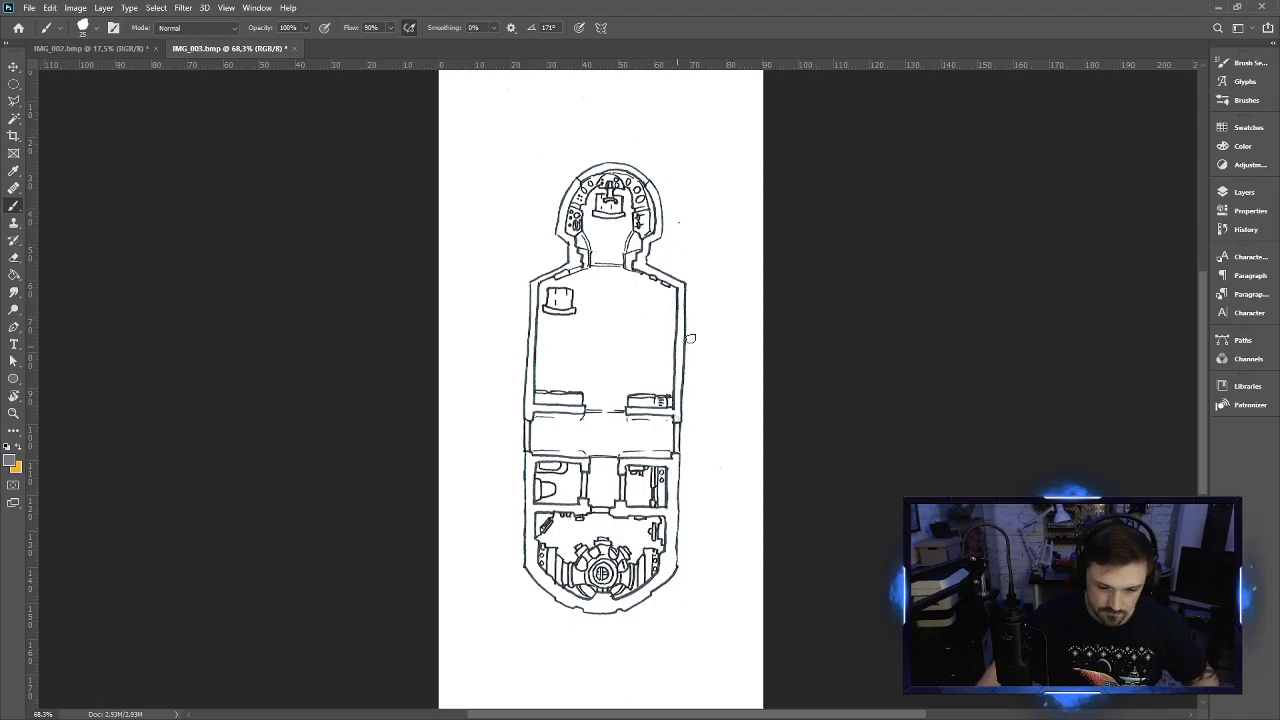
scroll(604, 252, up, 5)
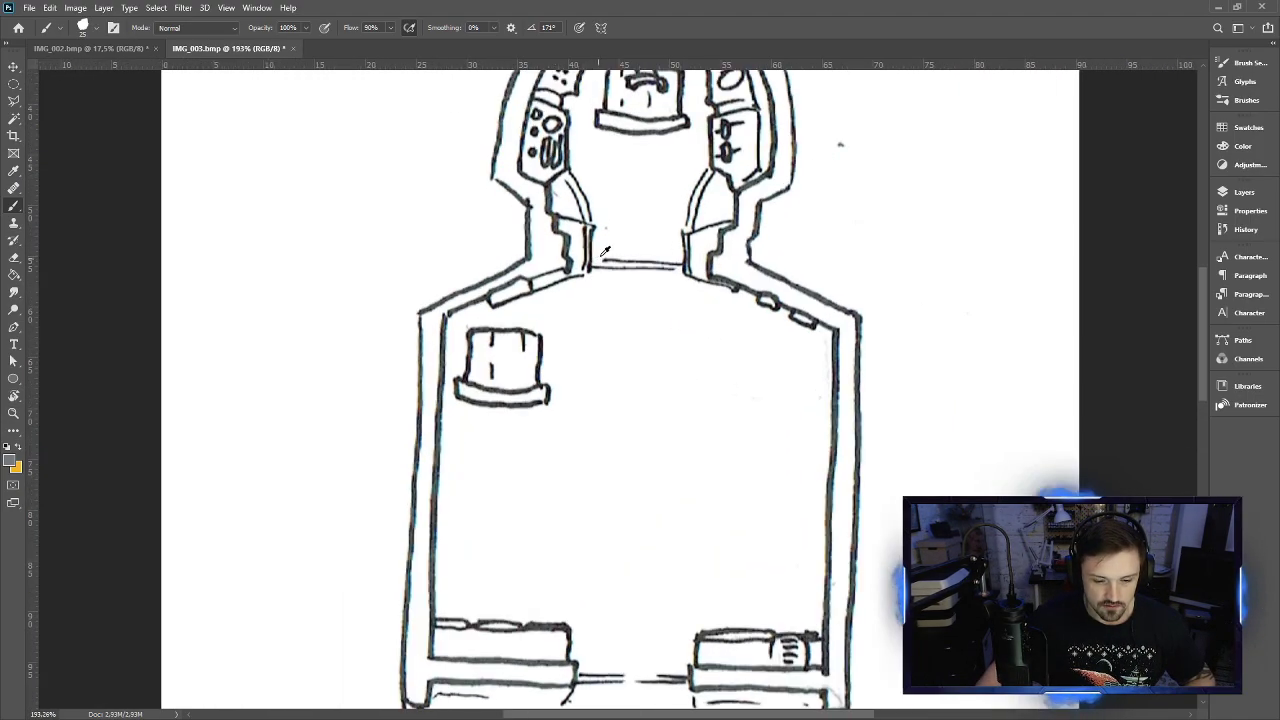
scroll(800, 352, down, 3)
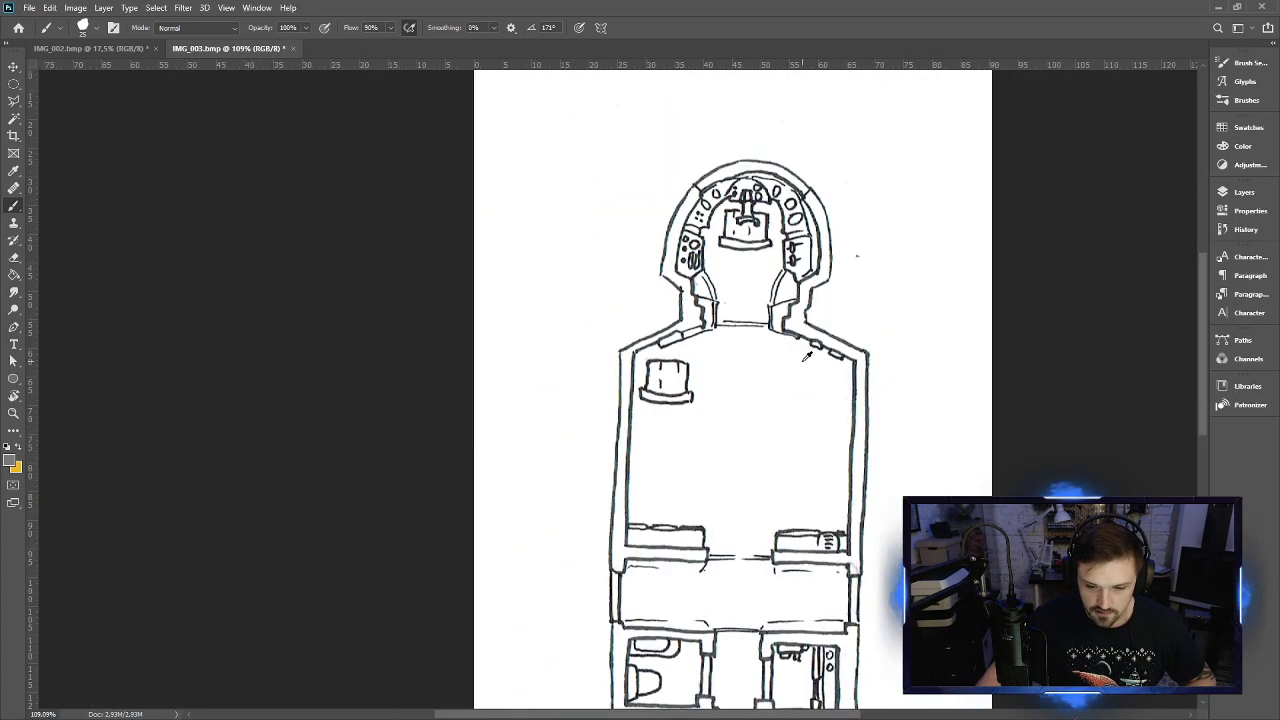
scroll(847, 486, down, 4)
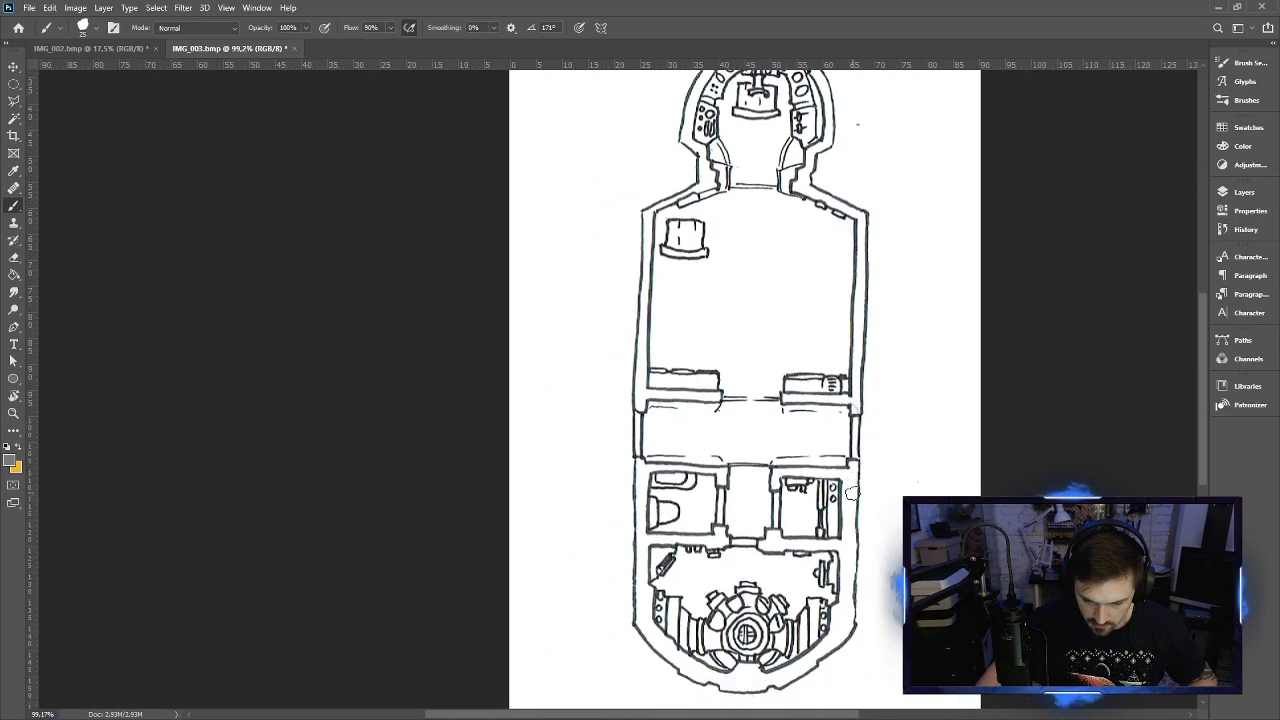
scroll(838, 490, up, 2)
scroll(840, 490, up, 2)
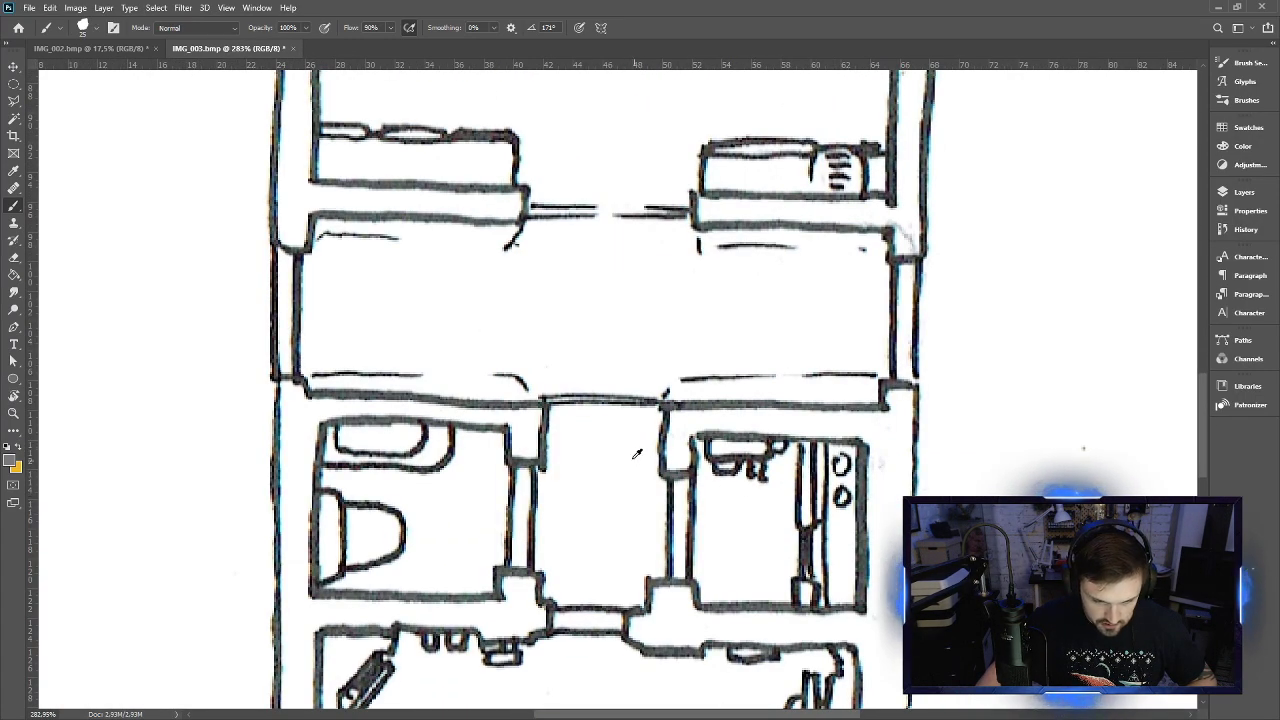
scroll(571, 384, up, 3)
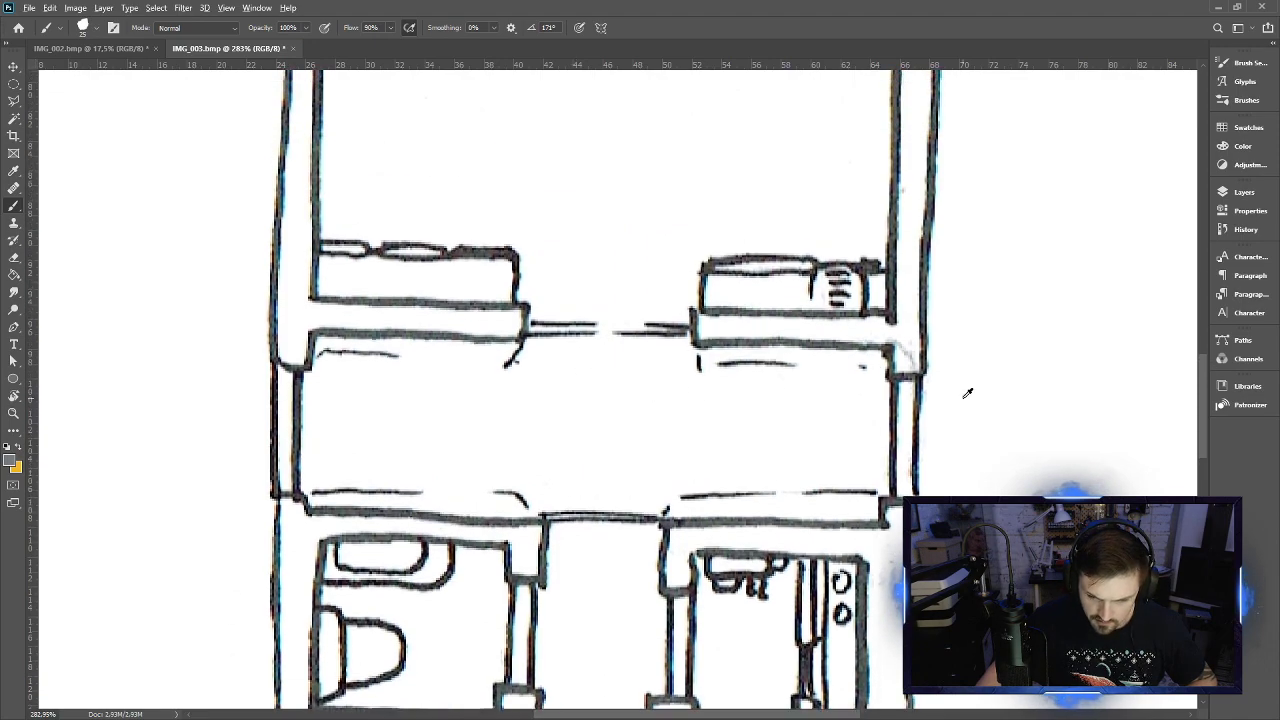
scroll(967, 393, up, 2)
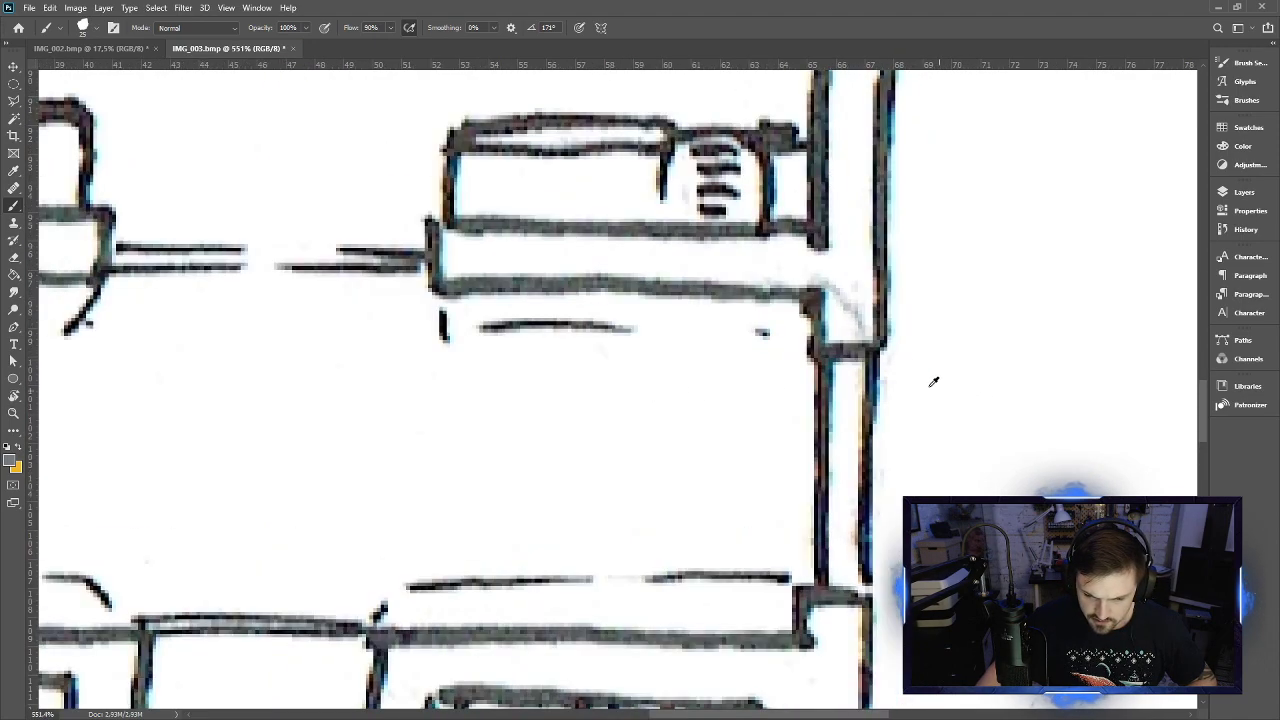
Open Levels for the floor plan and set the white point by sampling the paper
click(76, 8)
mouse_move(160, 44)
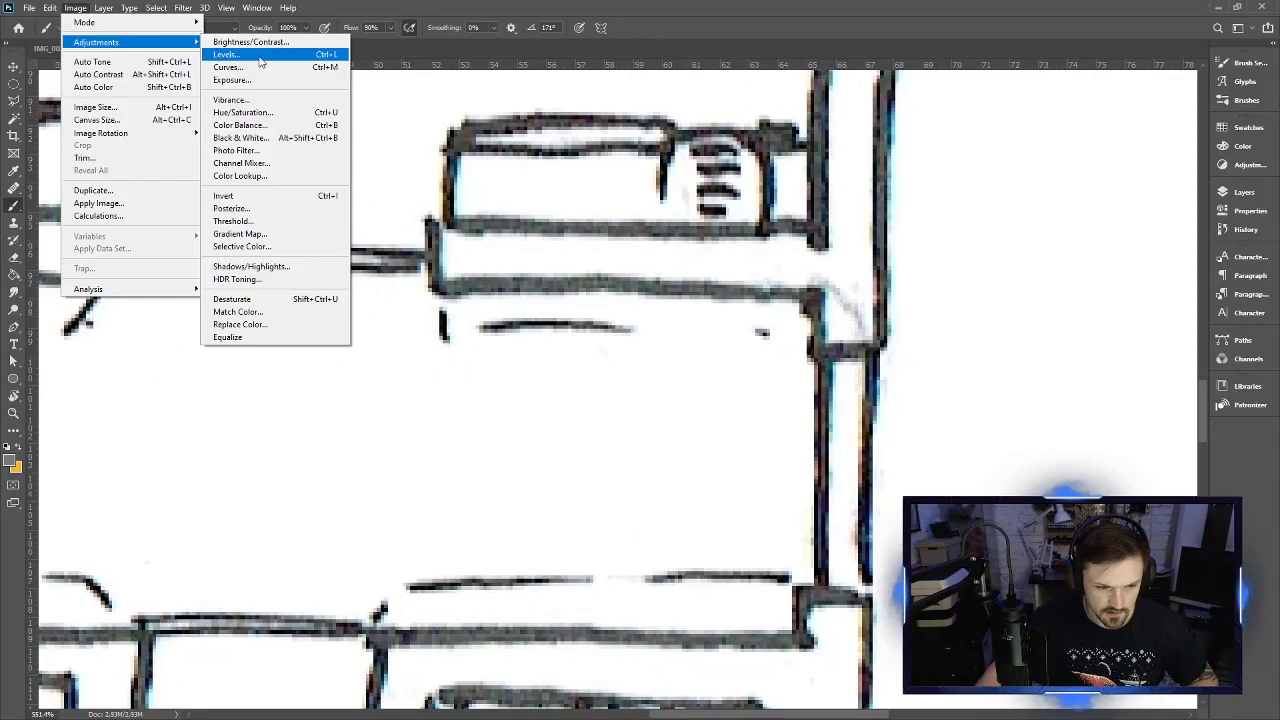
click(226, 54)
click(1070, 327)
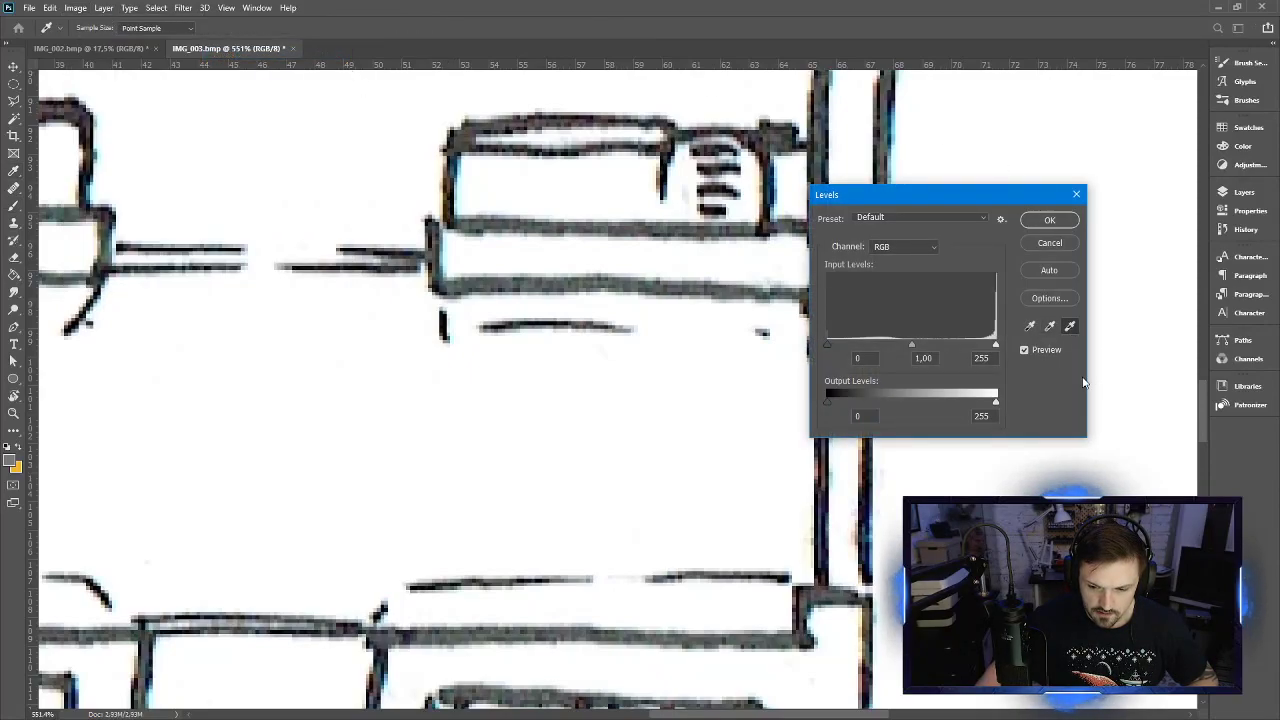
drag(970, 200, 1068, 170)
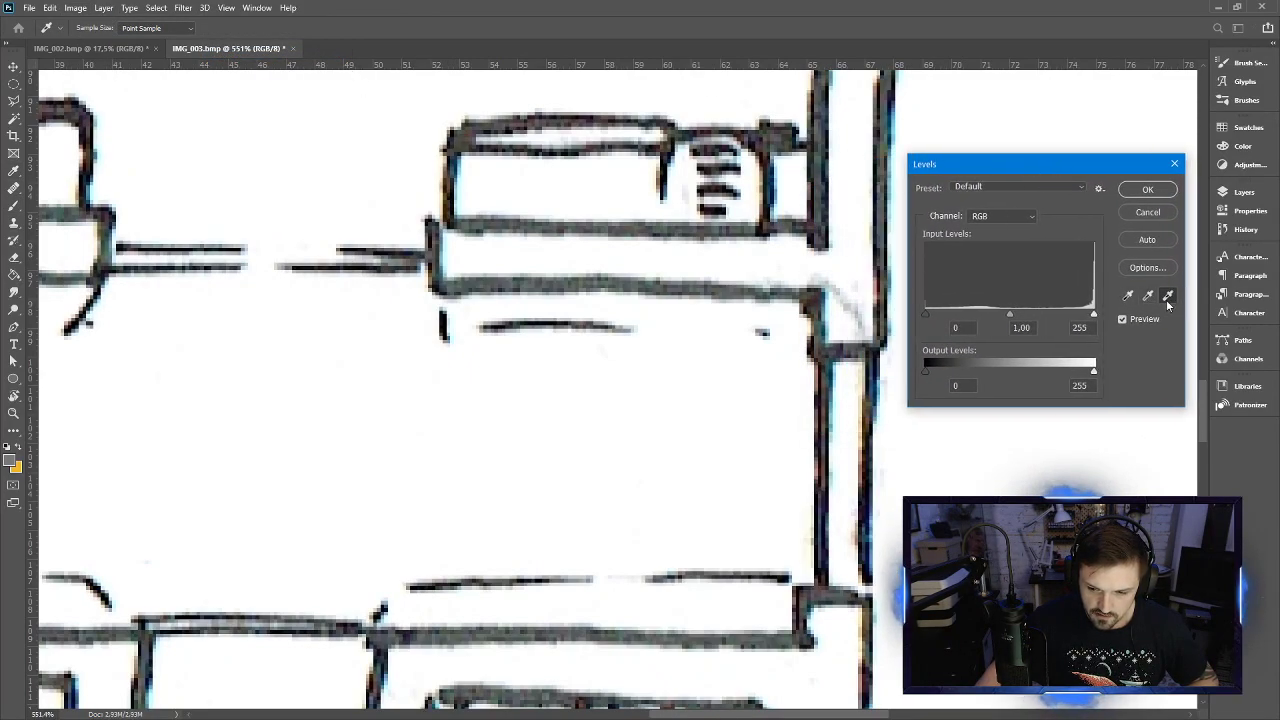
click(841, 288)
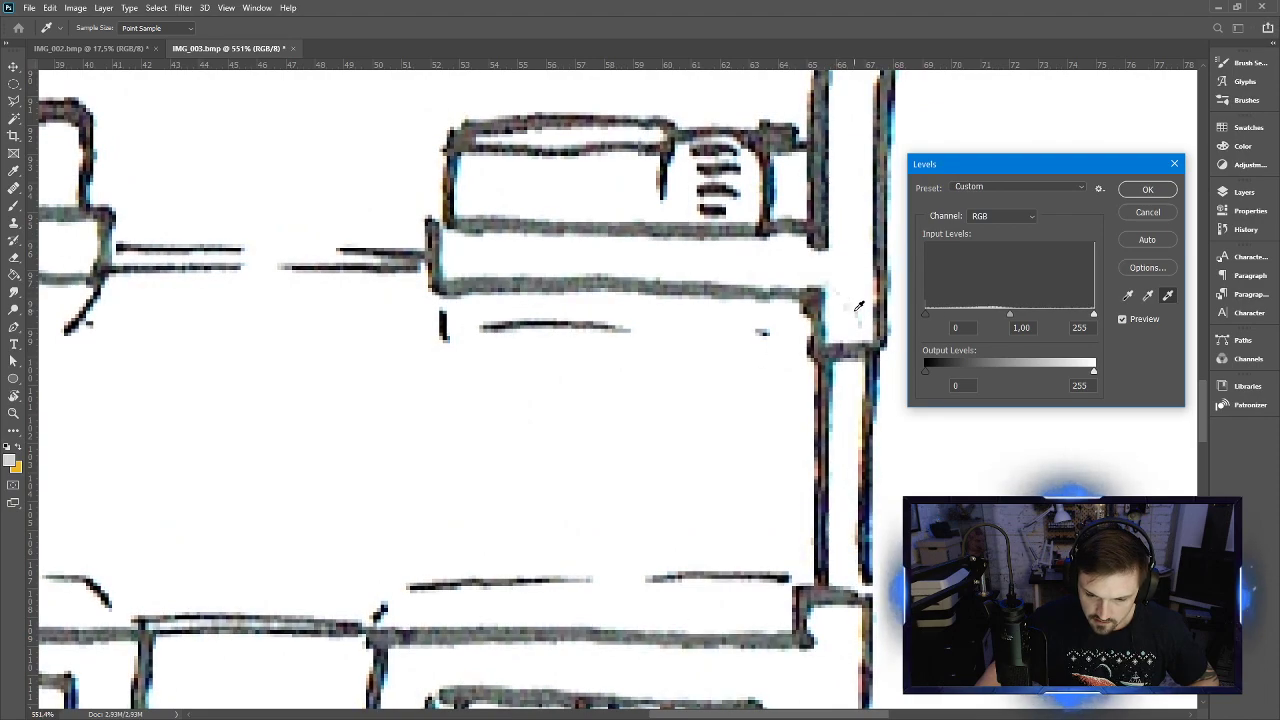
click(859, 309)
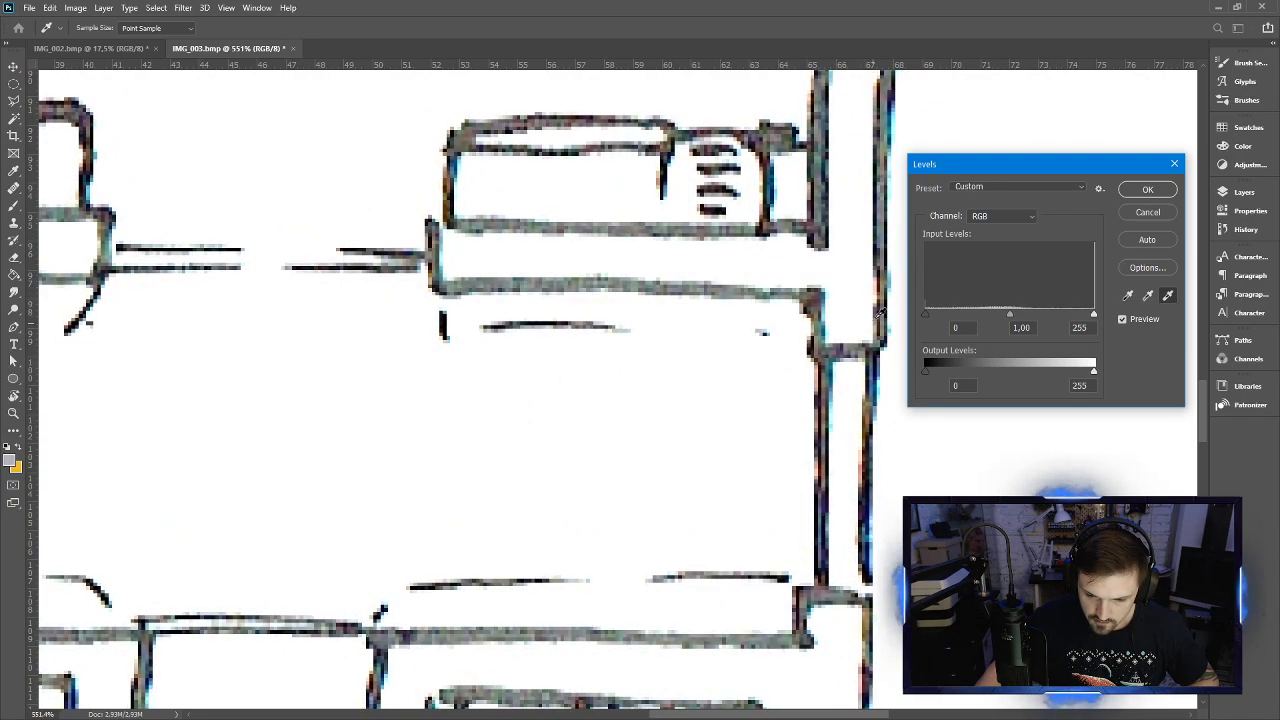
Set the black point from several line strokes, apply Levels, and show the Channels panel
click(1126, 297)
click(818, 311)
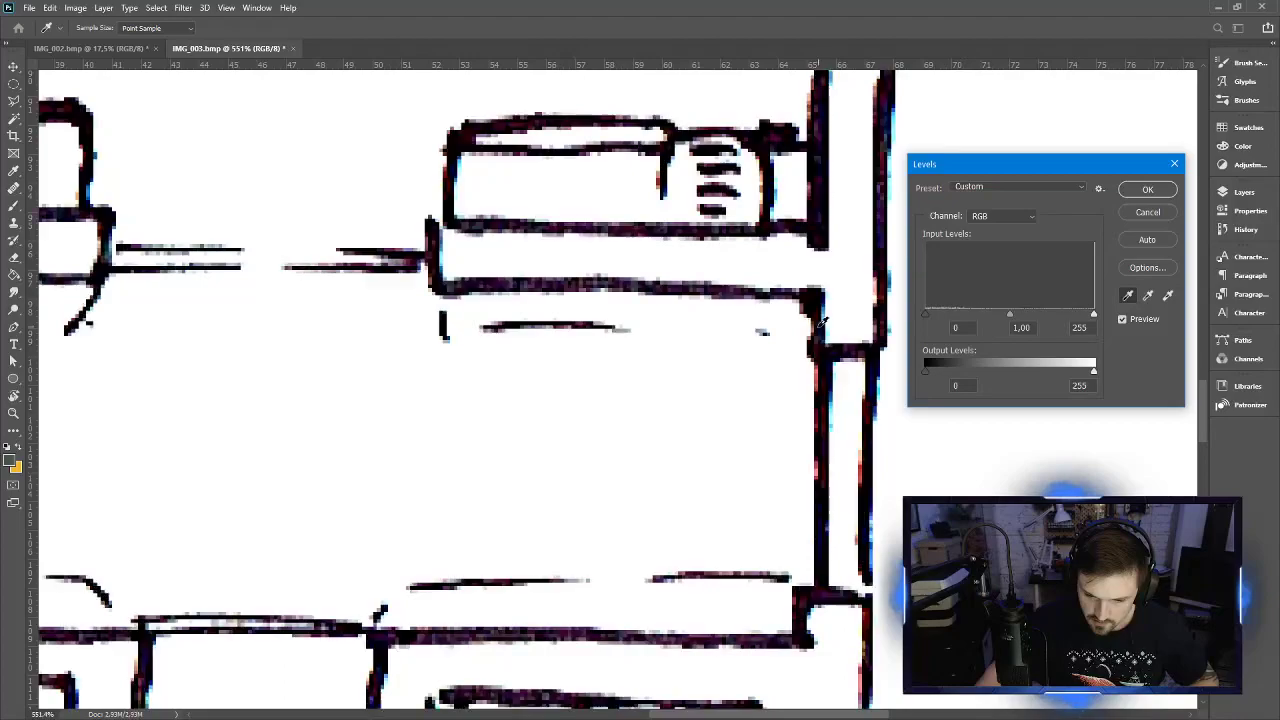
click(705, 283)
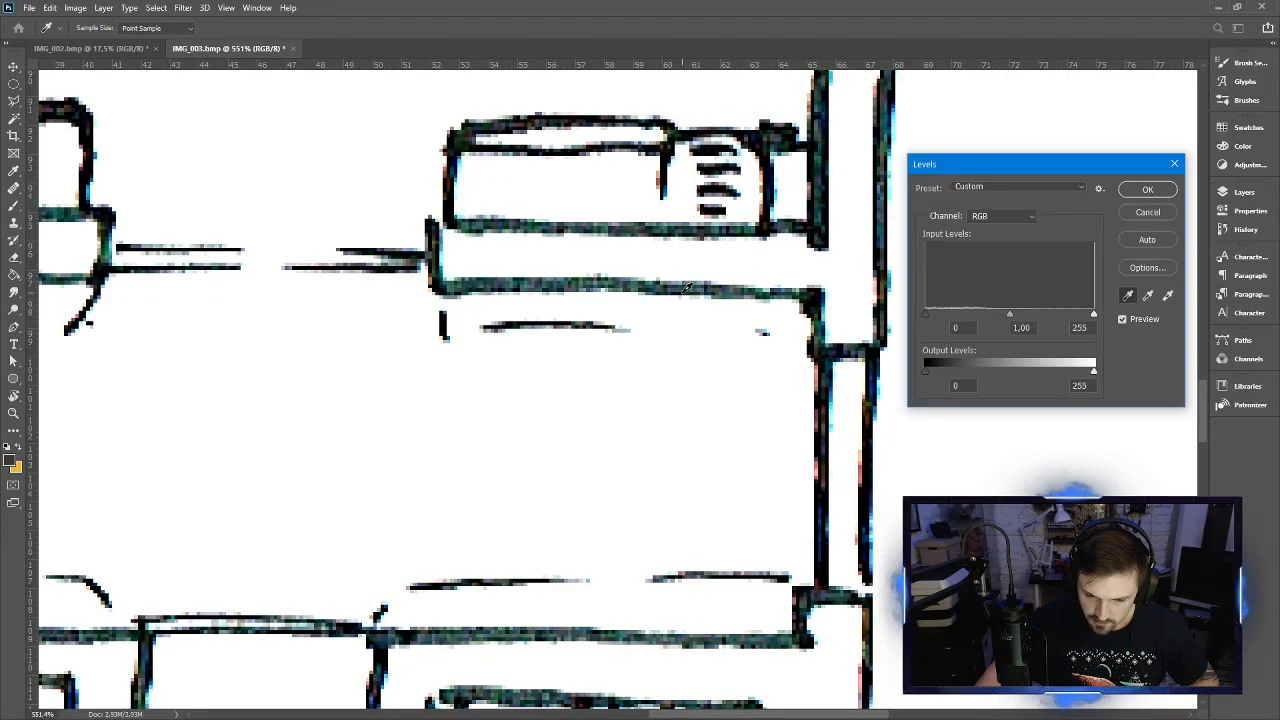
click(635, 277)
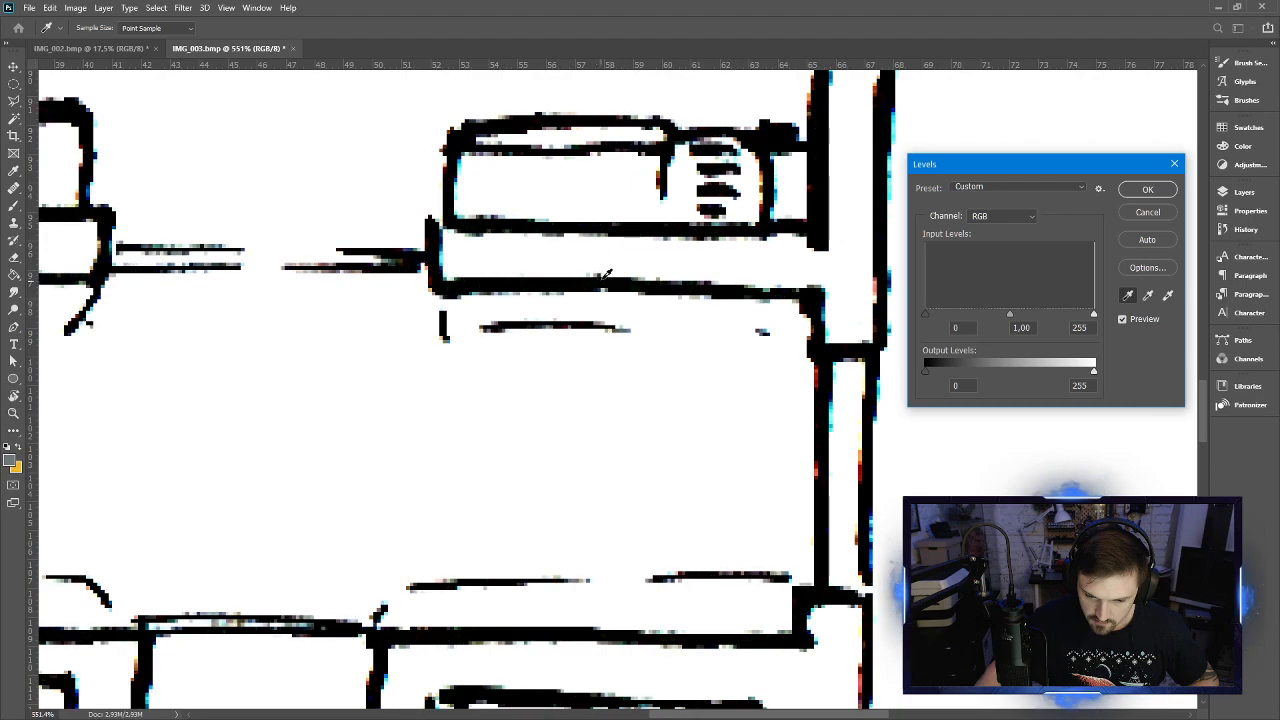
click(1145, 190)
key(b)
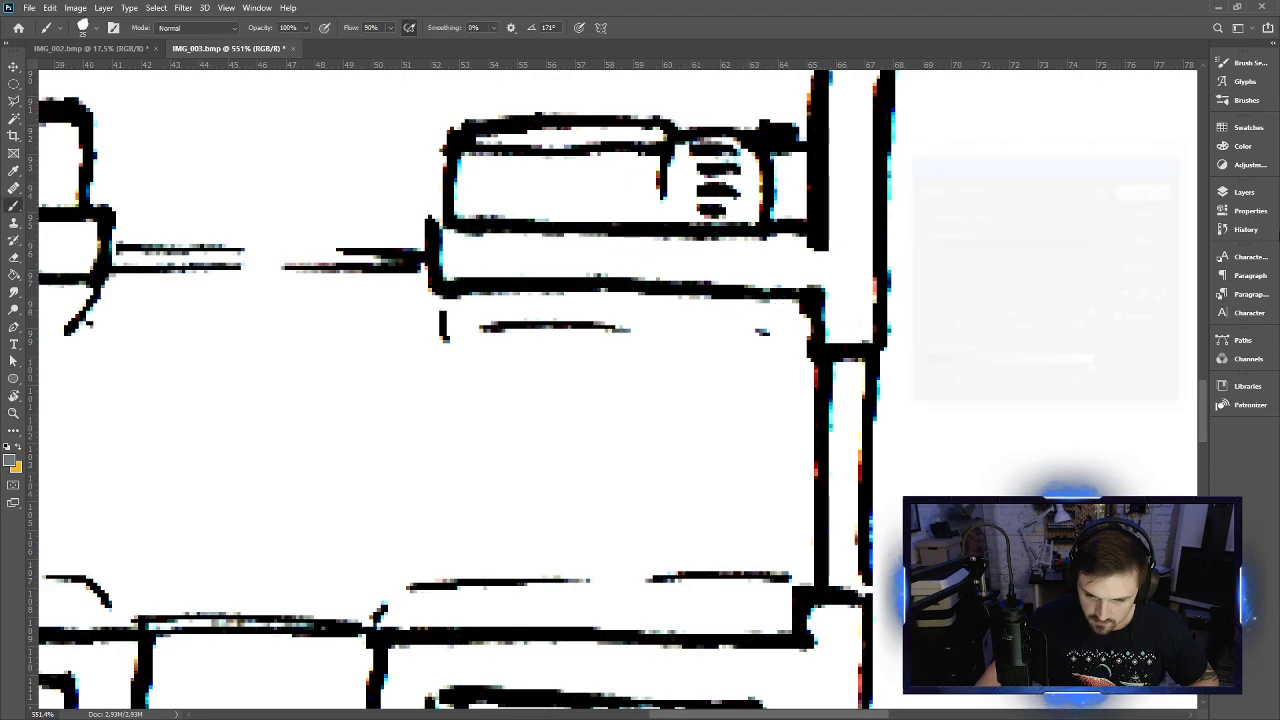
scroll(528, 357, down, 4)
scroll(476, 318, down, 2)
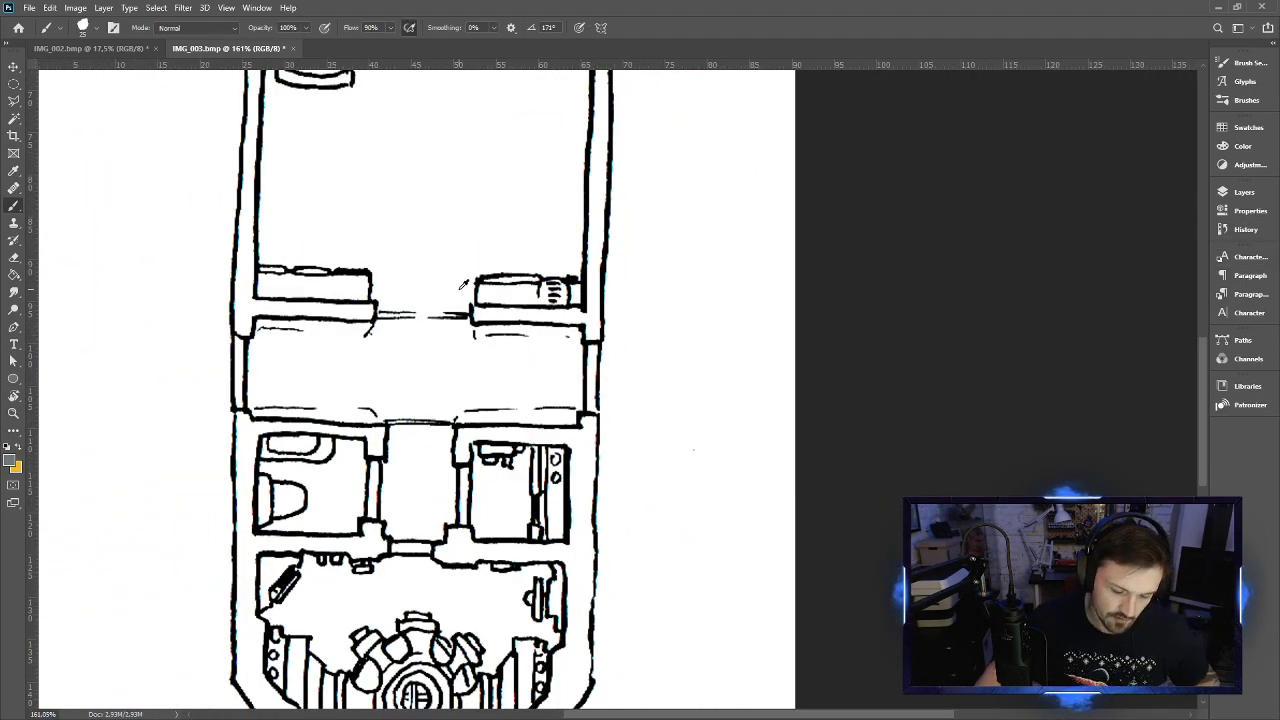
scroll(489, 396, down, 2)
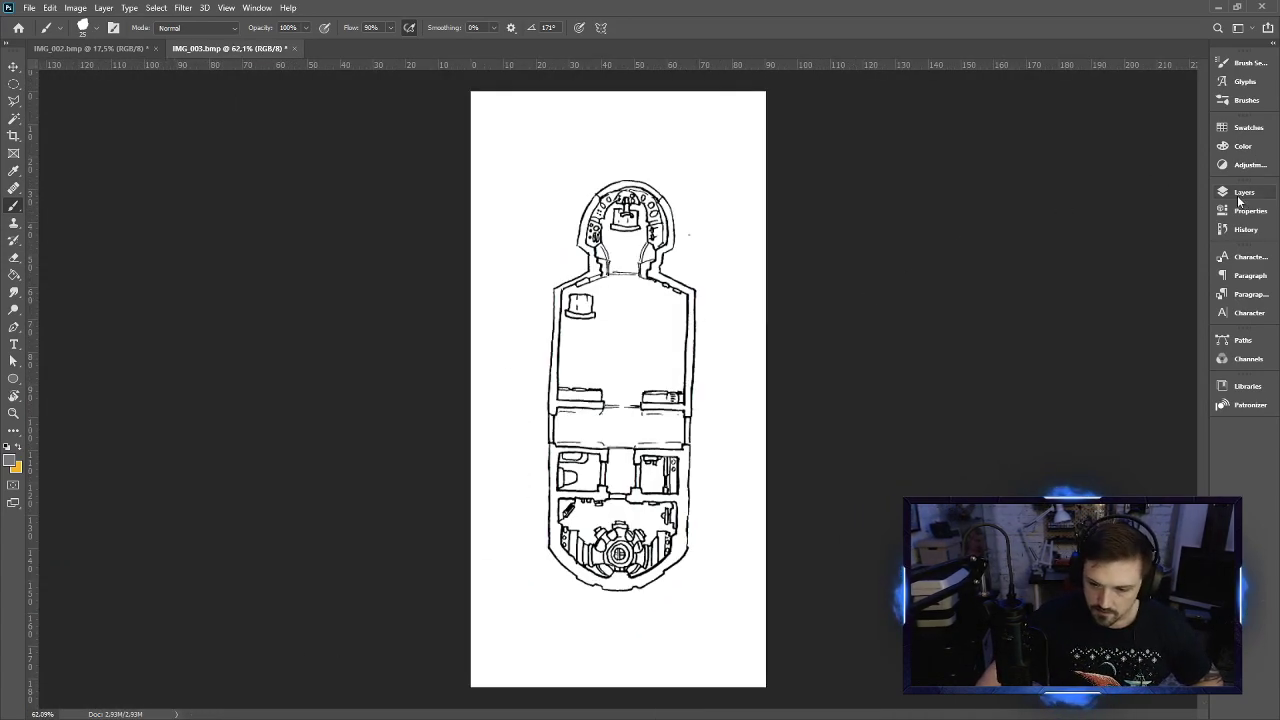
click(1248, 358)
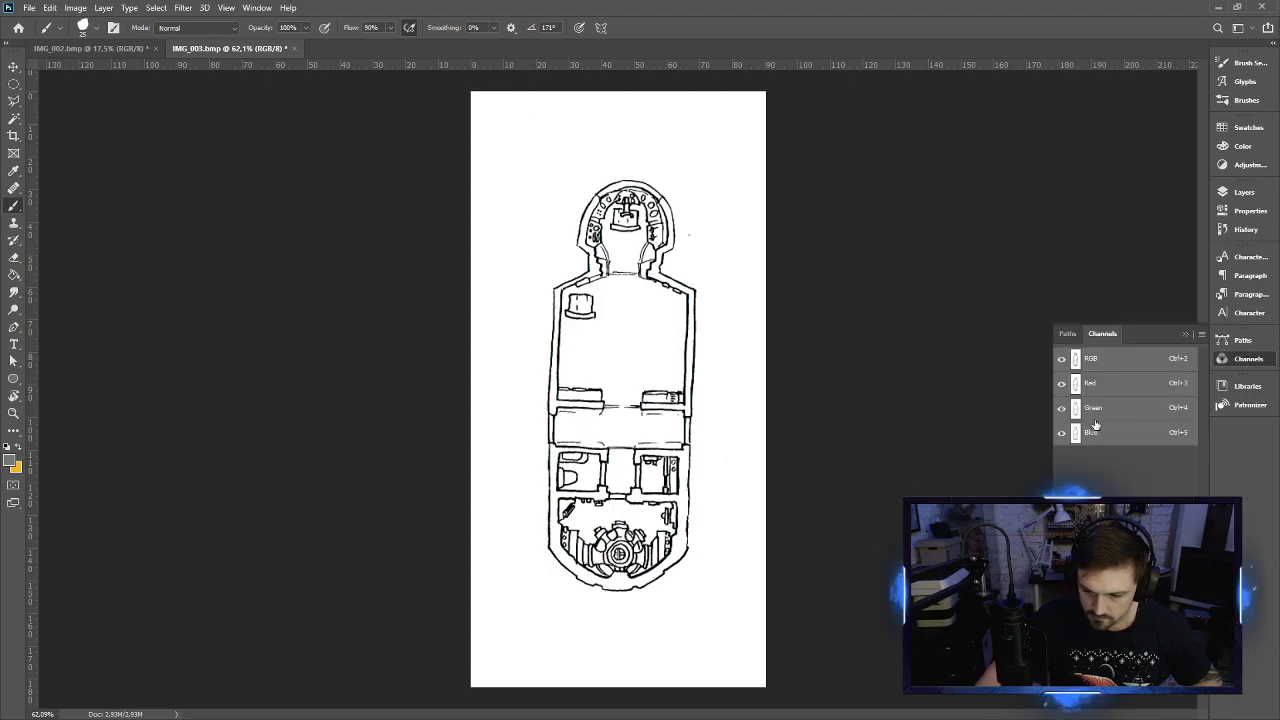
Load the RGB channel as a selection, invert it to the lines, and add two new layers
ctrl+click(1075, 358)
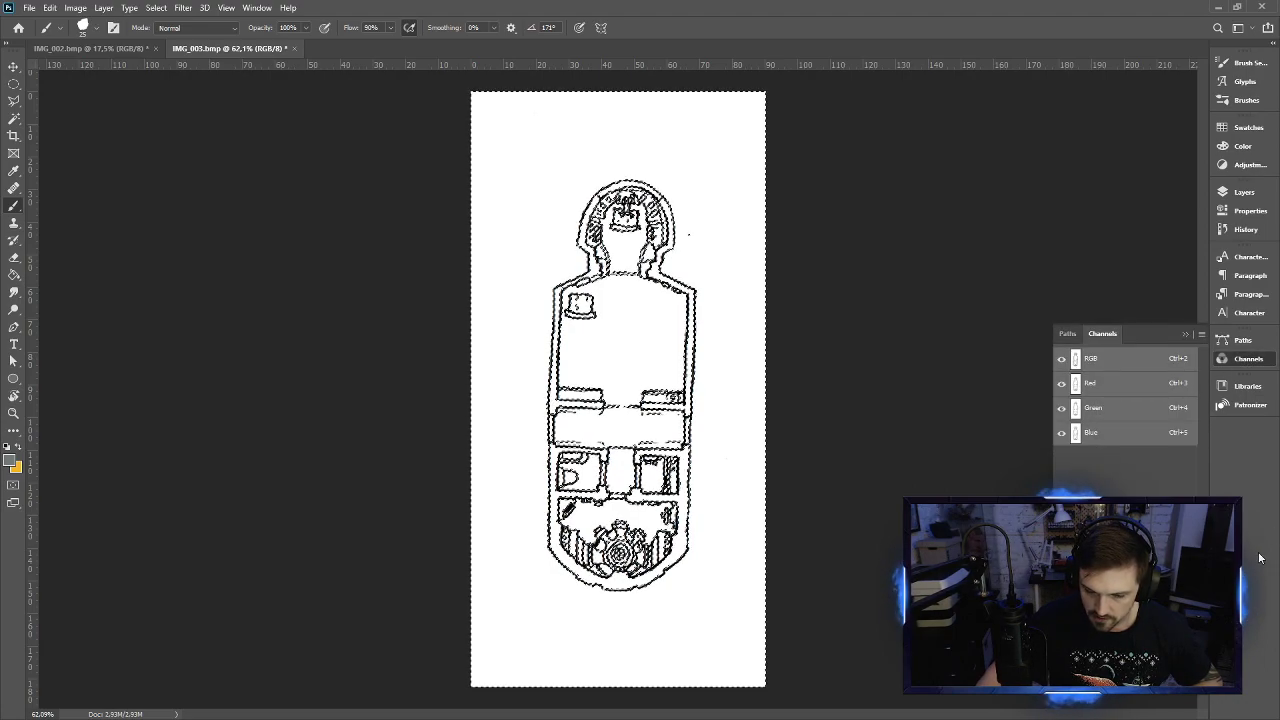
key(ctrl+shift+i)
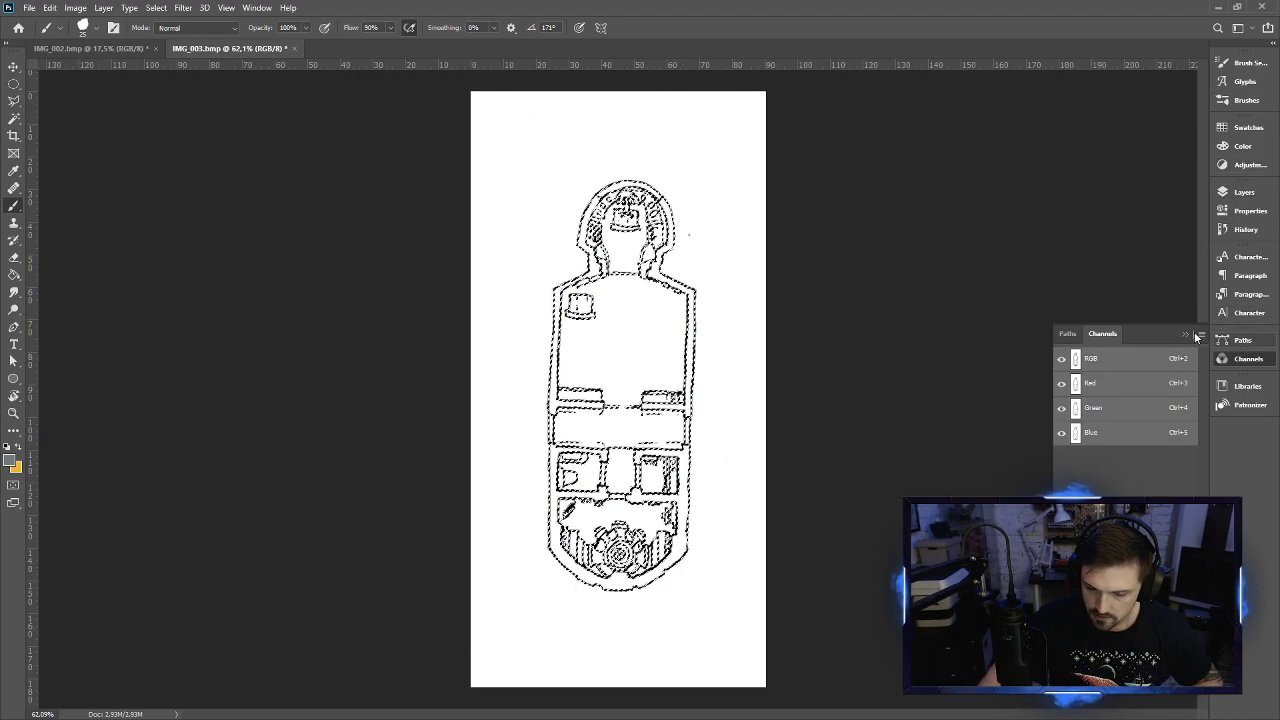
click(1240, 191)
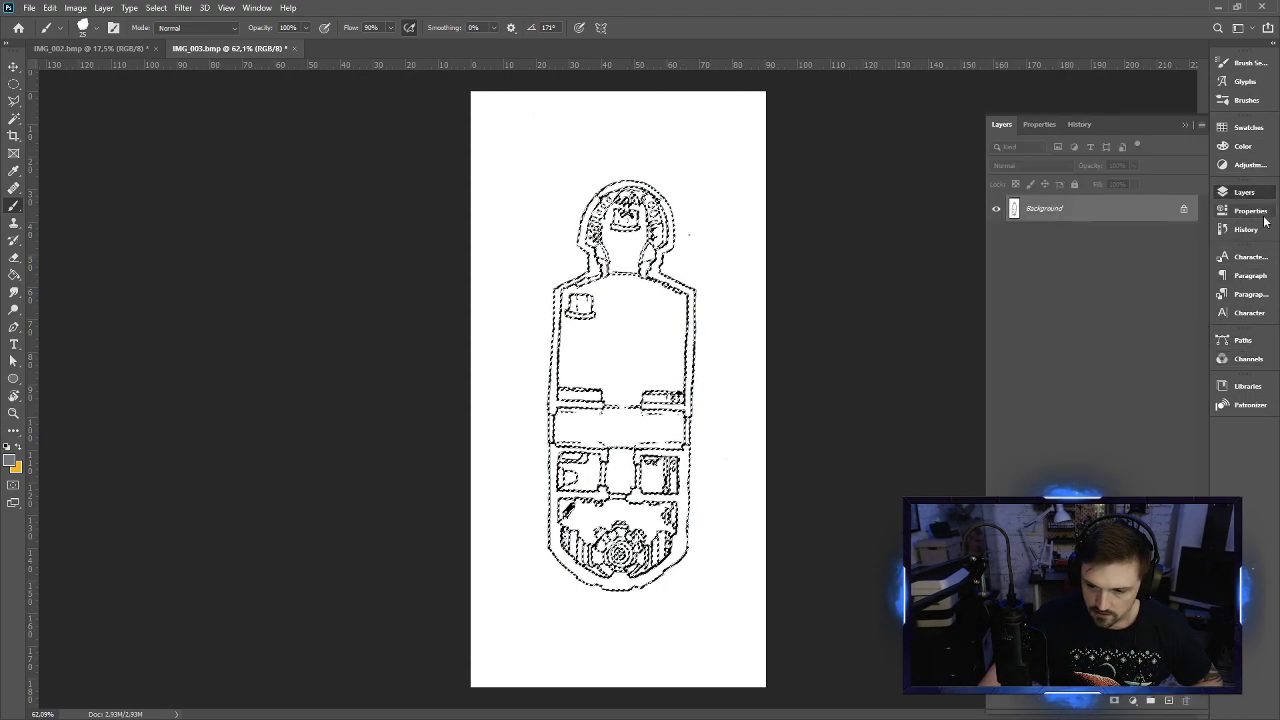
key(ctrl+j)
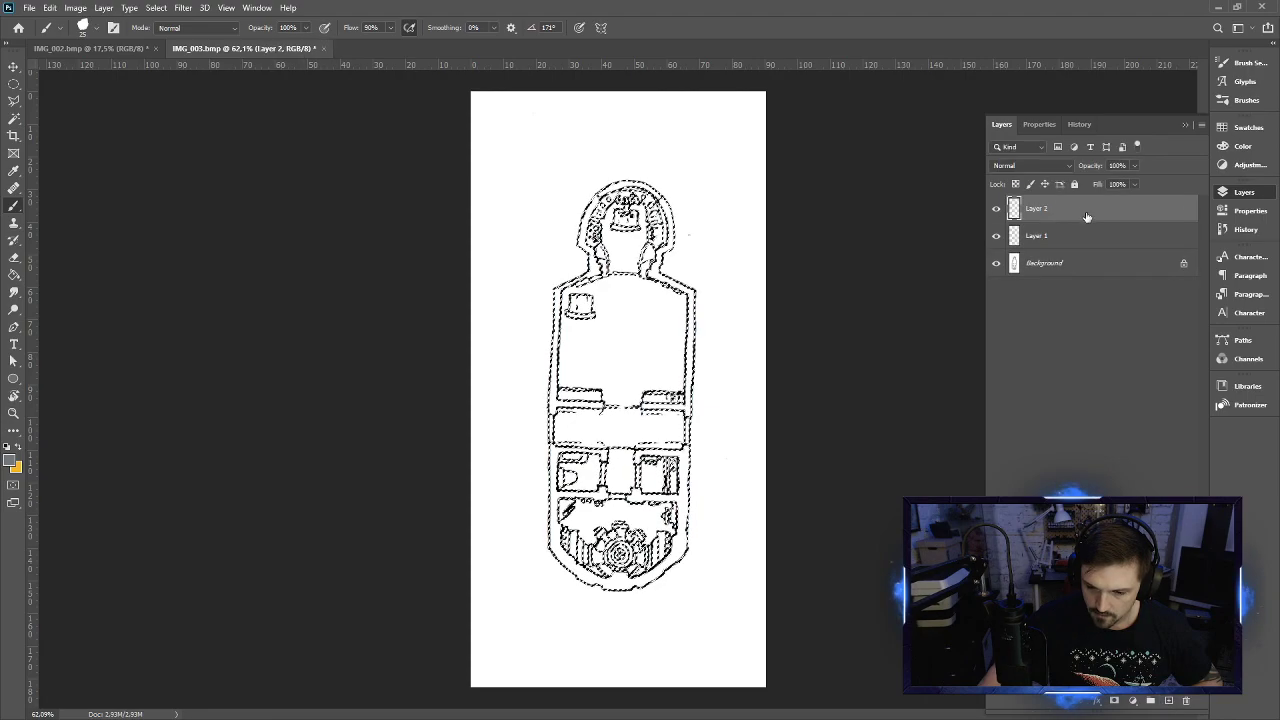
key(ctrl+j)
Fill the line selection with Black on Layer 1, hide the Background, and deselect
click(49, 7)
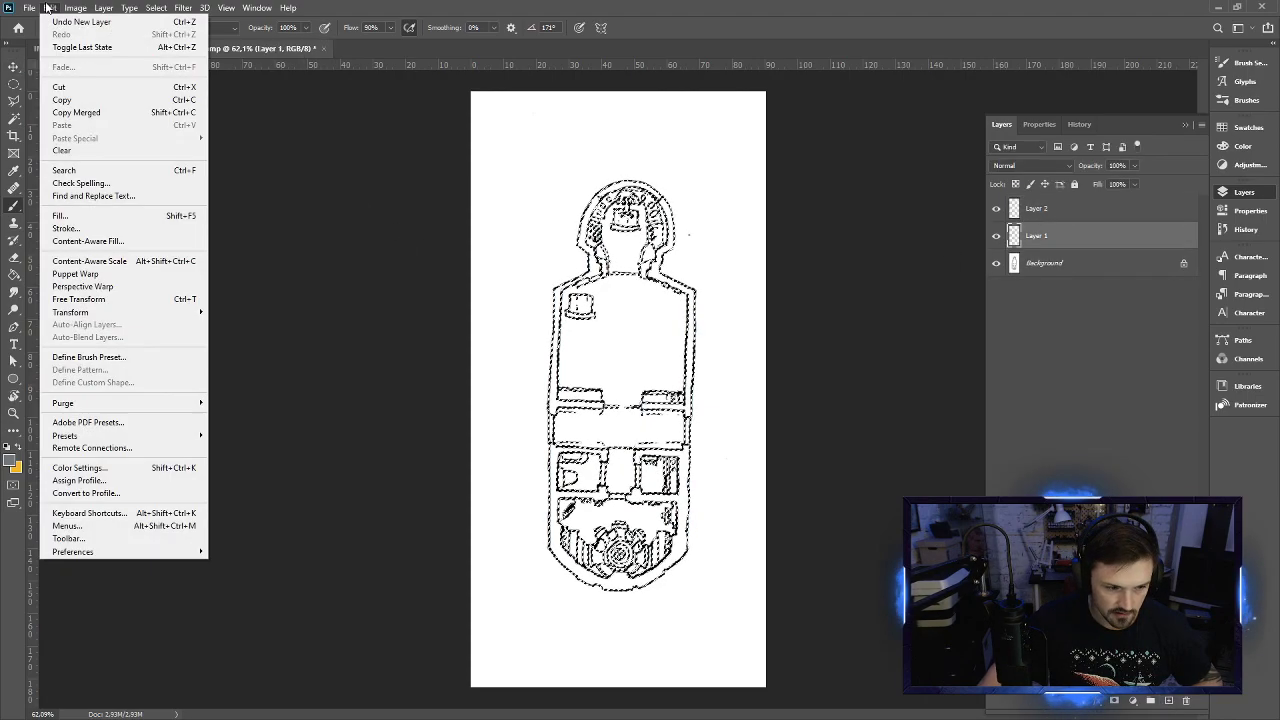
click(105, 215)
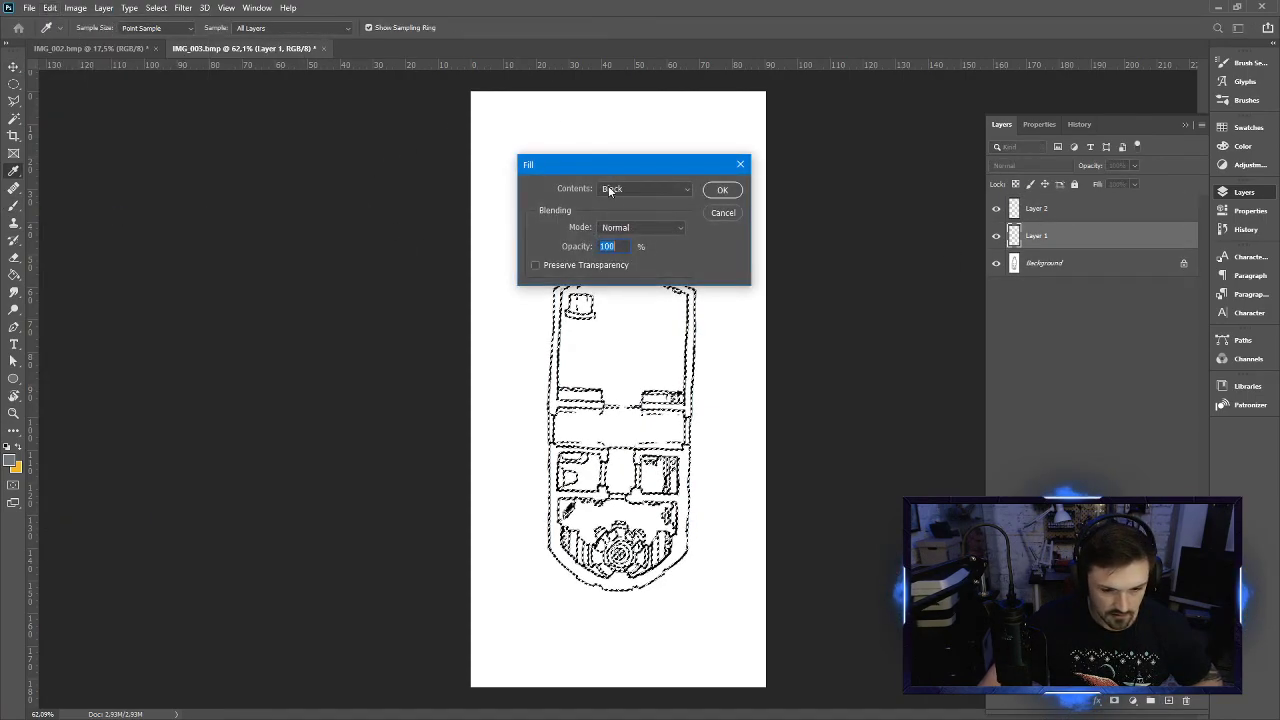
click(722, 190)
key(b)
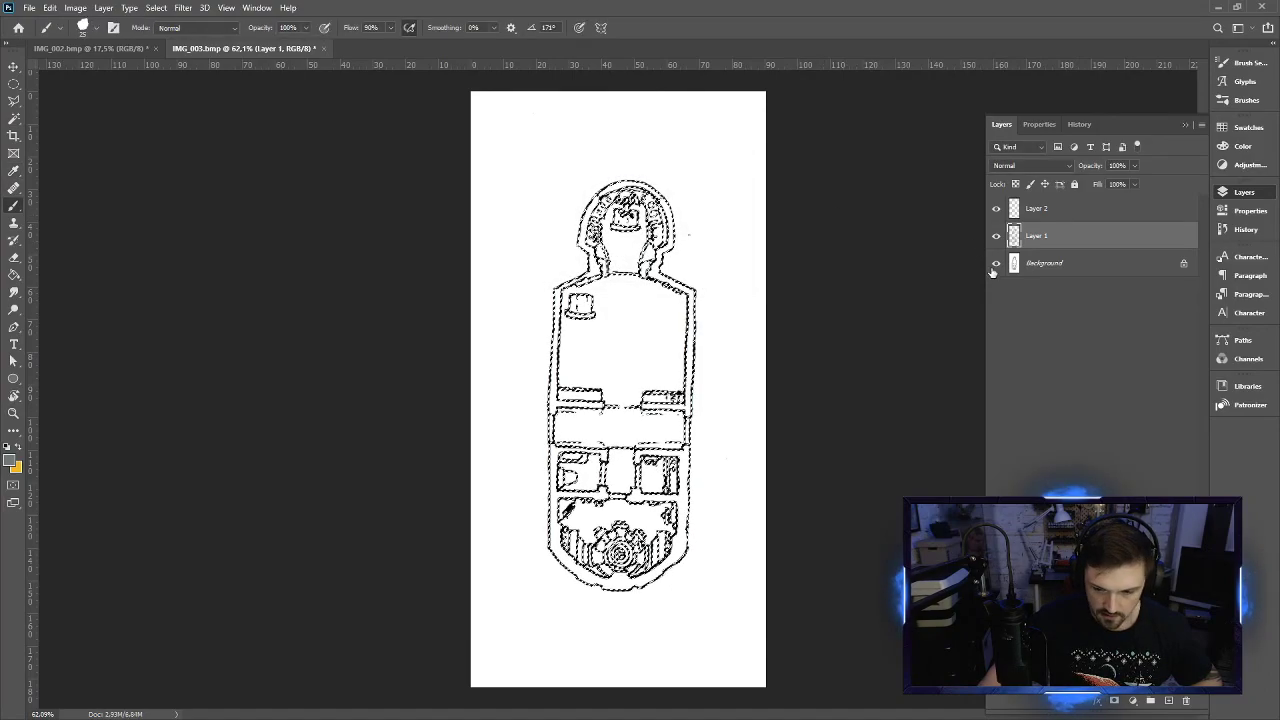
click(996, 262)
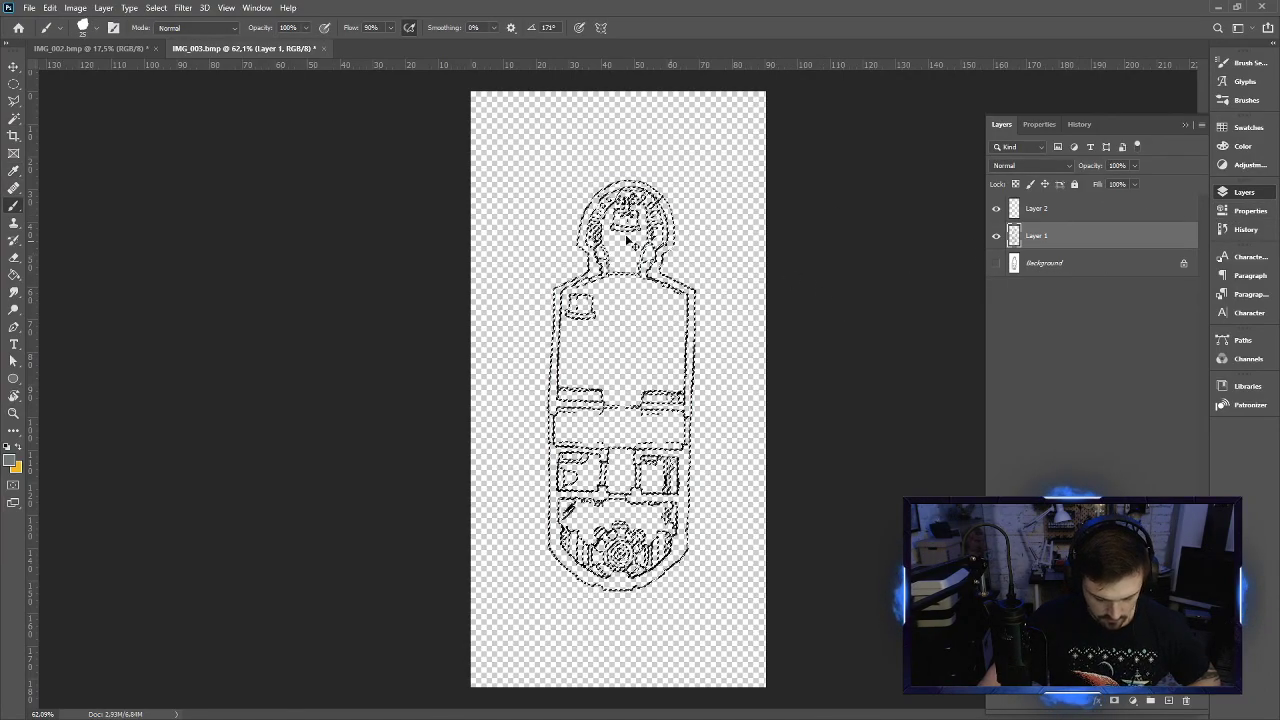
key(ctrl+d)
scroll(664, 362, up, 5)
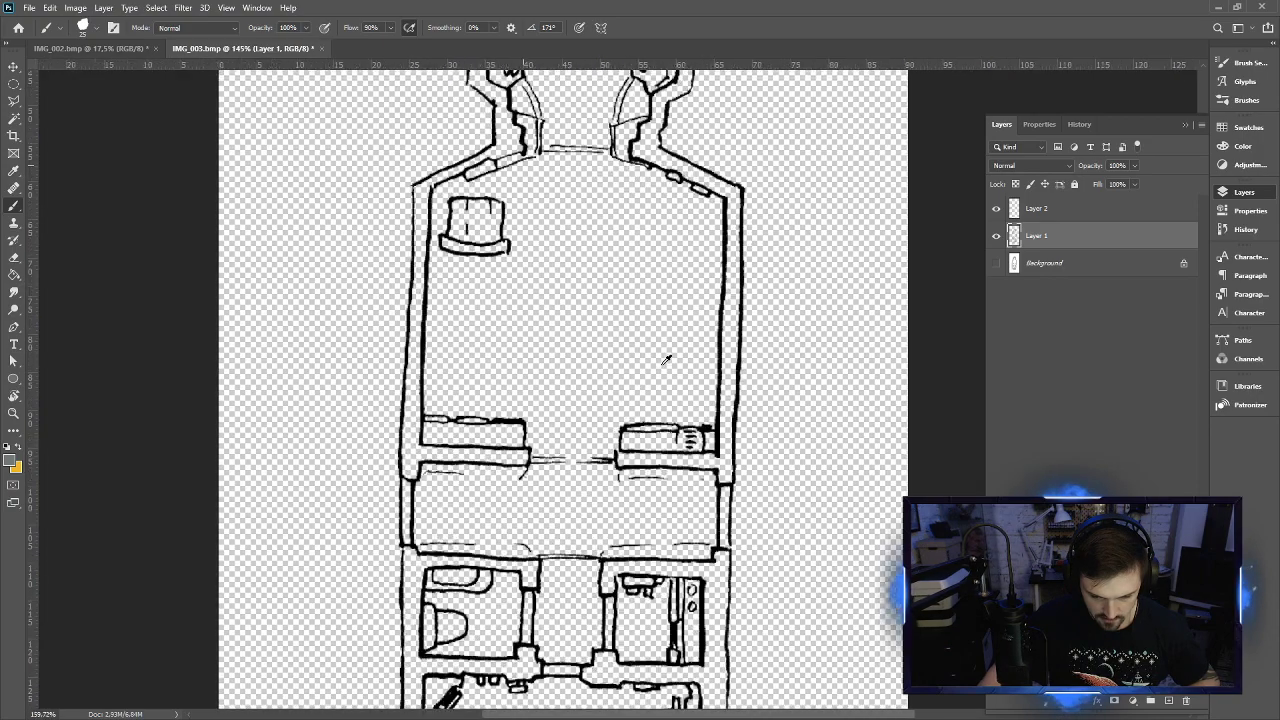
scroll(662, 358, down, 4)
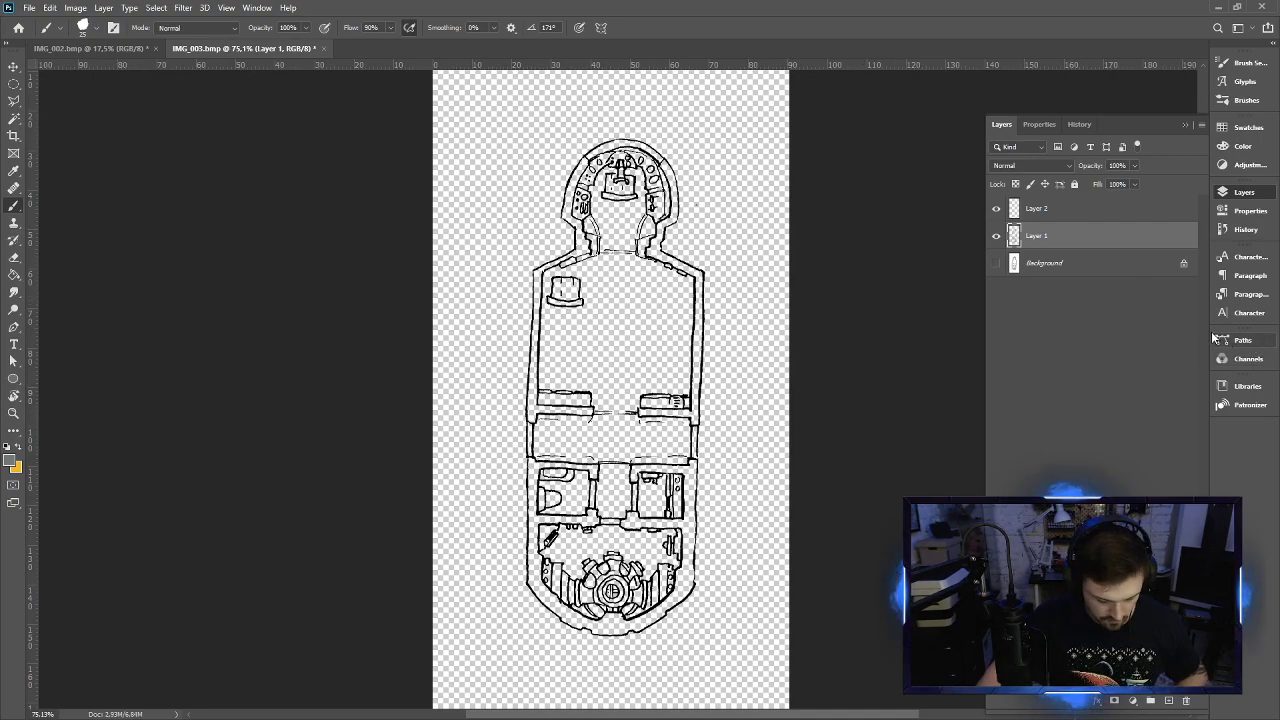
key(ctrl+alt+2)
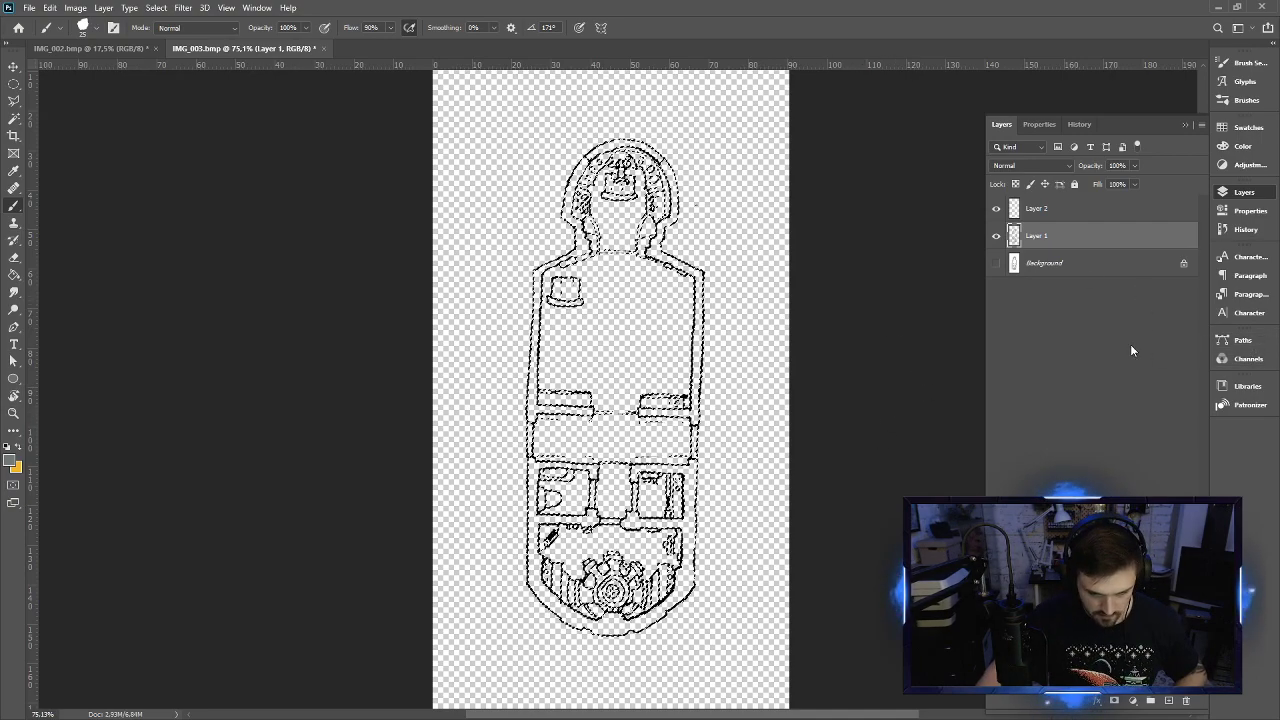
click(1243, 341)
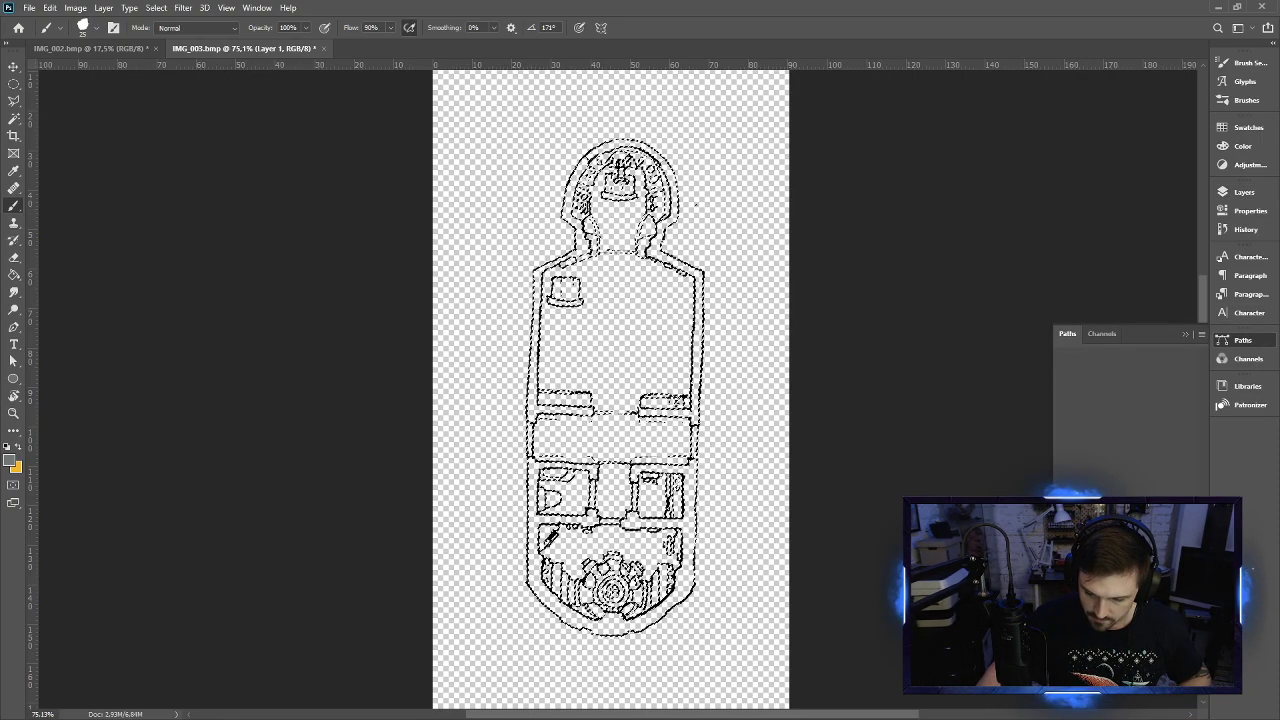
click(1201, 333)
click(1110, 405)
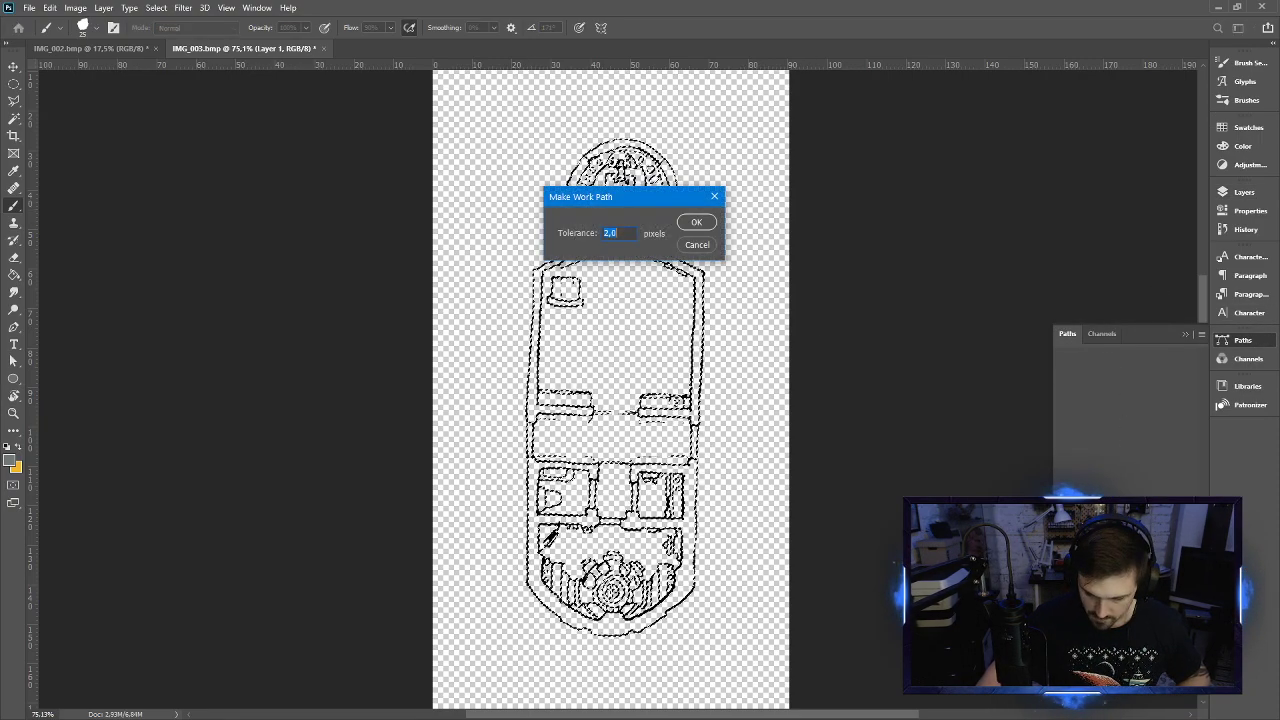
click(697, 222)
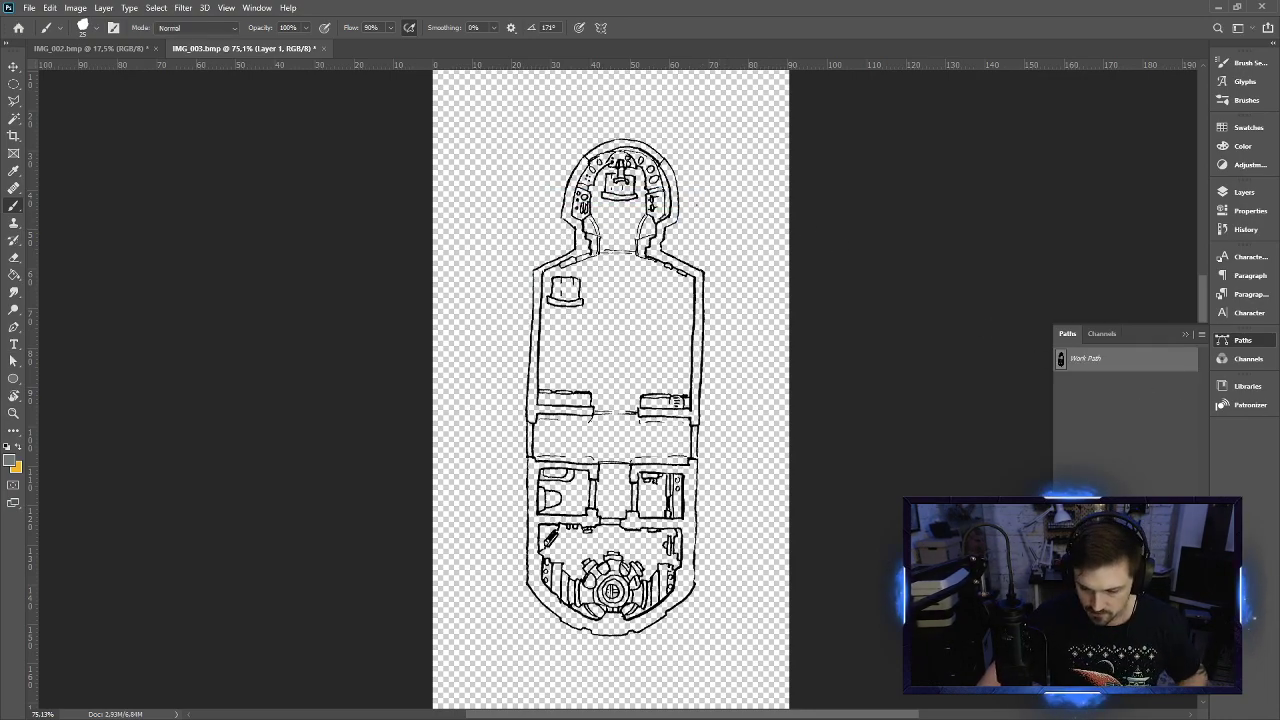
click(1062, 363)
key(ctrl+Return)
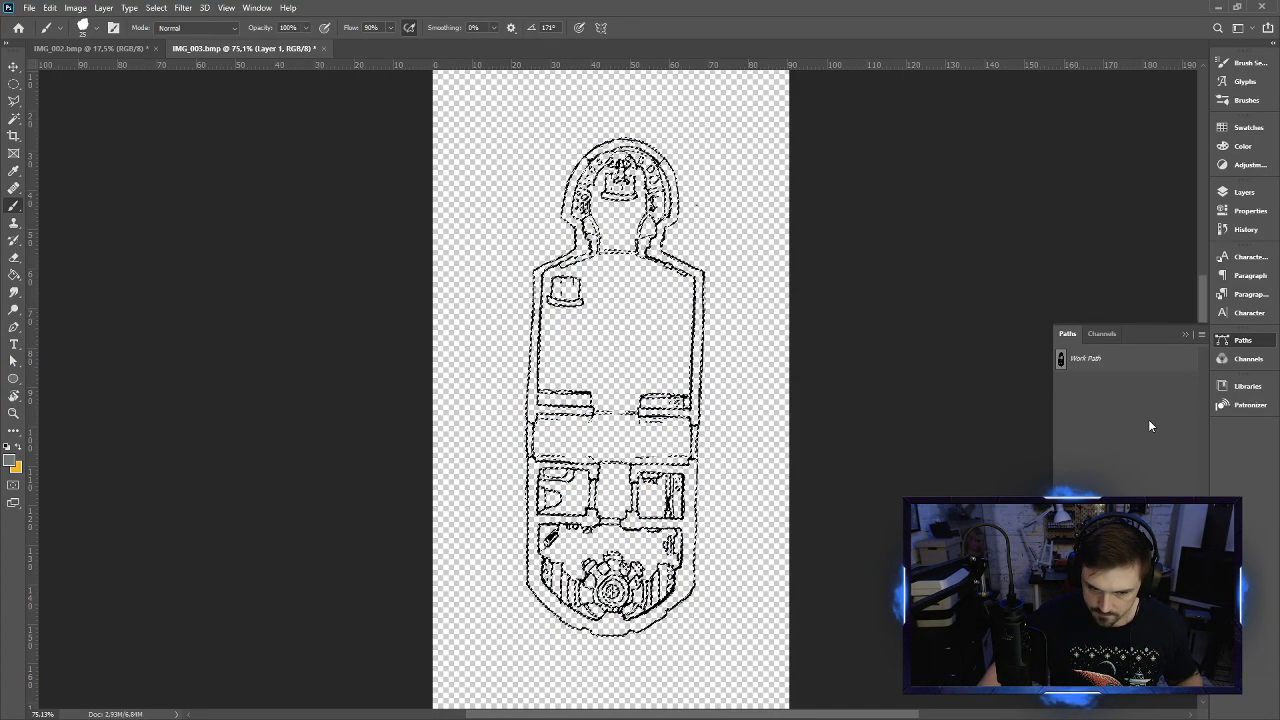
click(1244, 191)
key(ctrl+shift+alt+n)
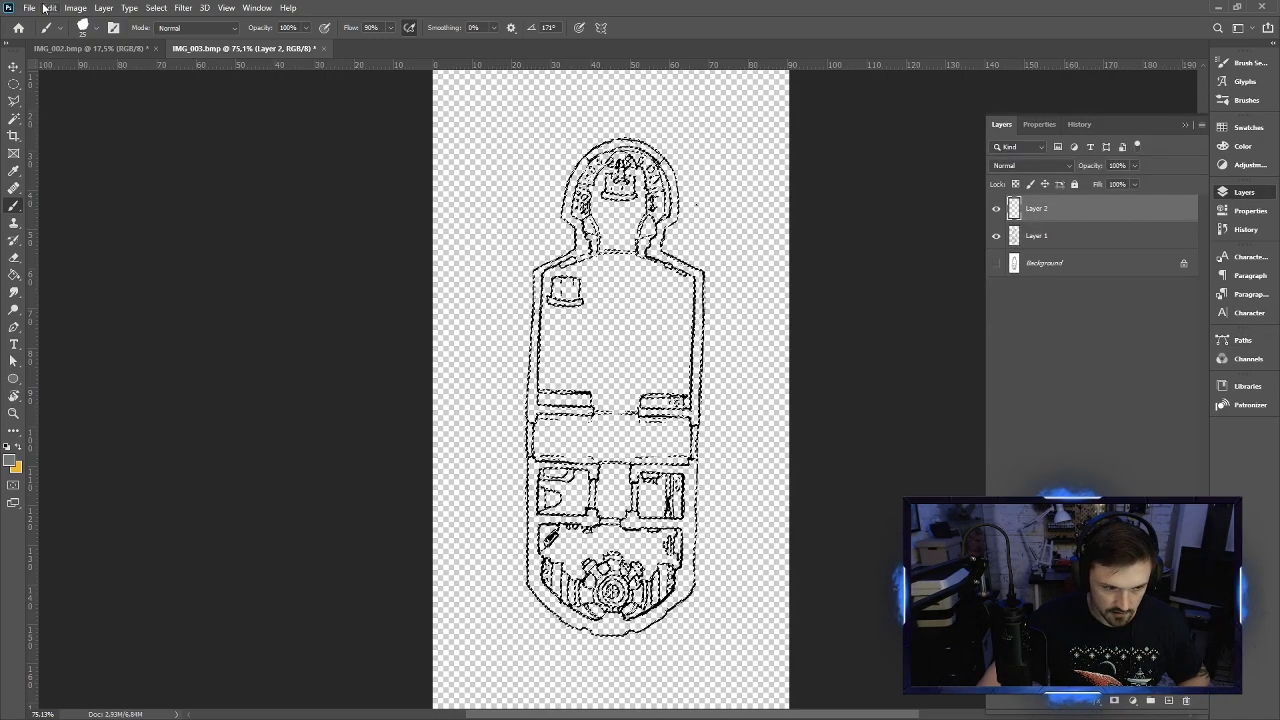
click(49, 8)
click(88, 218)
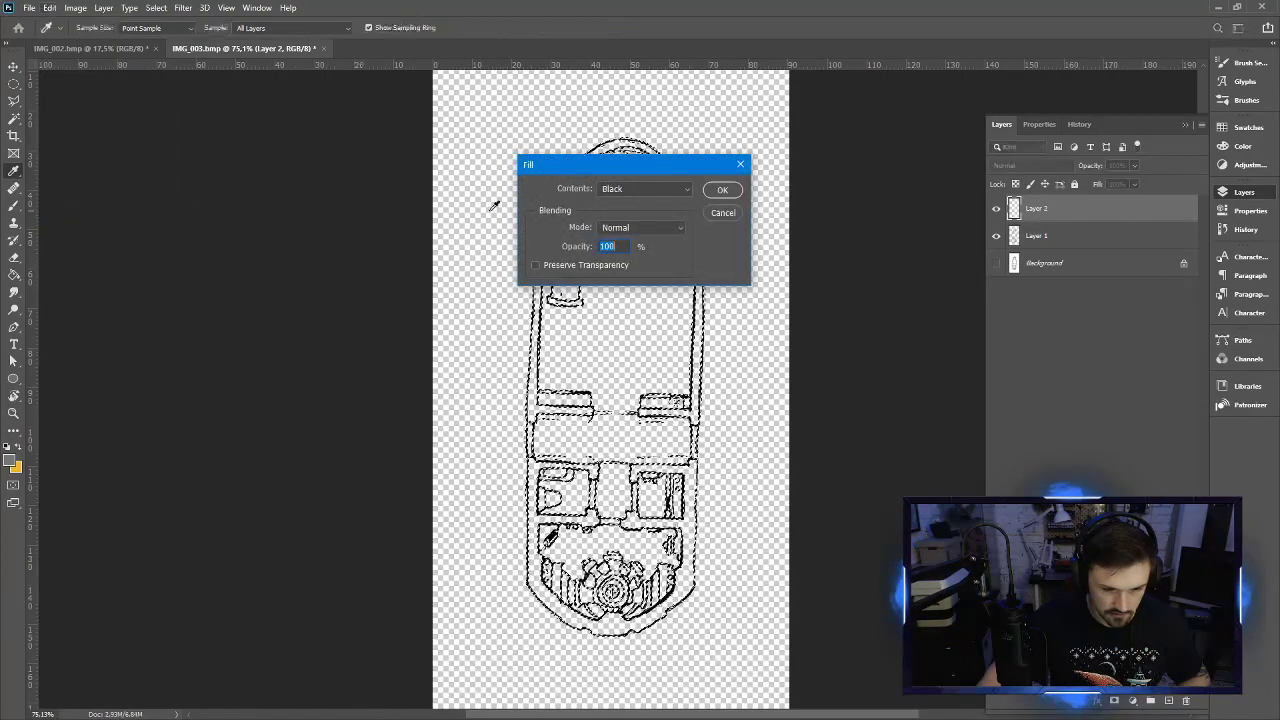
click(718, 192)
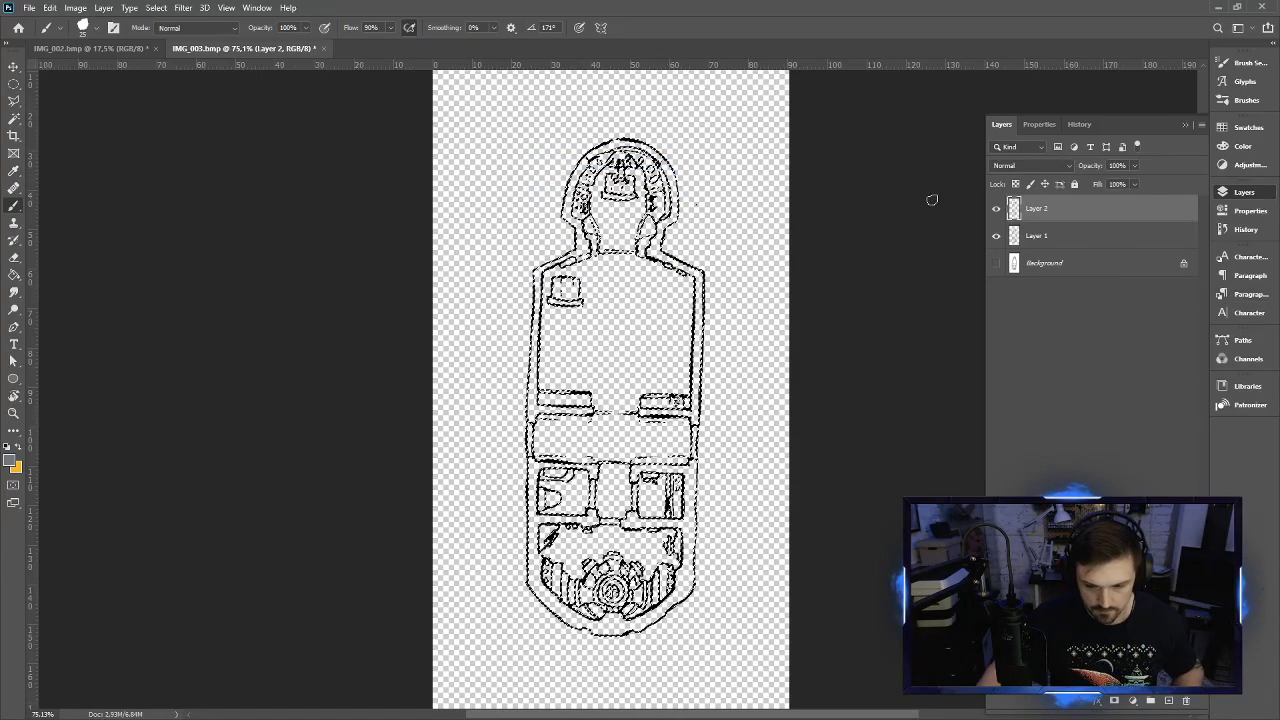
key(ctrl+d)
scroll(680, 270, up, 5)
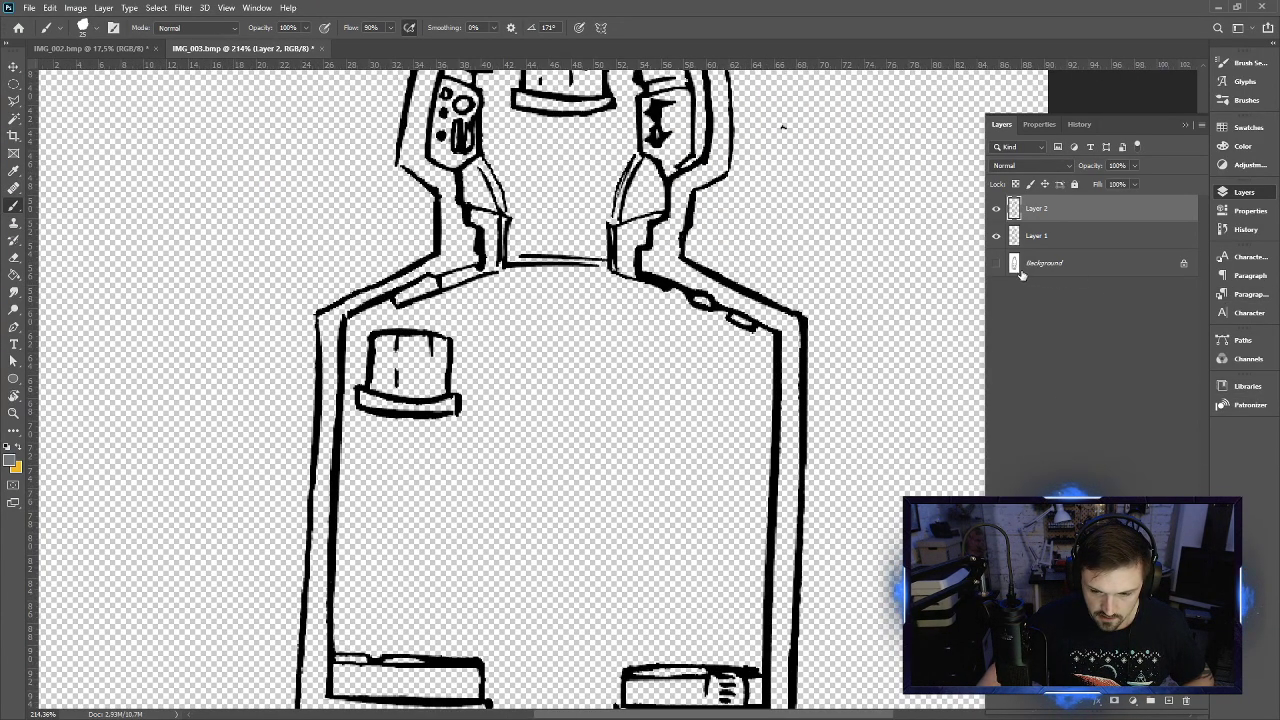
click(996, 237)
scroll(670, 295, up, 4)
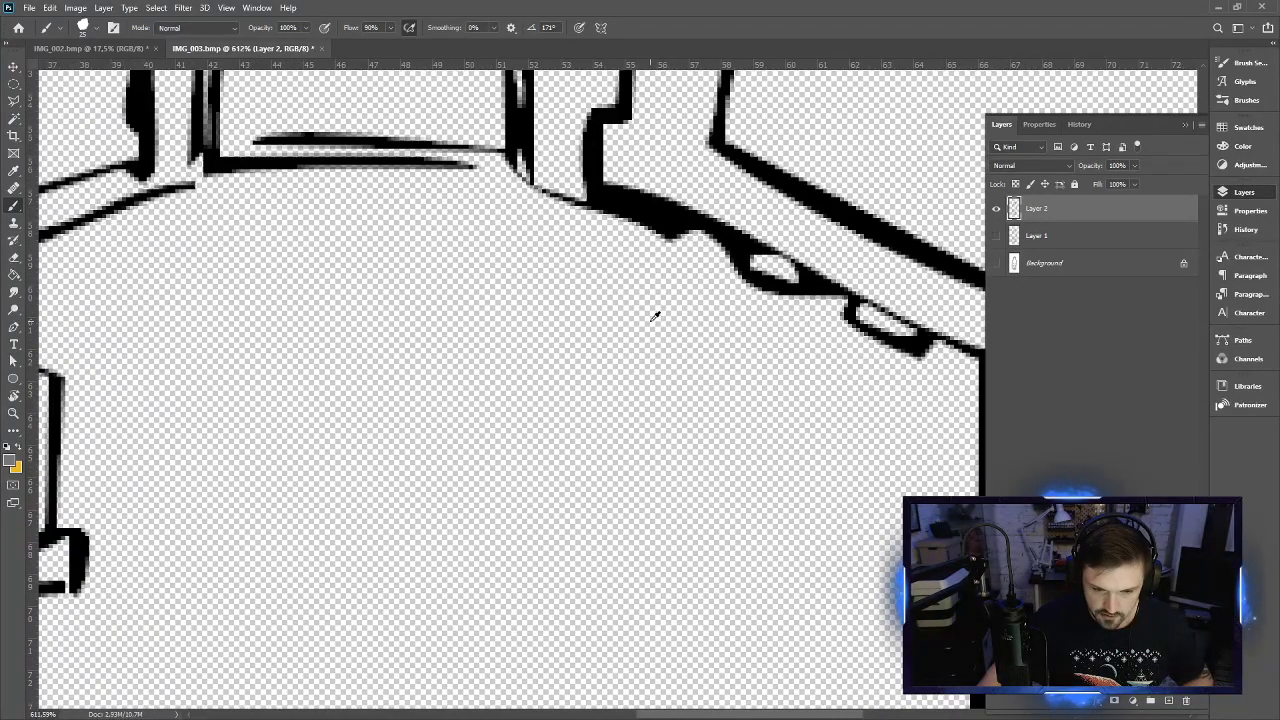
scroll(660, 310, down, 5)
scroll(667, 308, down, 2)
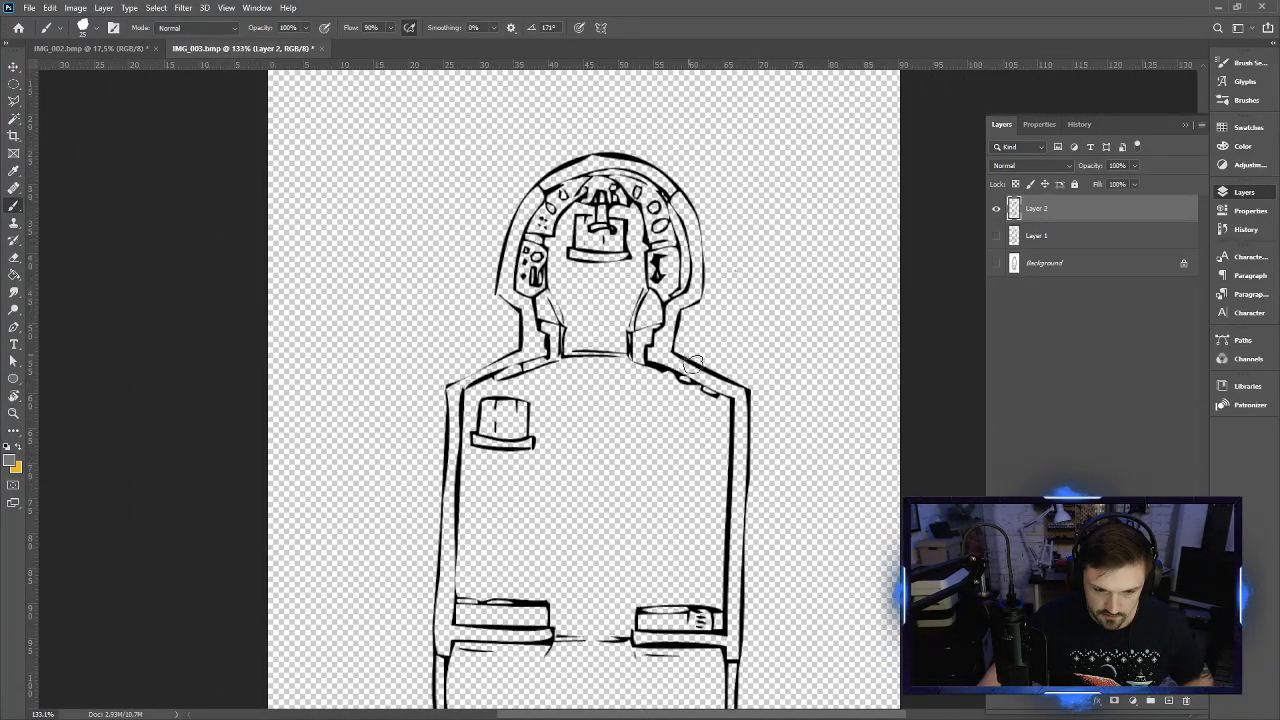
scroll(695, 363, down, 5)
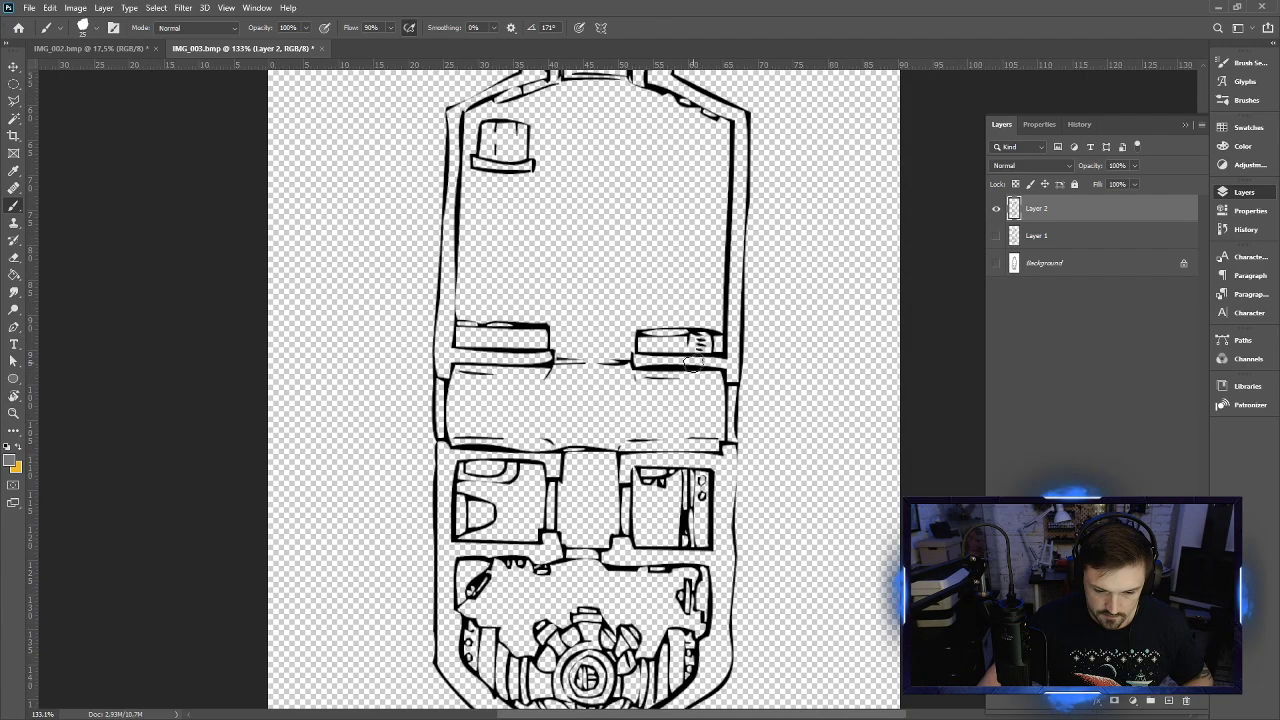
scroll(693, 363, down, 1)
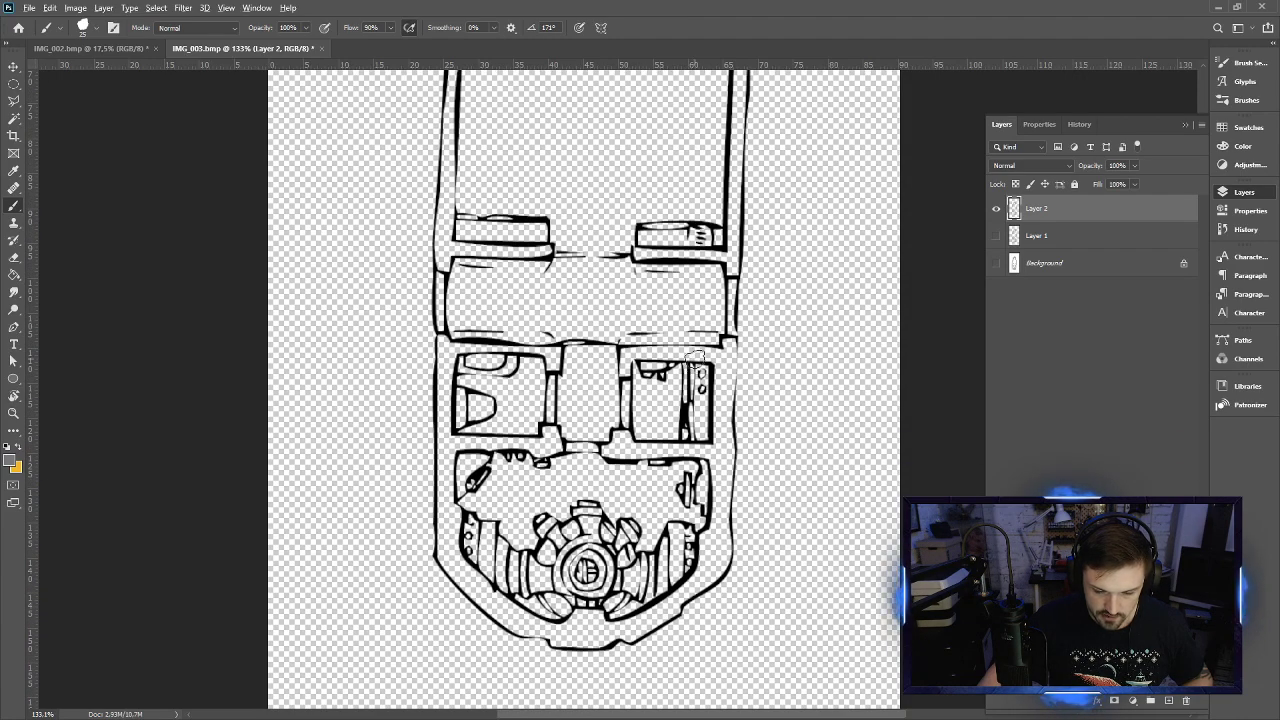
scroll(695, 358, down, 4)
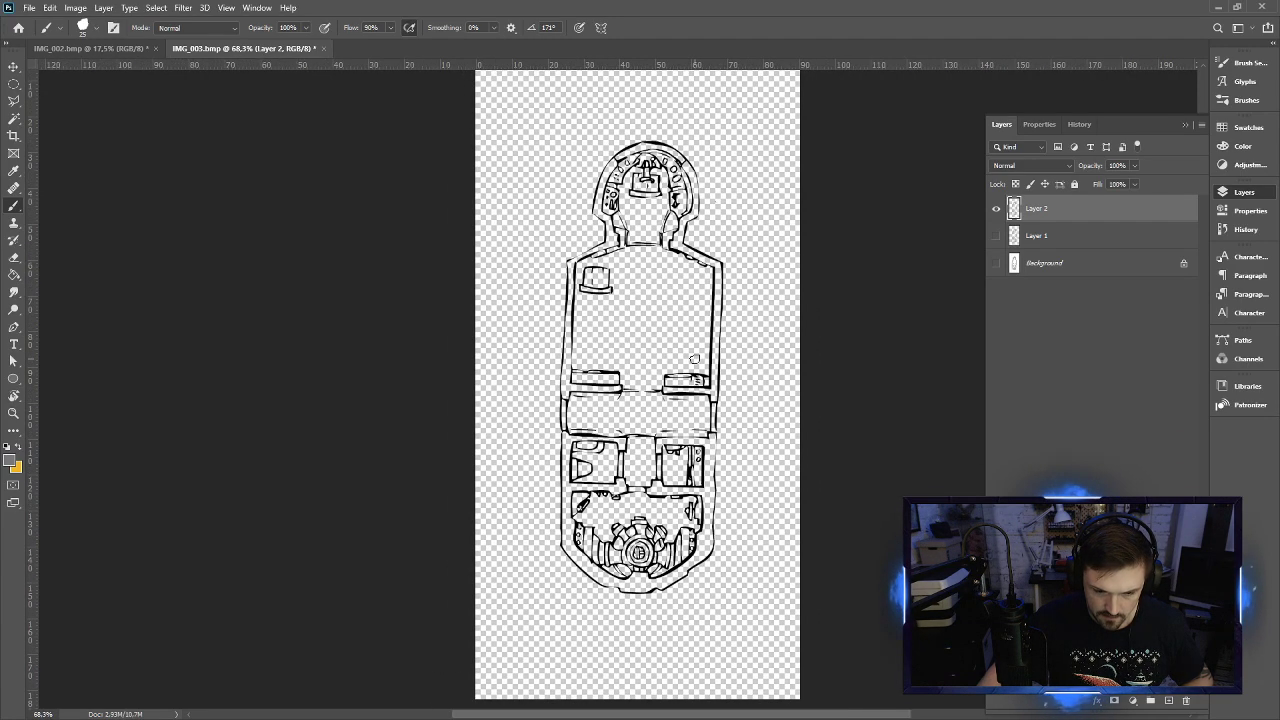
scroll(694, 359, up, 3)
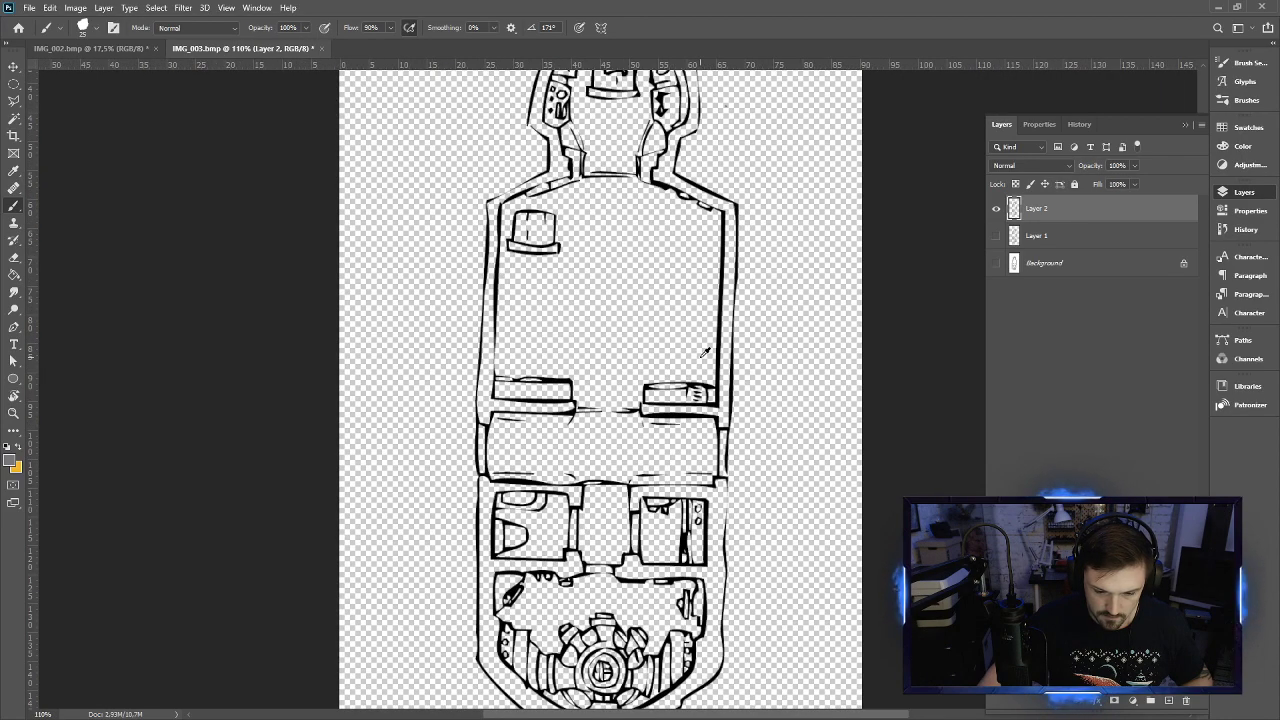
scroll(705, 352, up, 3)
scroll(704, 356, down, 2)
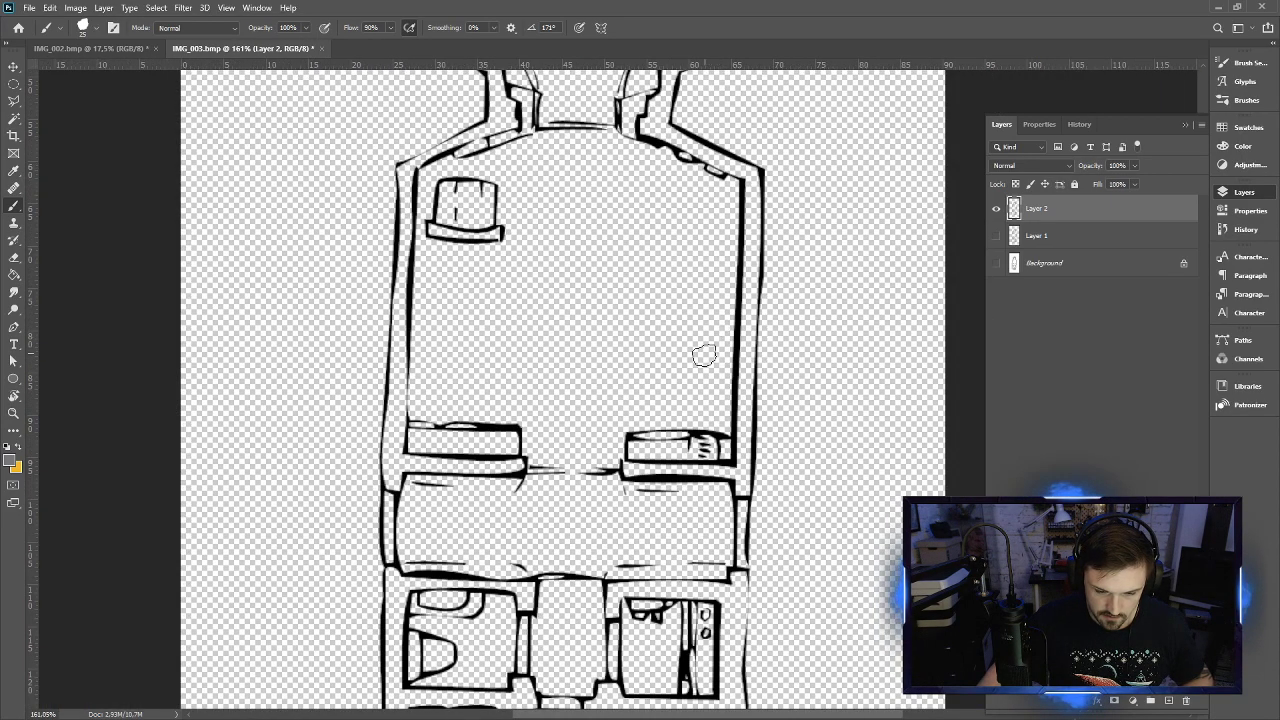
scroll(705, 353, up, 6)
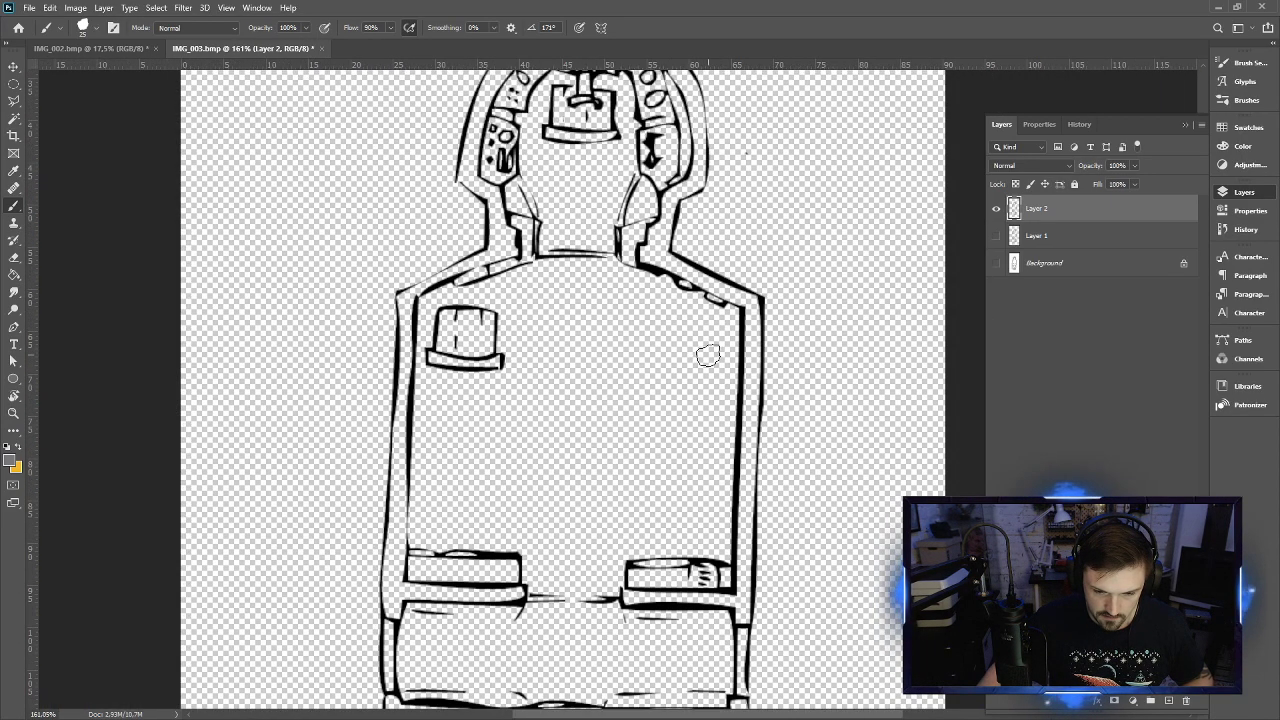
With the Polygonal Lasso, outline the ship from its dome down the right side of the hull
click(14, 100)
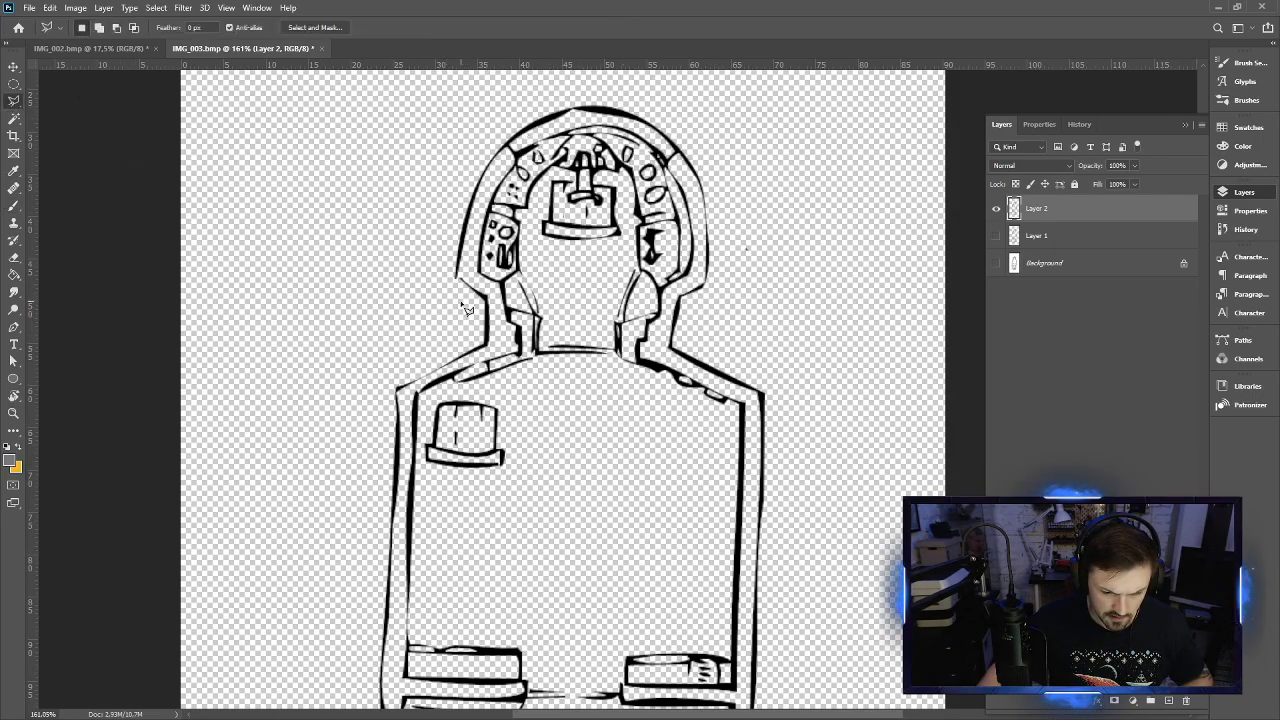
click(433, 248)
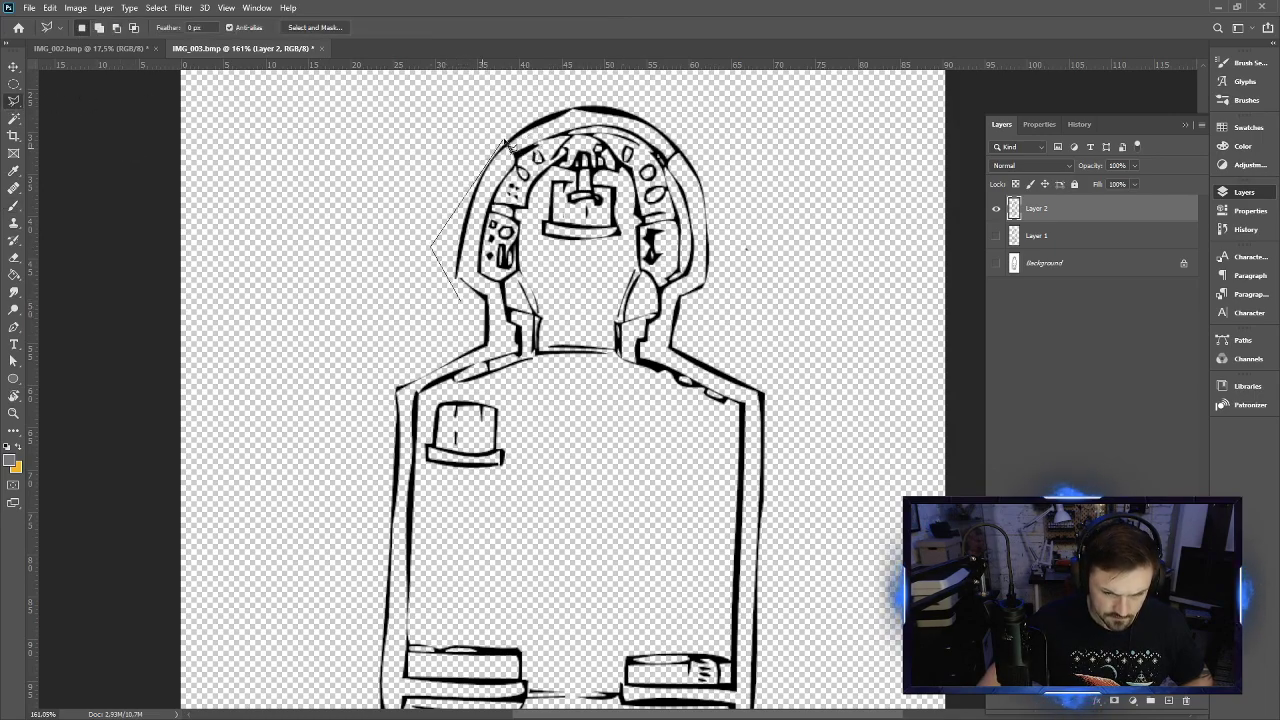
click(569, 98)
click(667, 104)
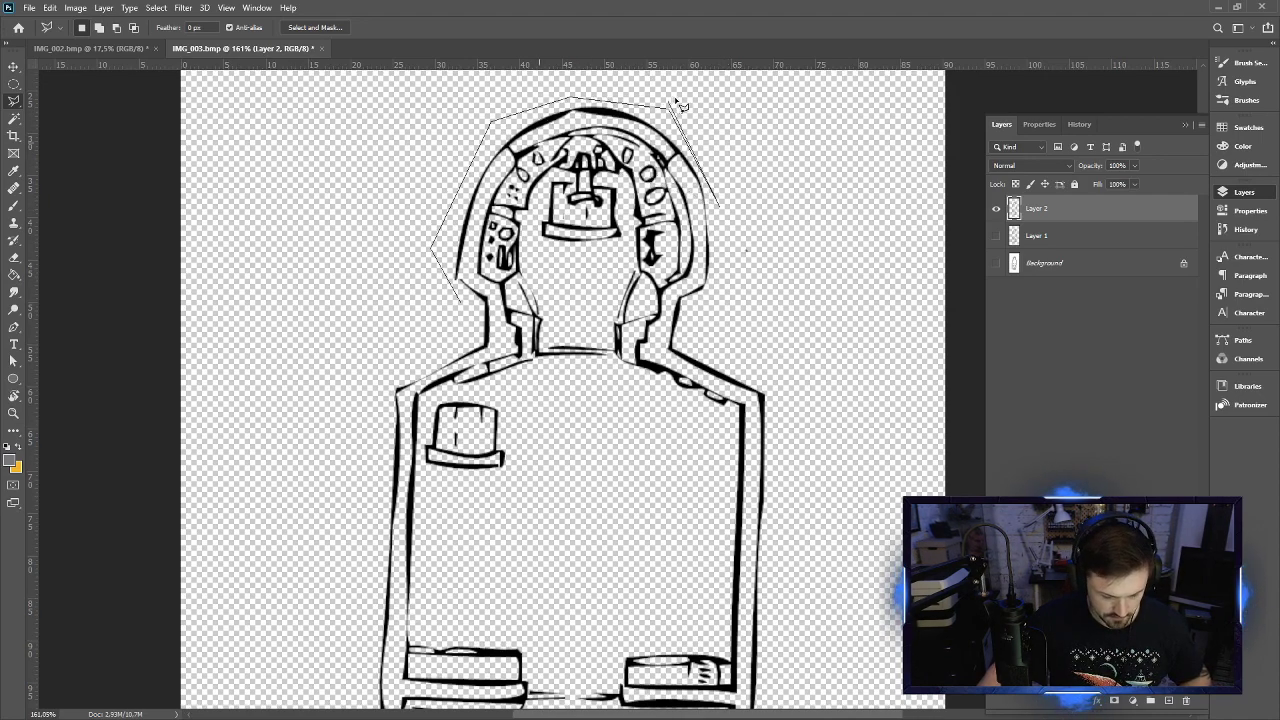
click(708, 303)
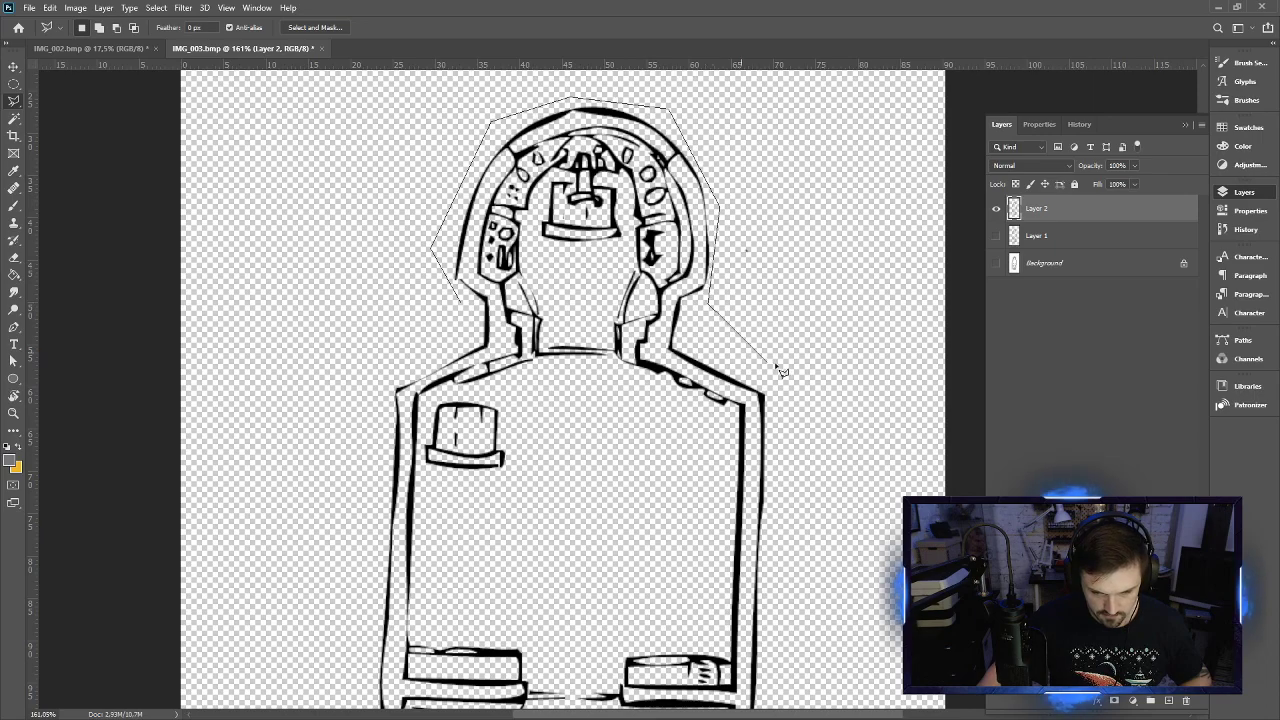
click(779, 385)
drag(775, 372, 781, 287)
scroll(779, 240, down, 5)
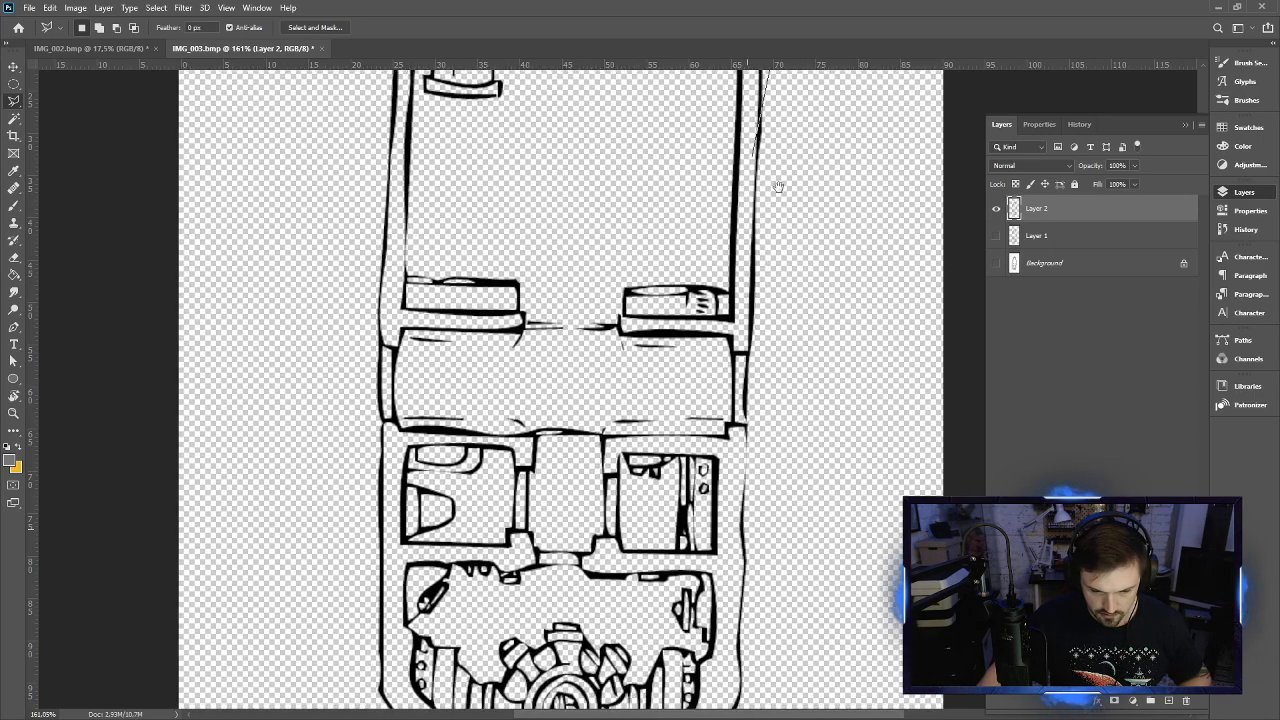
scroll(755, 492, down, 5)
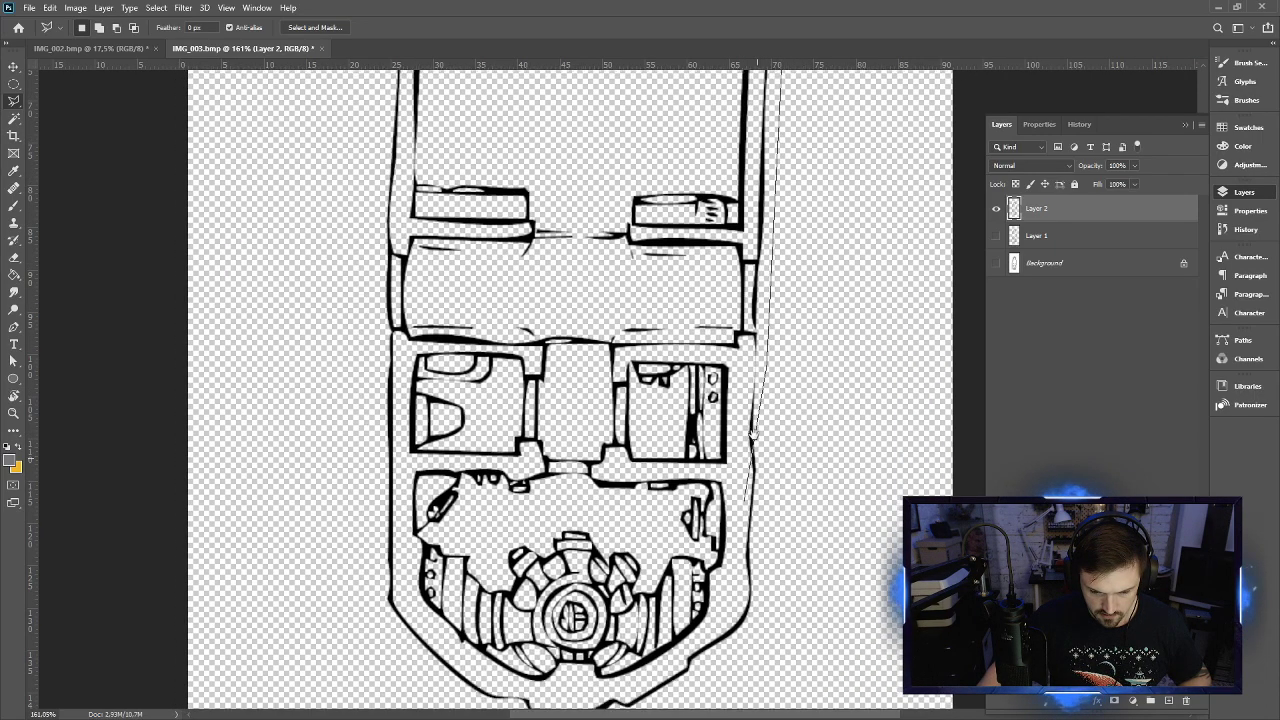
click(765, 440)
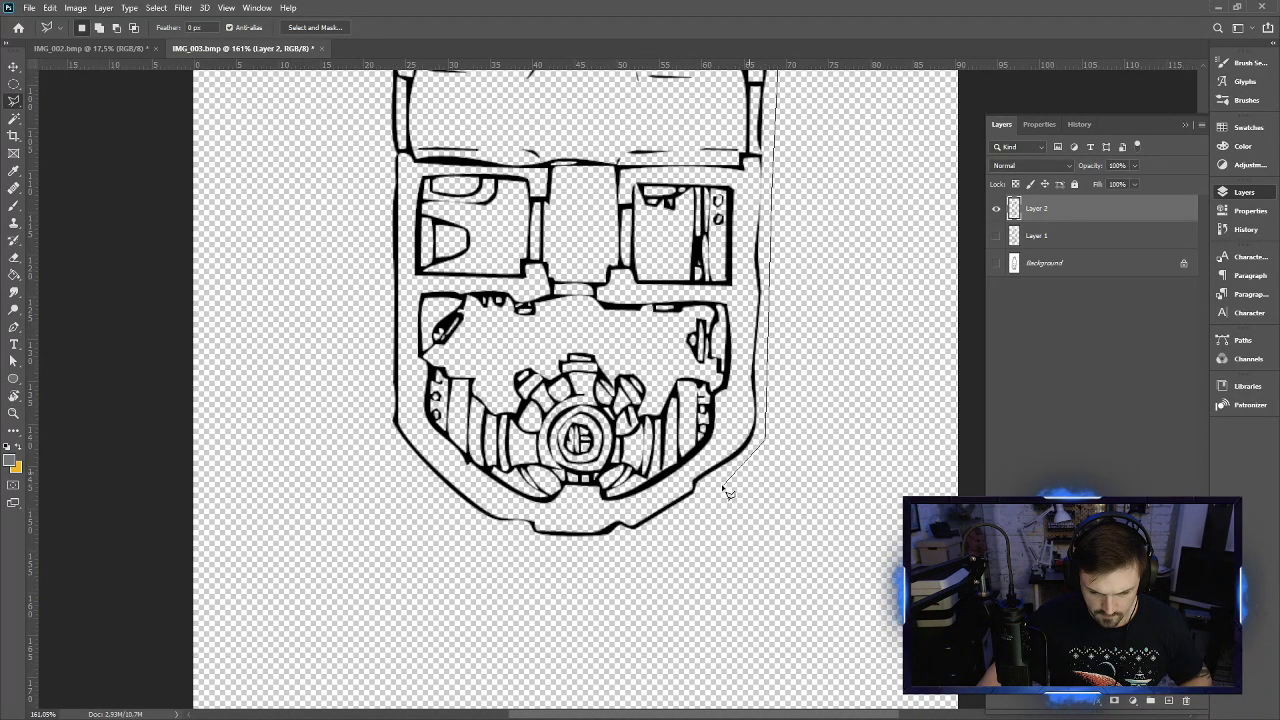
Continue the outline around the rounded base and up the left side, closing the selection
click(718, 493)
click(600, 553)
click(458, 558)
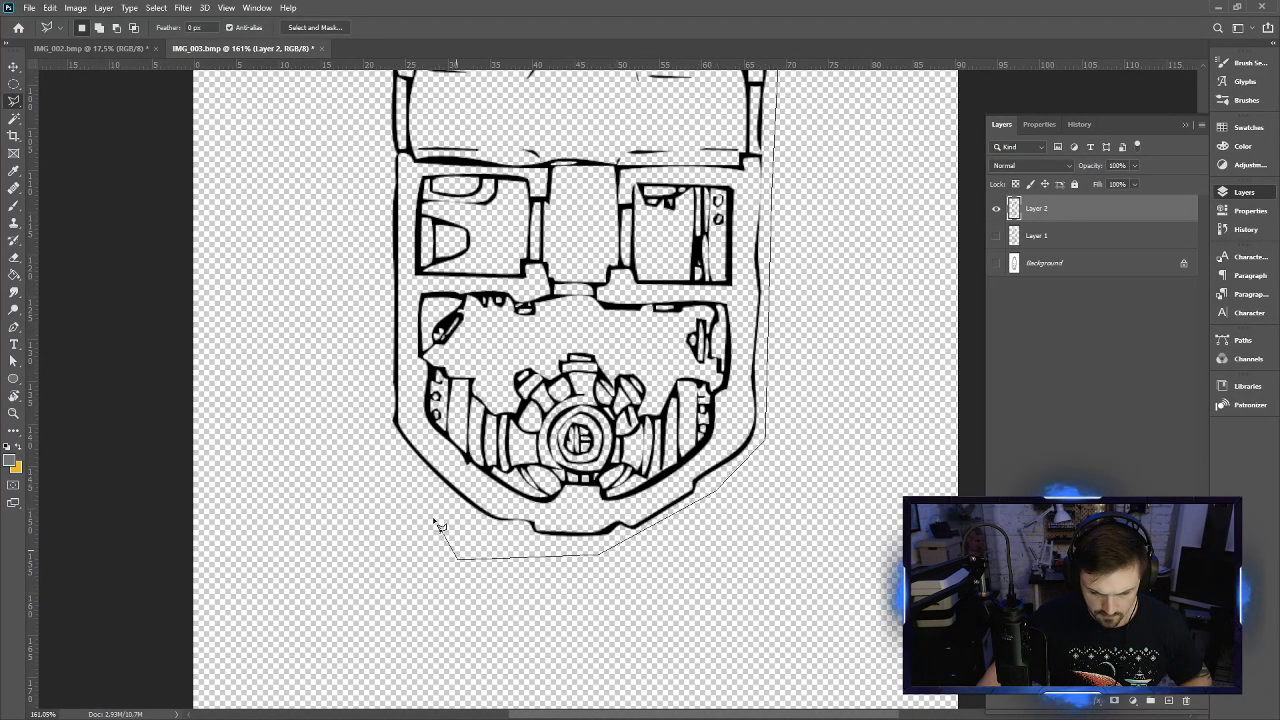
click(372, 432)
scroll(366, 330, up, 7)
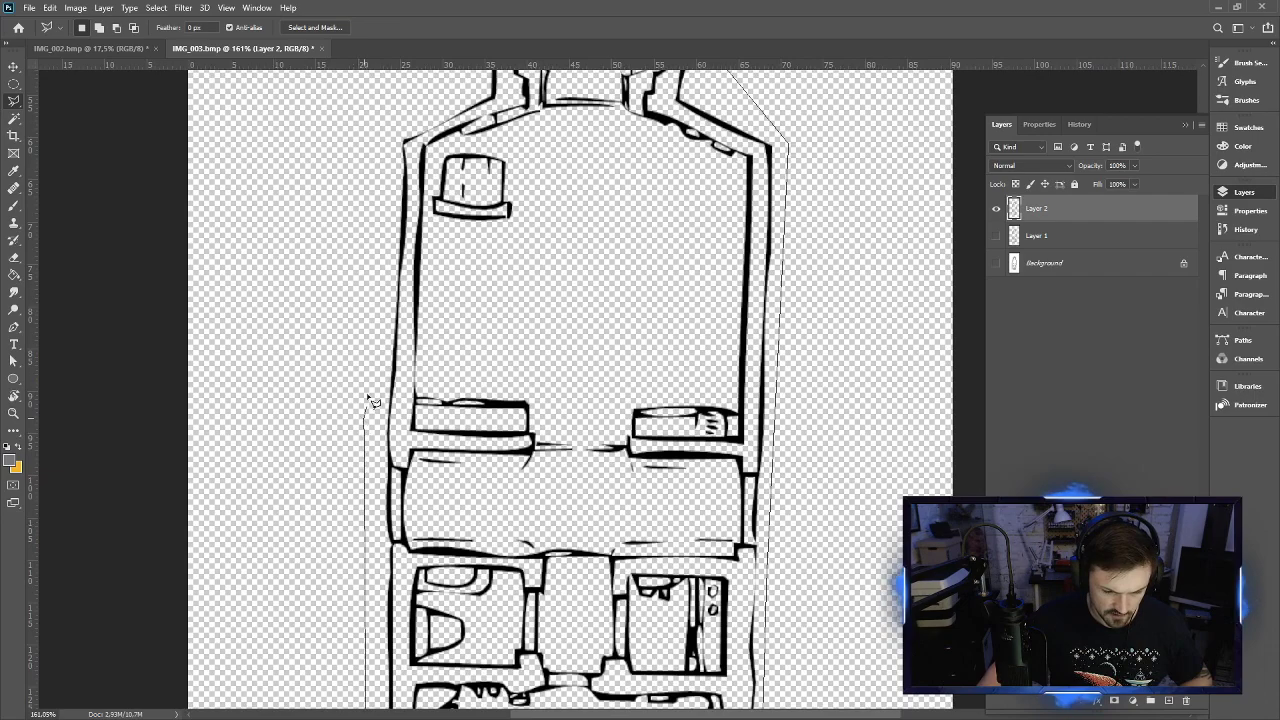
click(373, 203)
drag(398, 159, 336, 333)
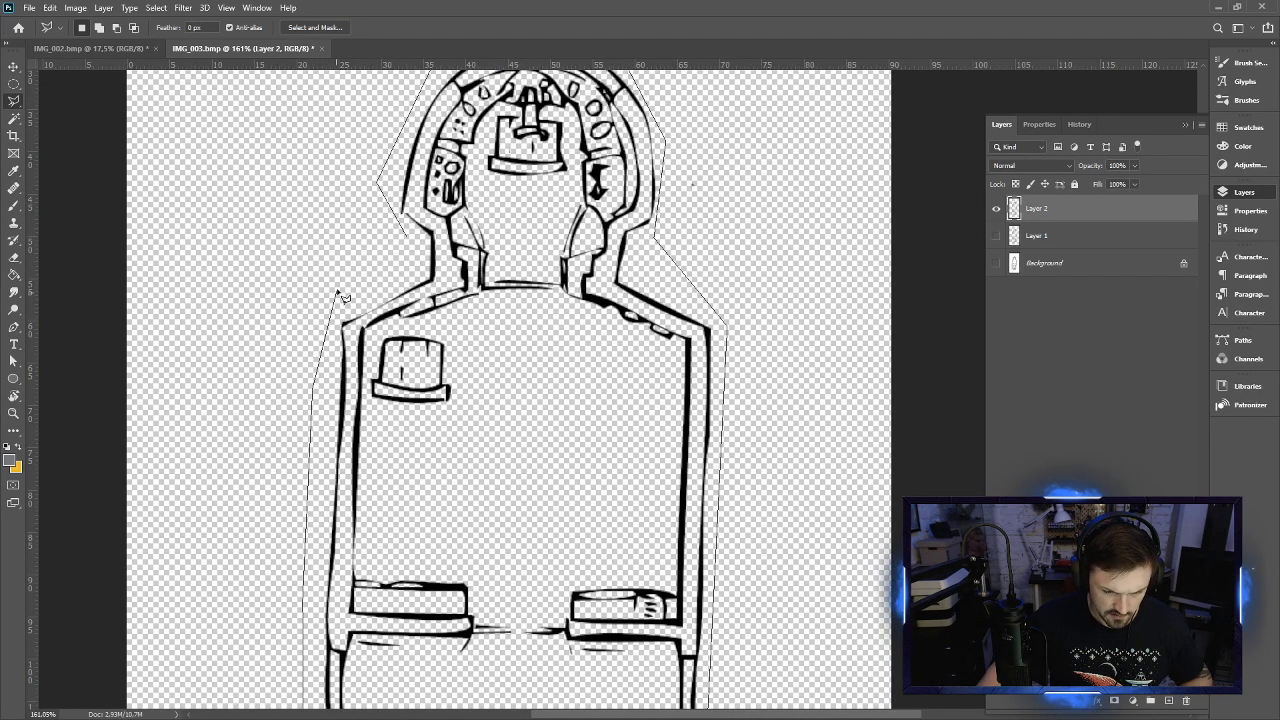
click(338, 288)
click(418, 264)
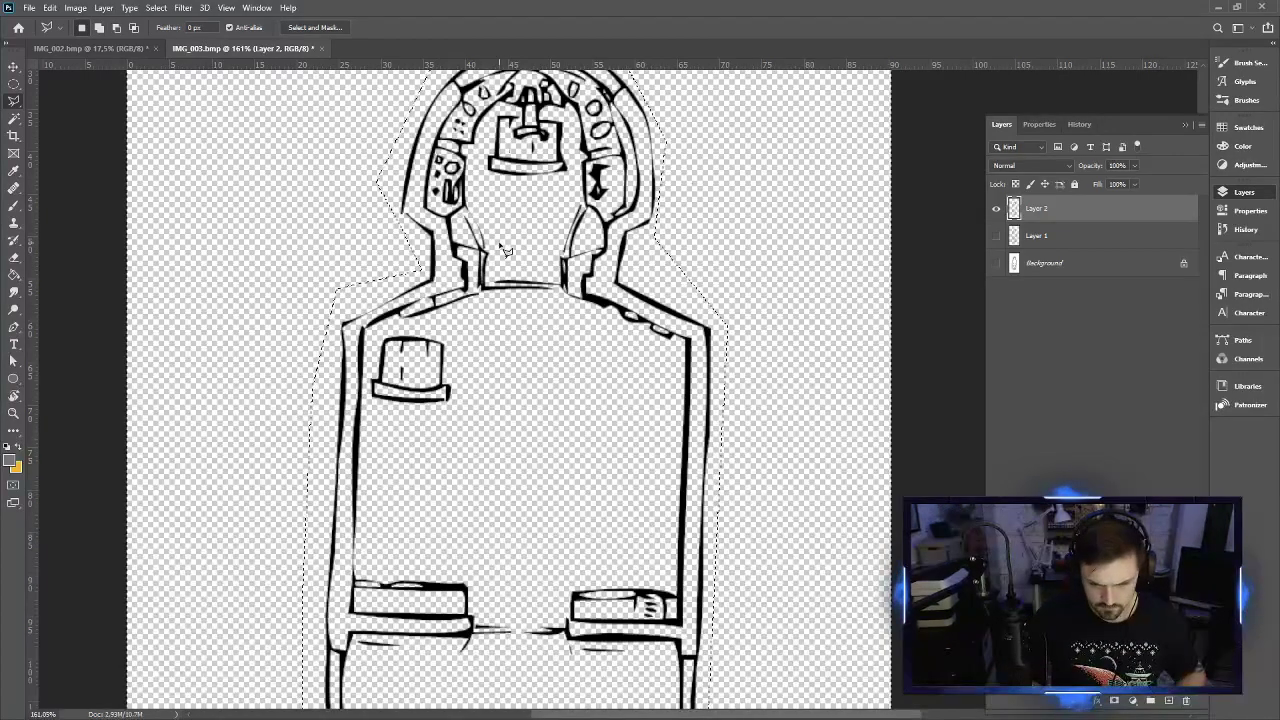
Reselect the ship outline, make Layer 1 active and toggle Layer 1 and Layer 2 visibility
key(ctrl+d)
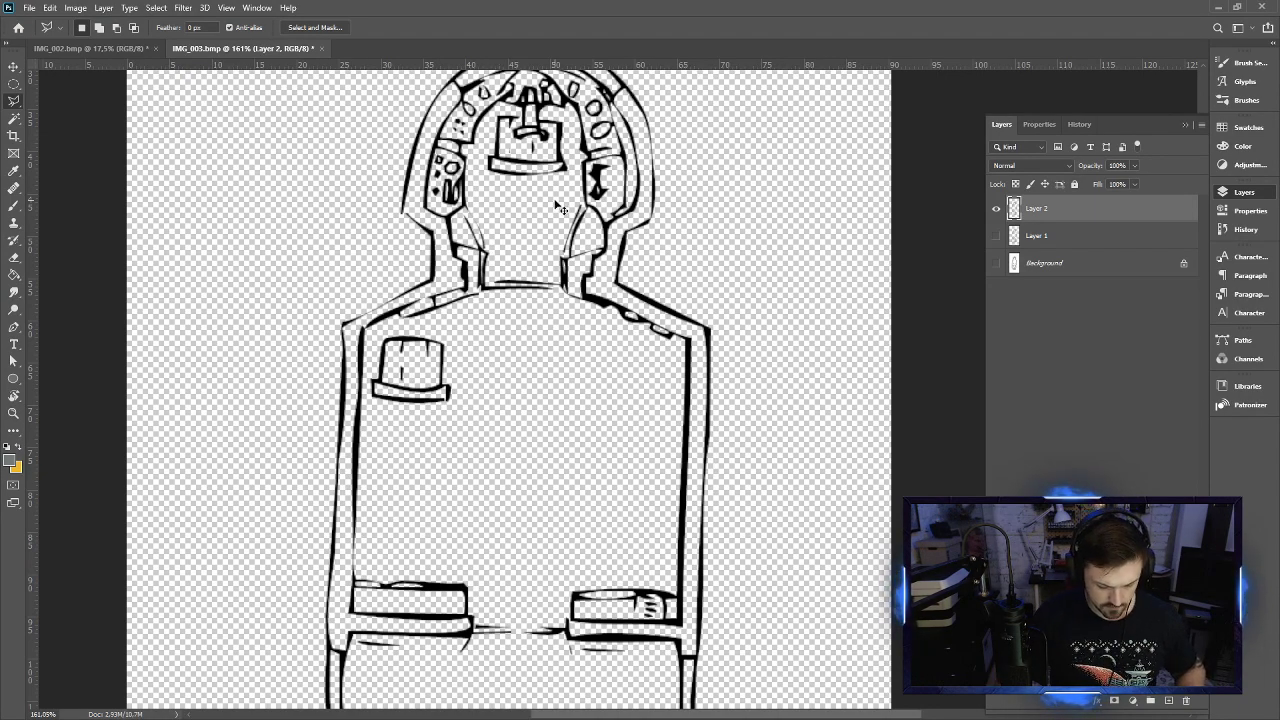
key(ctrl+shift+d)
click(1015, 237)
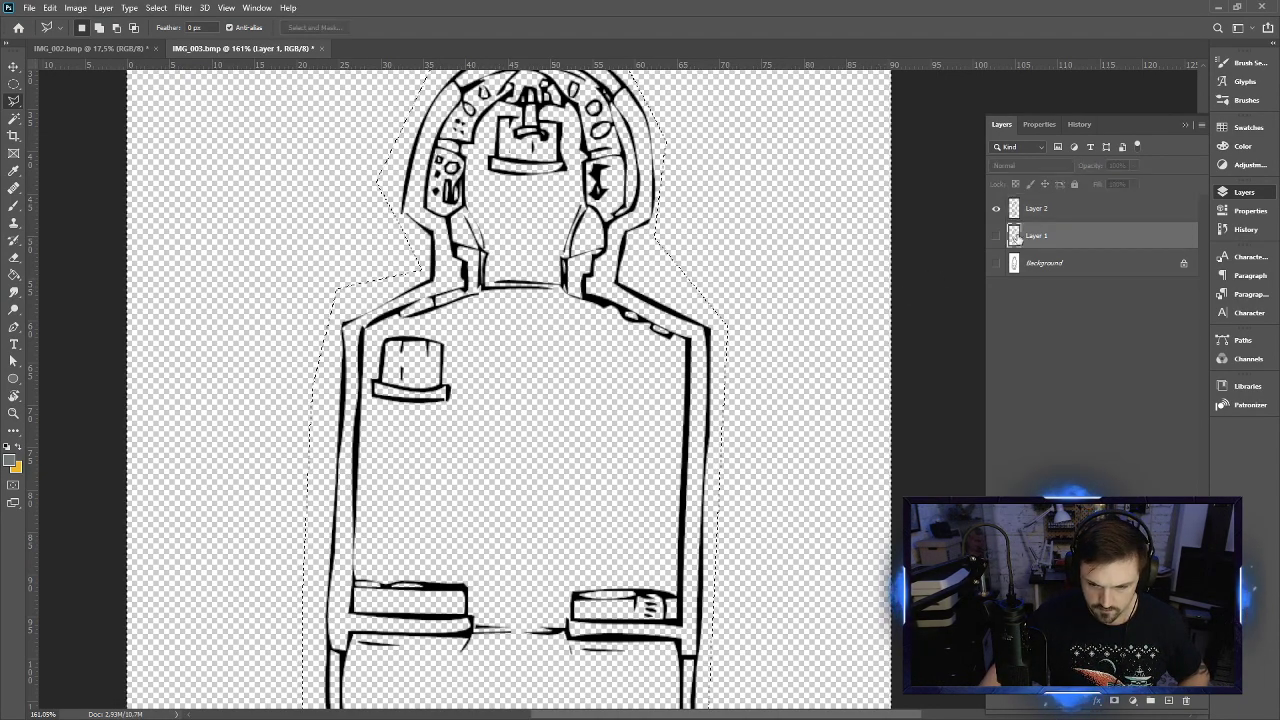
click(996, 236)
click(997, 209)
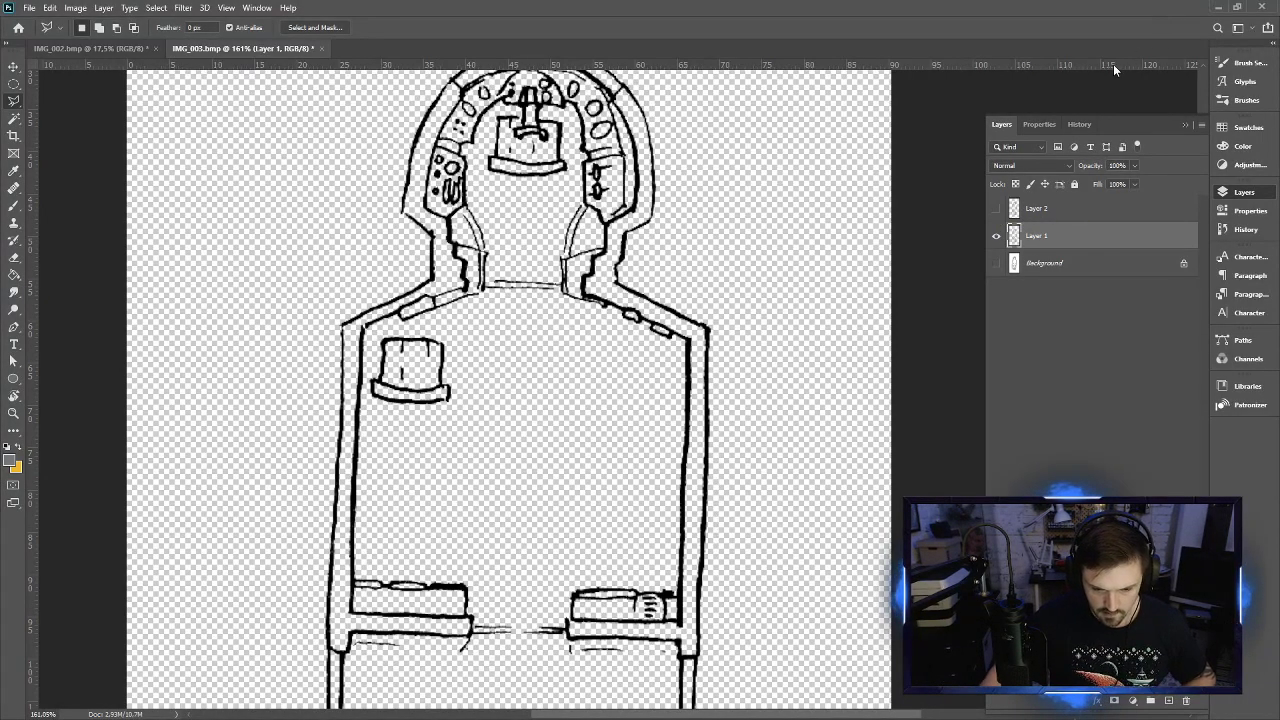
scroll(476, 450, down, 10)
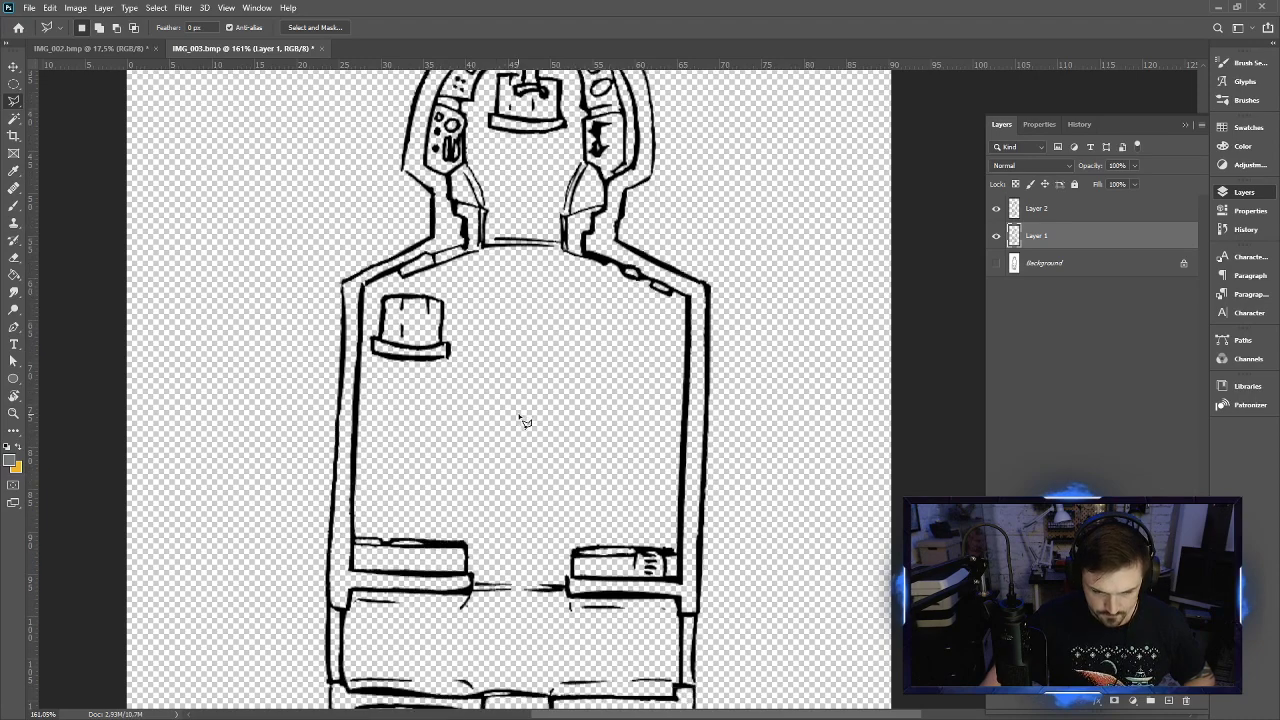
scroll(619, 460, down, 1)
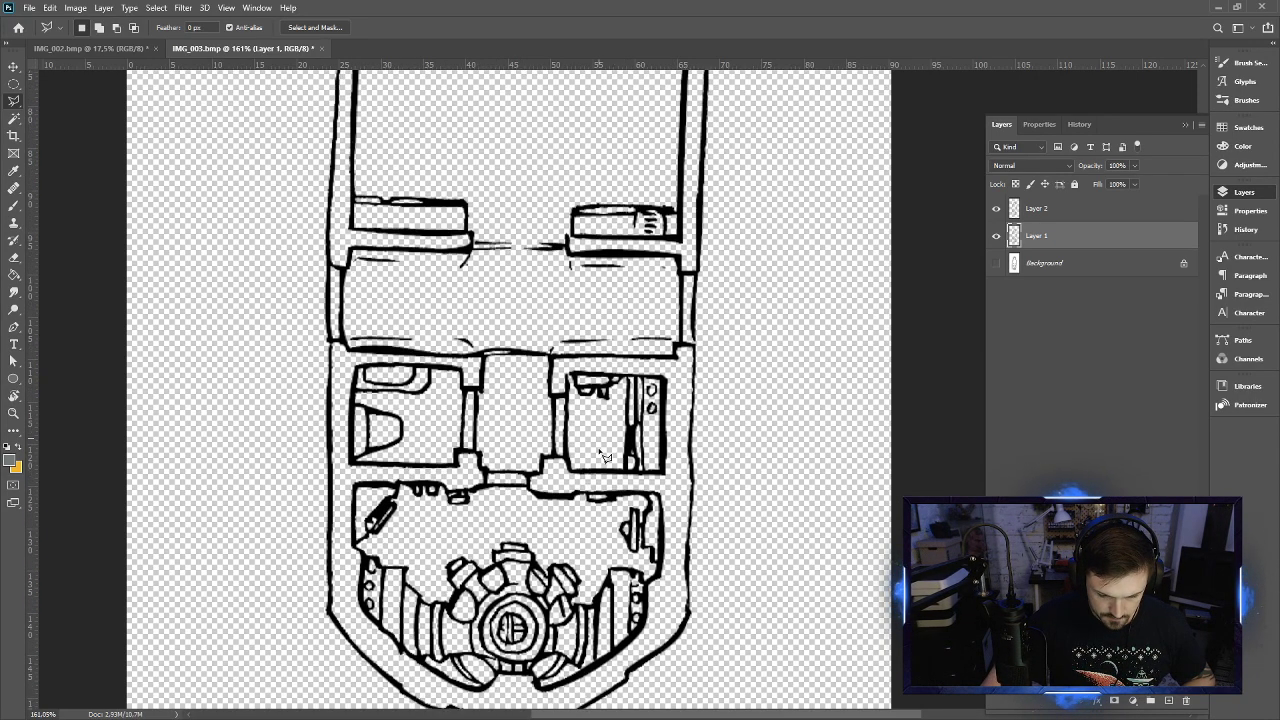
scroll(605, 457, down, 1)
scroll(497, 436, up, 3)
scroll(496, 438, up, 3)
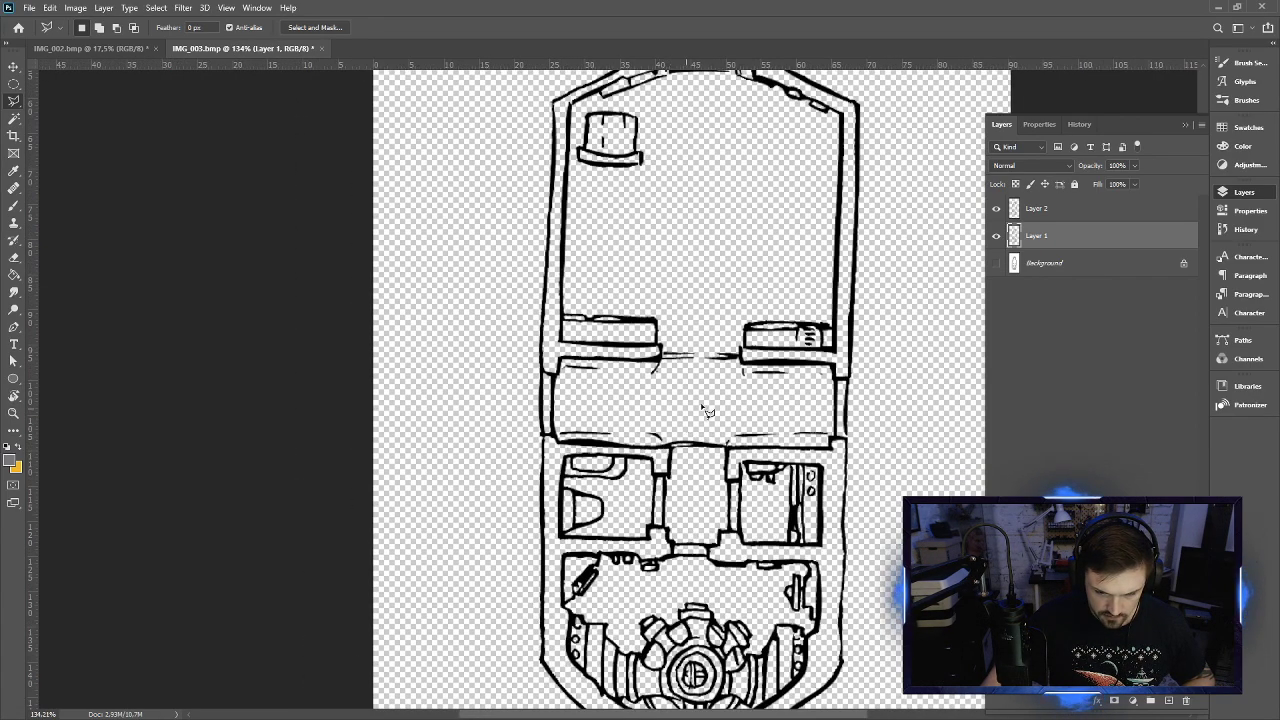
scroll(712, 408, down, 2)
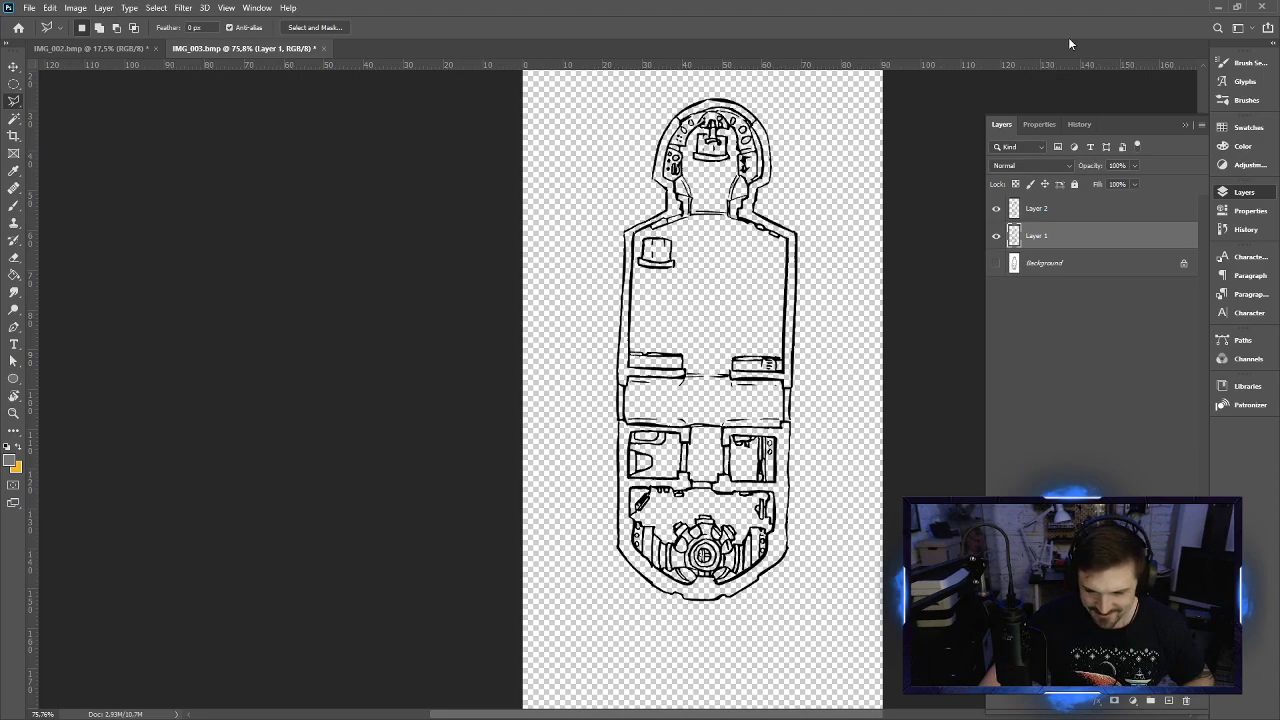
Add a new empty Layer 3 above the Background, then make Layer 1 active
click(1074, 265)
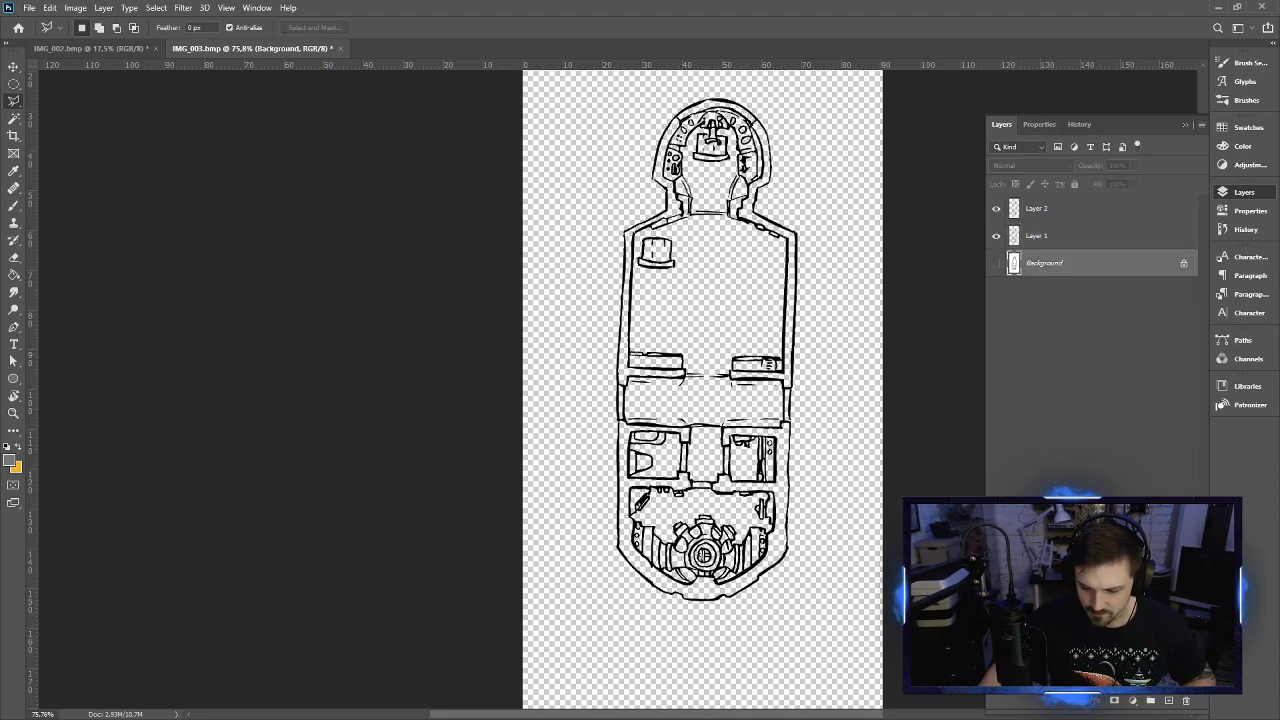
click(1170, 701)
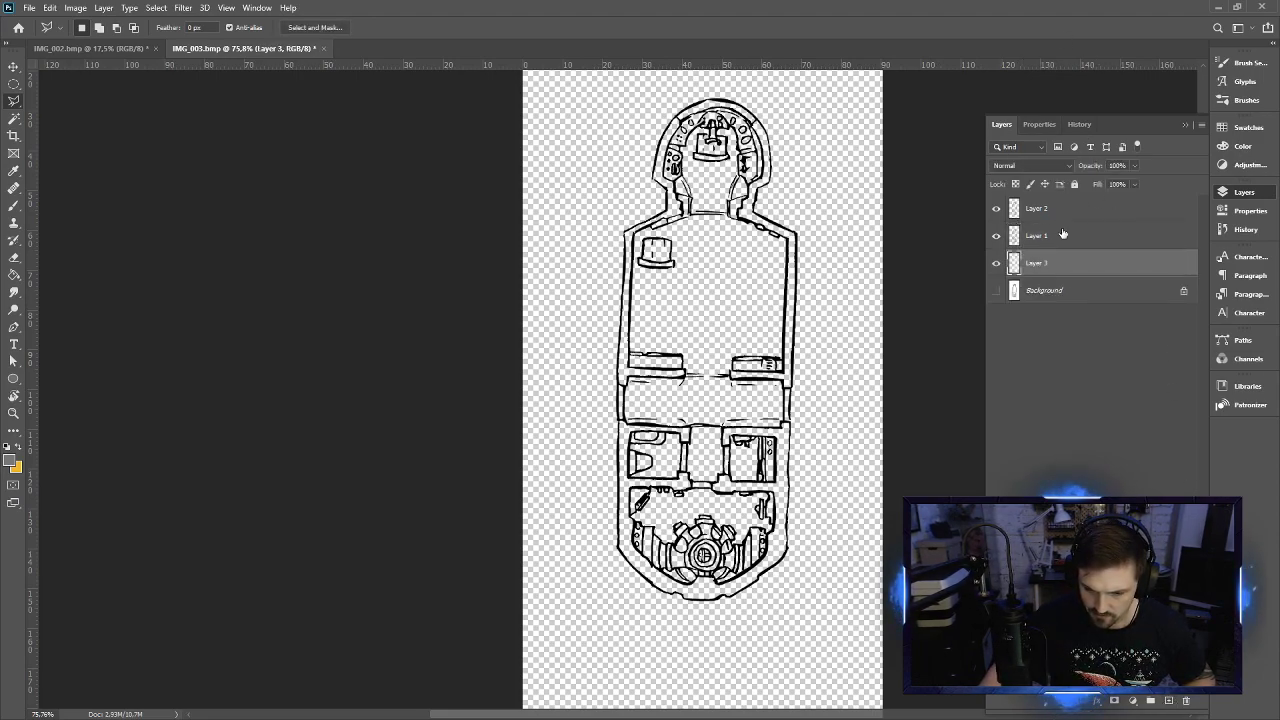
click(1060, 232)
With the Magic Wand, select the transparent area surrounding the ship on Layer 1
click(18, 118)
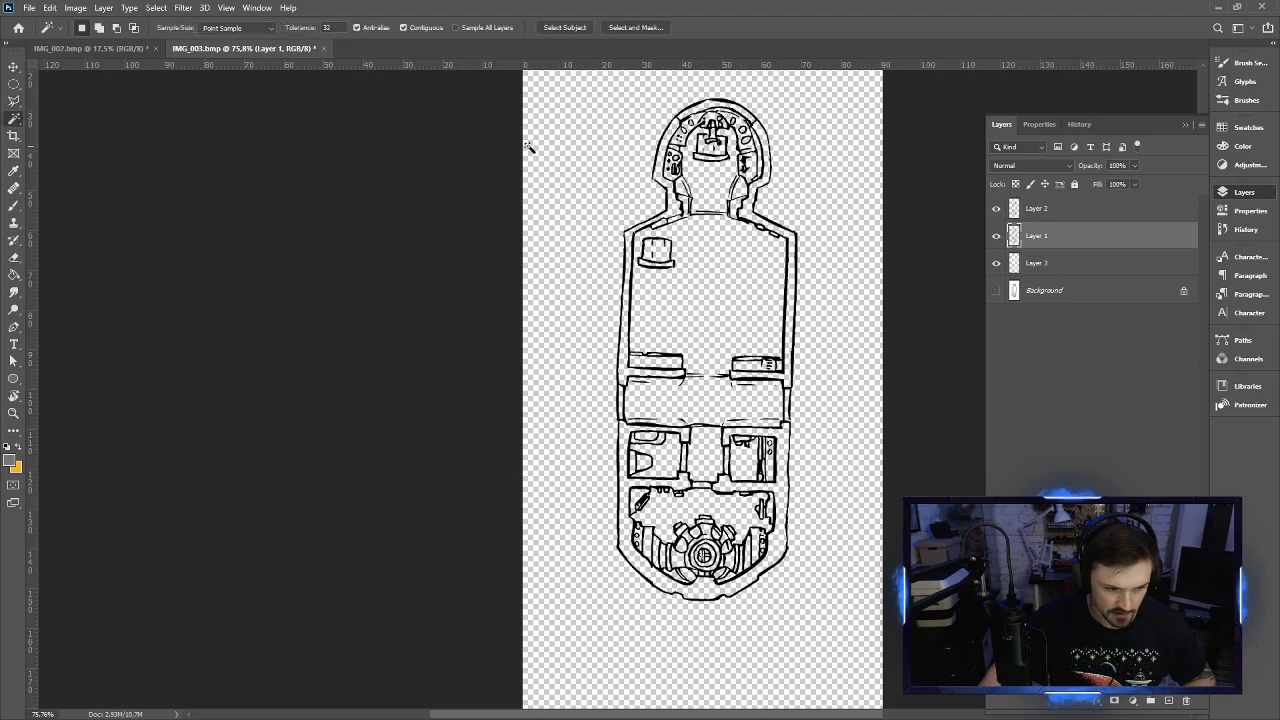
click(582, 113)
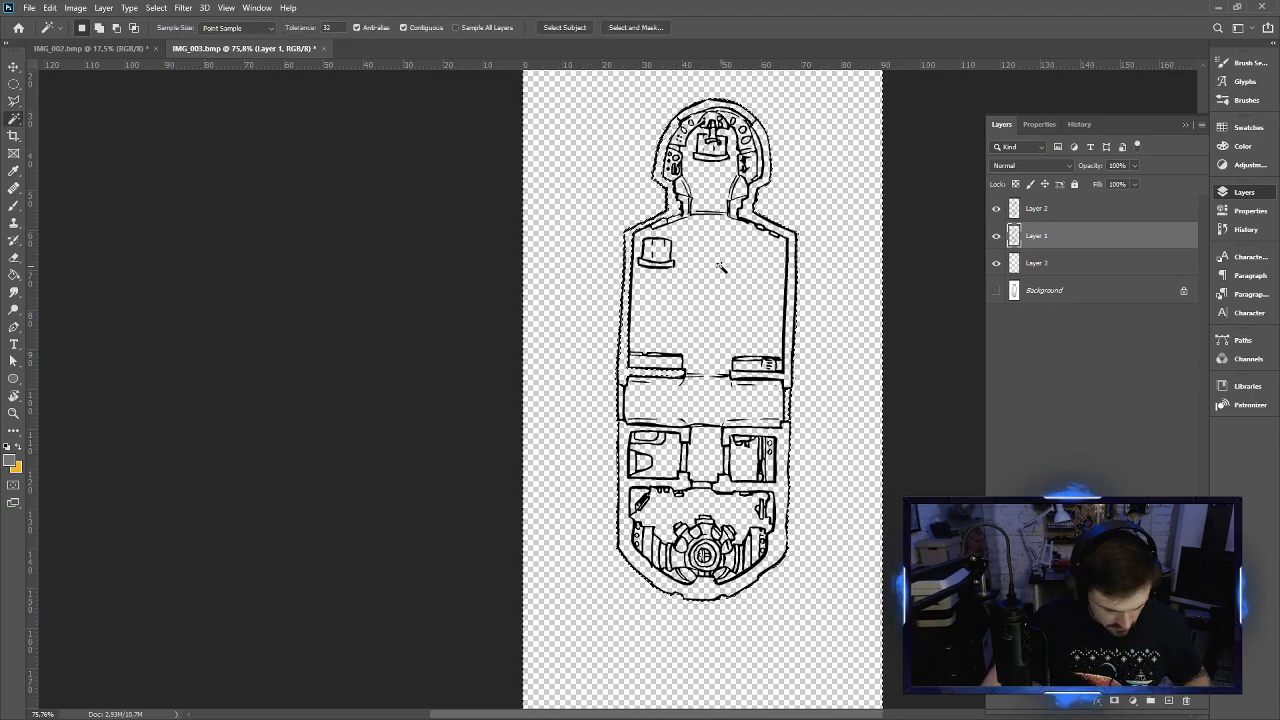
scroll(740, 337, up, 5)
scroll(650, 345, up, 4)
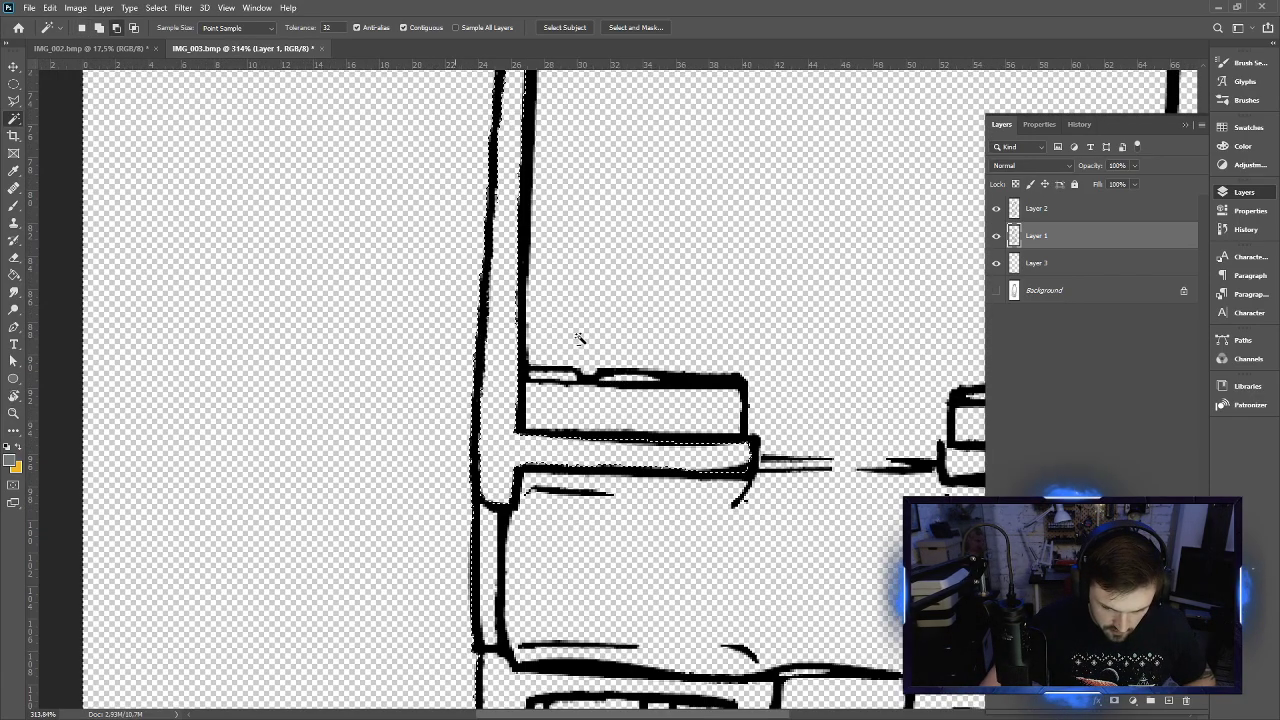
mouse_move(594, 220)
mouse_down()
mouse_move(579, 257)
mouse_move(692, 336)
mouse_move(625, 416)
mouse_move(610, 506)
mouse_up()
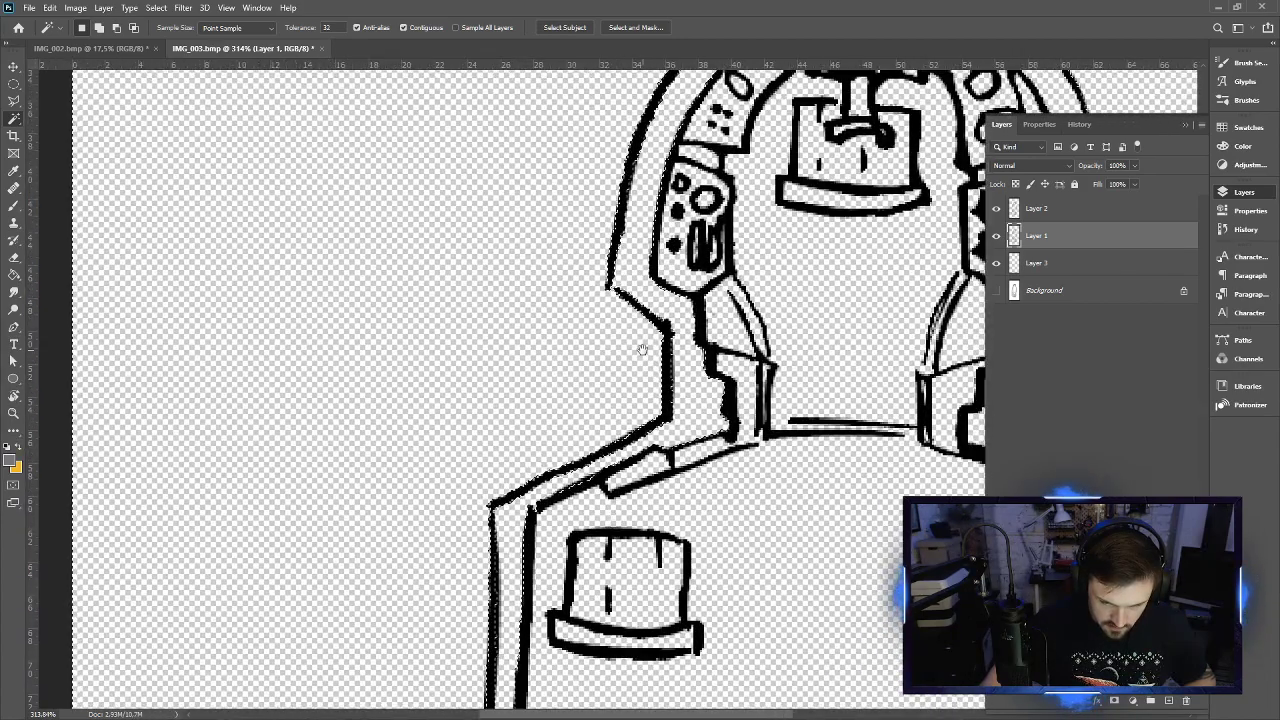
Set the Brush tool to the very fine 4 px Finer Than Fine inkbox preset
click(13, 205)
right_click(342, 176)
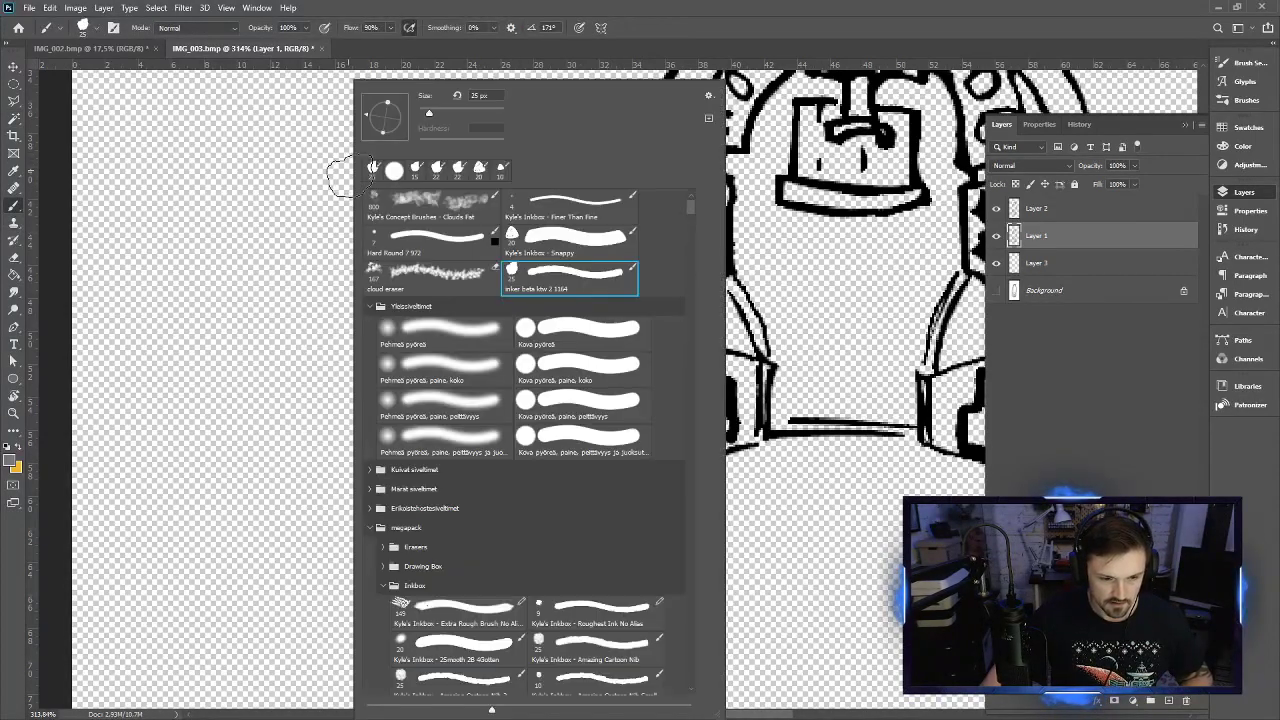
click(425, 113)
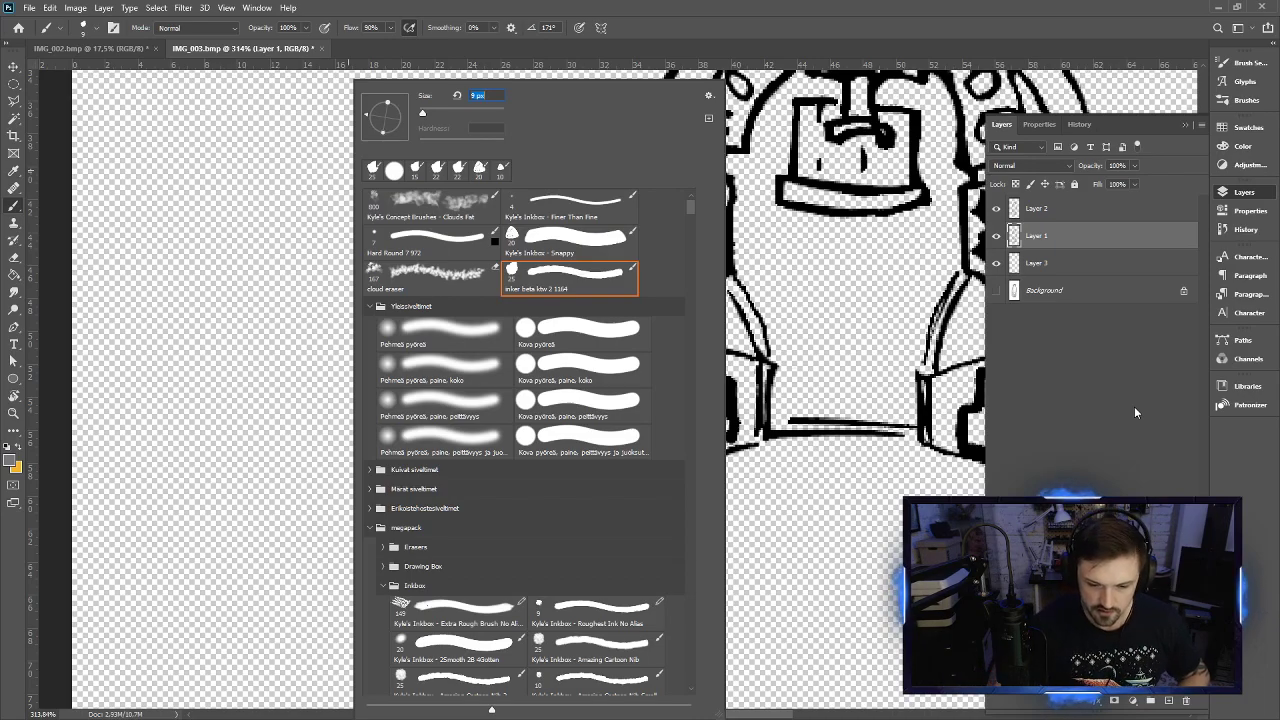
key(Return)
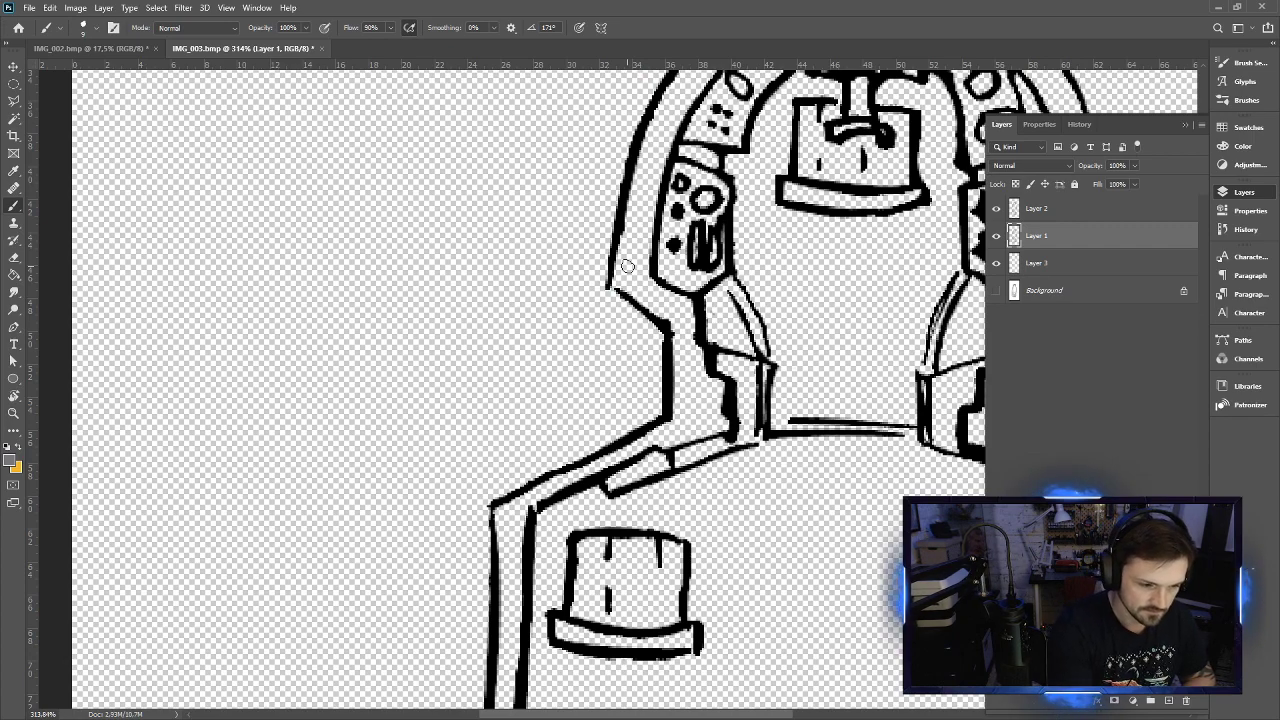
click(100, 31)
click(257, 166)
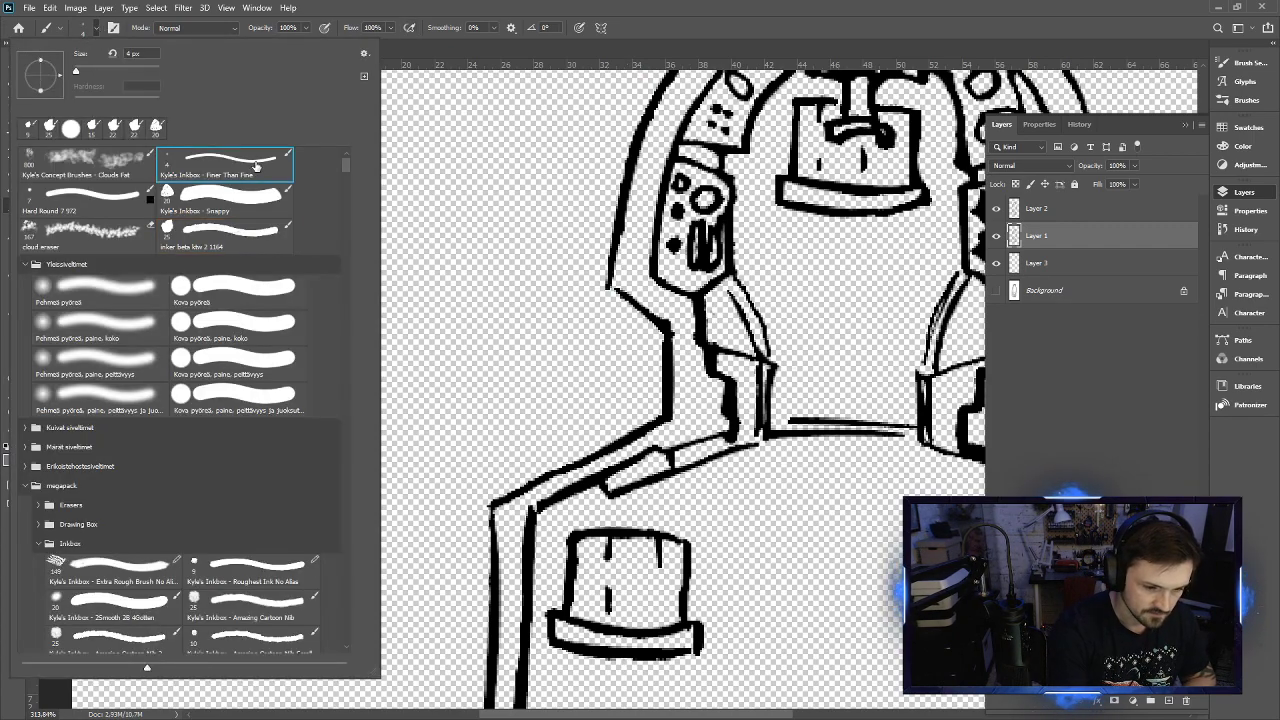
click(628, 26)
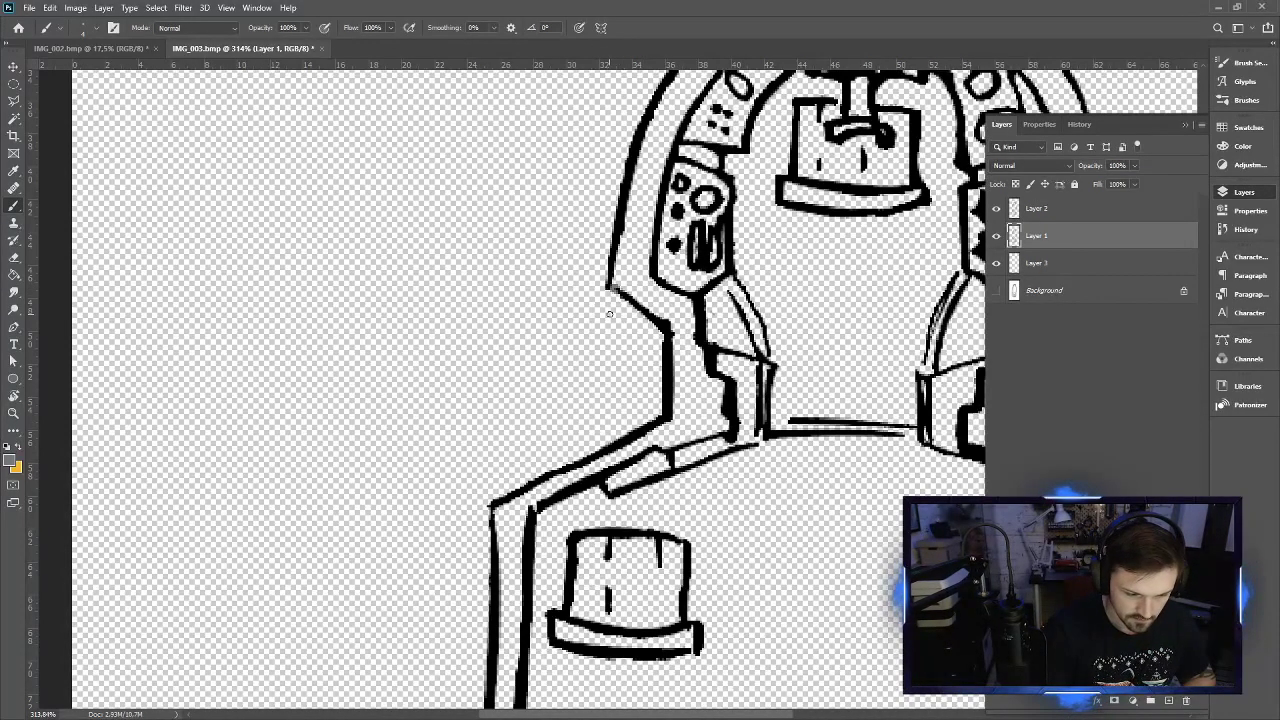
Set the foreground colour to pure black, 000000
click(10, 461)
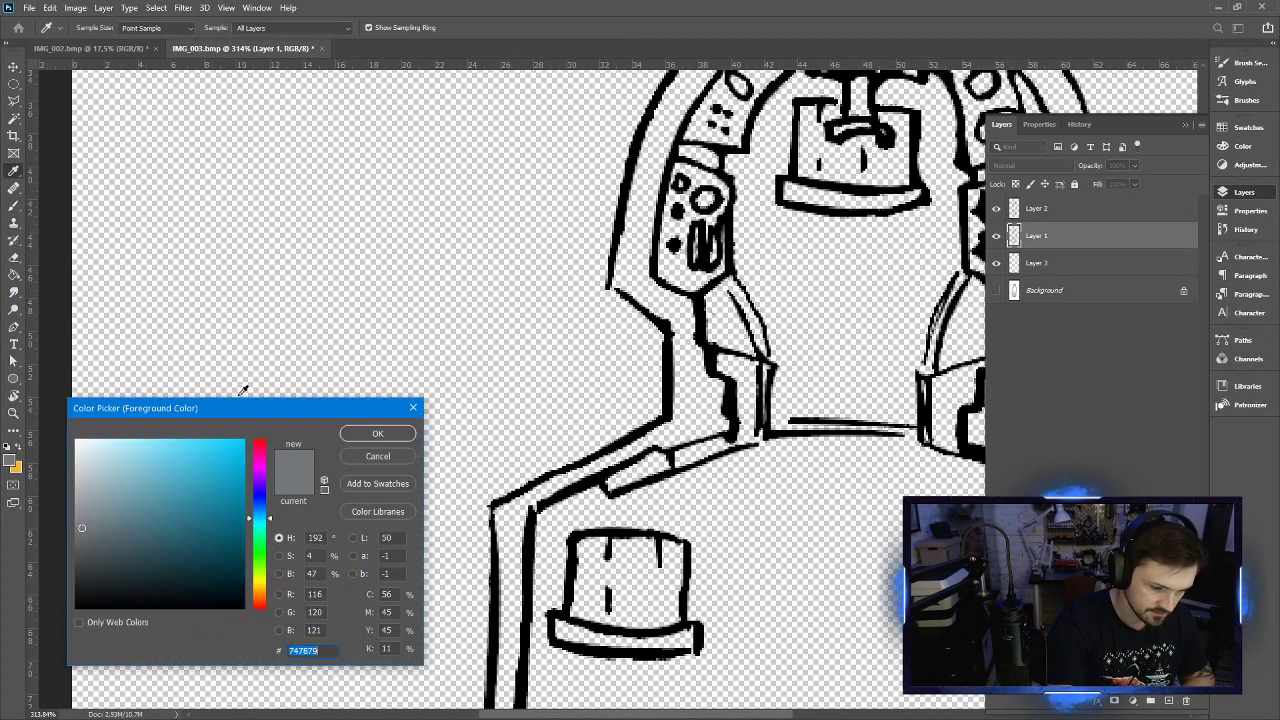
text(000000)
click(388, 436)
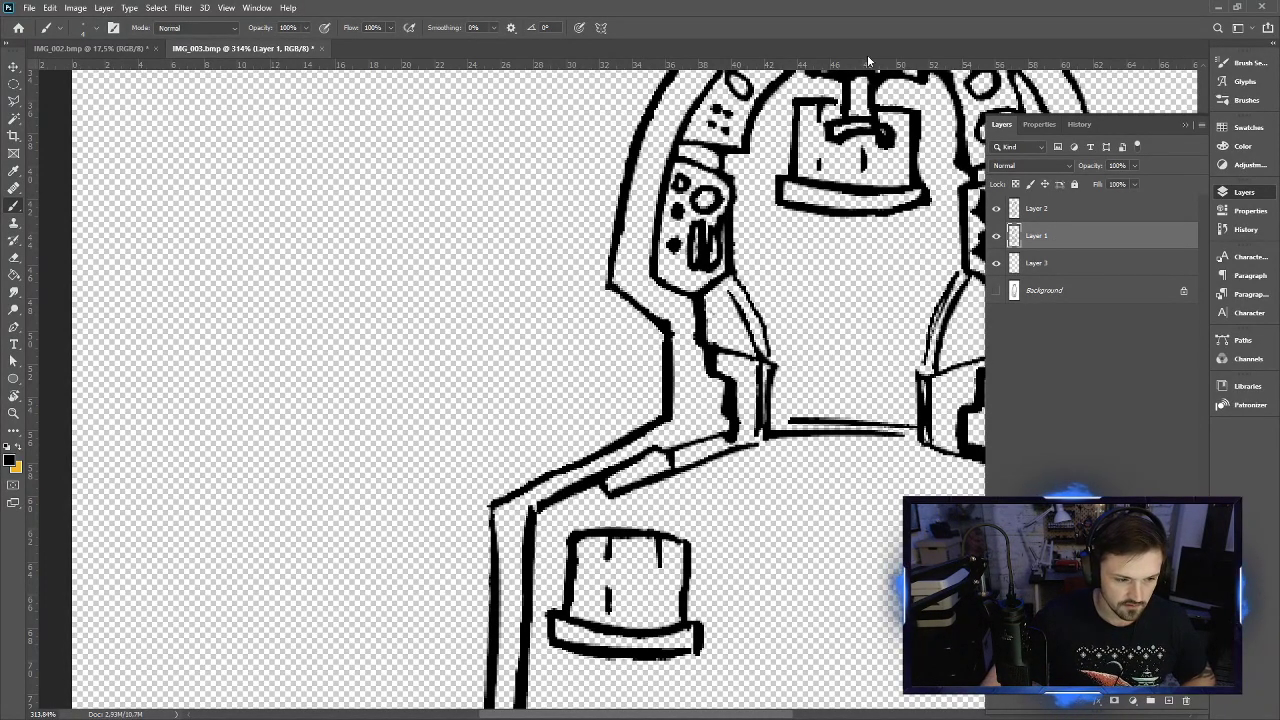
click(13, 118)
Magic-wand the transparent canvas outside the floor plan, including the area right of the thick wall
click(502, 287)
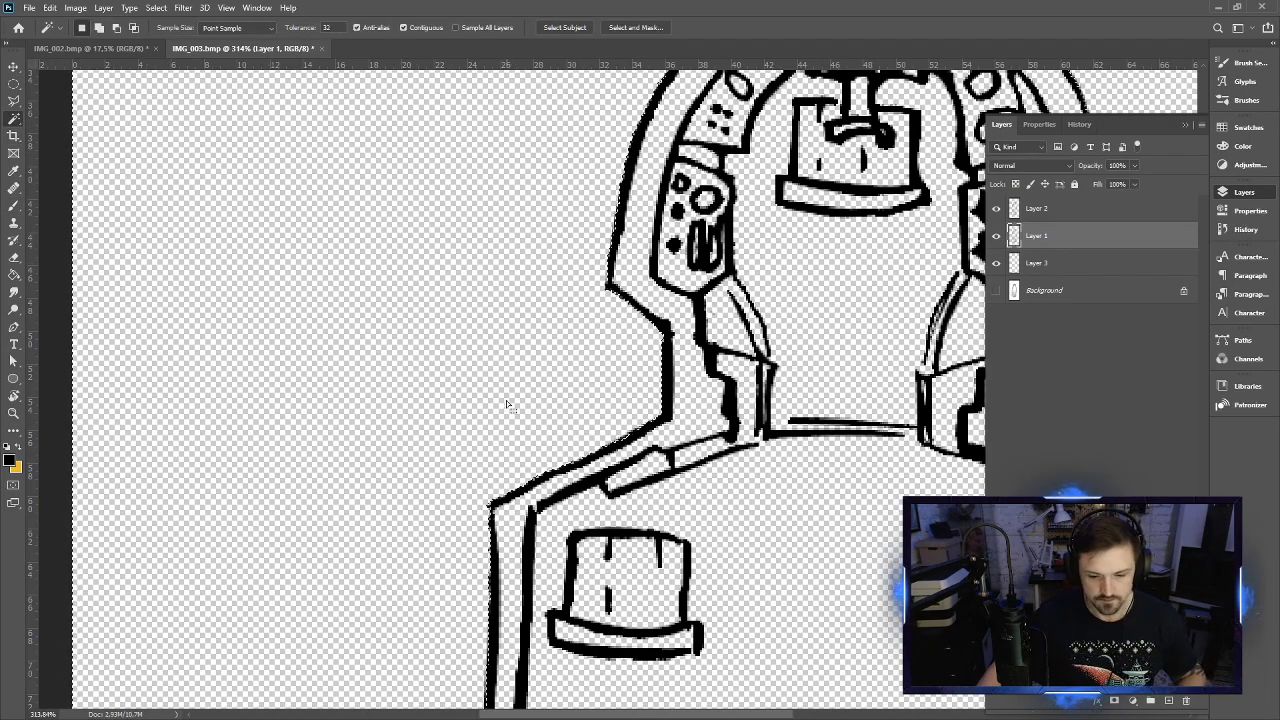
scroll(716, 454, down, 4)
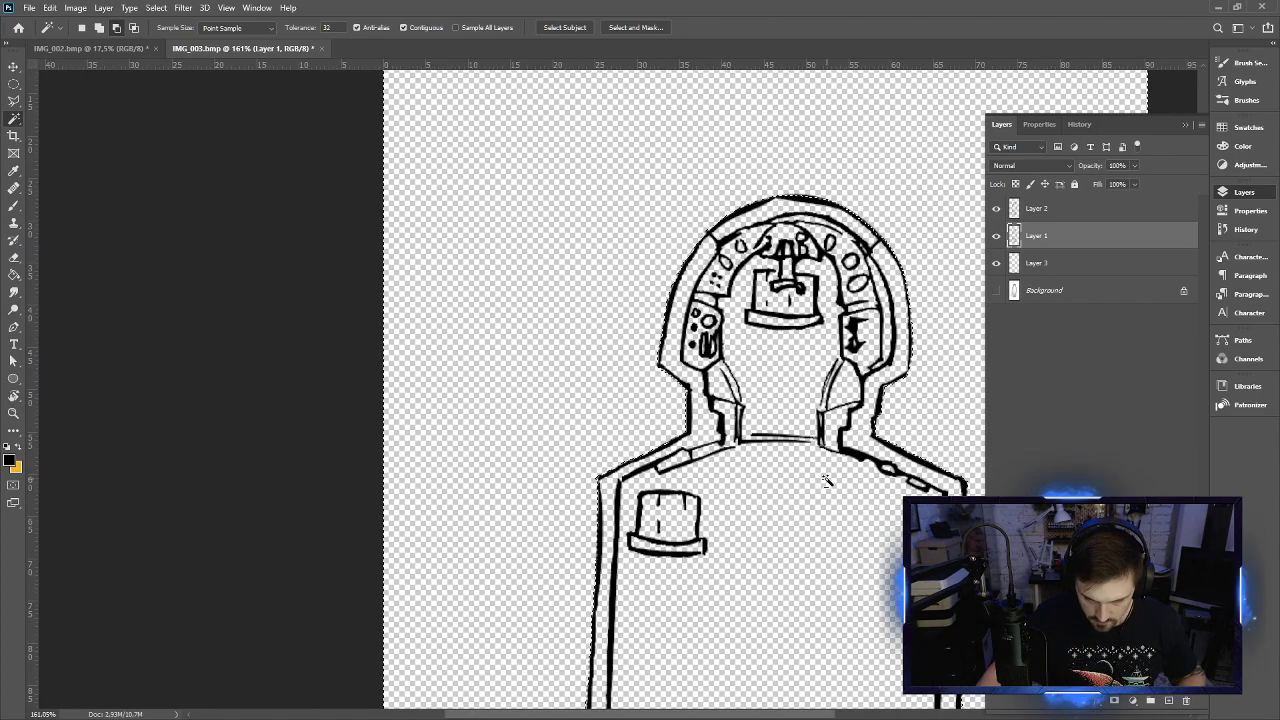
scroll(818, 480, down, 2)
mouse_move(860, 480)
mouse_down()
mouse_move(771, 345)
mouse_move(760, 252)
mouse_up()
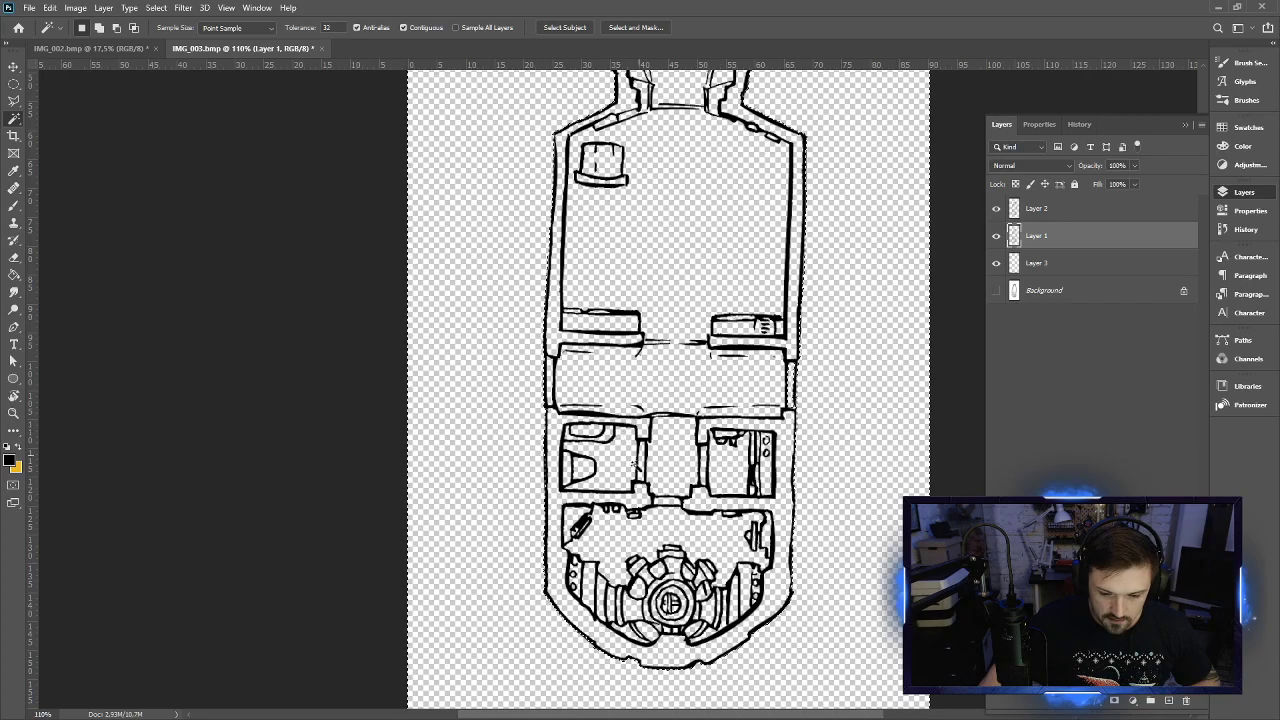
scroll(800, 418, up, 5)
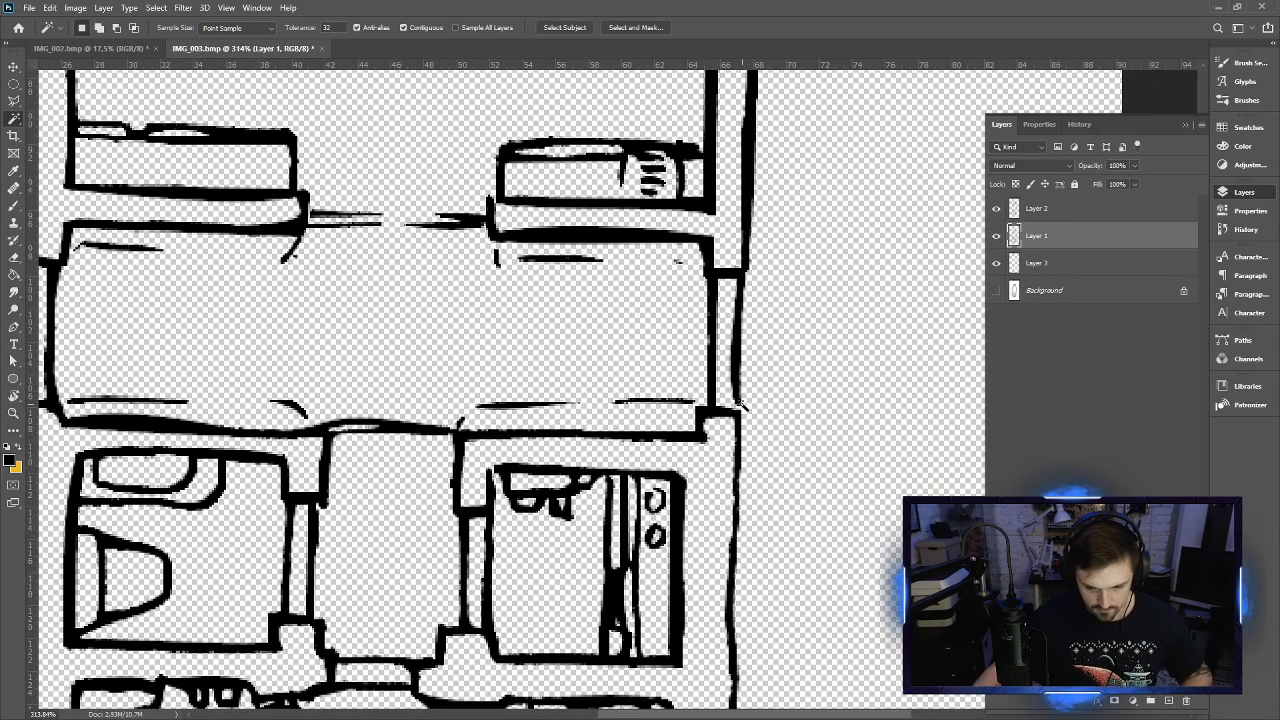
key(b)
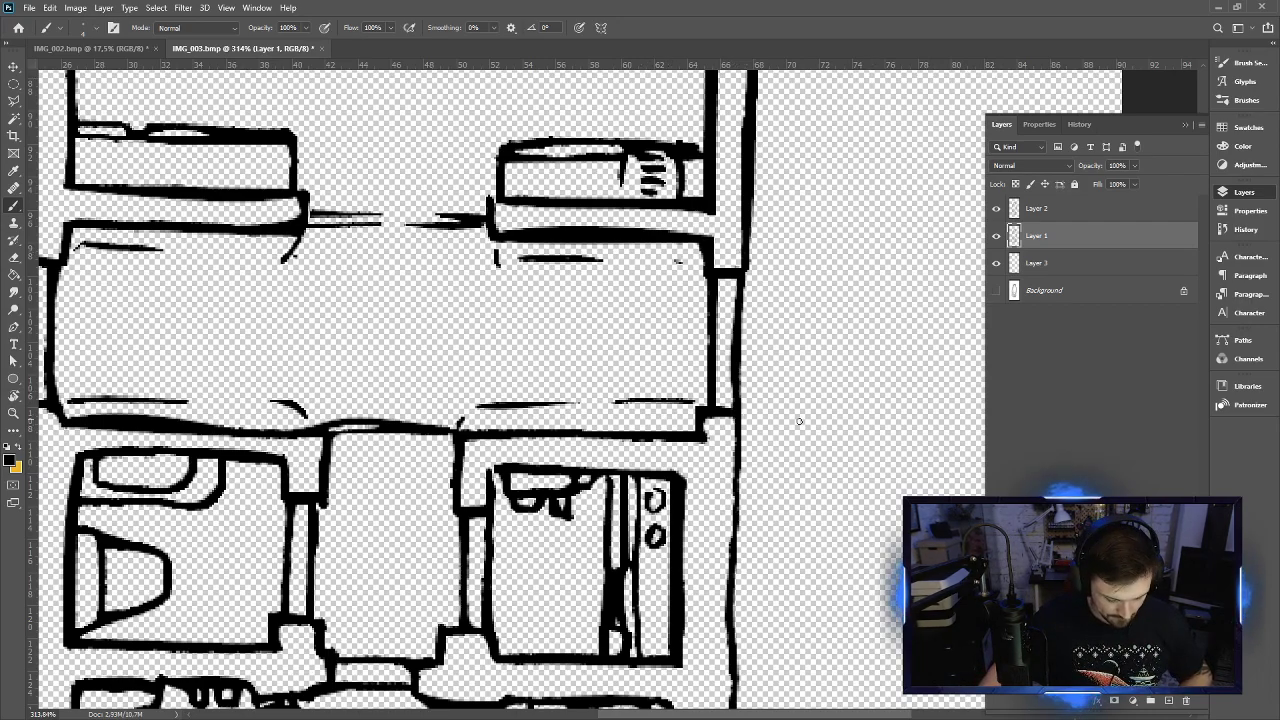
key(w)
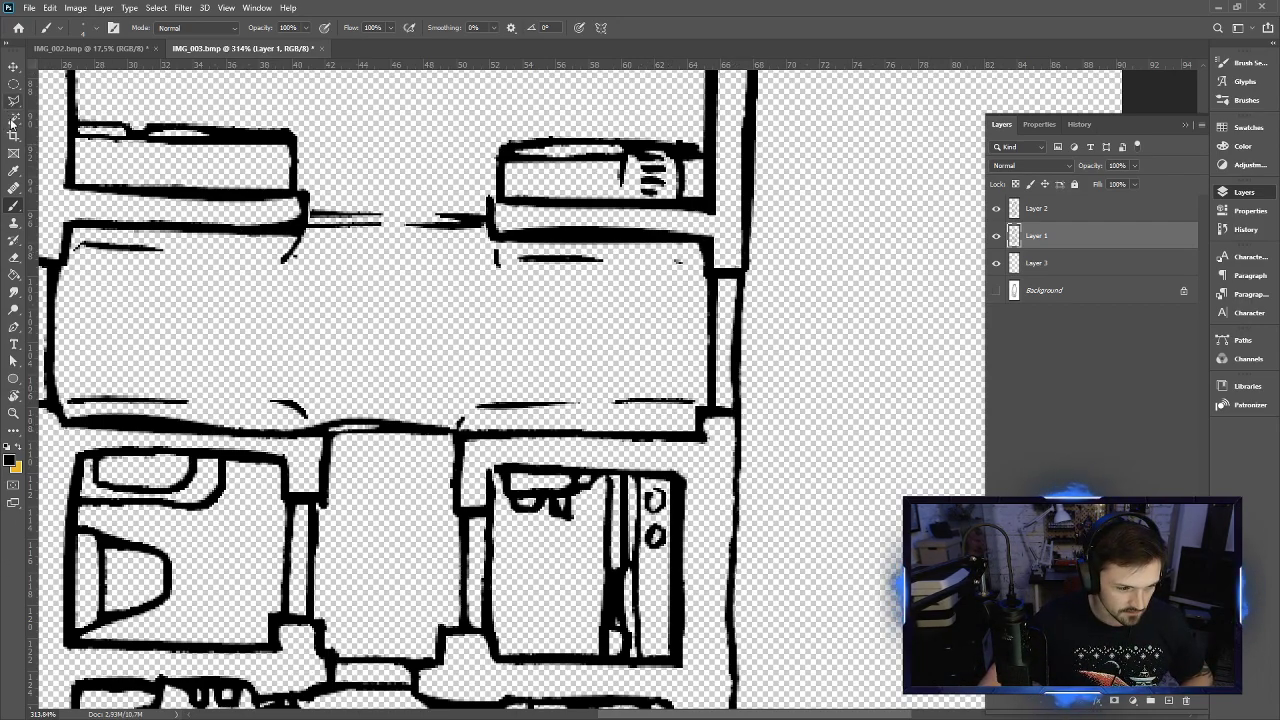
click(850, 275)
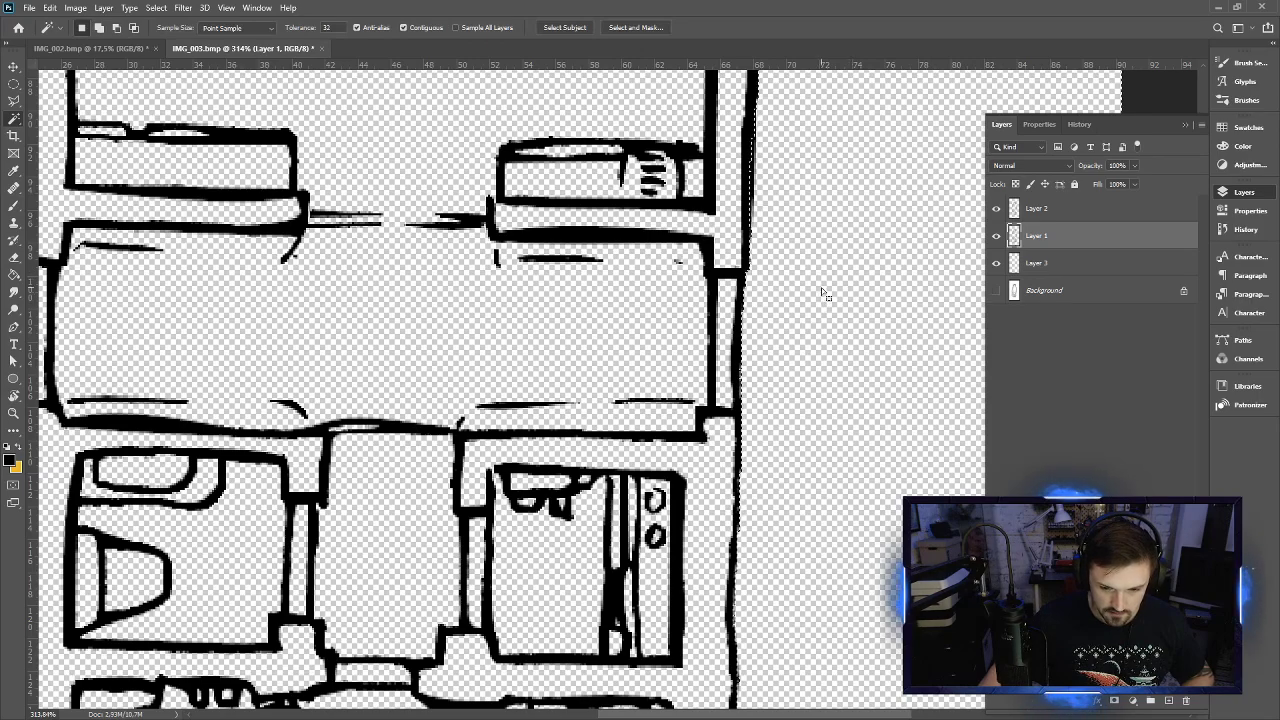
scroll(803, 306, down, 10)
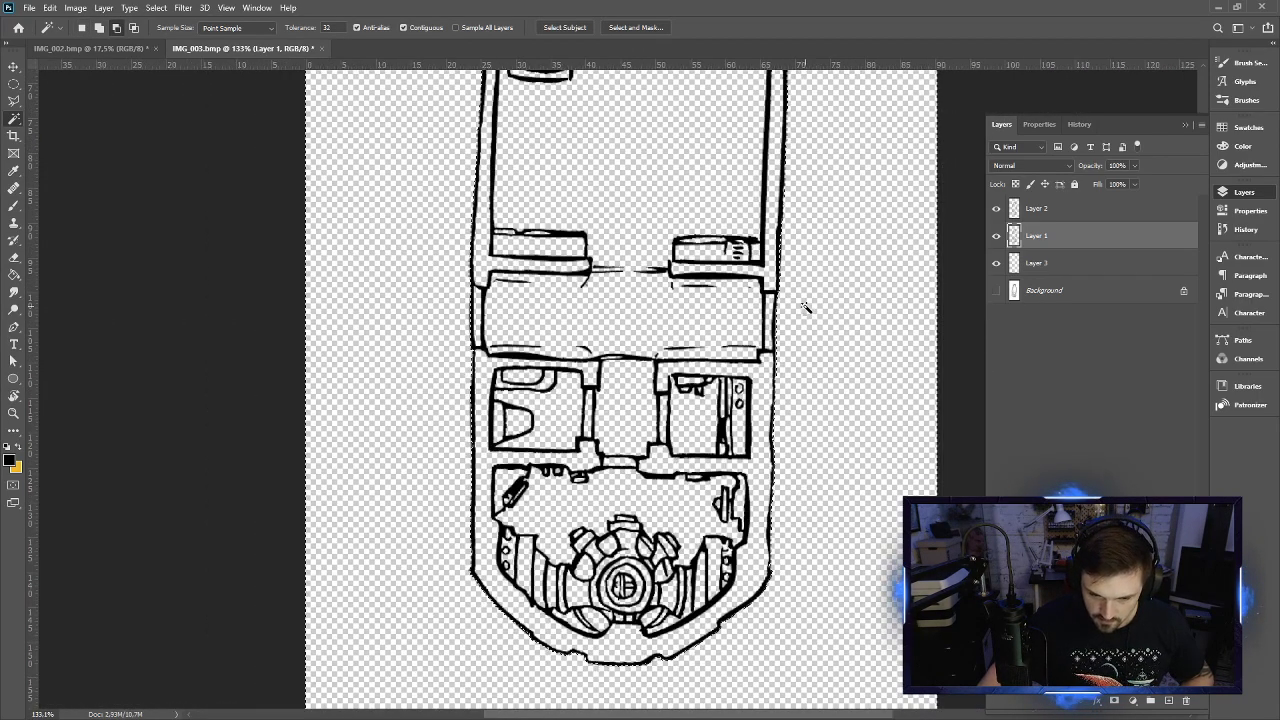
scroll(803, 306, down, 2)
scroll(805, 310, up, 3)
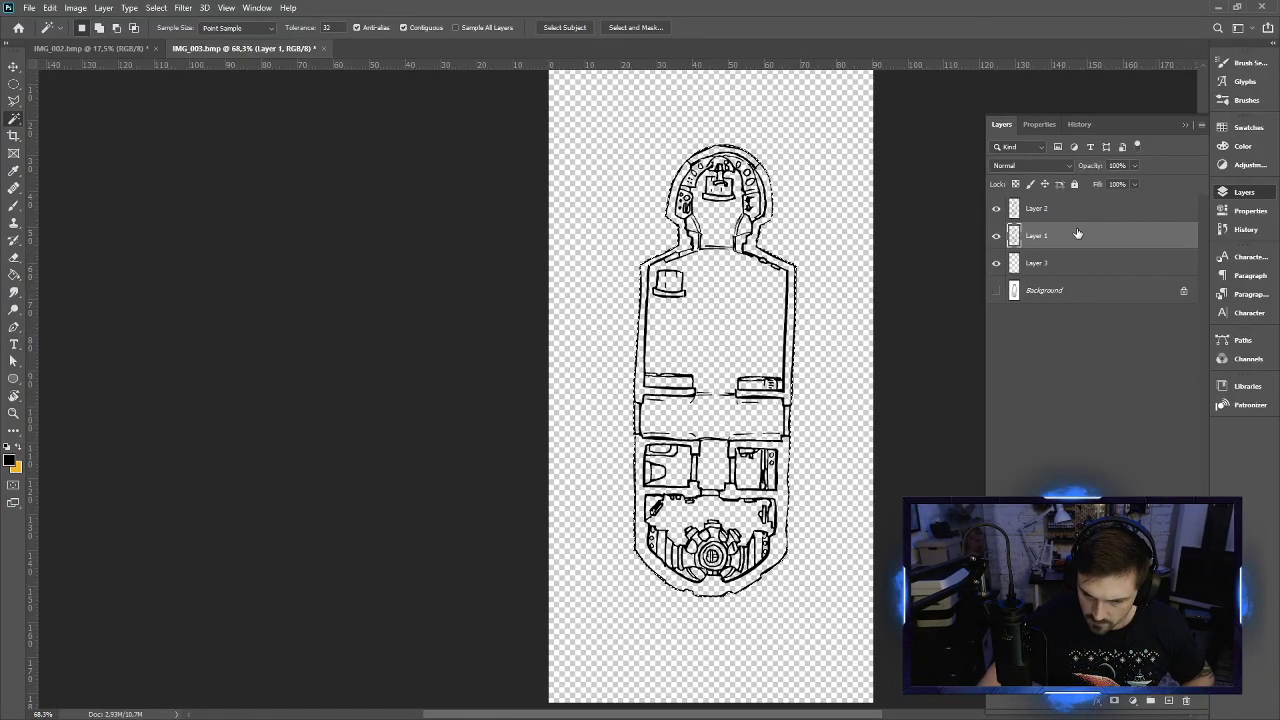
Make Layer 3 active and set the foreground colour to white for the Paint Bucket fill
click(1040, 263)
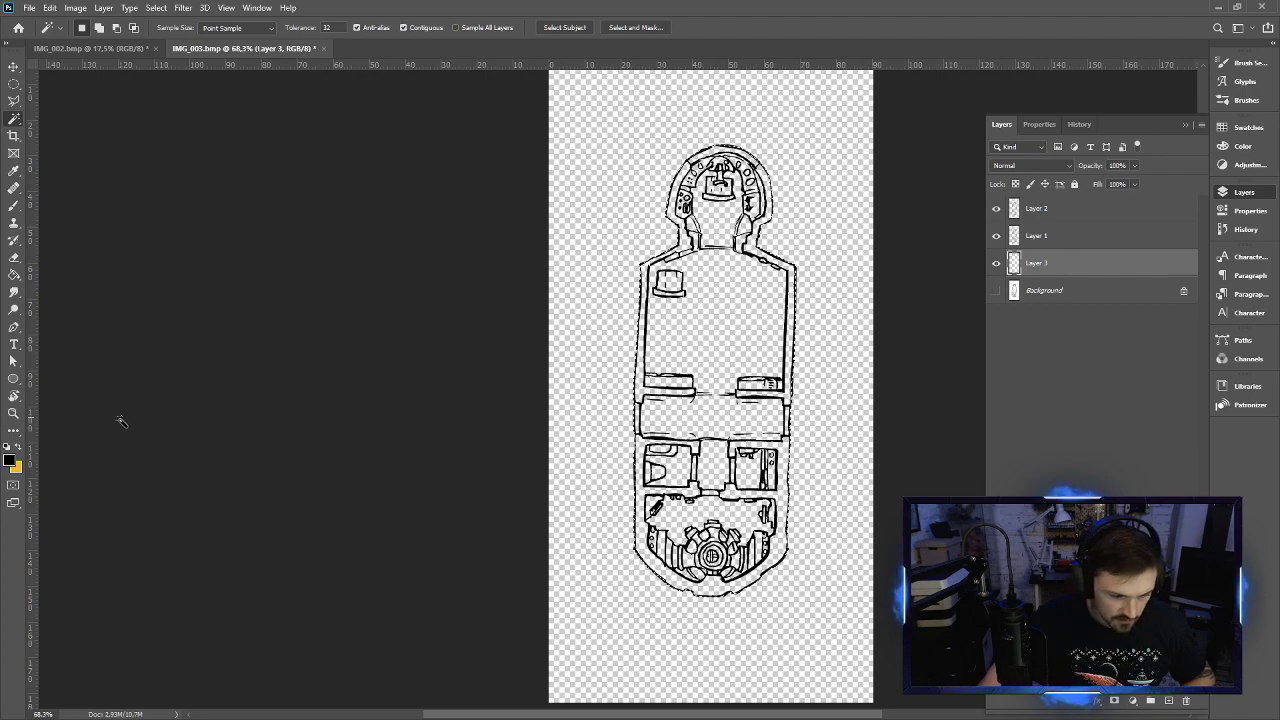
click(19, 449)
click(10, 461)
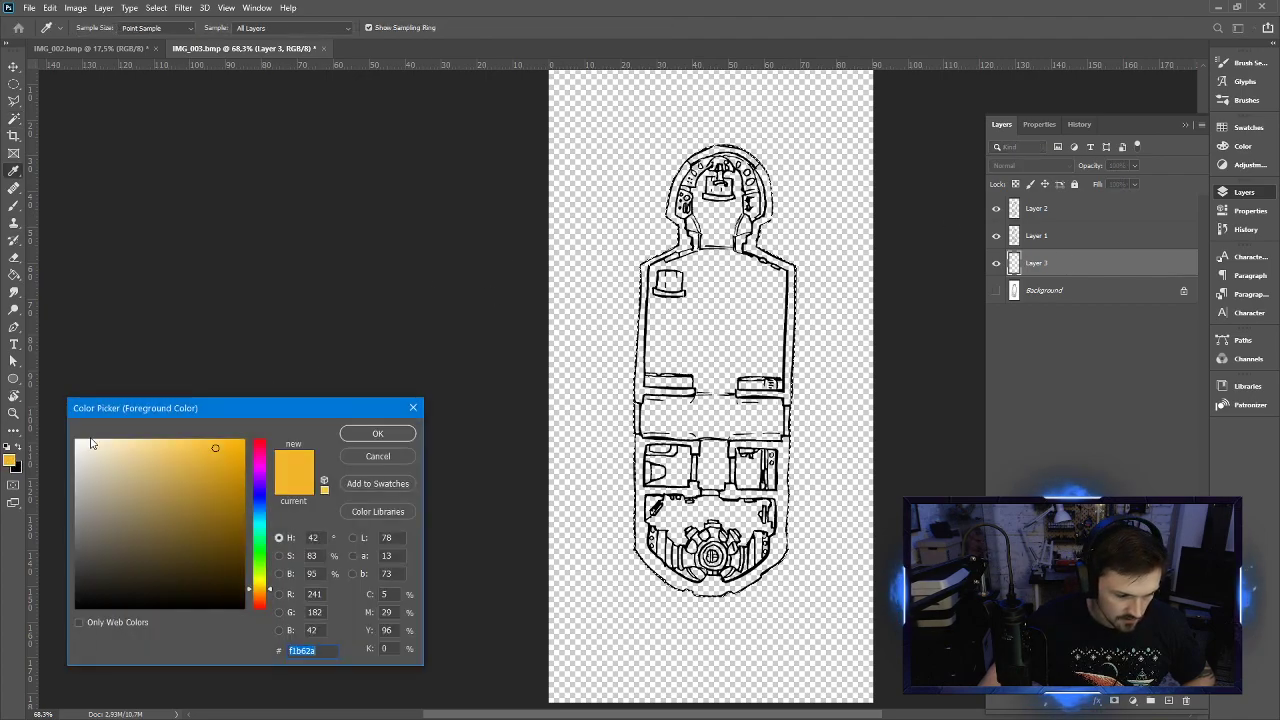
click(78, 440)
click(404, 440)
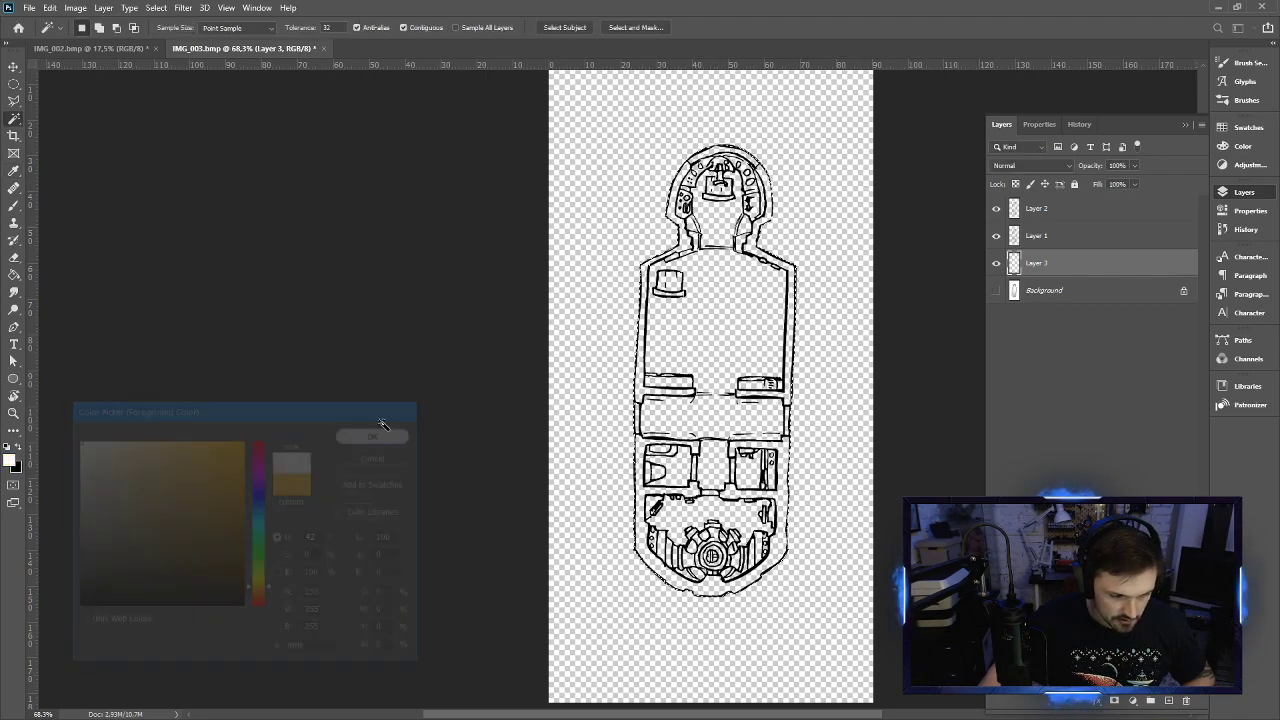
key(g)
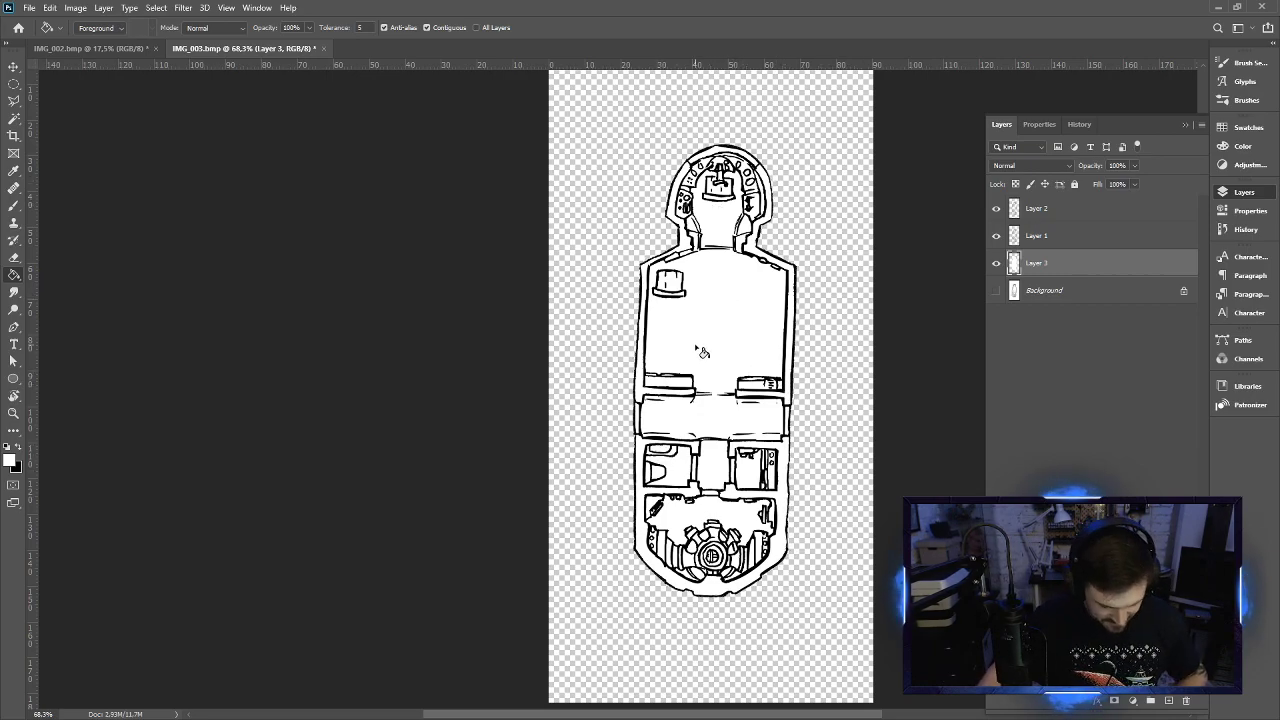
scroll(703, 352, up, 14)
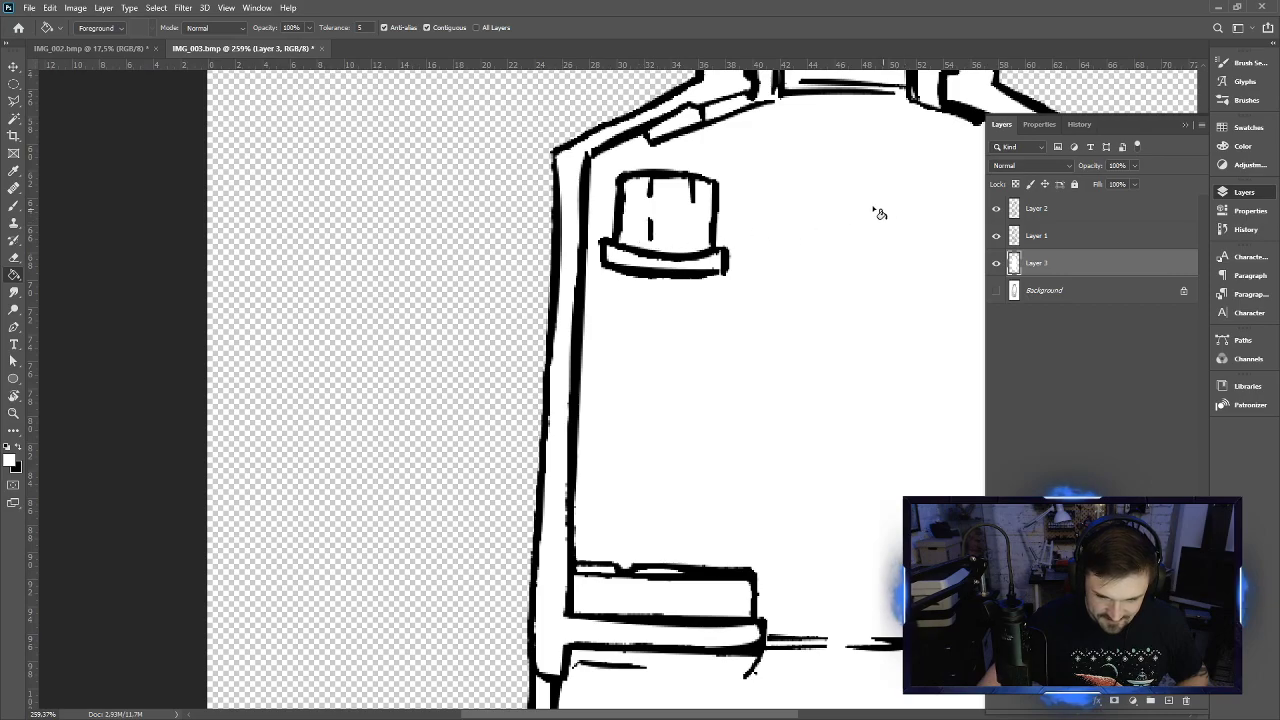
mouse_move(880, 213)
mouse_down()
mouse_move(689, 349)
mouse_move(620, 546)
mouse_move(629, 540)
mouse_up()
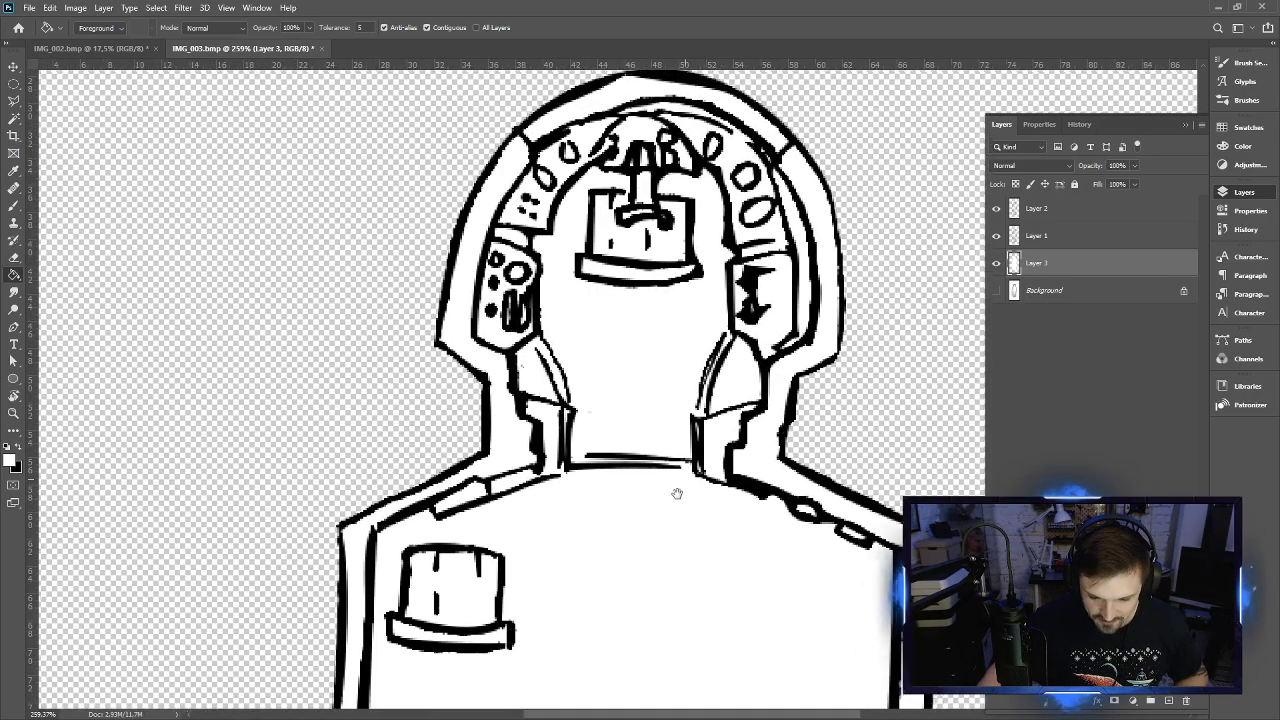
mouse_move(677, 493)
mouse_down()
mouse_move(650, 550)
mouse_move(684, 379)
mouse_up()
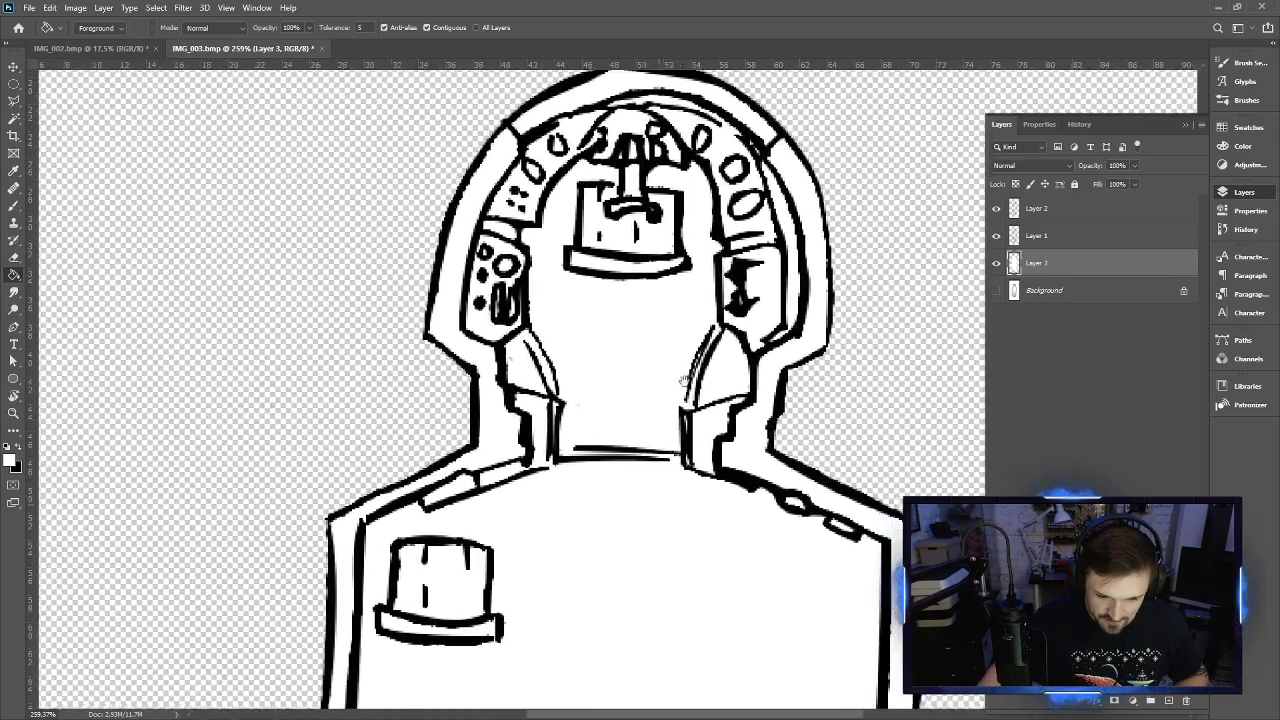
scroll(684, 379, down, 10)
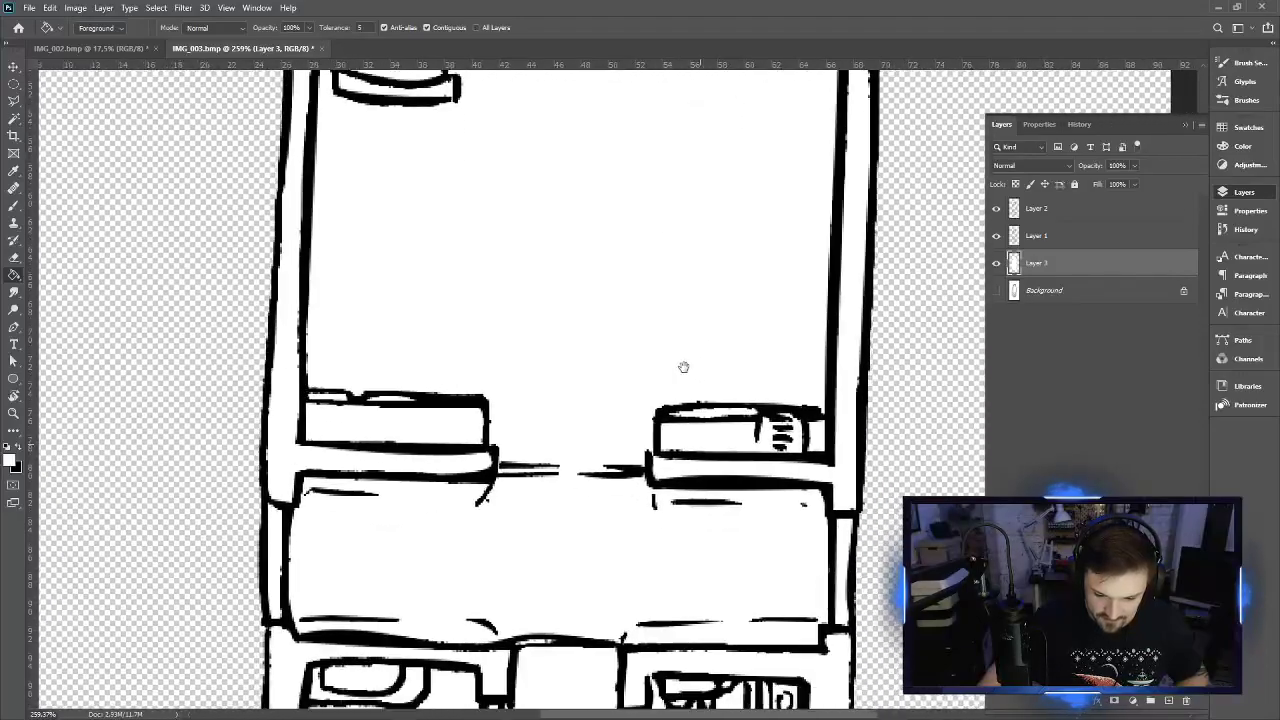
scroll(683, 367, down, 6)
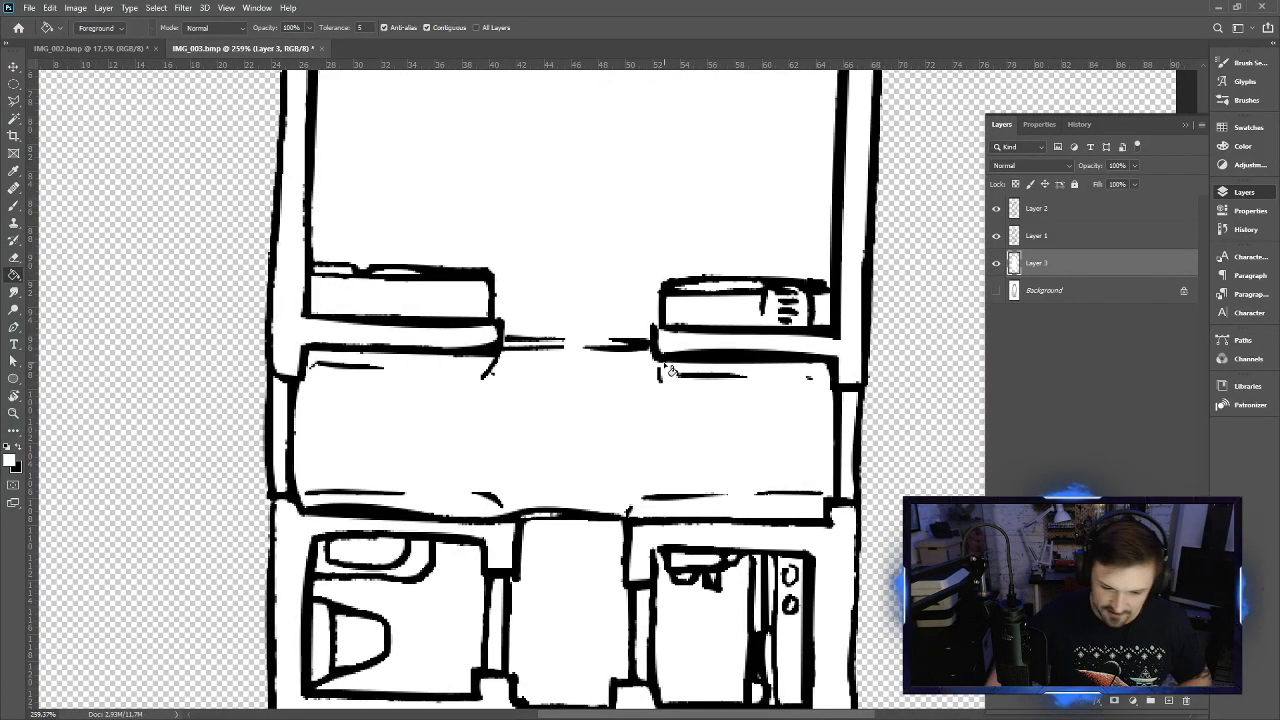
key(b)
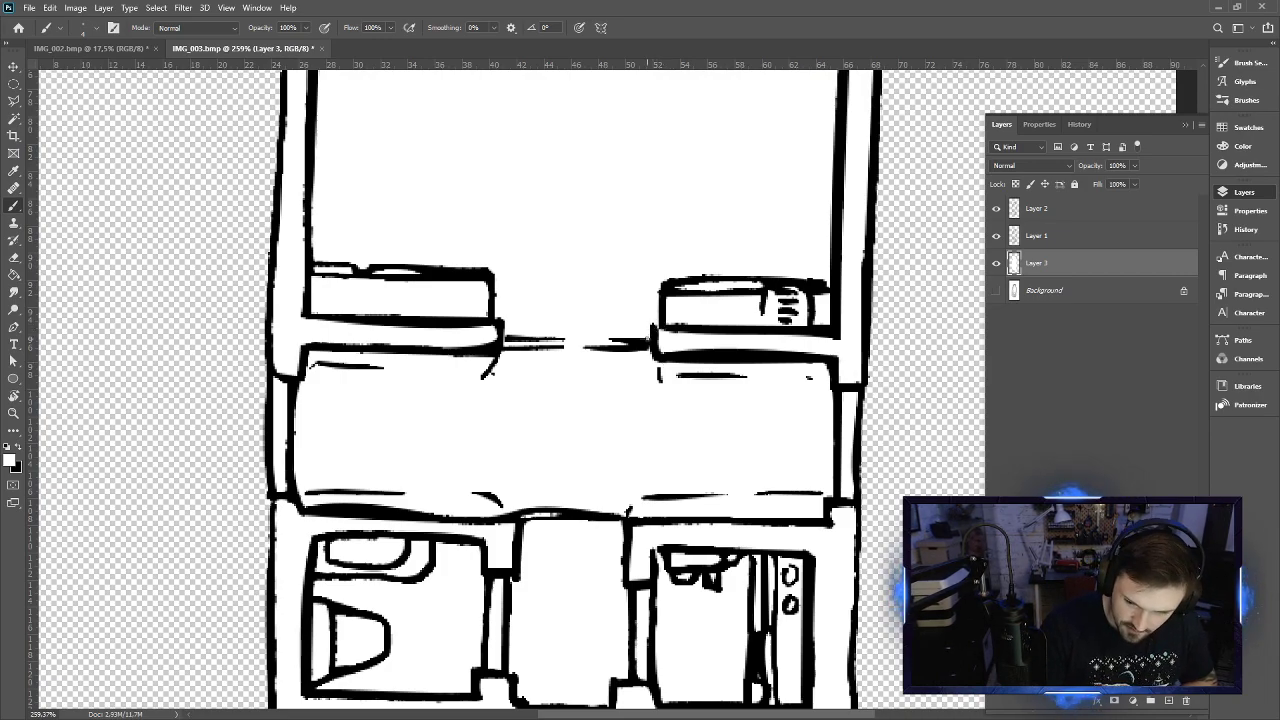
Make Layer 1 active with black as foreground, and pan down to check the ship's lower edge
click(1045, 238)
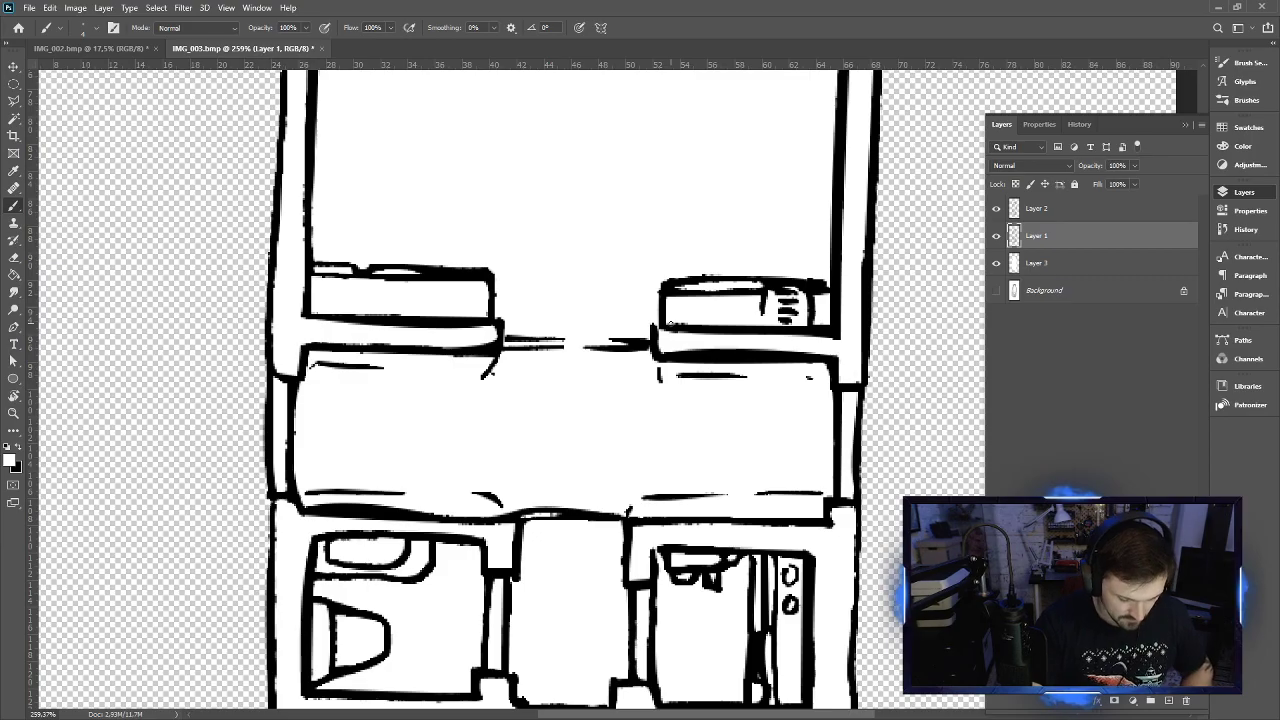
key(x)
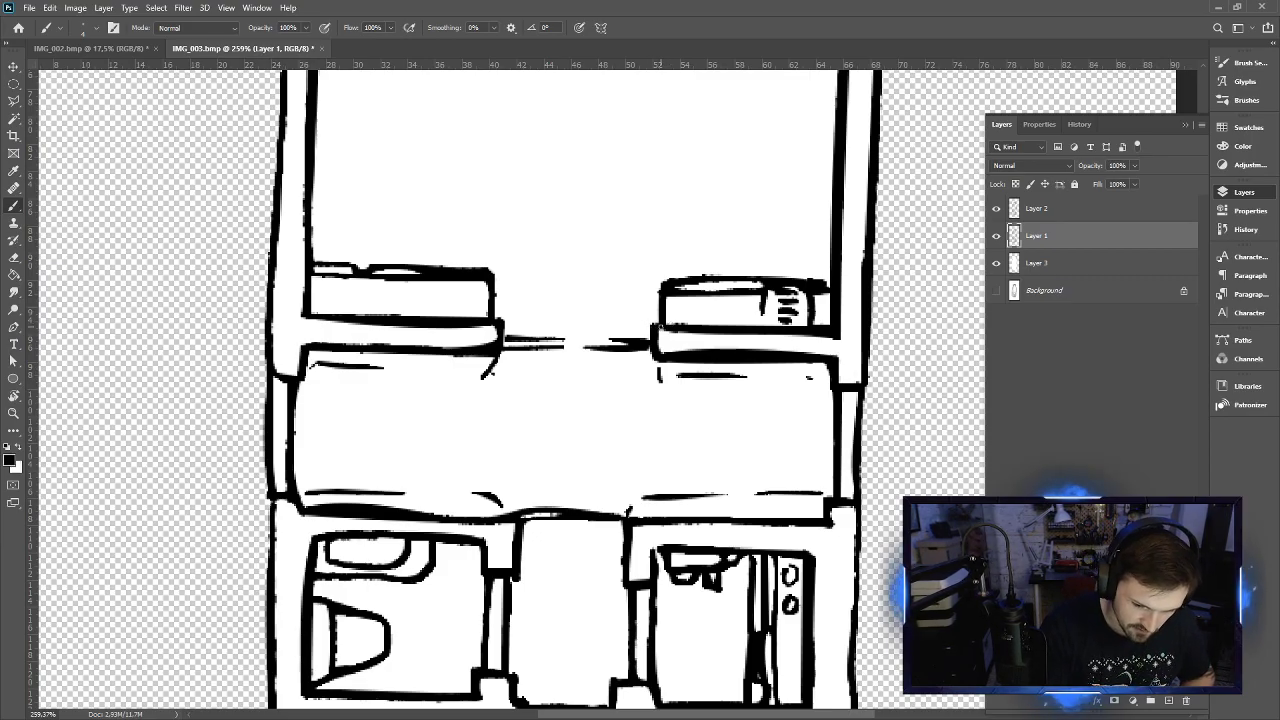
drag(838, 483, 854, 297)
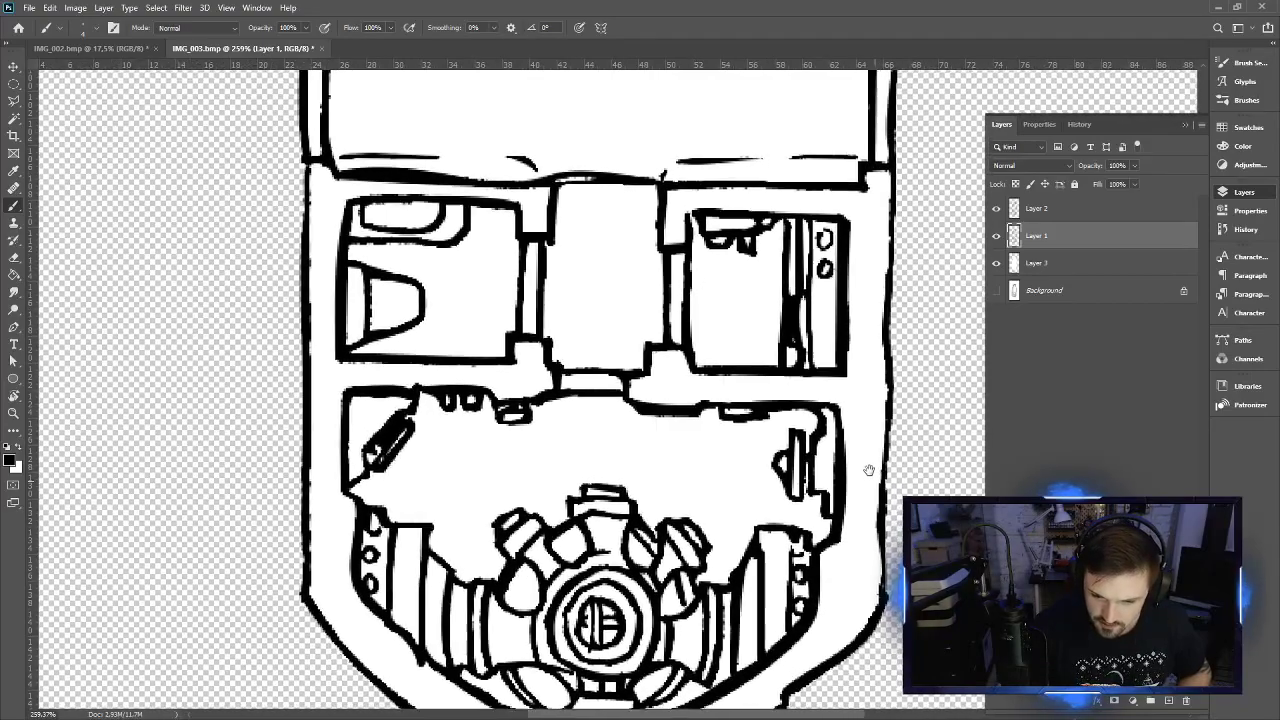
drag(870, 471, 879, 337)
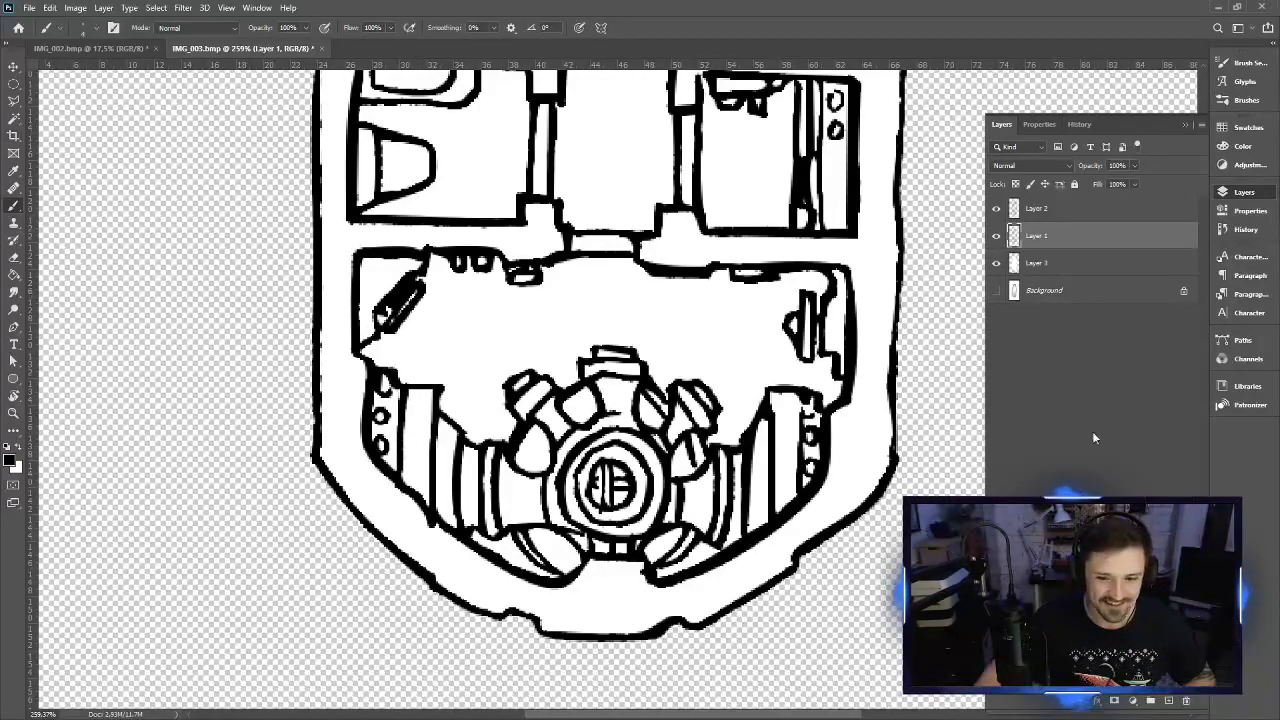
Zoom out, select Layer 2, and switch to the IMG_002 winged ship document
click(1040, 350)
scroll(660, 298, down, 5)
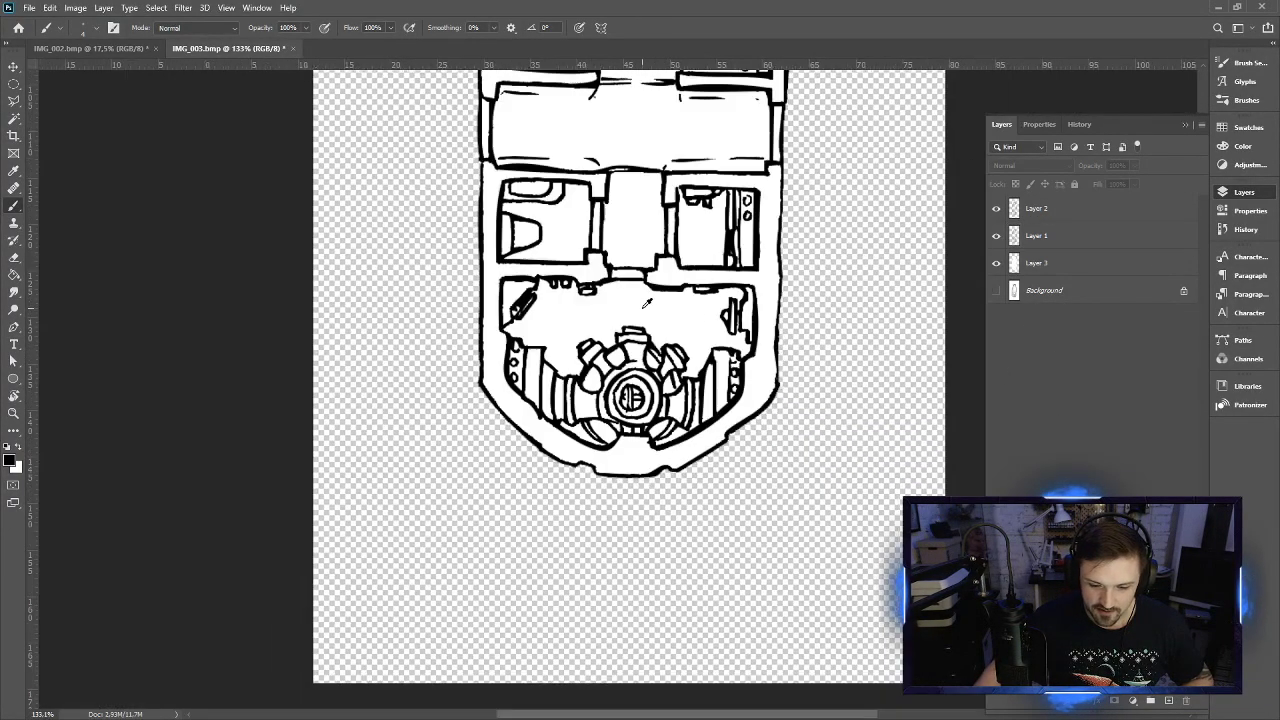
scroll(647, 302, down, 2)
scroll(649, 340, up, 6)
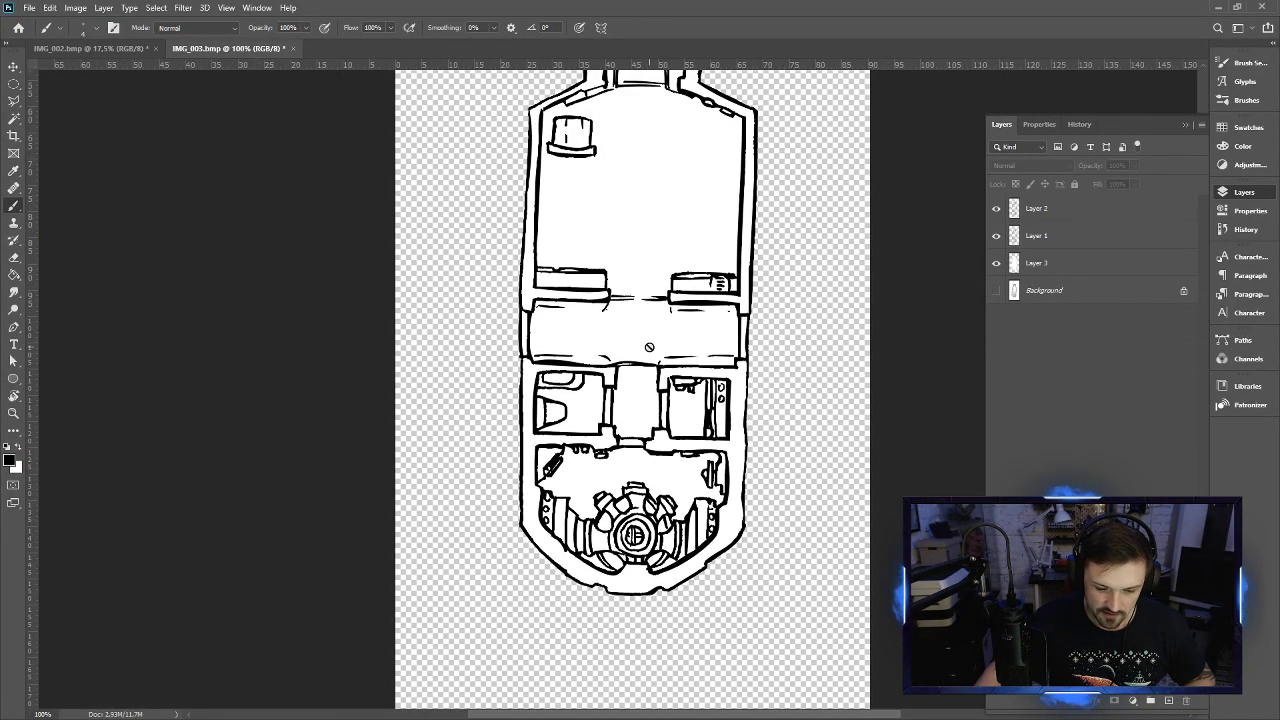
scroll(649, 347, up, 6)
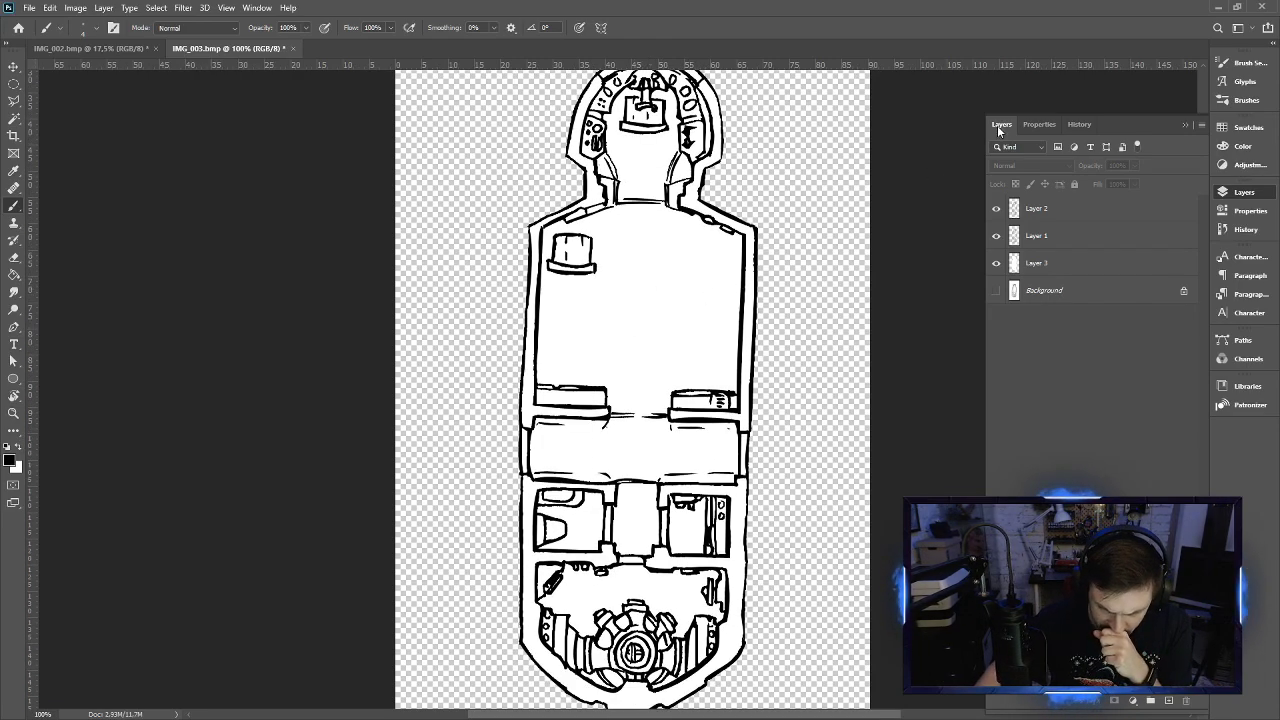
click(1050, 212)
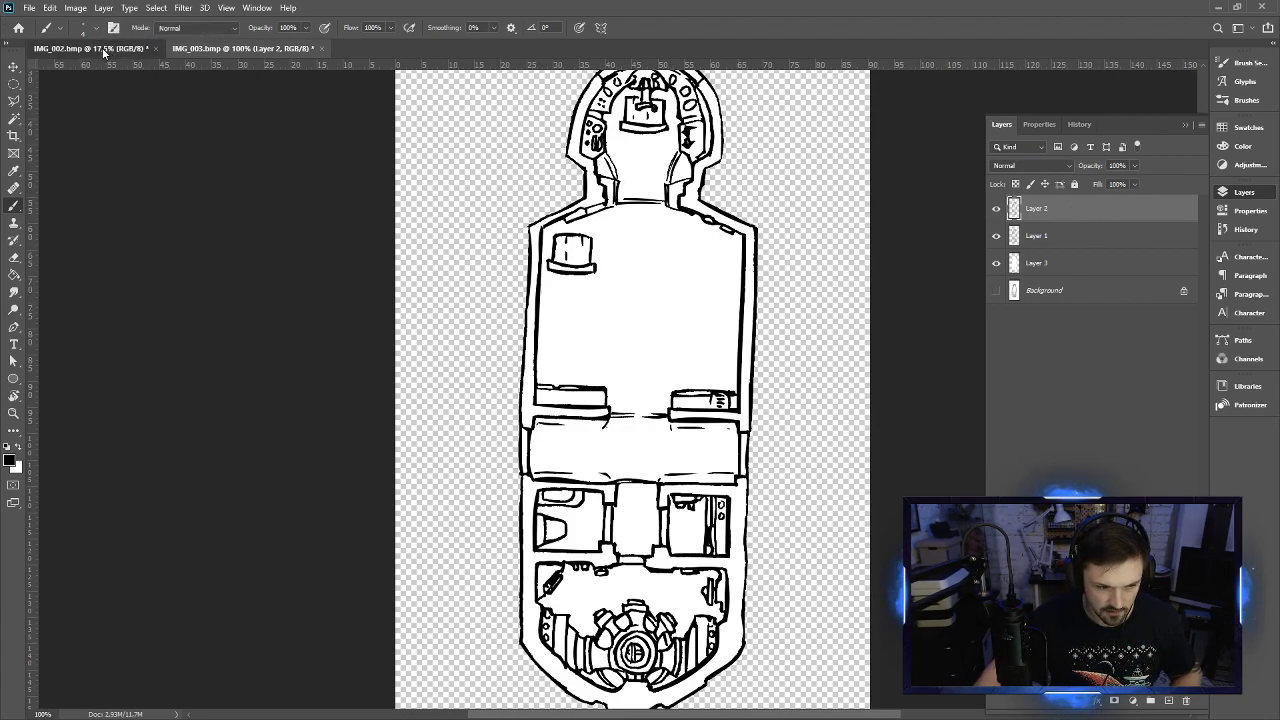
key(ctrl+Tab)
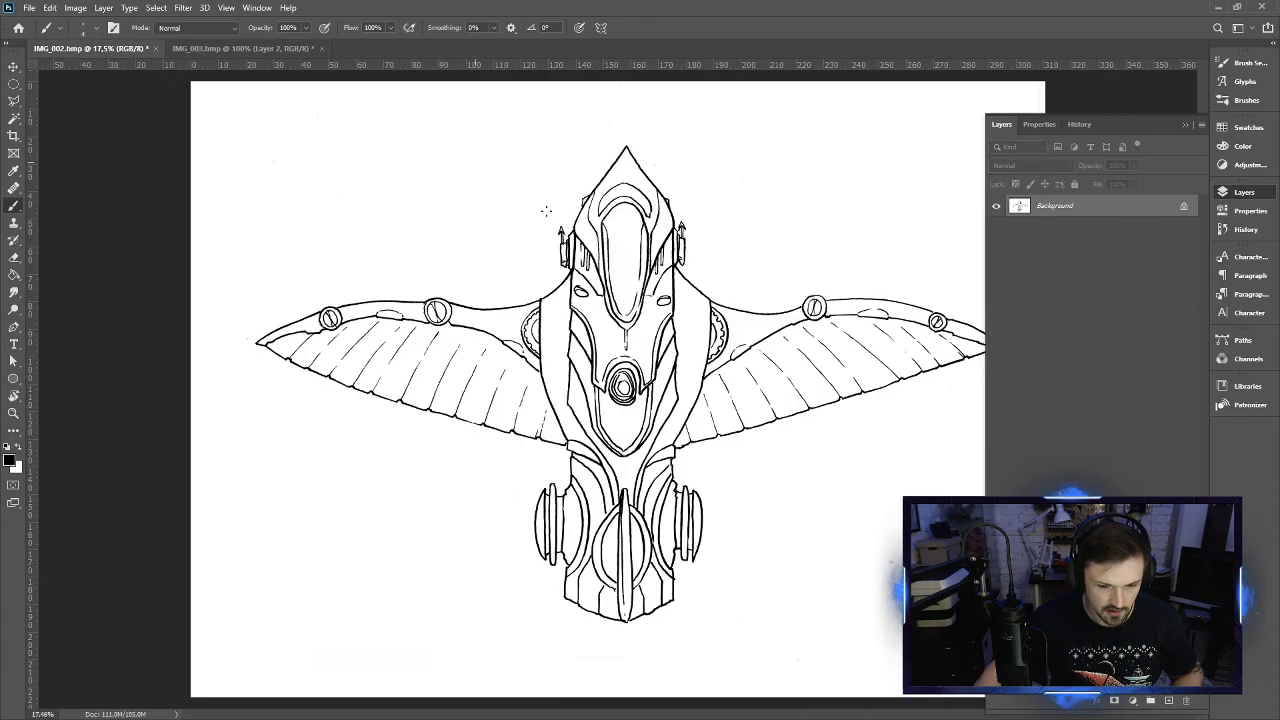
Unlock the Background as Layer 0 and load its line work as a selection from the RGB channel
click(1184, 208)
click(1242, 362)
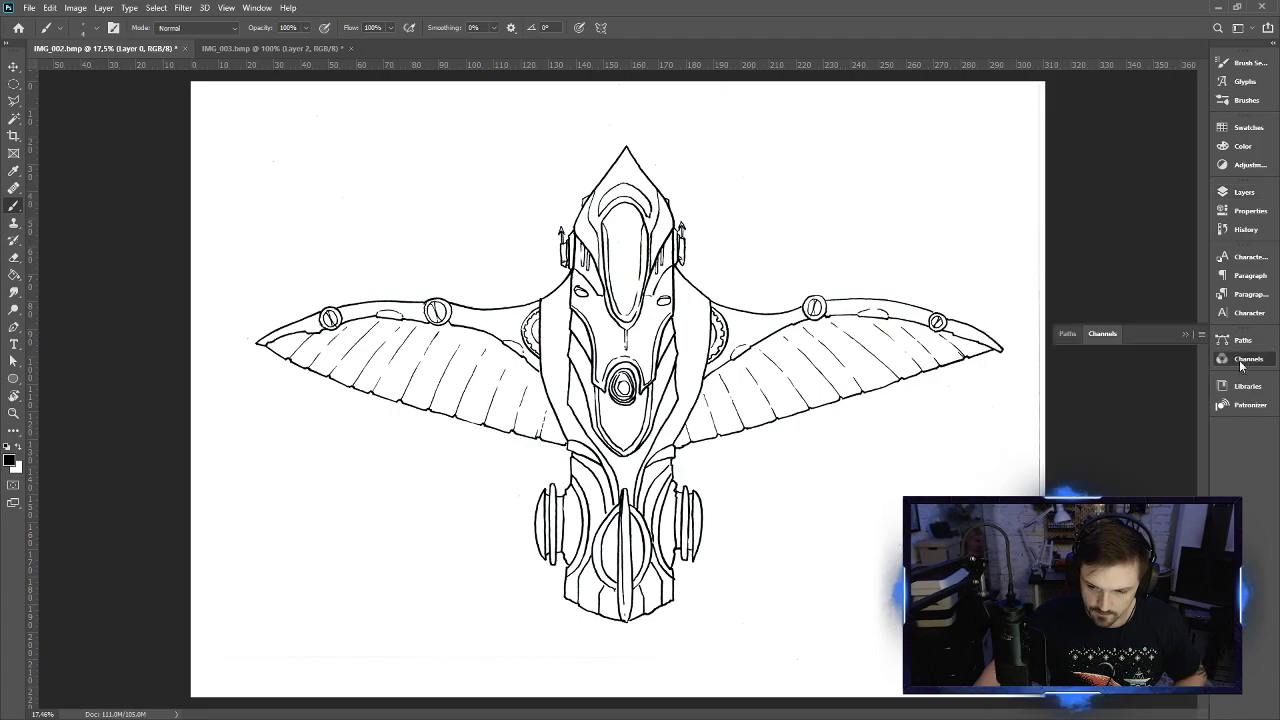
key(ctrl+alt+2)
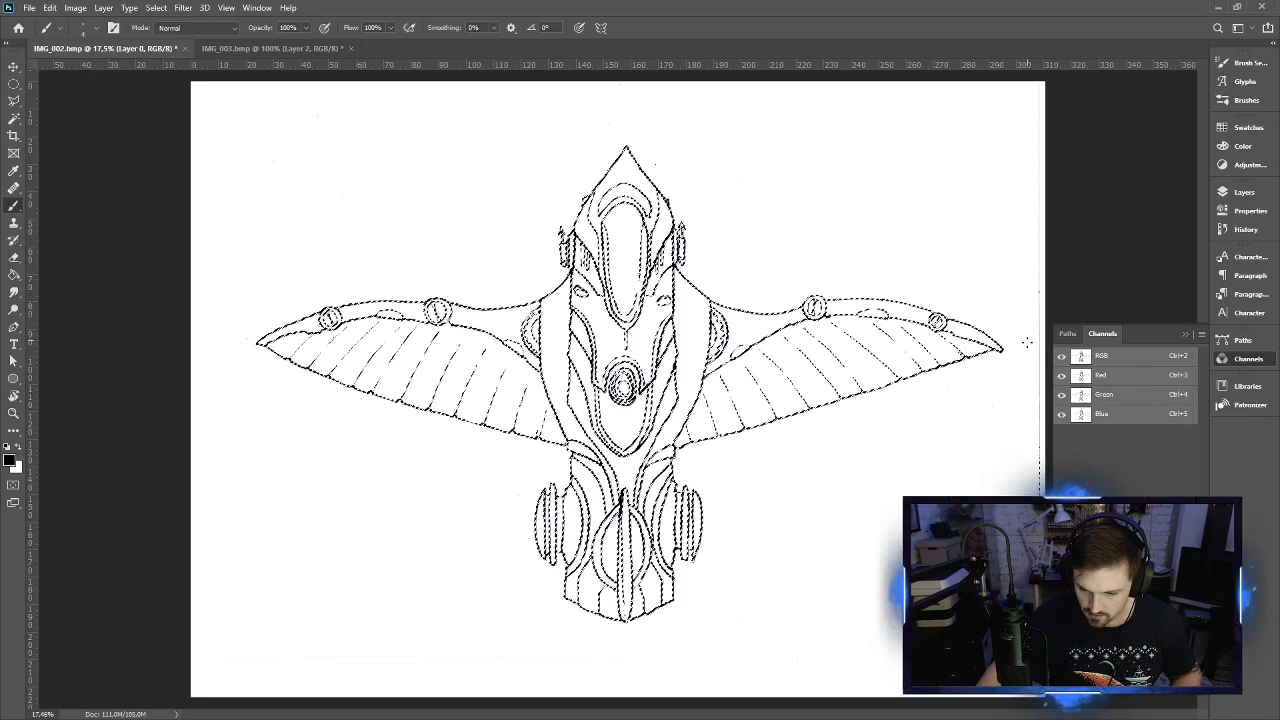
Check the line-art selection in Quick Mask view, then return to the normal selection
click(12, 486)
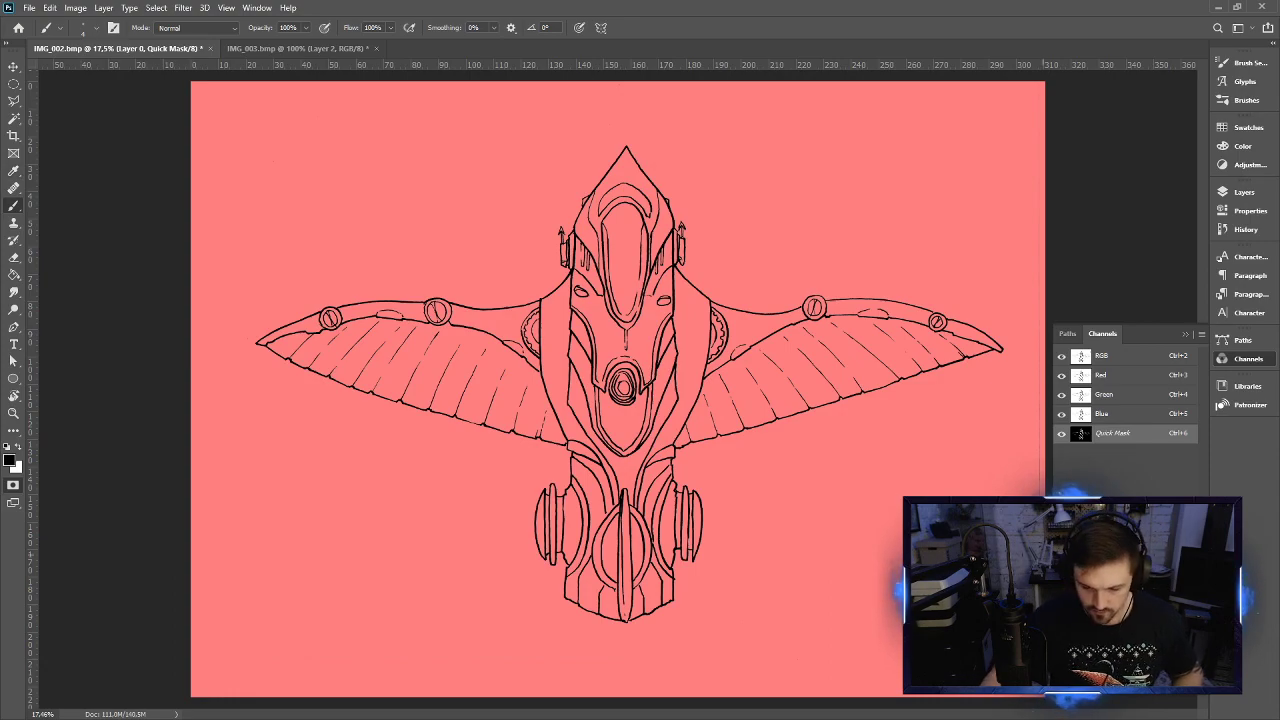
right_click(899, 460)
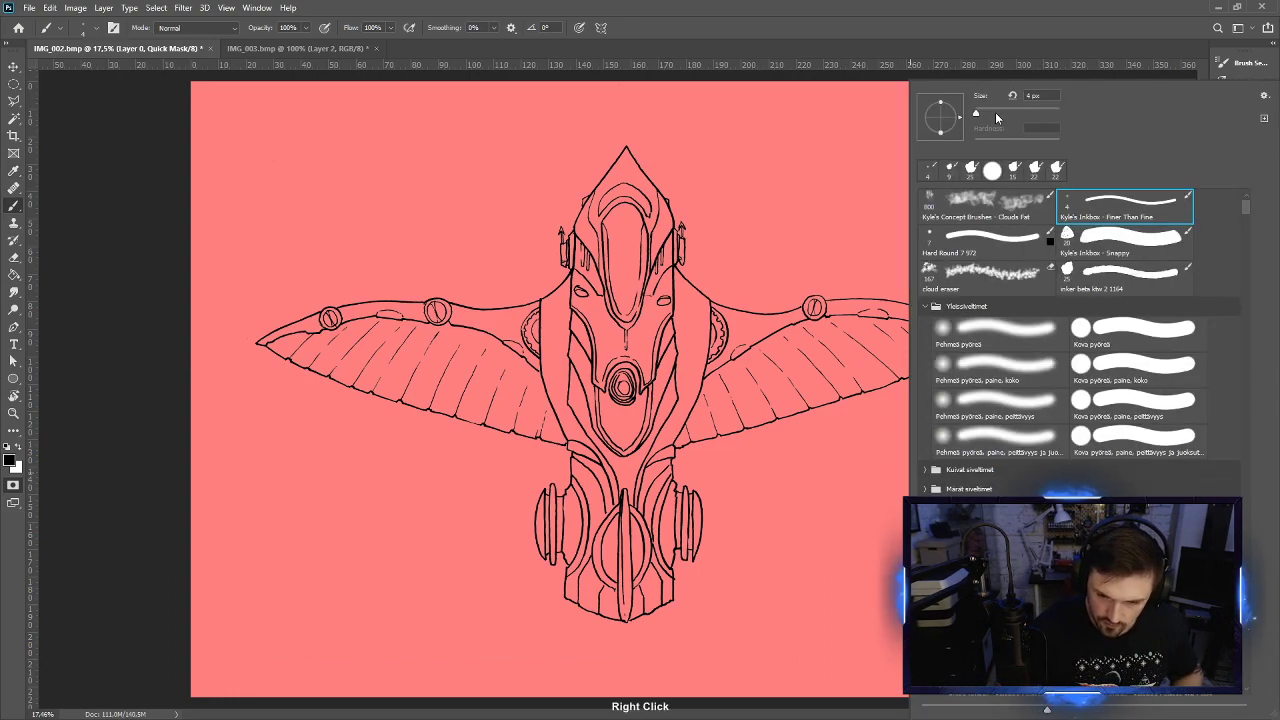
click(875, 452)
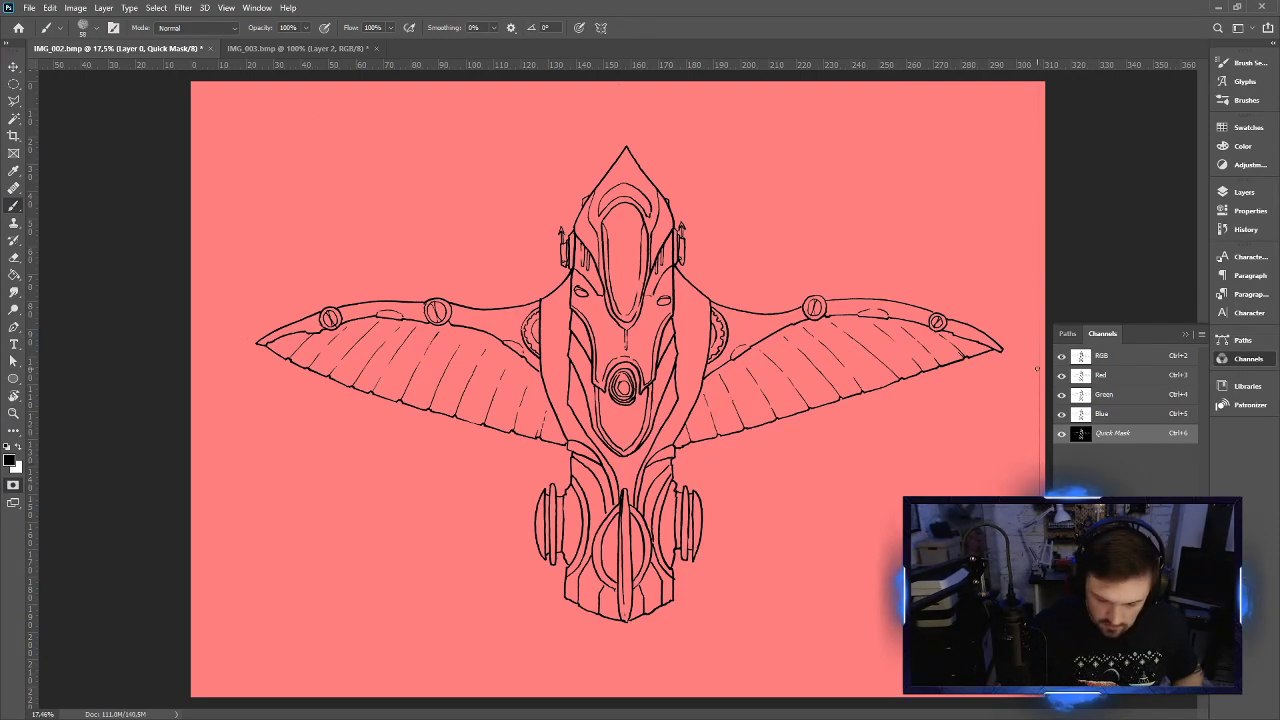
click(16, 486)
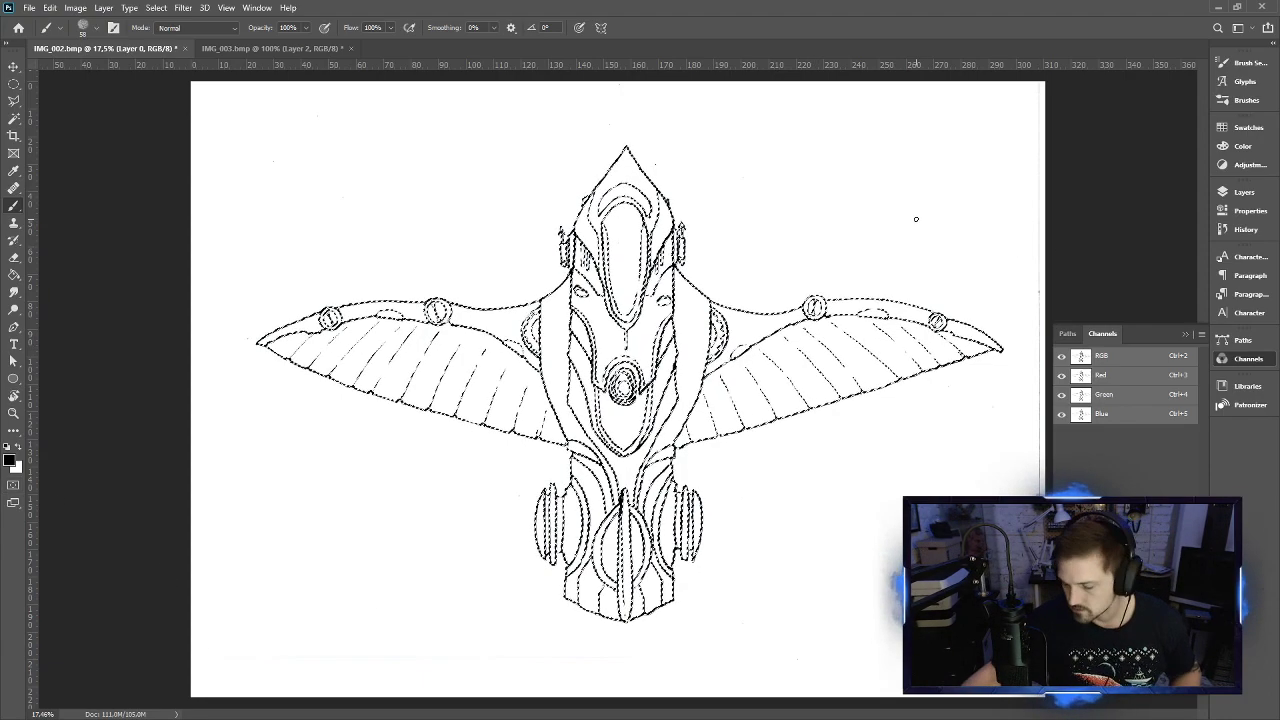
click(13, 487)
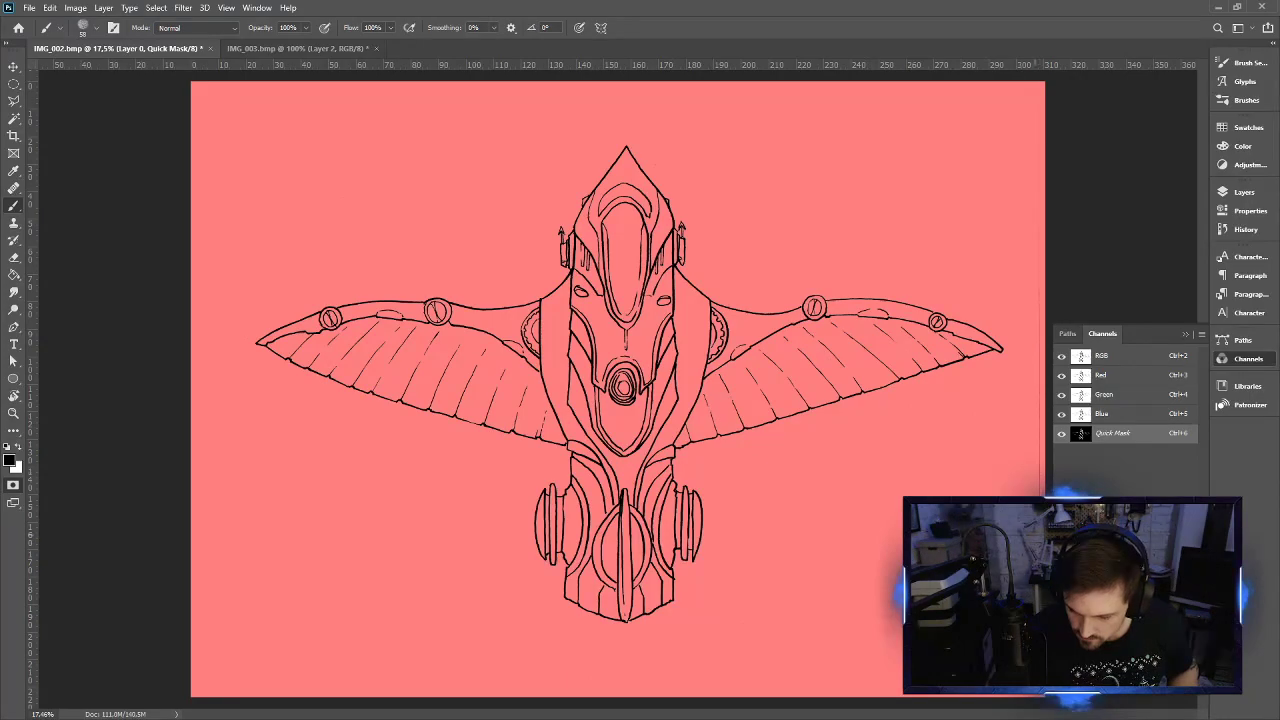
click(14, 486)
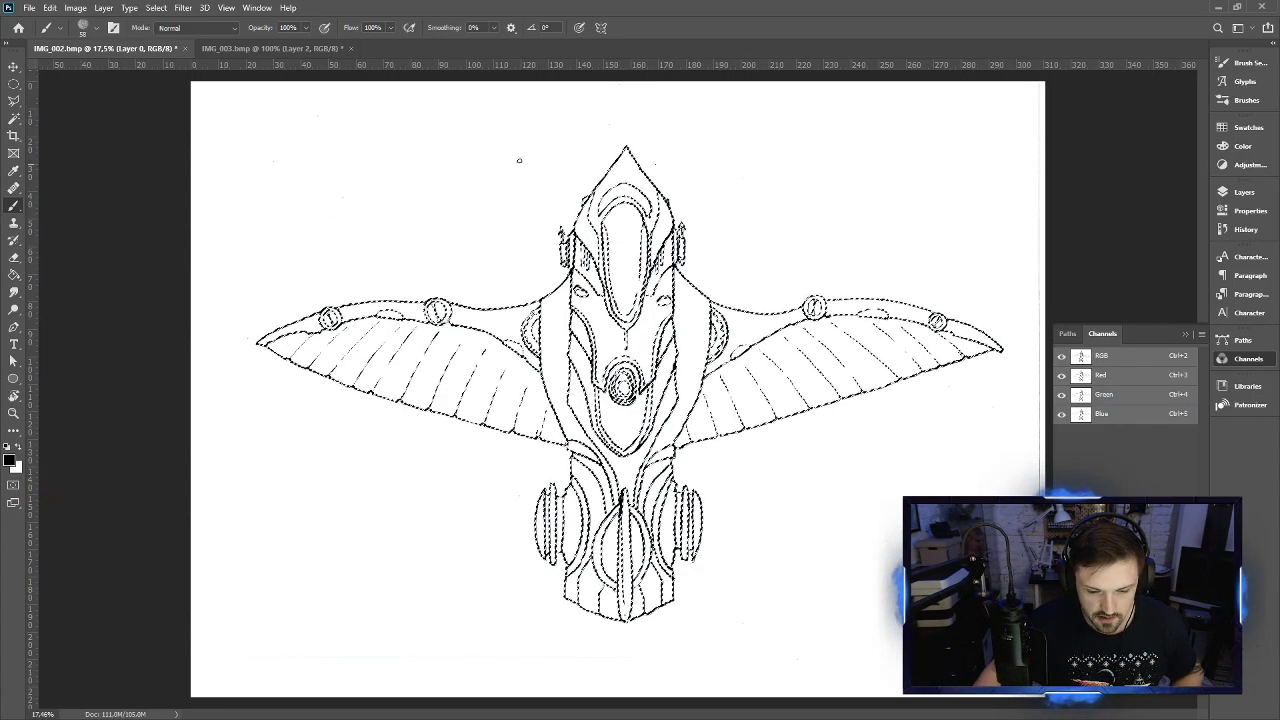
Choose the Finer Than Fine 4 px inking brush preset
click(93, 31)
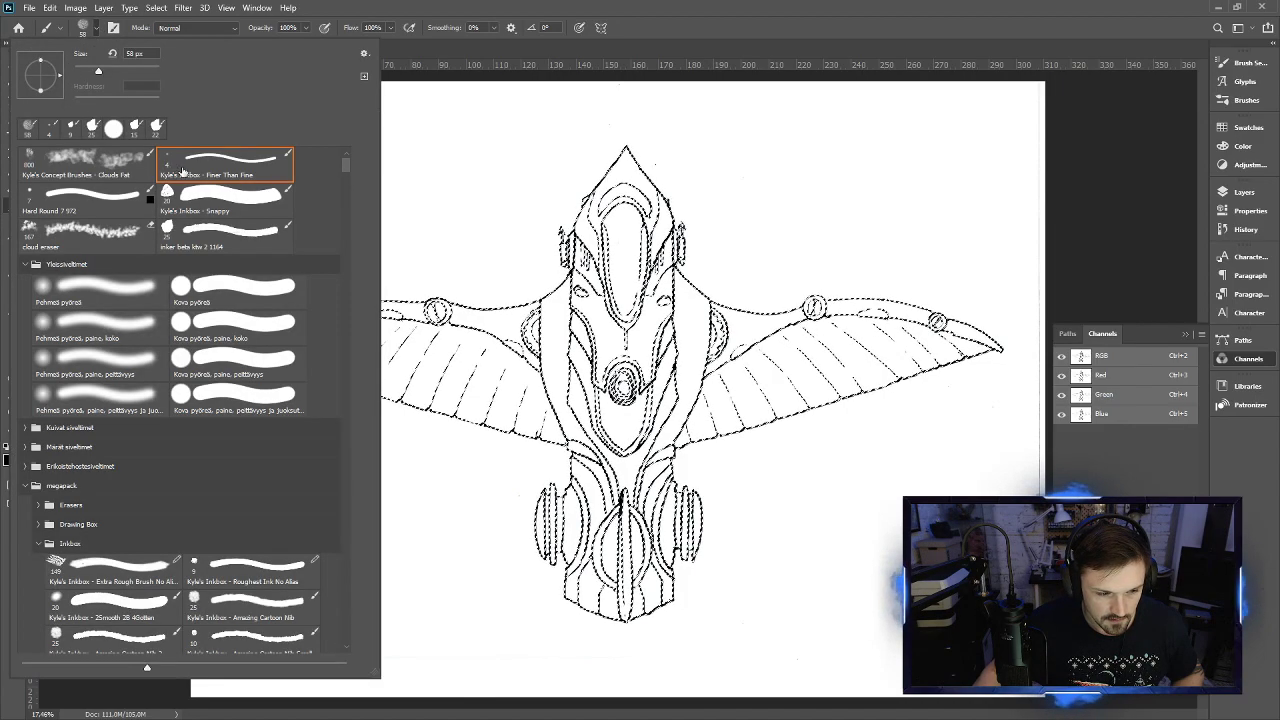
click(200, 163)
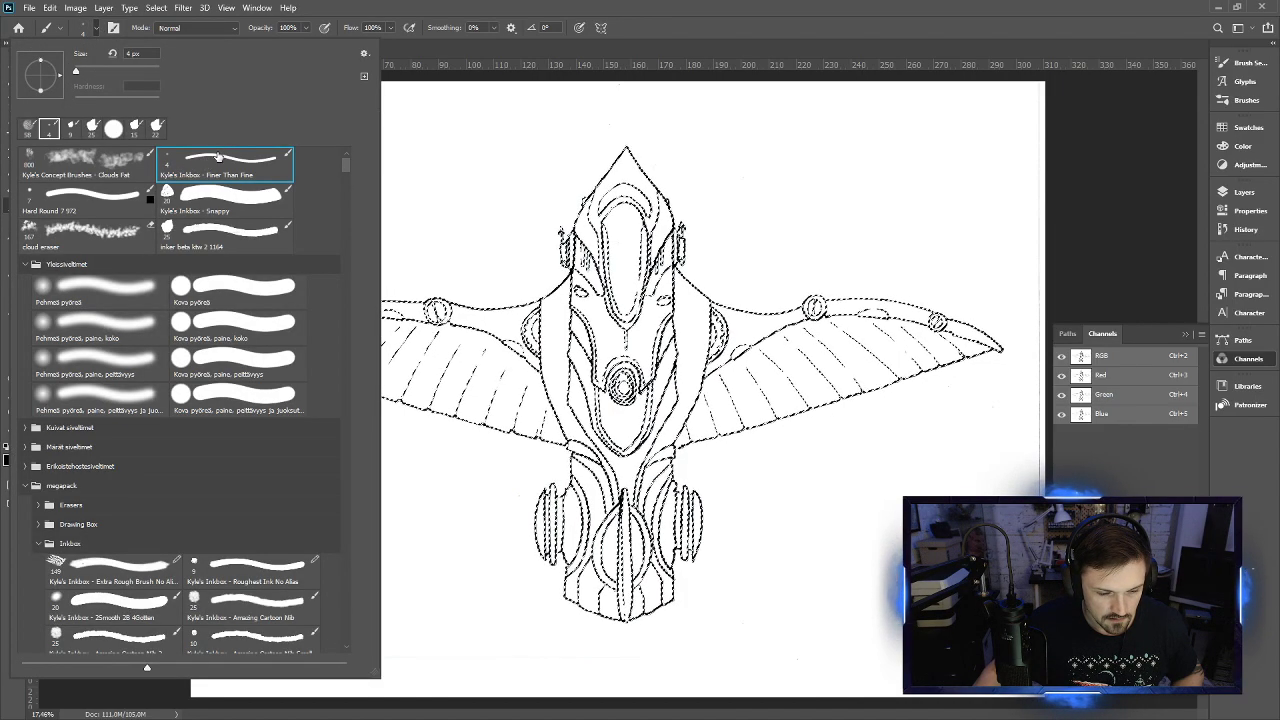
click(653, 23)
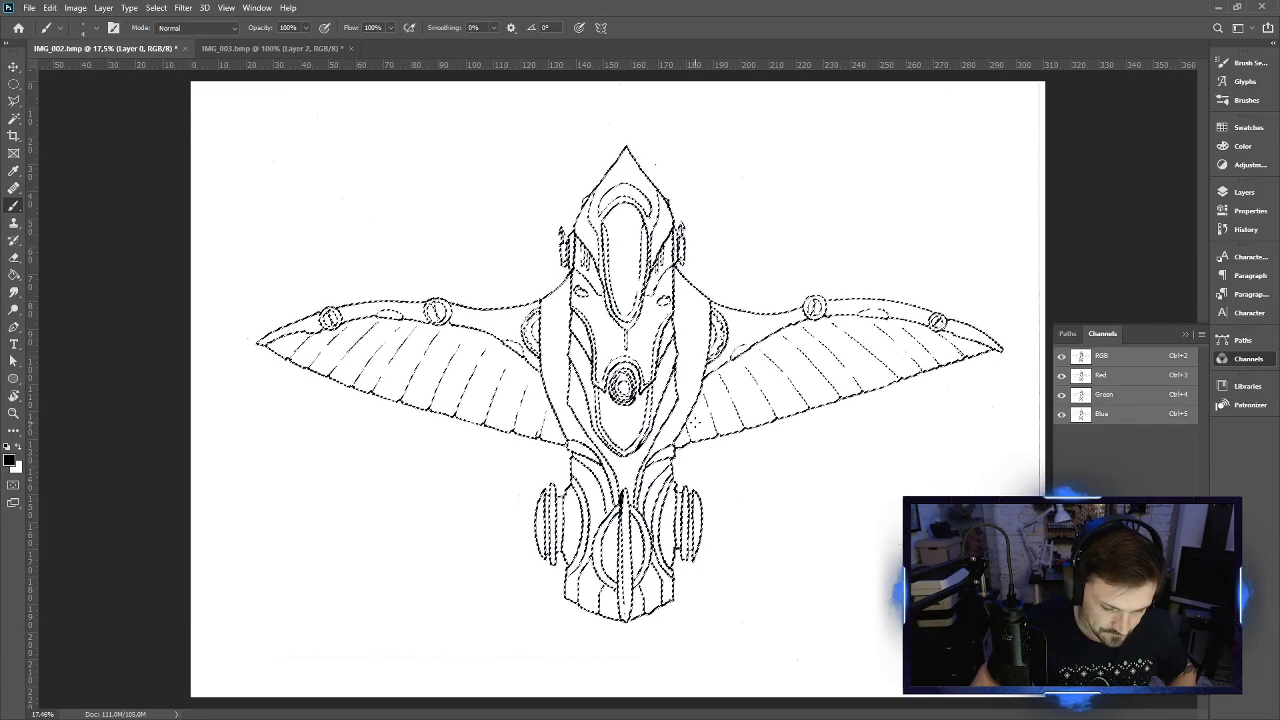
Add two new empty layers and hide the scanned sketch Layer 0
click(1244, 191)
click(1168, 700)
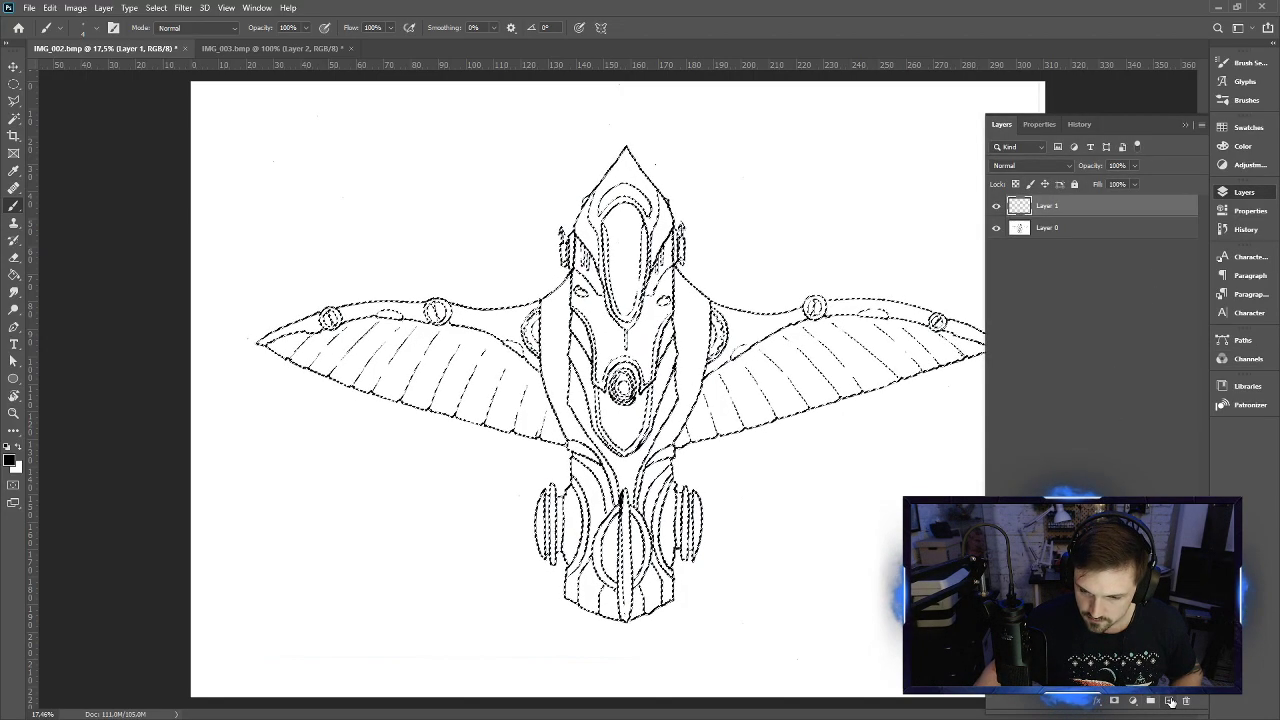
click(1168, 700)
click(995, 249)
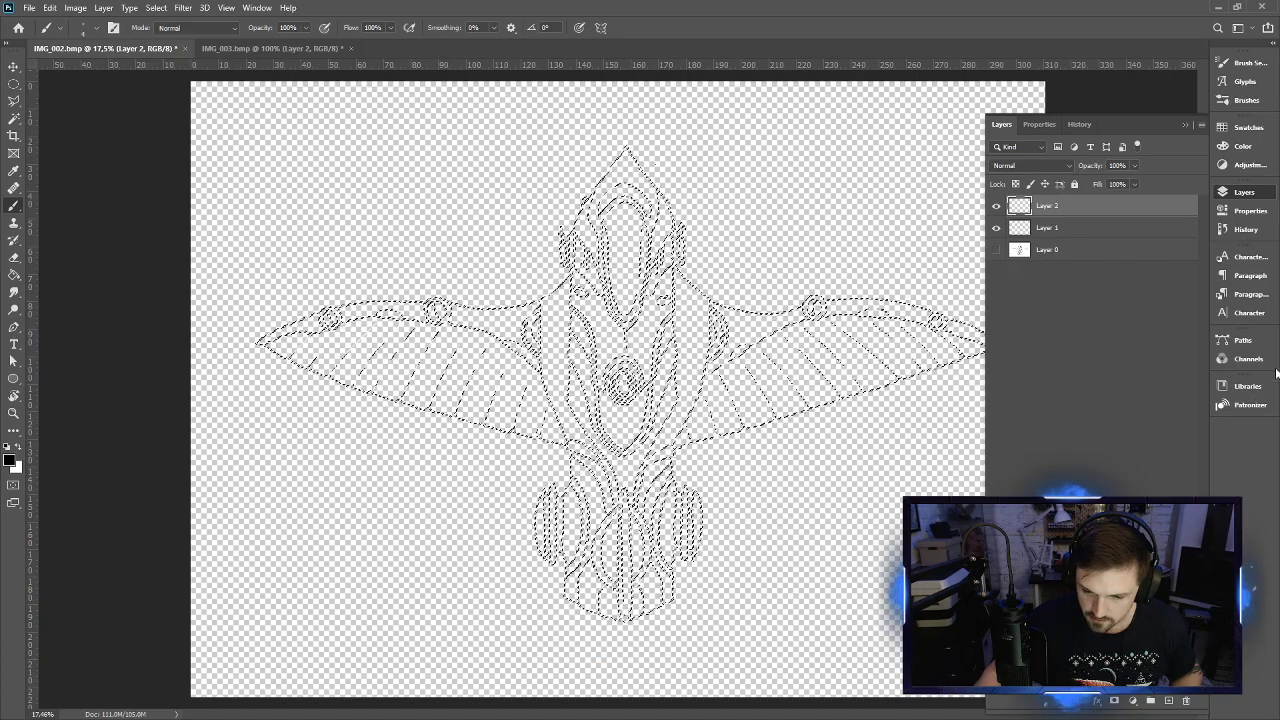
Fill the line-art selection with black on Layer 2 and move empty Layer 1 above it
click(49, 8)
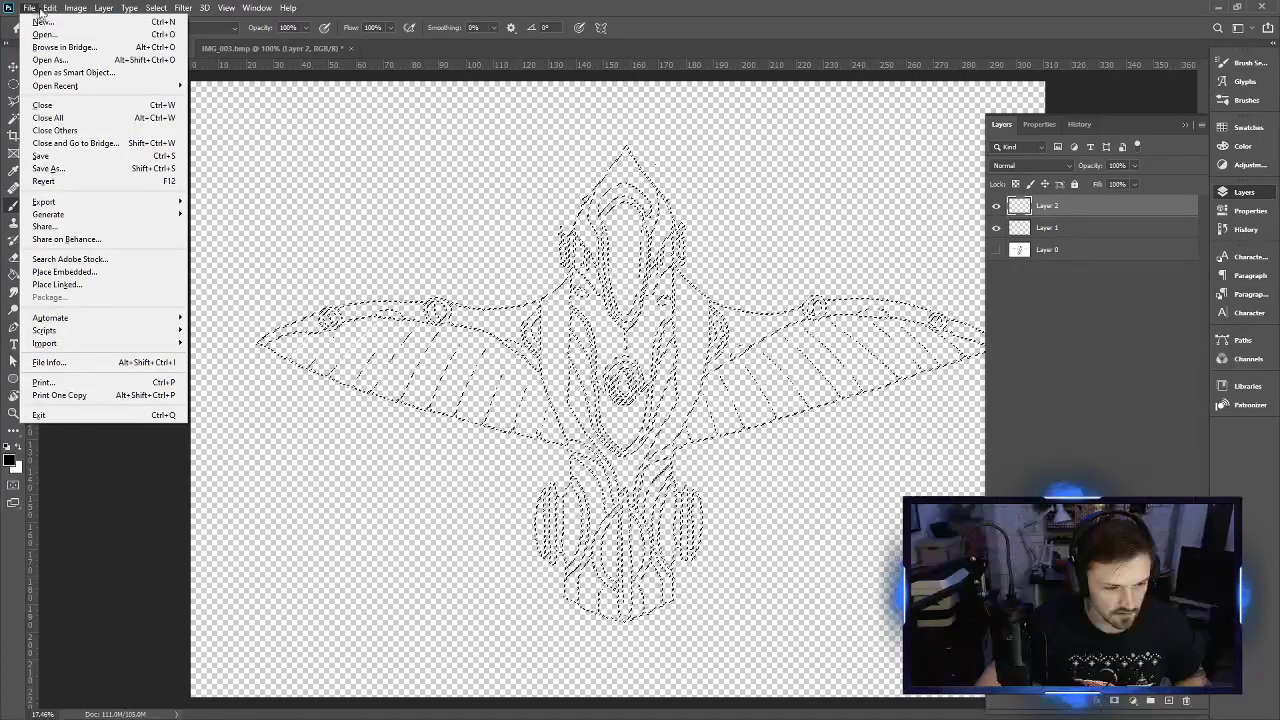
click(86, 214)
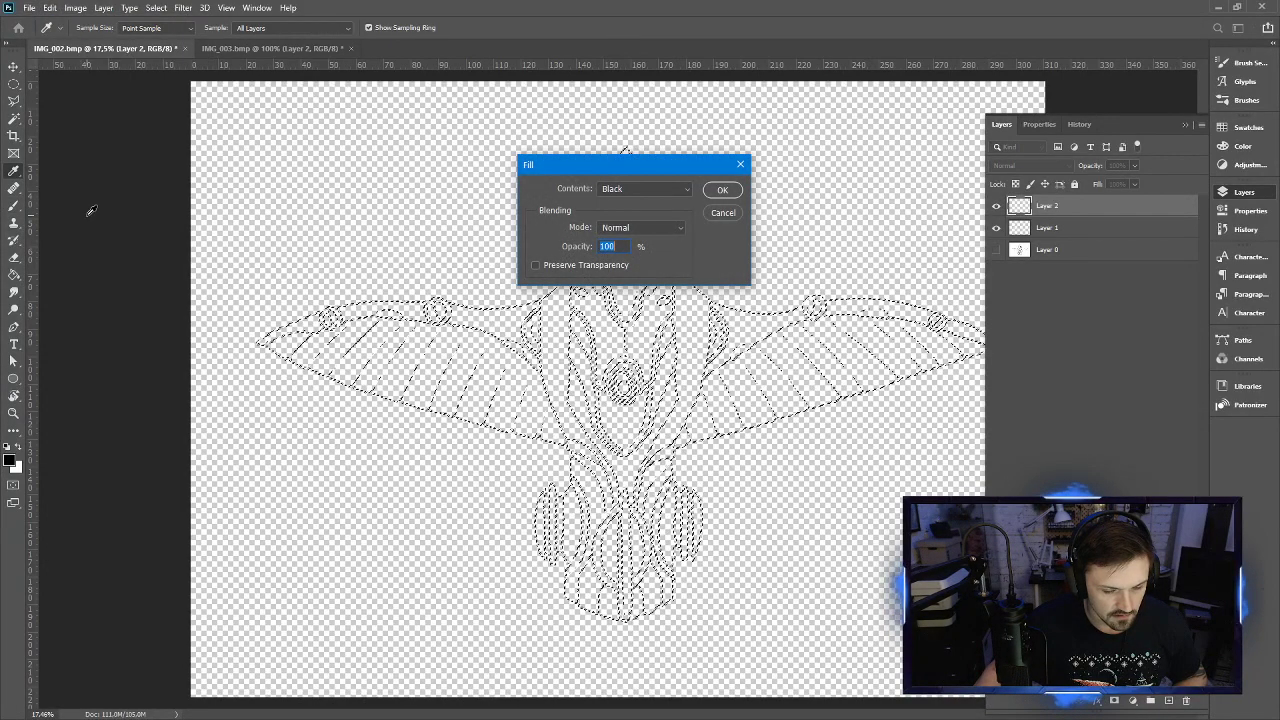
click(716, 190)
key(b)
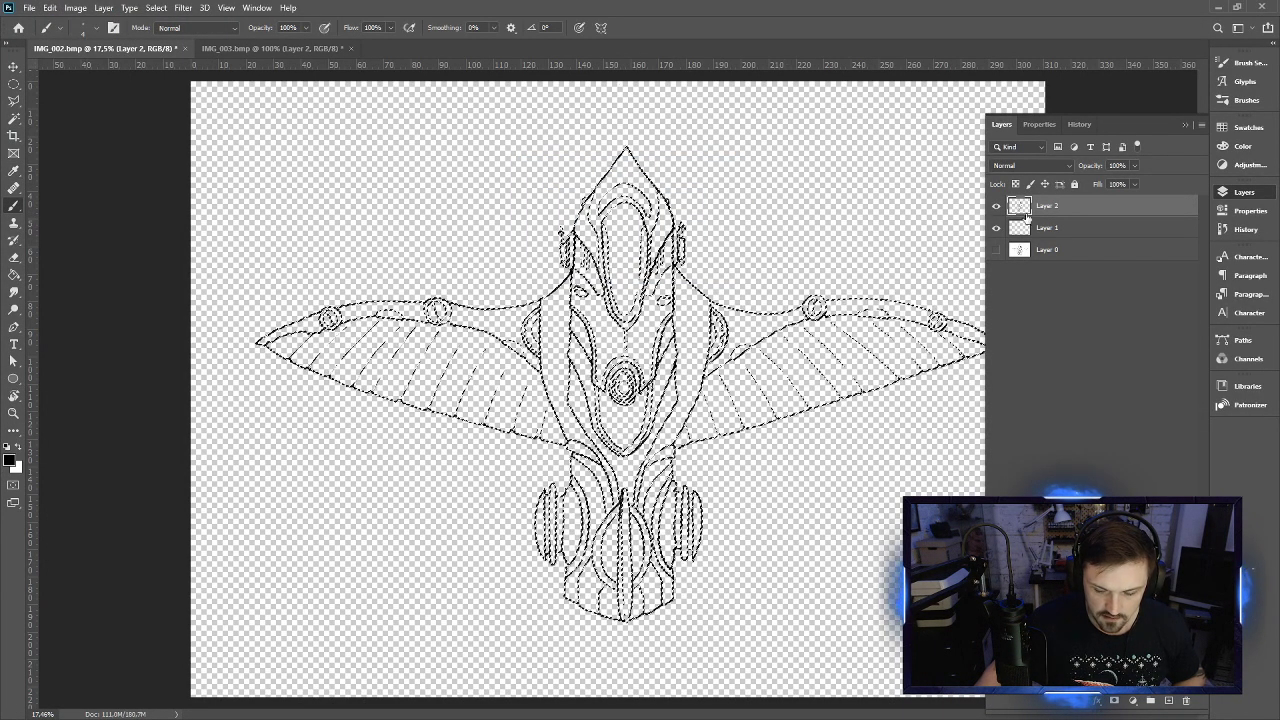
drag(1075, 234, 1093, 201)
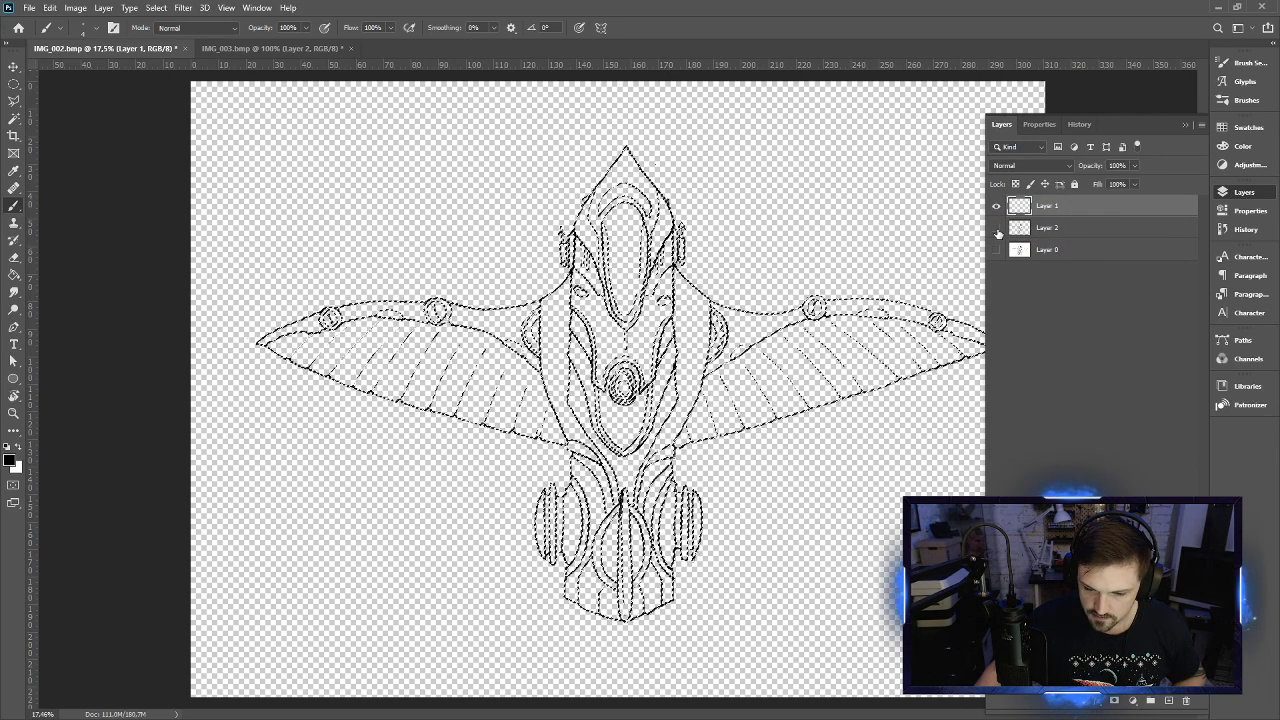
click(1239, 341)
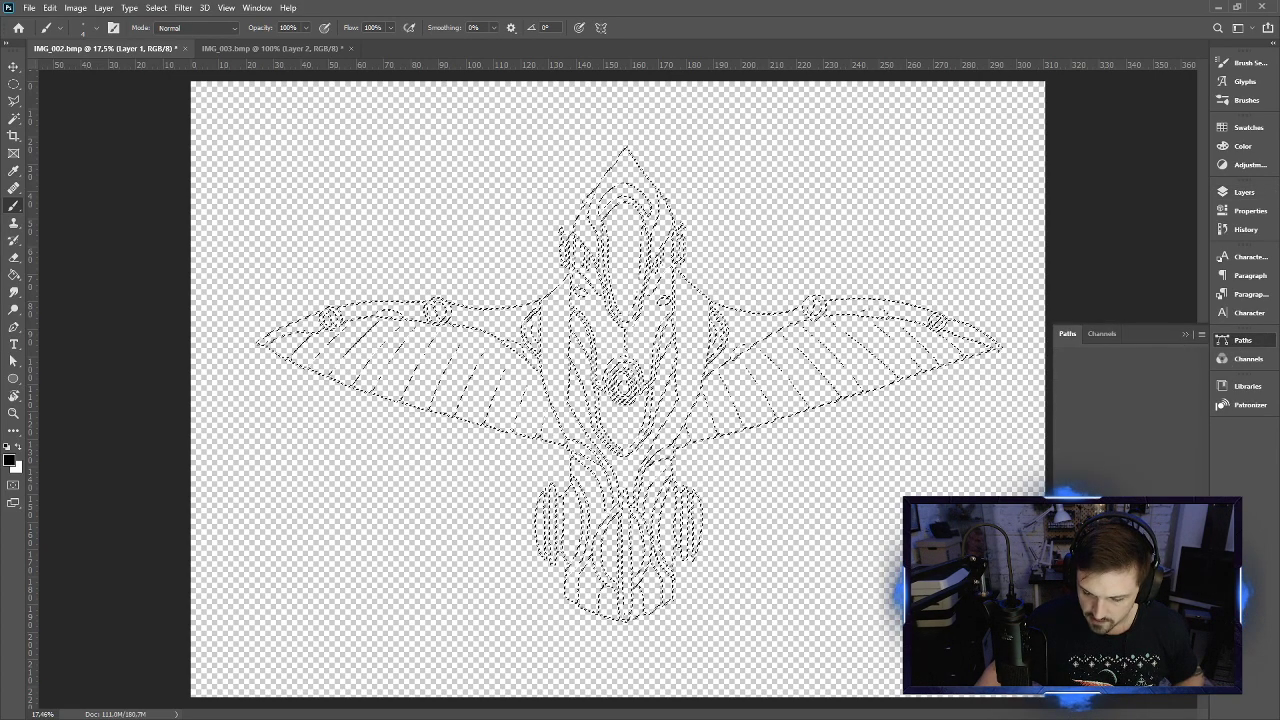
Make a work path from the line selection at 2,0 tolerance and load it back as a selection
key(ctrl+alt+p)
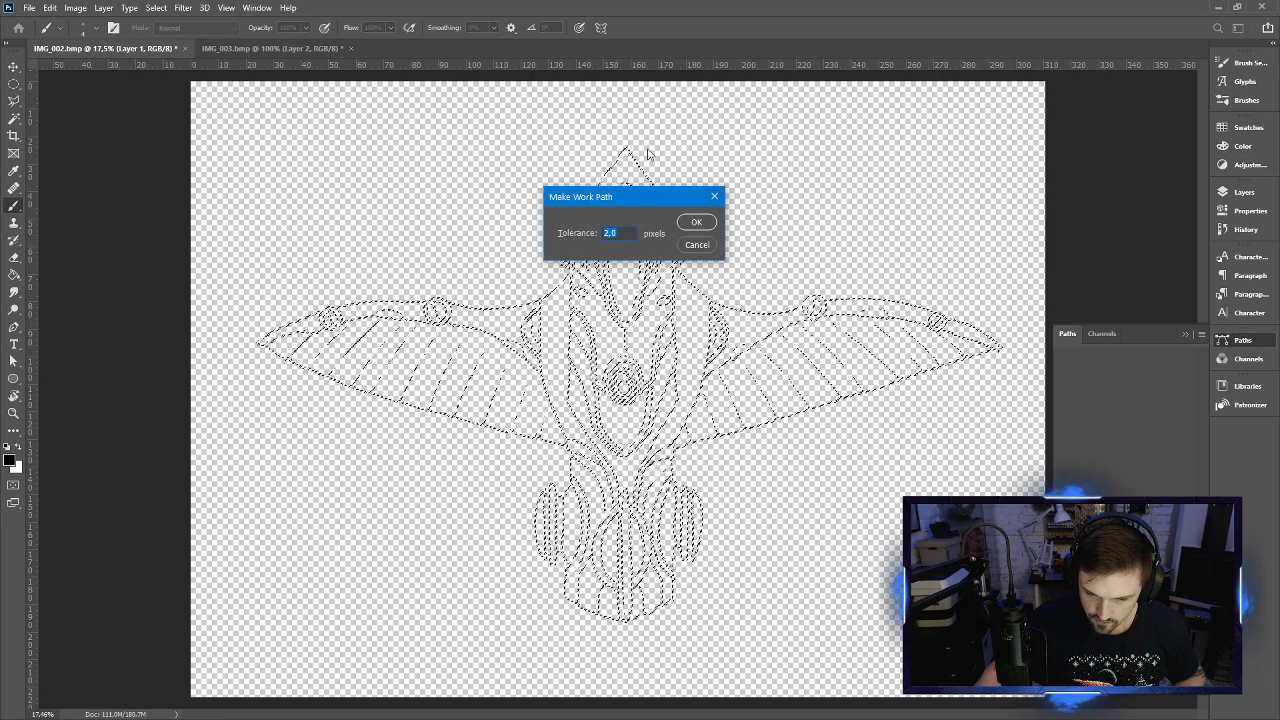
click(697, 222)
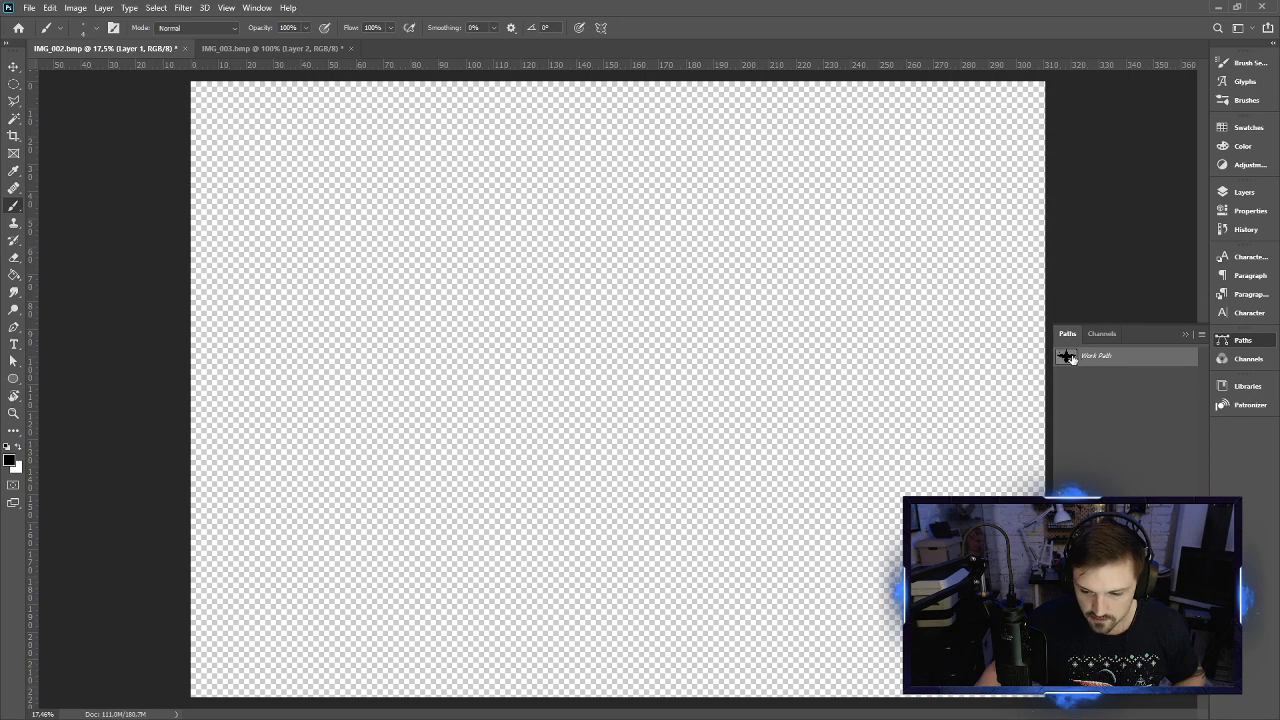
key(Return)
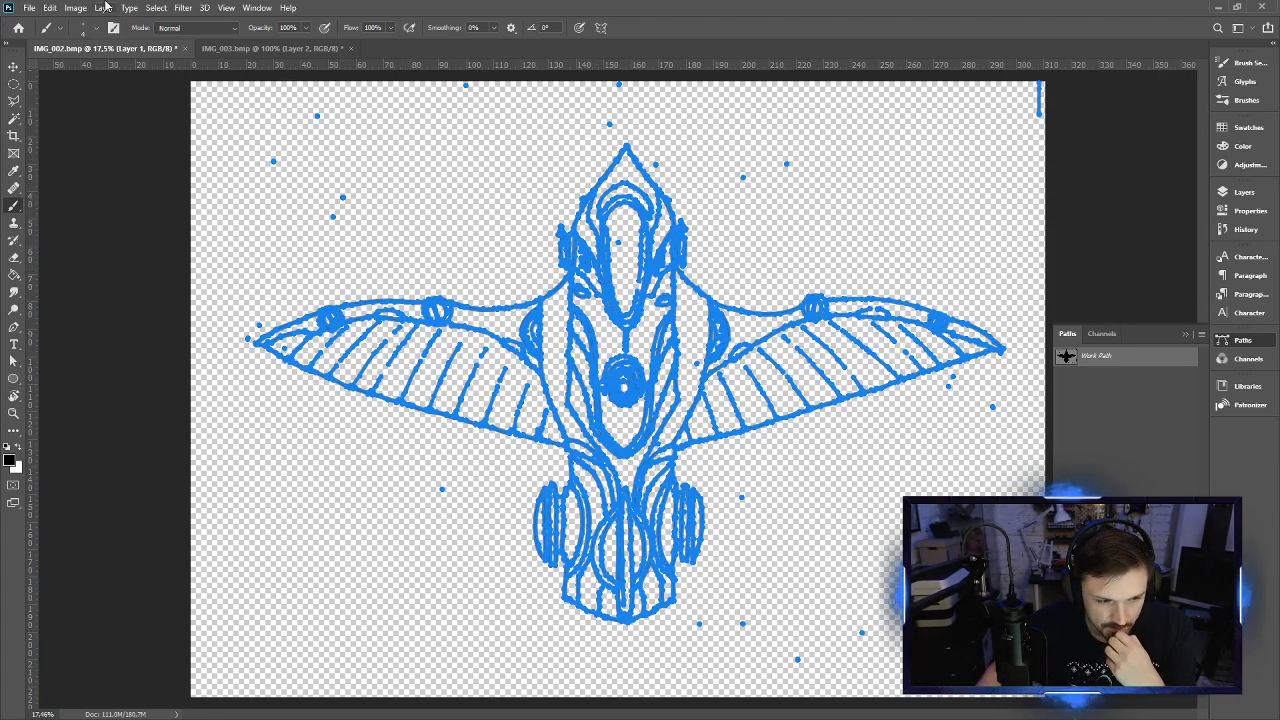
click(75, 7)
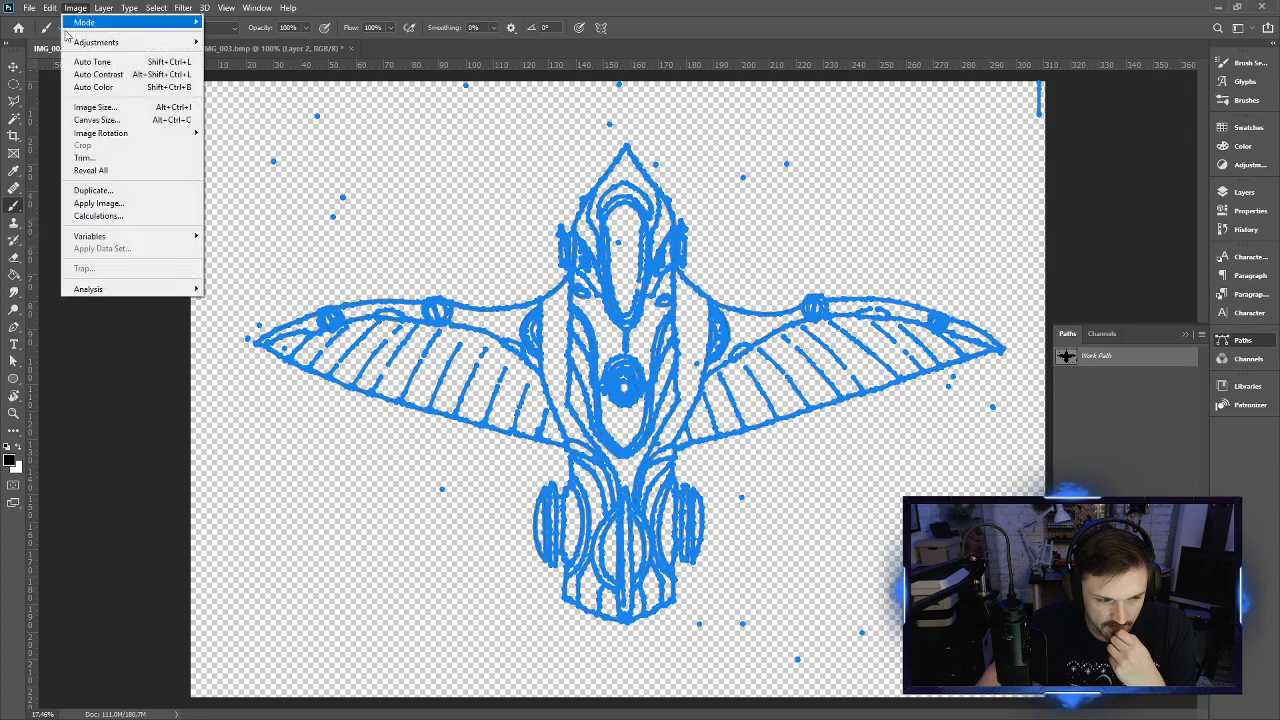
click(460, 12)
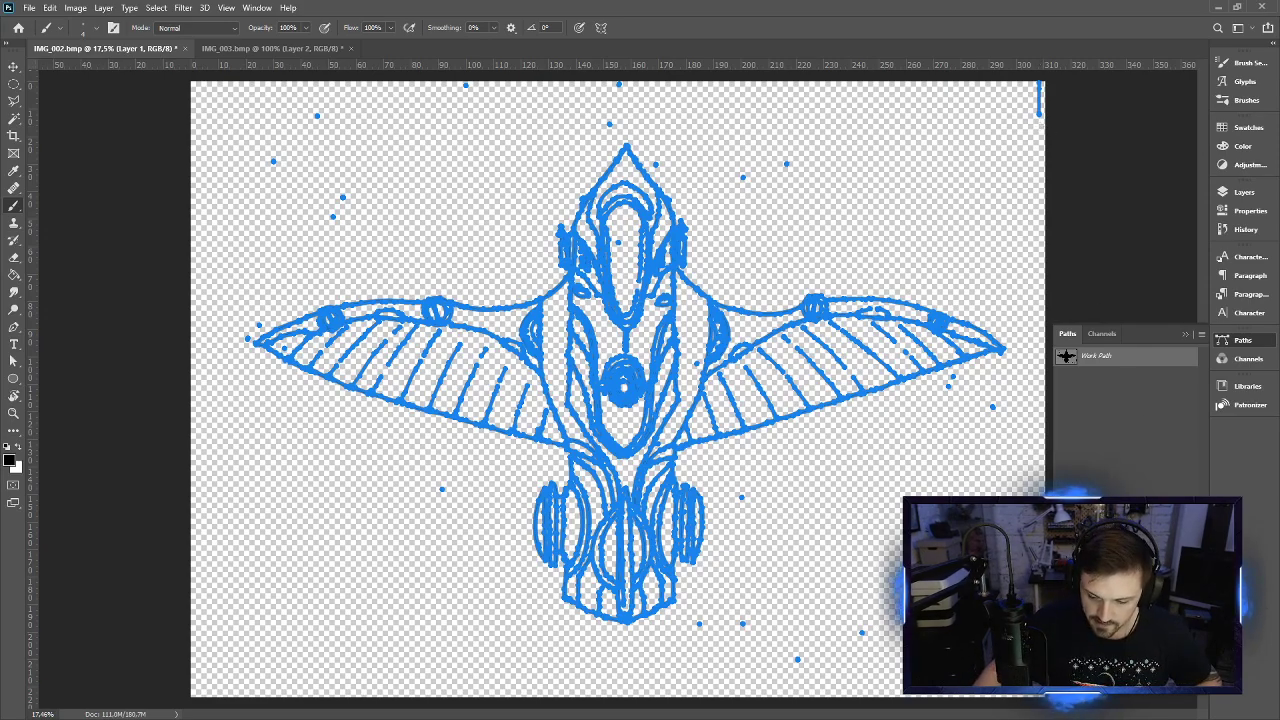
key(ctrl+Return)
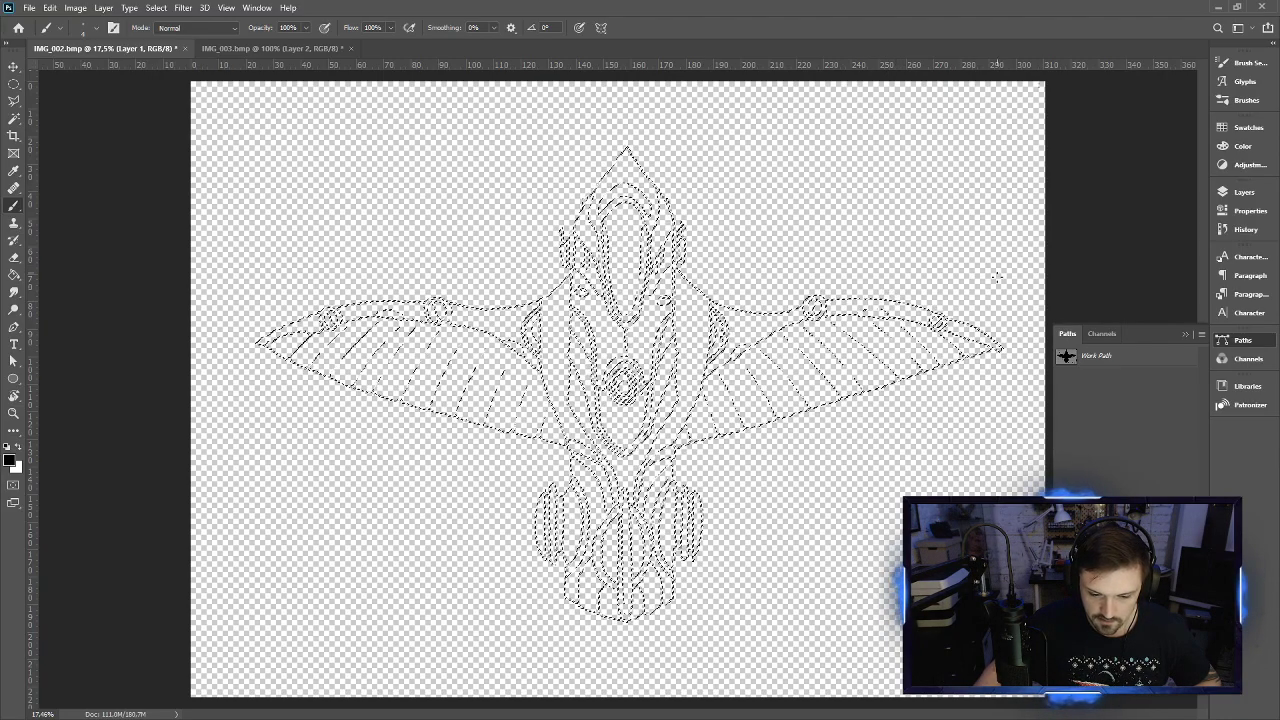
Fill the path selection with black on Layer 1 and deselect
click(1242, 192)
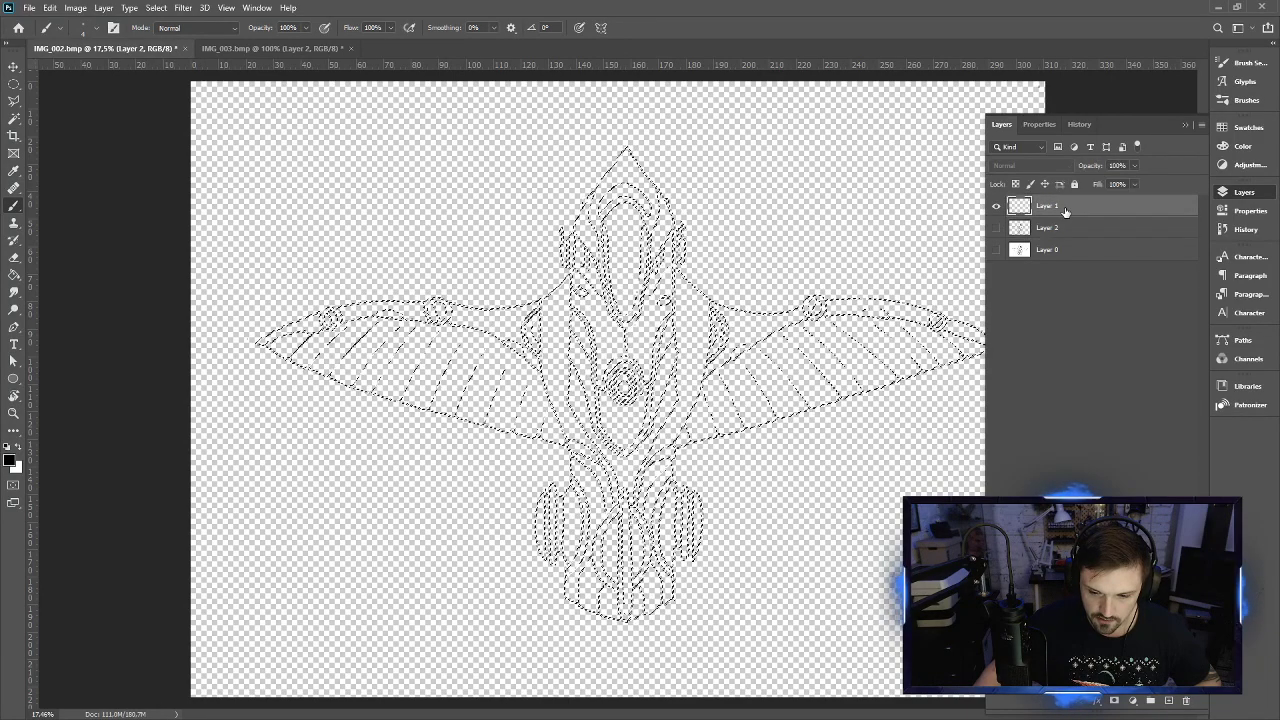
click(49, 8)
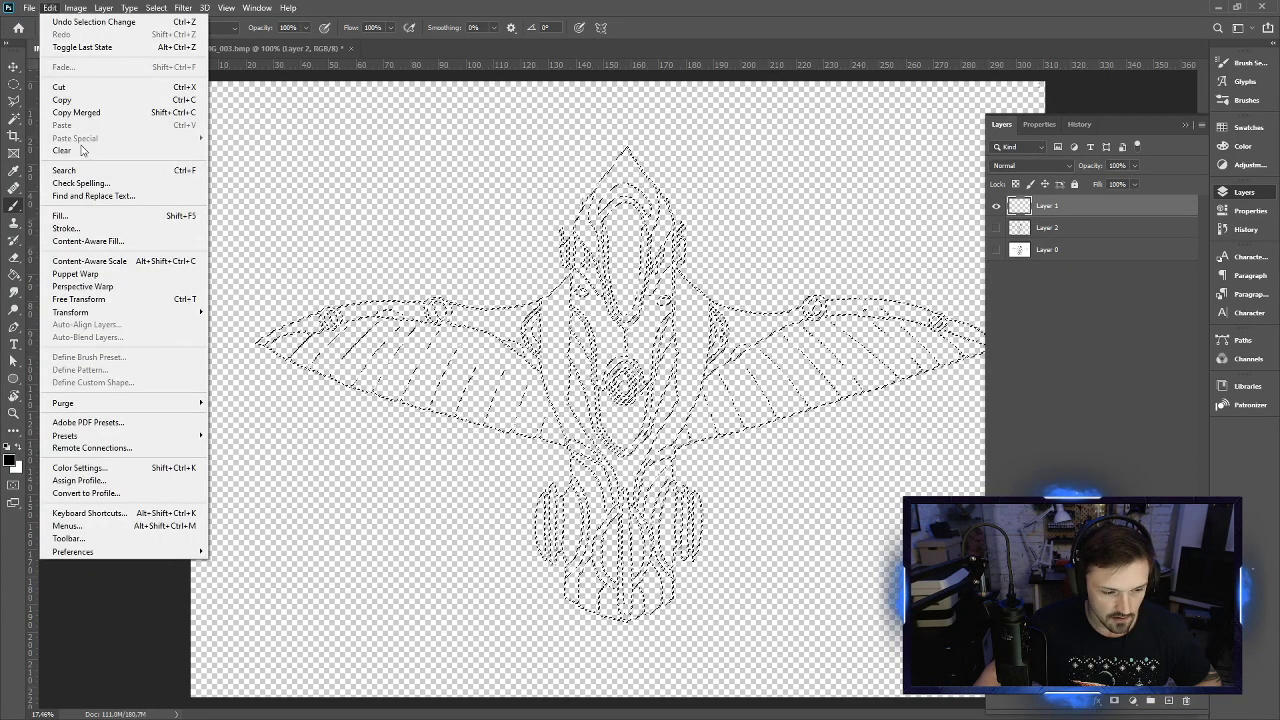
click(89, 217)
key(Return)
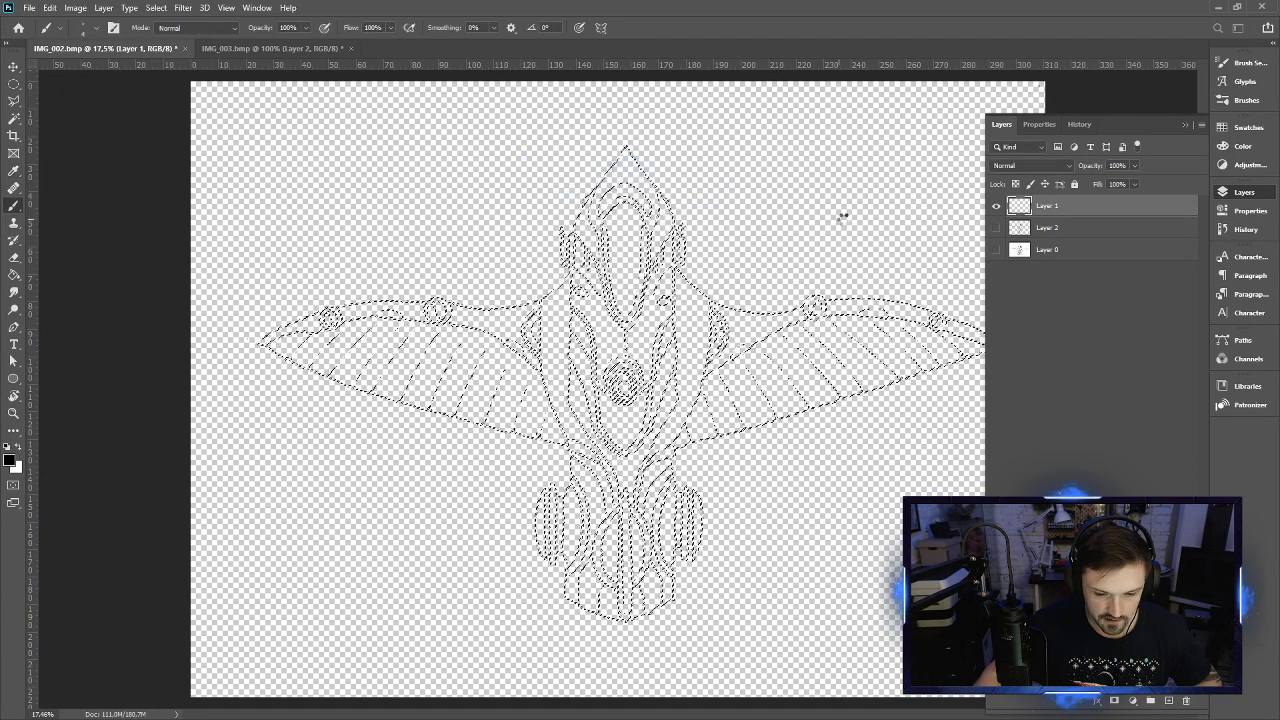
key(ctrl+d)
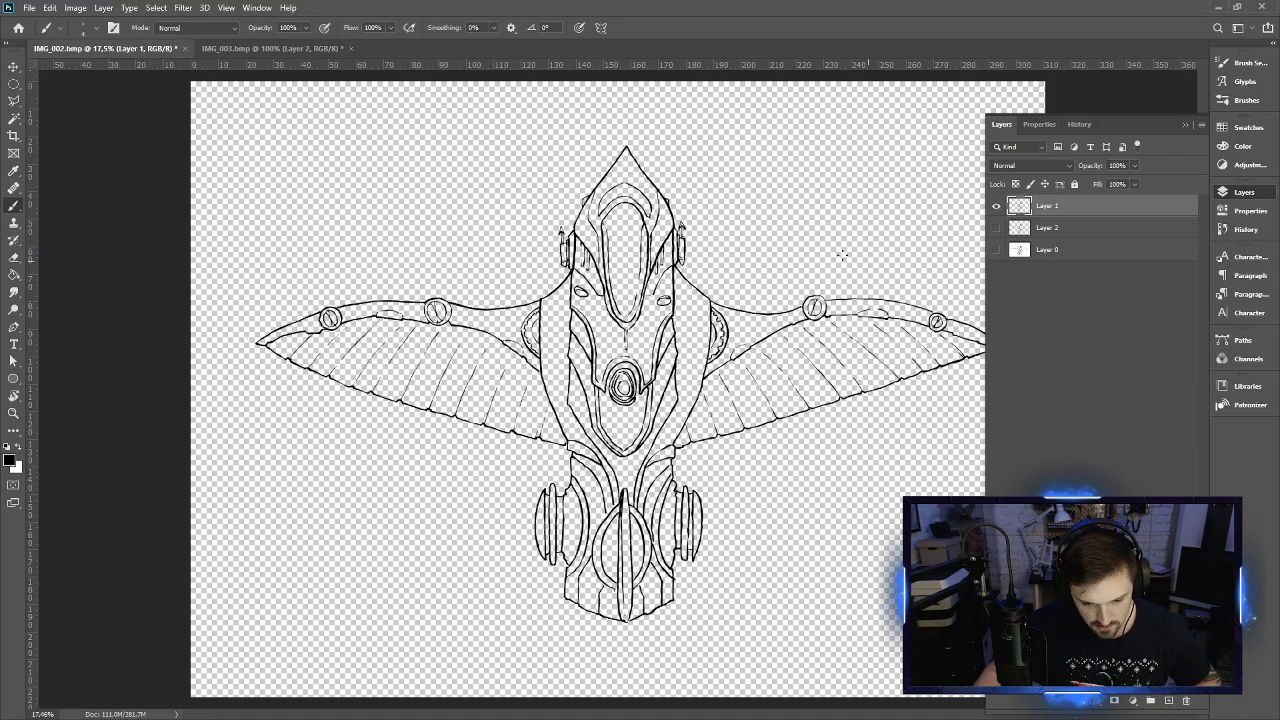
Zoom around the tail section to inspect the new lines and make Layer 2 visible again
scroll(625, 330, up, 5)
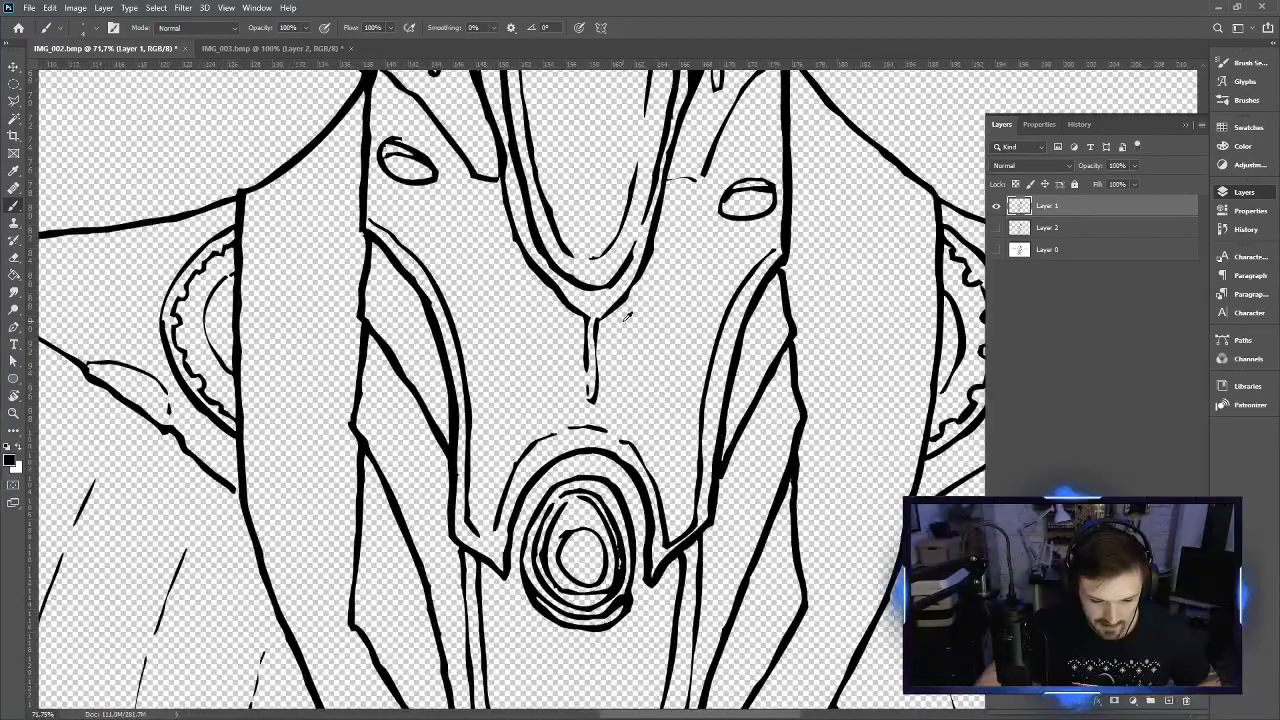
scroll(627, 316, down, 4)
mouse_move(729, 437)
mouse_down()
mouse_move(324, 437)
mouse_move(639, 532)
mouse_move(748, 355)
mouse_move(804, 327)
mouse_up()
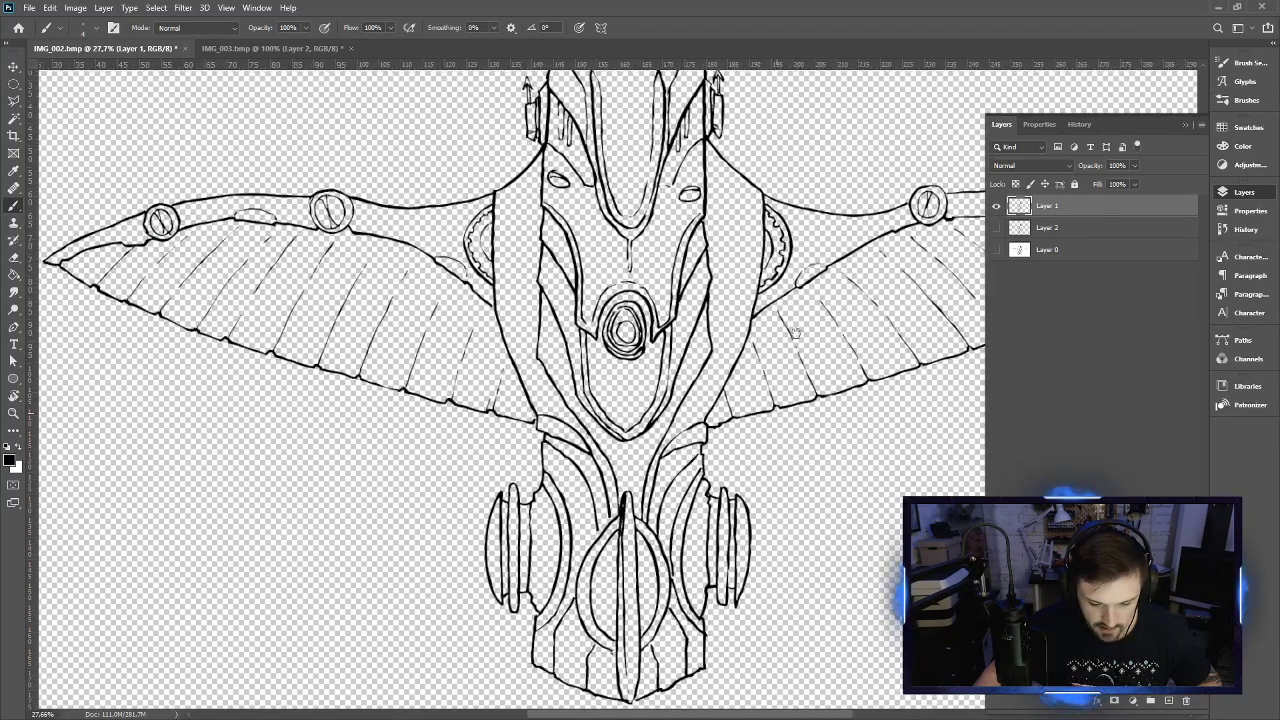
scroll(629, 428, down, 3)
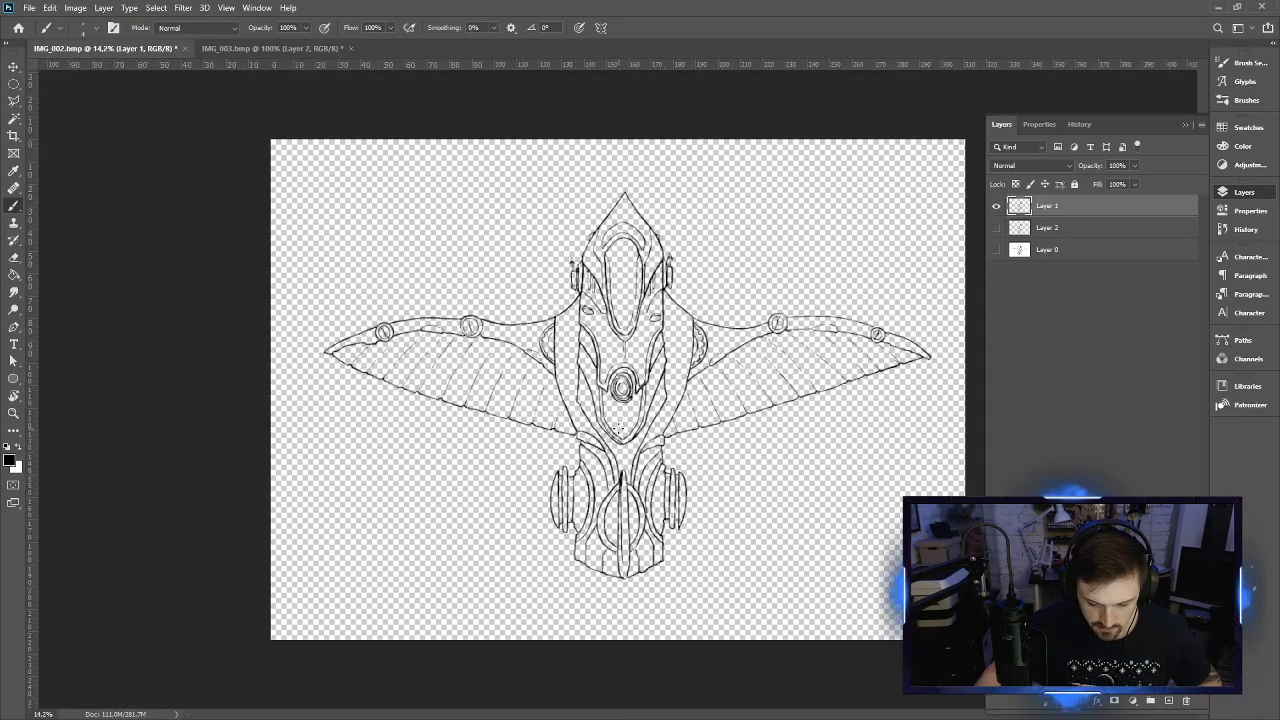
scroll(603, 570, up, 4)
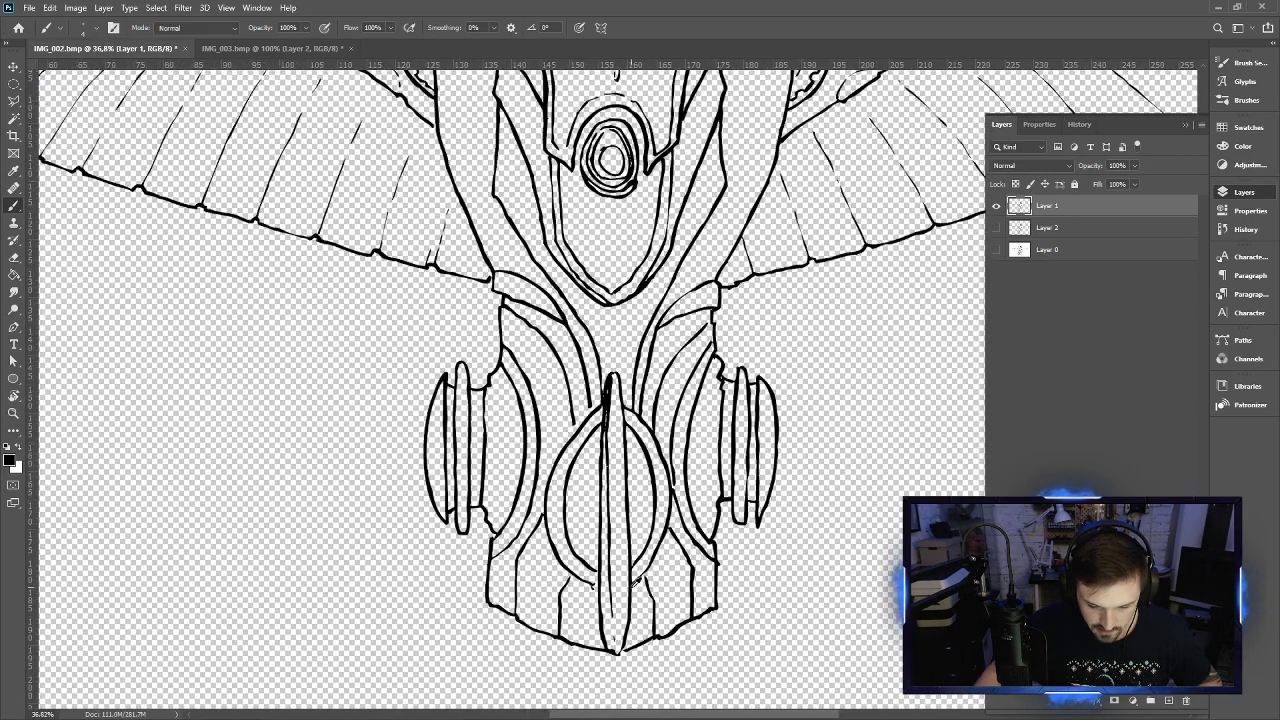
scroll(634, 580, up, 2)
scroll(650, 572, down, 1)
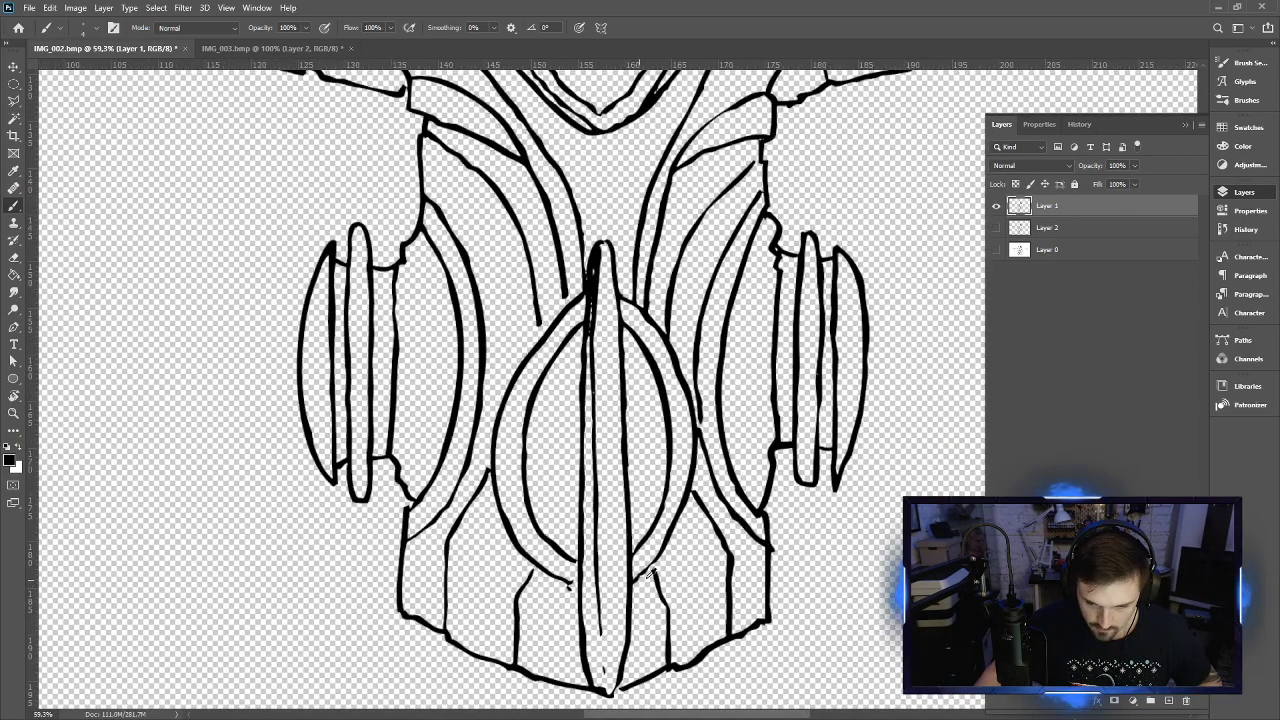
click(997, 228)
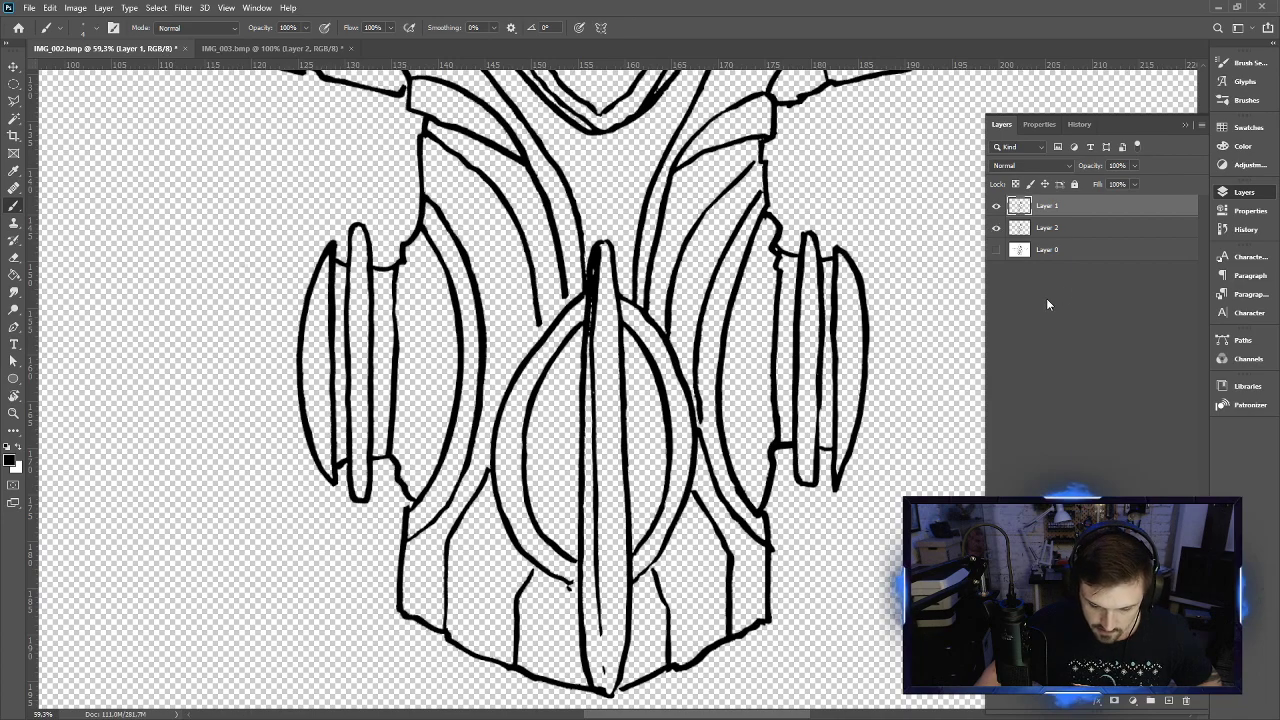
Hide Layer 1, keep black as the foreground colour, and choose the fine Inkbox inking brush preset
click(997, 206)
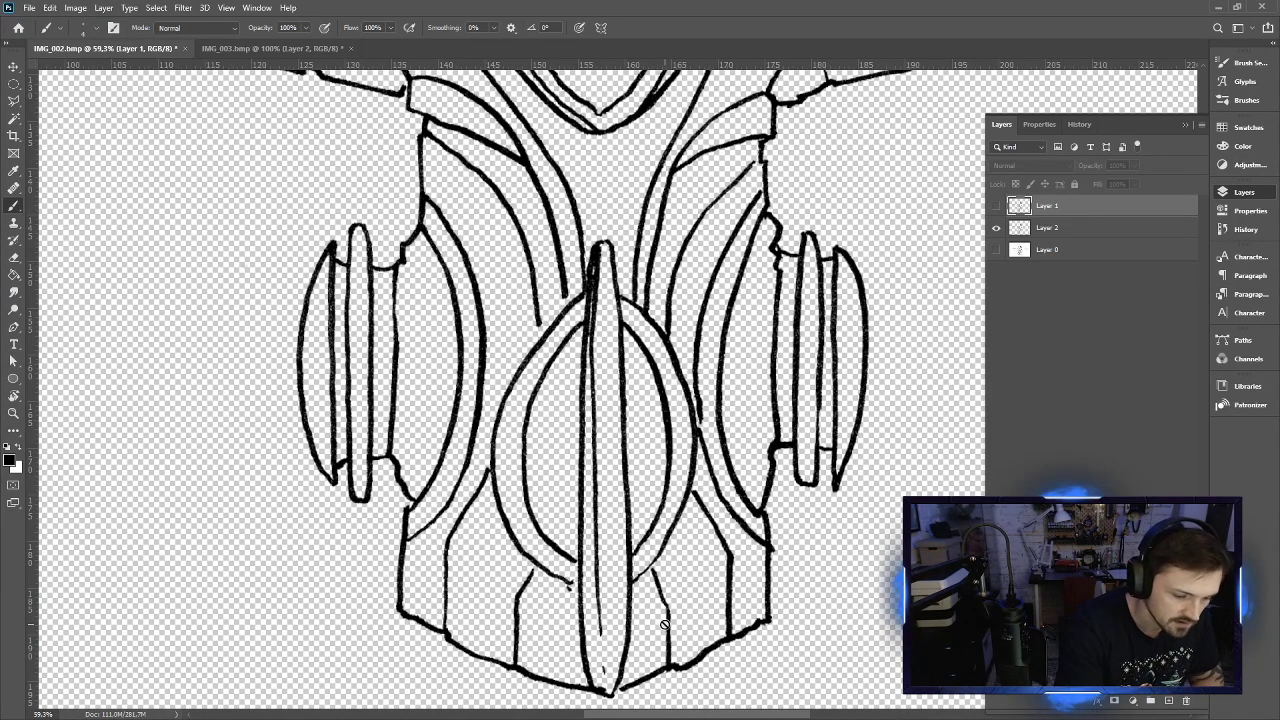
click(10, 461)
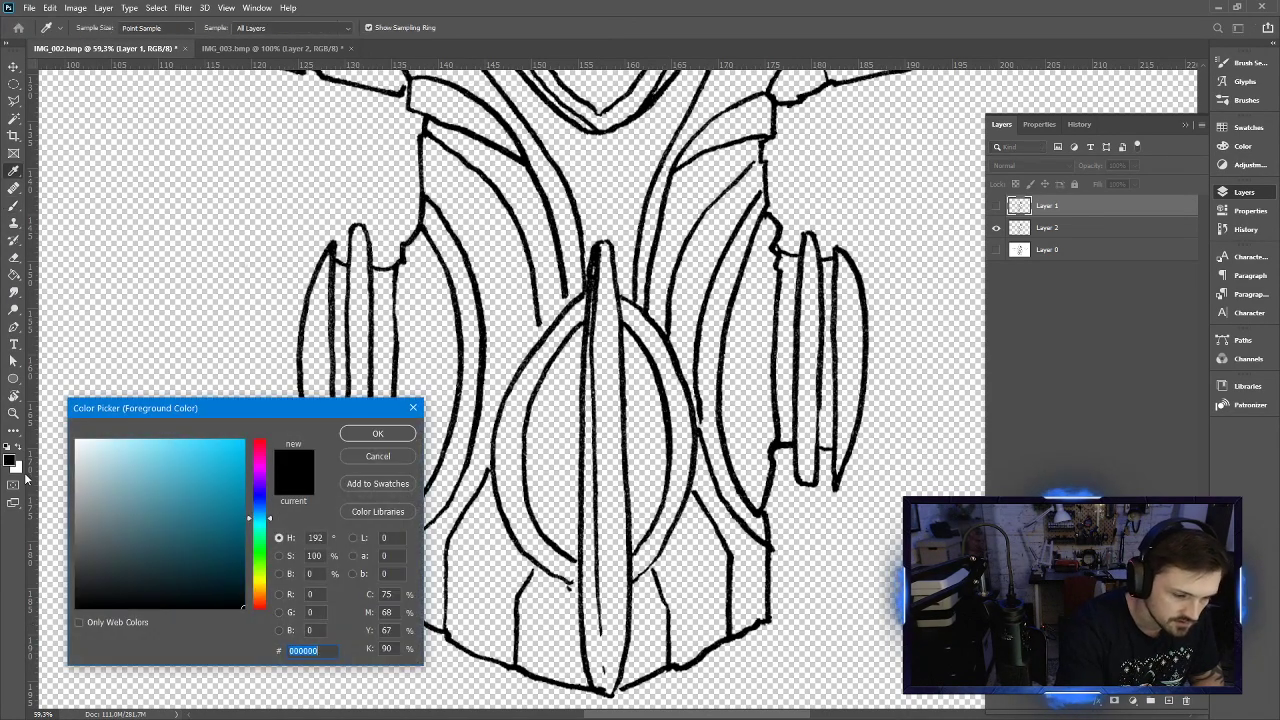
click(379, 432)
click(98, 30)
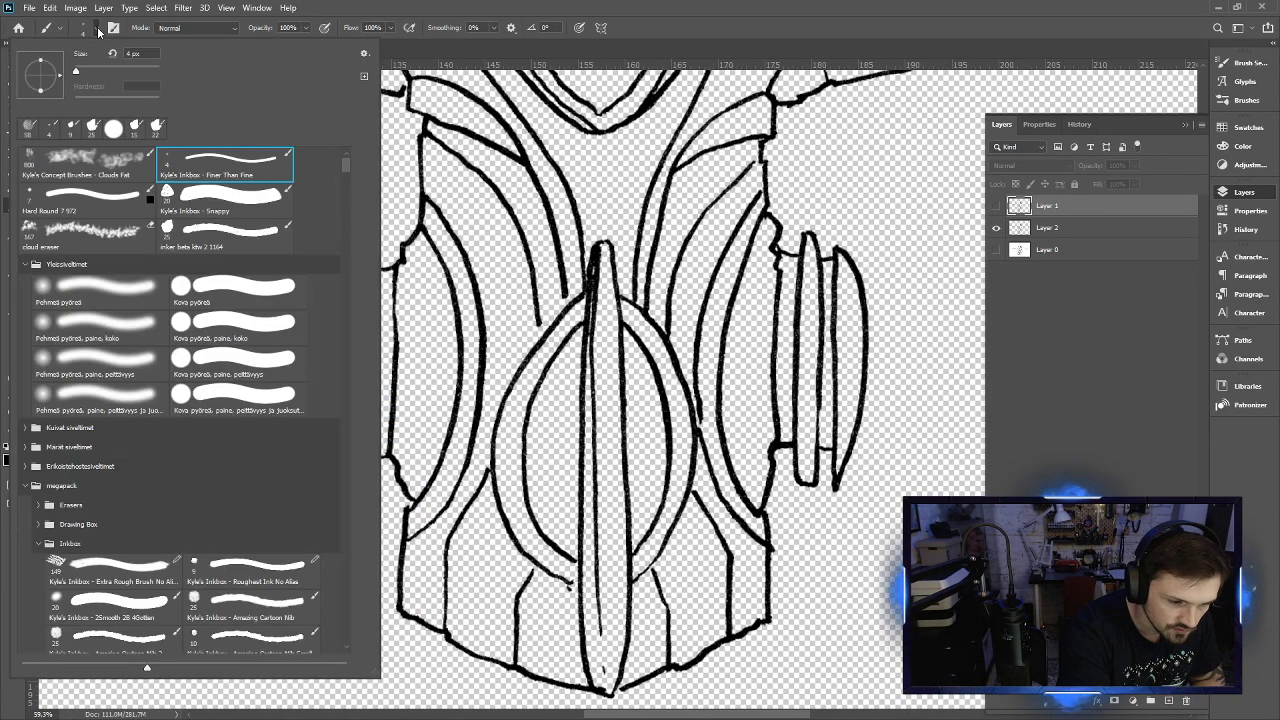
click(233, 163)
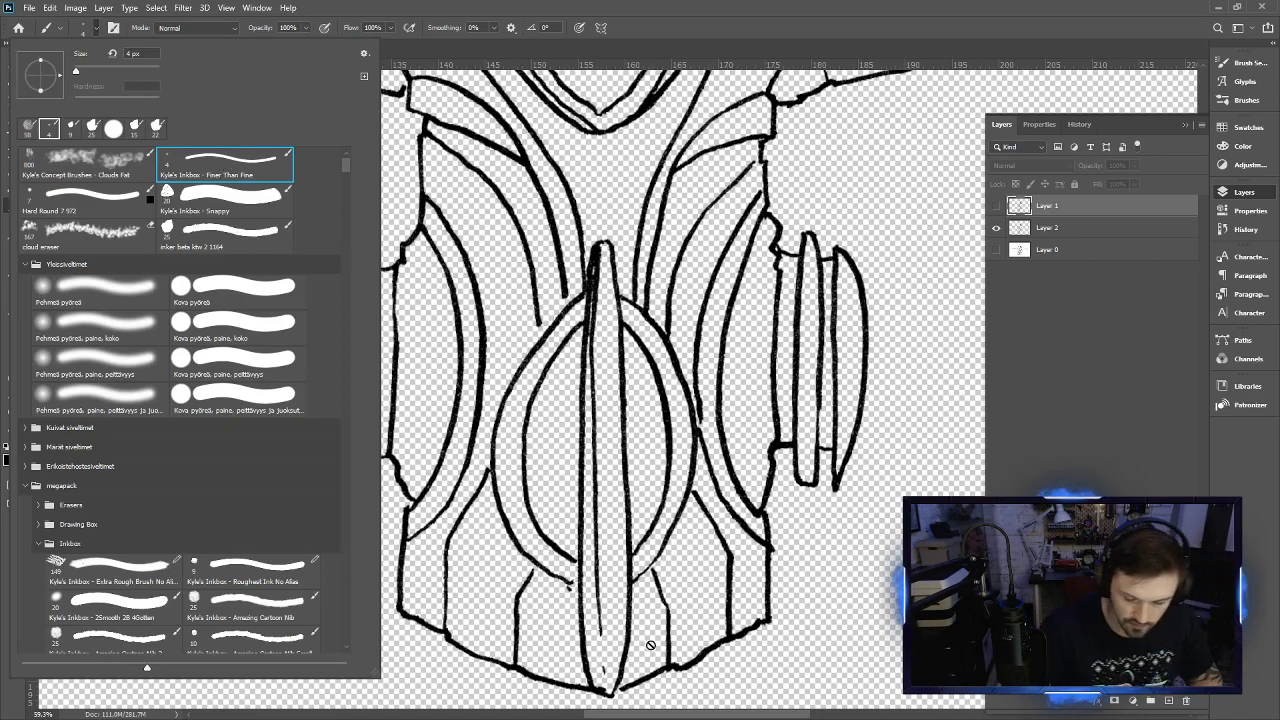
click(710, 541)
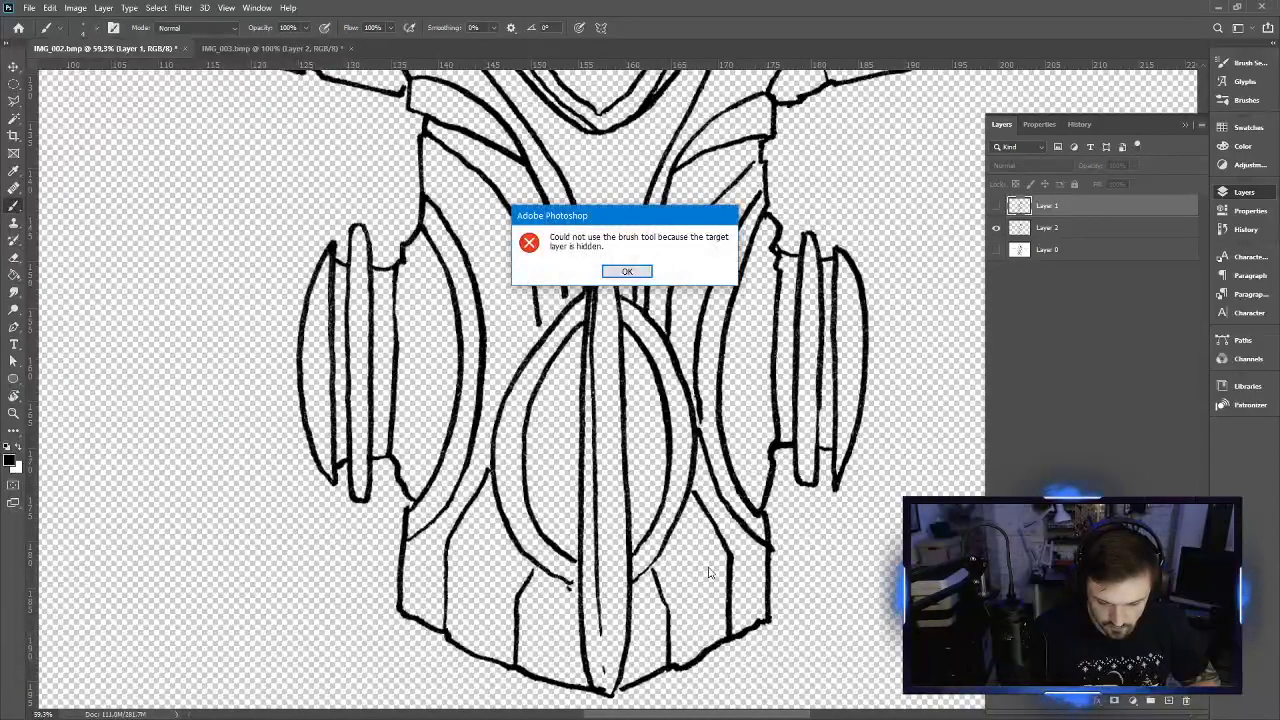
click(627, 271)
Make Layer 2 active and set the inking brush size to 6 px
click(1045, 228)
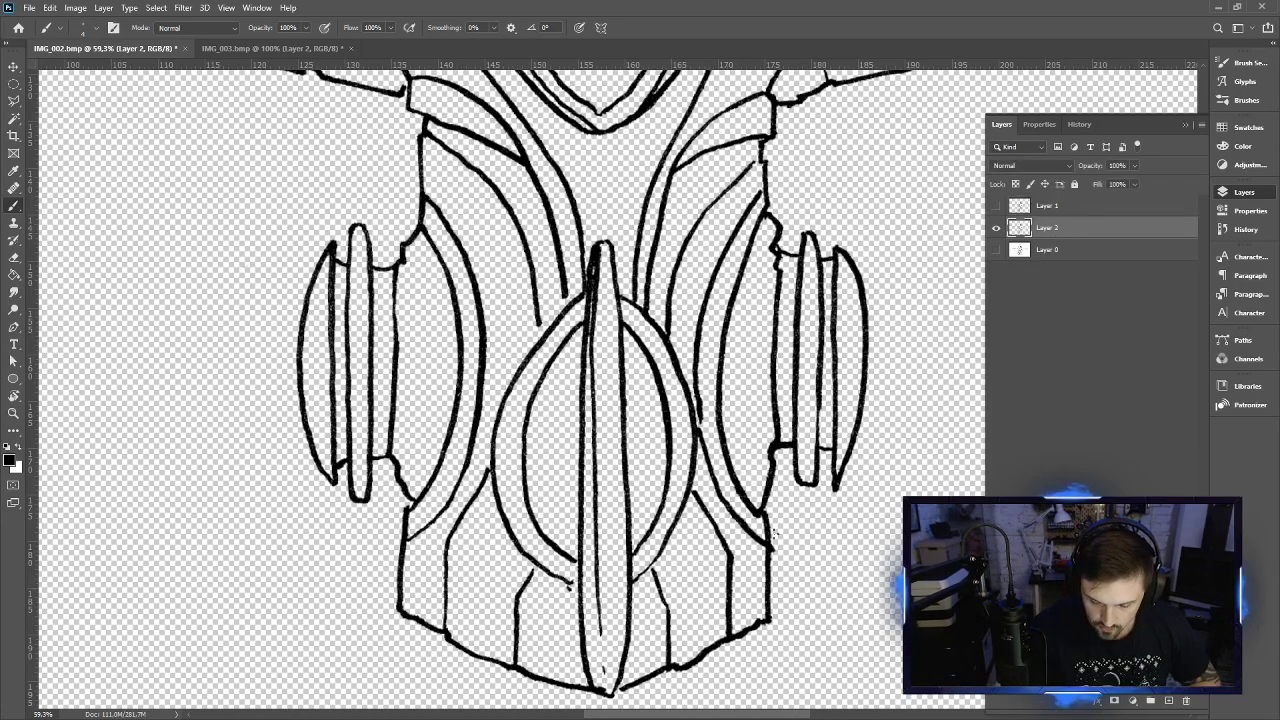
scroll(774, 535, down, 5)
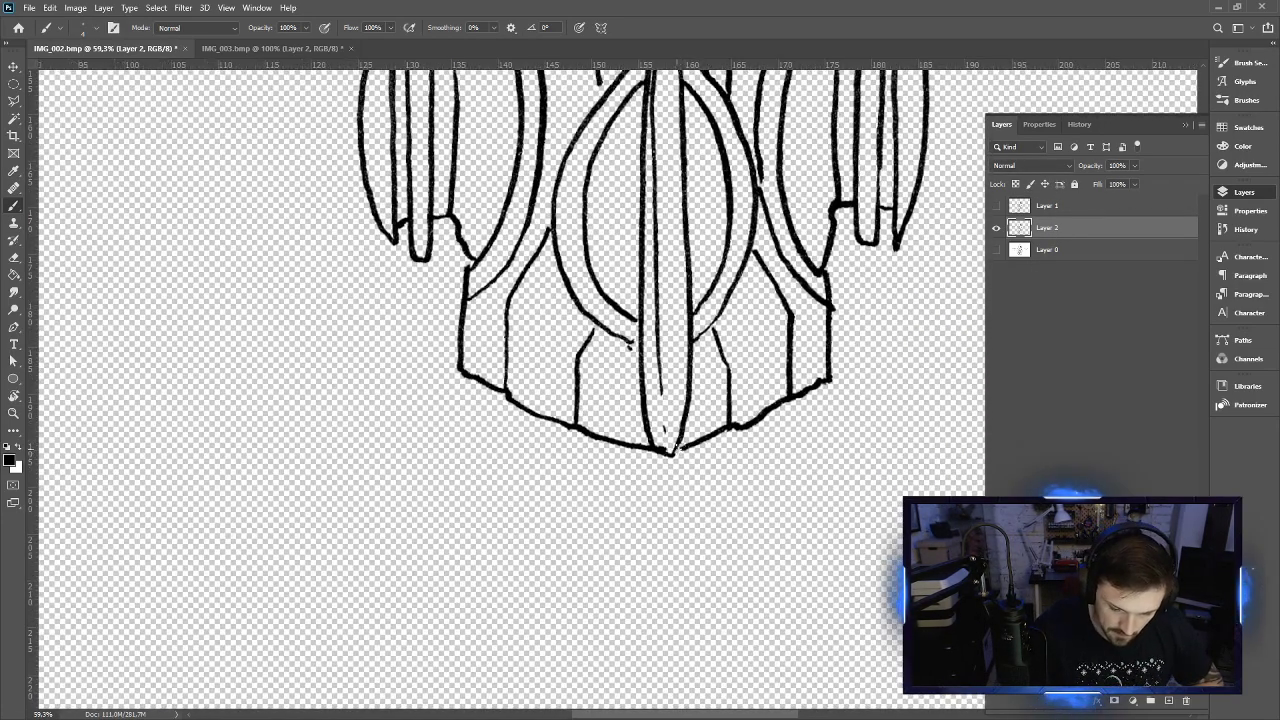
right_click(673, 447)
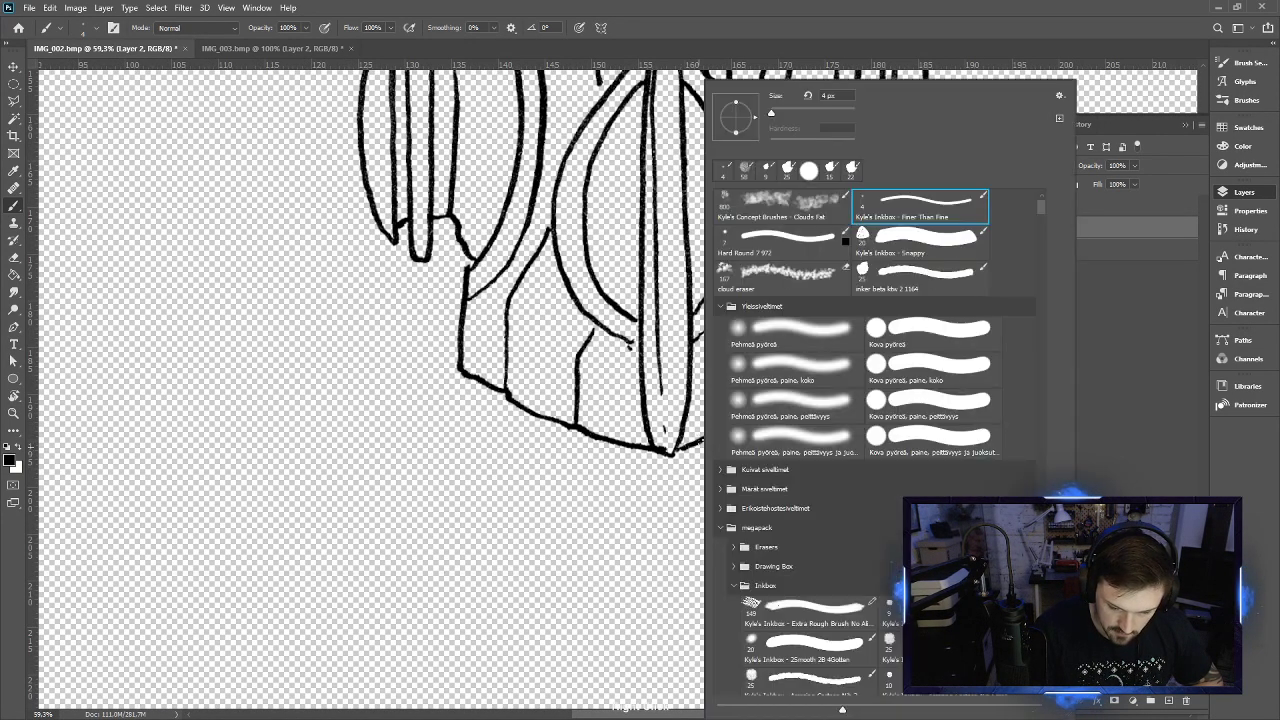
drag(771, 115, 772, 116)
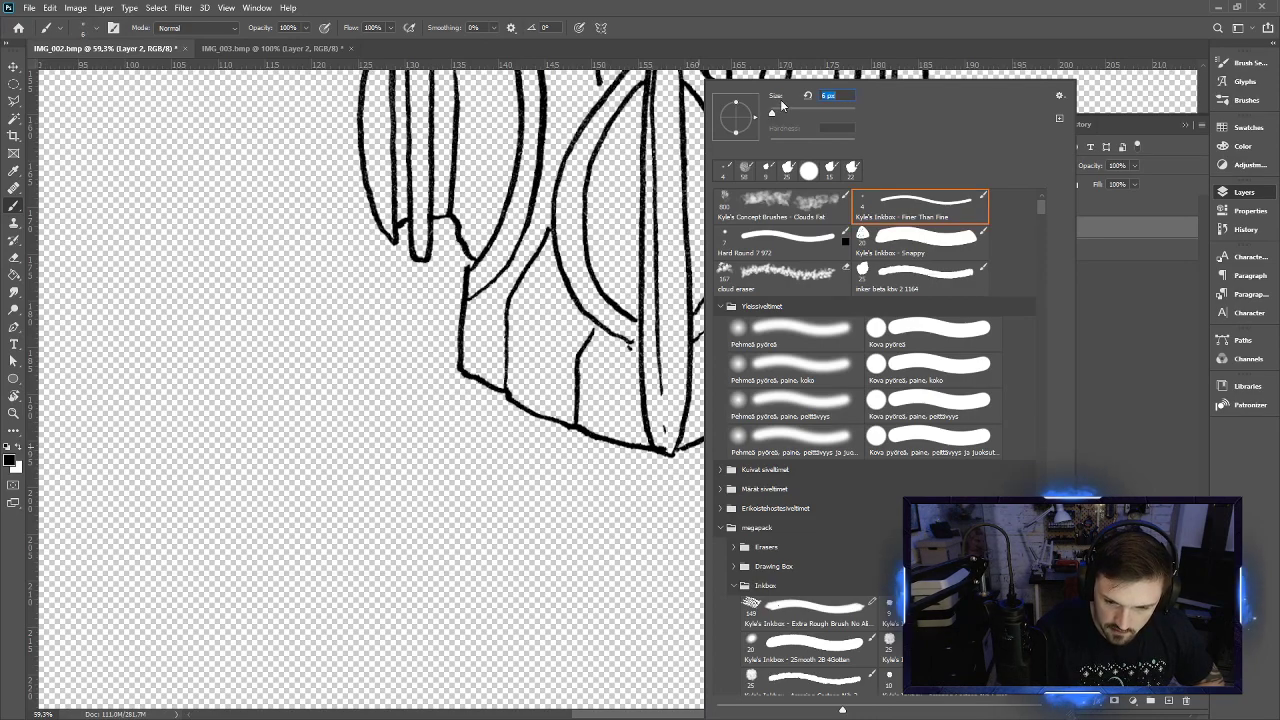
key(Return)
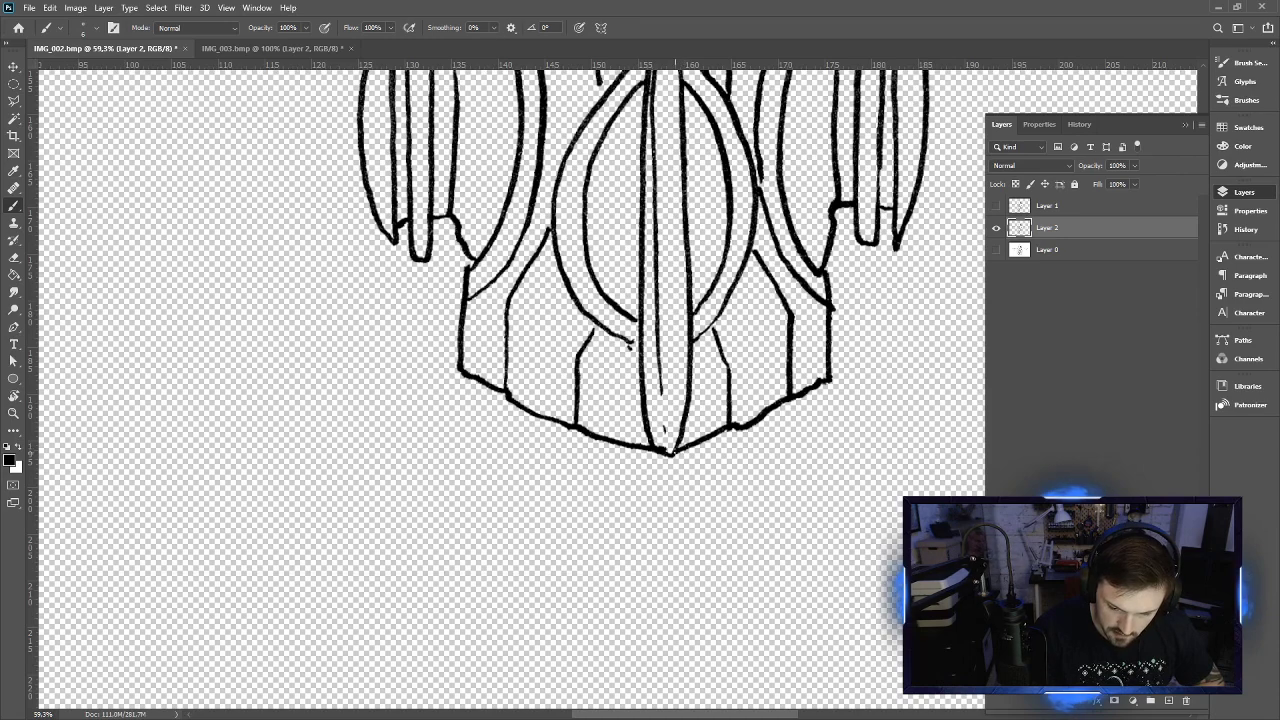
Change the winged ship's resolution from 600 to 300 ppi with resampling, giving 3670 × 2644 px
click(75, 7)
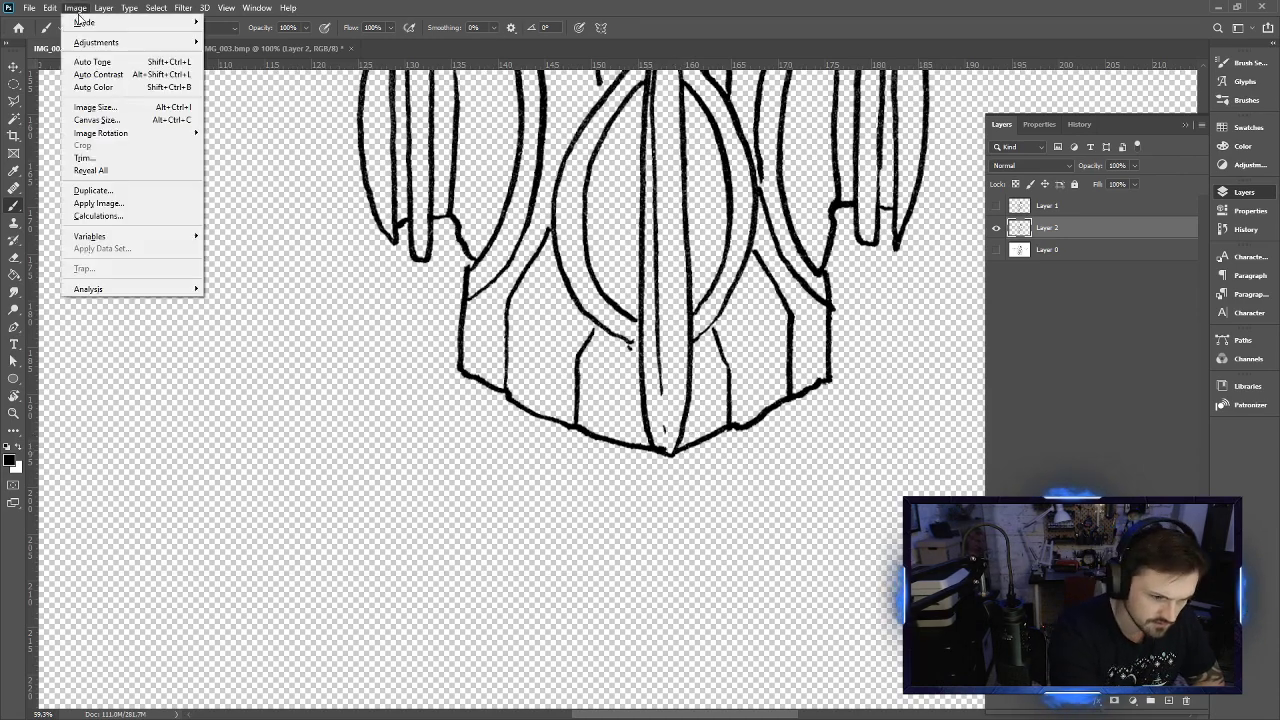
click(134, 105)
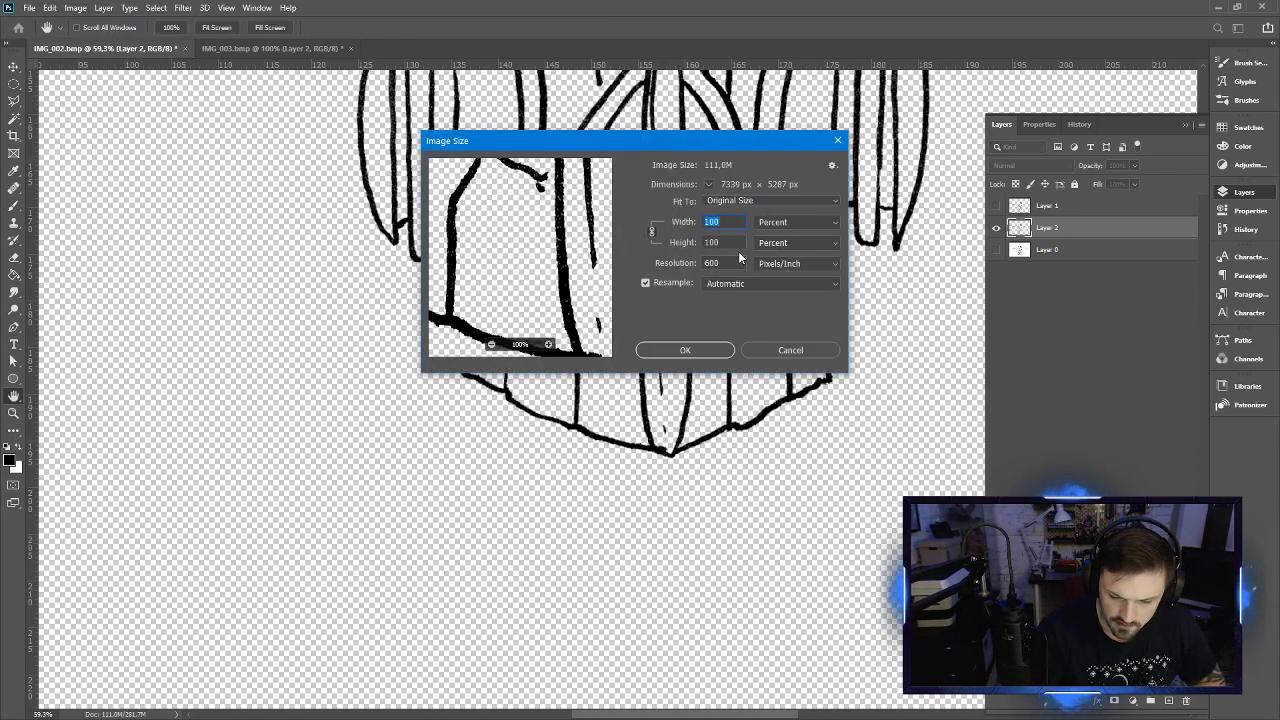
click(720, 263)
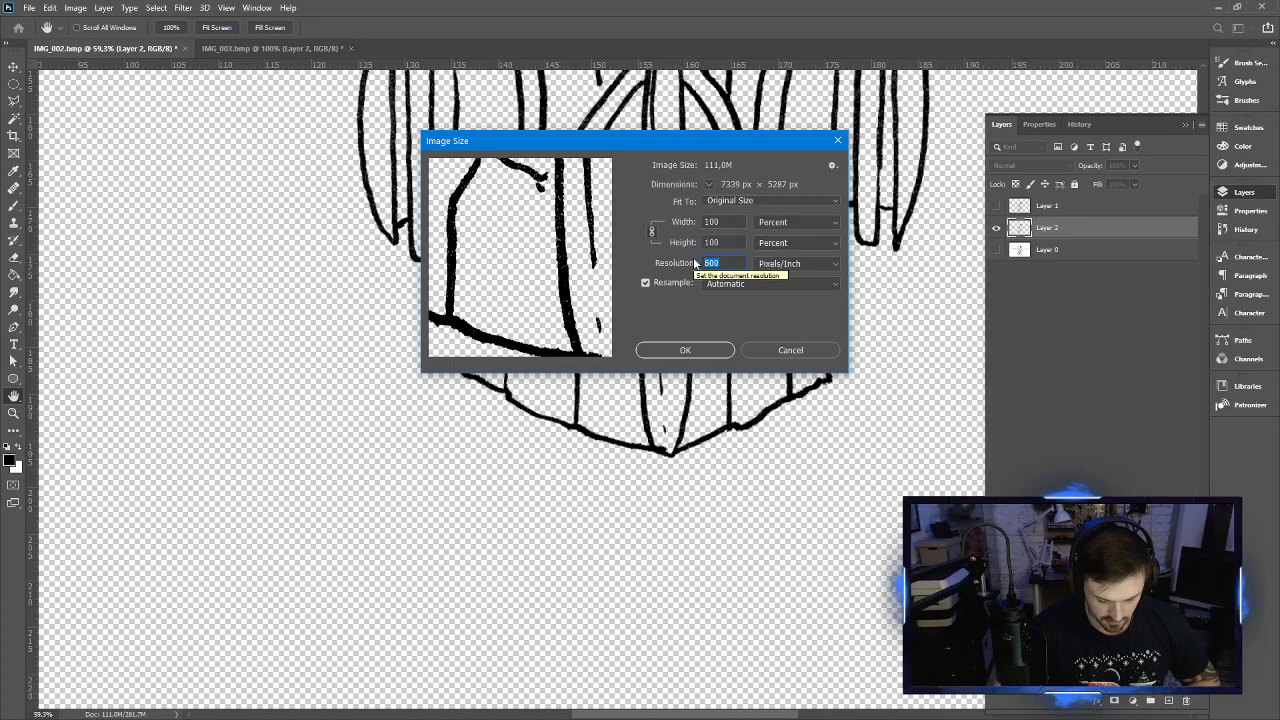
text(300)
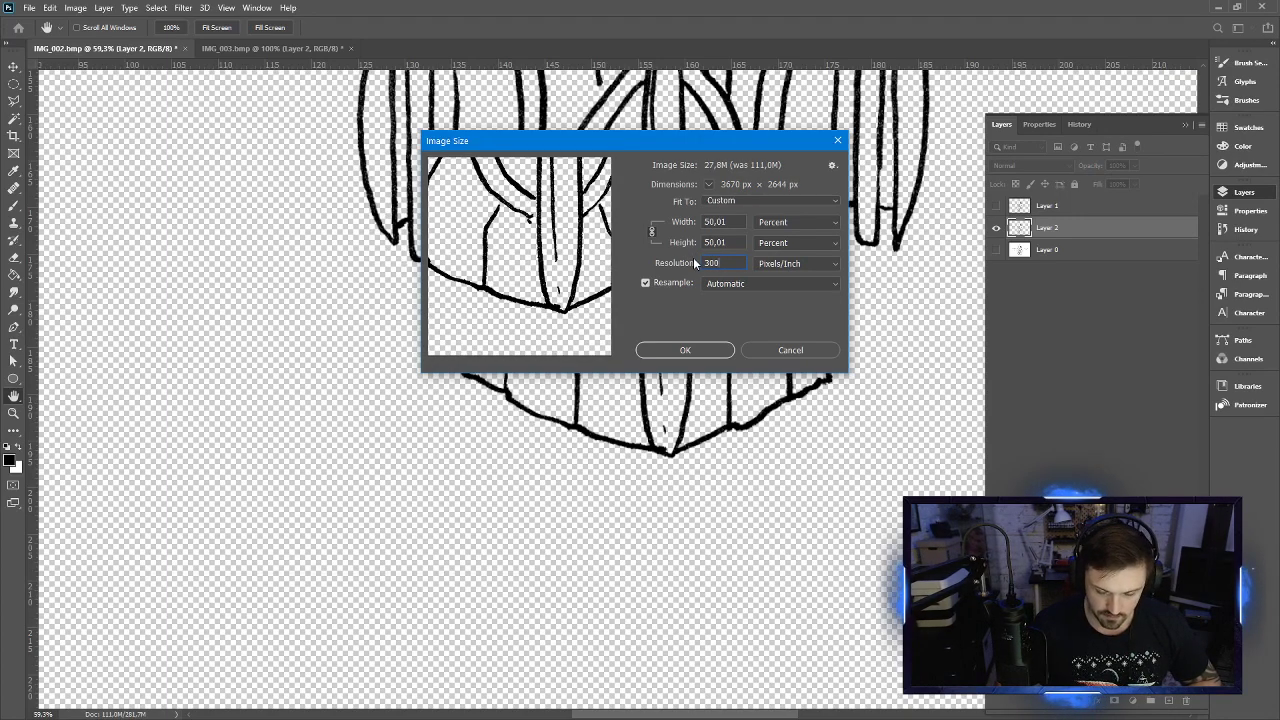
click(689, 350)
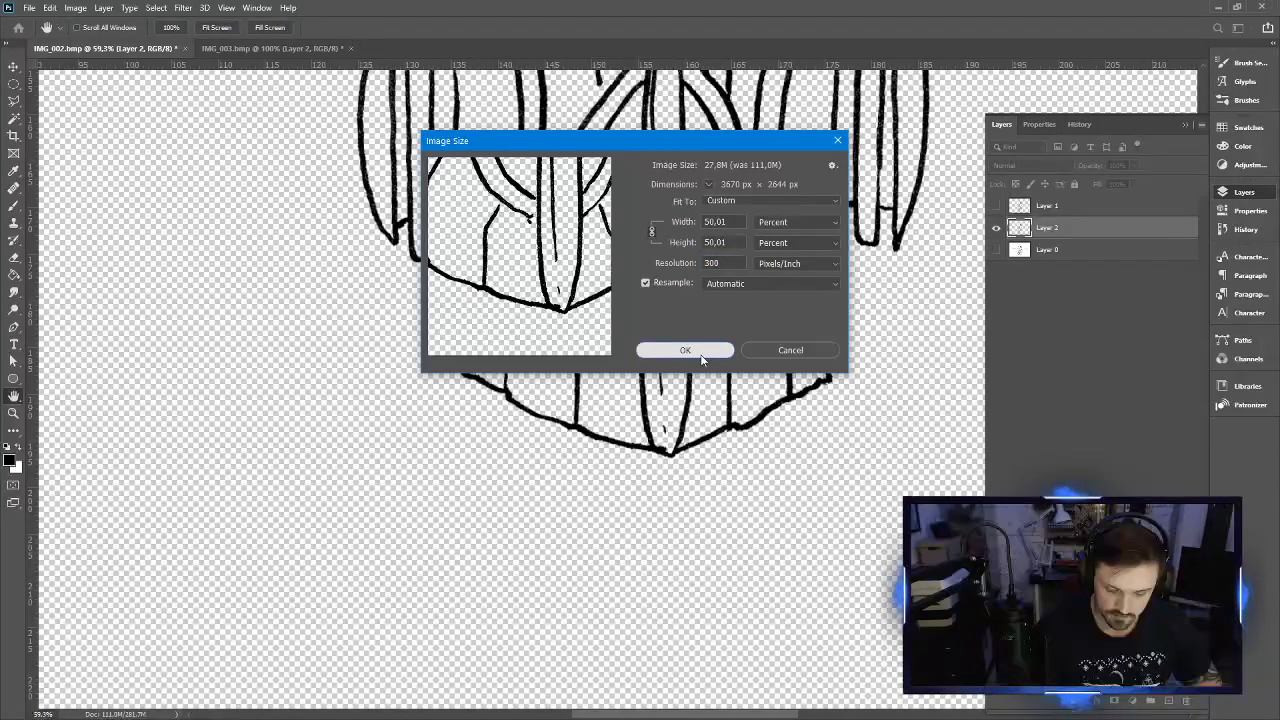
key(b)
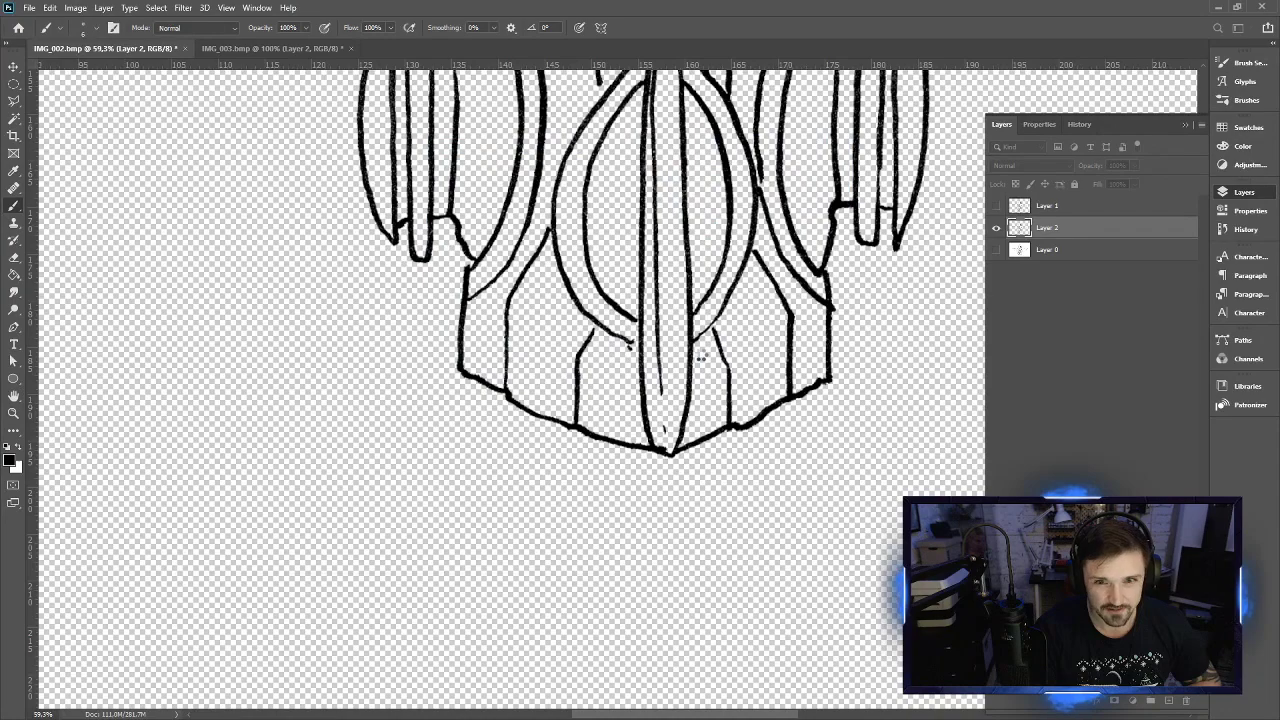
Switch to IMG_003.bmp and resample it from 200 to 300 ppi, making it 1068 × 2159 px
click(262, 47)
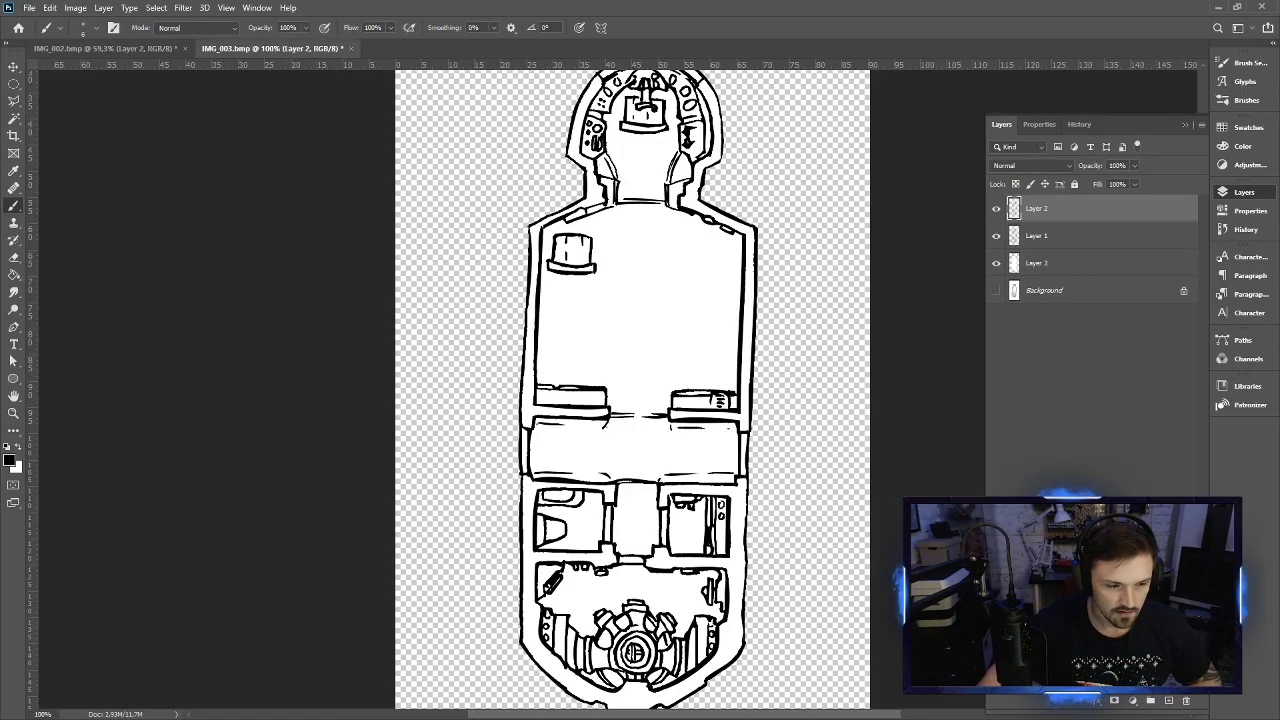
click(75, 7)
click(100, 107)
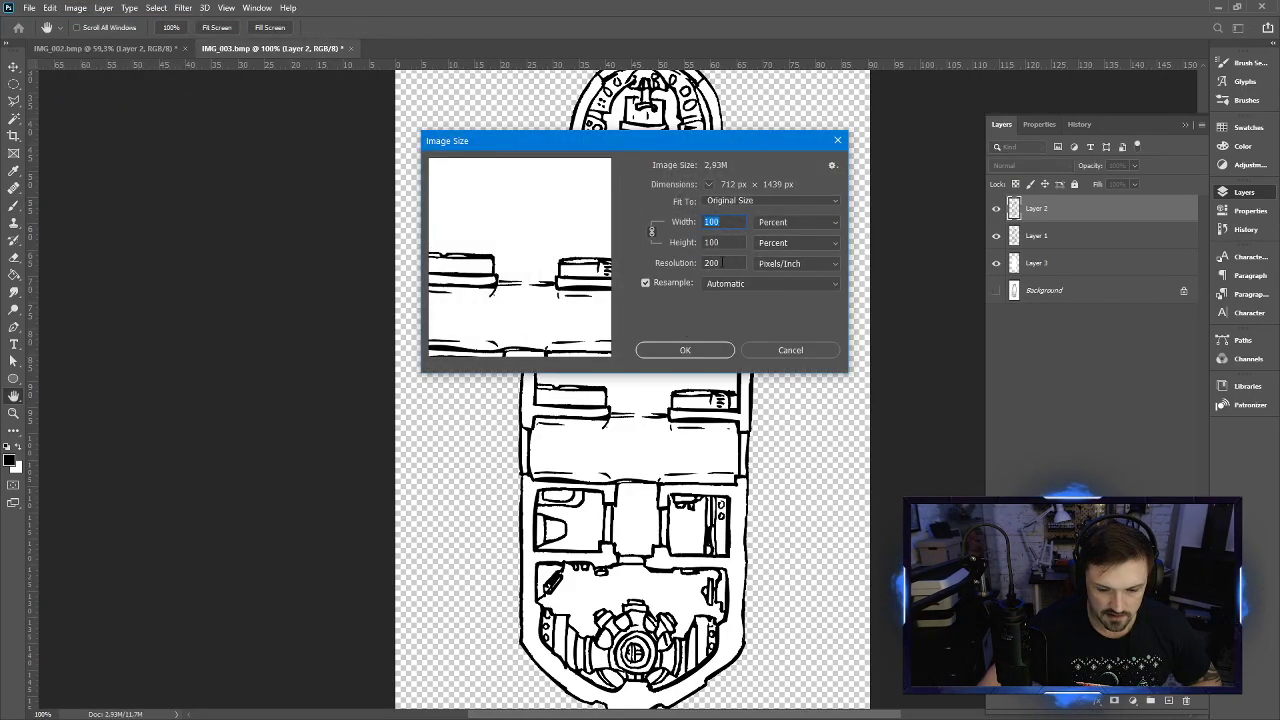
click(729, 264)
text(300)
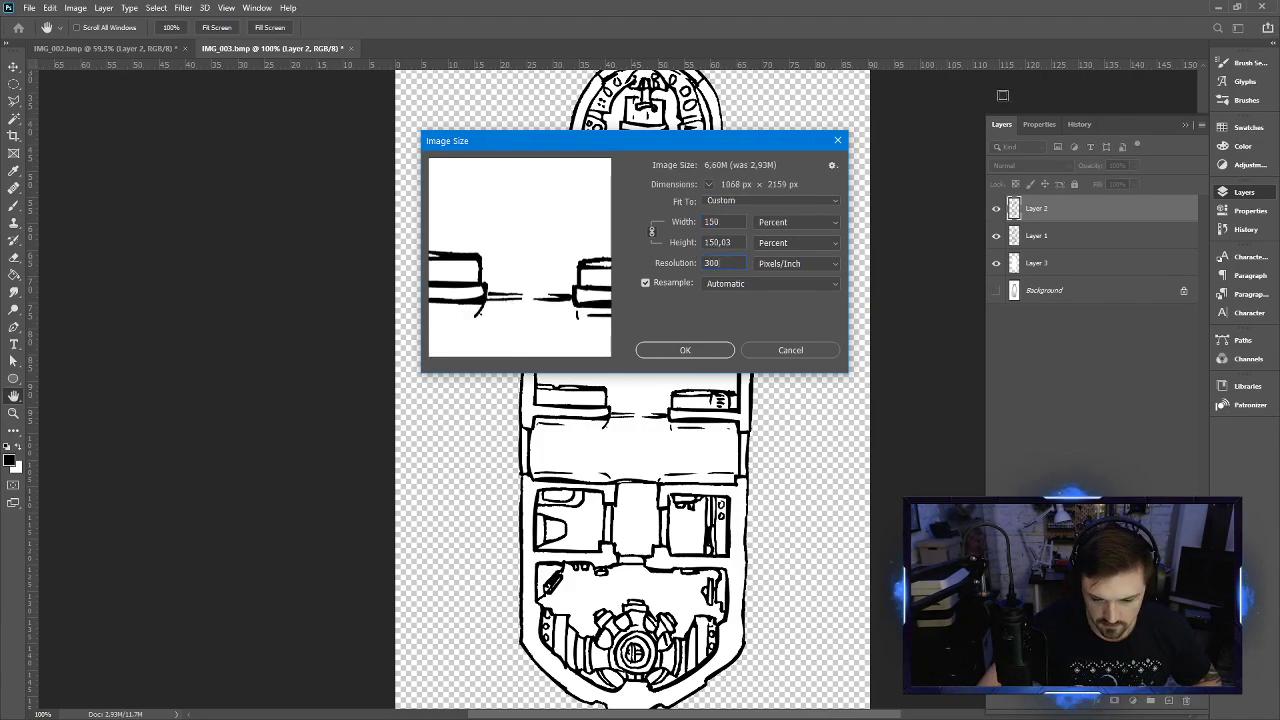
click(690, 350)
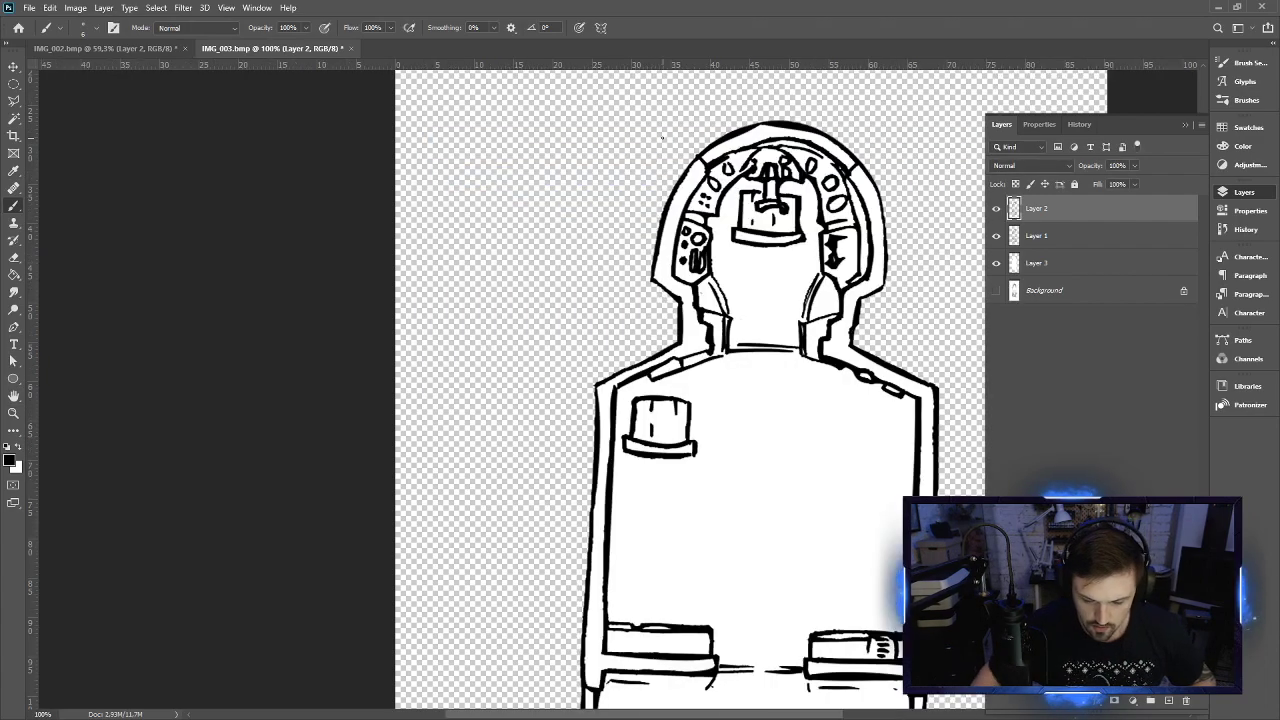
scroll(775, 423, down, 3)
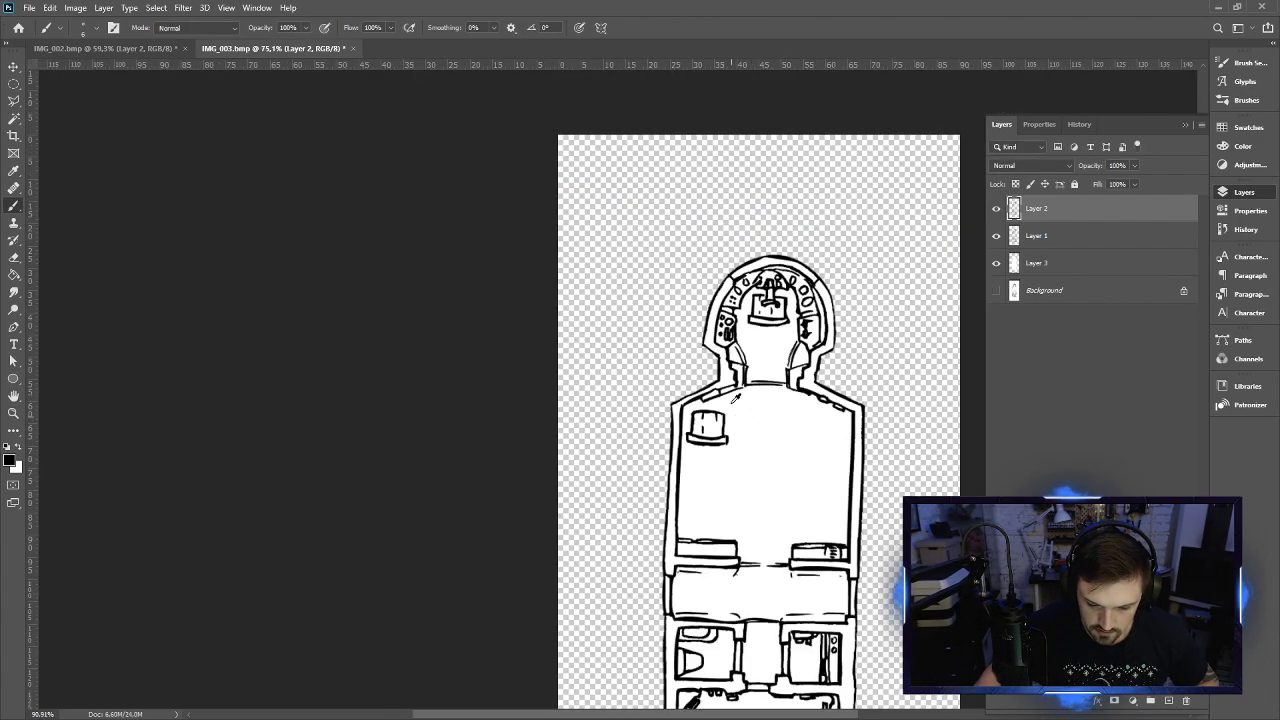
scroll(740, 380, up, 10)
scroll(732, 371, down, 10)
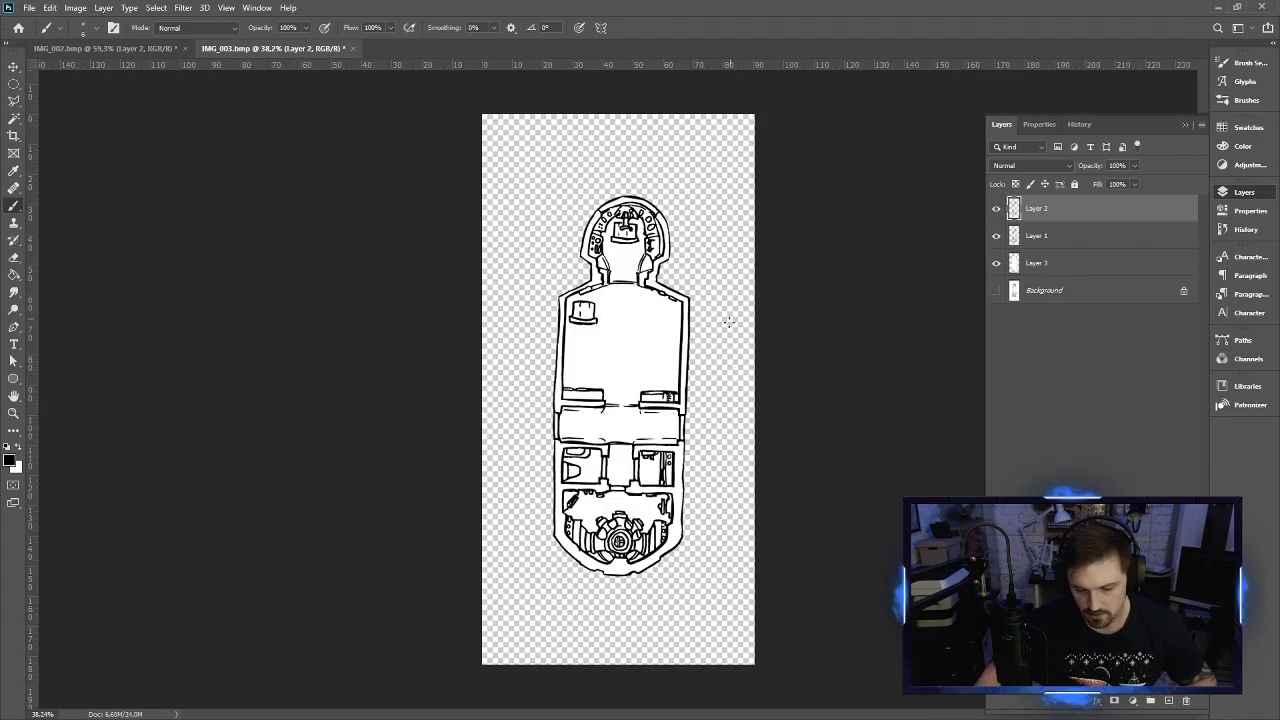
click(102, 47)
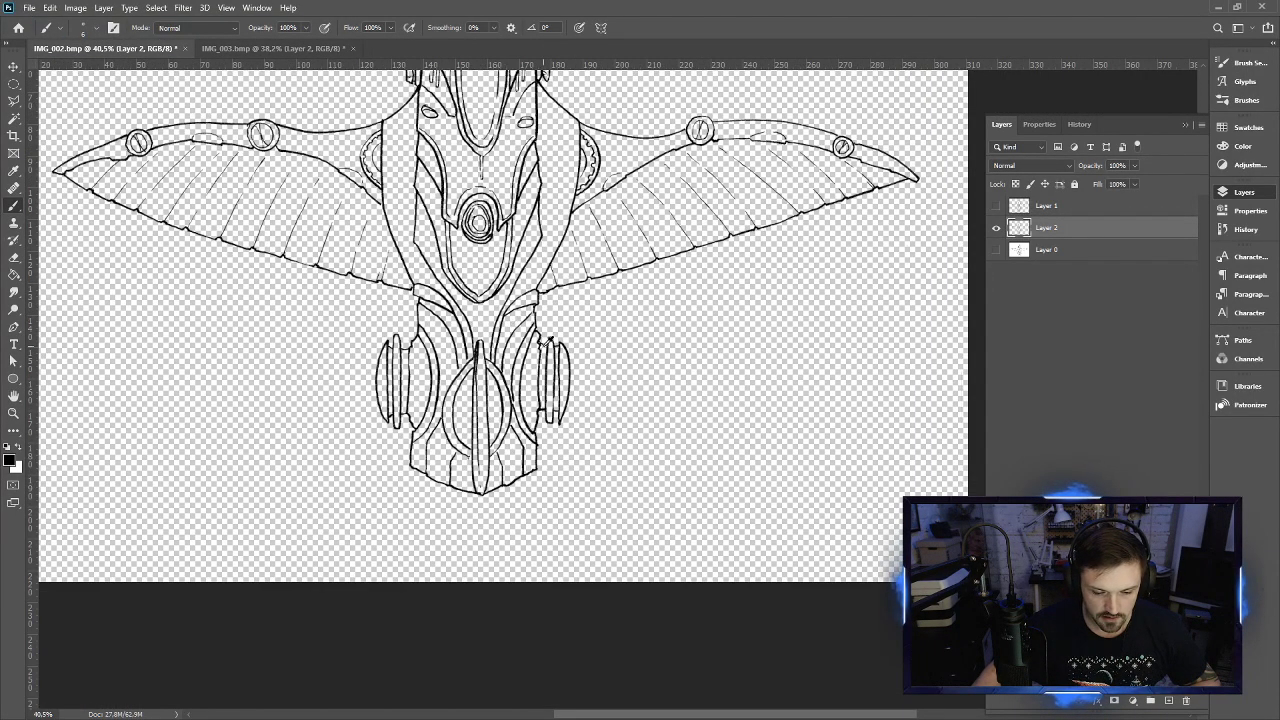
scroll(546, 340, up, 6)
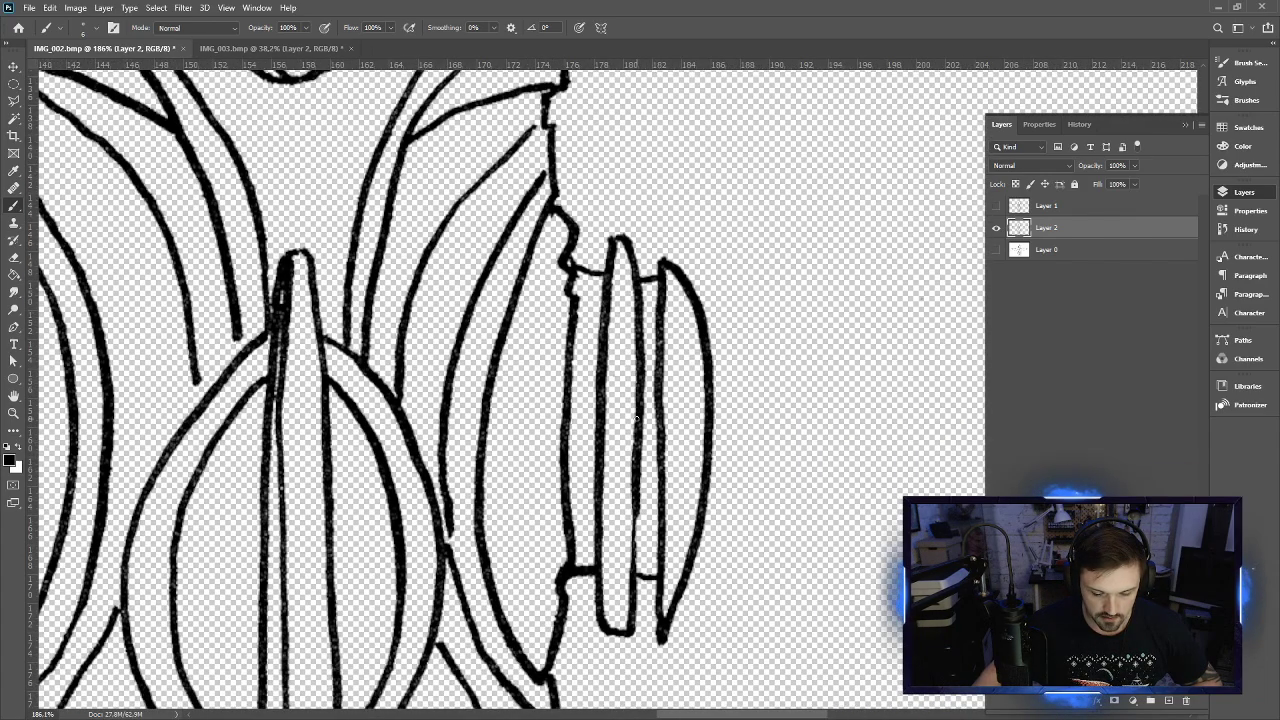
scroll(636, 420, down, 5)
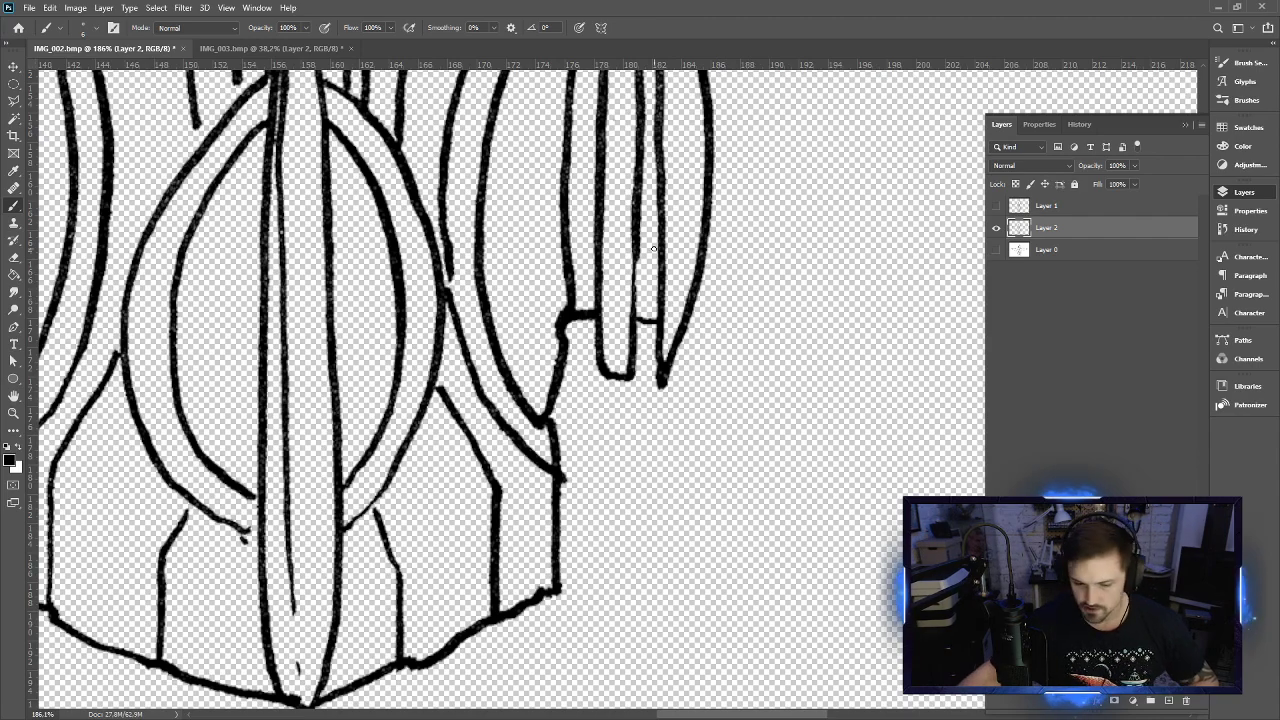
scroll(660, 380, up, 8)
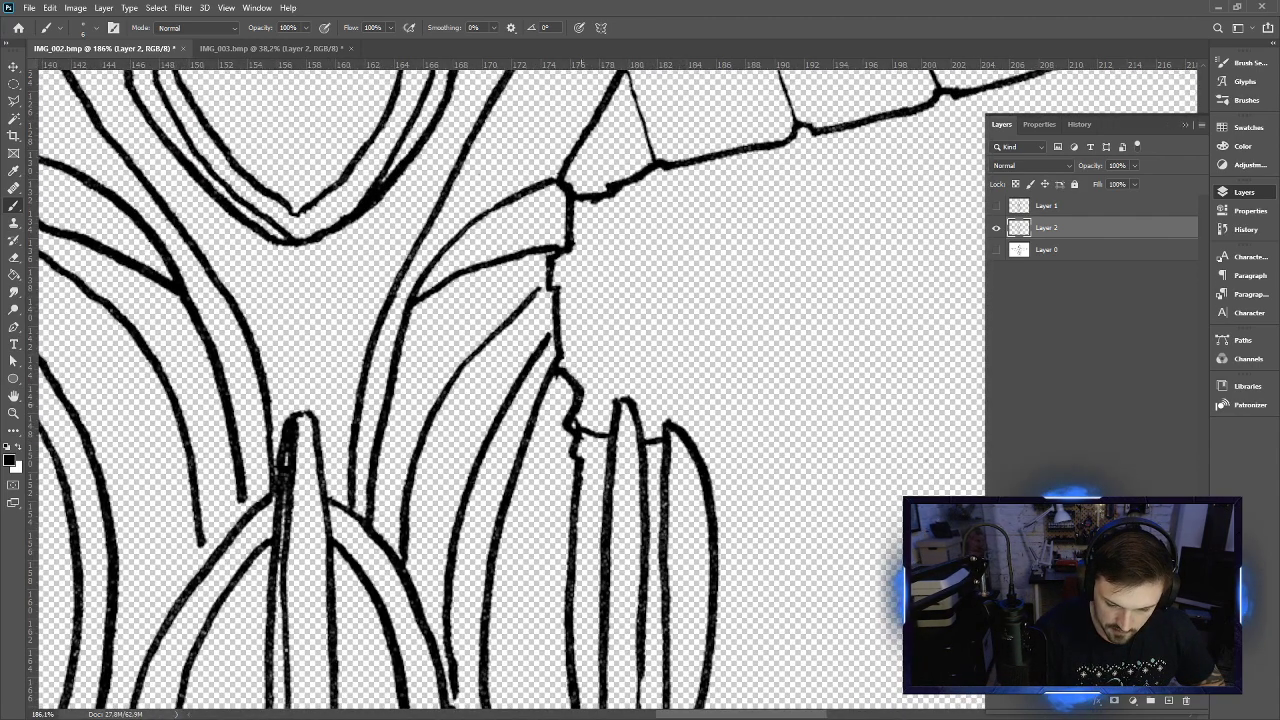
scroll(683, 346, up, 5)
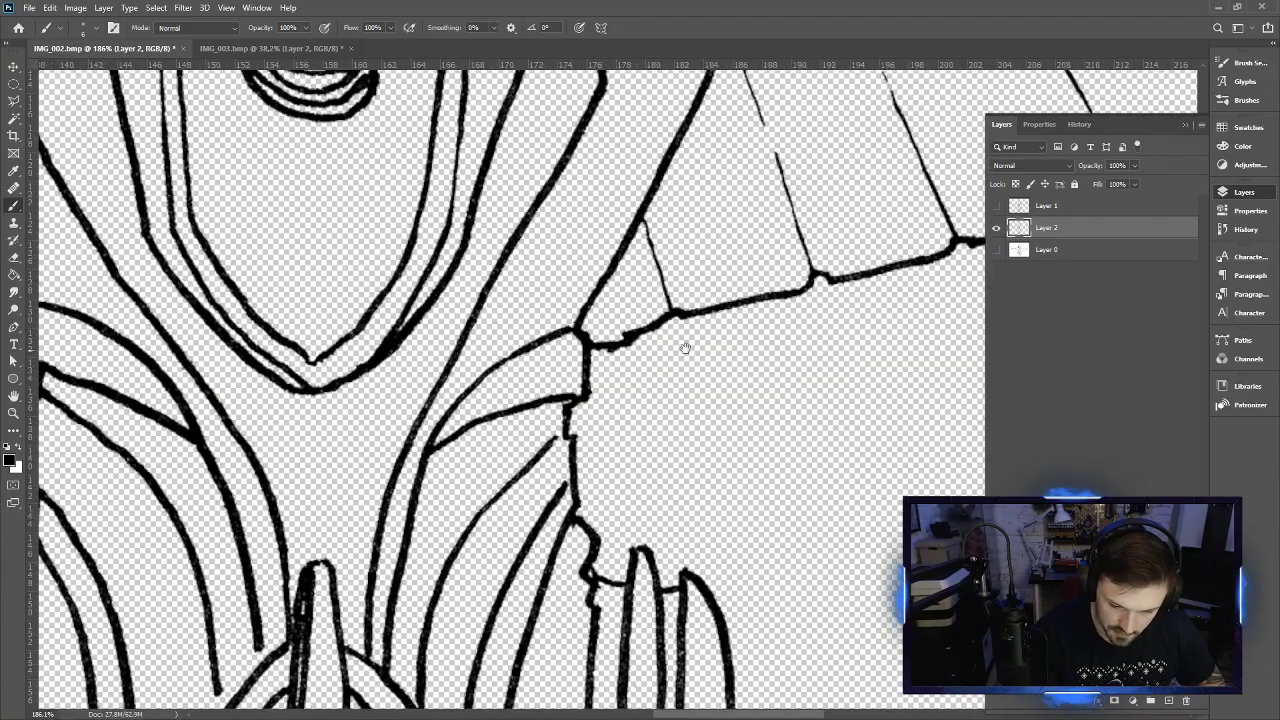
drag(683, 346, 547, 466)
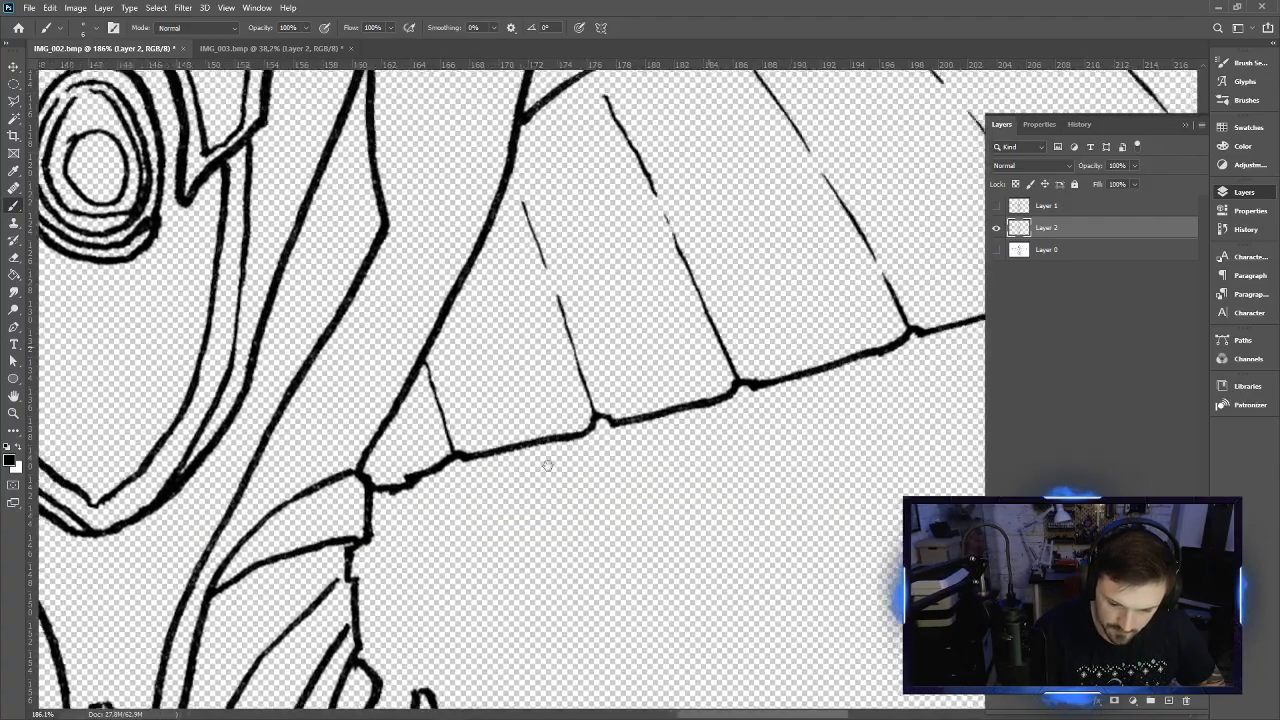
scroll(547, 466, right, 10)
scroll(547, 466, up, 3)
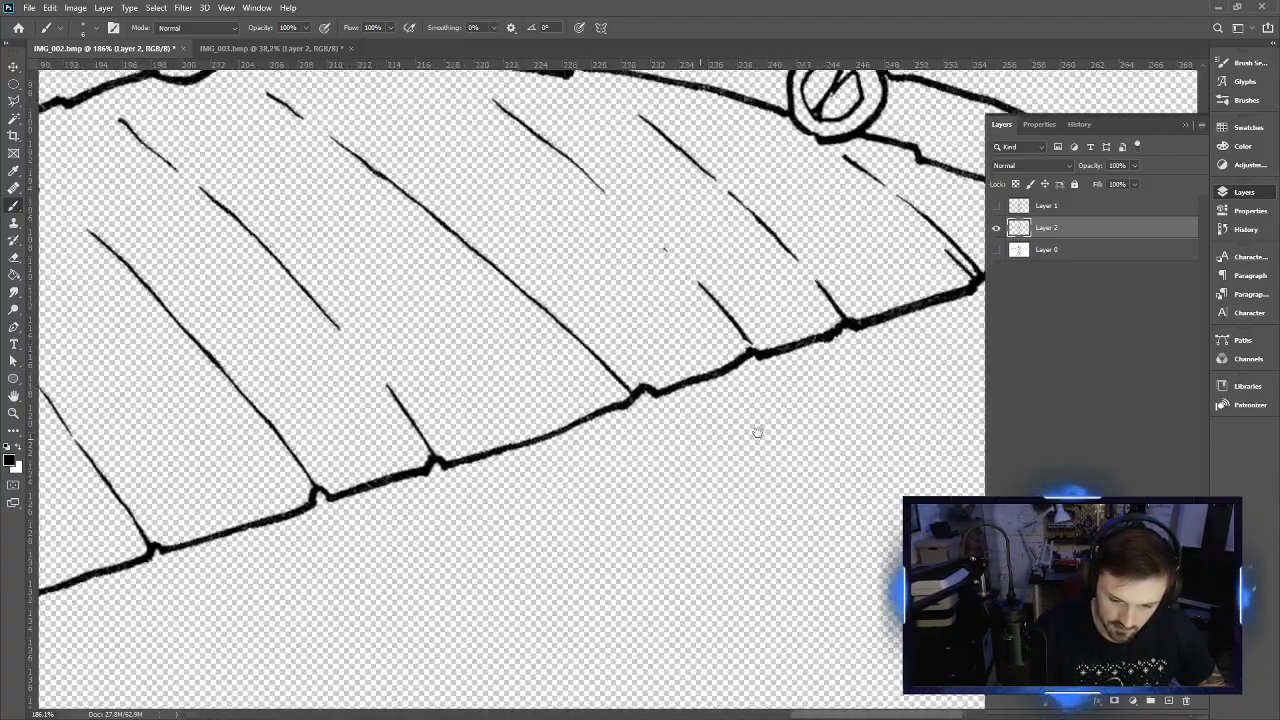
drag(757, 432, 553, 500)
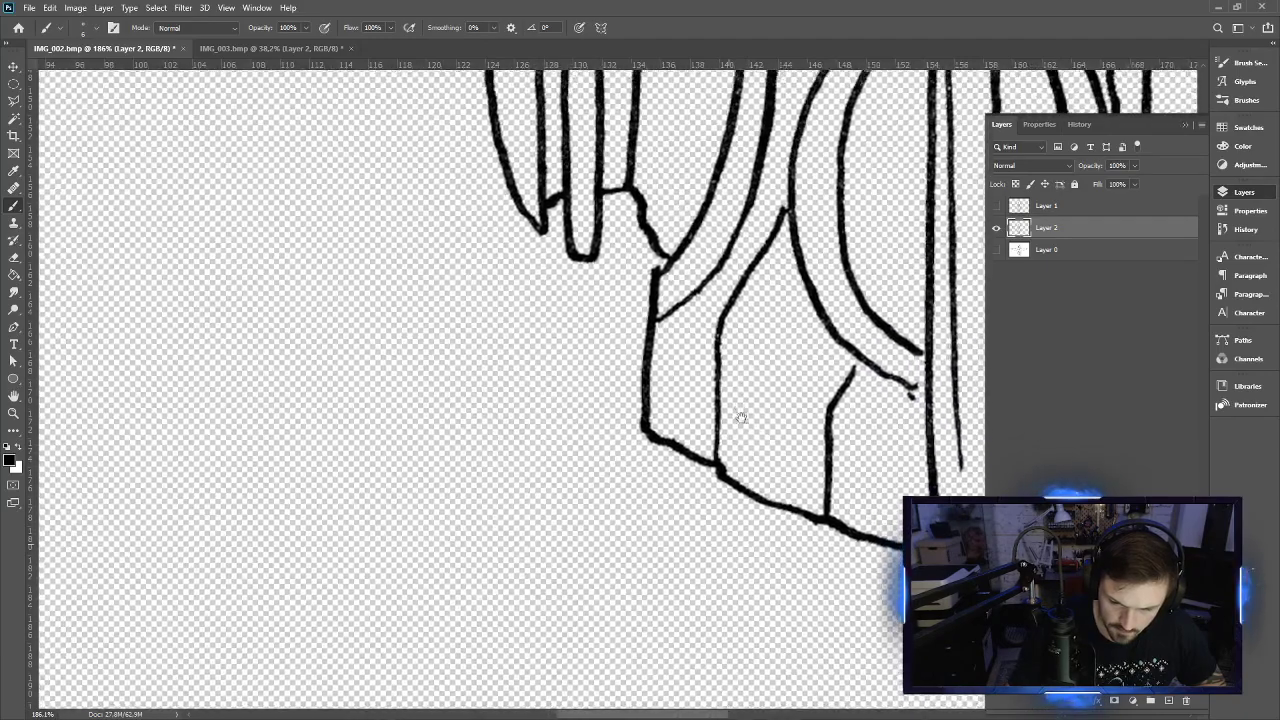
scroll(710, 454, up, 5)
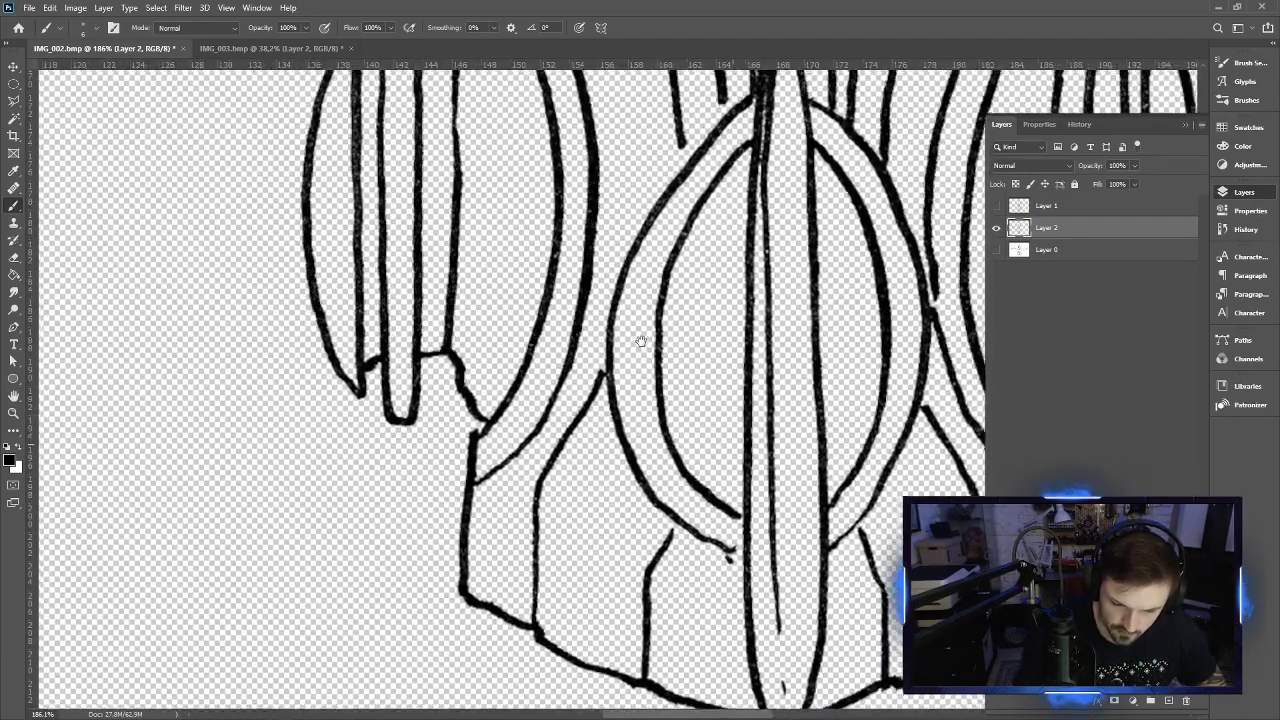
mouse_move(641, 342)
mouse_down()
mouse_move(749, 449)
mouse_move(723, 374)
mouse_move(731, 349)
mouse_move(705, 460)
mouse_move(690, 430)
mouse_move(687, 463)
mouse_up()
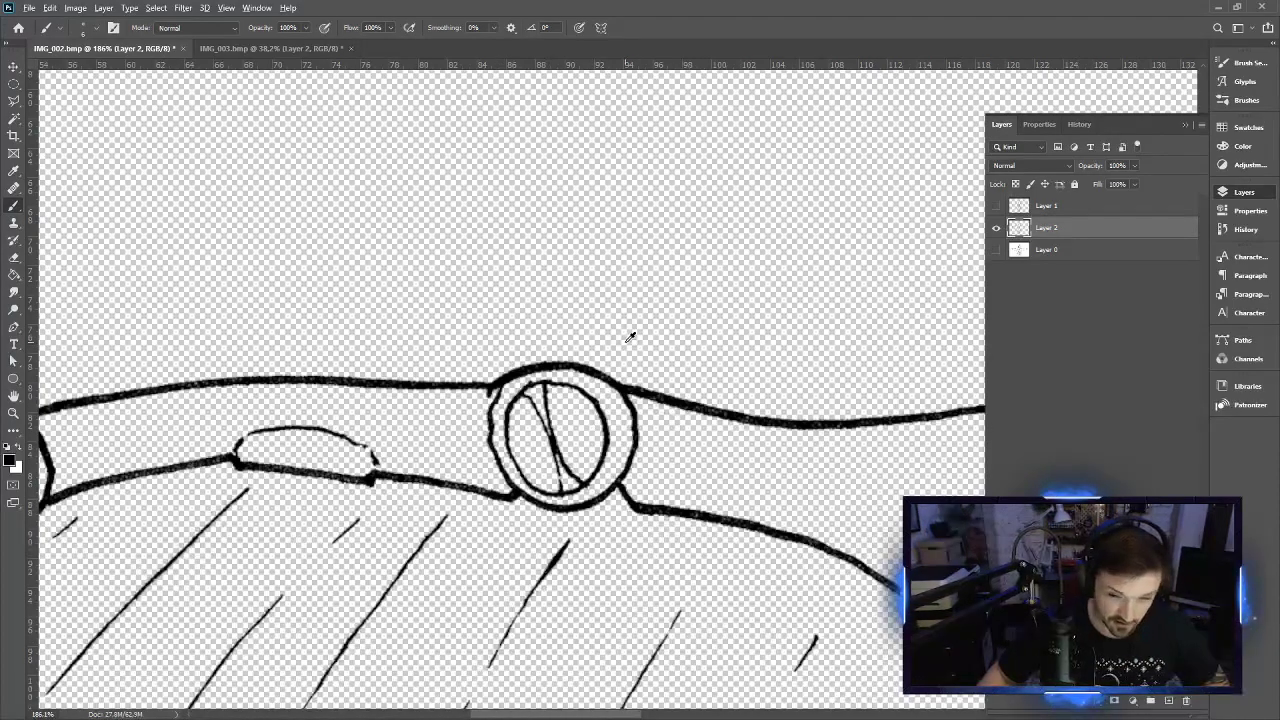
scroll(632, 337, down, 8)
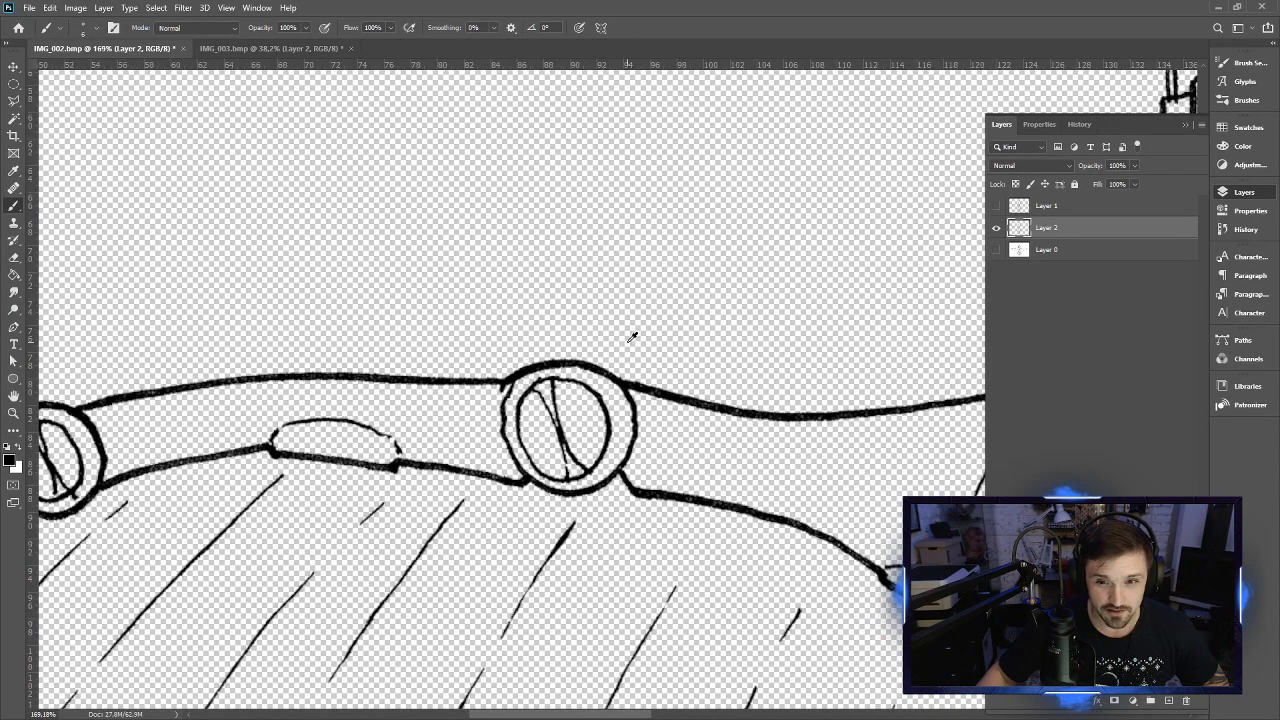
scroll(740, 367, down, 2)
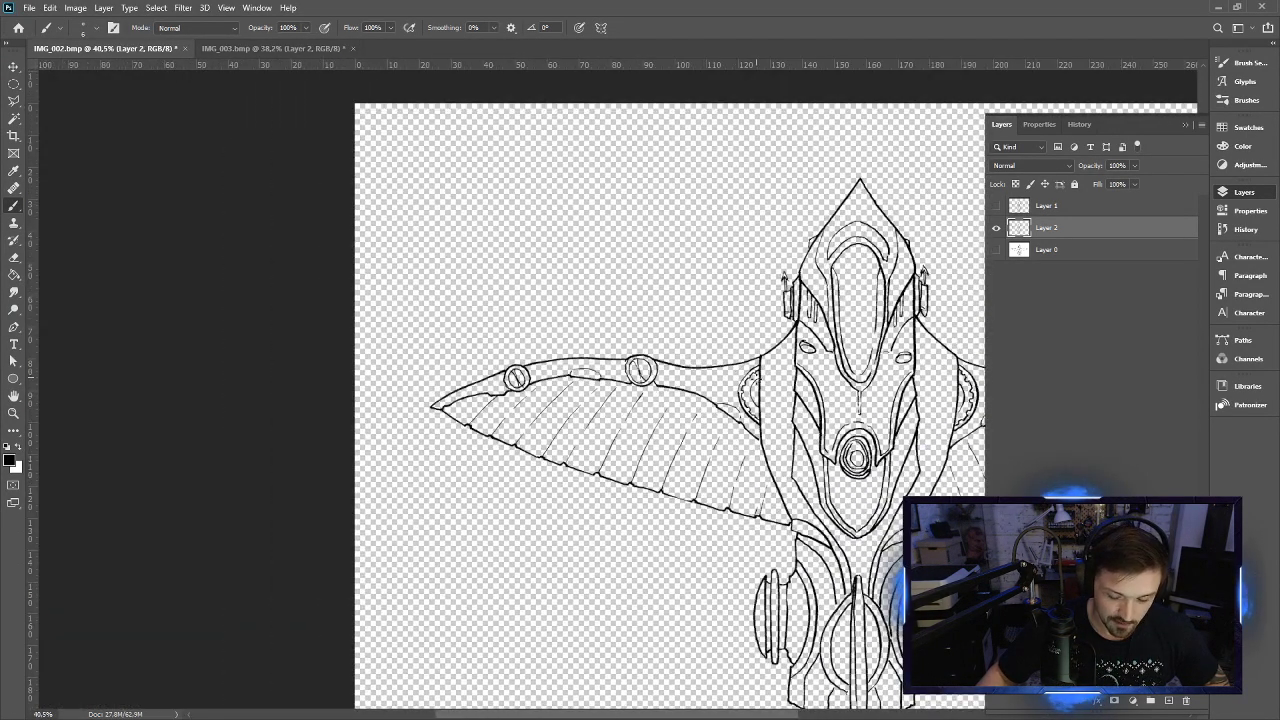
mouse_move(760, 425)
mouse_down()
mouse_move(444, 353)
mouse_move(468, 351)
mouse_up()
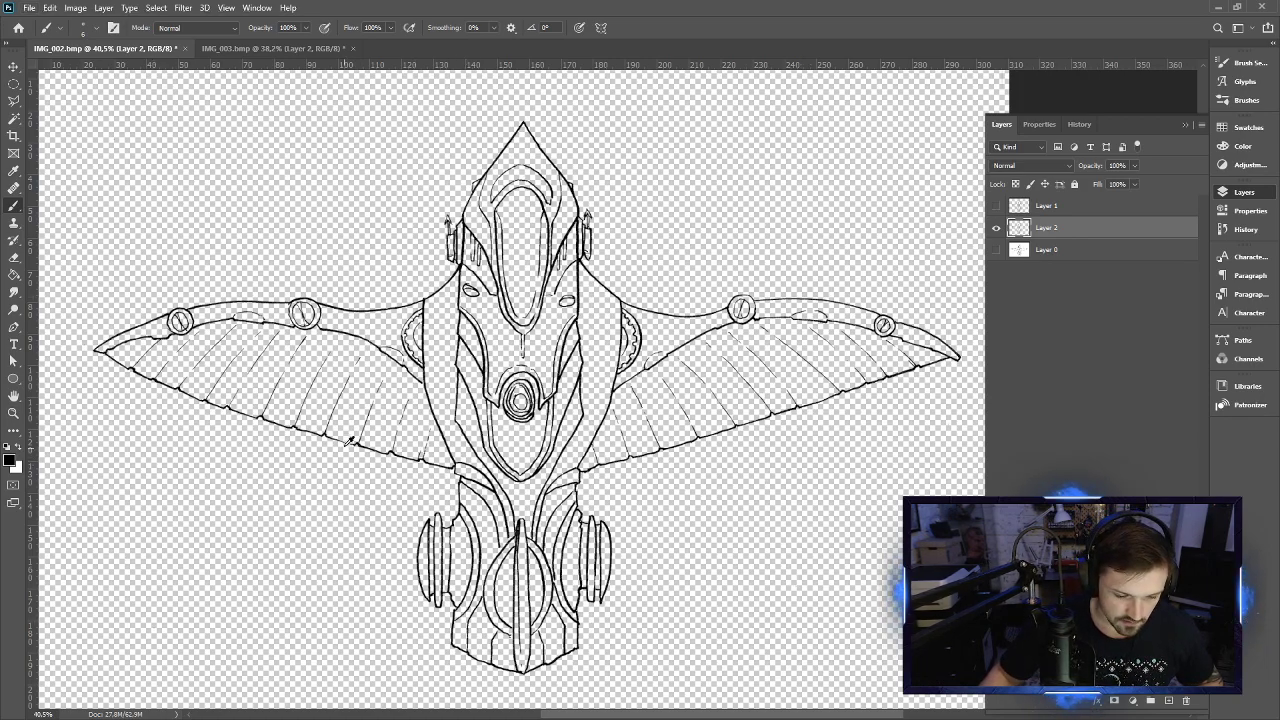
scroll(354, 438, up, 3)
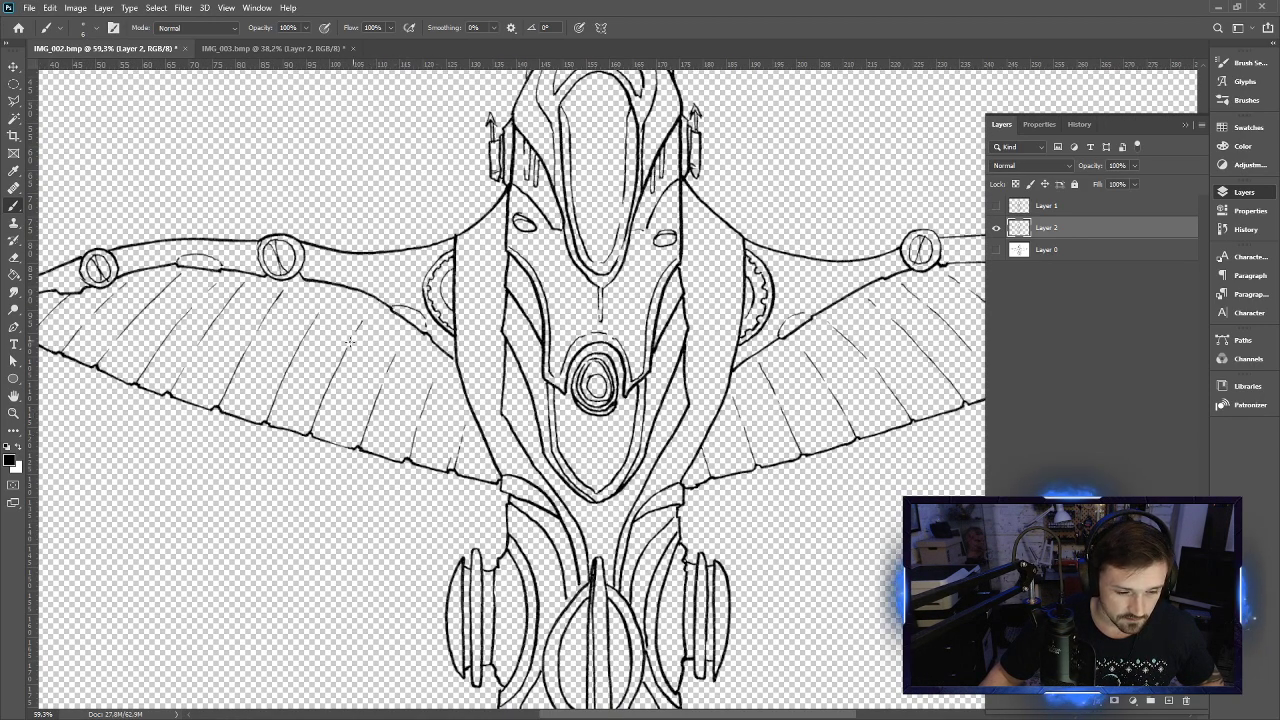
mouse_move(349, 342)
mouse_down()
mouse_move(466, 473)
mouse_move(523, 473)
mouse_move(297, 428)
mouse_up()
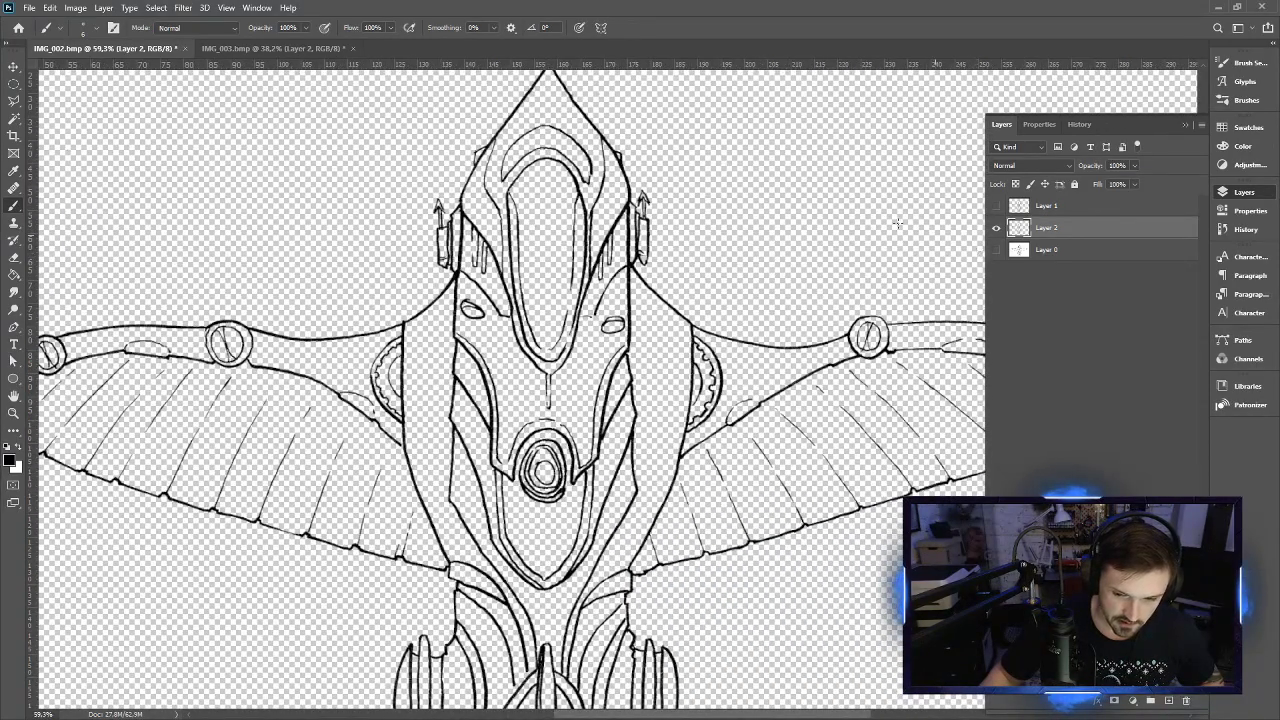
click(13, 121)
click(306, 186)
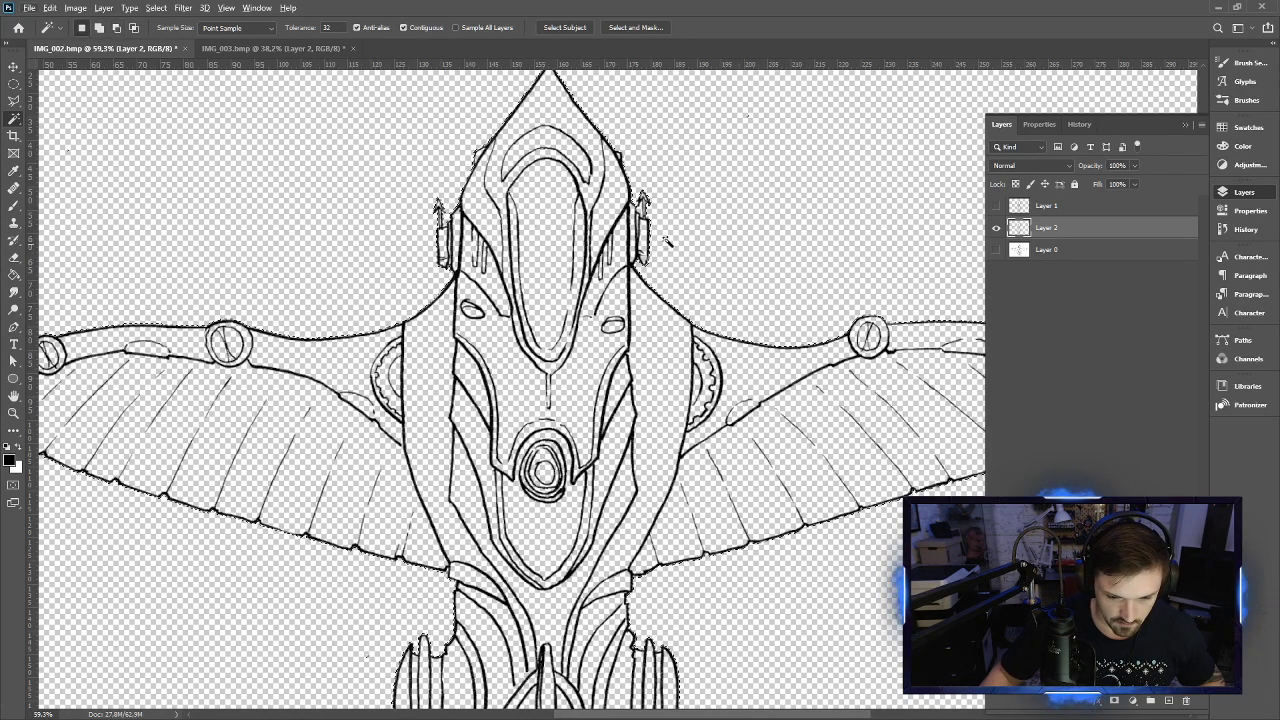
scroll(668, 240, up, 10)
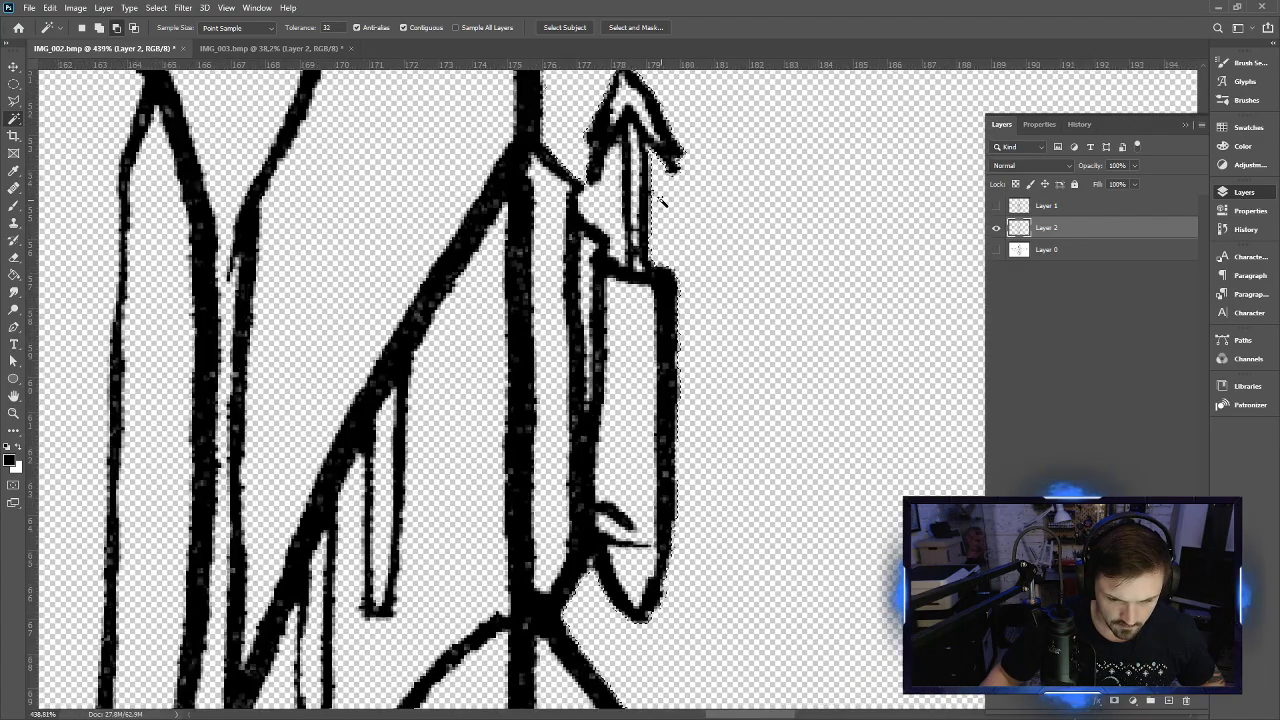
scroll(661, 202, up, 2)
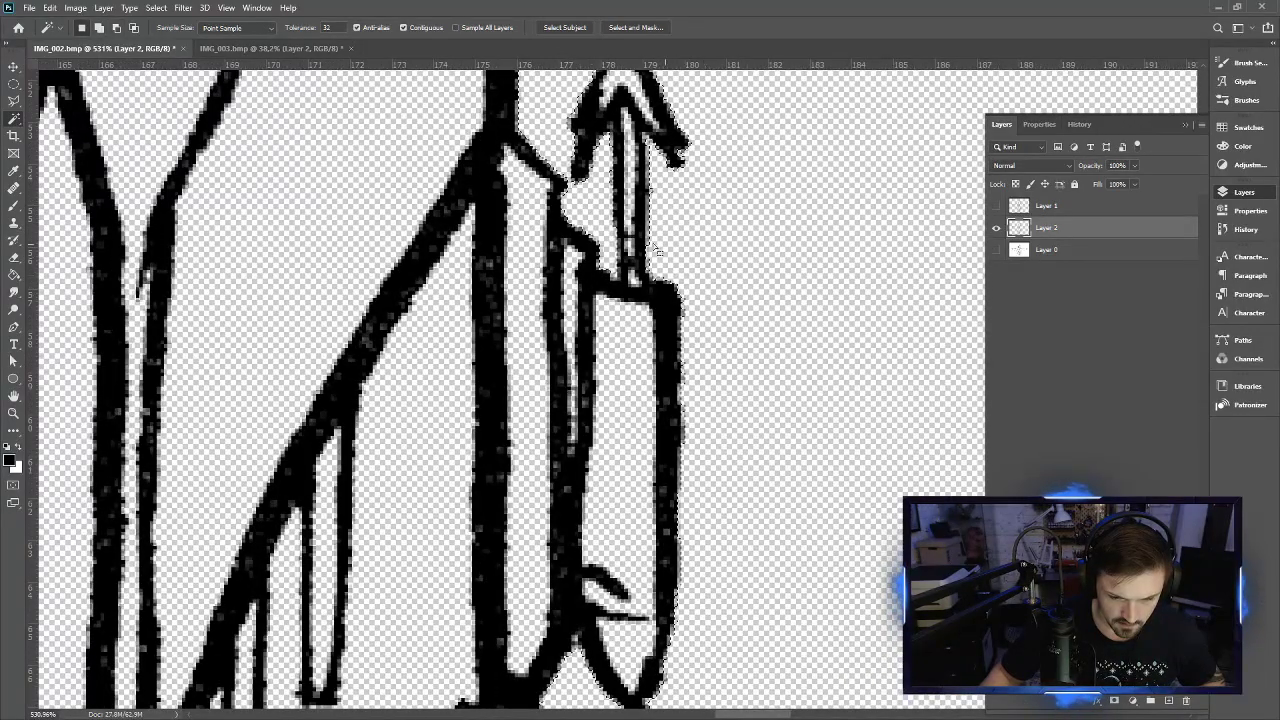
scroll(658, 252, down, 10)
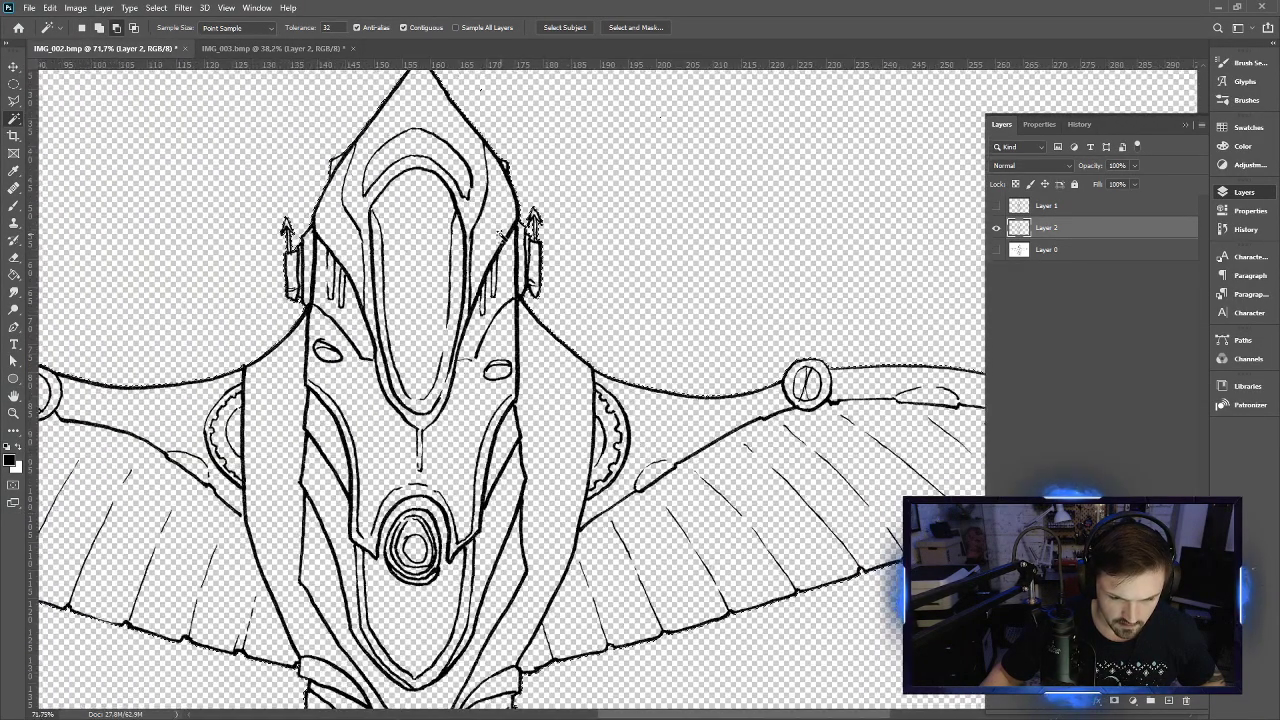
mouse_move(559, 700)
mouse_down()
mouse_move(650, 626)
mouse_move(681, 362)
mouse_move(730, 244)
mouse_up()
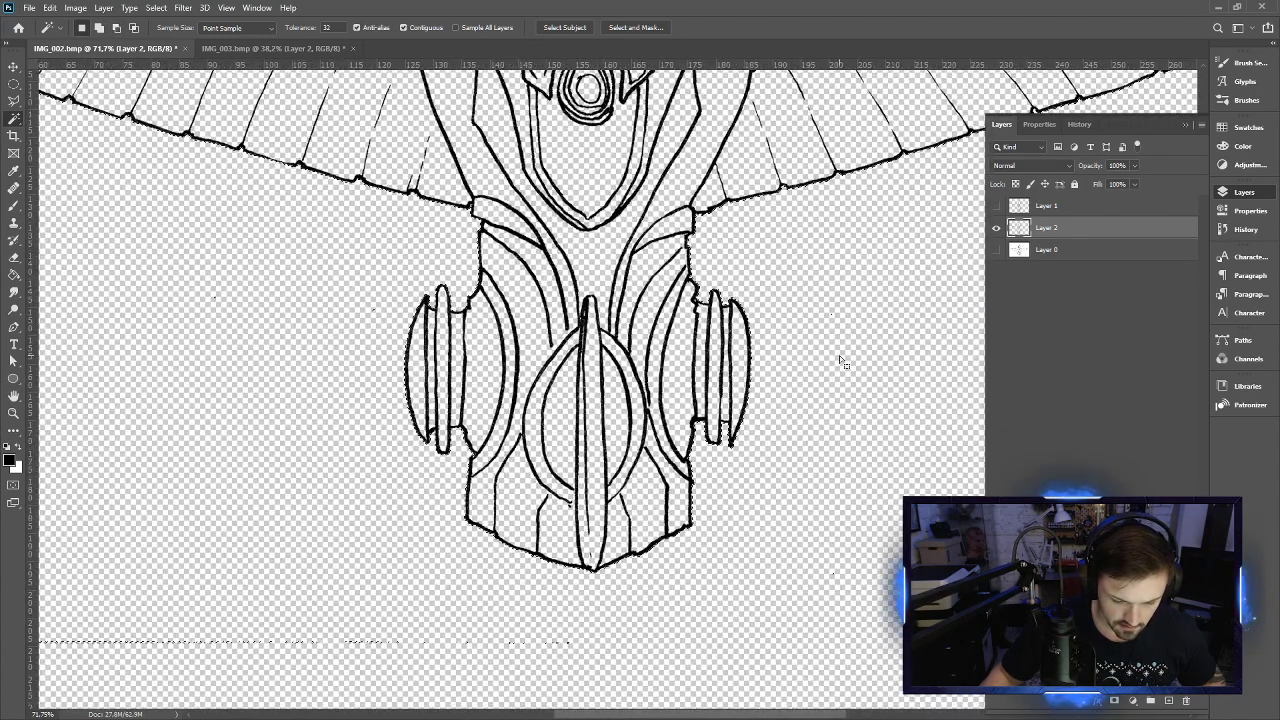
scroll(757, 380, down, 4)
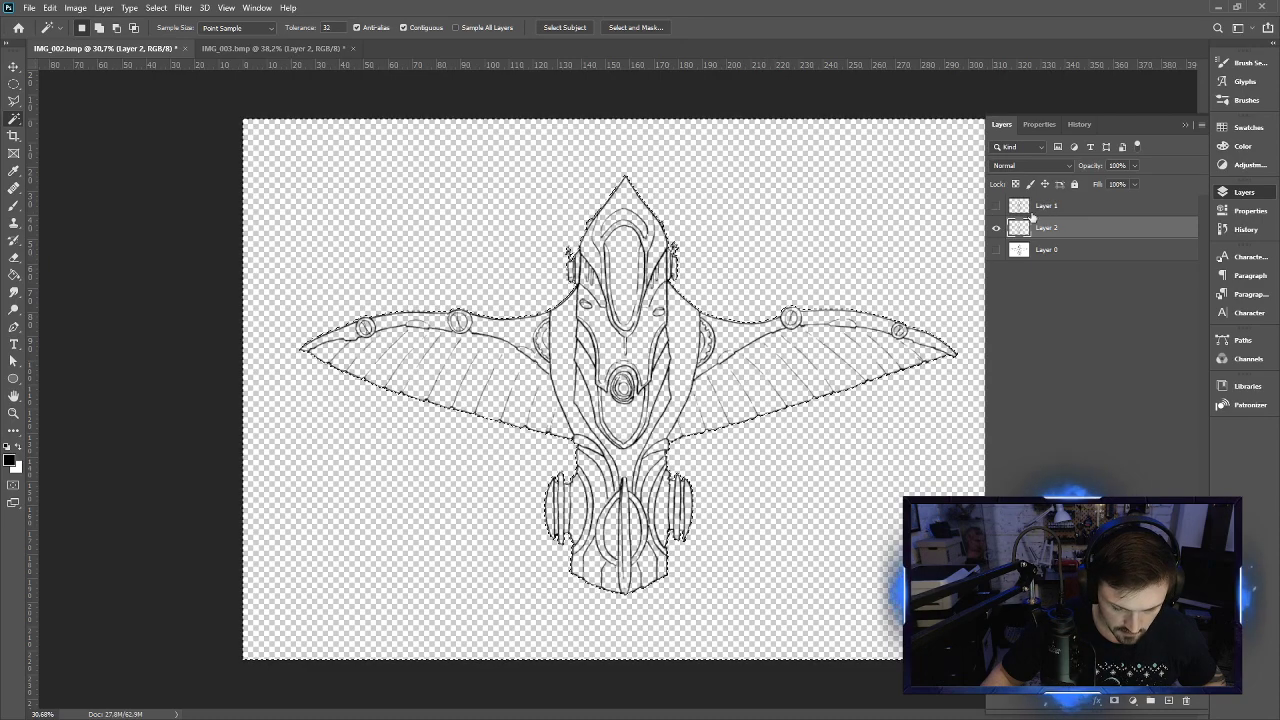
key(ctrl+d)
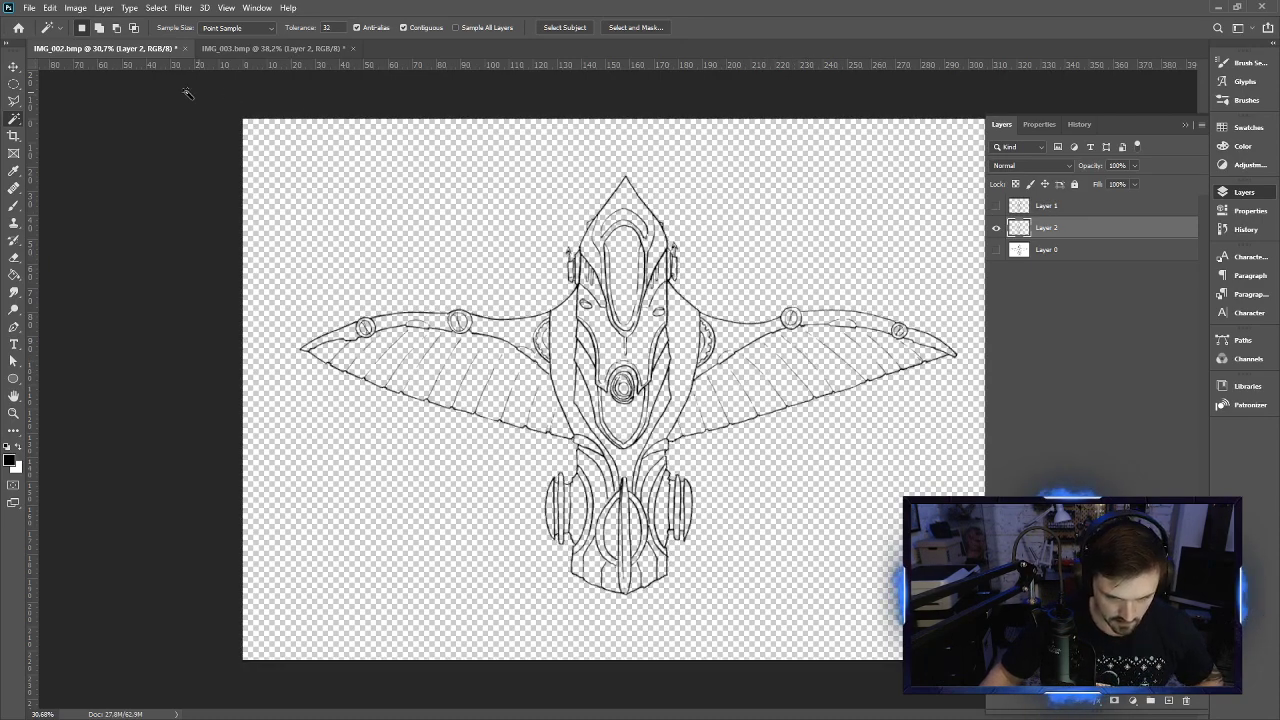
Trace a Polygonal Lasso outline from the left wing tip over the nose to the right wing root
key(l)
click(281, 347)
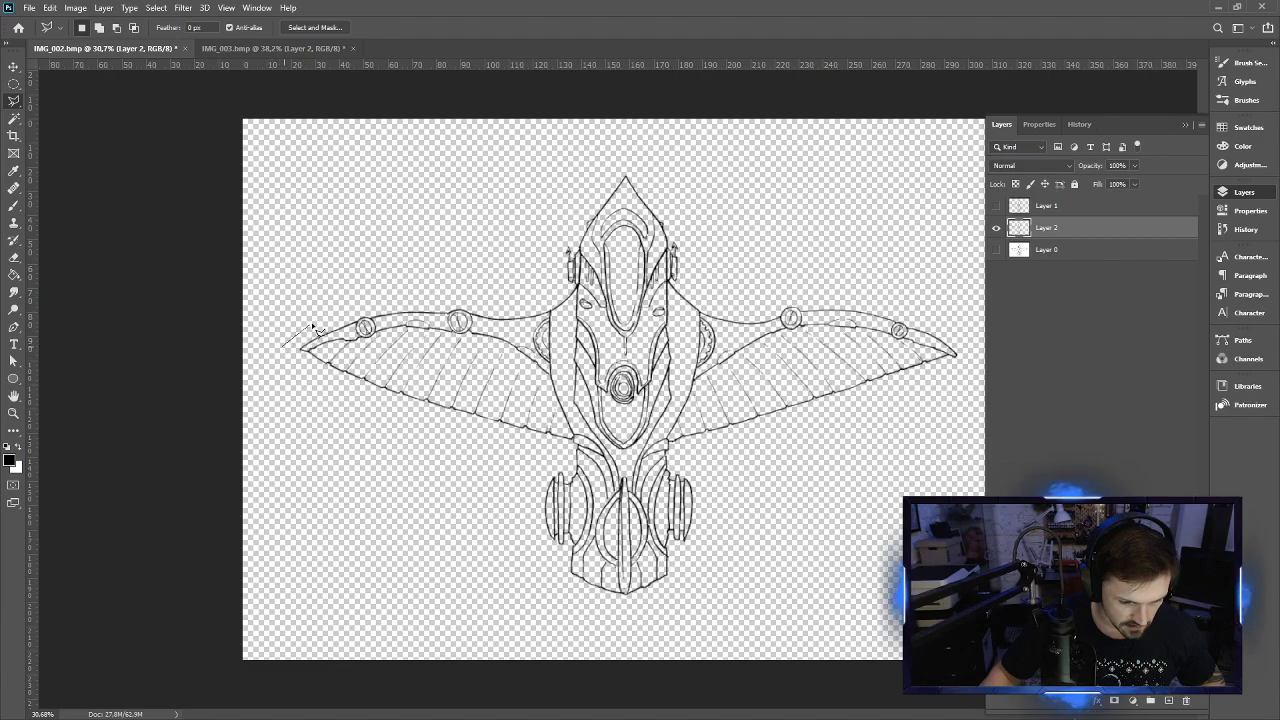
click(358, 318)
click(420, 305)
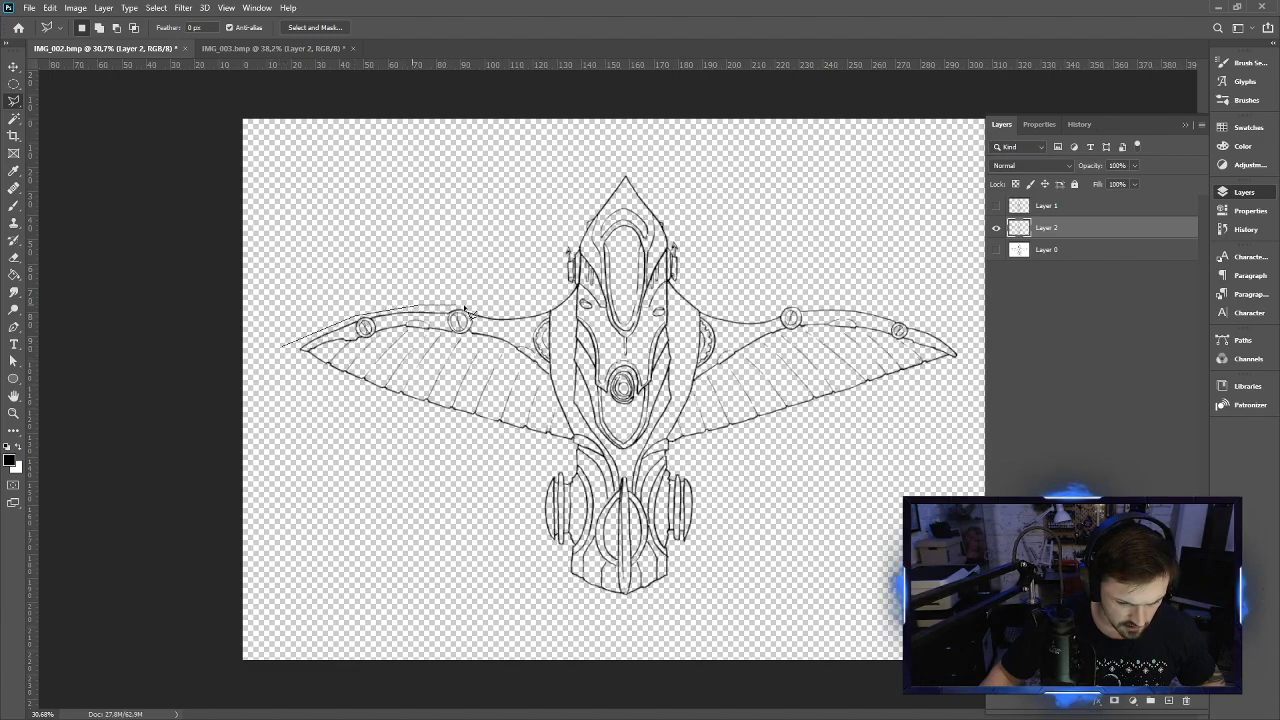
click(465, 311)
click(534, 314)
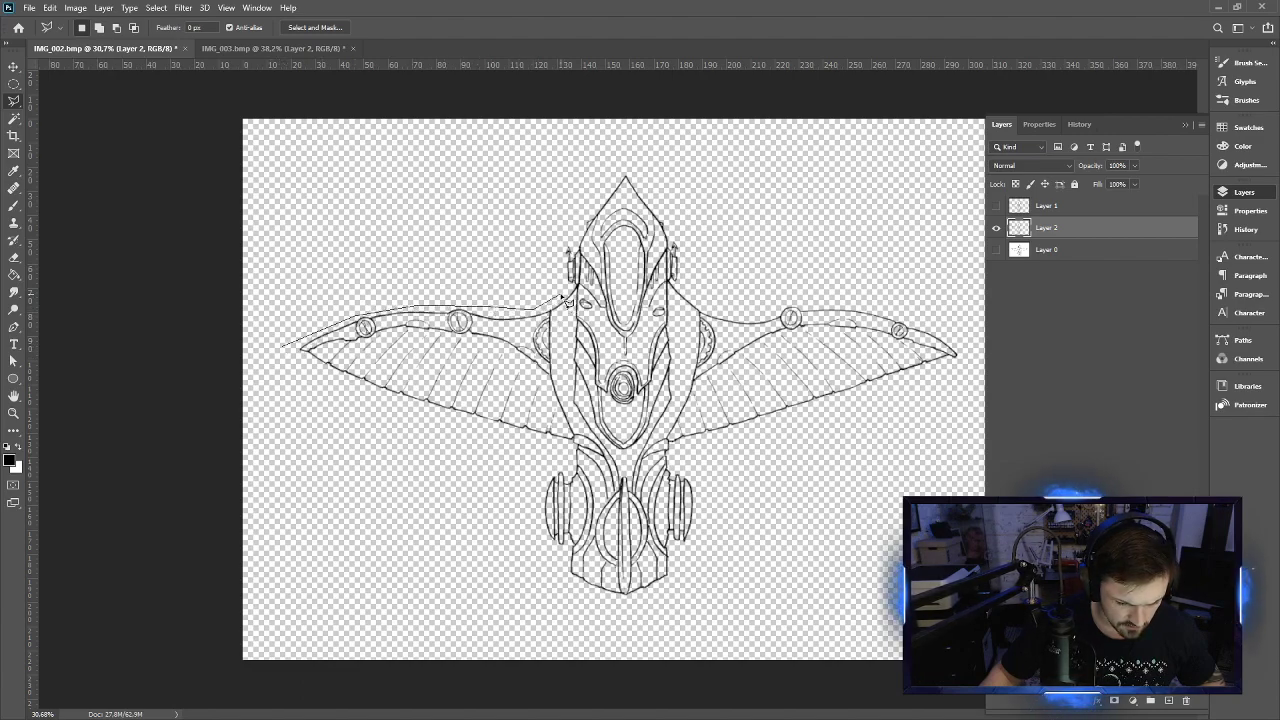
click(574, 291)
click(562, 242)
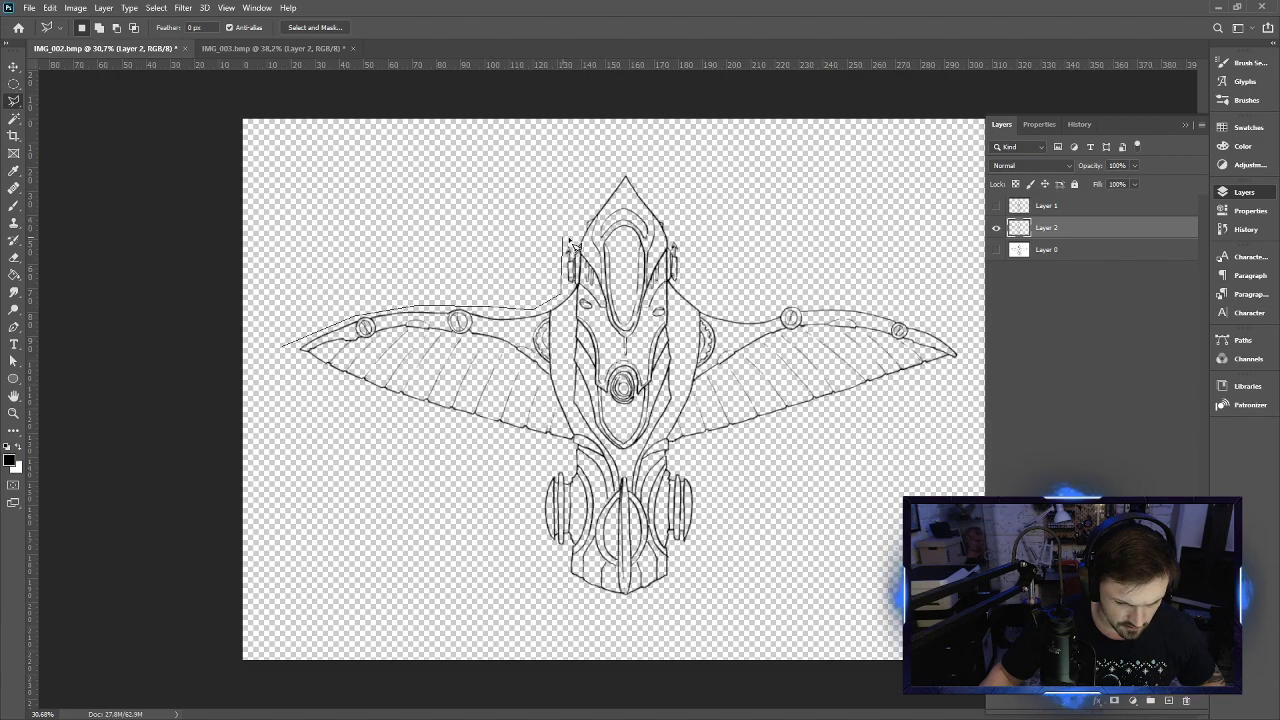
click(627, 170)
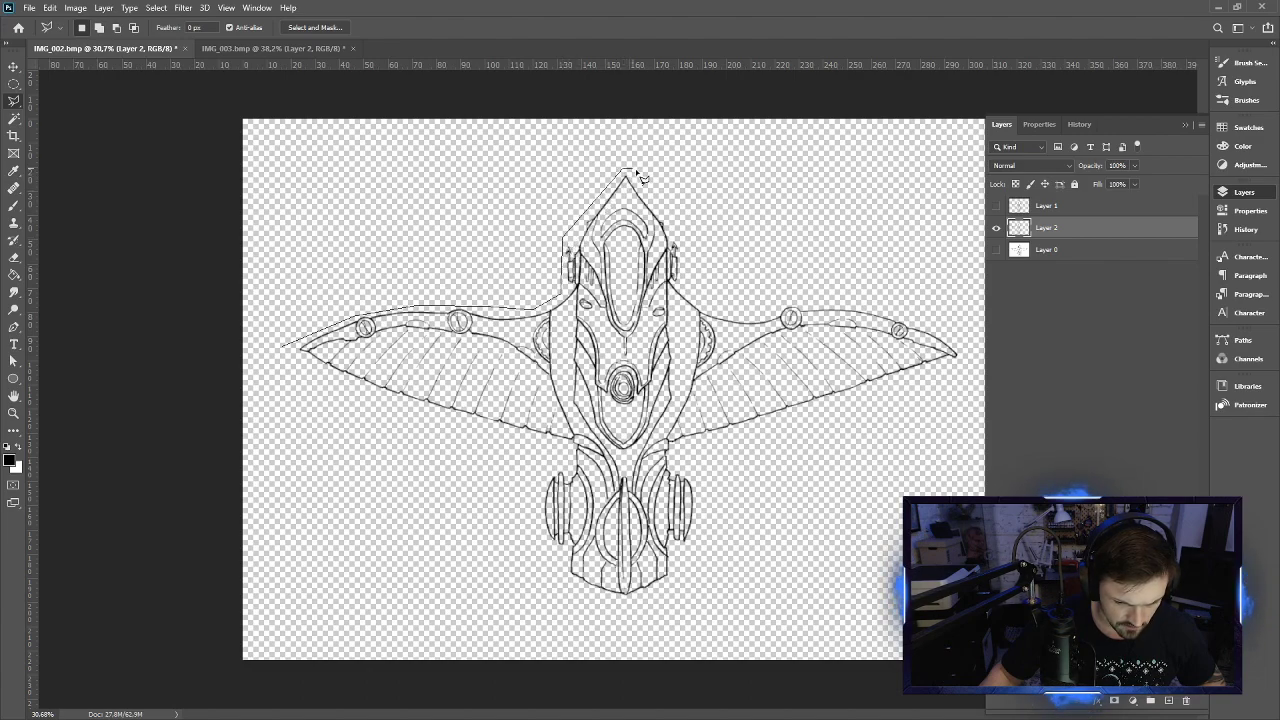
click(681, 244)
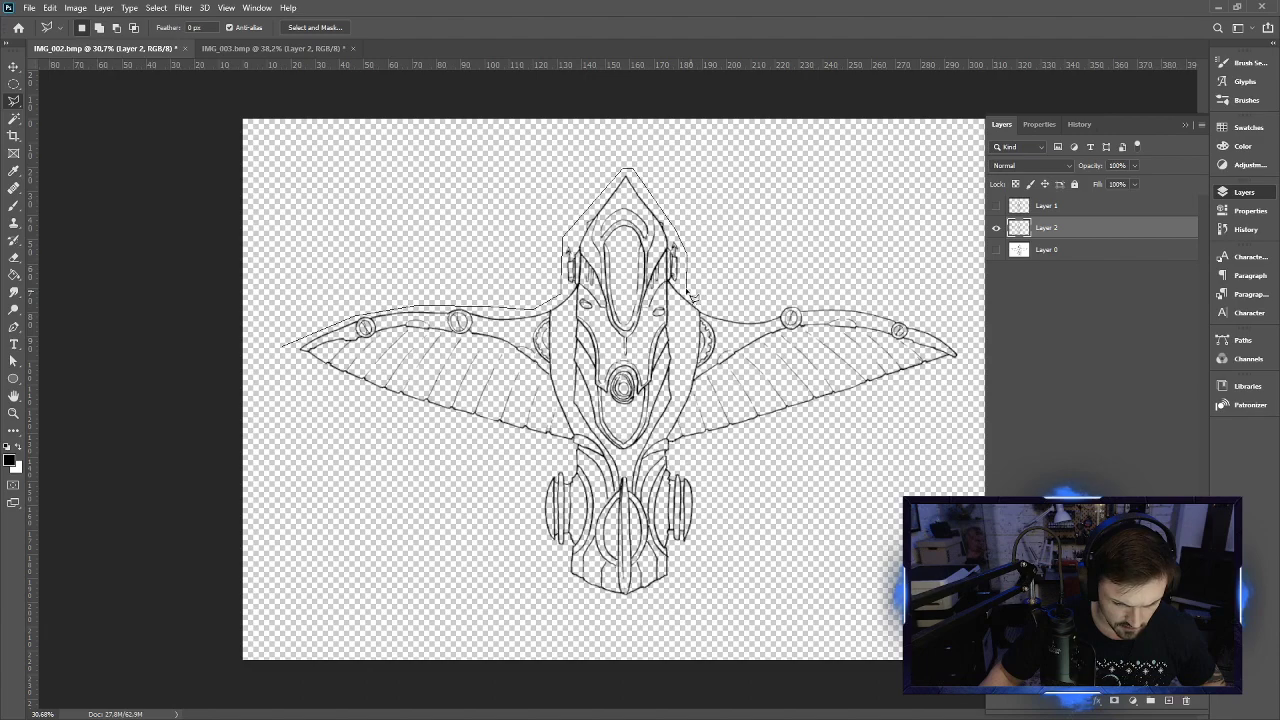
click(688, 293)
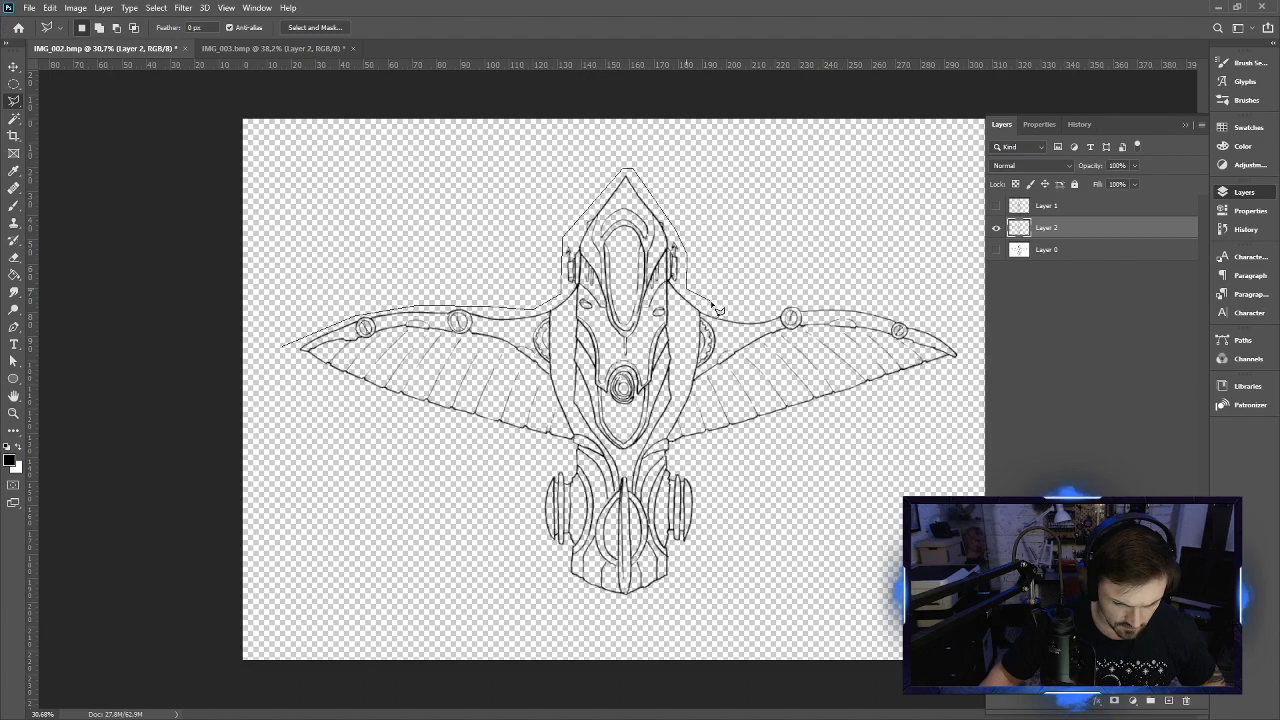
Continue the outline around the right wing, engine pod and tail, closing it at the left wing tip
click(794, 303)
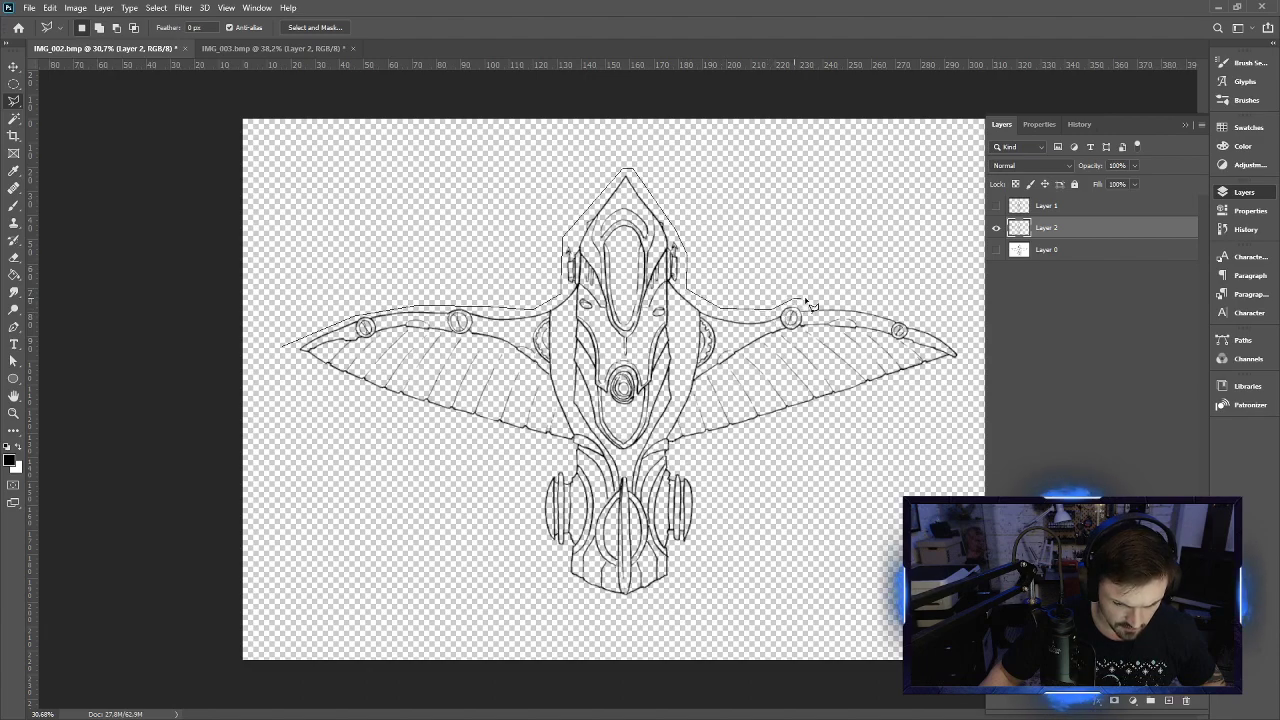
click(908, 316)
click(959, 348)
click(962, 360)
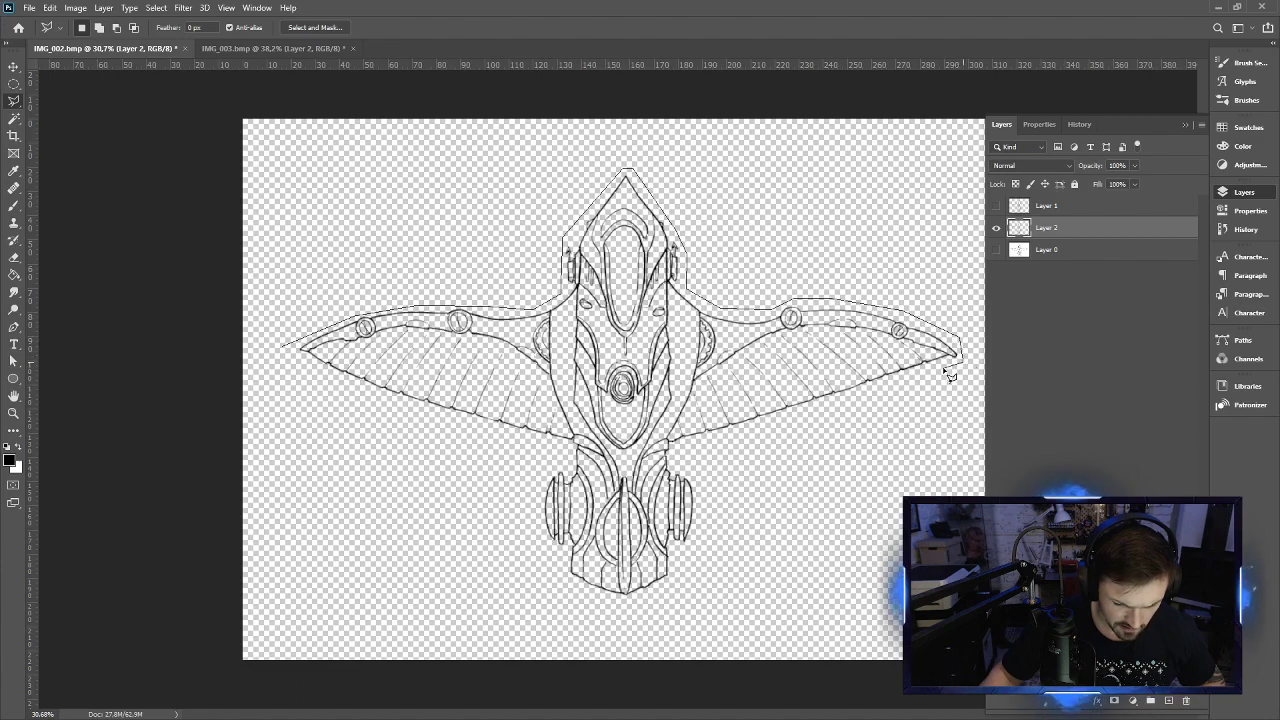
click(679, 444)
click(682, 464)
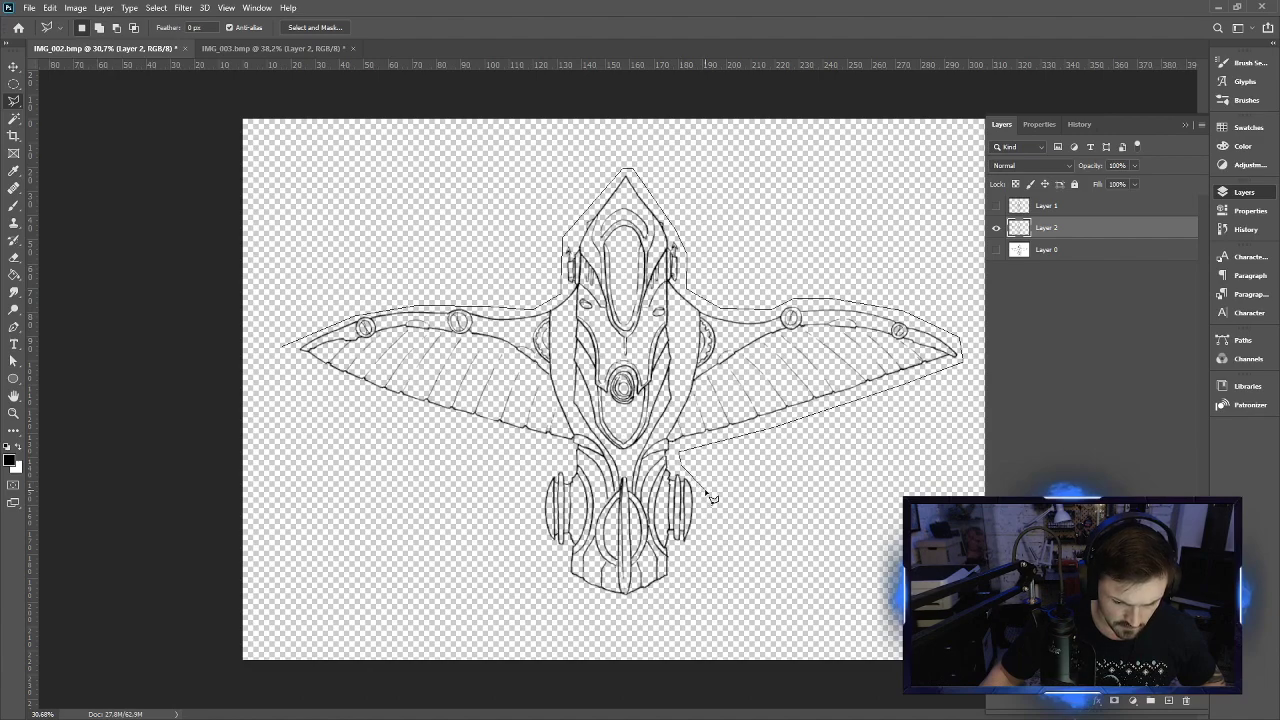
click(705, 494)
click(703, 525)
click(678, 573)
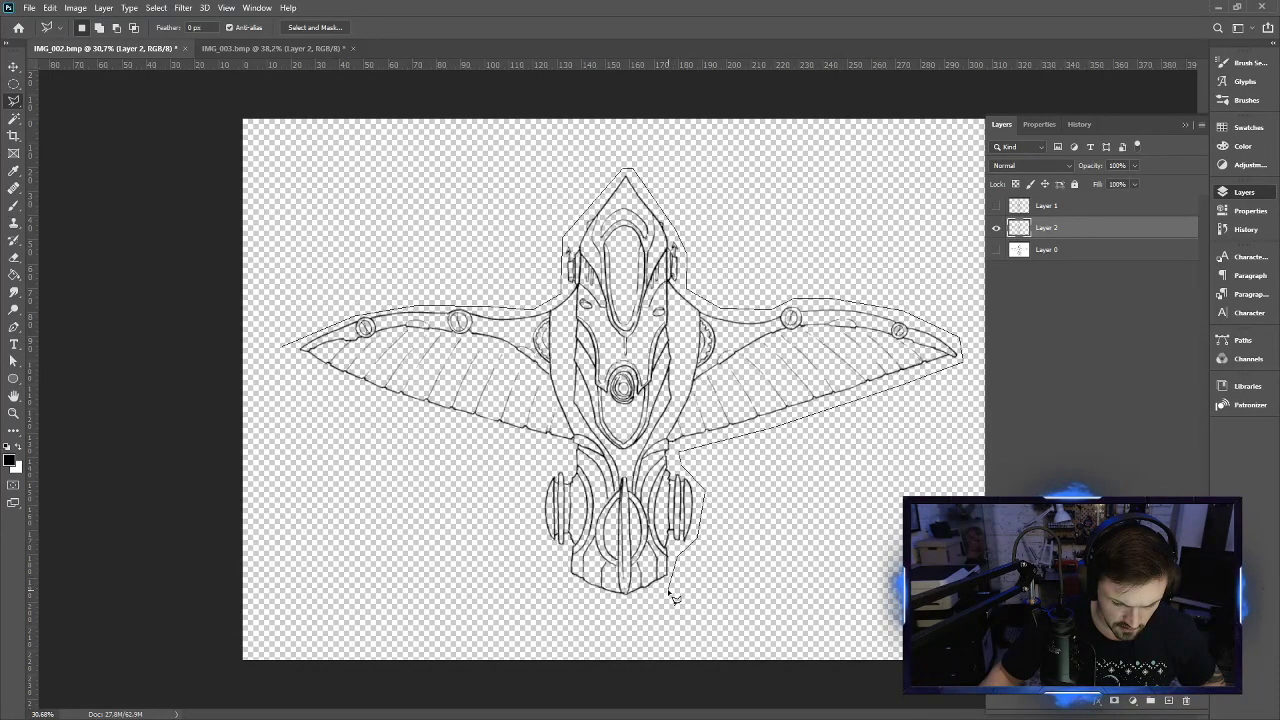
click(668, 590)
click(621, 607)
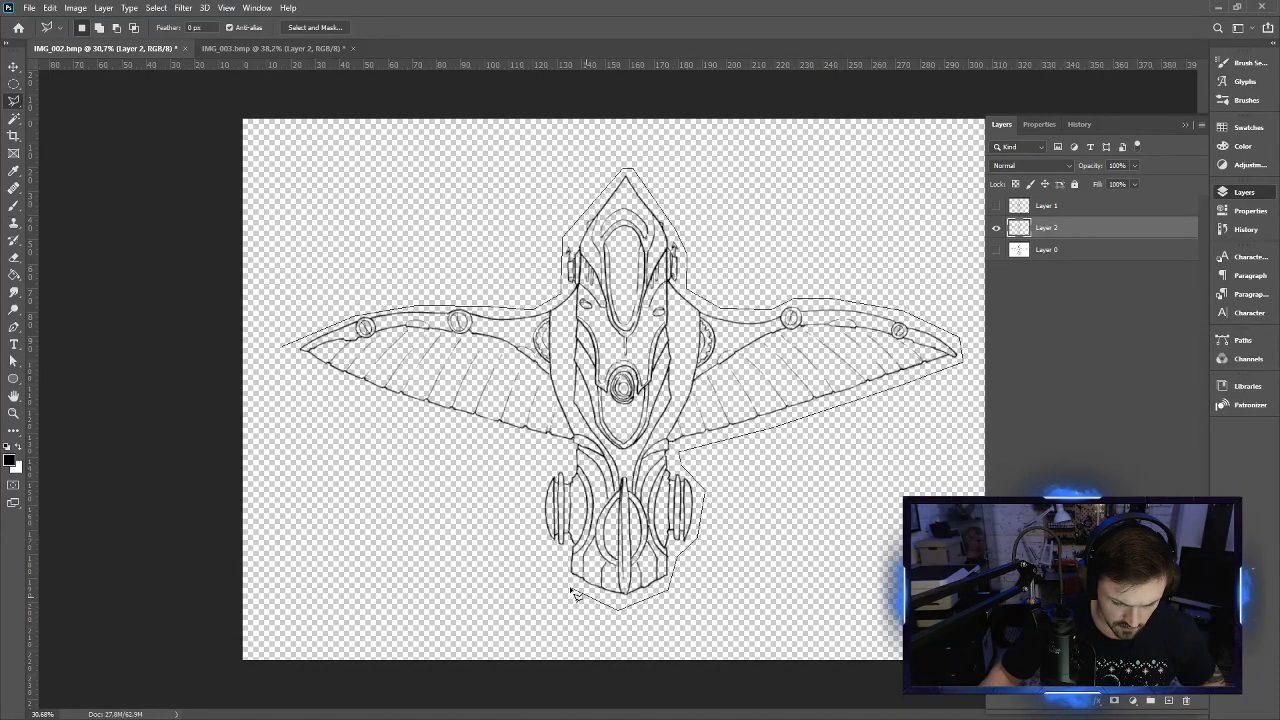
click(557, 575)
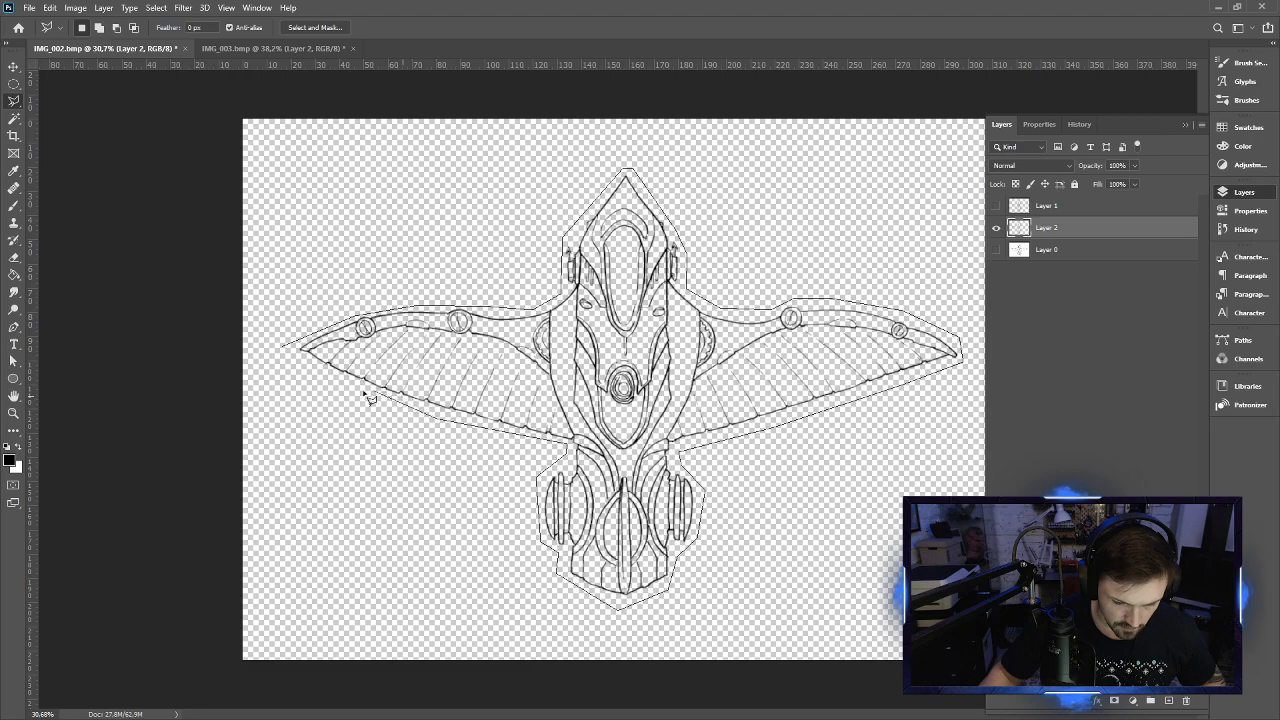
click(288, 352)
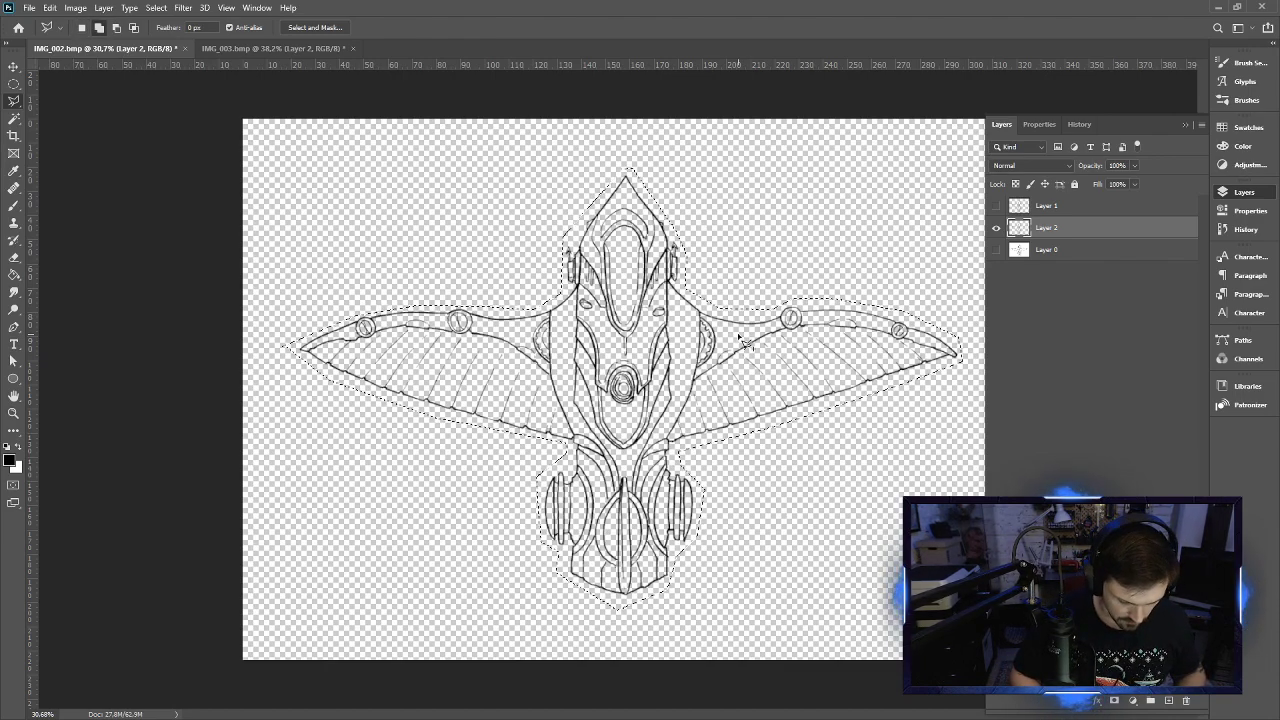
key(ctrl+shift+i)
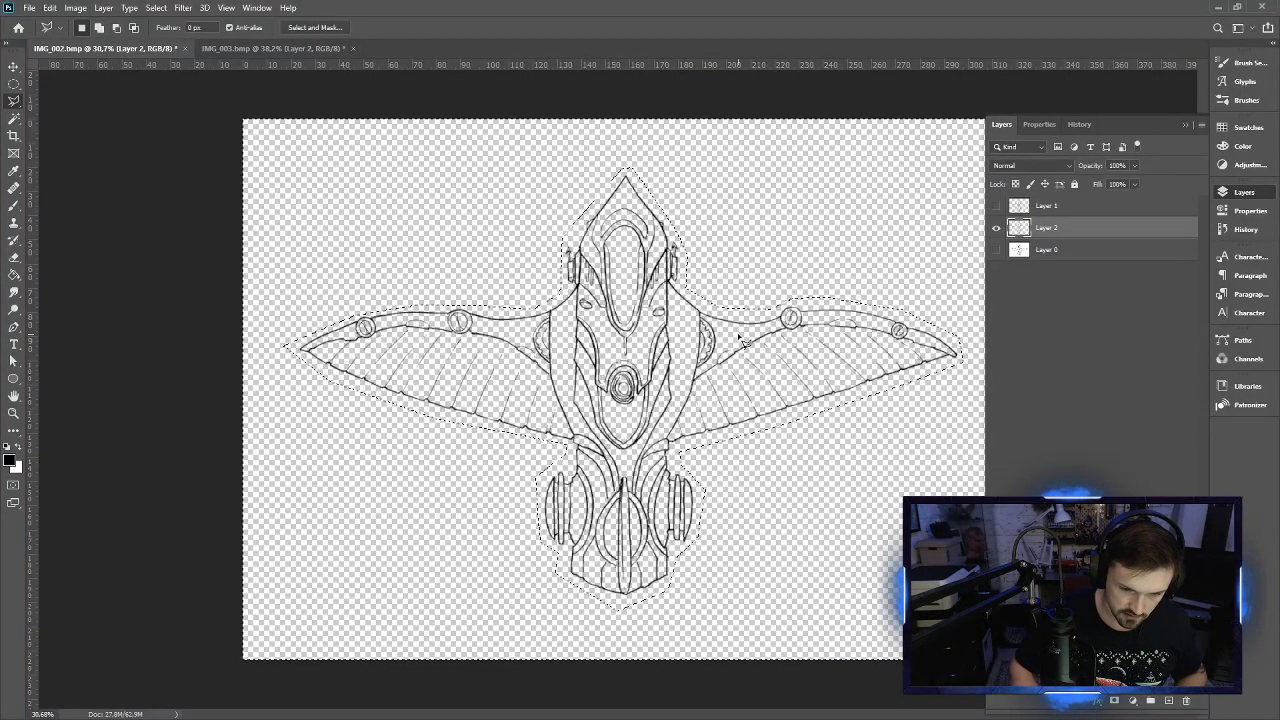
click(1063, 208)
click(996, 206)
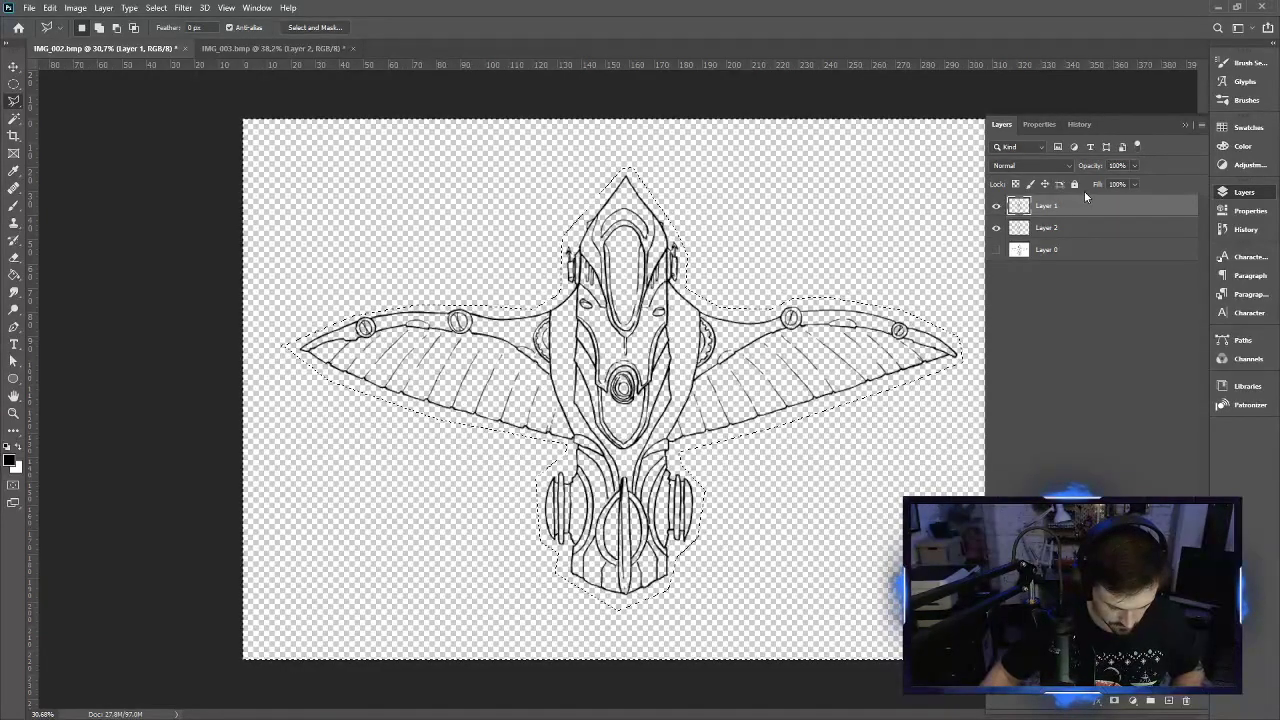
click(1062, 230)
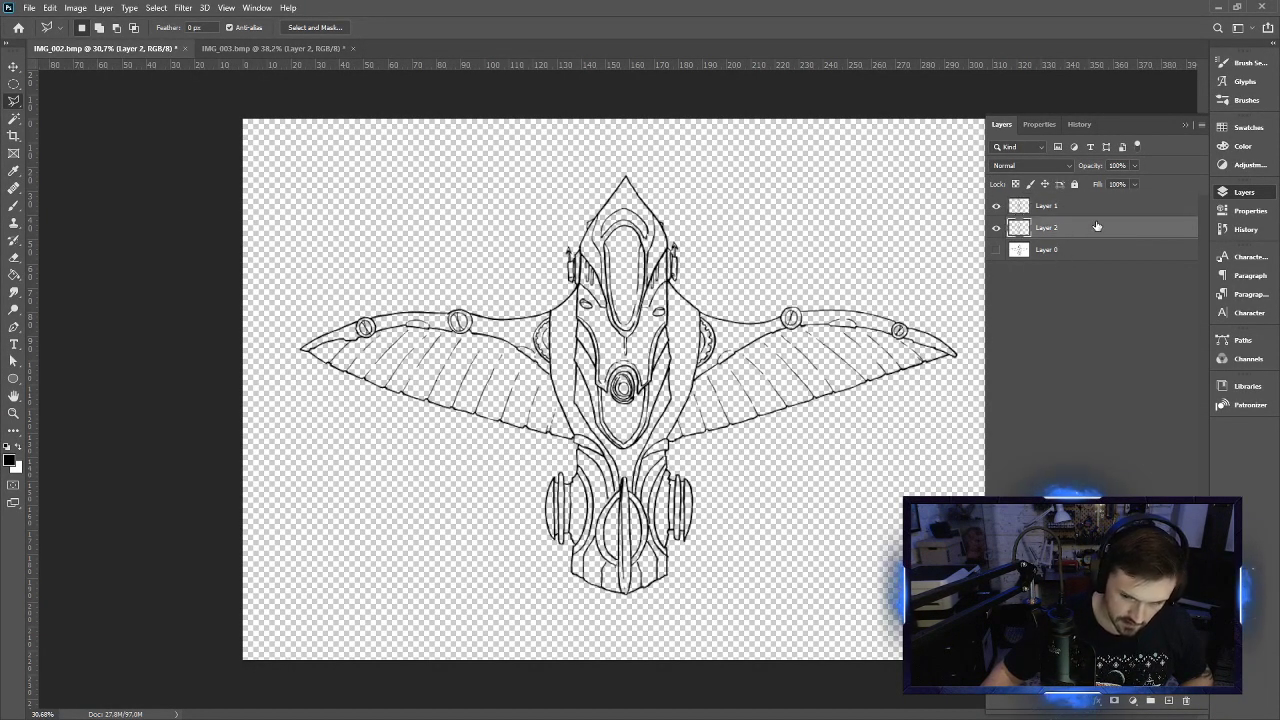
click(1041, 207)
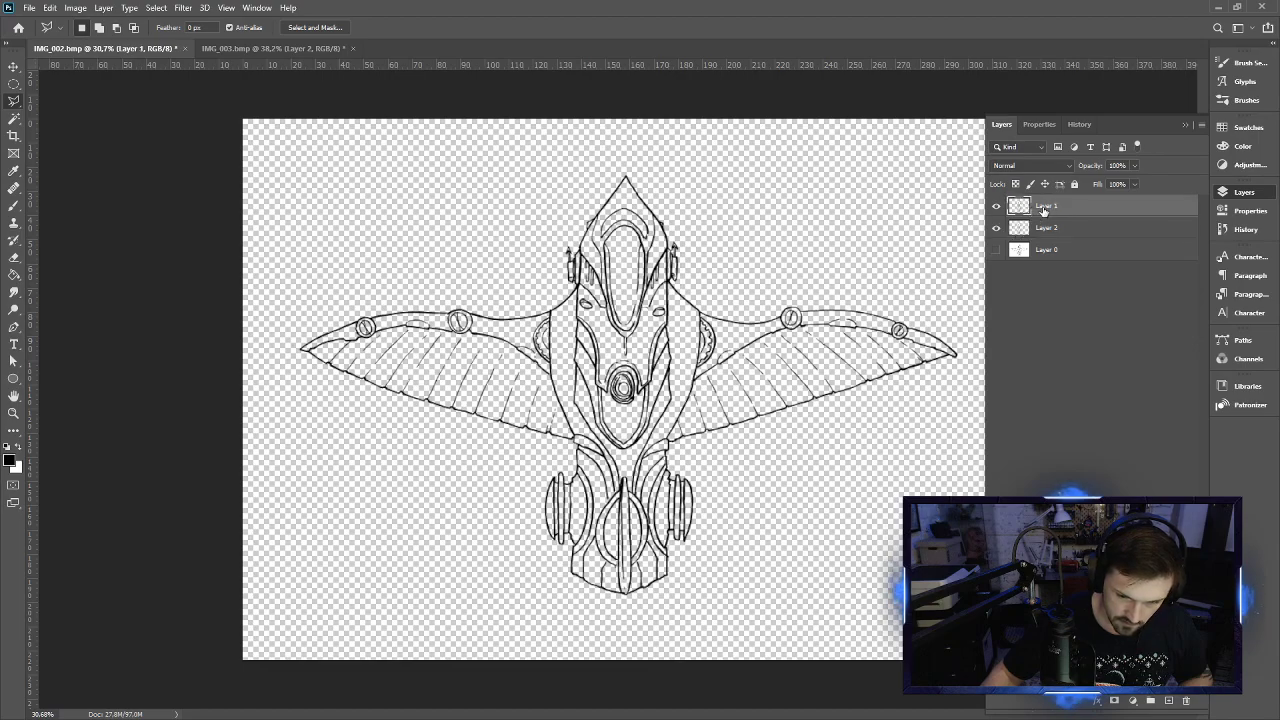
scroll(600, 390, up, 8)
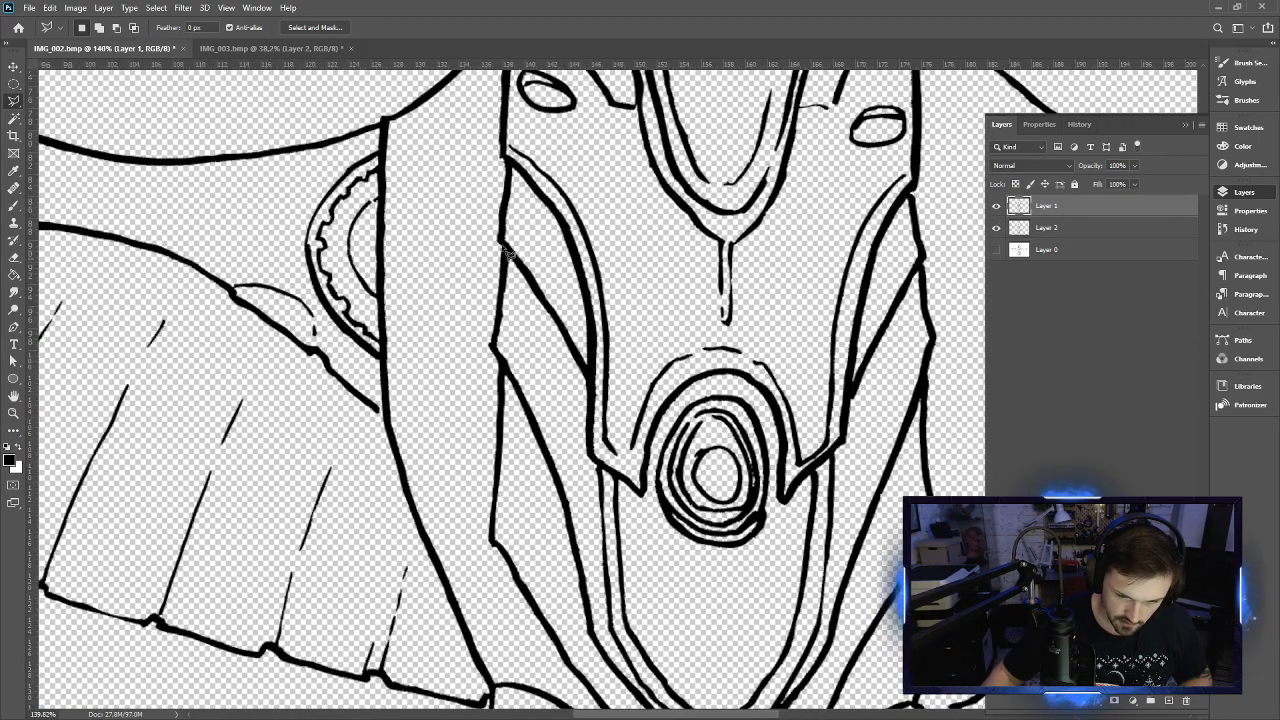
drag(508, 256, 575, 577)
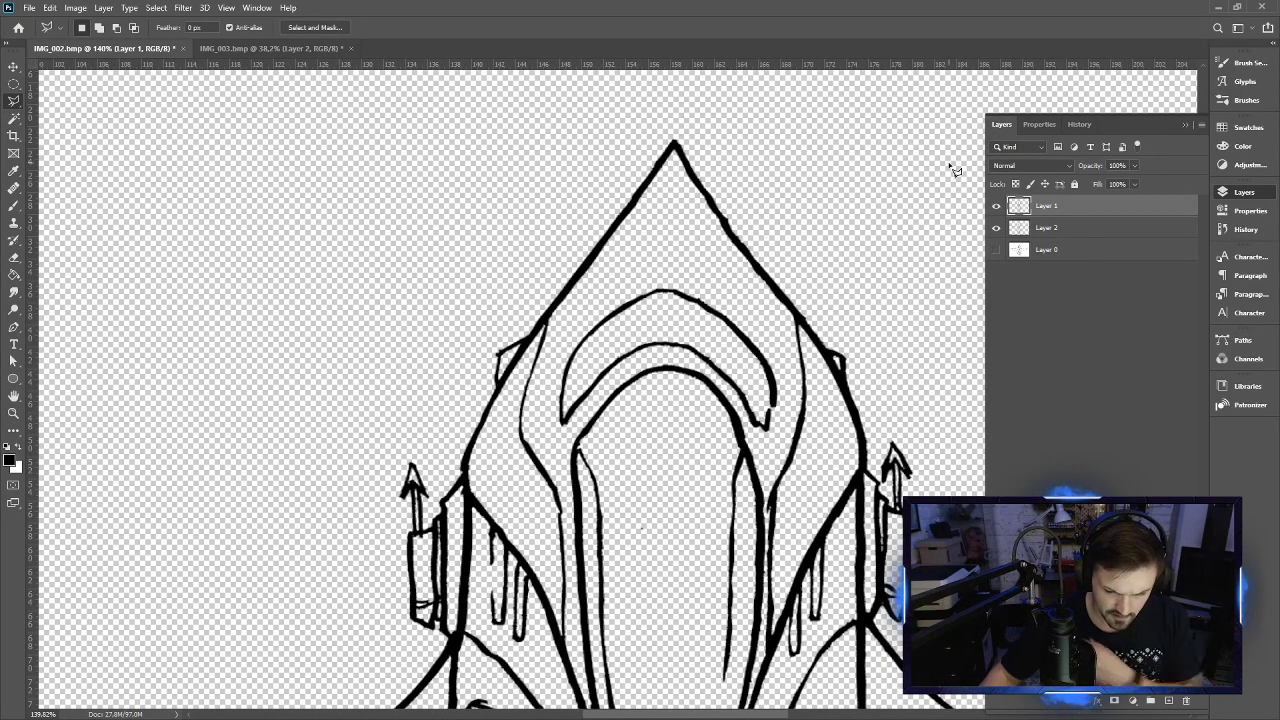
click(998, 232)
click(998, 232)
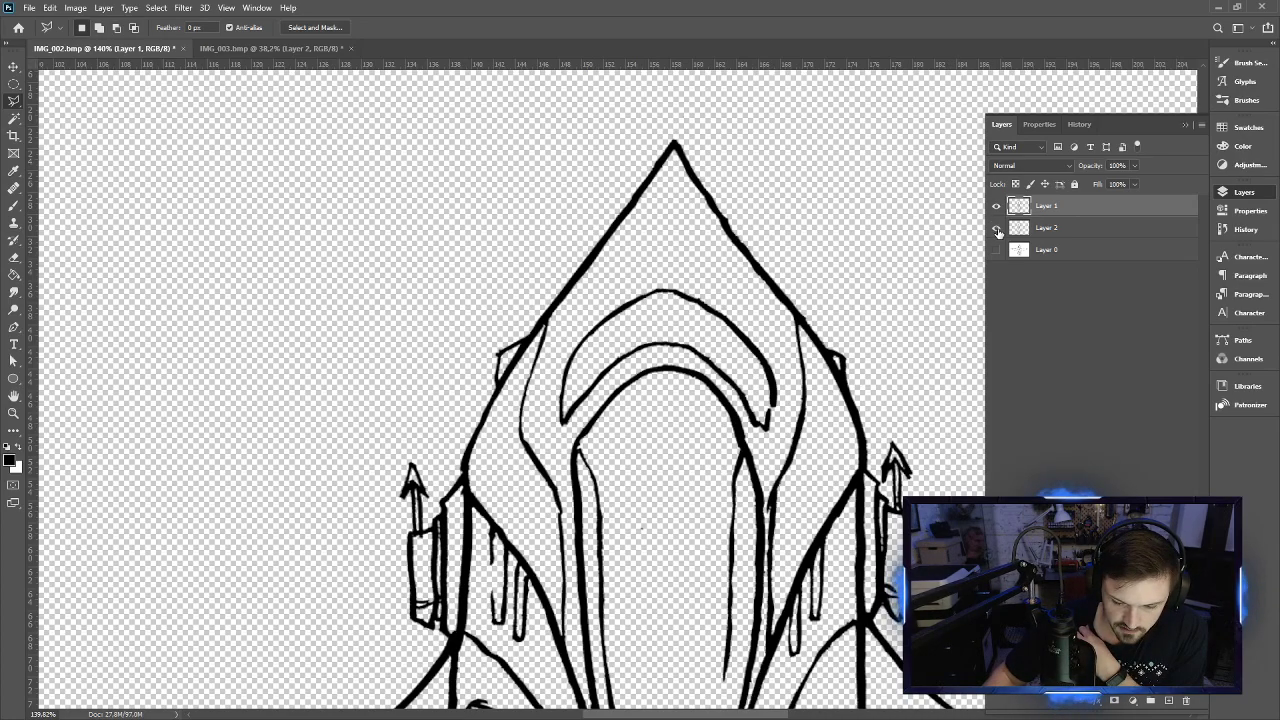
click(998, 232)
click(998, 232)
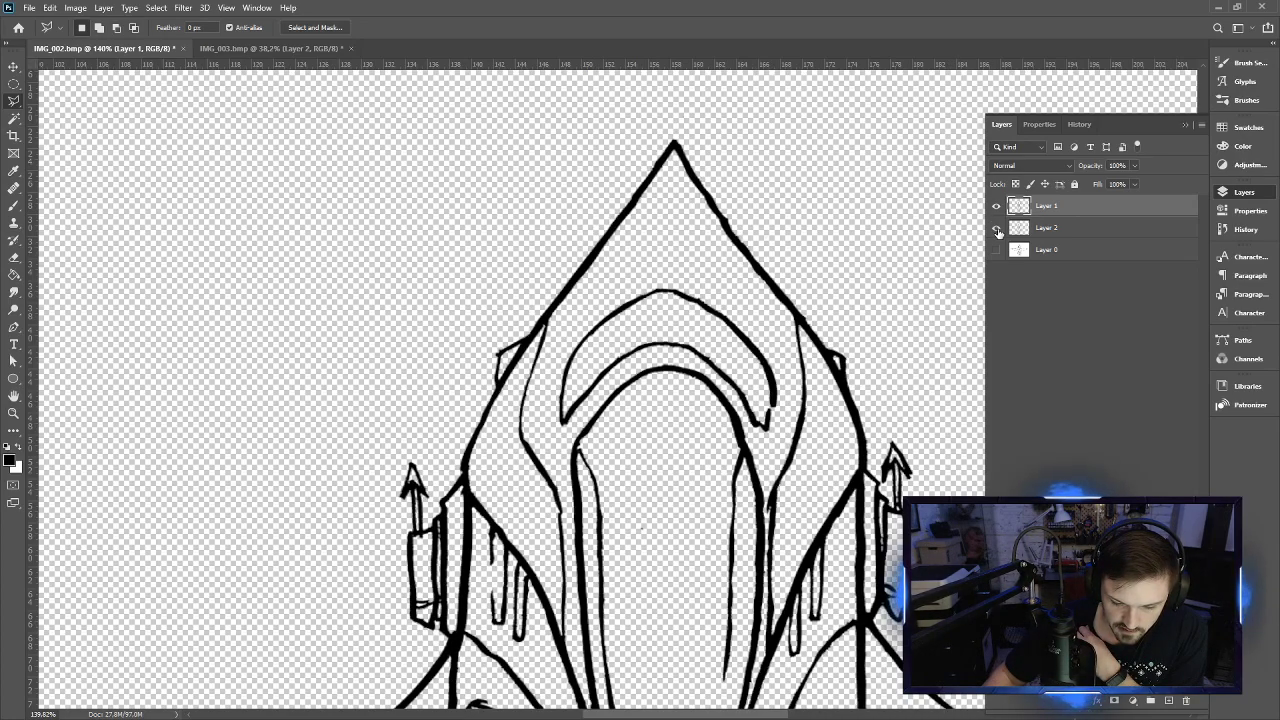
click(998, 232)
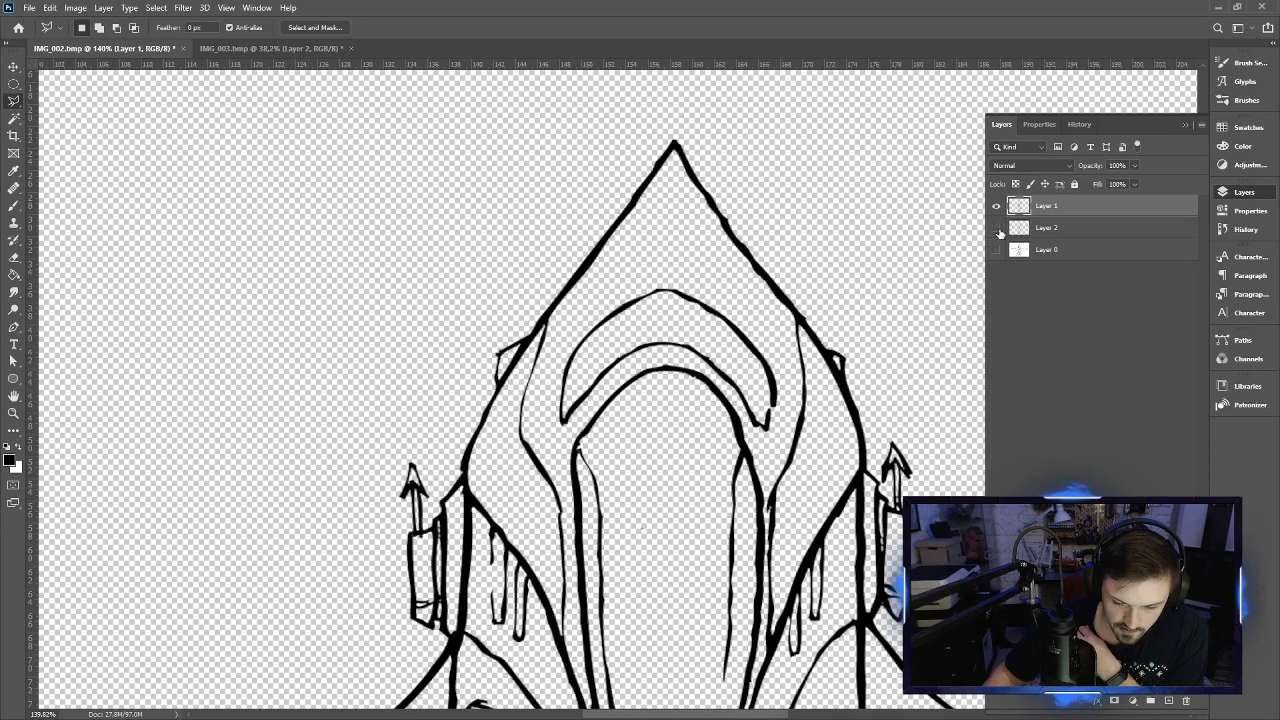
click(998, 232)
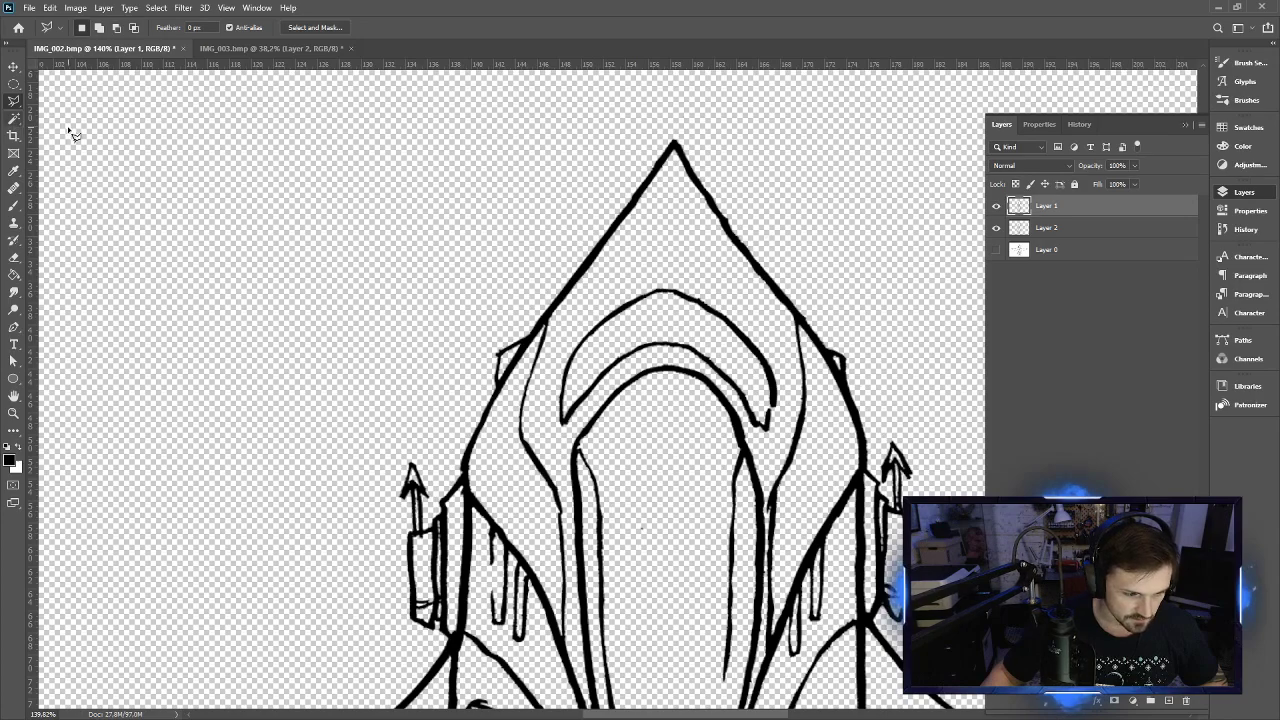
Magic-wand select the empty area around the winged ship and zoom to inspect the selection edge
click(13, 118)
click(423, 309)
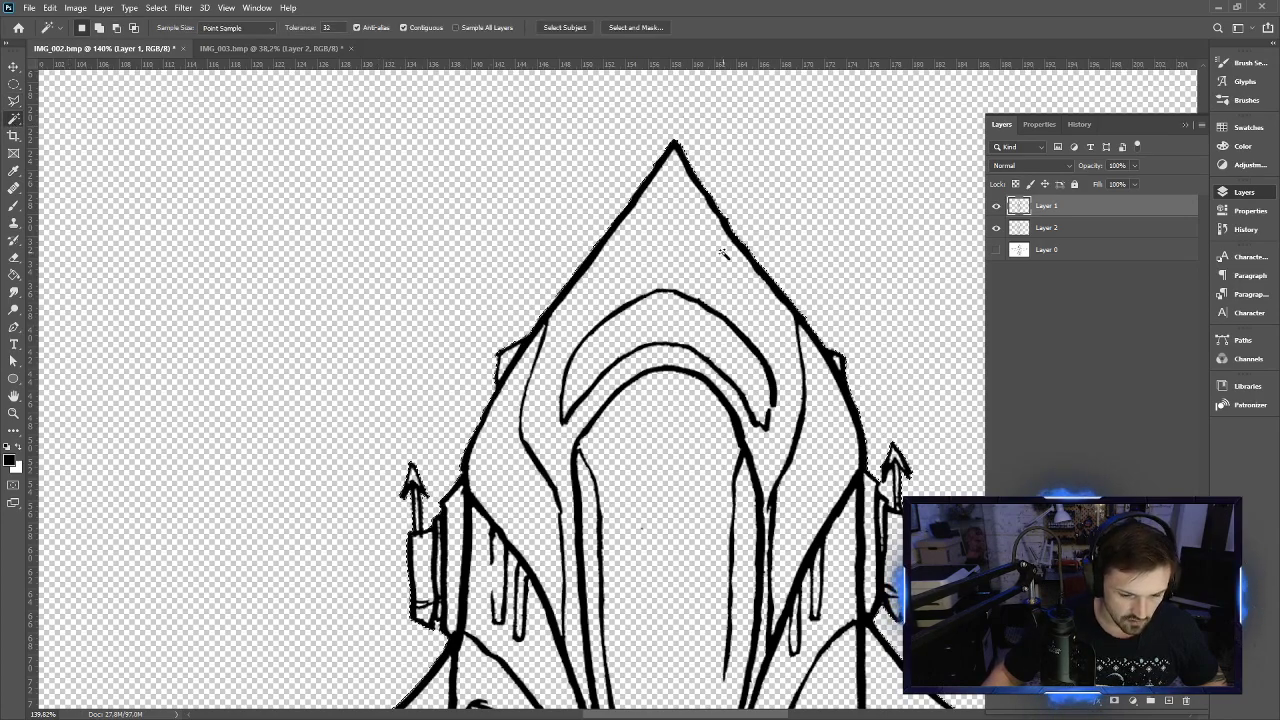
scroll(693, 325, down, 3)
scroll(693, 325, down, 2)
scroll(829, 400, up, 4)
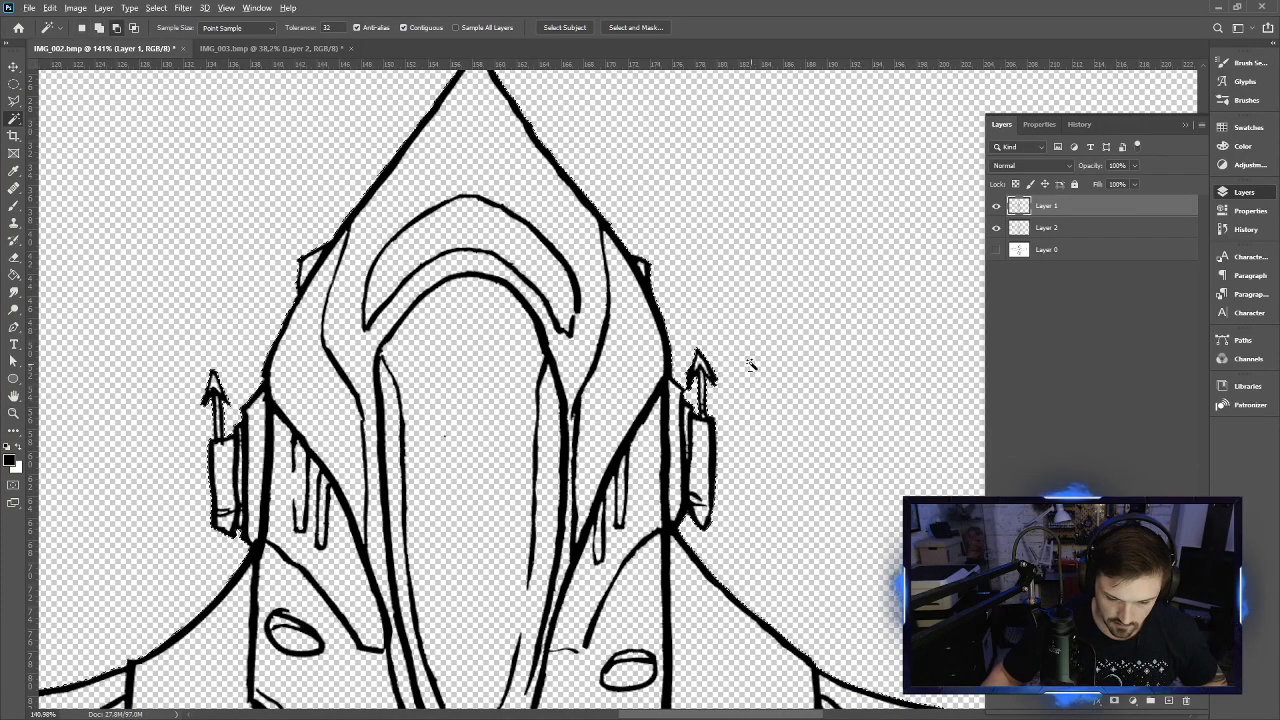
scroll(790, 373, down, 4)
scroll(790, 373, down, 2)
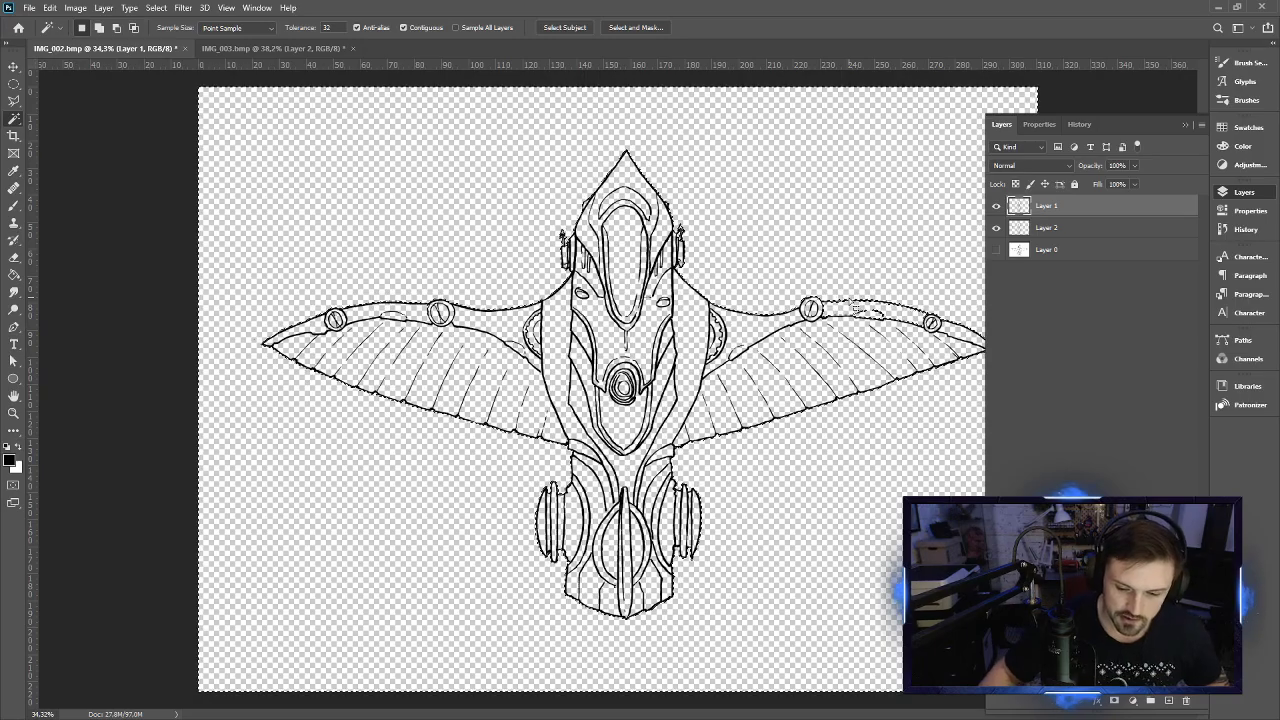
scroll(862, 303, up, 4)
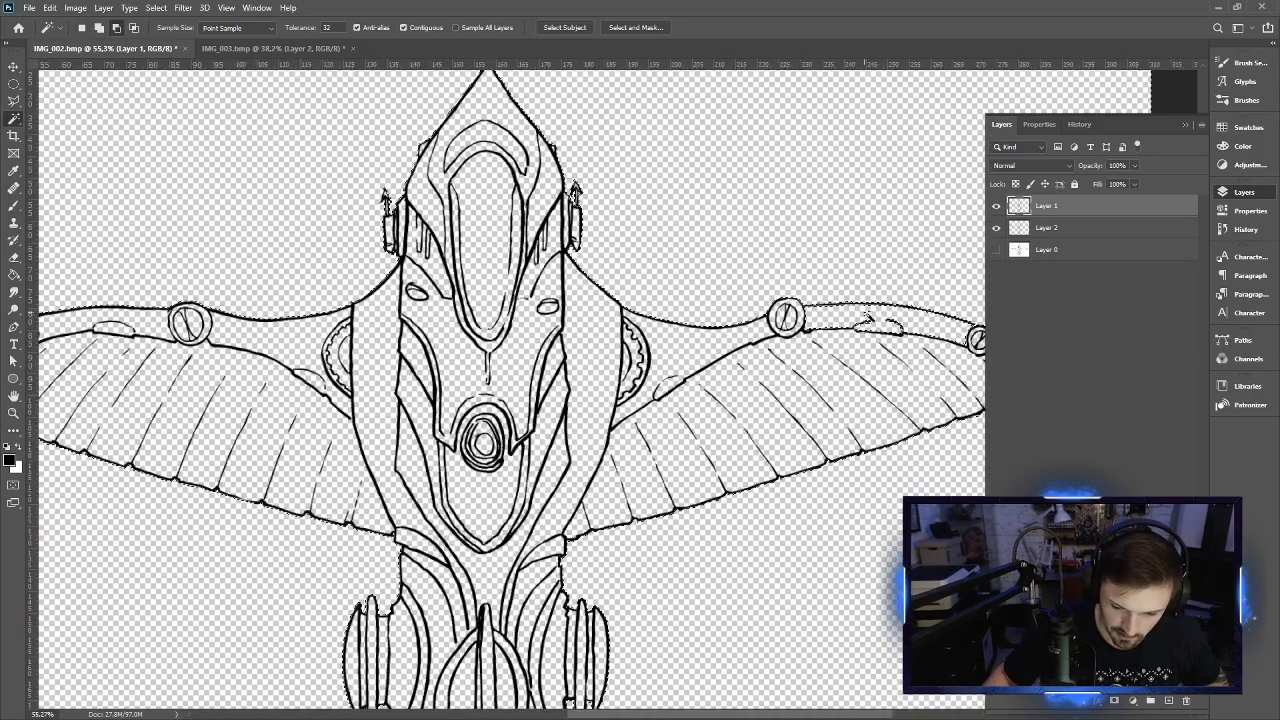
scroll(919, 355, right, 3)
scroll(577, 410, up, 4)
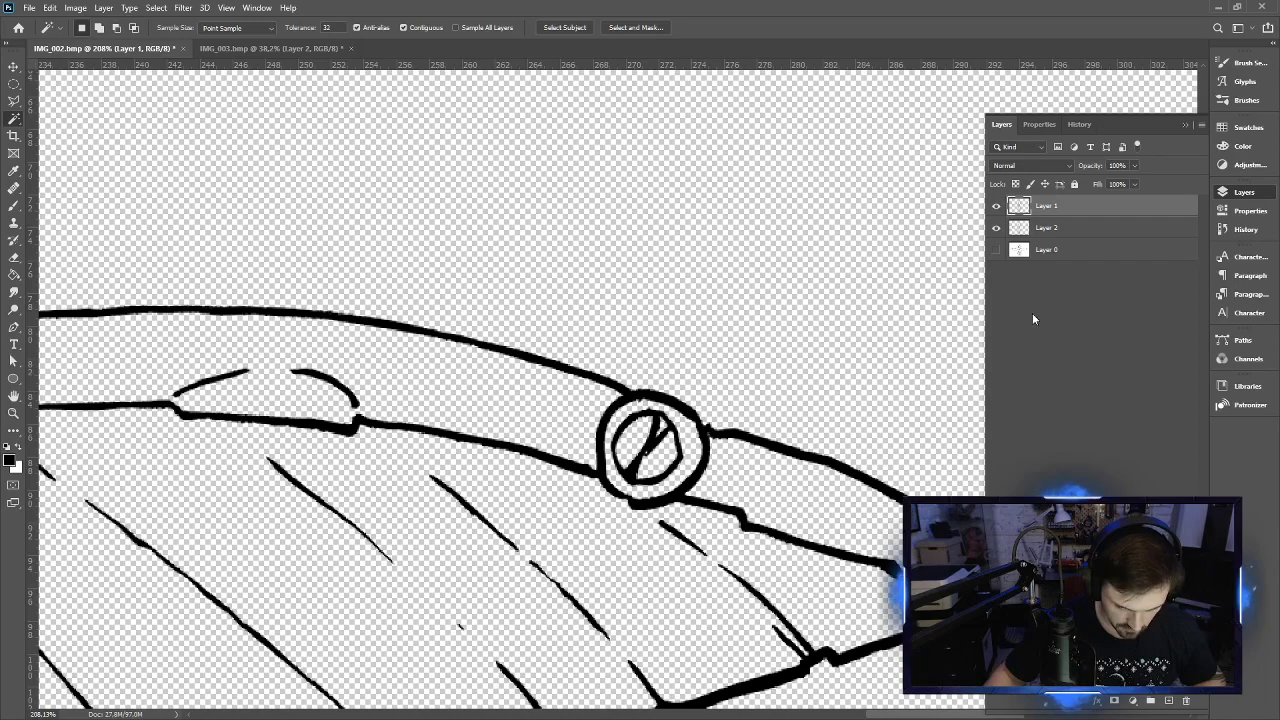
Make Layer 2 active and check the marching ants along the ship's body and wings
click(1094, 229)
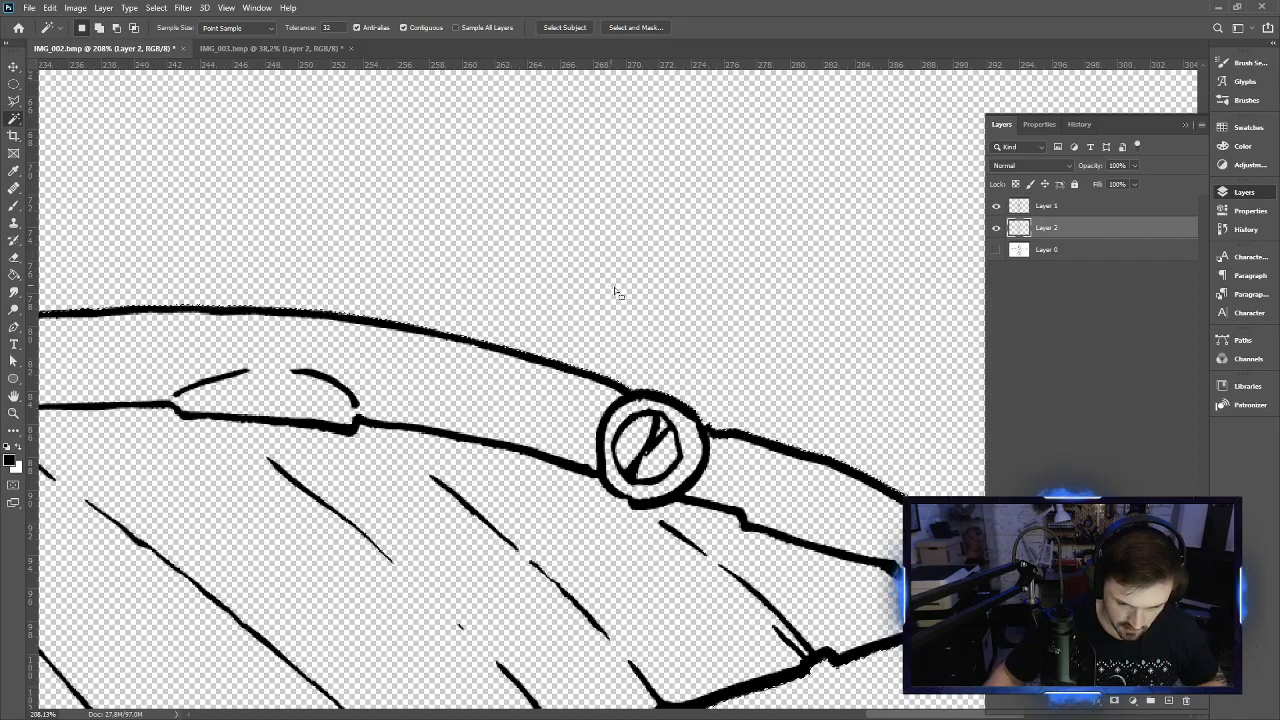
scroll(520, 325, down, 8)
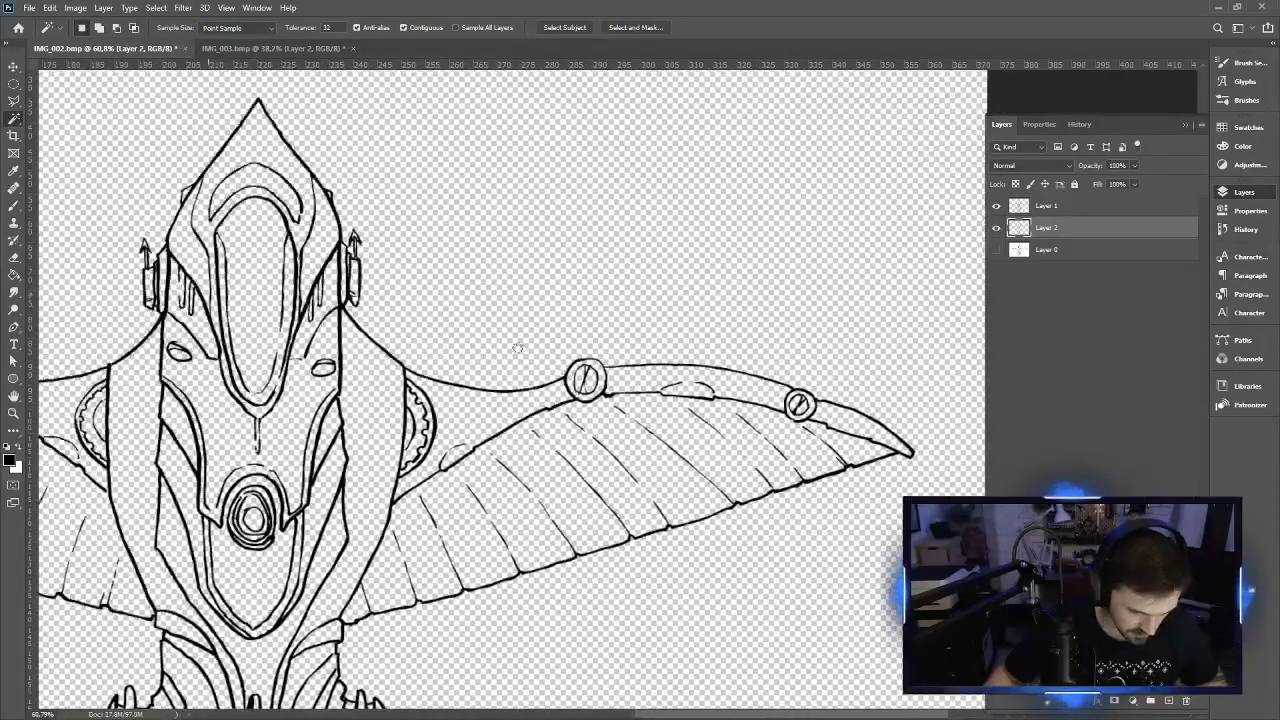
drag(517, 347, 604, 345)
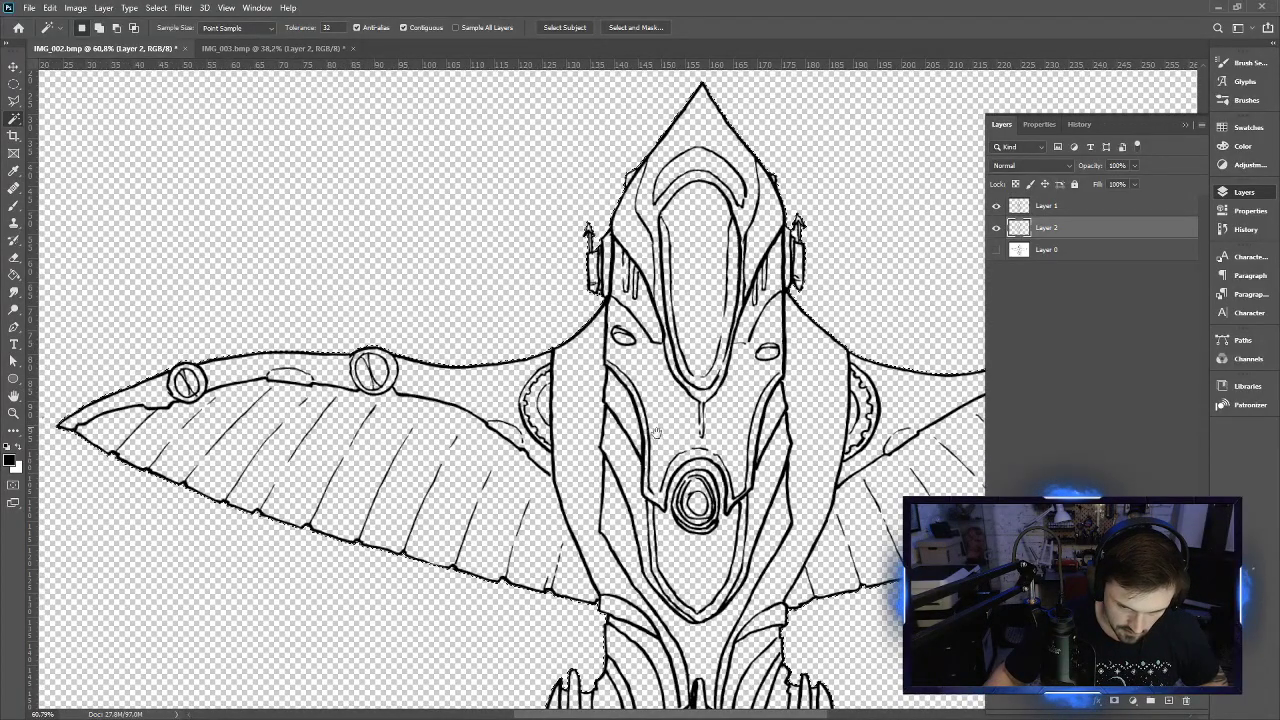
drag(656, 433, 572, 475)
scroll(678, 553, up, 9)
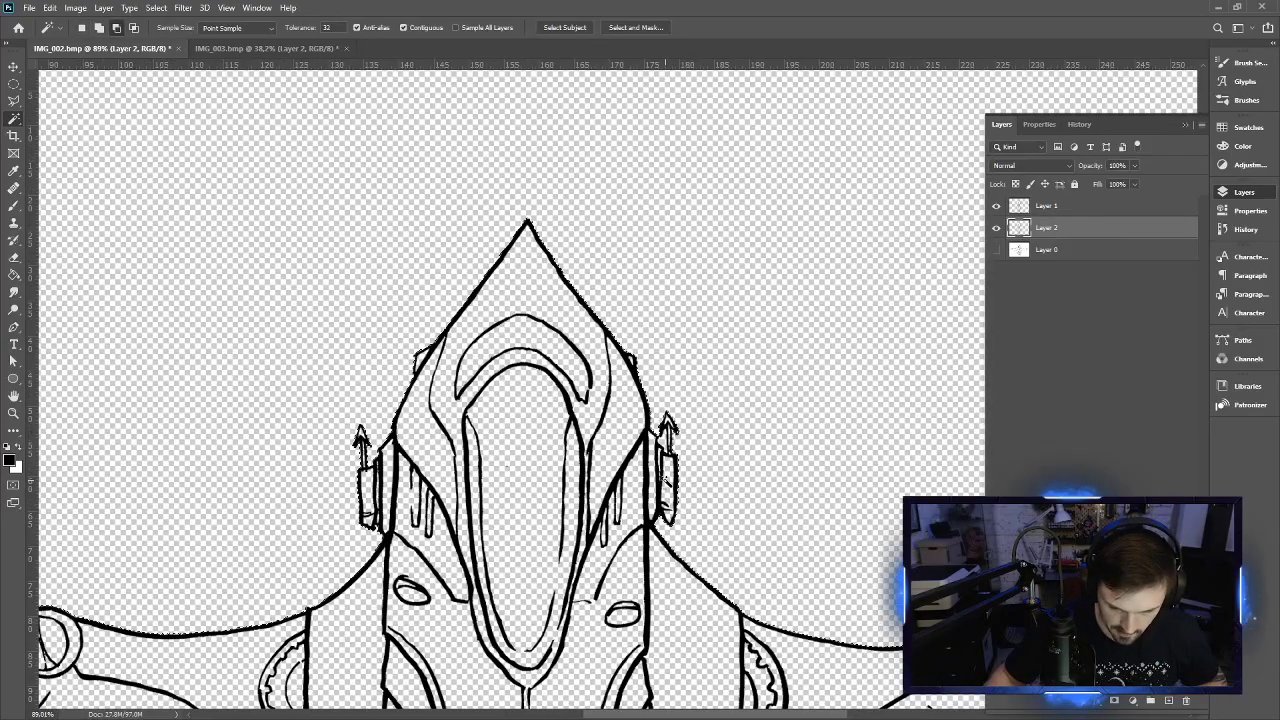
scroll(675, 468, up, 1)
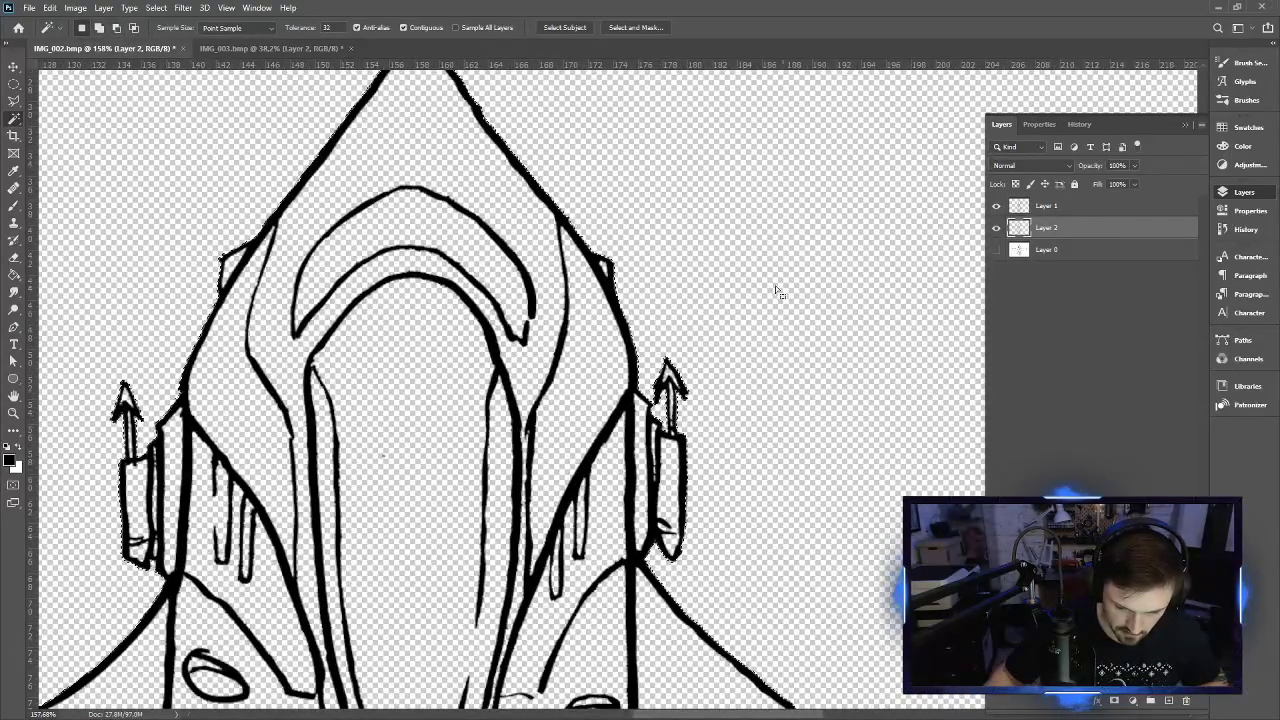
scroll(725, 287, down, 10)
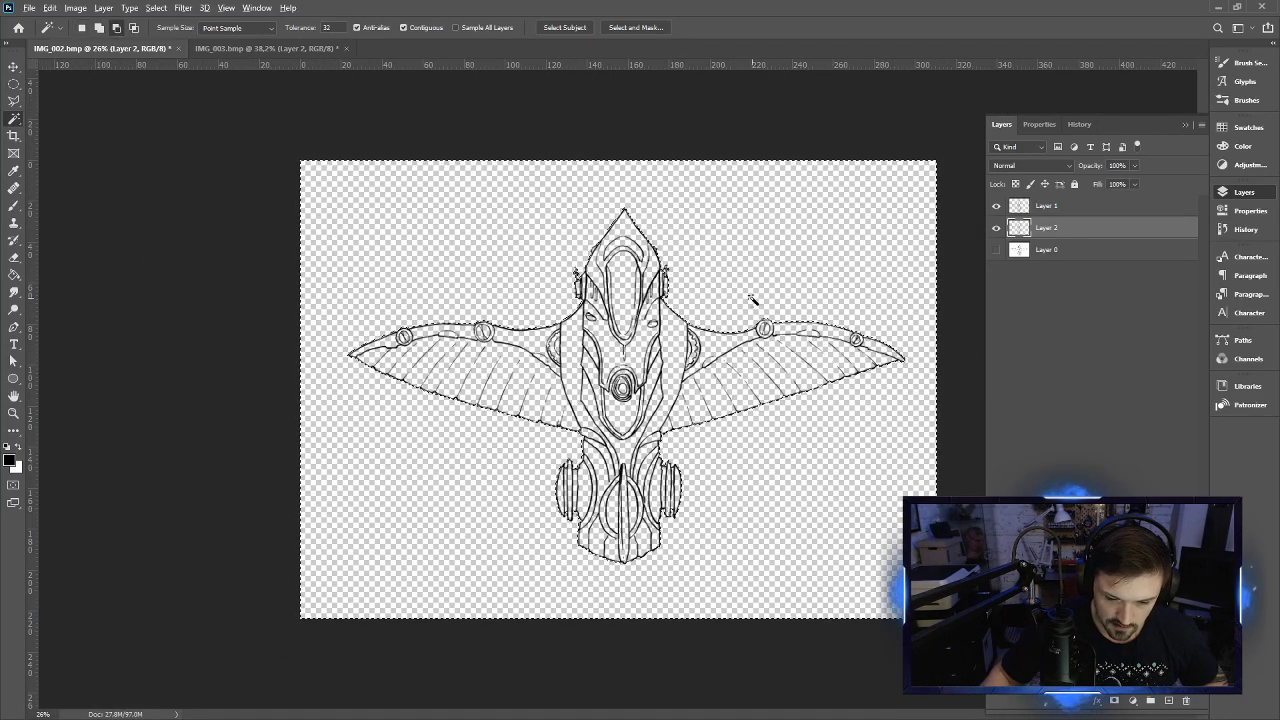
scroll(752, 296, up, 5)
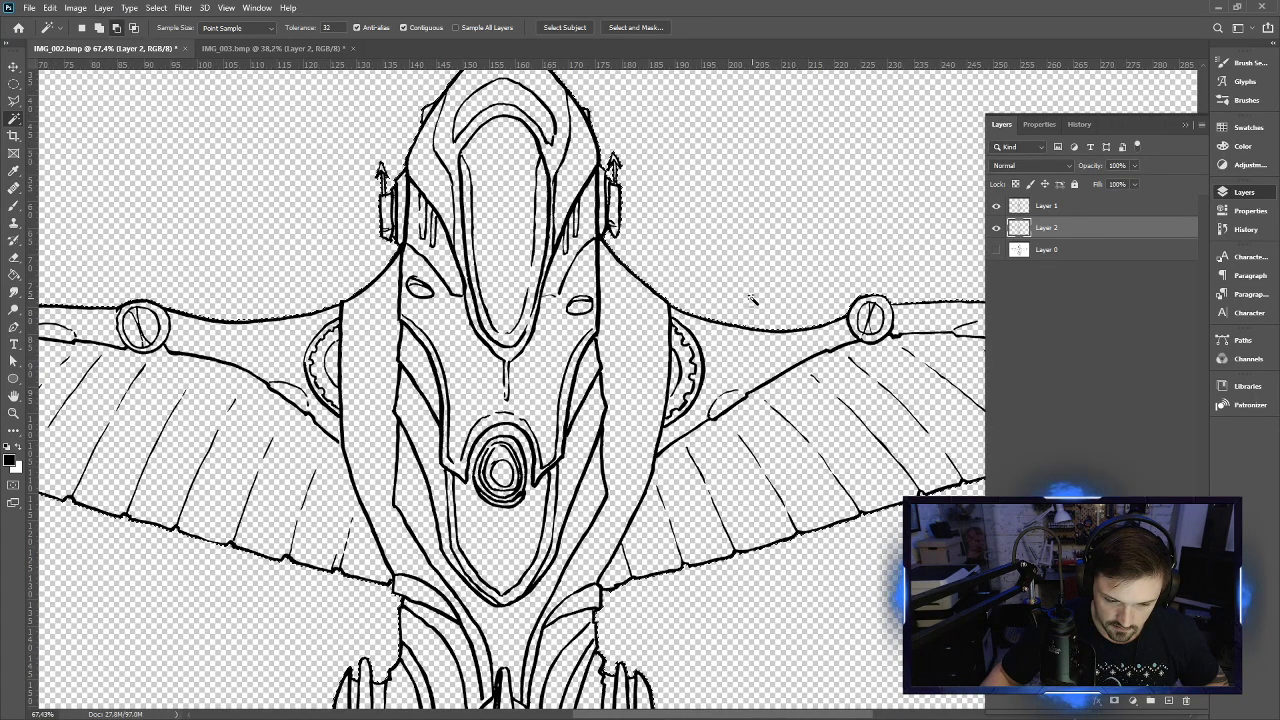
scroll(752, 298, down, 2)
scroll(752, 298, down, 2)
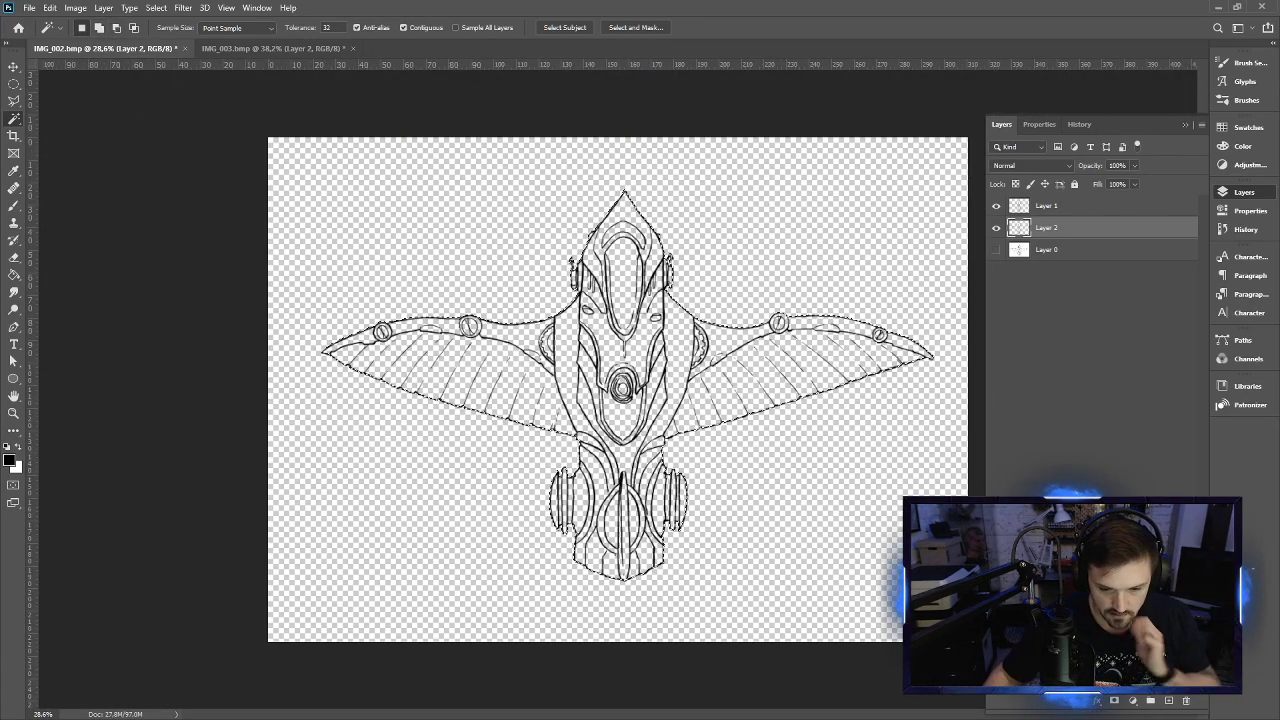
Add a new layer above Layer 0 and Paint Bucket the ship's body and wings solid white
click(1078, 251)
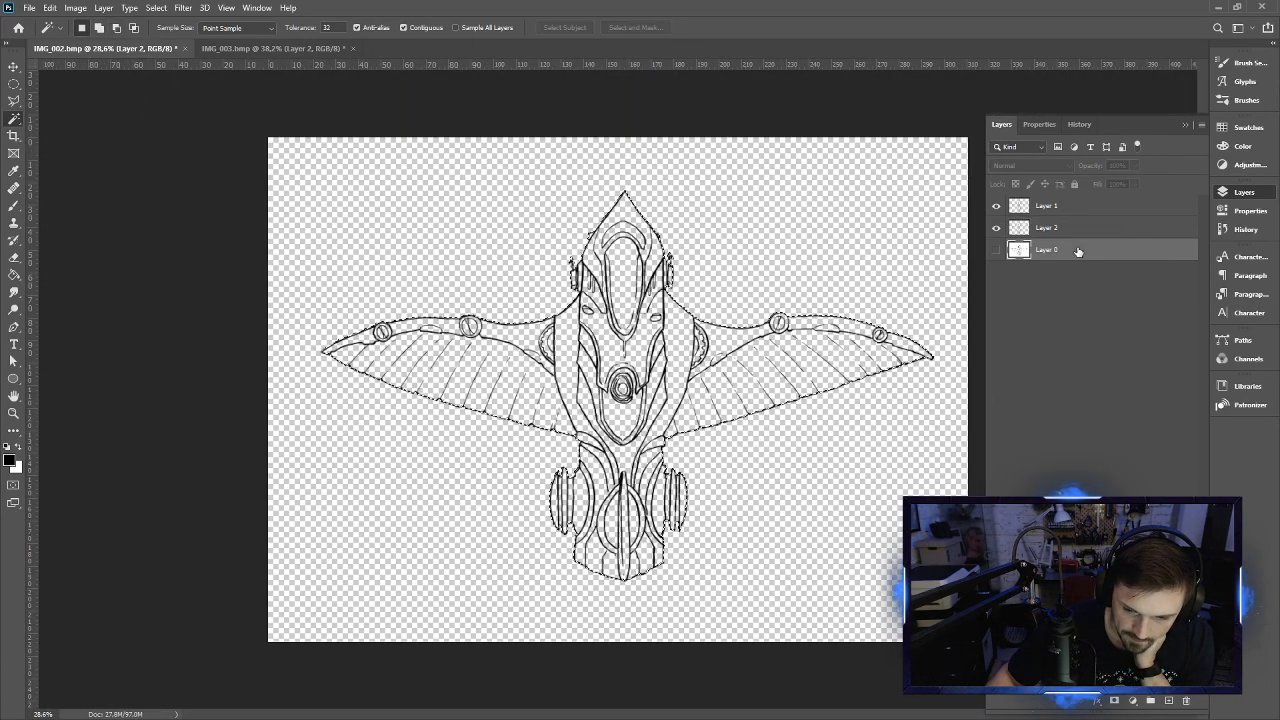
click(1167, 700)
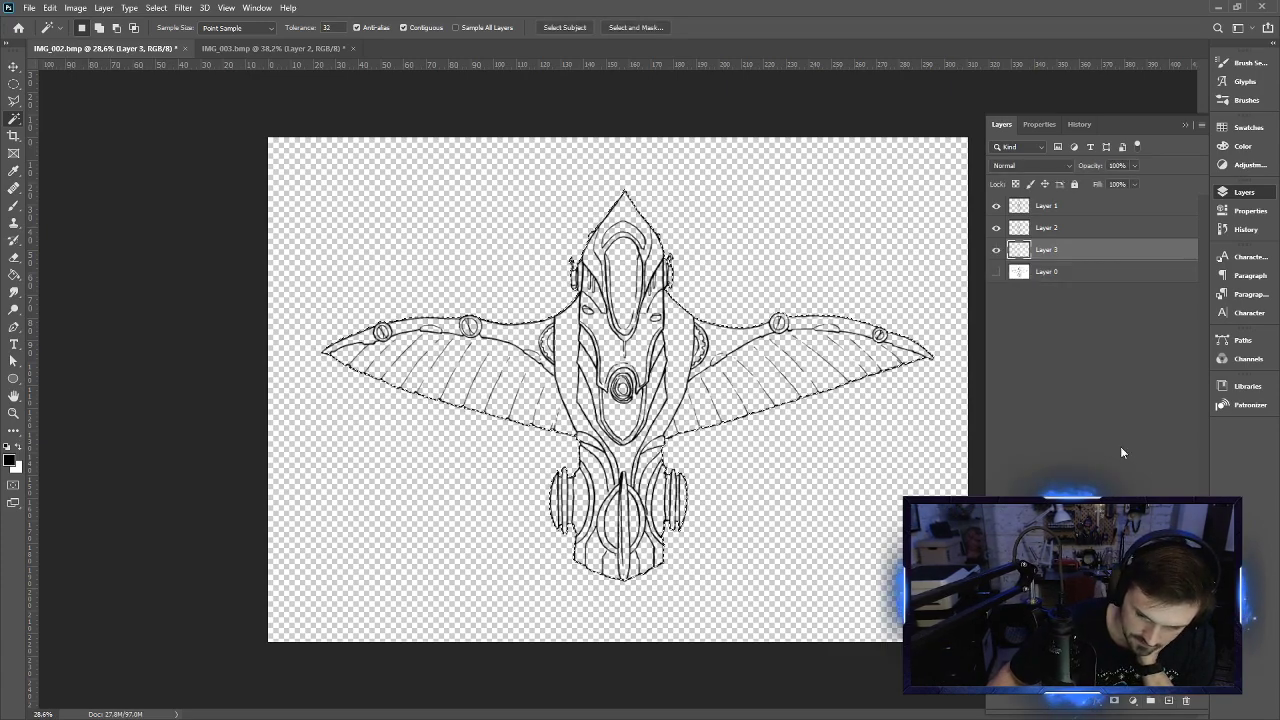
click(21, 447)
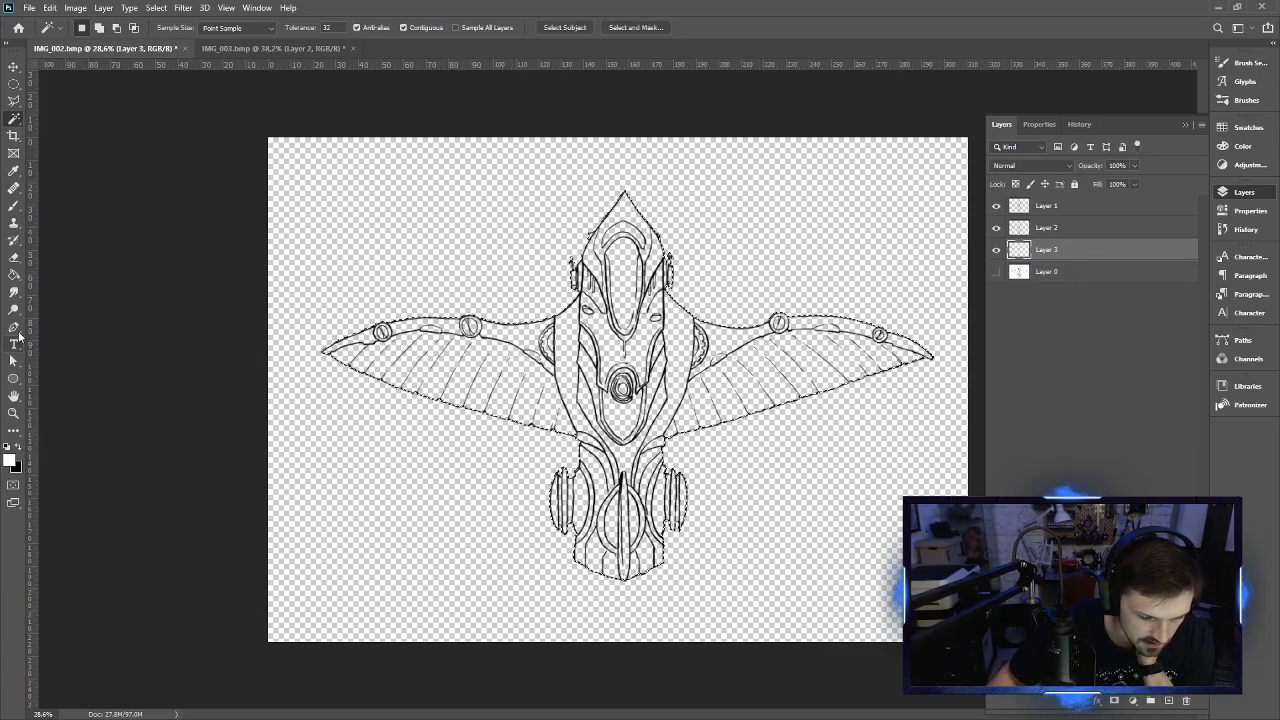
click(14, 274)
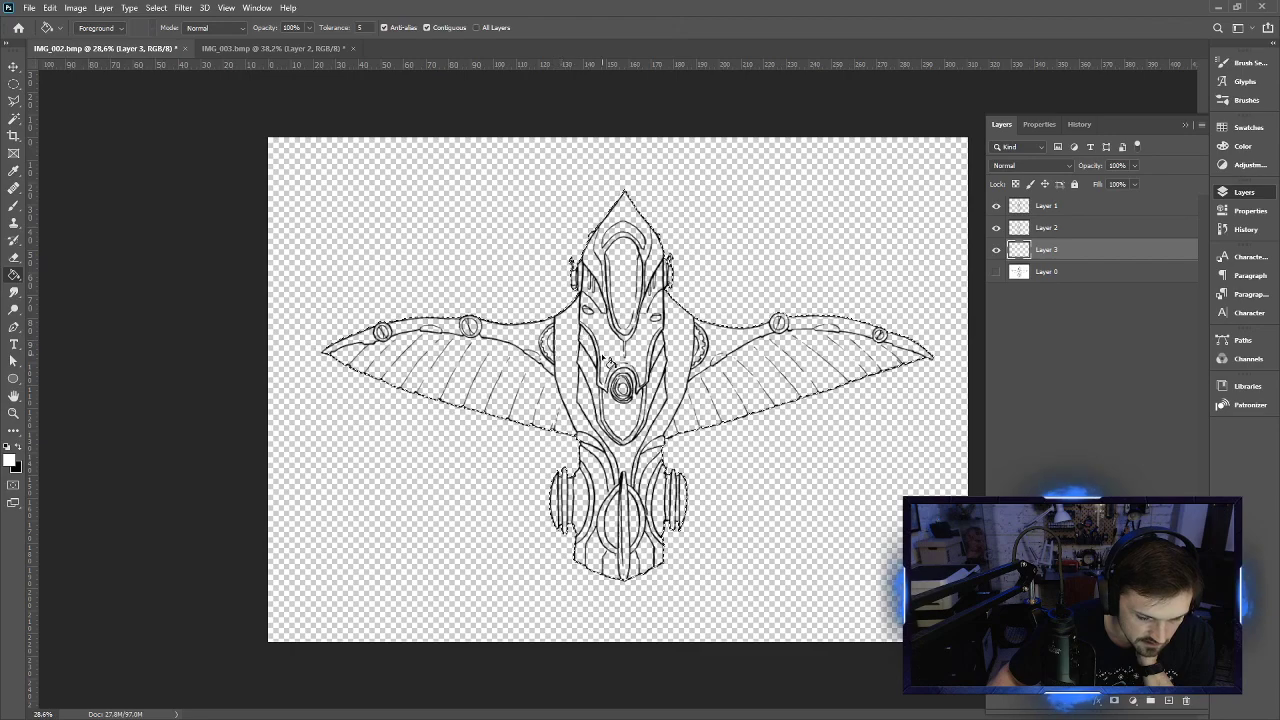
click(885, 421)
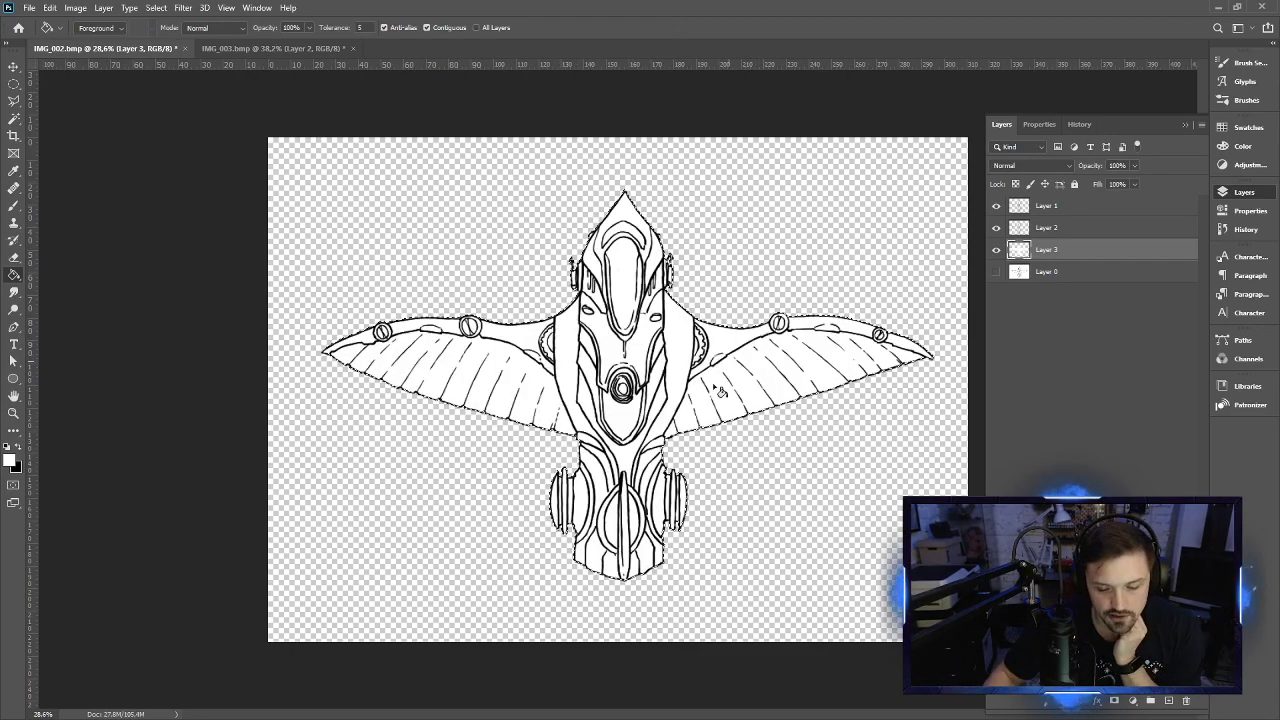
click(10, 462)
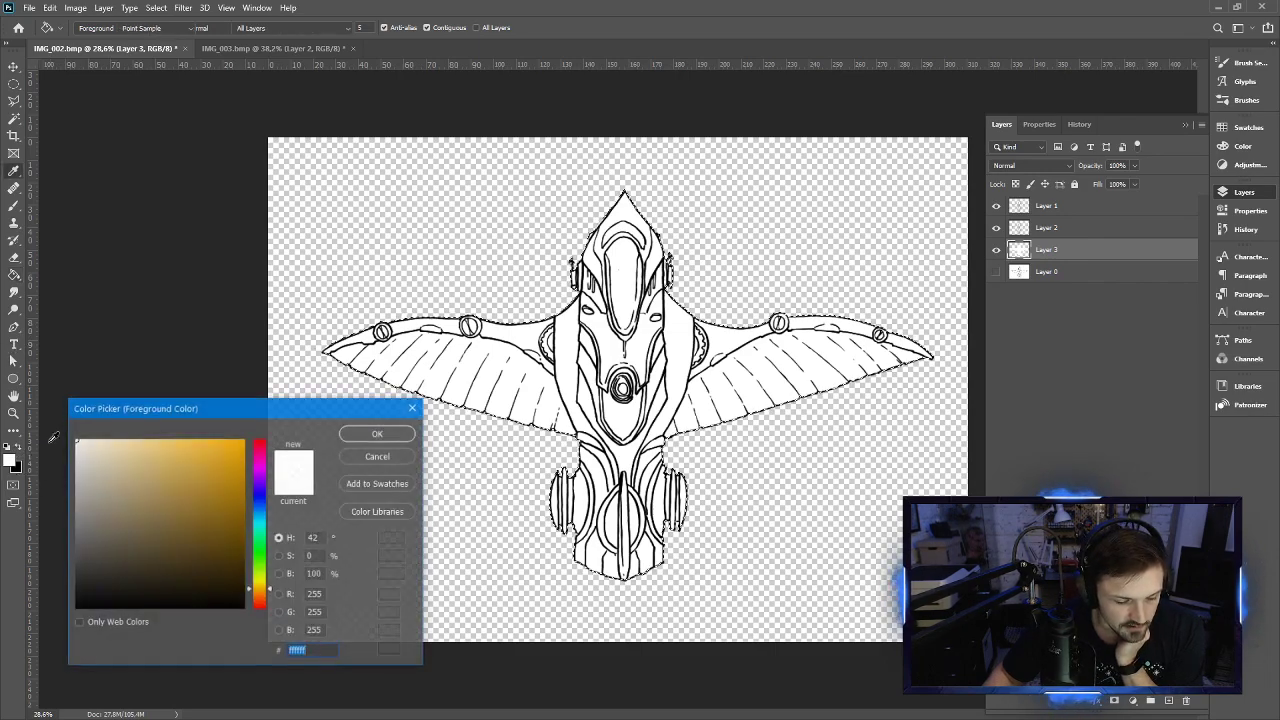
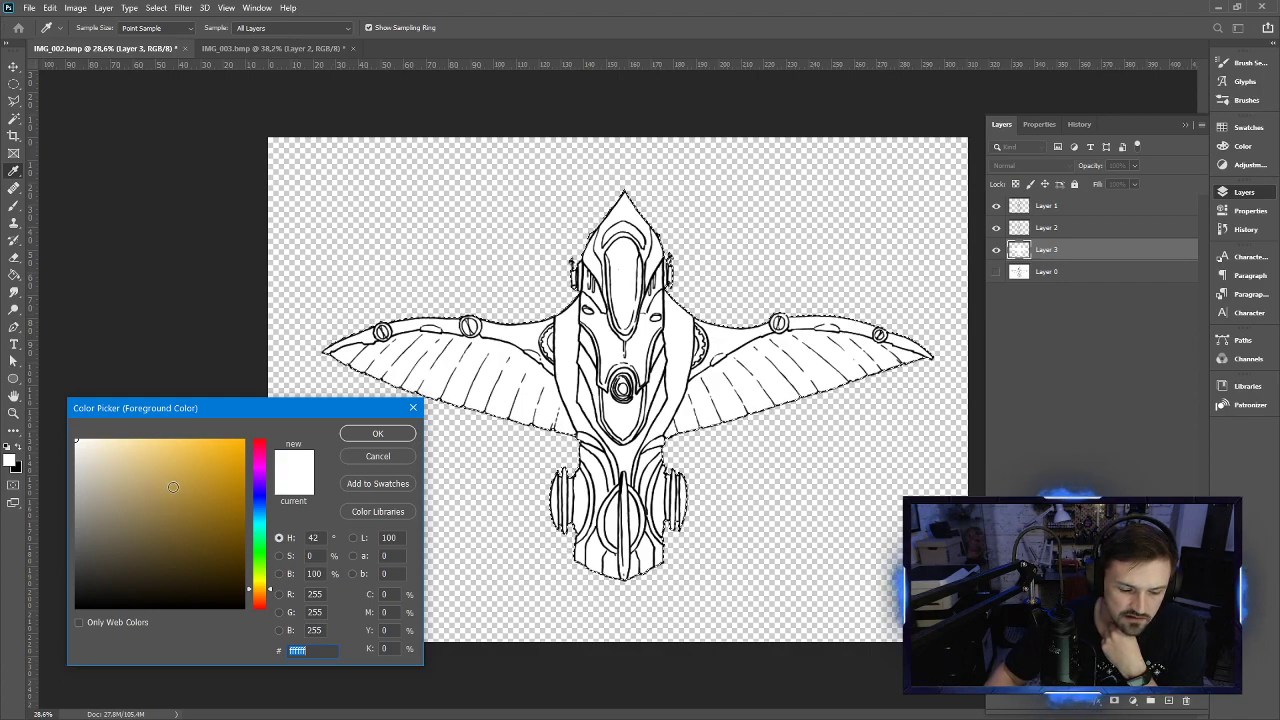
Pick a light golden tan foreground colour, then bring up the copper reference images
click(181, 487)
mouse_move(181, 487)
mouse_down()
mouse_move(188, 457)
mouse_move(168, 469)
mouse_move(182, 462)
mouse_up()
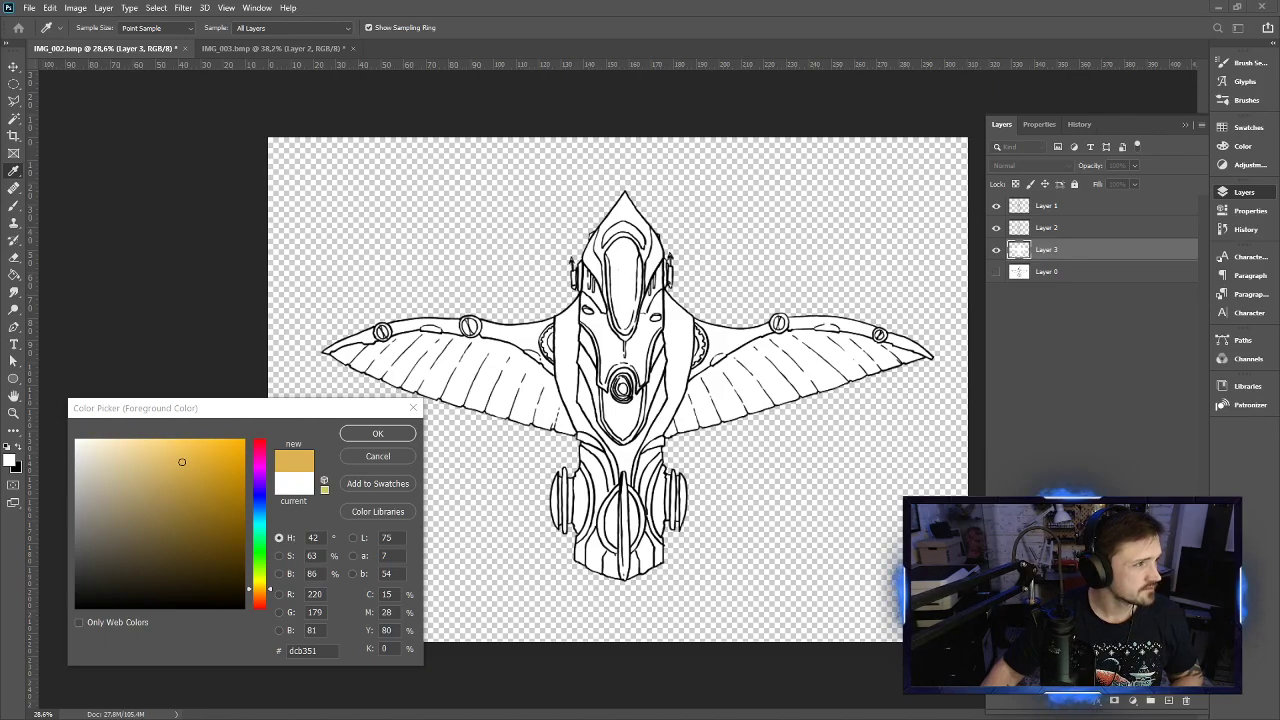
key(alt+Tab)
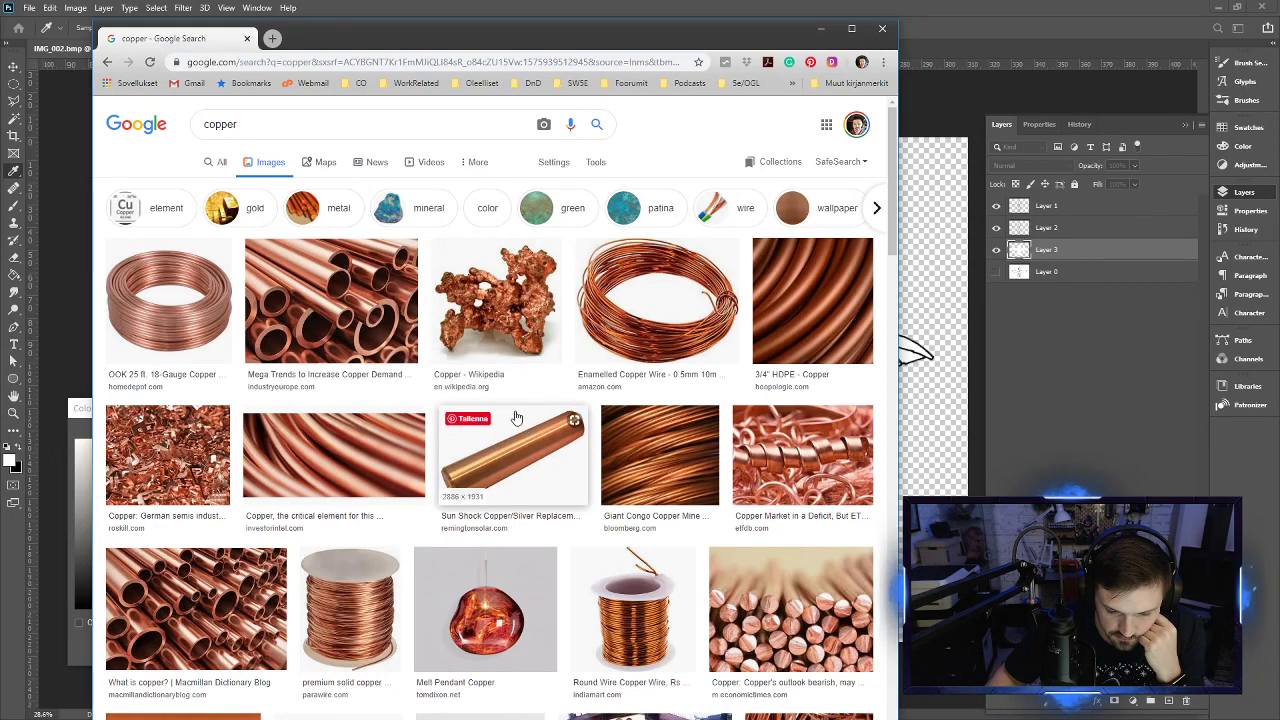
Move the Chrome copper results aside and return to Photoshop's colour picker showing dcb351
drag(360, 40, 710, 23)
click(268, 594)
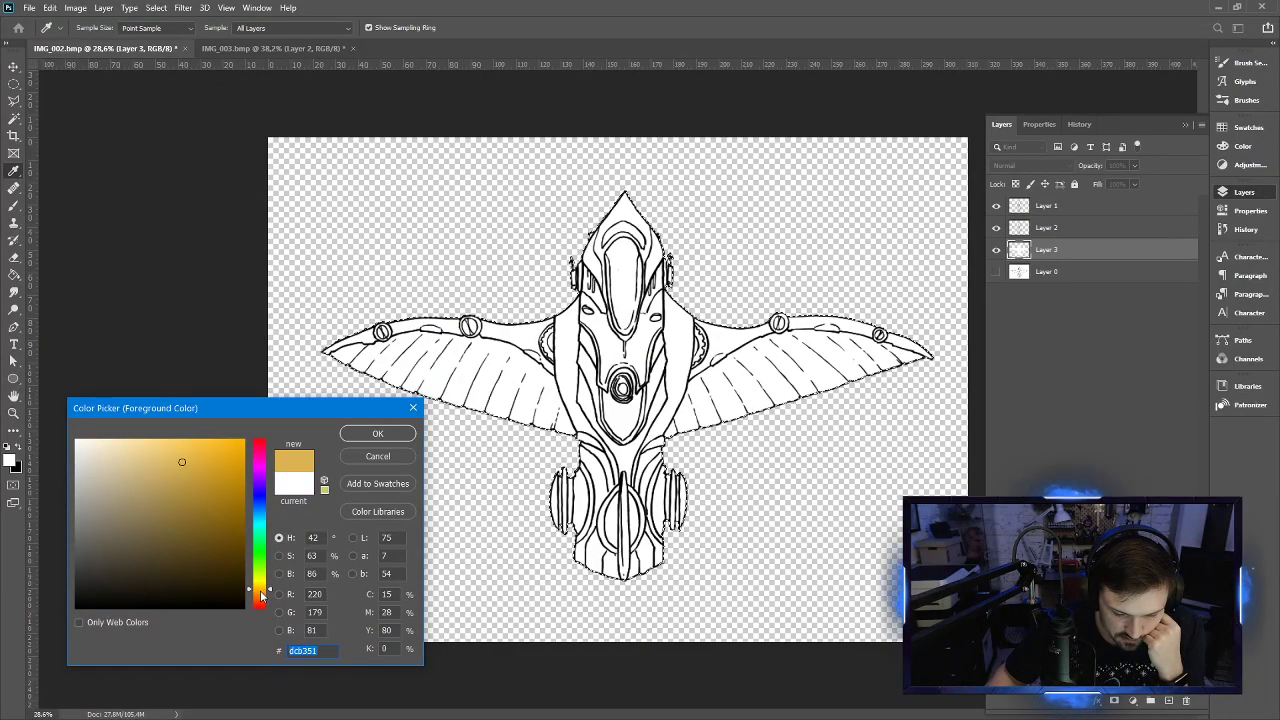
Change the foreground colour to copper orange d28038
drag(270, 594, 267, 600)
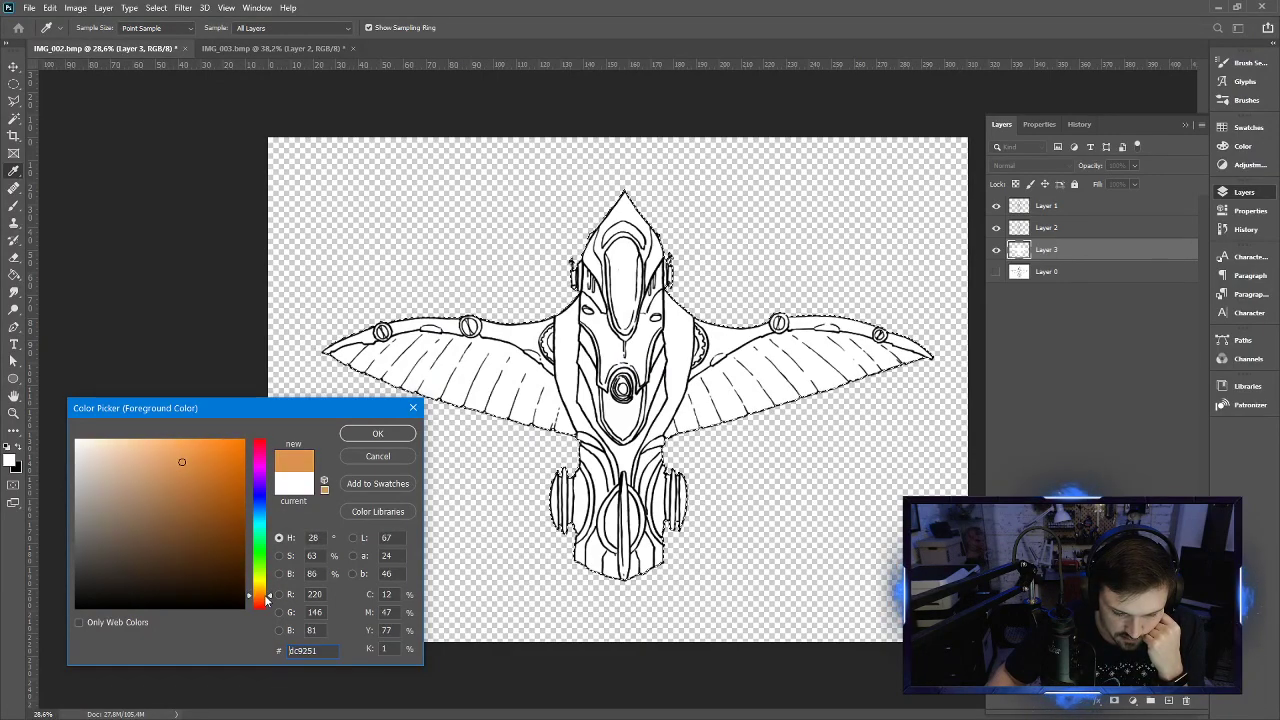
click(206, 459)
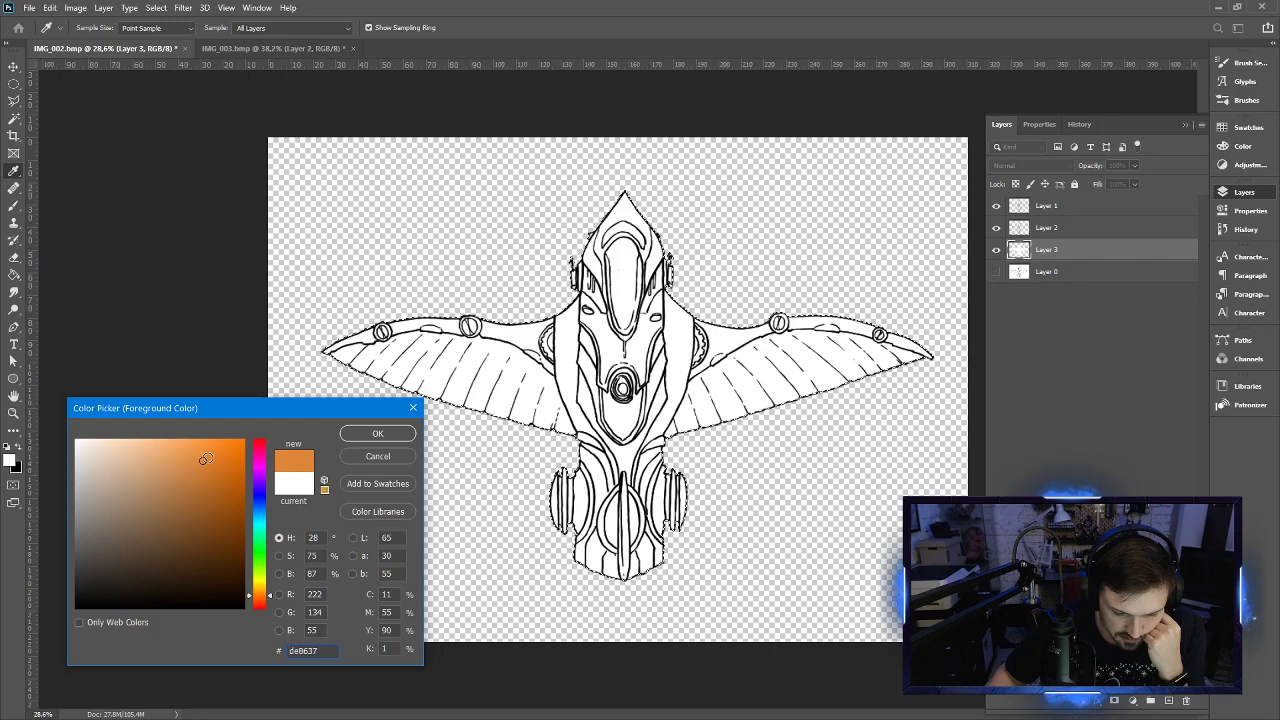
click(199, 469)
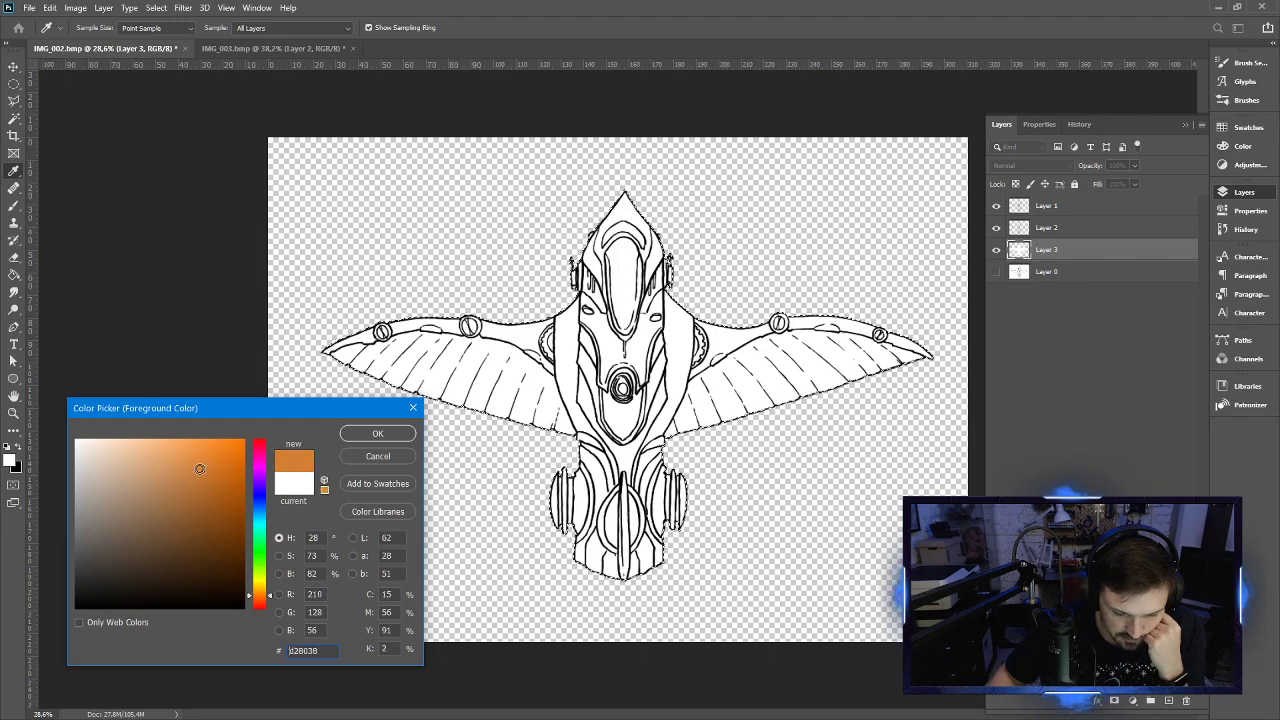
click(366, 436)
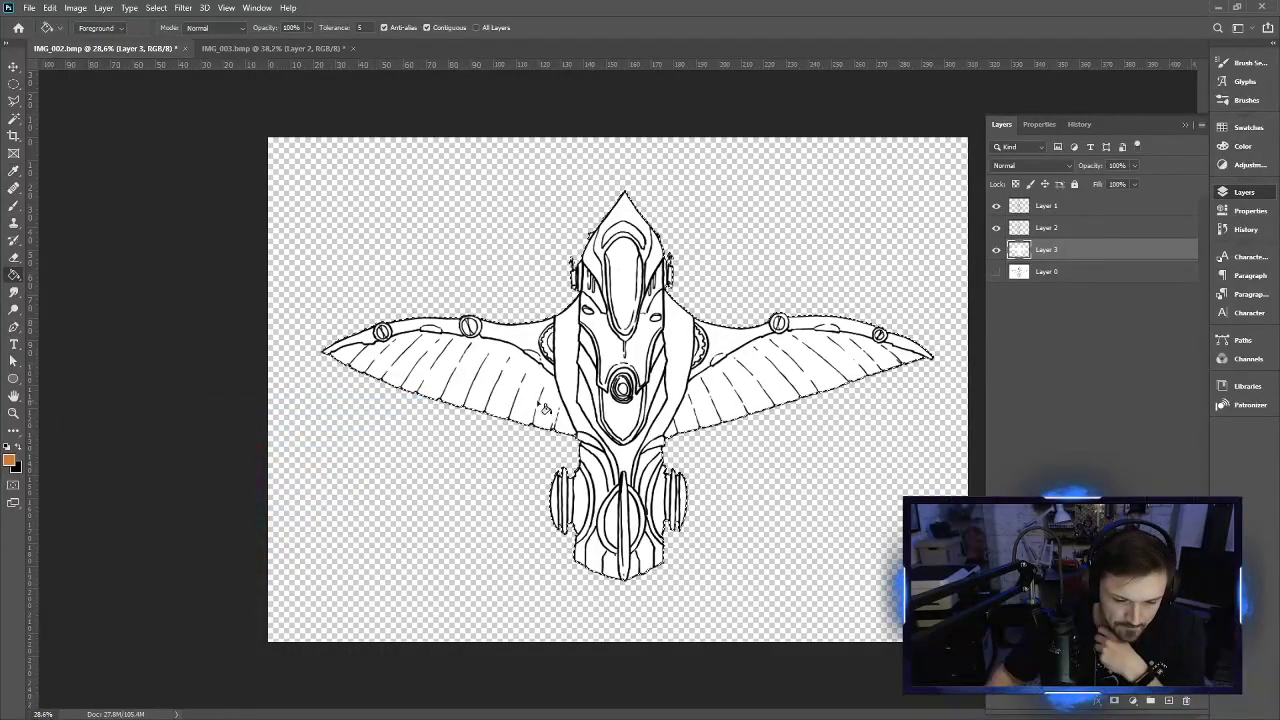
Fill the winged spaceship hull copper orange on Layer 3, then switch to IMG_003.bmp
click(768, 402)
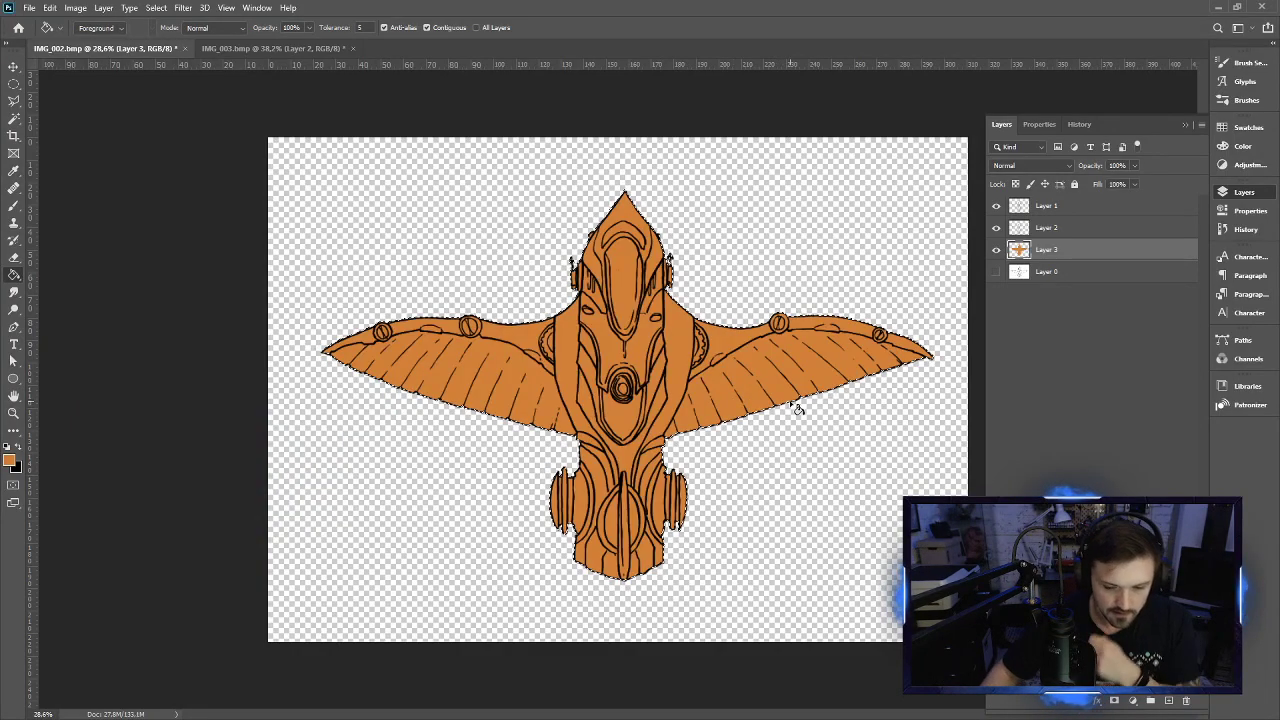
key(ctrl+z)
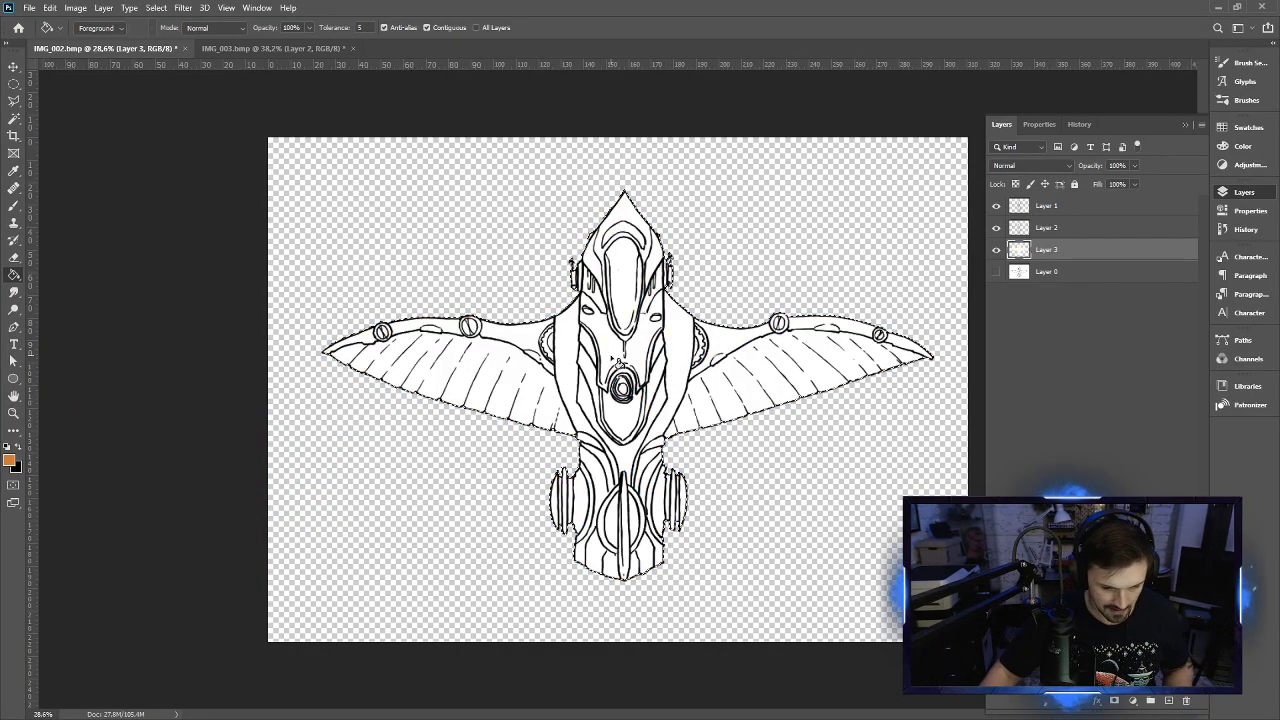
click(678, 337)
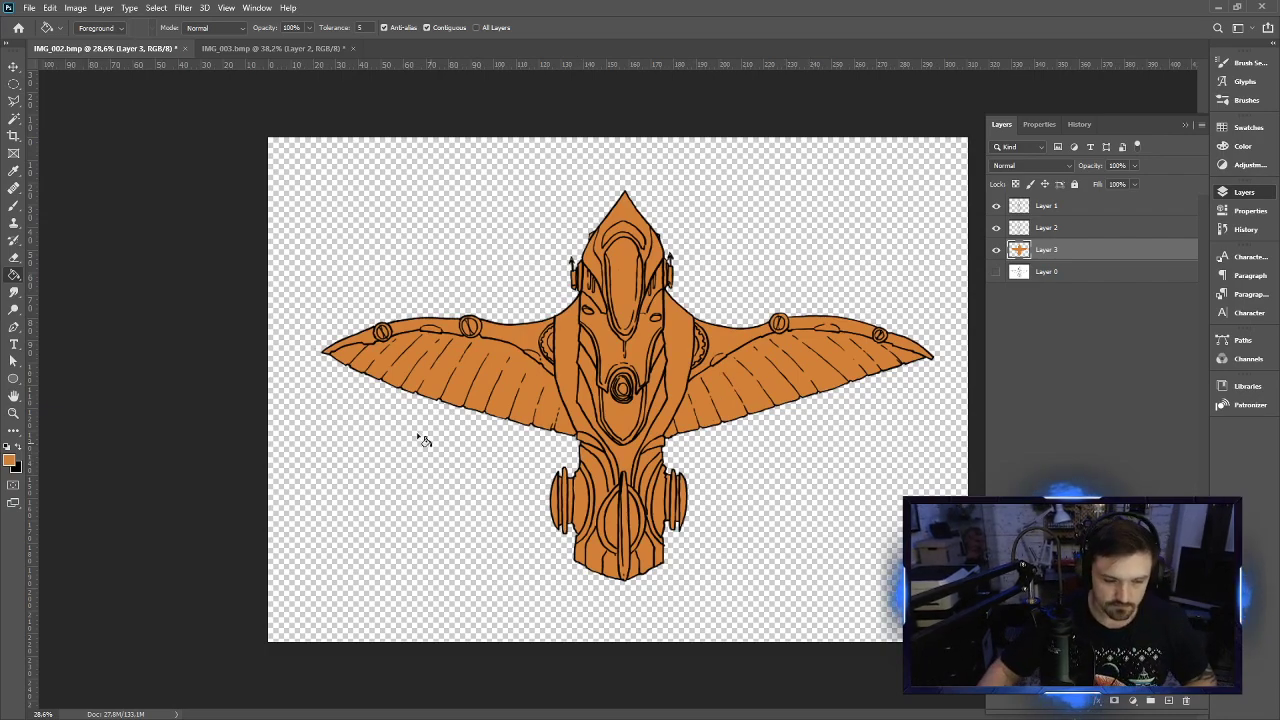
click(255, 50)
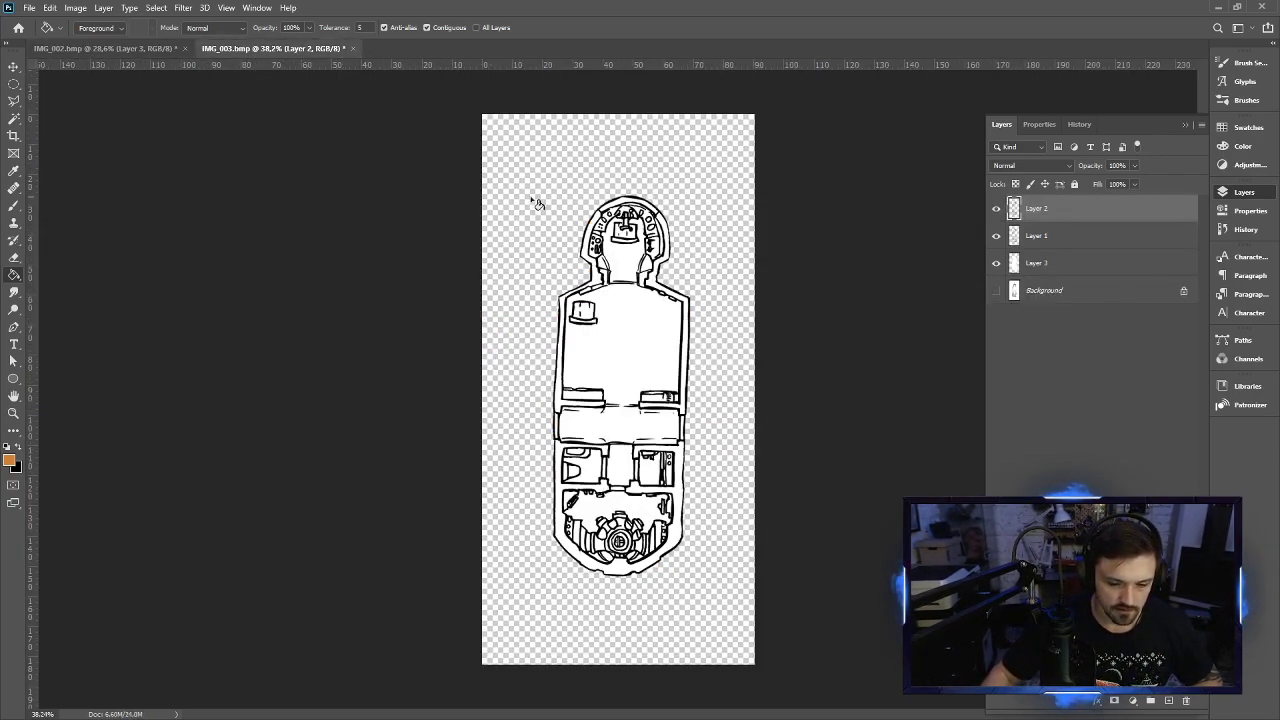
Undo a stray outline fill and add a new layer named 'walls' above Layer 3
click(605, 281)
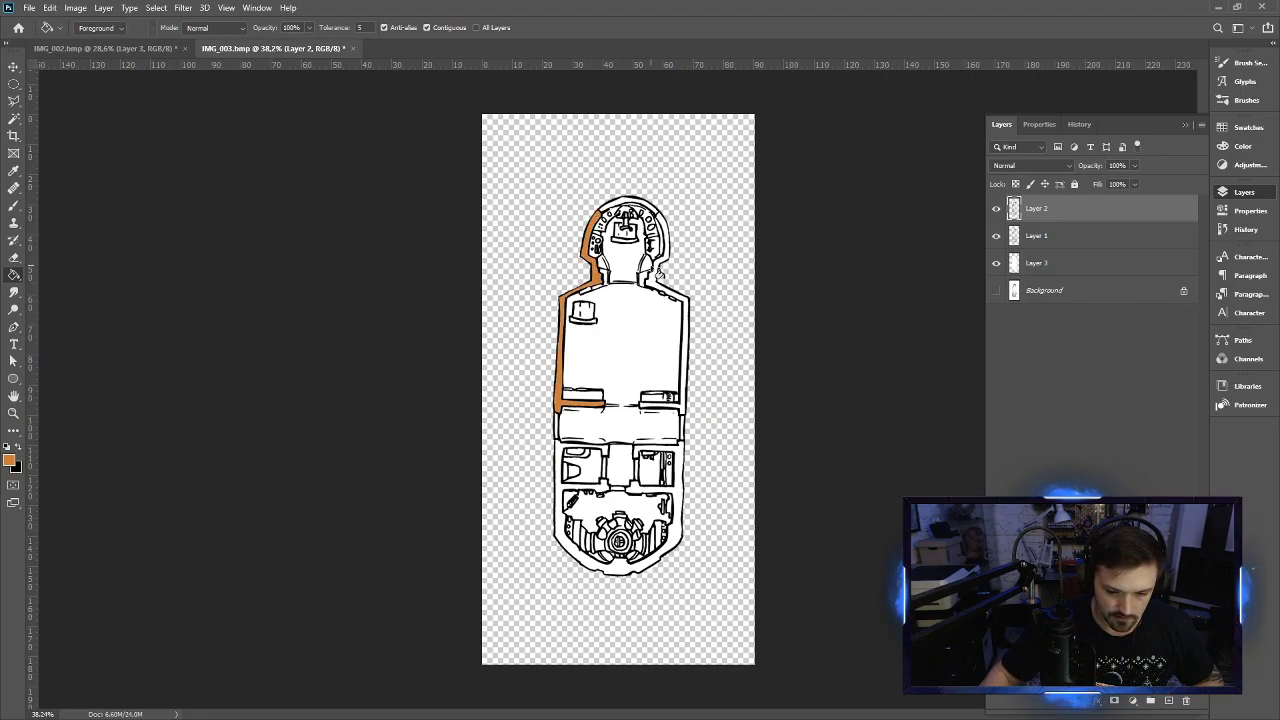
key(ctrl+z)
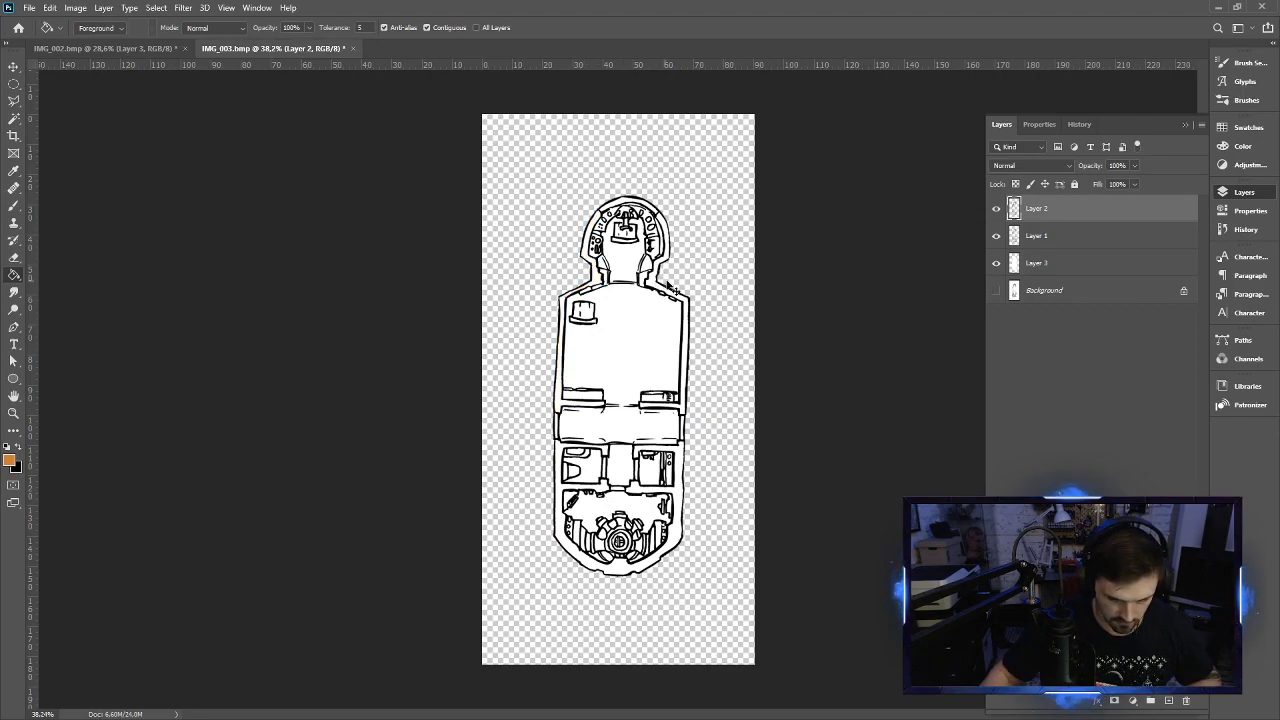
click(1057, 264)
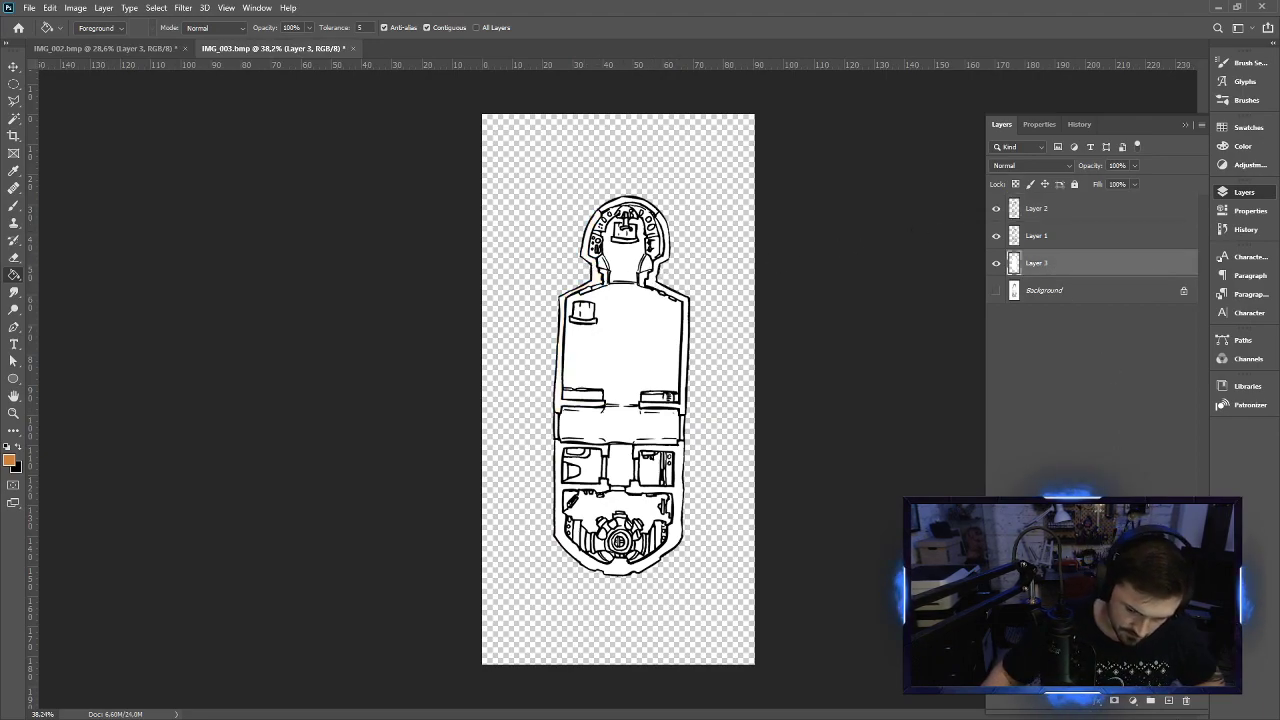
click(1166, 700)
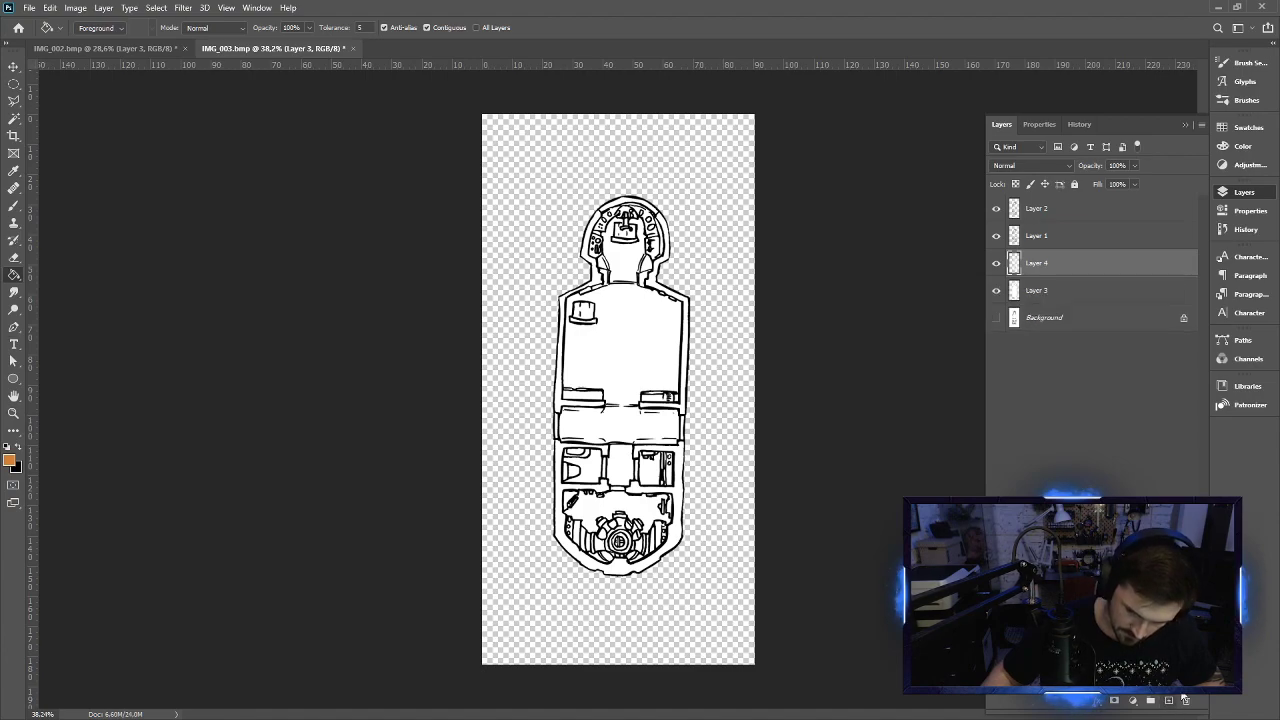
double_click(1041, 264)
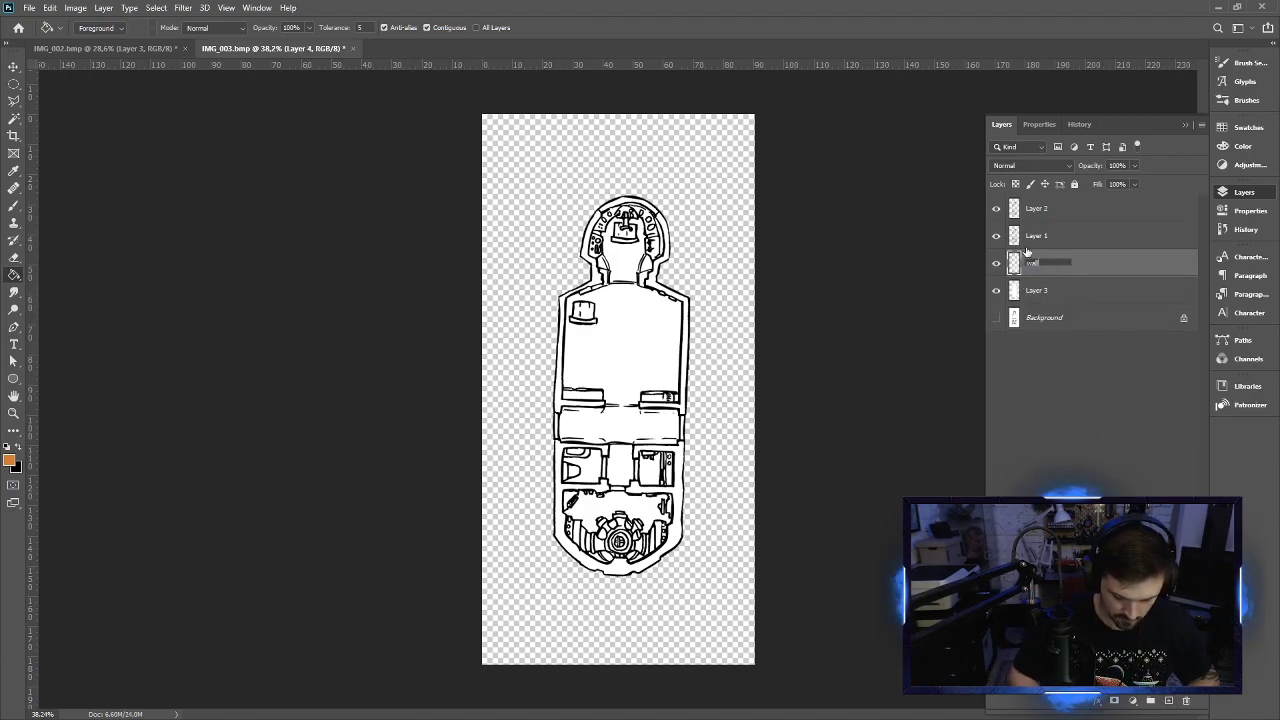
text(walls)
key(Return)
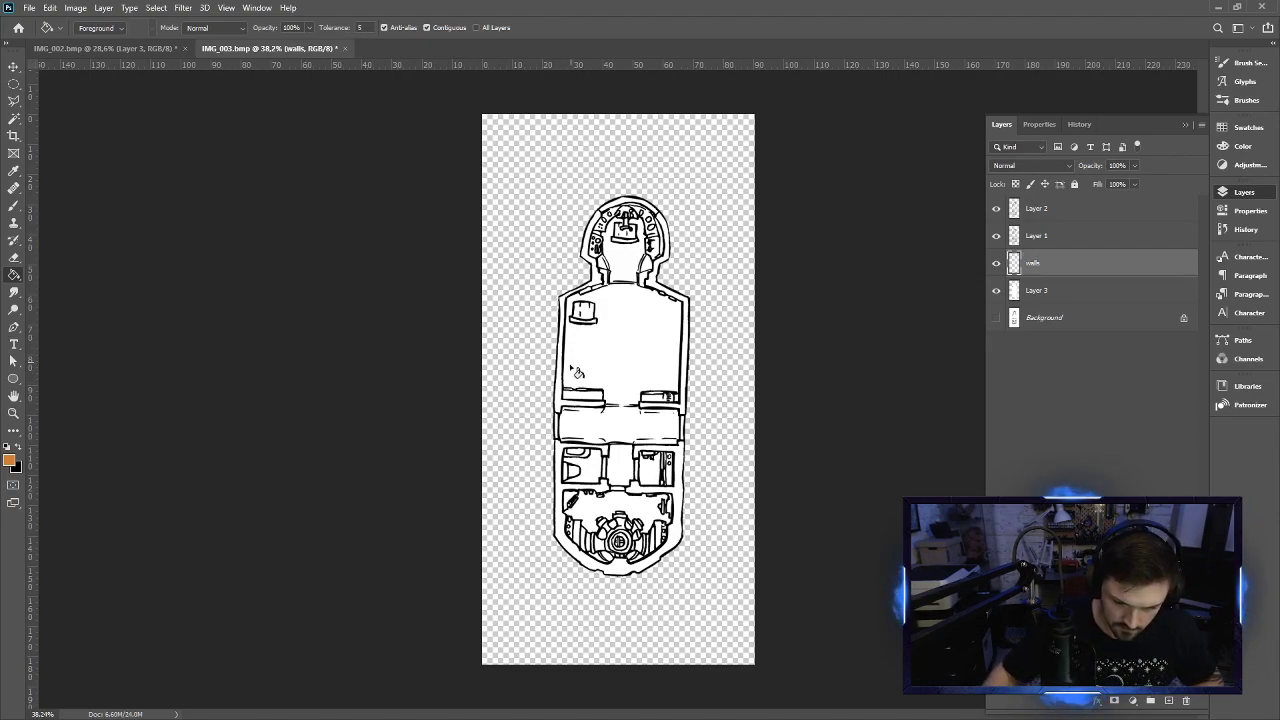
Undo an accidental whole-canvas orange fill and make Layer 2 active
click(572, 402)
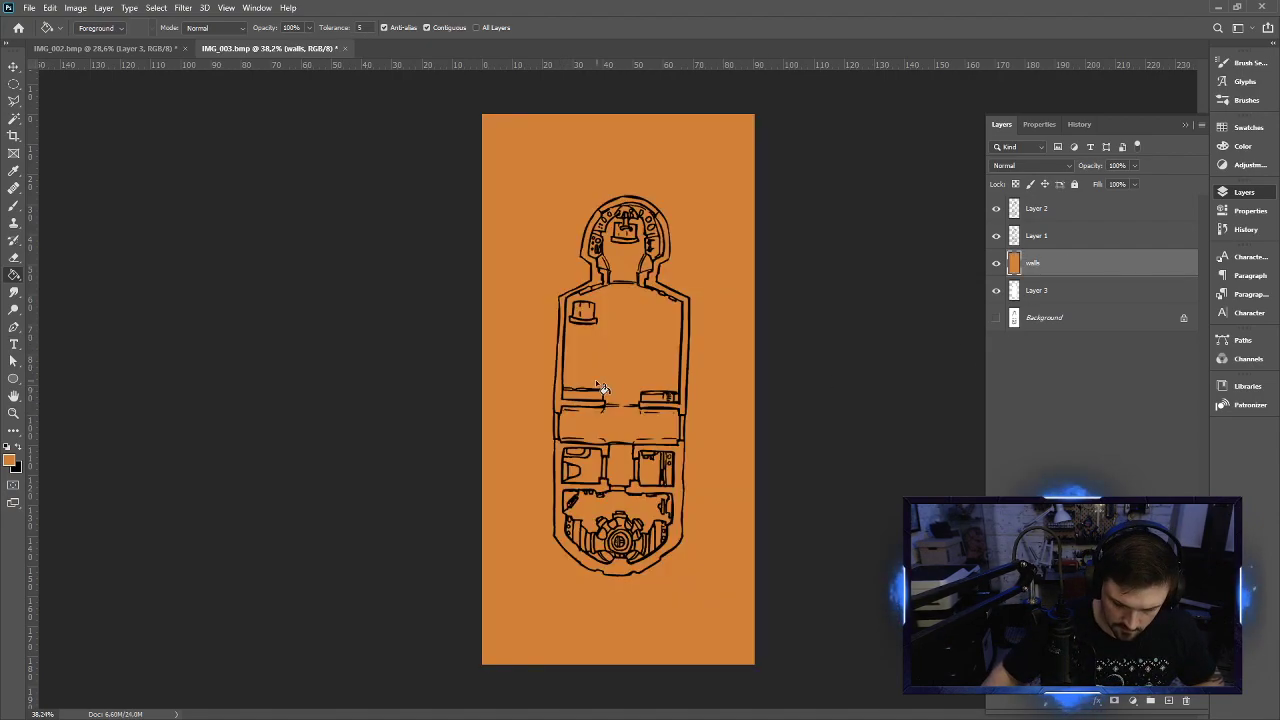
key(ctrl+z)
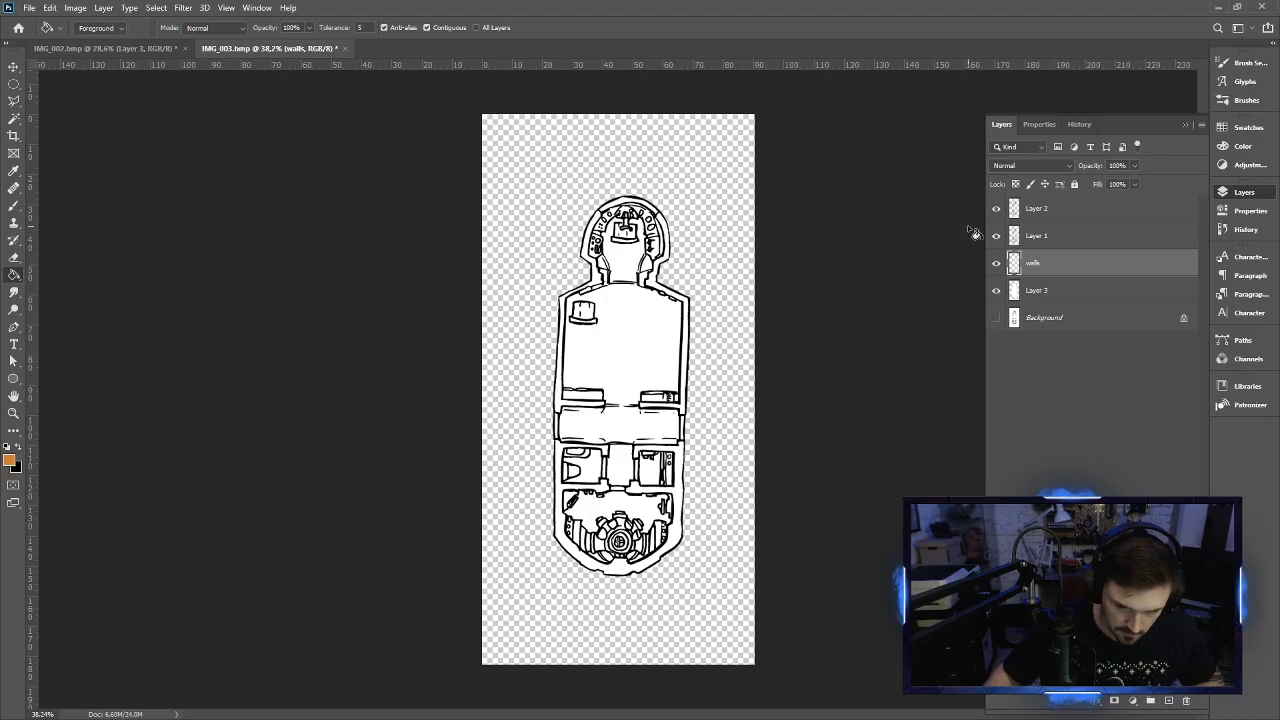
click(1050, 208)
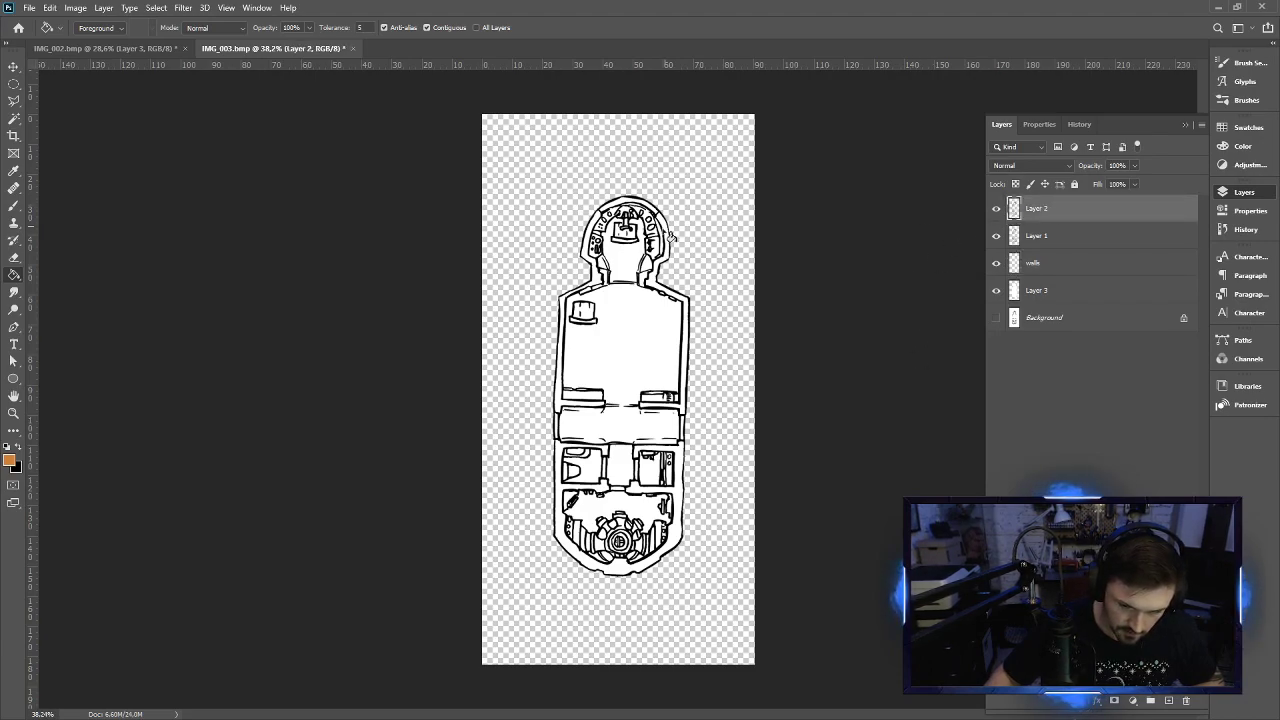
scroll(672, 236, up, 2)
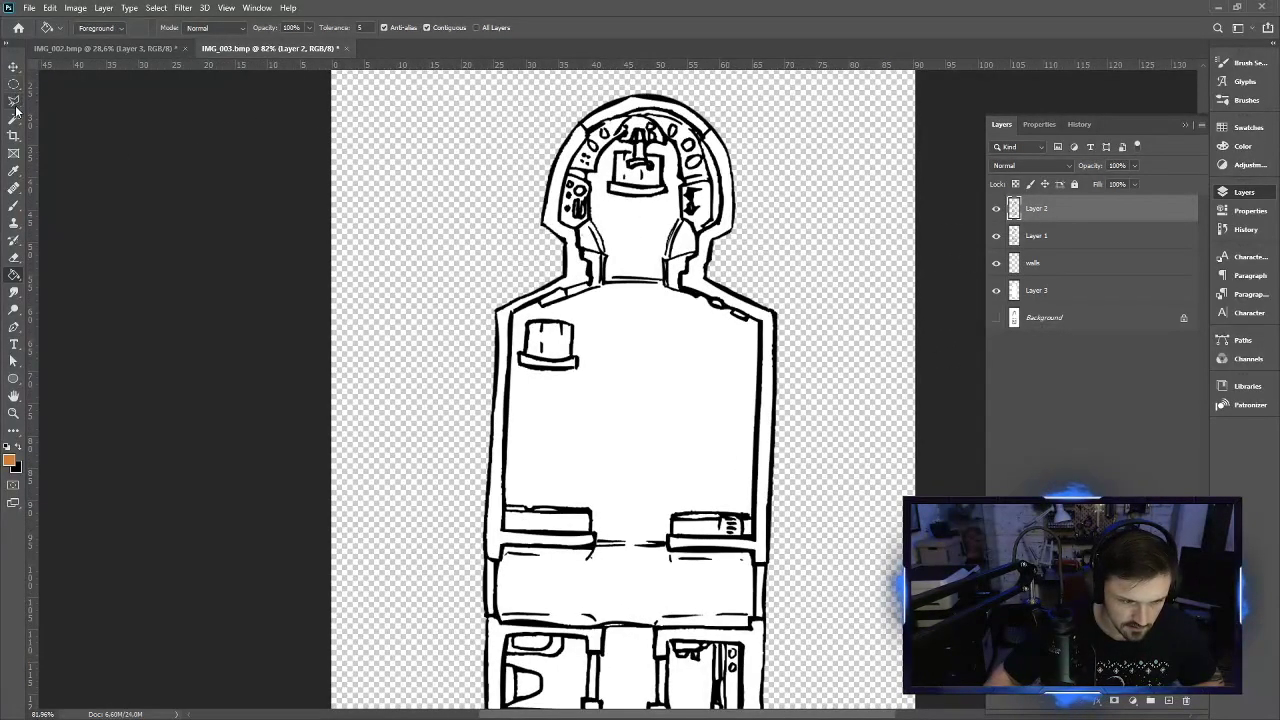
Select the wall band between the ship's outer and inner outlines with the Magic Wand
click(14, 117)
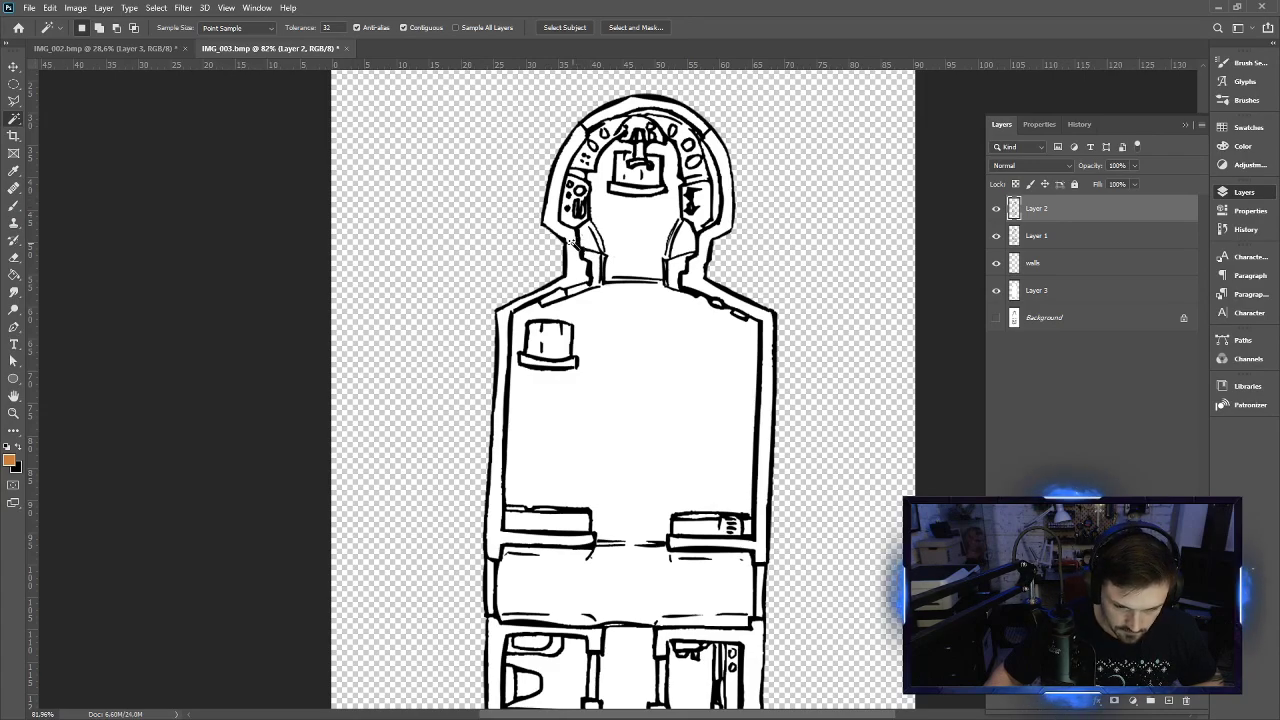
click(572, 242)
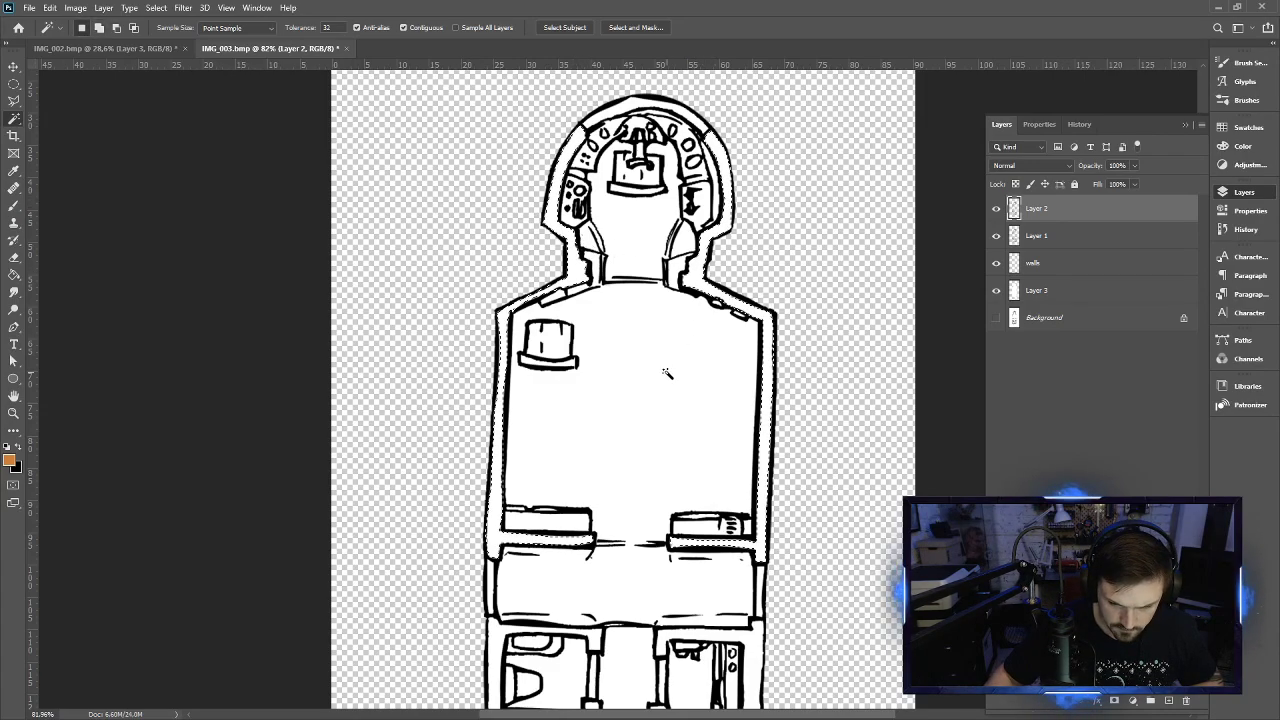
scroll(667, 373, down, 5)
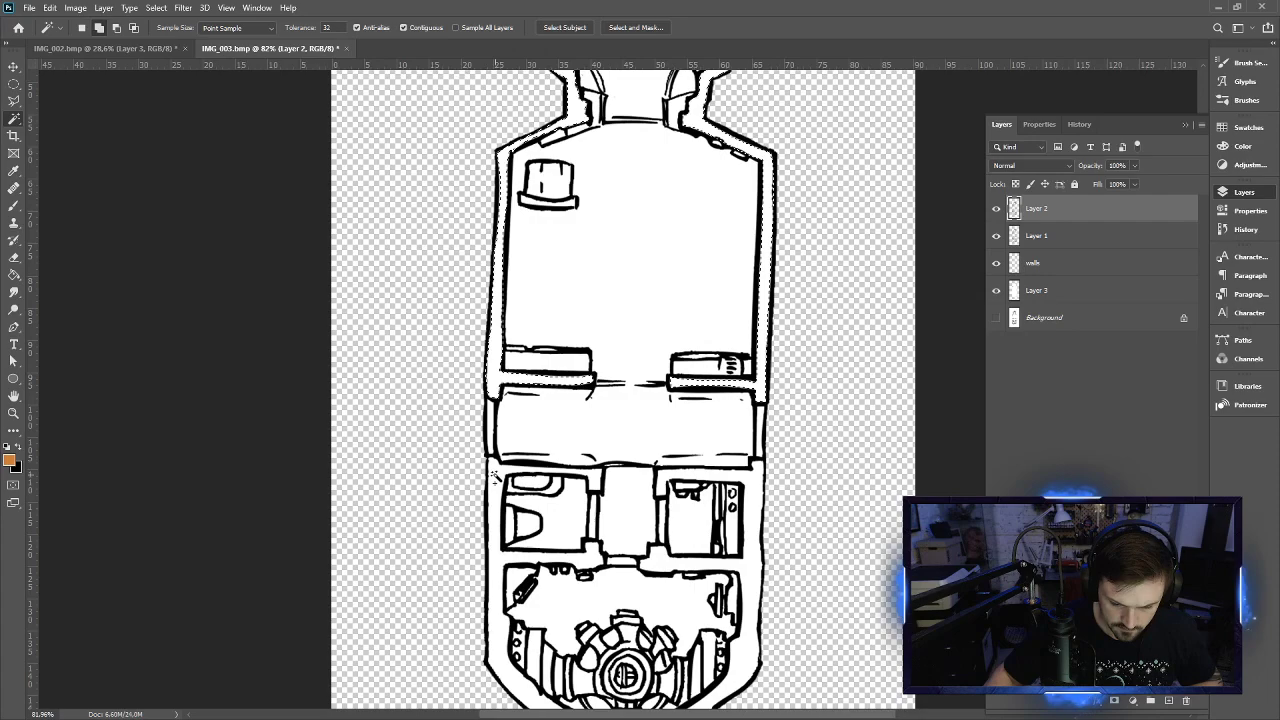
scroll(676, 481, down, 1)
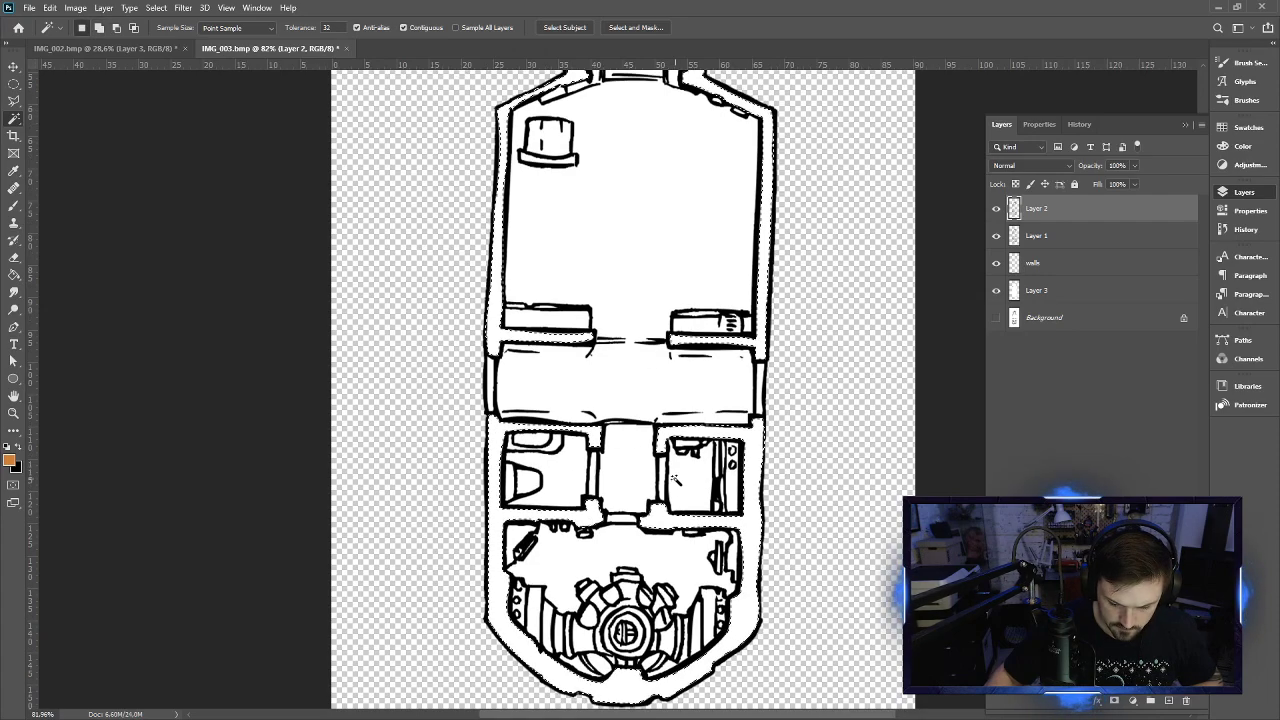
scroll(676, 481, up, 1)
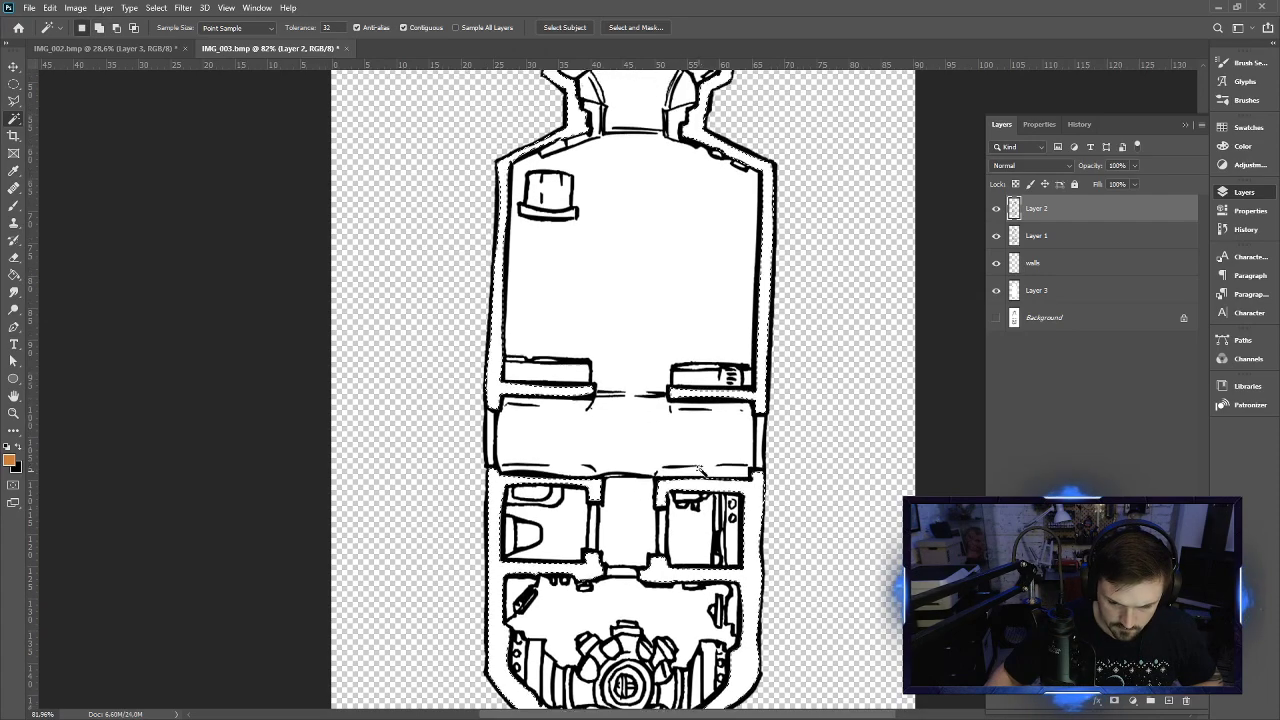
Fill the selected wall band on the walls layer with the foreground orange
click(1052, 263)
click(49, 7)
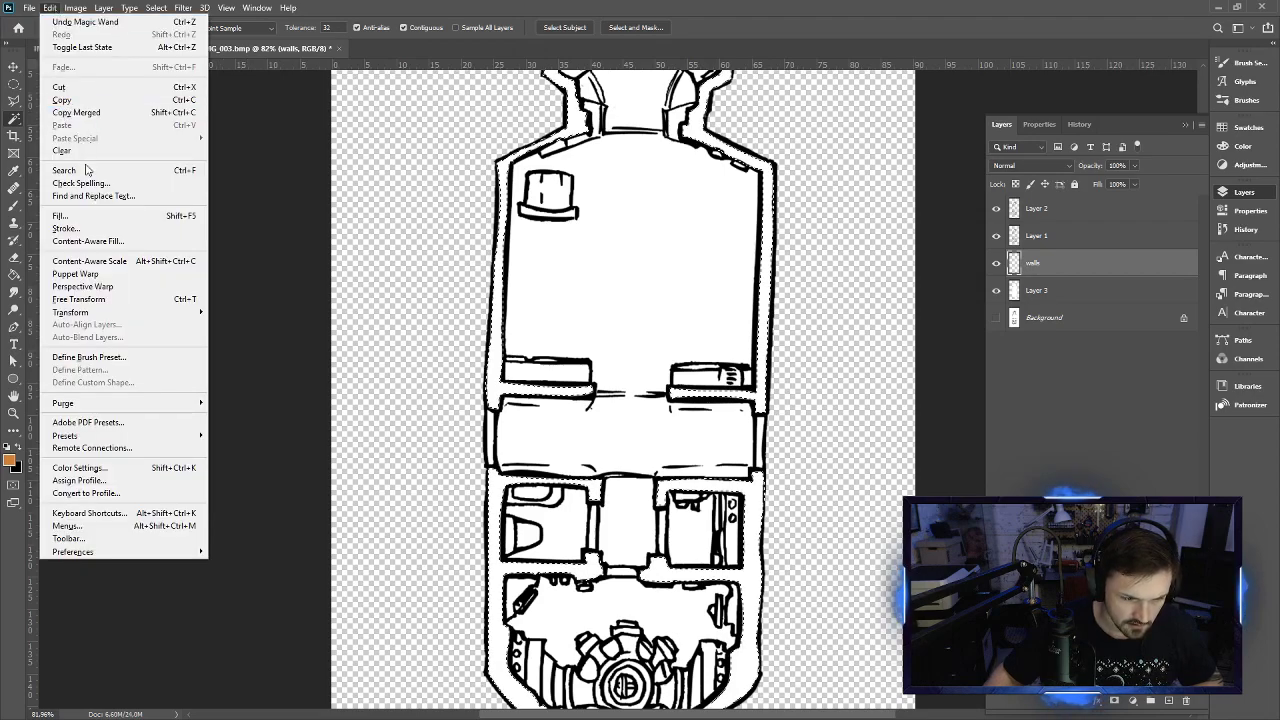
click(86, 215)
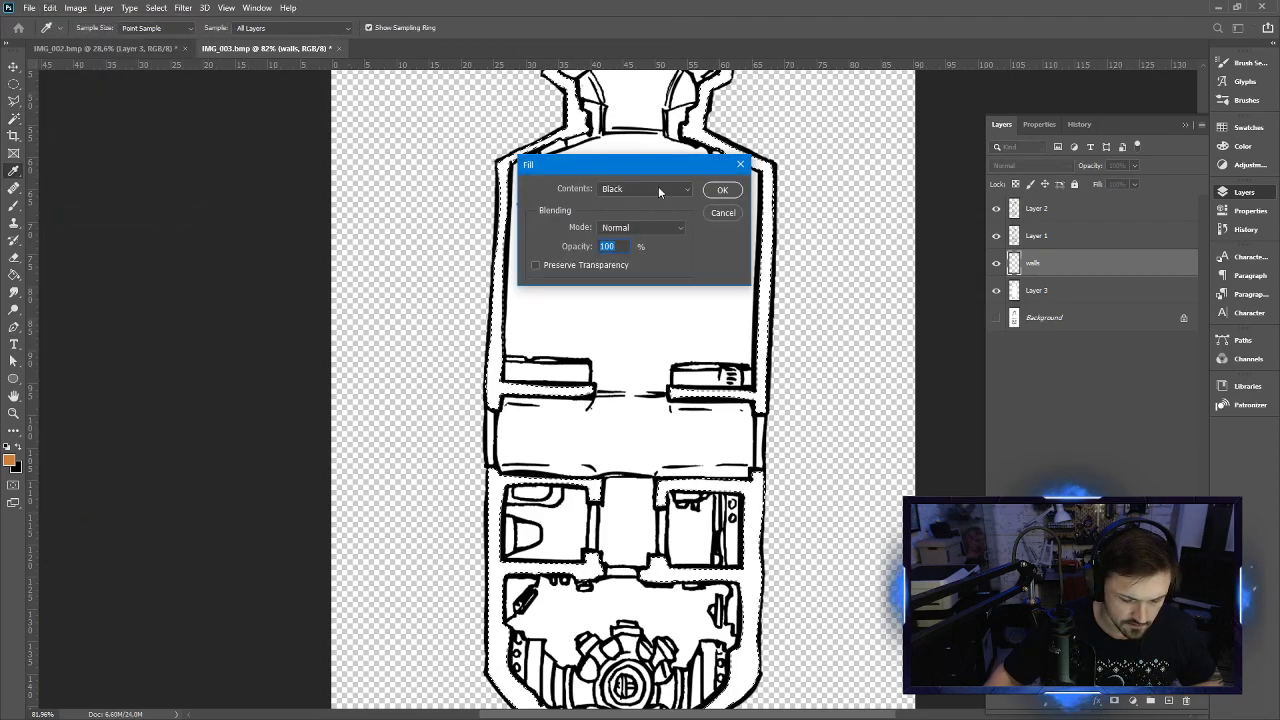
click(651, 192)
click(640, 198)
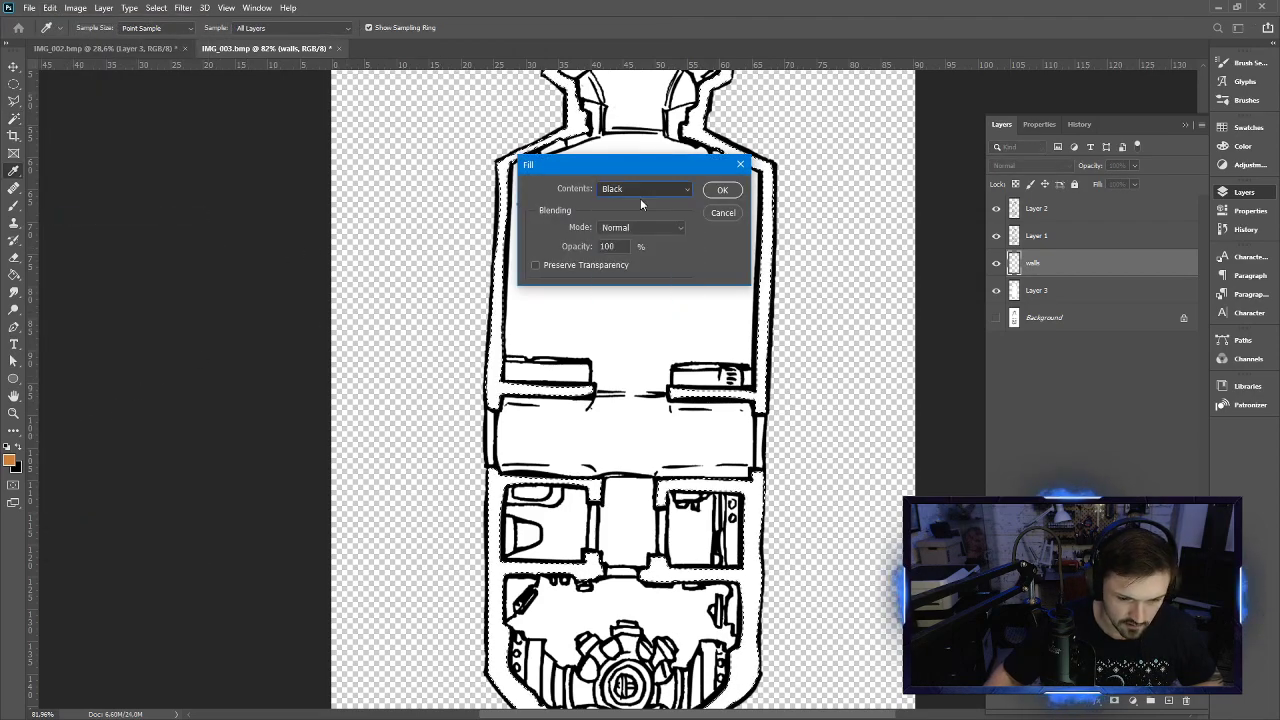
click(640, 198)
click(640, 206)
click(722, 189)
key(w)
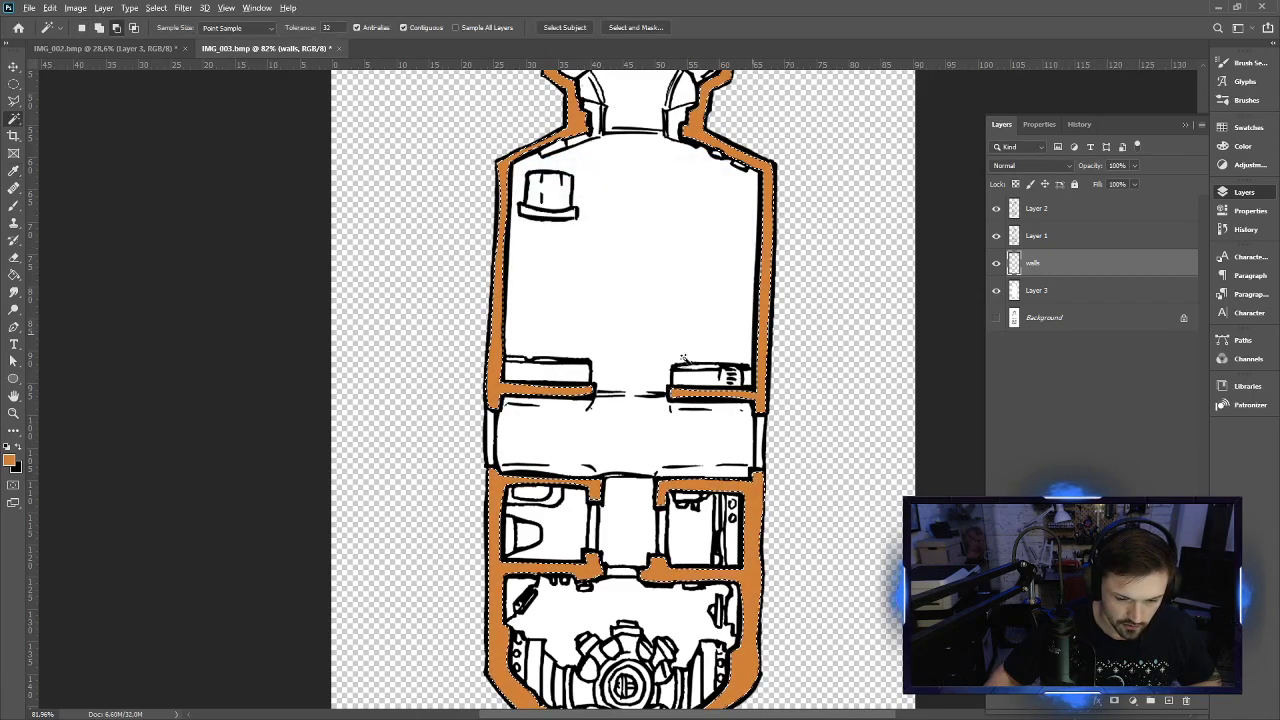
scroll(683, 358, down, 4)
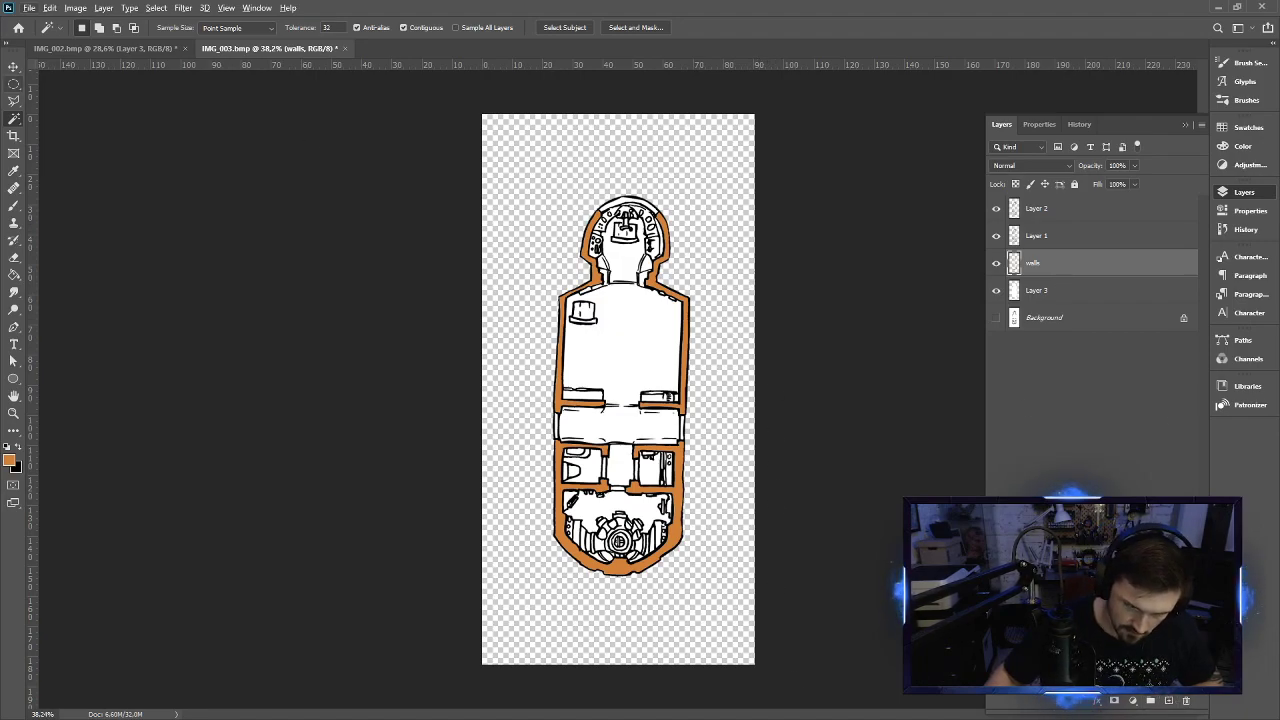
With Layer 1 active, set the foreground colour to sky-blue cyan 32badc
click(1057, 235)
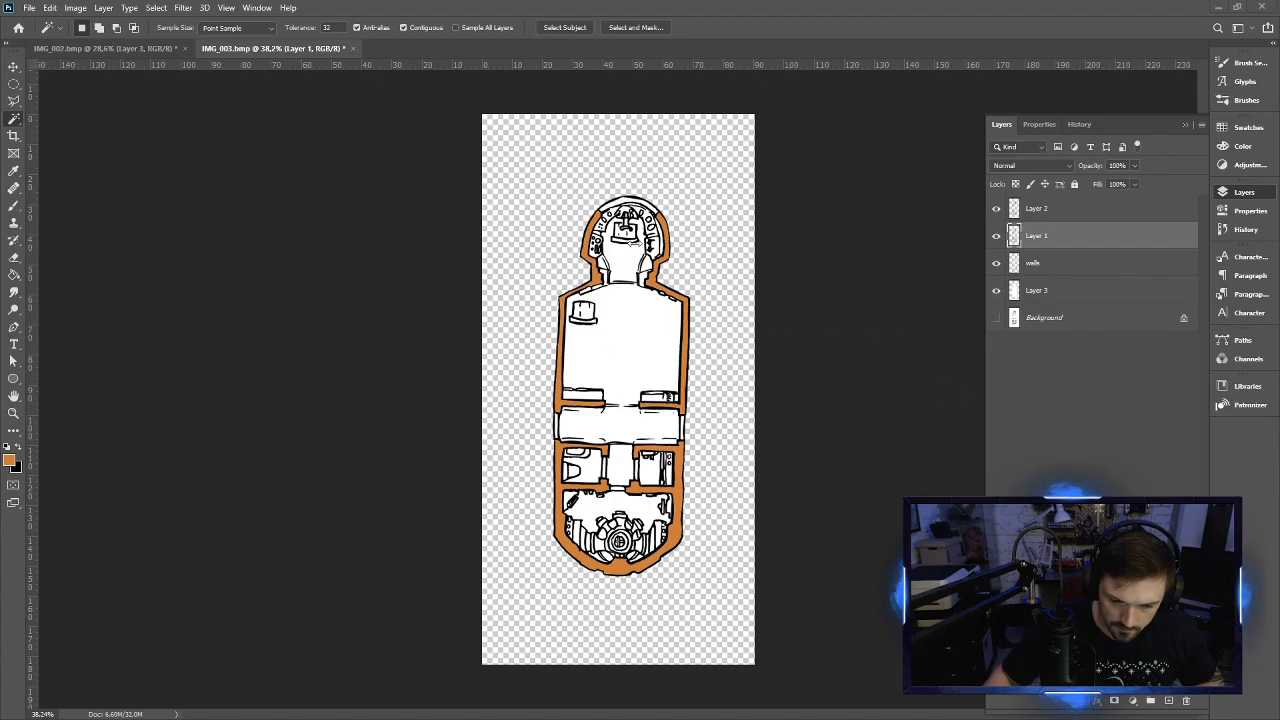
scroll(615, 229, up, 3)
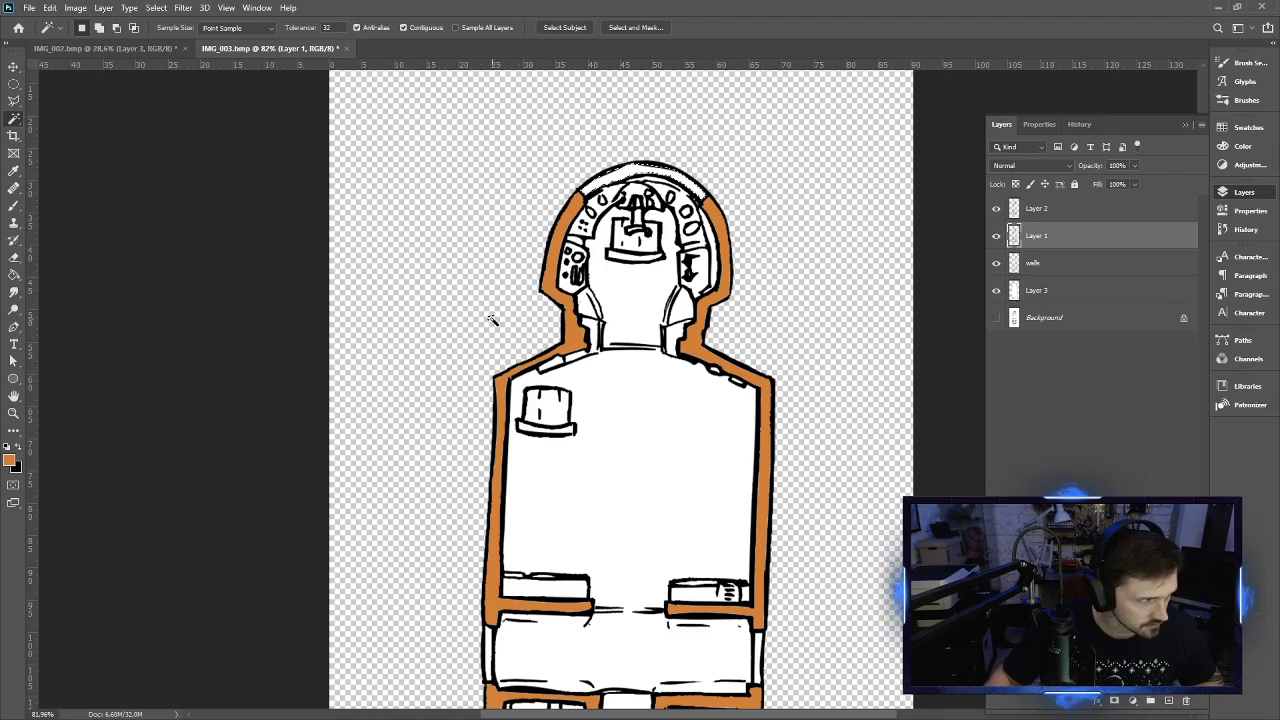
click(9, 459)
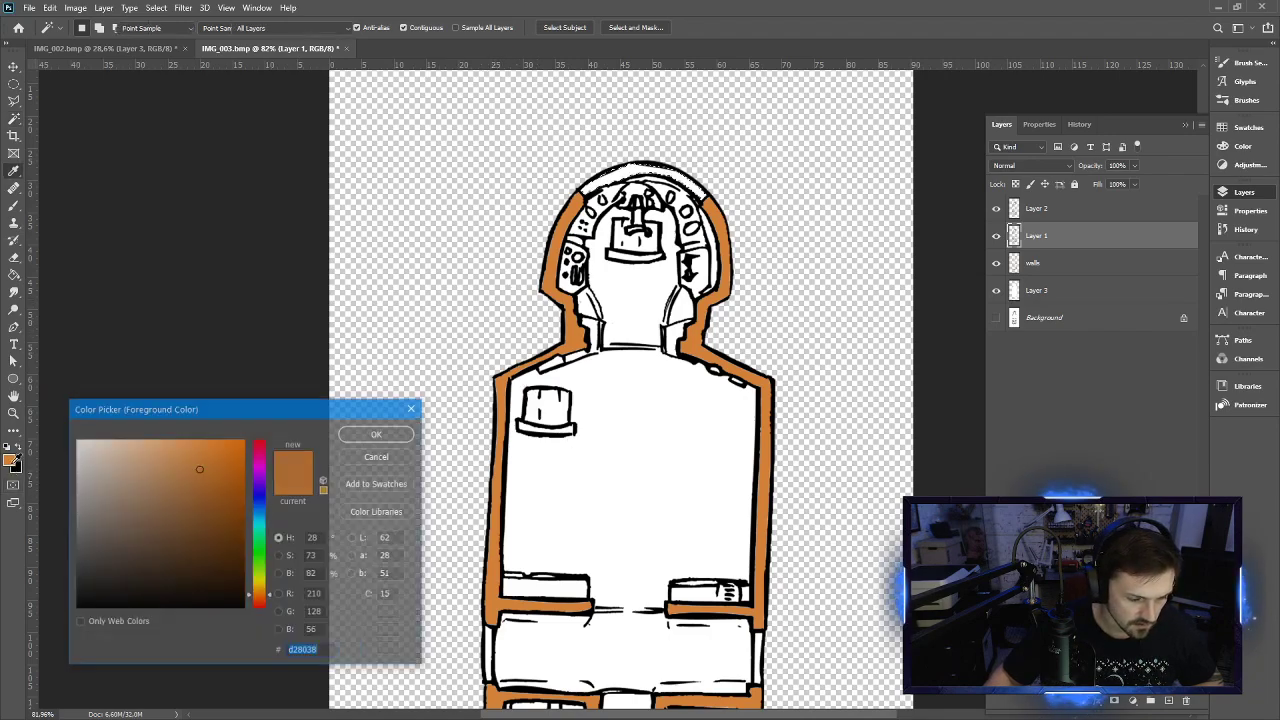
click(262, 531)
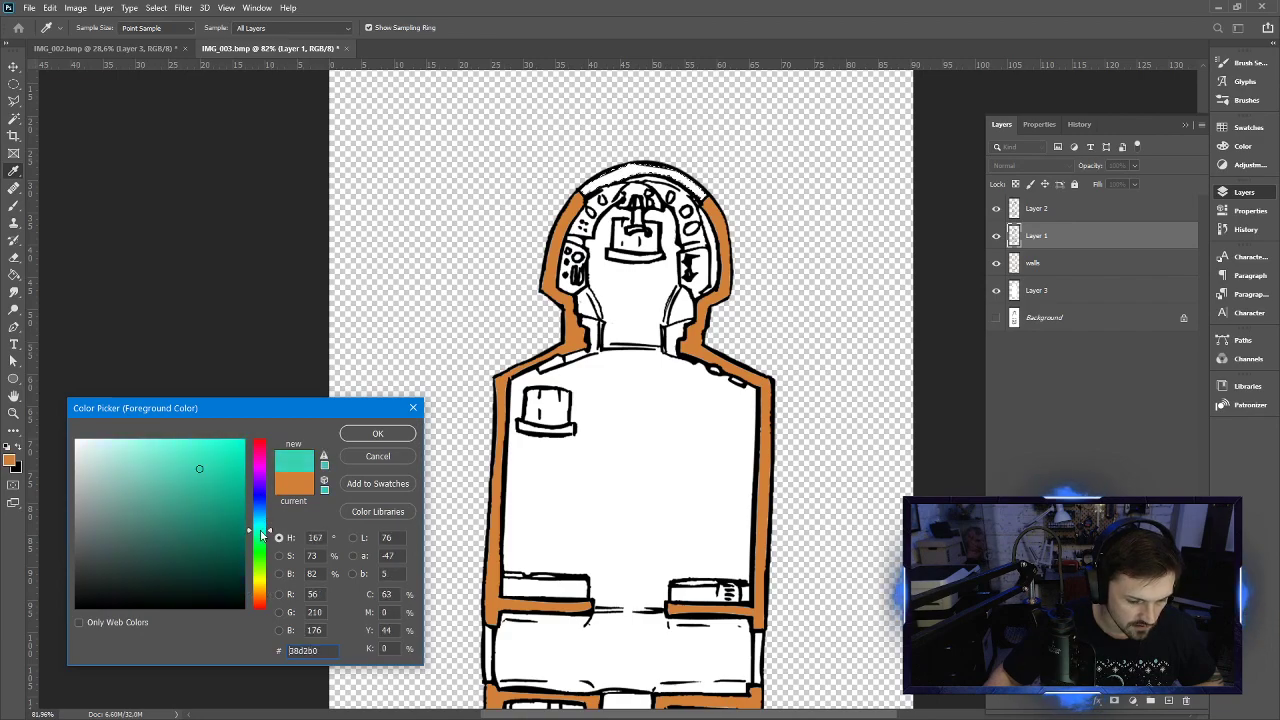
drag(262, 534, 267, 521)
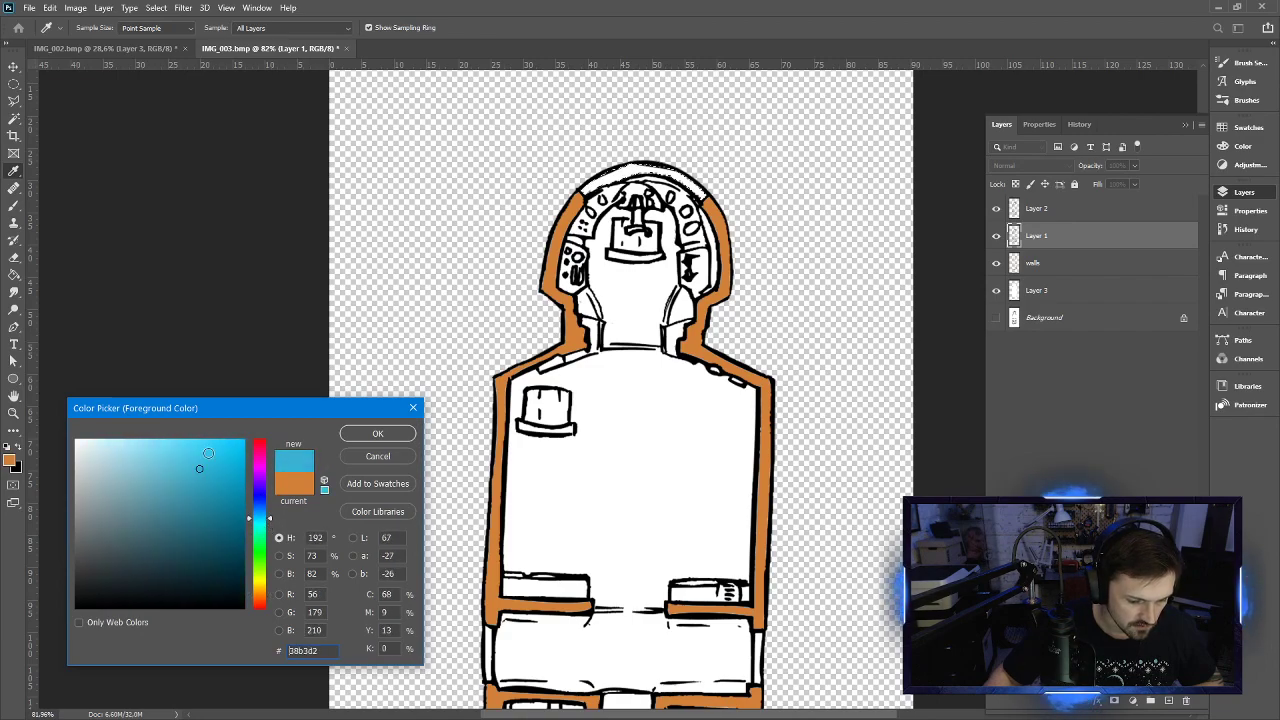
click(202, 465)
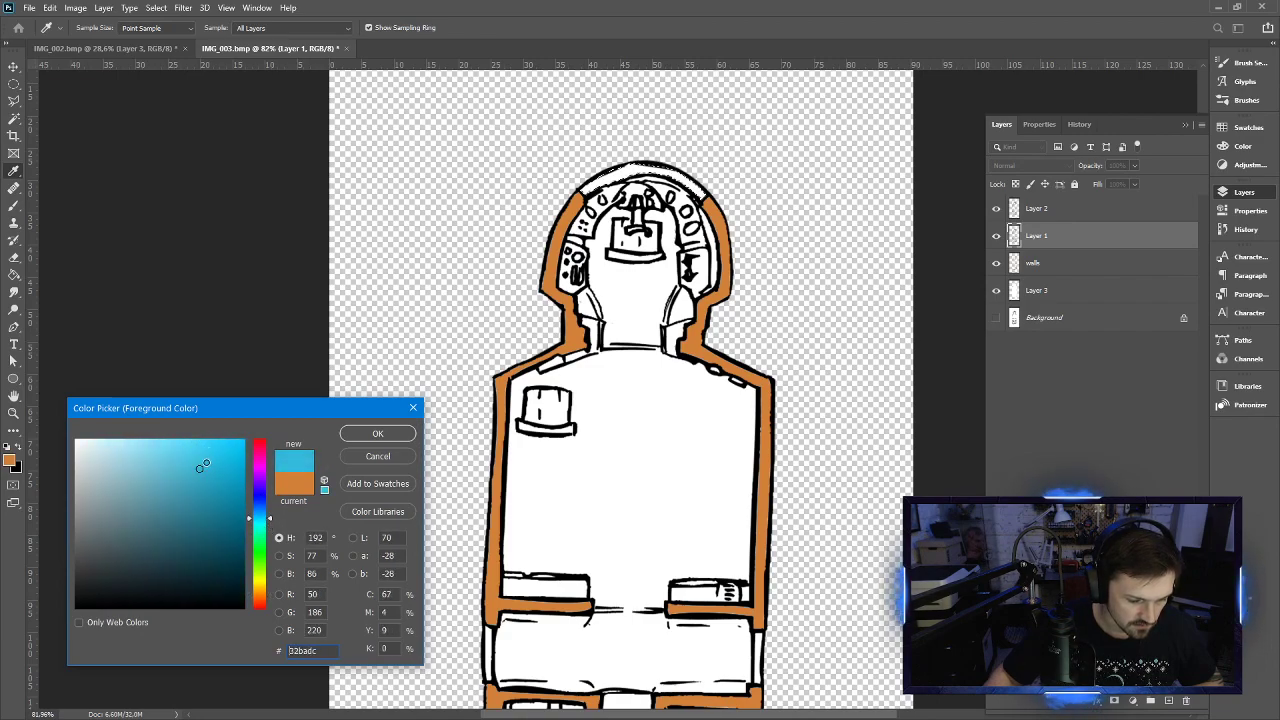
click(378, 433)
key(w)
Rename Layer 1 to 'glass'
double_click(1040, 236)
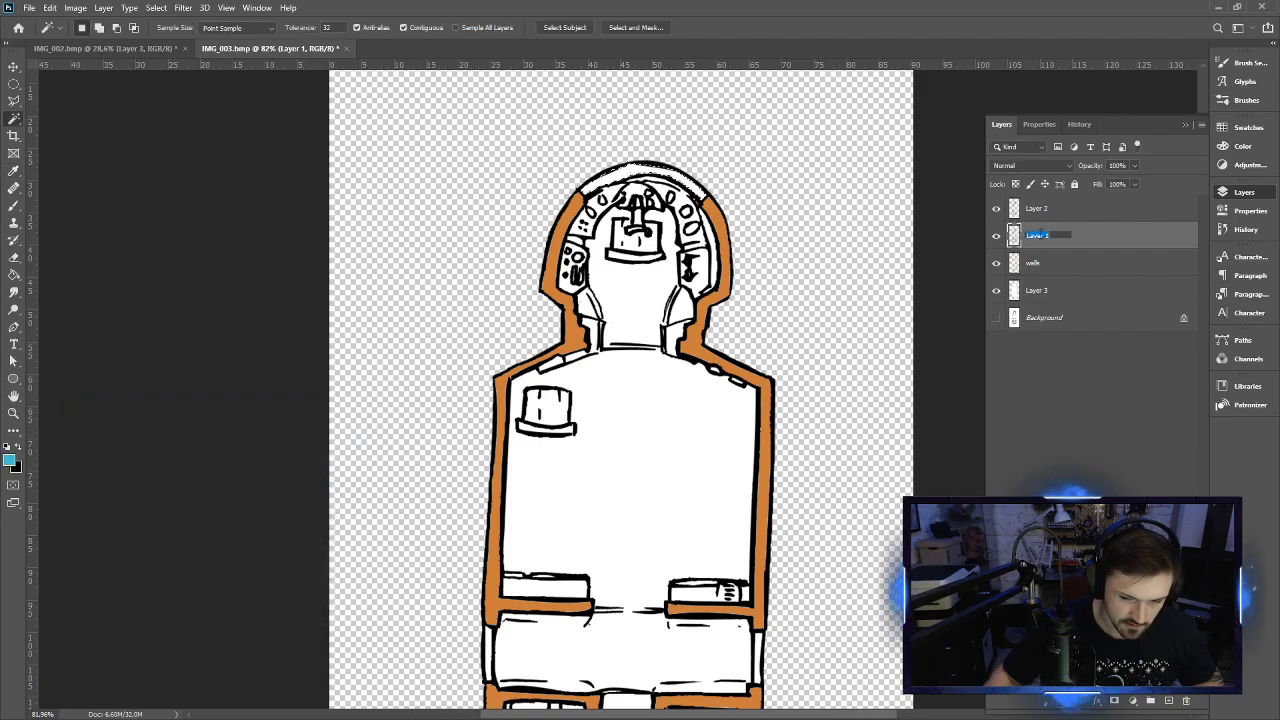
text(glass)
key(Return)
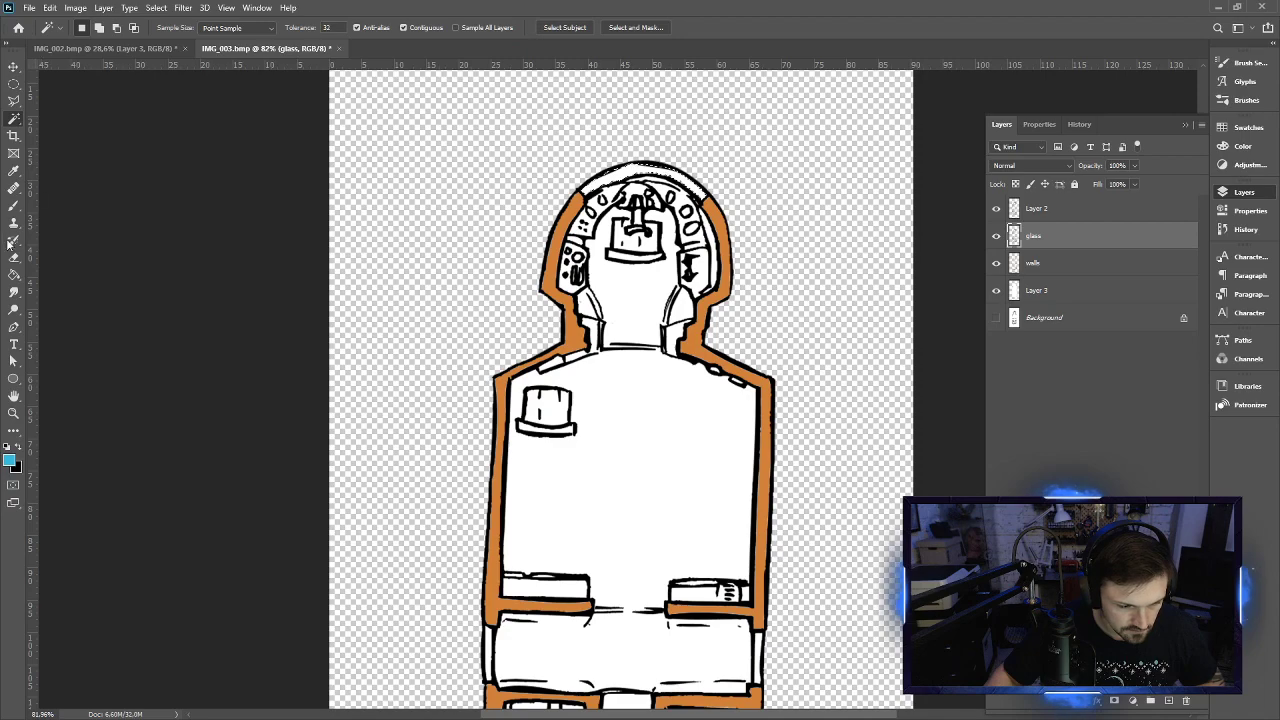
Check the glass layer's content and rename it to 'lines1'
click(14, 273)
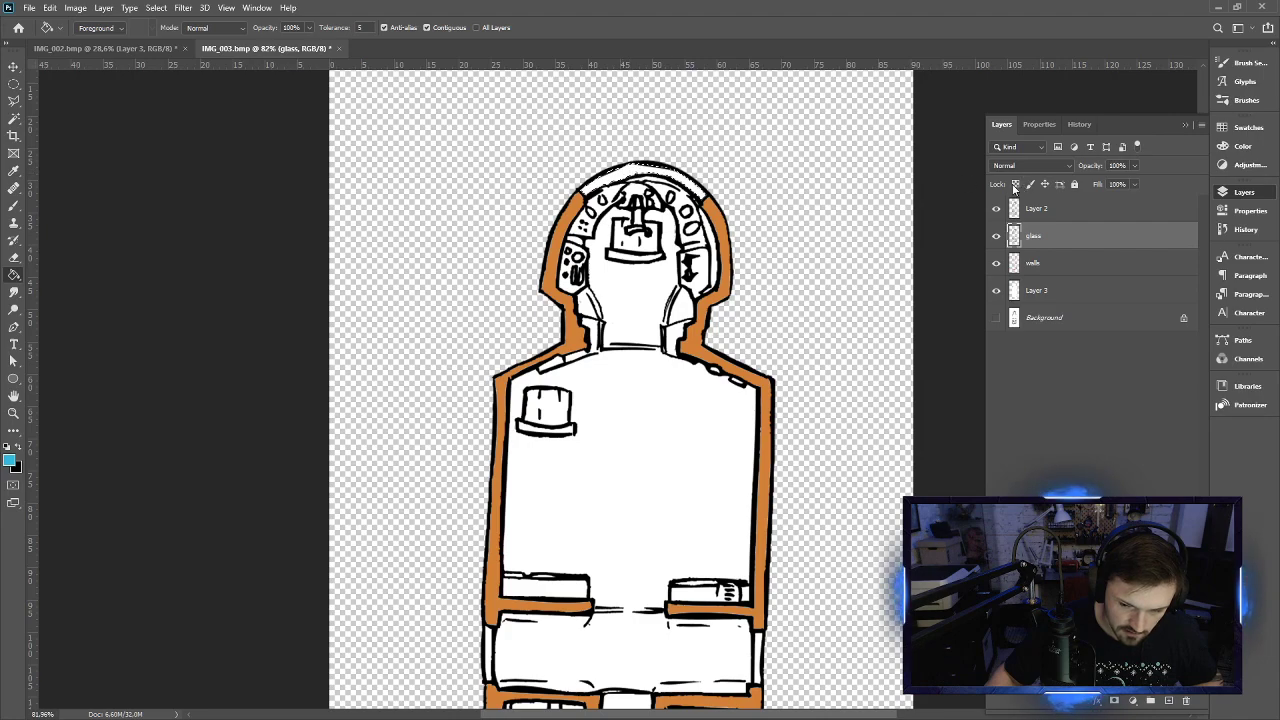
click(997, 237)
click(998, 238)
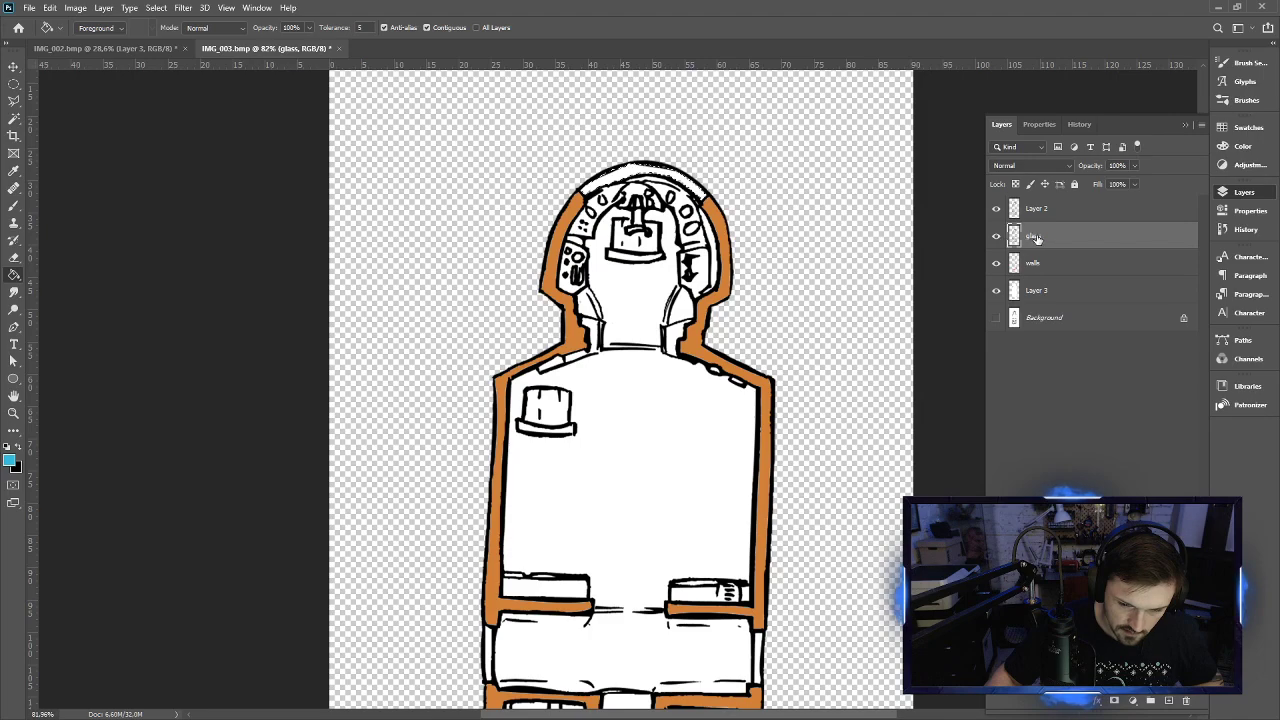
double_click(1034, 236)
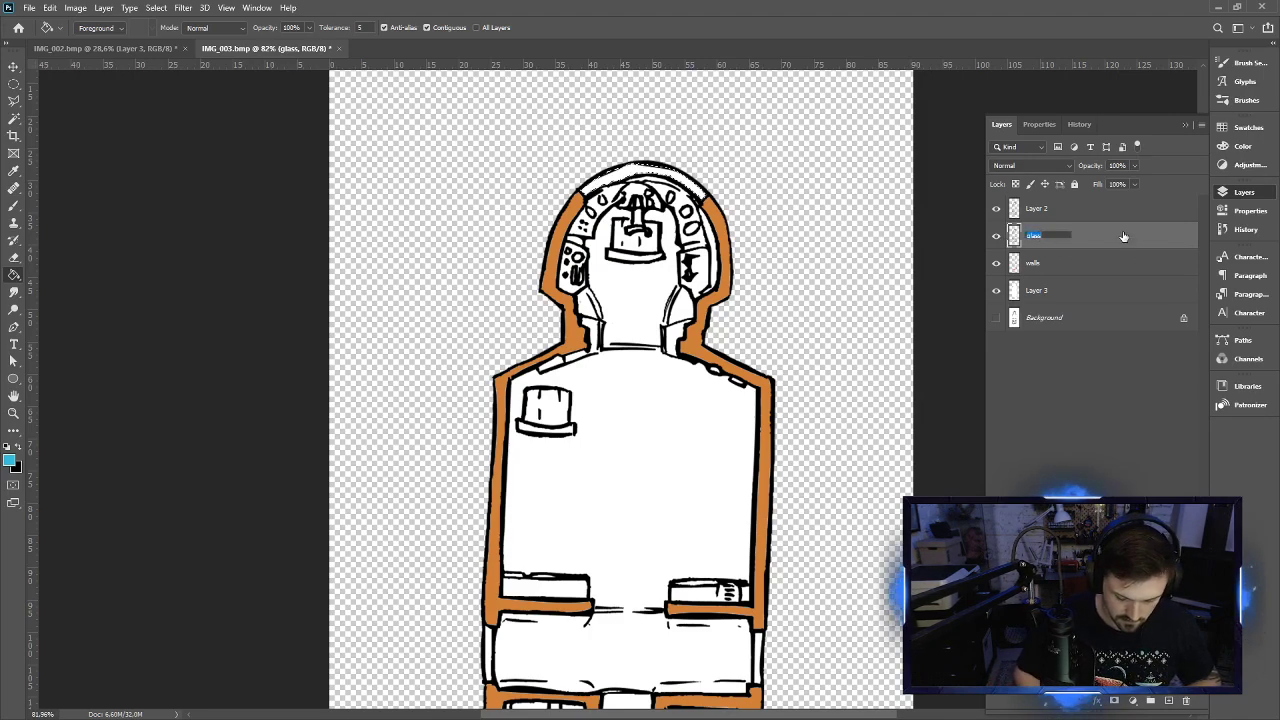
text(lines1)
key(Return)
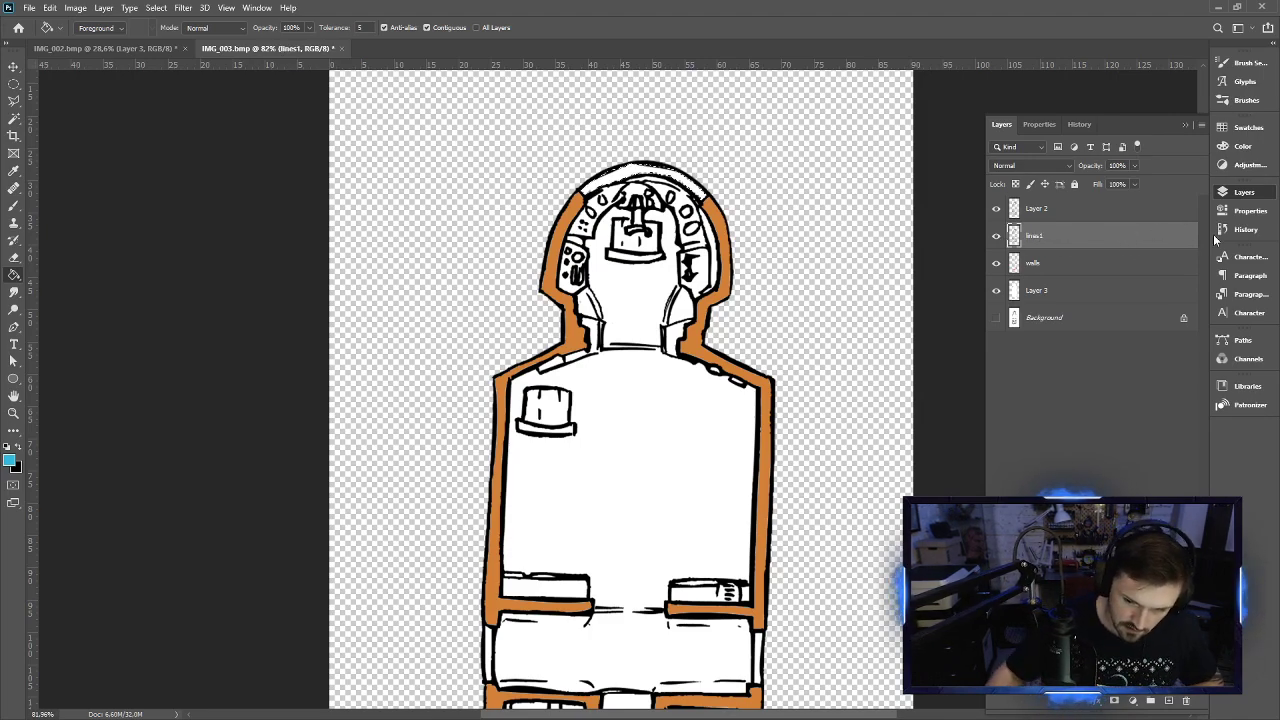
Add a new layer named 'glass' directly above walls
click(1100, 263)
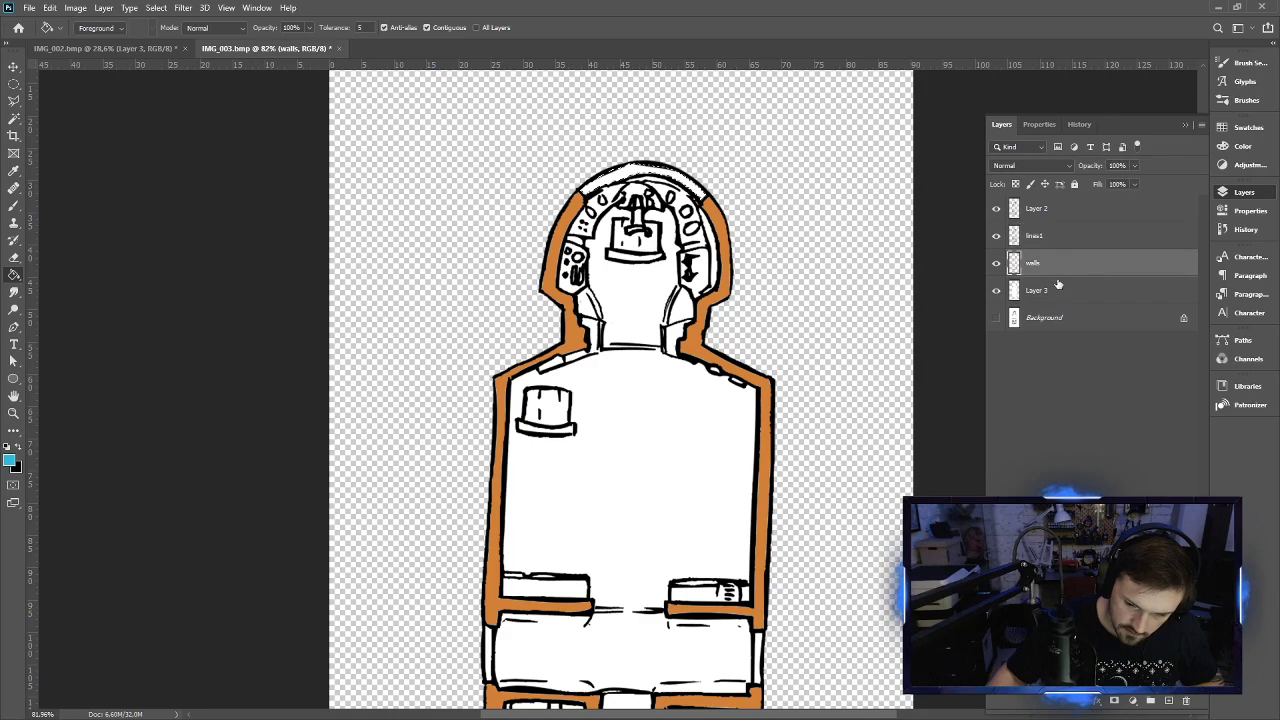
click(1166, 701)
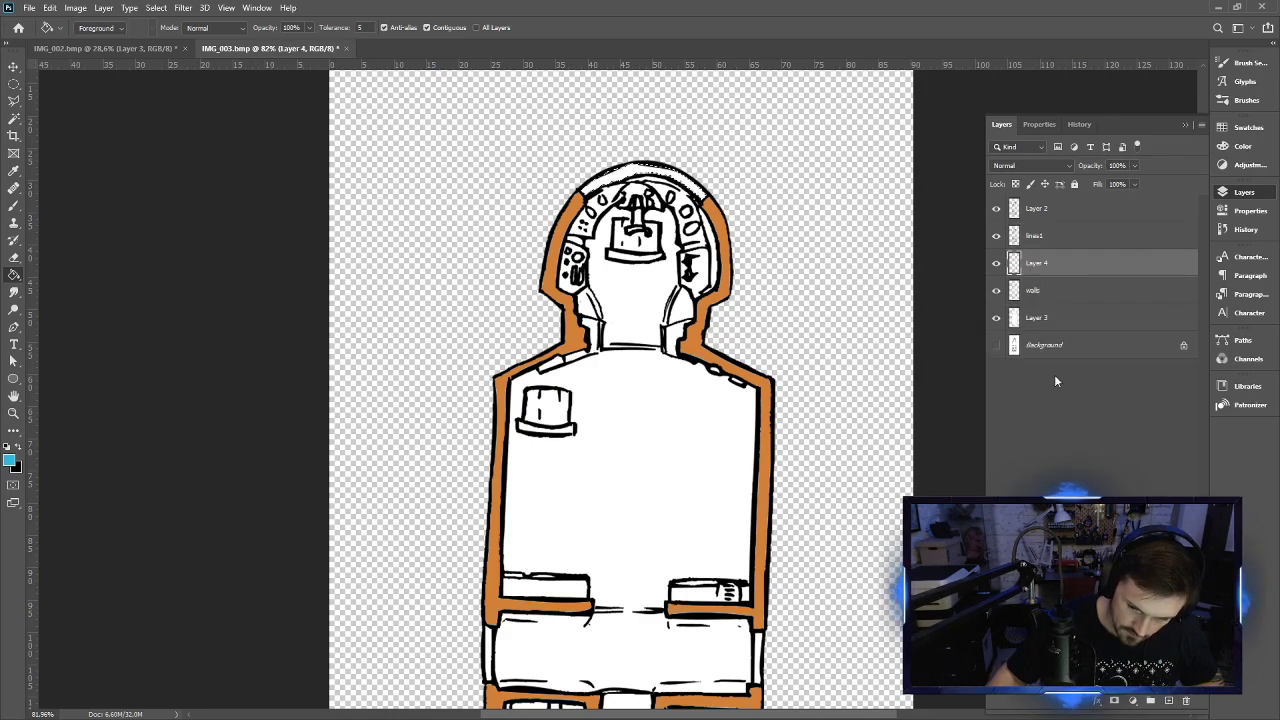
double_click(1038, 264)
text(glass)
key(Return)
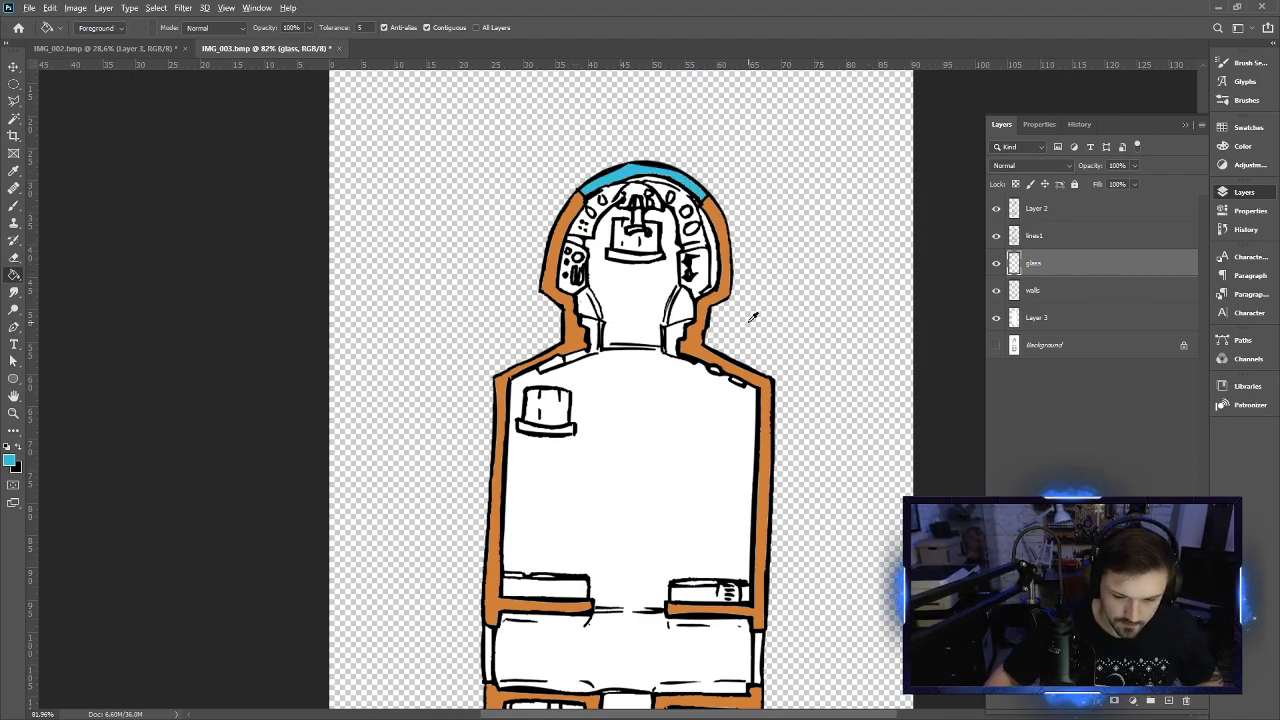
Group all layers from Layer 2 down to Layer 3 and name the group 'steamjet int'
scroll(731, 318, down, 5)
scroll(760, 314, up, 4)
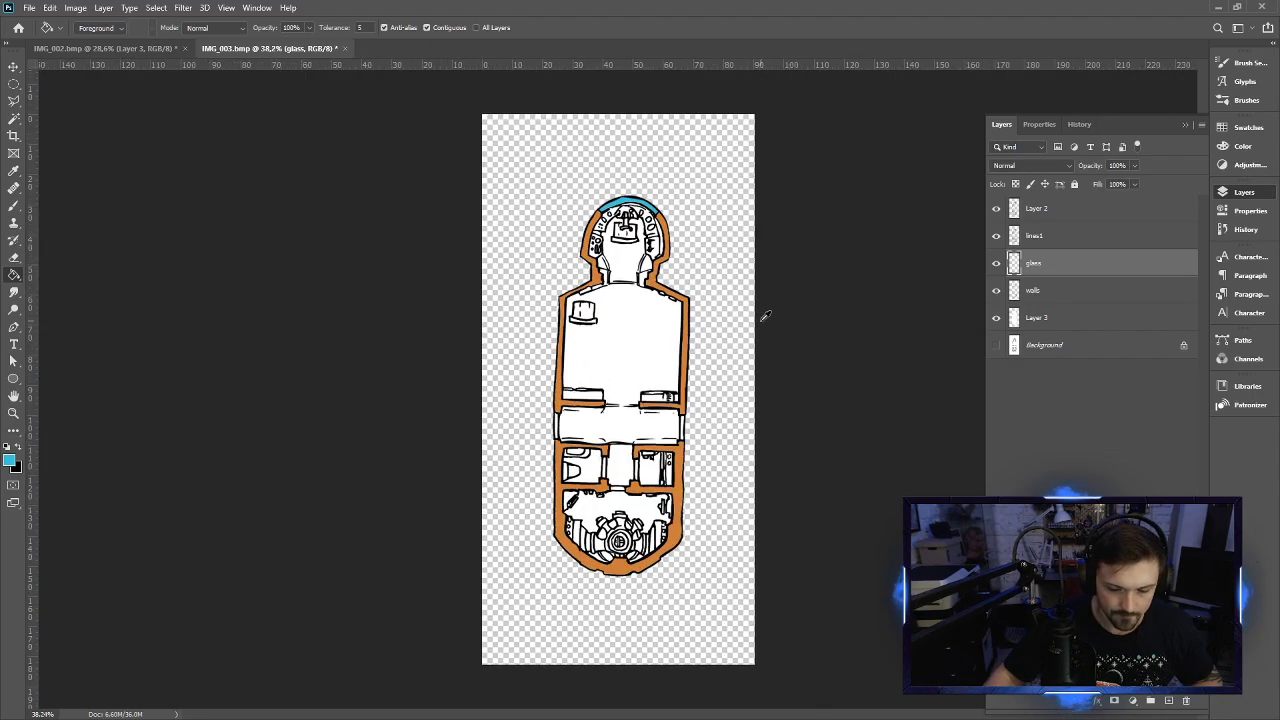
scroll(791, 311, down, 1)
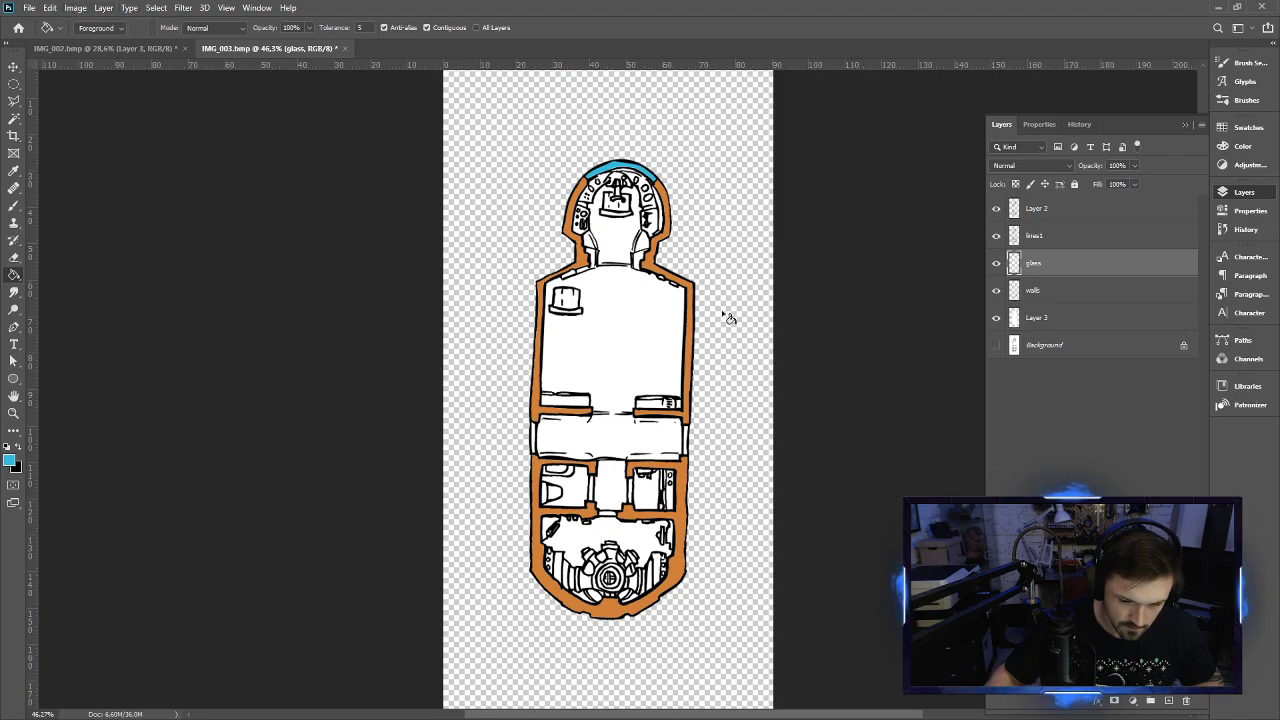
click(1036, 212)
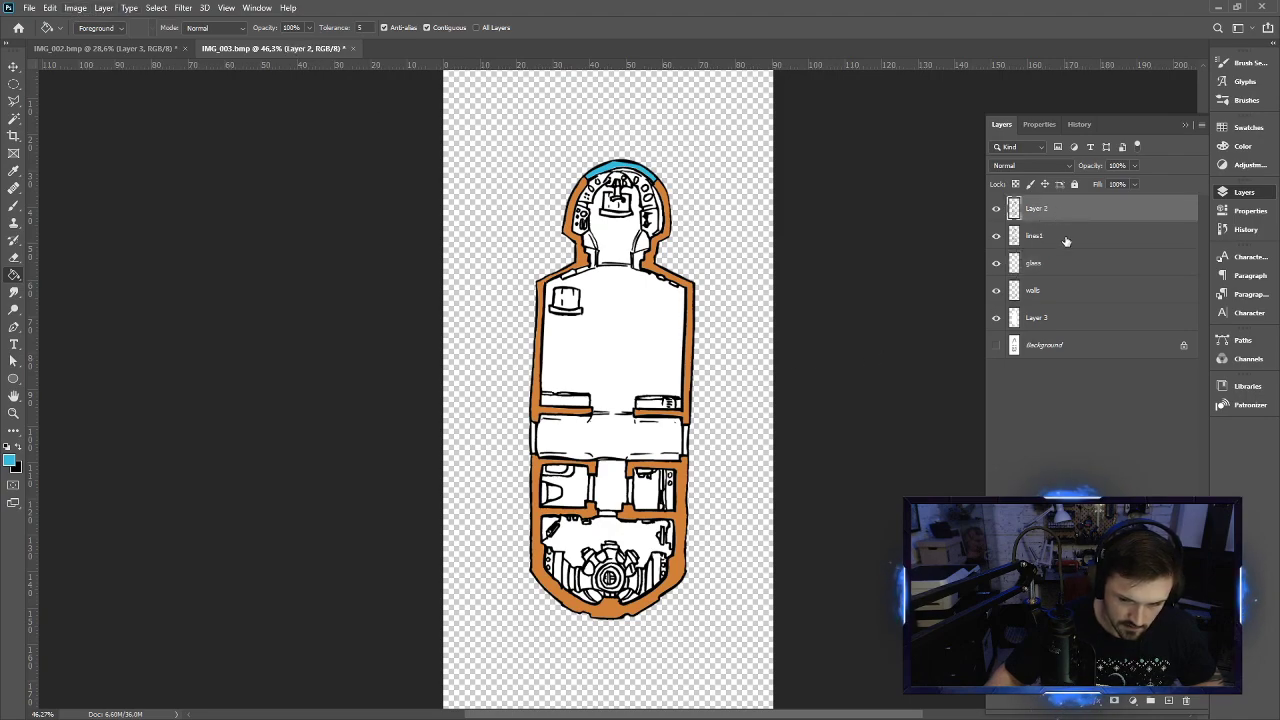
shift+click(1061, 320)
click(1151, 701)
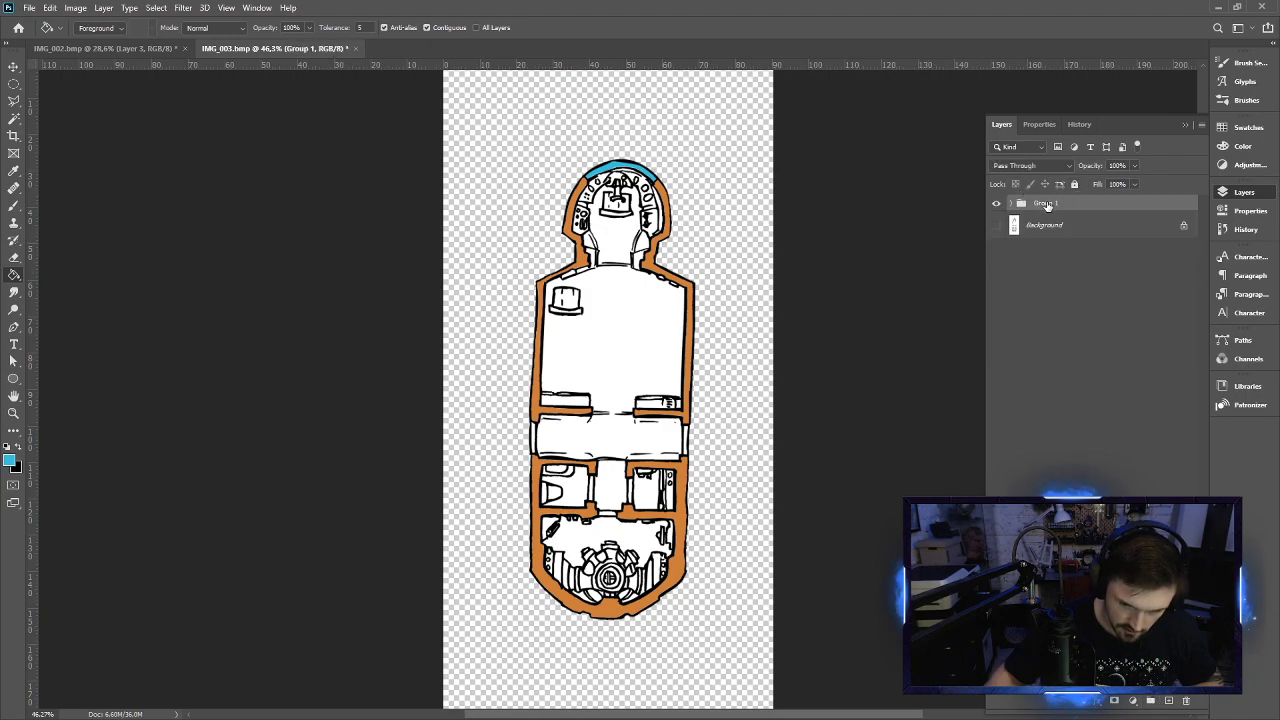
double_click(1045, 204)
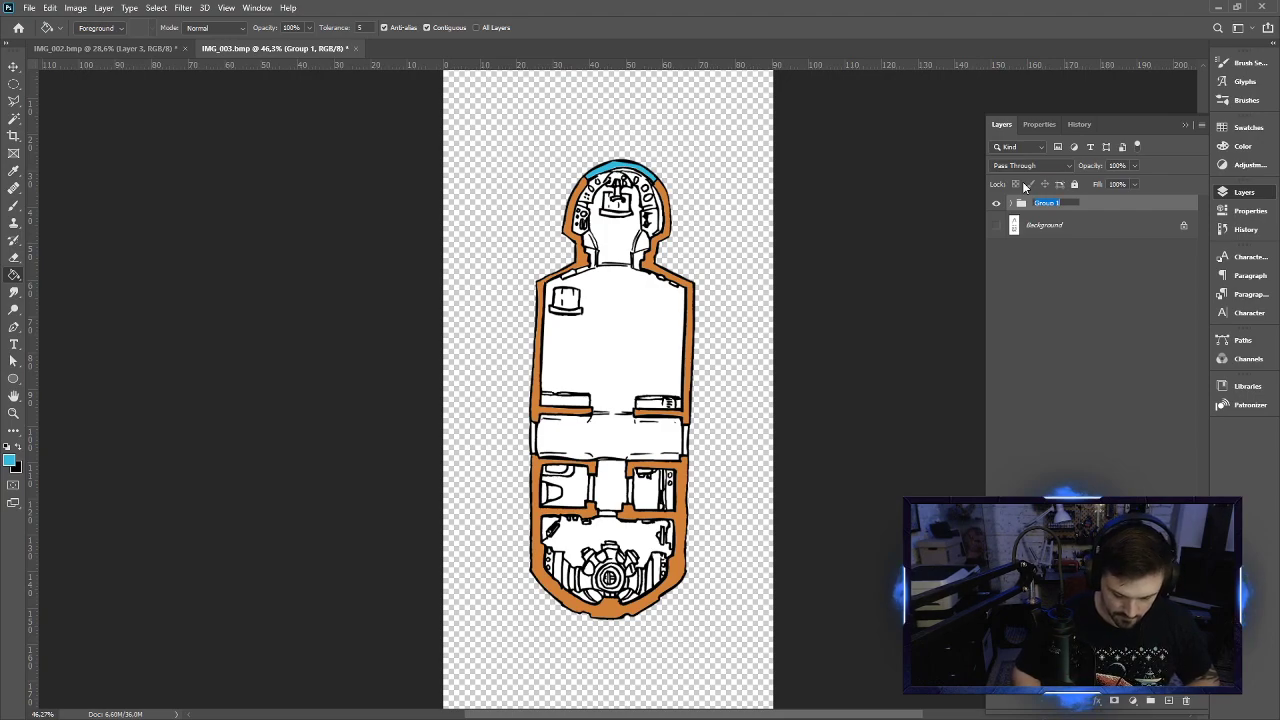
text(stern)
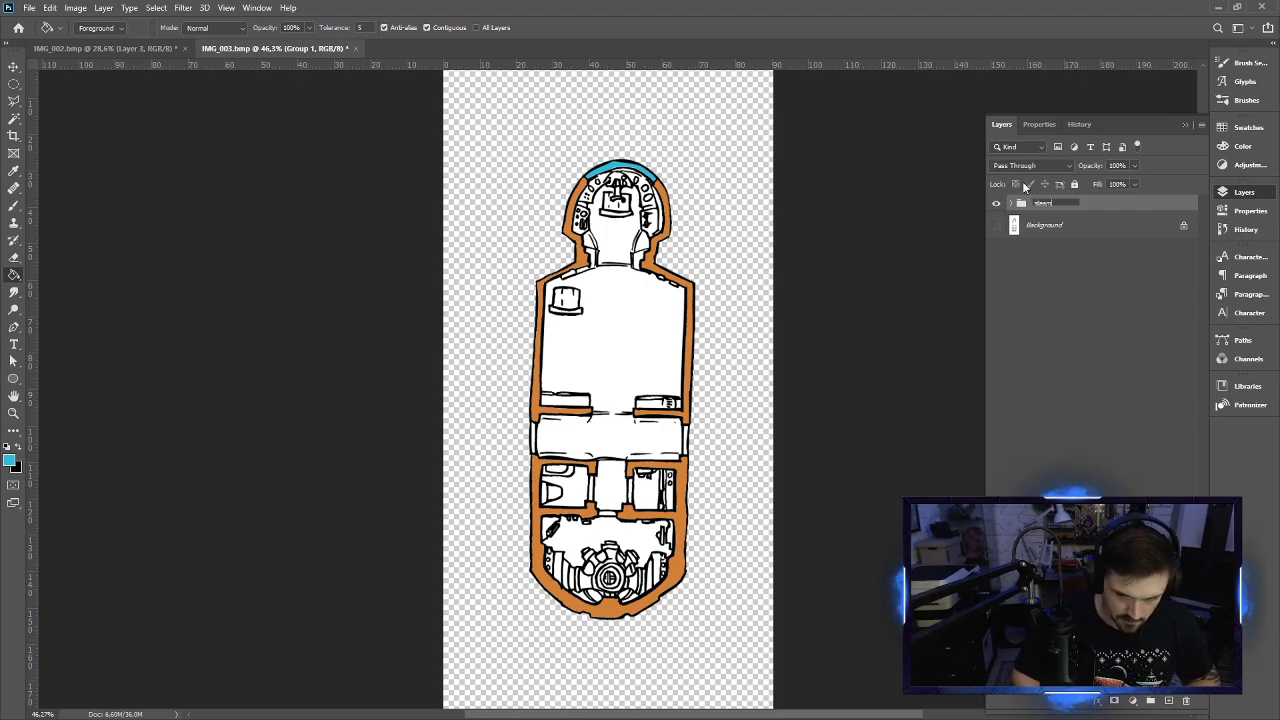
text(jet int)
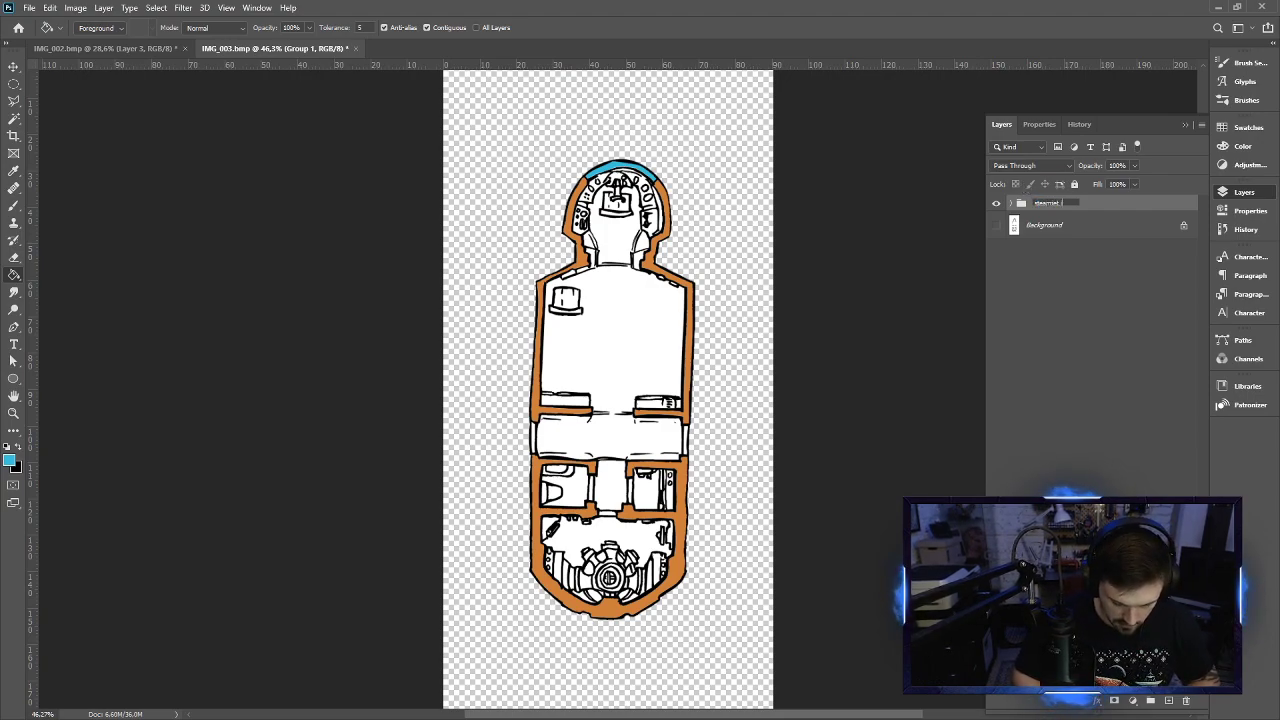
key(Return)
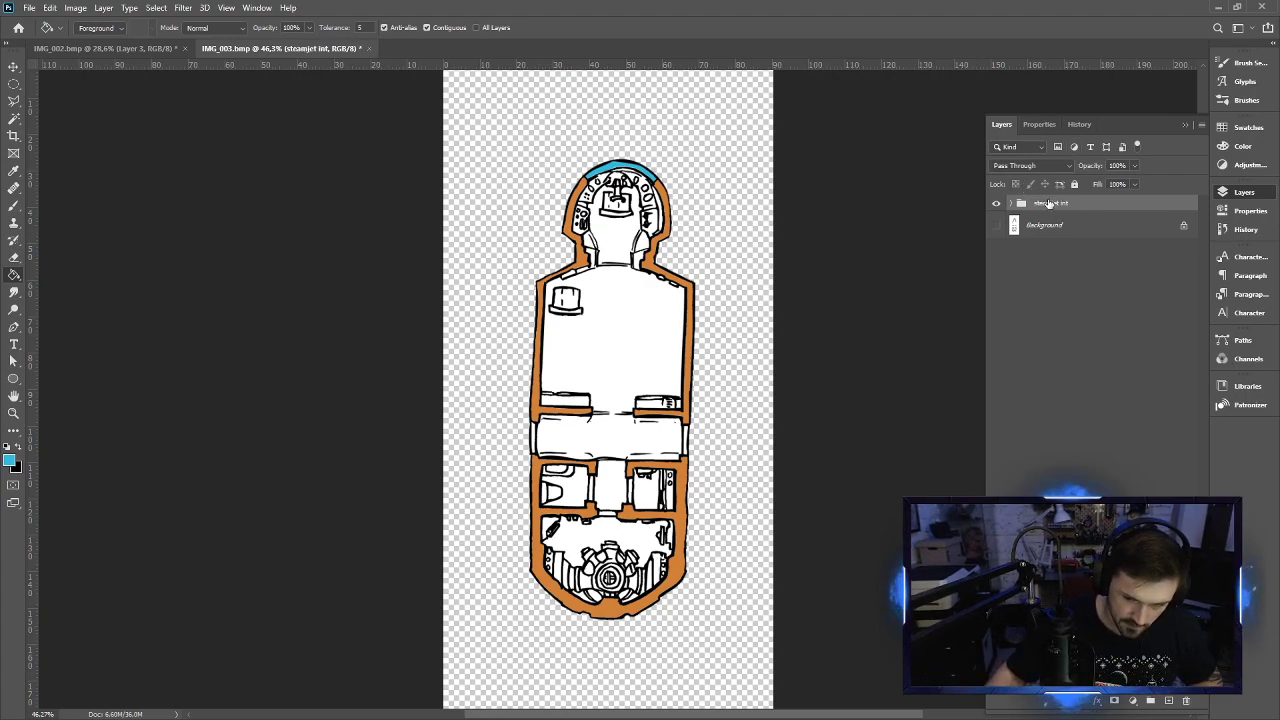
Bring the steamjet int group into IMG_002.bmp, top of stack, centred over the hull
drag(1052, 204, 477, 271)
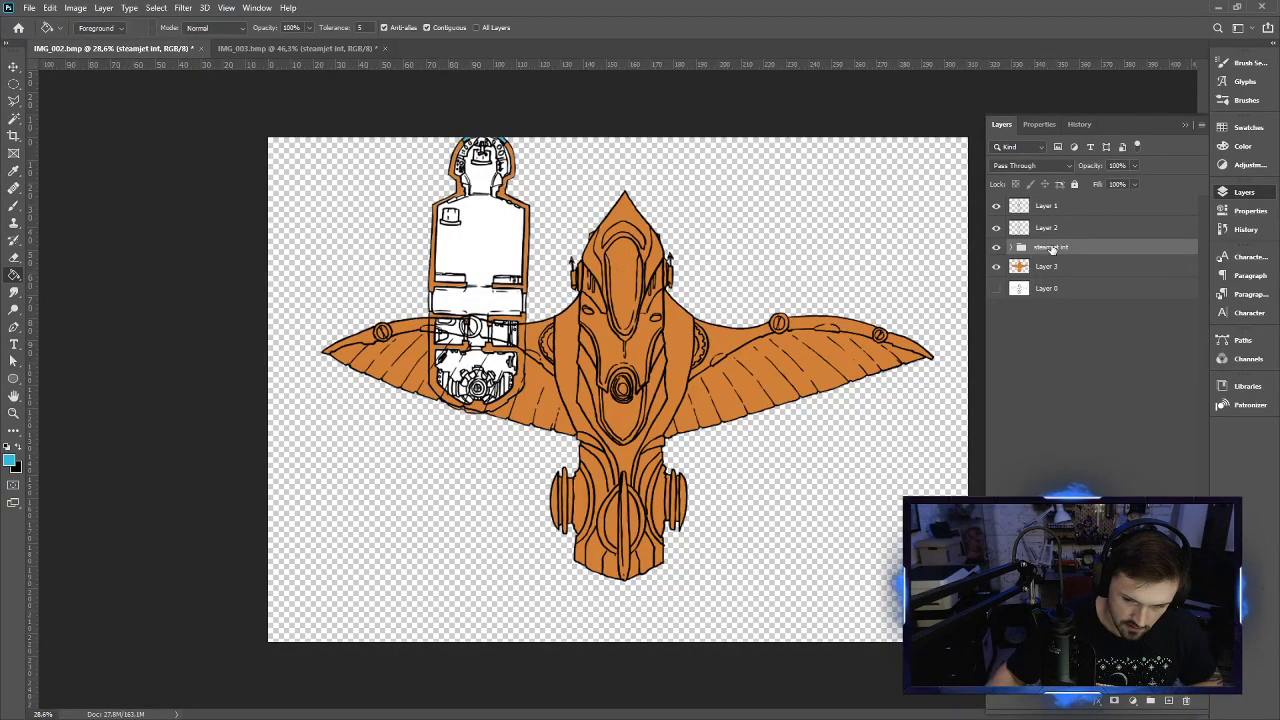
drag(1052, 250, 1048, 205)
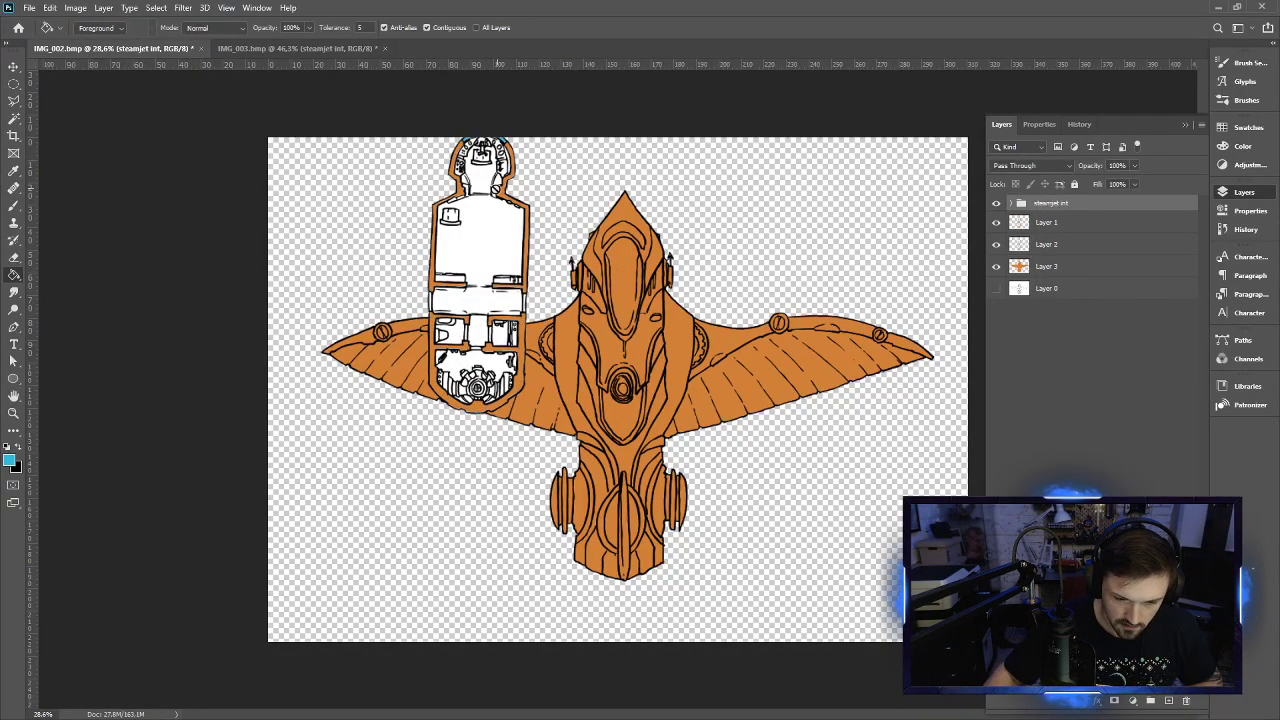
click(13, 65)
mouse_move(467, 232)
mouse_down()
mouse_move(489, 294)
mouse_move(605, 316)
mouse_up()
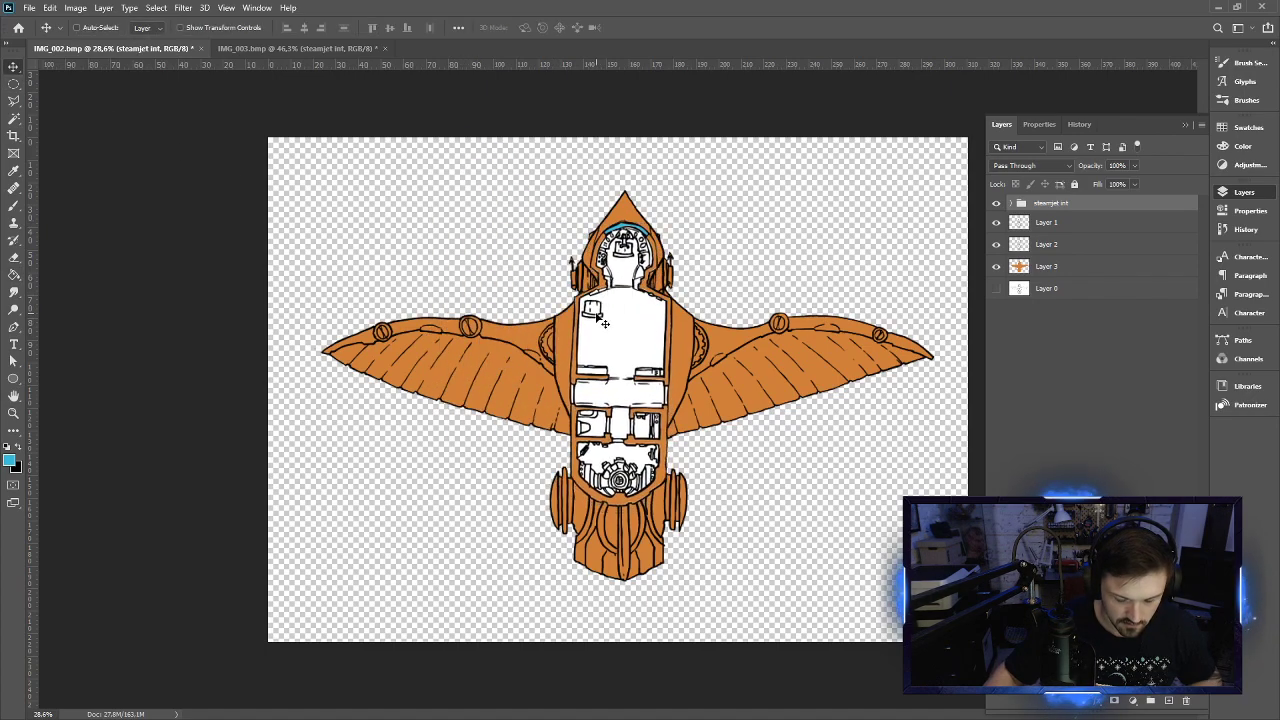
Rotate the interior about 1.5° and nudge it to line up with the orange hull
key(ctrl+t)
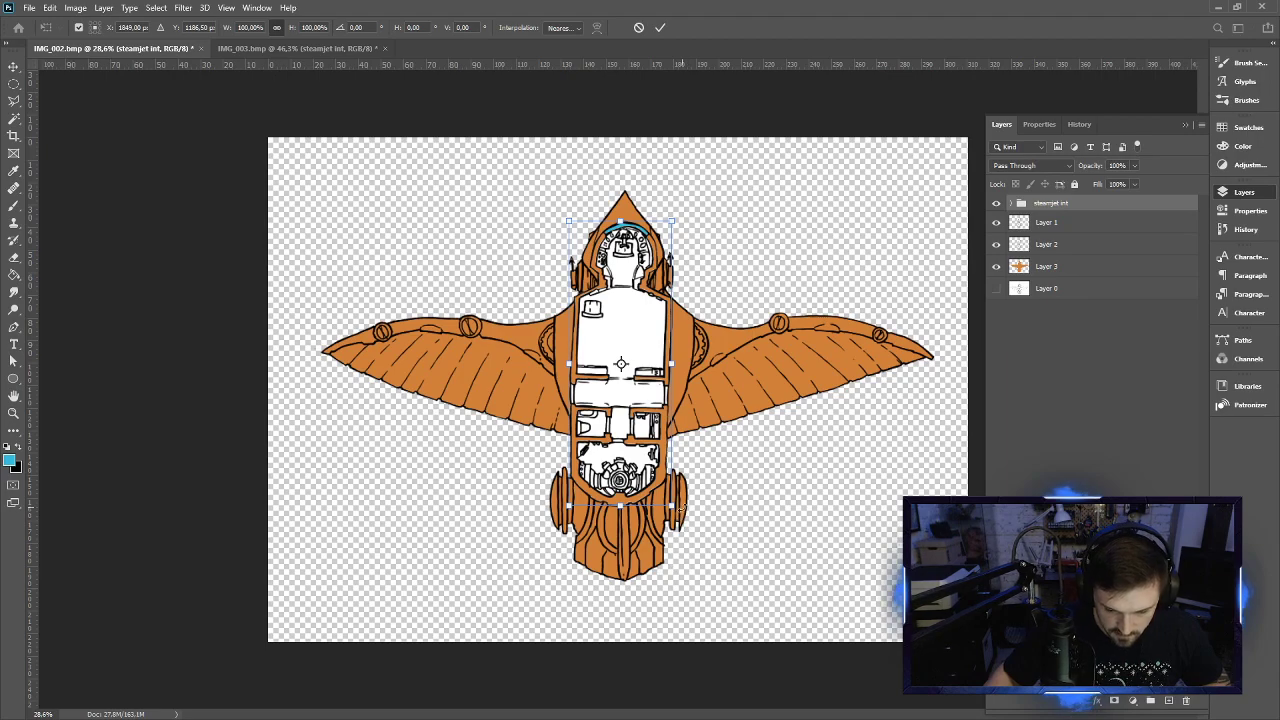
drag(682, 514, 685, 504)
drag(616, 362, 618, 356)
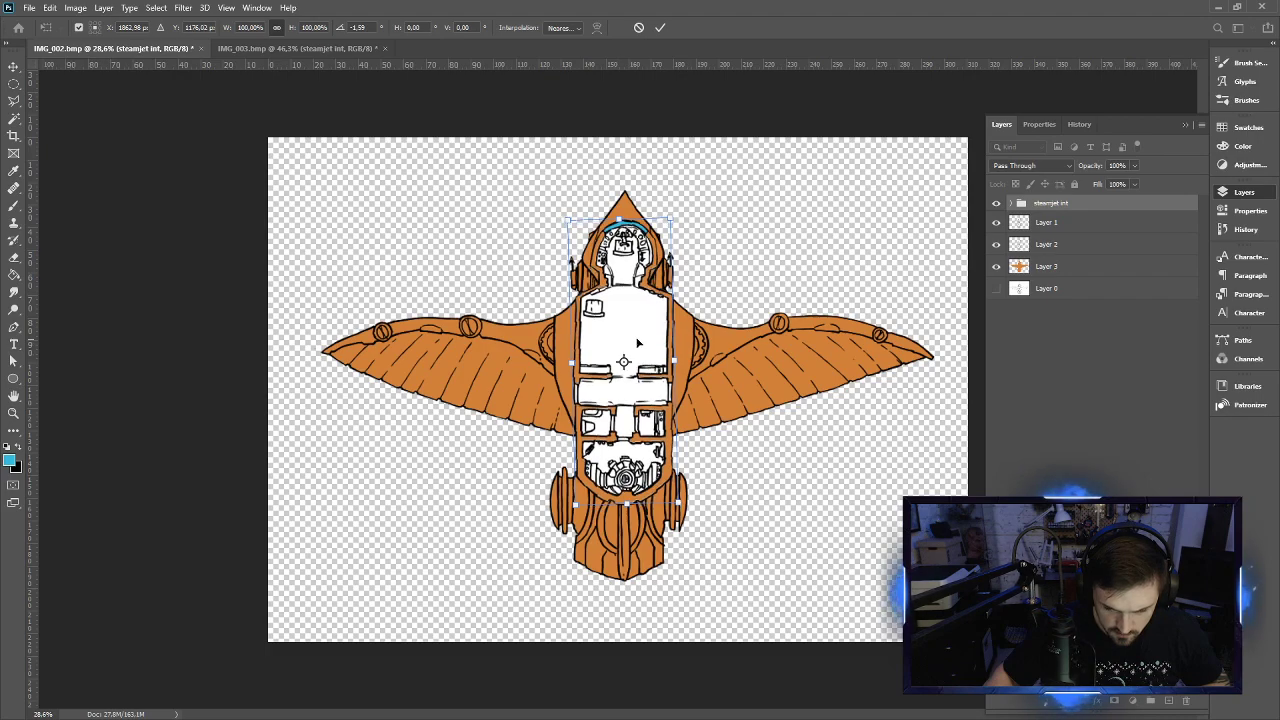
click(660, 27)
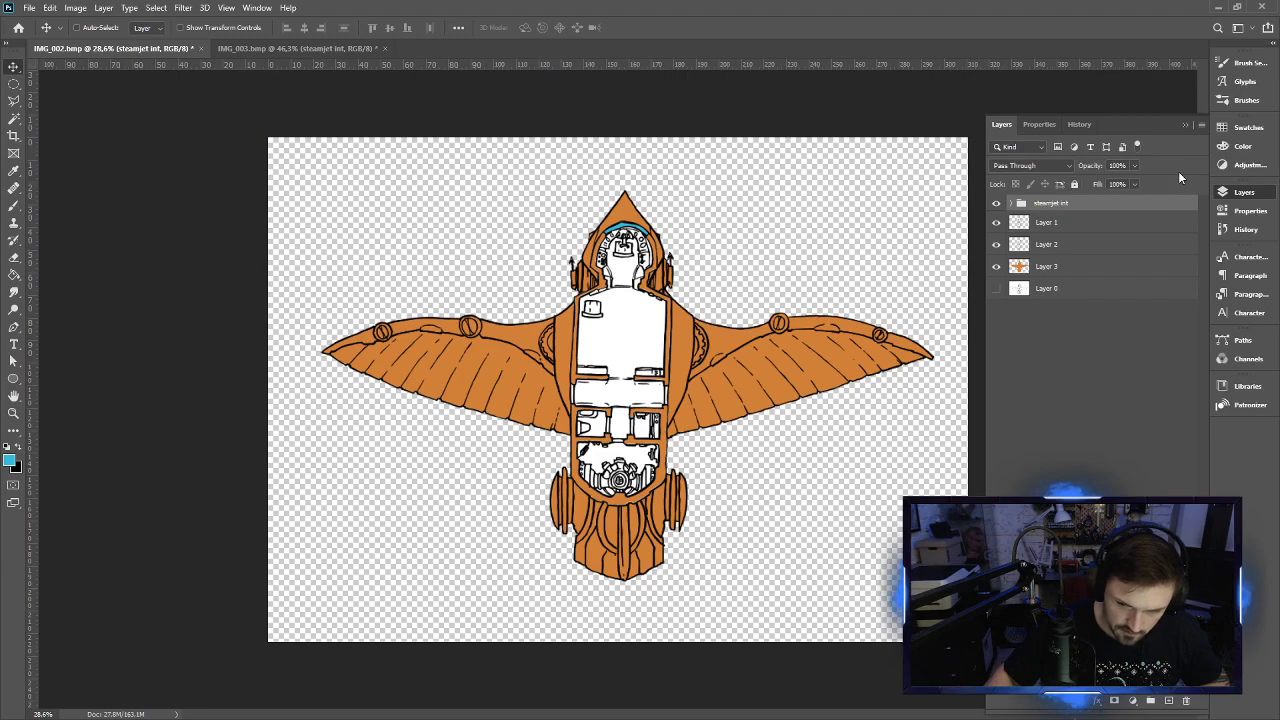
Toggle layer-list filters, undo the last interior change, and dismiss the no-layers-selected error
click(1122, 147)
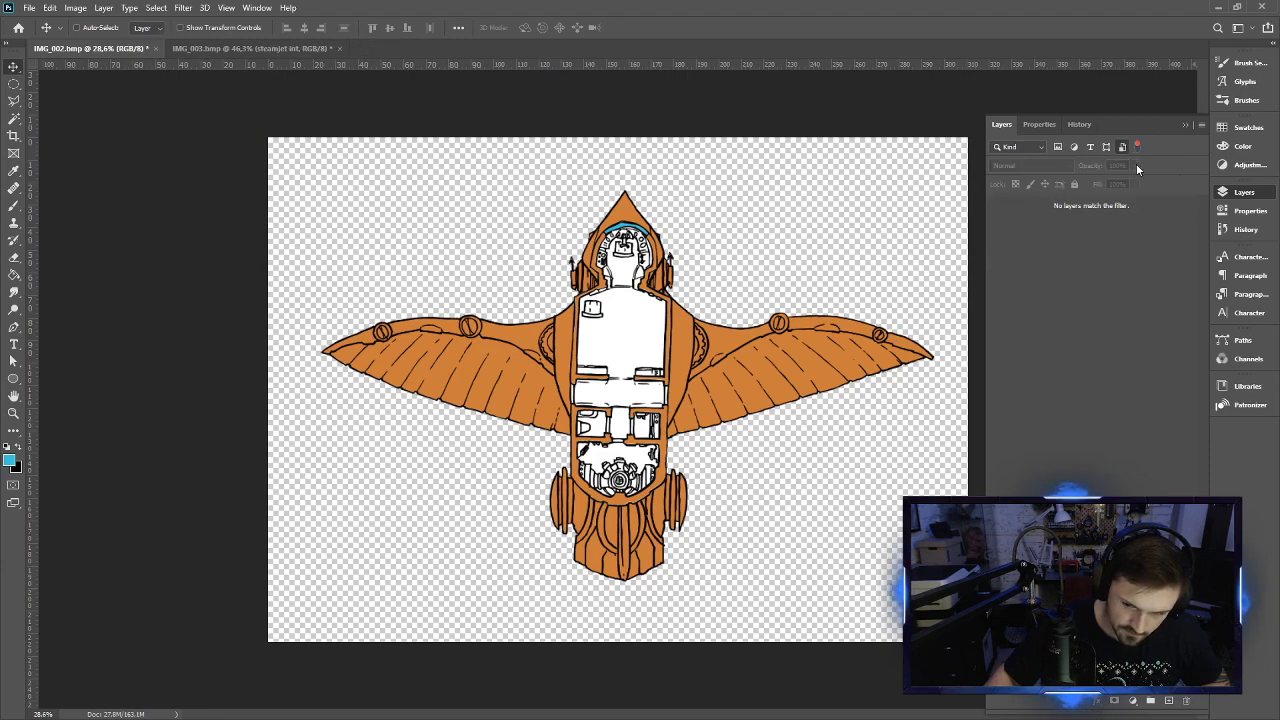
click(1059, 147)
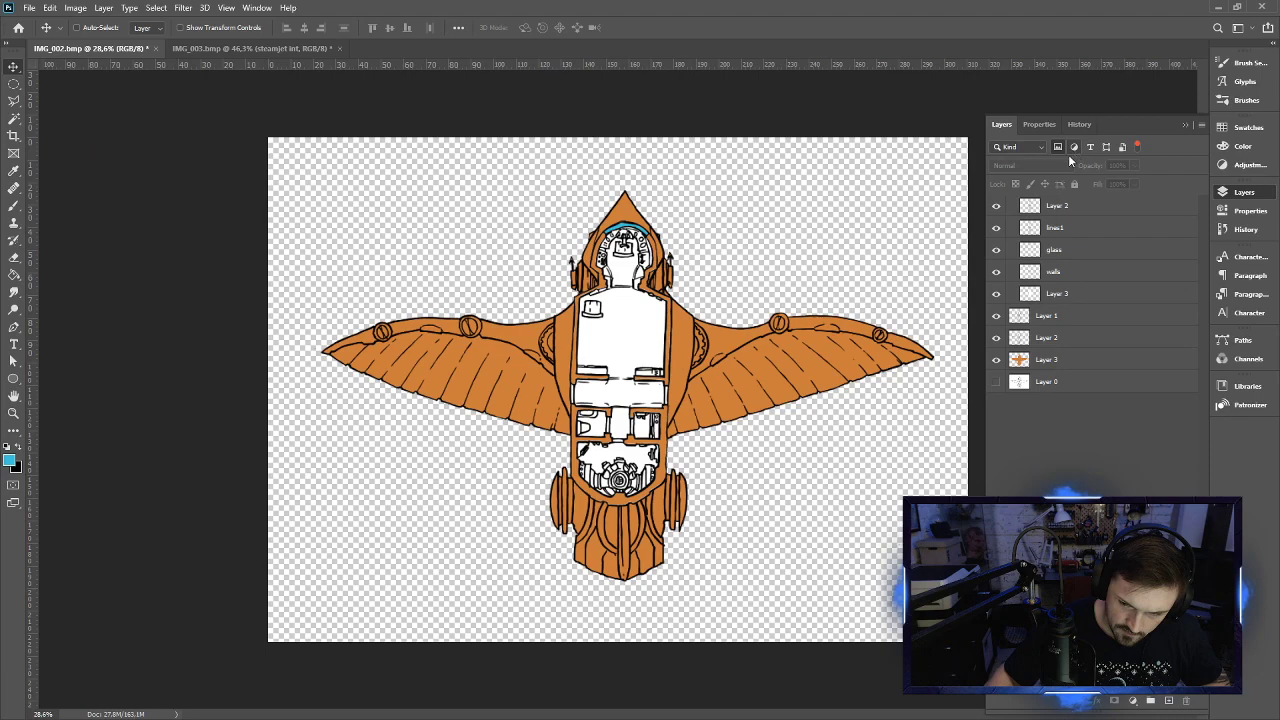
key(ctrl+z)
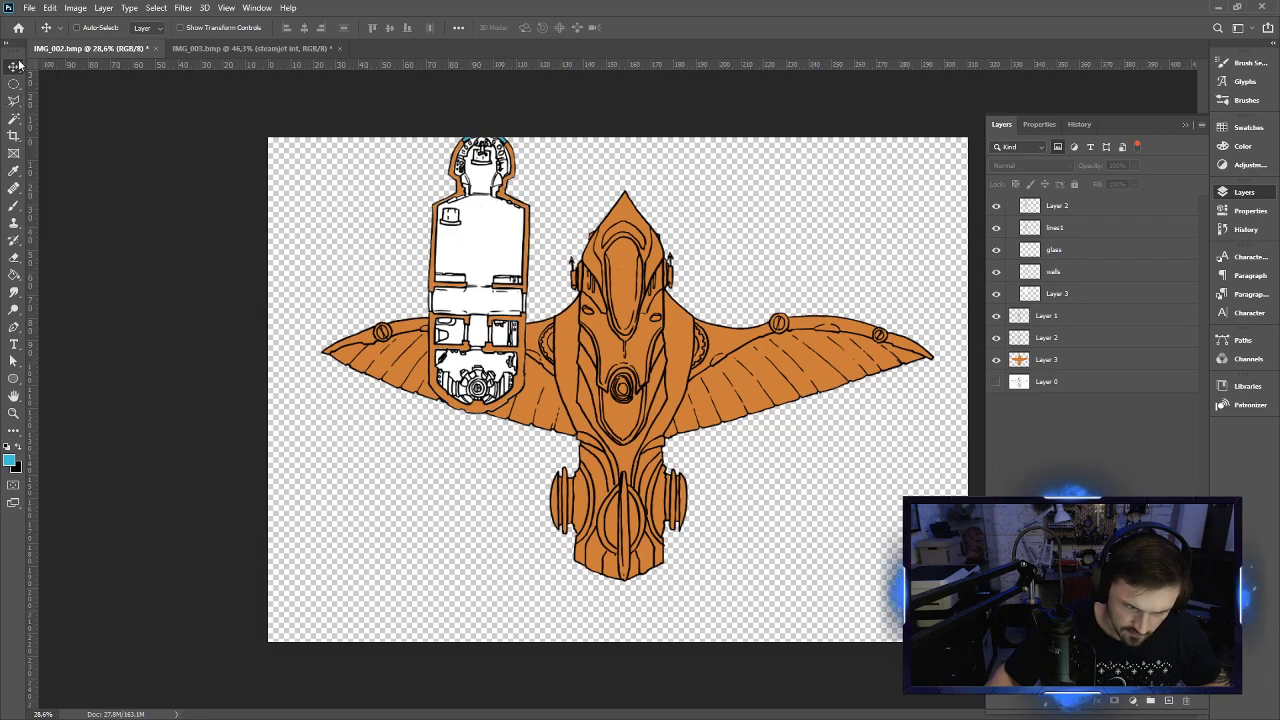
click(440, 207)
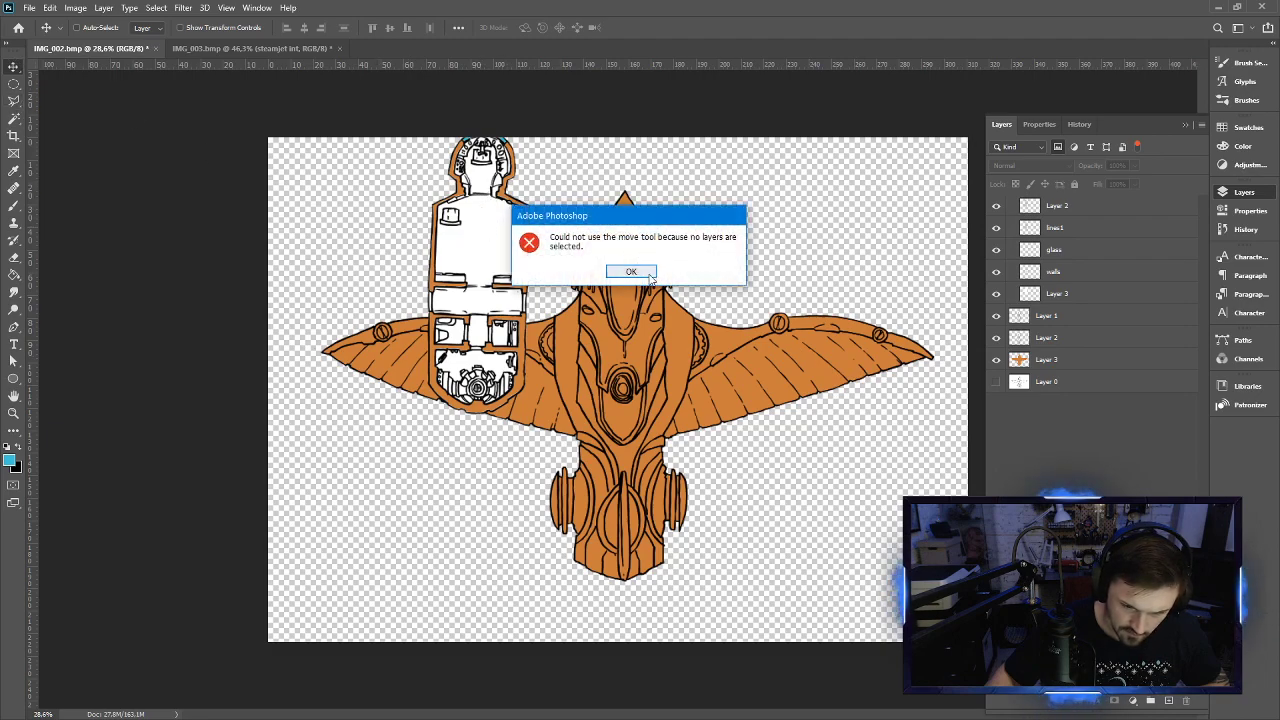
click(631, 271)
Undo the loose imported interior layers out of IMG_002.bmp and return to IMG_003.bmp
click(1076, 210)
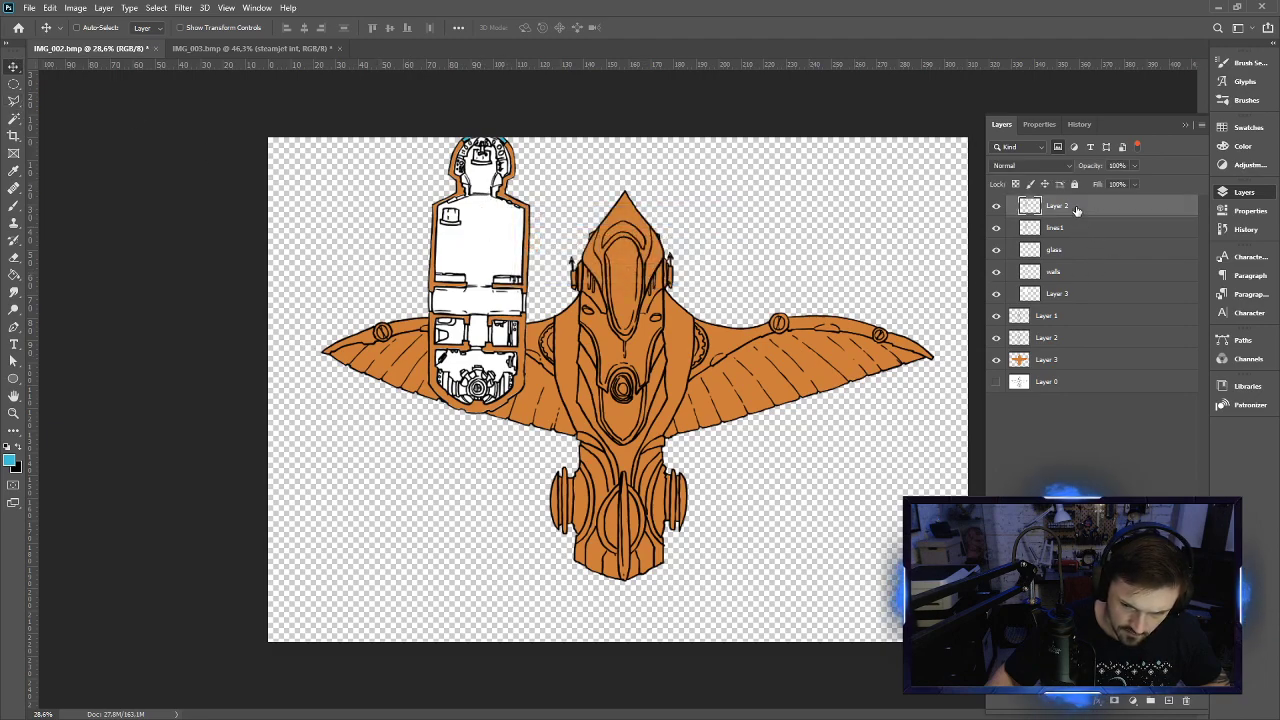
shift+click(1060, 294)
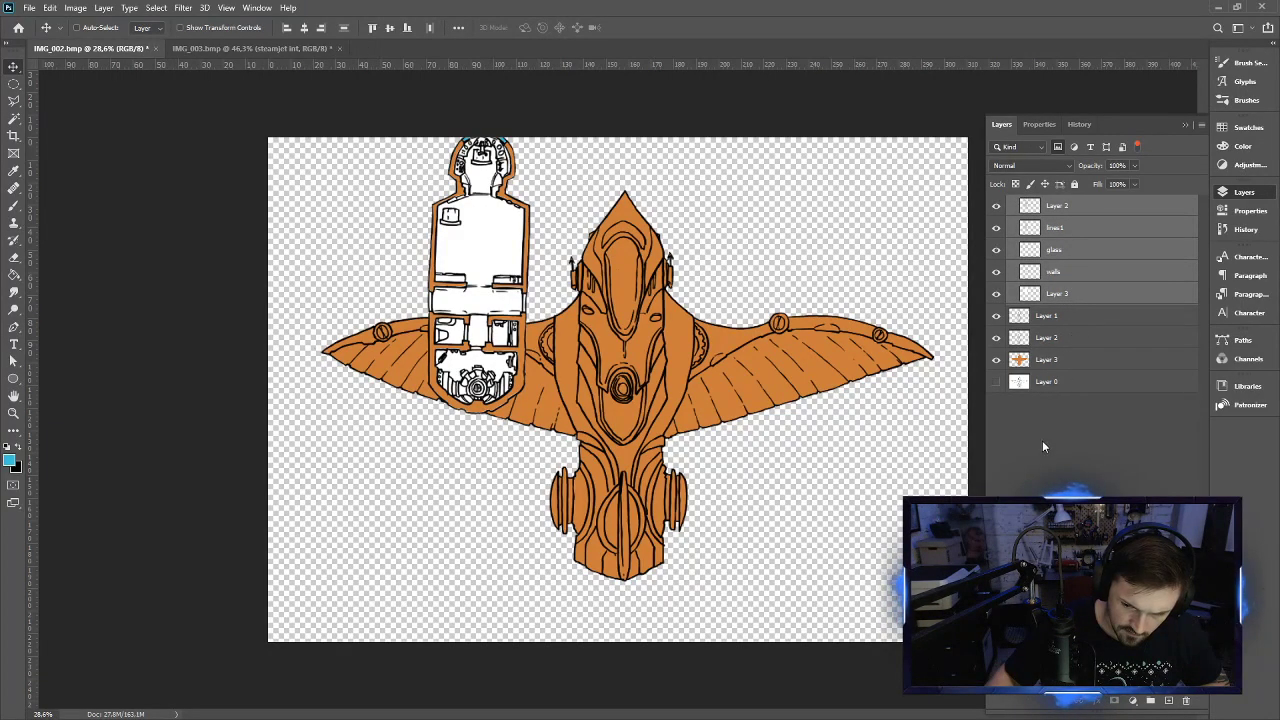
click(1051, 474)
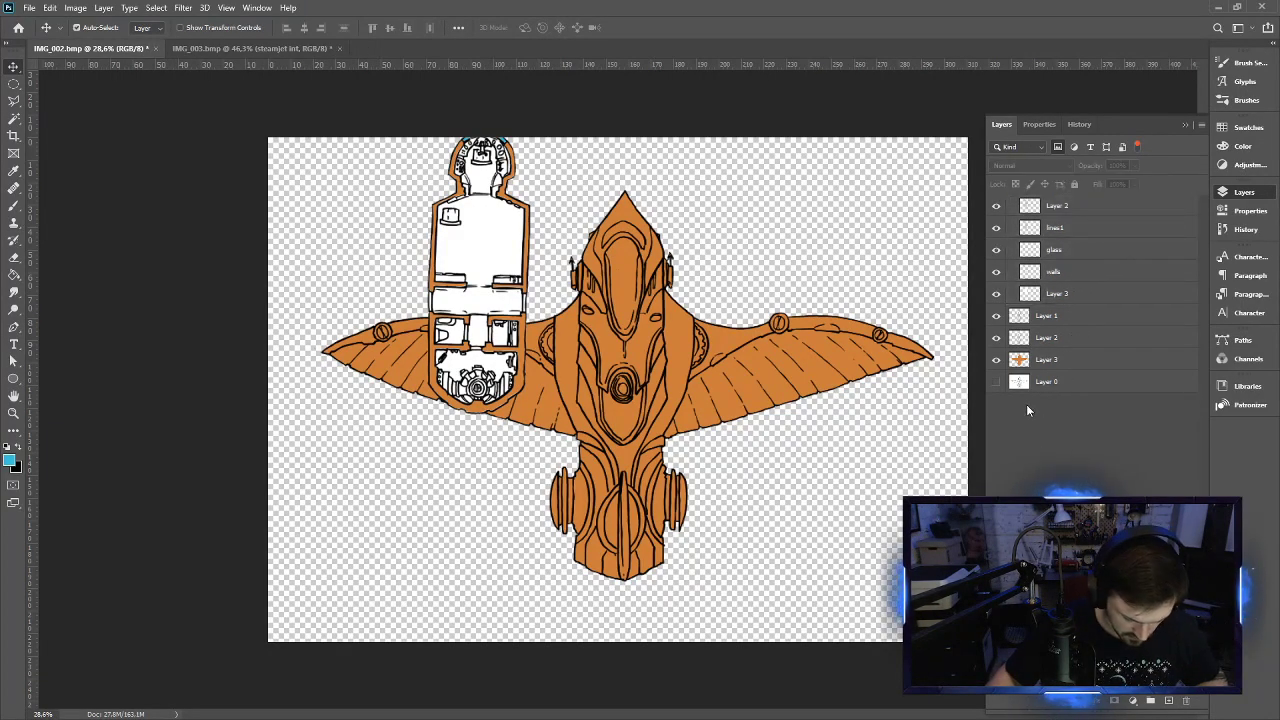
key(ctrl+z)
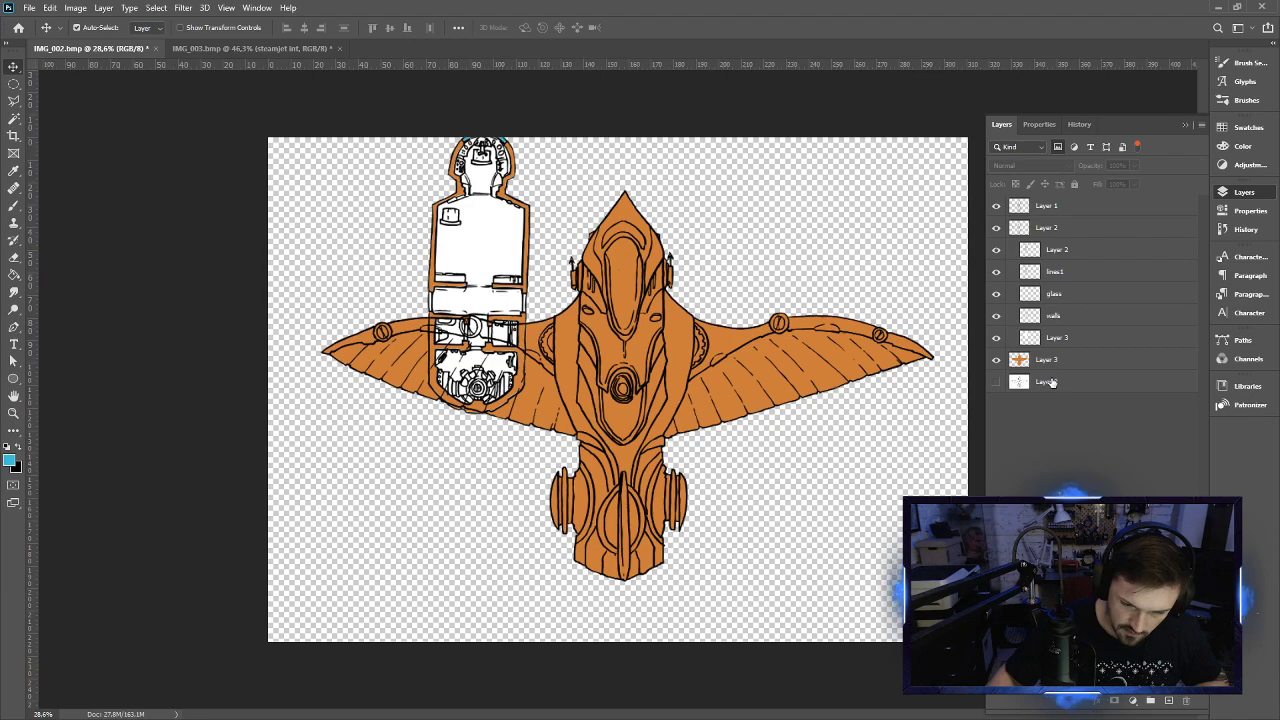
key(ctrl+z)
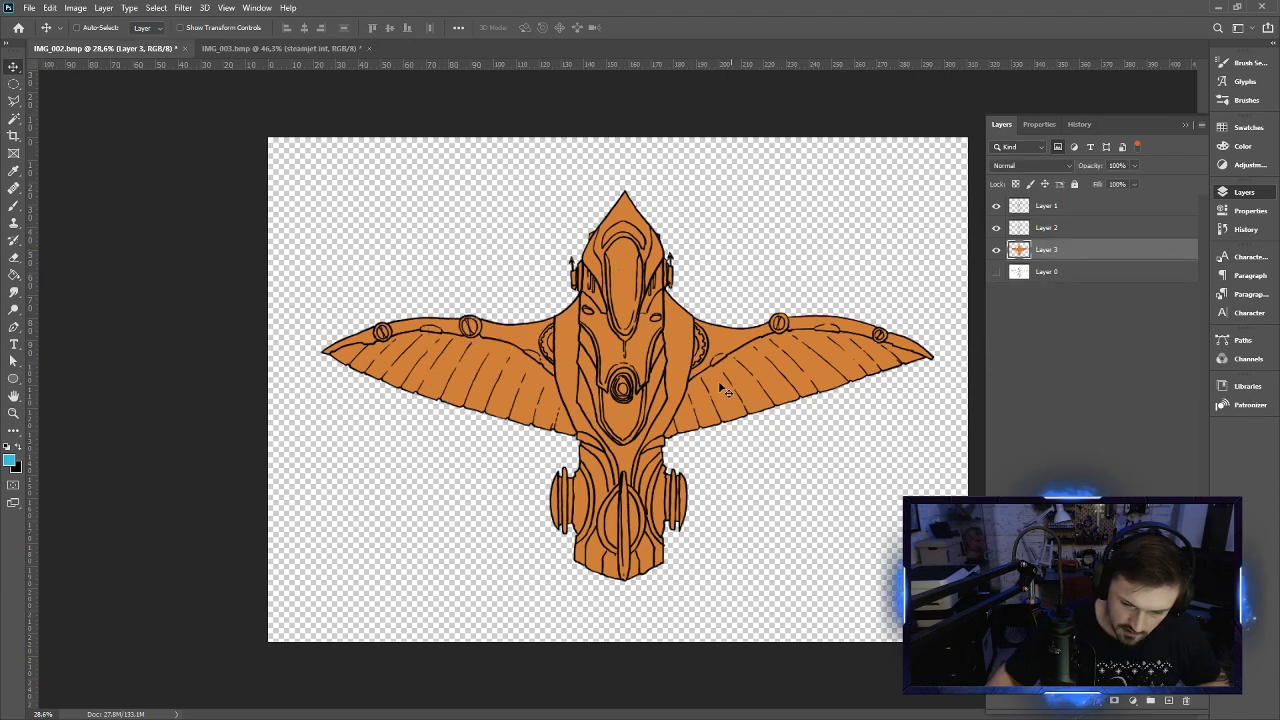
click(254, 44)
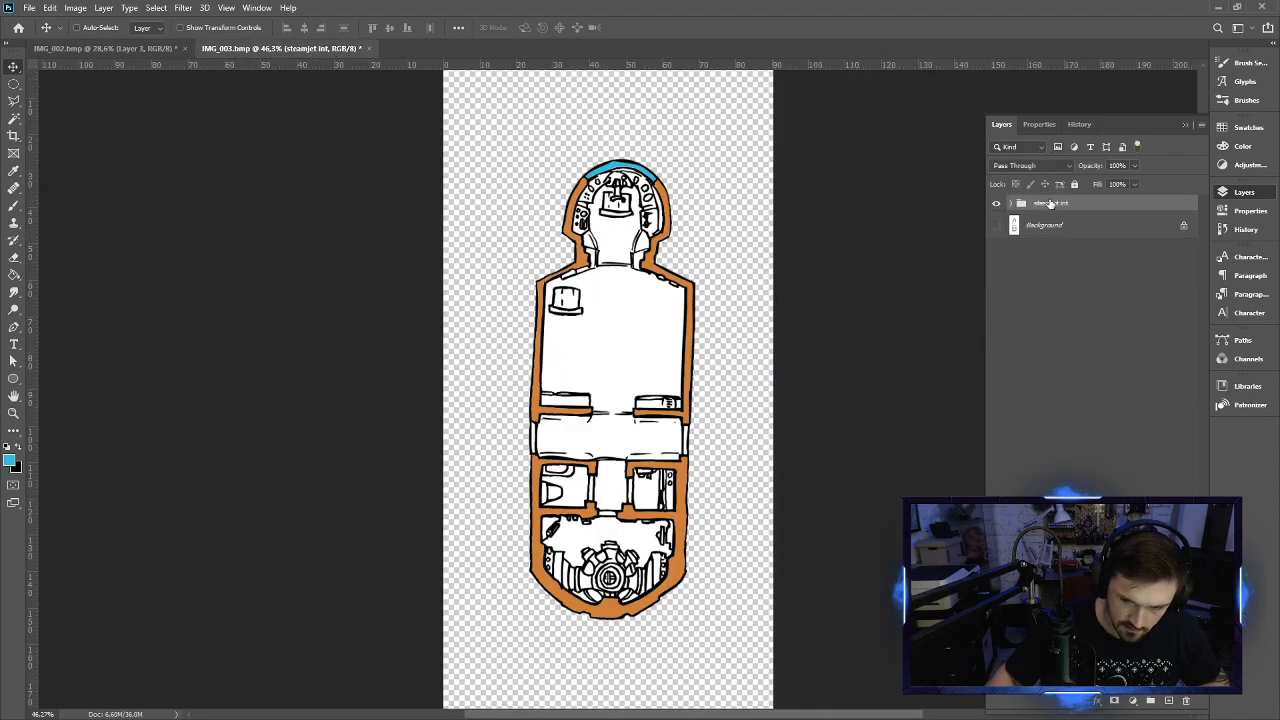
Copy the steamjet int group into IMG_002, move it to the top of the stack, and place it over the hull
mouse_move(1050, 203)
mouse_down()
mouse_move(355, 142)
mouse_move(130, 48)
mouse_move(593, 314)
mouse_up()
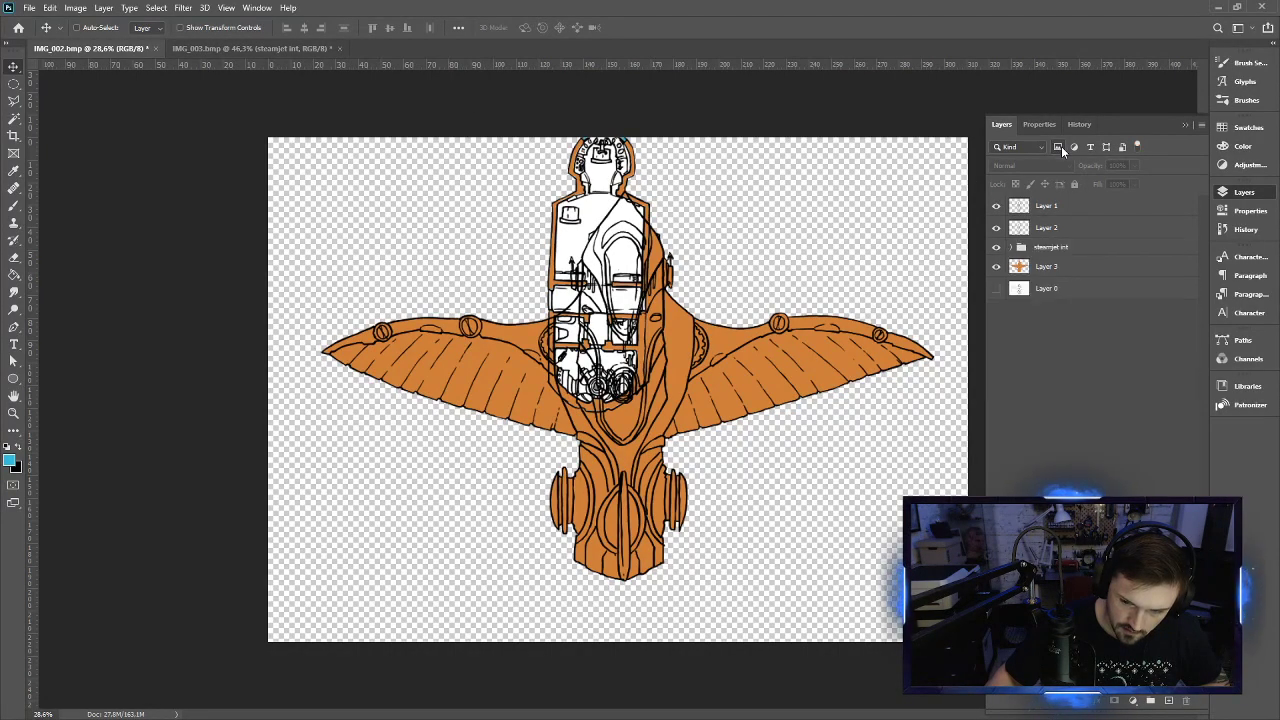
click(1060, 250)
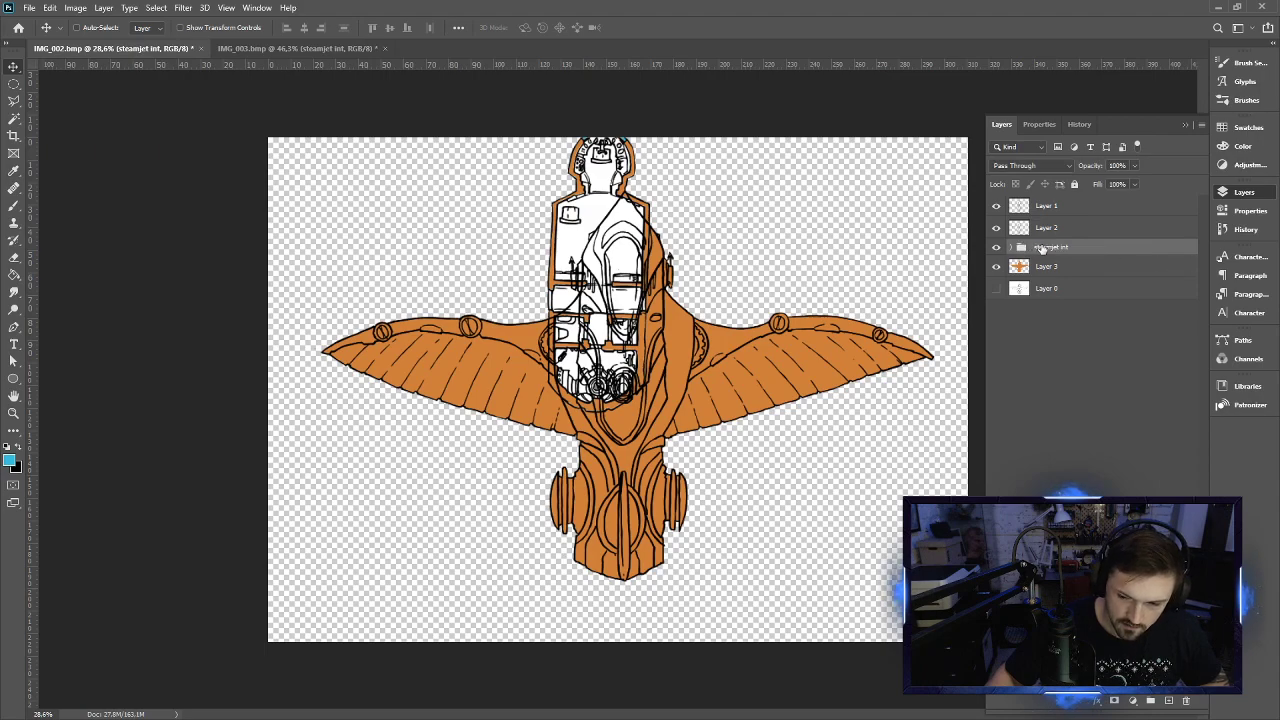
drag(1058, 249, 1059, 200)
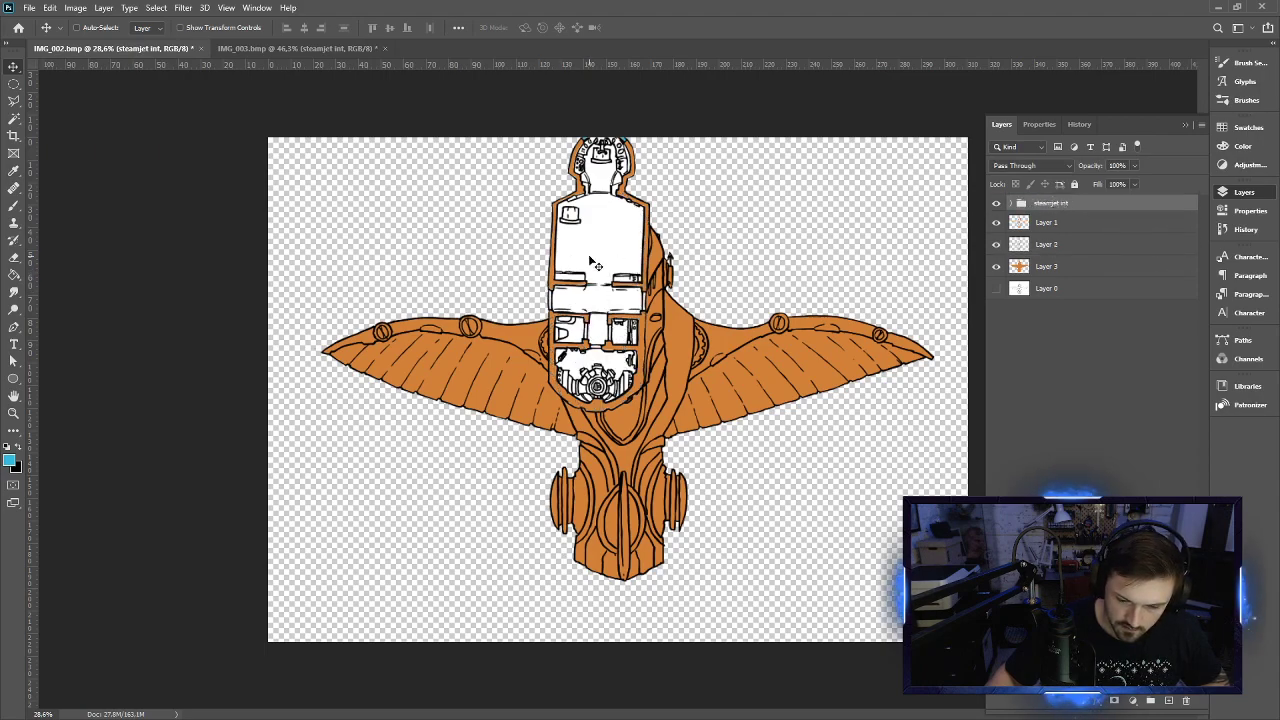
drag(588, 254, 613, 351)
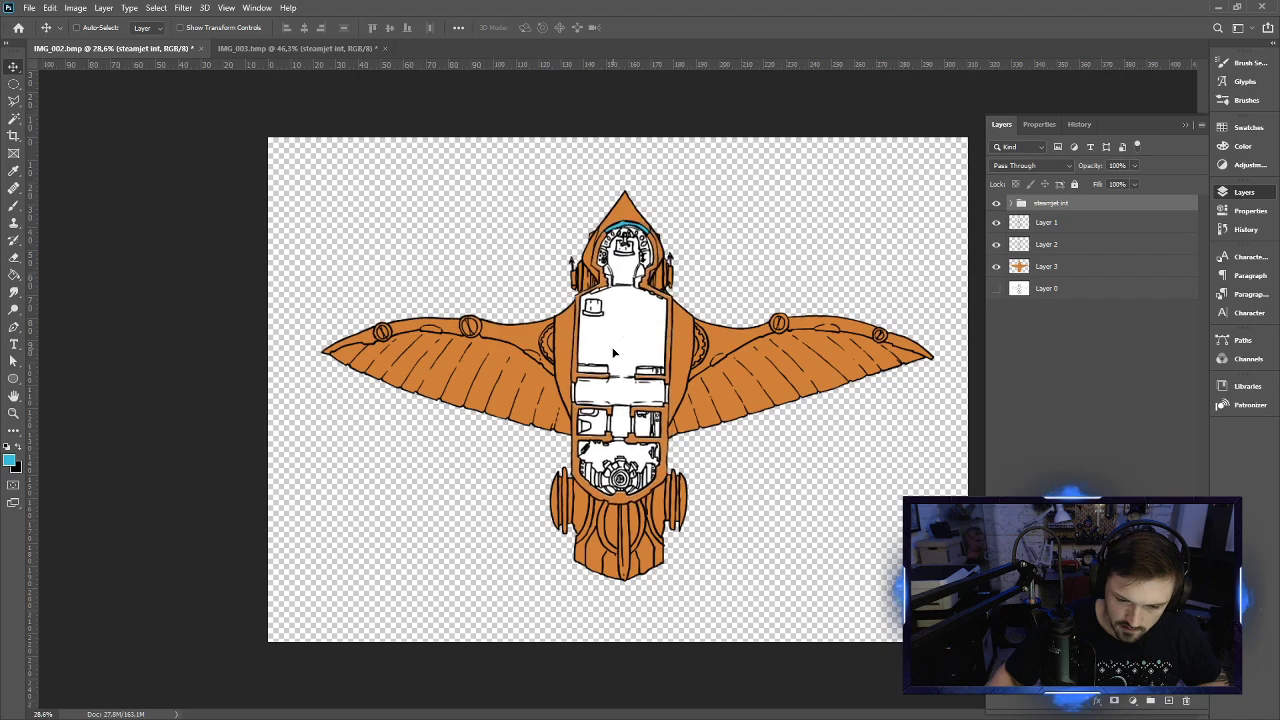
Set the steamjet int group's opacity to 70%
click(1106, 180)
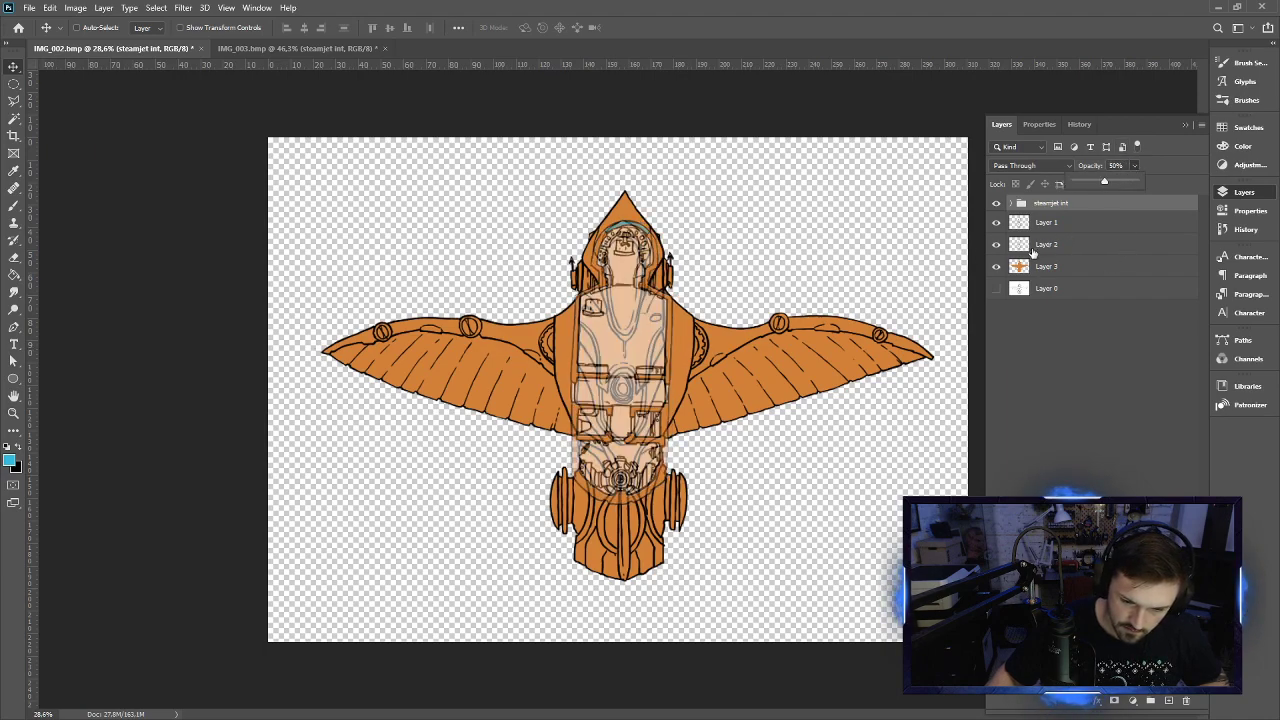
click(1117, 183)
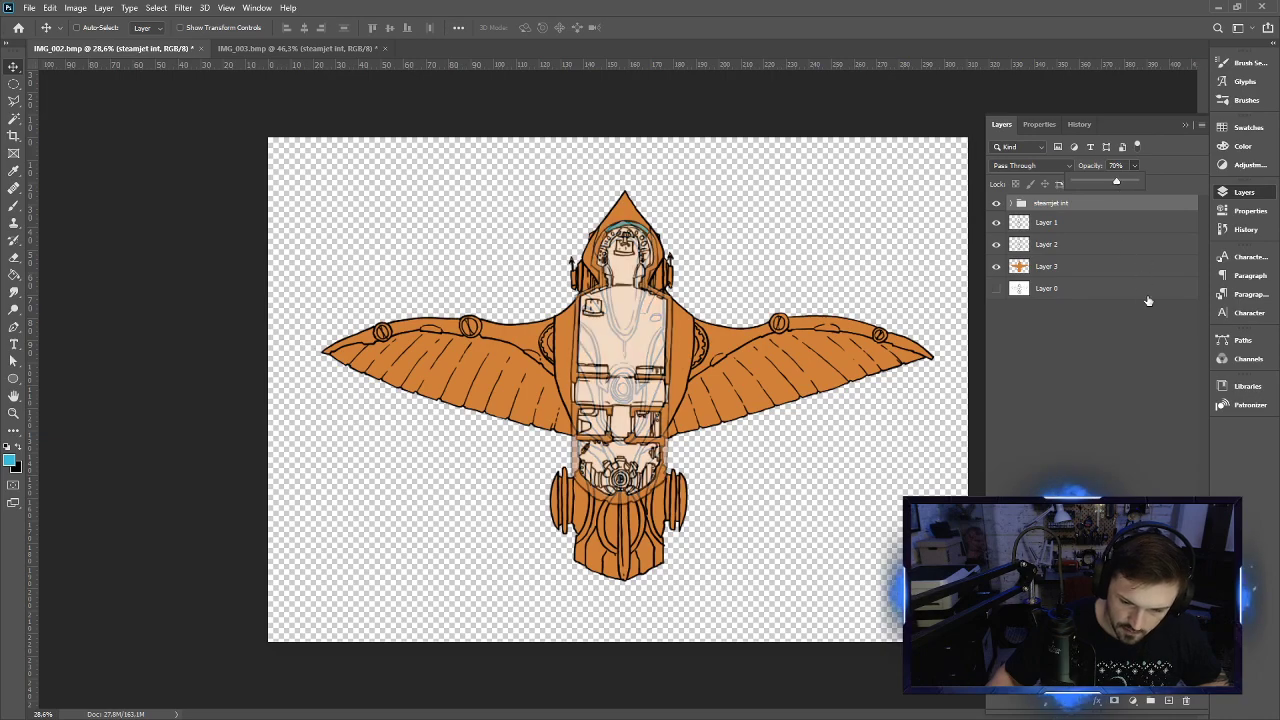
click(808, 343)
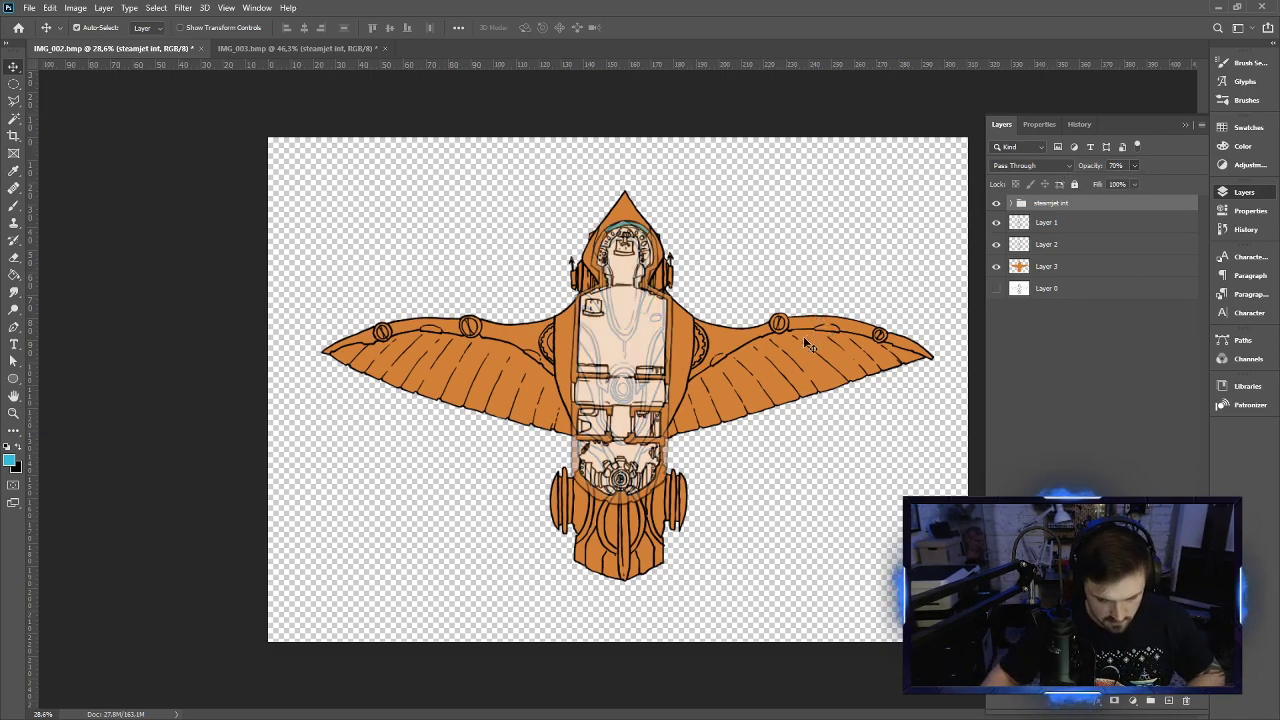
Free-transform the interior, rotating it about −2° and shifting it onto the hull's nose
key(ctrl+t)
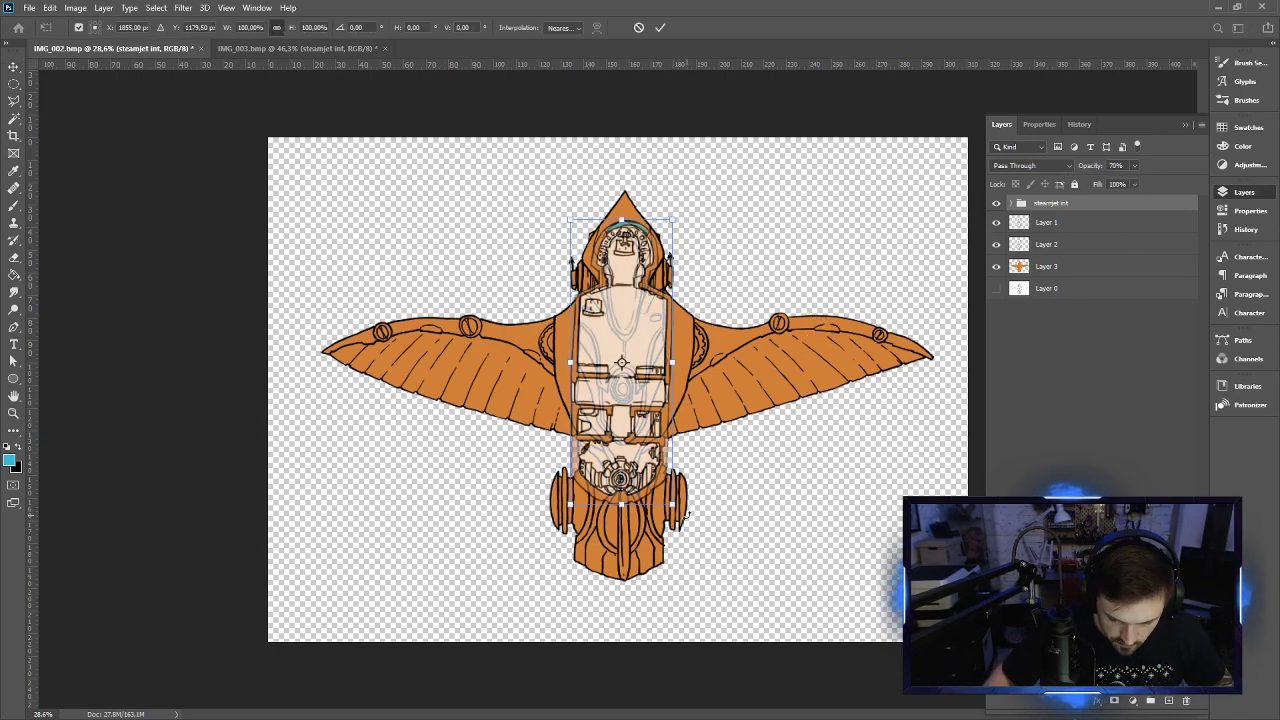
drag(688, 515, 692, 510)
scroll(697, 272, up, 5)
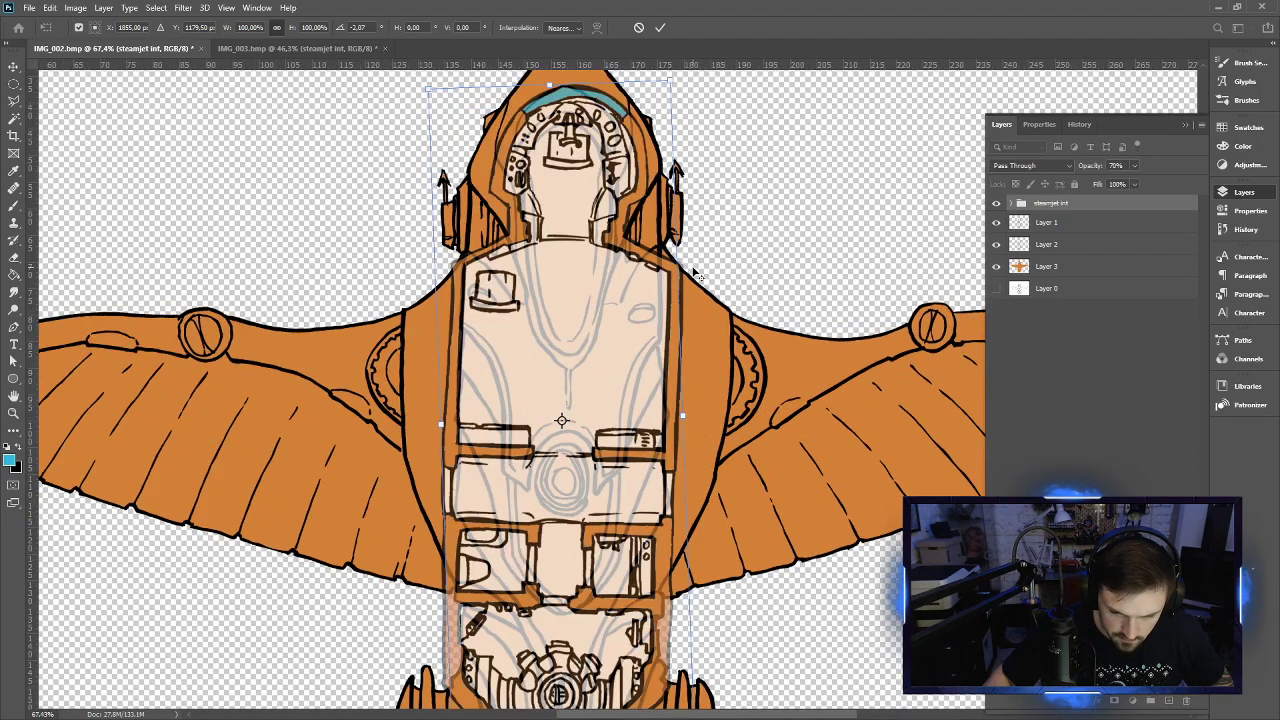
scroll(670, 243, up, 1)
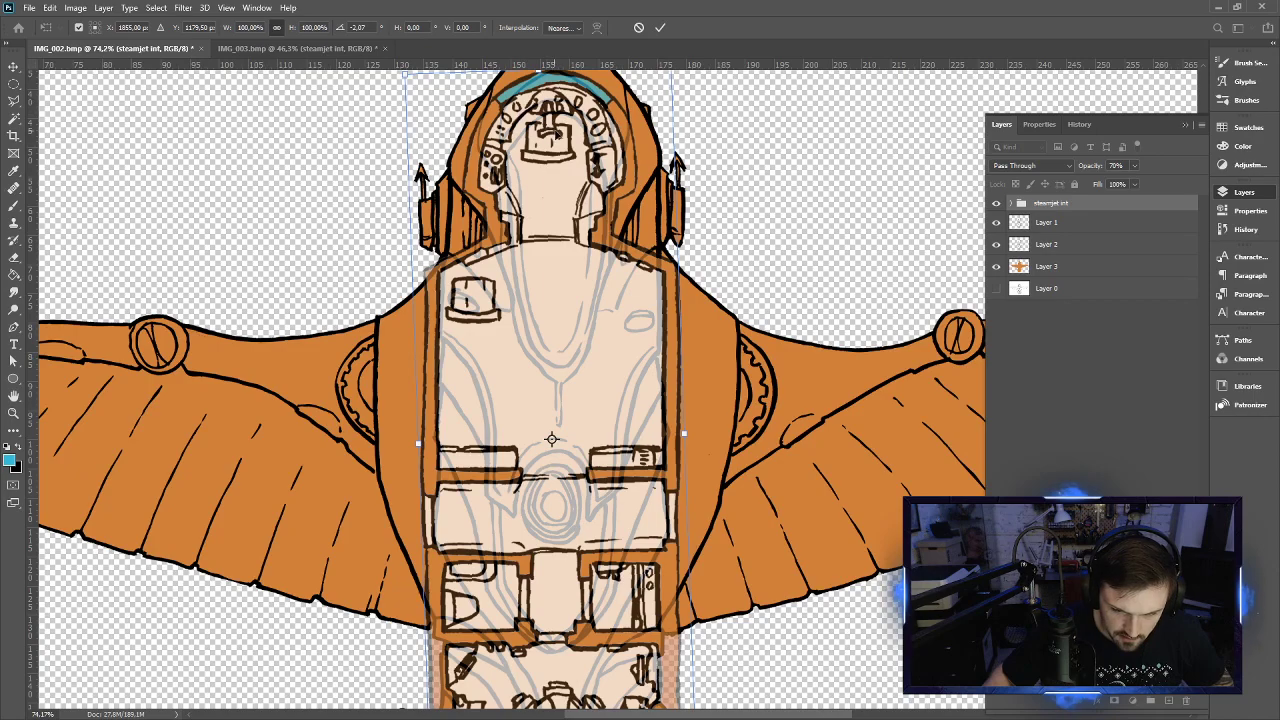
drag(707, 190, 709, 327)
mouse_move(568, 223)
mouse_down()
mouse_move(603, 248)
mouse_move(571, 224)
mouse_up()
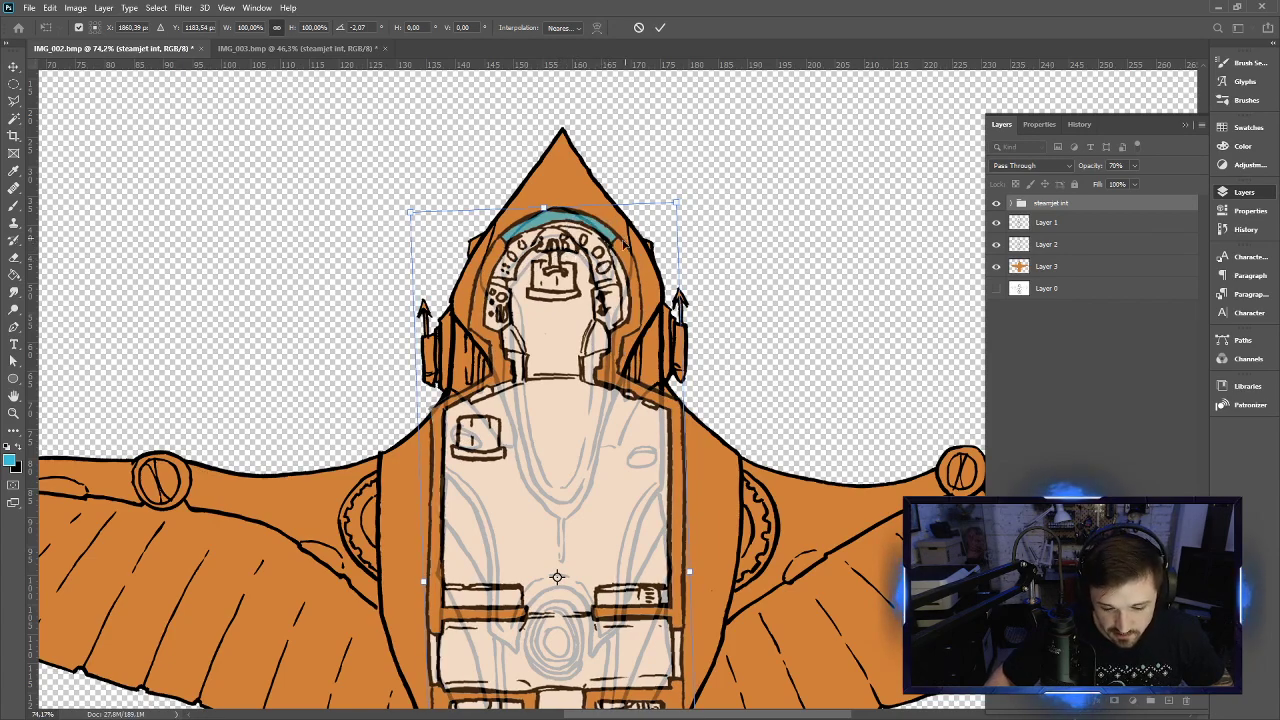
Scale the interior to about 92.45%, nudge it into place, commit, and add an empty Layer 4
scroll(728, 540, down, 1)
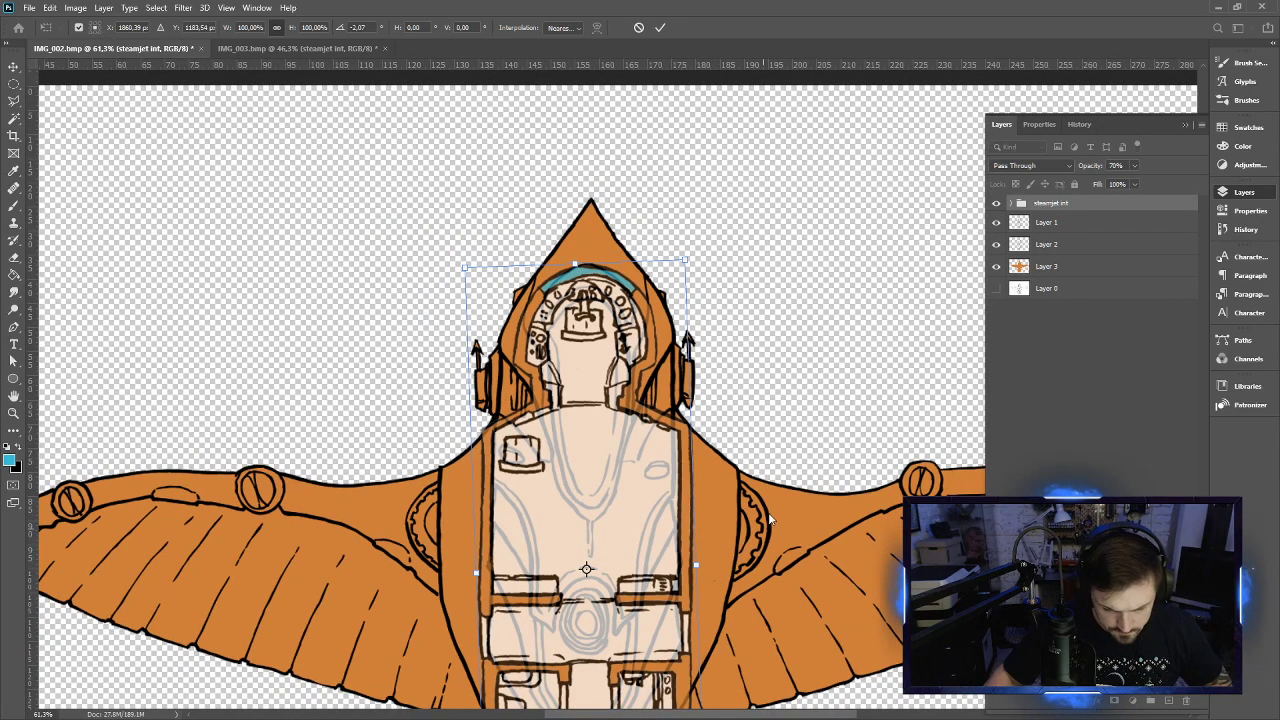
drag(726, 533, 719, 316)
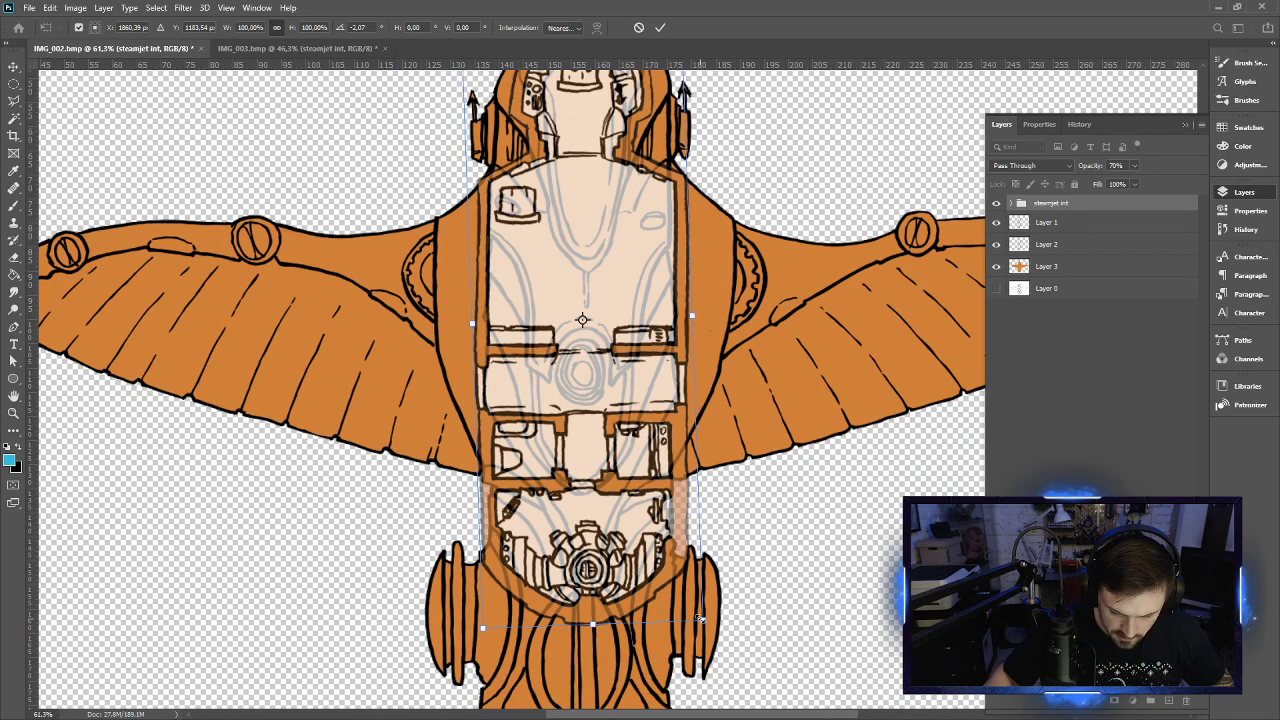
drag(700, 620, 684, 575)
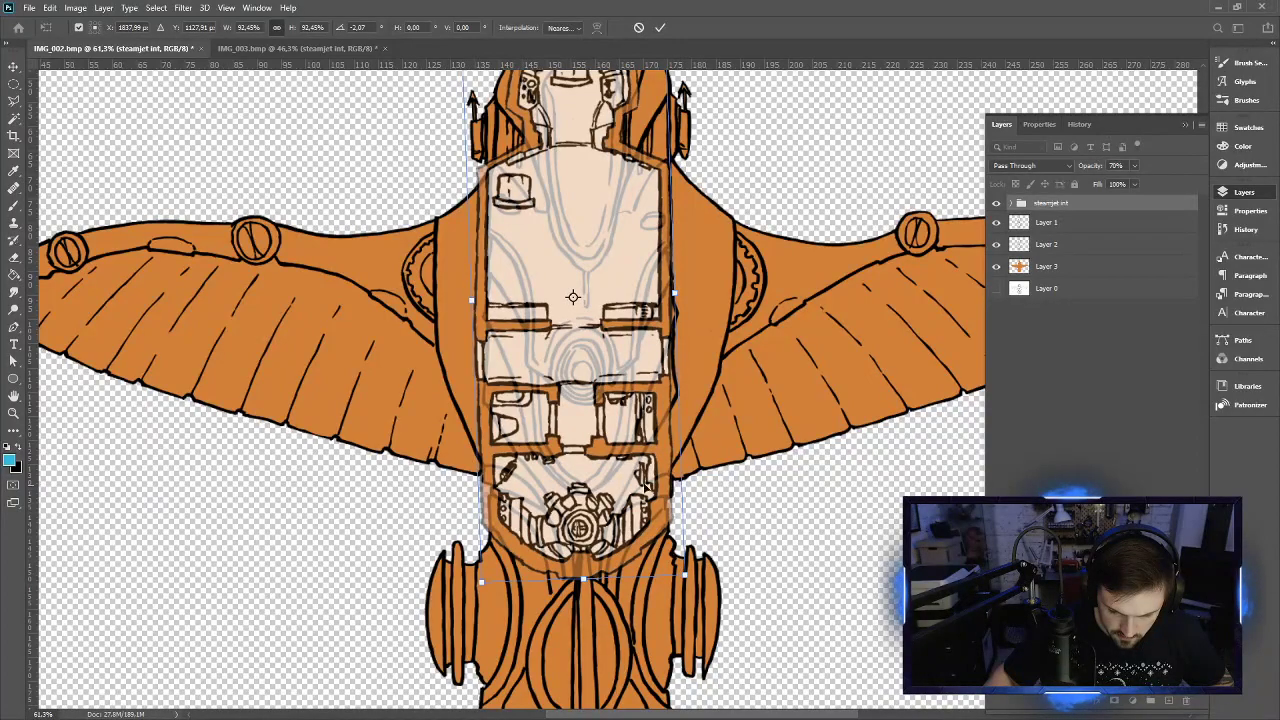
key(Right)
key(Right)
key(Right)
key(Right)
key(Right)
key(Right)
key(Right)
key(Right)
key(Right)
key(Right)
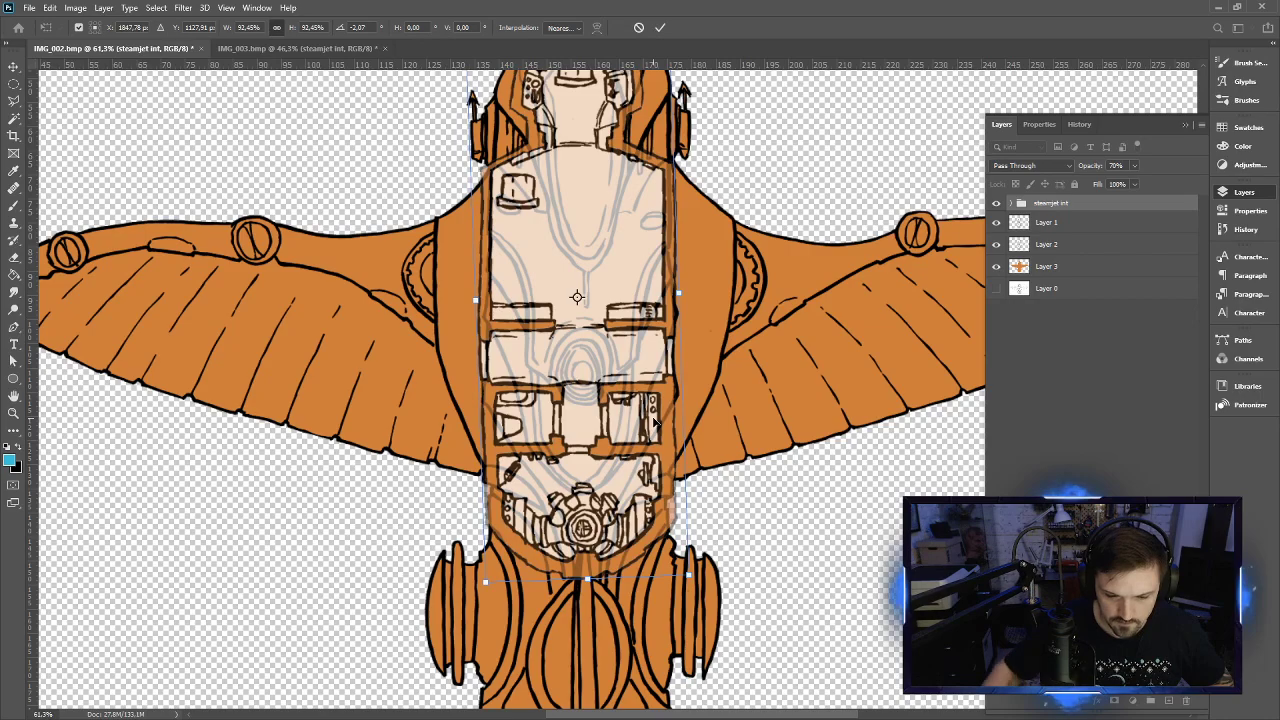
scroll(588, 455, up, 3)
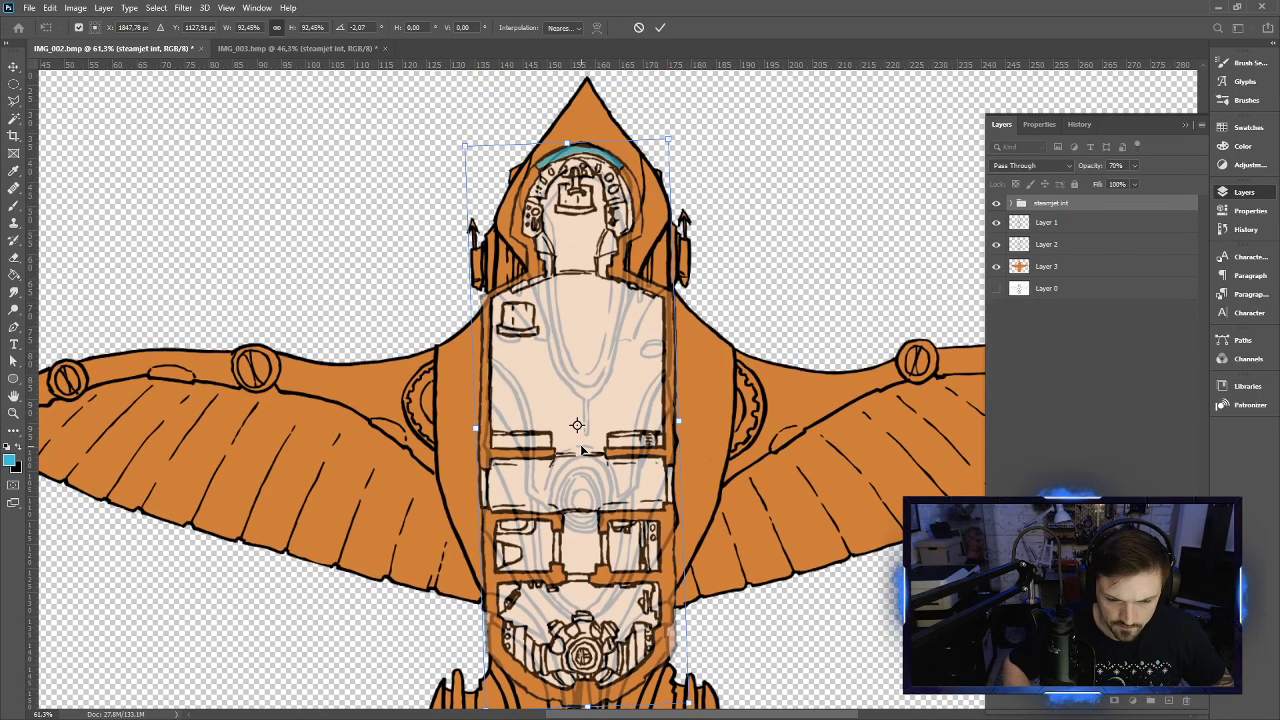
key(Right)
key(Right)
key(Right)
key(Right)
key(Right)
key(Right)
key(Right)
key(Right)
key(Right)
key(Right)
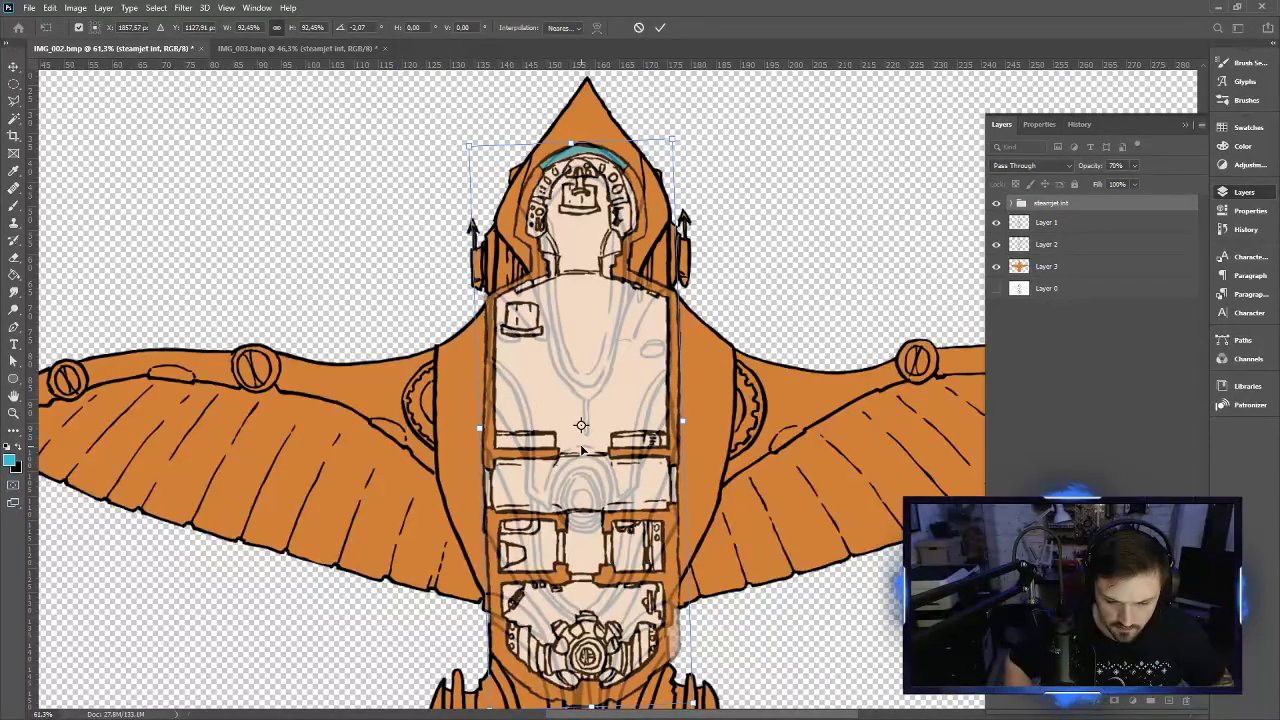
key(Left)
key(Left)
key(Left)
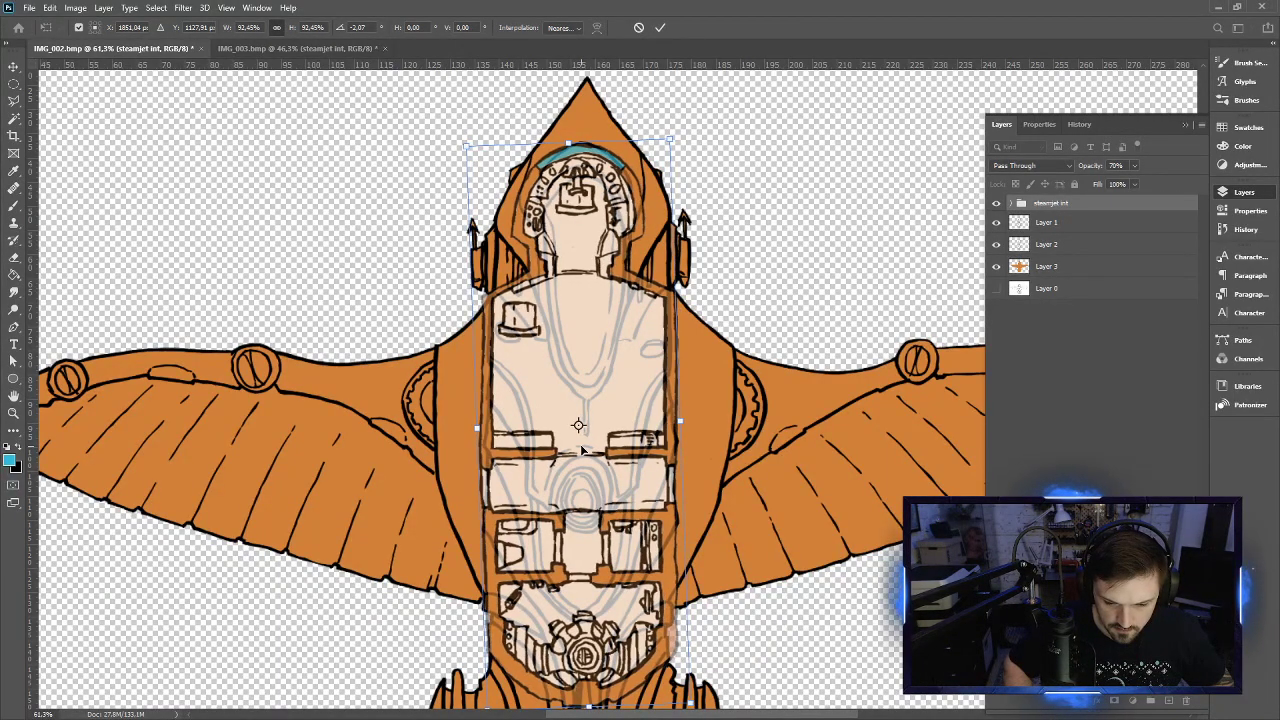
key(Right)
key(Right)
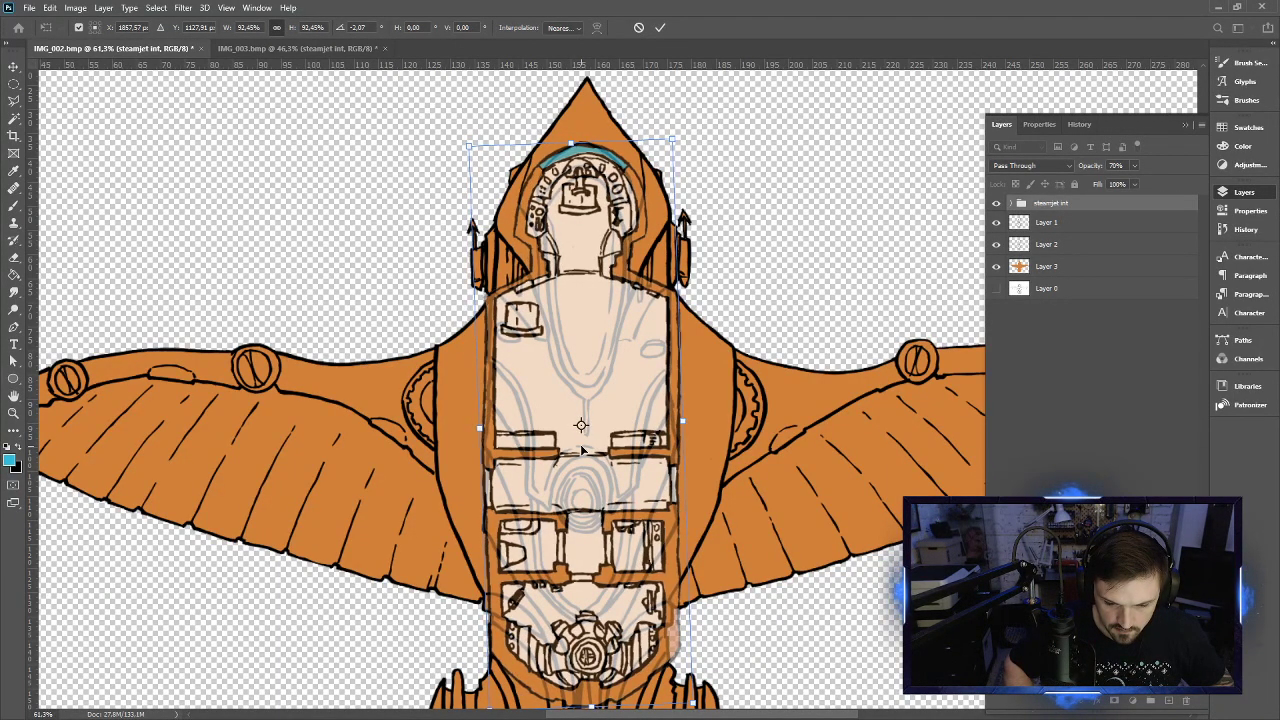
key(Left)
key(Left)
key(Left)
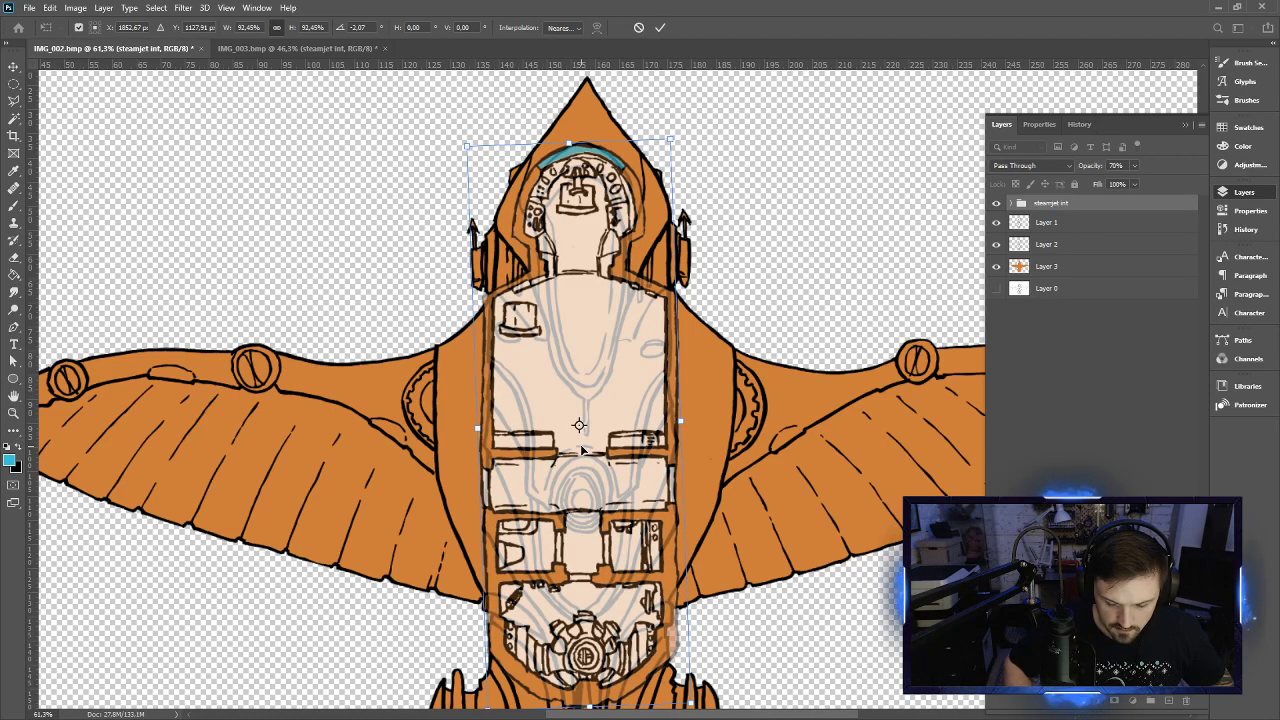
click(660, 27)
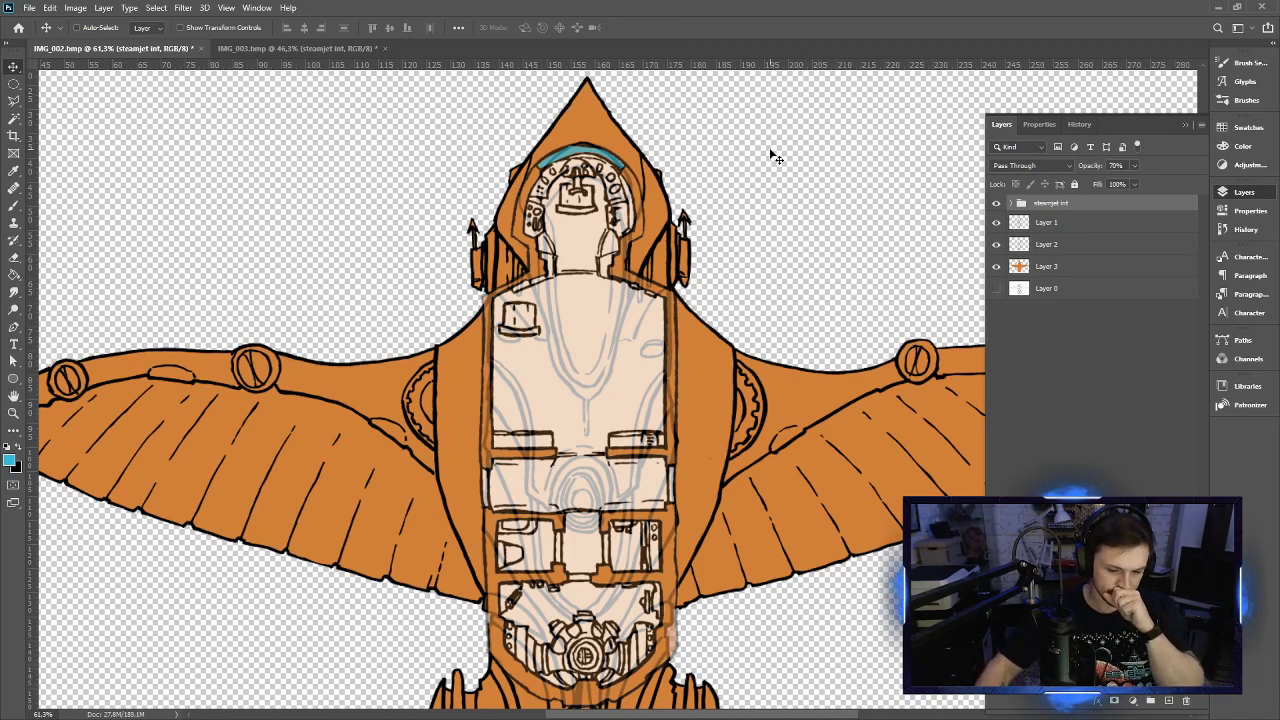
click(1169, 702)
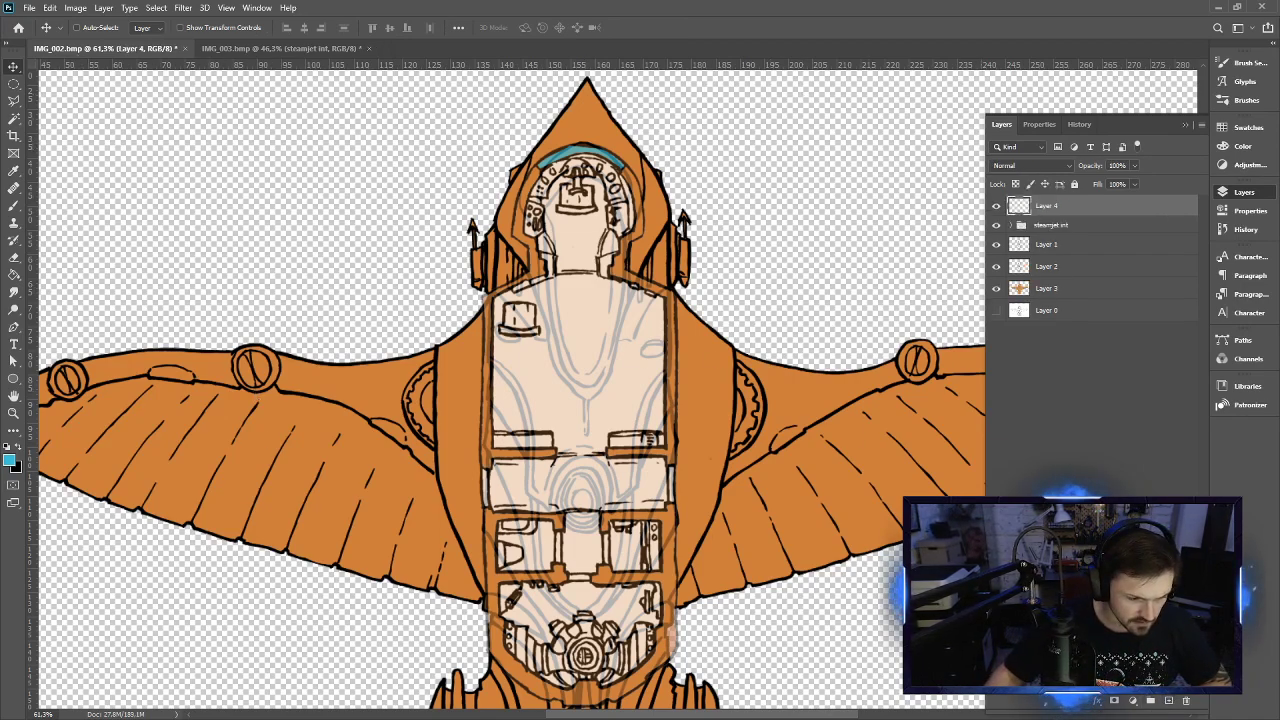
Fill Layer 4 with the grid pattern using the Paint Bucket set to Pattern
click(14, 273)
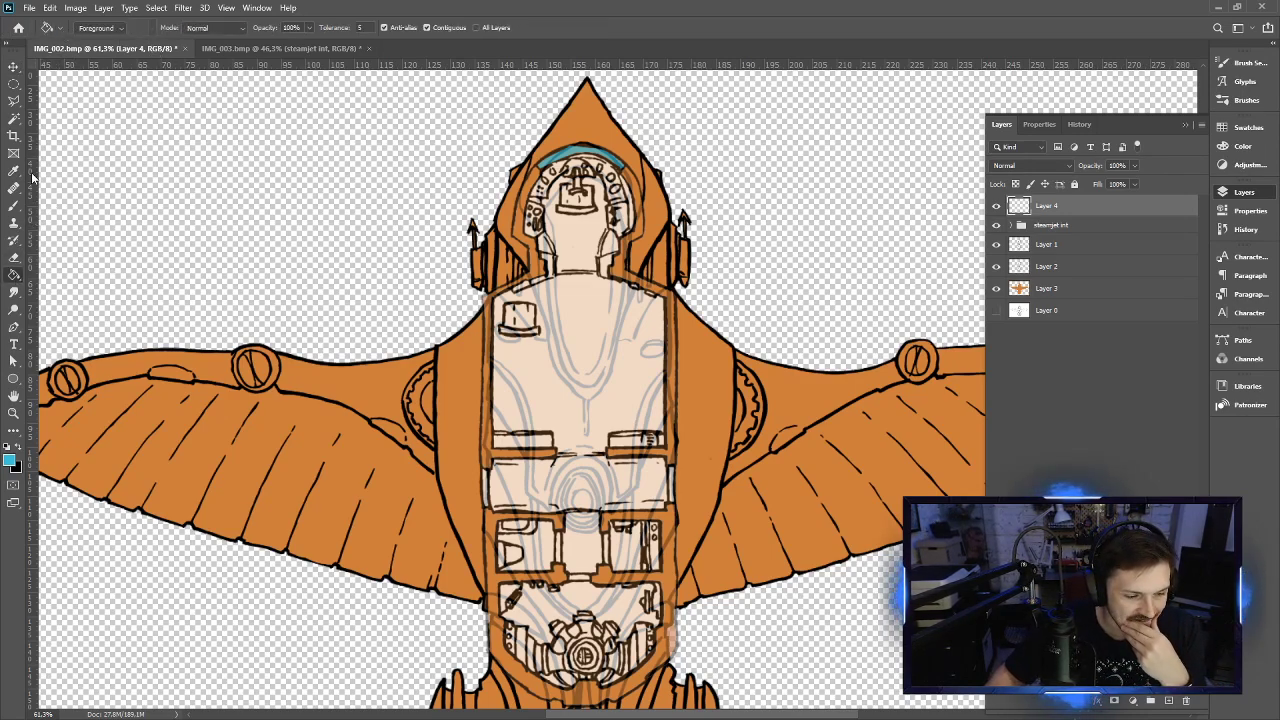
click(116, 28)
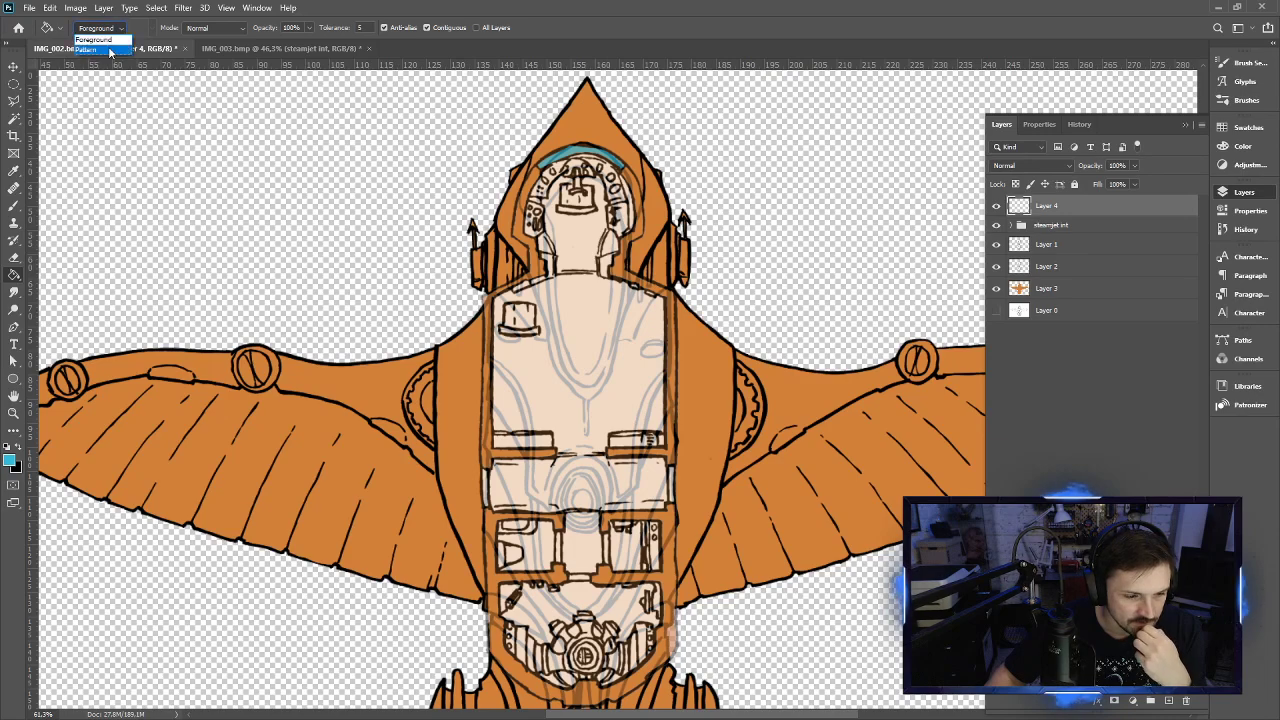
click(96, 54)
click(151, 29)
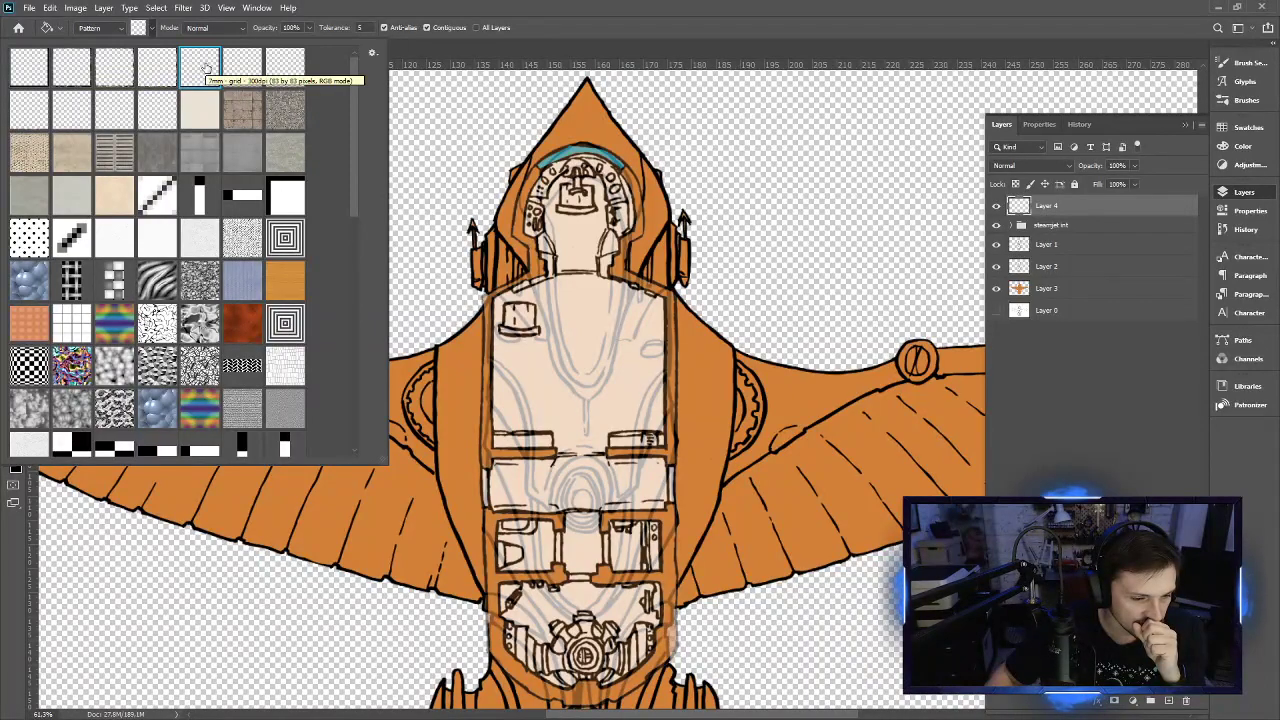
click(242, 66)
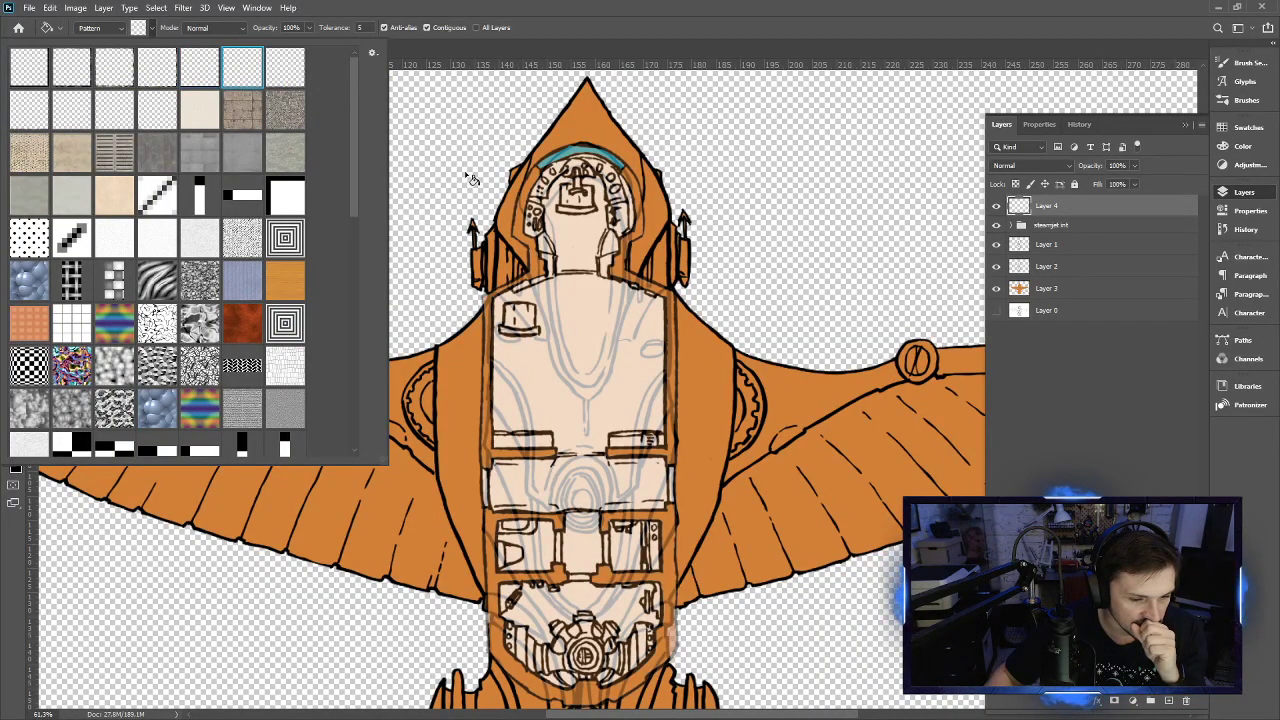
click(470, 160)
click(466, 140)
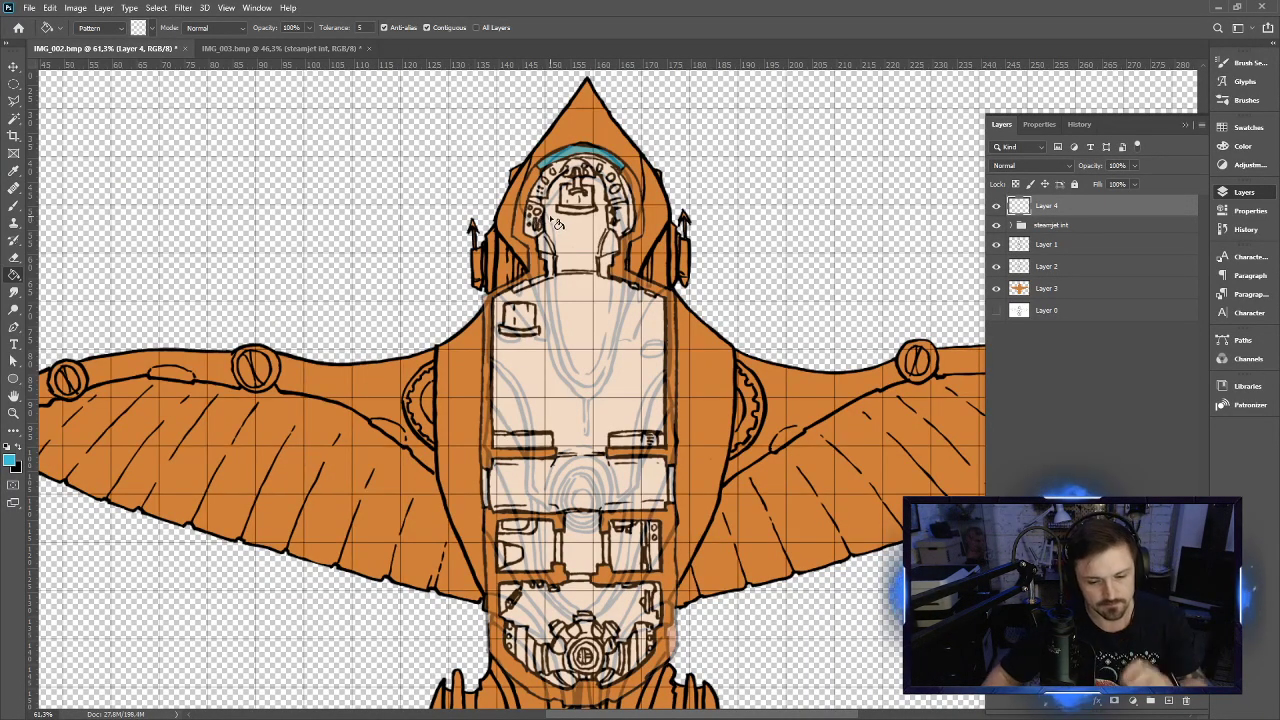
click(14, 66)
Shift the grid layer slightly, then nudge the steamjet int group three pixels right and one up
mouse_move(636, 240)
mouse_down()
mouse_move(655, 232)
mouse_move(660, 260)
mouse_up()
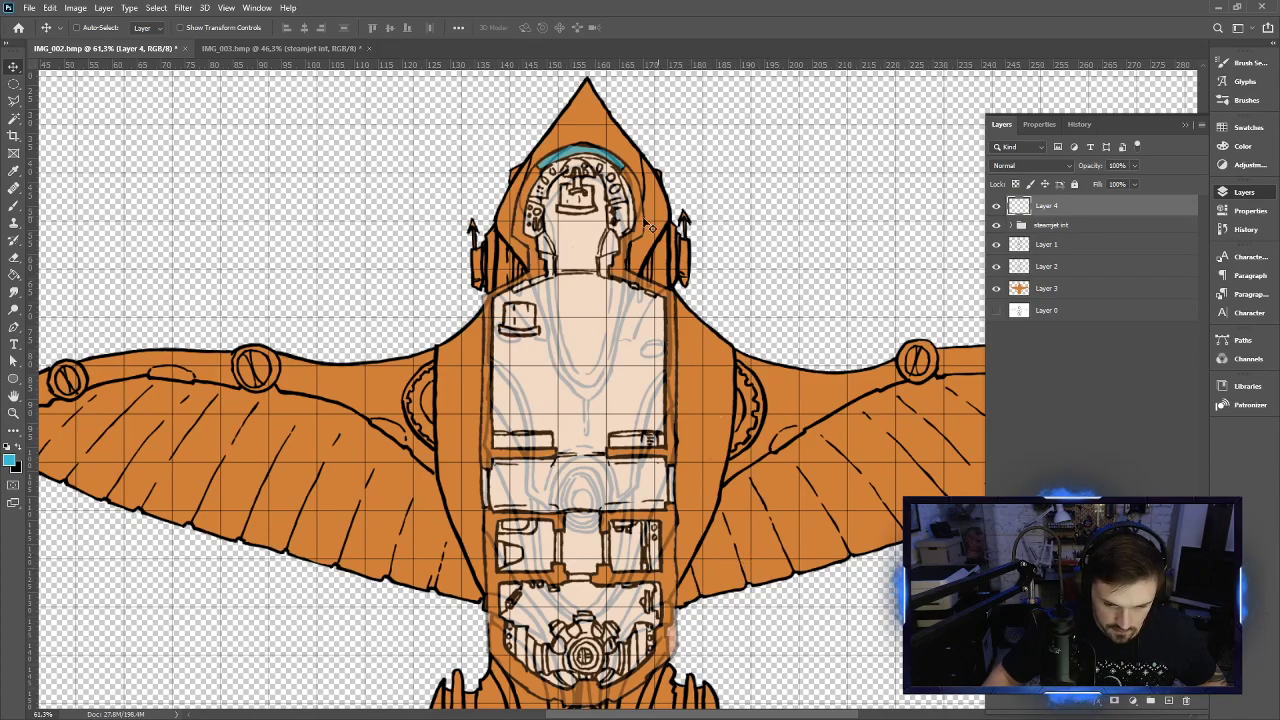
drag(622, 216, 624, 217)
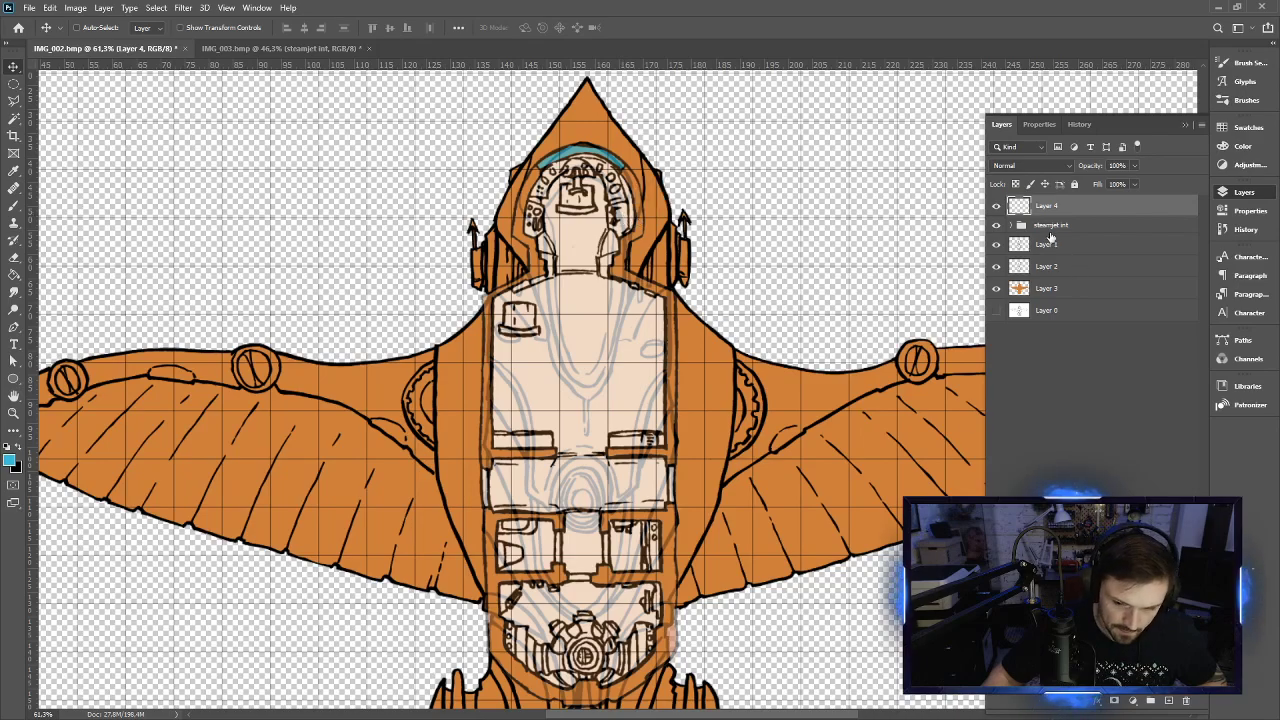
click(1052, 230)
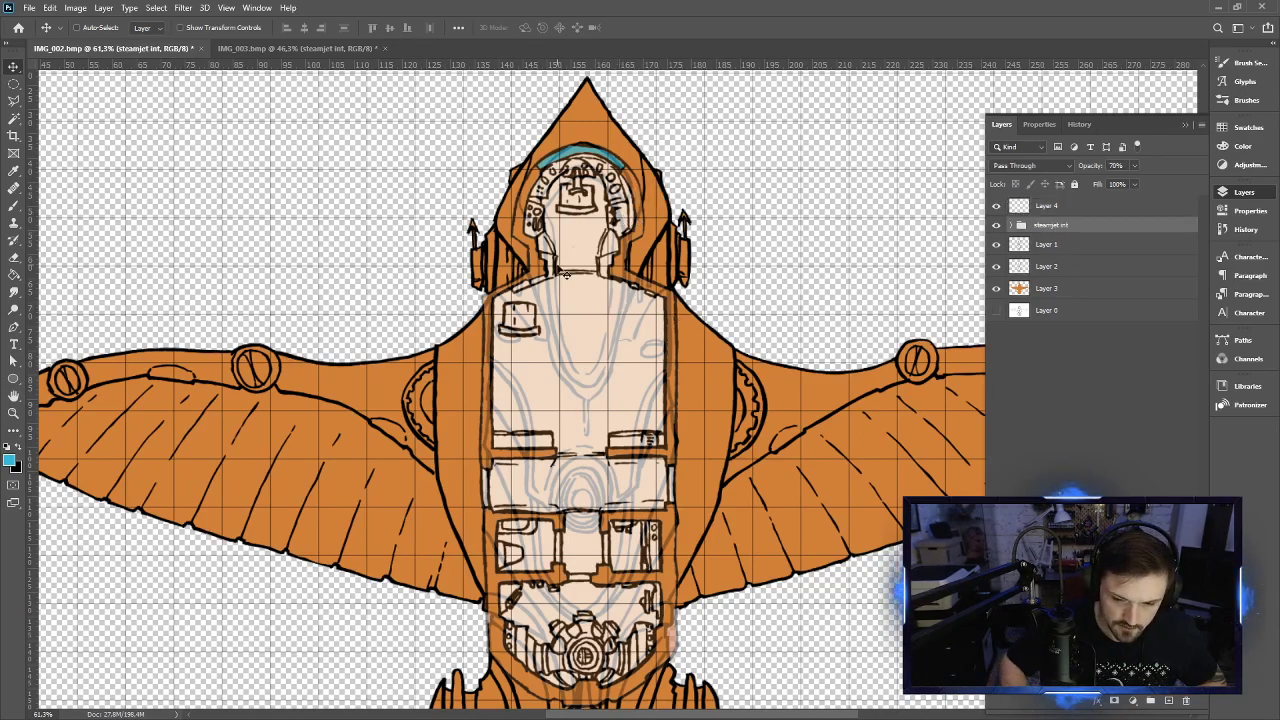
key(Right)
key(Right)
key(Right)
key(Right)
key(Right)
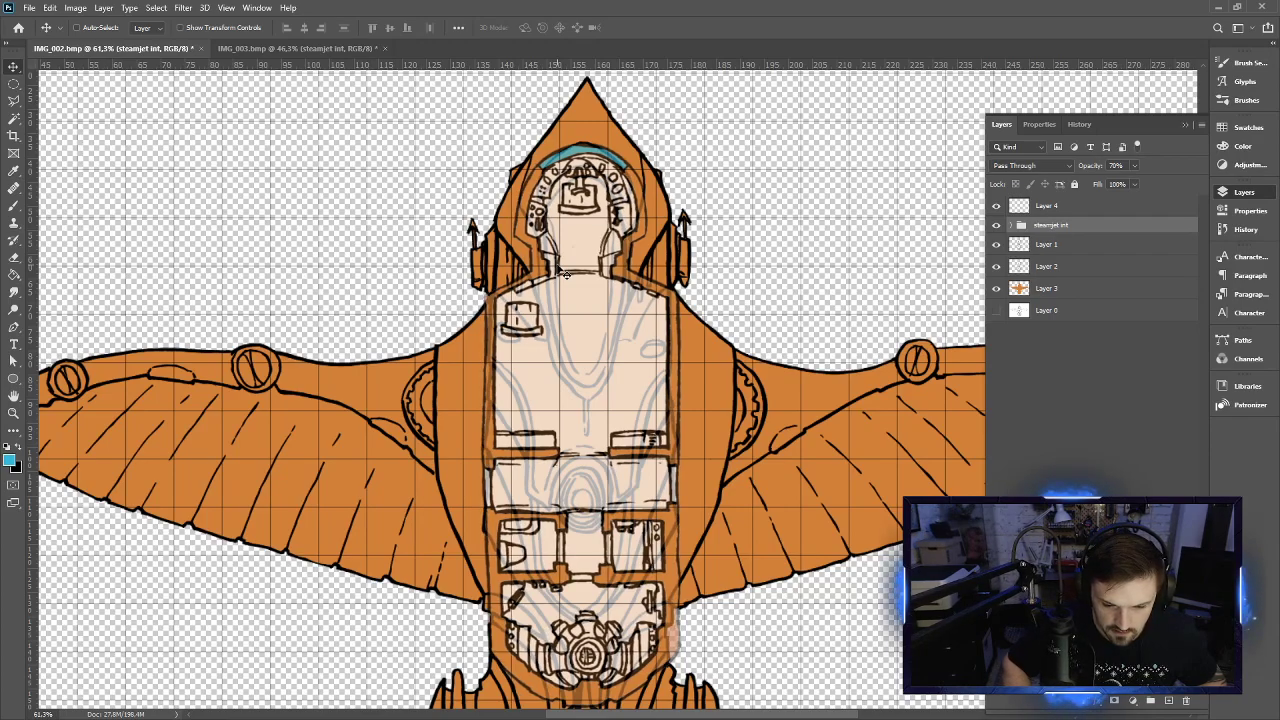
key(Right)
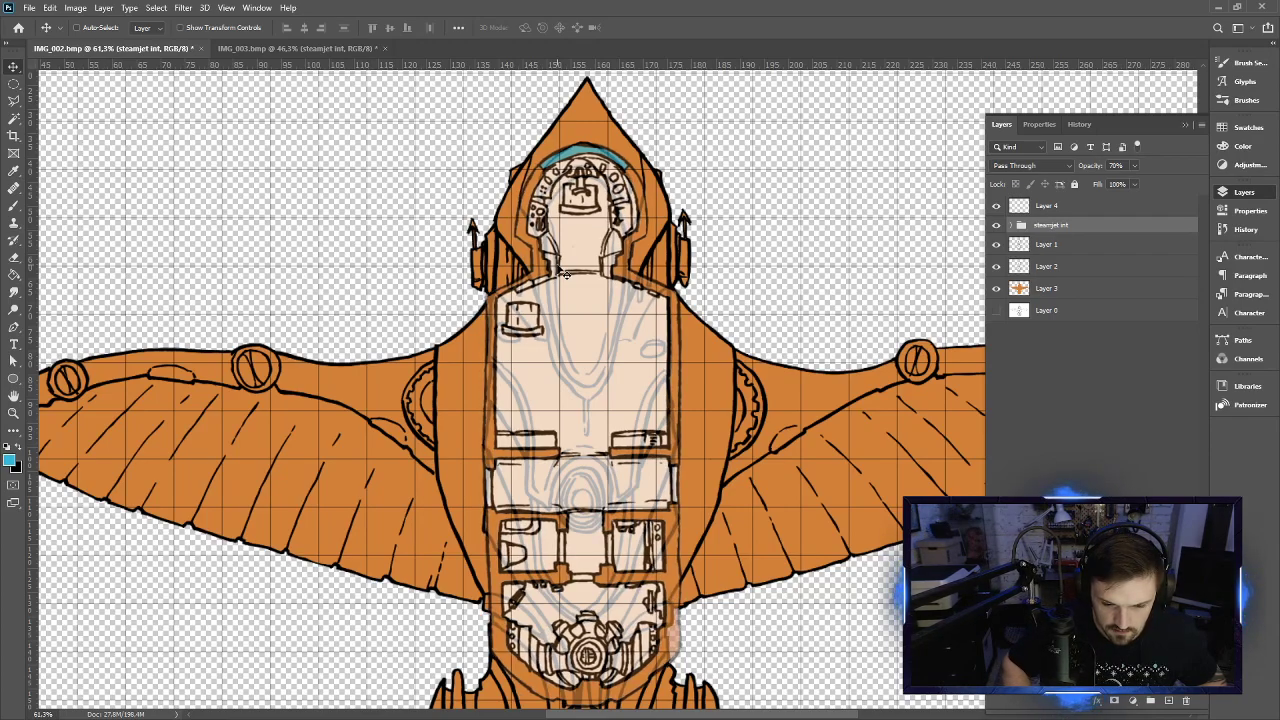
key(Right)
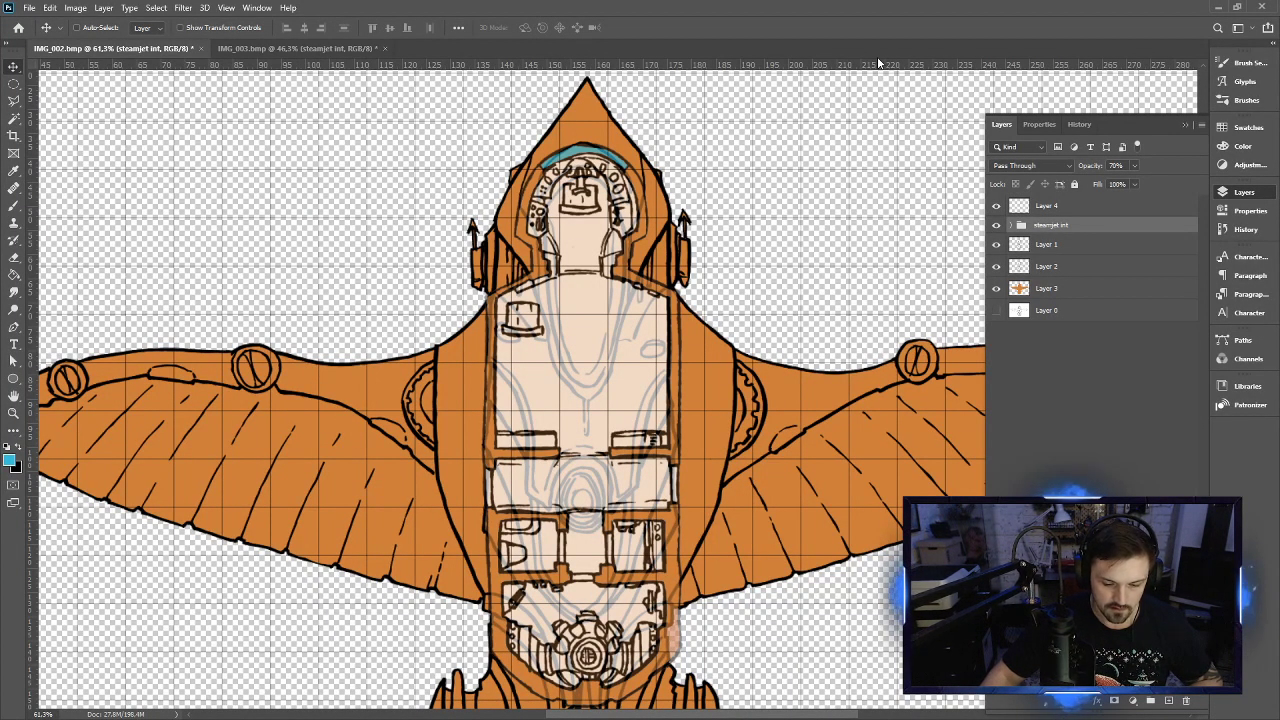
key(Up)
key(Up)
key(Up)
key(Up)
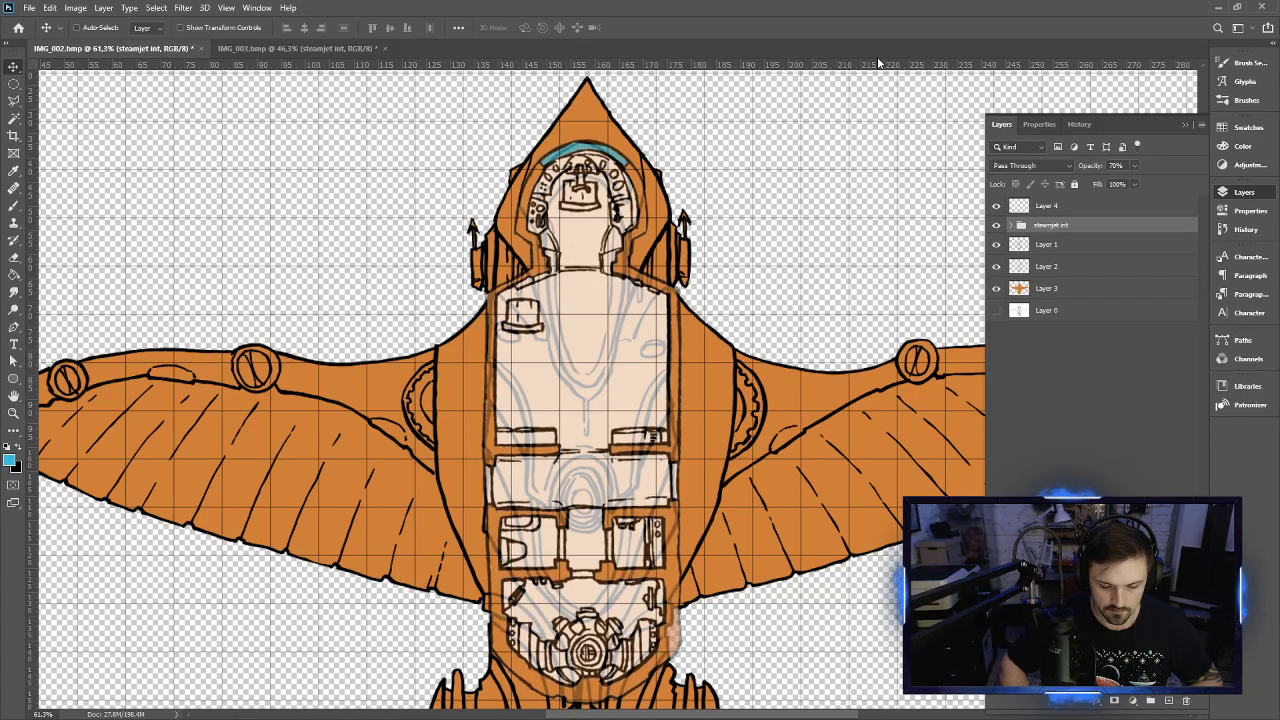
Expand the steamjet int group and set its opacity to 100%
click(1009, 226)
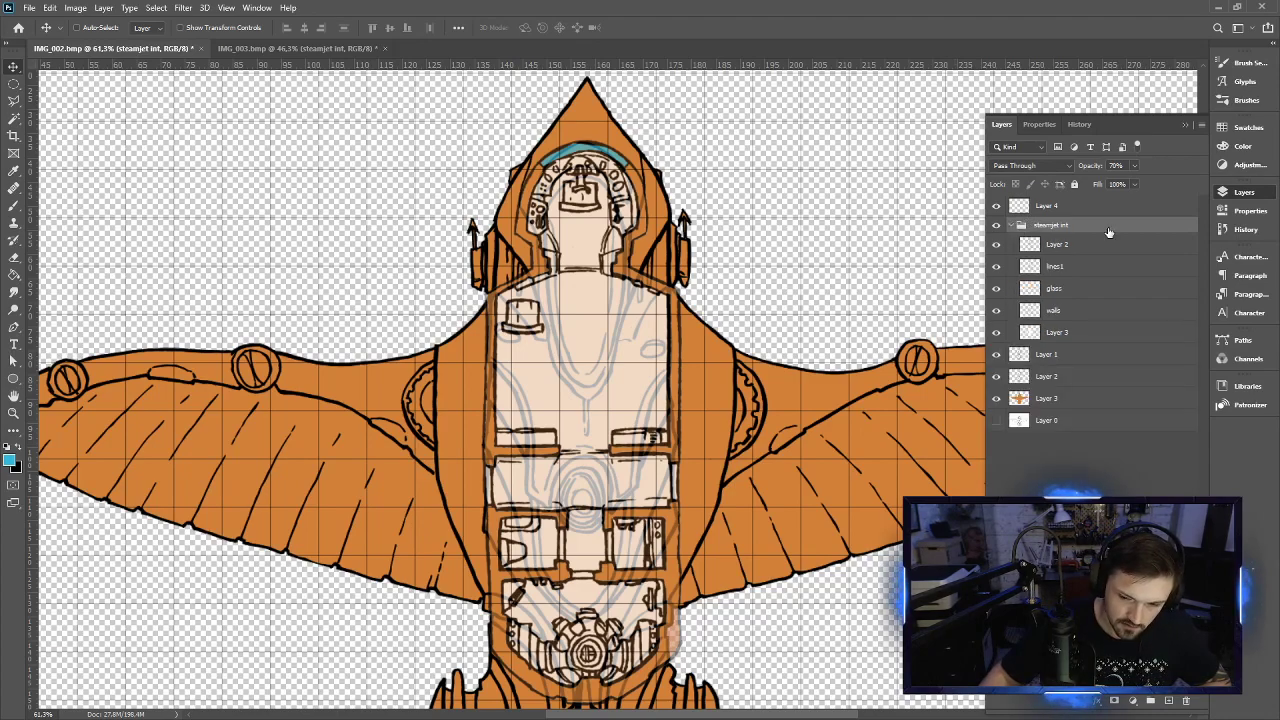
click(1135, 166)
drag(1137, 185, 1205, 187)
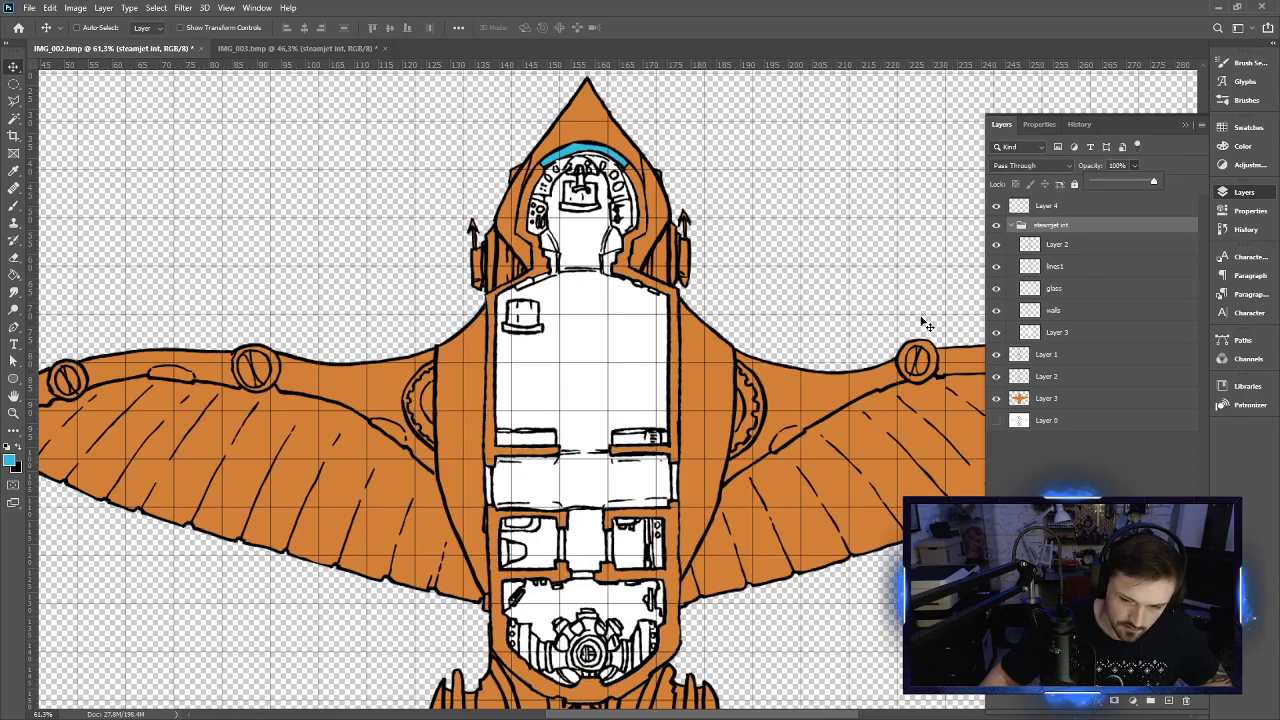
Delete Layer 2 from the group and the separate Layer 1
click(1060, 245)
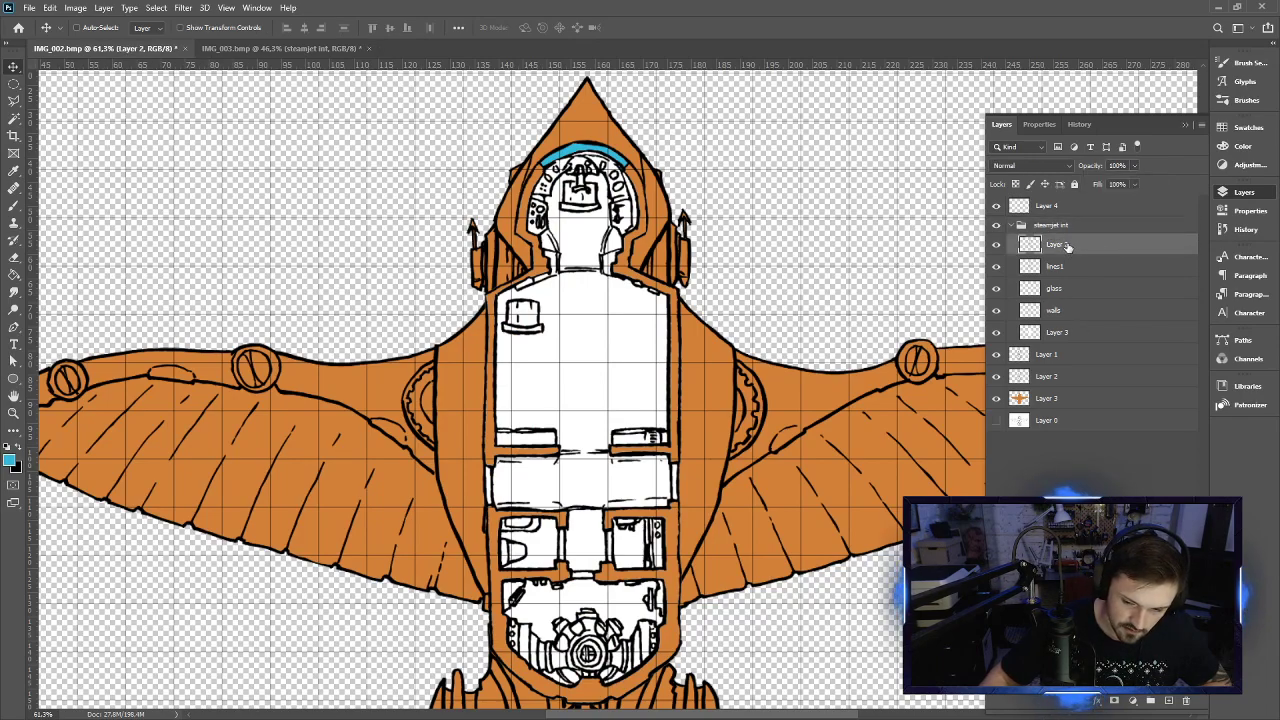
right_click(1068, 247)
click(1105, 247)
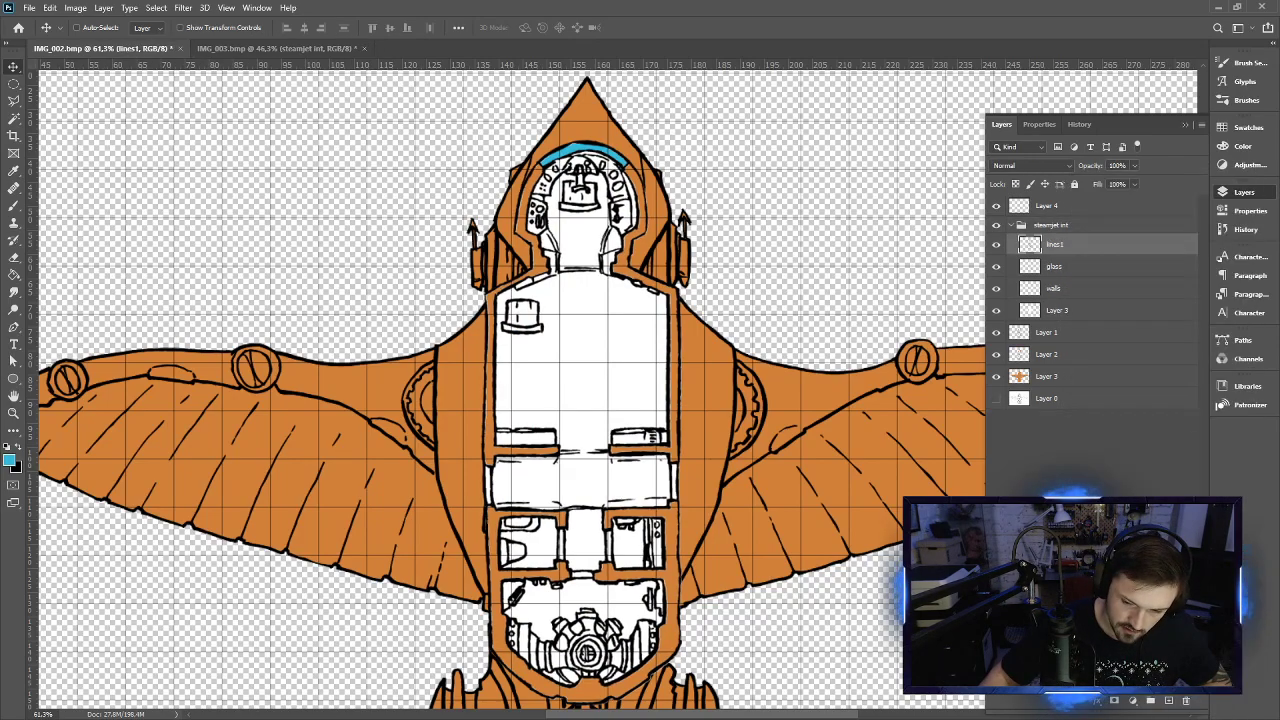
right_click(1058, 340)
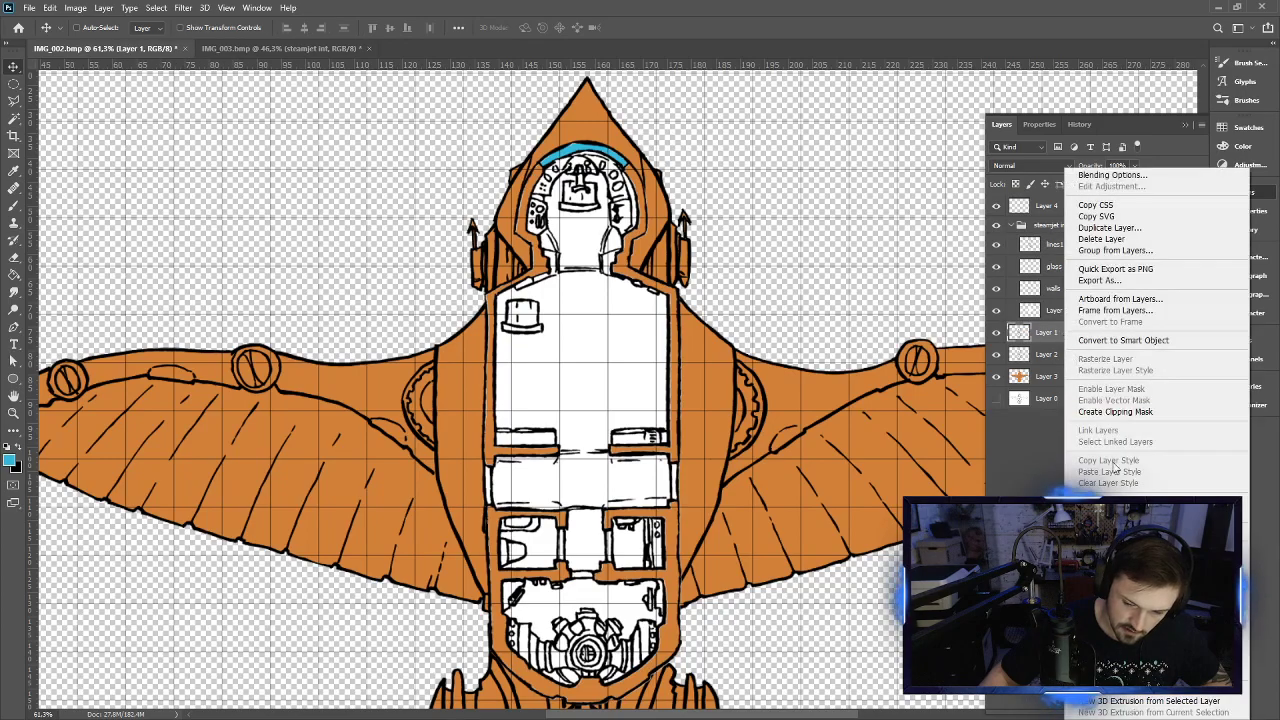
click(1101, 239)
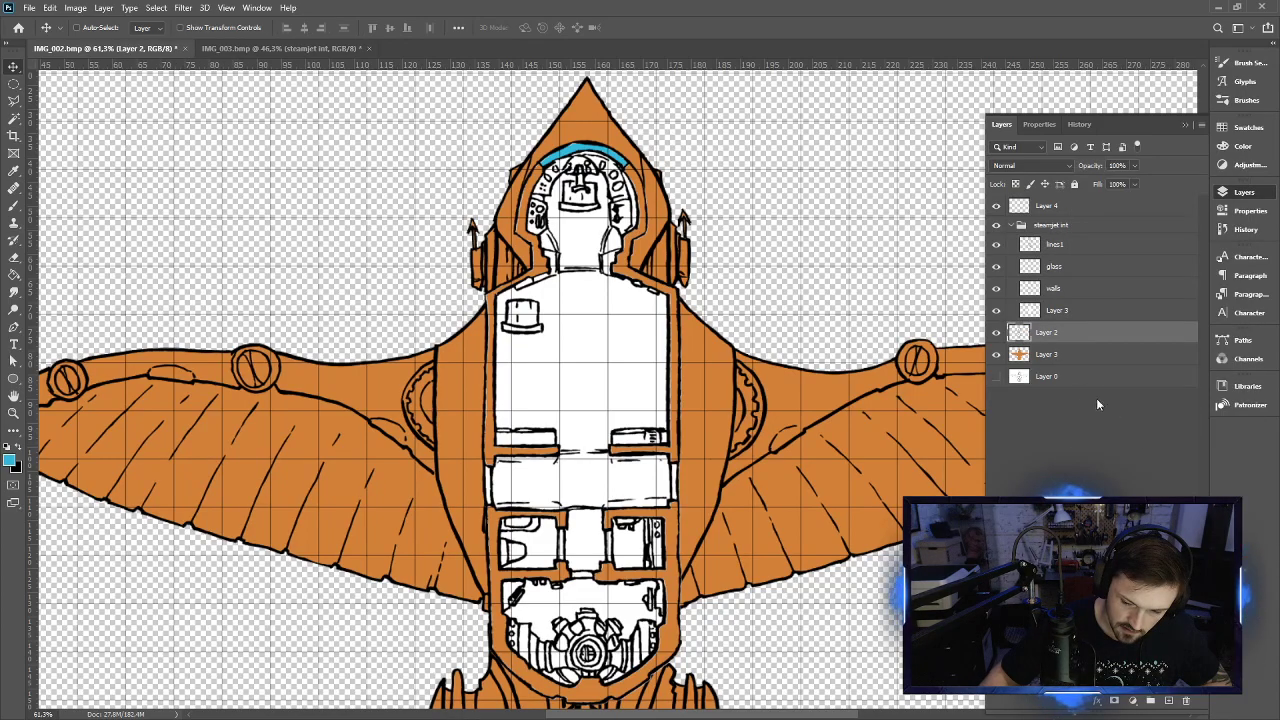
click(1046, 360)
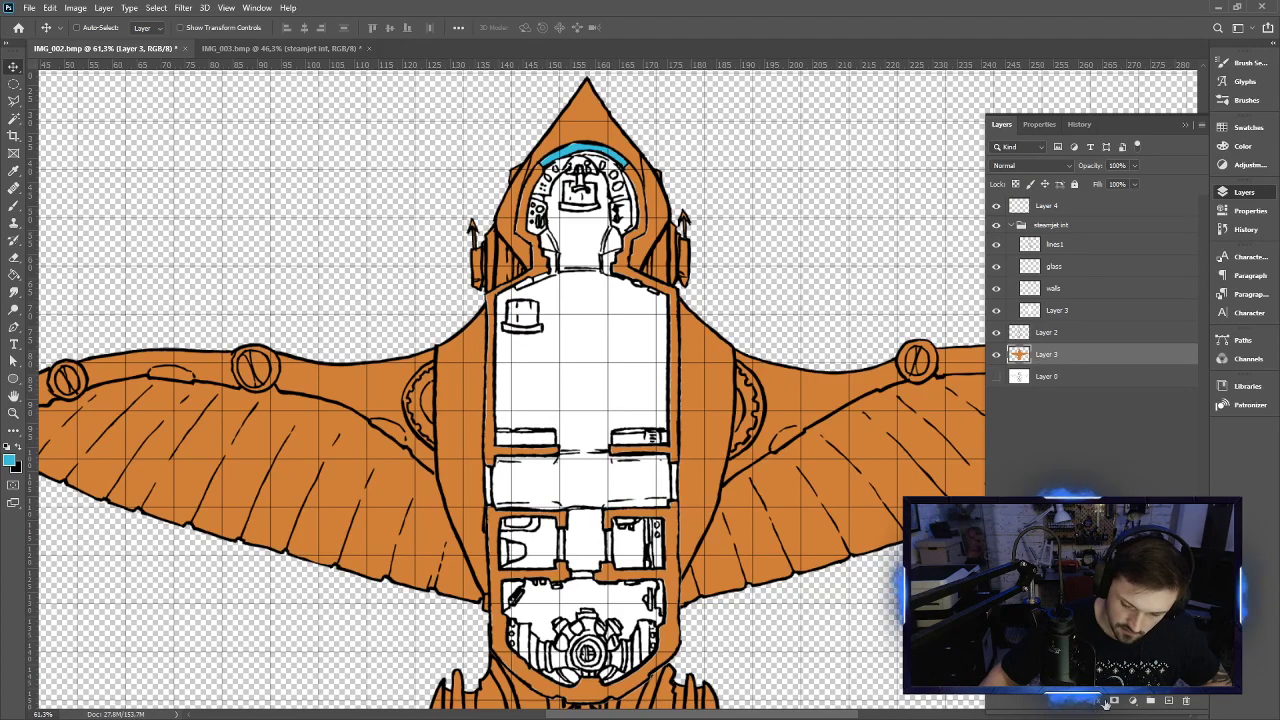
Put Layer 3 in a new group named hull color and rename the layer base
click(1151, 700)
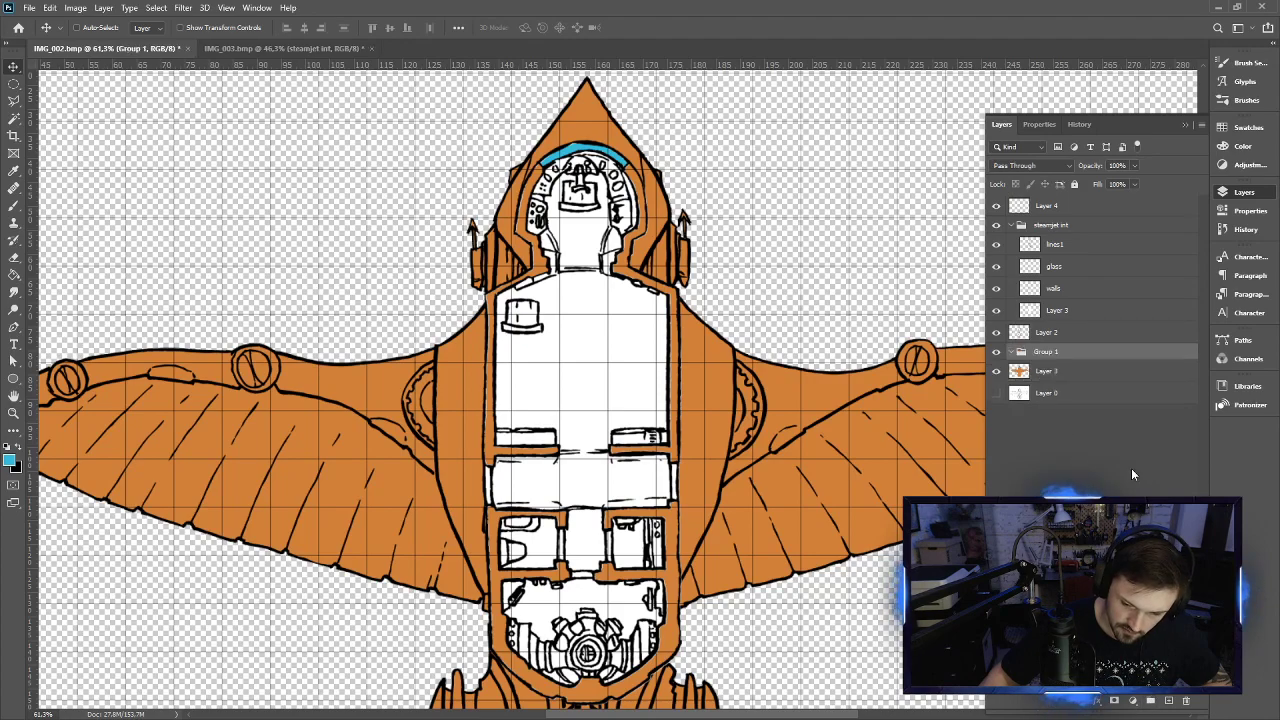
double_click(1048, 352)
text(color)
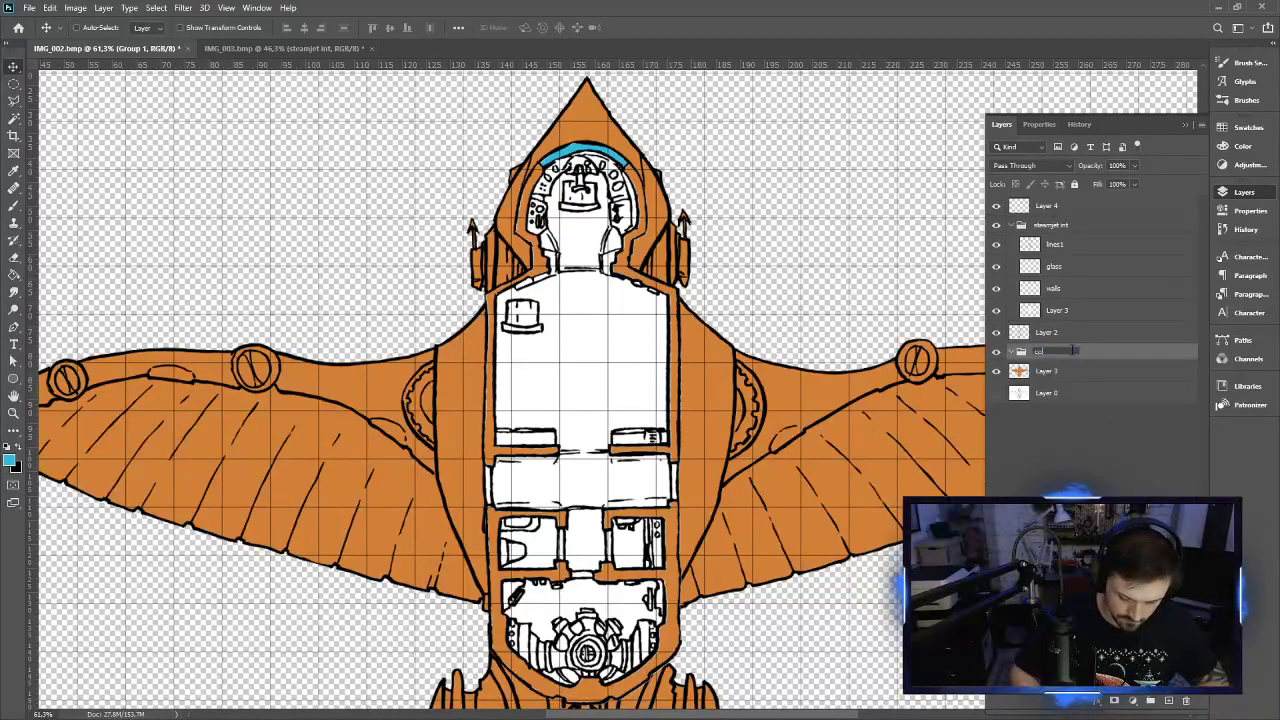
key(Return)
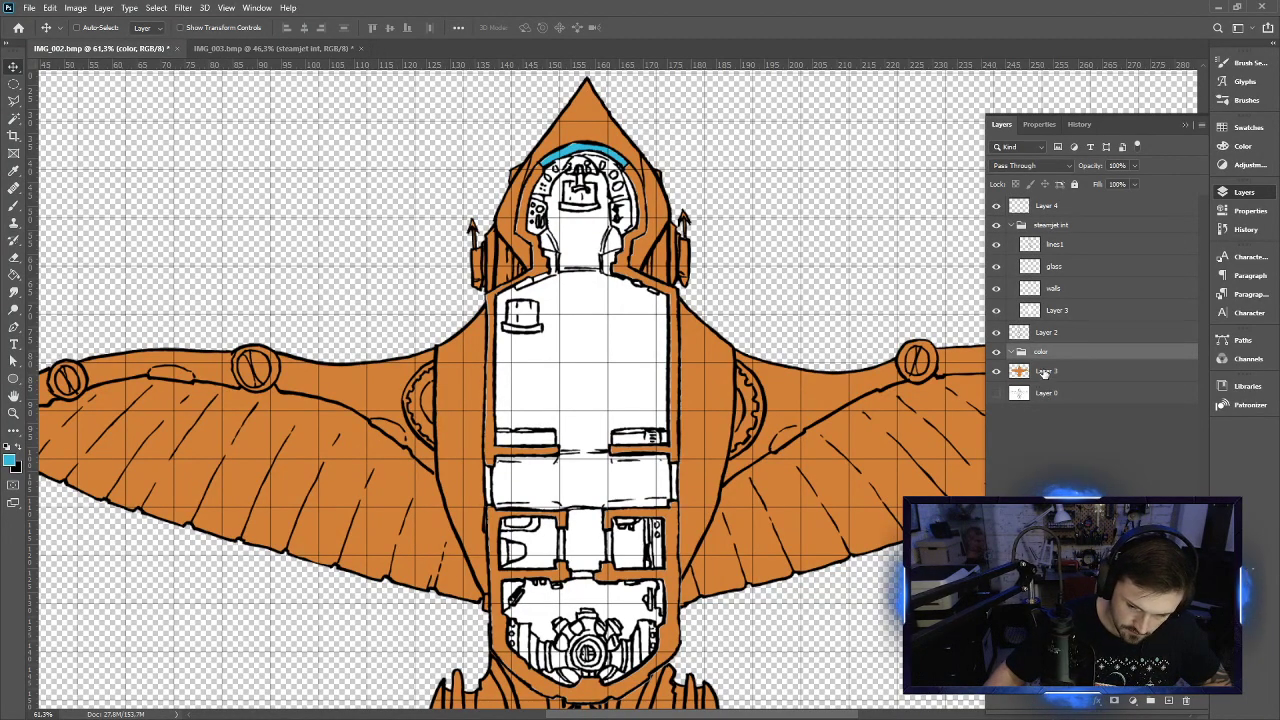
double_click(1044, 371)
text(base)
key(Return)
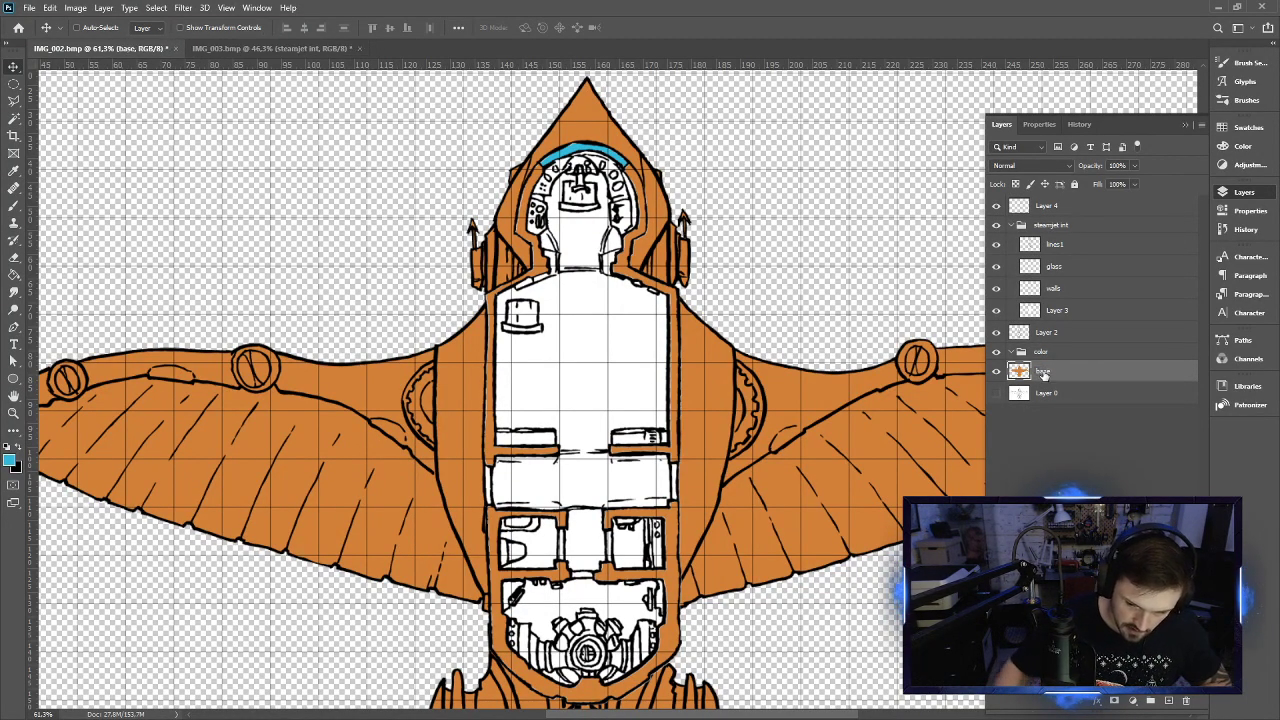
click(1038, 354)
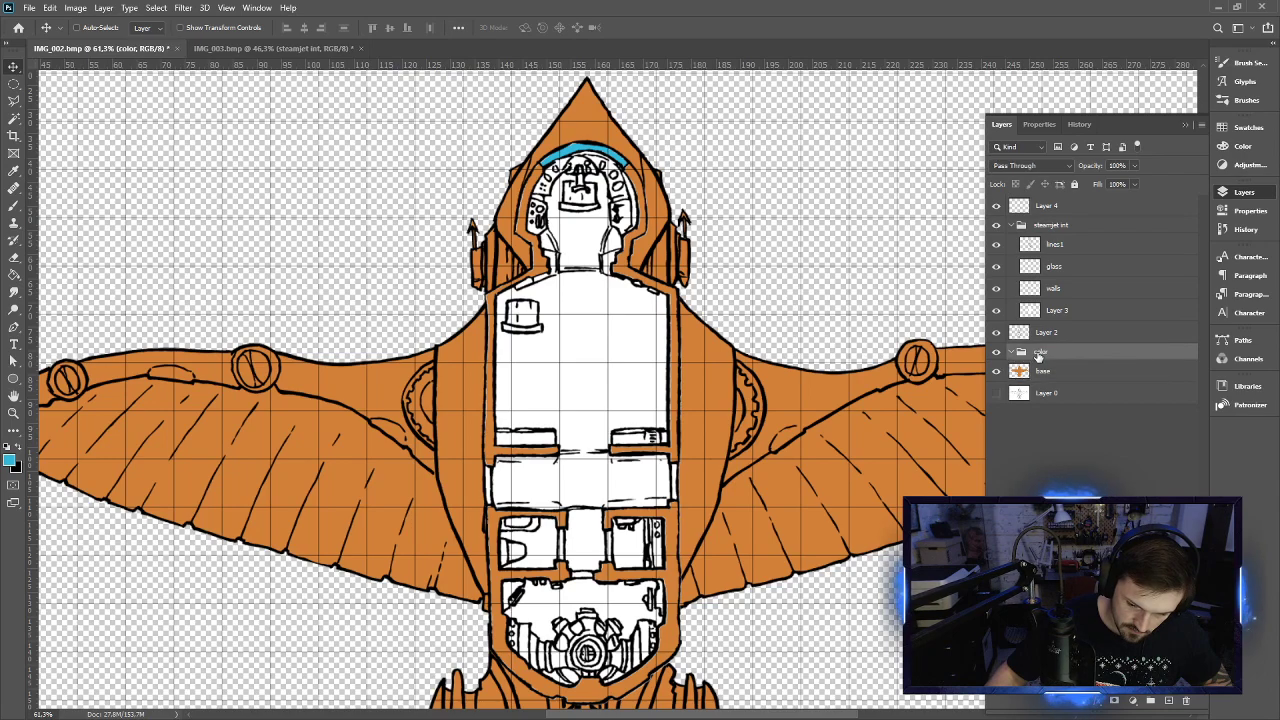
double_click(1040, 353)
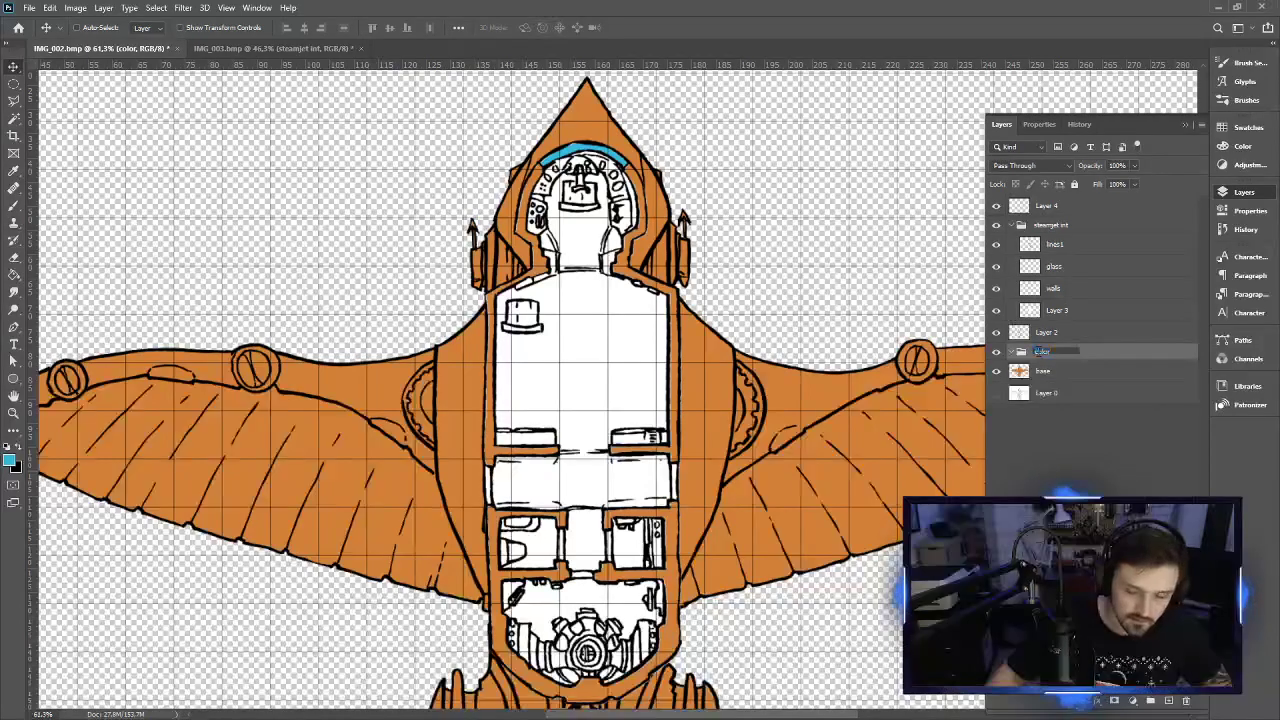
key(Home)
text(hull)
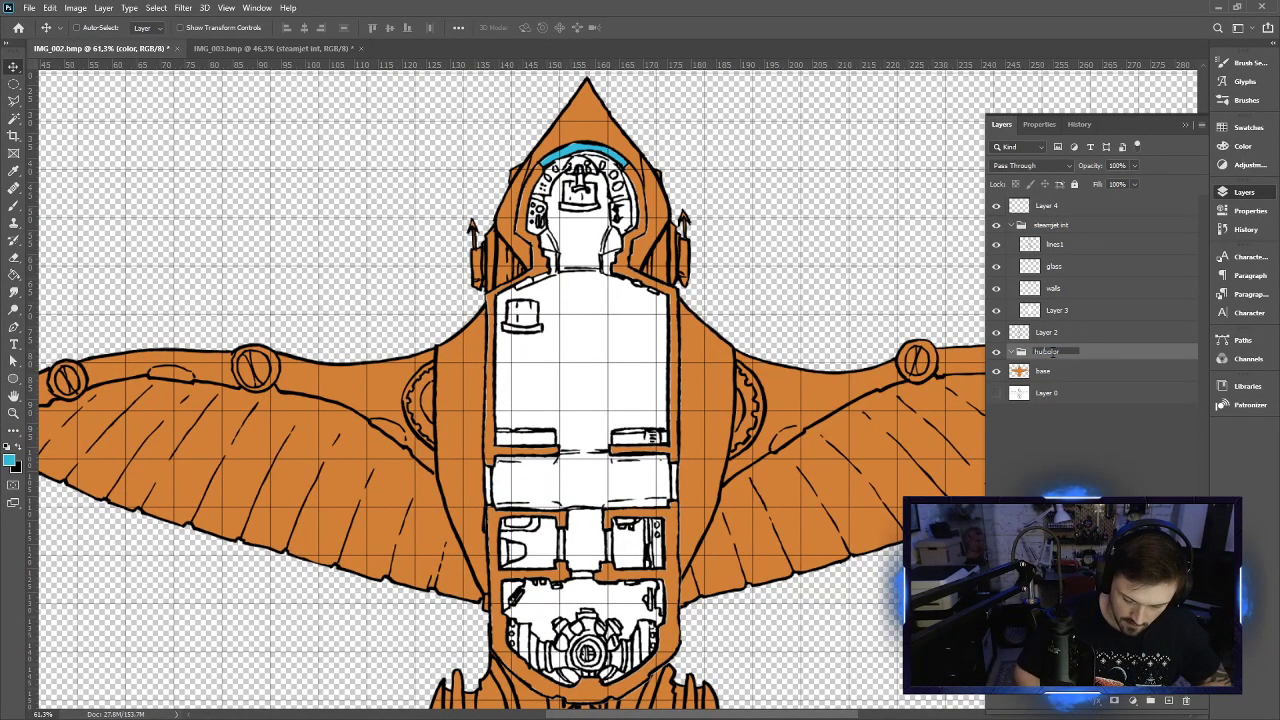
key(Return)
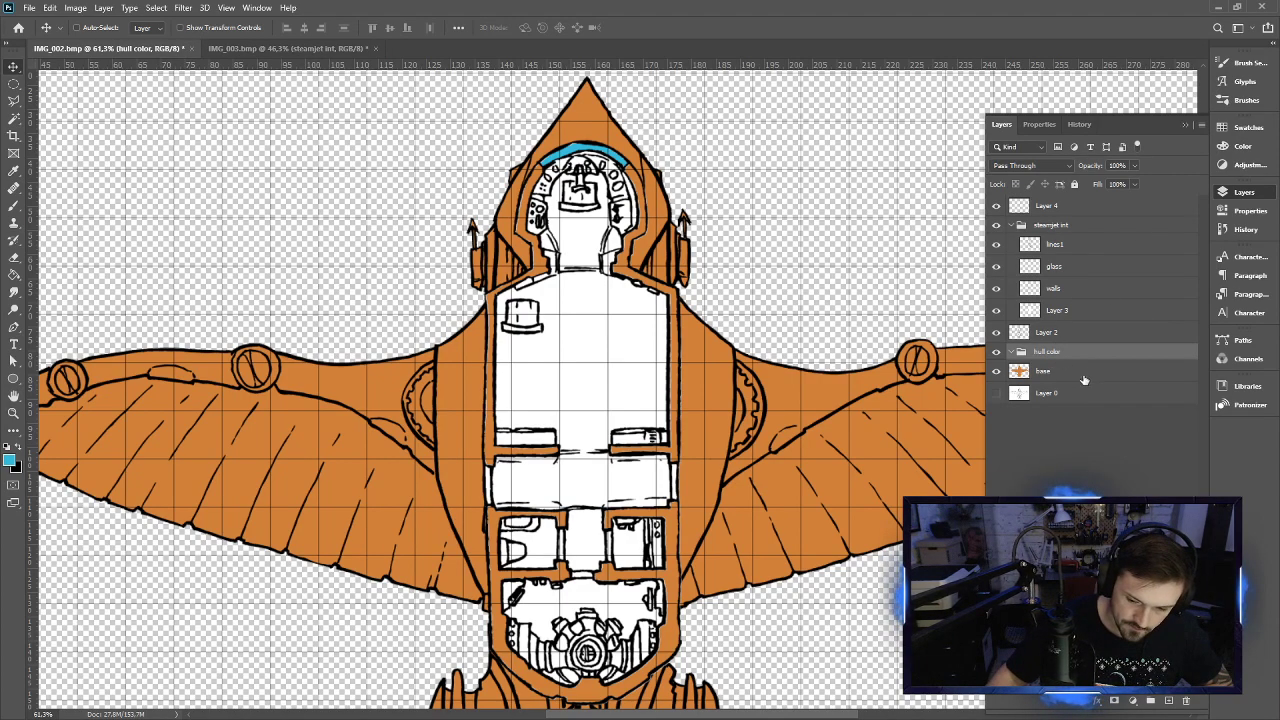
Delete Layer 0 by dragging it to the trash
click(1053, 371)
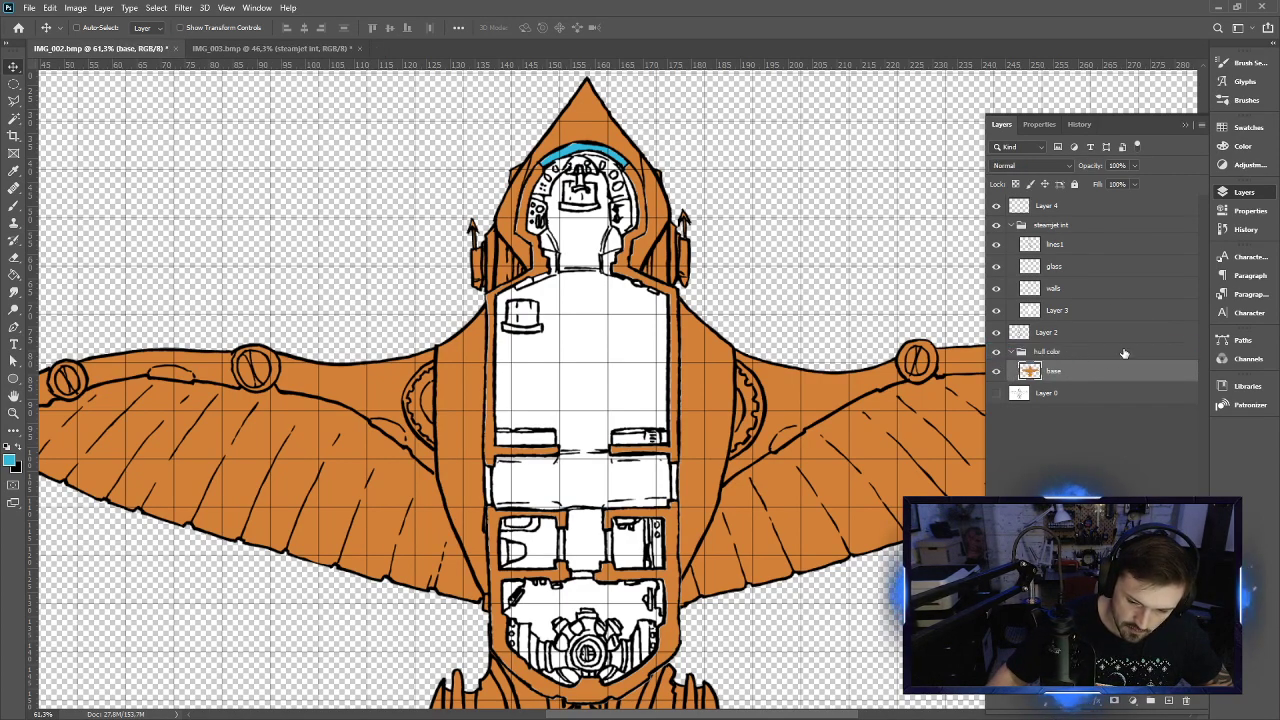
click(1054, 394)
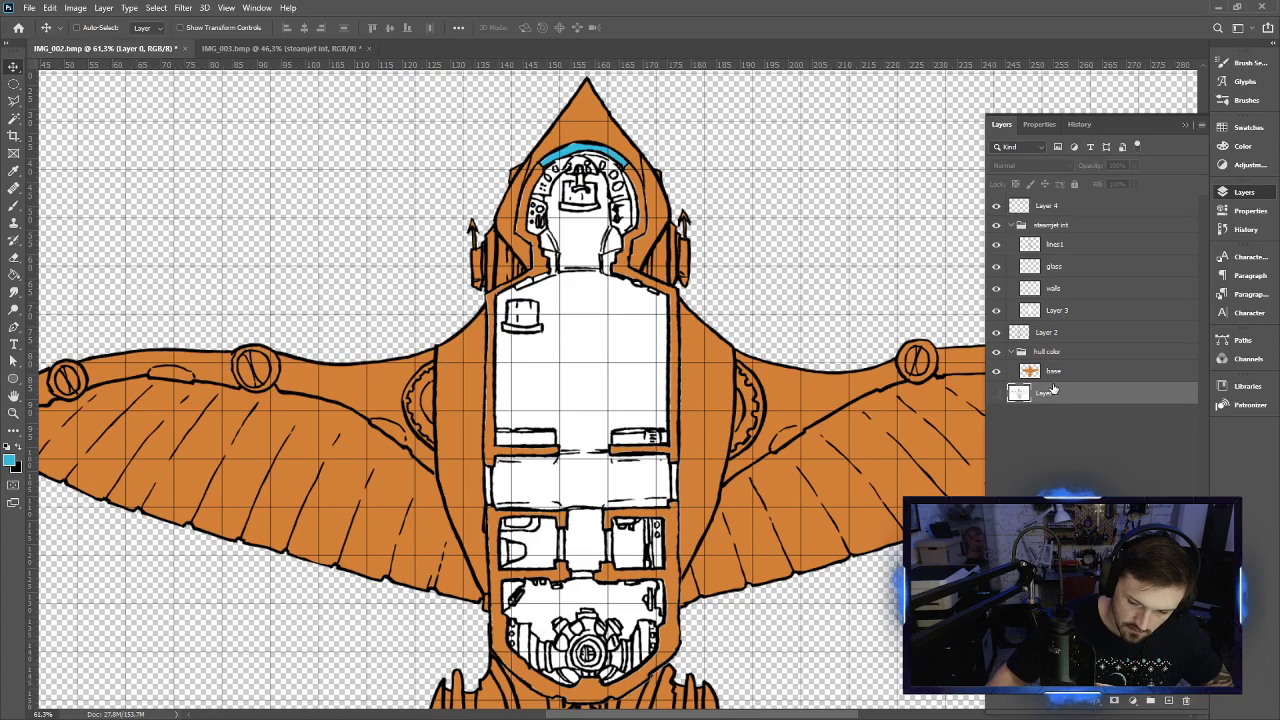
drag(1050, 395, 1190, 700)
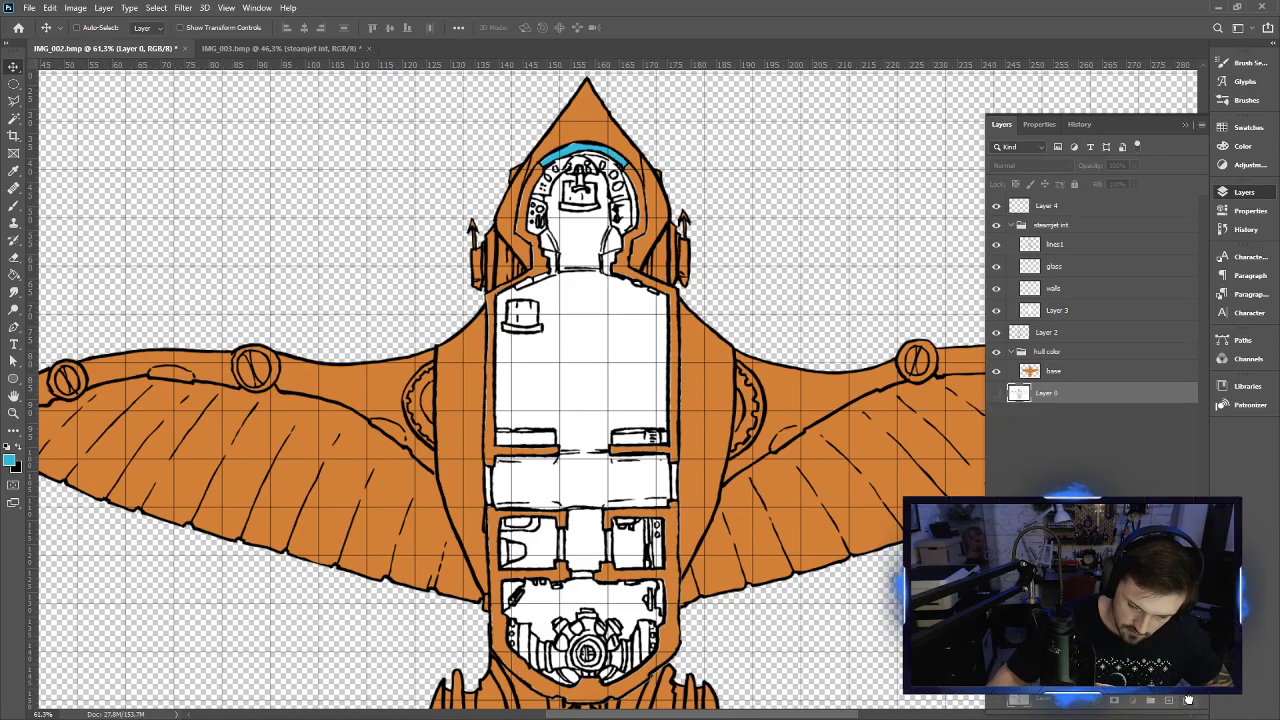
click(1188, 700)
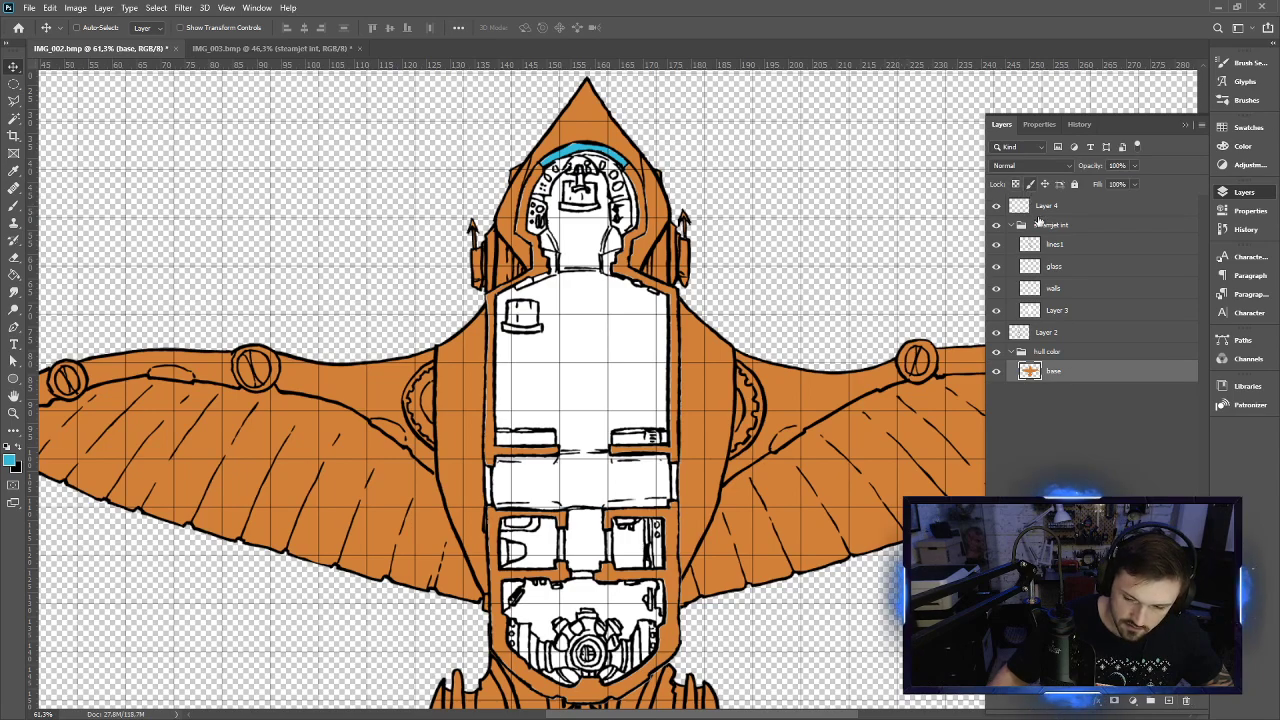
Rename Layer 2 to hull lineart and lines1 to int lineart
click(1064, 334)
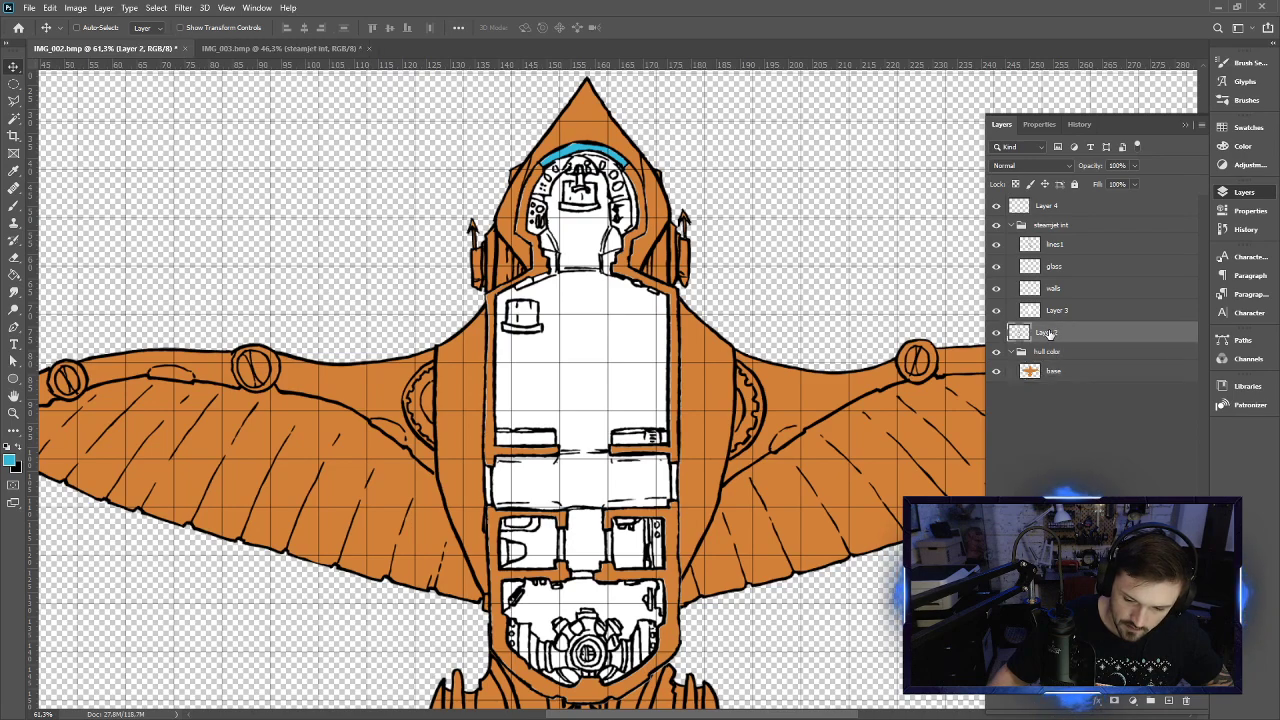
text(hull )
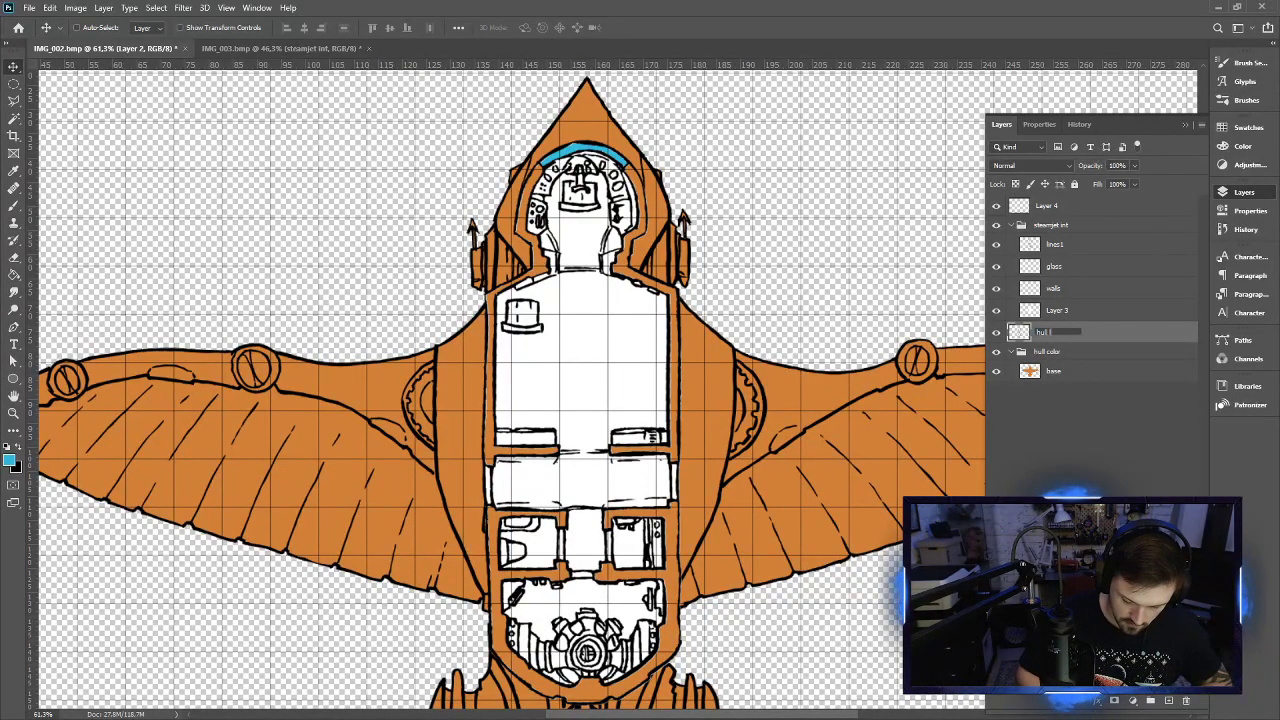
text(lineart)
key(Return)
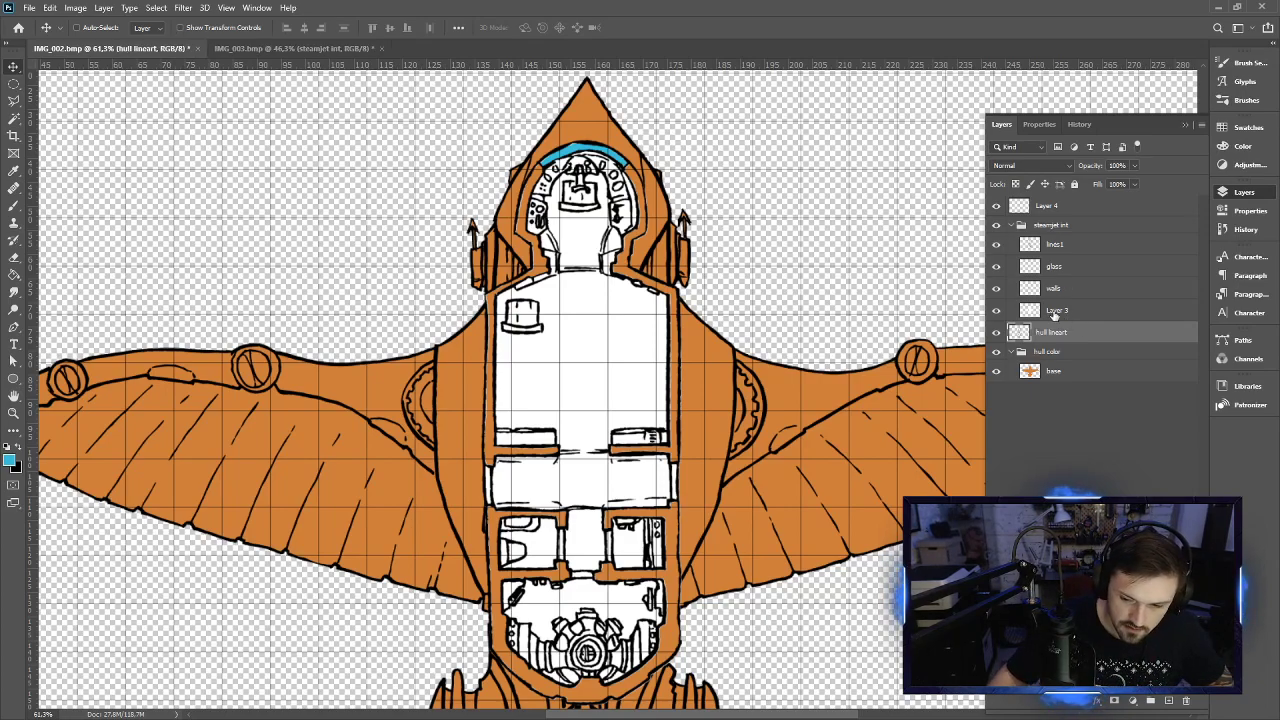
click(1059, 246)
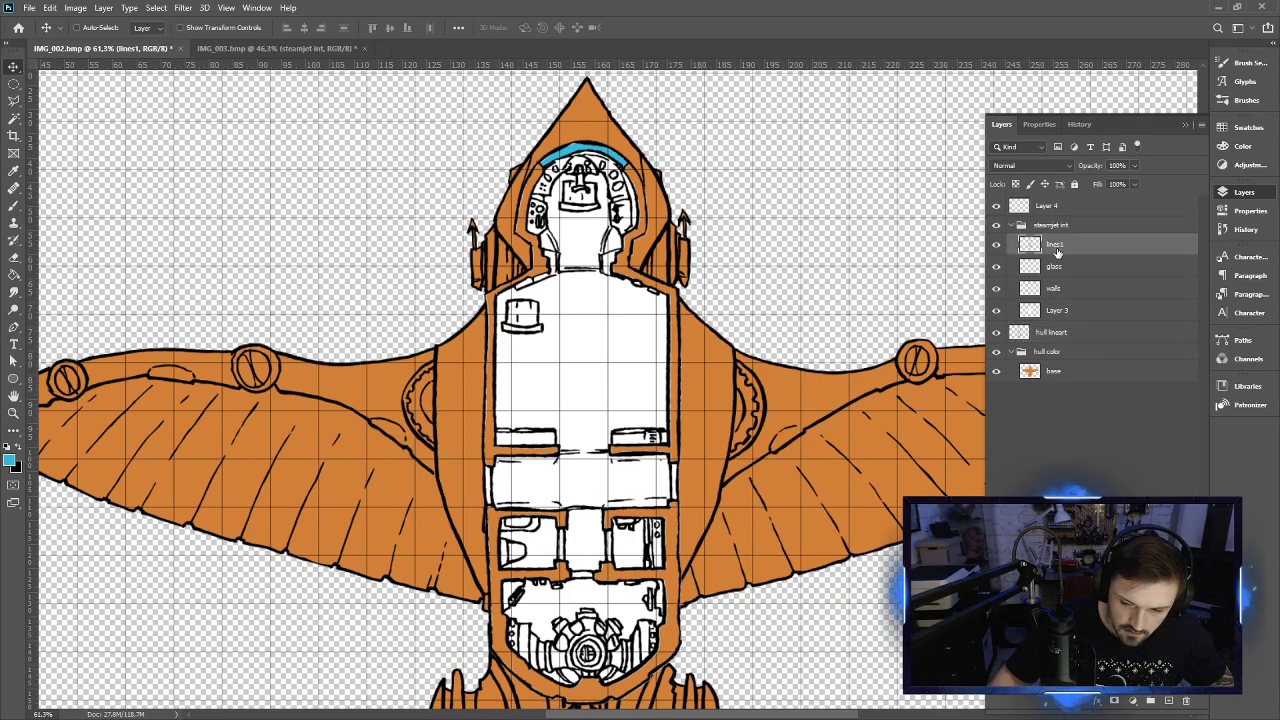
double_click(1058, 248)
text(in)
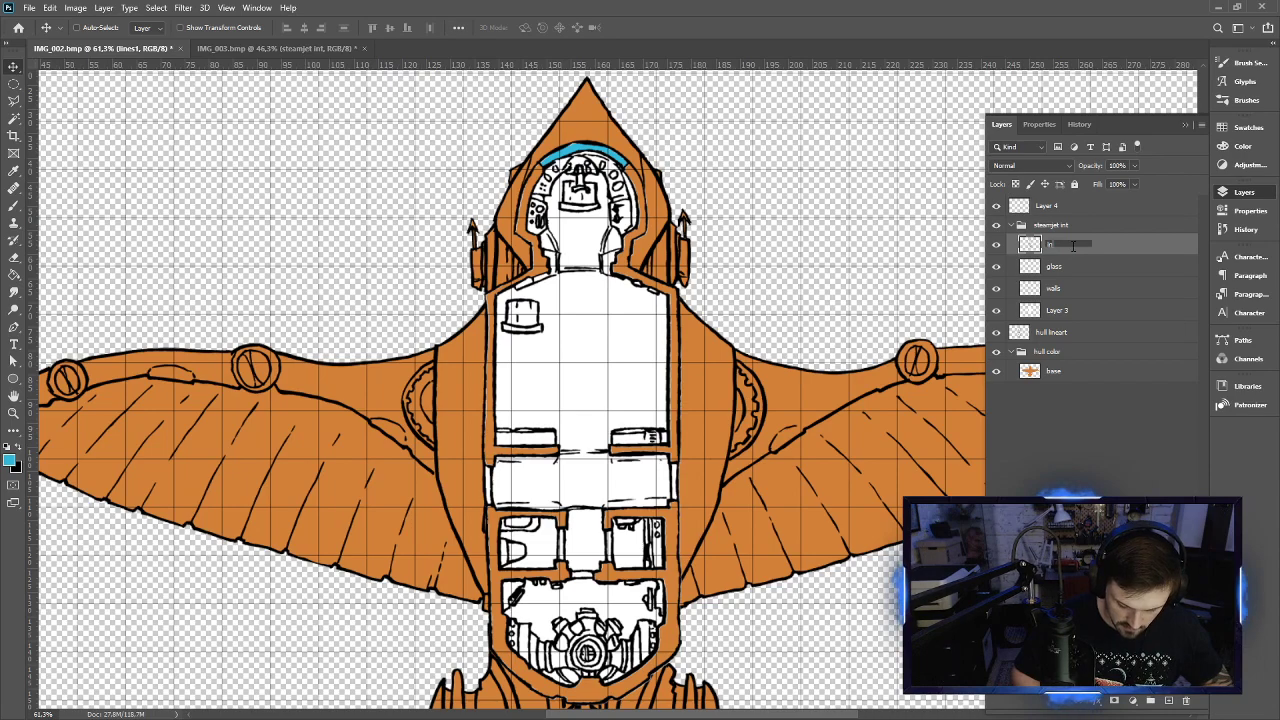
text(t lineart)
key(Return)
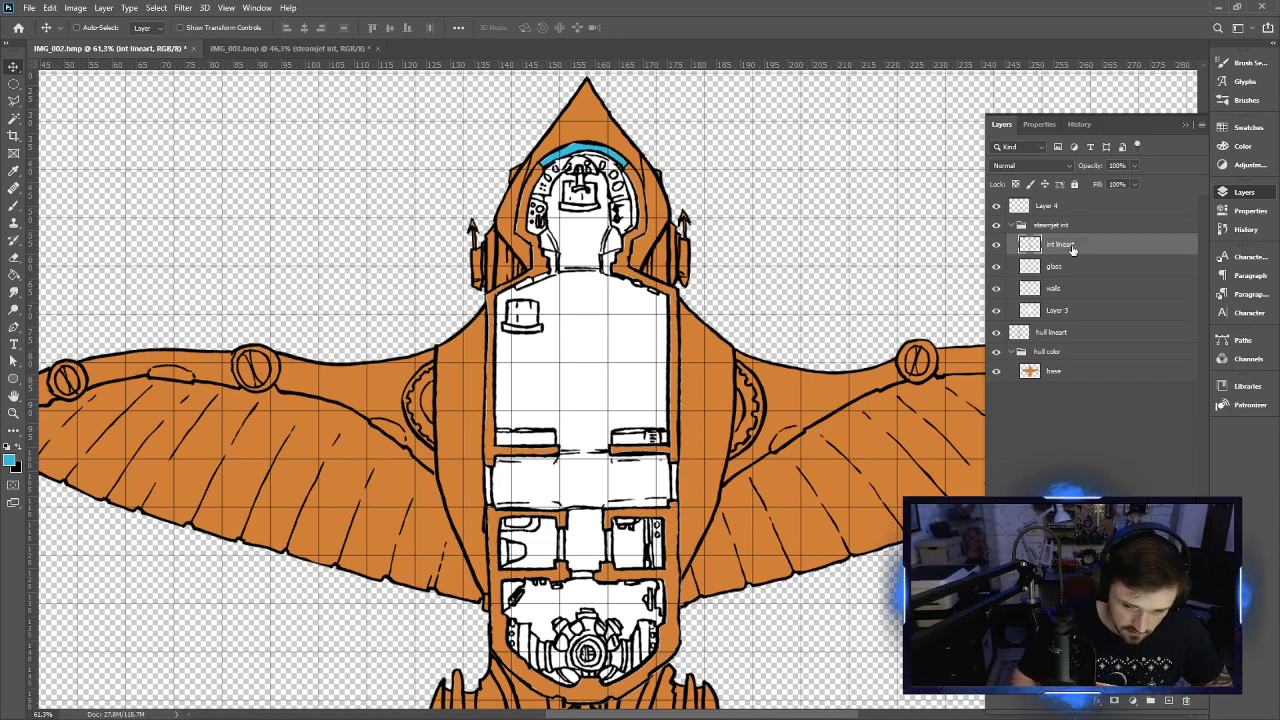
Rename the interior's Layer 3 to base
click(1058, 267)
click(1063, 289)
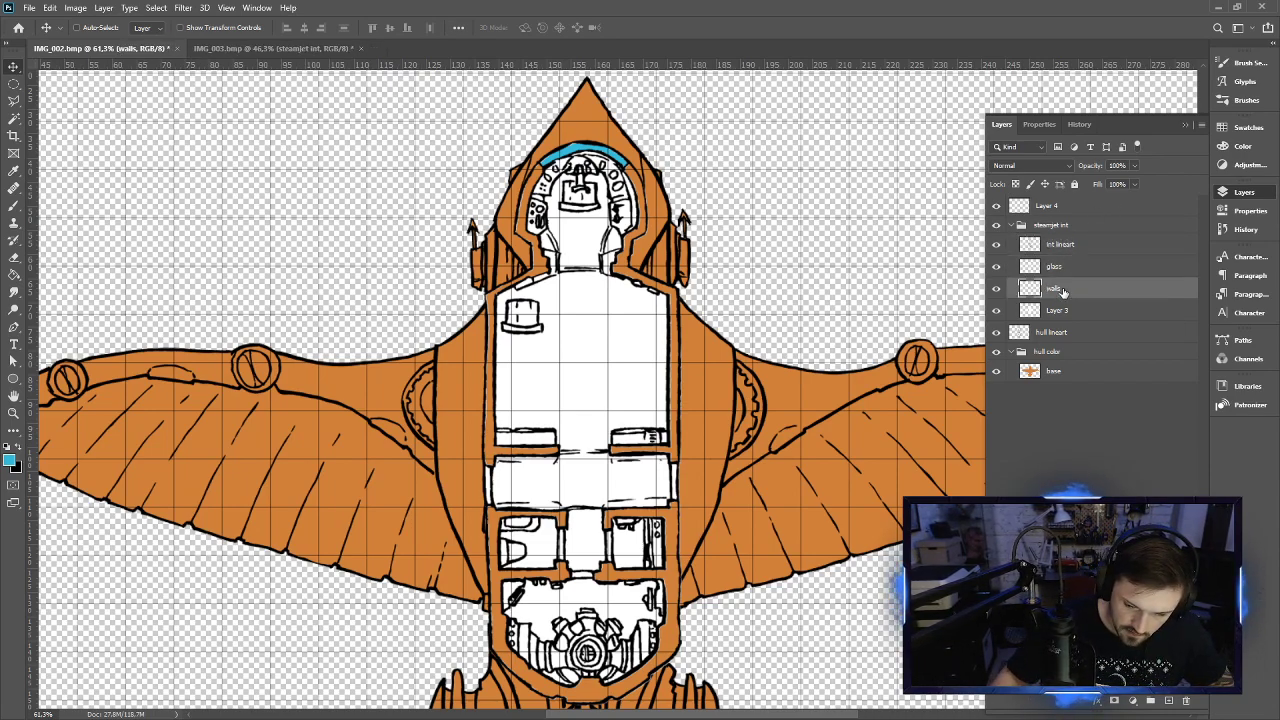
shift+click(1060, 270)
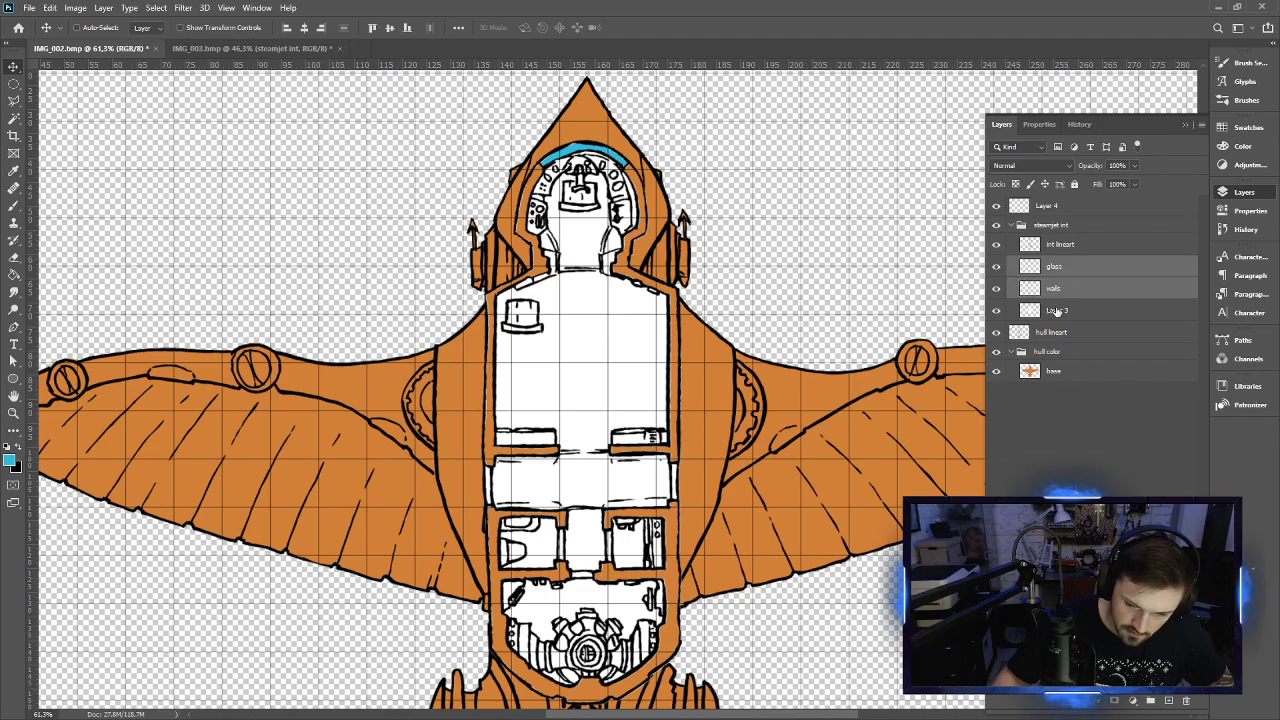
click(1057, 311)
double_click(1060, 311)
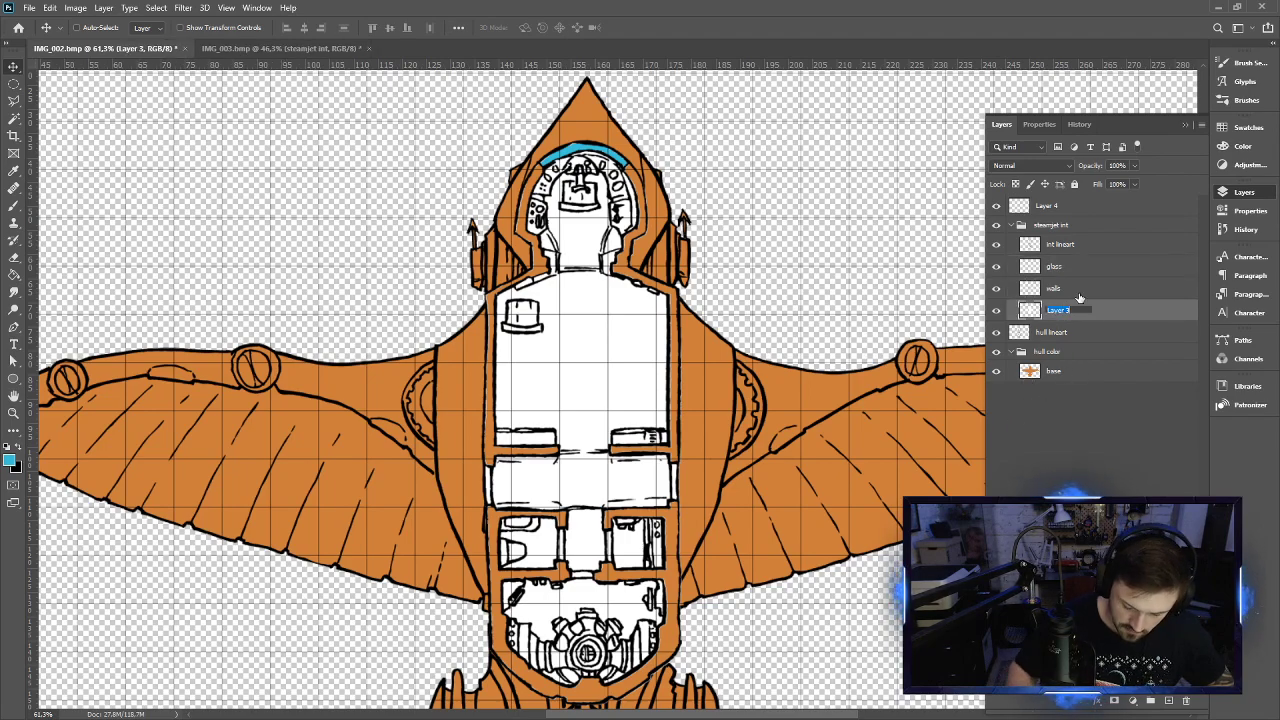
text(base)
key(Return)
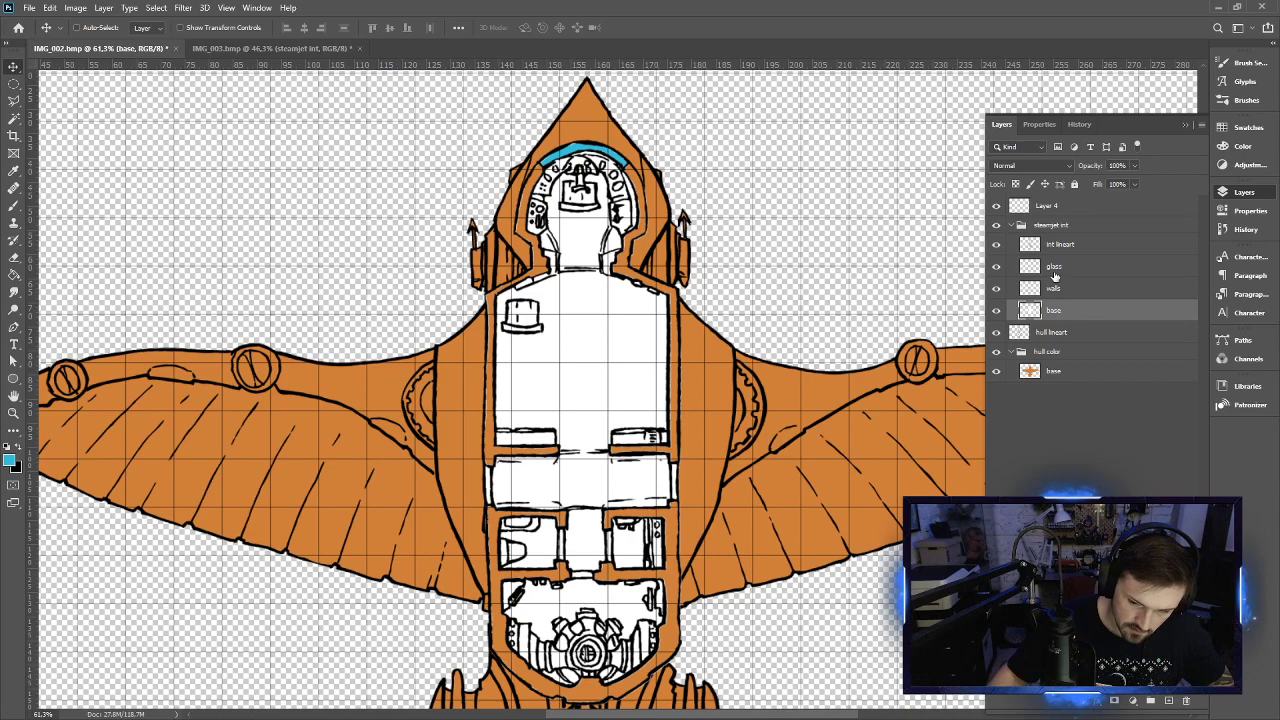
Group the glass, walls and base layers into a new group named color
click(1055, 270)
shift+click(1055, 311)
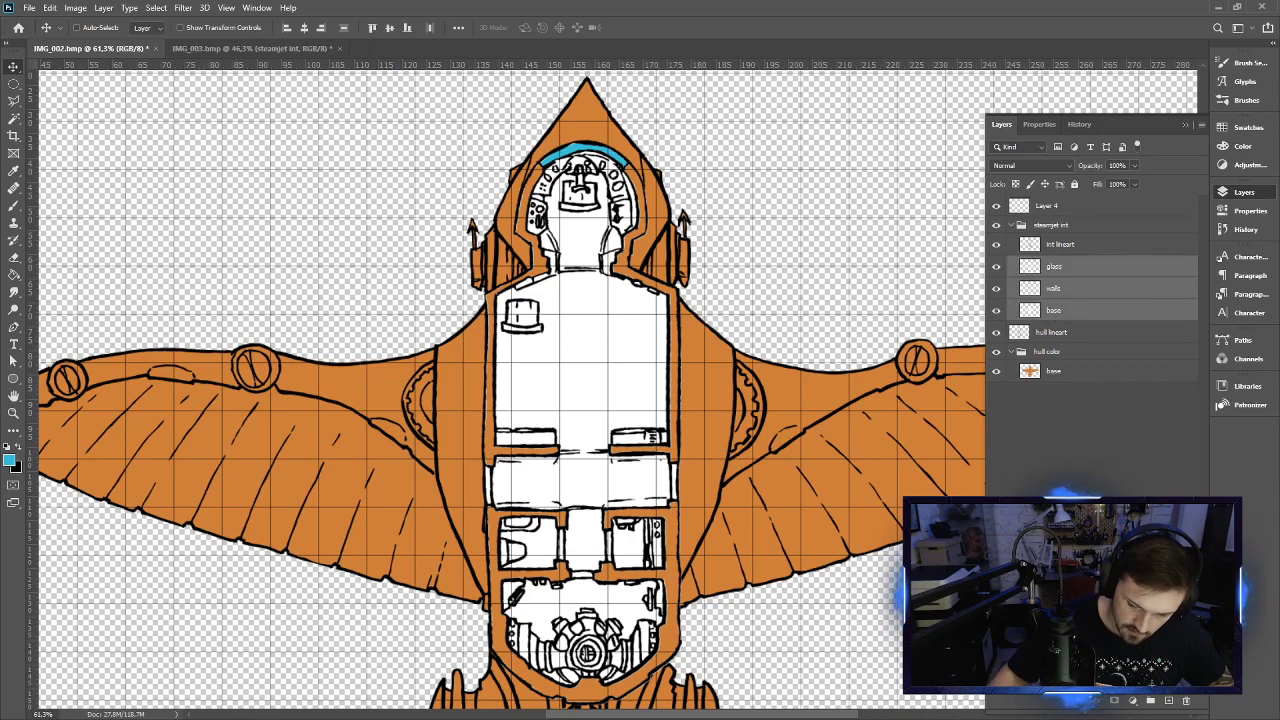
click(1151, 701)
double_click(1057, 263)
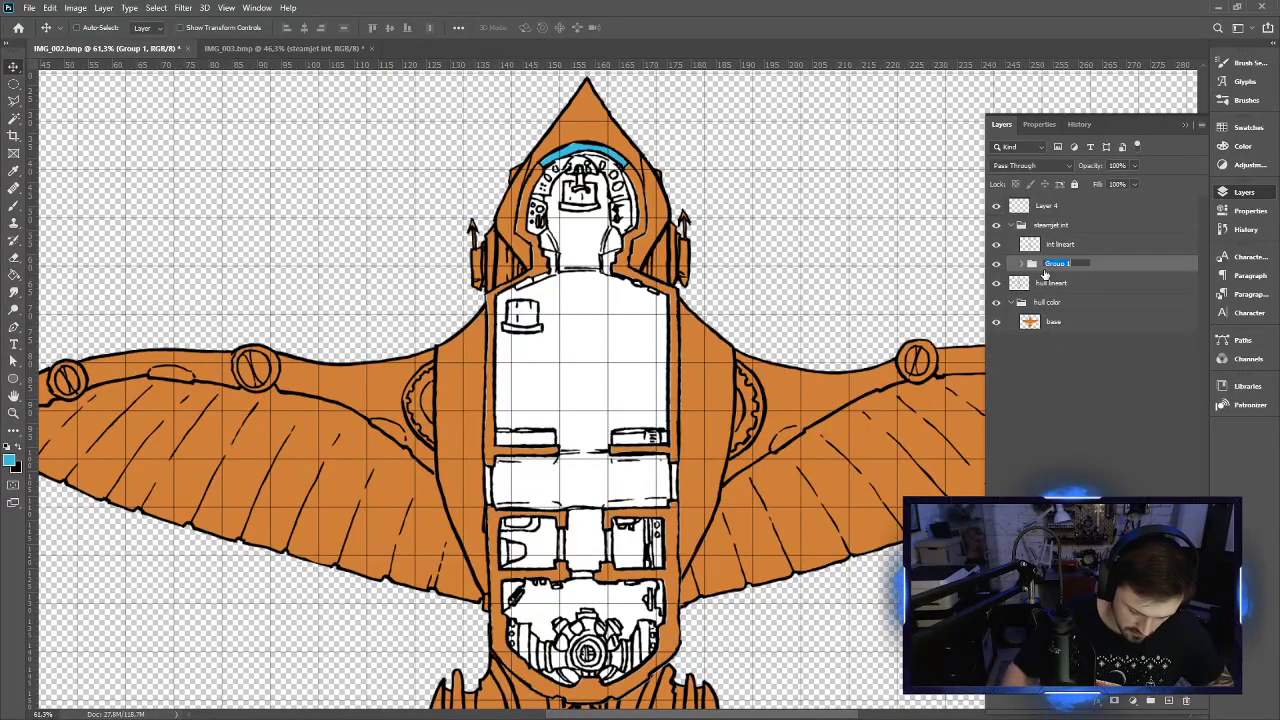
text(color)
key(Return)
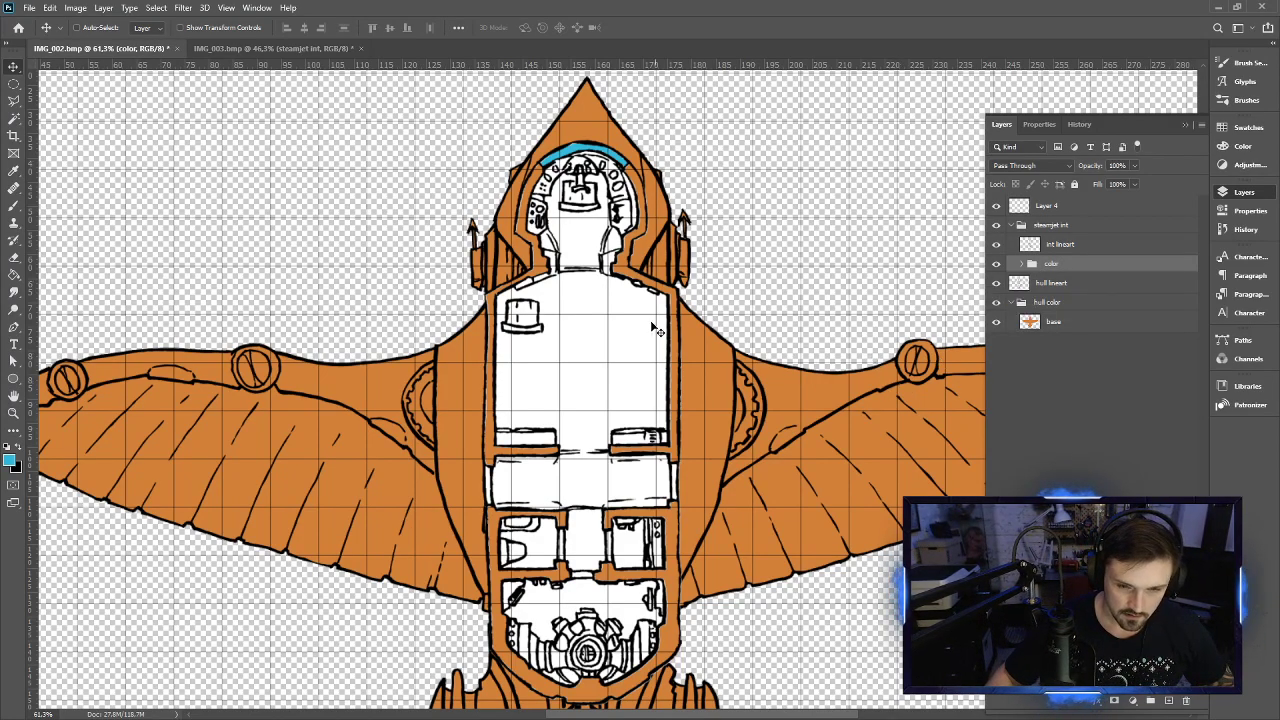
scroll(657, 330, down, 4)
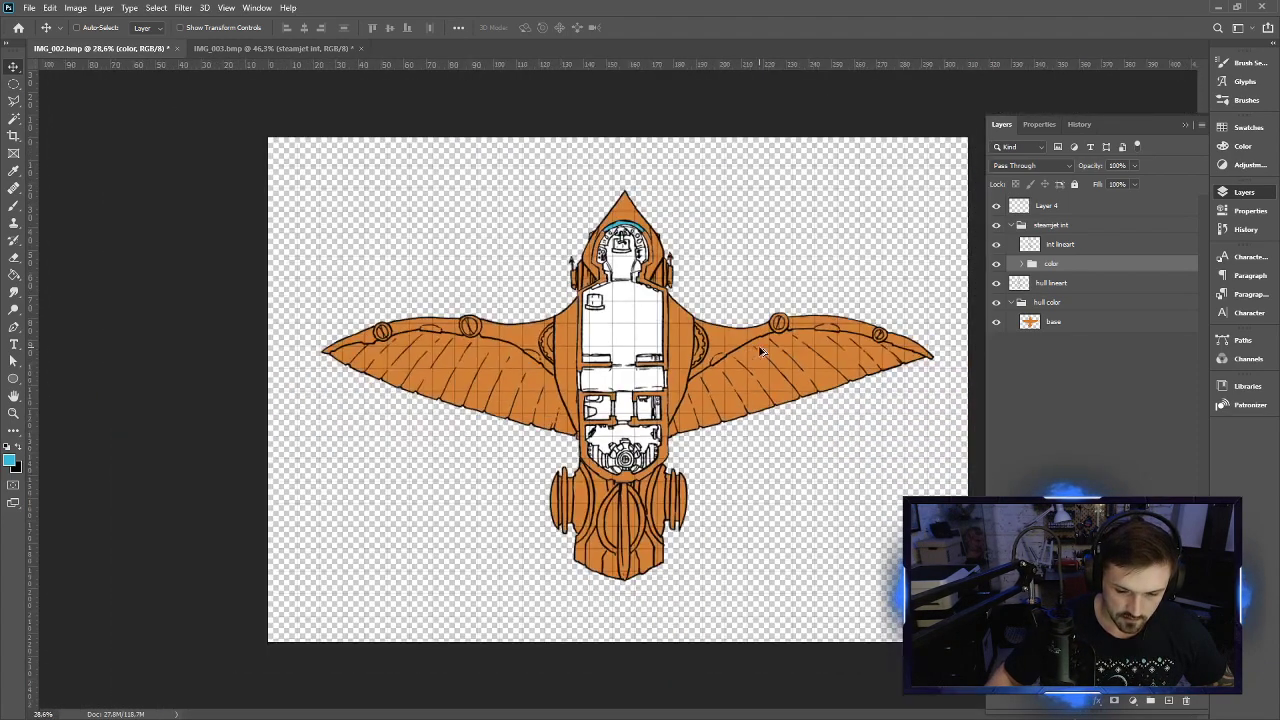
scroll(760, 350, down, 1)
Group hull lineart, hull color and base into a group named hull
click(1176, 307)
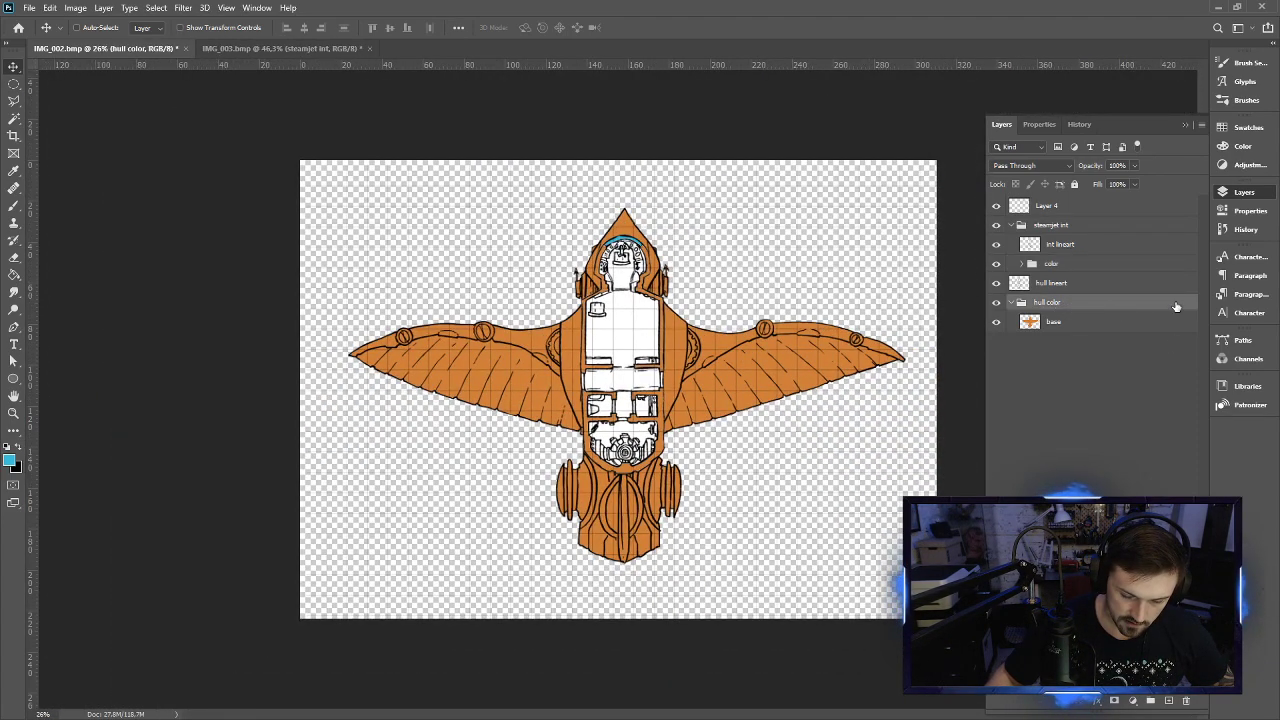
click(1078, 282)
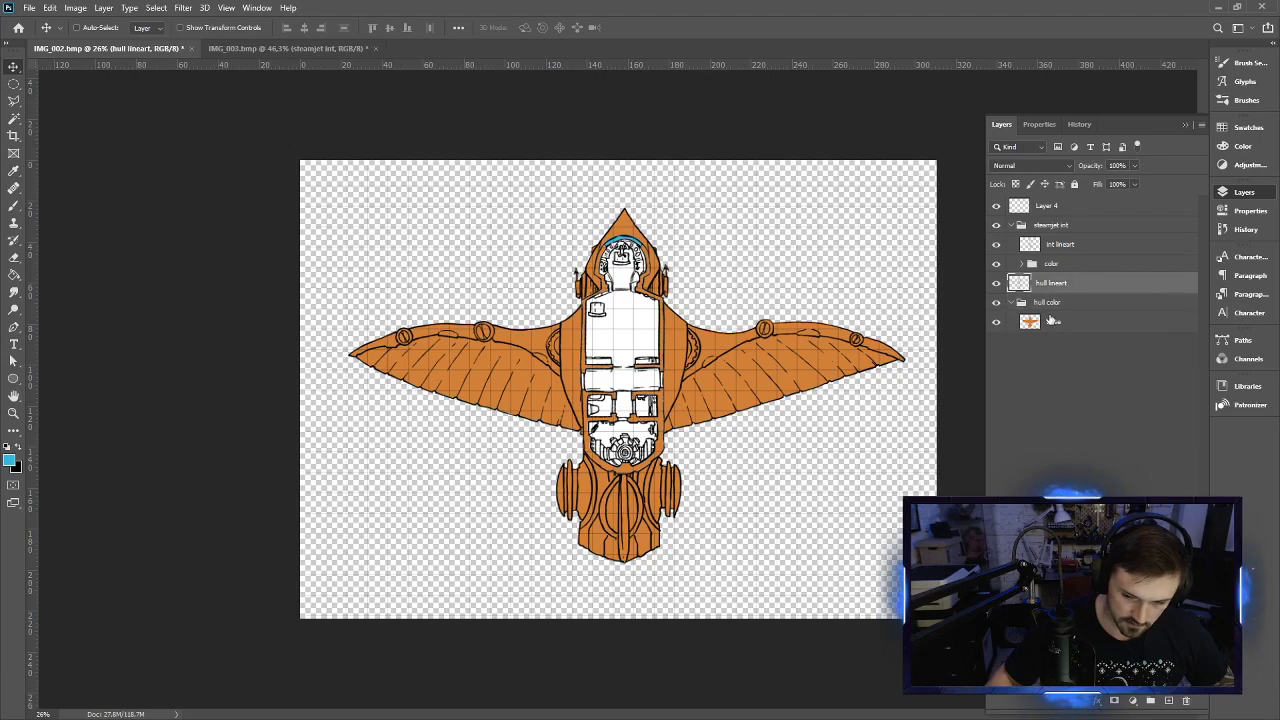
shift+click(1057, 323)
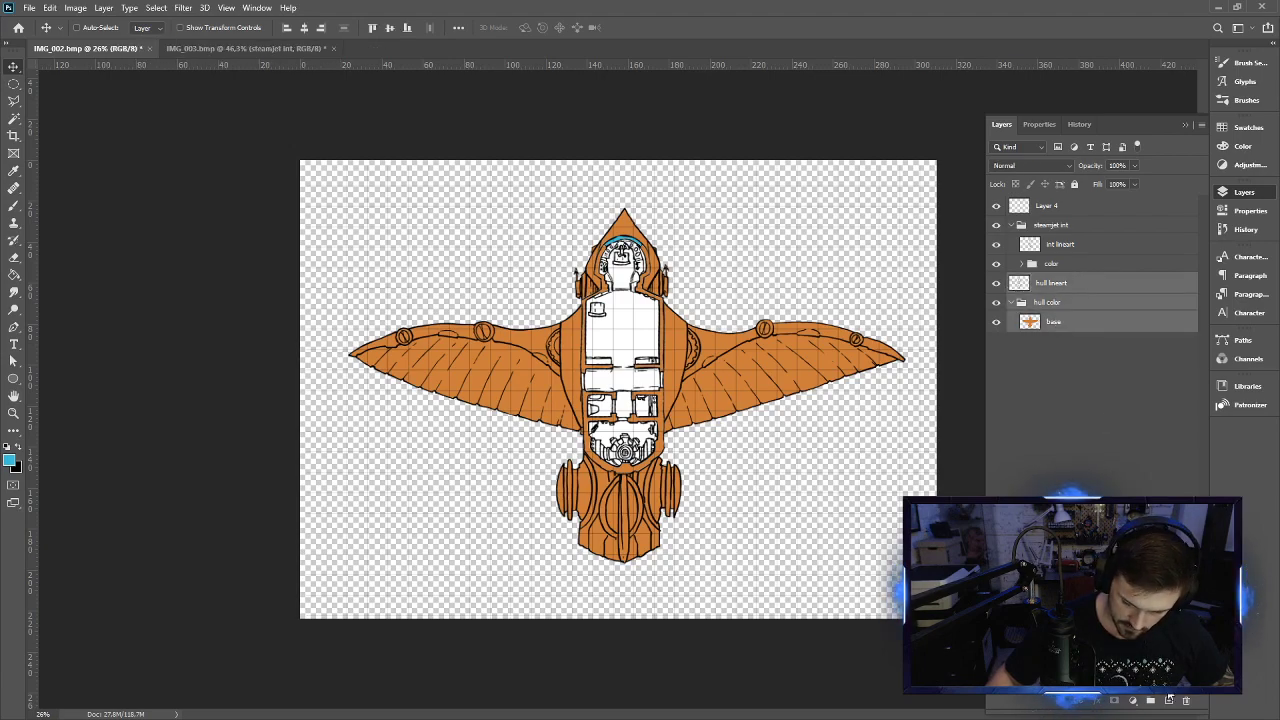
click(1153, 703)
double_click(1046, 280)
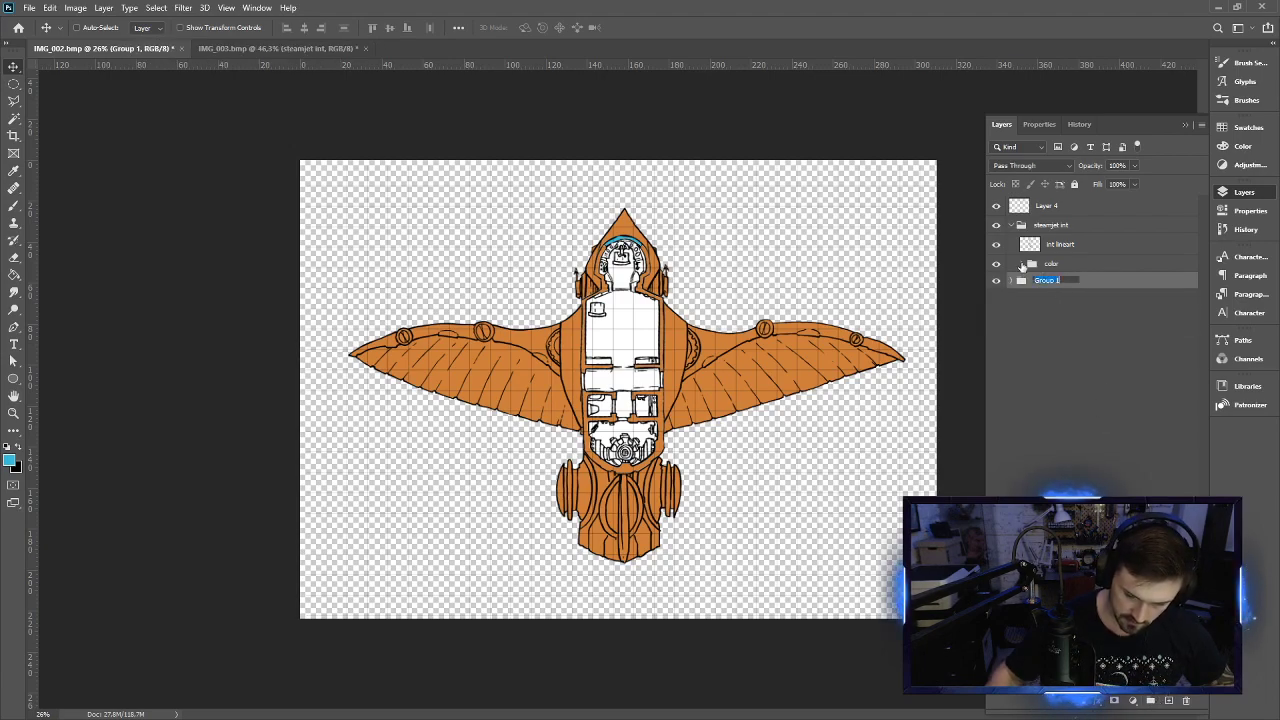
text(hull)
key(Return)
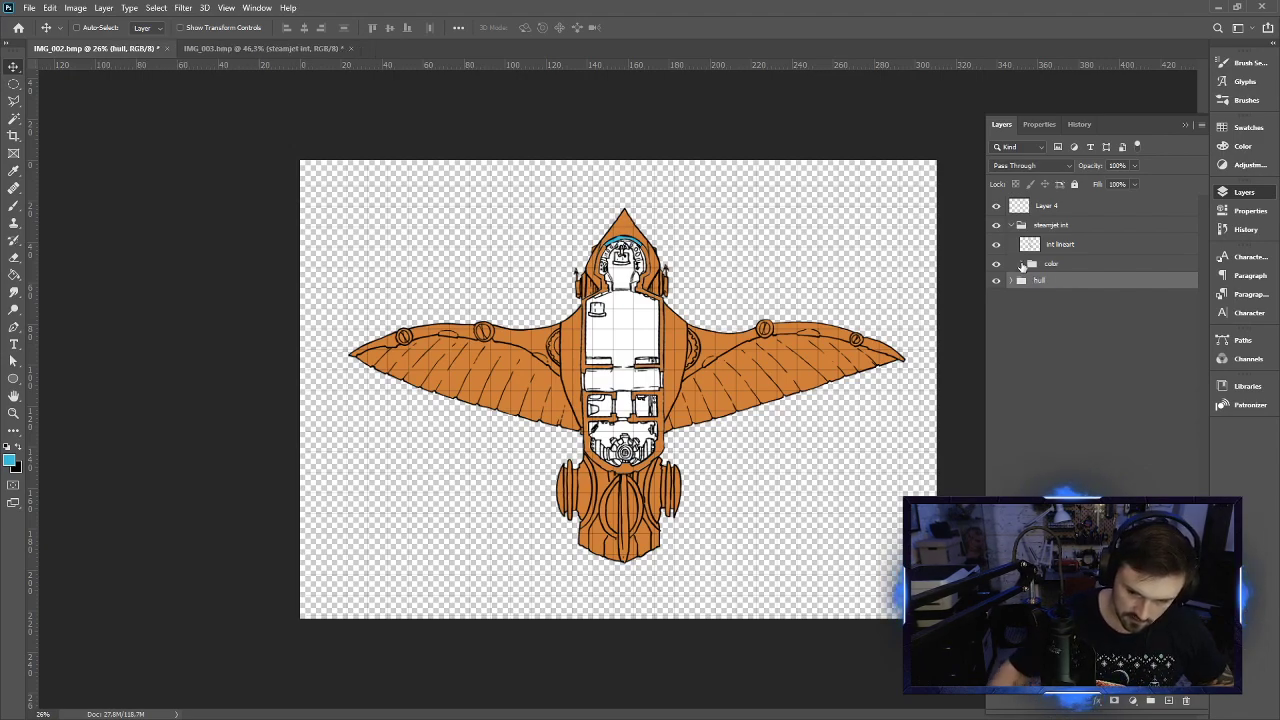
click(1064, 296)
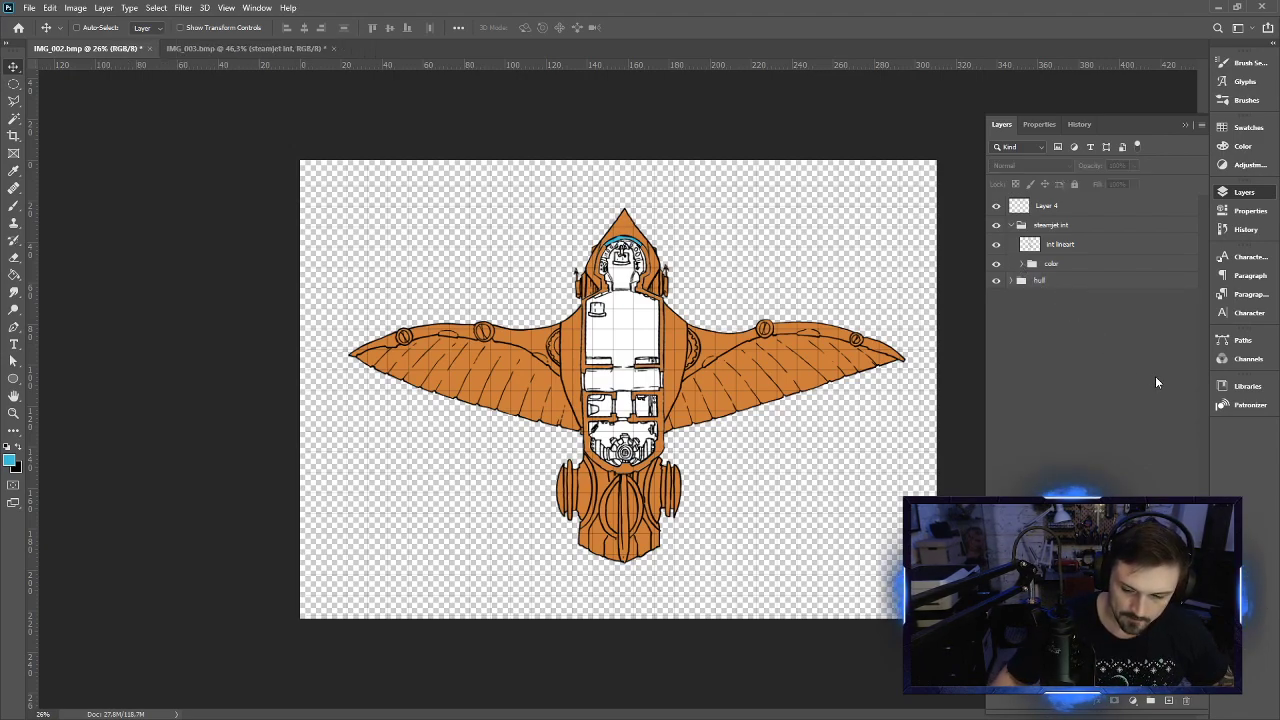
Rename Layer 4 to grid
click(1059, 206)
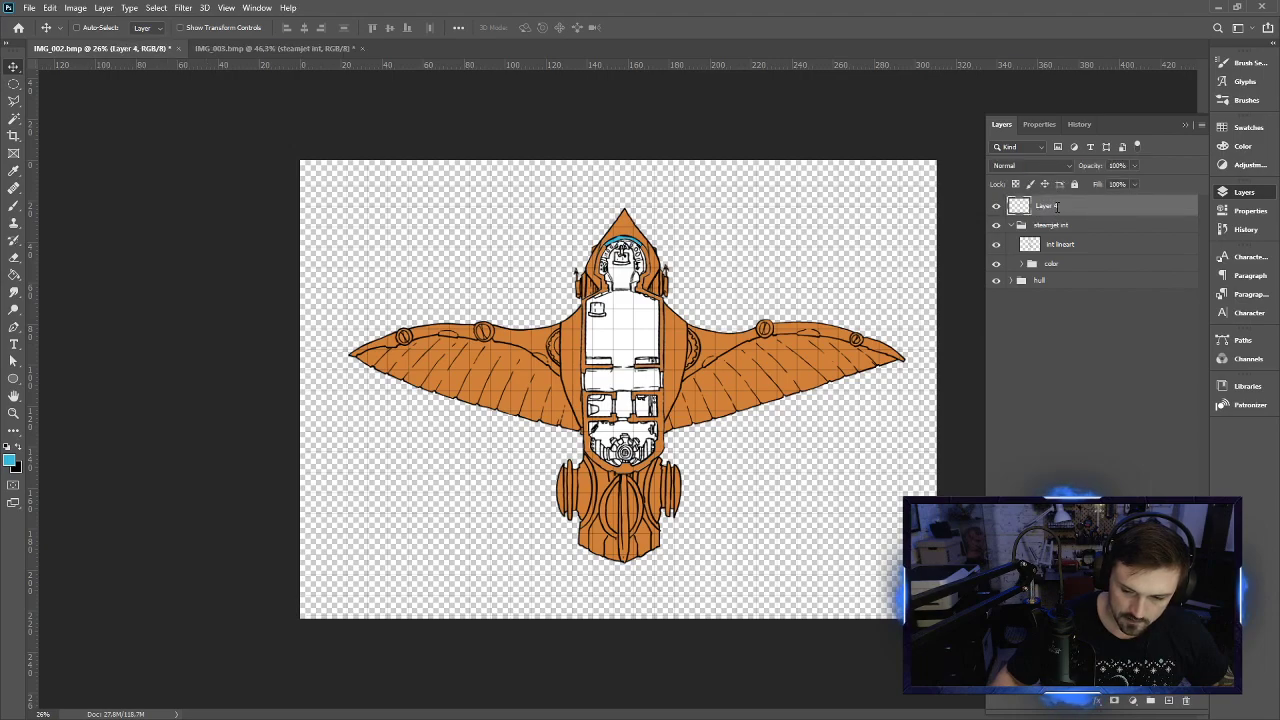
double_click(1045, 206)
text(grid)
key(Return)
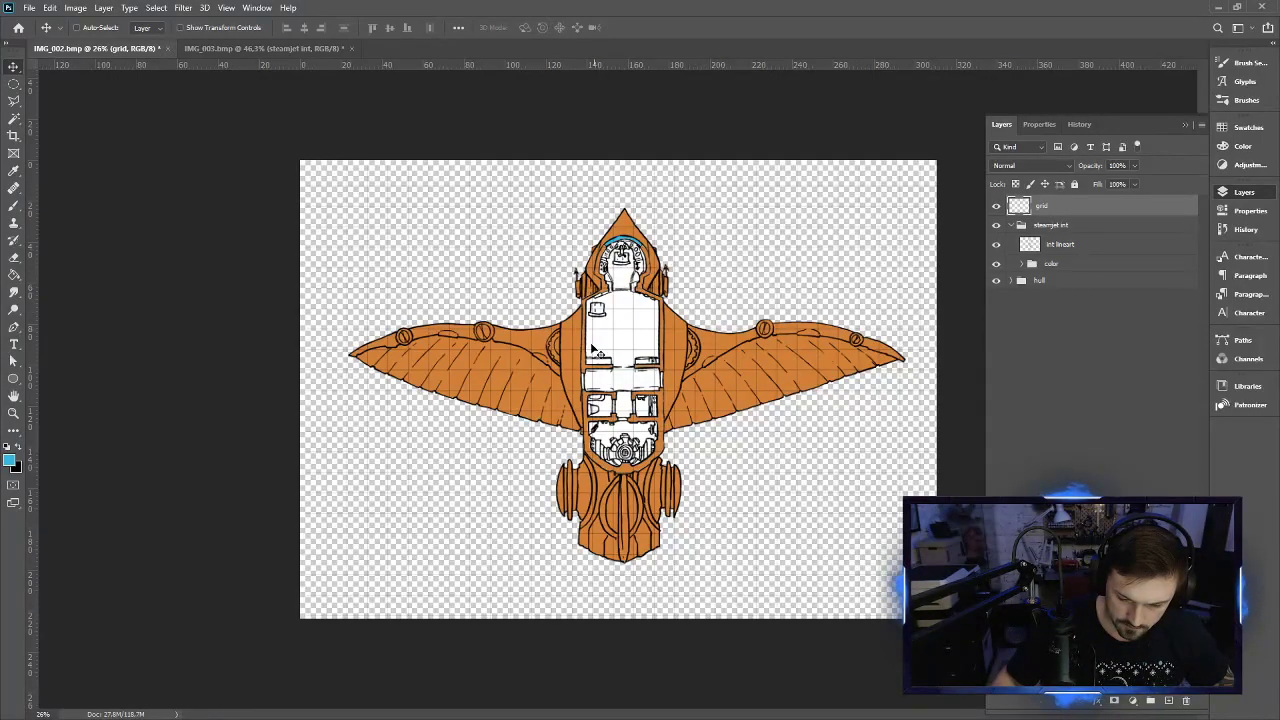
Collapse the color and steamjet int groups and hide the steamjet int interior
click(1020, 265)
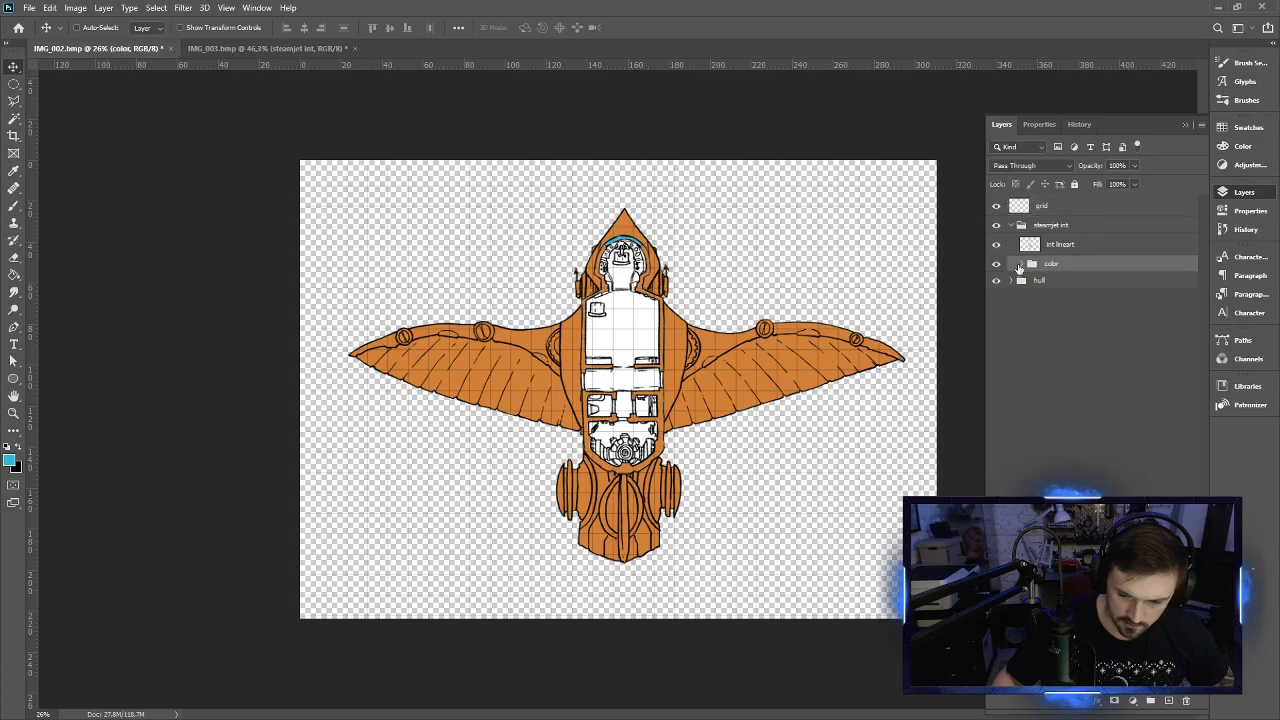
click(1020, 265)
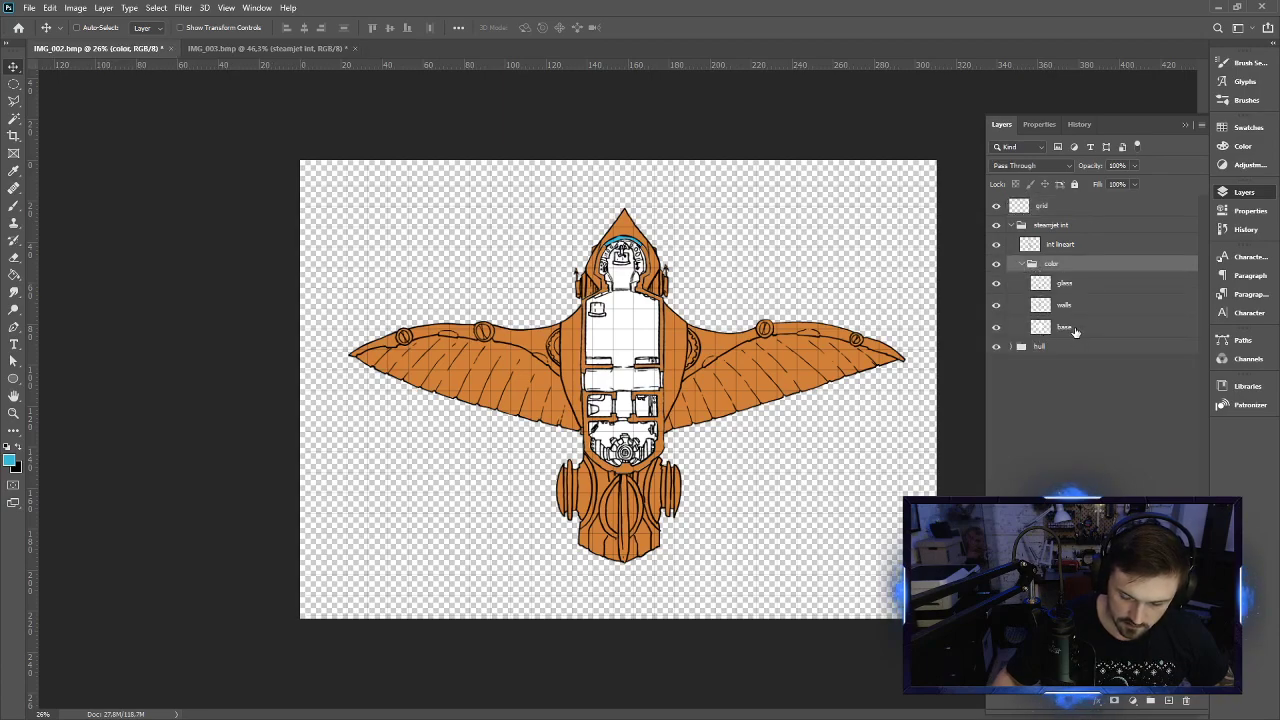
click(1011, 347)
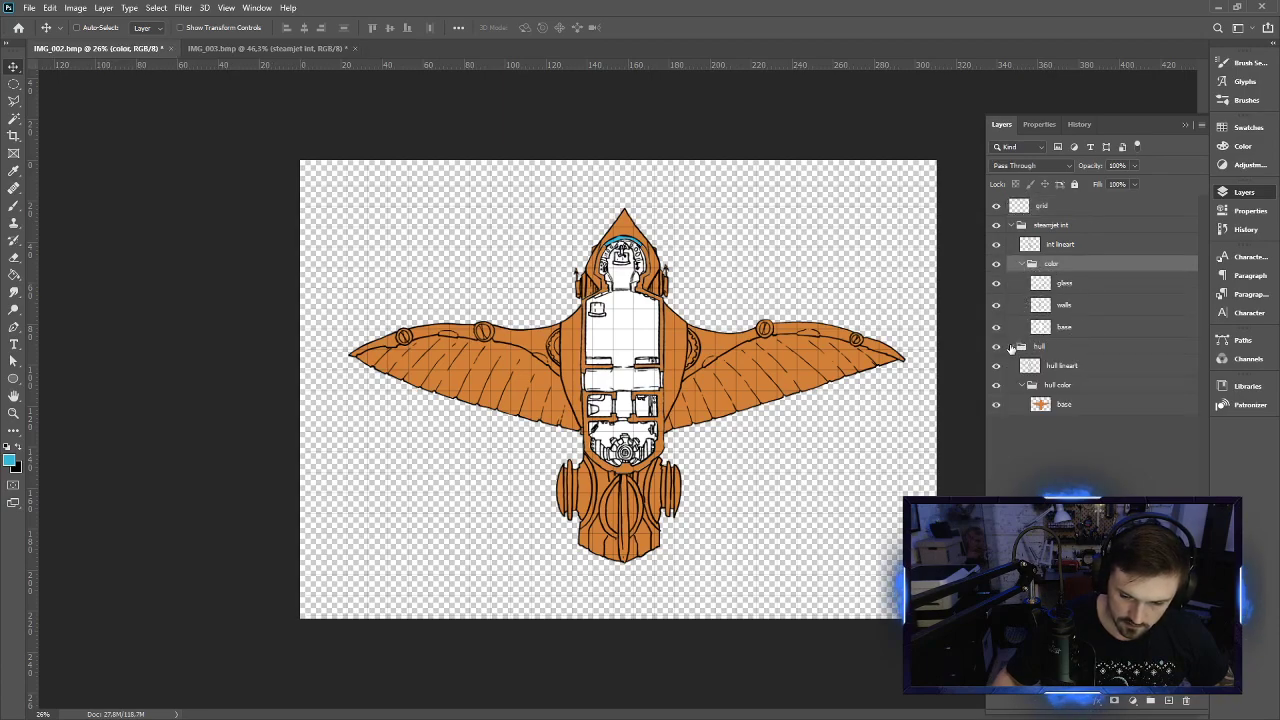
click(1020, 265)
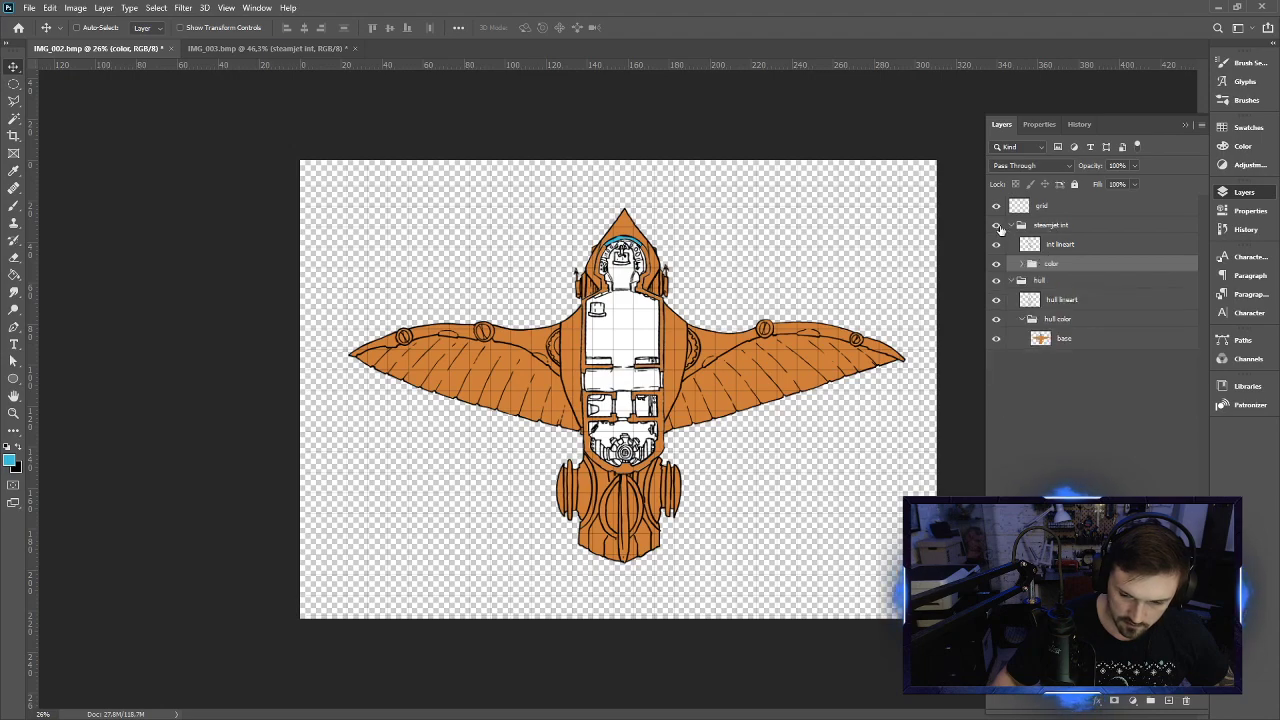
click(1011, 225)
click(996, 225)
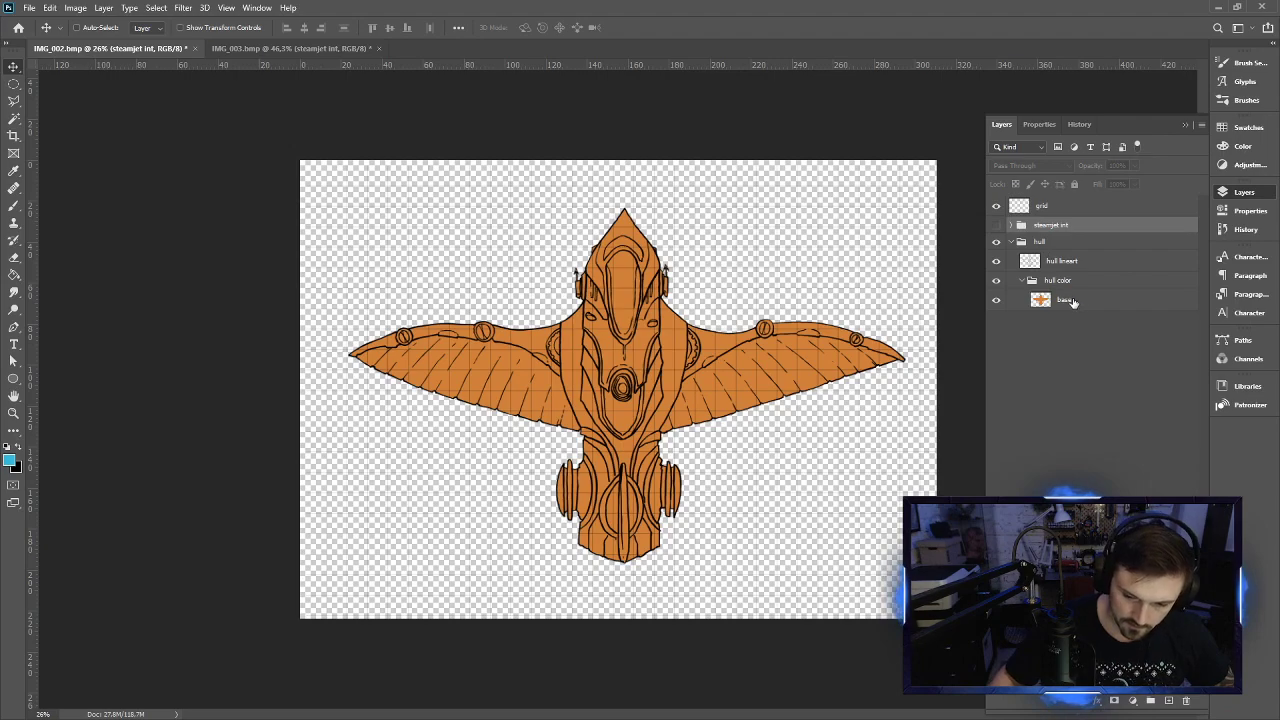
Add a Multiply-blended gradient overlay to the base hull layer
key(alt+comma)
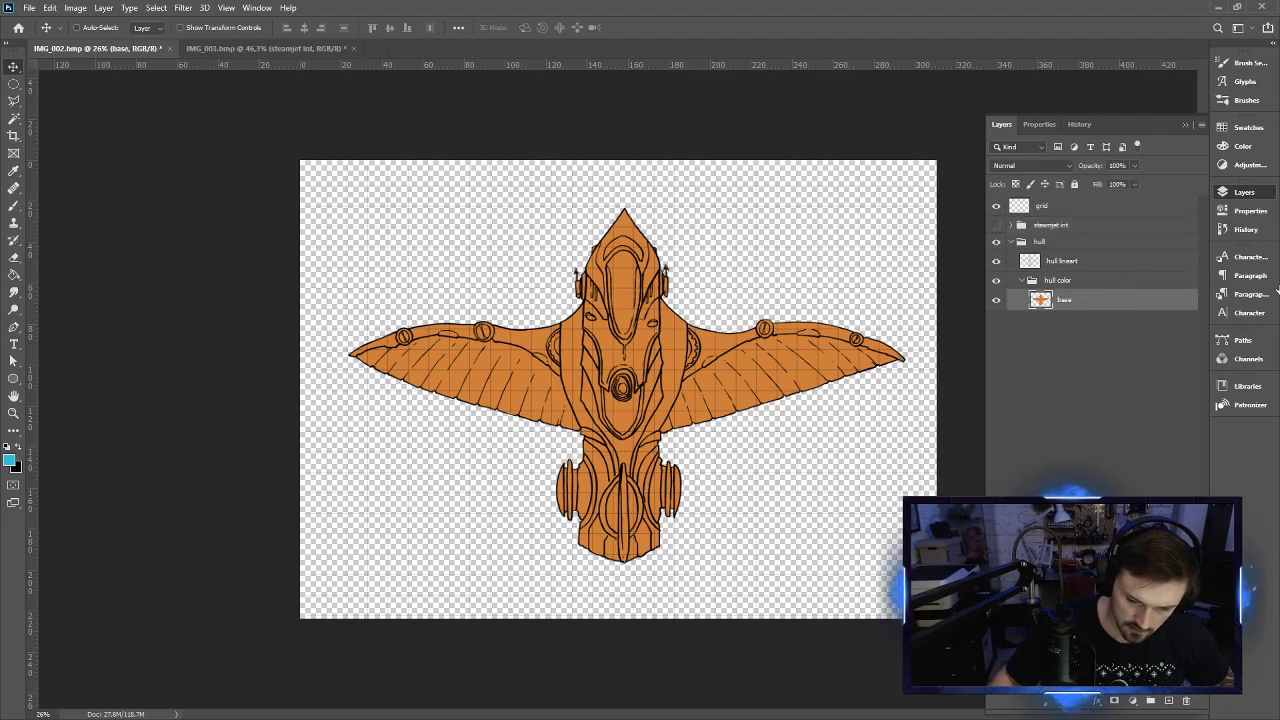
double_click(1179, 301)
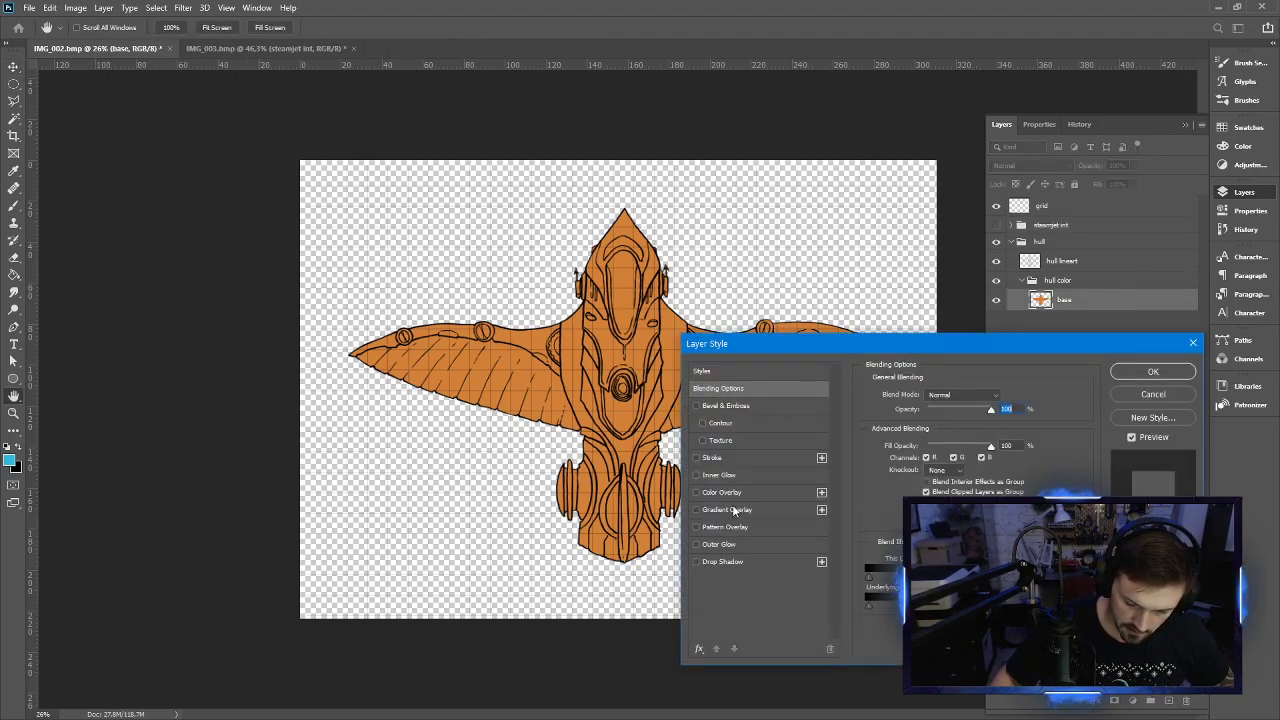
click(733, 508)
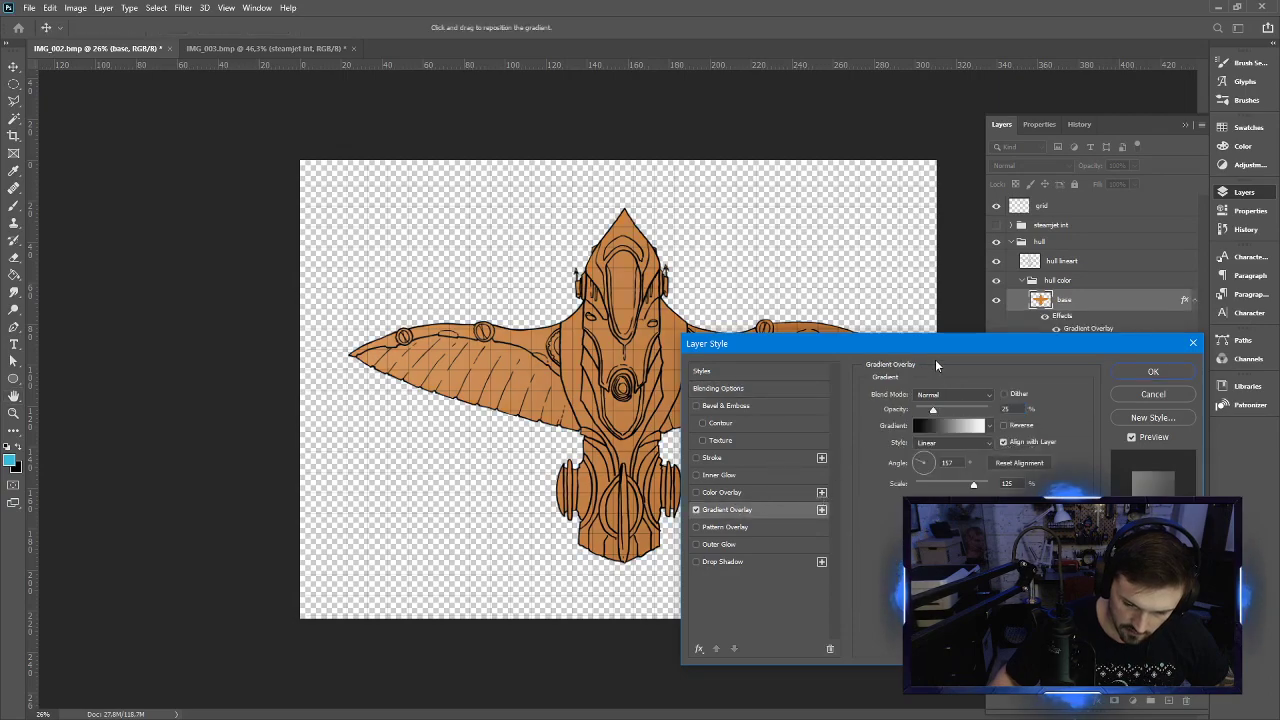
drag(922, 353, 941, 395)
click(1010, 467)
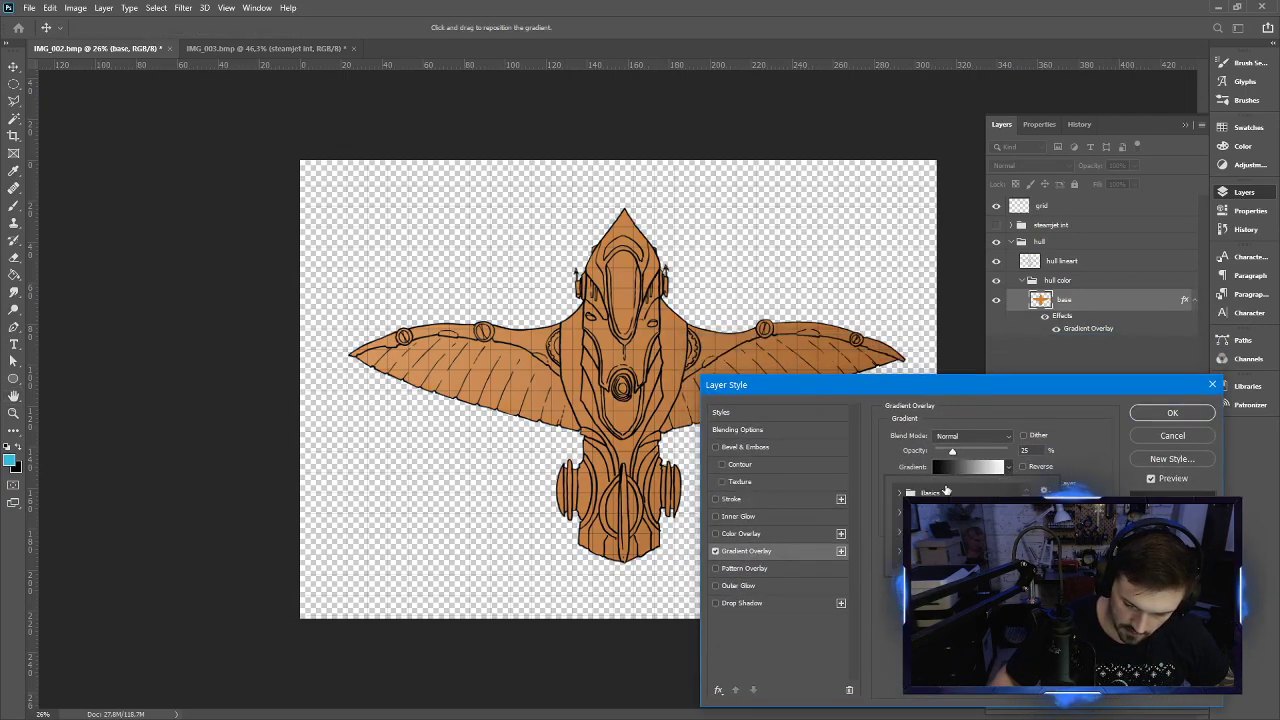
click(1094, 450)
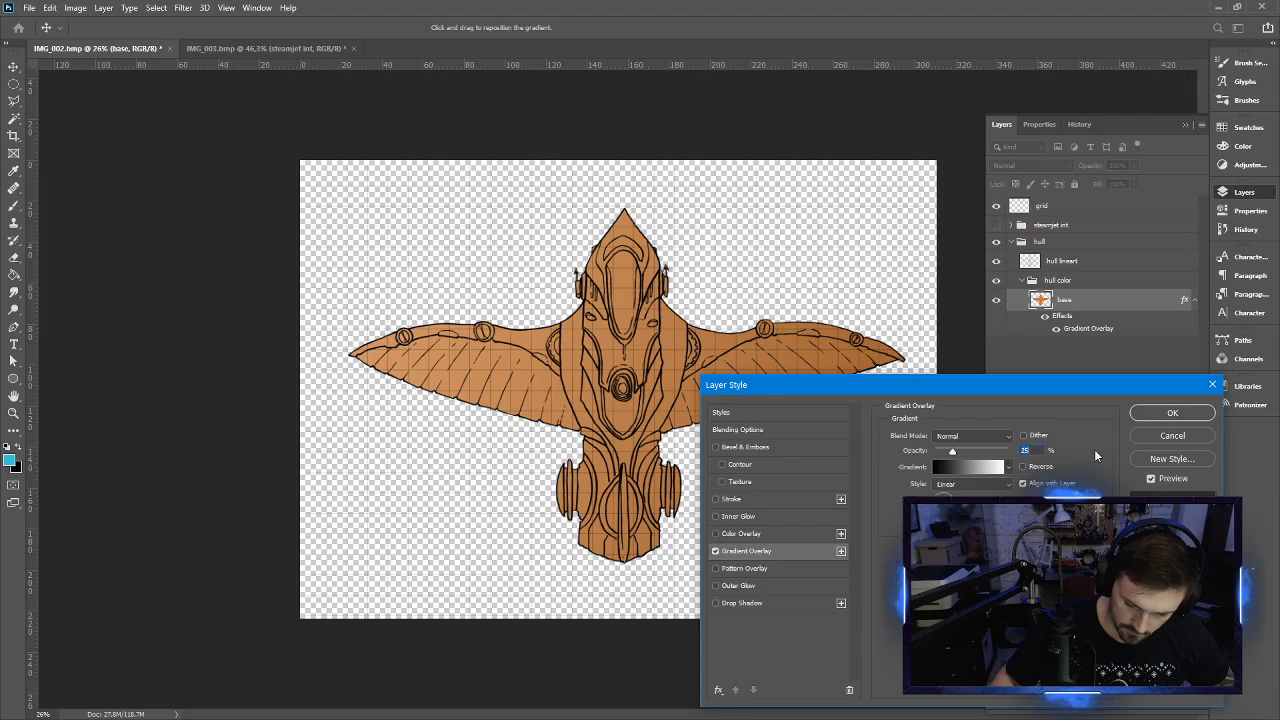
click(960, 437)
click(962, 448)
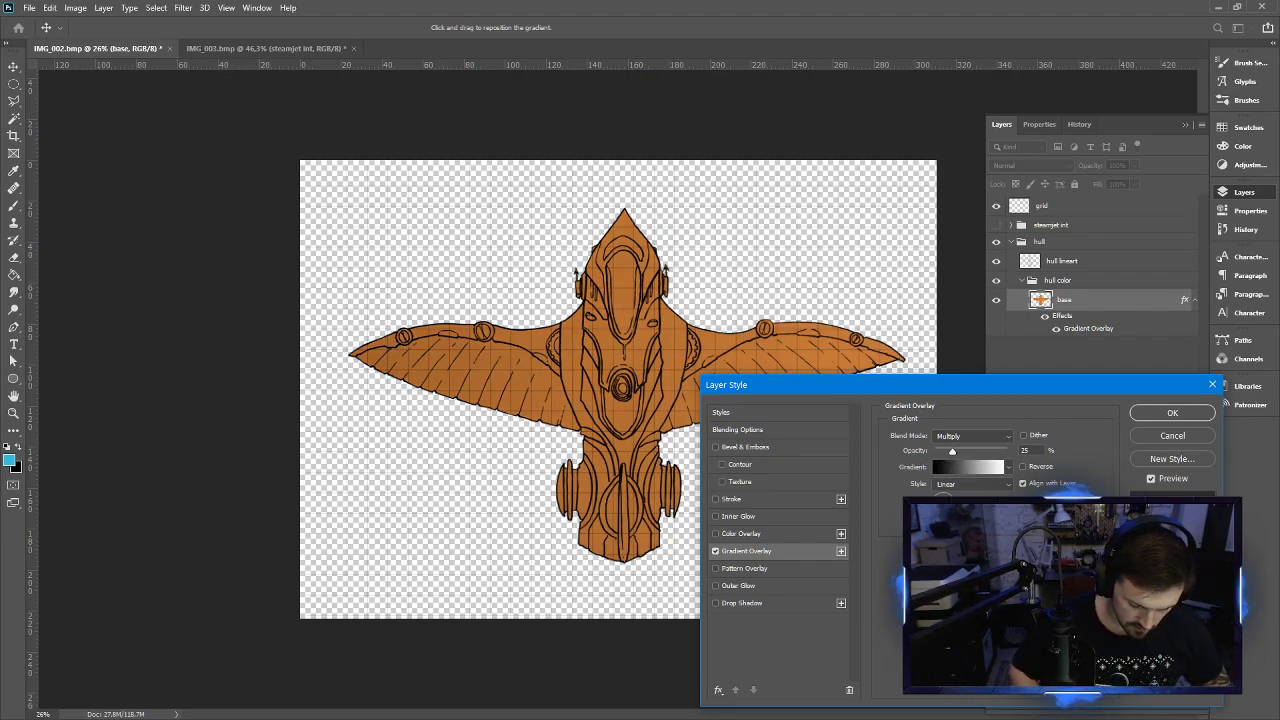
key(Return)
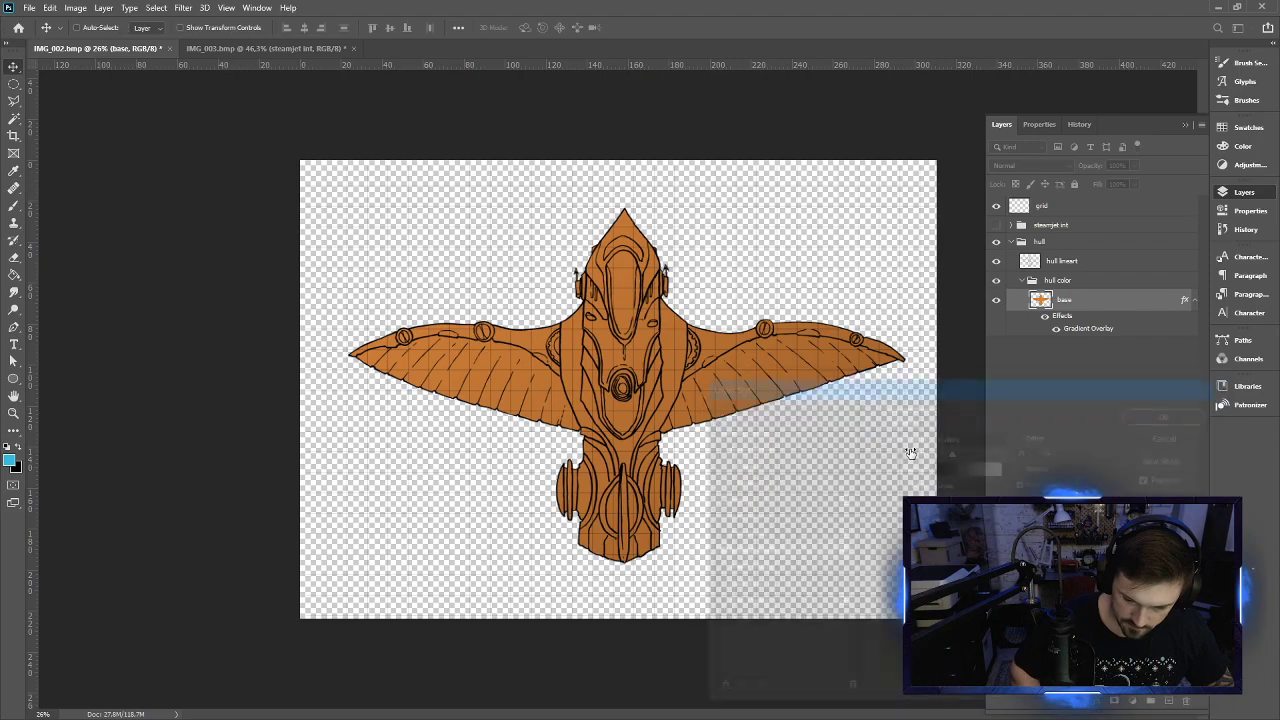
Raise the gradient overlay opacity to 44% and enable Inner Glow
double_click(1090, 328)
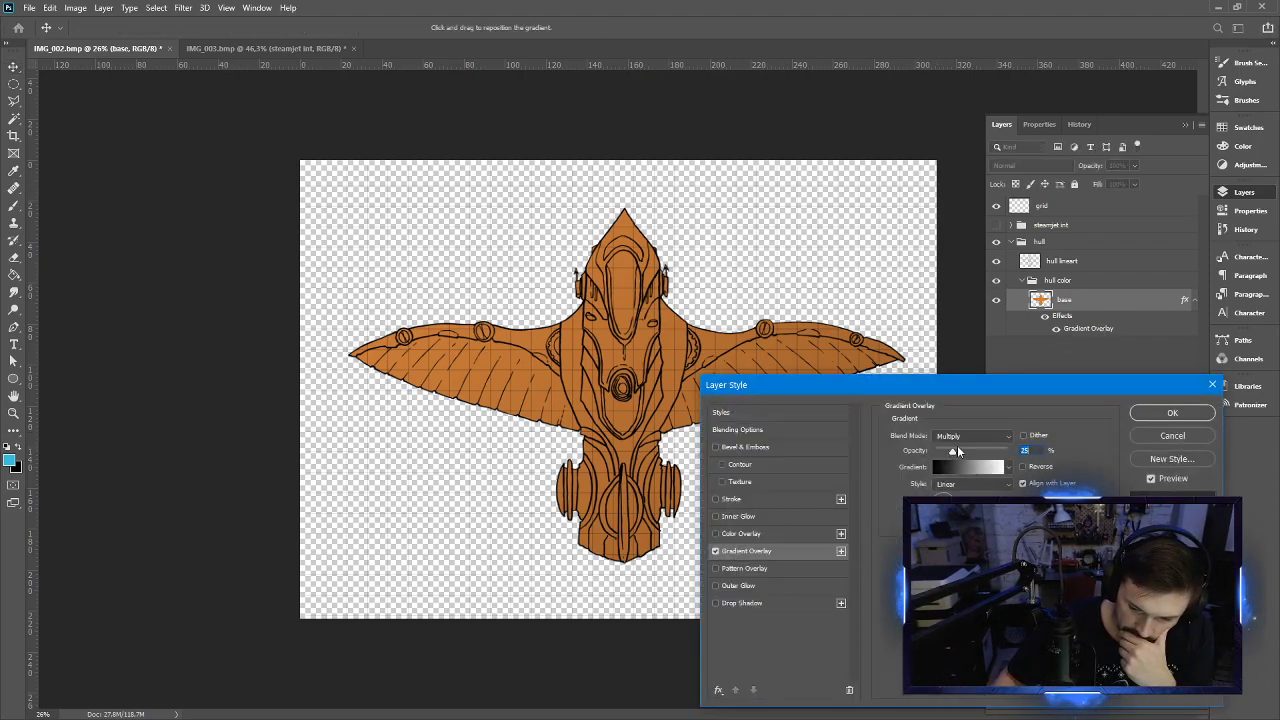
click(958, 451)
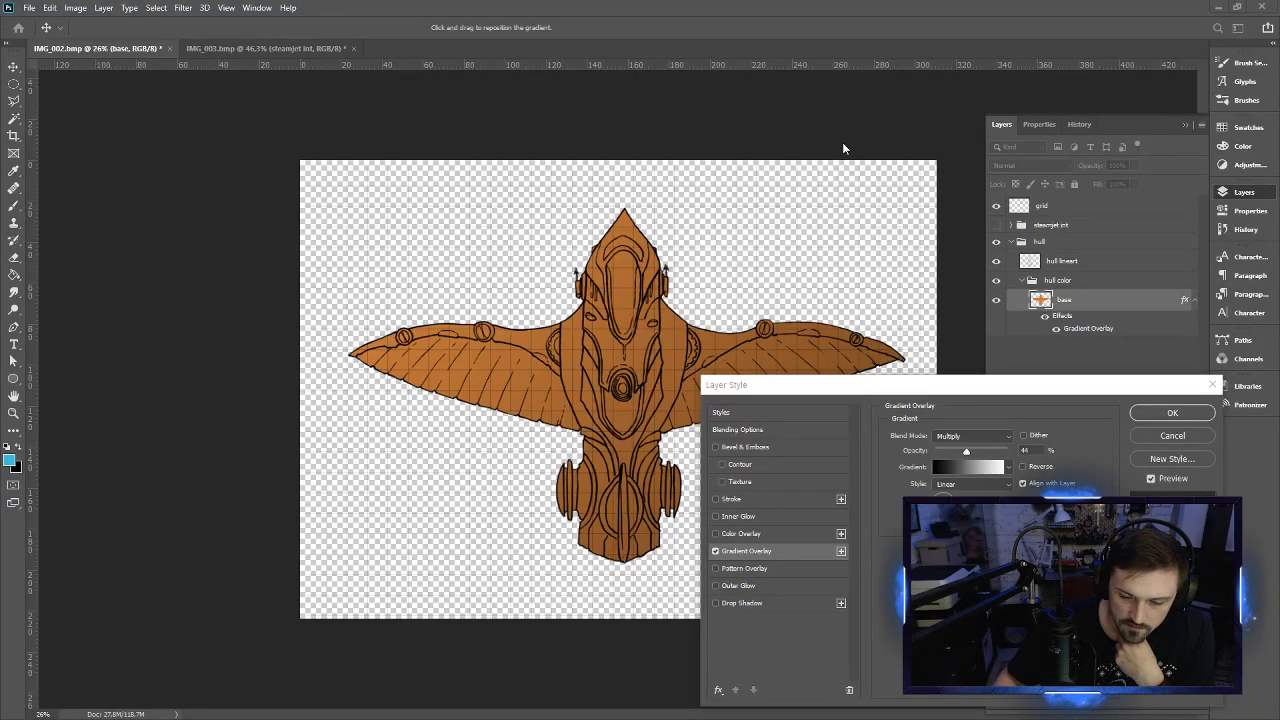
mouse_move(1006, 386)
mouse_down()
mouse_move(996, 358)
mouse_move(992, 370)
mouse_move(1022, 391)
mouse_move(1013, 385)
mouse_up()
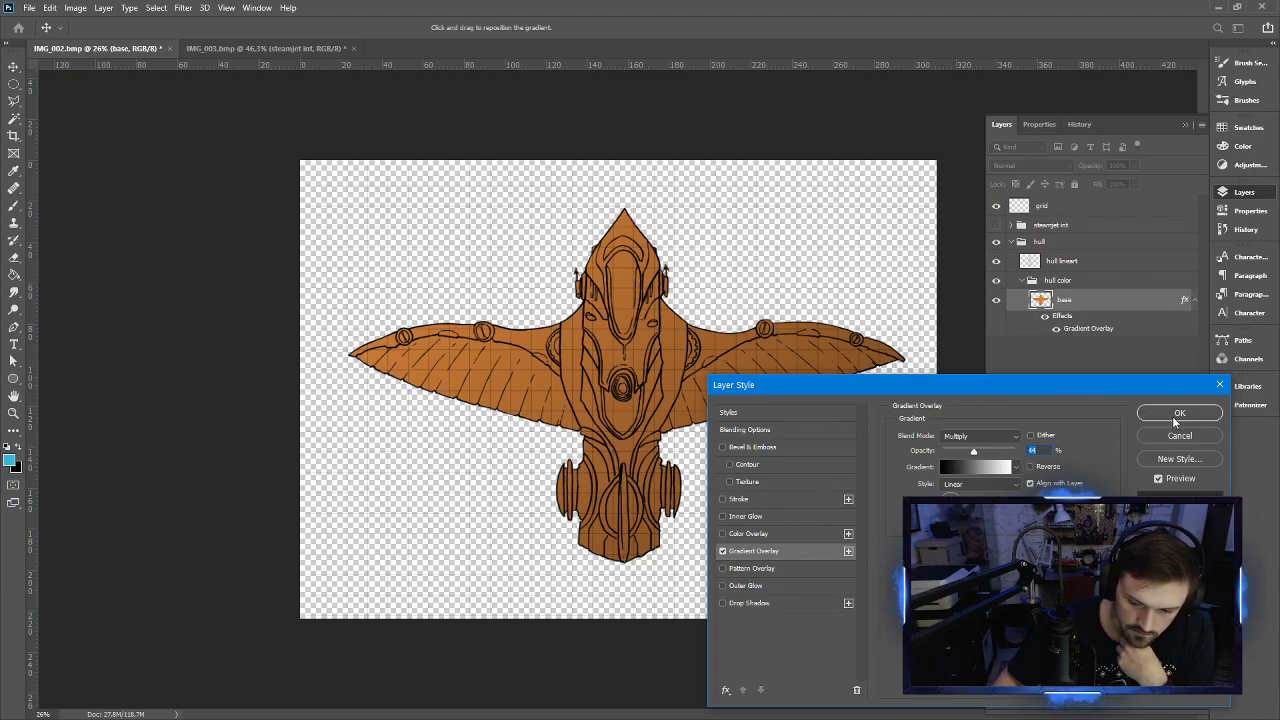
click(797, 516)
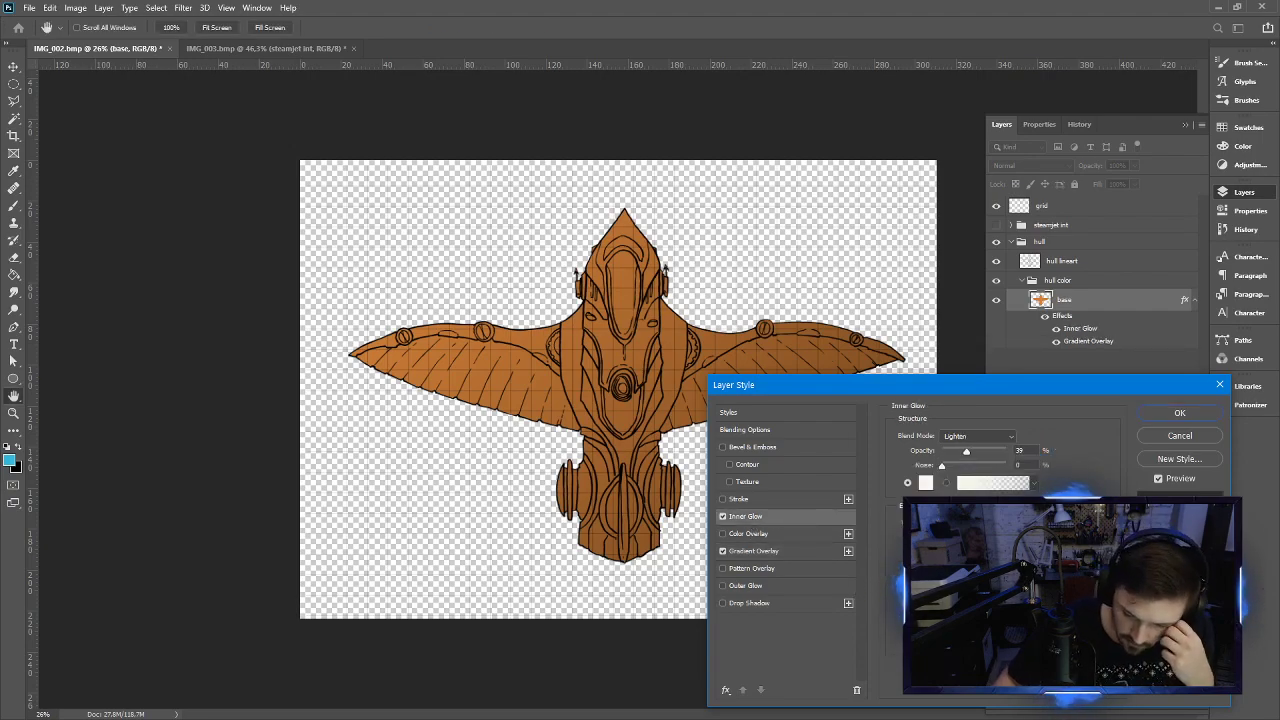
Make the inner glow pale cyan (befbff) at about 51% opacity and apply the style
click(925, 483)
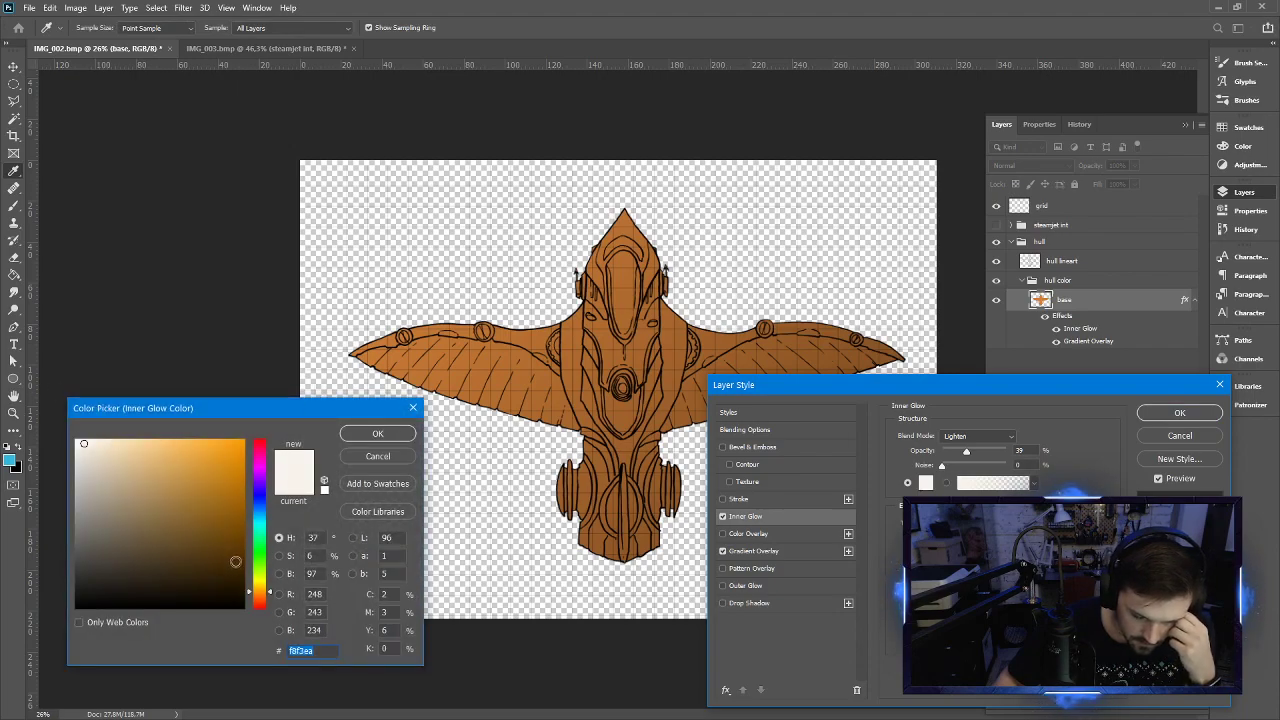
click(265, 583)
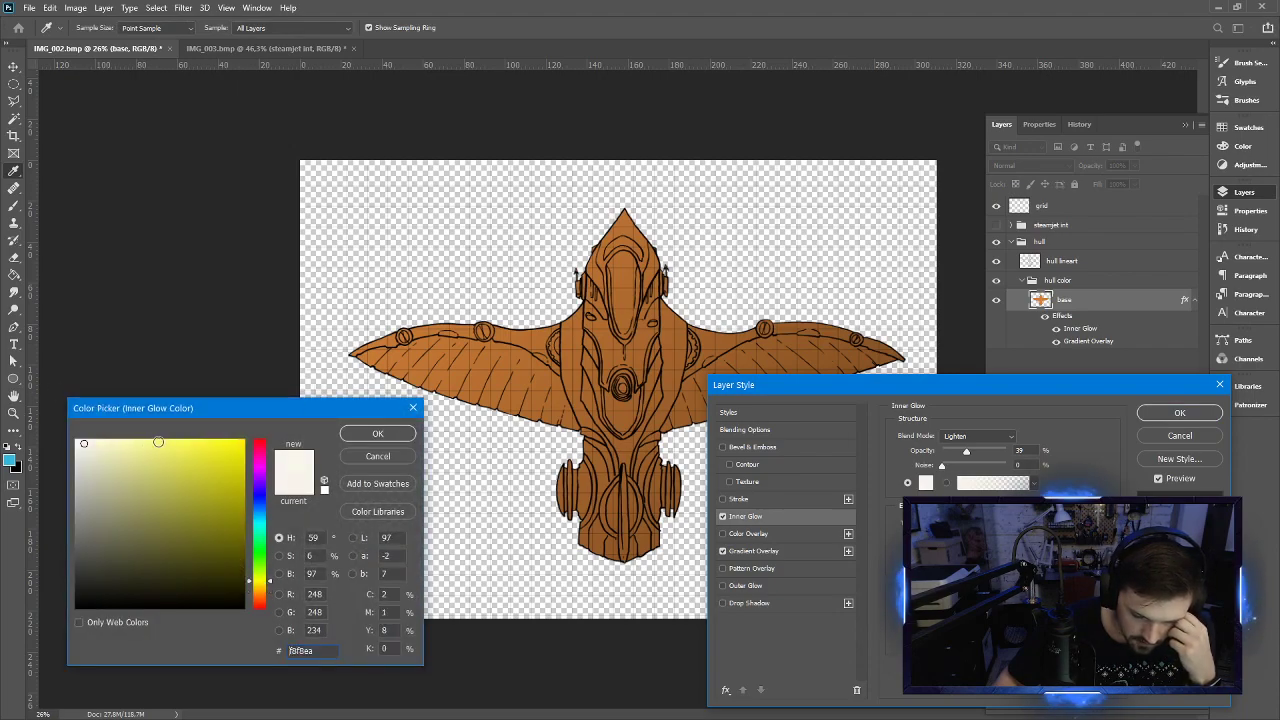
click(171, 438)
click(265, 521)
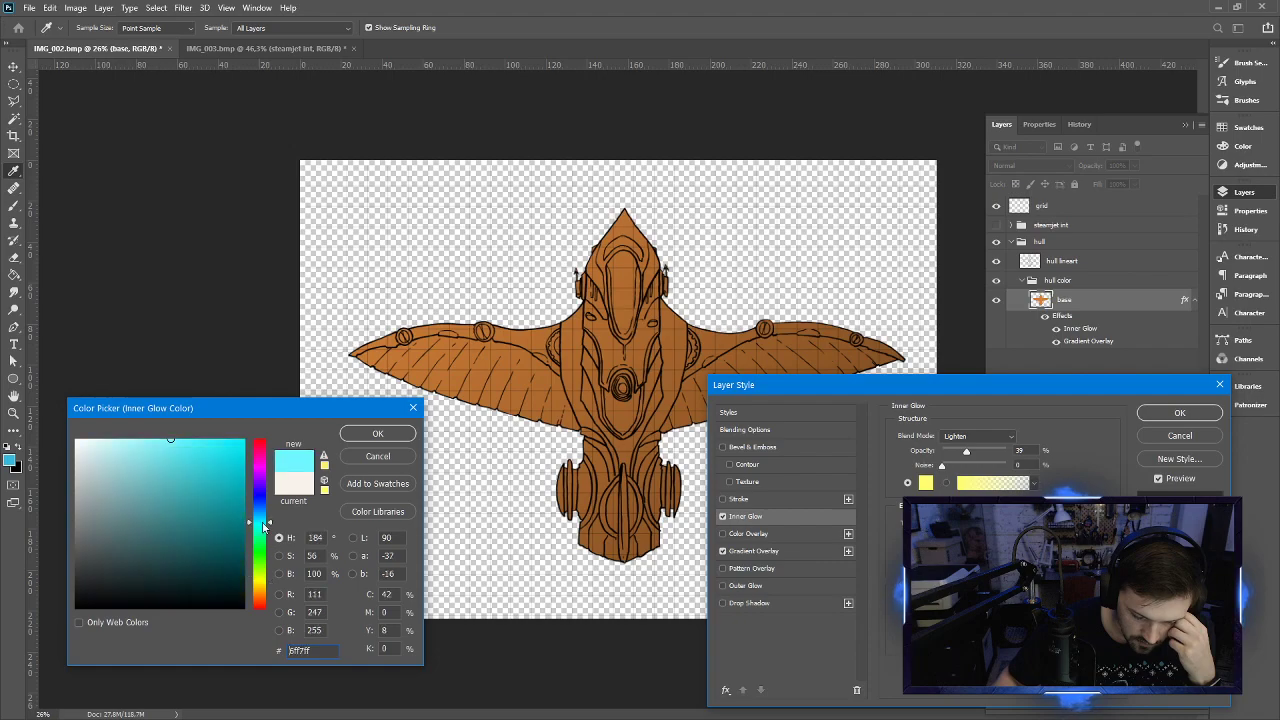
drag(165, 440, 118, 438)
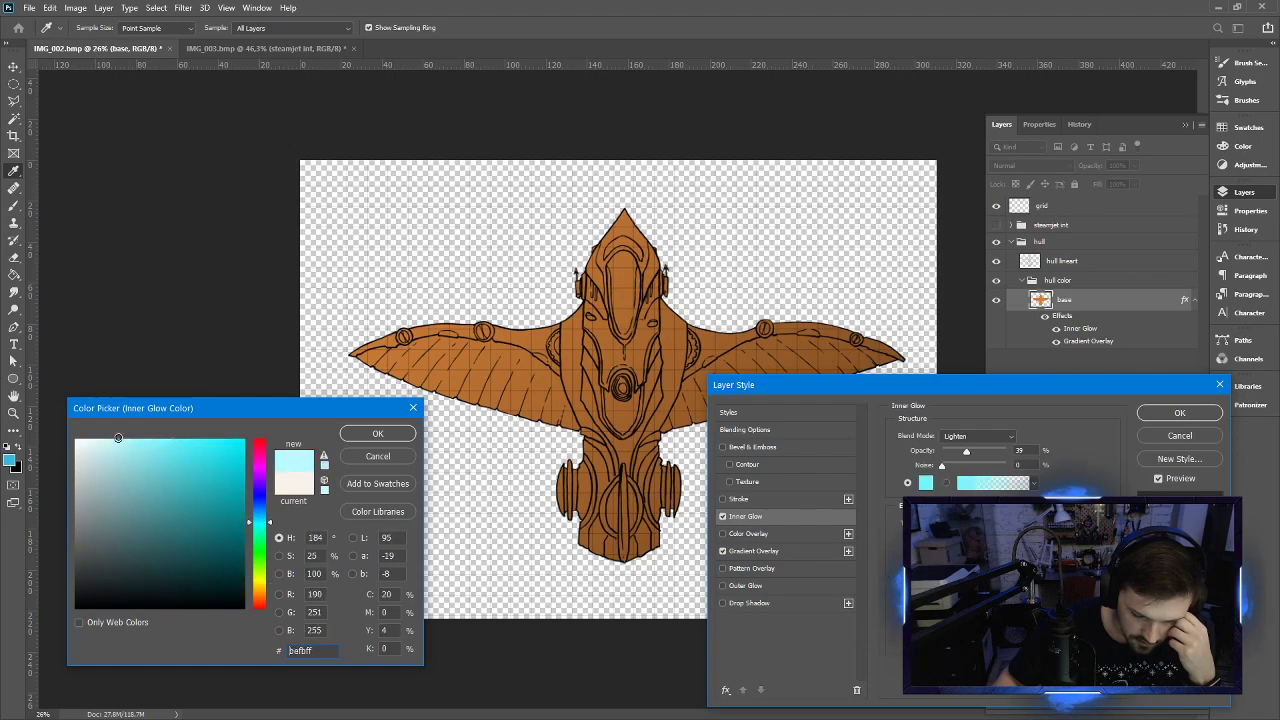
click(358, 438)
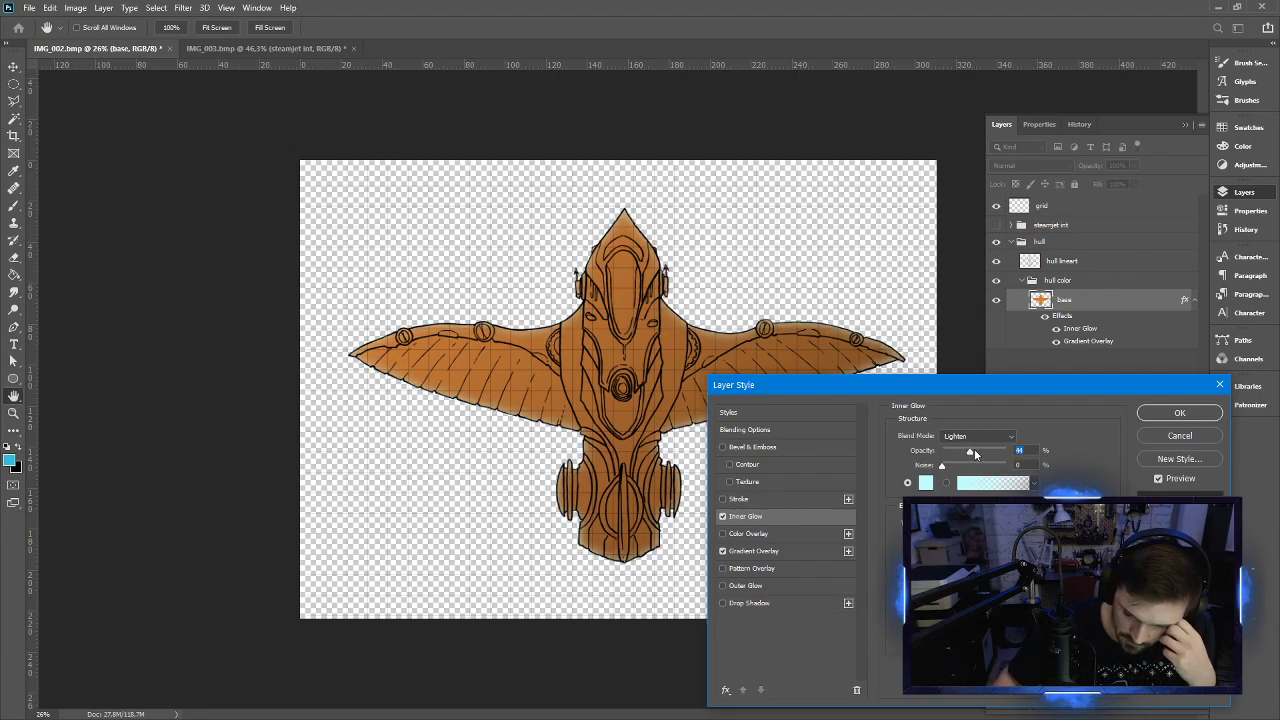
drag(974, 452, 980, 455)
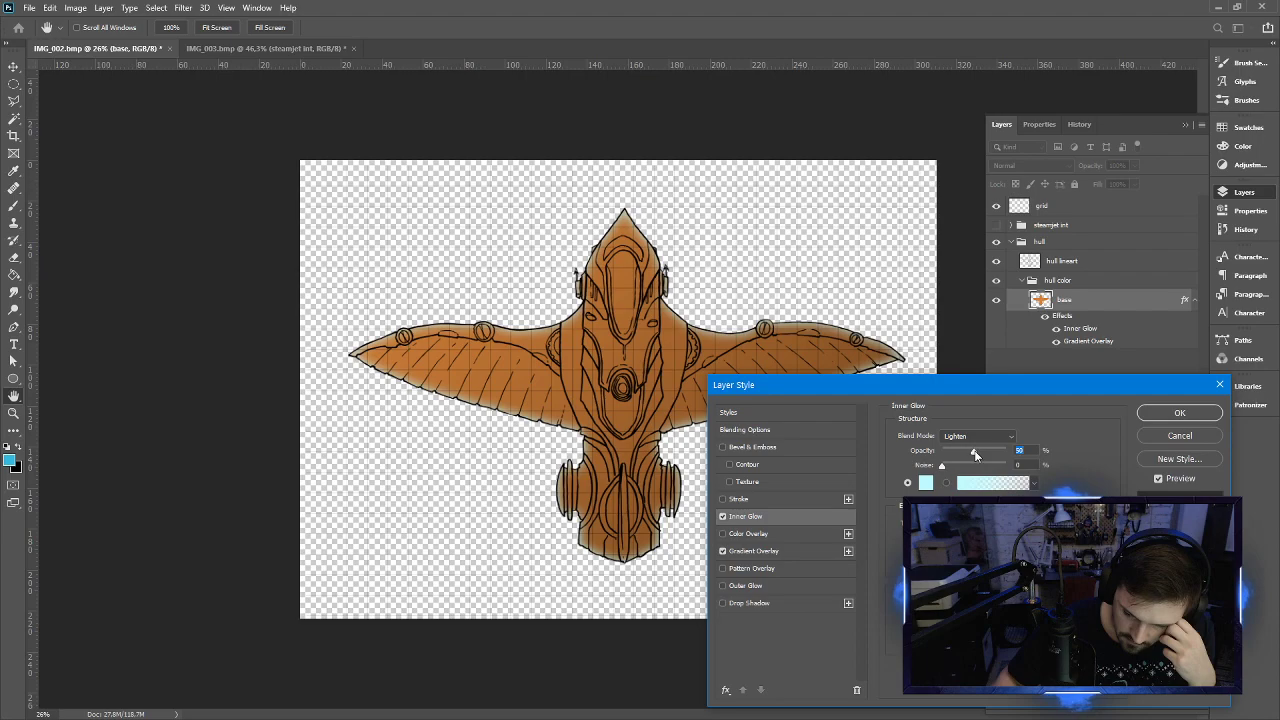
click(1178, 411)
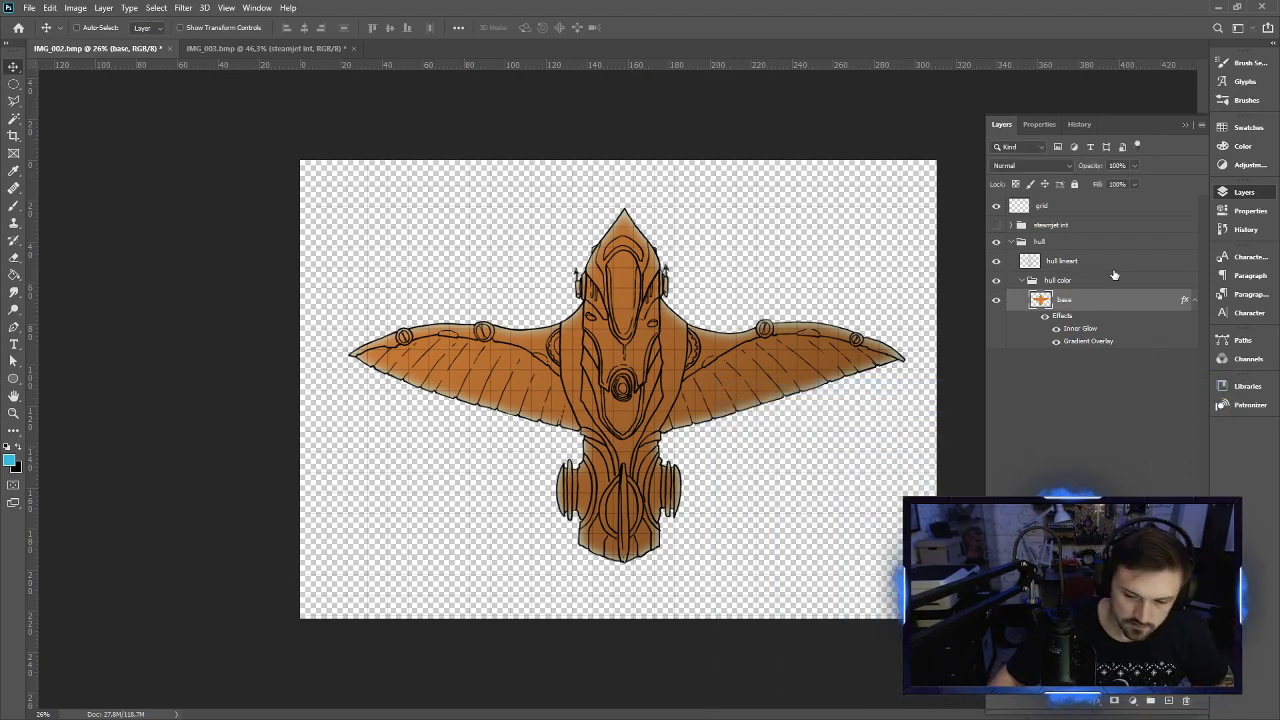
Add a drop shadow to the base layer with a global-light angle of 121°, distance 137 and 60% opacity
double_click(1121, 343)
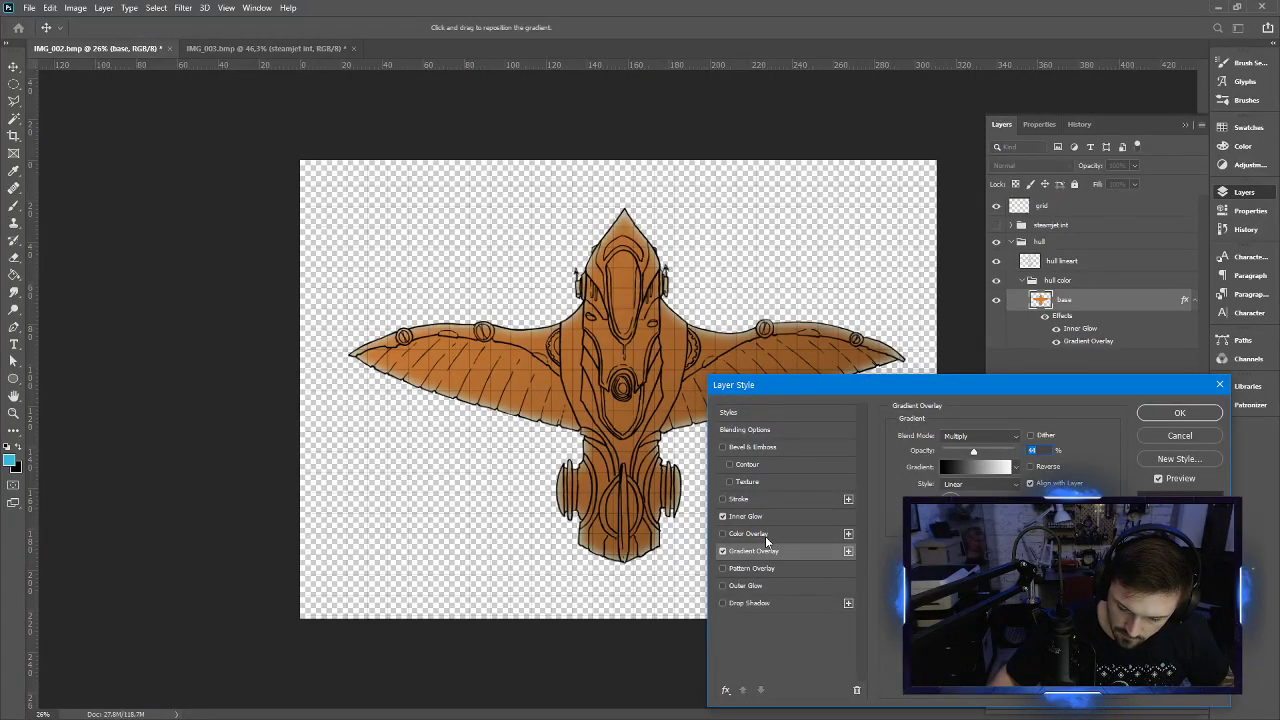
click(750, 603)
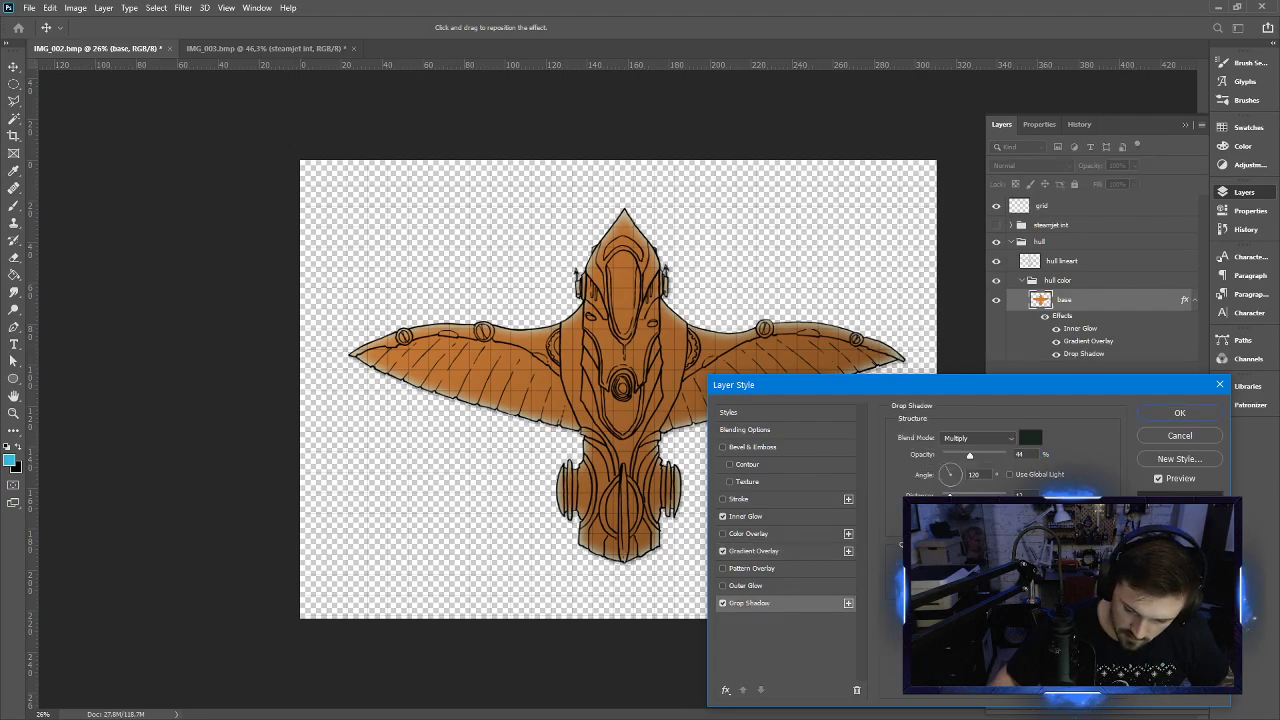
drag(949, 495, 990, 495)
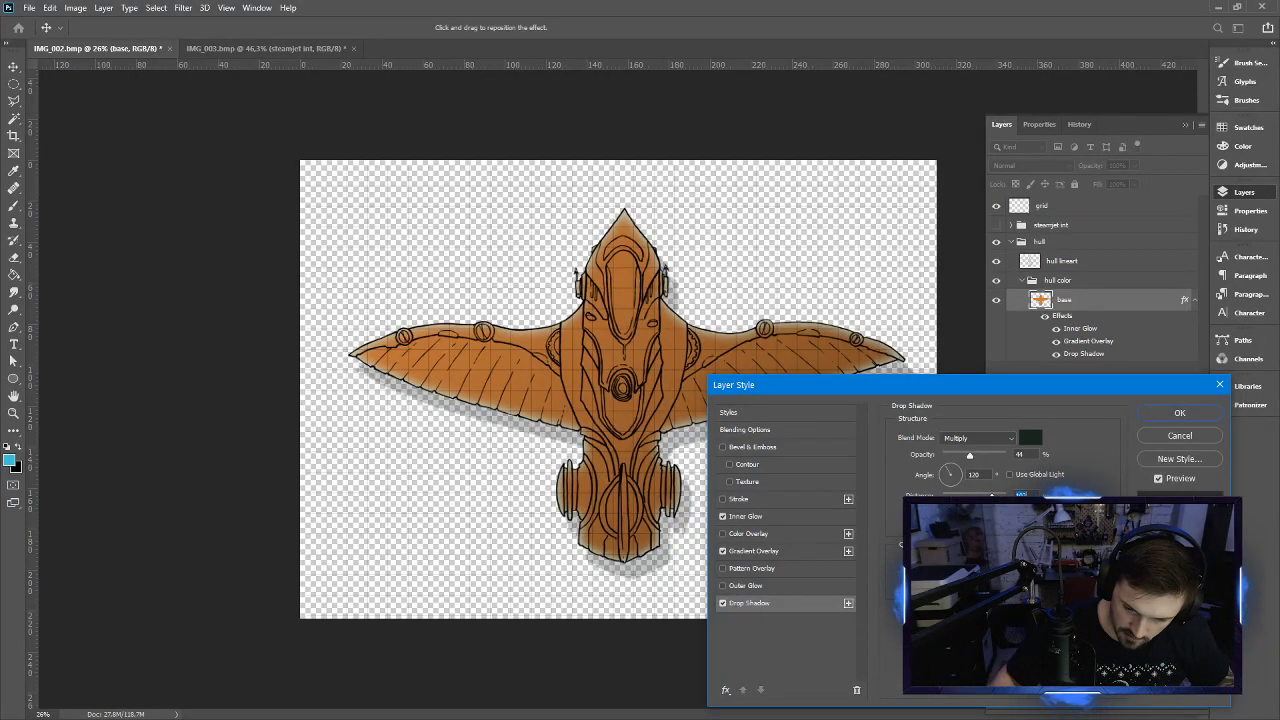
click(1010, 475)
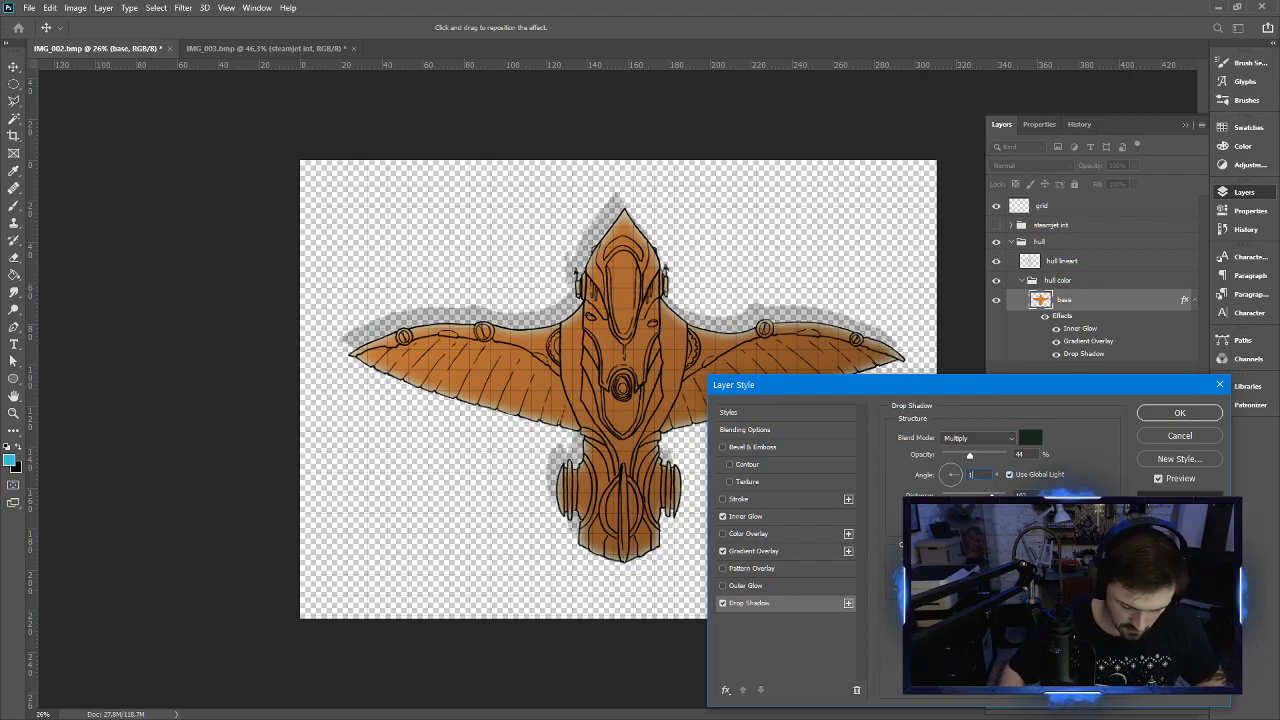
text(135)
key(Tab)
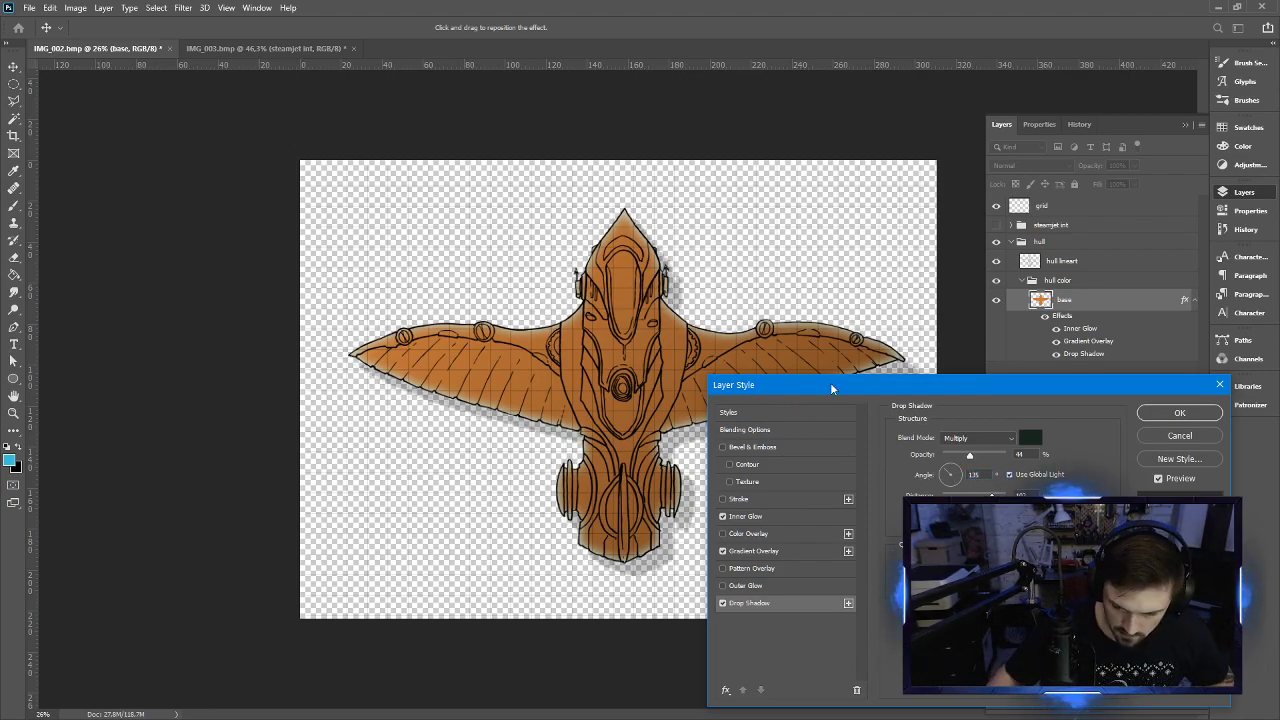
drag(983, 452, 978, 458)
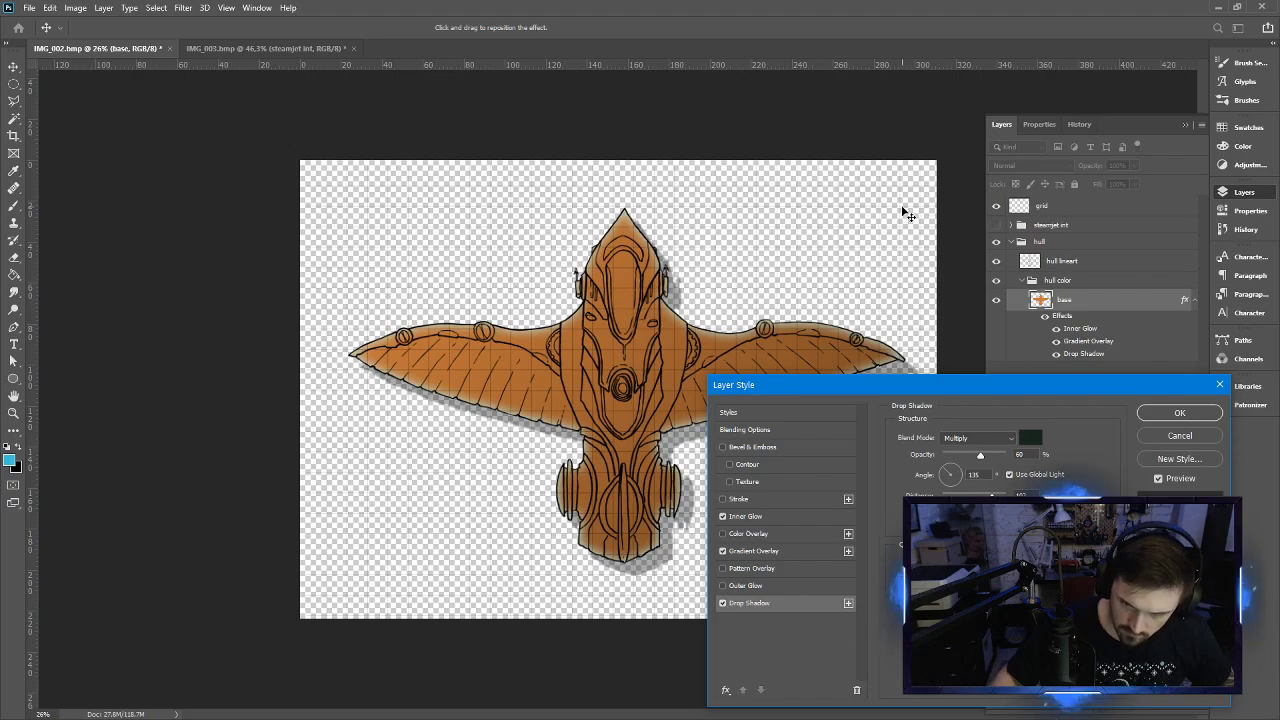
mouse_move(810, 387)
mouse_down()
mouse_move(842, 440)
mouse_move(824, 483)
mouse_move(830, 351)
mouse_move(824, 367)
mouse_up()
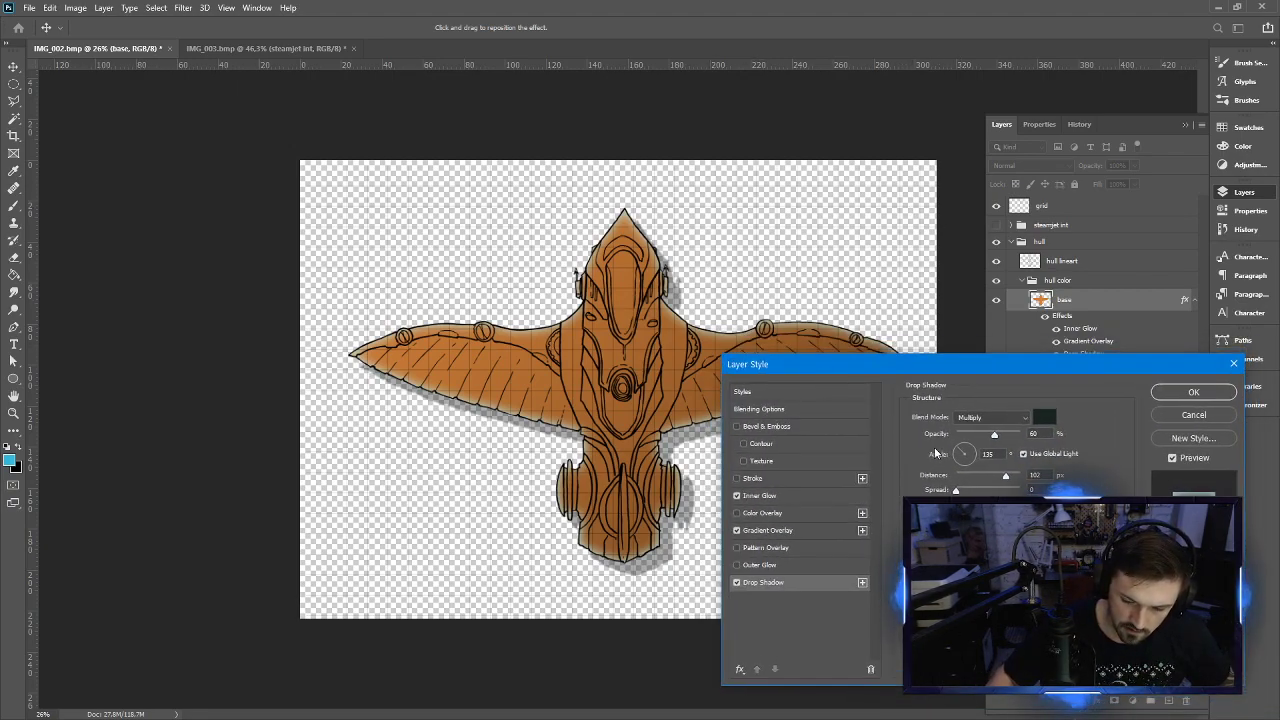
drag(957, 452, 1008, 479)
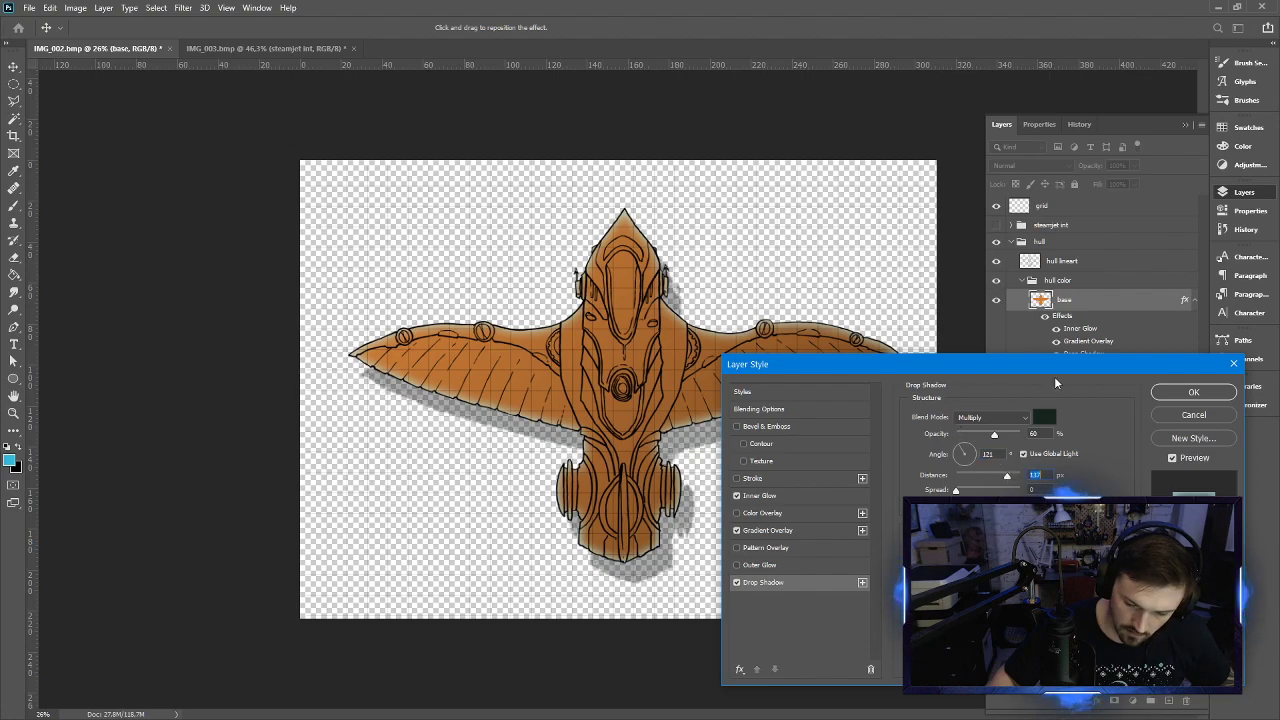
click(1170, 392)
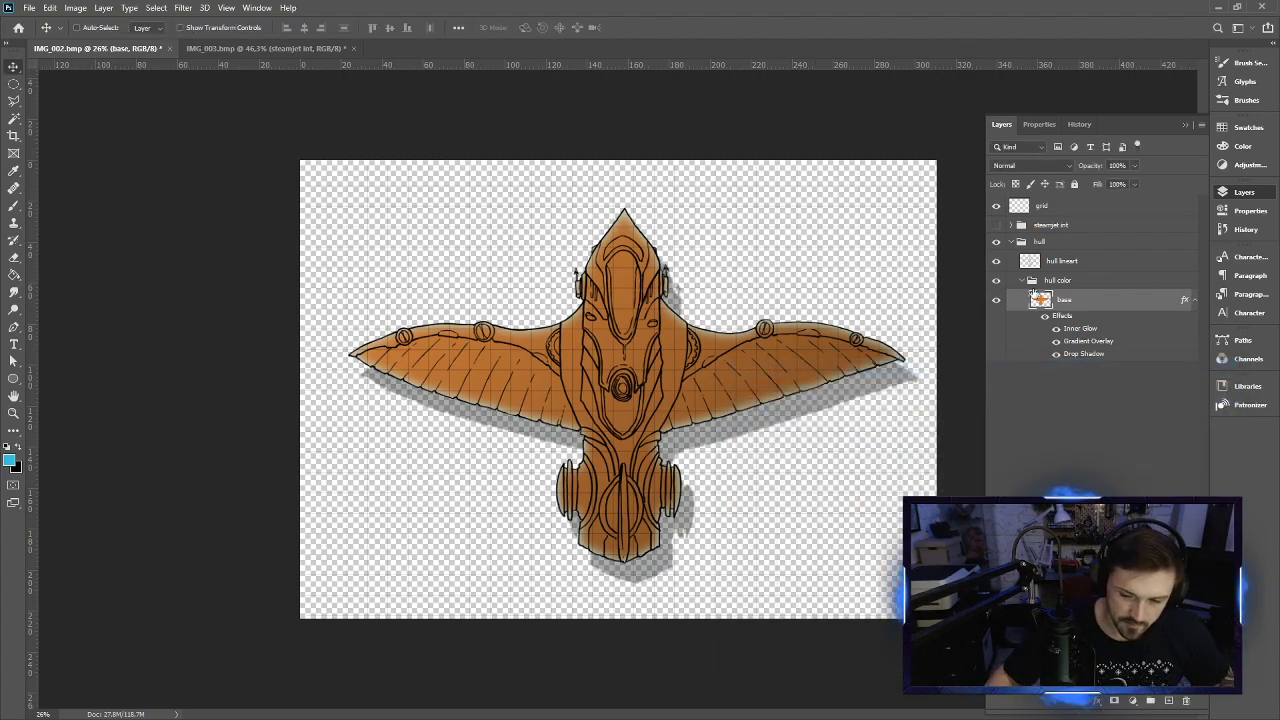
Widen the base layer's drop shadow spread to 6
double_click(1092, 356)
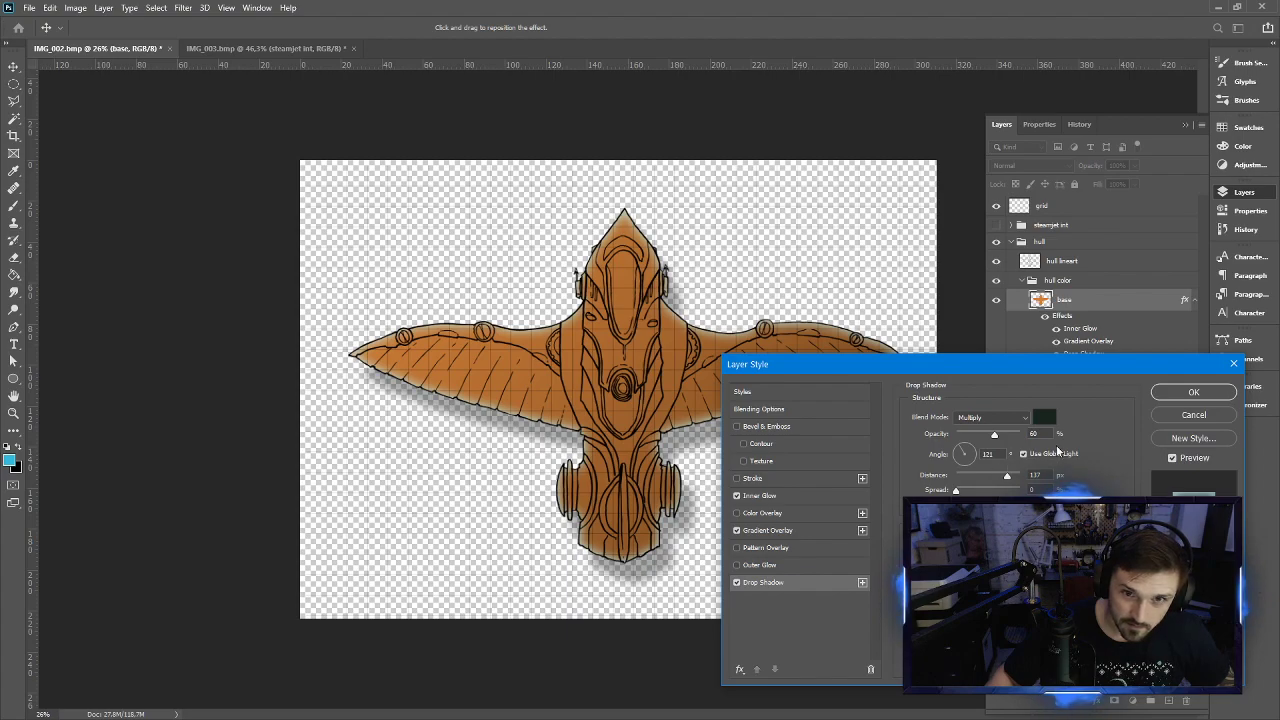
drag(955, 490, 961, 492)
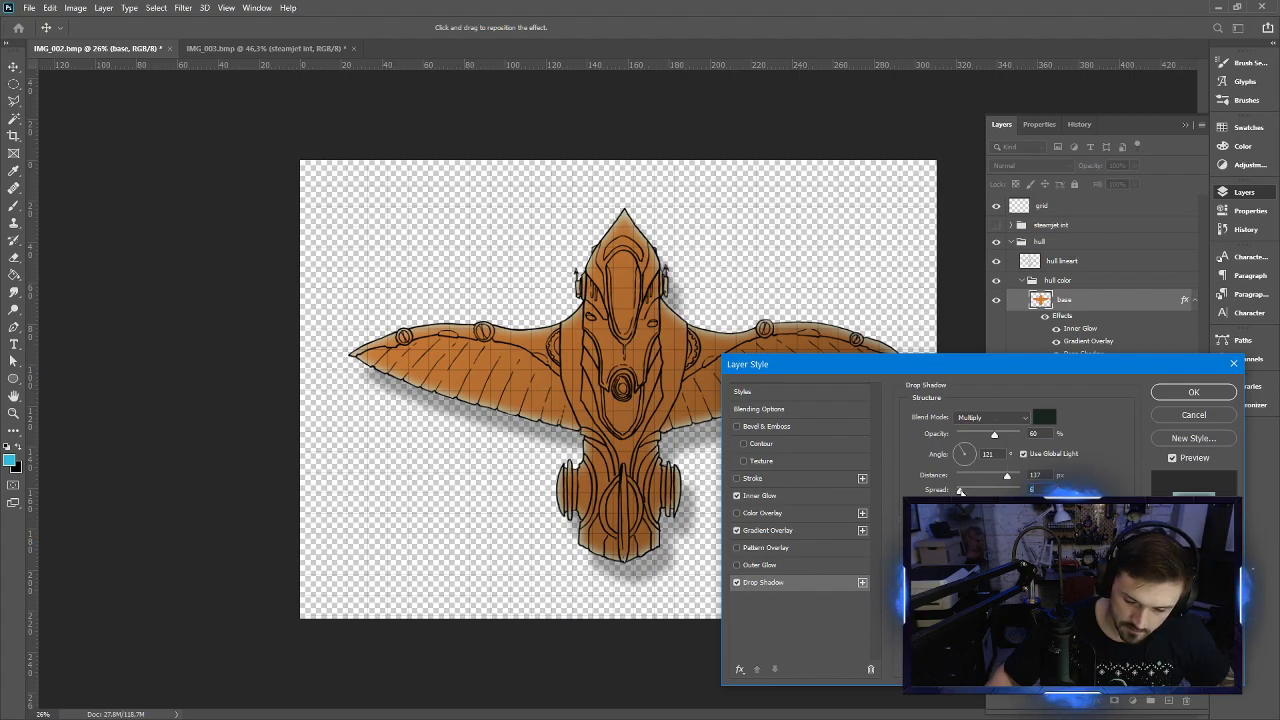
click(1193, 392)
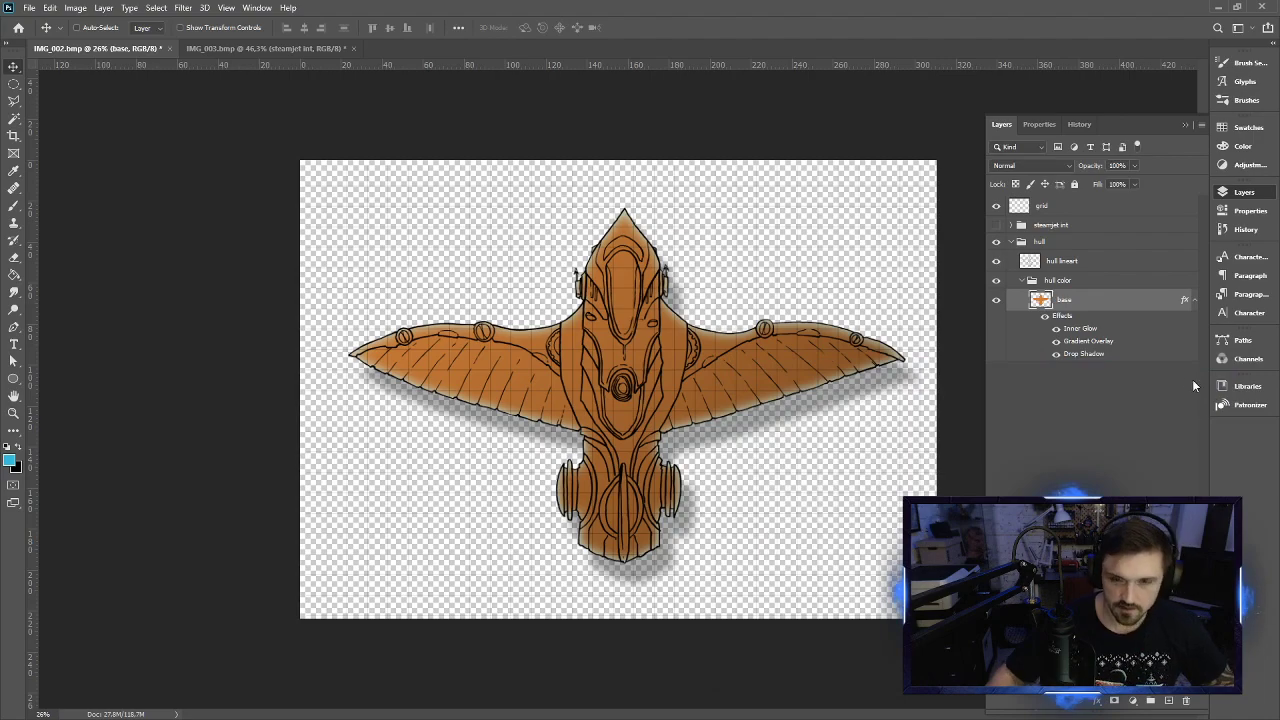
Hide the grid and wrap the hull color group in a new group named 'light'
click(994, 206)
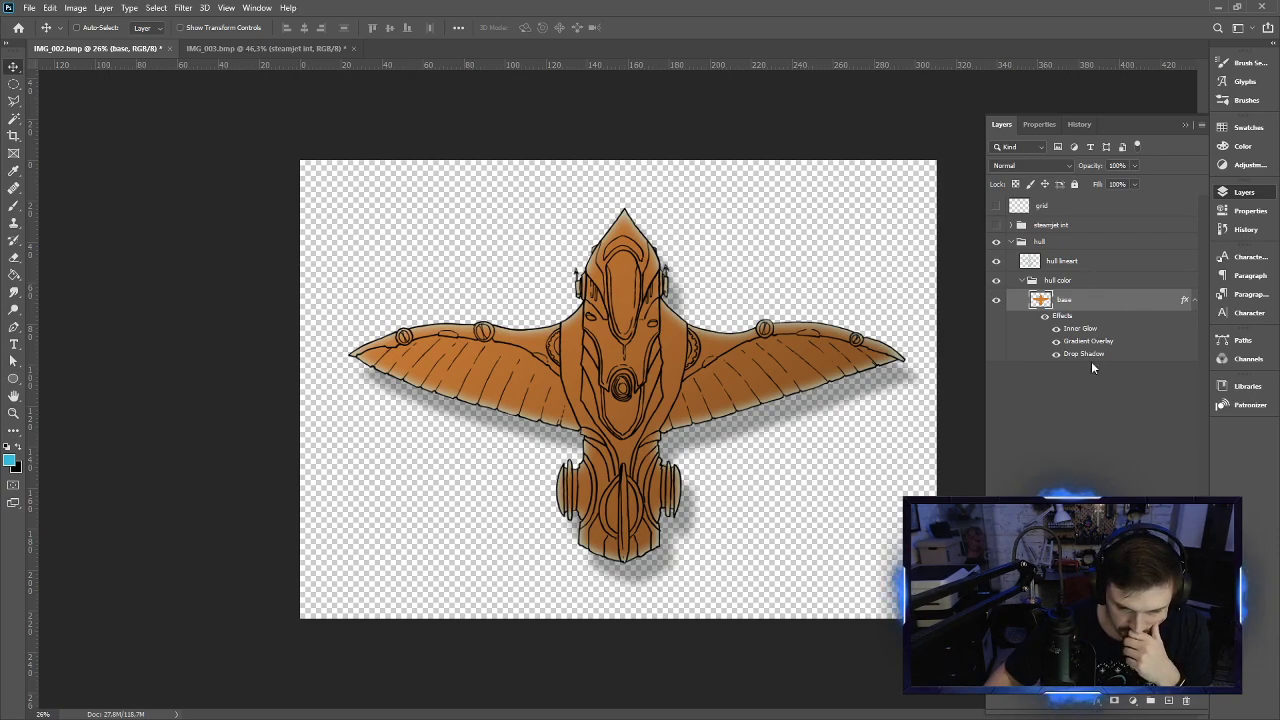
click(1063, 284)
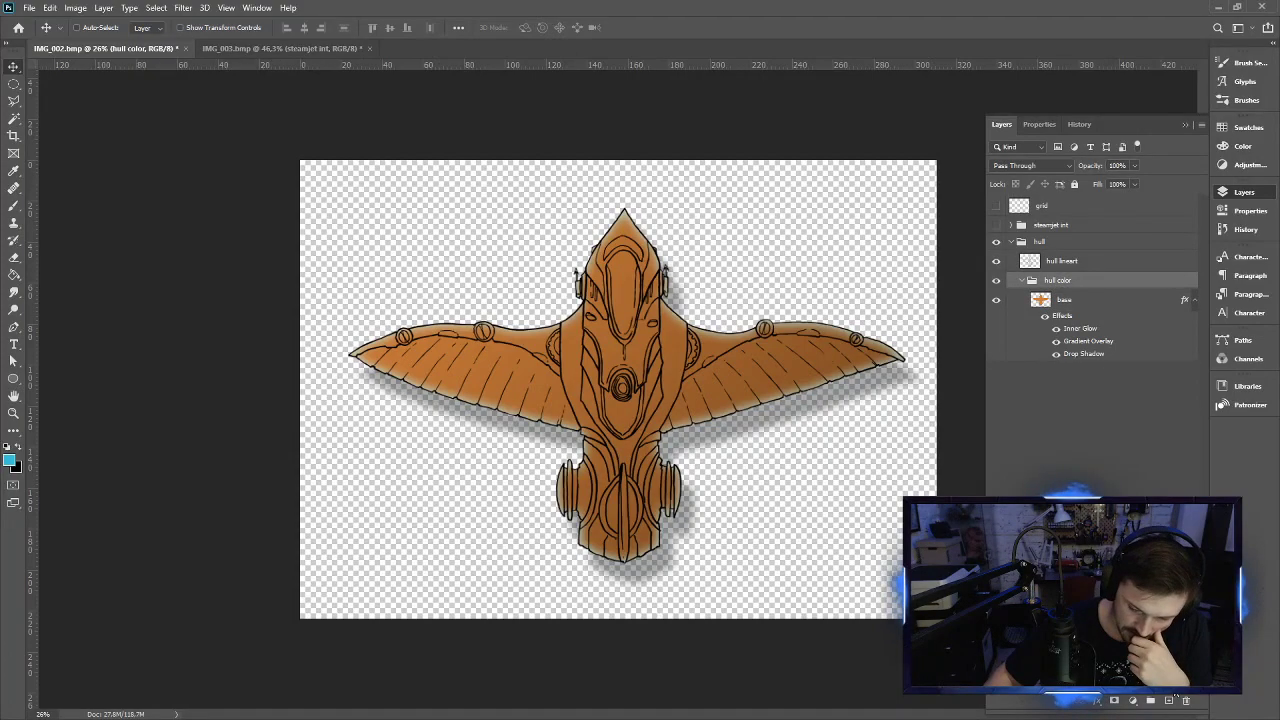
click(1149, 701)
double_click(1056, 282)
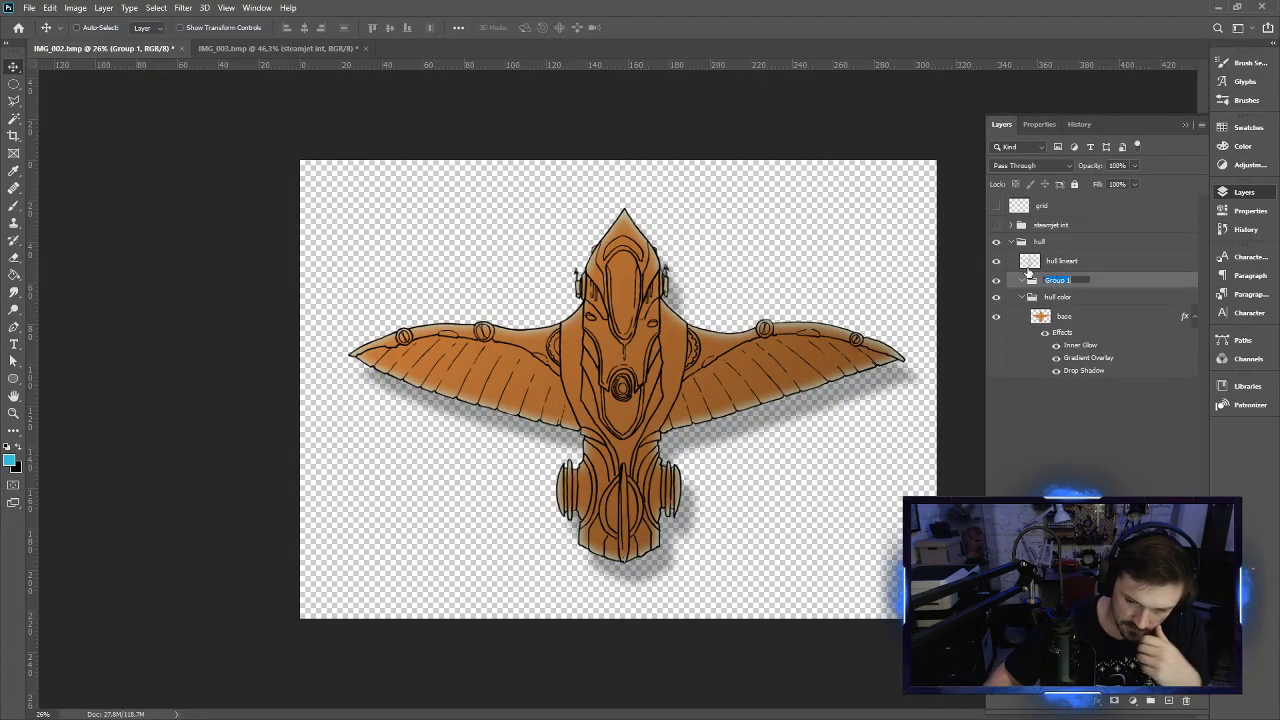
text(light)
key(Return)
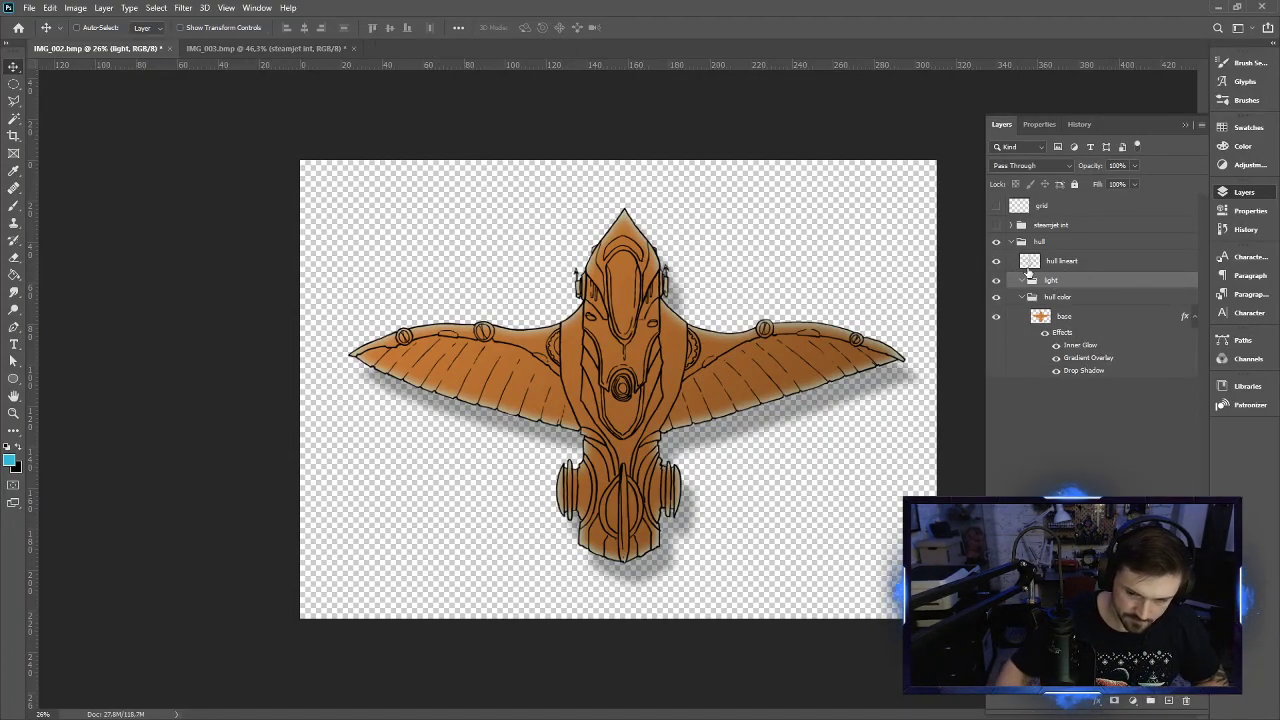
Add a new layer named 'shadow1' inside the light group
click(1150, 701)
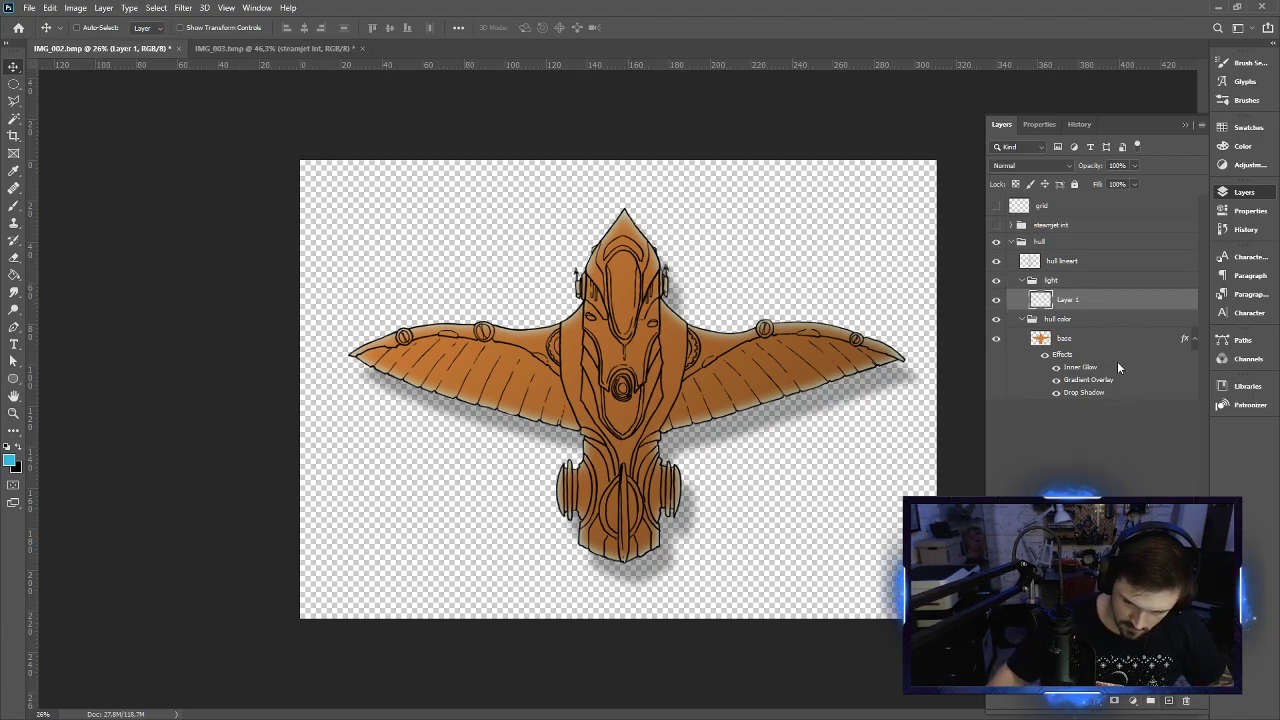
double_click(1066, 298)
text(shadow)
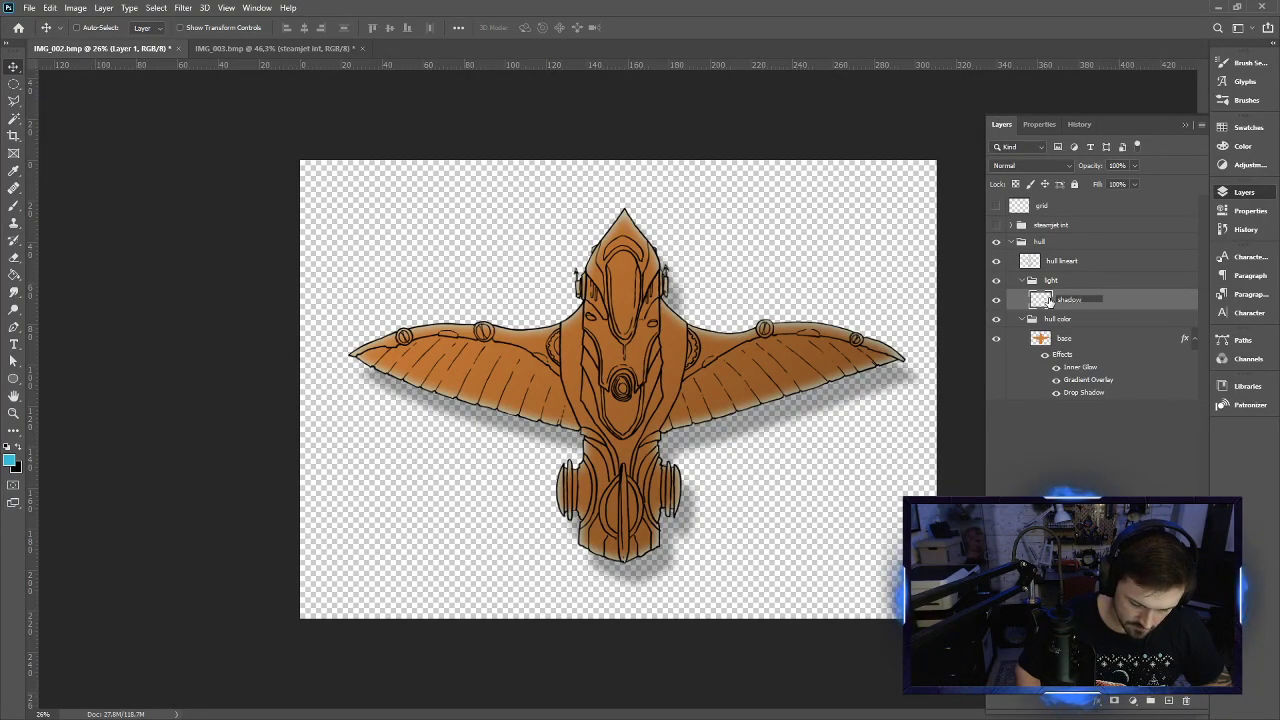
text(1)
key(Return)
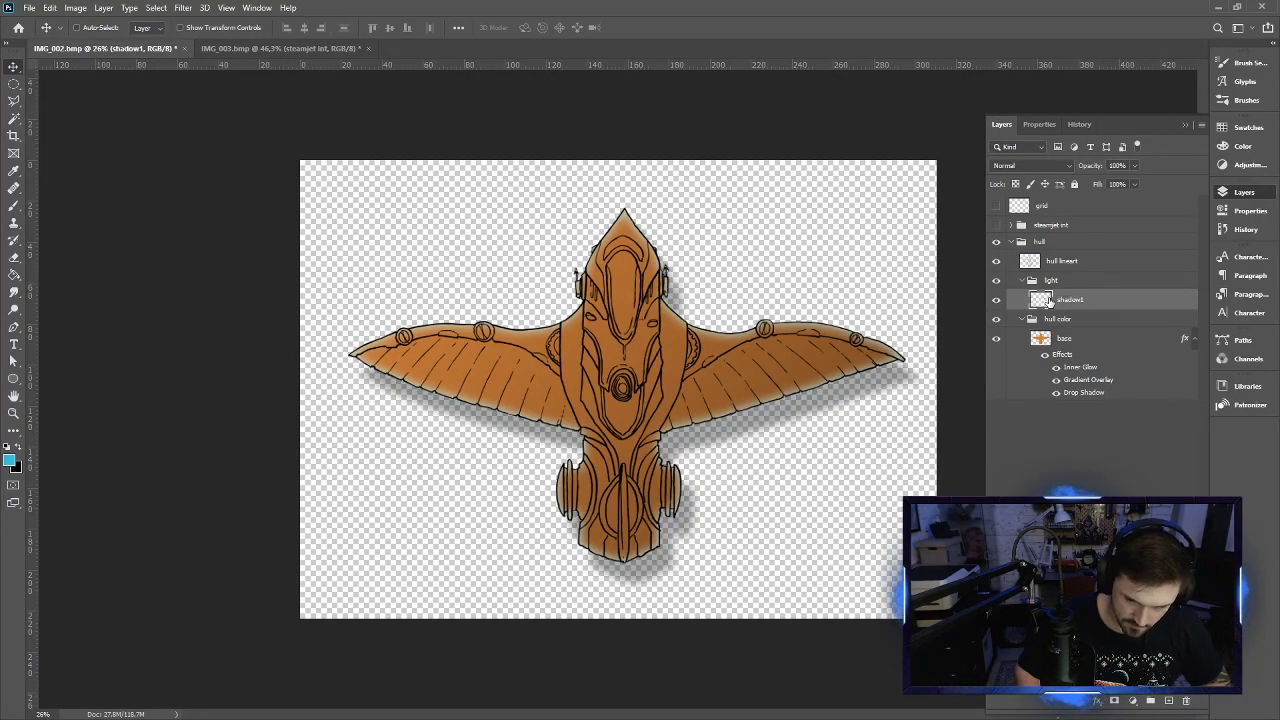
In steamjet int, put a new Layer 1 inside a new group named 'light' above color
click(1044, 229)
click(1010, 229)
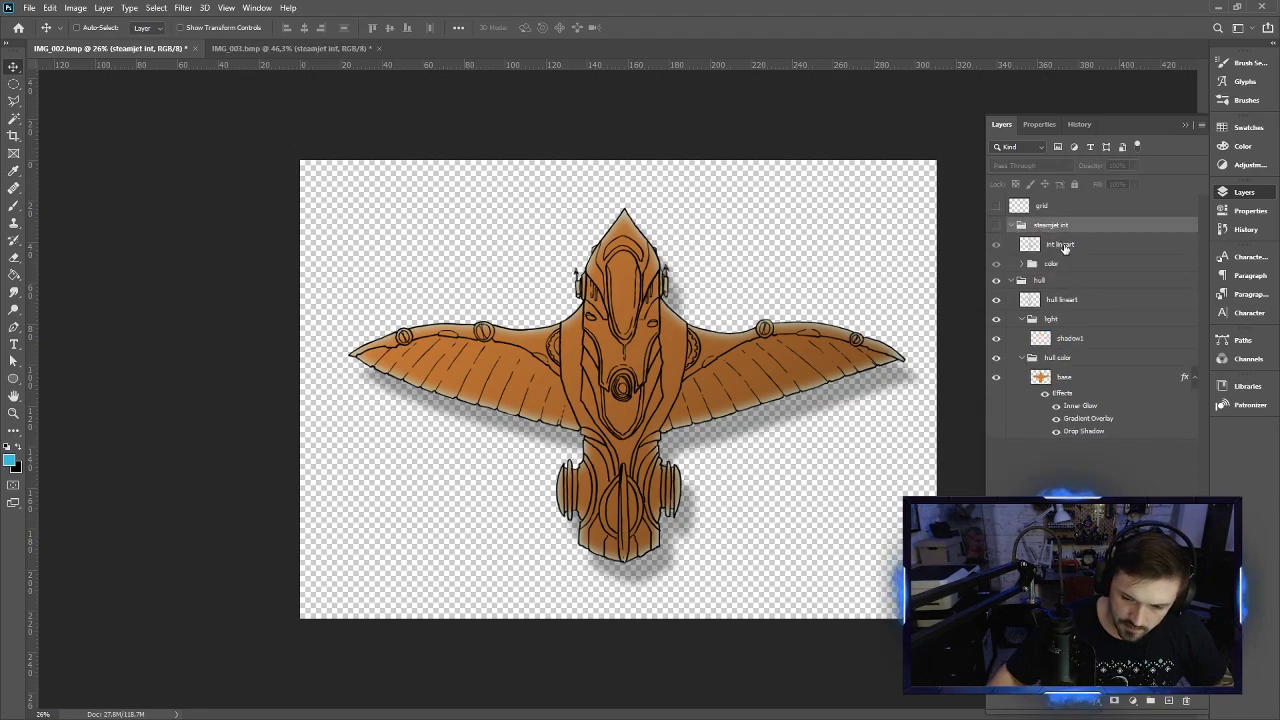
click(1055, 280)
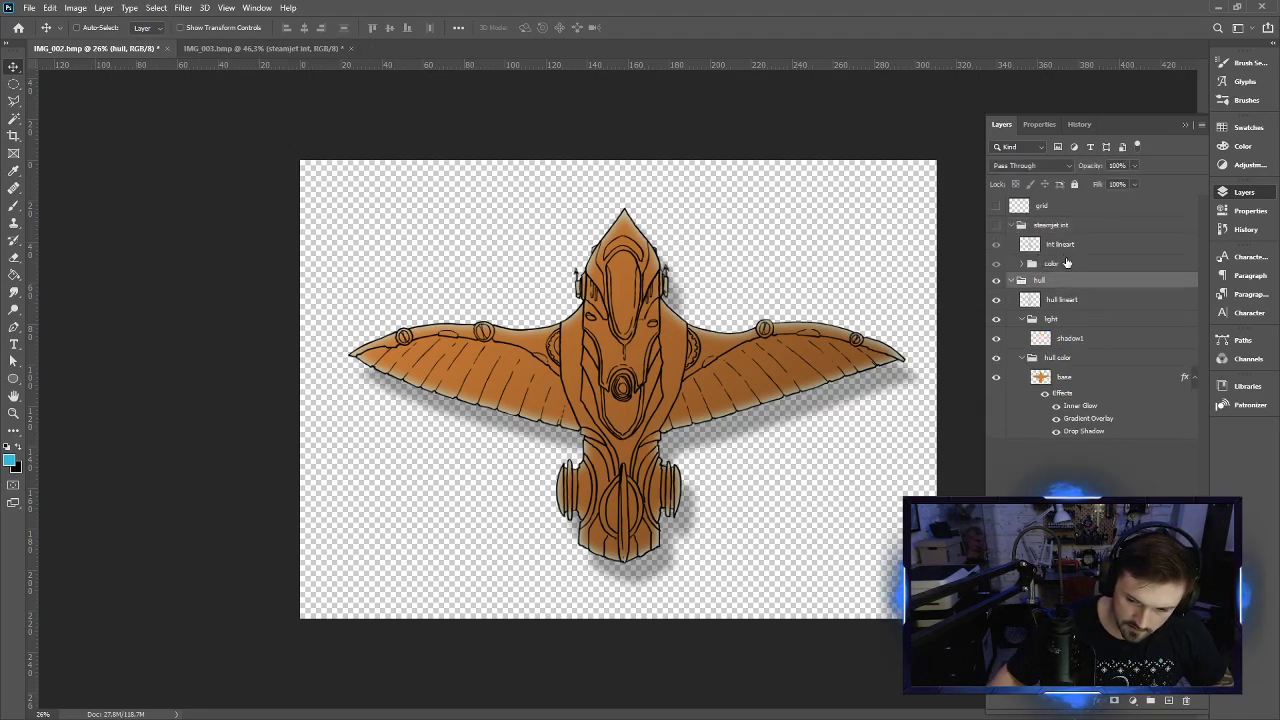
click(1036, 244)
click(1048, 263)
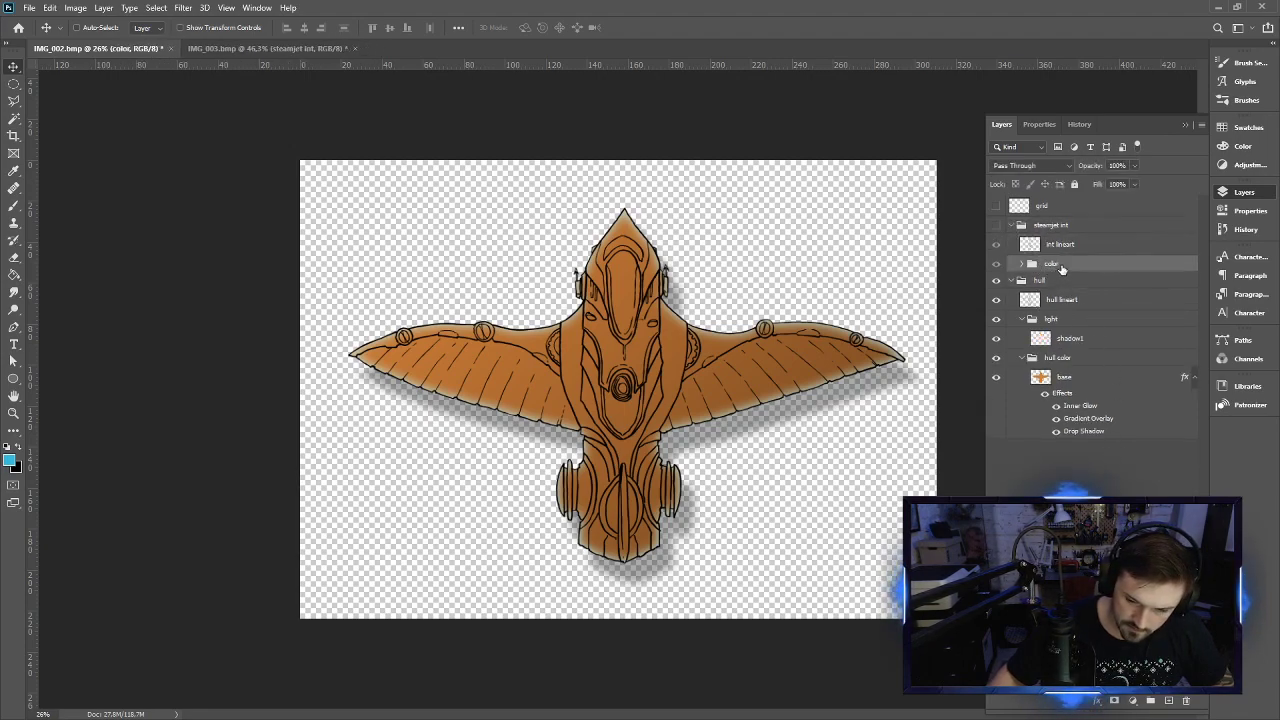
click(1169, 701)
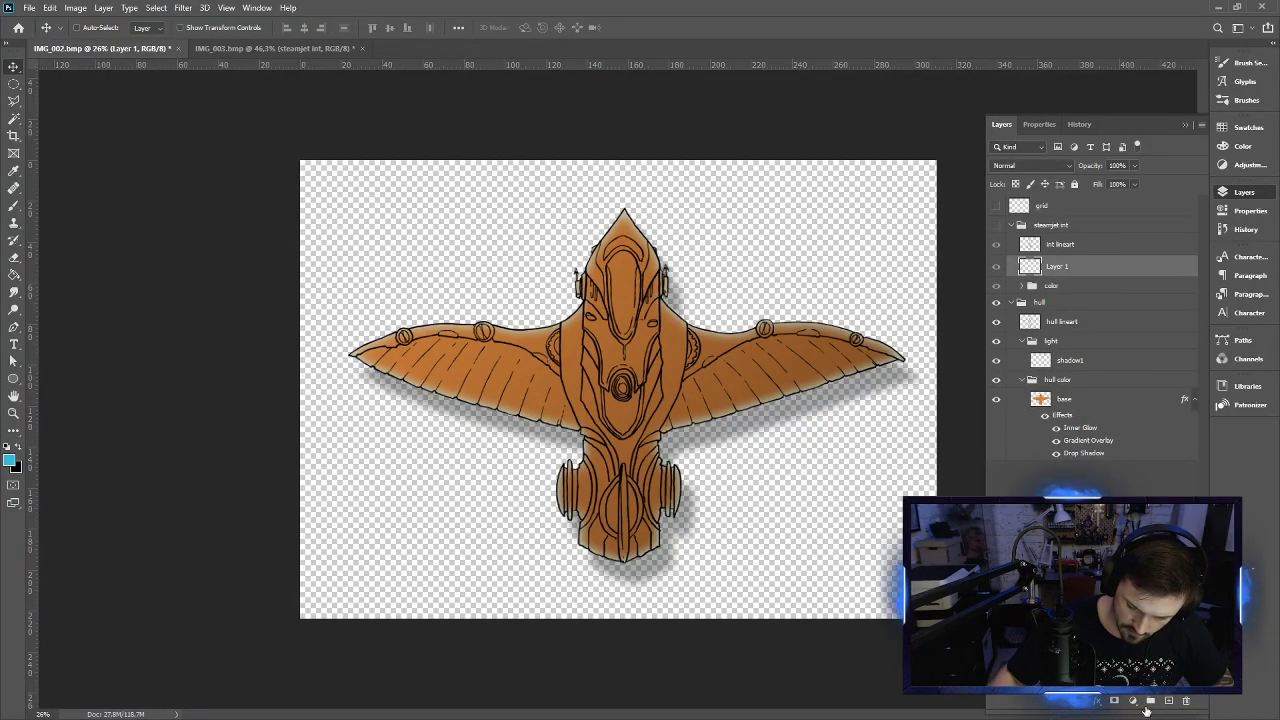
click(1150, 701)
drag(1065, 291, 1047, 263)
double_click(1068, 266)
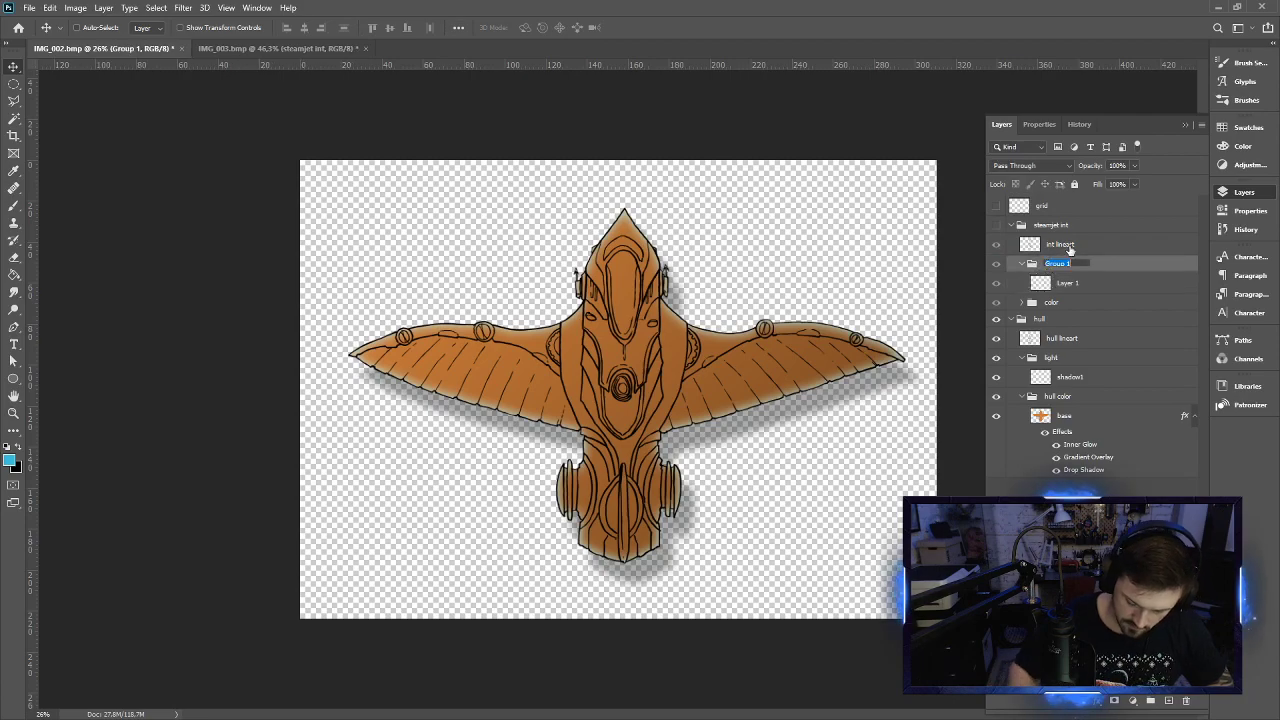
text(light)
key(Return)
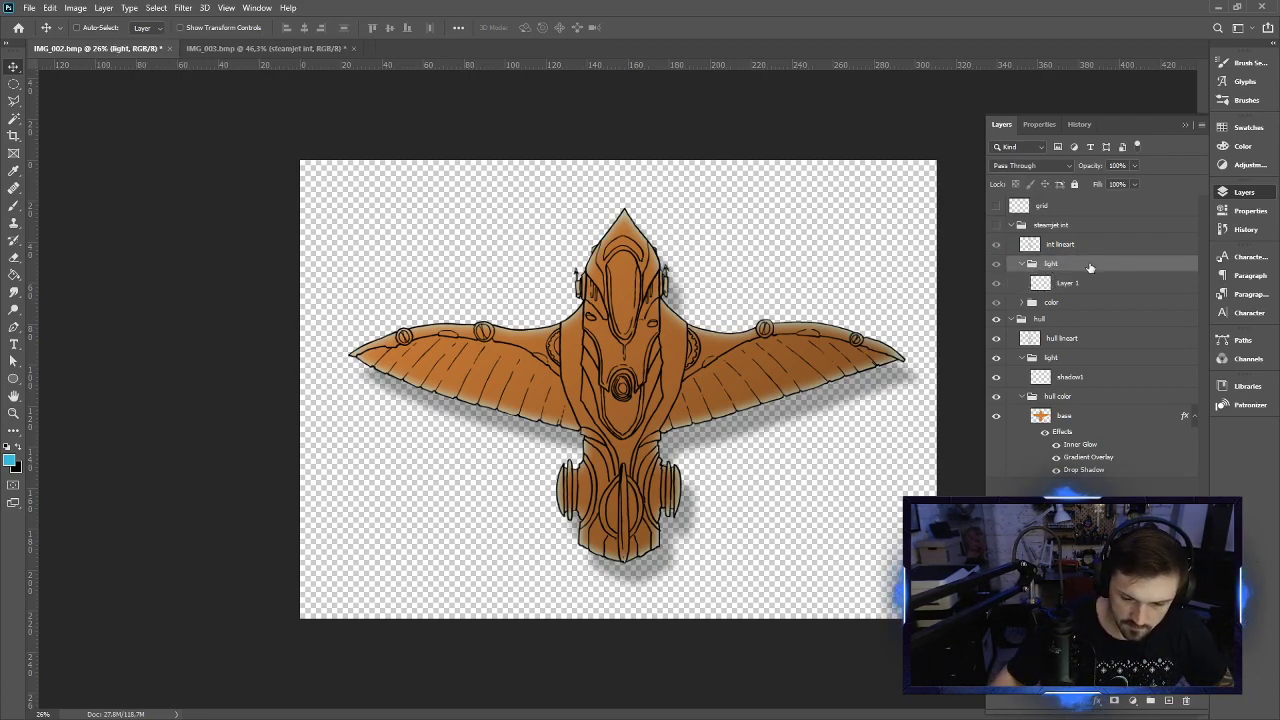
Make the steamjet int interior group visible
click(997, 229)
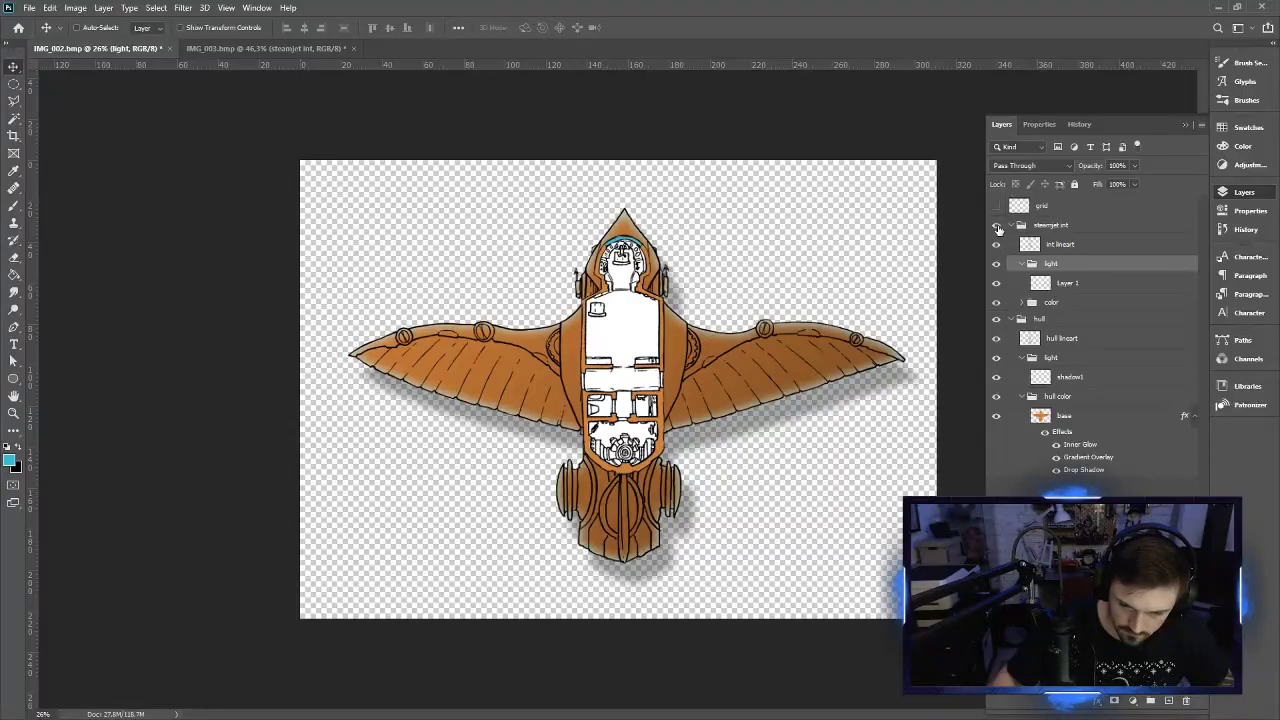
click(997, 229)
click(997, 229)
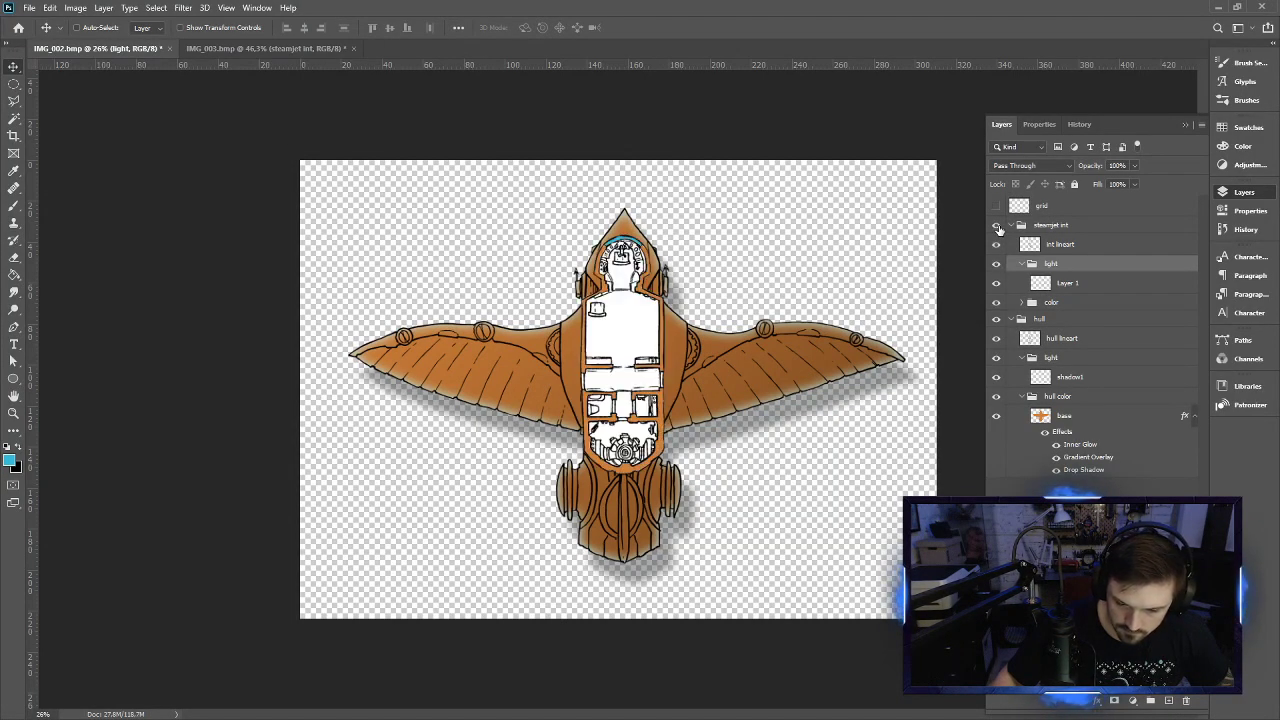
Copy the base layer's style and paste it onto the walls layer
right_click(1086, 416)
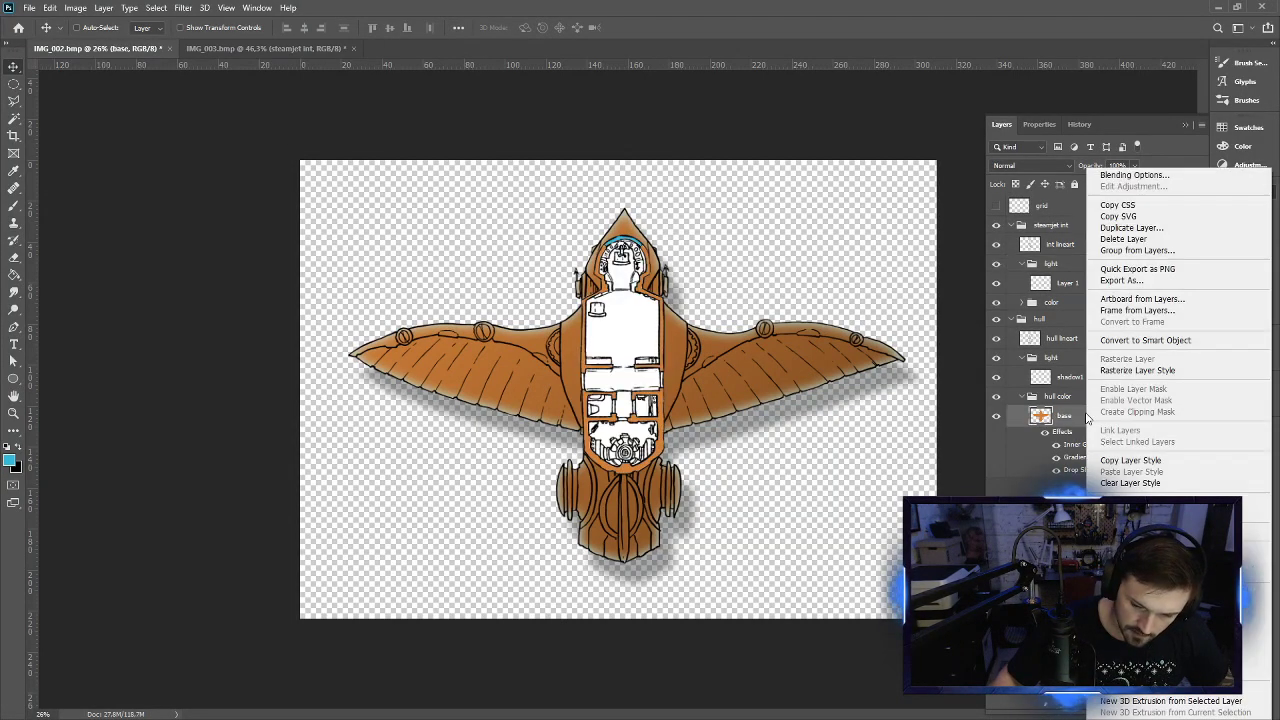
click(1130, 460)
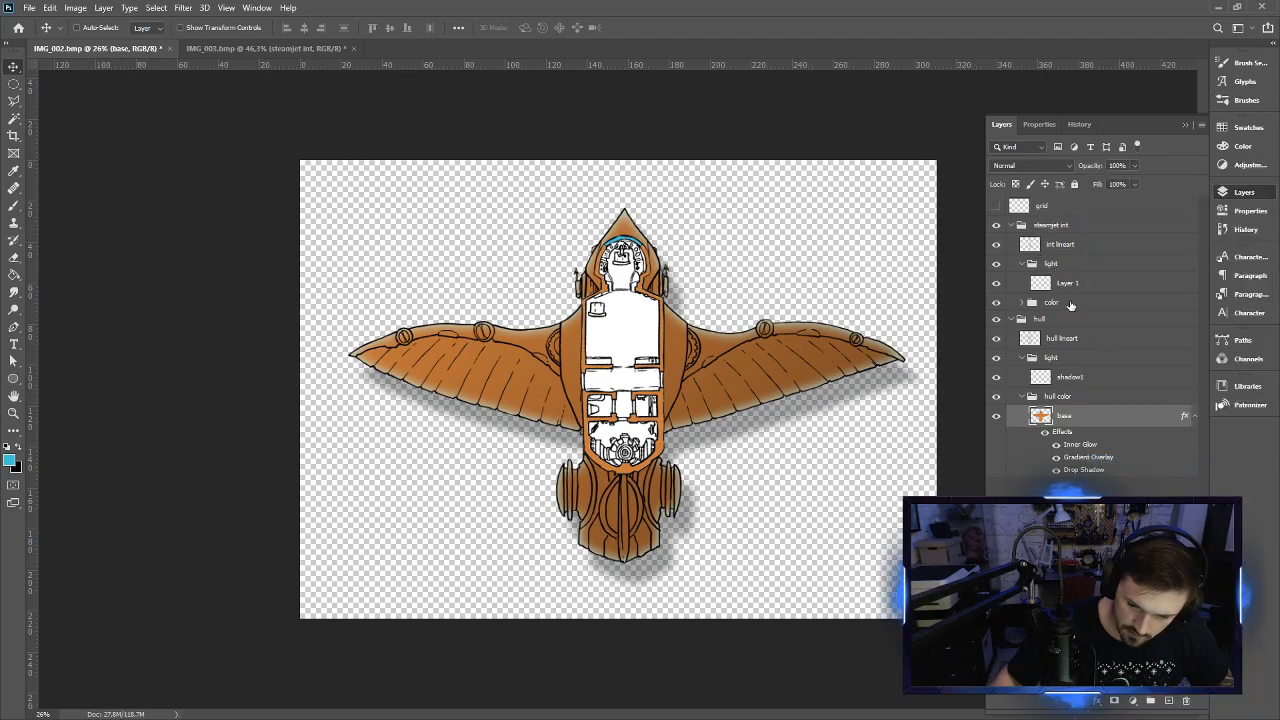
click(1024, 304)
right_click(1072, 346)
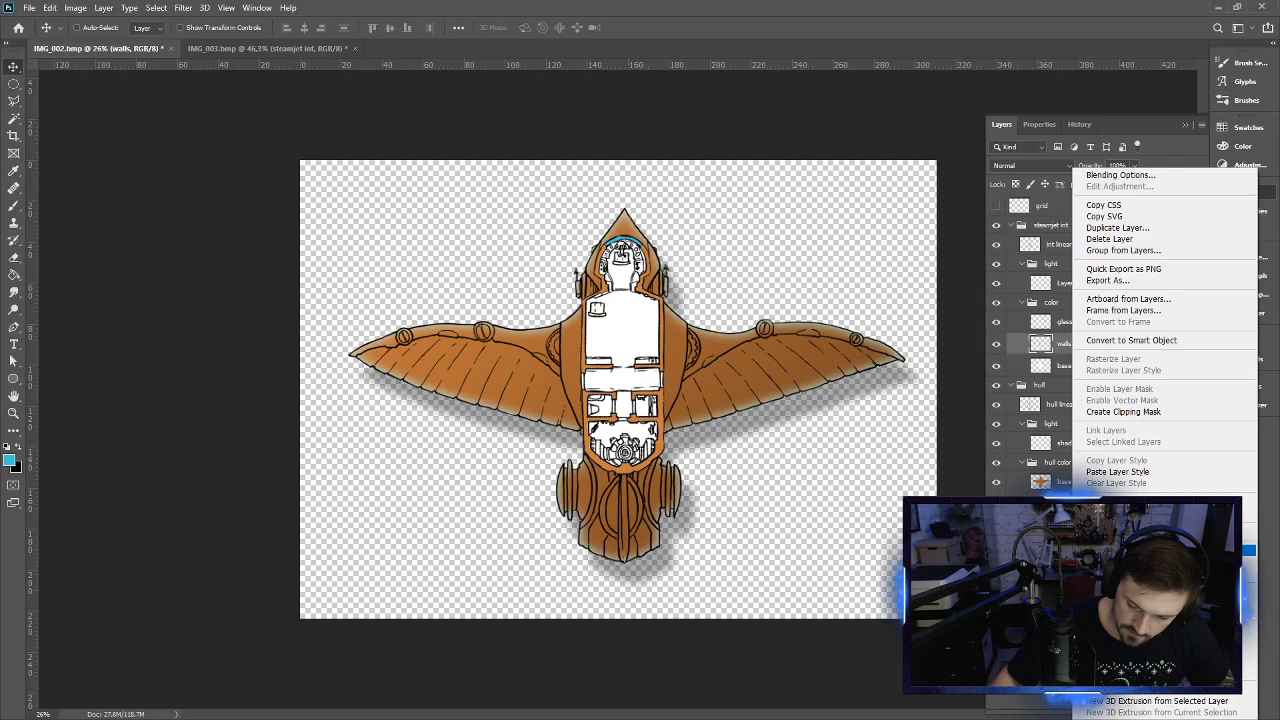
click(1100, 472)
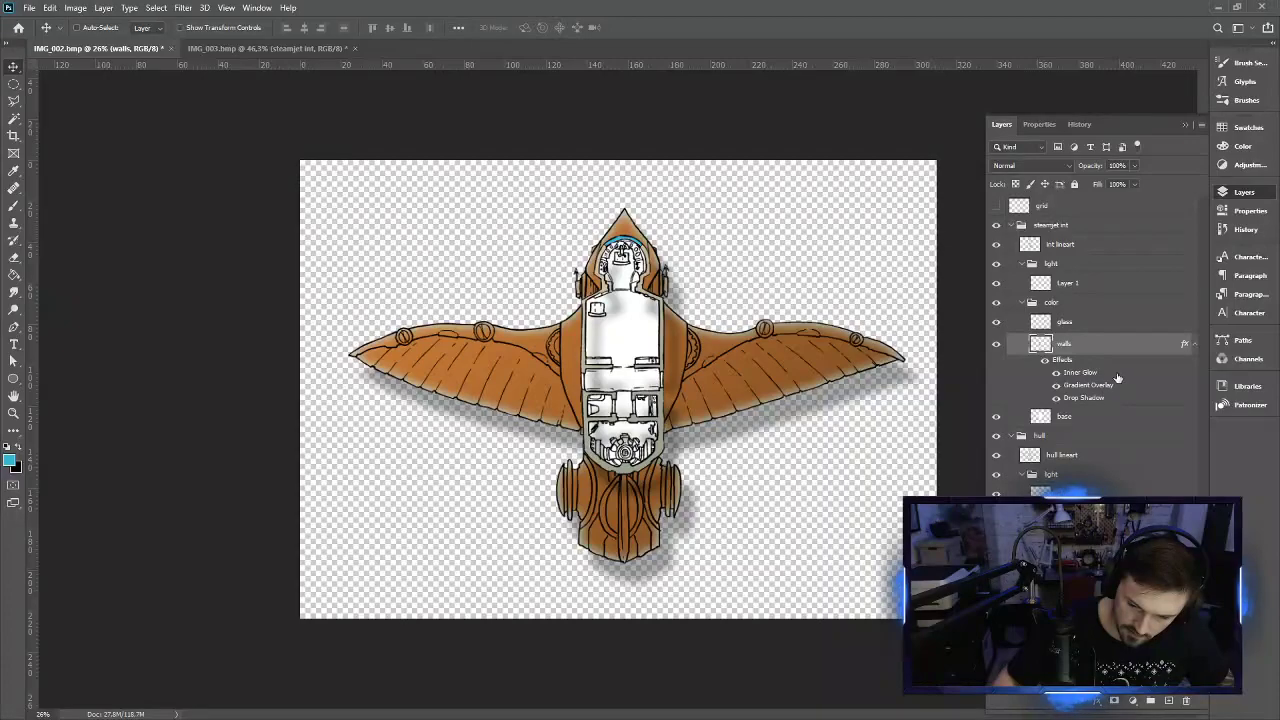
Set the walls layer's drop shadow distance to 0 and turn the drop shadow off
double_click(1122, 398)
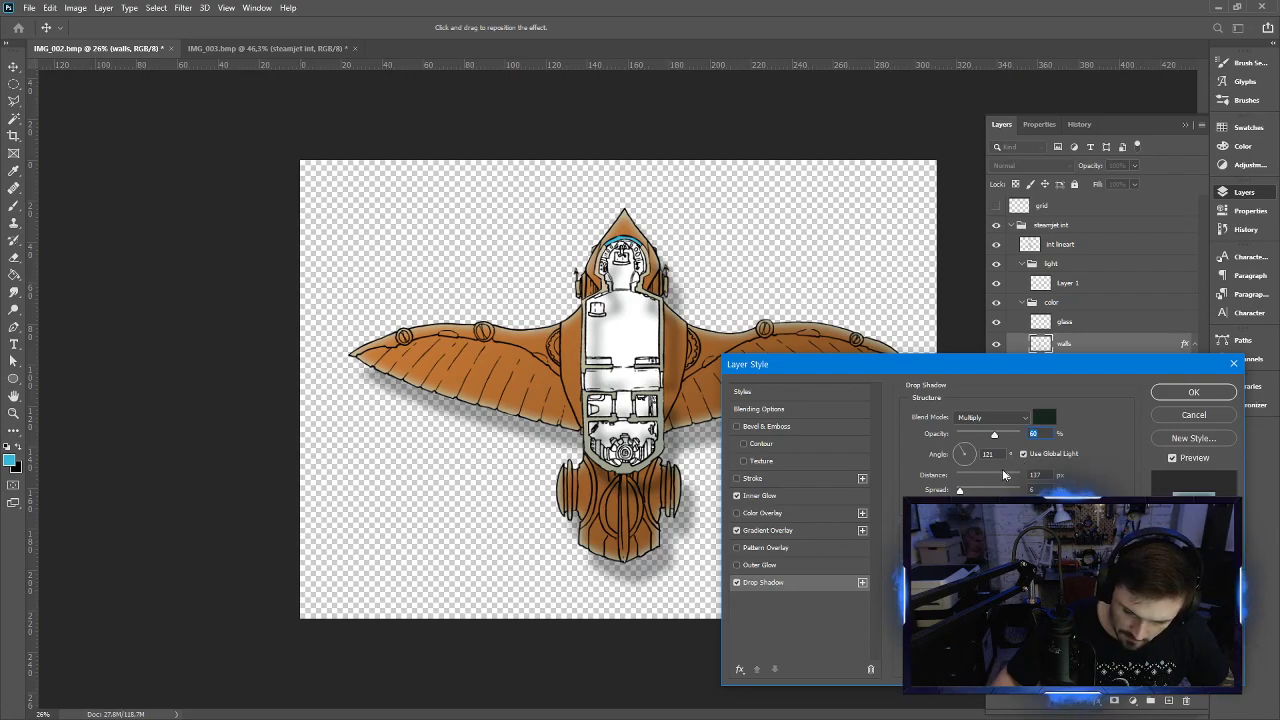
drag(1007, 476, 964, 476)
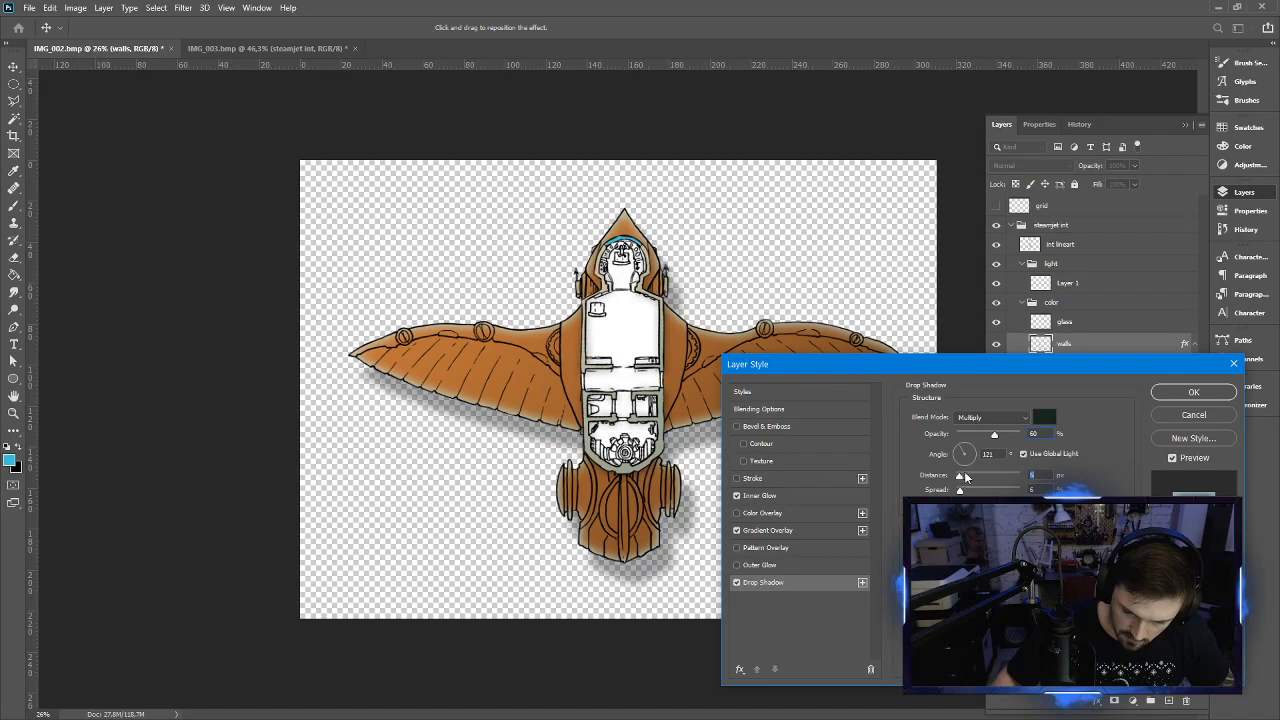
click(737, 582)
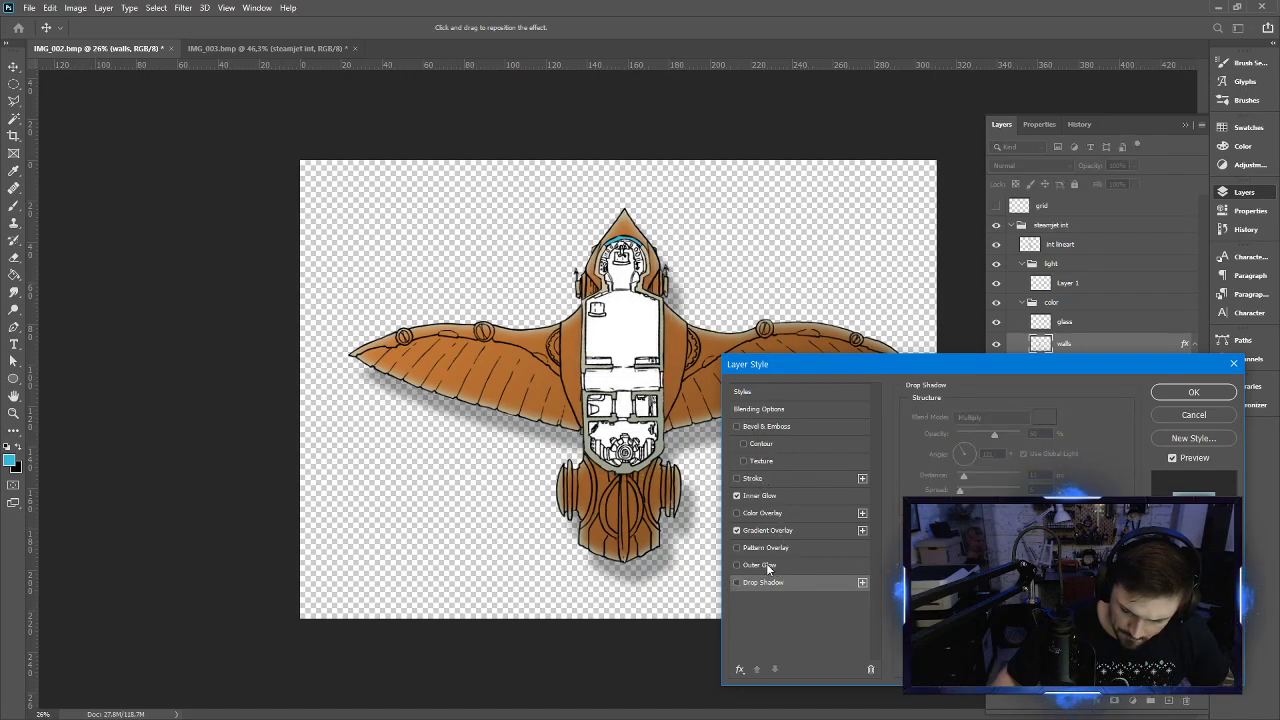
Lower the walls' inner glow opacity to 32%, leaving Outer Glow off, and apply
click(768, 494)
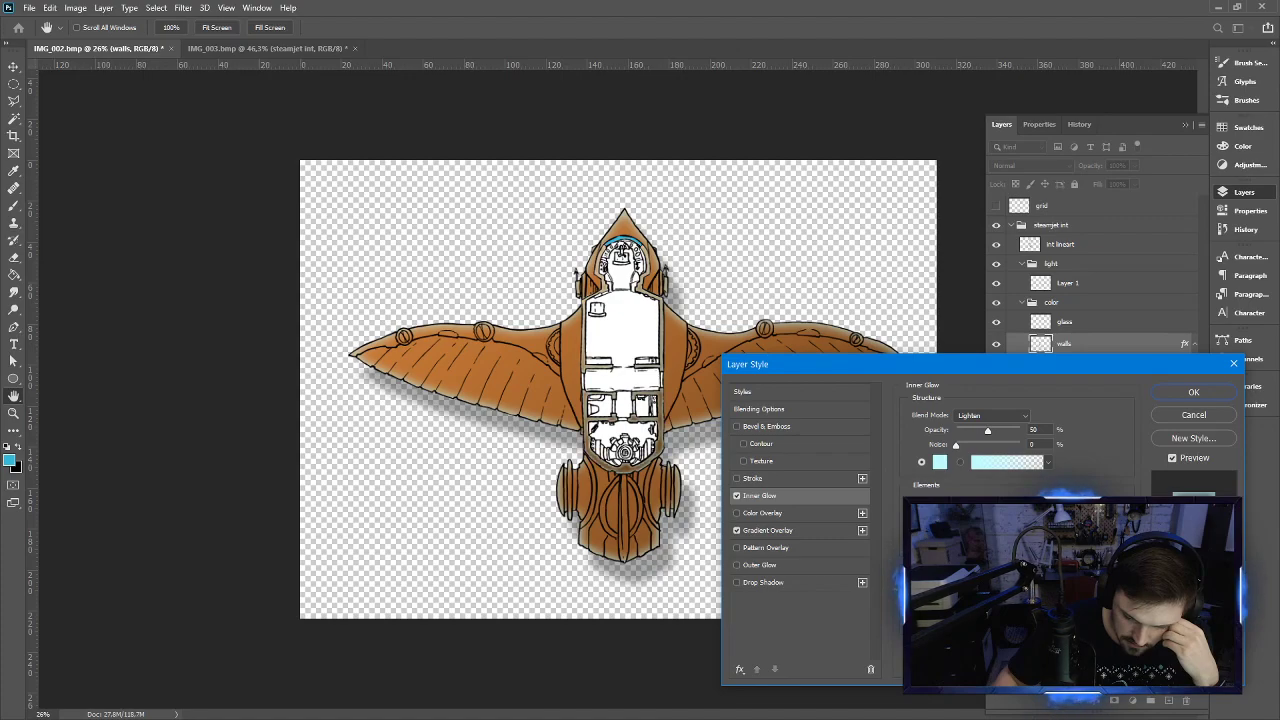
click(977, 430)
drag(977, 430, 976, 430)
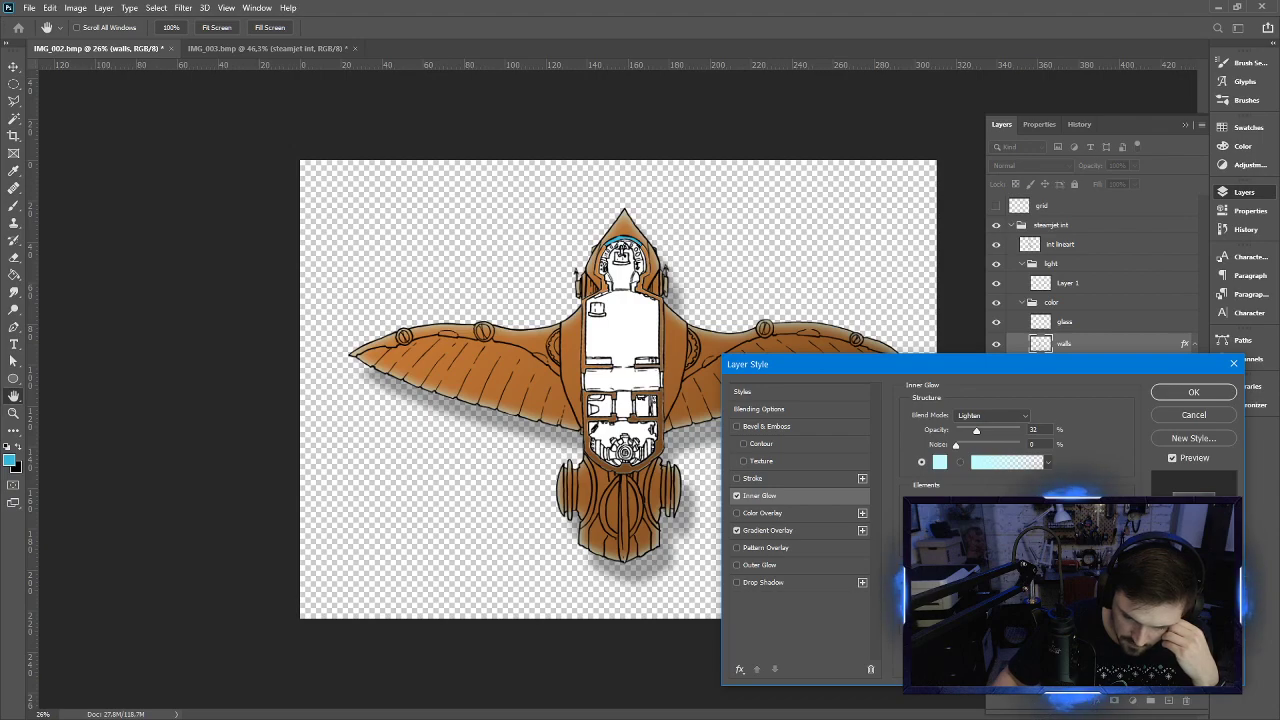
click(771, 566)
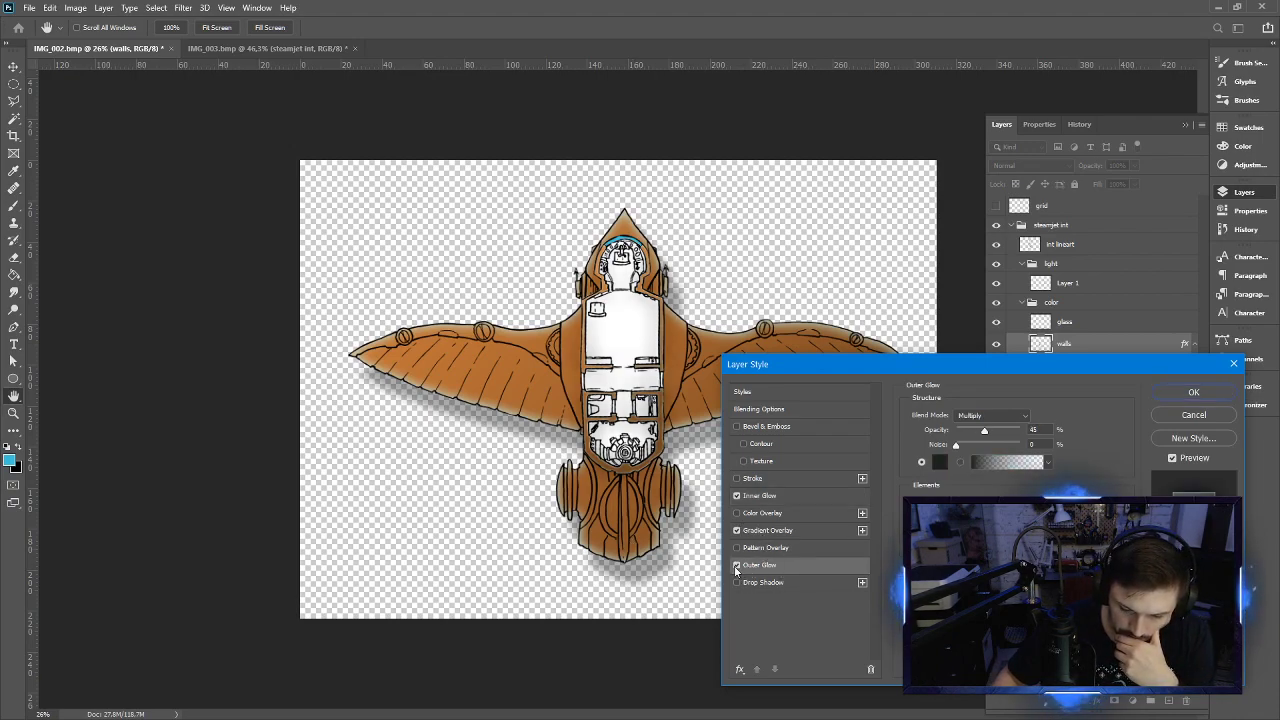
click(736, 566)
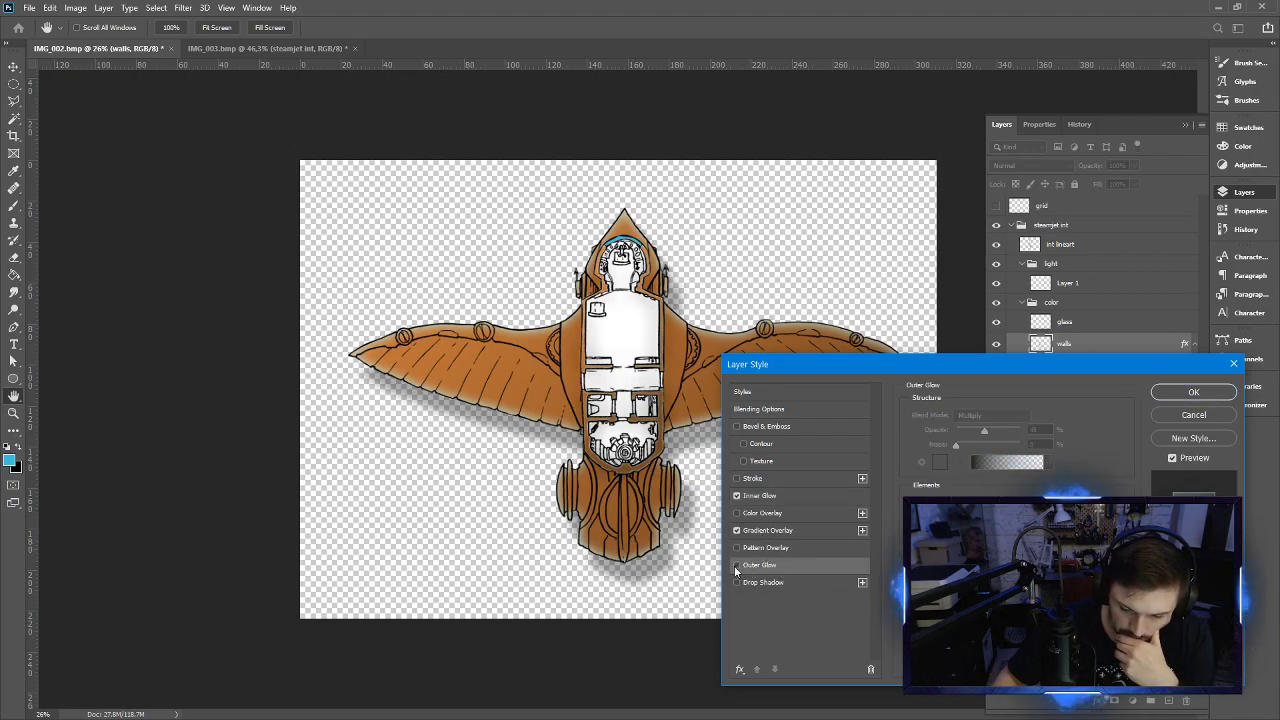
click(1180, 393)
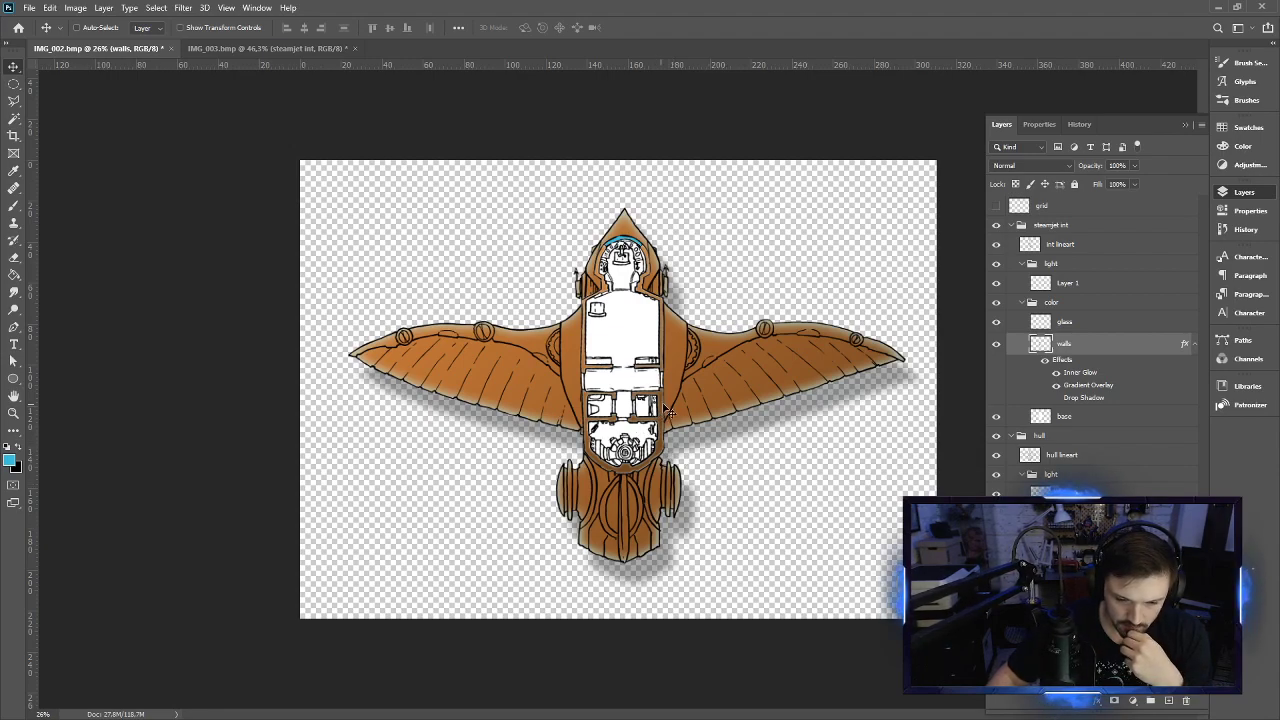
Show the grid and Free Transform the steamjet int interior narrower, to about 85%
click(995, 207)
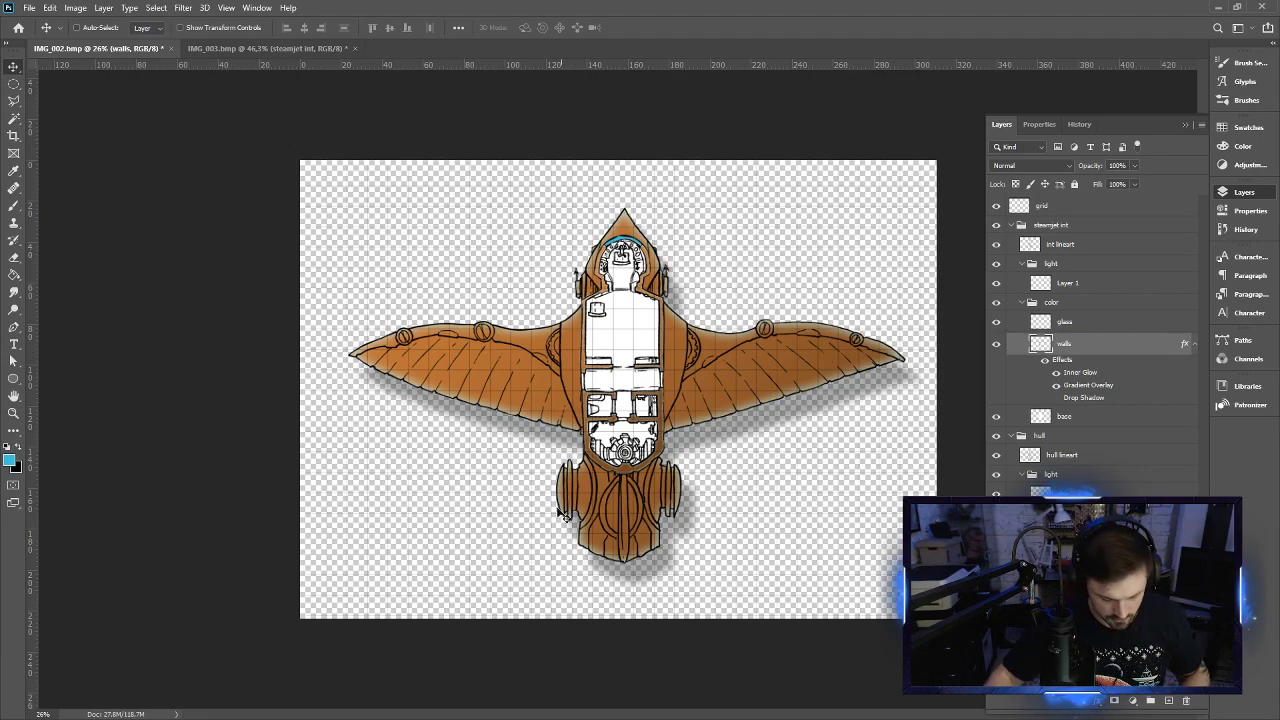
click(1050, 224)
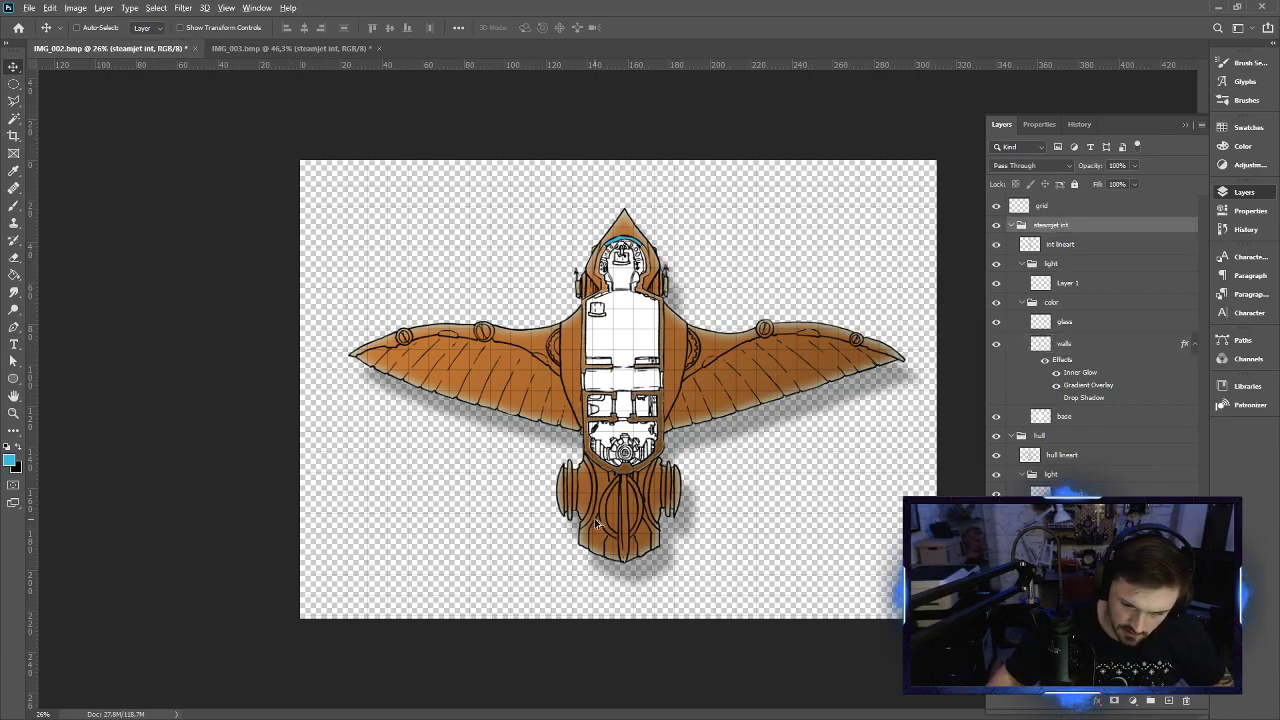
scroll(634, 426, up, 3)
scroll(735, 490, up, 2)
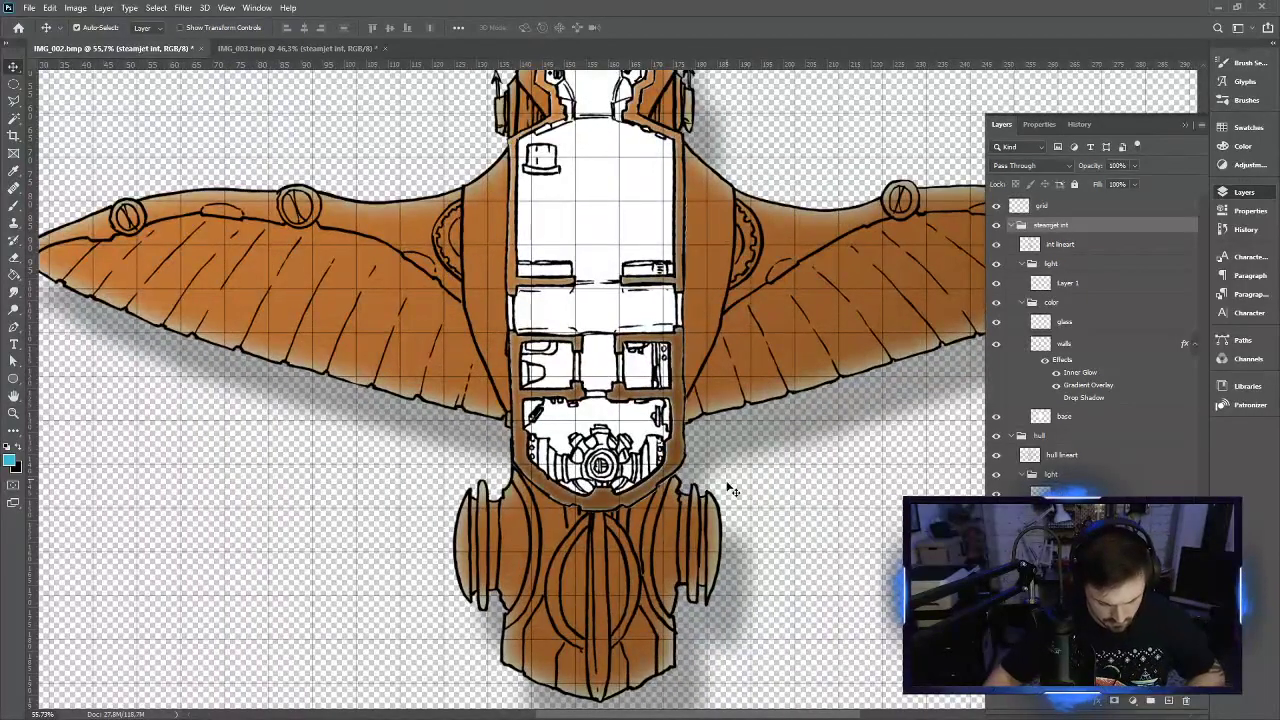
key(ctrl+t)
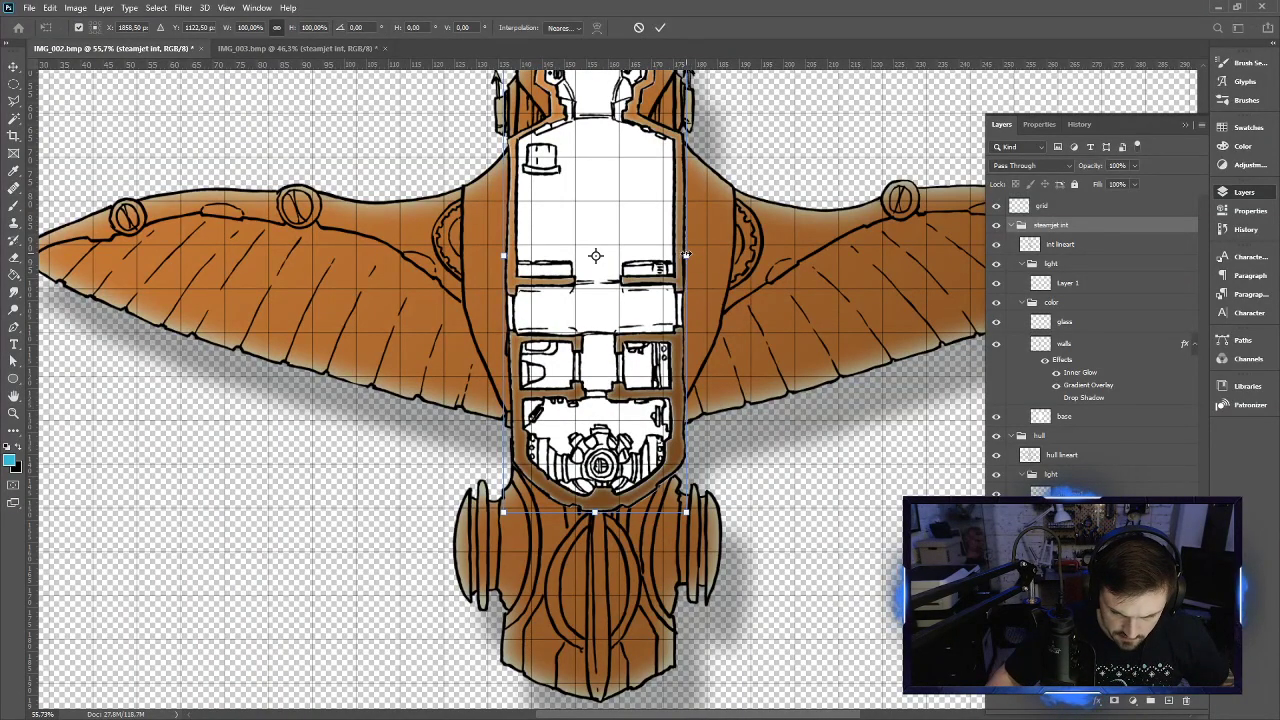
drag(686, 255, 669, 256)
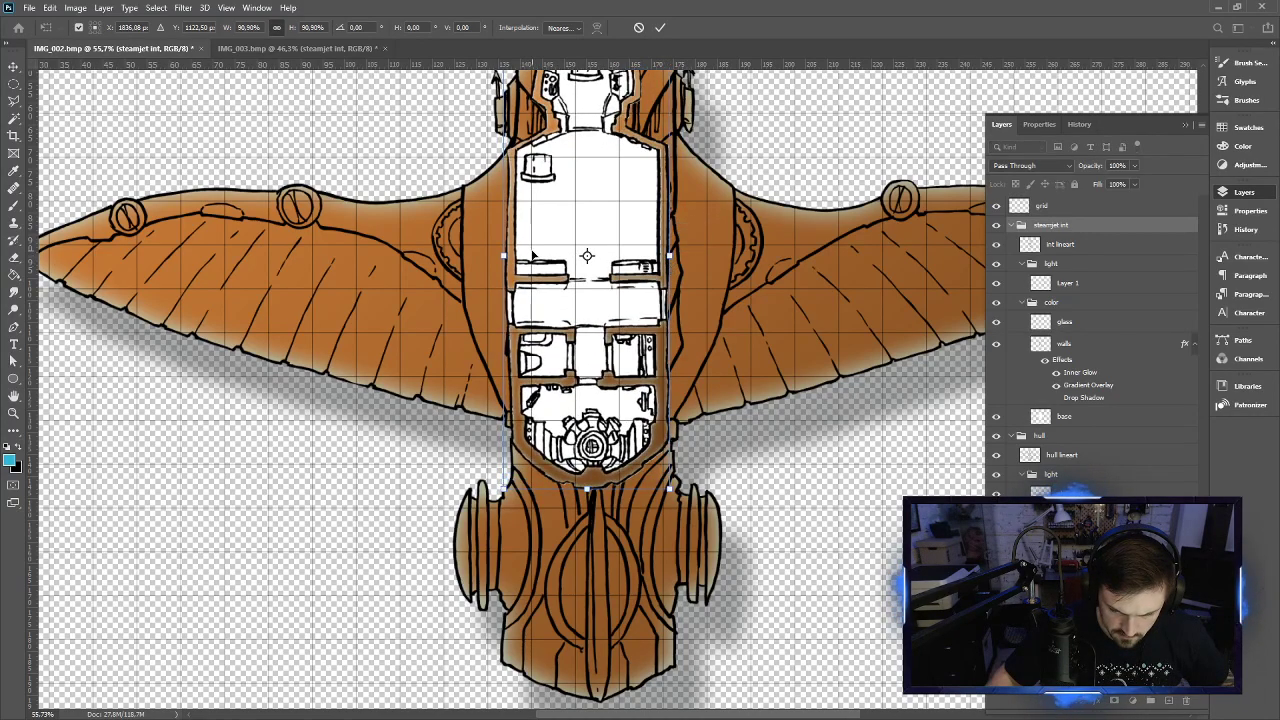
drag(503, 254, 512, 256)
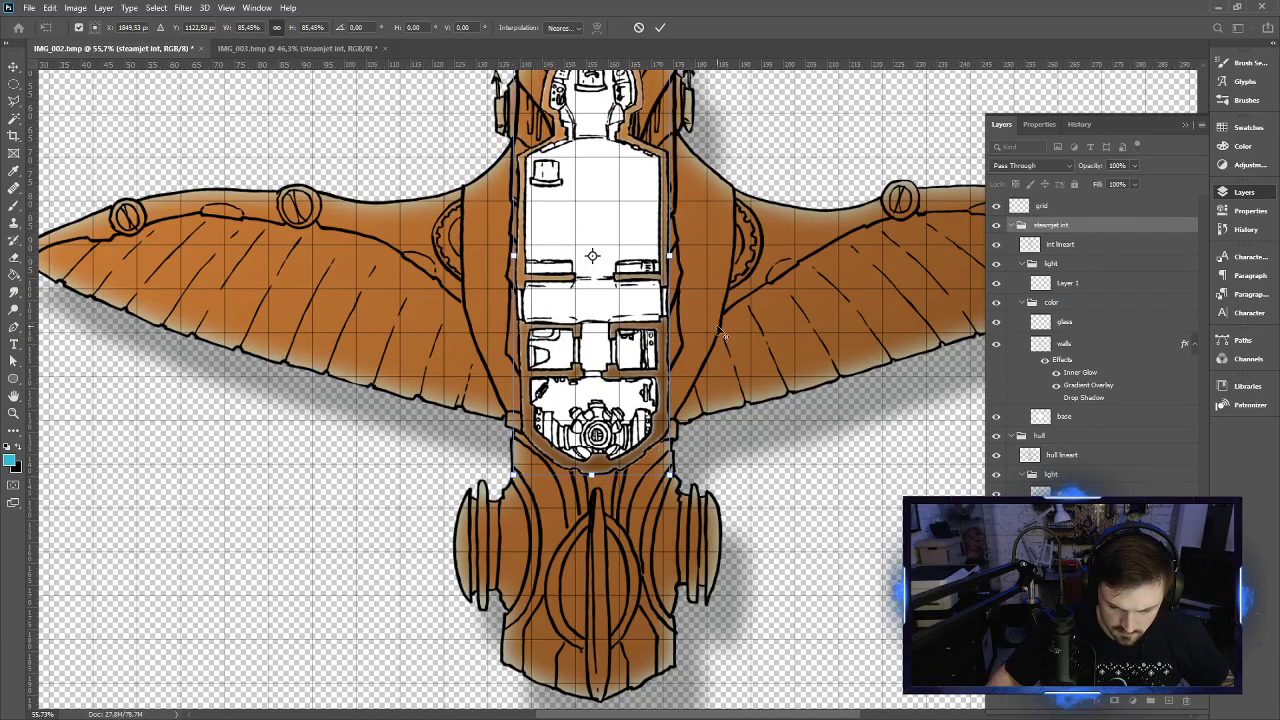
Move the interior up inside the hull and stretch it taller to fill the fuselage
scroll(727, 336, up, 1)
scroll(727, 336, down, 3)
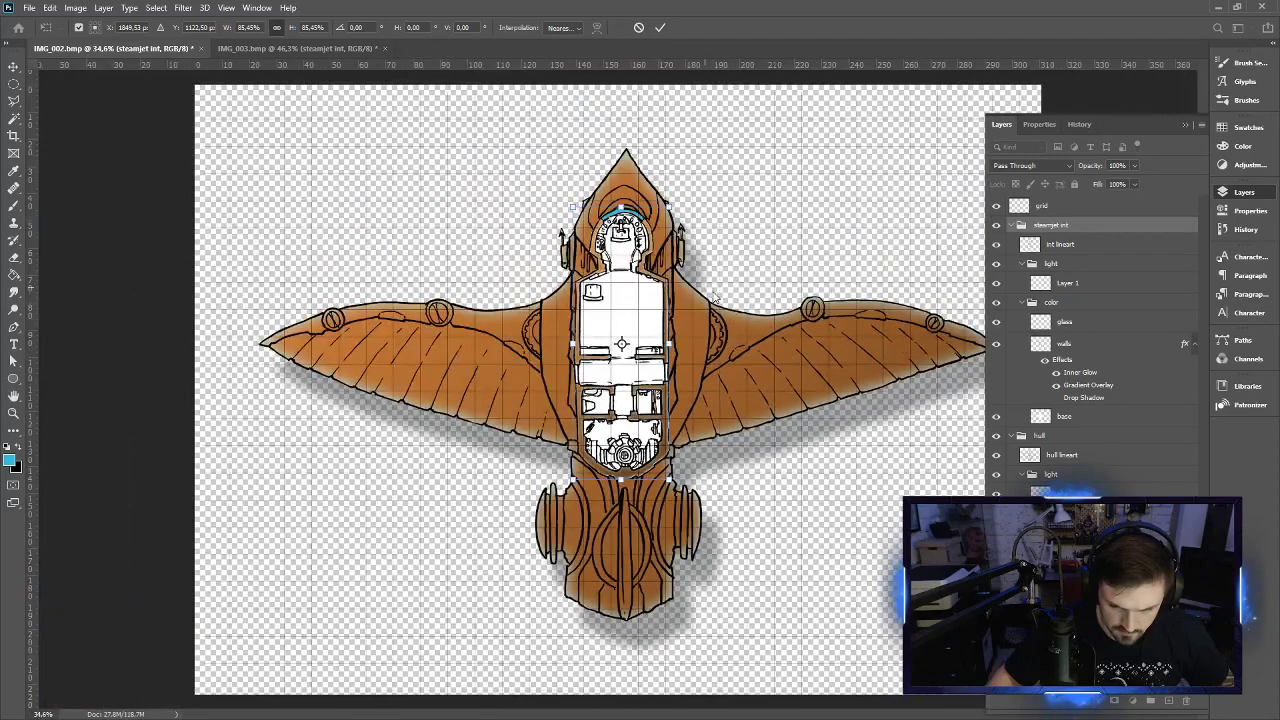
drag(625, 298, 628, 276)
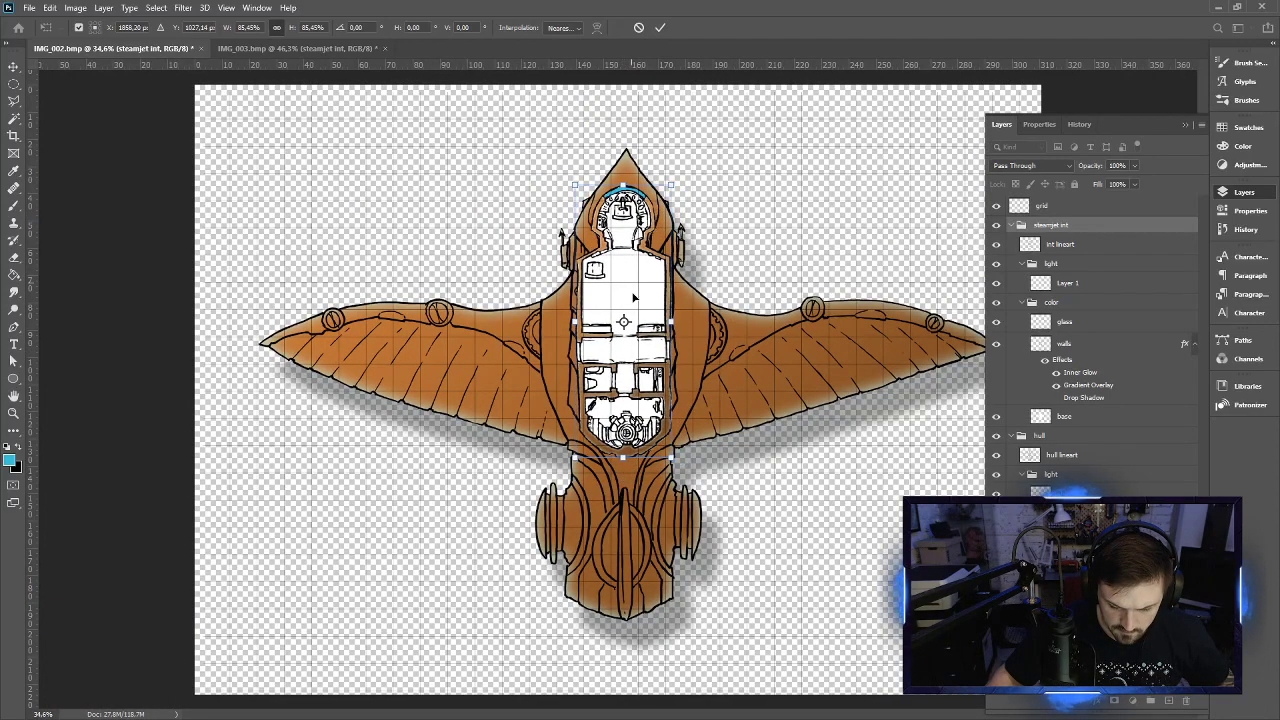
drag(623, 461, 623, 464)
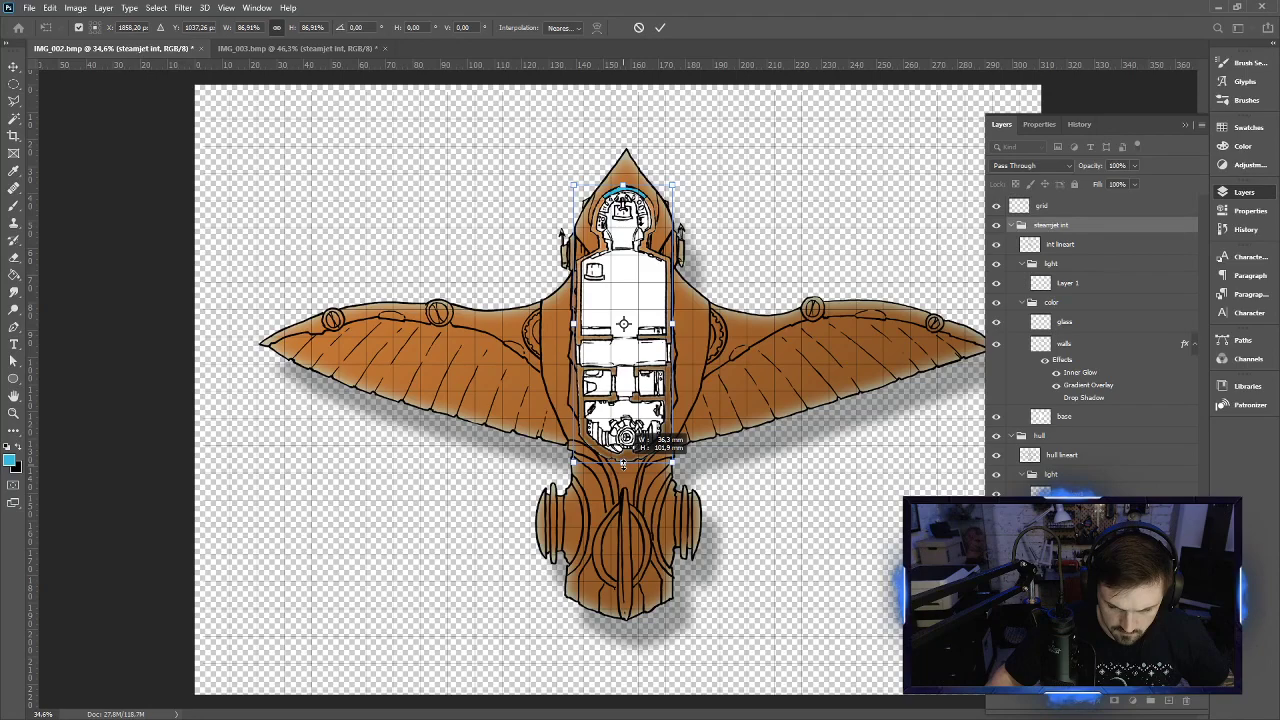
drag(623, 464, 622, 469)
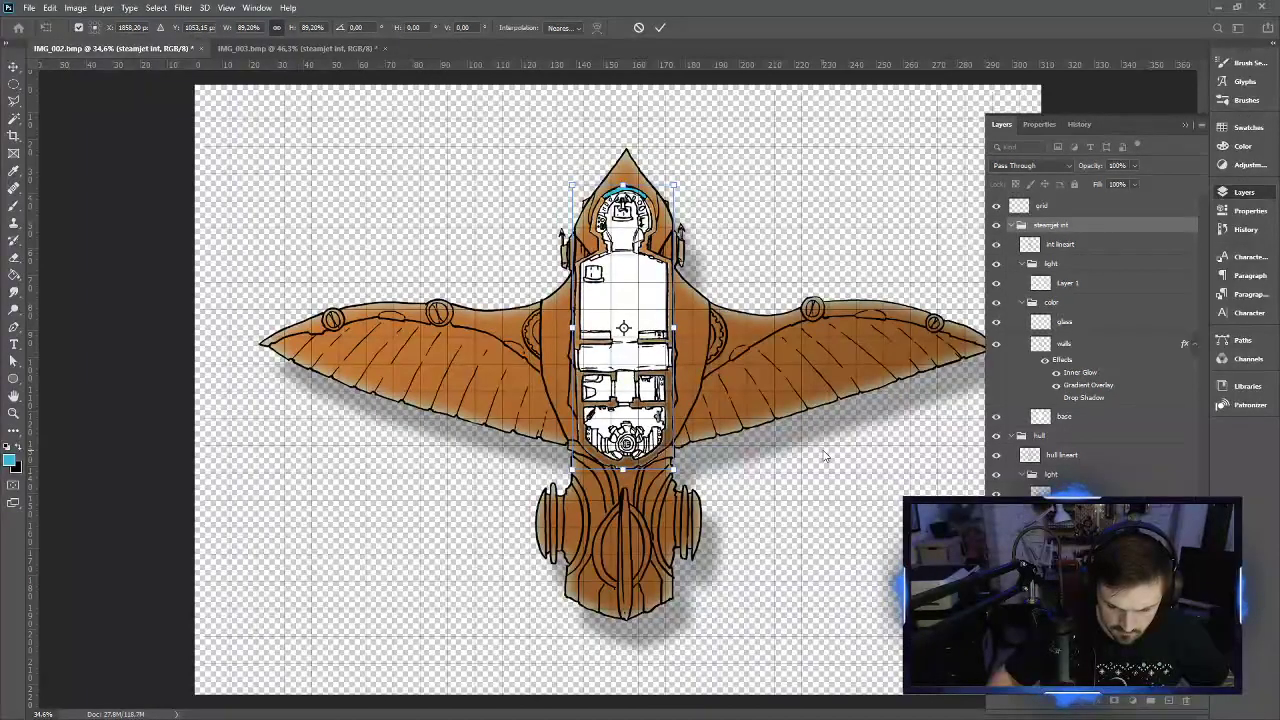
Nudge the interior right, rotate it slightly, and commit the transform
key(Right)
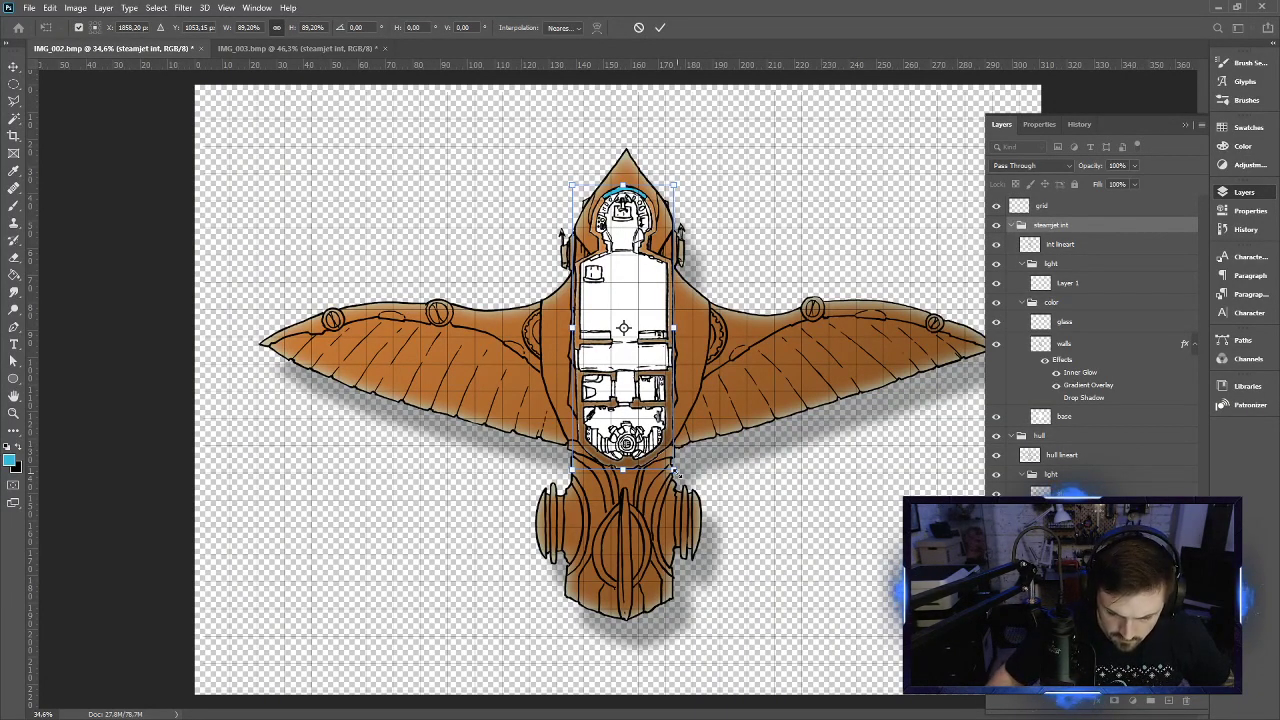
drag(684, 472, 678, 485)
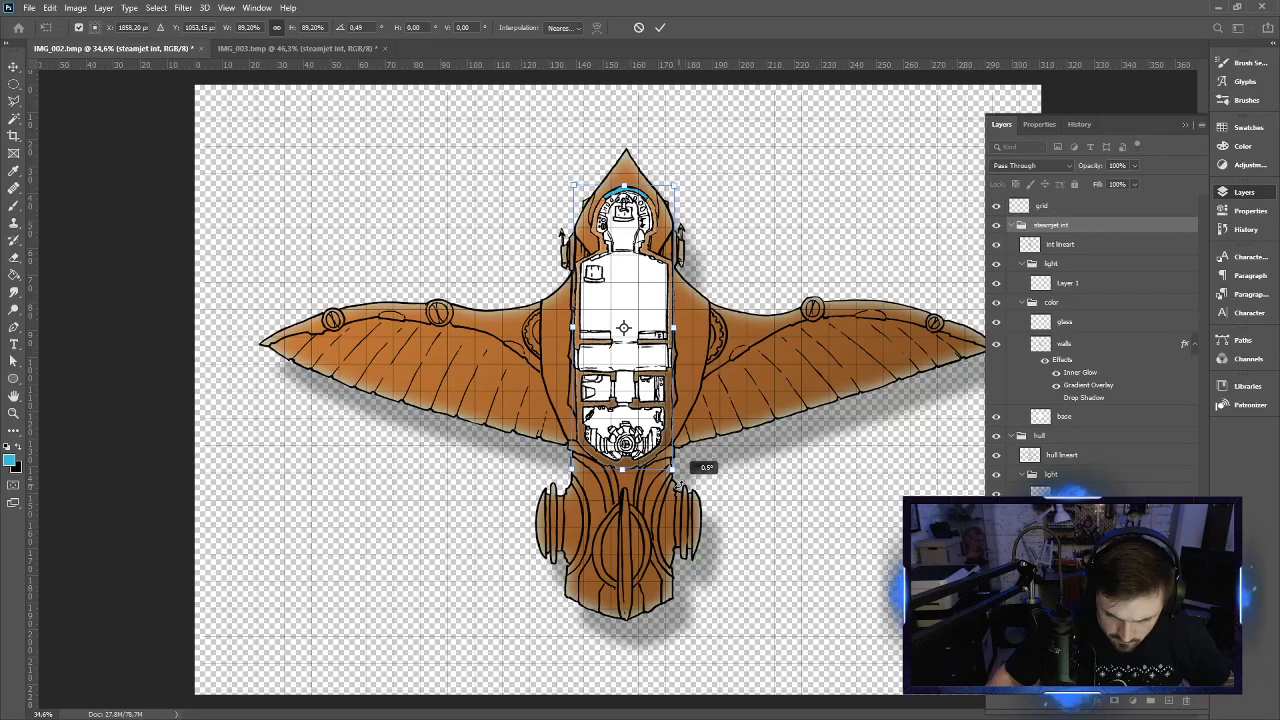
drag(678, 485, 677, 484)
click(658, 27)
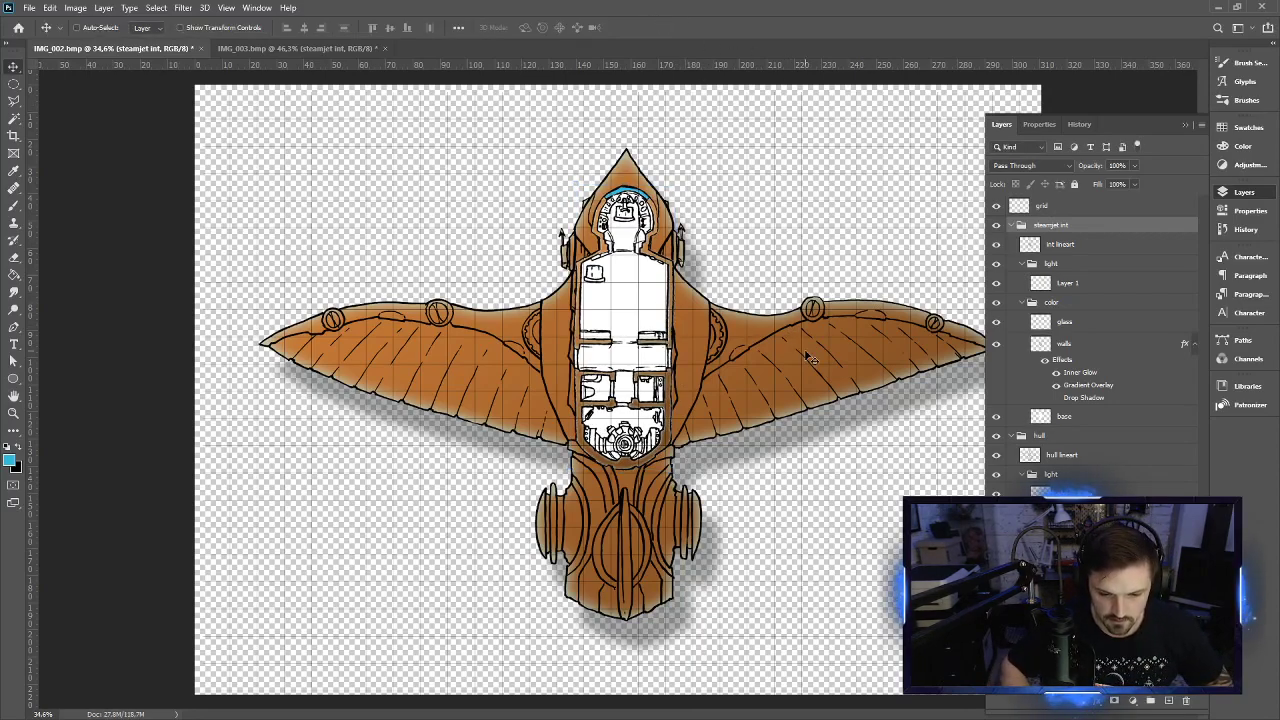
Compare the interior before and after, then hide the walls' Inner Glow effect
key(ctrl+z)
key(ctrl+shift+z)
key(ctrl+z)
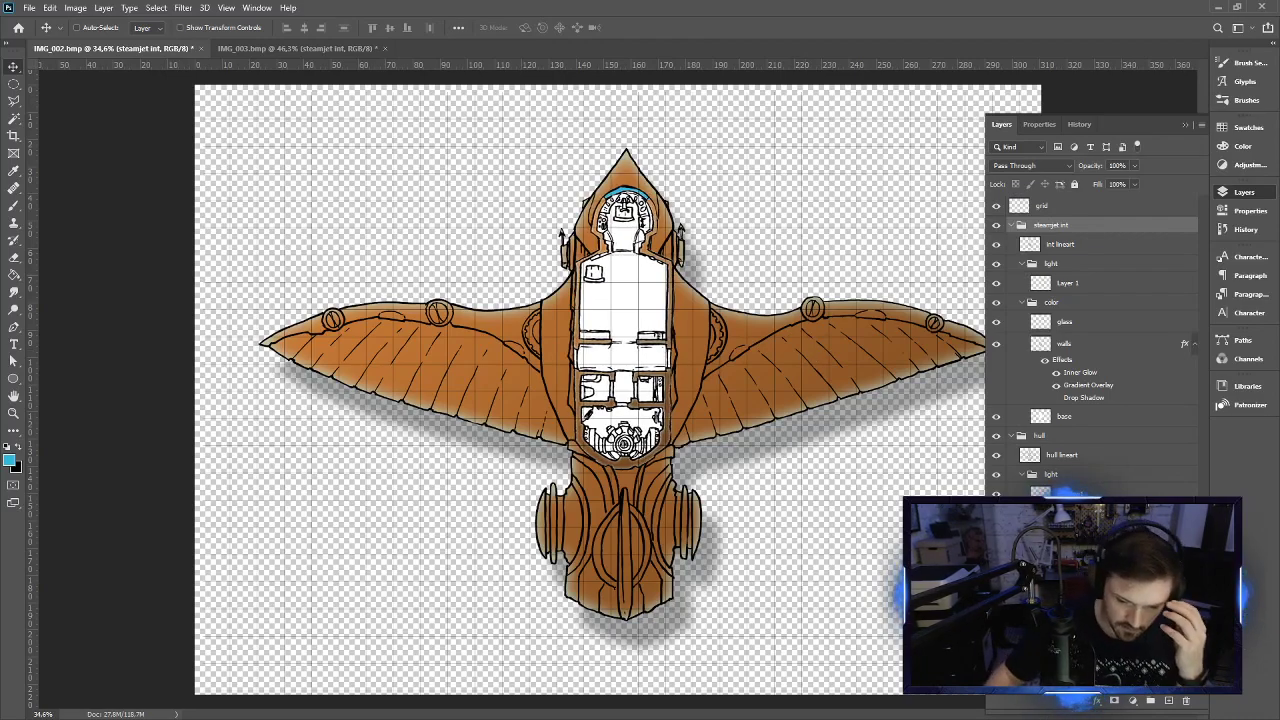
click(1057, 373)
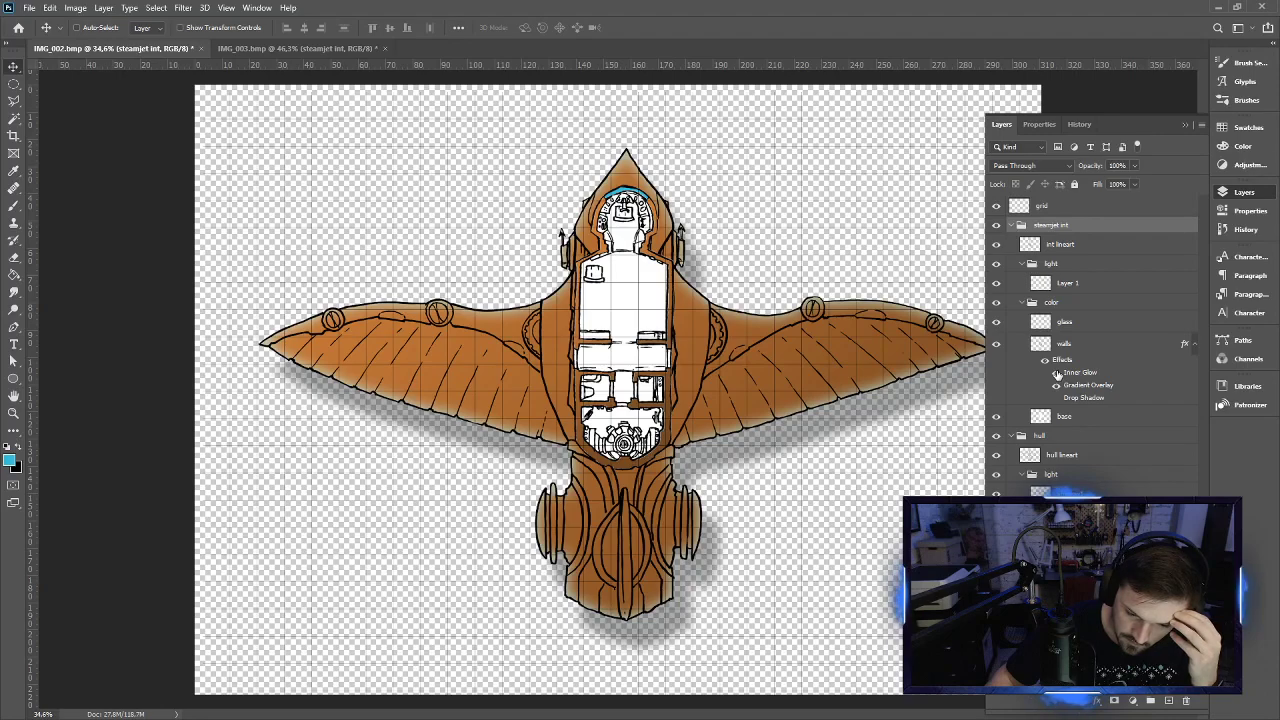
click(1057, 373)
click(1057, 373)
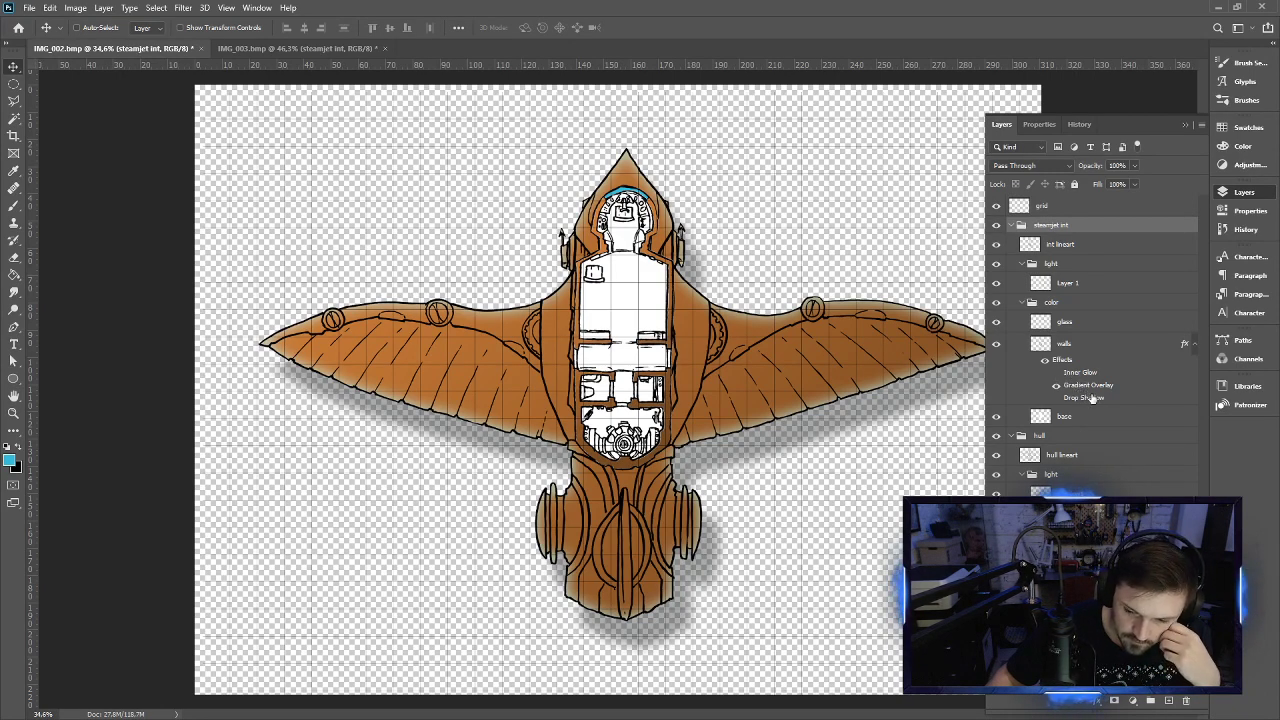
Add a Stroke effect to the walls layer's style
click(1126, 371)
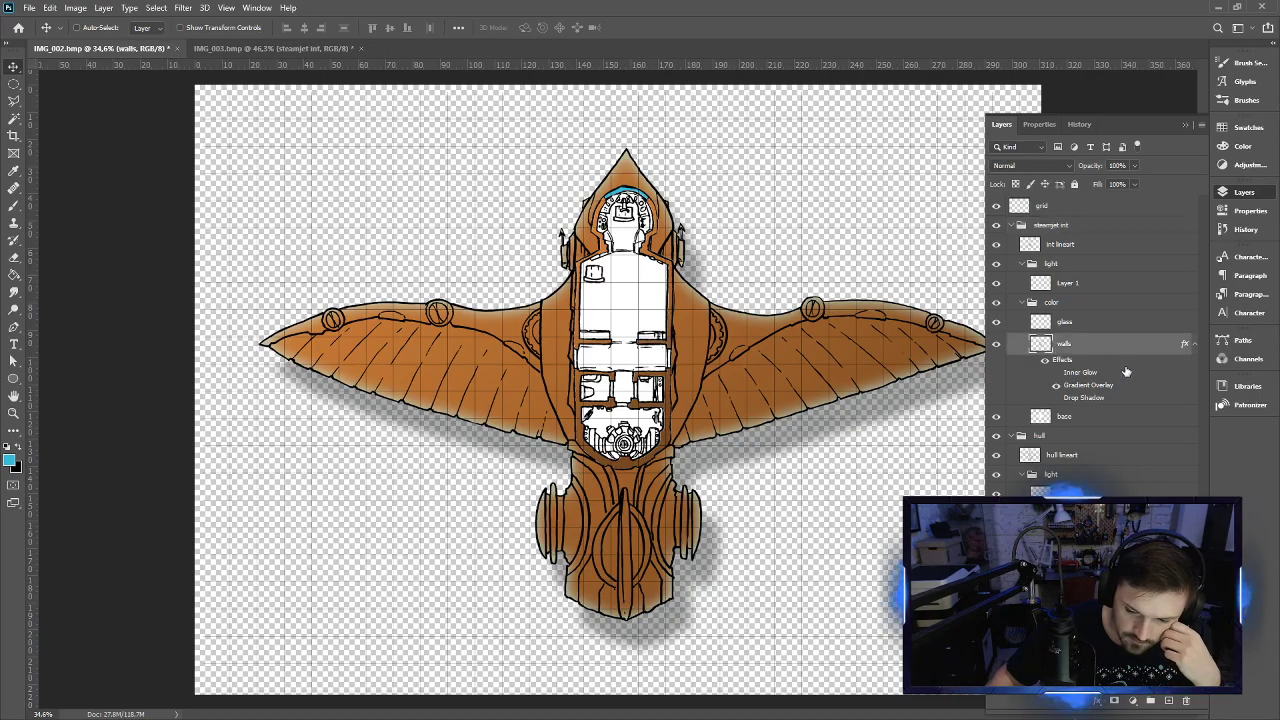
double_click(1126, 371)
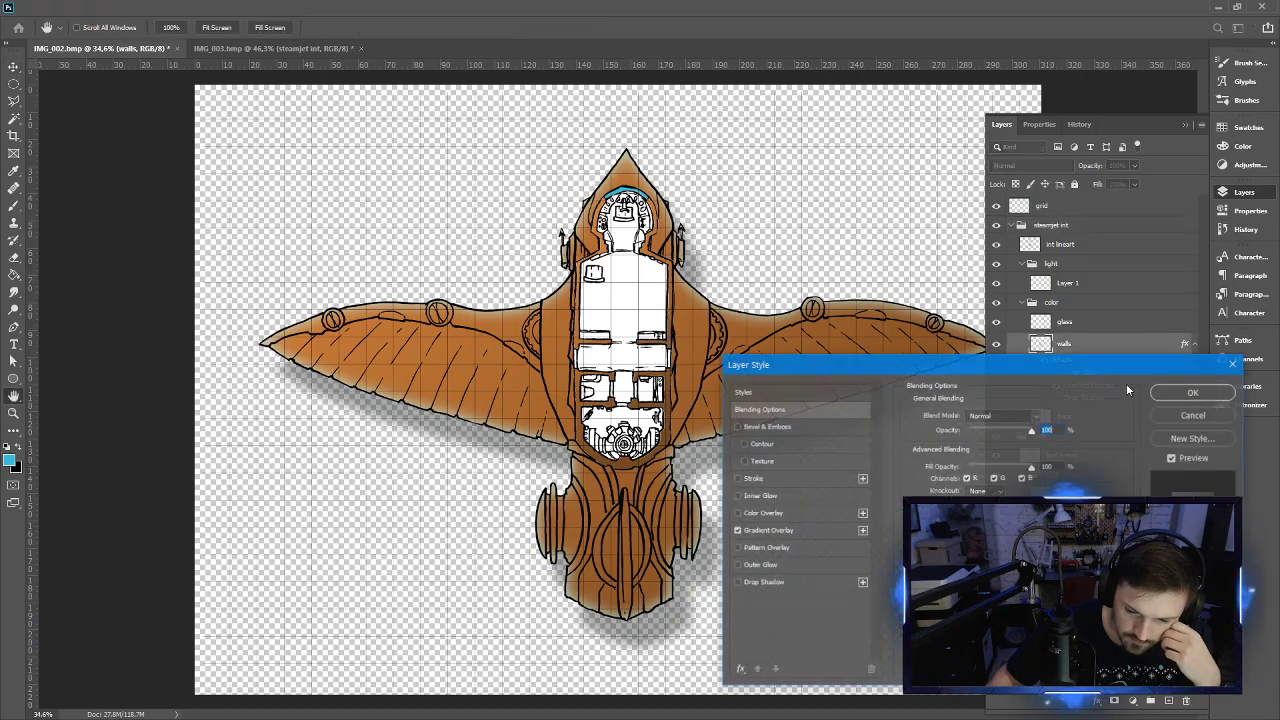
click(767, 478)
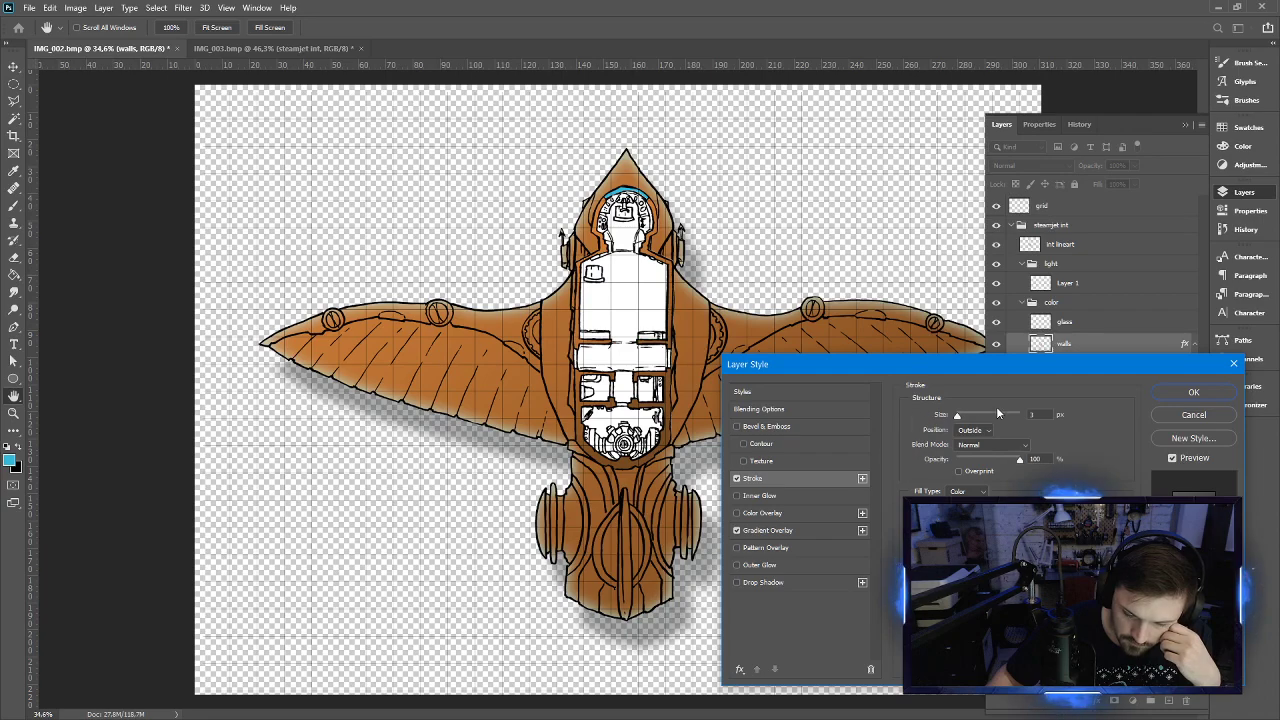
click(1193, 393)
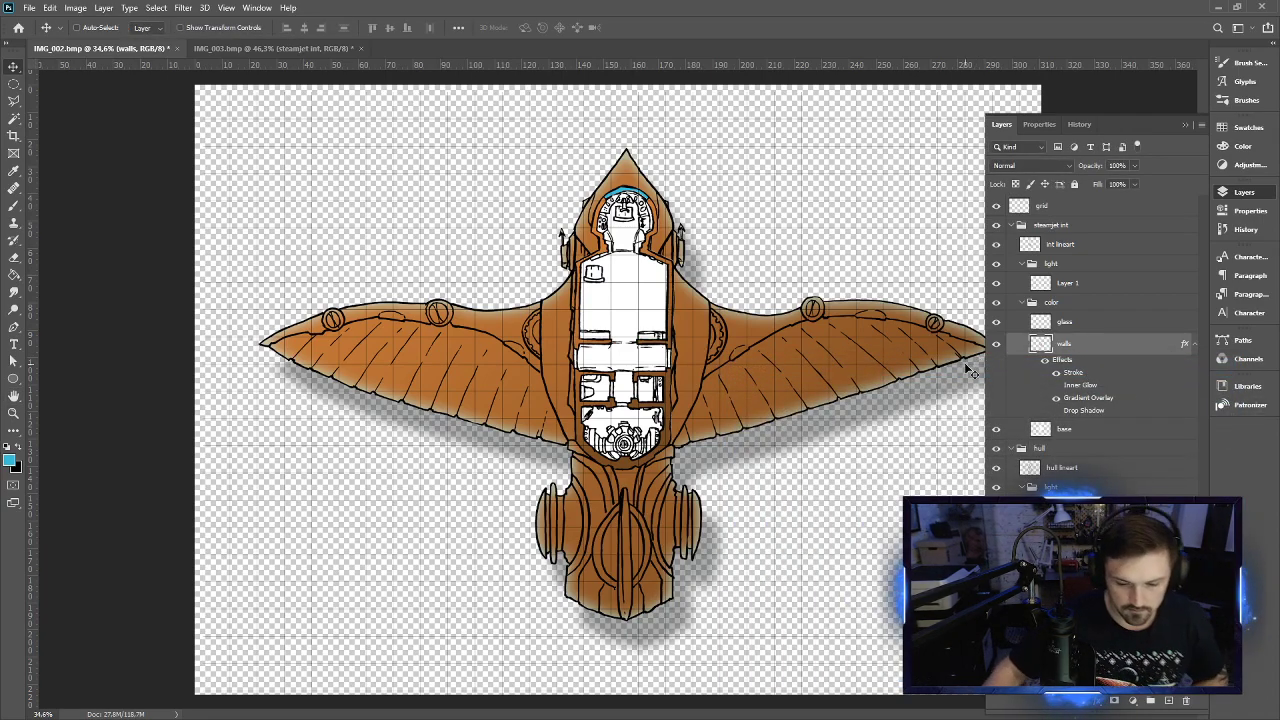
Hide the grid overlay
scroll(665, 428, up, 2)
scroll(665, 428, up, 2)
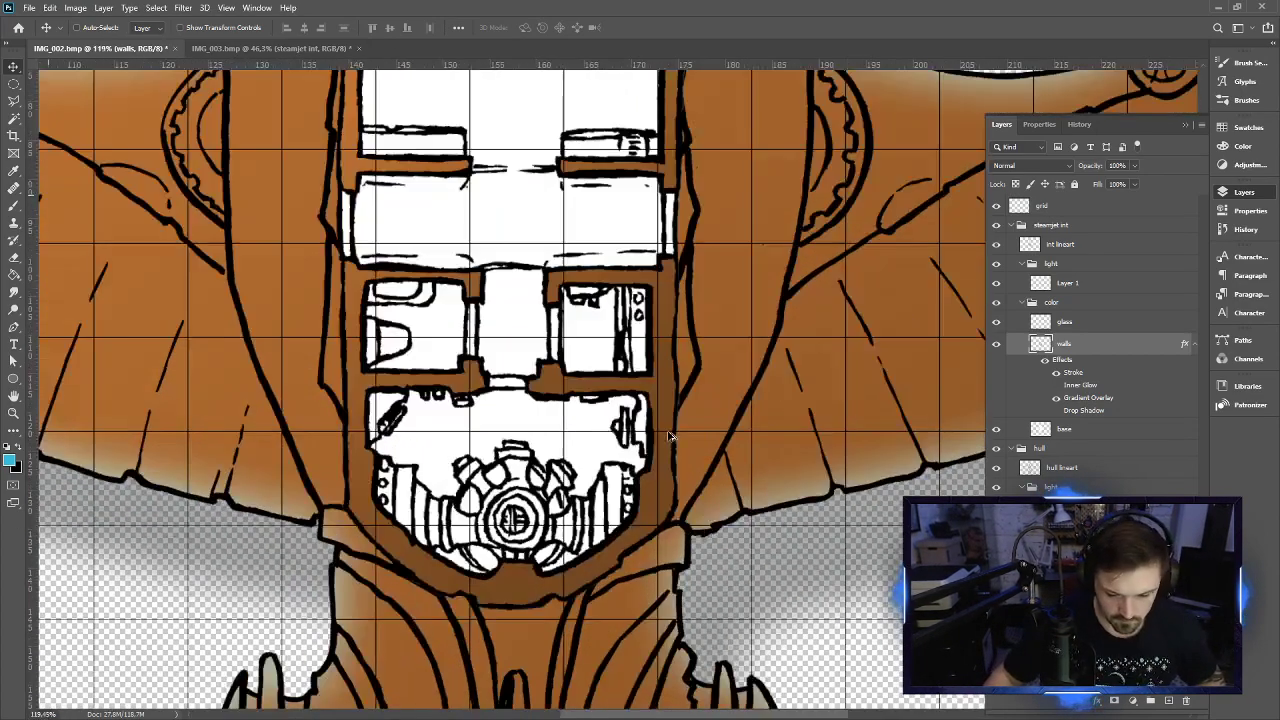
scroll(666, 420, down, 4)
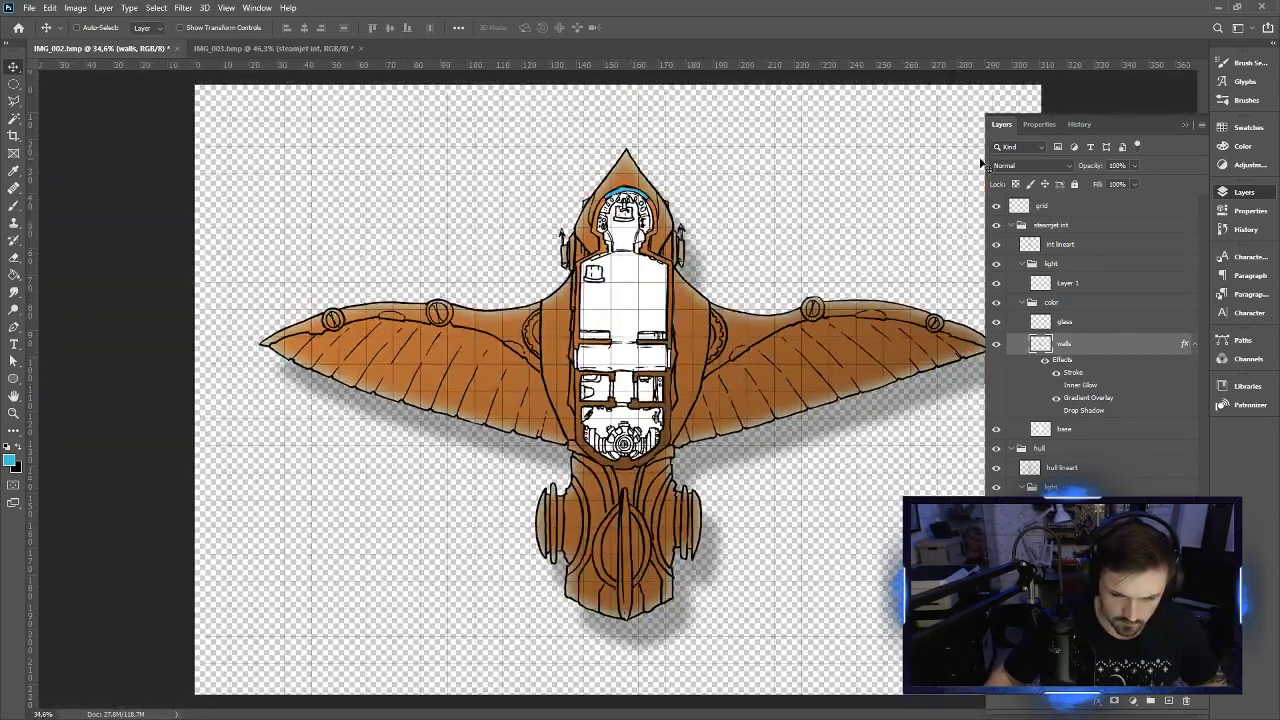
click(996, 205)
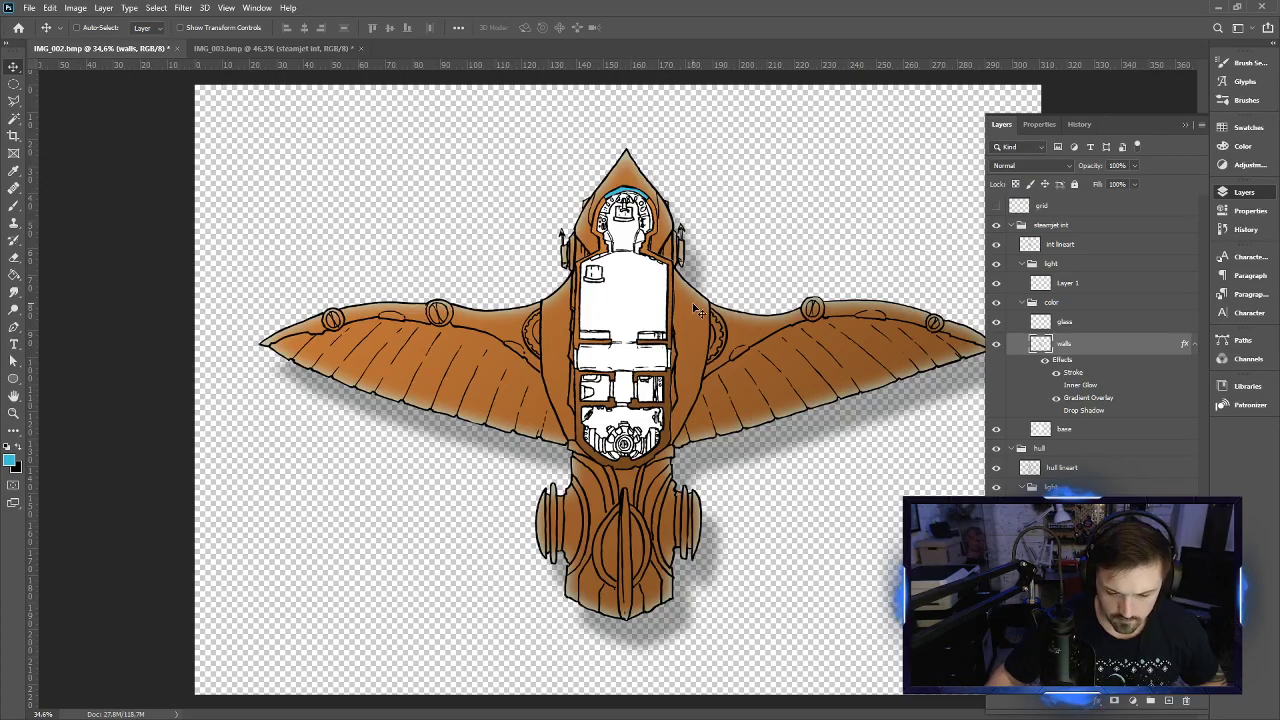
Collapse and hide the interior deck group, then set shadow1 to Multiply at 50% opacity
click(1004, 225)
click(997, 225)
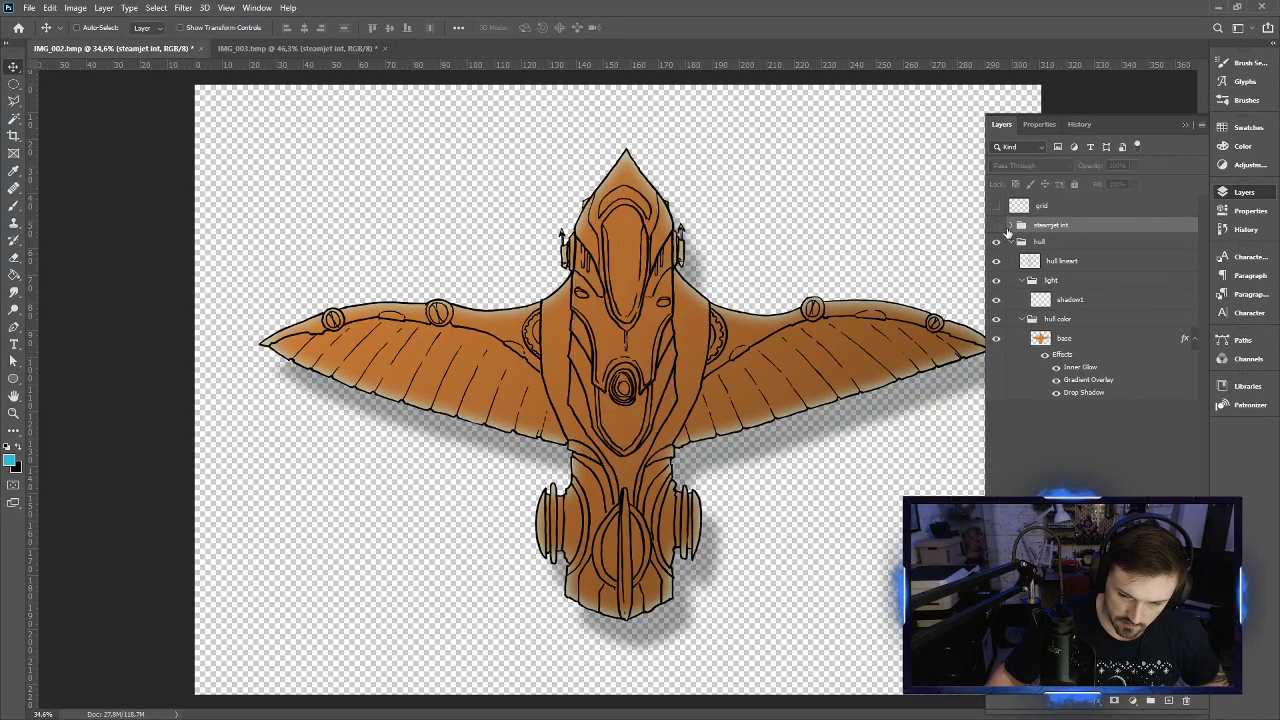
click(1080, 319)
click(1085, 300)
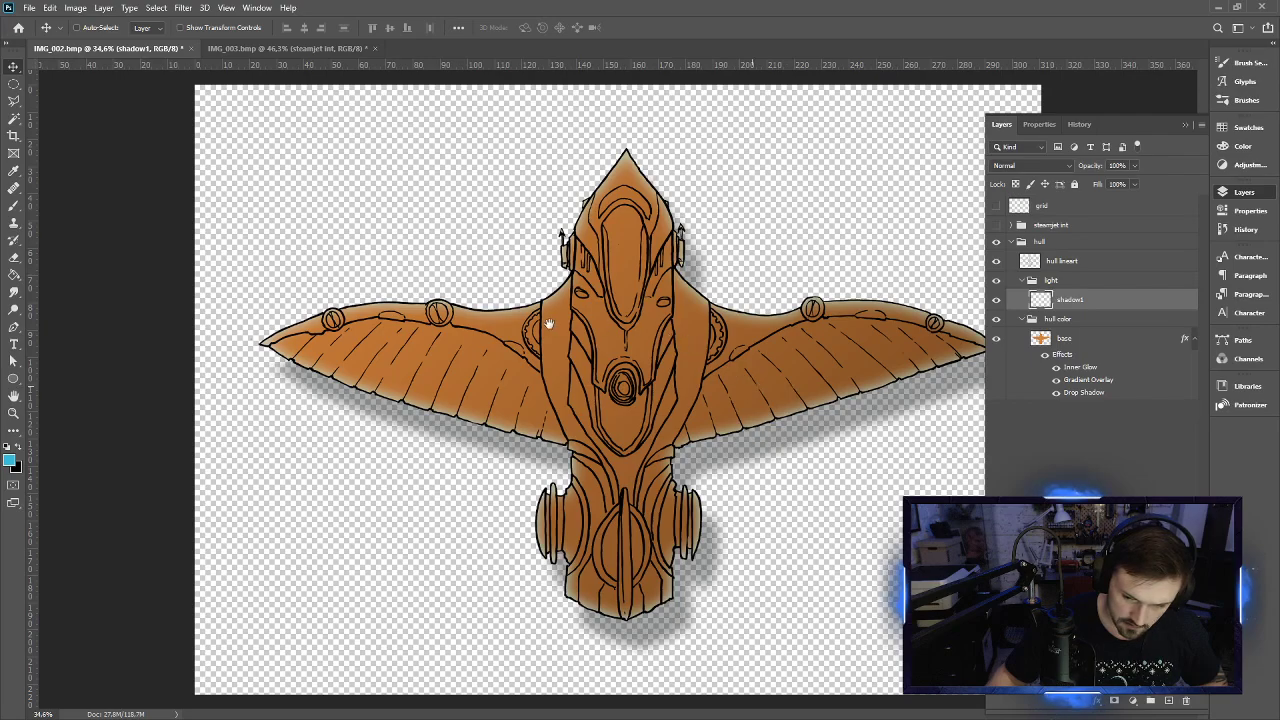
scroll(756, 392, down, 1)
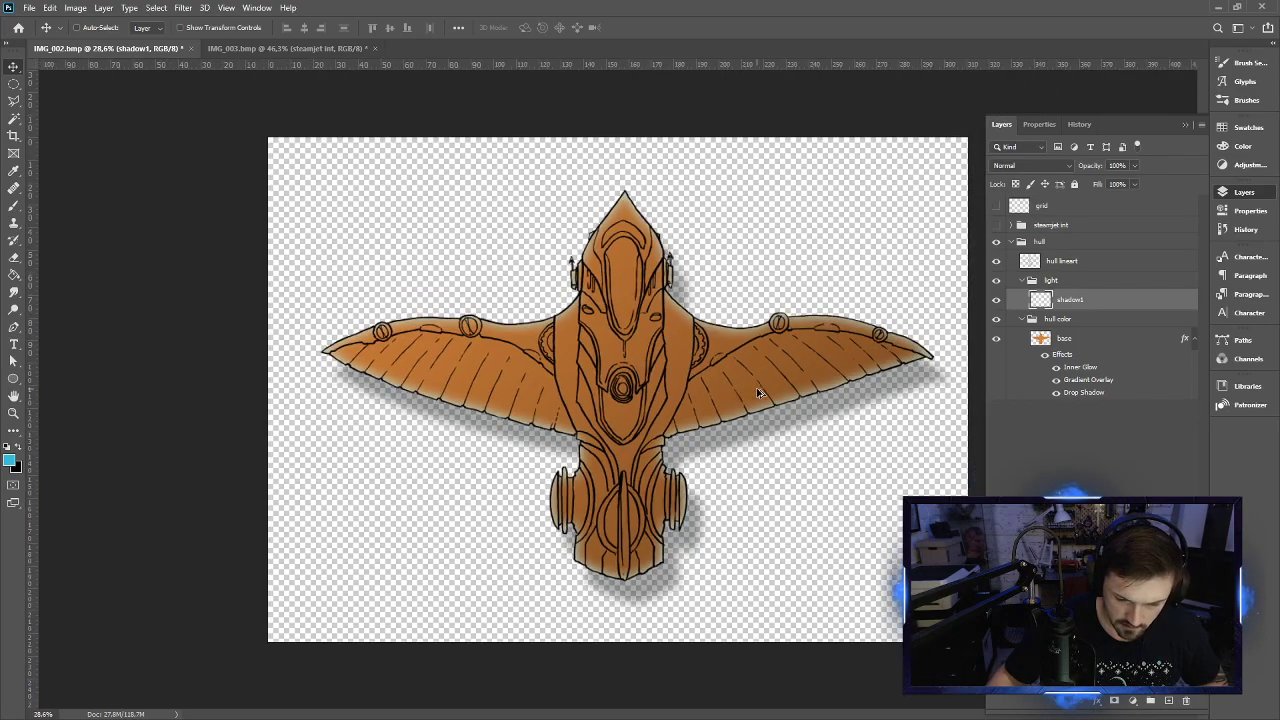
scroll(756, 392, up, 1)
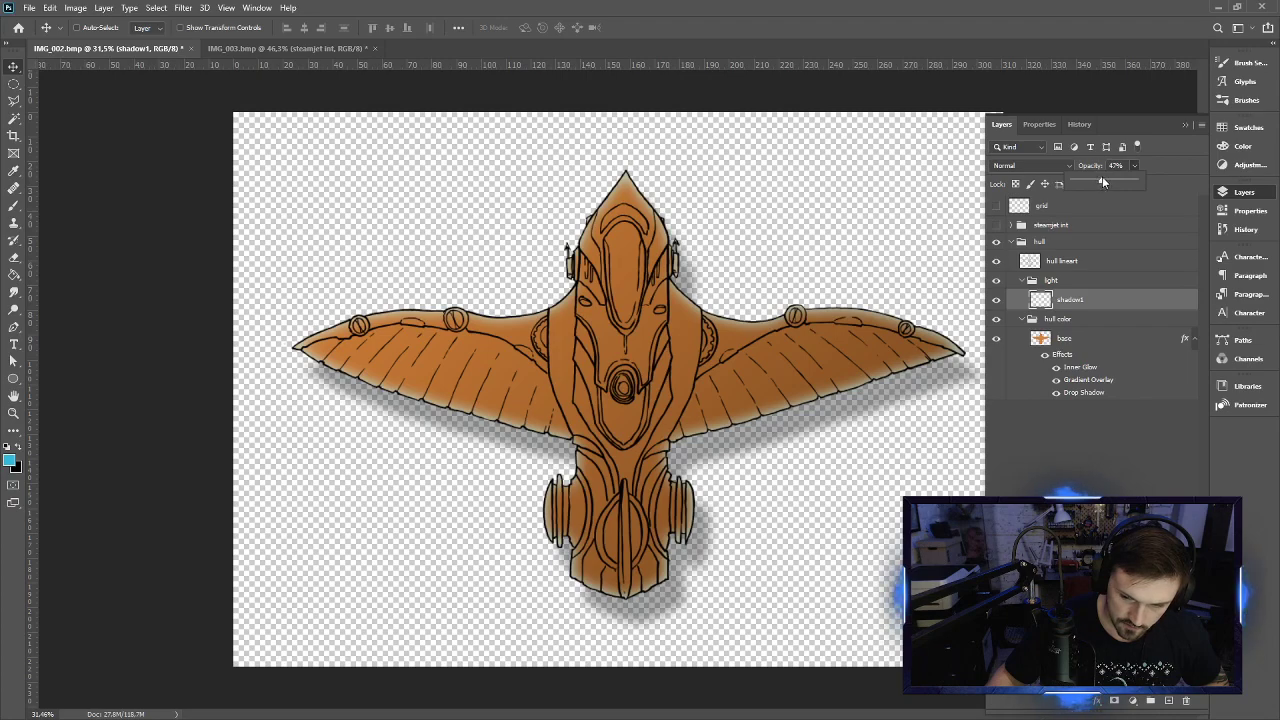
click(1062, 163)
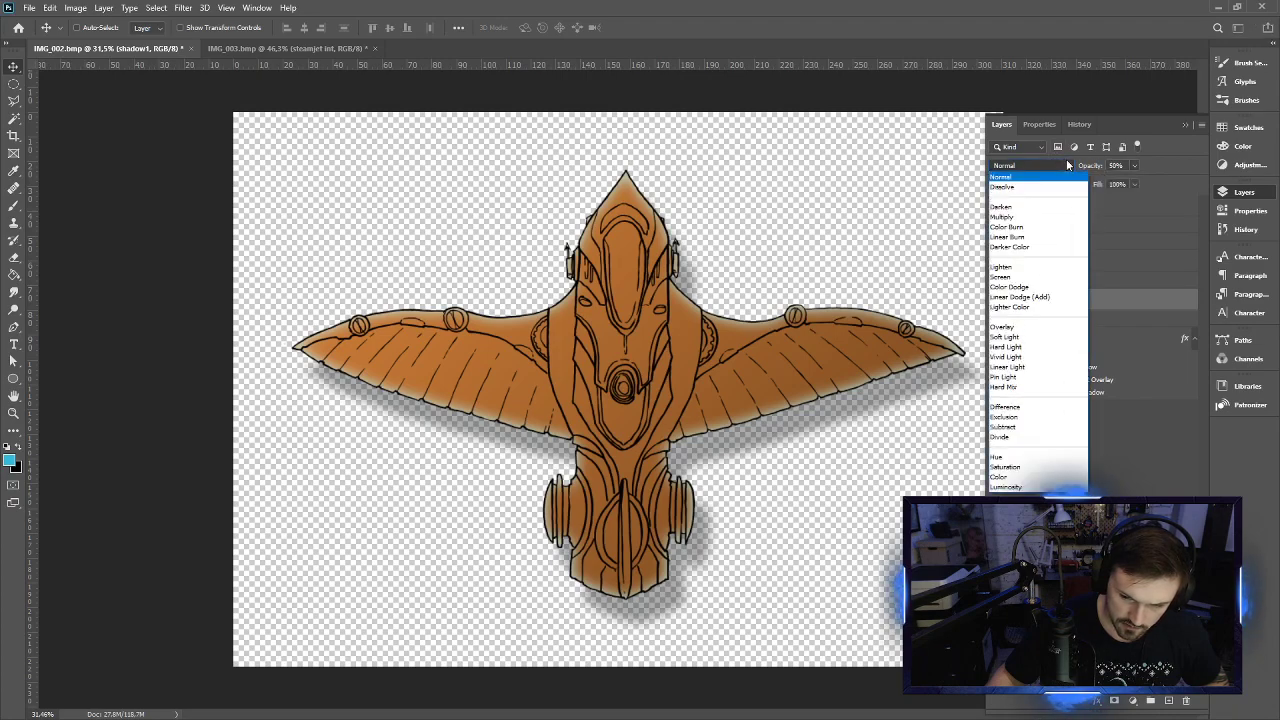
click(1062, 209)
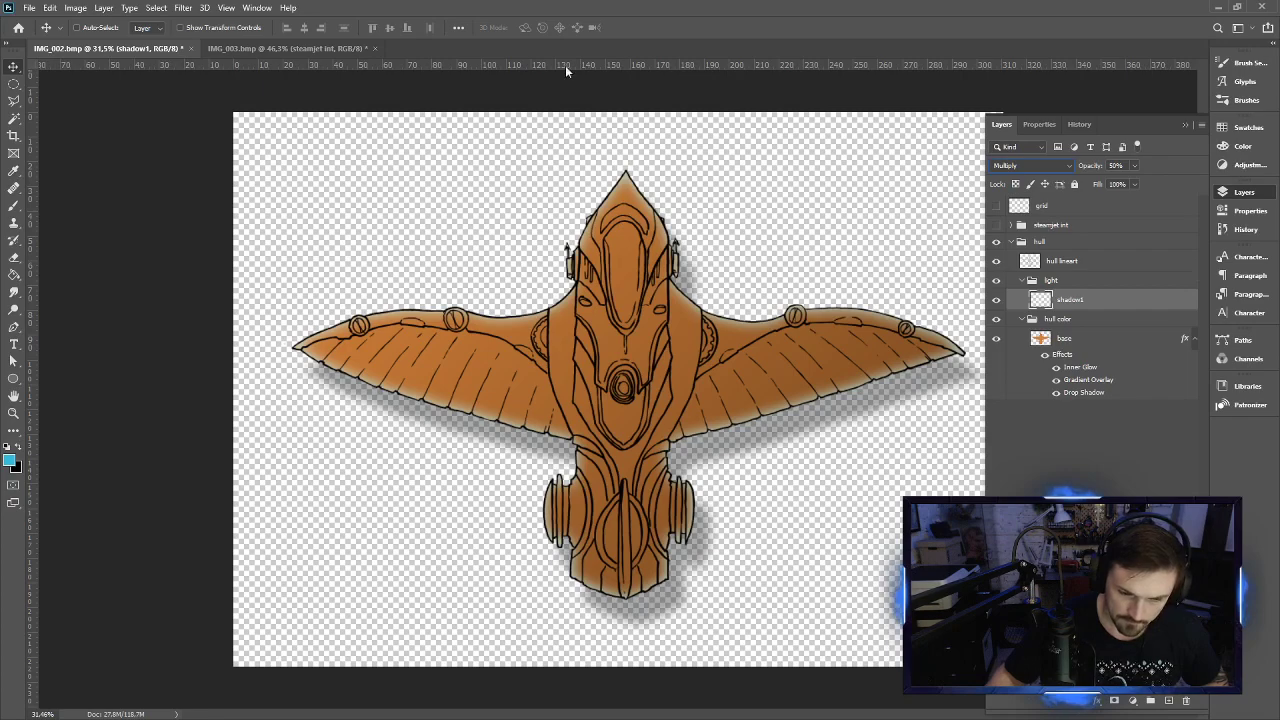
click(13, 205)
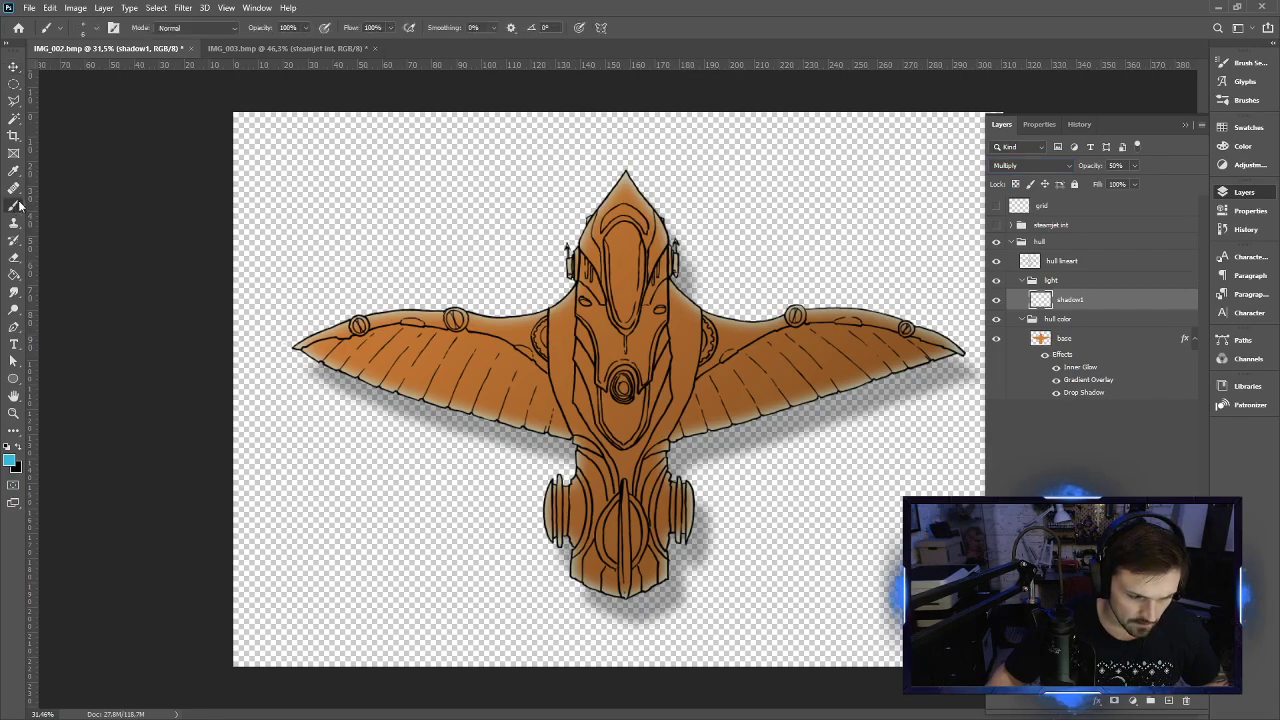
Choose the hard round brush preset at 45 px size
click(98, 31)
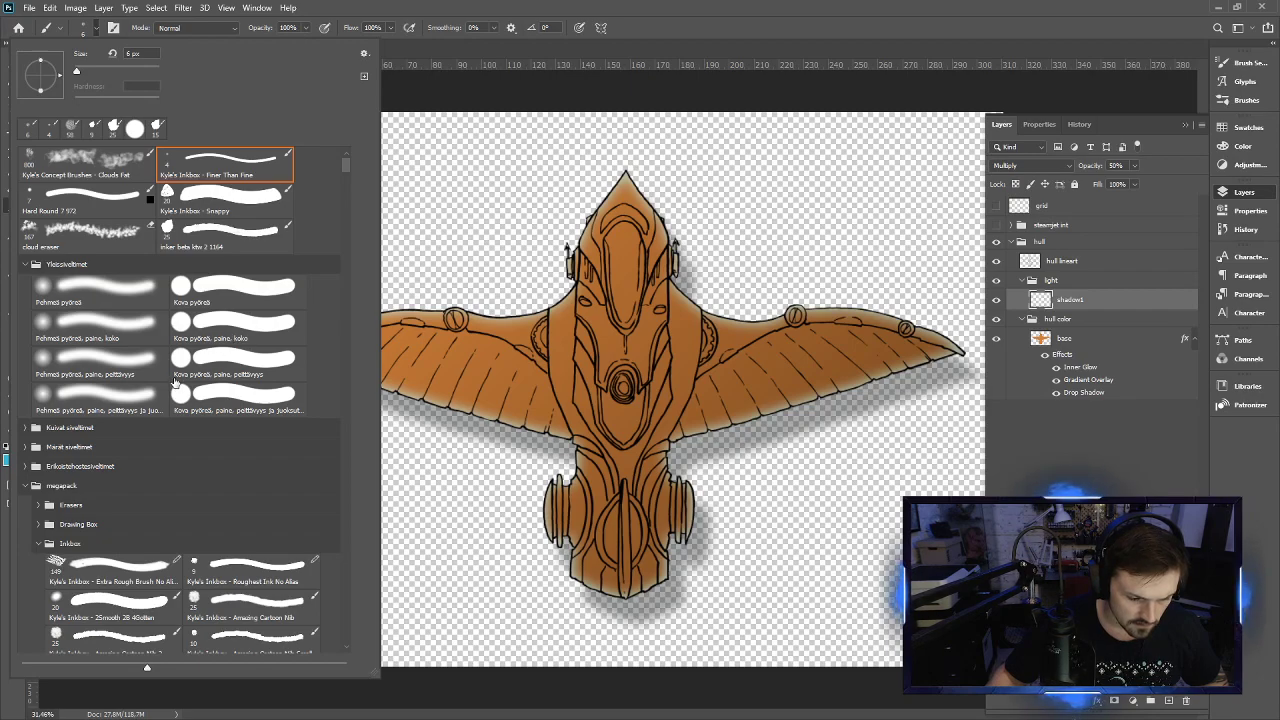
click(236, 324)
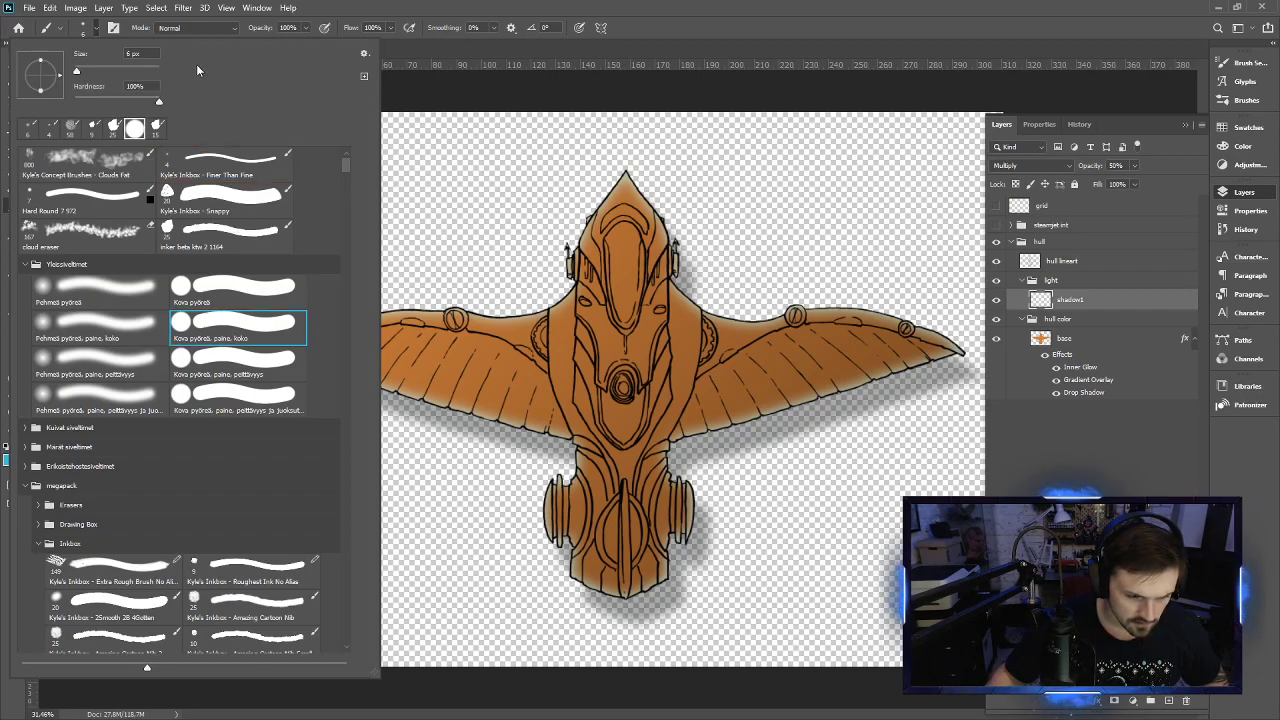
click(91, 70)
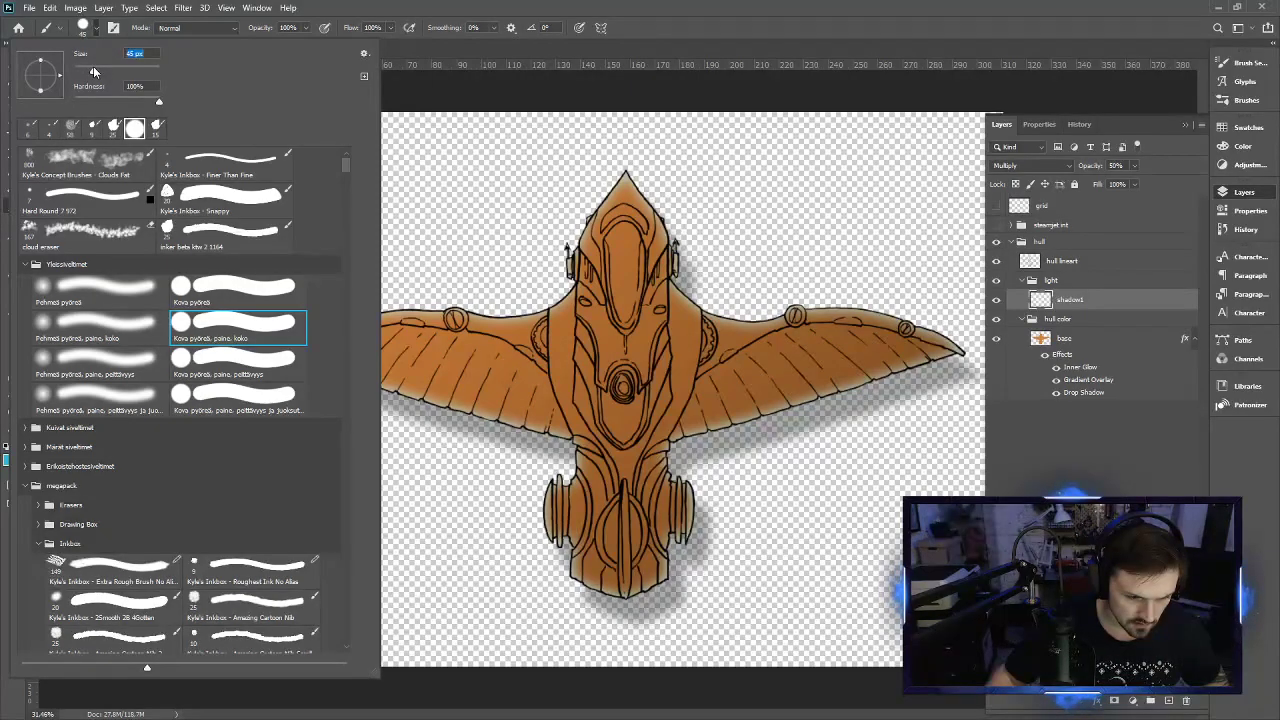
key(Return)
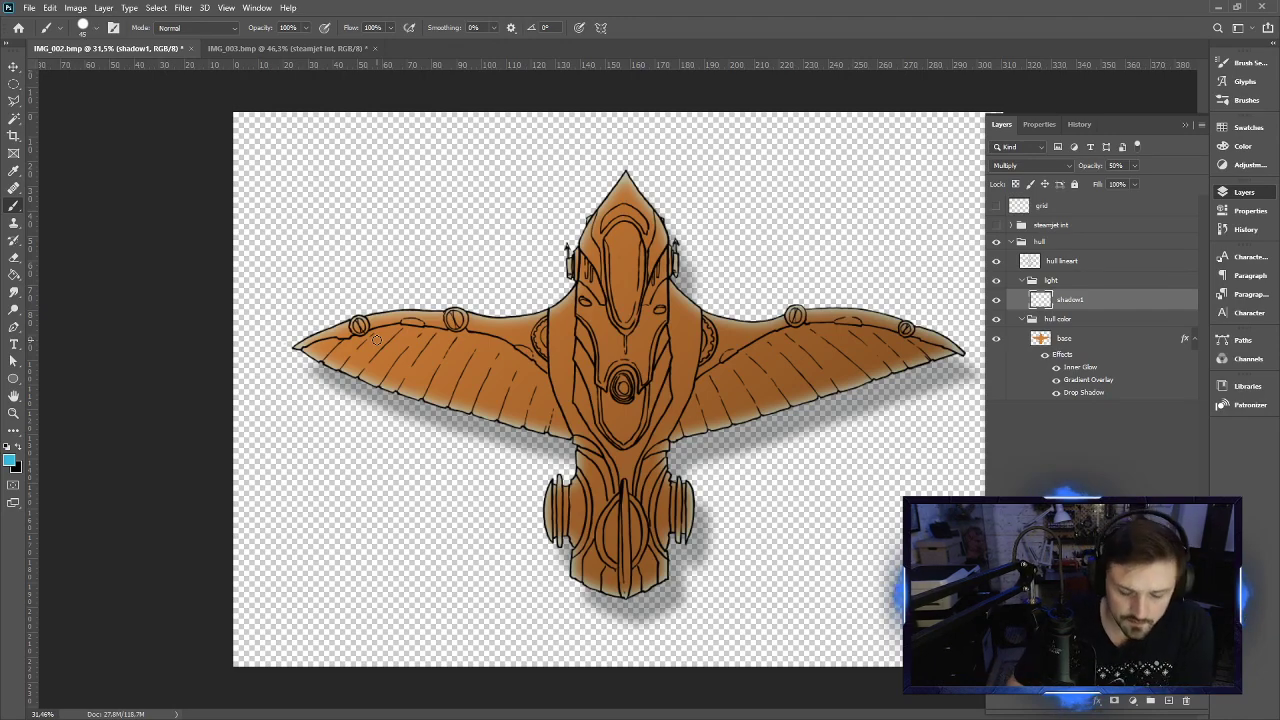
Set the foreground colour to dark teal 09232a
click(16, 449)
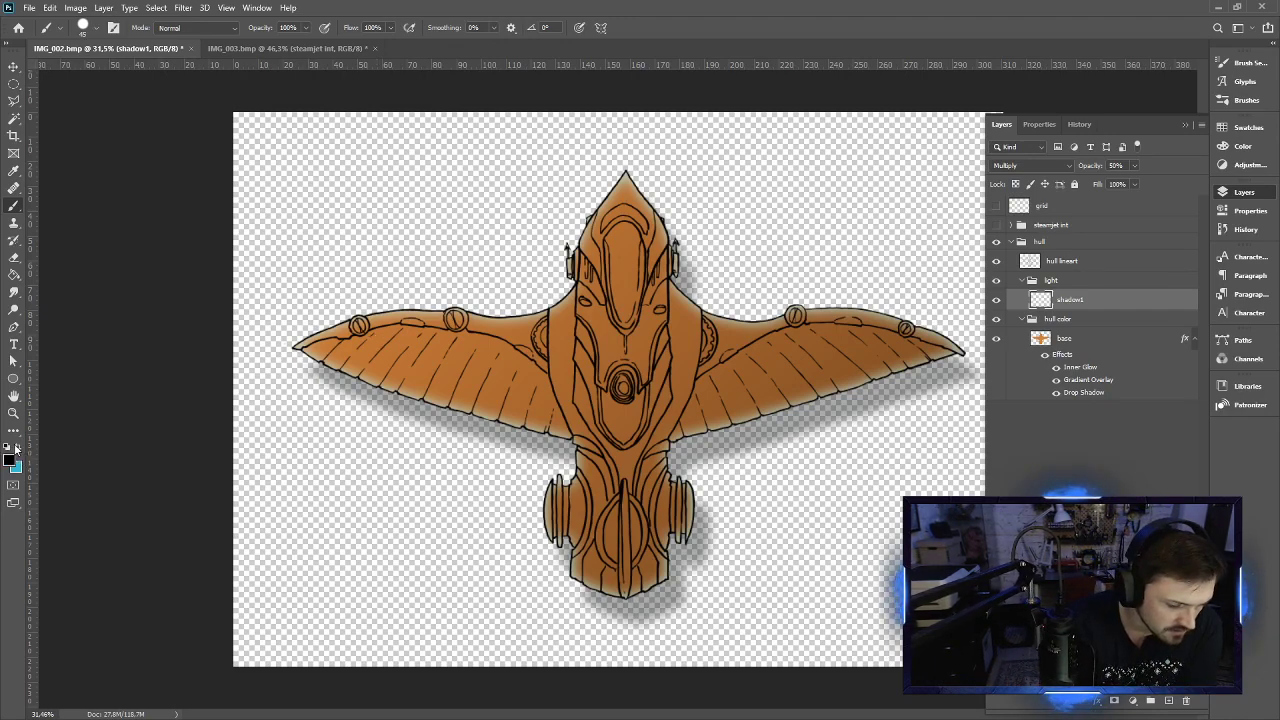
click(11, 459)
click(212, 575)
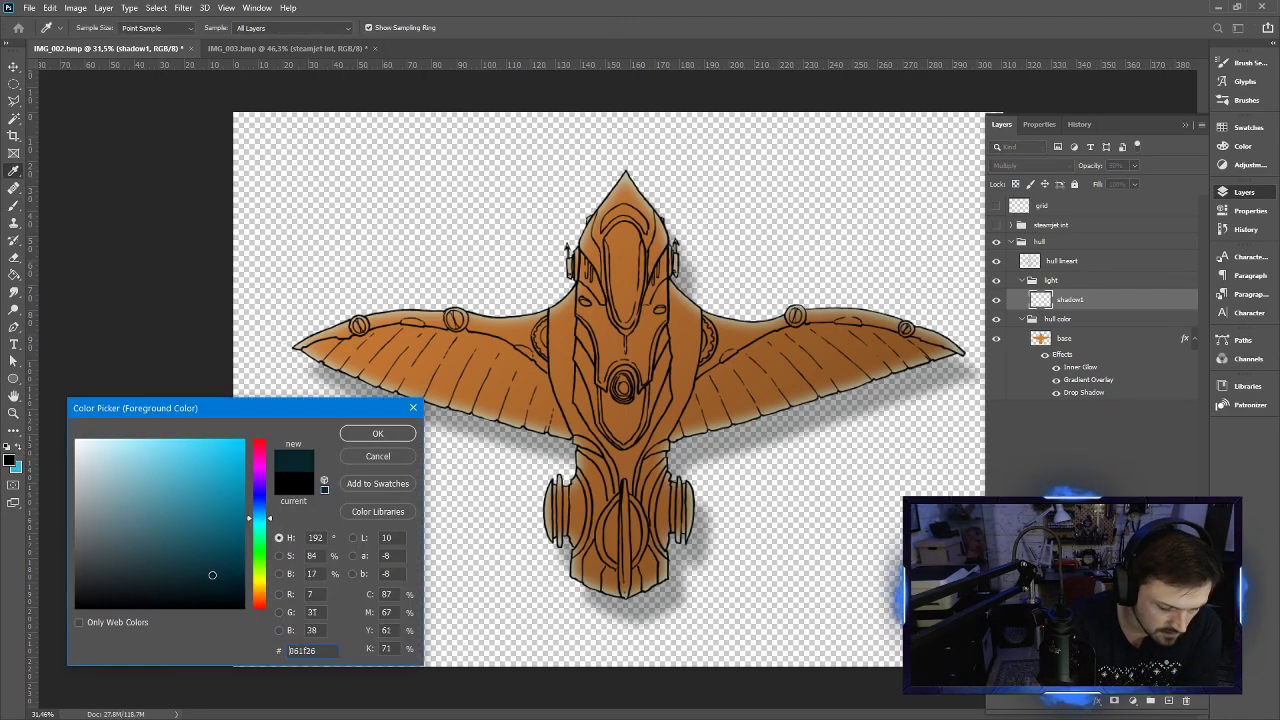
mouse_move(212, 575)
mouse_down()
mouse_move(201, 571)
mouse_move(232, 585)
mouse_move(205, 577)
mouse_up()
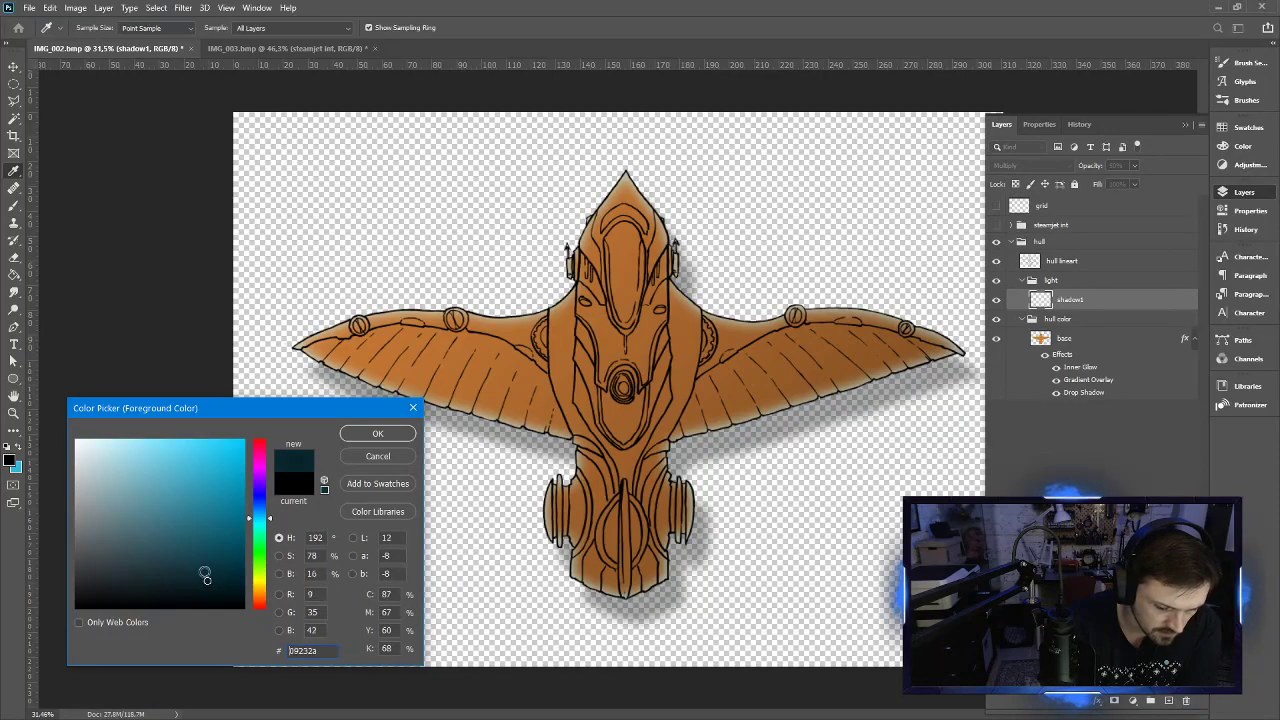
click(370, 431)
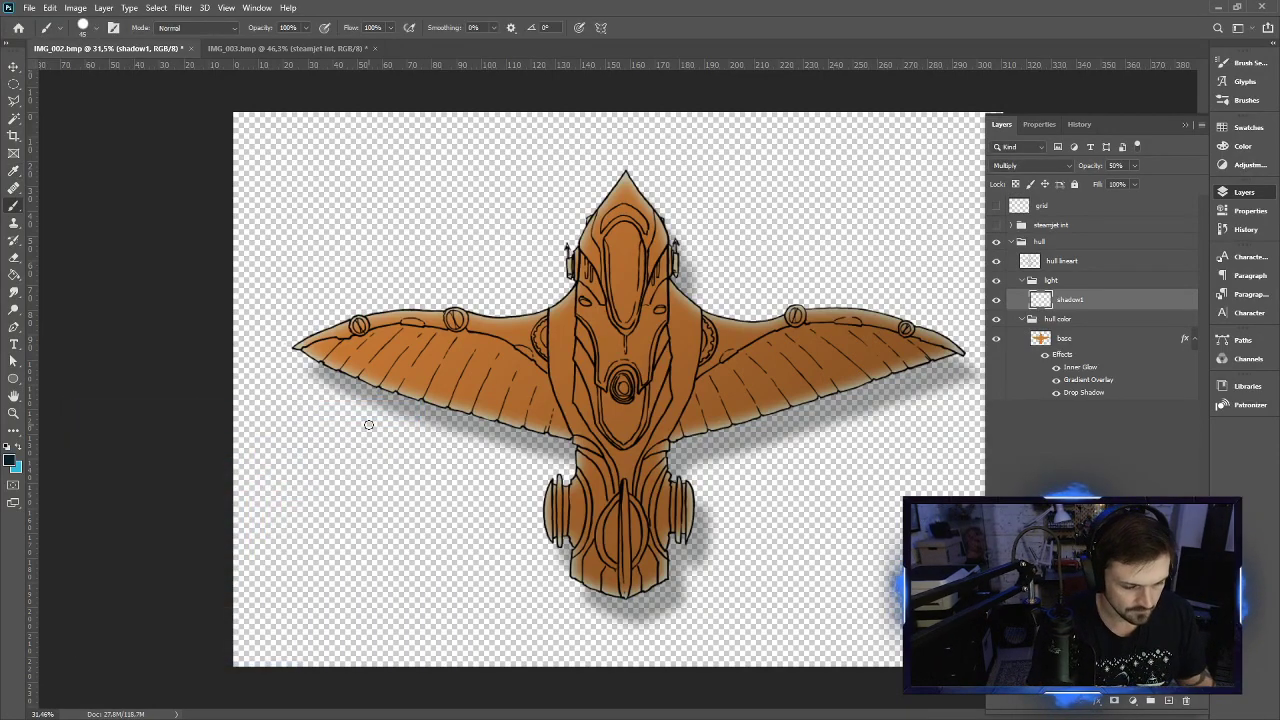
Zoom in and paint a dark trial shadow stroke across the left wing
key(ctrl+plus)
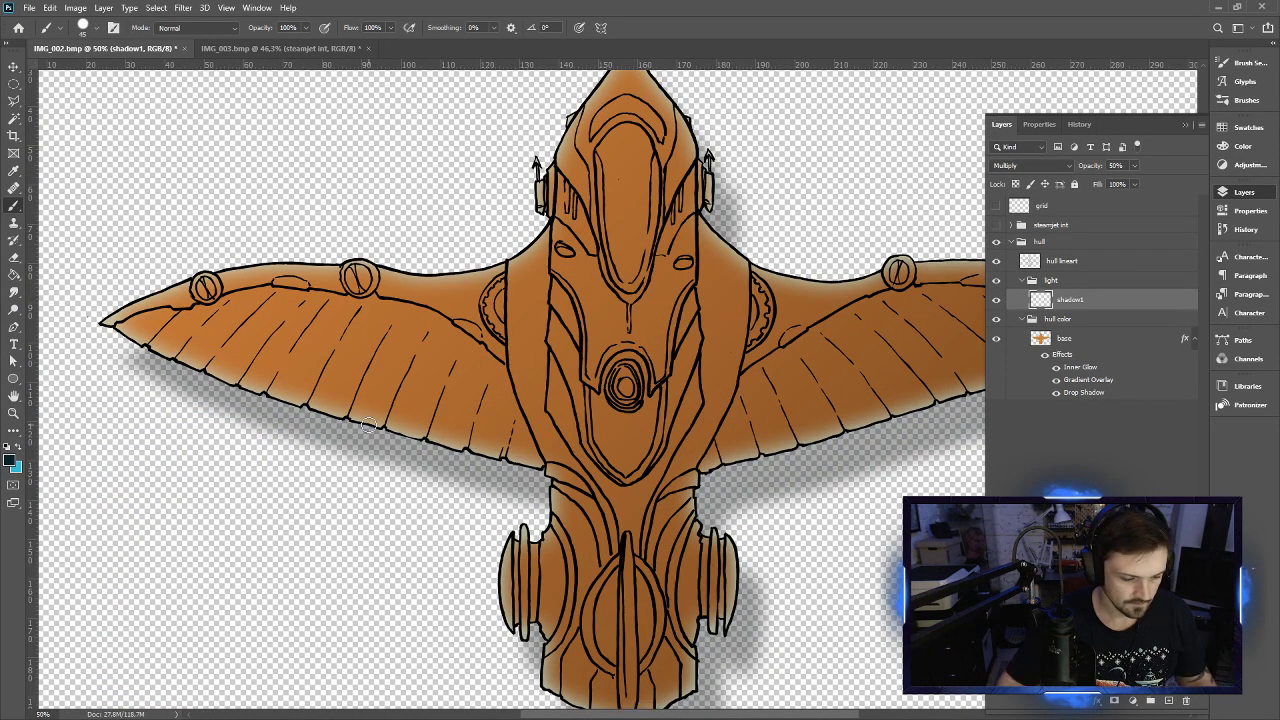
key(ctrl+plus)
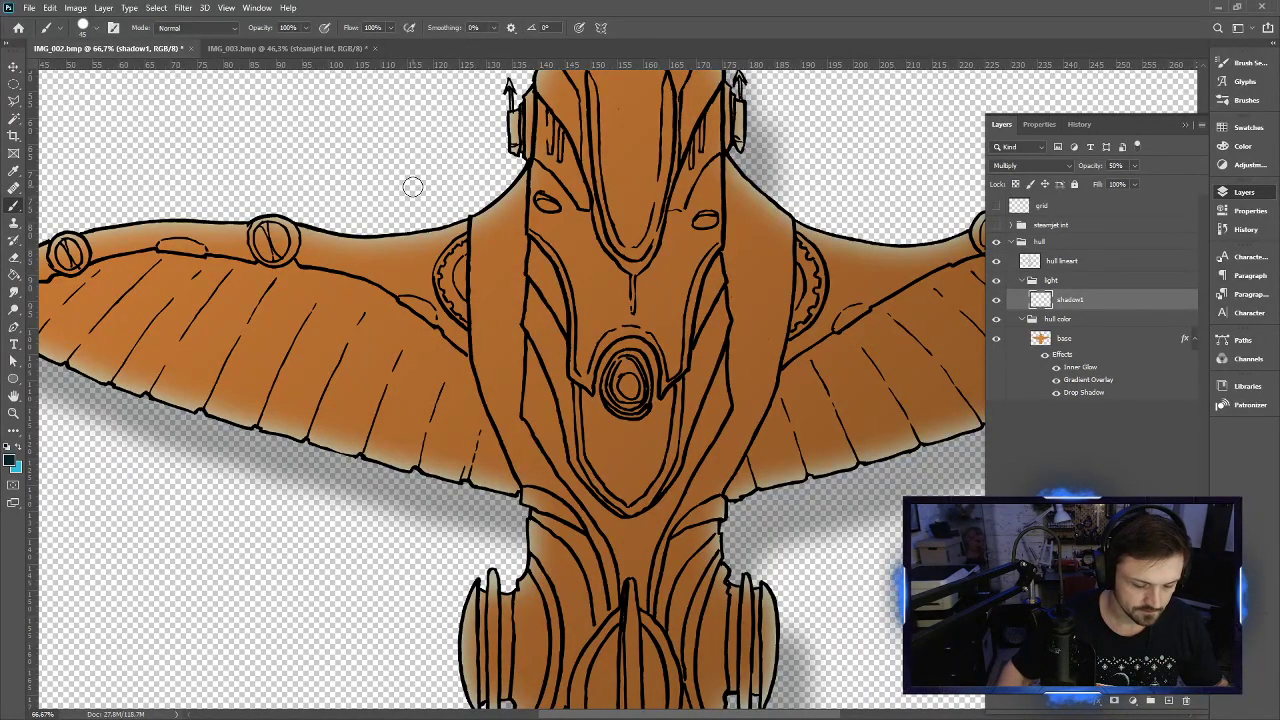
drag(405, 375, 537, 413)
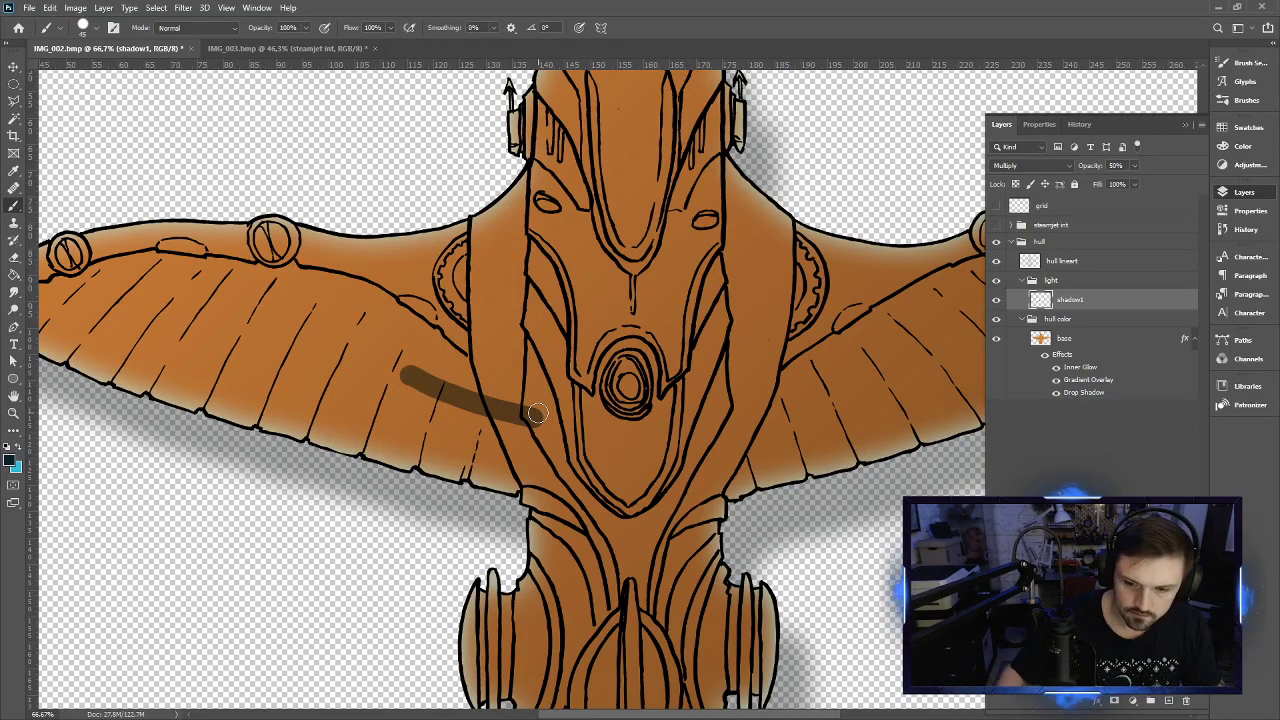
Open the History panel and undo the dark wing stroke after retrying it once
click(1236, 211)
click(1244, 229)
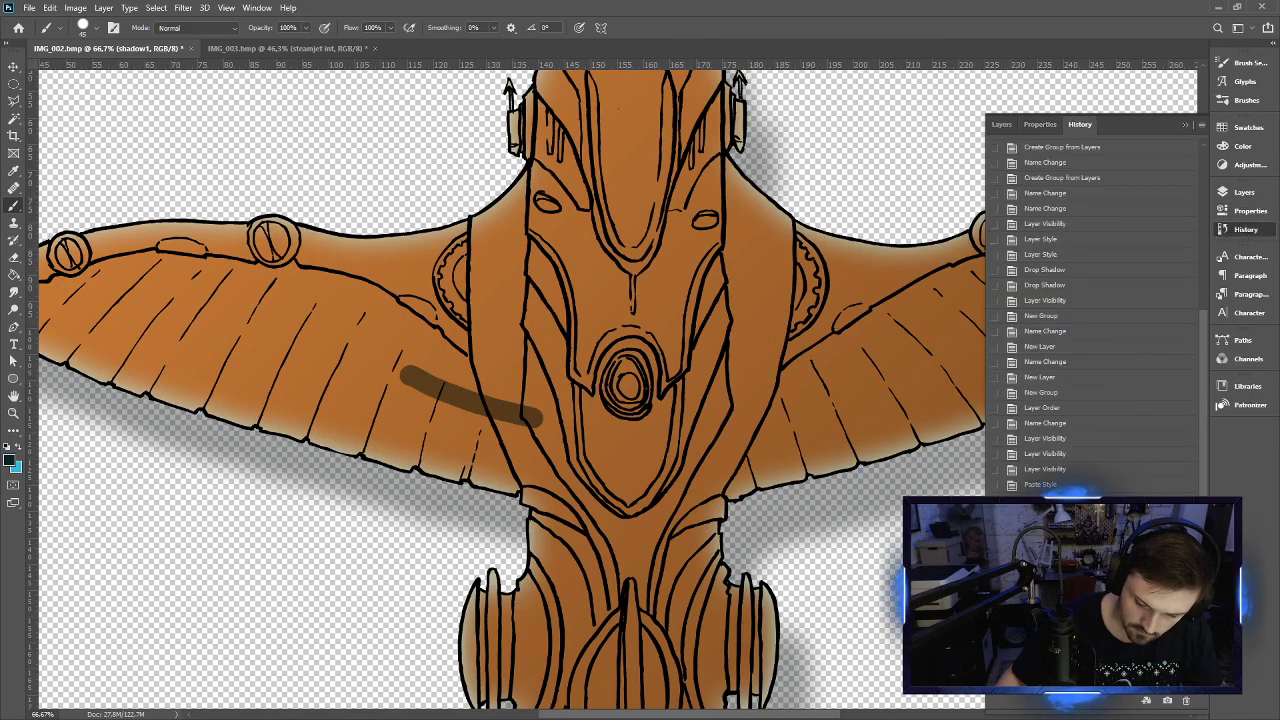
key(ctrl+z)
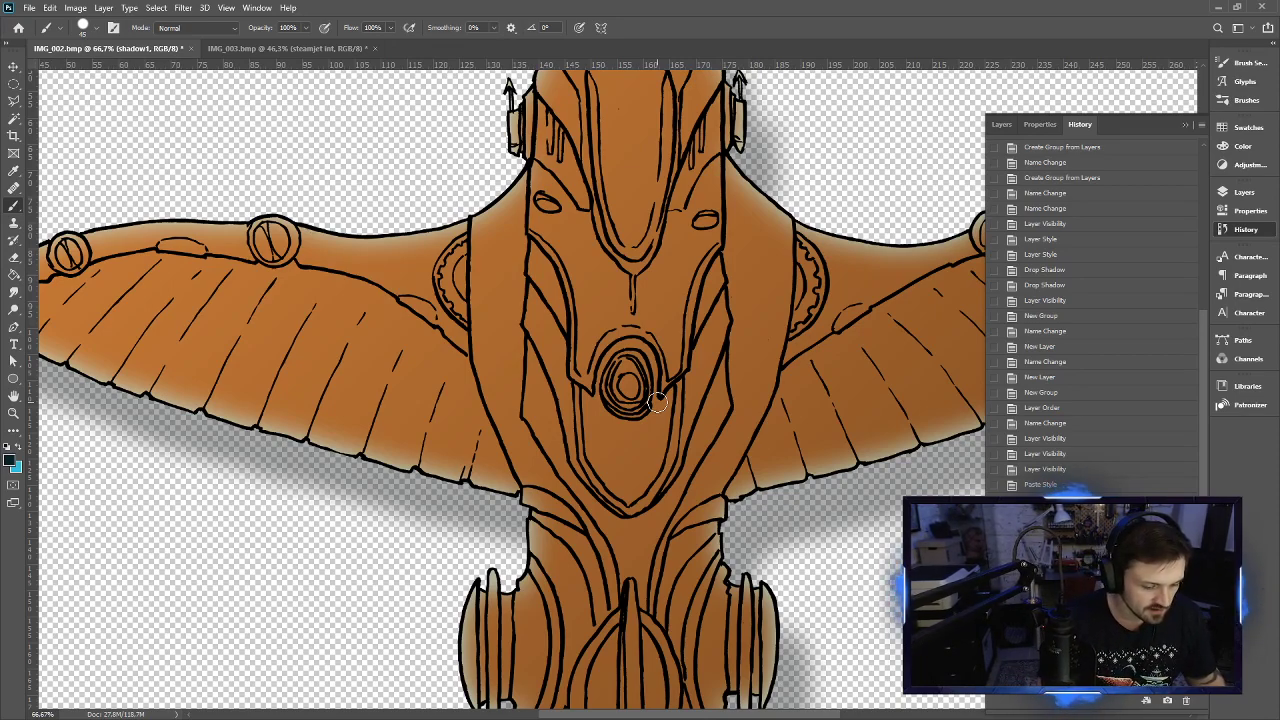
key(e)
key(b)
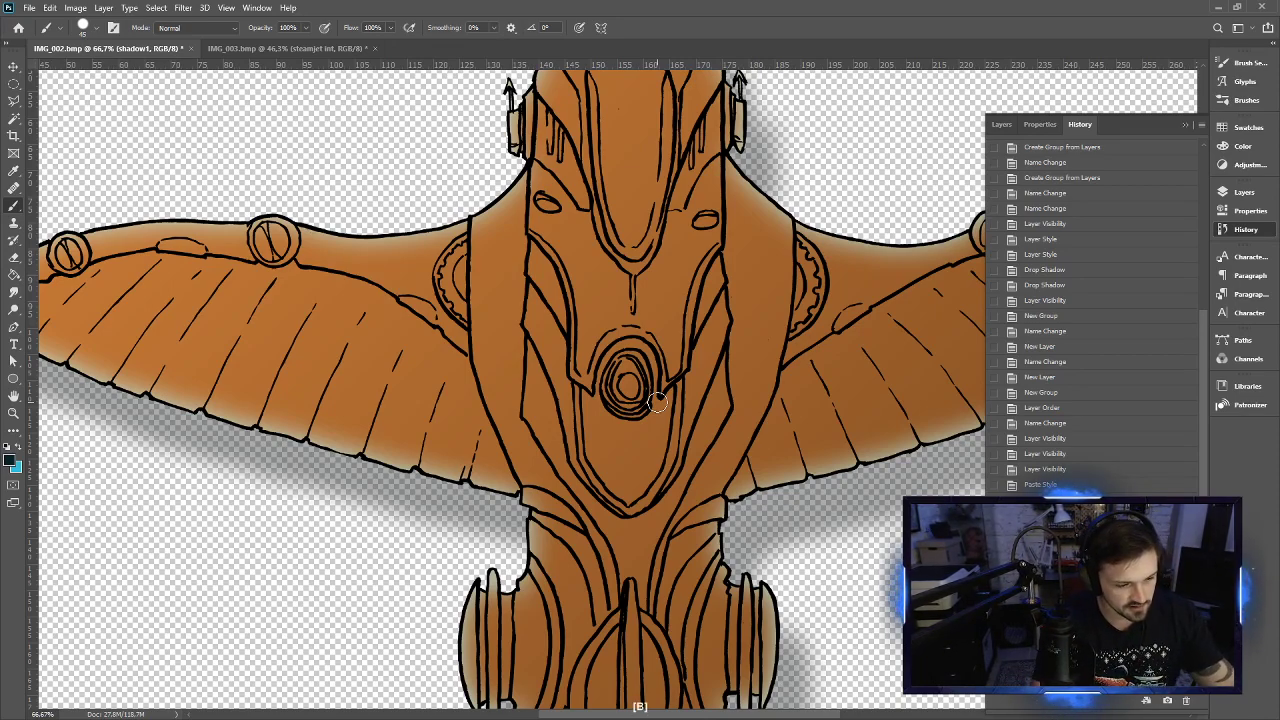
drag(403, 375, 540, 422)
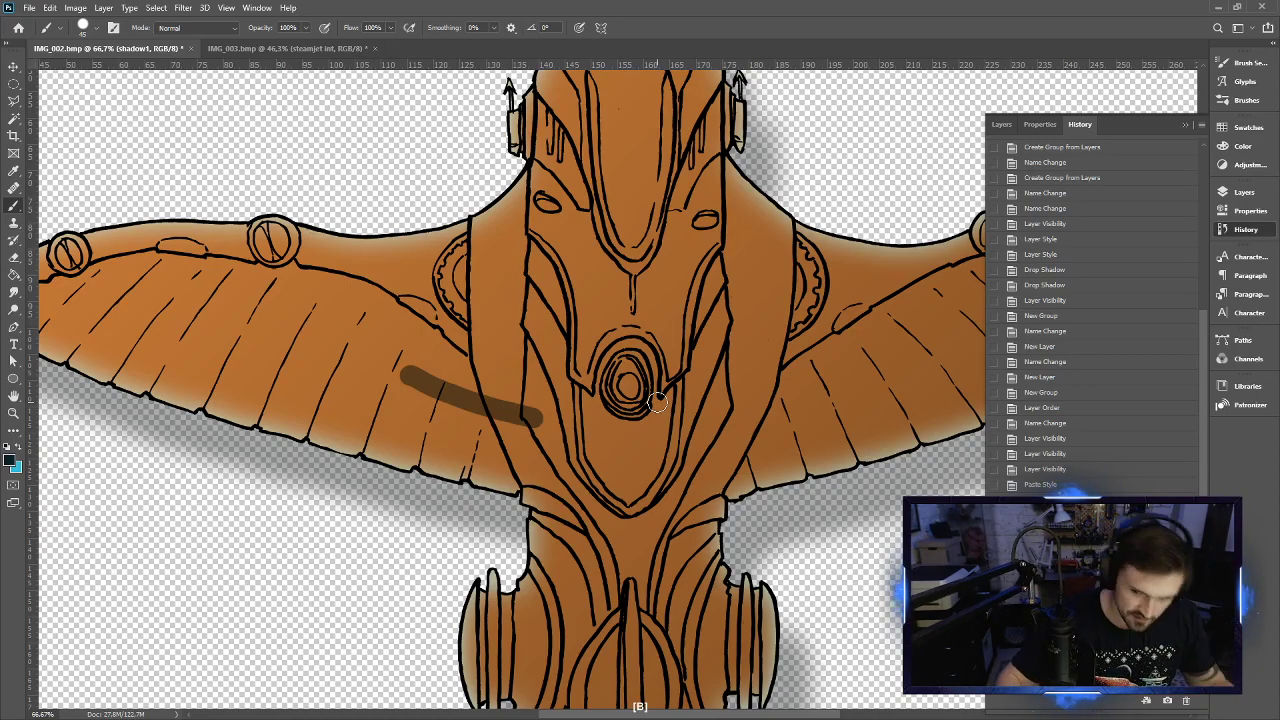
key(f)
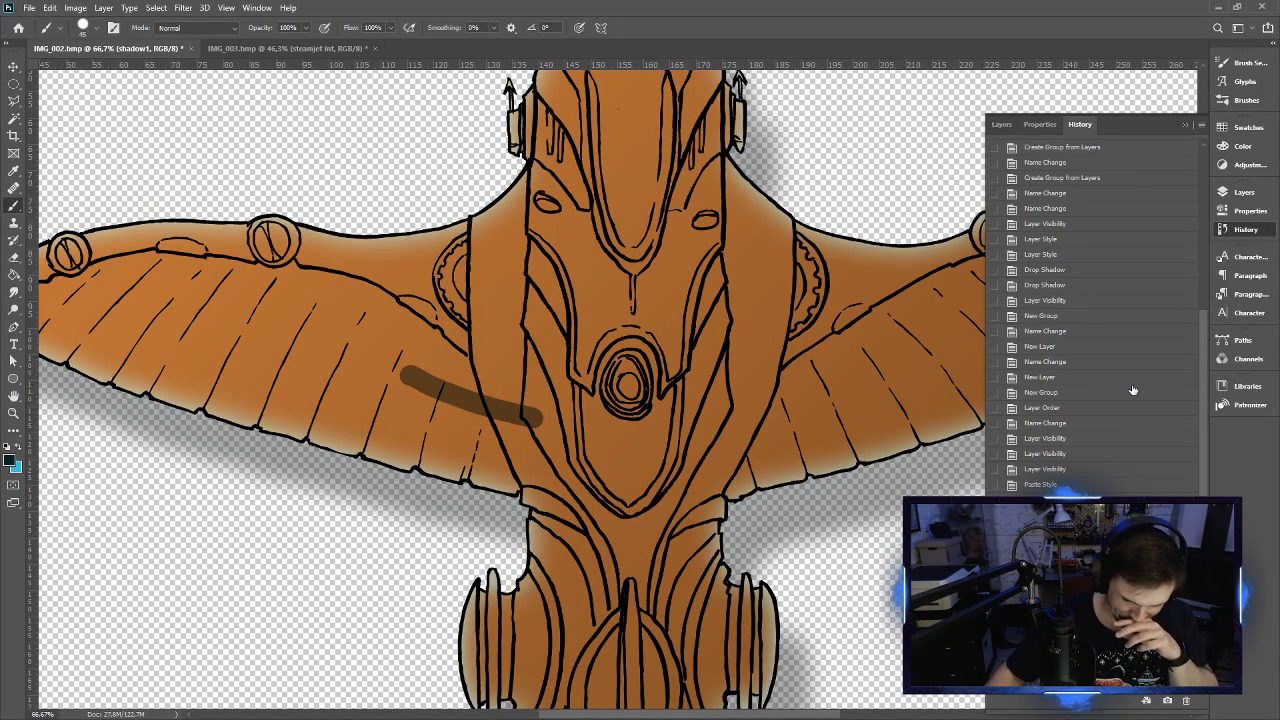
key(ctrl+z)
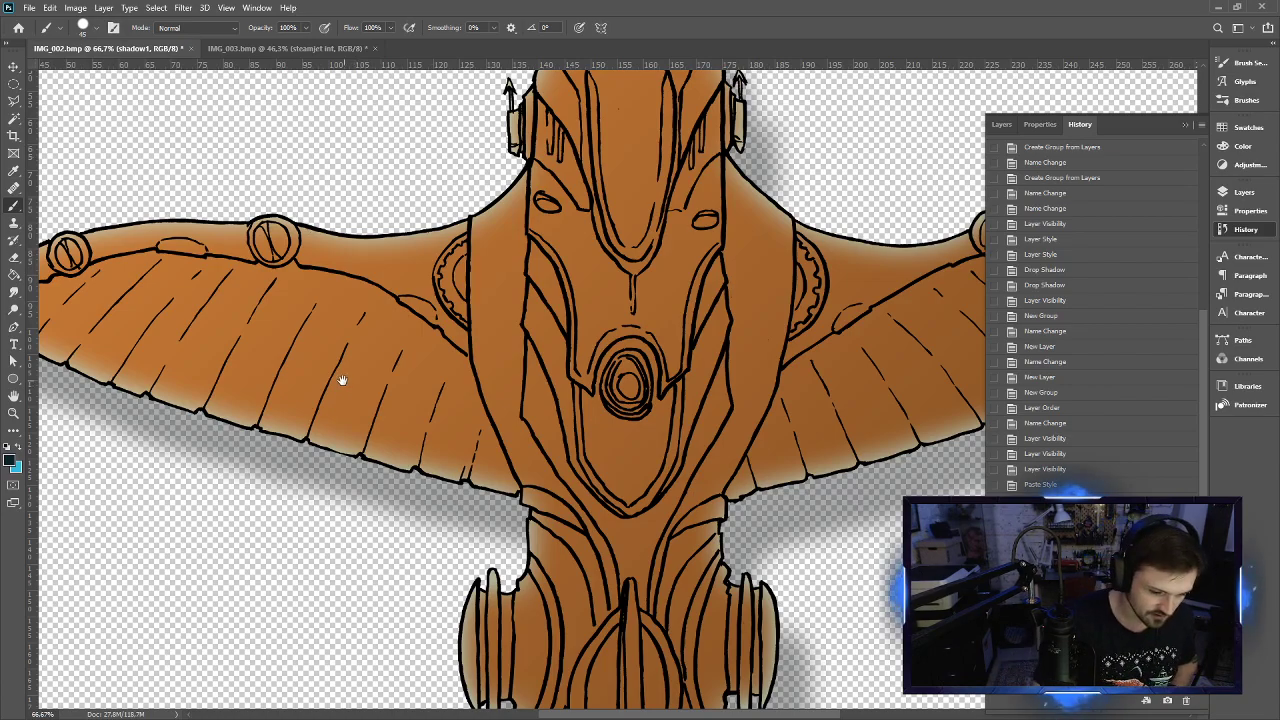
Pan to the left wing, brush along its tip edge, and undo the dark stroke
drag(343, 383, 622, 393)
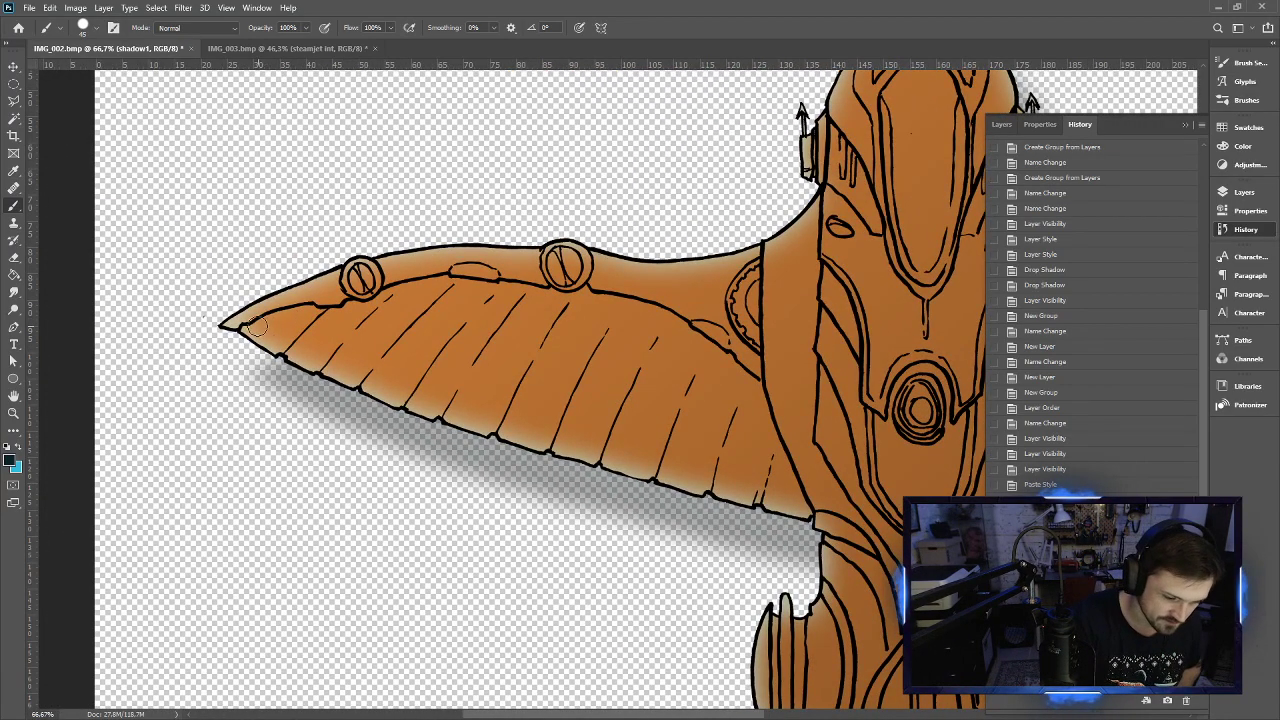
drag(245, 330, 352, 290)
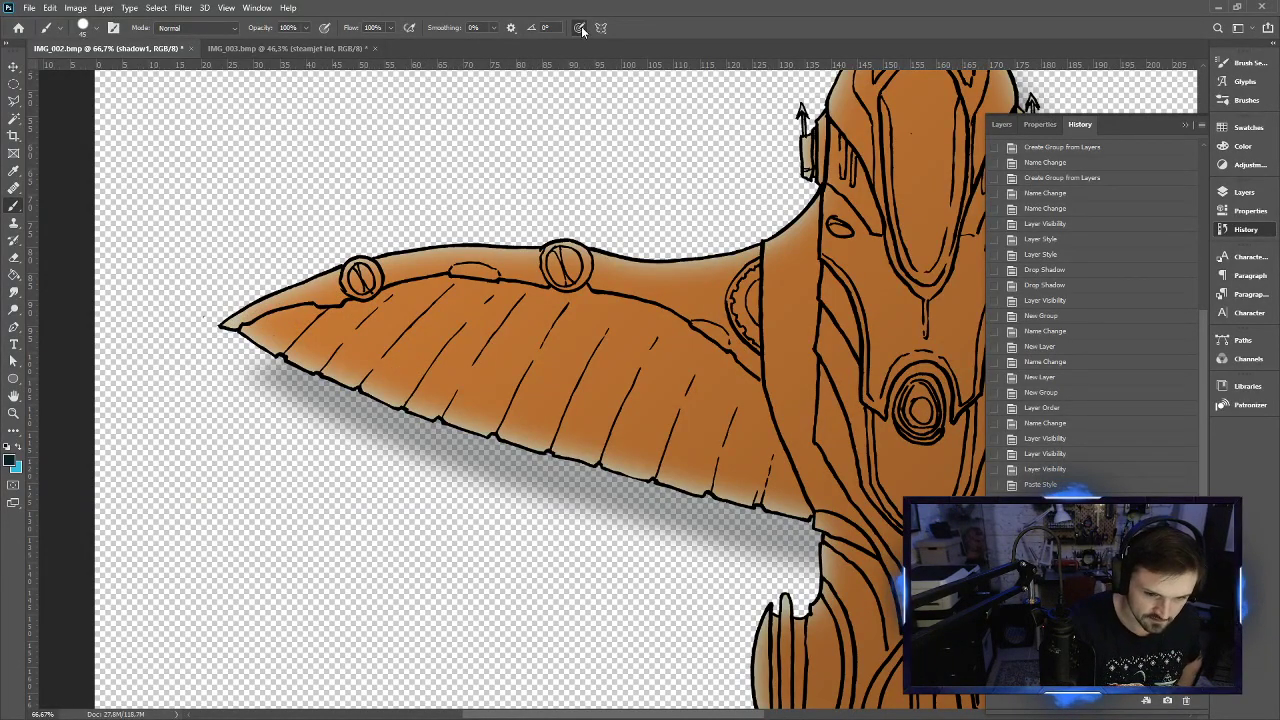
drag(248, 326, 312, 304)
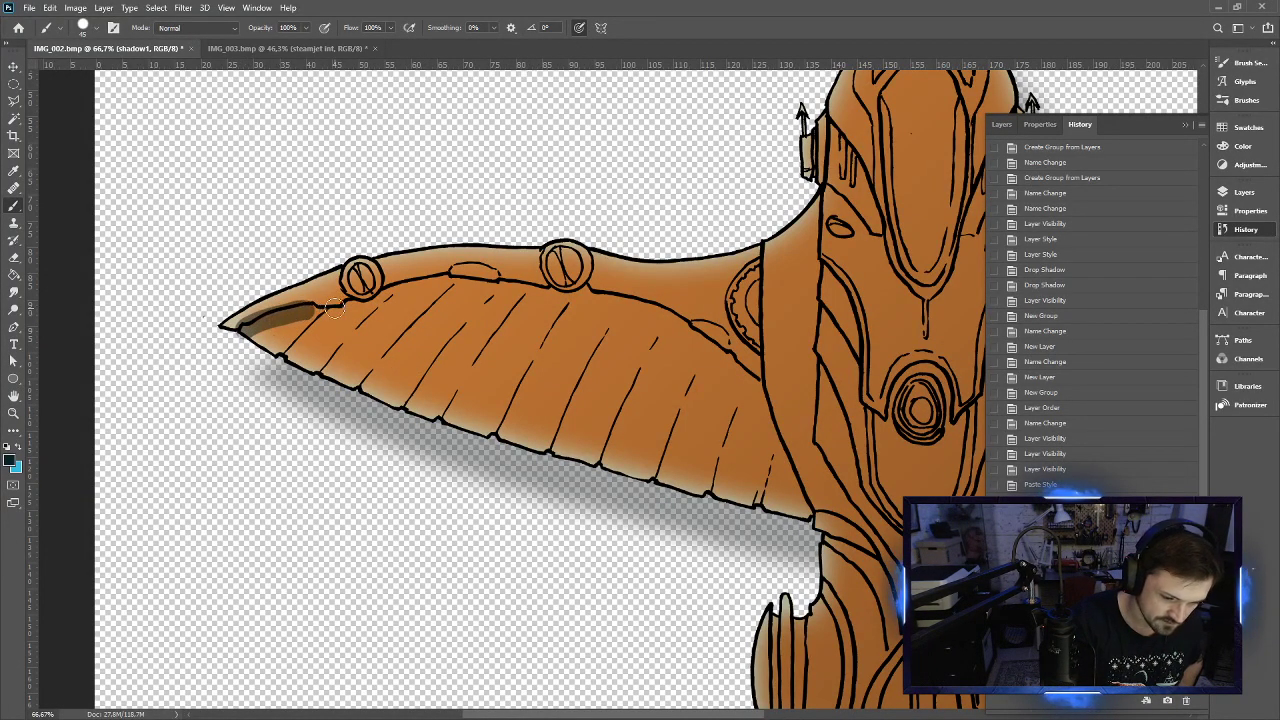
key(ctrl+z)
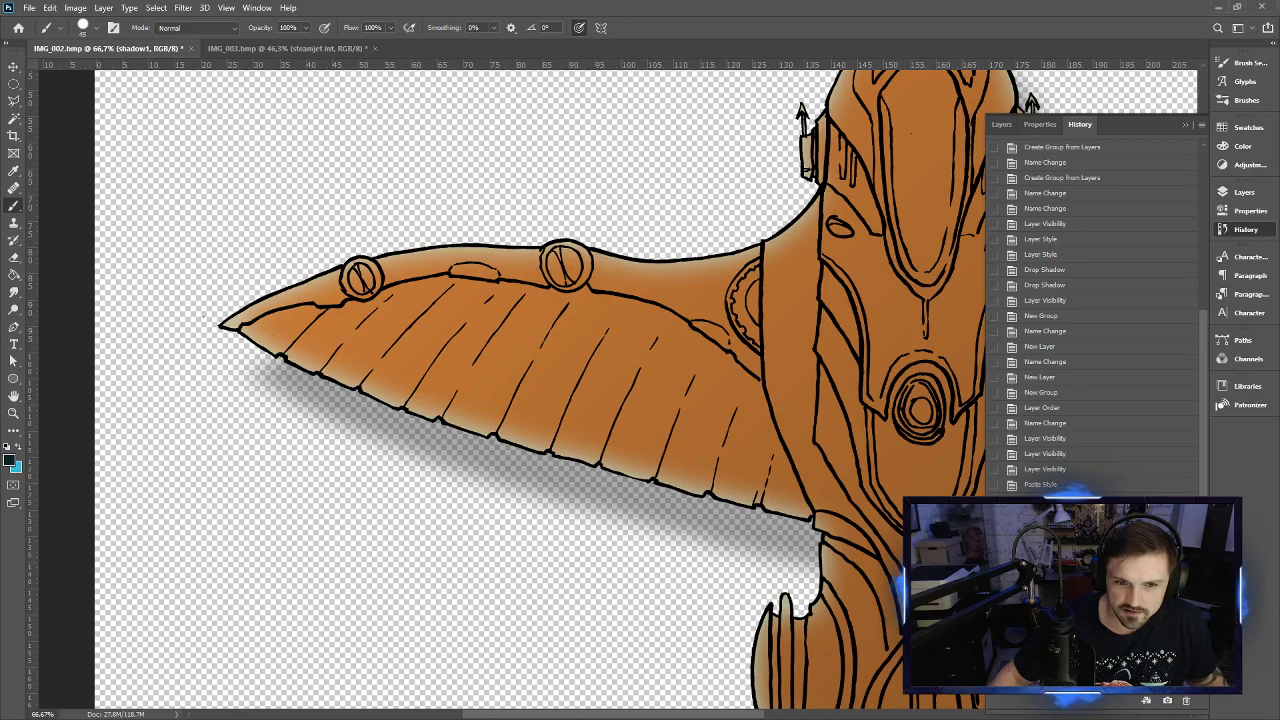
click(100, 30)
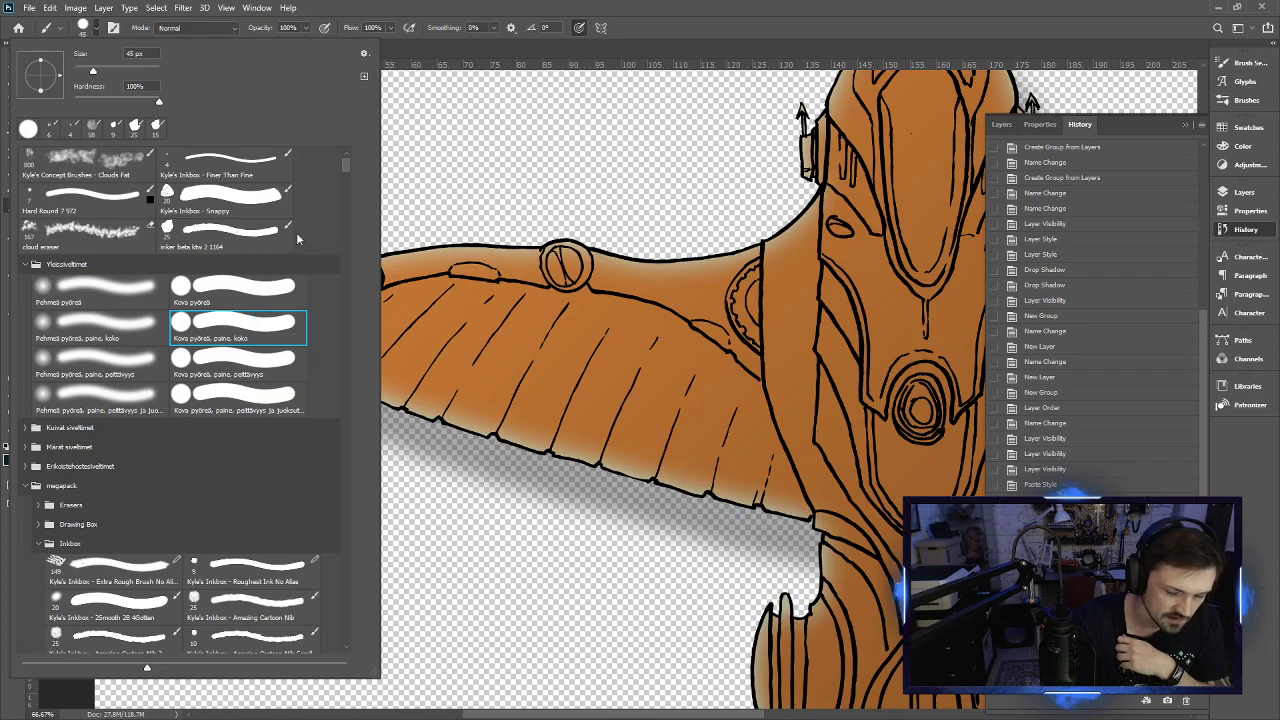
click(630, 27)
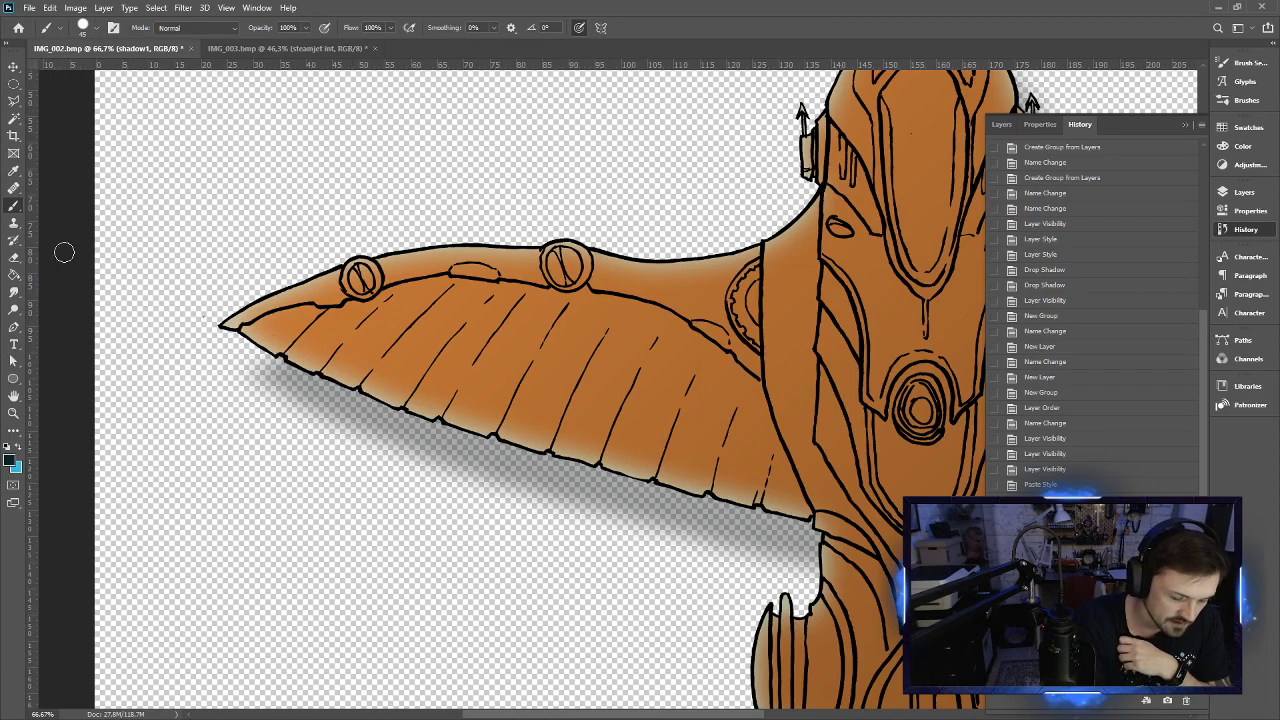
mouse_move(153, 283)
mouse_down()
mouse_move(186, 229)
mouse_move(265, 200)
mouse_up()
mouse_move(292, 158)
mouse_down()
mouse_move(330, 194)
mouse_move(441, 174)
mouse_move(575, 187)
mouse_up()
click(525, 181)
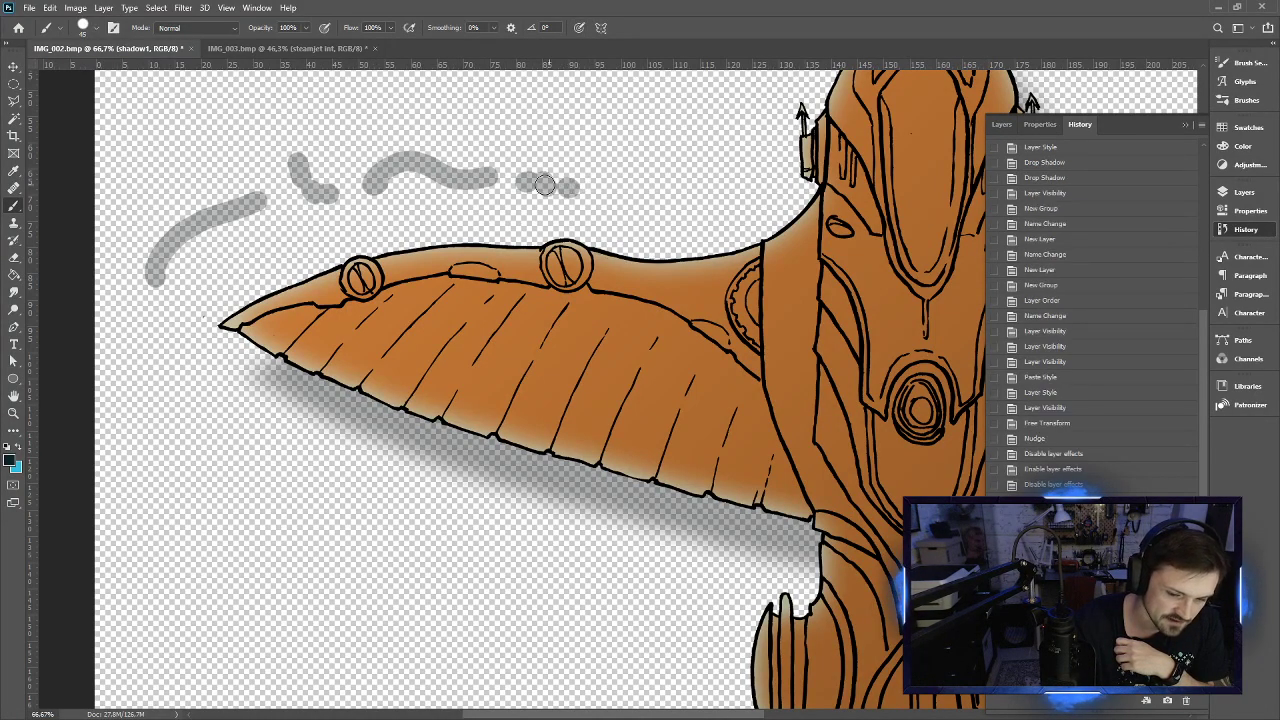
key(ctrl+z)
key(ctrl+z)
key(ctrl+z)
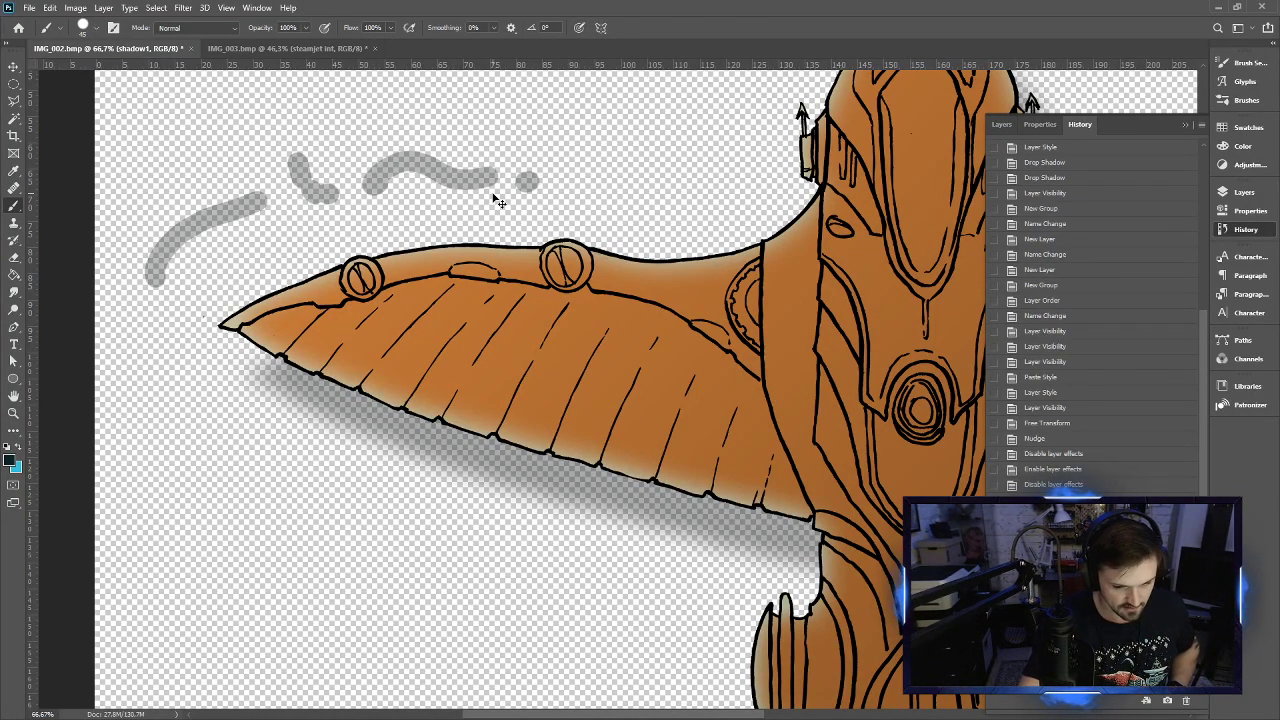
key(ctrl+z)
key(ctrl+z)
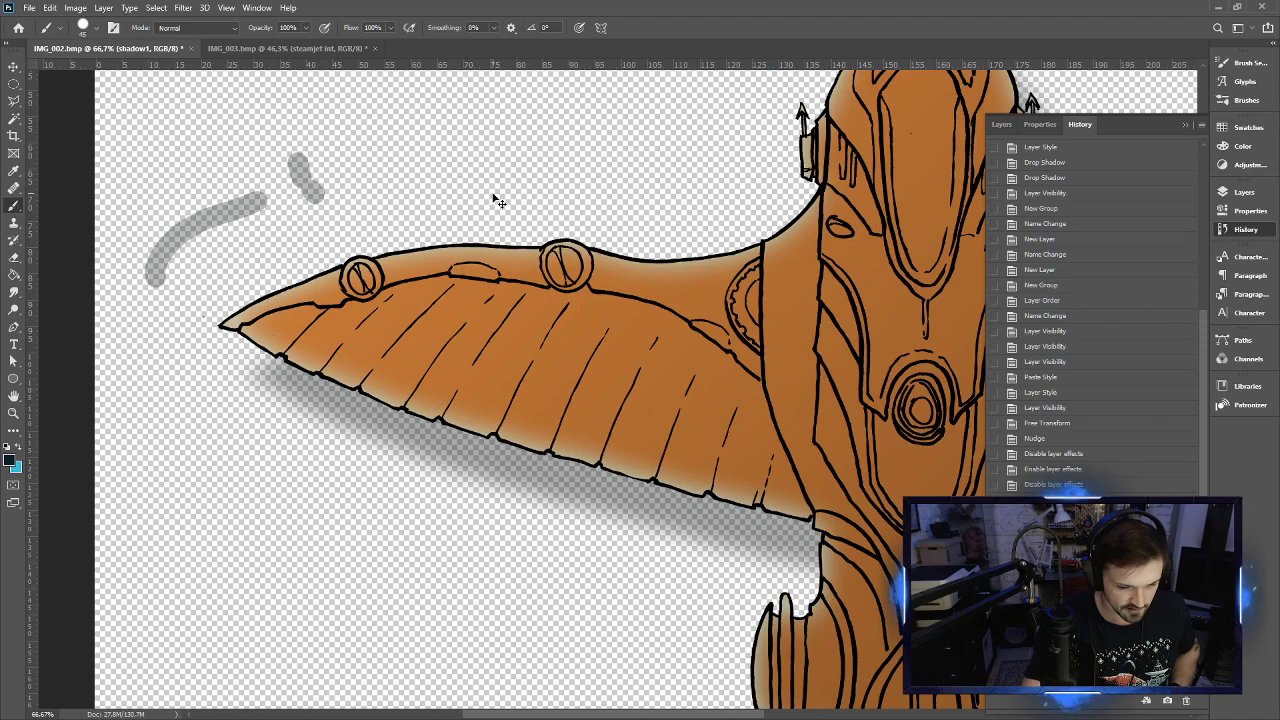
key(ctrl+z)
key(ctrl+z)
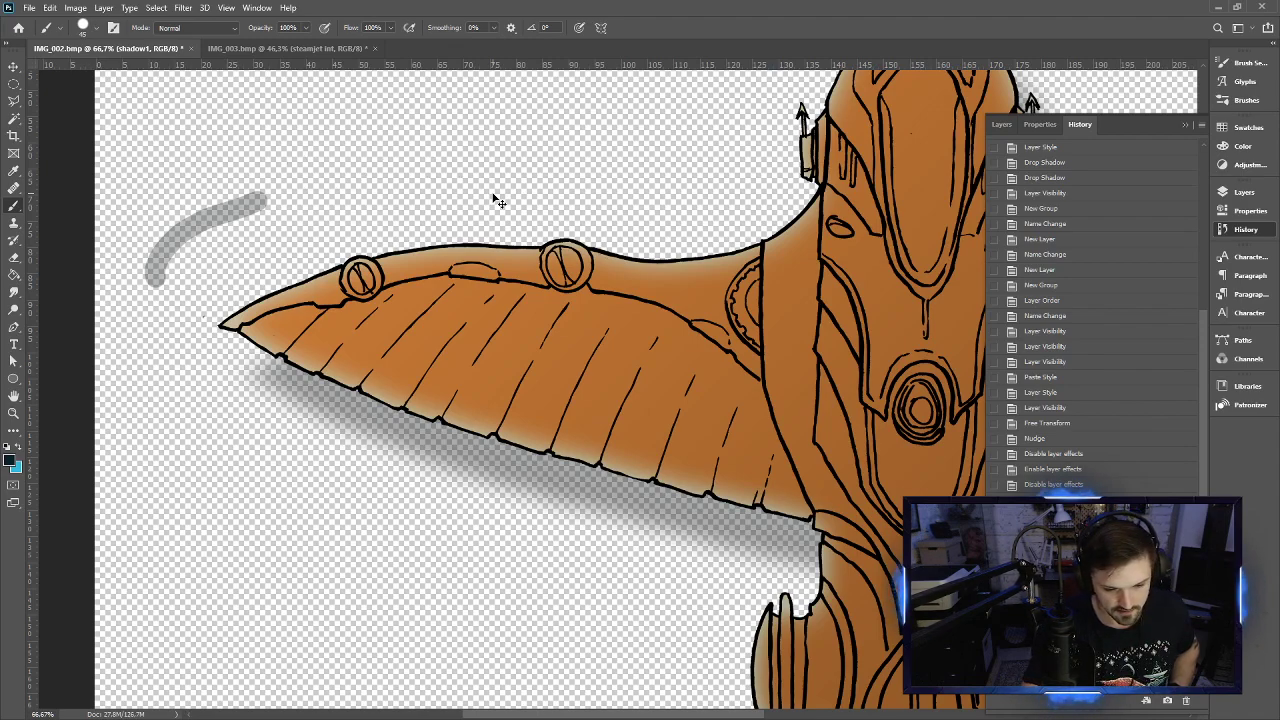
key(ctrl+z)
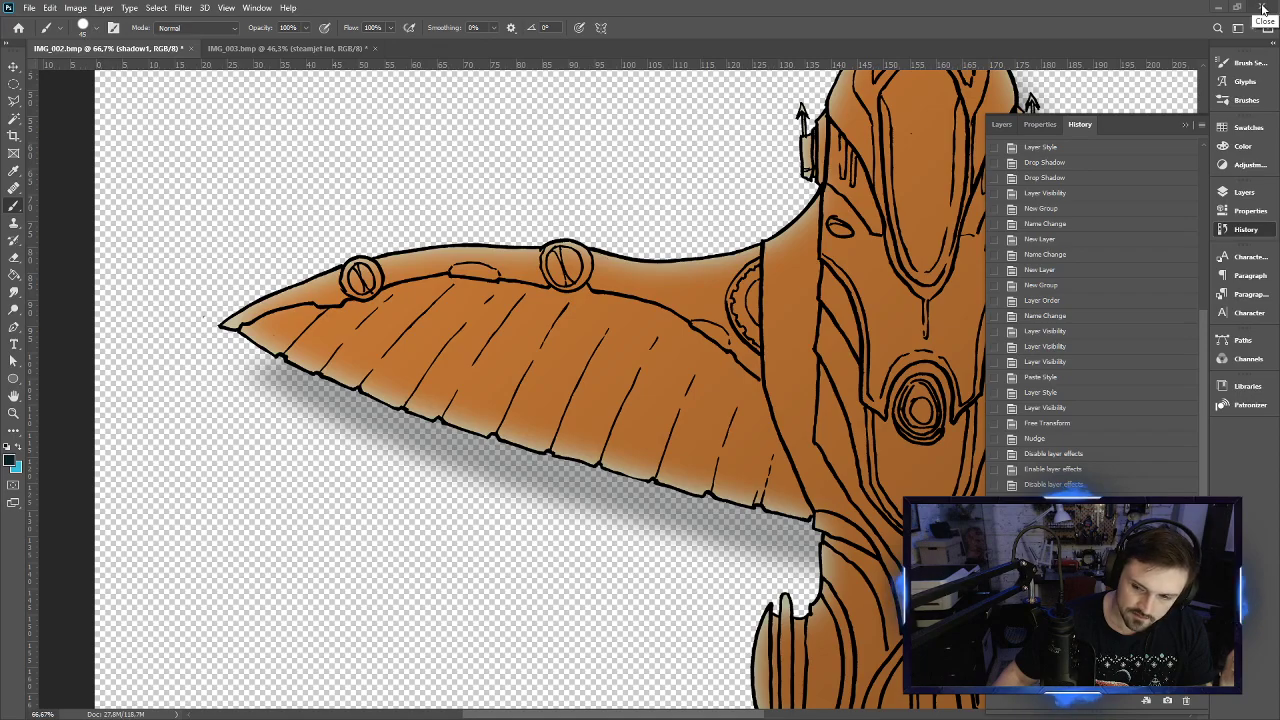
Save the ship on the computer as steampunkjet.psd with Maximize Compatibility, then bring up IMG_003.bmp
click(30, 8)
click(60, 168)
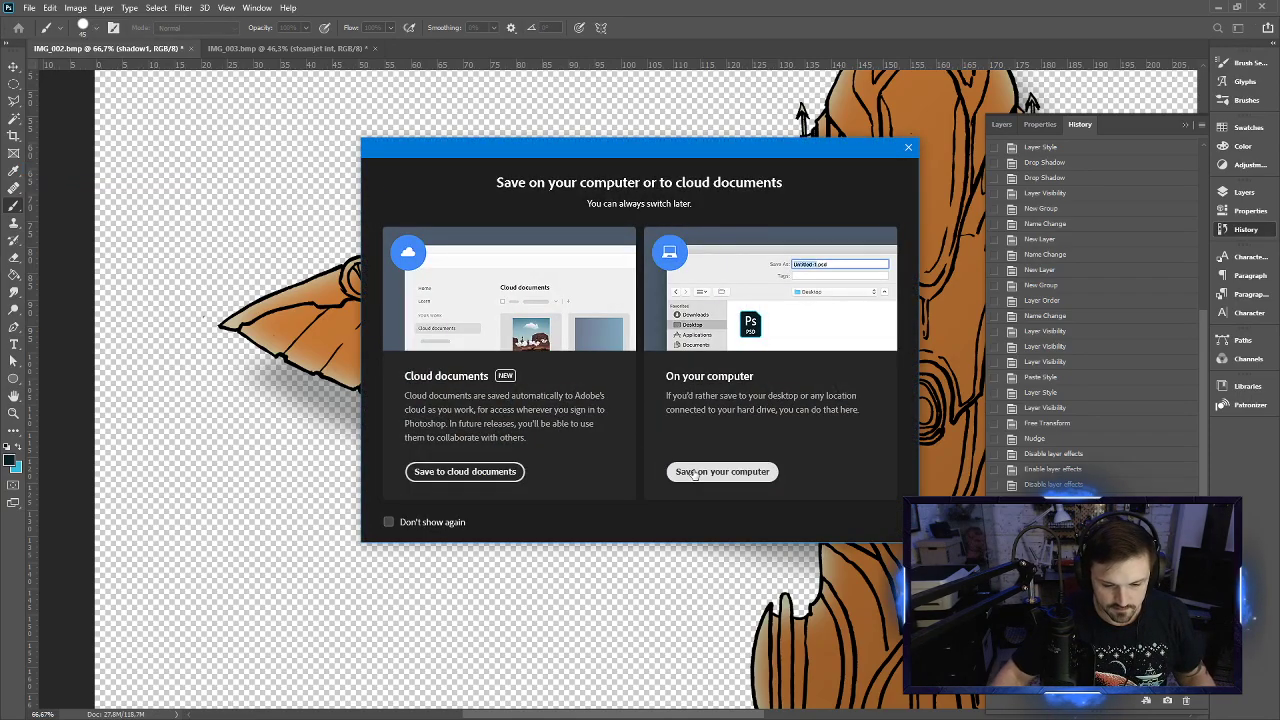
click(695, 474)
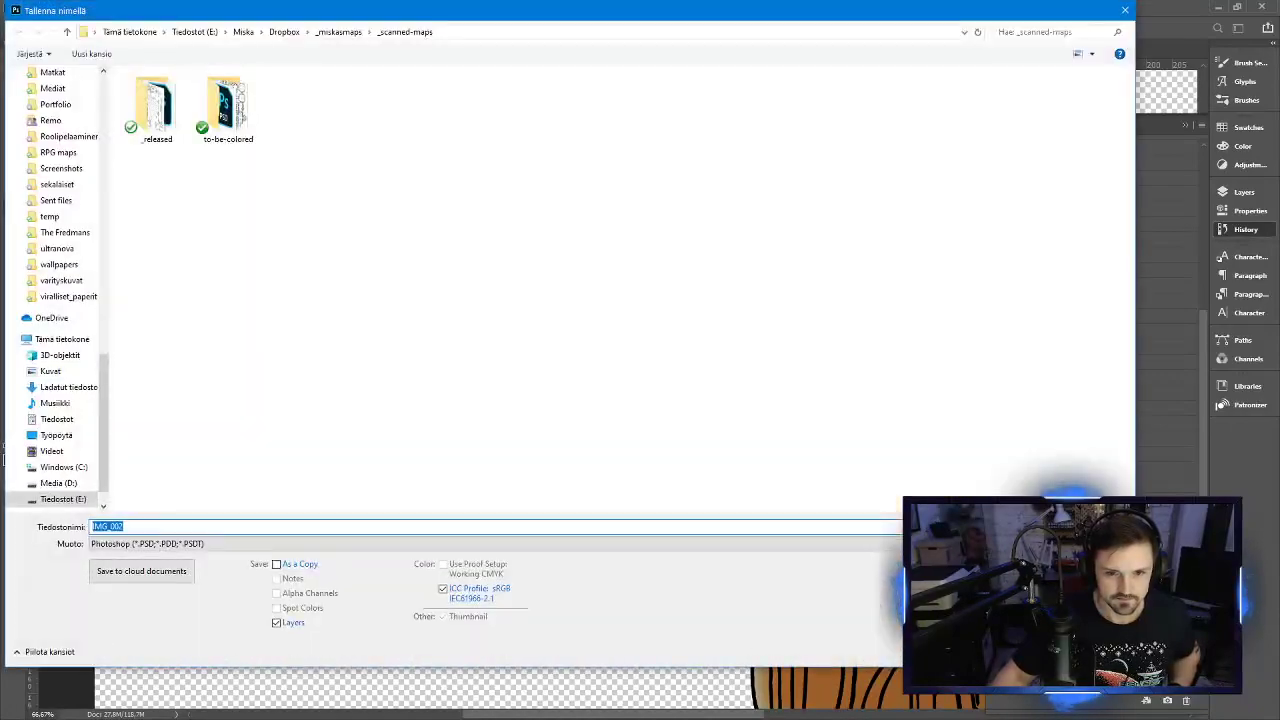
key(Escape)
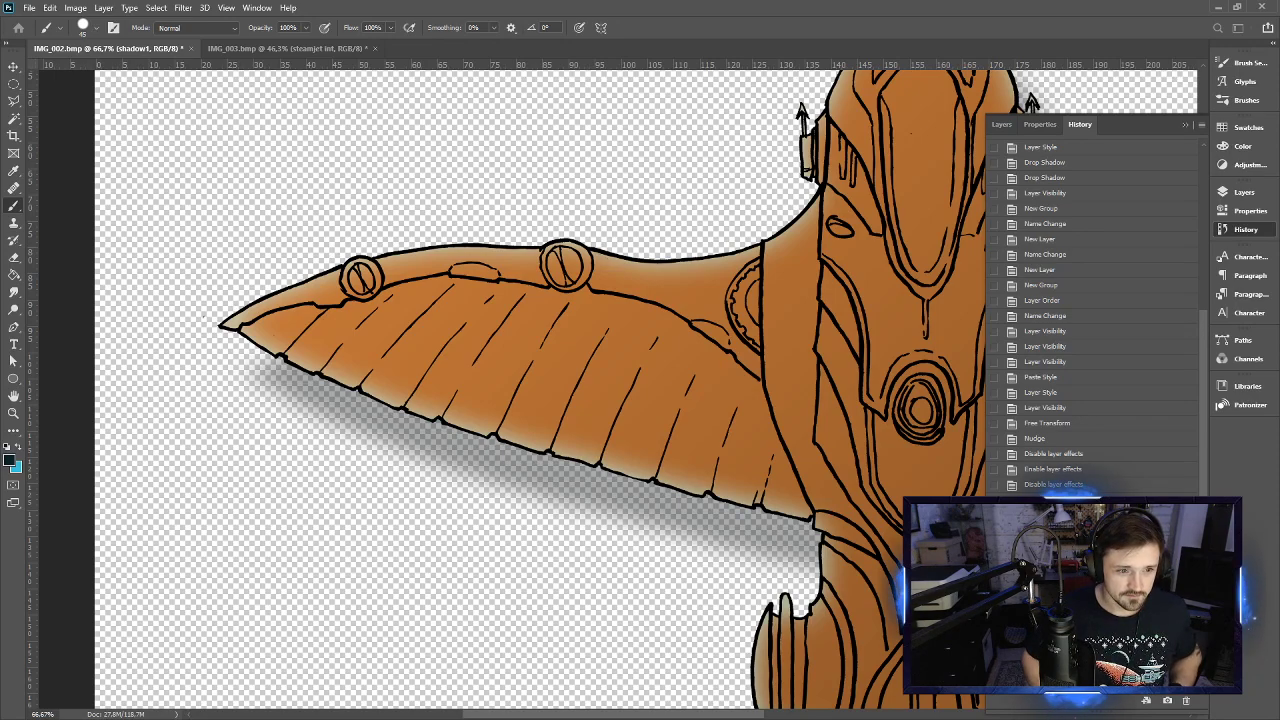
key(ctrl+s)
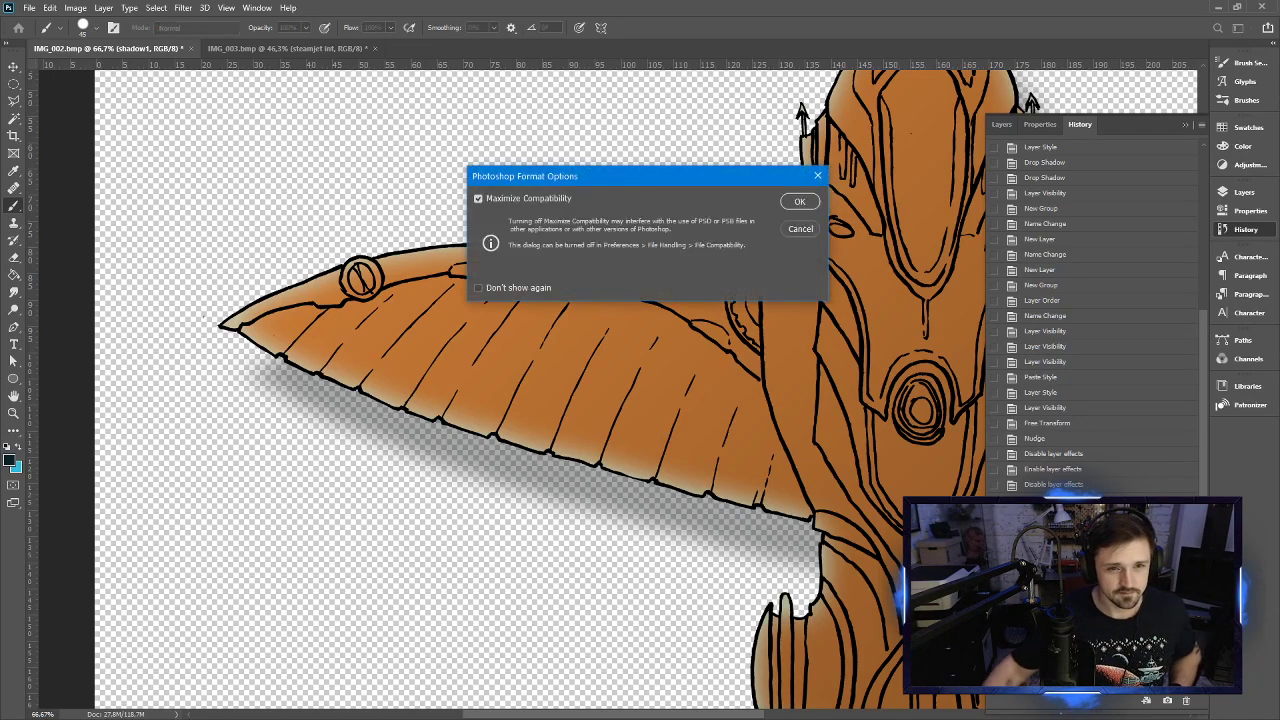
click(800, 201)
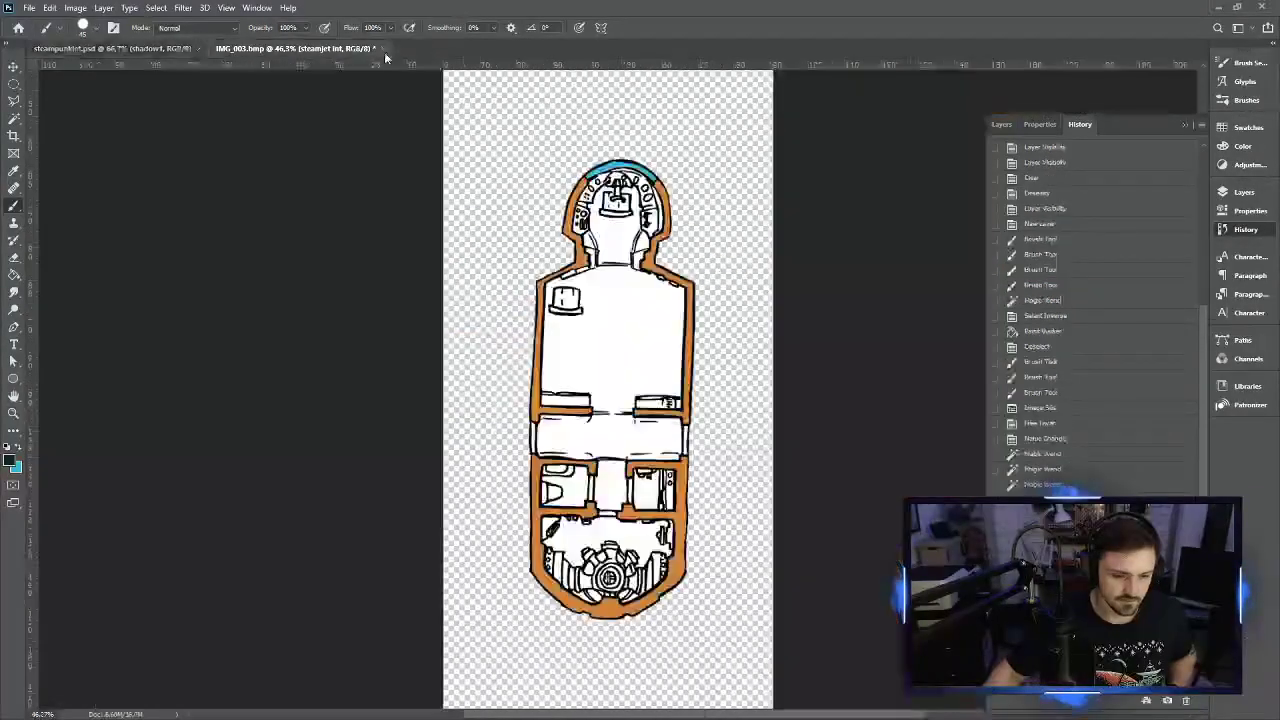
click(365, 49)
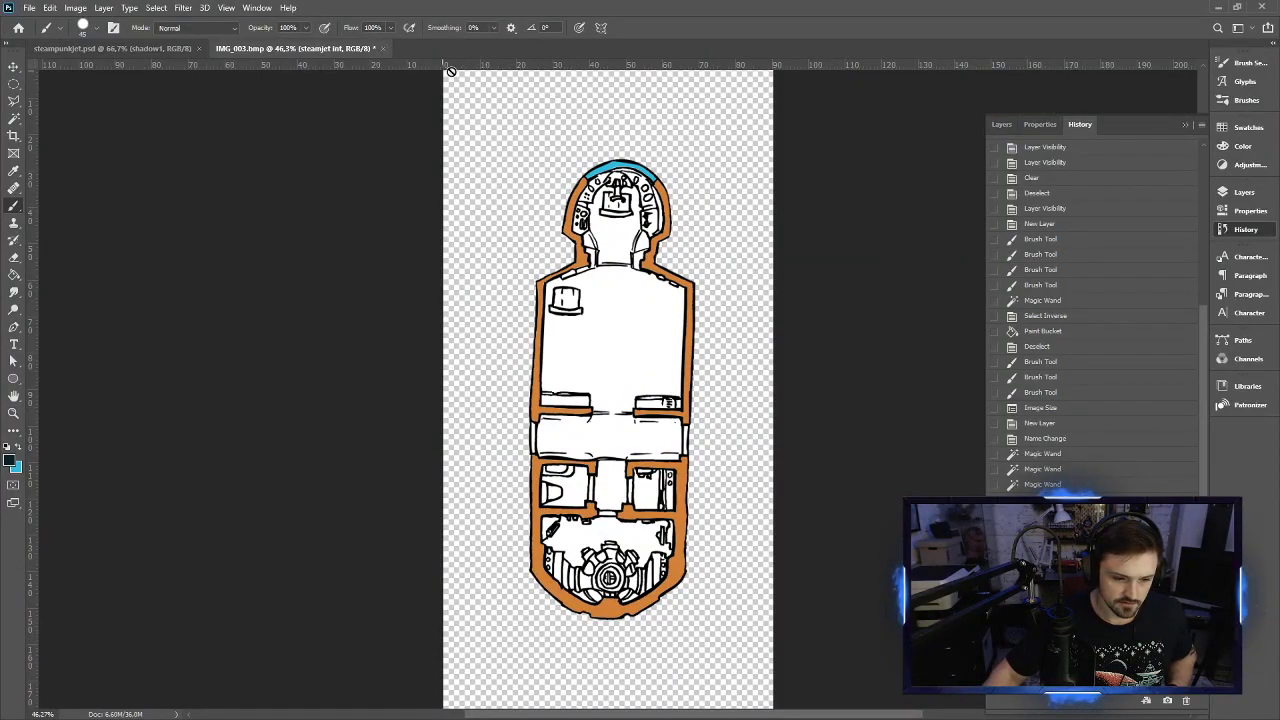
Close IMG_003.bmp without saving, then close steampunkjet.psd to return to Home
click(382, 48)
click(630, 268)
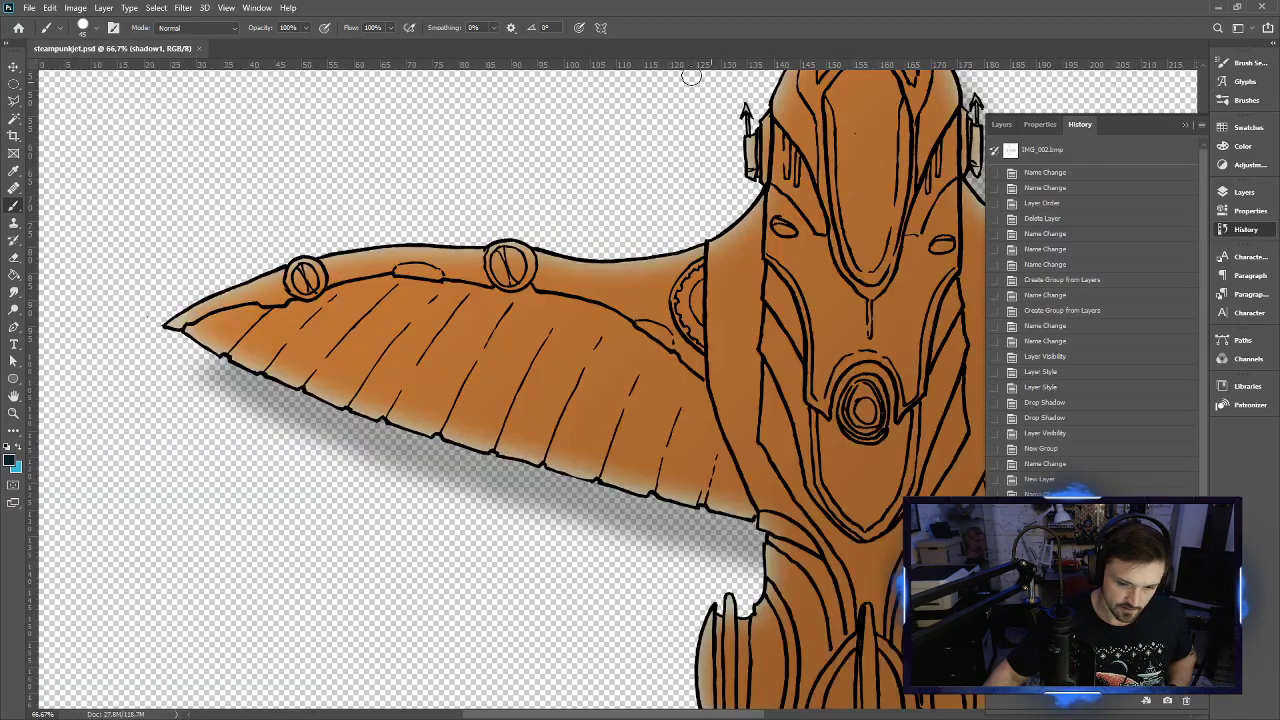
click(1254, 8)
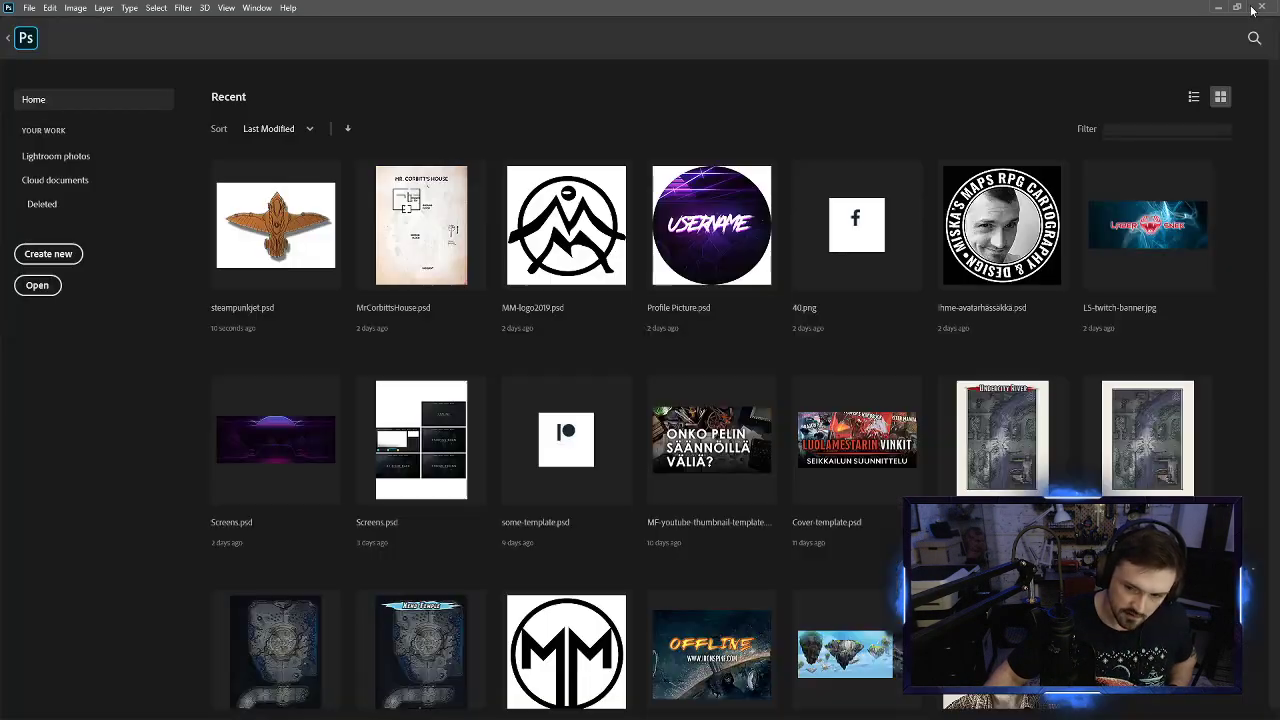
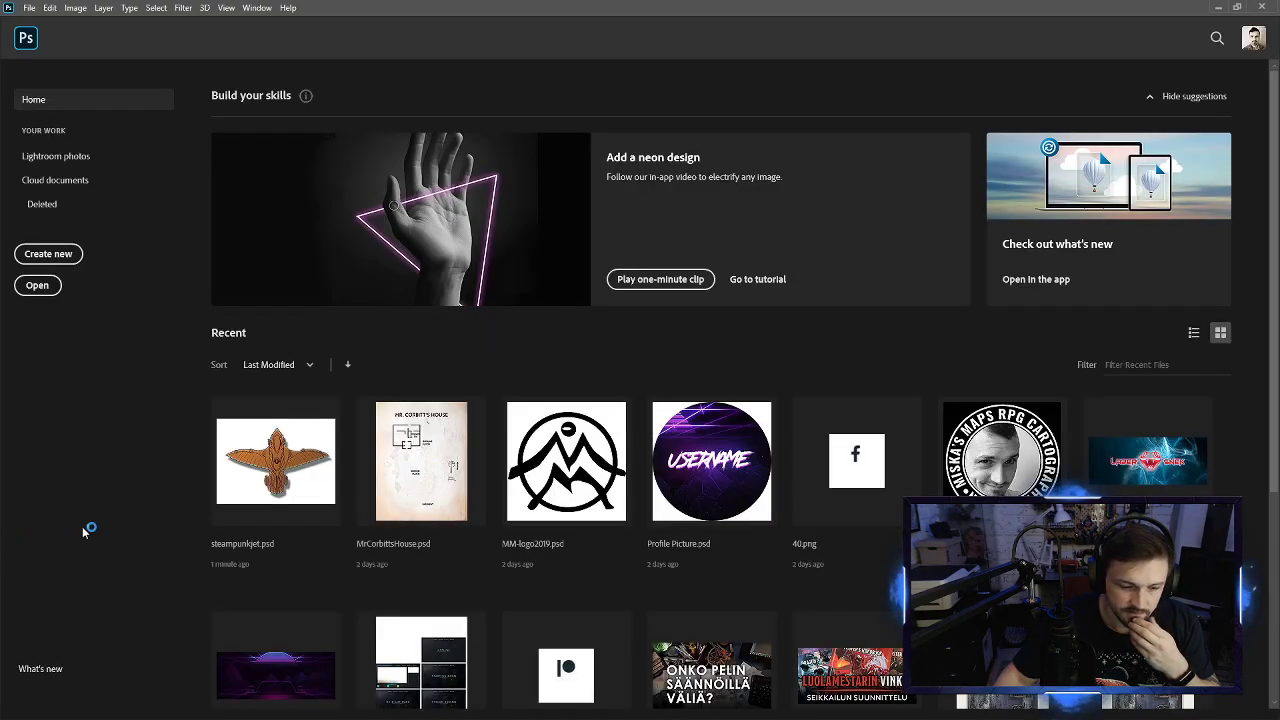
Open steampunkjet.psd from the Home screen and hide the canvas grid with Ctrl+'
click(272, 446)
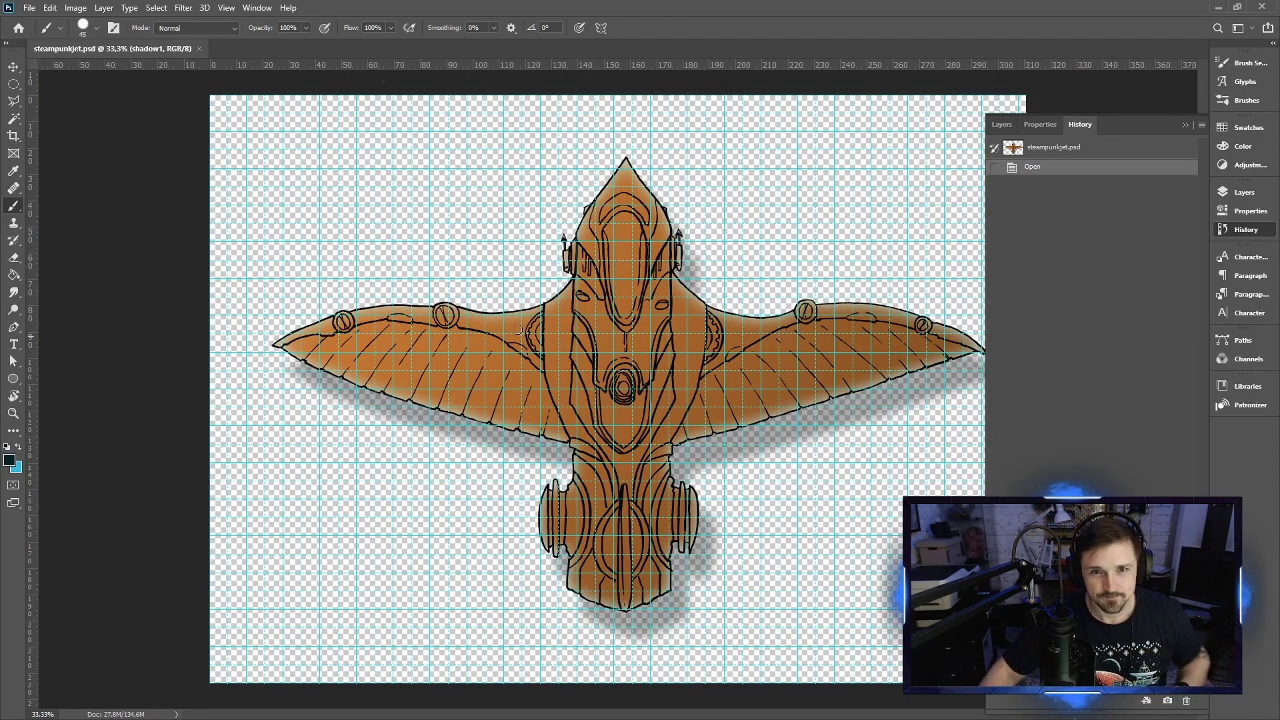
key(ctrl+apostrophe)
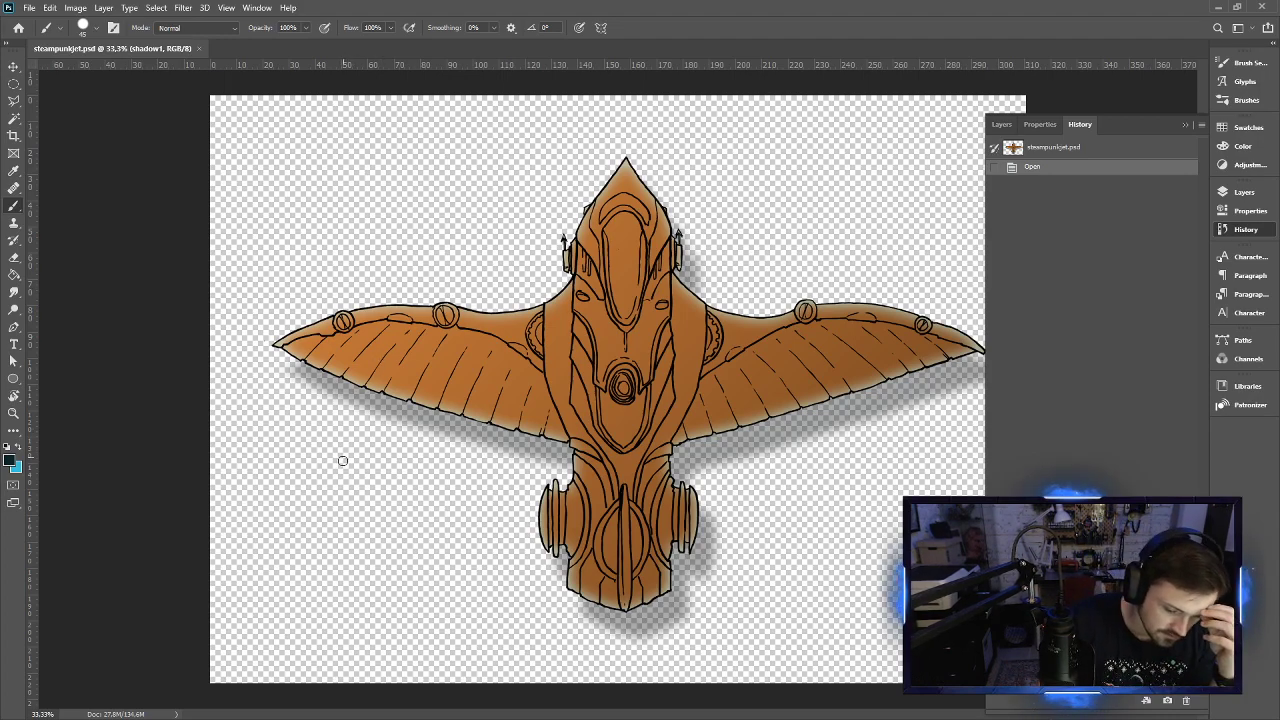
mouse_move(338, 474)
mouse_down()
mouse_move(352, 456)
mouse_move(384, 526)
mouse_move(400, 525)
mouse_up()
mouse_move(405, 520)
mouse_down()
mouse_move(416, 516)
mouse_move(424, 598)
mouse_move(441, 580)
mouse_up()
click(579, 27)
drag(450, 548, 452, 561)
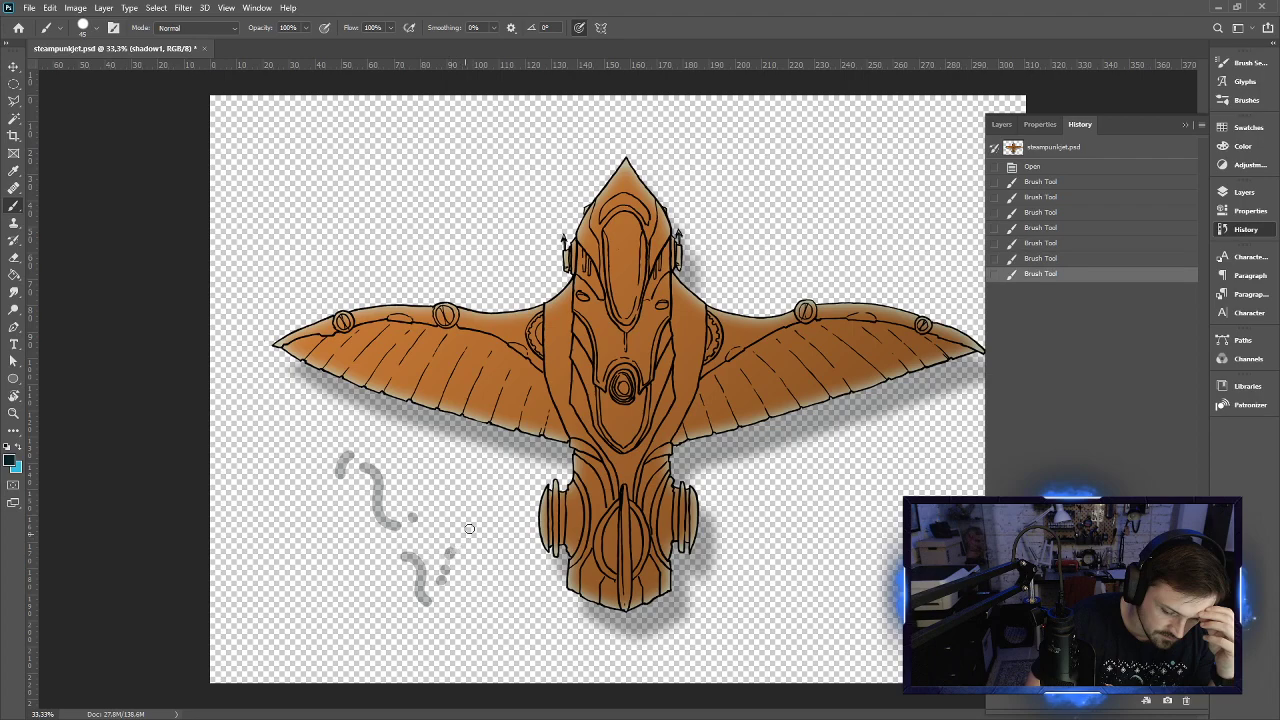
key(ctrl+z)
key(ctrl+z)
key(ctrl+z)
key(ctrl+z)
key(ctrl+z)
key(ctrl+z)
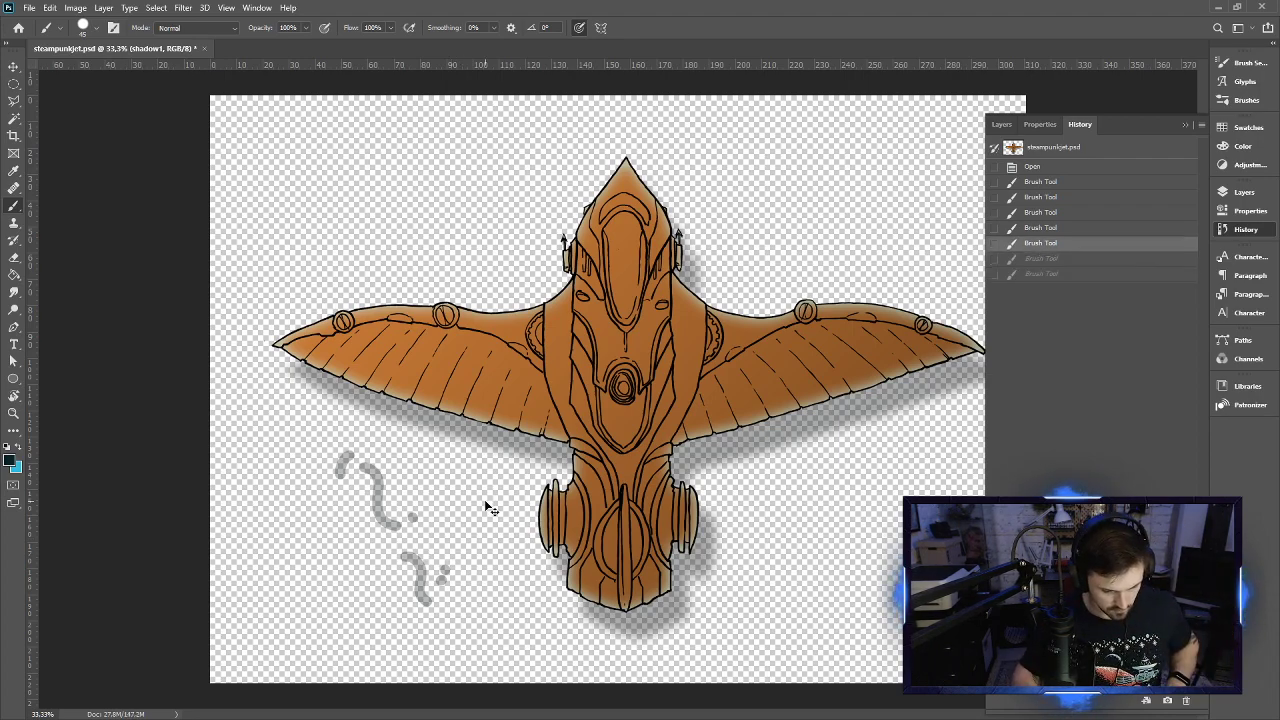
key(ctrl+z)
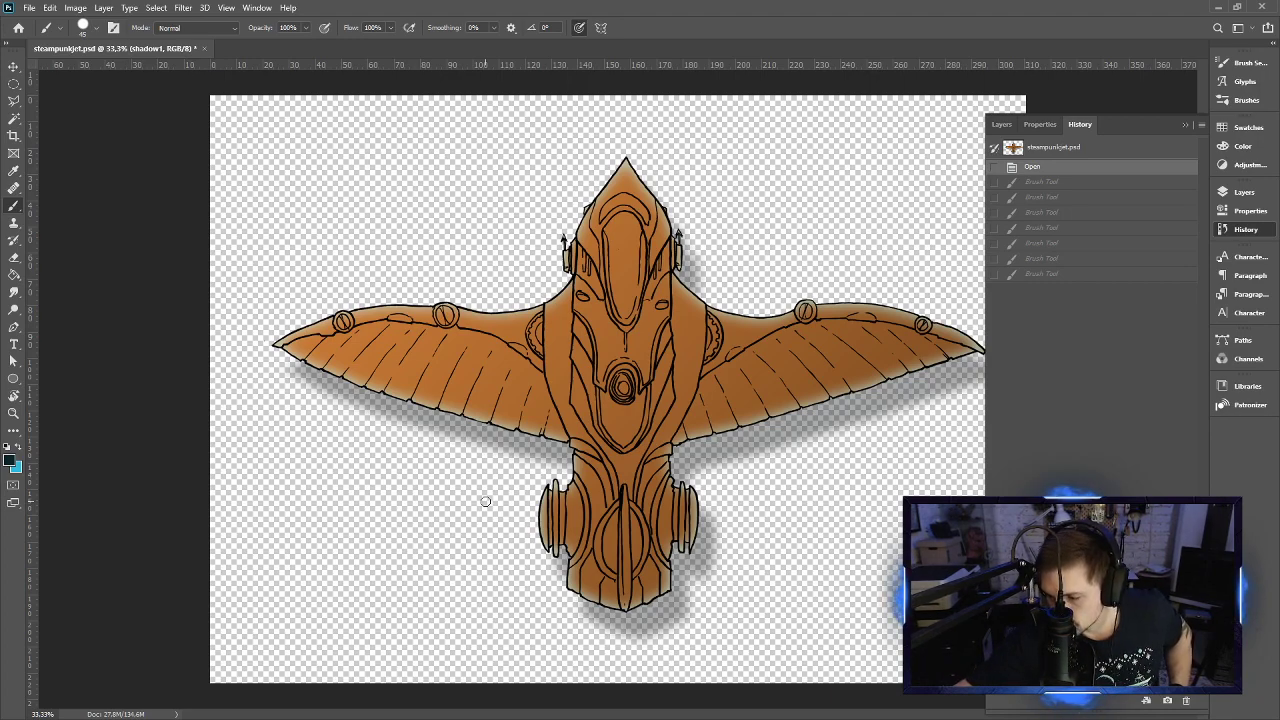
click(288, 492)
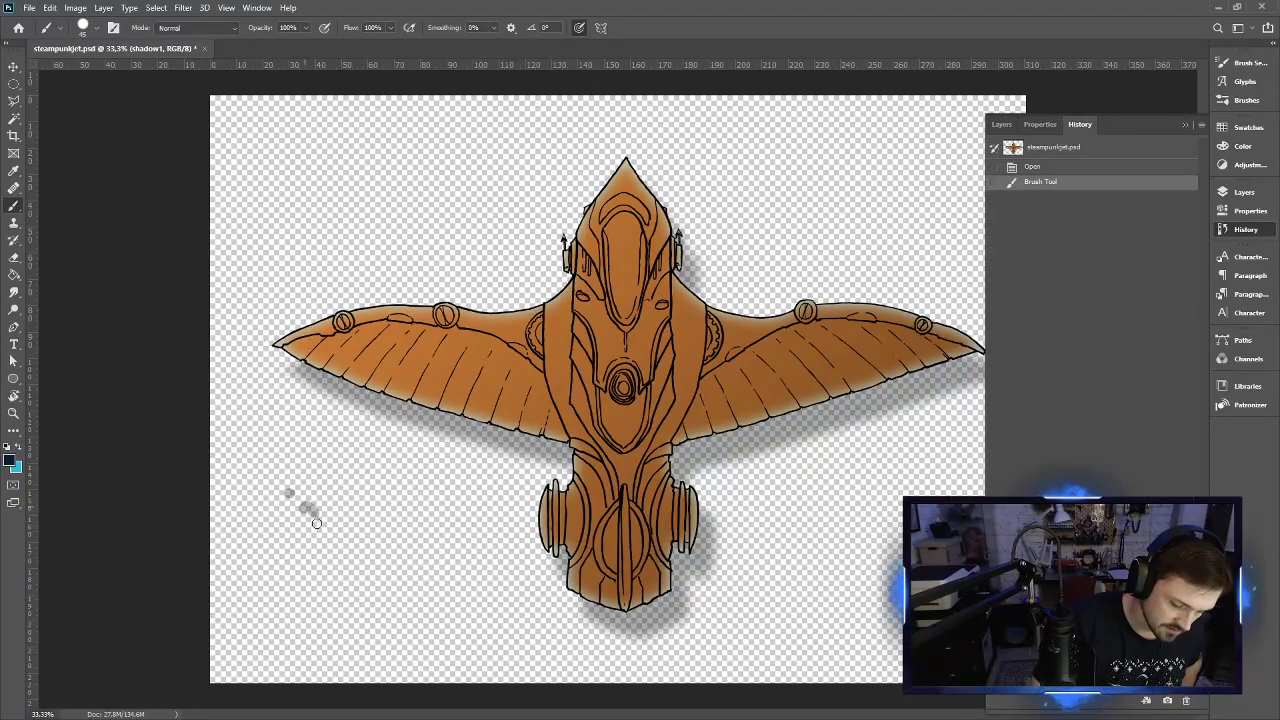
drag(316, 522, 332, 550)
click(345, 517)
click(357, 519)
click(367, 522)
click(372, 537)
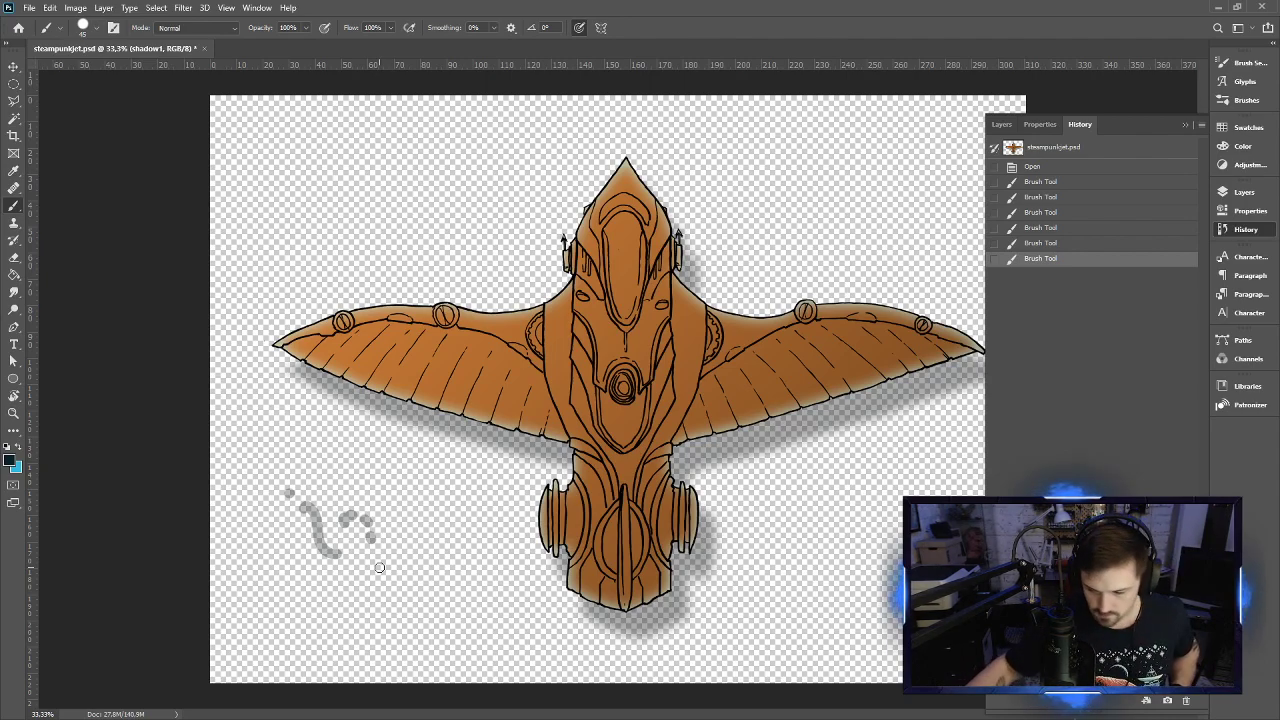
key(ctrl+z)
key(ctrl+z)
key(ctrl+z)
key(ctrl+z)
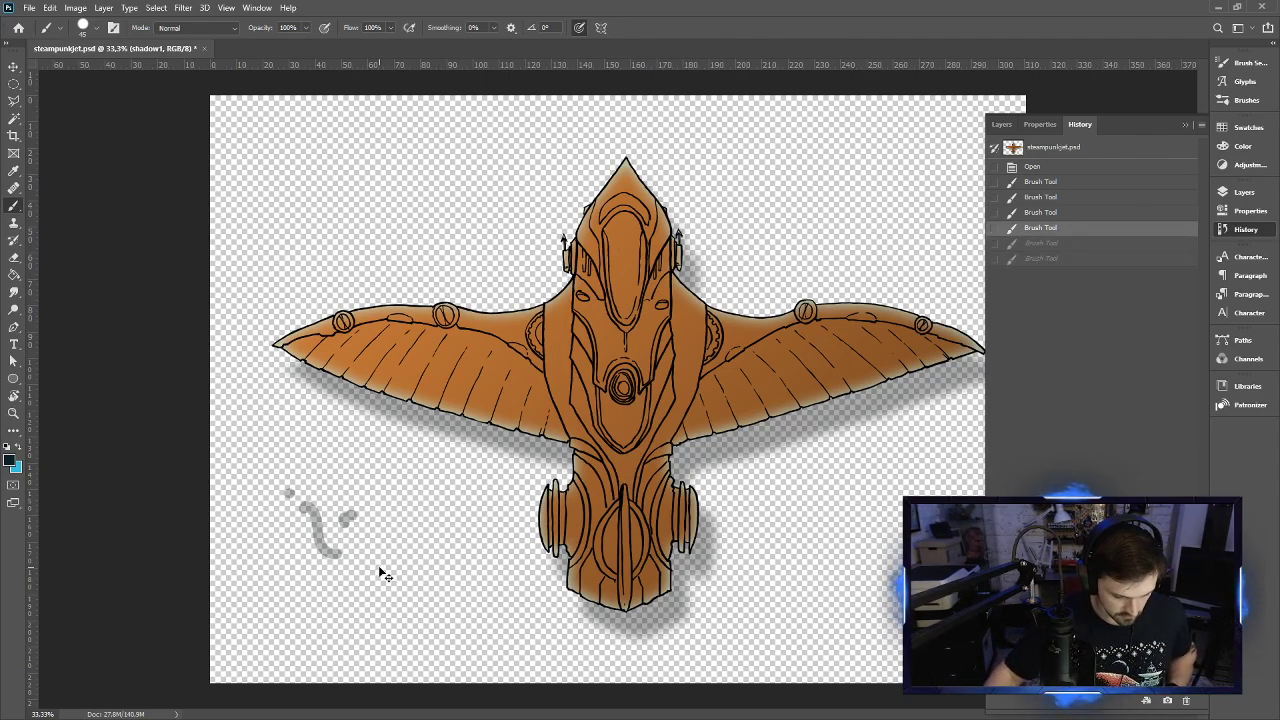
Undo the last test dot, calibrate the pen on all four targets, test pressure, and confirm
key(ctrl+z)
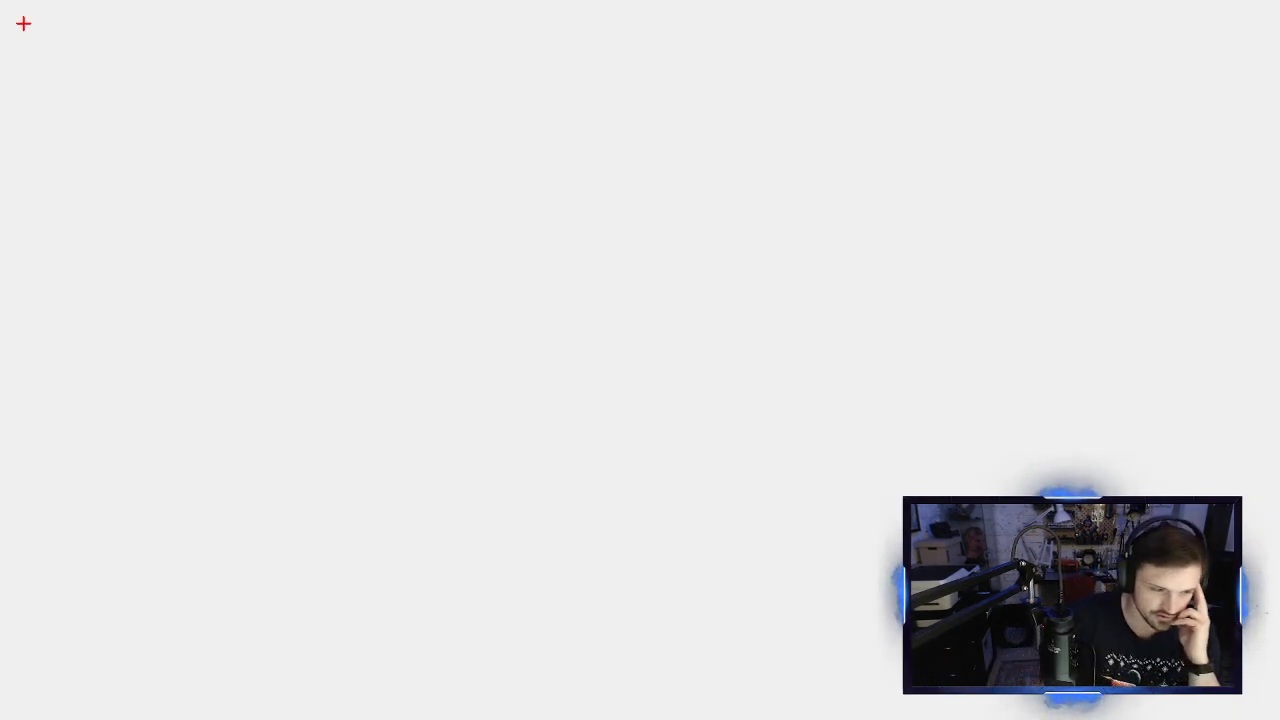
click(24, 700)
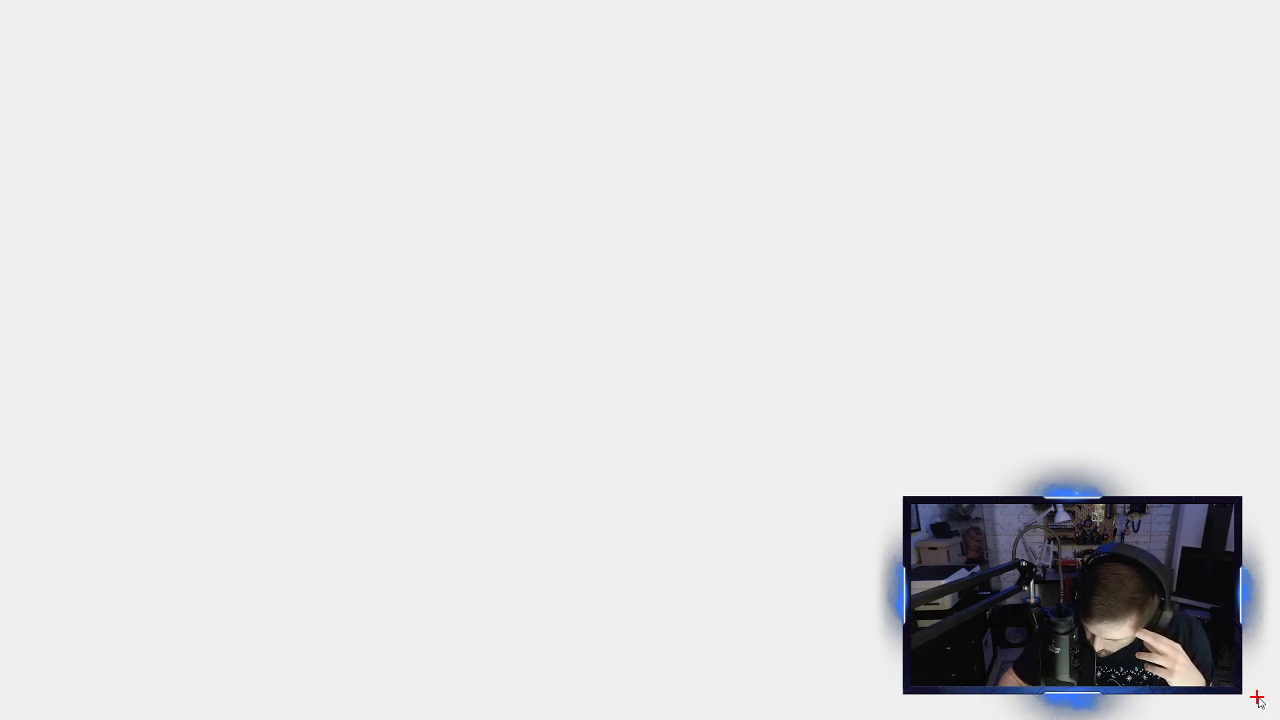
click(1258, 699)
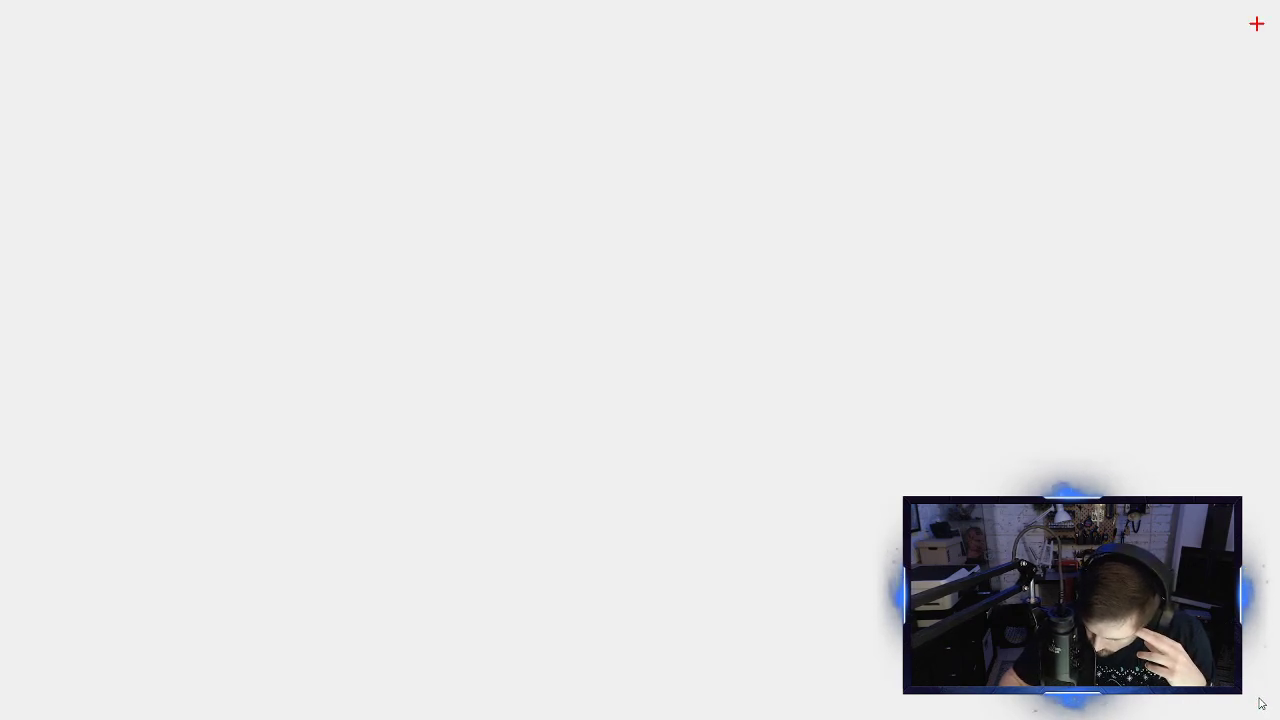
click(1254, 27)
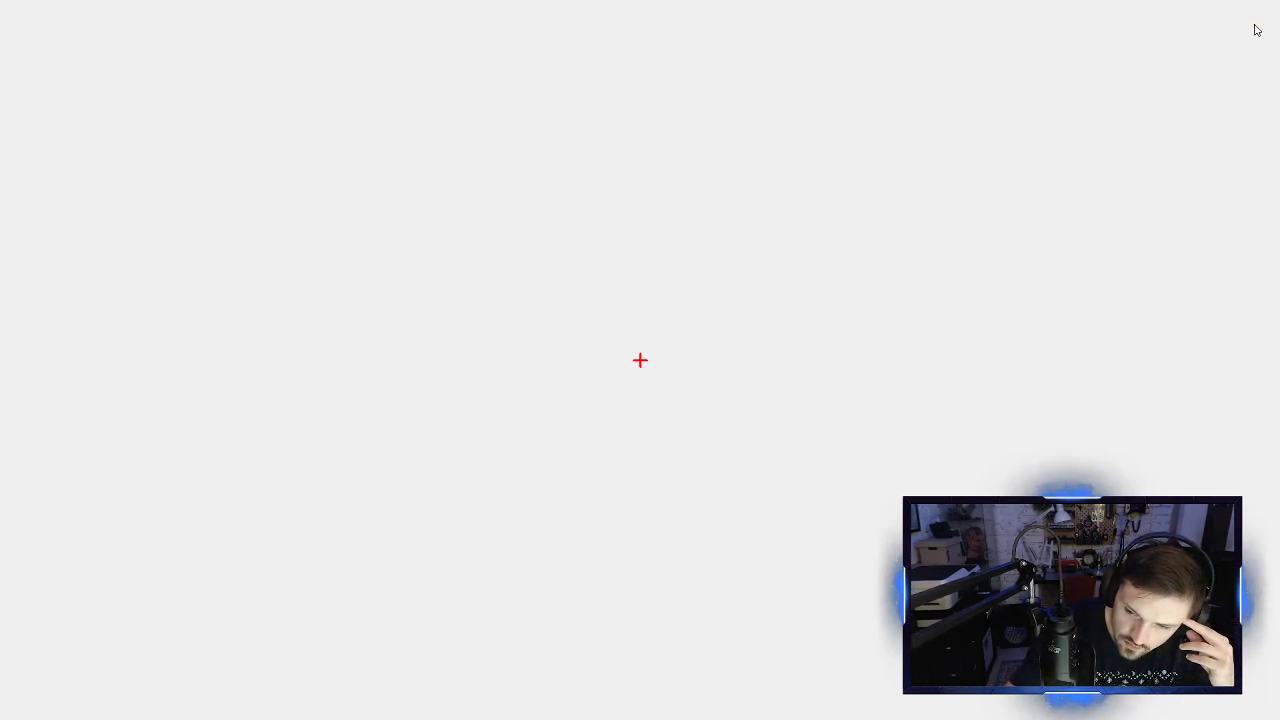
click(641, 362)
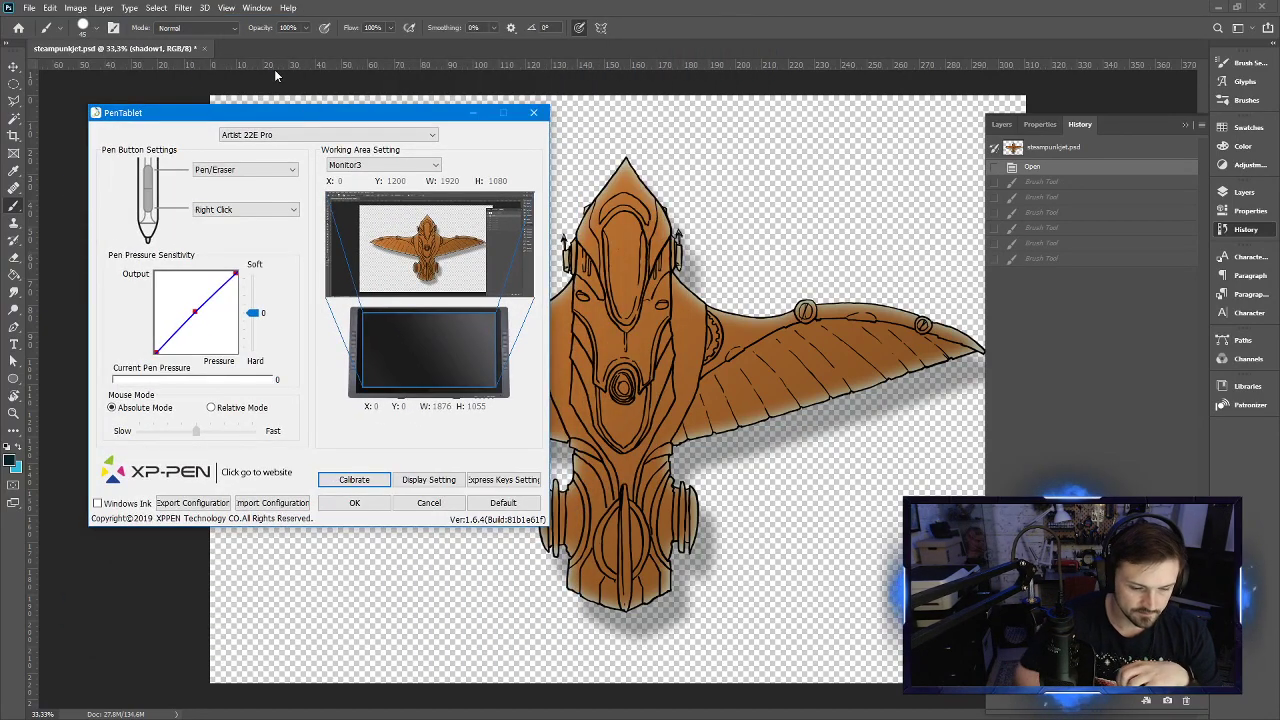
click(219, 341)
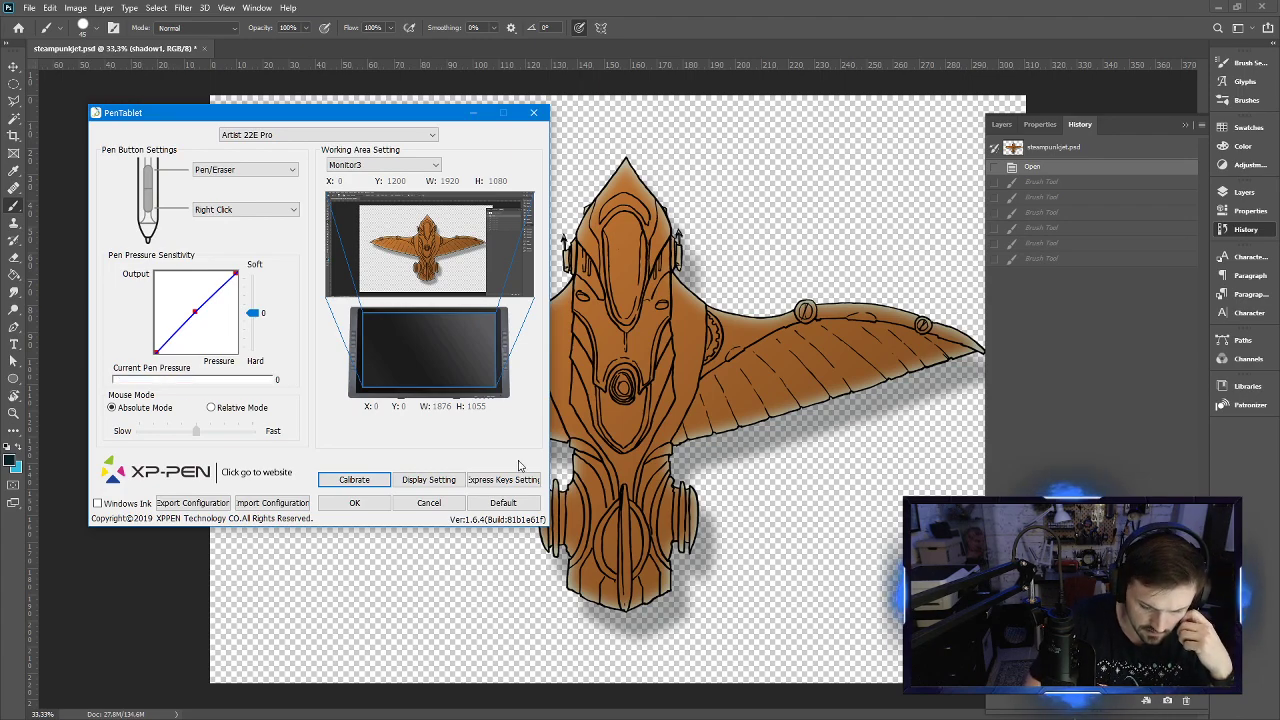
click(362, 504)
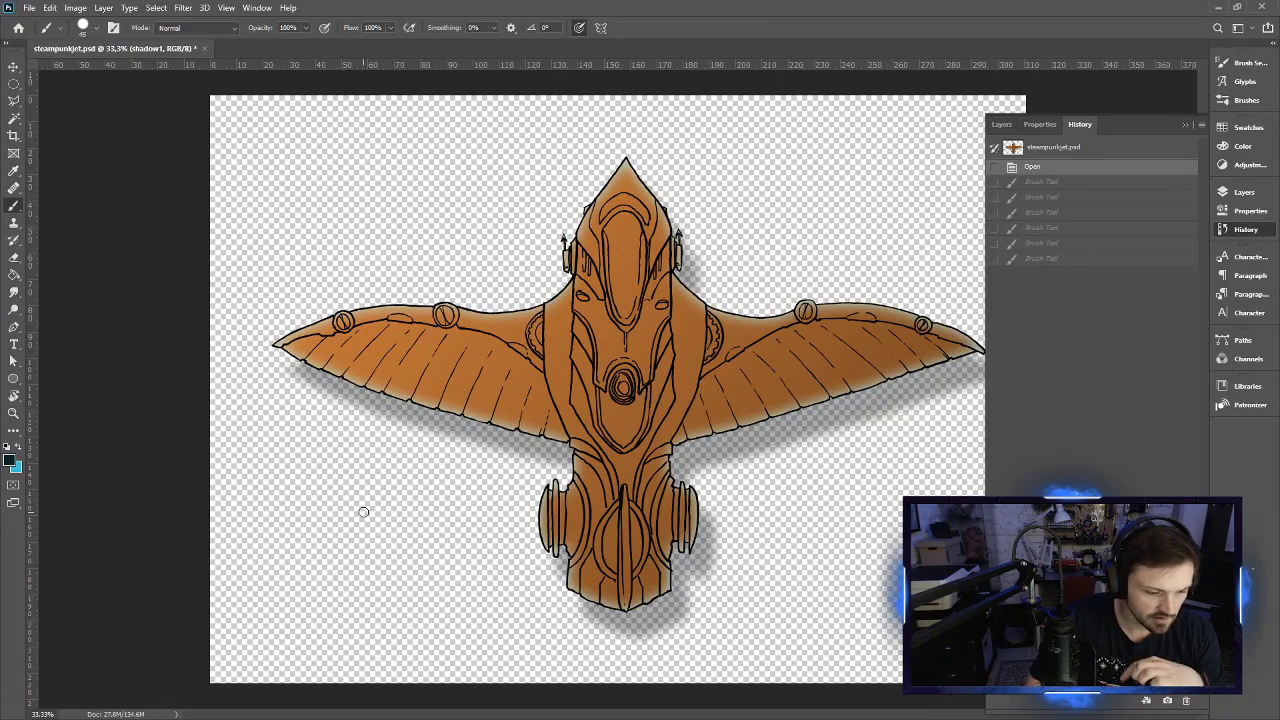
Paint a test stroke below the left wing and undo it
mouse_move(366, 458)
mouse_down()
mouse_move(390, 540)
mouse_move(412, 536)
mouse_up()
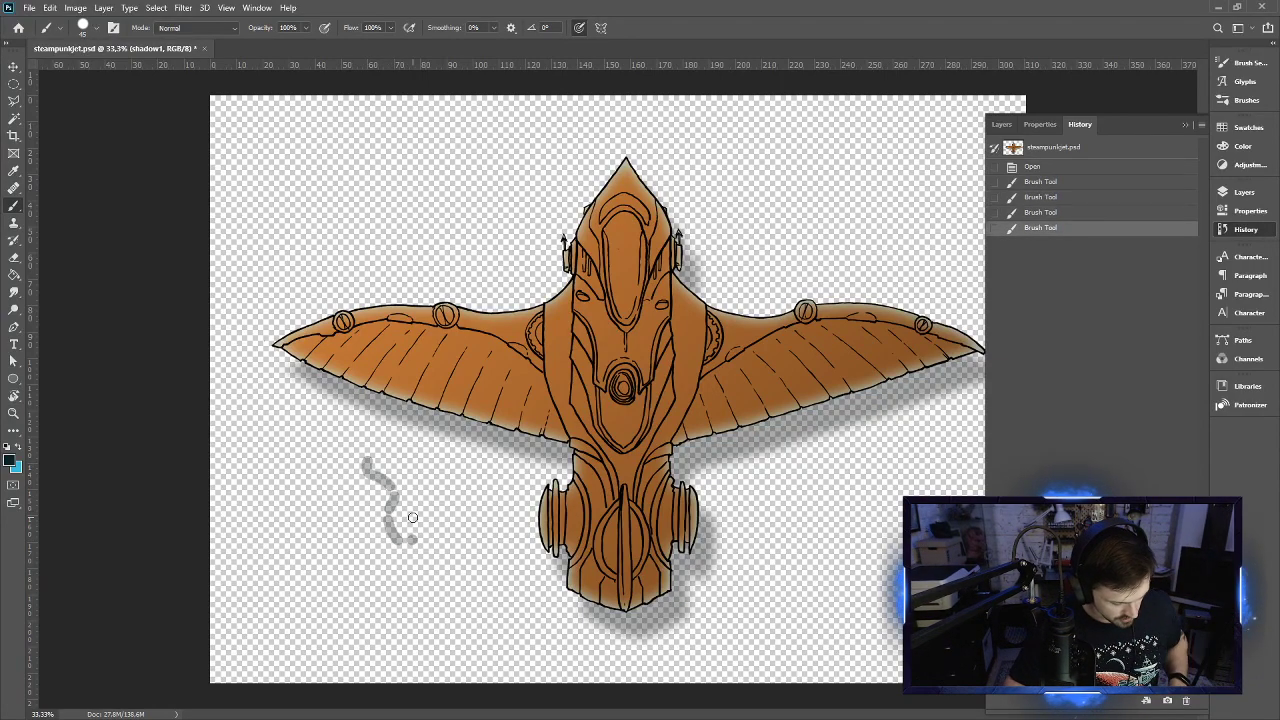
key(ctrl+z)
key(ctrl+z)
key(ctrl+z)
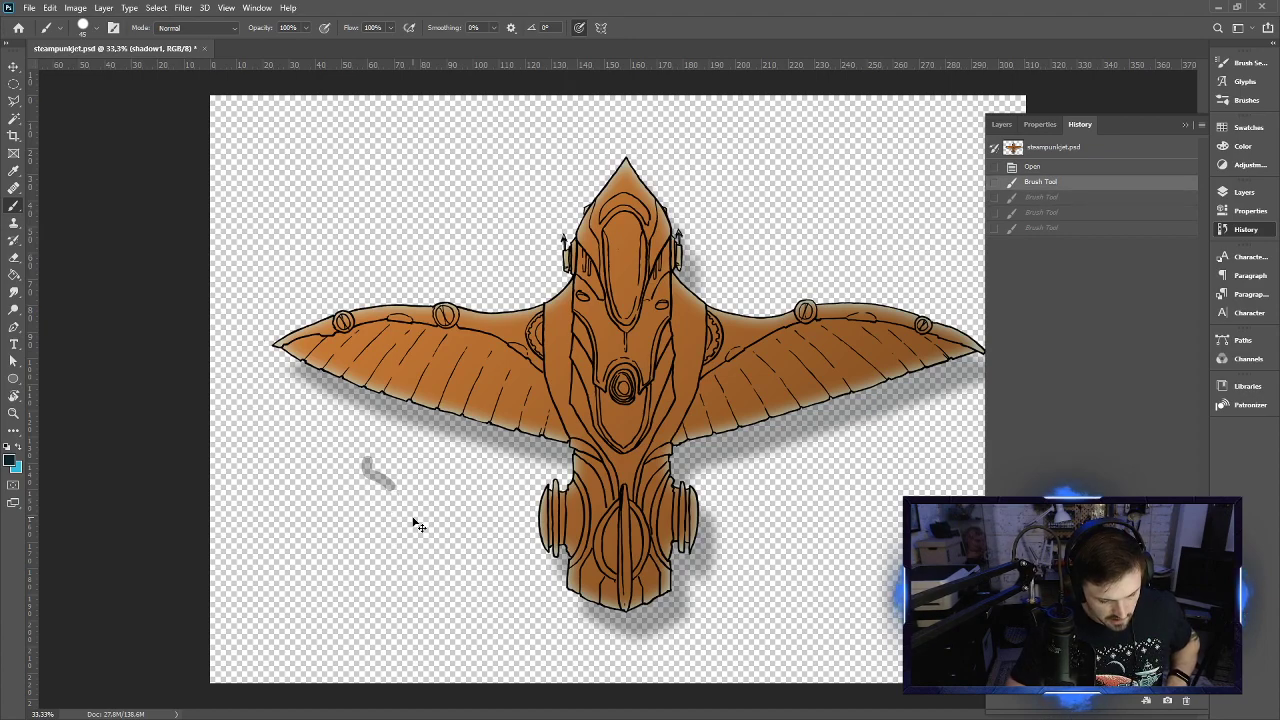
key(ctrl+z)
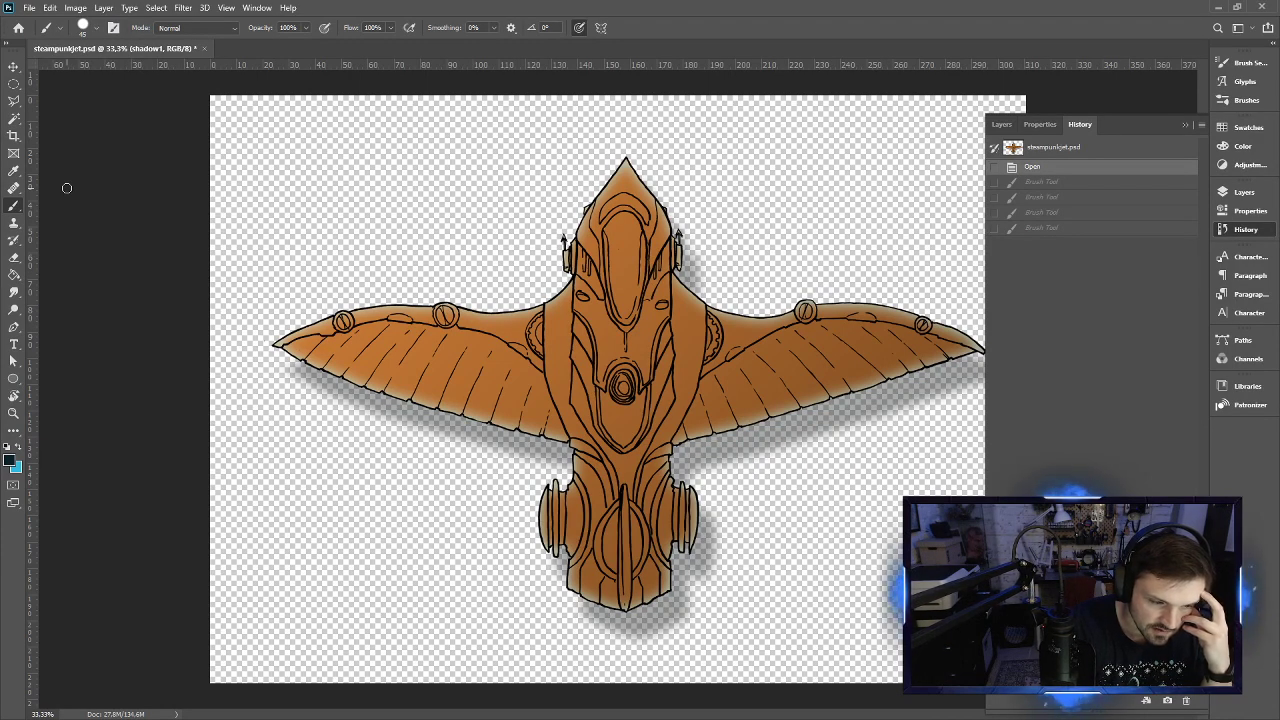
Switch to the fine 4 px inking brush preset
click(95, 28)
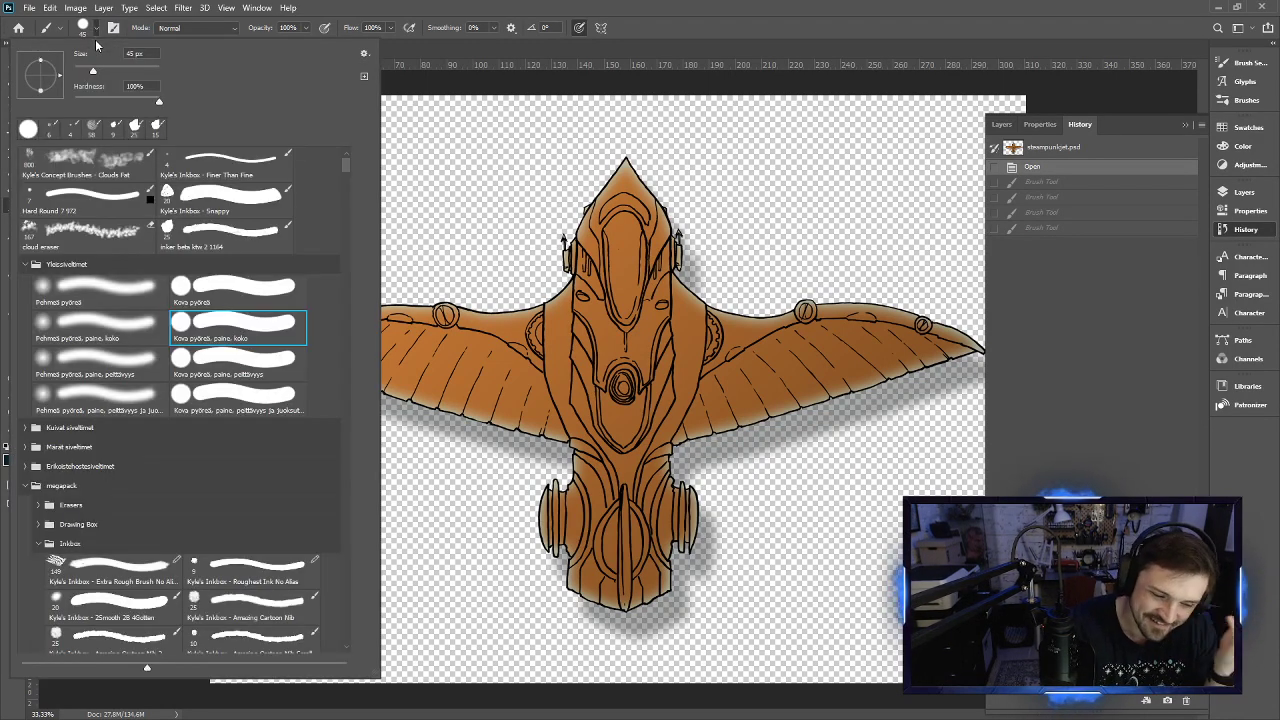
click(259, 163)
click(657, 45)
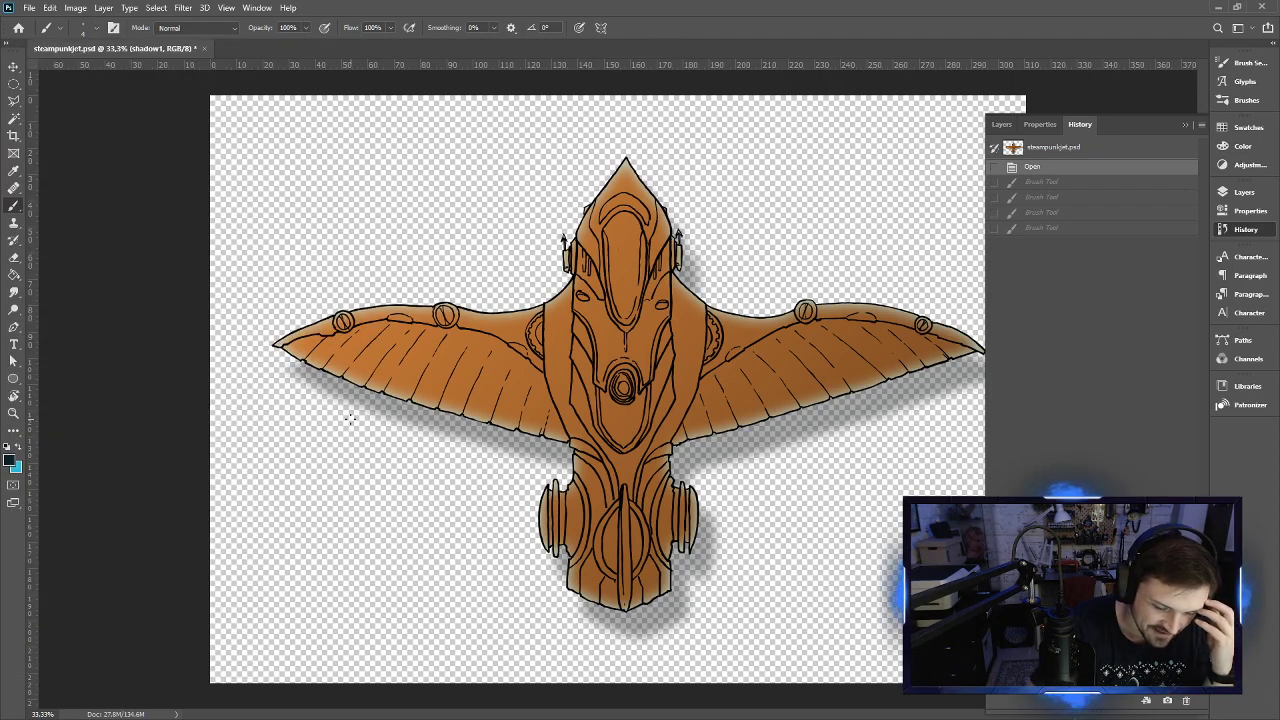
Sketch faint test lines at the lower left and adjust the brush size
mouse_move(350, 418)
mouse_down()
mouse_move(381, 470)
mouse_move(380, 494)
mouse_move(448, 516)
mouse_up()
drag(330, 478, 370, 546)
right_click(372, 546)
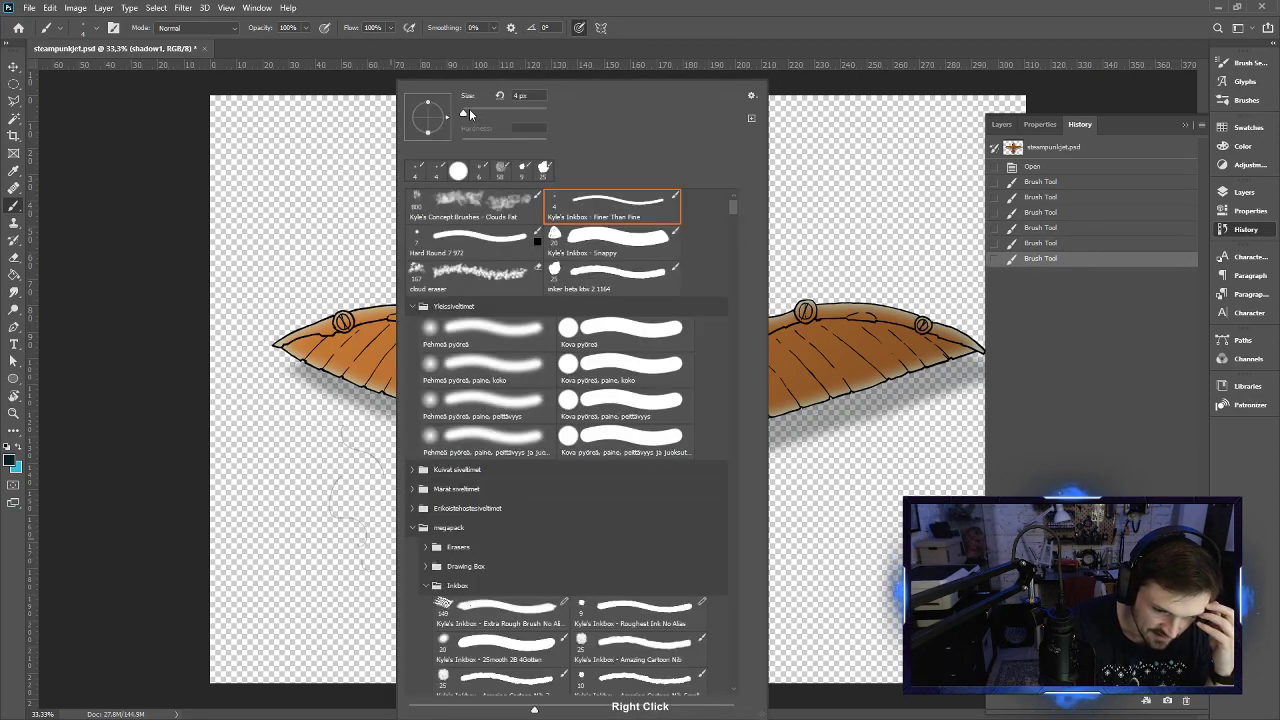
drag(463, 113, 472, 116)
key(Return)
Sketch test strokes above the left wing and near the nose, then undo them
mouse_move(310, 208)
mouse_down()
mouse_move(306, 282)
mouse_move(354, 266)
mouse_up()
mouse_move(322, 272)
mouse_down()
mouse_move(347, 246)
mouse_move(384, 258)
mouse_up()
drag(374, 236, 398, 226)
drag(401, 220, 410, 212)
drag(398, 222, 404, 218)
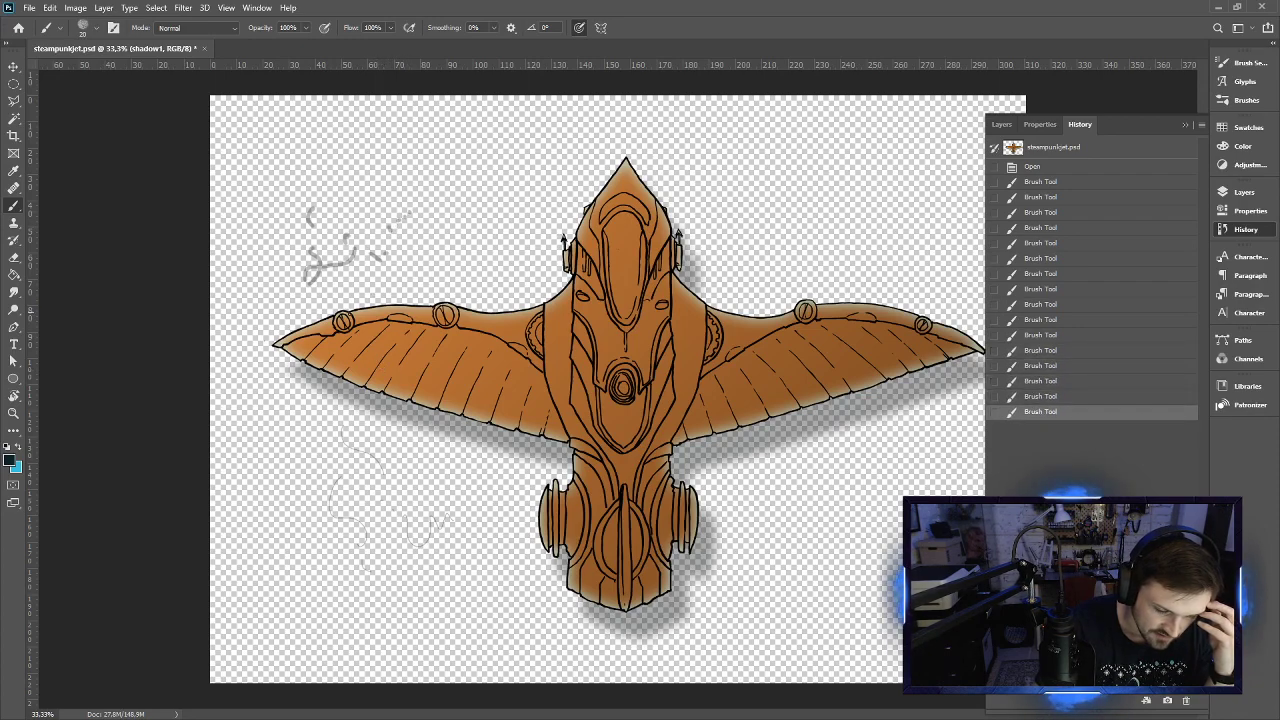
drag(296, 344, 318, 338)
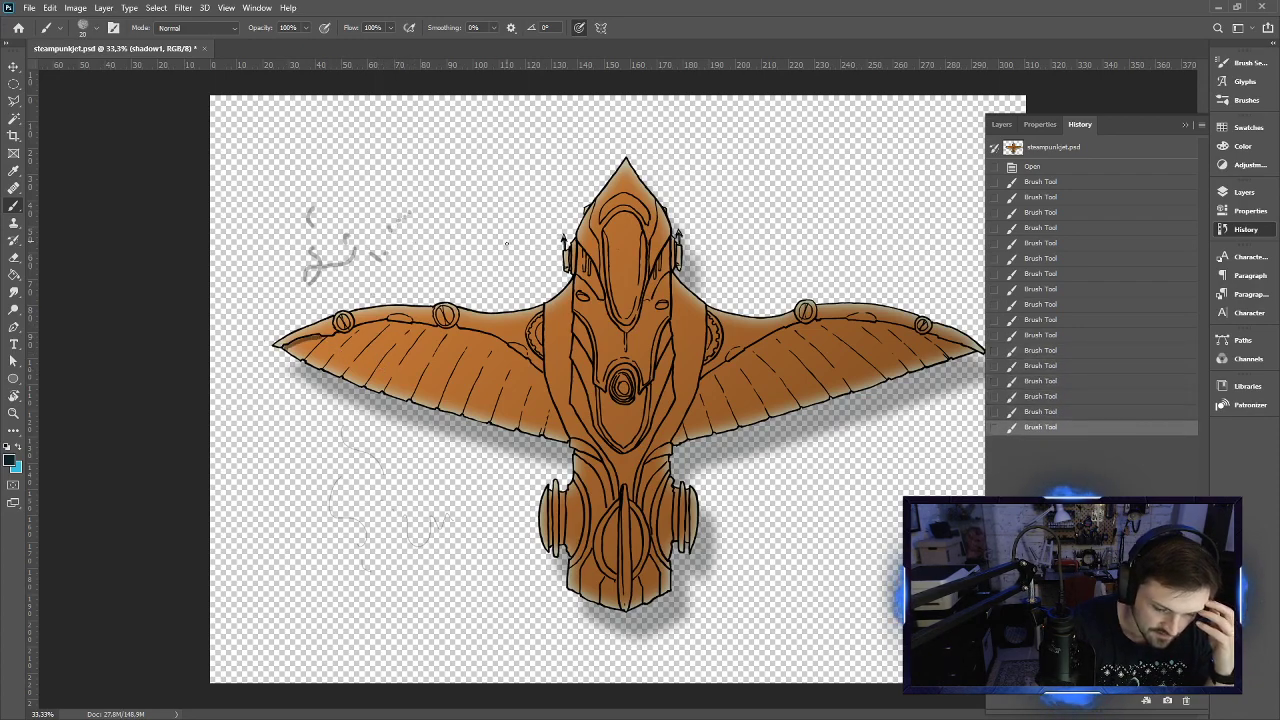
key(ctrl+z)
key(ctrl+z)
key(ctrl+z)
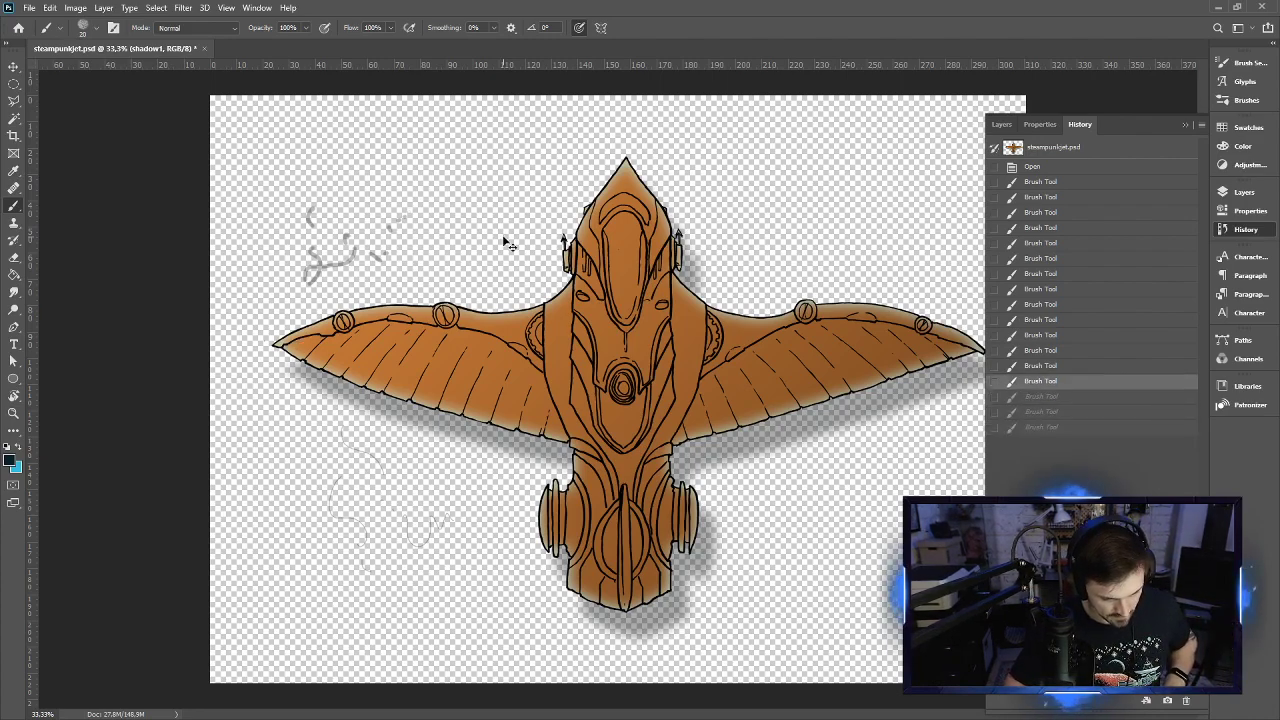
key(ctrl+z)
key(ctrl+z)
key(ctrl+z)
key(ctrl+z)
key(ctrl+z)
key(ctrl+z)
key(ctrl+z)
key(ctrl+z)
key(ctrl+z)
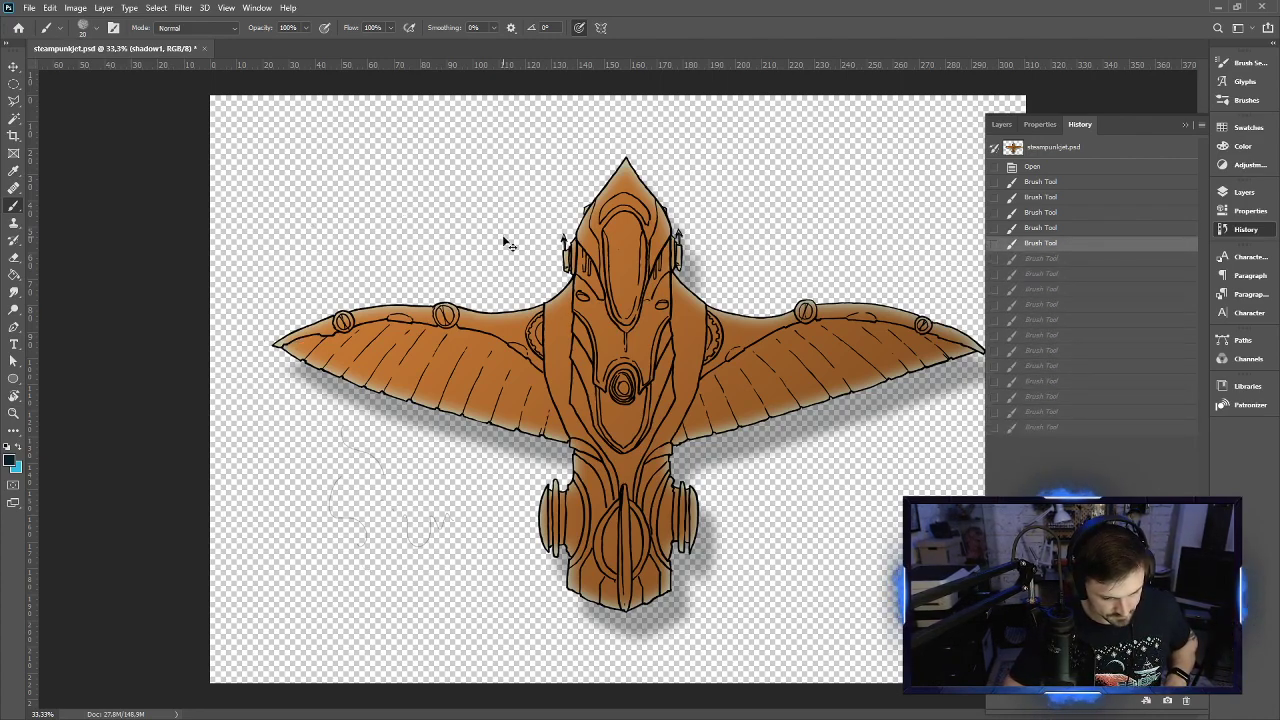
key(ctrl+z)
key(ctrl+z)
key(ctrl+z)
key(ctrl+z)
key(ctrl+z)
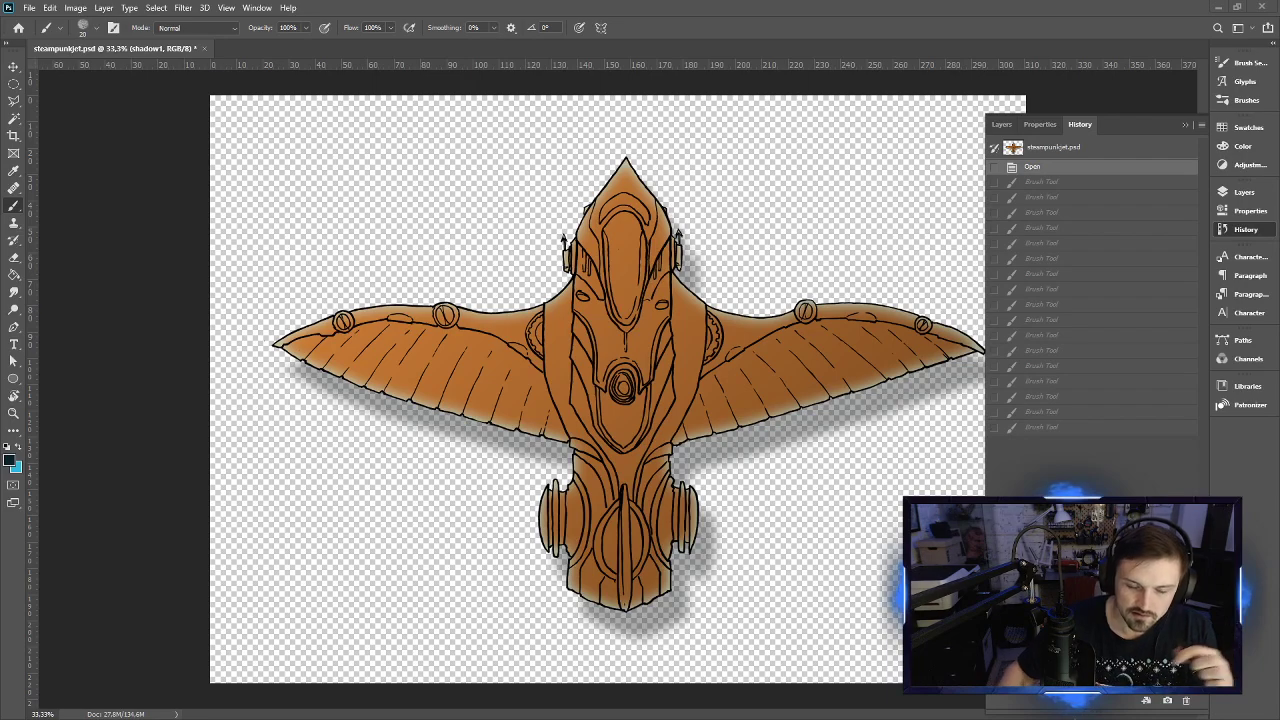
Draw test squiggles above the left wing, undo them, and show the Layers panel
click(395, 190)
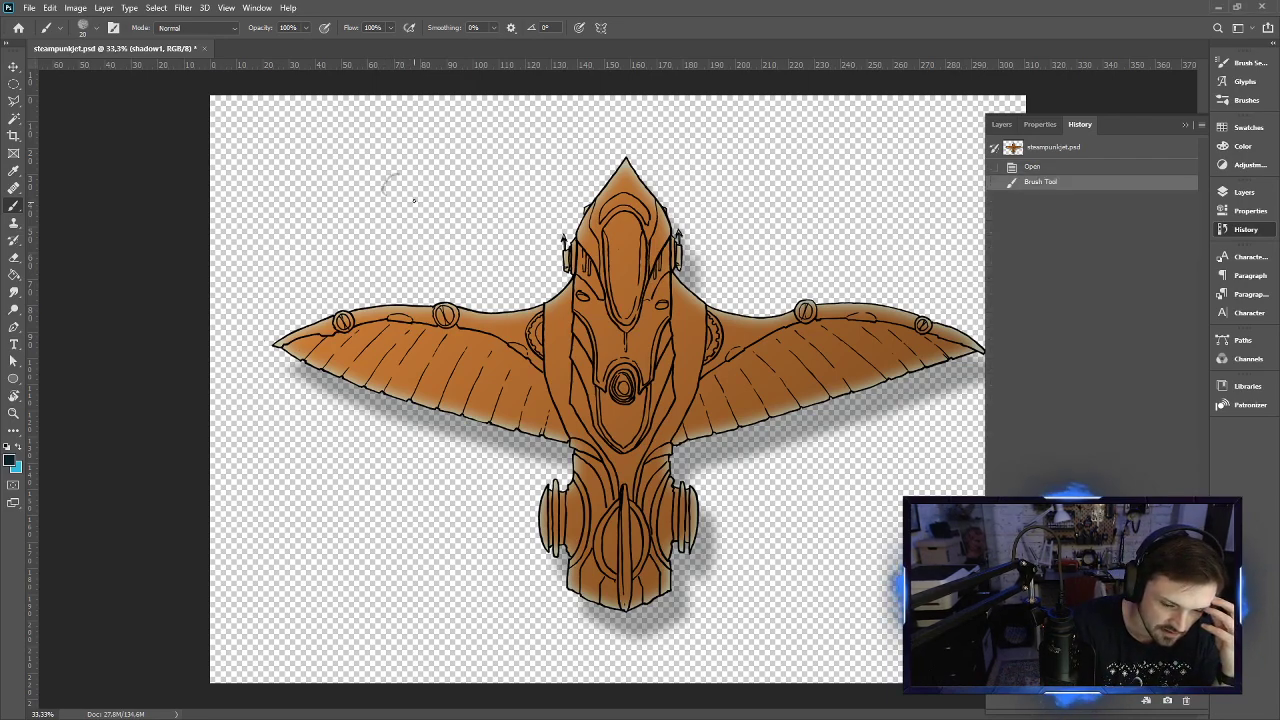
mouse_move(413, 199)
mouse_down()
mouse_move(412, 259)
mouse_move(441, 259)
mouse_move(475, 230)
mouse_up()
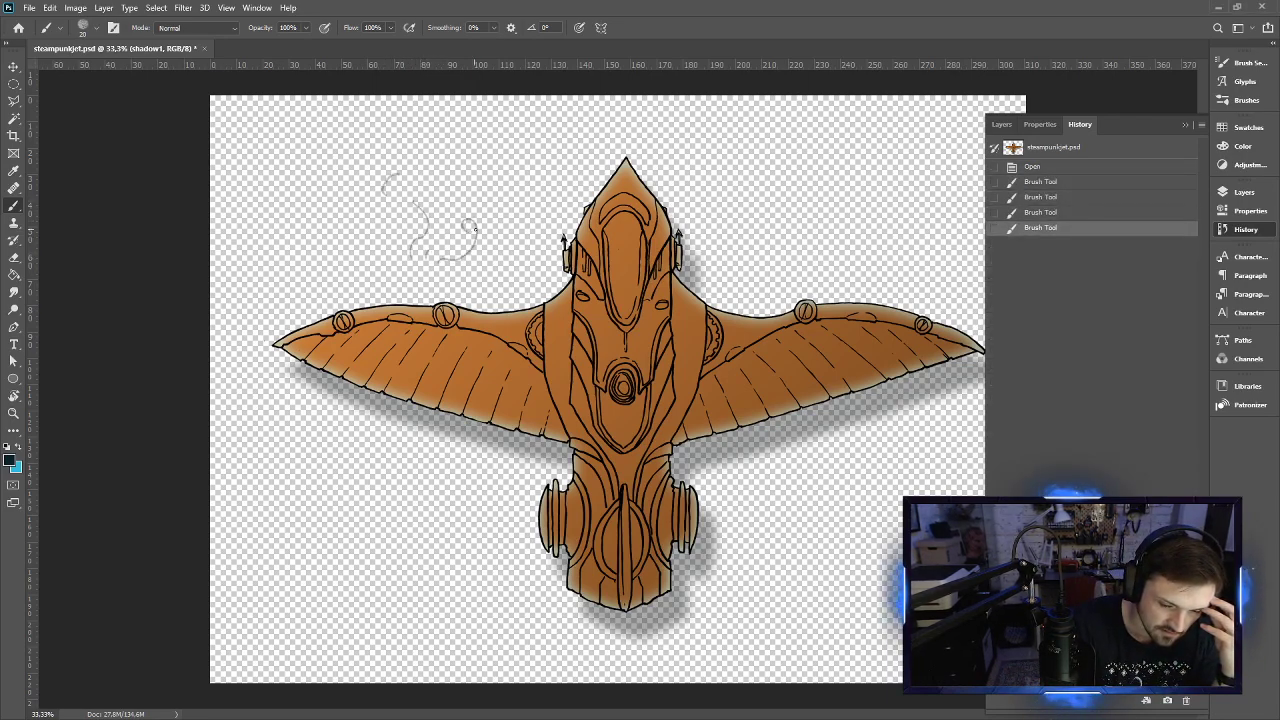
click(485, 240)
click(492, 268)
drag(481, 277, 525, 232)
click(470, 258)
click(466, 262)
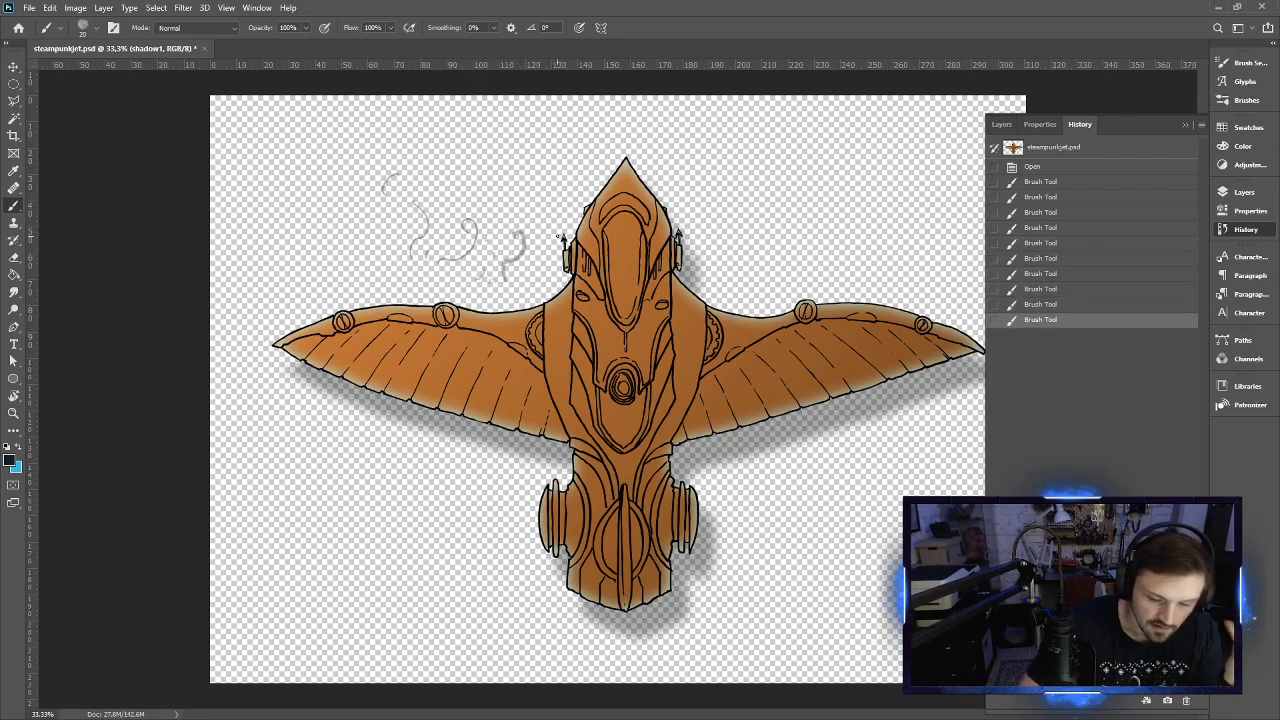
key(ctrl+z)
key(ctrl+z)
key(ctrl+z)
key(ctrl+z)
key(ctrl+z)
key(ctrl+z)
key(ctrl+z)
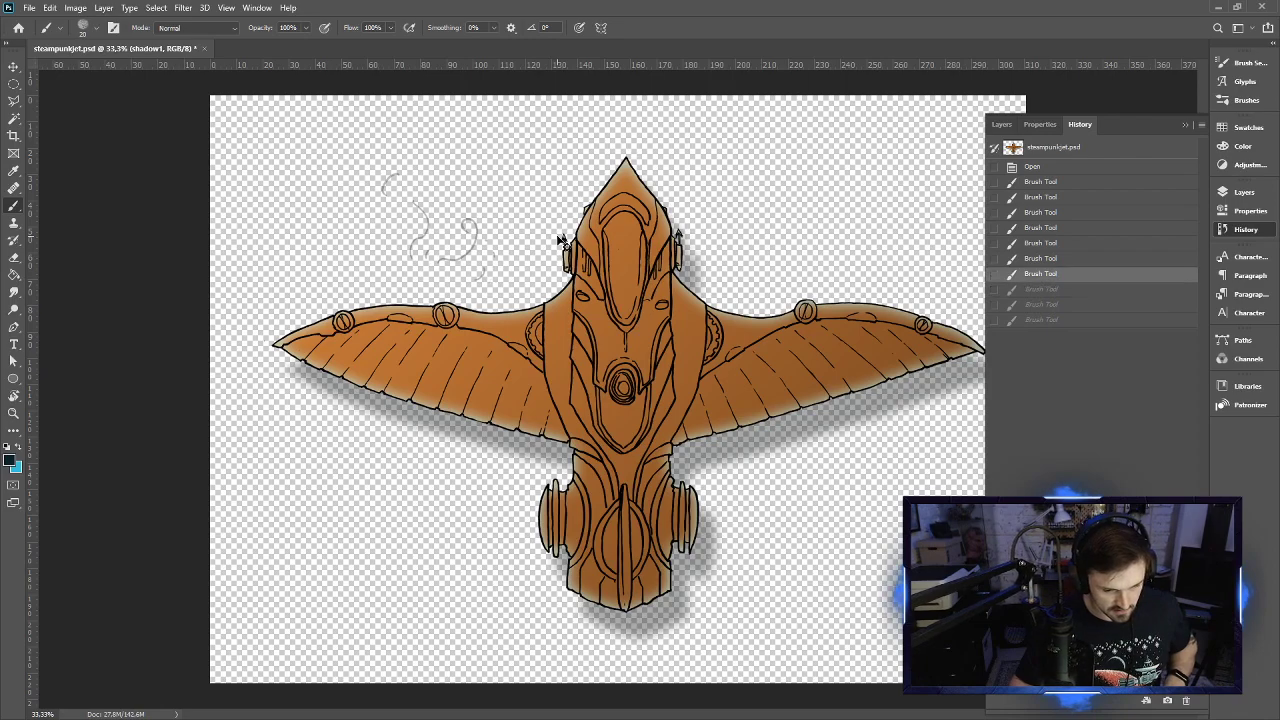
key(ctrl+z)
key(ctrl+z)
key(ctrl+z)
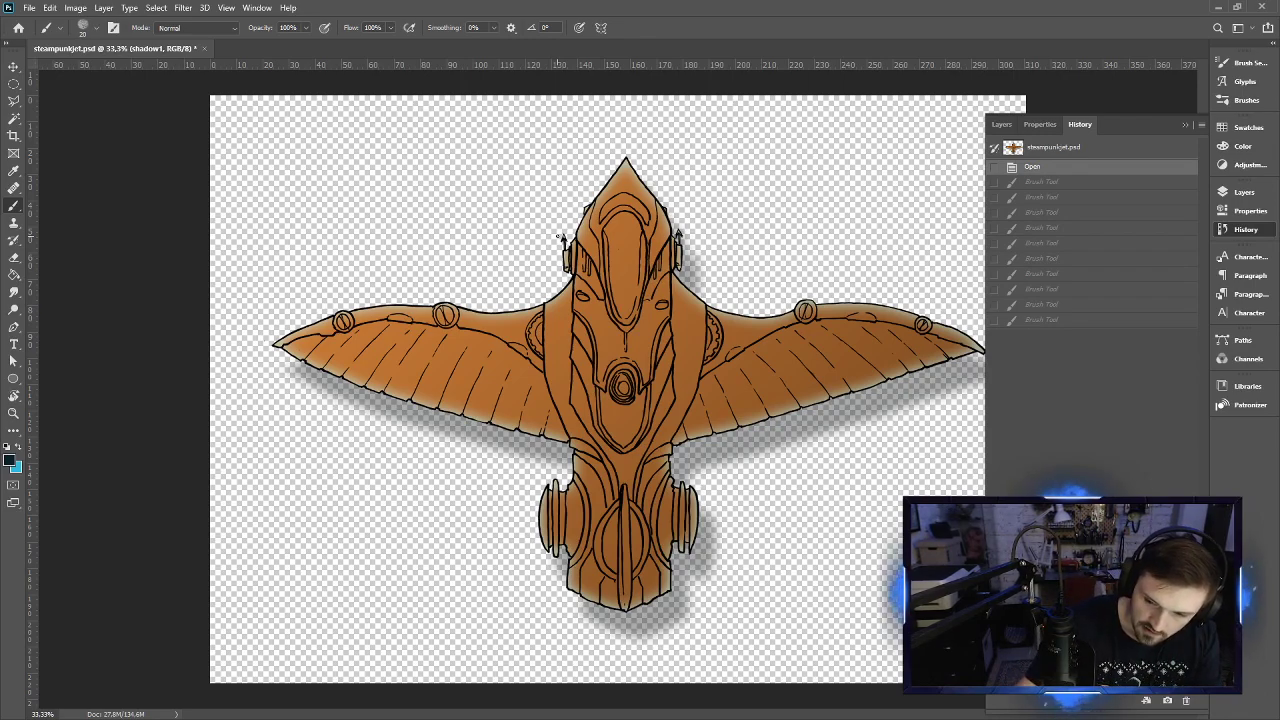
click(1240, 193)
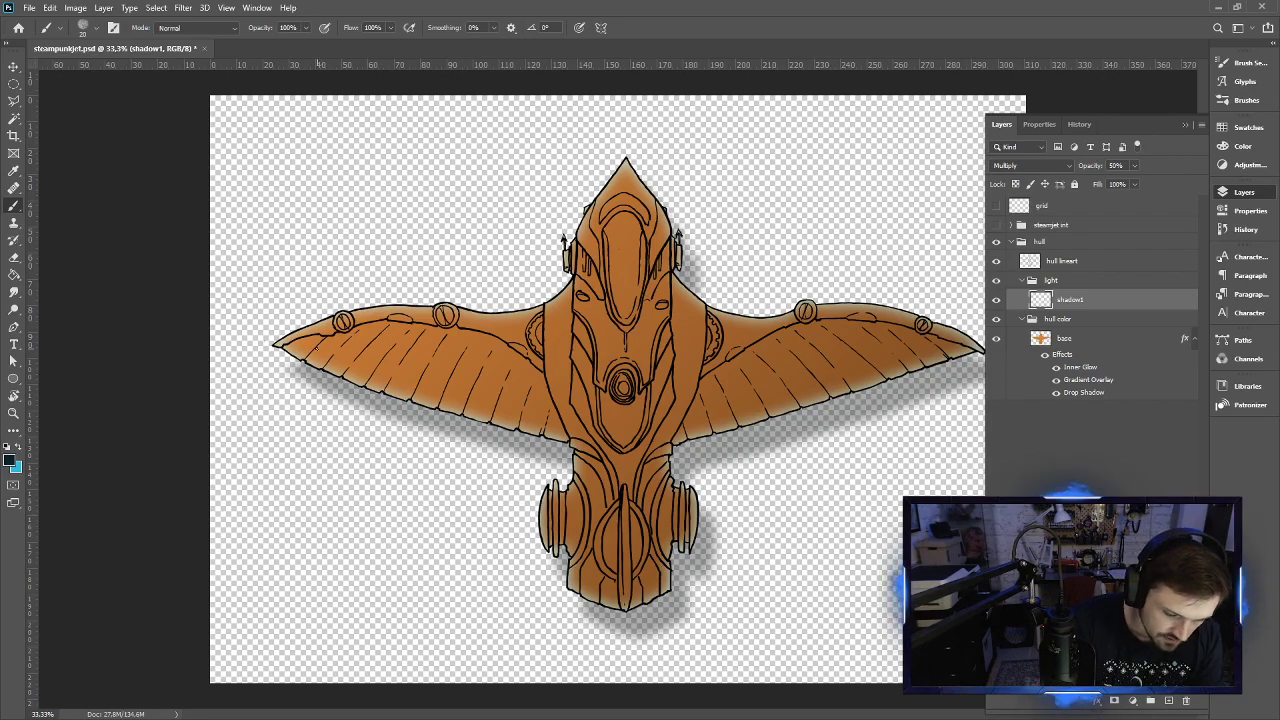
Choose the 7 px Hard Round brush preset
right_click(330, 250)
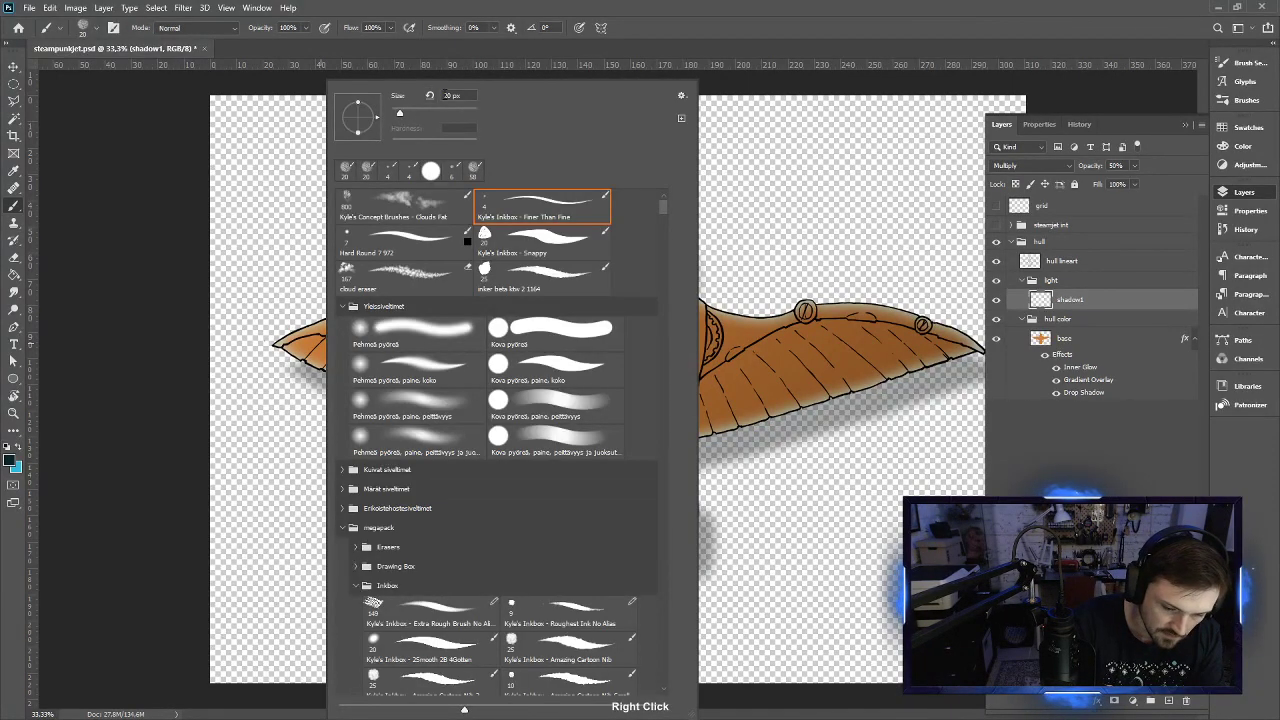
click(433, 246)
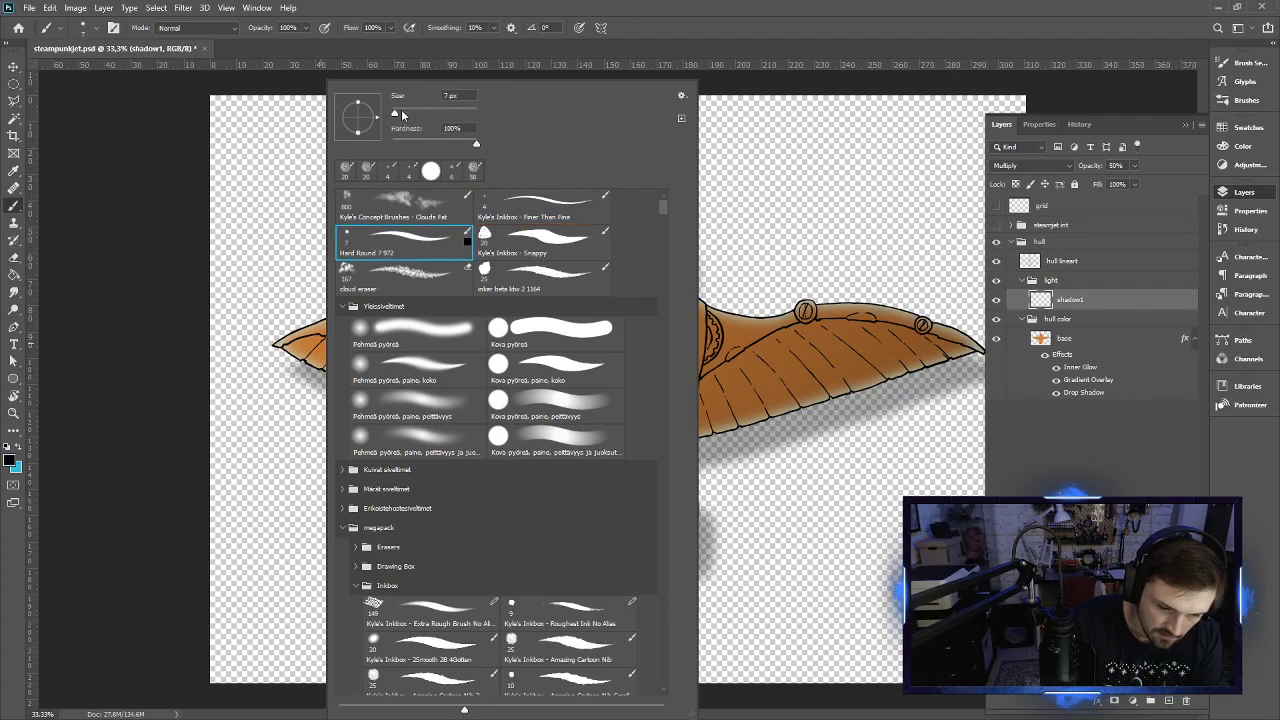
click(664, 30)
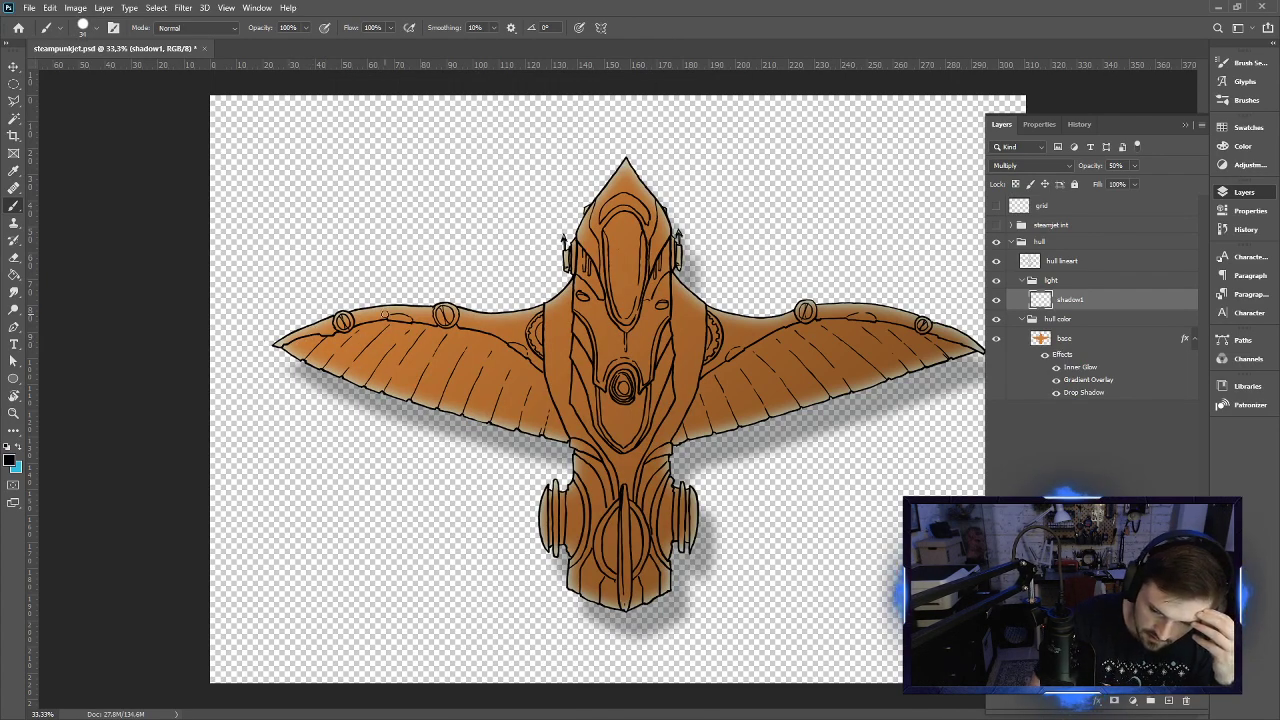
Shade the left wing edge, both fuselage sides, and up the nose centre on shadow1
mouse_move(287, 346)
mouse_down()
mouse_move(401, 317)
mouse_move(387, 322)
mouse_move(443, 326)
mouse_move(448, 322)
mouse_up()
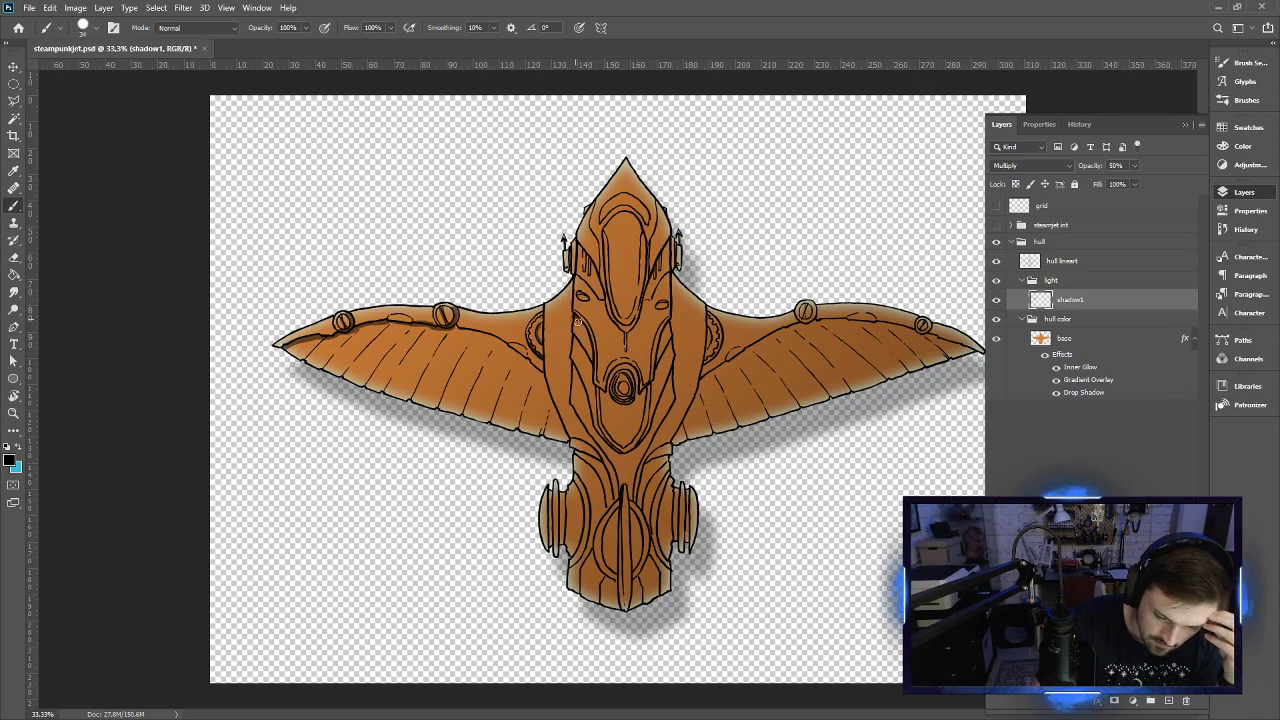
mouse_move(577, 320)
mouse_down()
mouse_move(593, 374)
mouse_move(573, 340)
mouse_move(596, 390)
mouse_move(573, 369)
mouse_move(603, 444)
mouse_up()
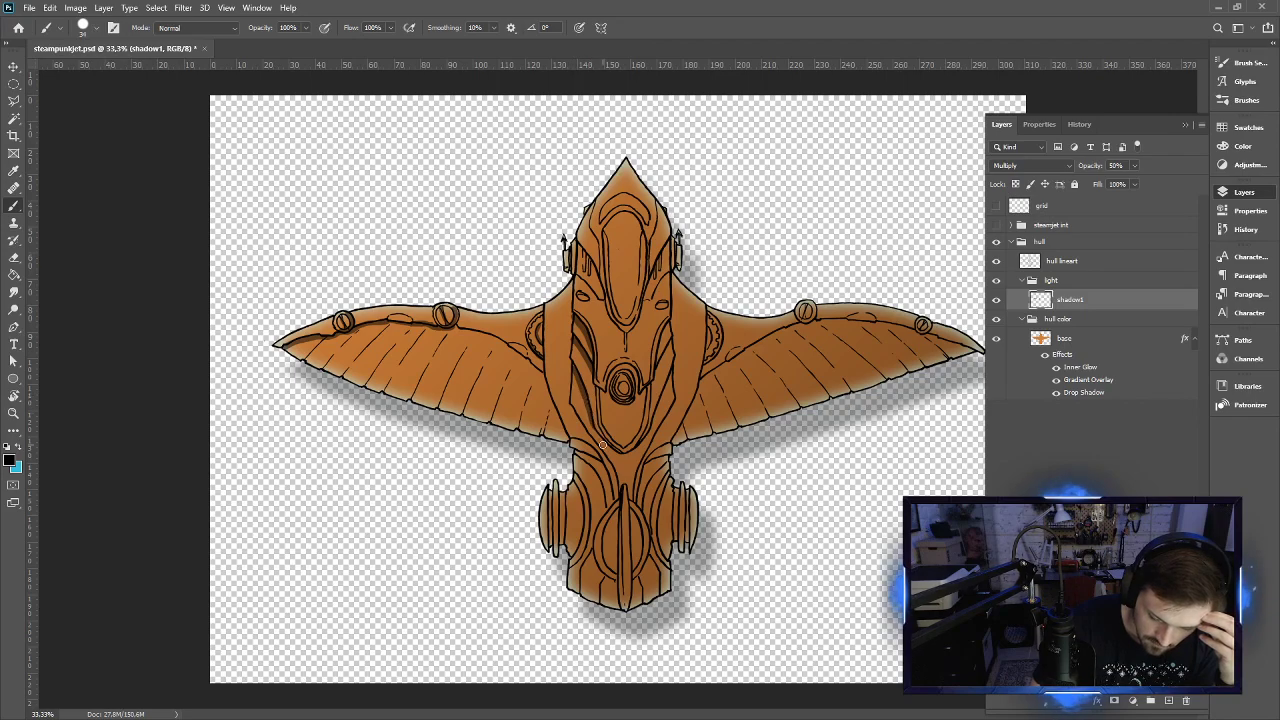
mouse_move(658, 360)
mouse_down()
mouse_move(662, 345)
mouse_move(650, 430)
mouse_move(625, 465)
mouse_move(678, 357)
mouse_move(670, 343)
mouse_move(677, 375)
mouse_move(672, 290)
mouse_move(676, 404)
mouse_move(634, 505)
mouse_up()
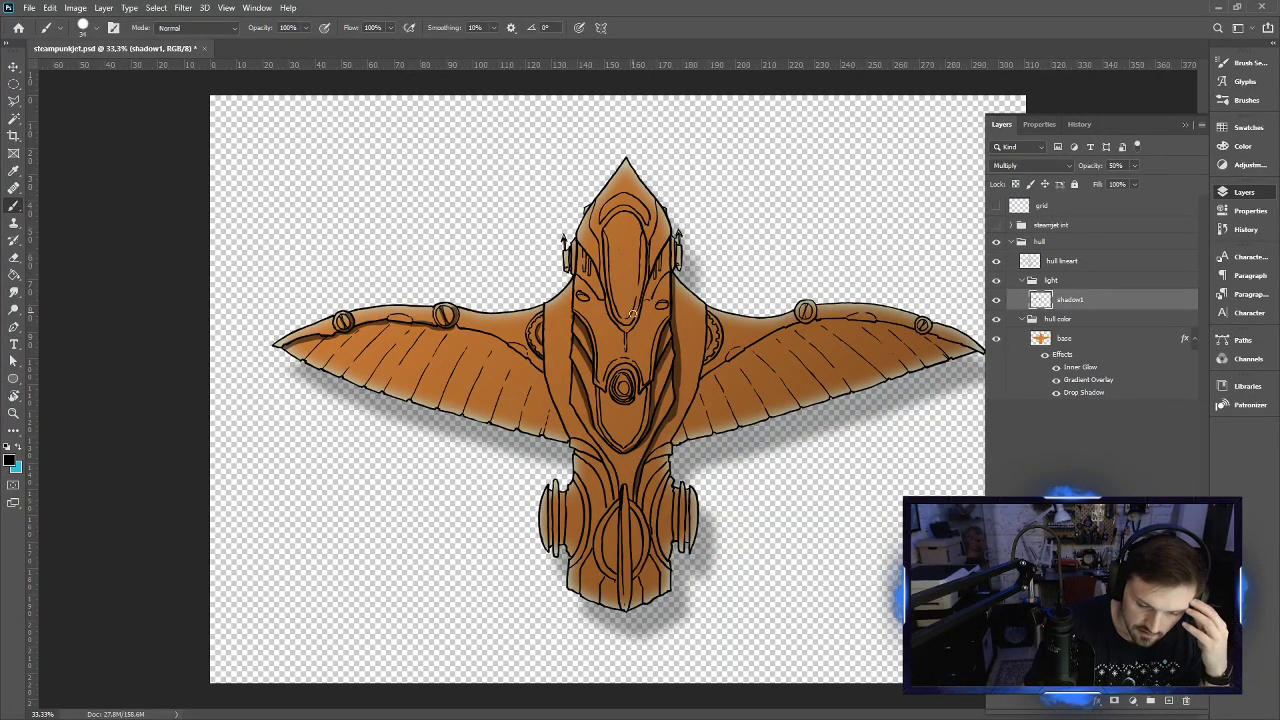
drag(630, 320, 643, 237)
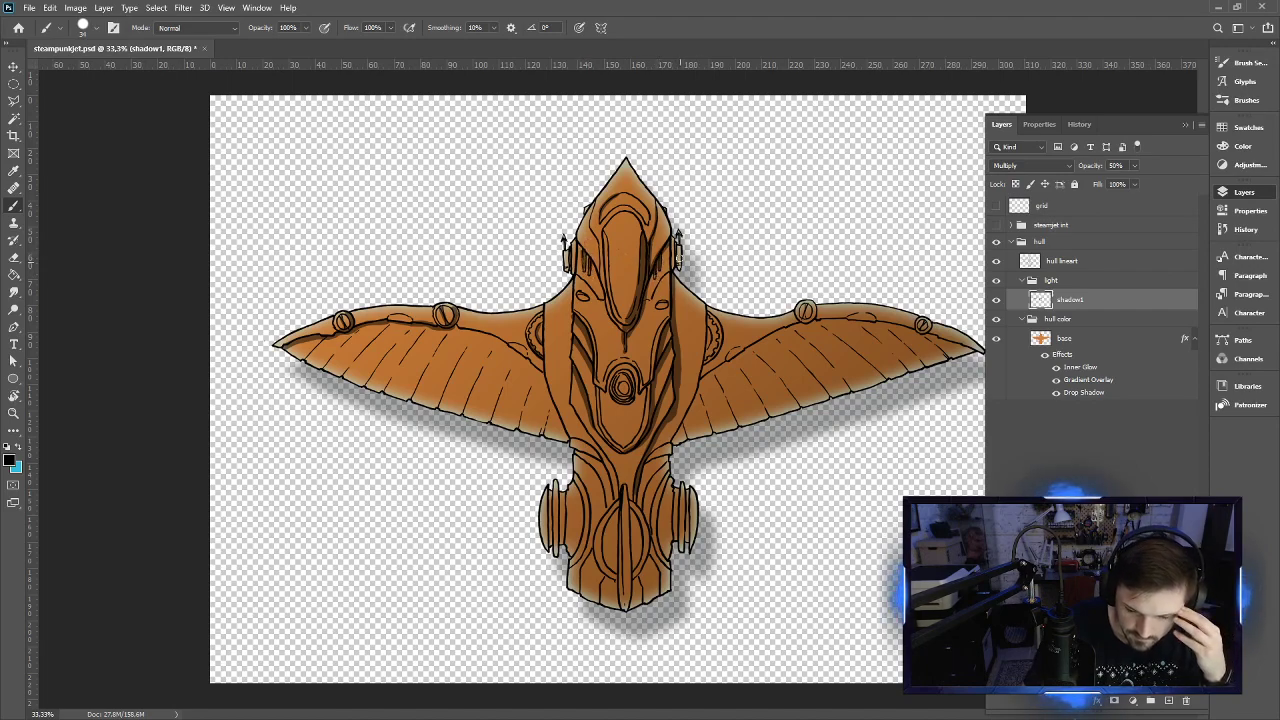
Darken shadows on both sides of the nose, the central disc, and down the tail
drag(672, 240, 678, 272)
mouse_move(566, 250)
mouse_down()
mouse_move(571, 274)
mouse_move(574, 232)
mouse_up()
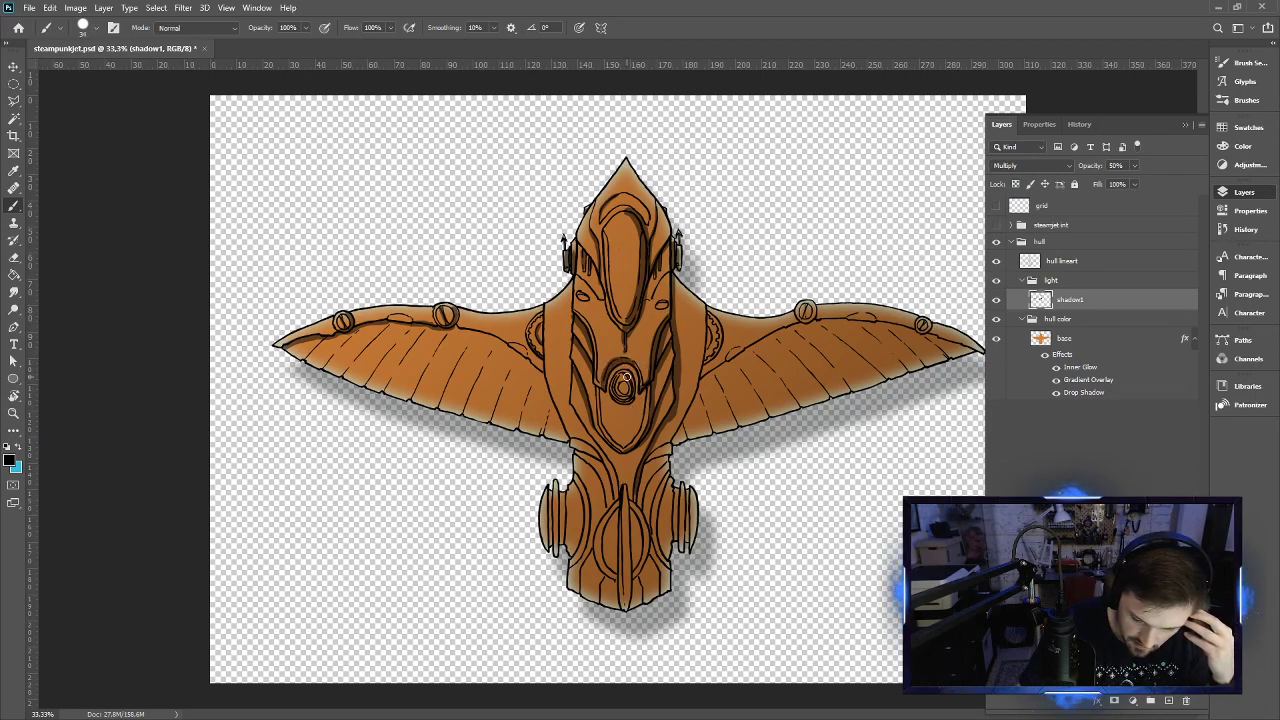
drag(624, 376, 625, 397)
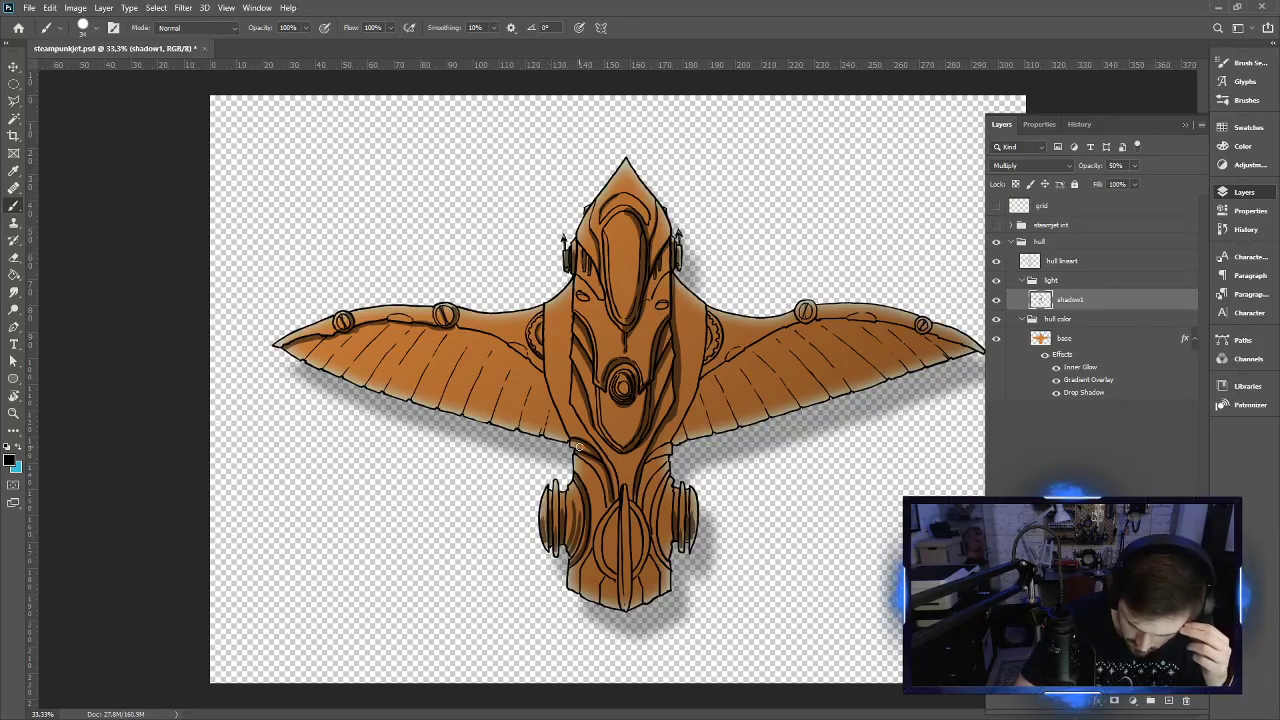
mouse_move(625, 492)
mouse_down()
mouse_move(625, 604)
mouse_move(630, 500)
mouse_up()
mouse_move(635, 572)
mouse_down()
mouse_move(643, 545)
mouse_move(628, 499)
mouse_up()
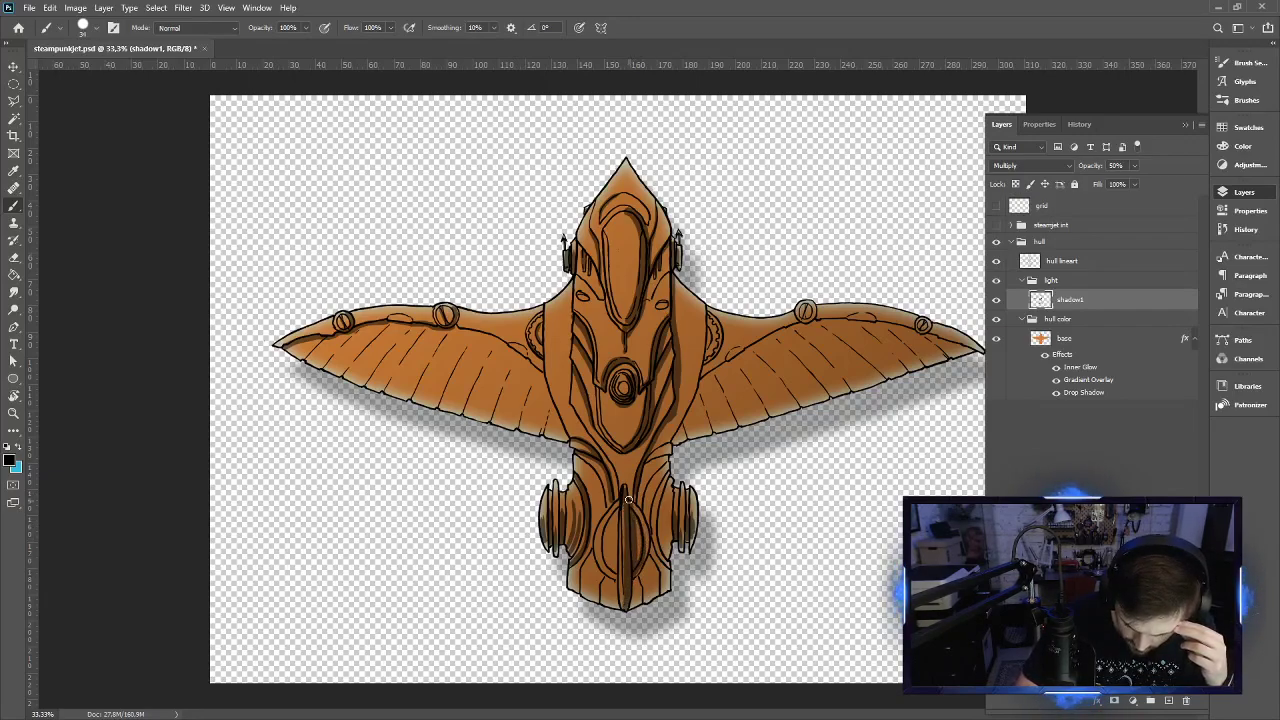
mouse_move(642, 572)
mouse_down()
mouse_move(651, 537)
mouse_move(671, 568)
mouse_move(660, 507)
mouse_move(679, 475)
mouse_move(661, 509)
mouse_move(662, 555)
mouse_move(657, 497)
mouse_move(641, 507)
mouse_move(666, 466)
mouse_move(639, 479)
mouse_move(665, 447)
mouse_up()
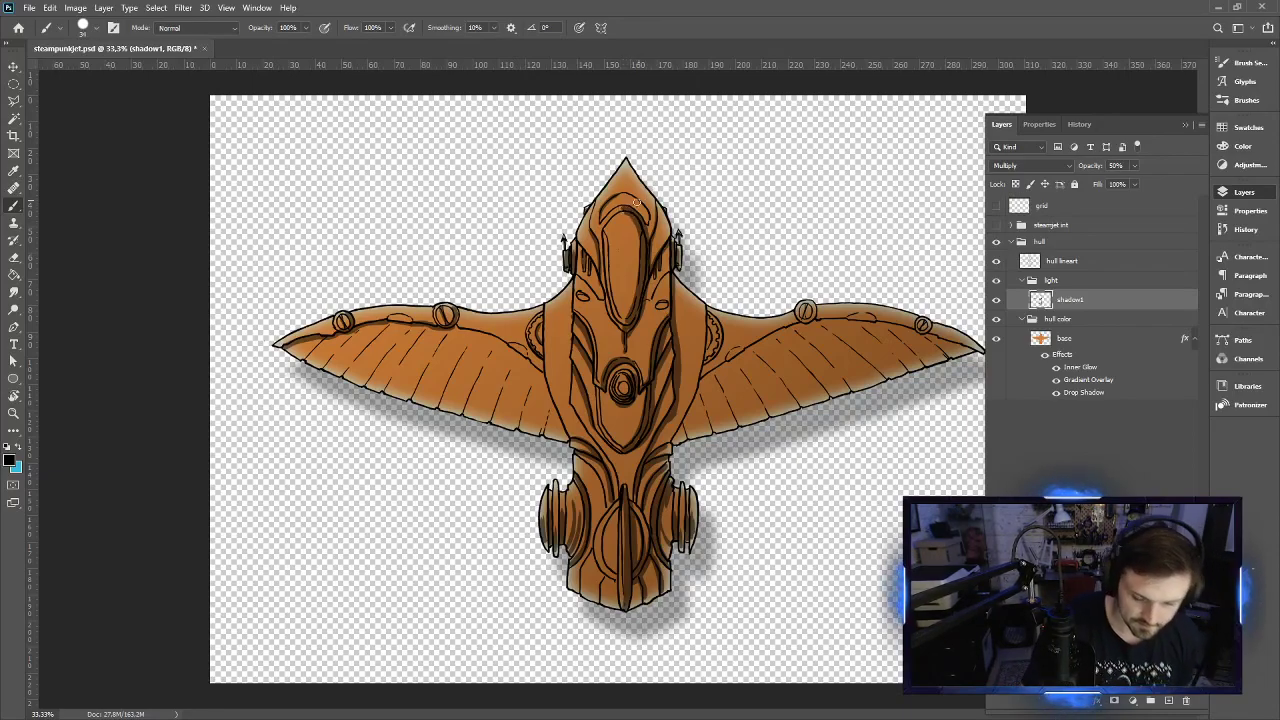
Shade the left wing's inner edge where it meets the fuselage
key(e)
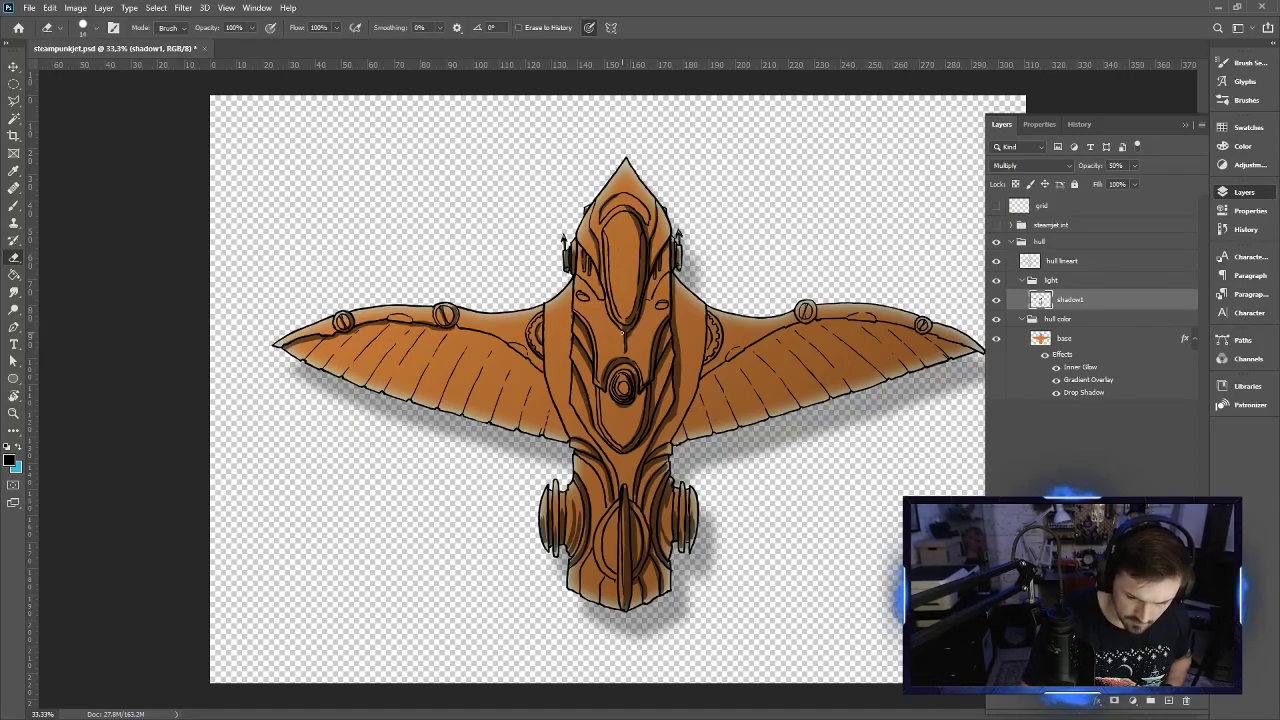
key(b)
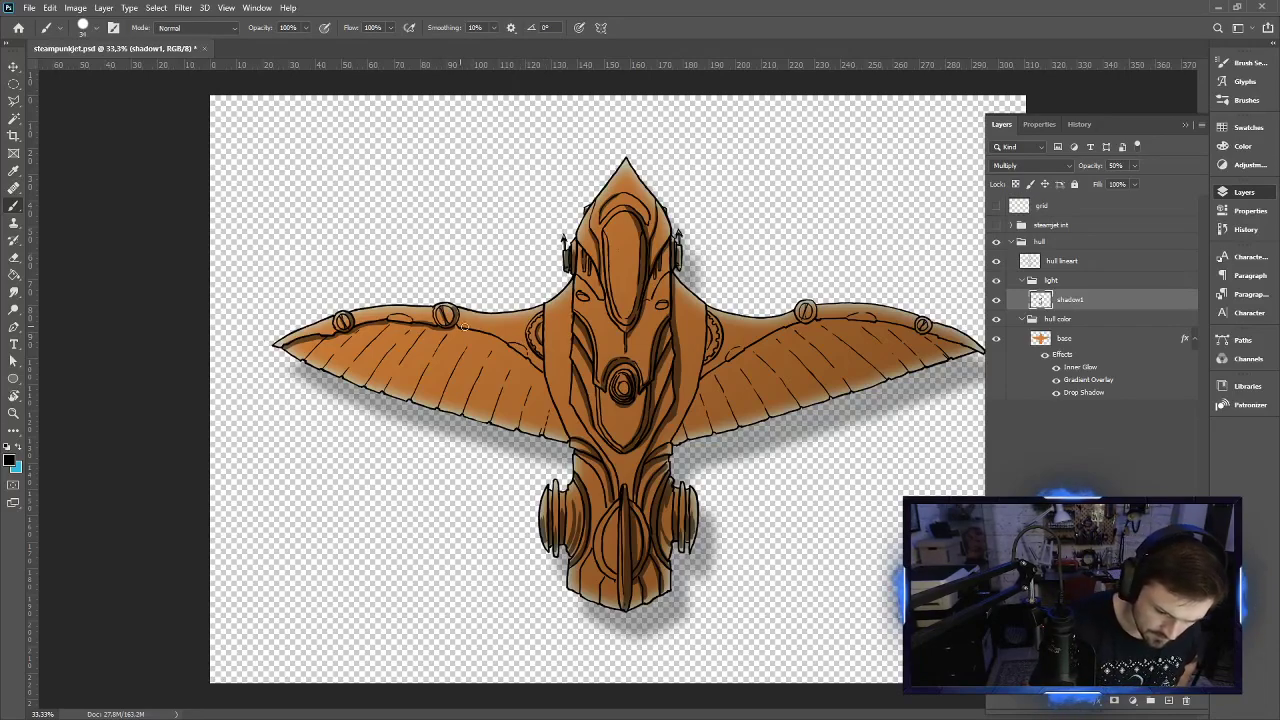
drag(457, 330, 545, 379)
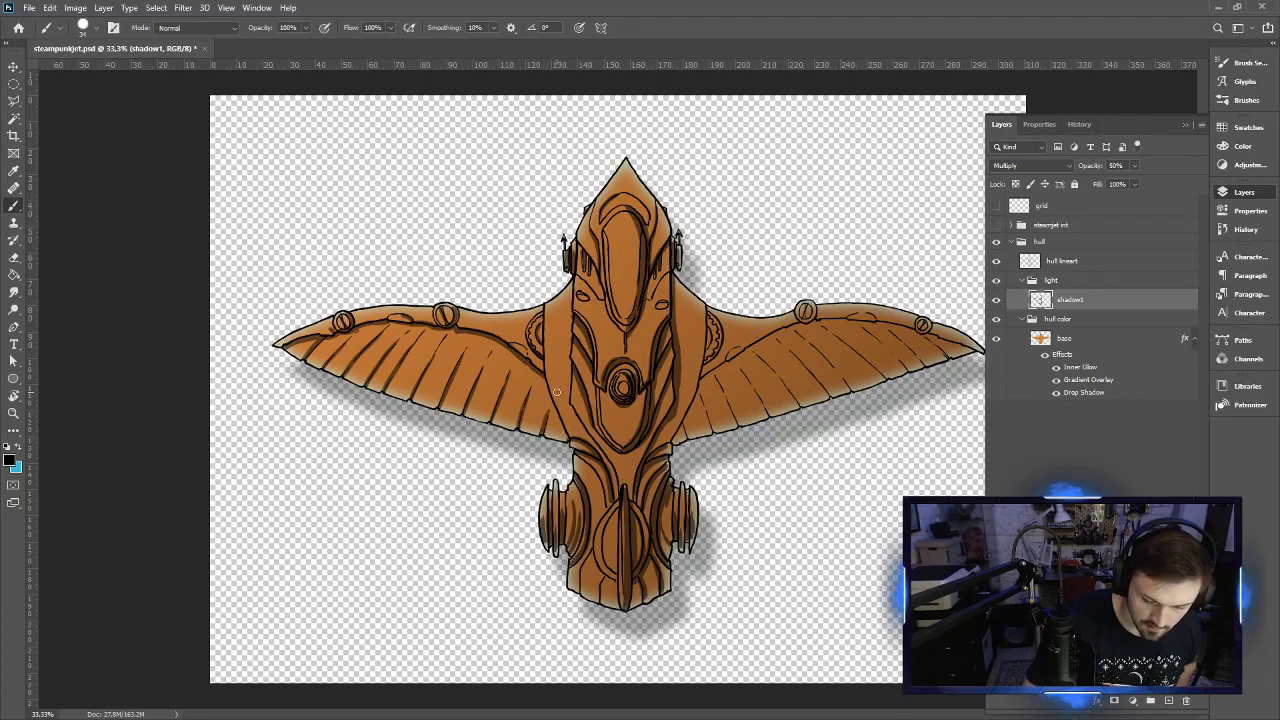
drag(543, 376, 579, 447)
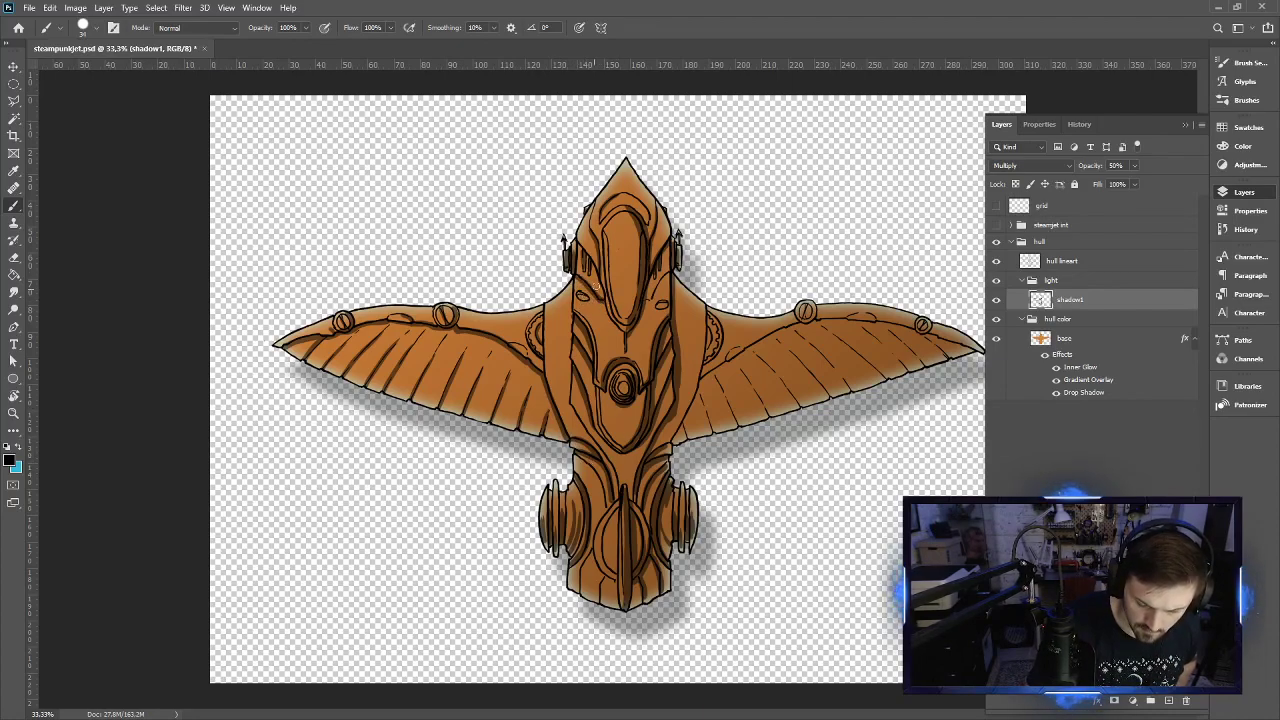
On the hull lineart layer, make a small oval selection on the upper fuselage, then clear it
click(1063, 262)
click(14, 84)
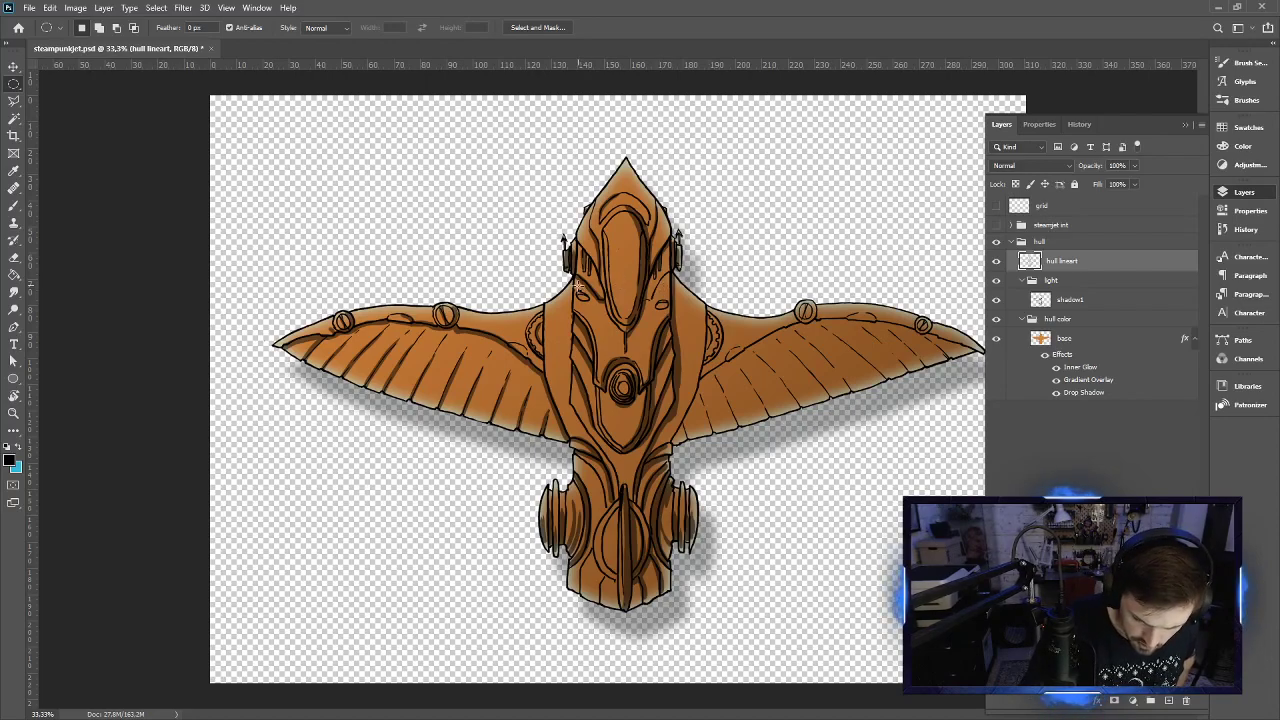
drag(574, 288, 603, 300)
key(ctrl)
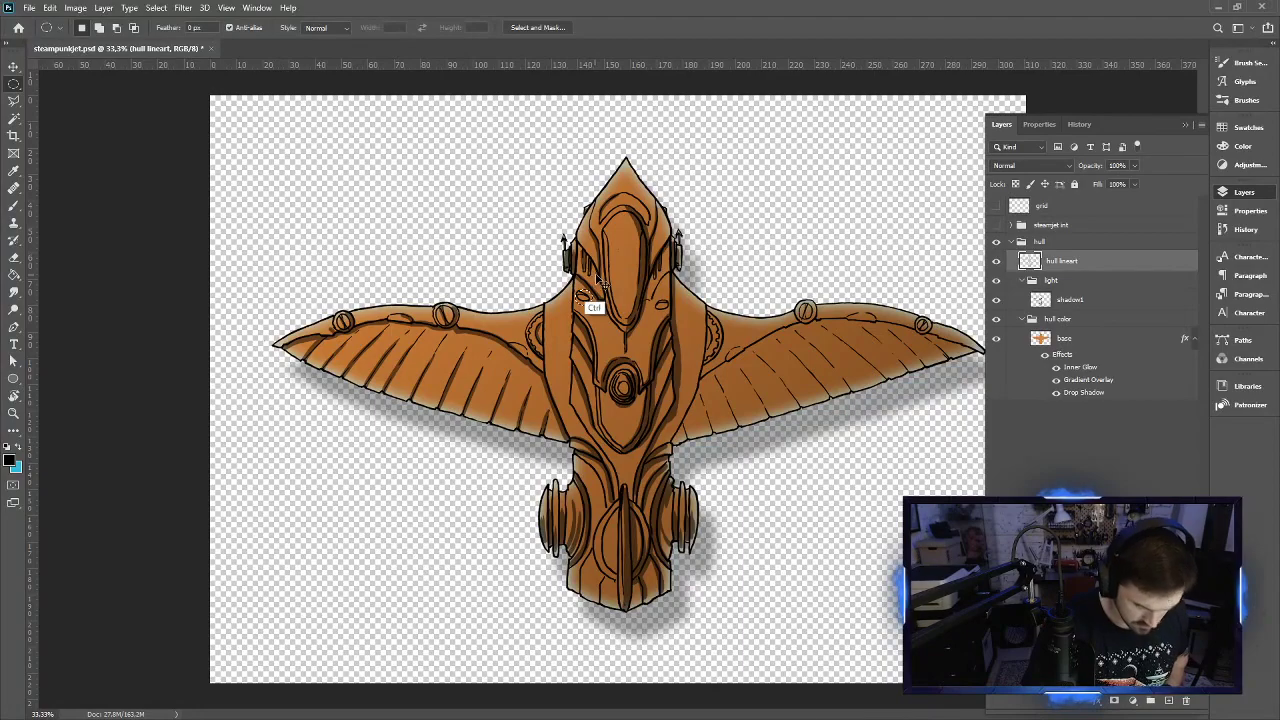
key(ctrl+d)
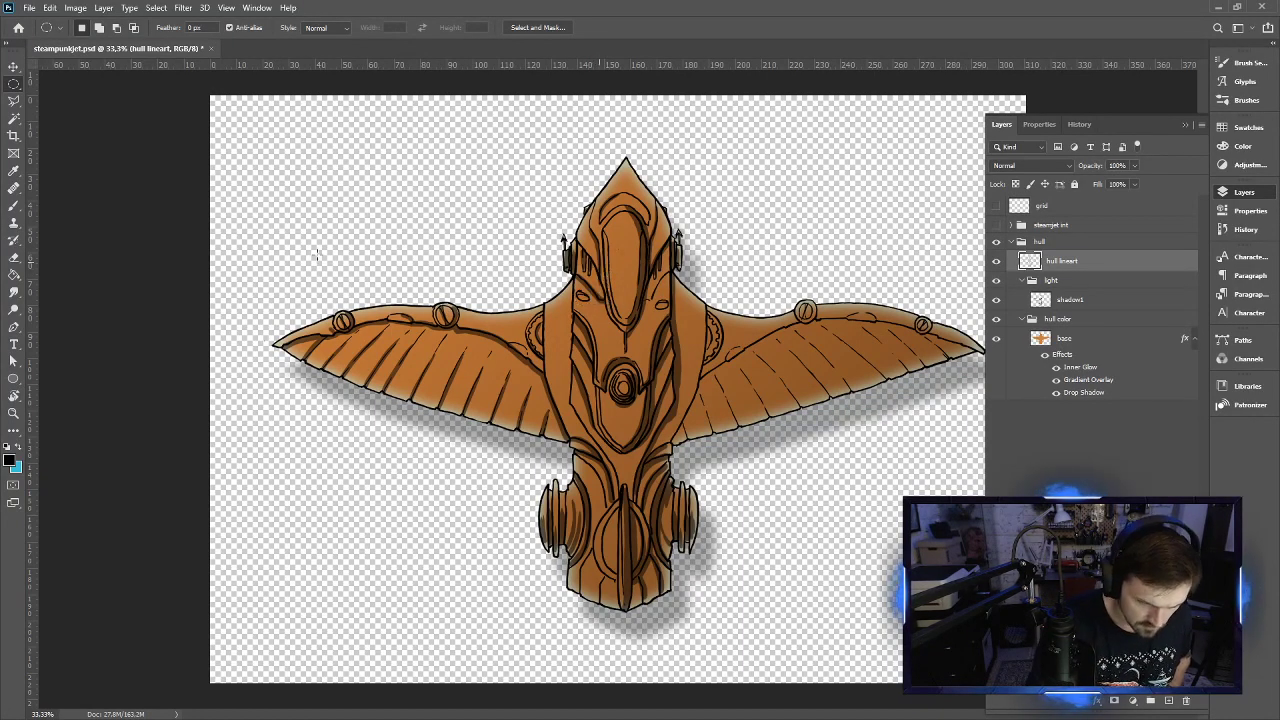
Switch the selection tool to the freehand Lasso
click(14, 104)
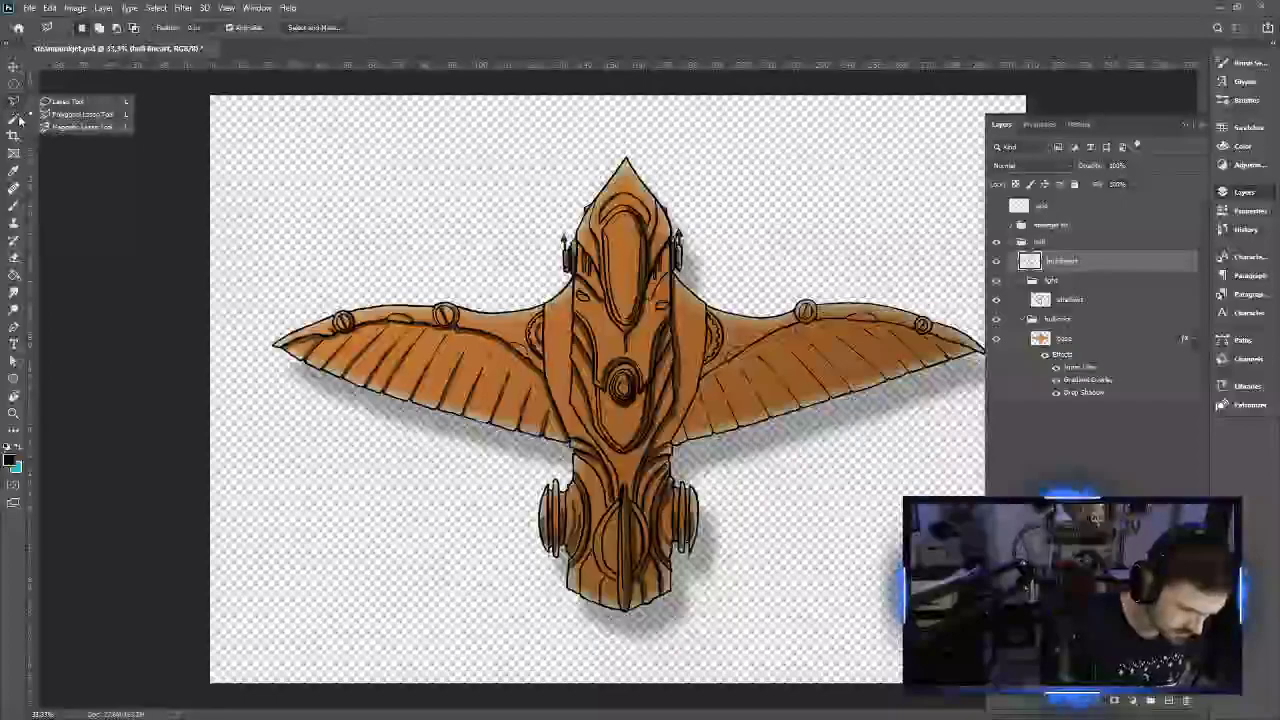
click(14, 86)
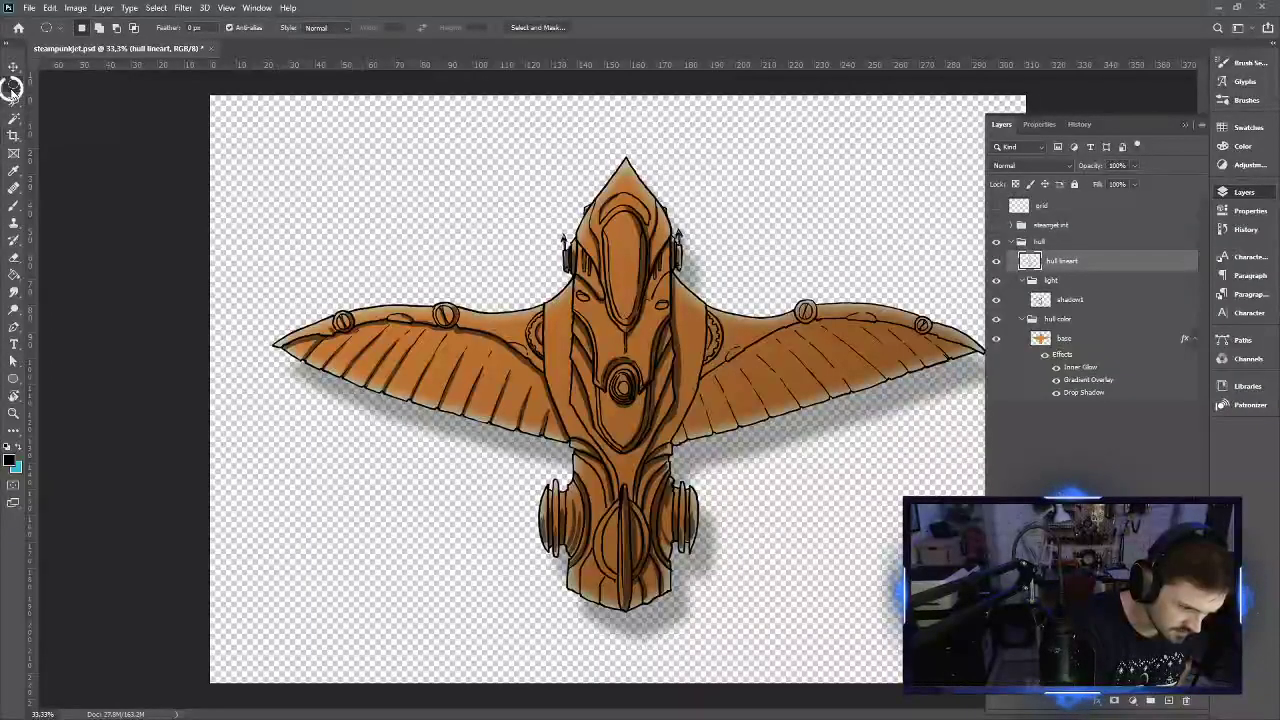
click(14, 86)
click(18, 105)
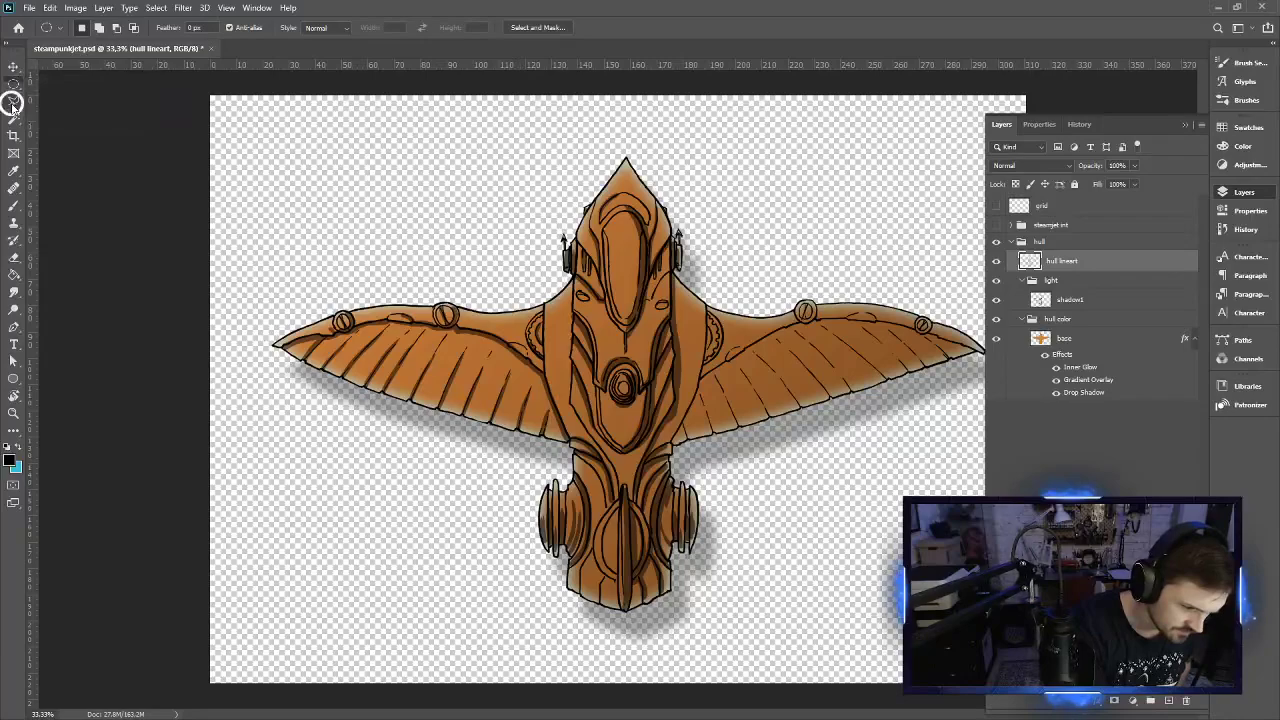
click(14, 104)
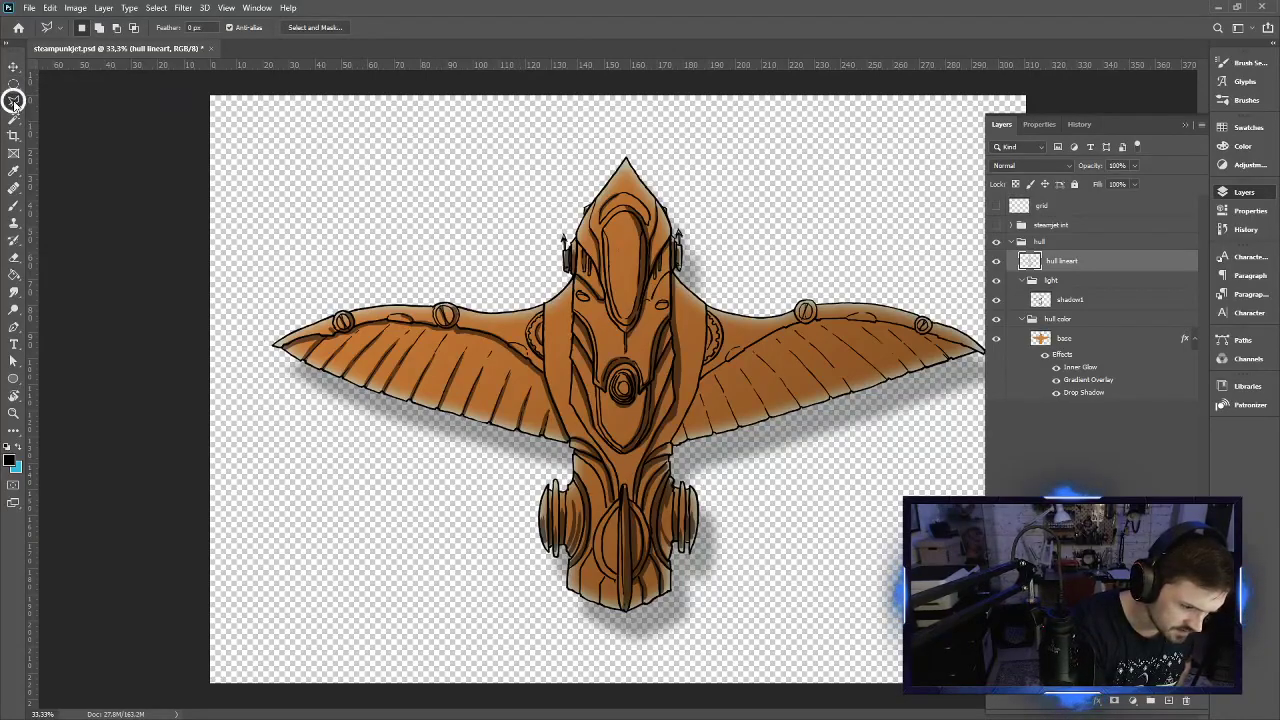
click(14, 101)
click(48, 105)
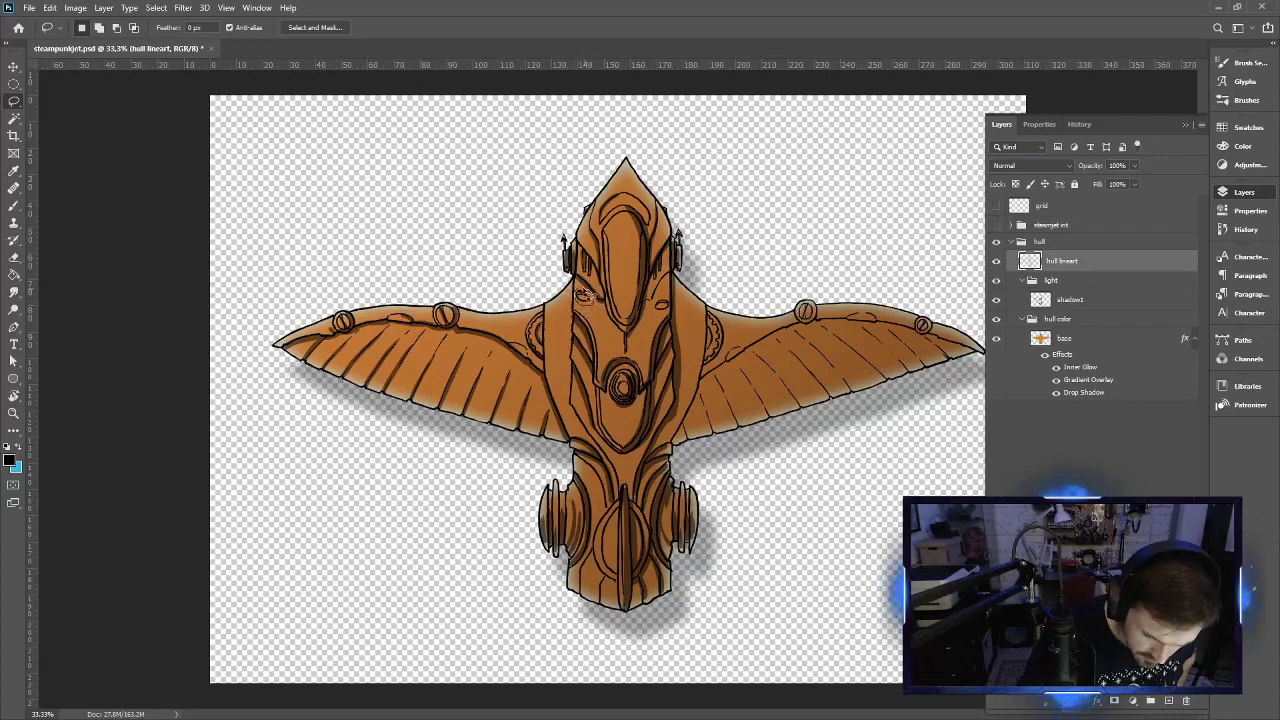
Rotate the selected lineart piece about -12.66°, nudge it into place, and deselect
key(v)
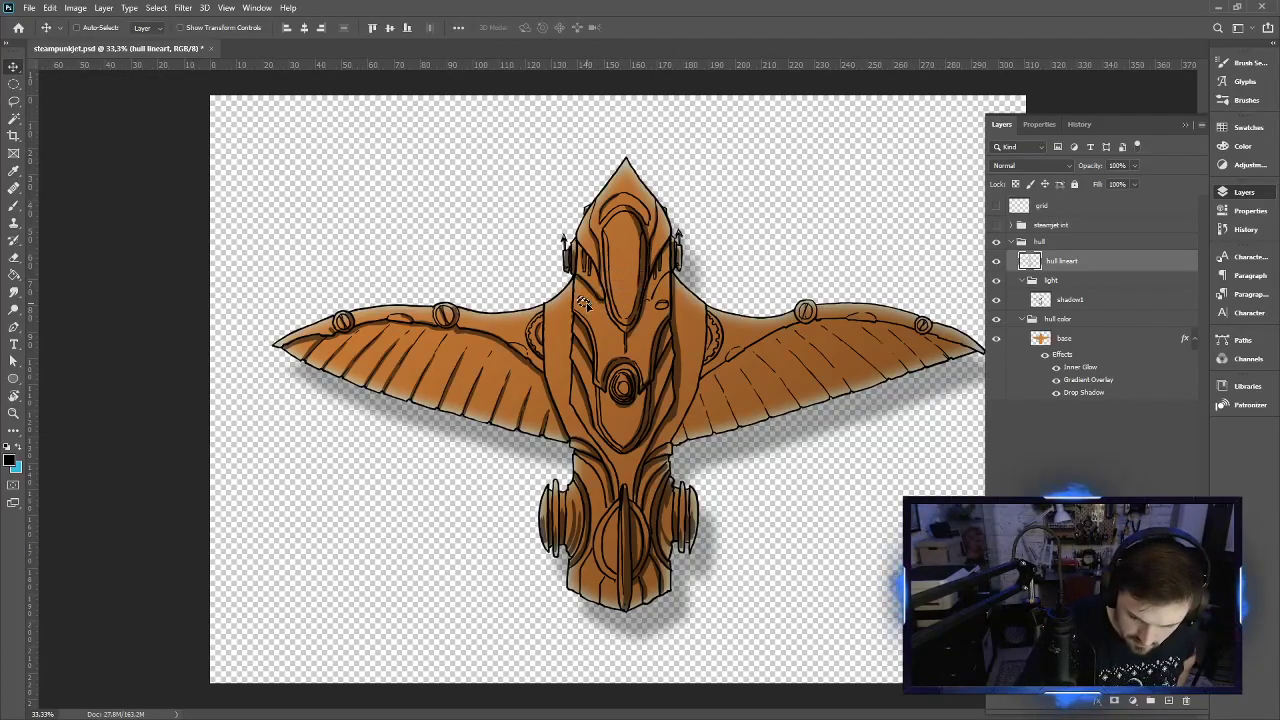
drag(584, 303, 583, 303)
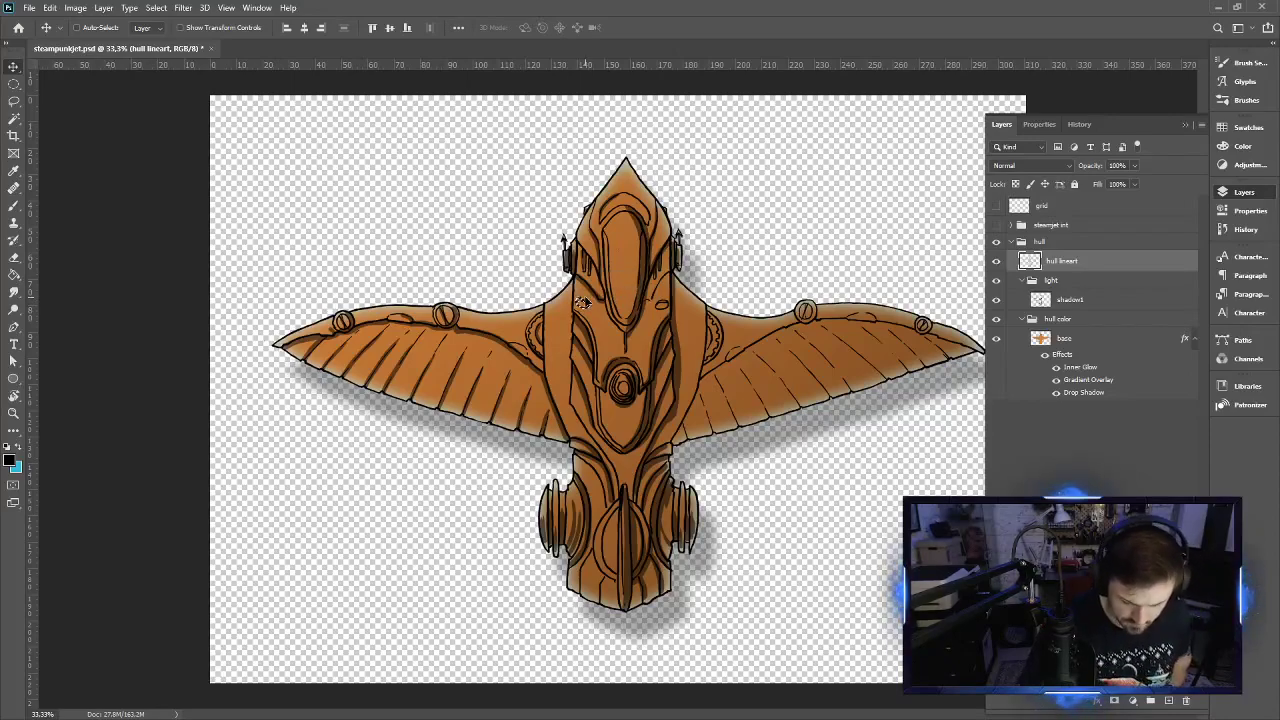
key(ctrl+t)
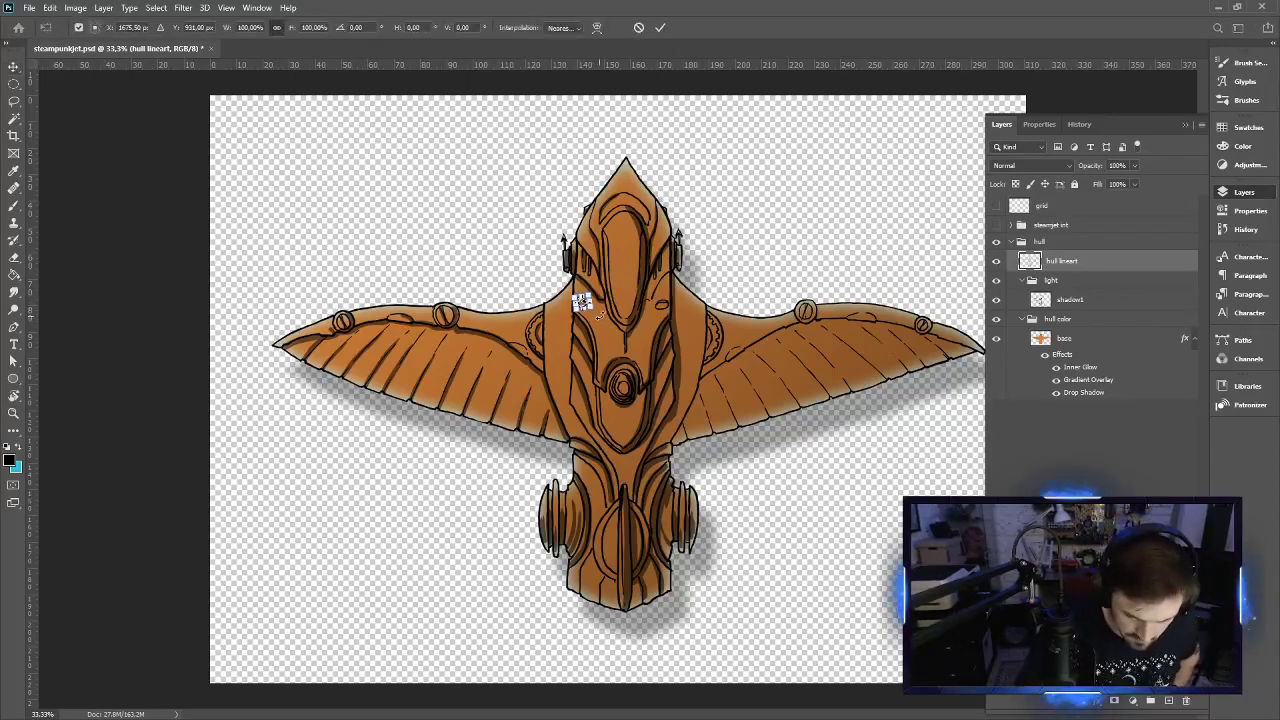
drag(600, 316, 616, 298)
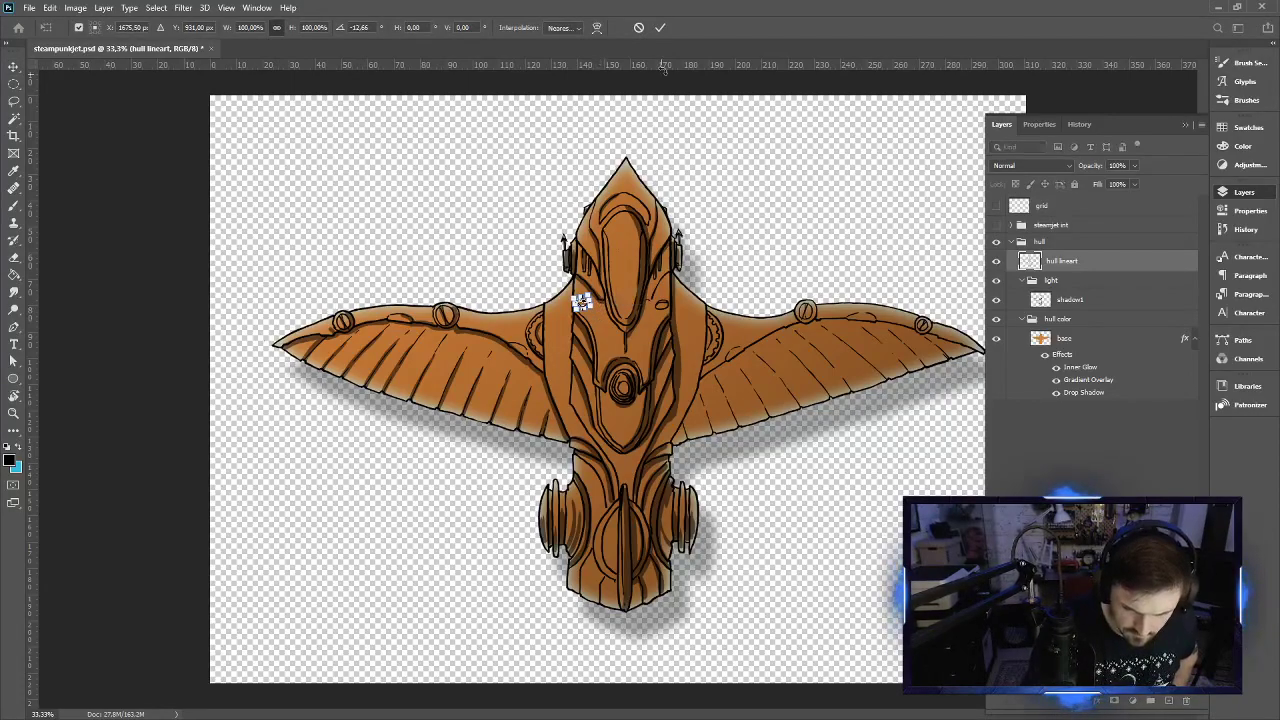
click(660, 28)
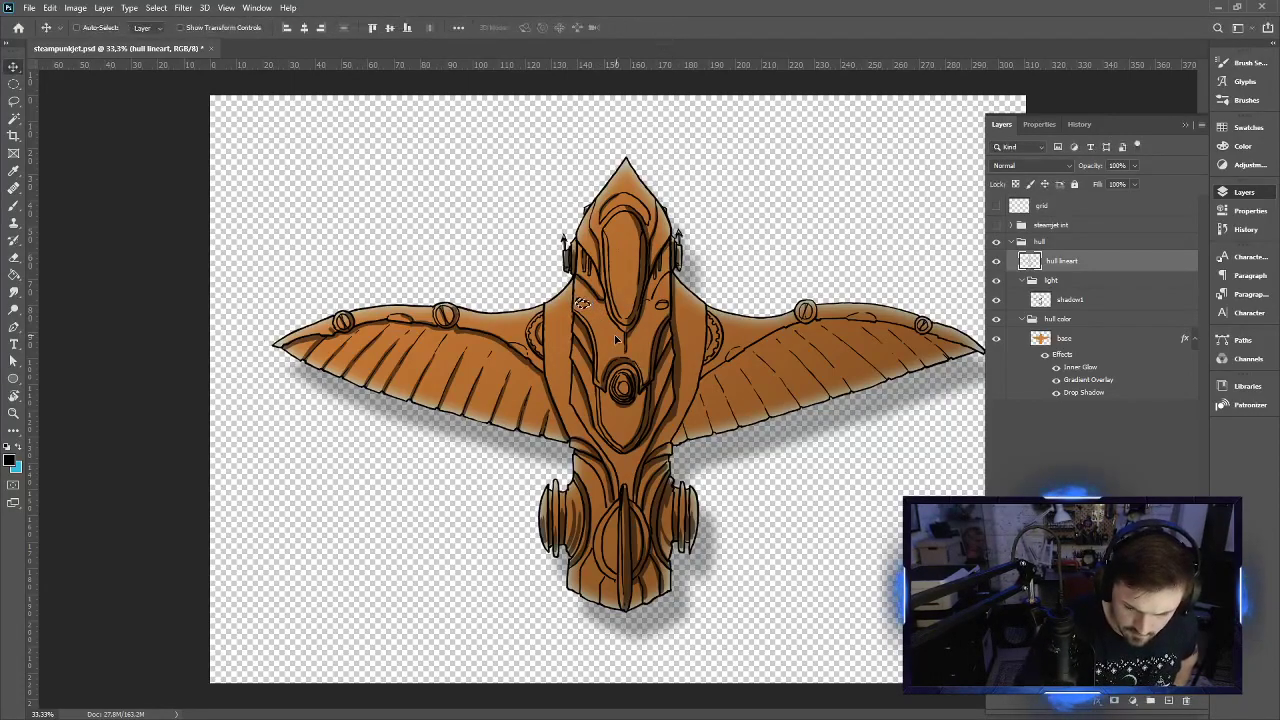
drag(587, 306, 588, 307)
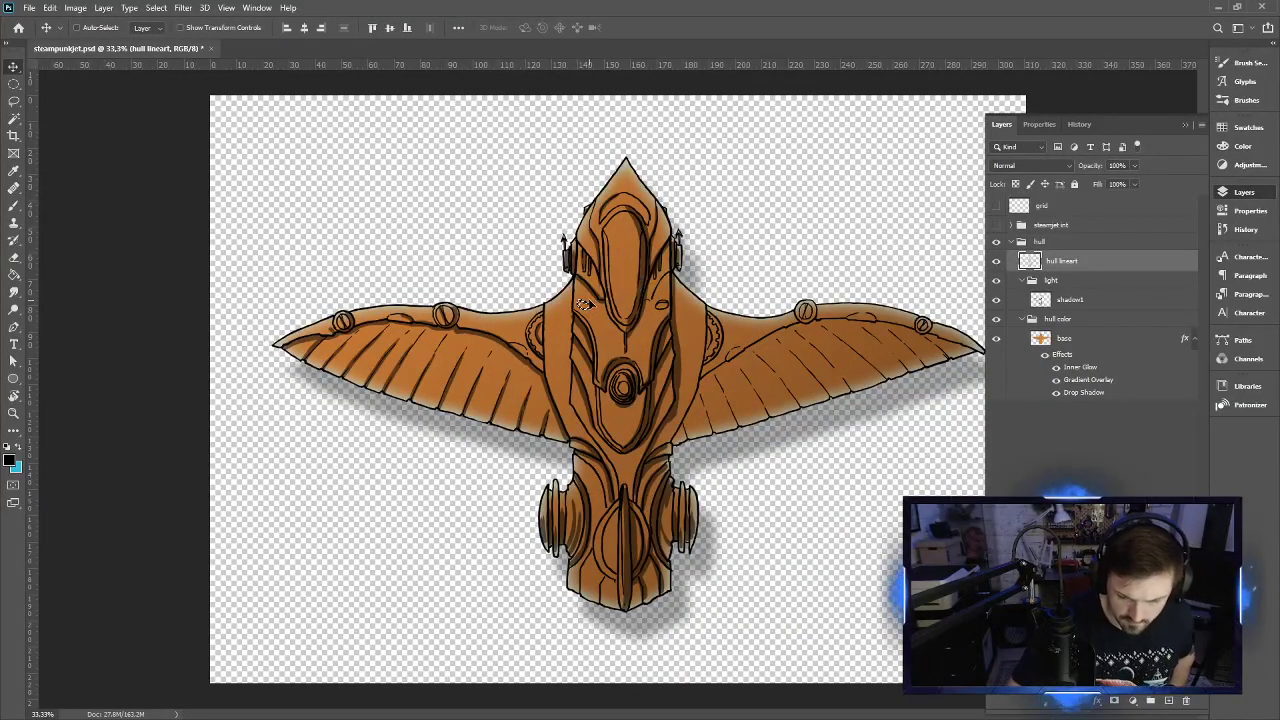
key(ctrl+d)
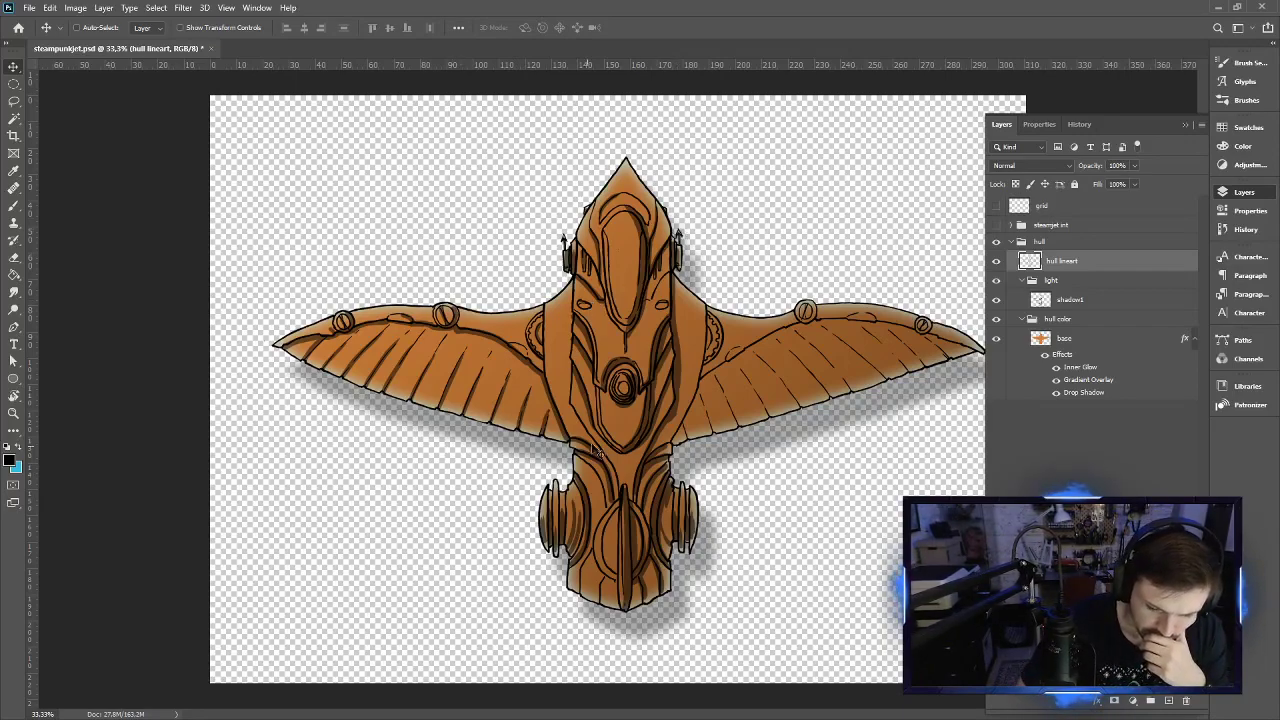
With the Brush on shadow1, shade the first right-wing feathers
click(13, 205)
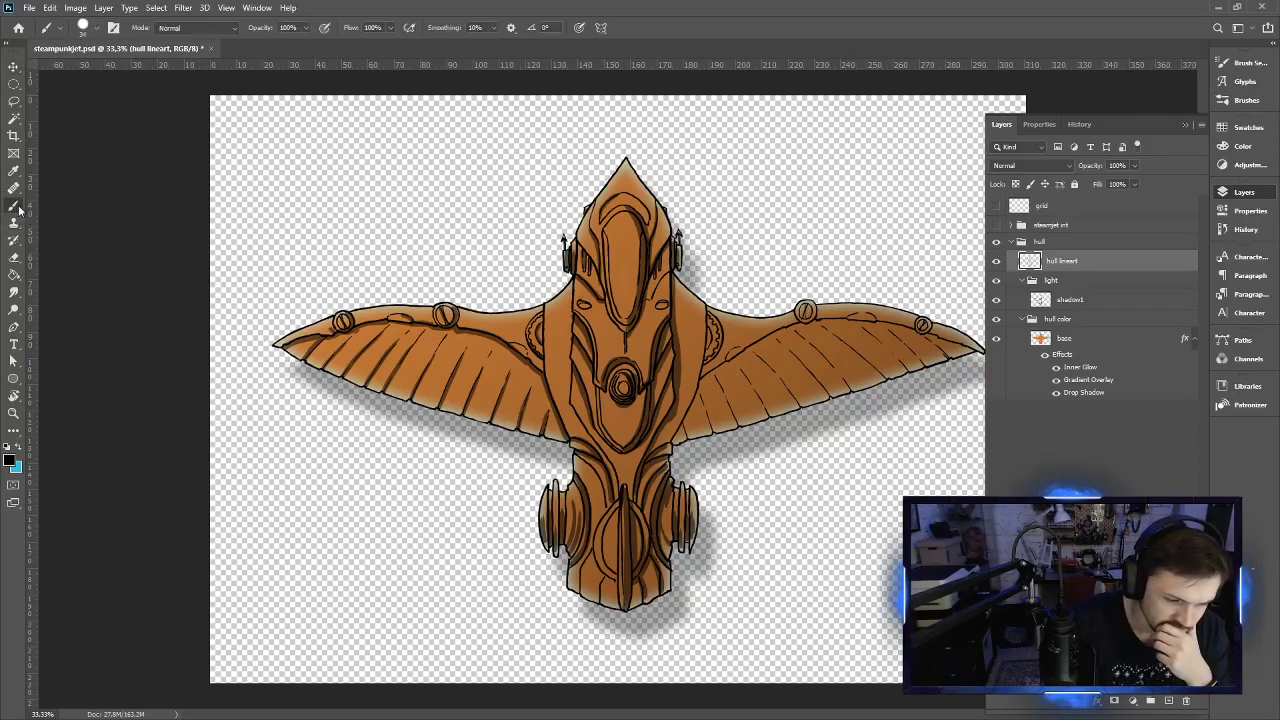
click(1073, 302)
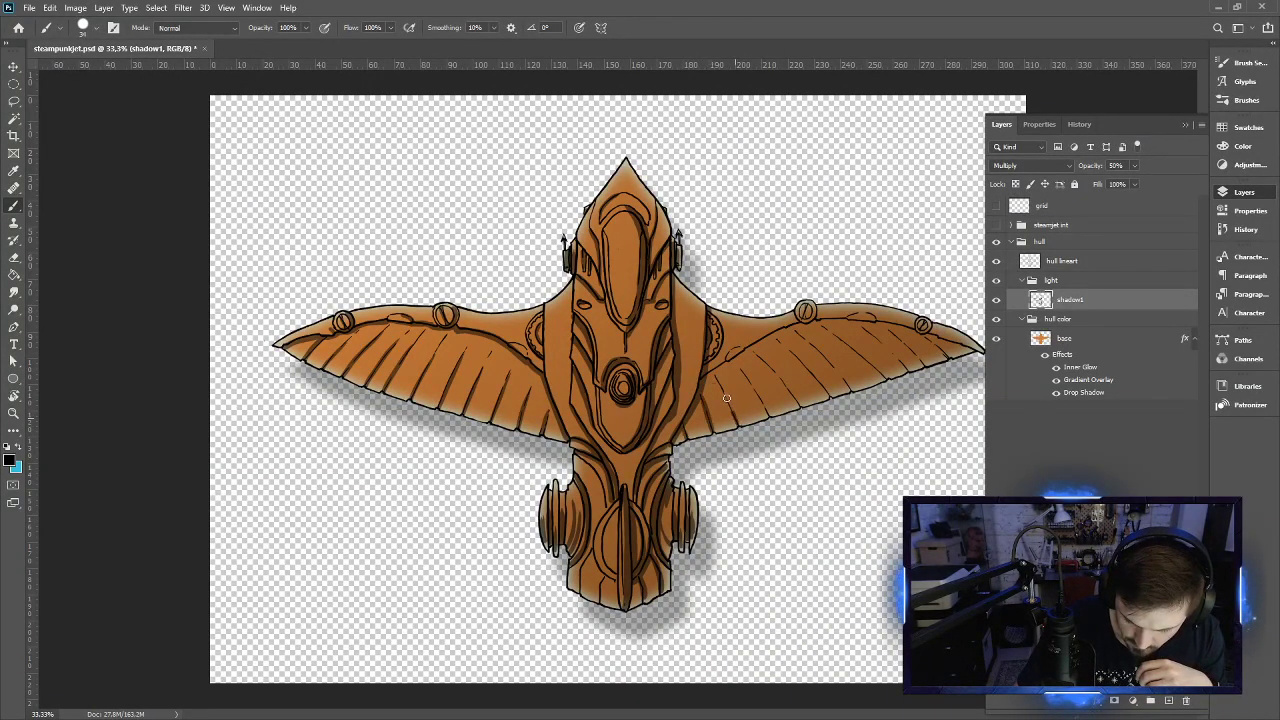
drag(755, 393, 745, 343)
drag(830, 397, 764, 327)
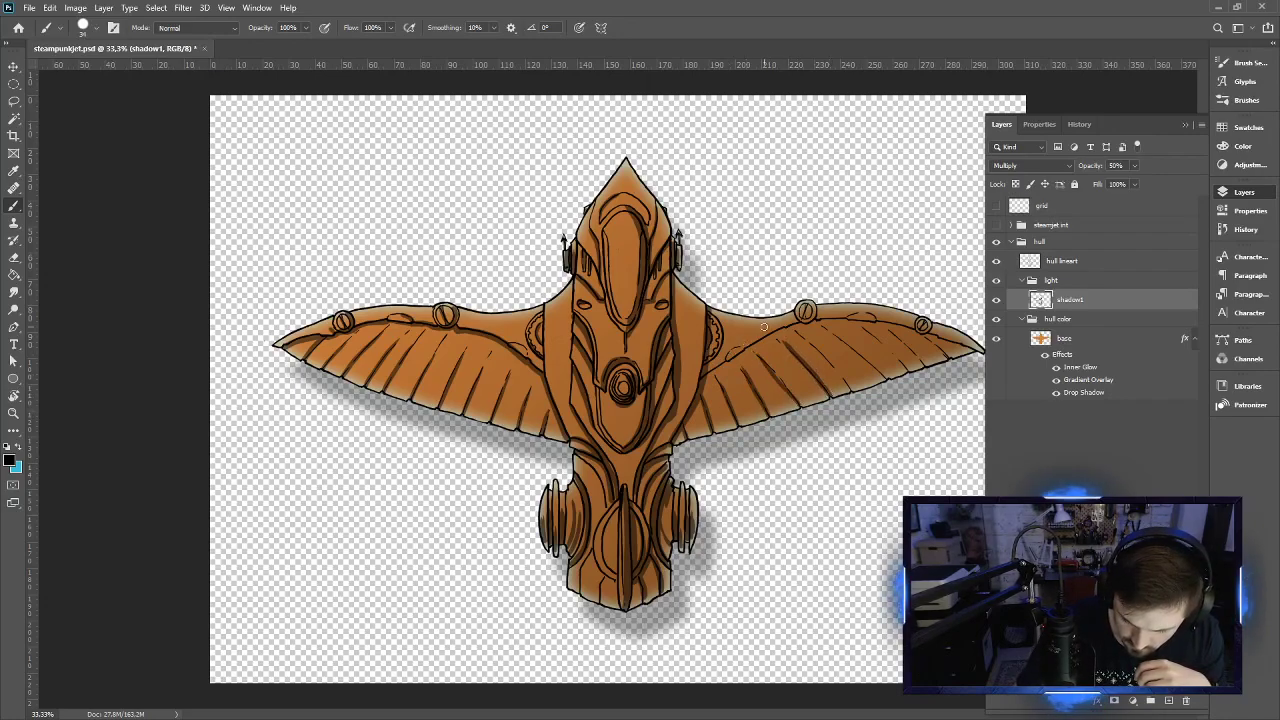
drag(845, 388, 781, 318)
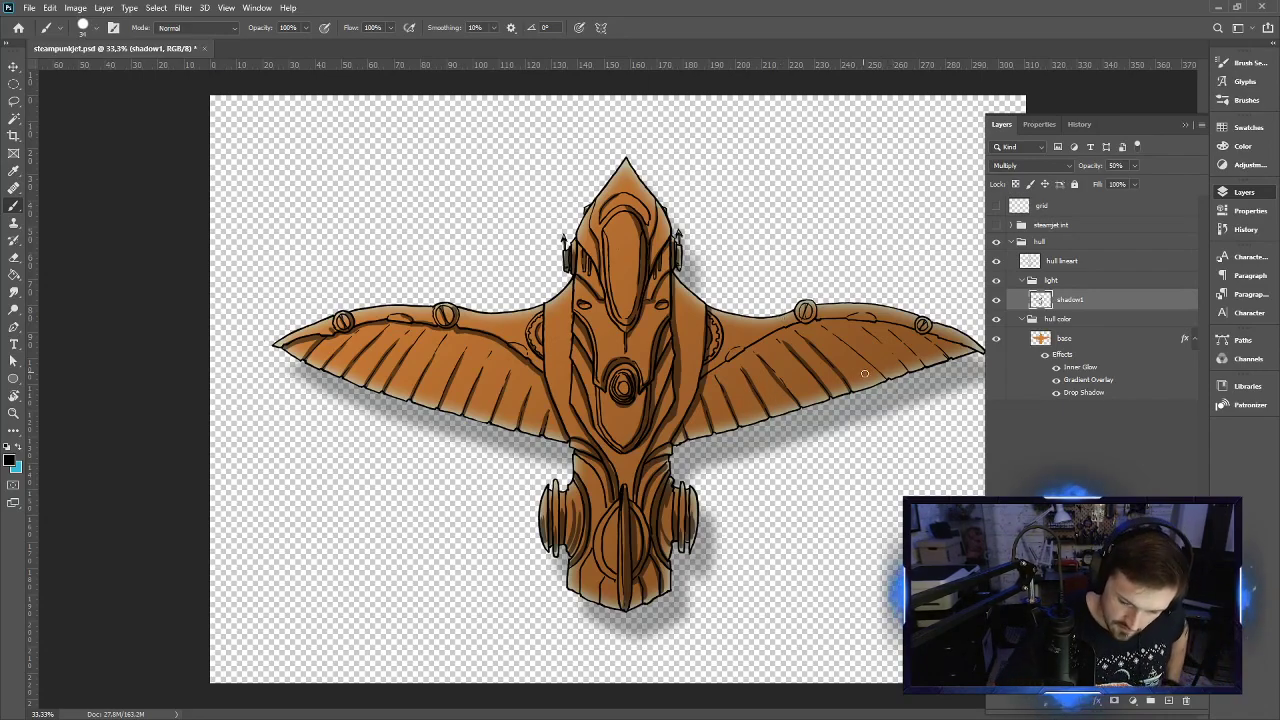
Deepen shadows between the right wing feathers, at its root, and along its upper edge
drag(886, 376, 812, 320)
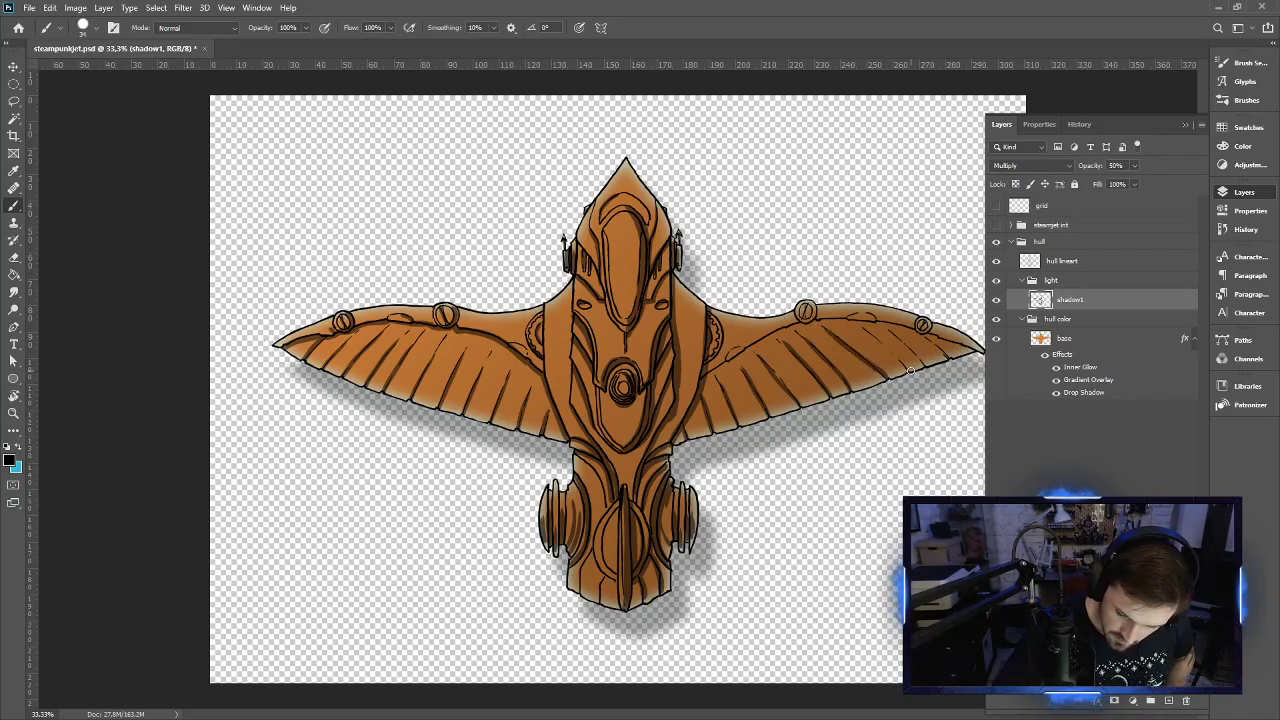
drag(910, 370, 868, 329)
drag(926, 368, 890, 318)
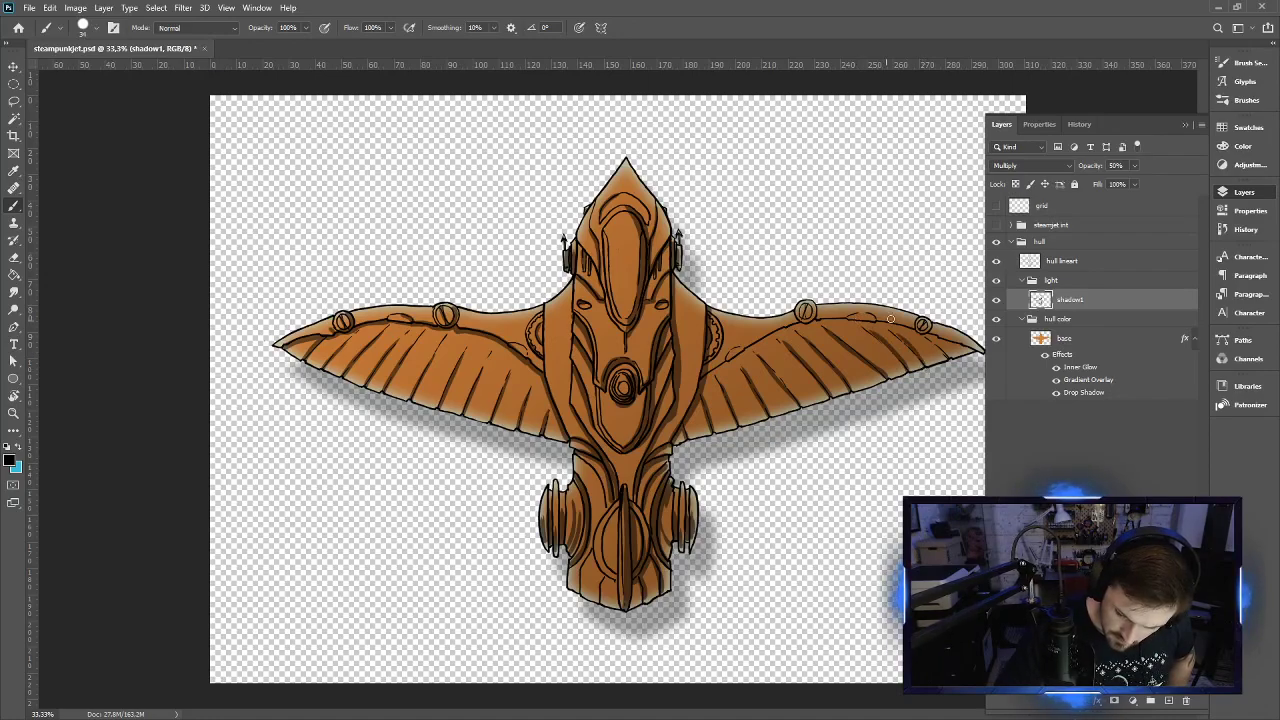
drag(946, 356, 914, 323)
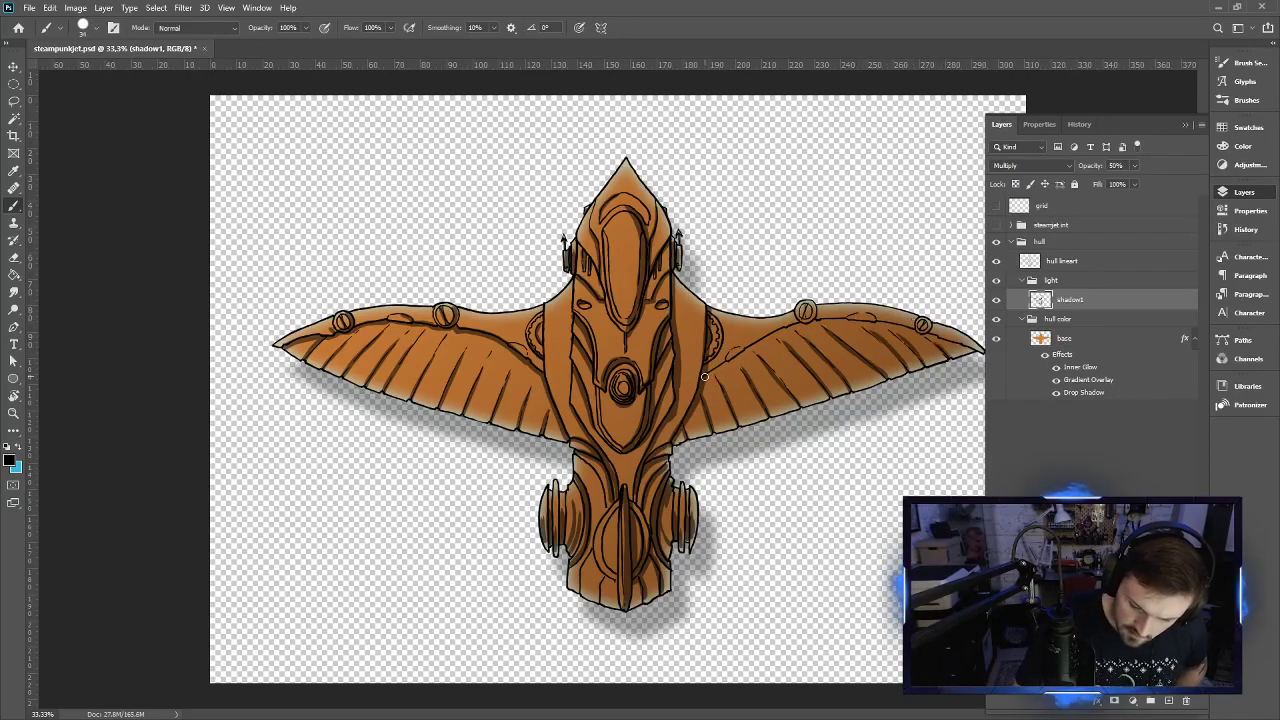
drag(732, 362, 815, 305)
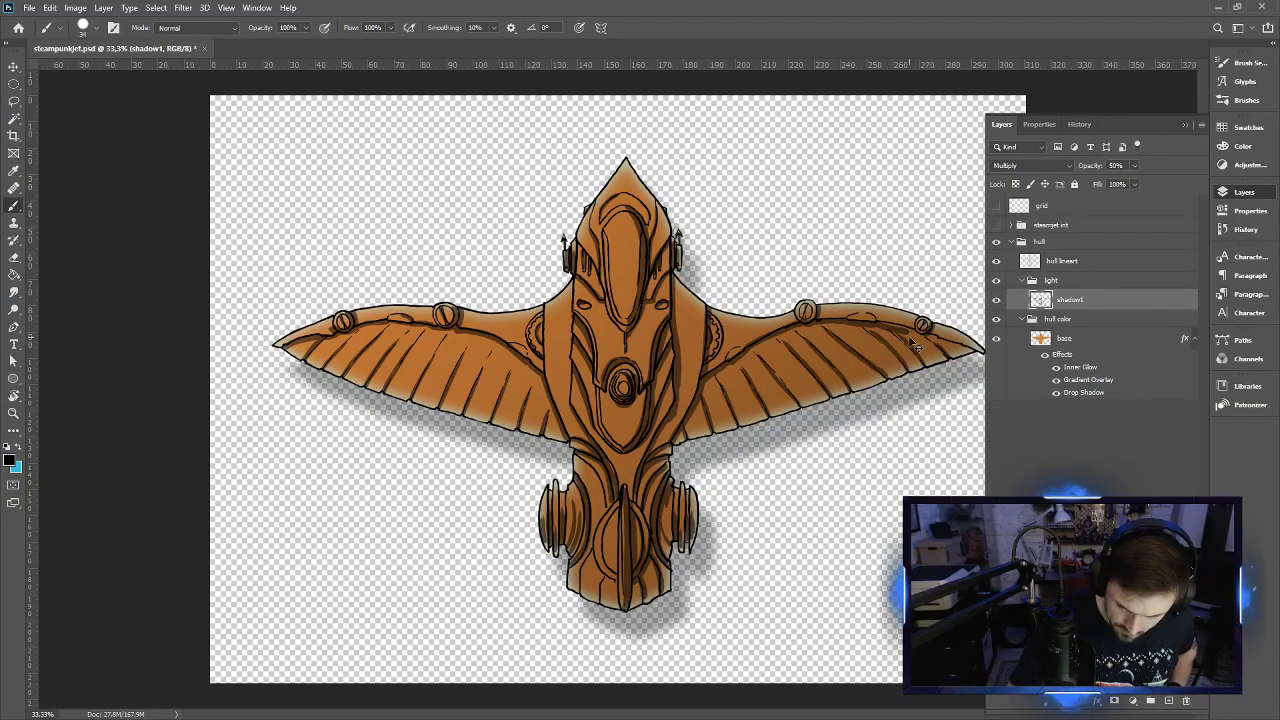
mouse_move(826, 322)
mouse_down()
mouse_move(922, 328)
mouse_move(975, 349)
mouse_up()
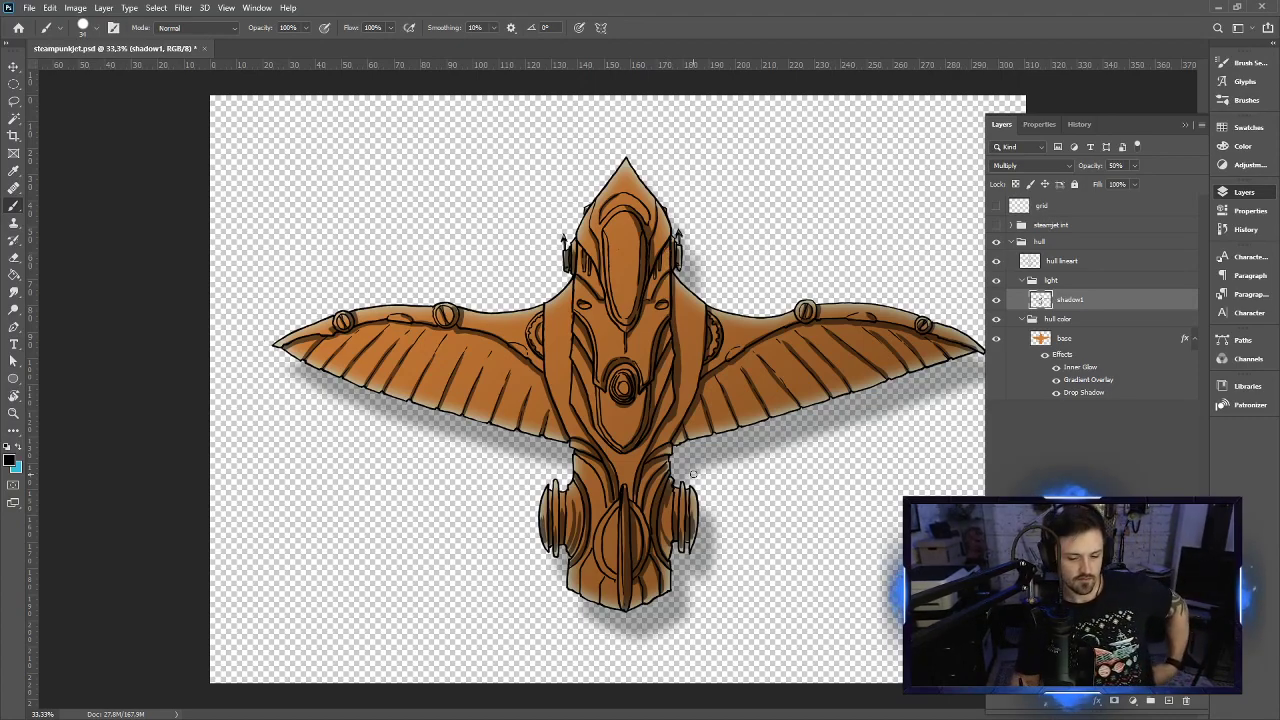
Brush a shadow stroke down the left side of the hull on shadow1
key(e)
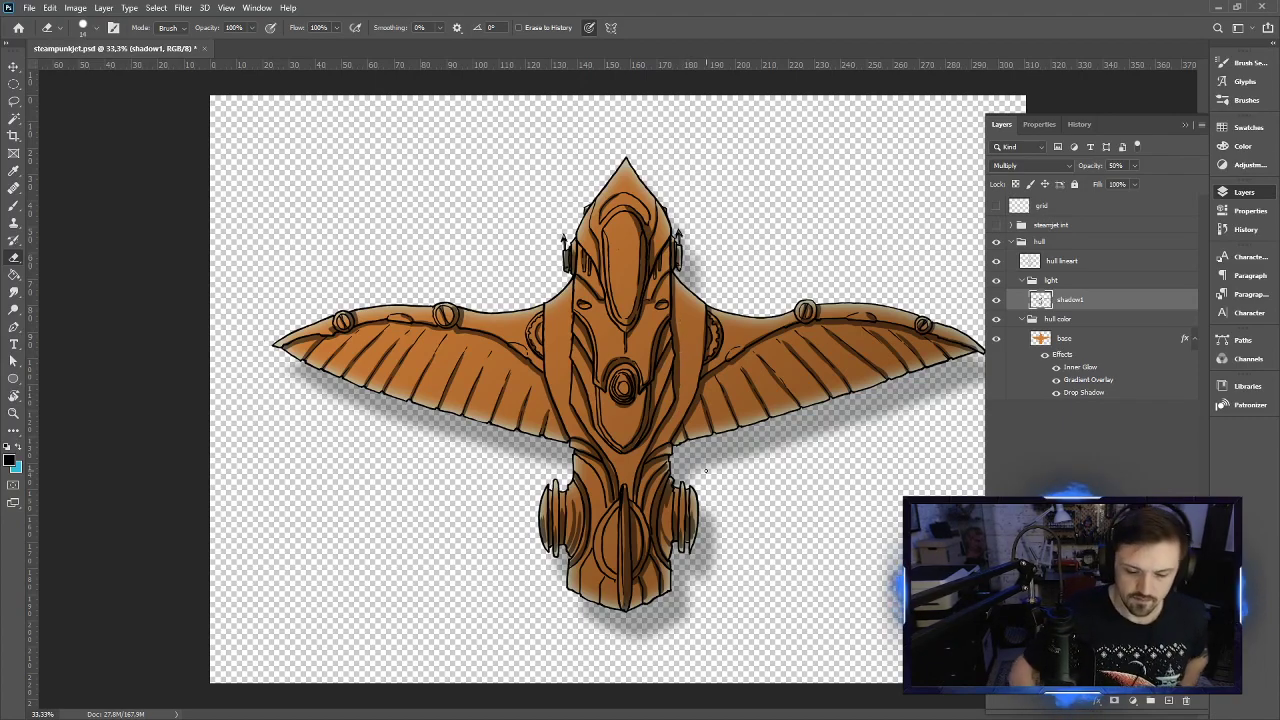
key(b)
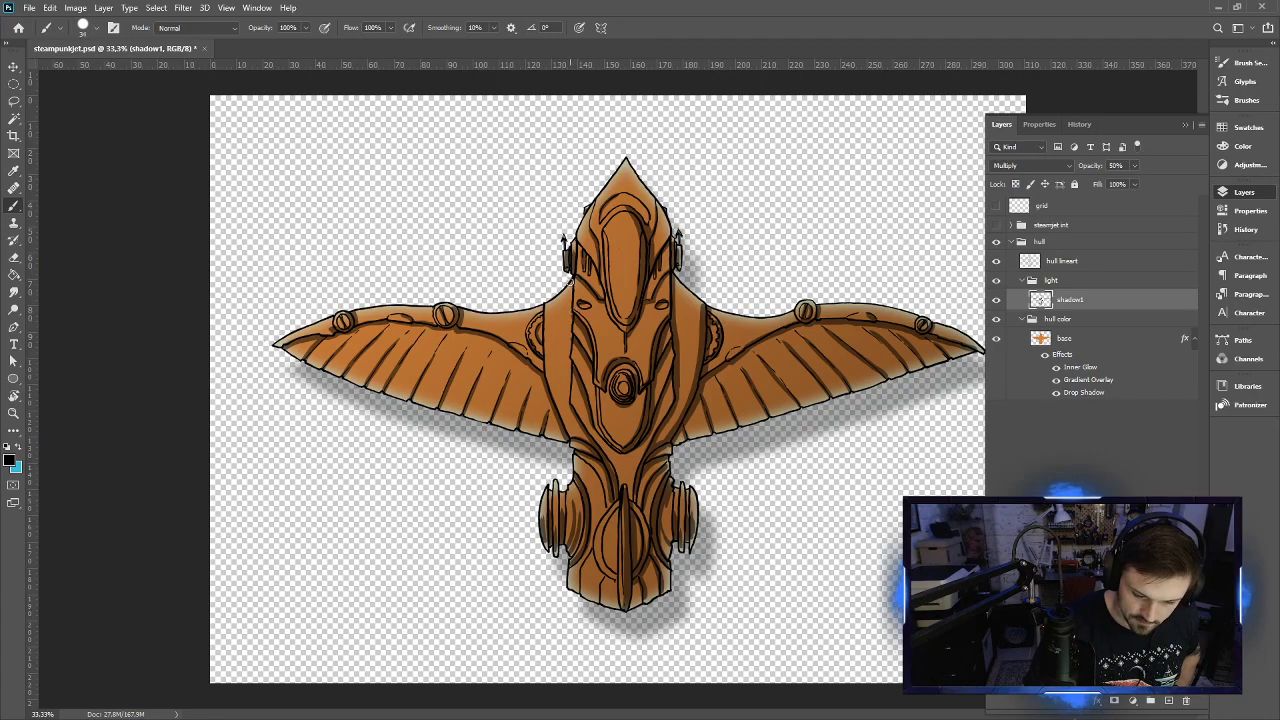
mouse_move(573, 290)
mouse_down()
mouse_move(569, 405)
mouse_move(581, 430)
mouse_up()
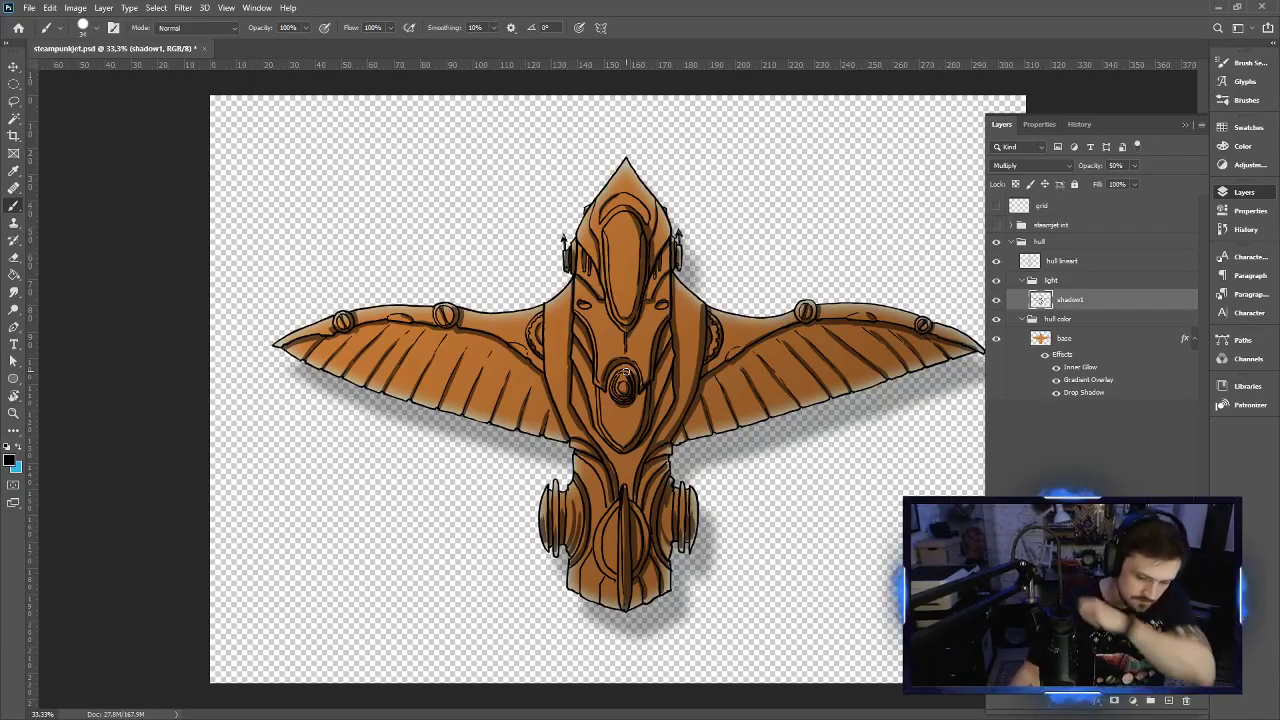
Show and expand the steamjet int group, renaming its Layer 1 to shadow1
click(996, 225)
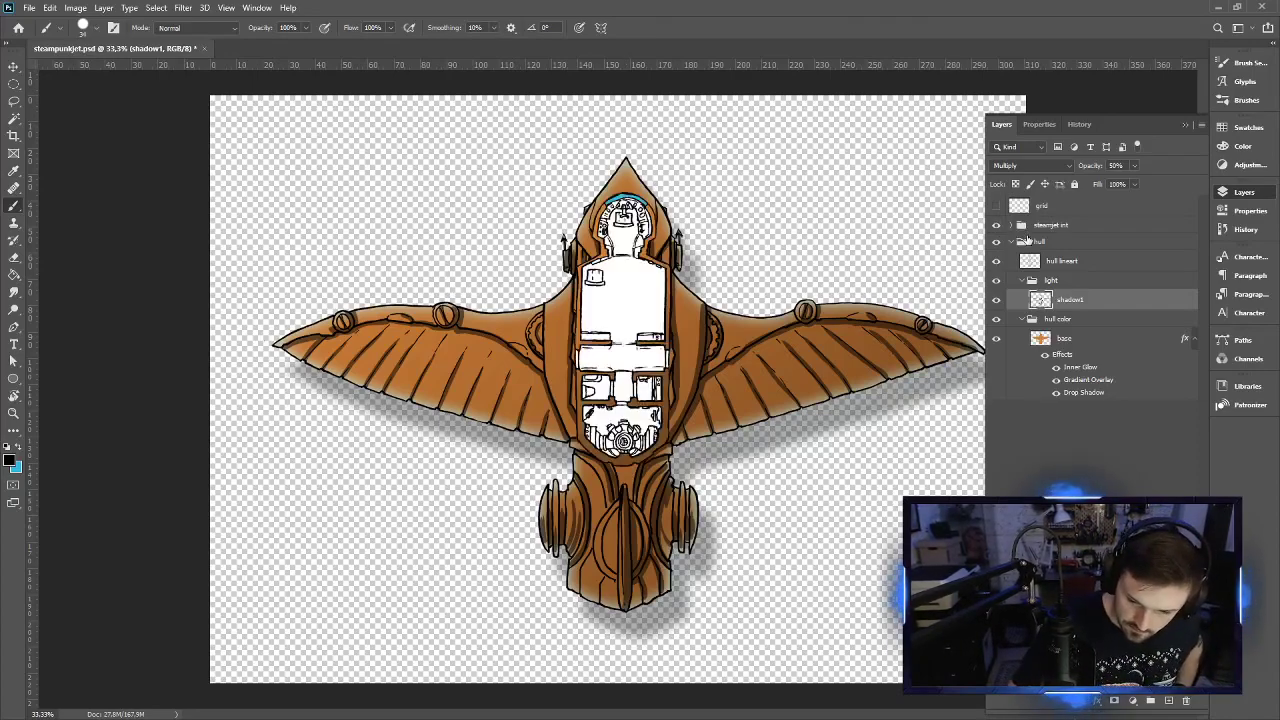
click(1010, 225)
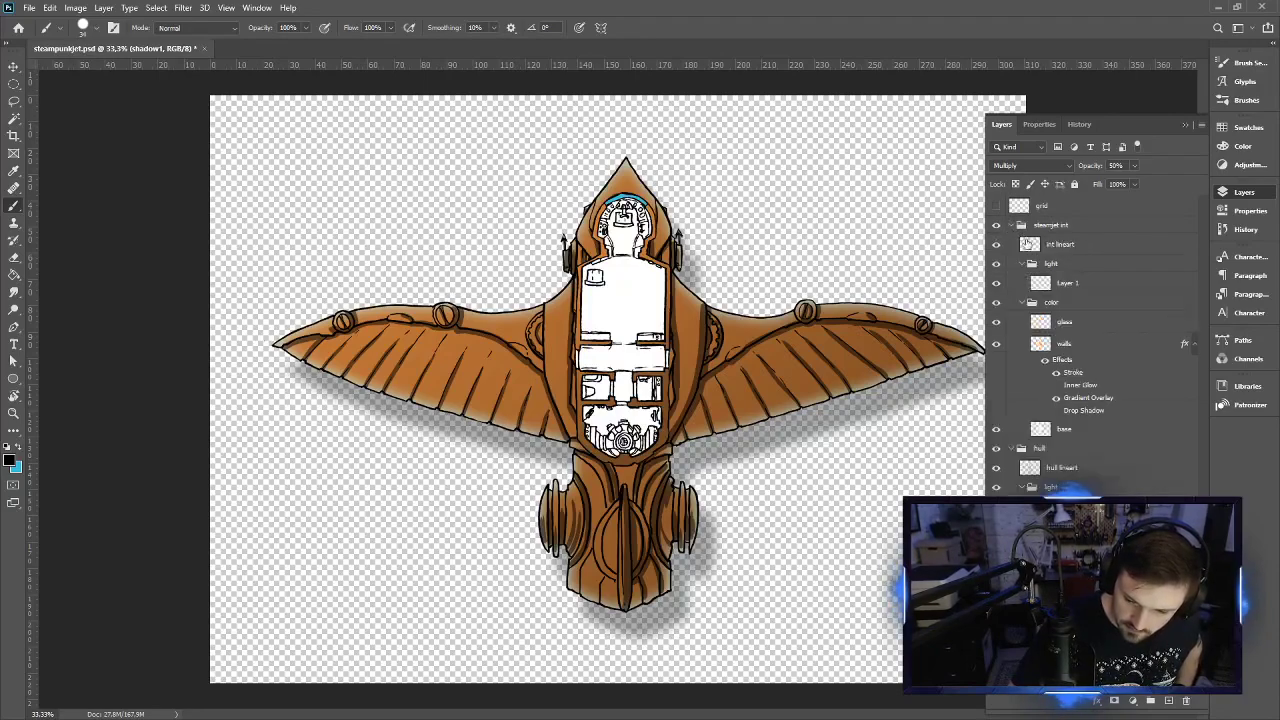
click(1070, 283)
double_click(1070, 283)
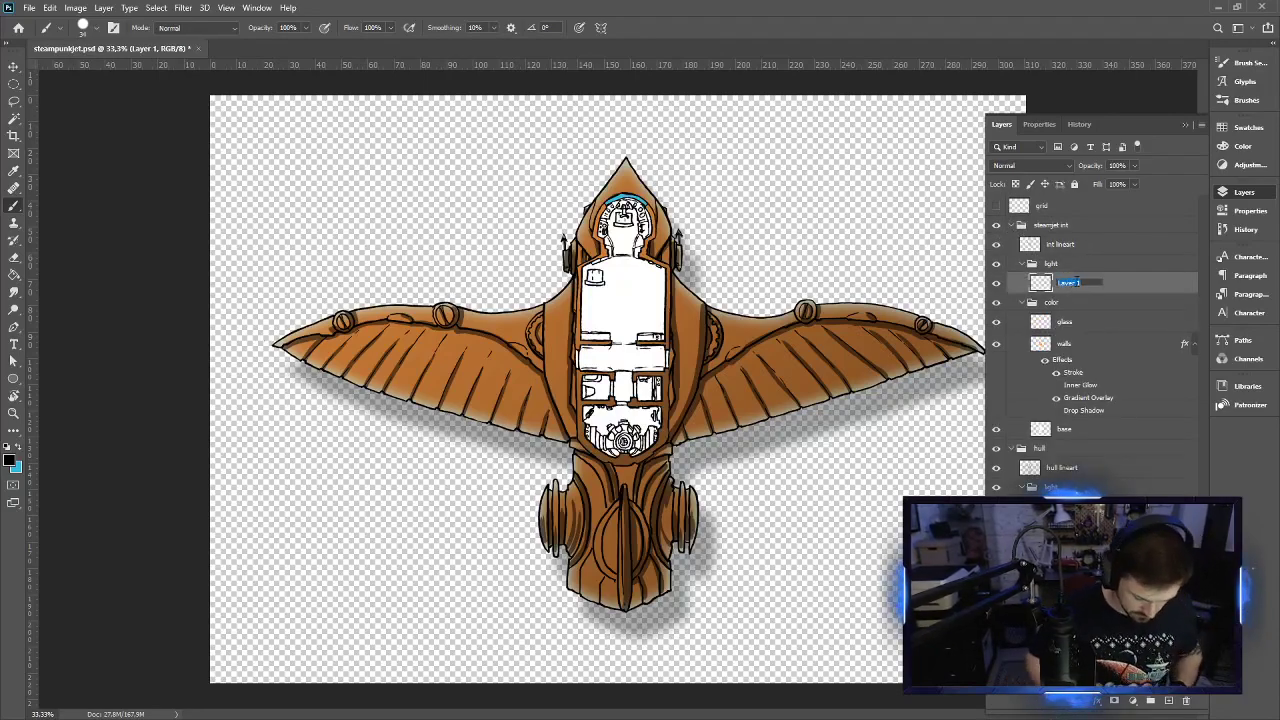
text(shadow1)
key(Return)
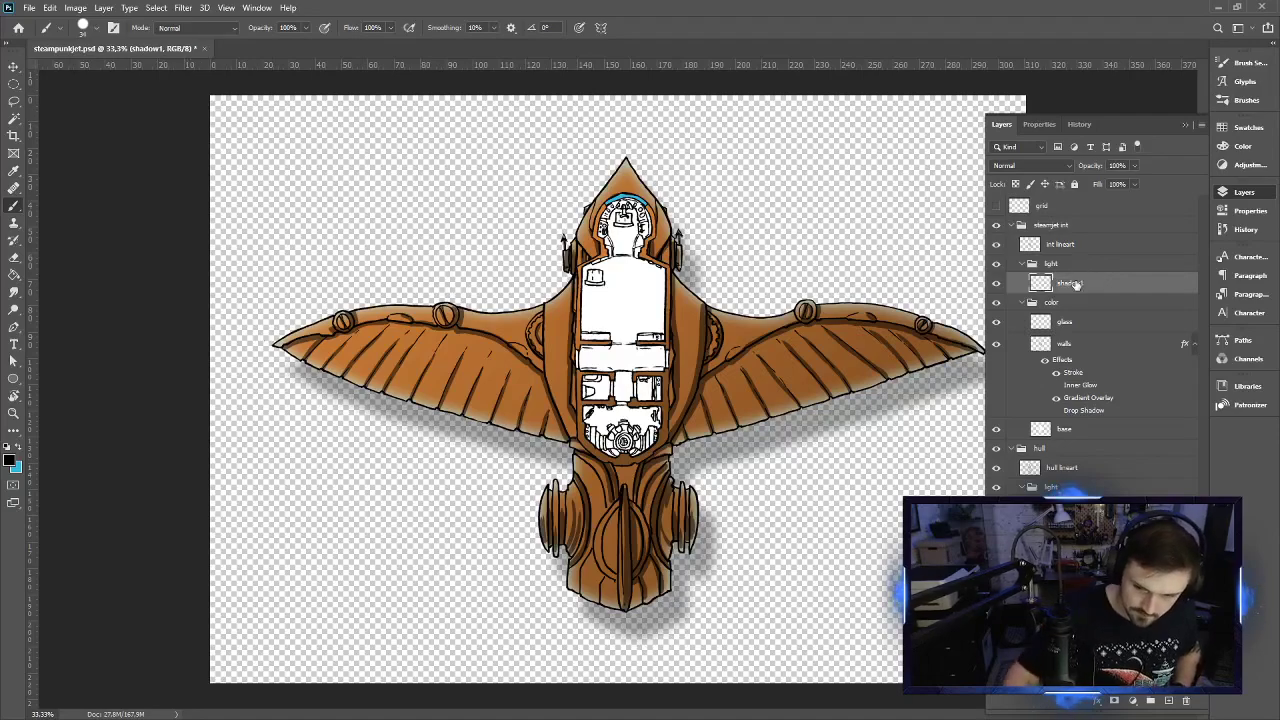
Set shadow1 to Multiply at about 50% opacity and zoom into the cabin
click(1060, 166)
click(1090, 195)
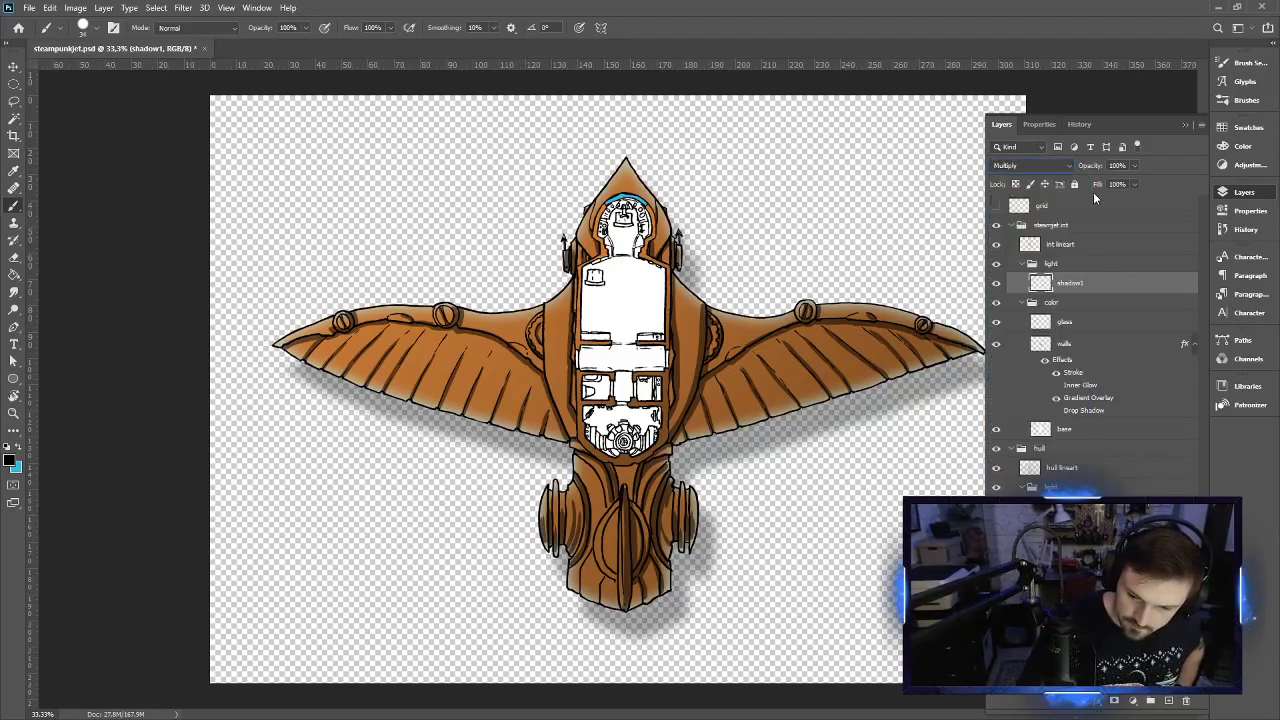
click(1102, 182)
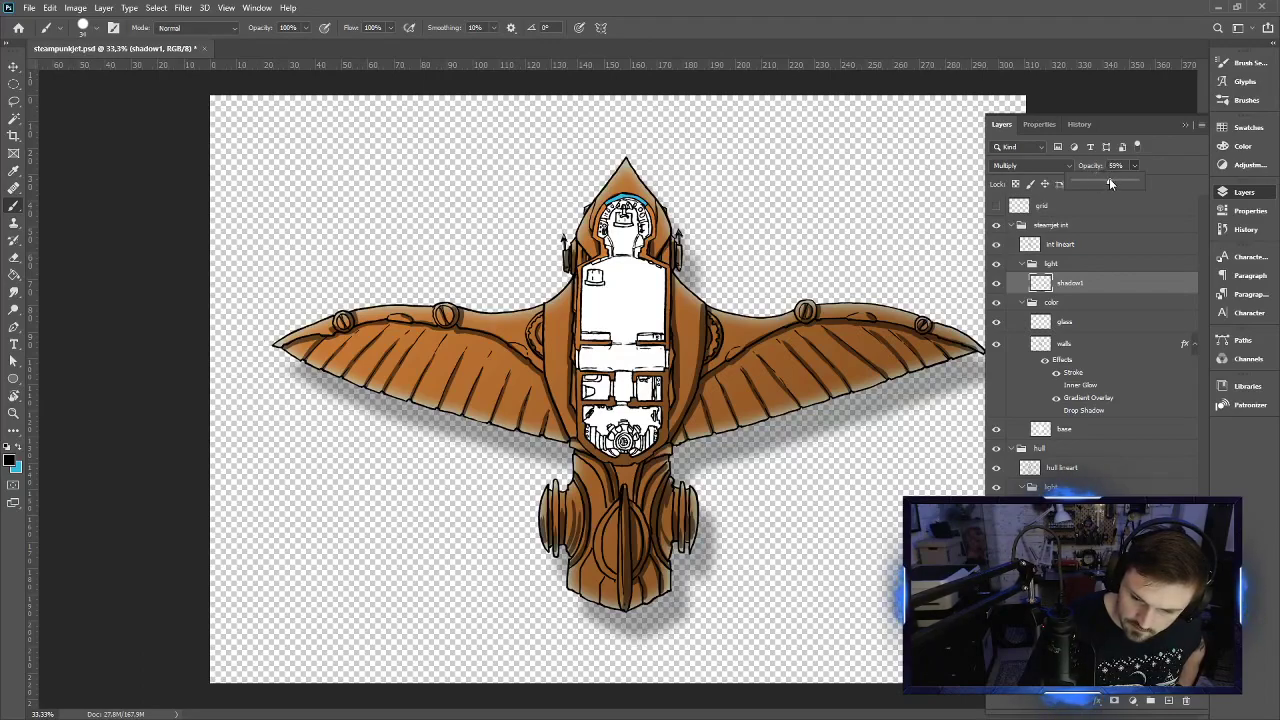
drag(1105, 183, 1106, 183)
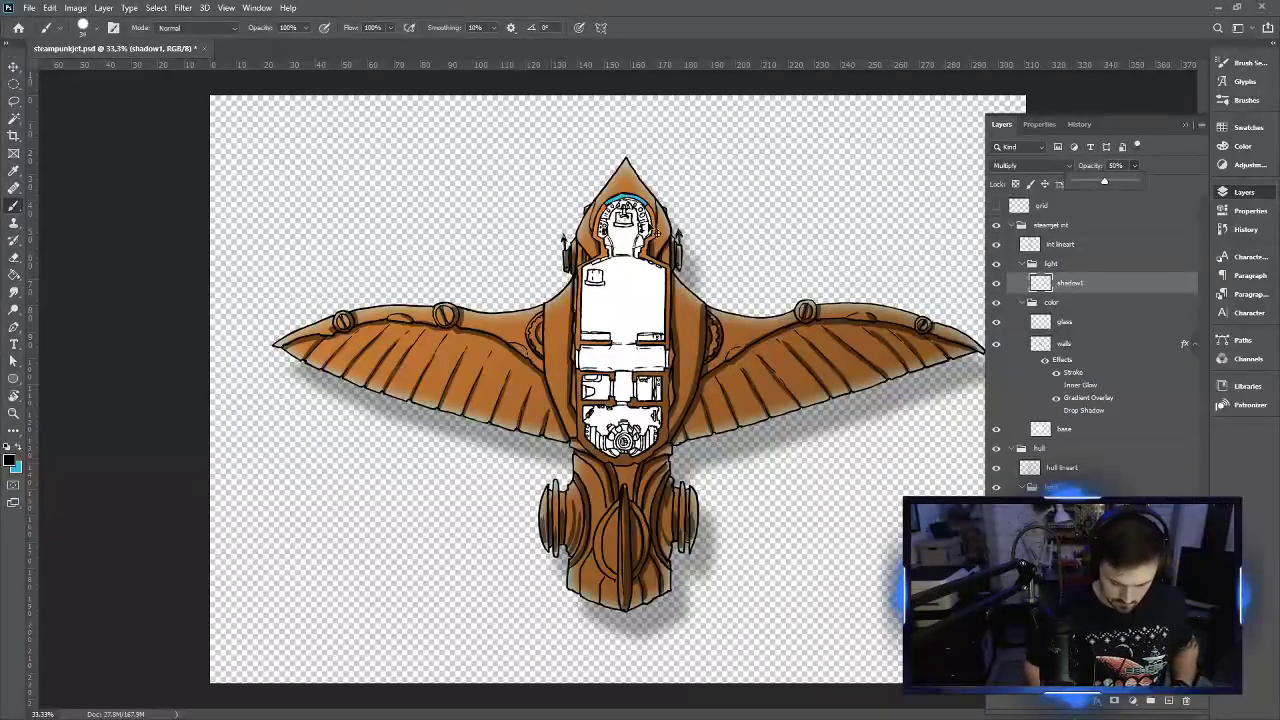
key(ctrl+plus)
key(ctrl+plus)
key(ctrl+plus)
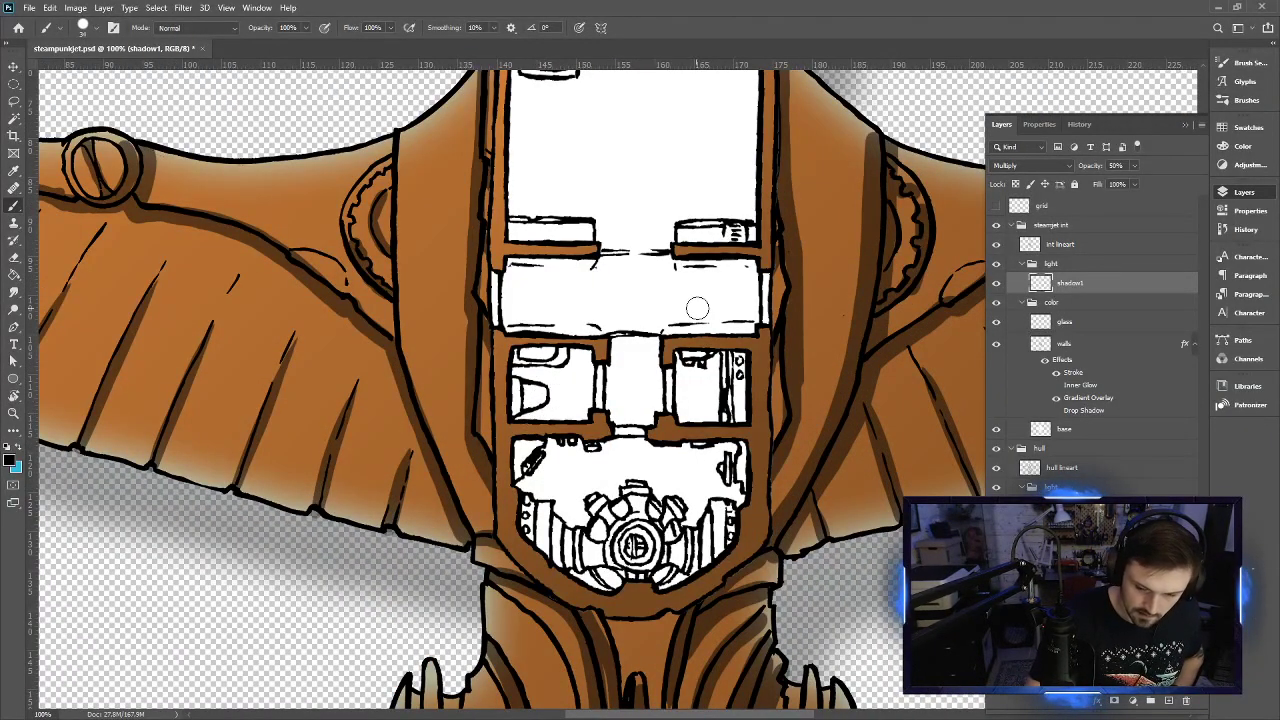
Shade the left cockpit window, lower cockpit panel and gear area with grey shadows
mouse_move(514, 420)
mouse_down()
mouse_move(547, 394)
mouse_move(537, 404)
mouse_move(528, 363)
mouse_move(565, 368)
mouse_move(569, 341)
mouse_move(530, 353)
mouse_move(576, 336)
mouse_up()
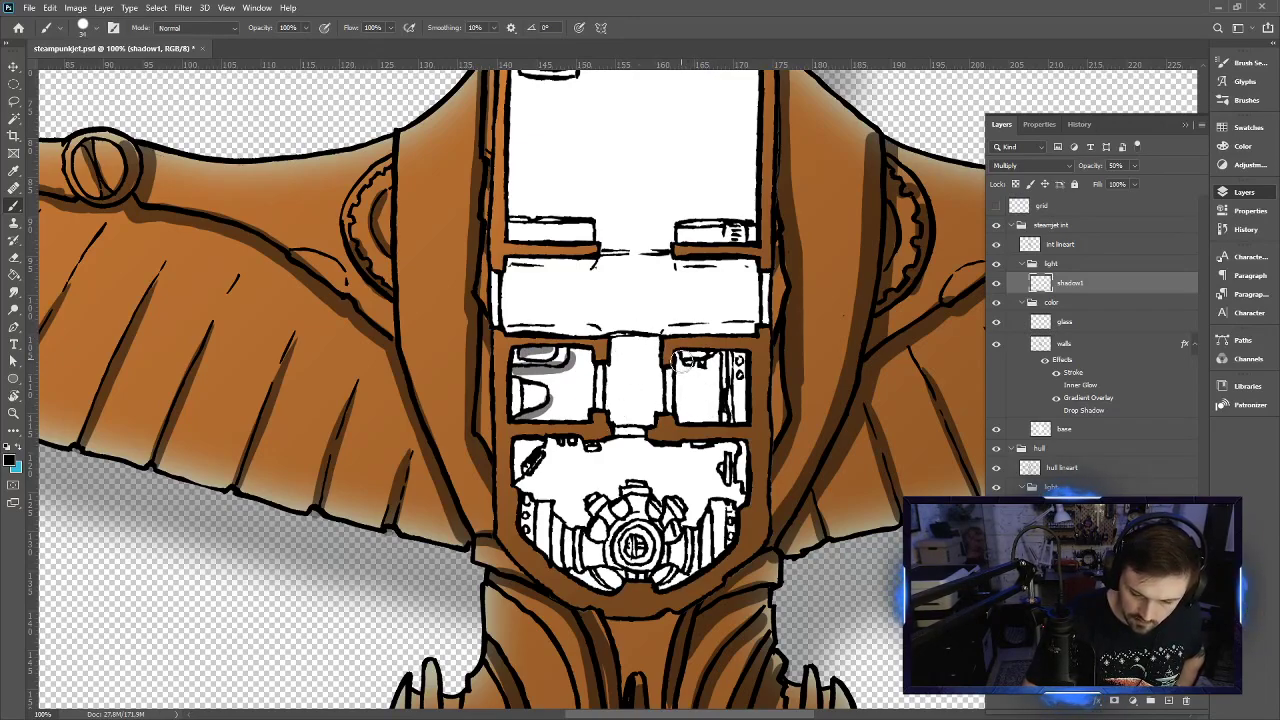
mouse_move(516, 352)
mouse_down()
mouse_move(520, 413)
mouse_move(524, 355)
mouse_up()
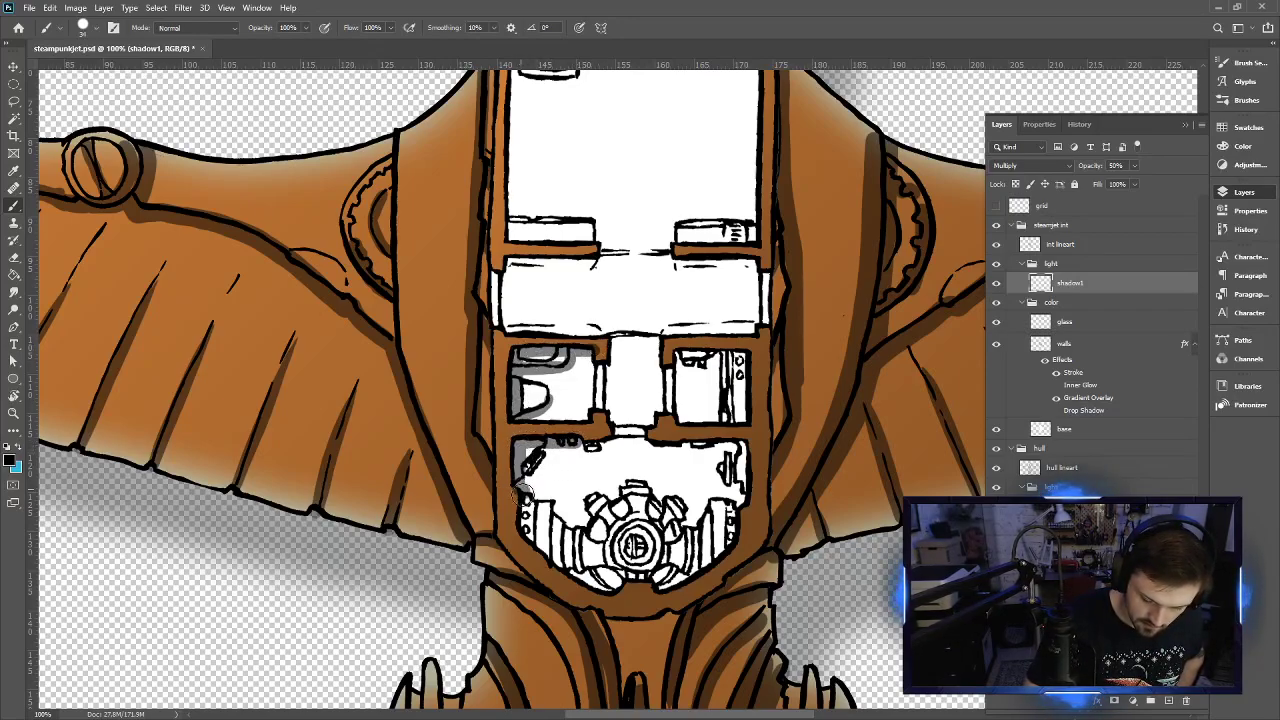
mouse_move(560, 558)
mouse_down()
mouse_move(570, 521)
mouse_move(560, 561)
mouse_move(555, 499)
mouse_move(548, 543)
mouse_move(545, 531)
mouse_move(556, 475)
mouse_move(592, 561)
mouse_move(580, 543)
mouse_move(632, 561)
mouse_move(618, 583)
mouse_move(602, 577)
mouse_move(605, 589)
mouse_move(565, 556)
mouse_up()
mouse_move(690, 575)
mouse_down()
mouse_move(661, 590)
mouse_move(707, 574)
mouse_move(687, 580)
mouse_move(698, 545)
mouse_move(713, 561)
mouse_move(724, 546)
mouse_move(734, 511)
mouse_move(735, 538)
mouse_move(743, 485)
mouse_move(725, 451)
mouse_move(742, 451)
mouse_move(555, 443)
mouse_up()
Erase stray shadow and shade down the window's left inner edge
key(e)
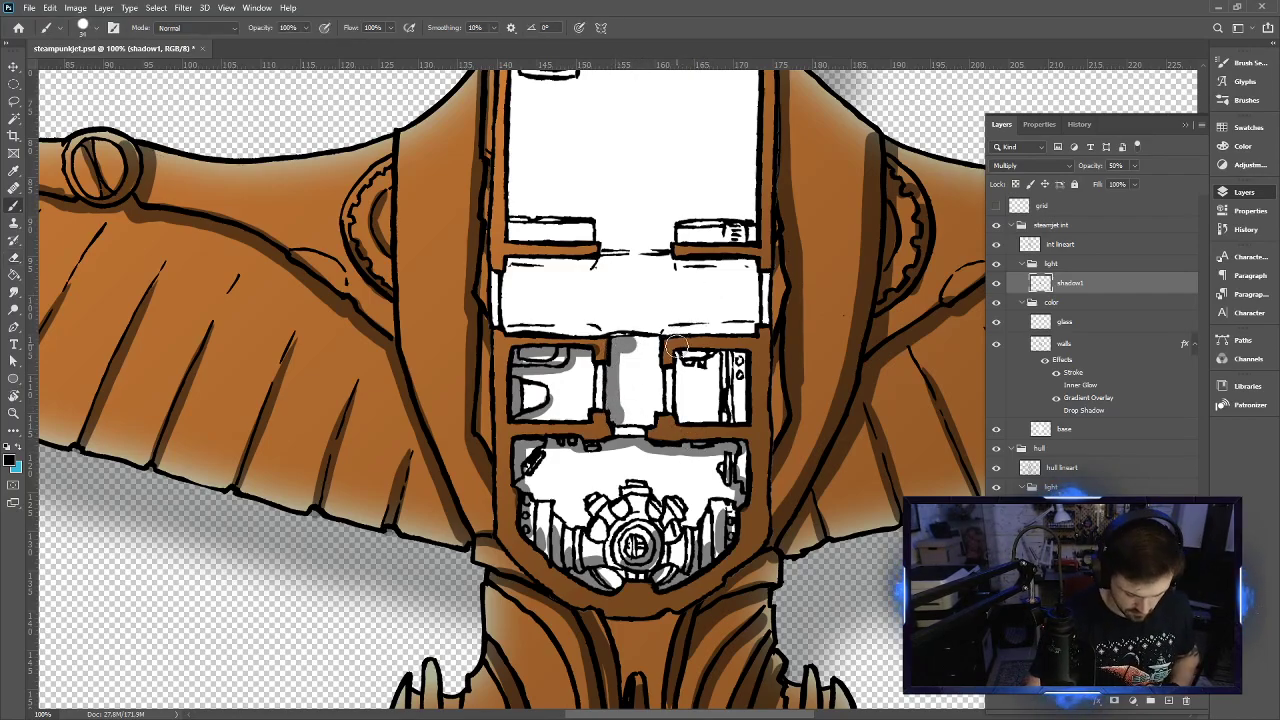
key(e)
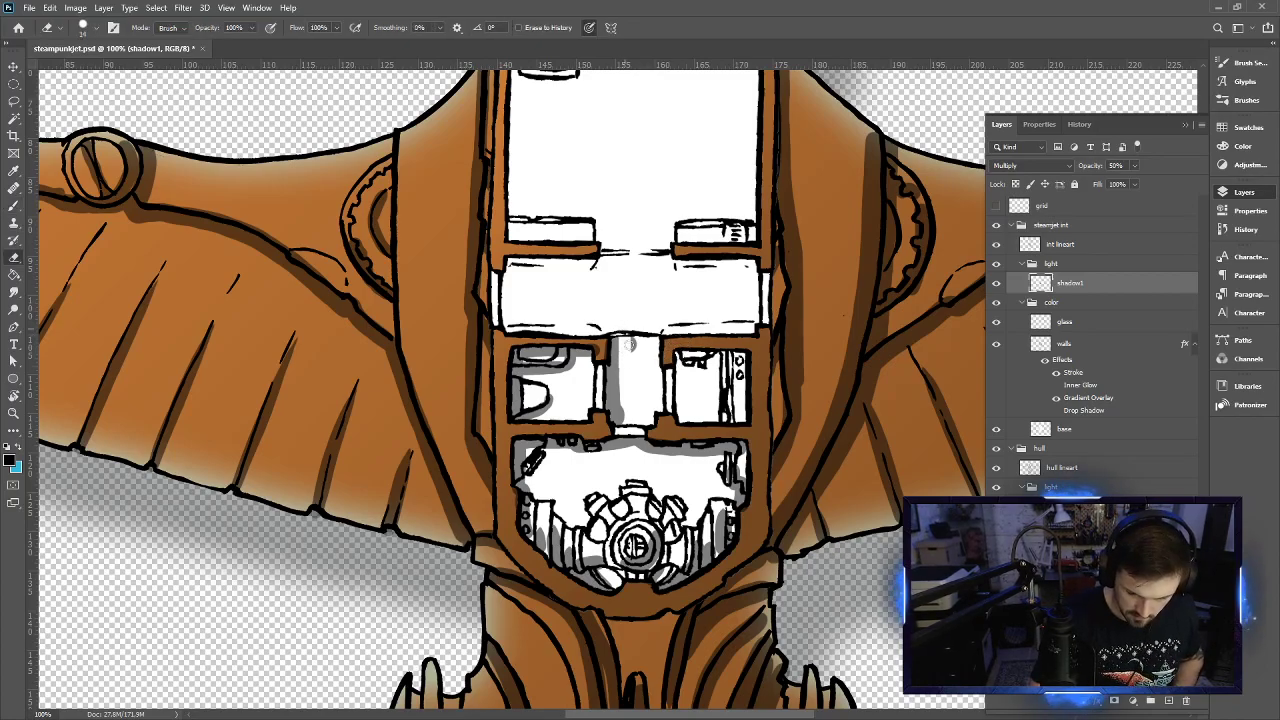
key(b)
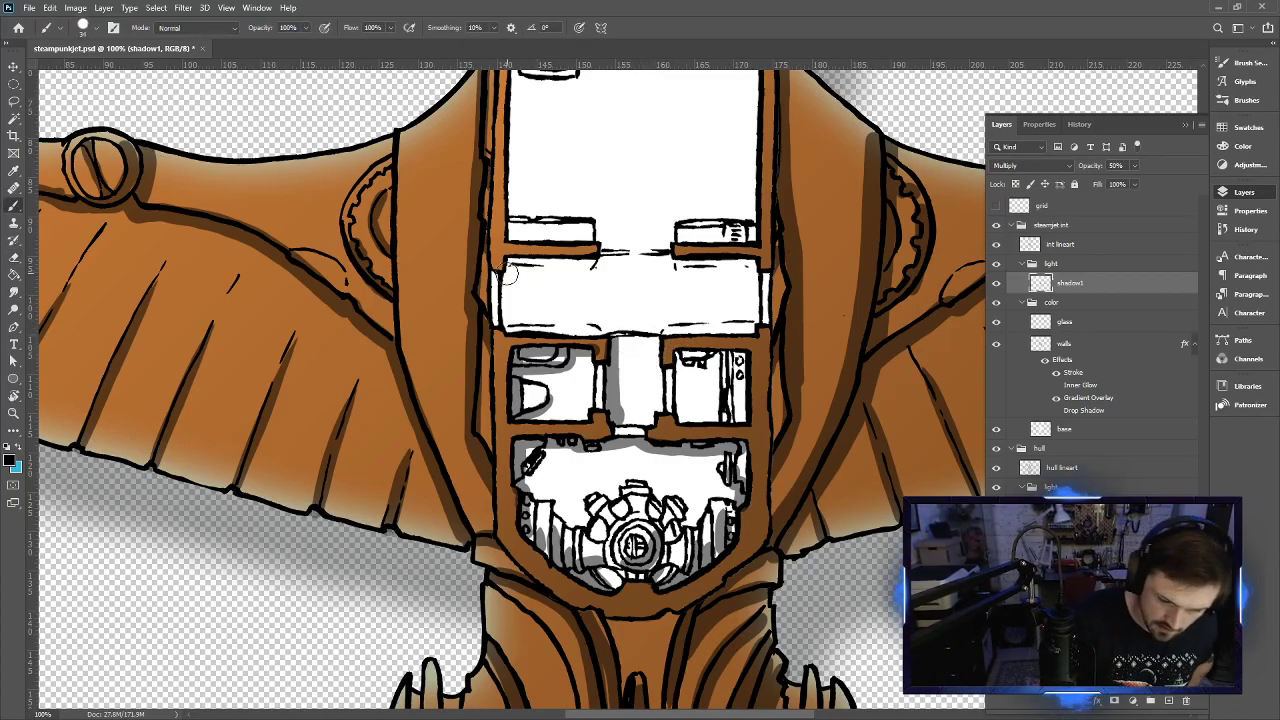
mouse_move(510, 258)
mouse_down()
mouse_move(512, 327)
mouse_move(509, 280)
mouse_move(513, 318)
mouse_move(526, 280)
mouse_move(541, 280)
mouse_move(516, 265)
mouse_move(597, 254)
mouse_up()
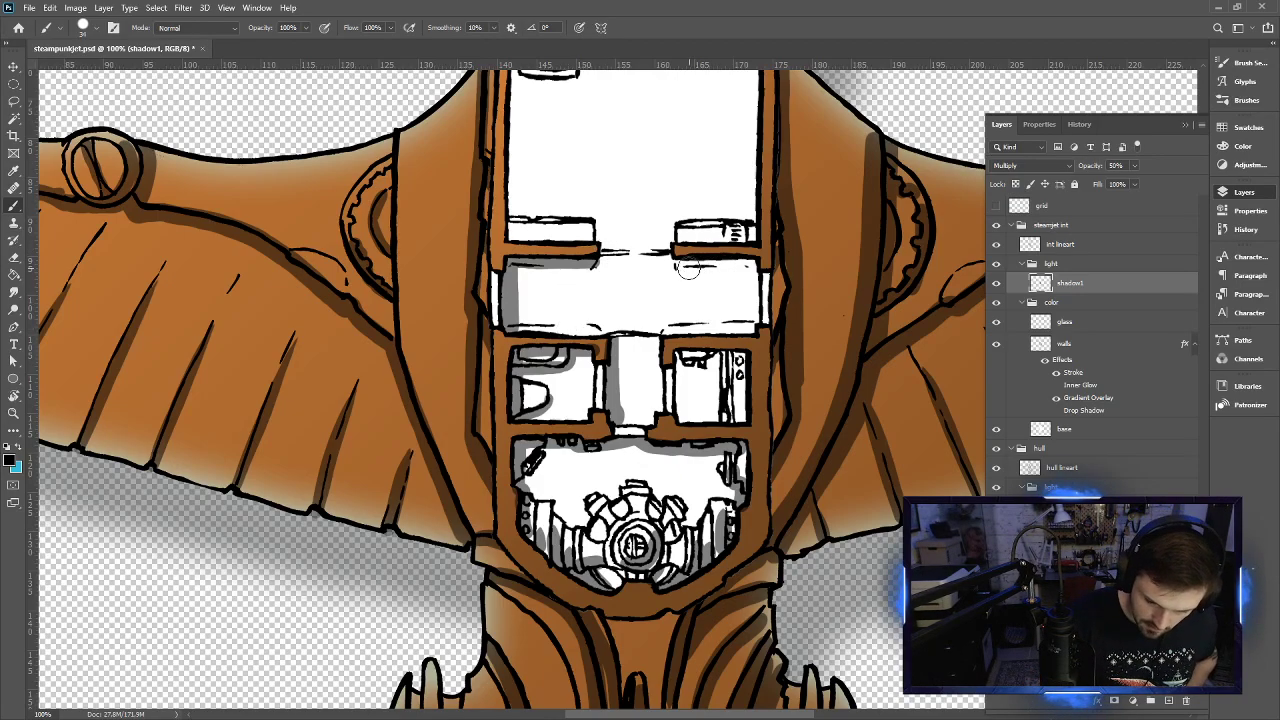
key(shift+alt+n)
On the int lineart layer, shrink the black brush to a few pixels and touch up the compartment's top line
click(1072, 245)
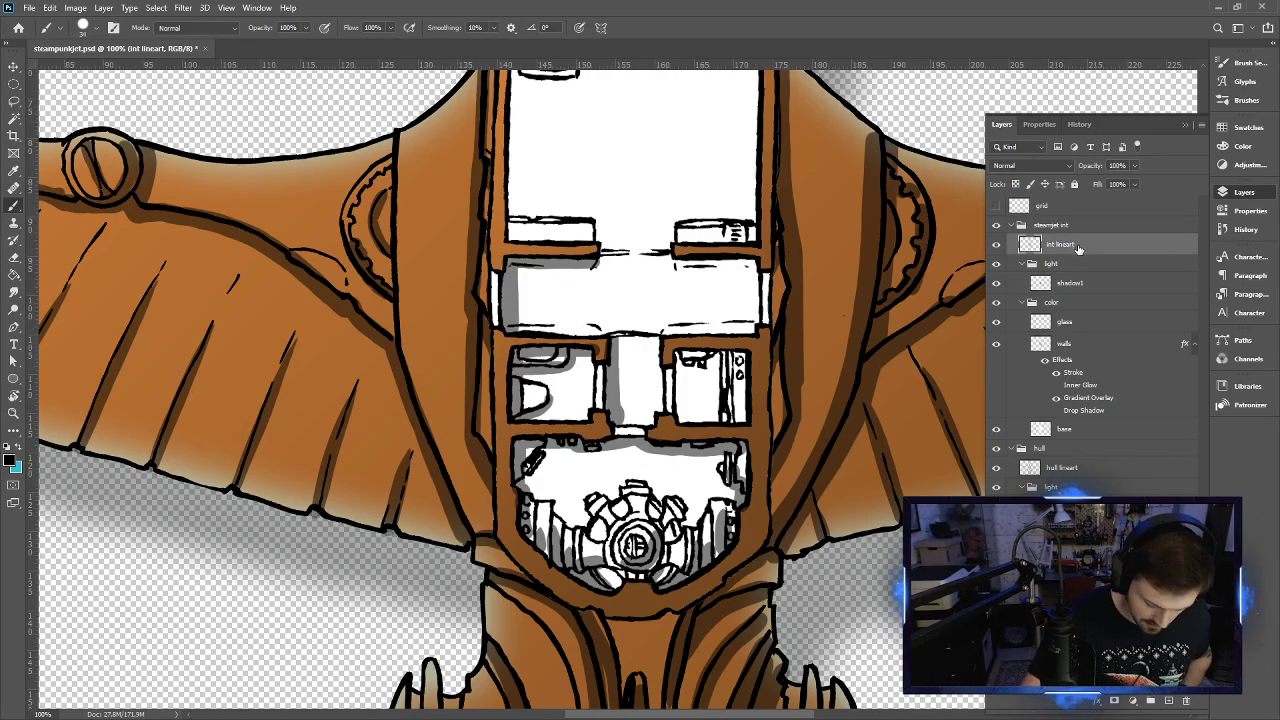
right_click(506, 303)
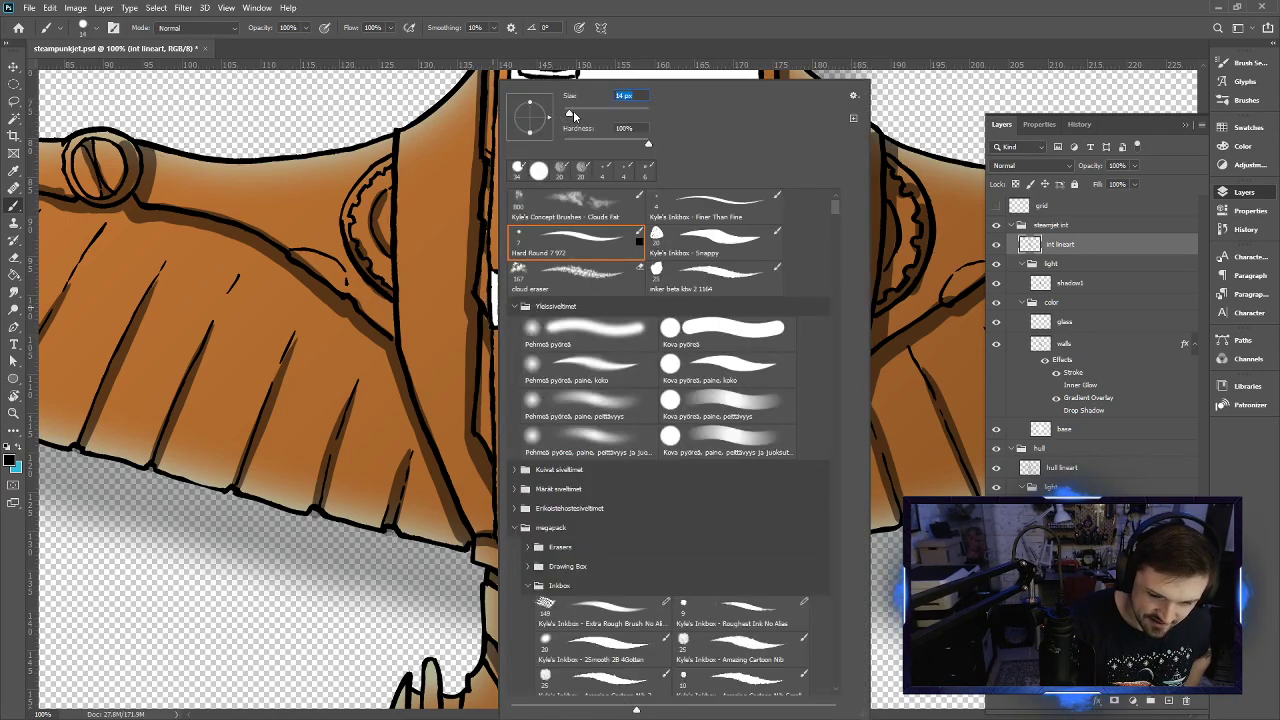
drag(567, 115, 564, 116)
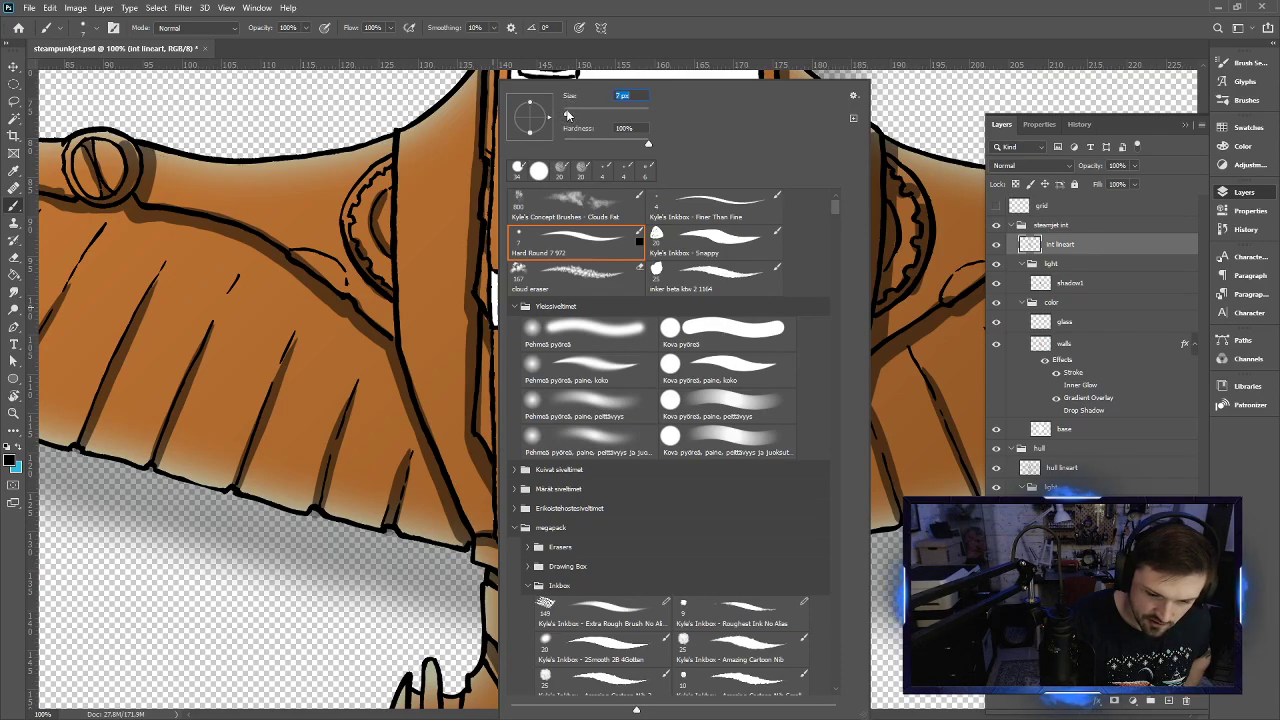
click(648, 52)
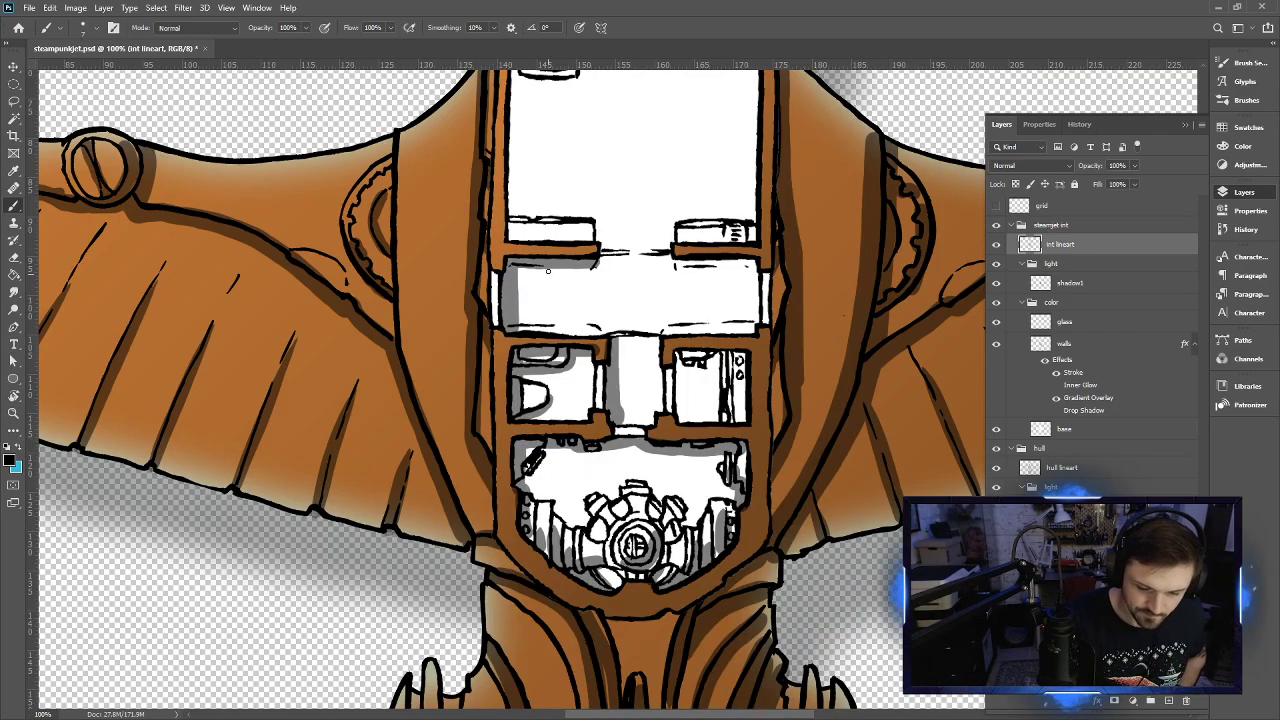
drag(543, 266, 556, 264)
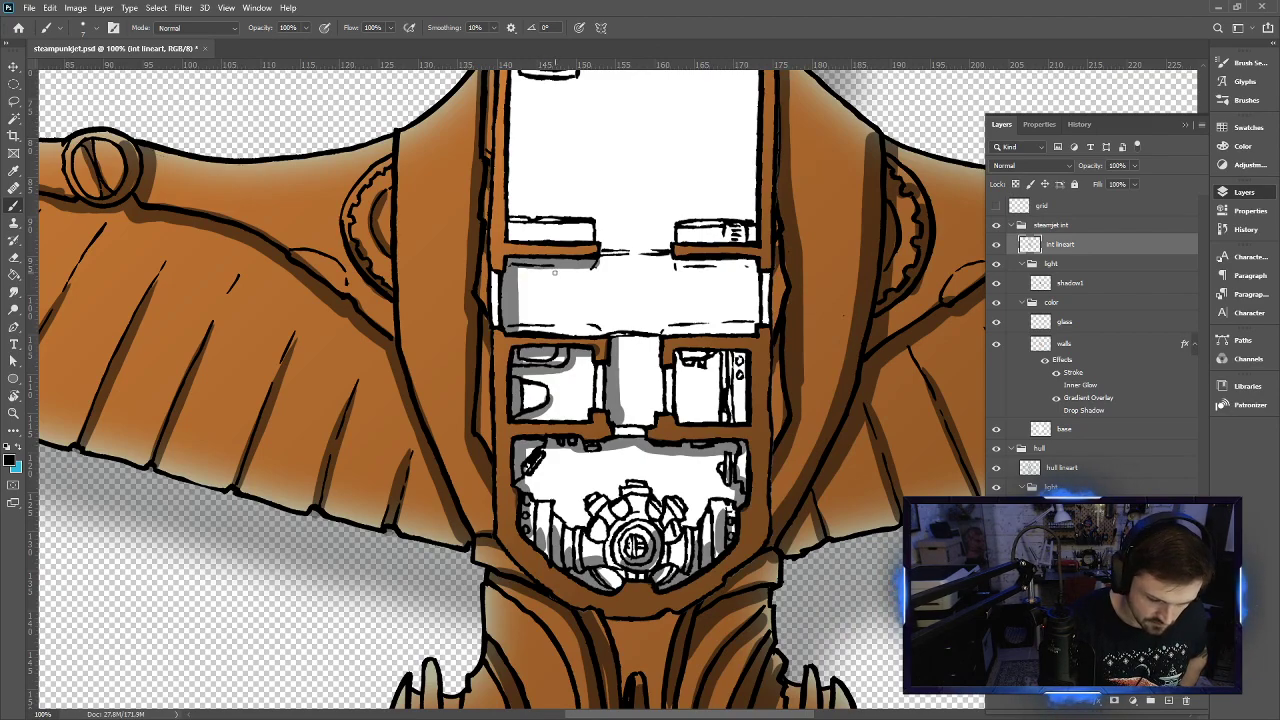
click(11, 460)
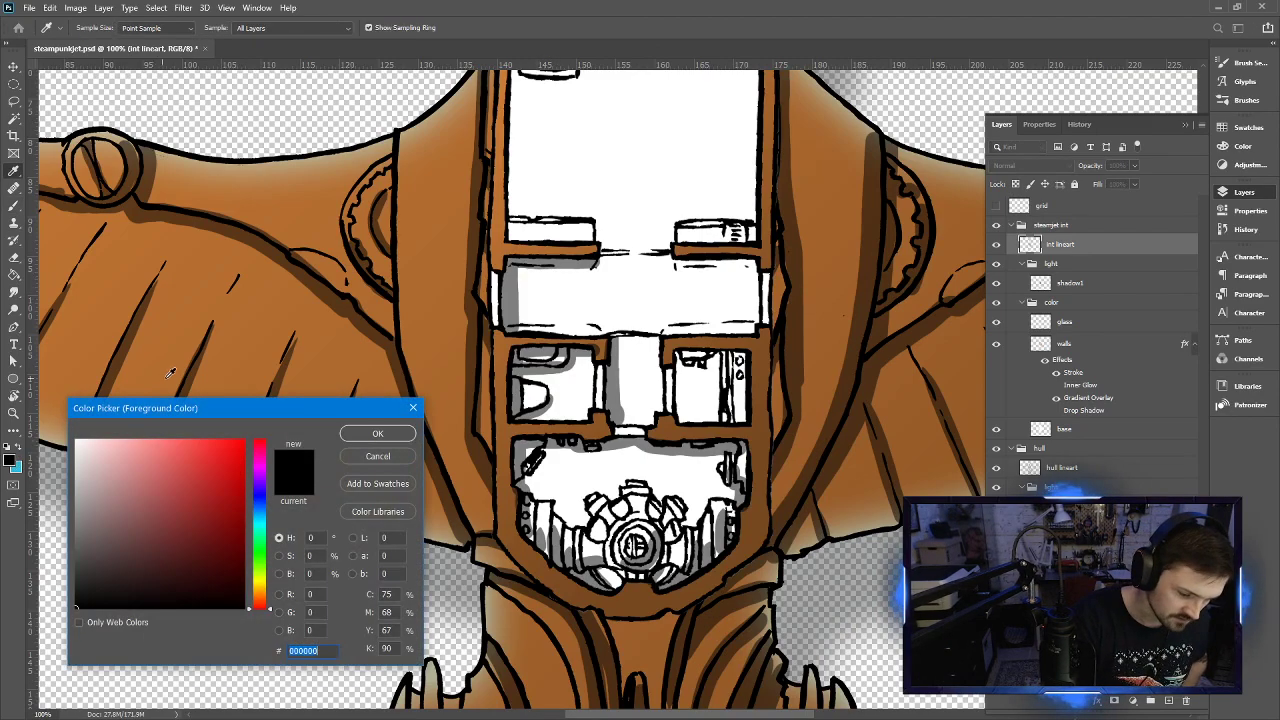
click(378, 433)
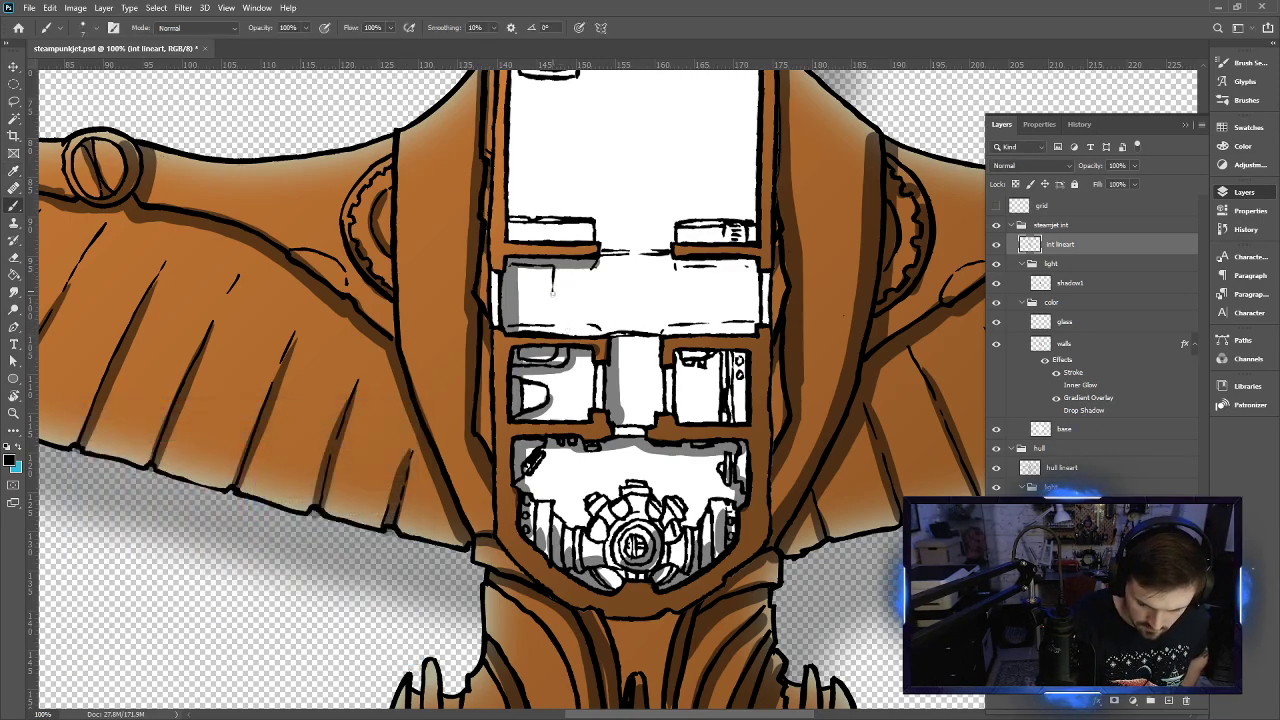
Draw a row of vertical plank lines across the left side section, starting one on the right
drag(552, 290, 552, 324)
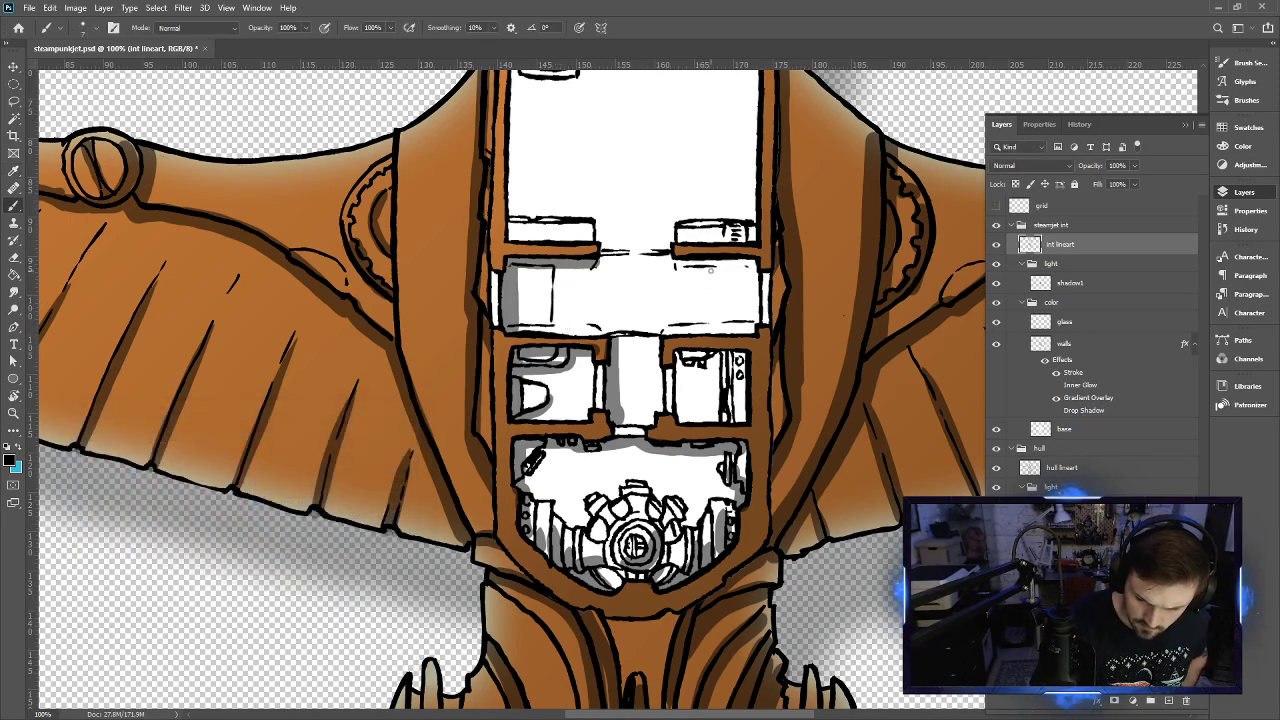
drag(711, 267, 711, 325)
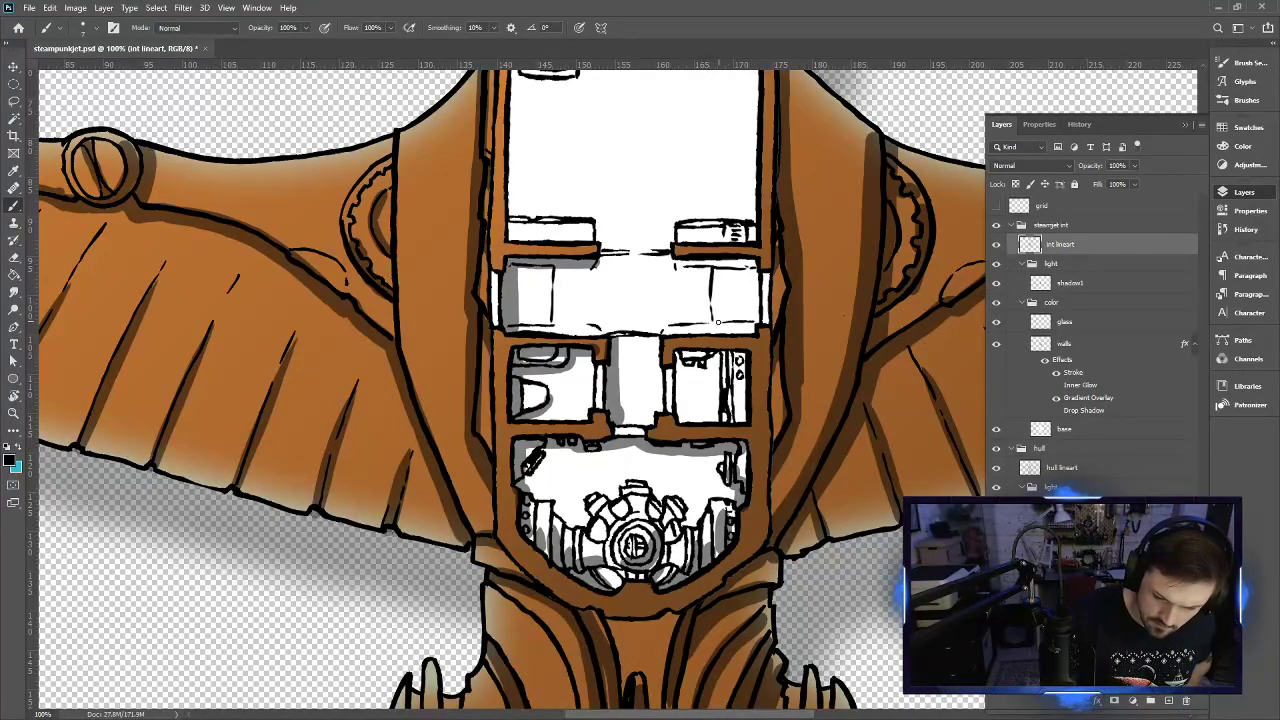
drag(541, 268, 543, 309)
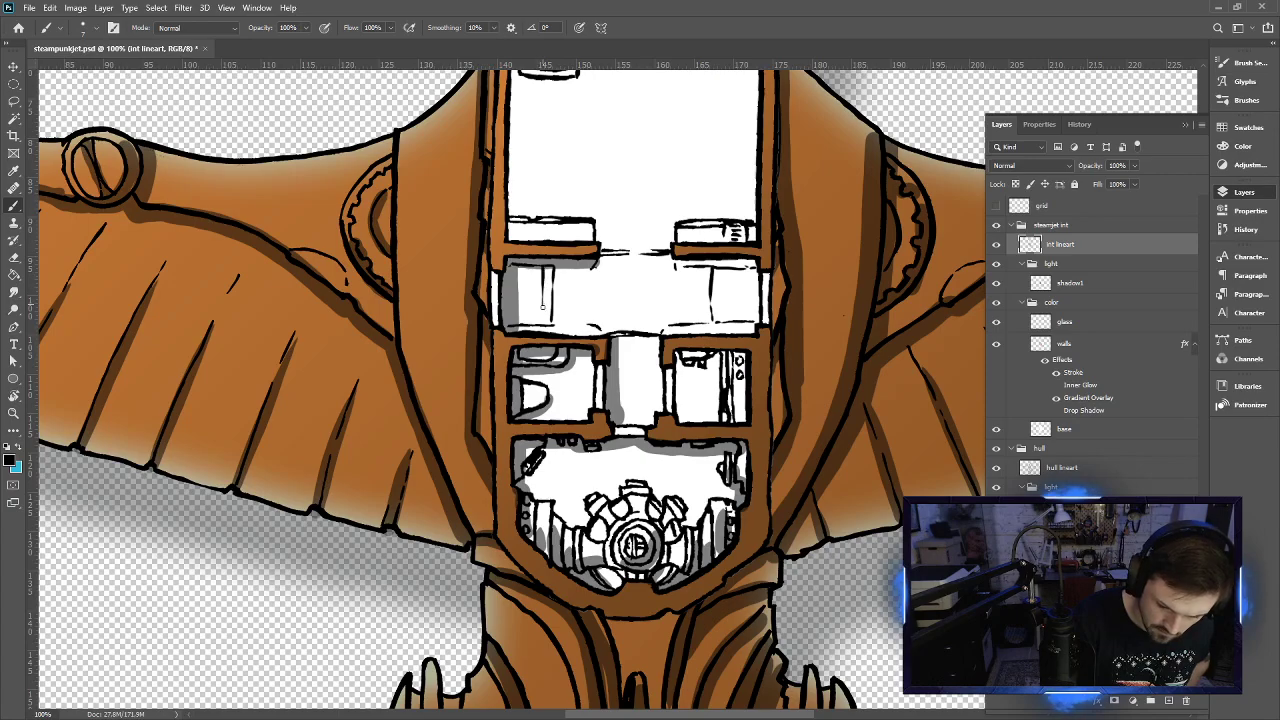
drag(534, 266, 534, 320)
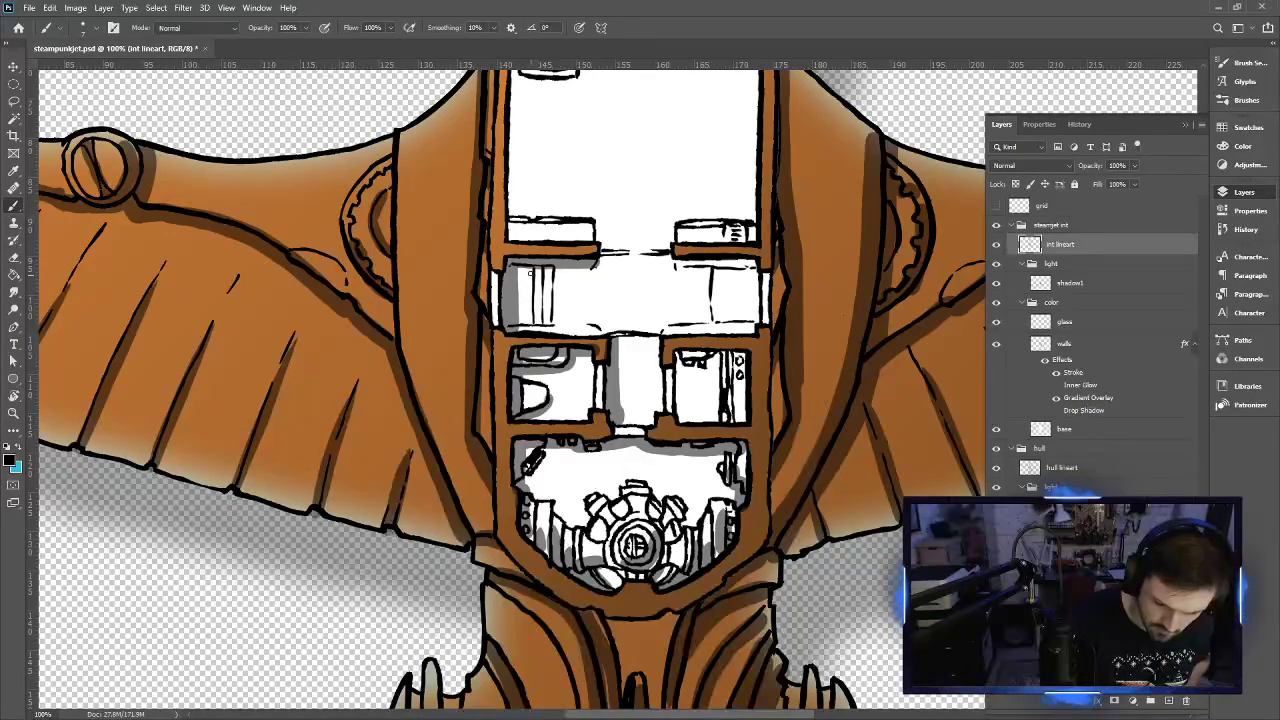
drag(528, 270, 528, 328)
drag(520, 271, 521, 316)
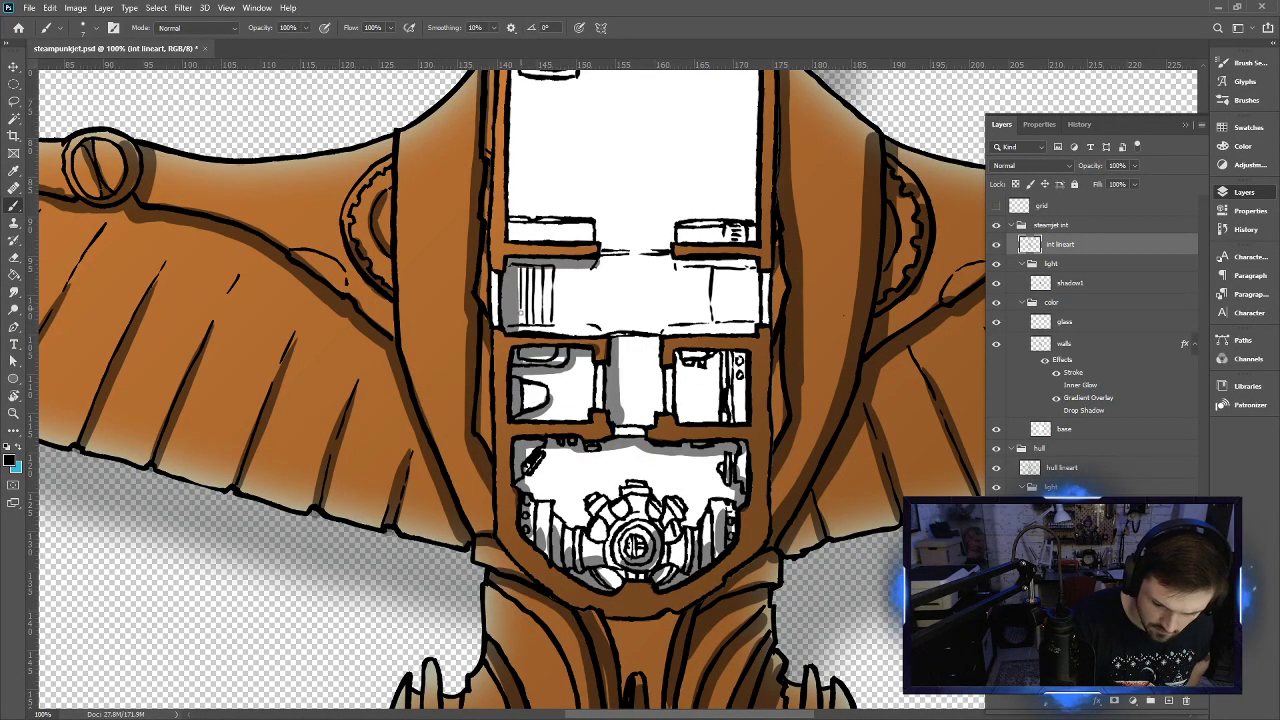
mouse_move(516, 266)
mouse_down()
mouse_move(515, 328)
mouse_move(510, 318)
mouse_up()
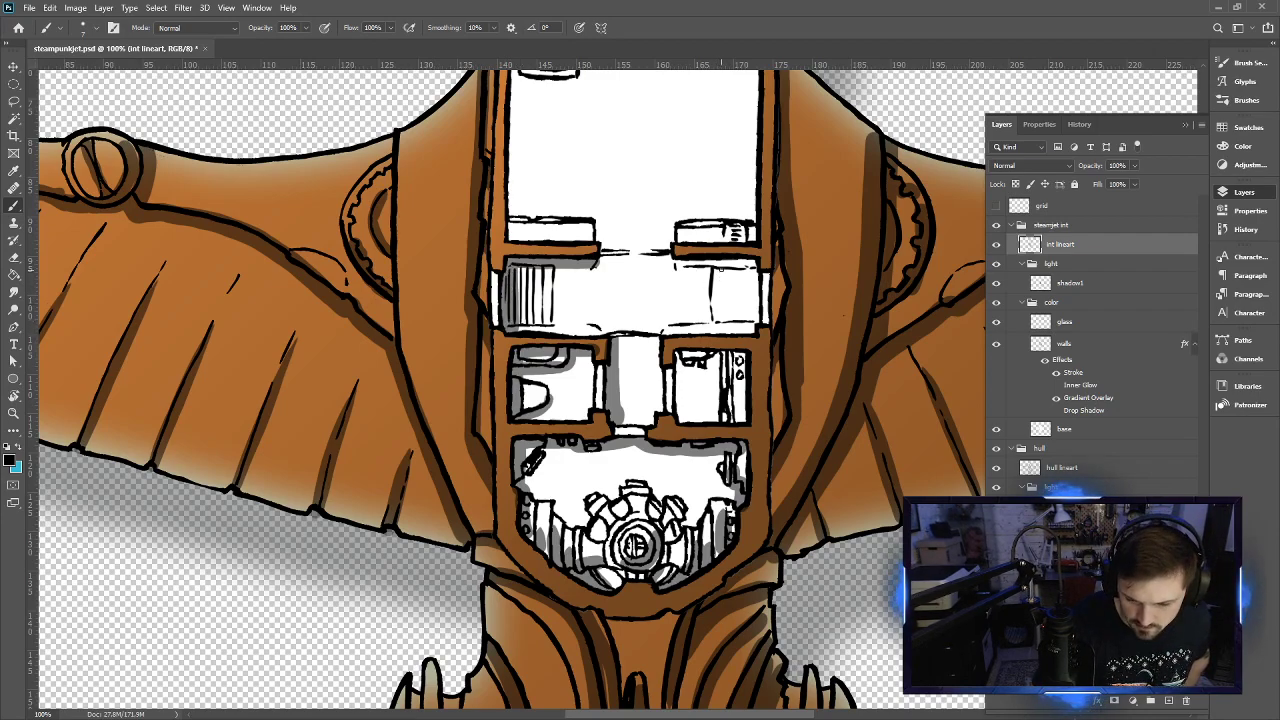
Add more vertical plank lines to the right side section
drag(720, 268, 729, 330)
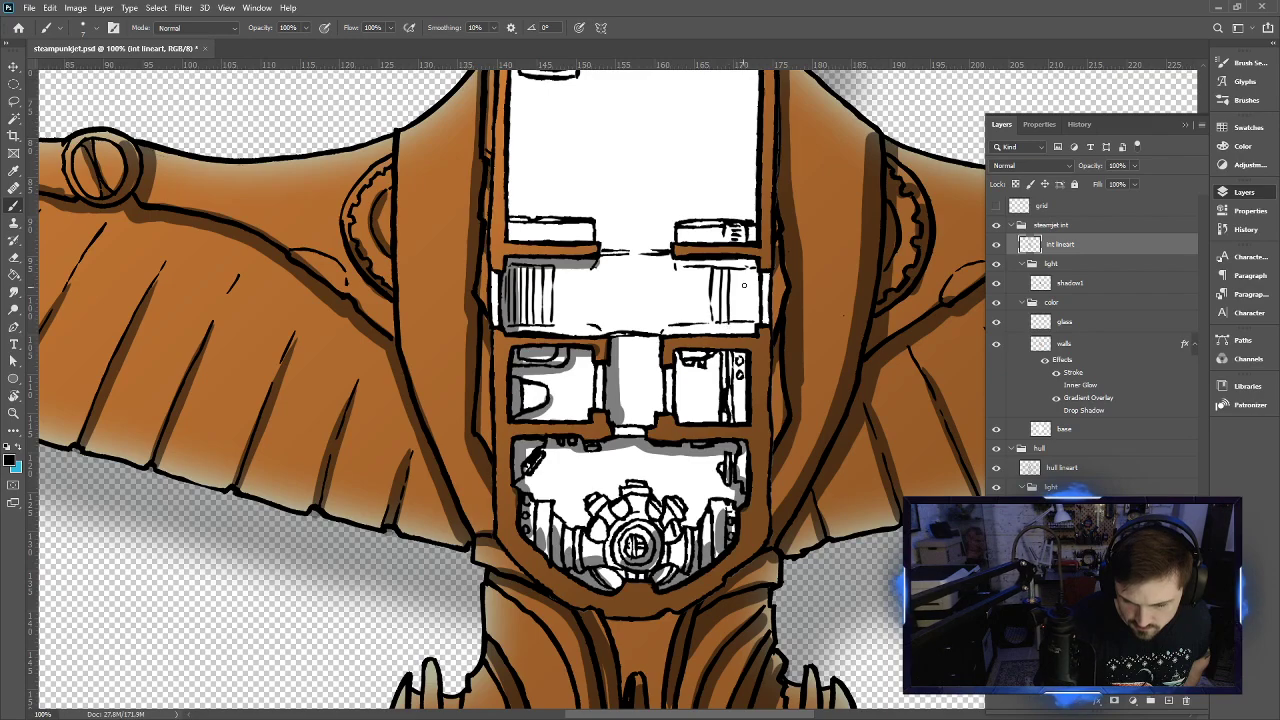
drag(735, 268, 736, 320)
mouse_move(741, 268)
mouse_down()
mouse_move(741, 320)
mouse_move(746, 309)
mouse_move(753, 324)
mouse_up()
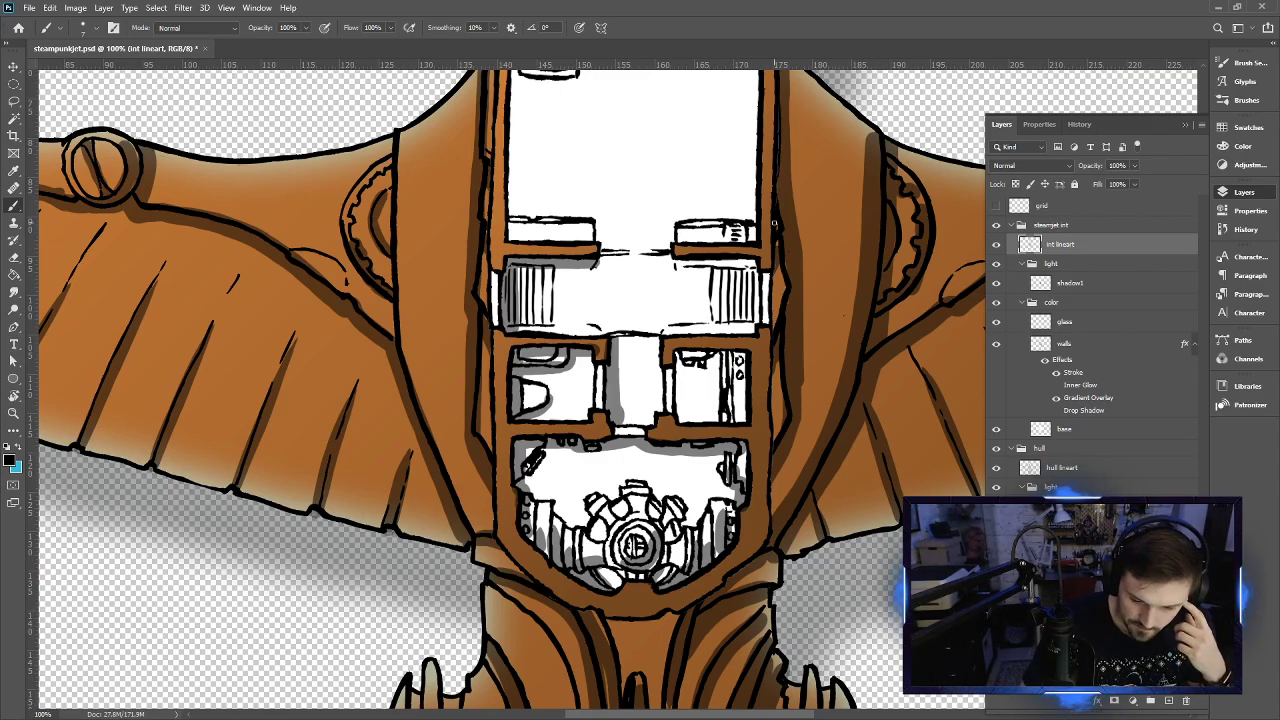
drag(721, 243, 733, 447)
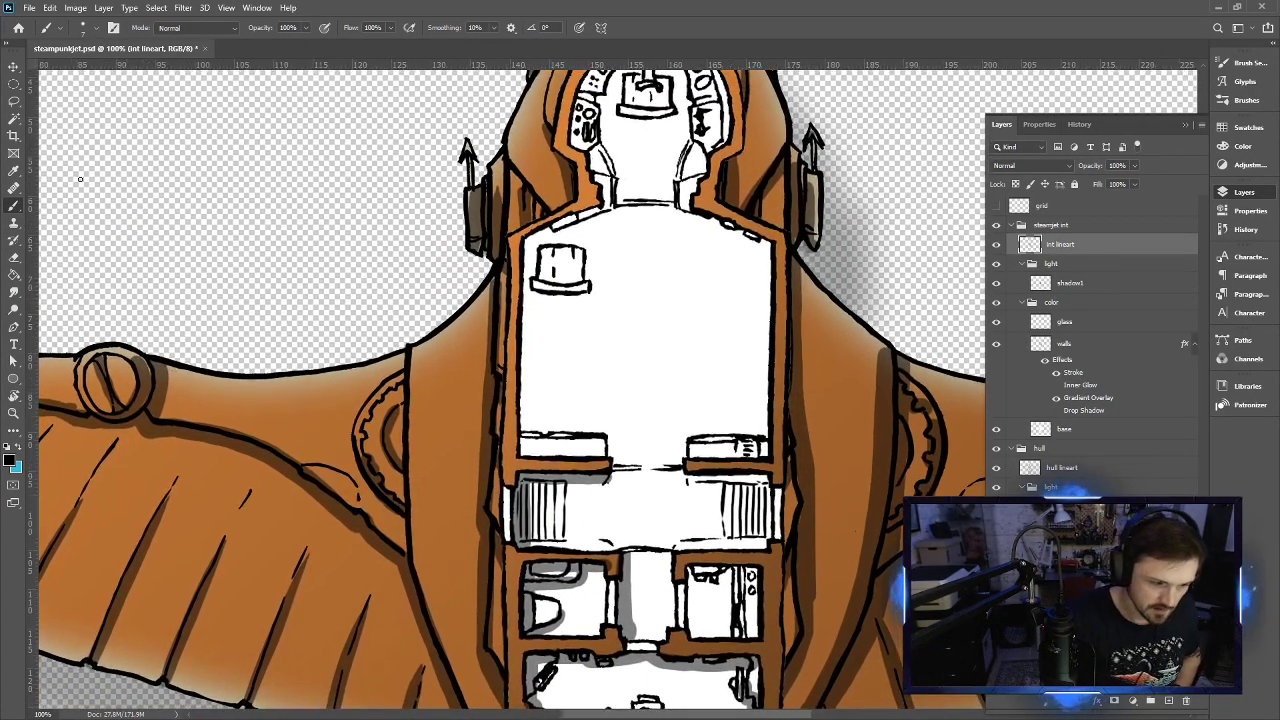
Marquee-select the chair at the top of the hall and lift it onto its own layer with Ctrl+J
click(13, 86)
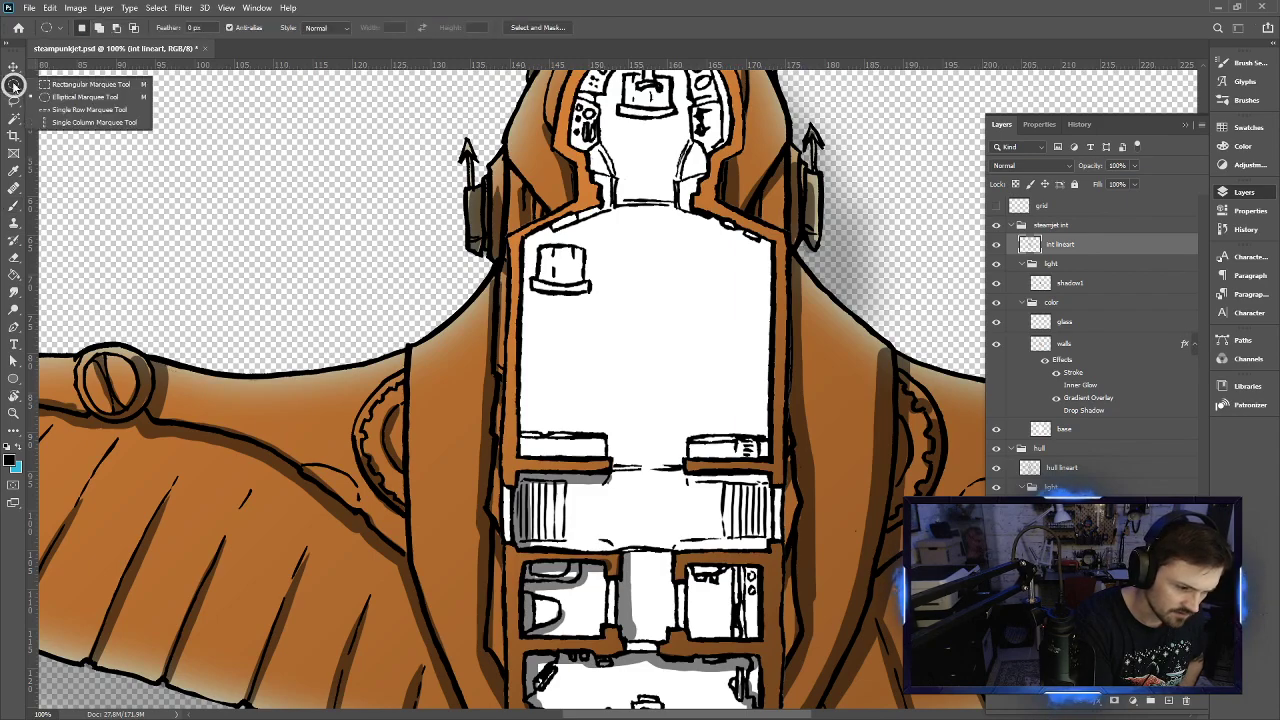
click(53, 80)
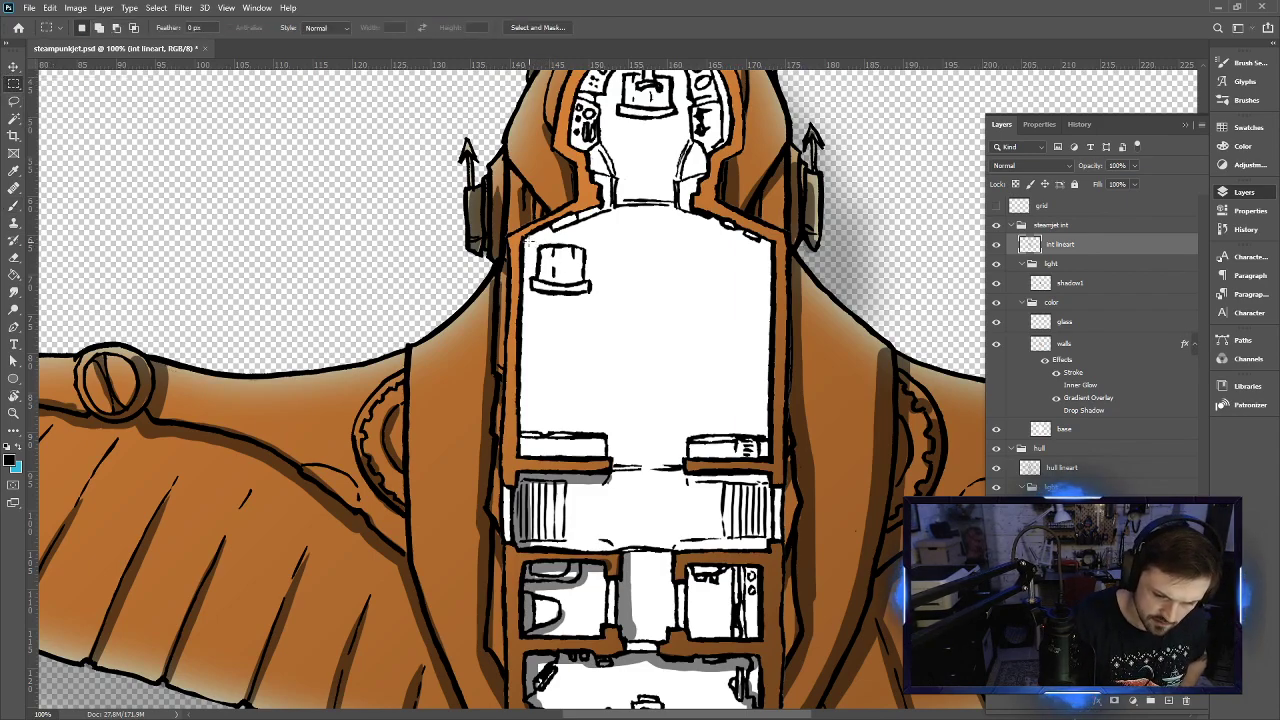
drag(526, 244, 598, 288)
click(14, 66)
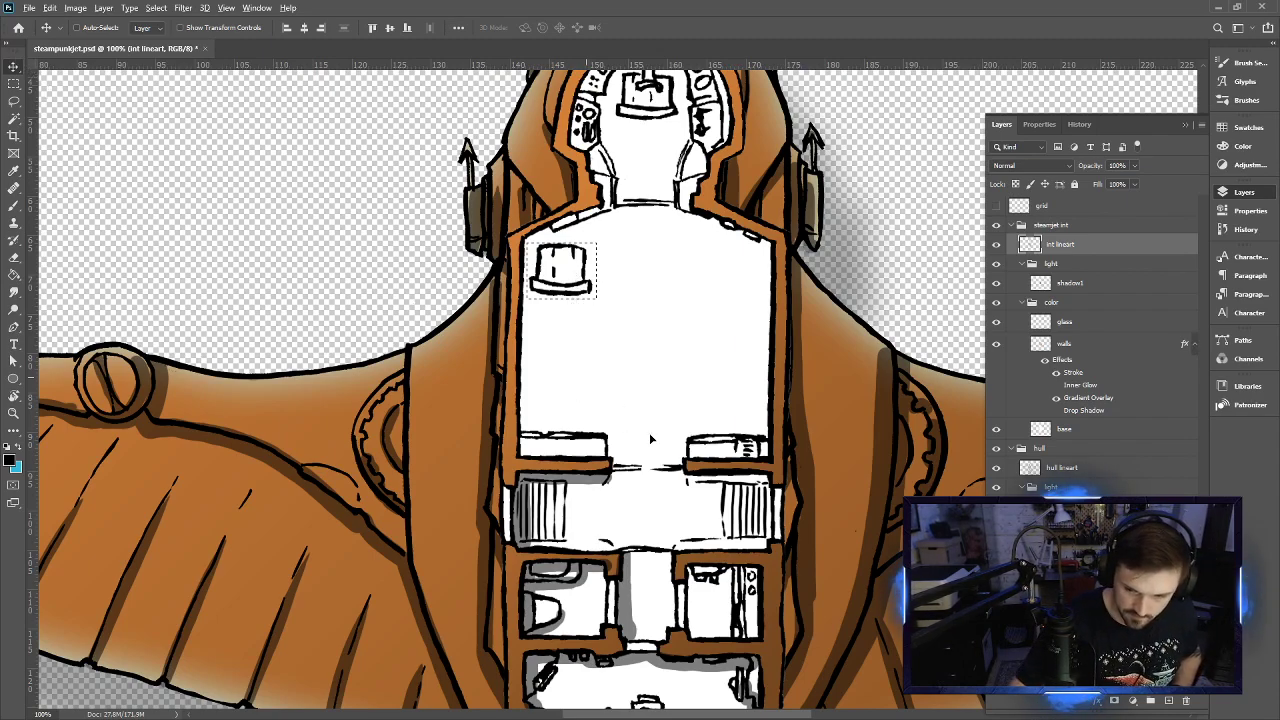
drag(671, 434, 691, 616)
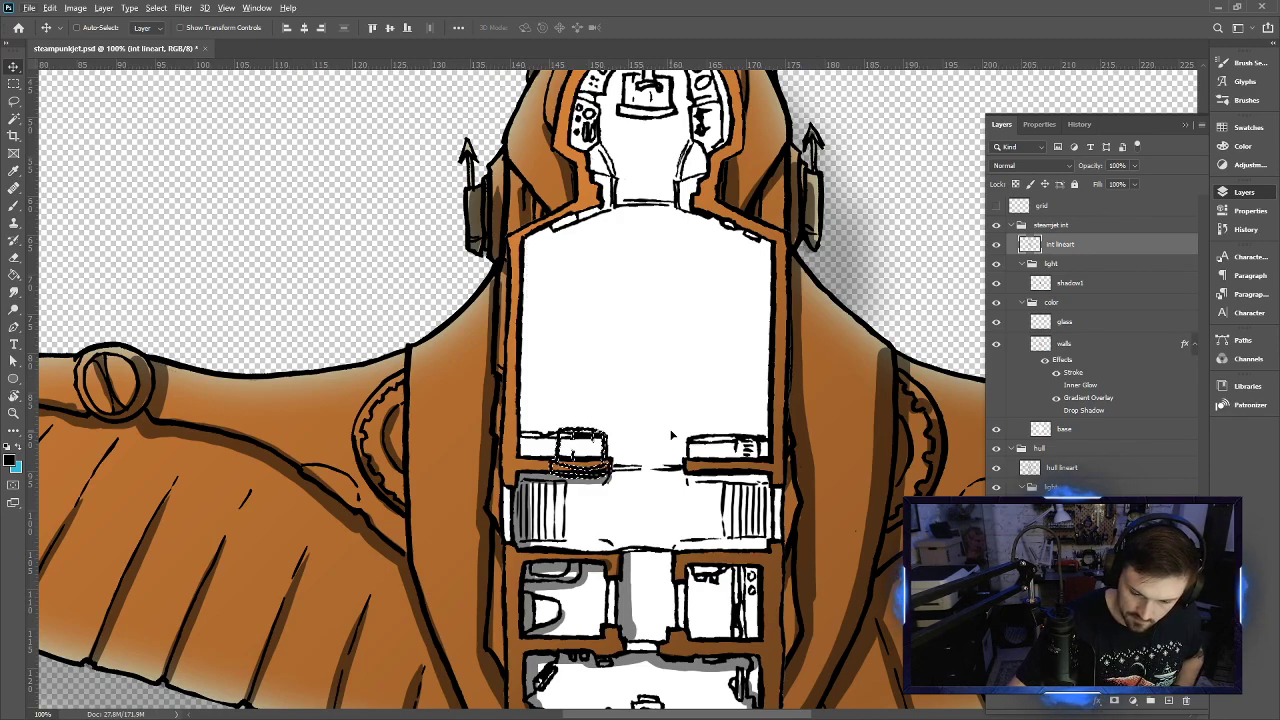
mouse_move(607, 436)
mouse_down()
mouse_move(606, 300)
mouse_move(590, 254)
mouse_up()
key(ctrl+j)
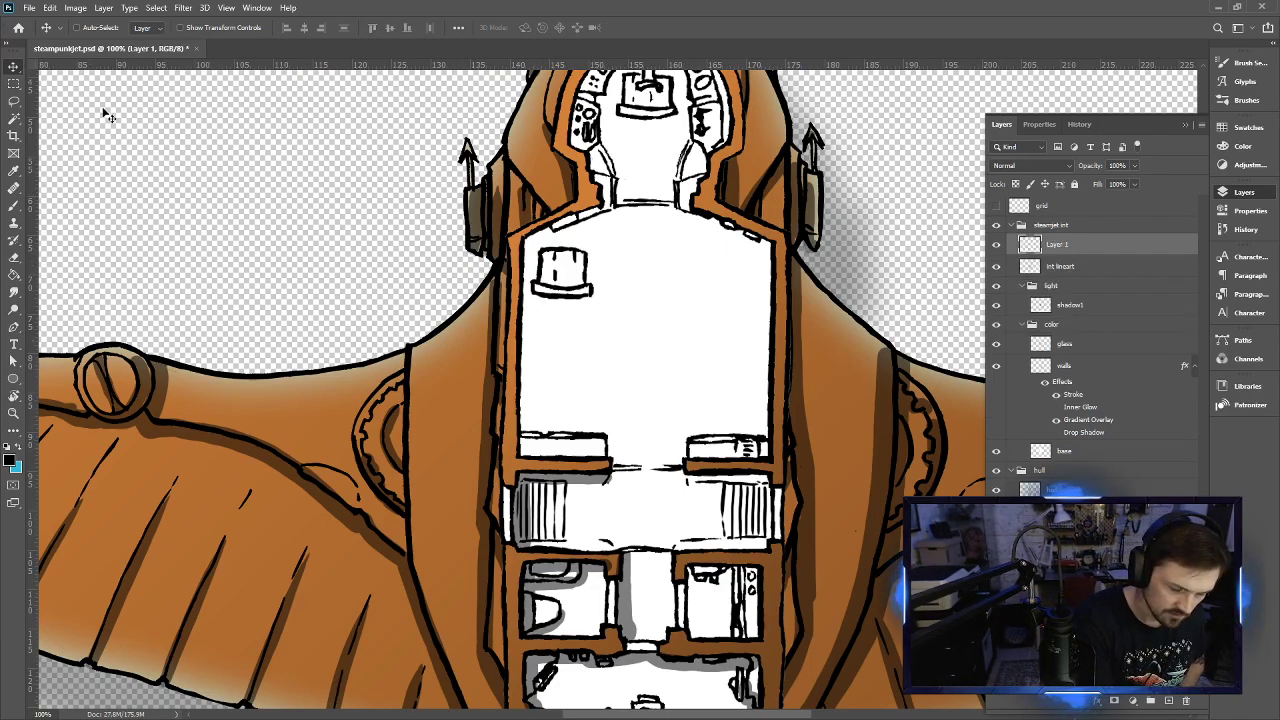
Alt-drag copies of the chair into two columns of three seats
mouse_move(582, 289)
mouse_down()
mouse_move(578, 418)
mouse_move(760, 275)
mouse_up()
key(ctrl)
drag(750, 278, 744, 354)
drag(744, 354, 738, 410)
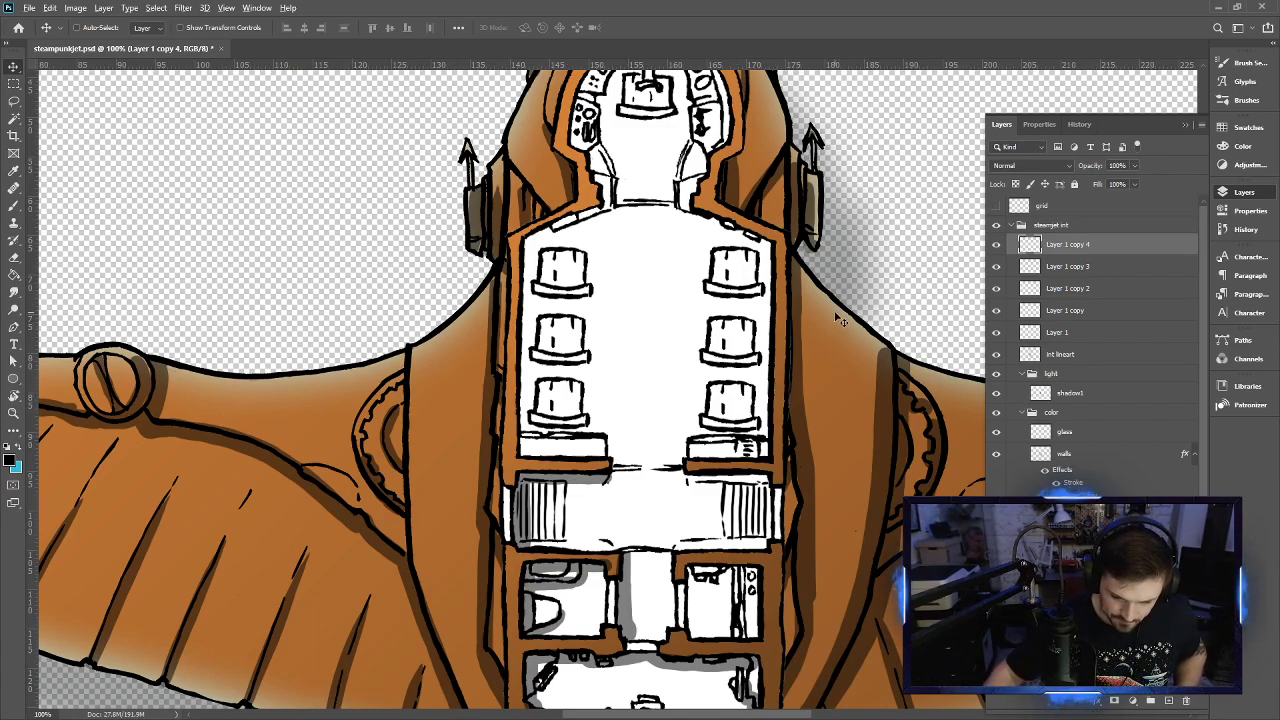
Select the interior's base layer and add a Color Overlay in its Layer Style
scroll(688, 442, down, 1)
scroll(688, 442, down, 5)
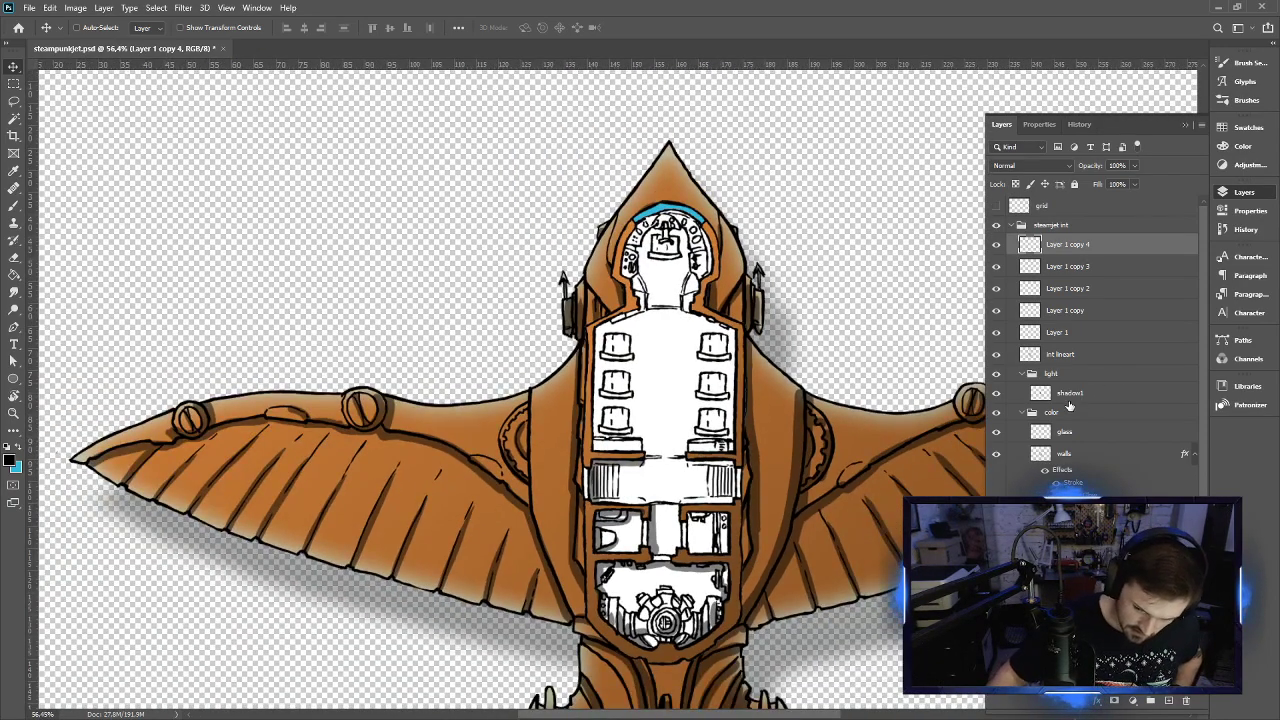
click(1106, 455)
key(alt+bracketleft)
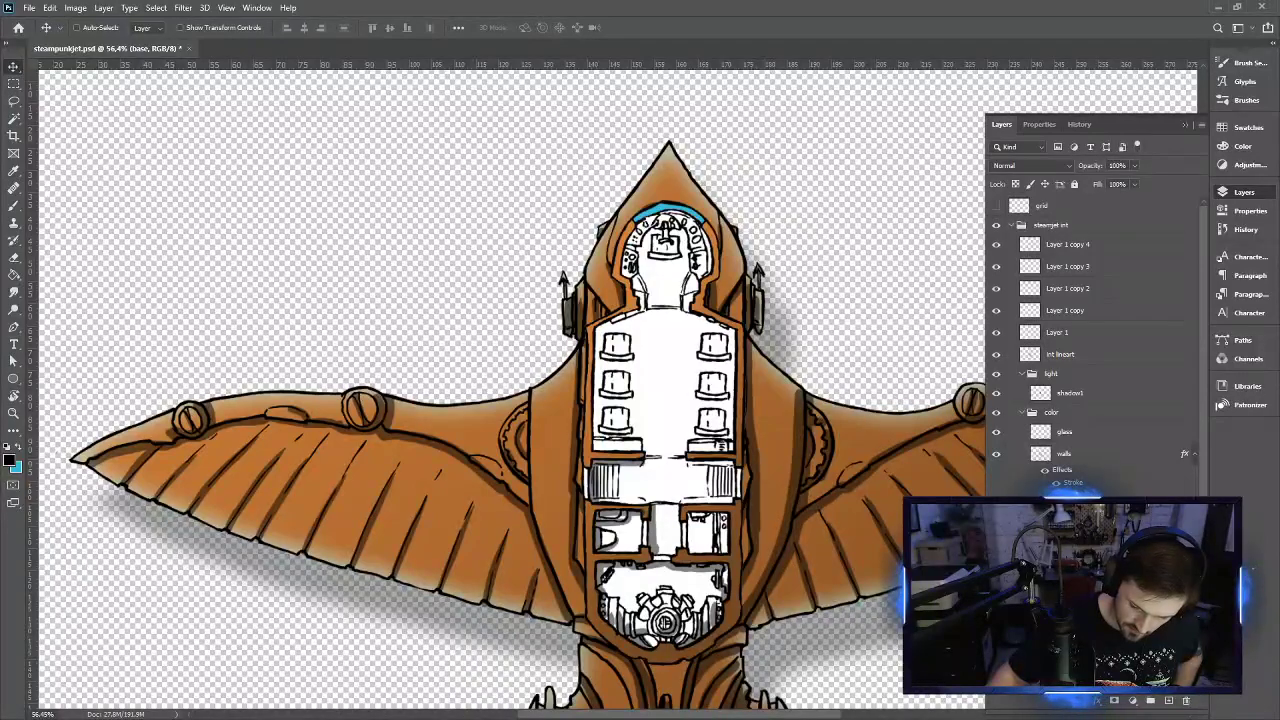
double_click(1150, 505)
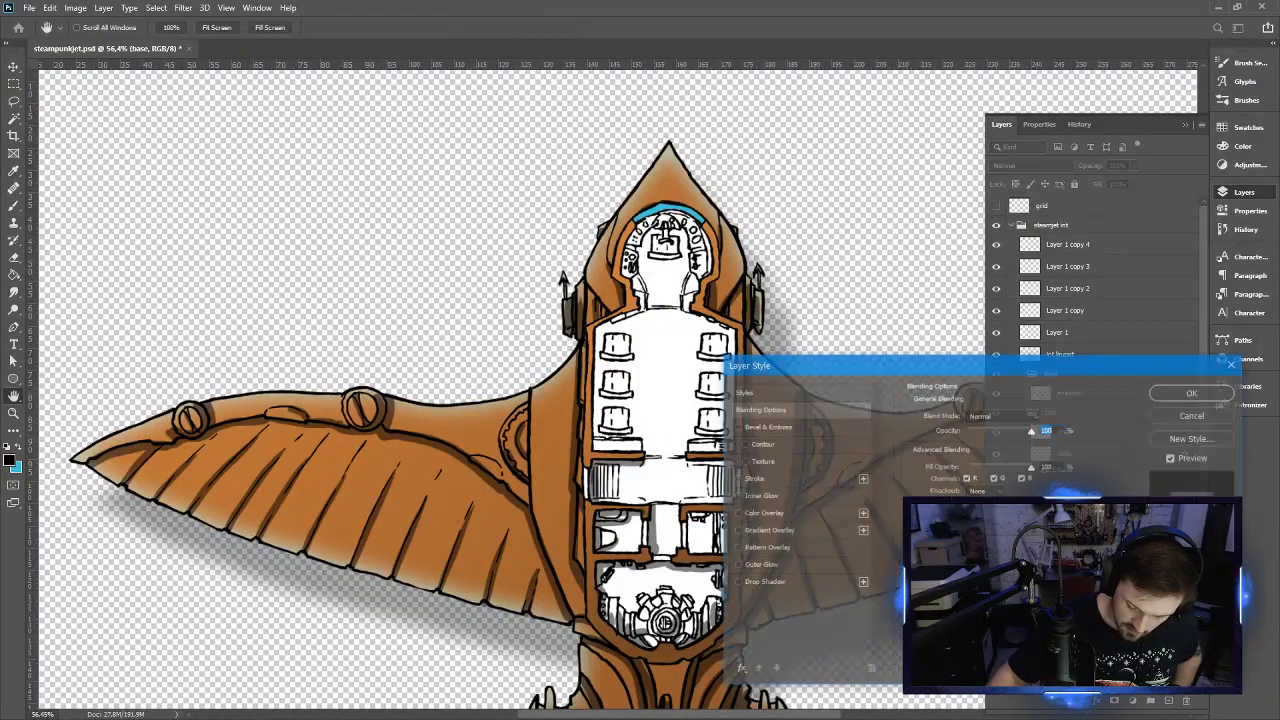
click(781, 513)
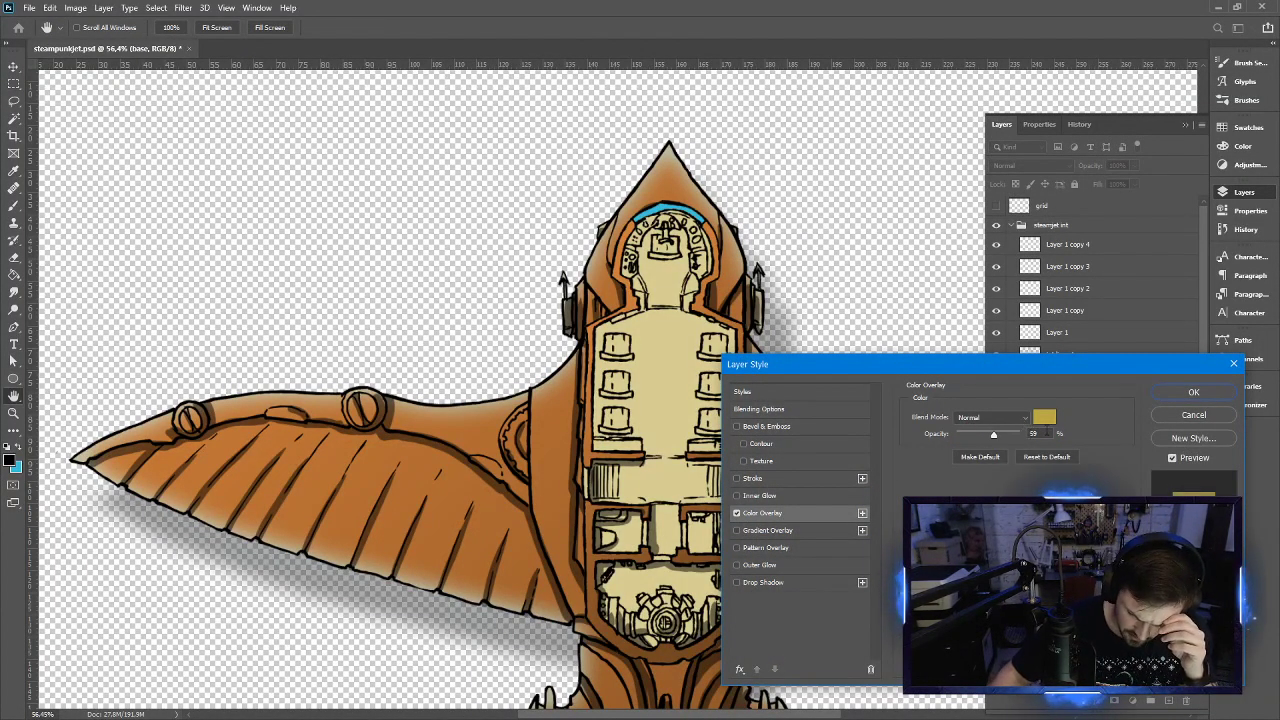
Give the overlay an olive-beige colour at 100% opacity
click(1044, 420)
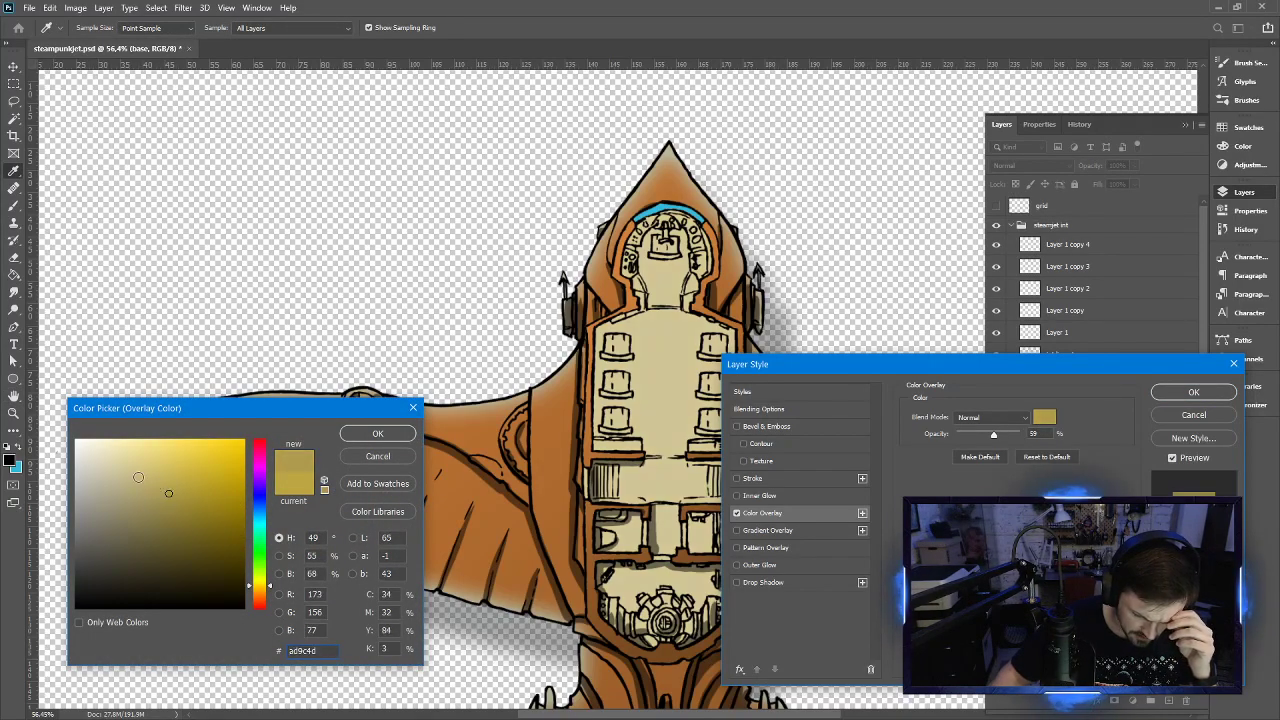
mouse_move(140, 483)
mouse_down()
mouse_move(141, 500)
mouse_move(105, 496)
mouse_move(109, 517)
mouse_up()
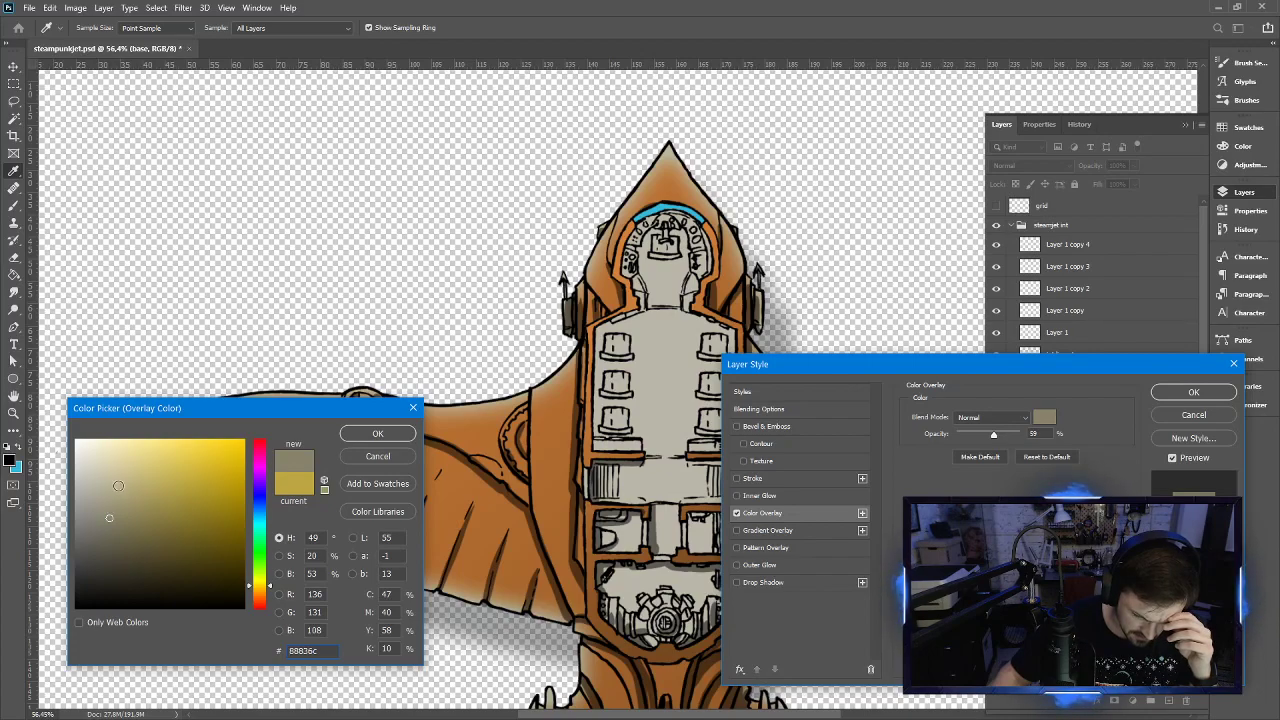
click(100, 501)
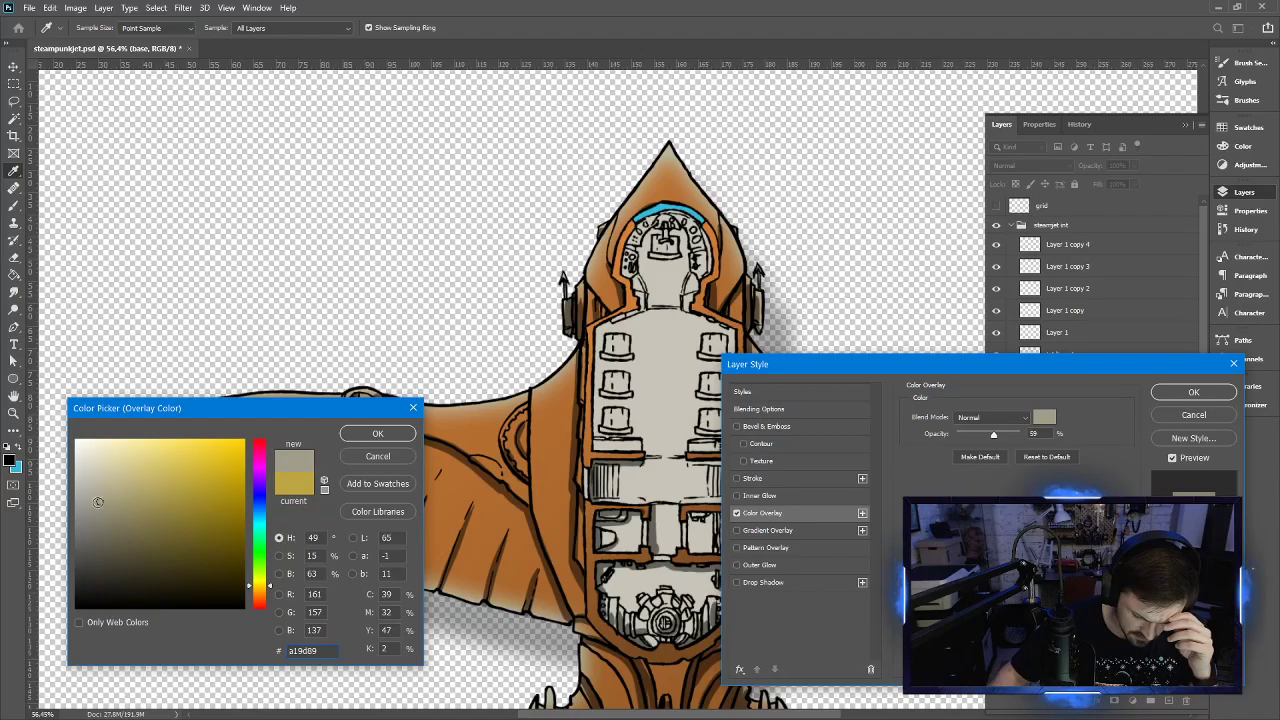
click(101, 516)
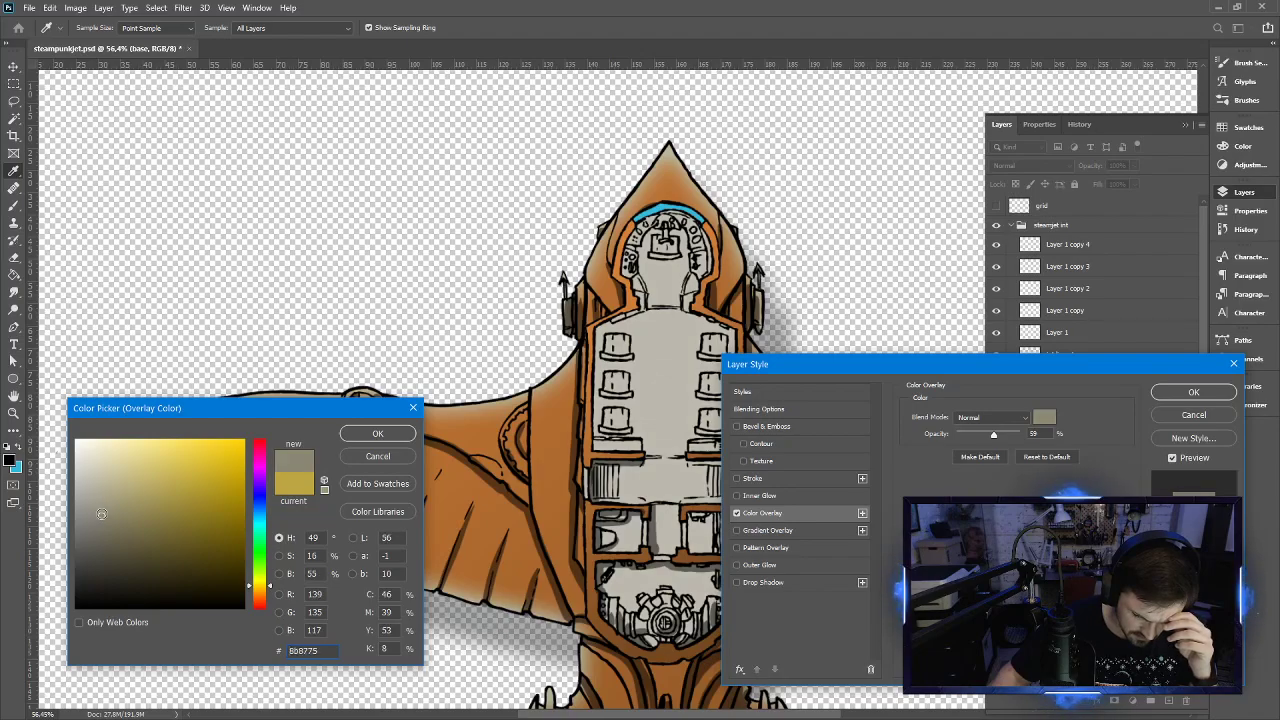
click(123, 499)
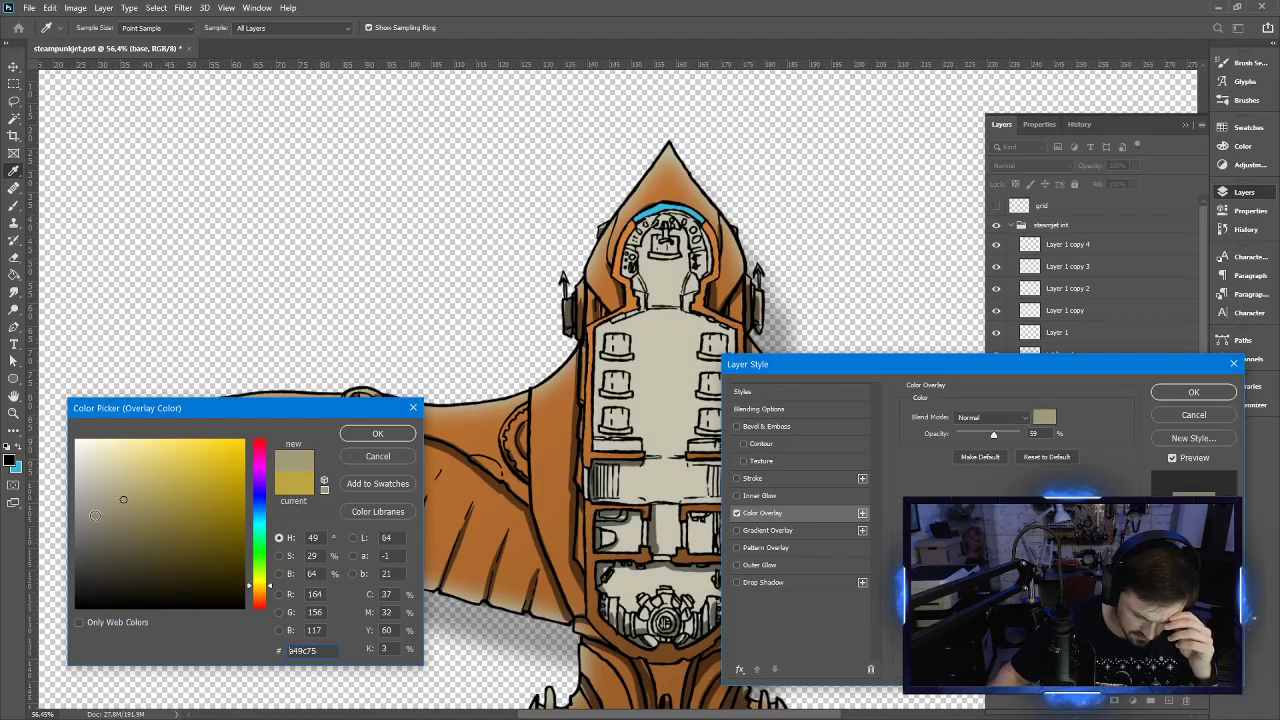
click(96, 511)
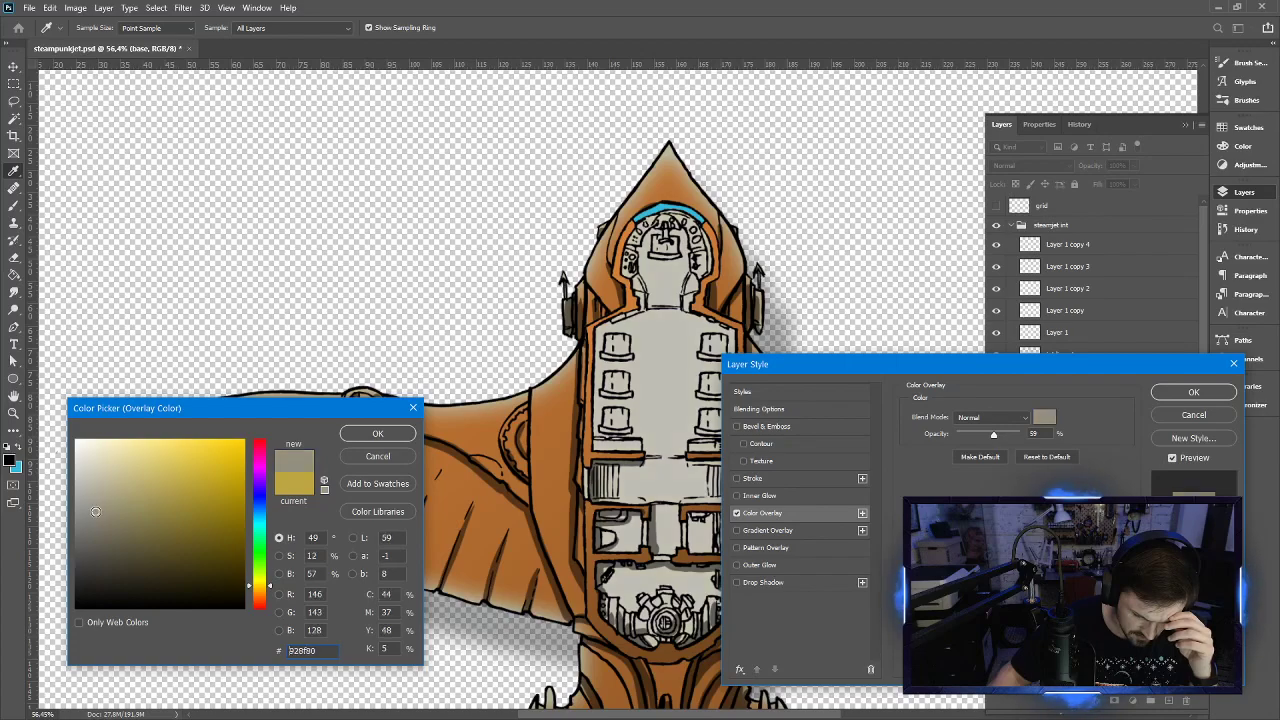
click(109, 511)
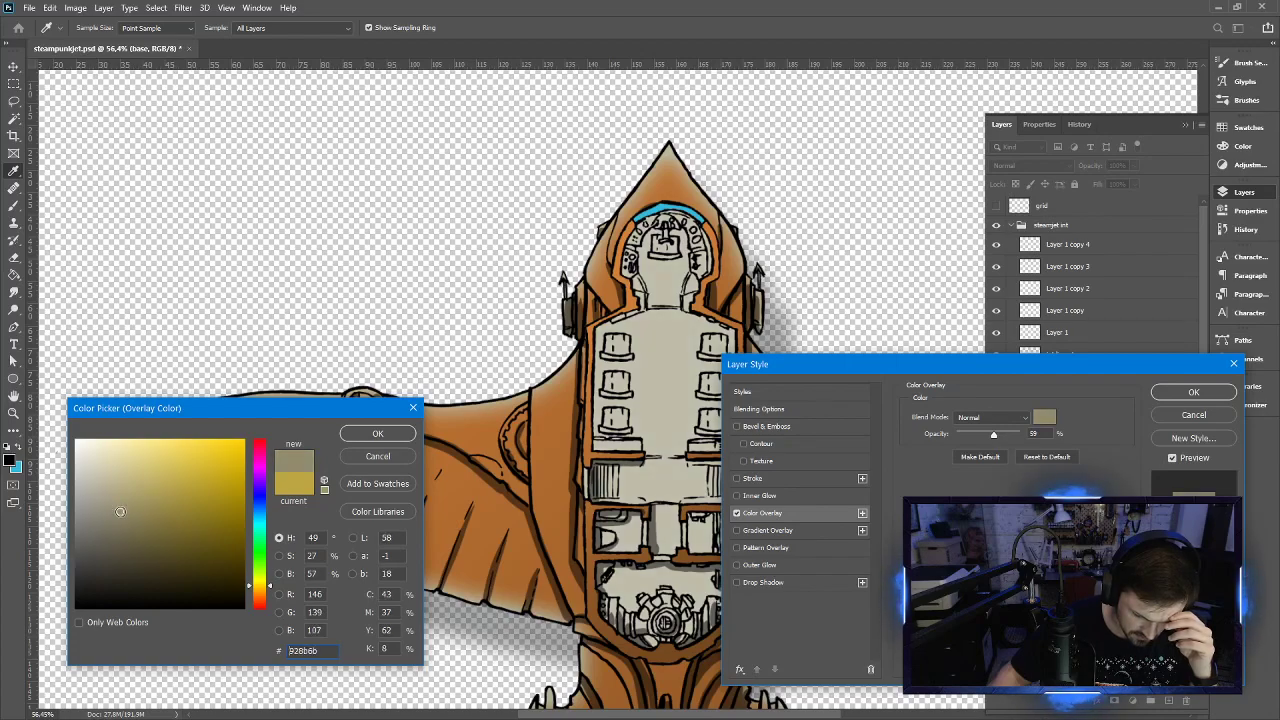
click(129, 506)
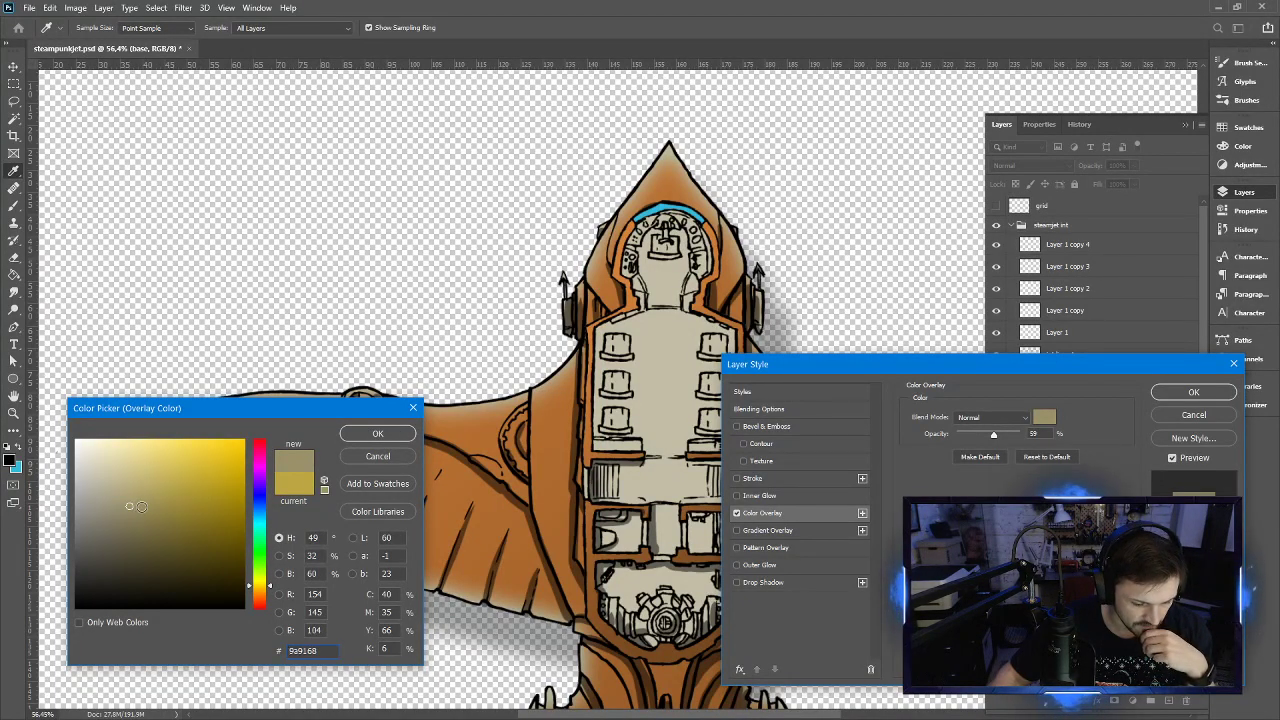
click(146, 504)
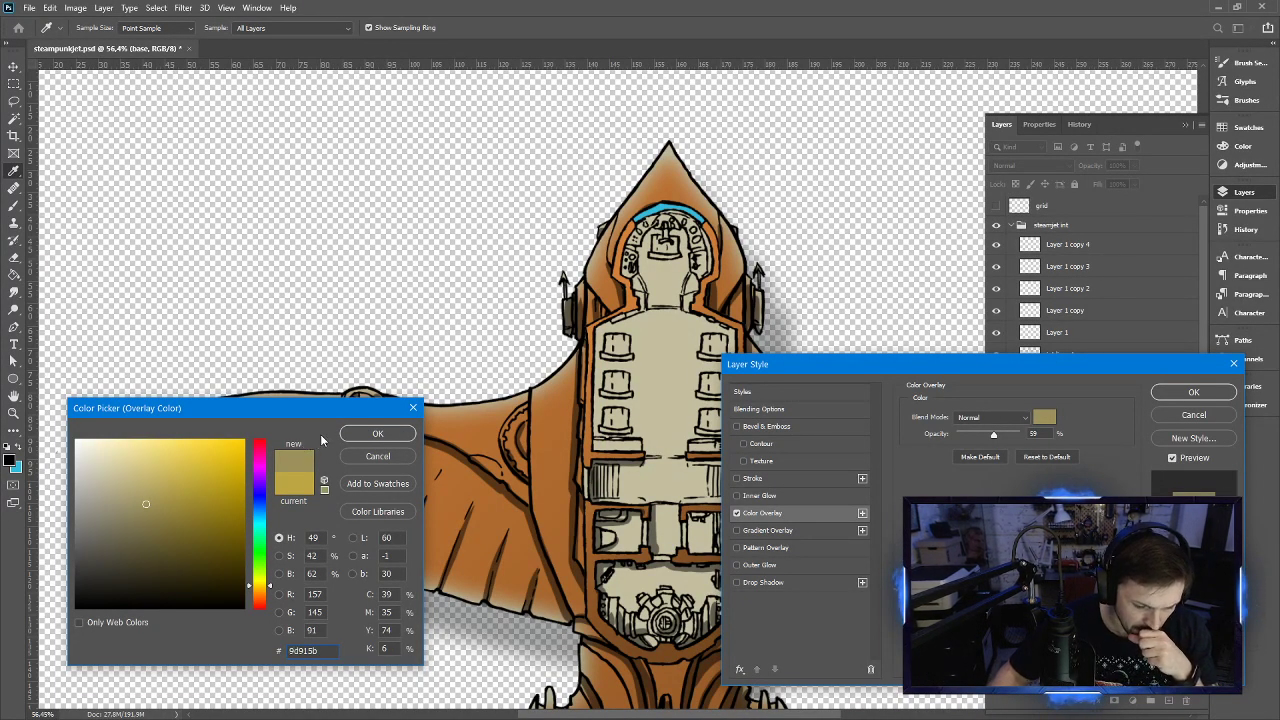
click(375, 434)
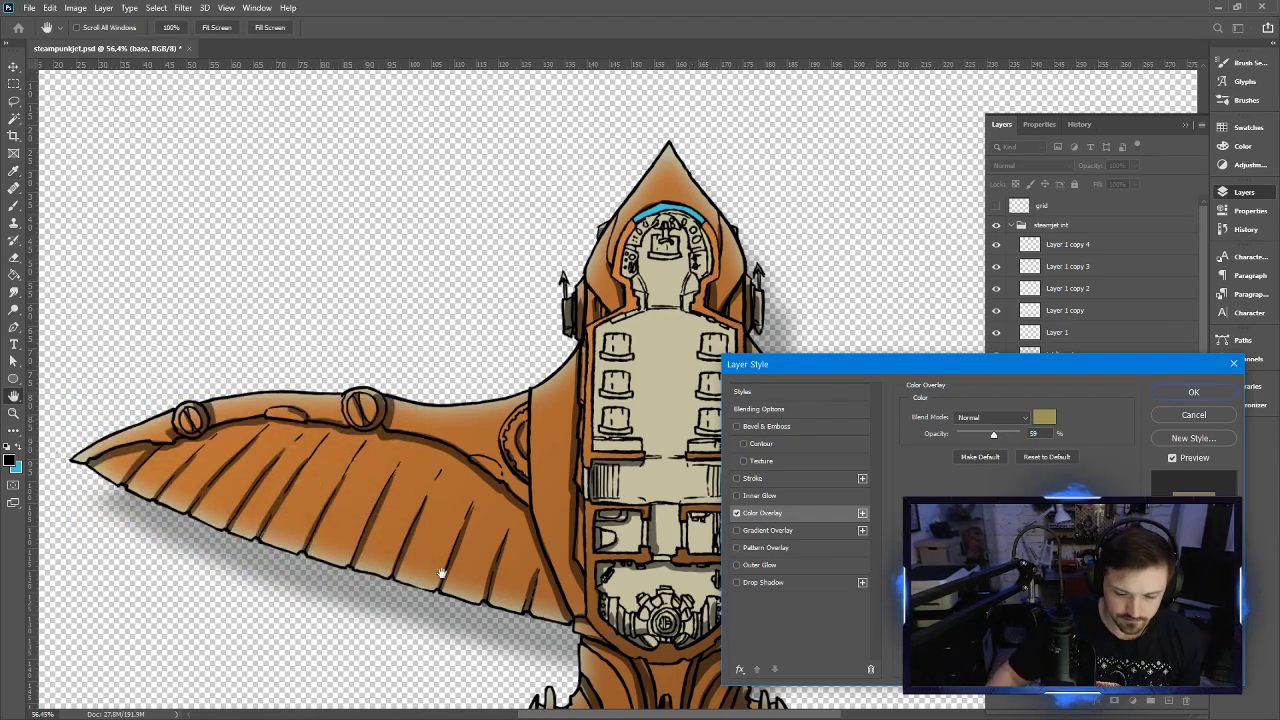
drag(986, 434, 1022, 434)
Change the overlay colour to pale cream e3dbb5 and apply the layer style
click(1043, 416)
click(136, 492)
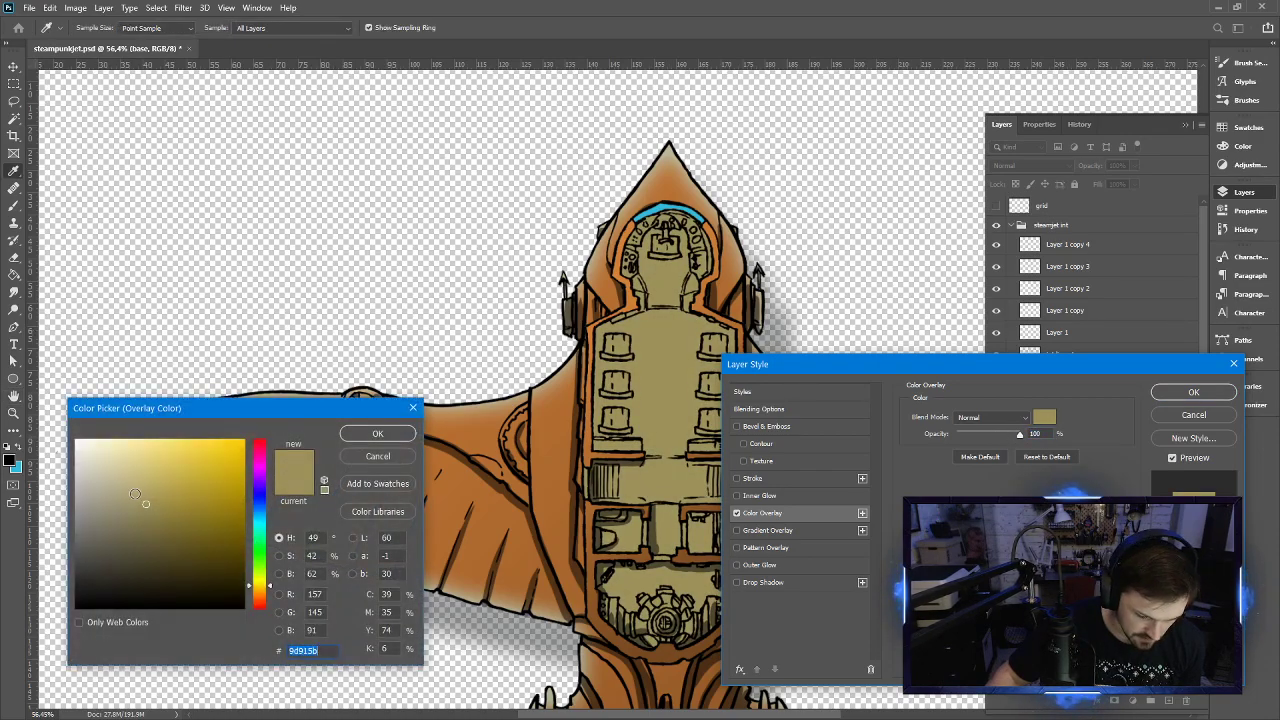
click(119, 502)
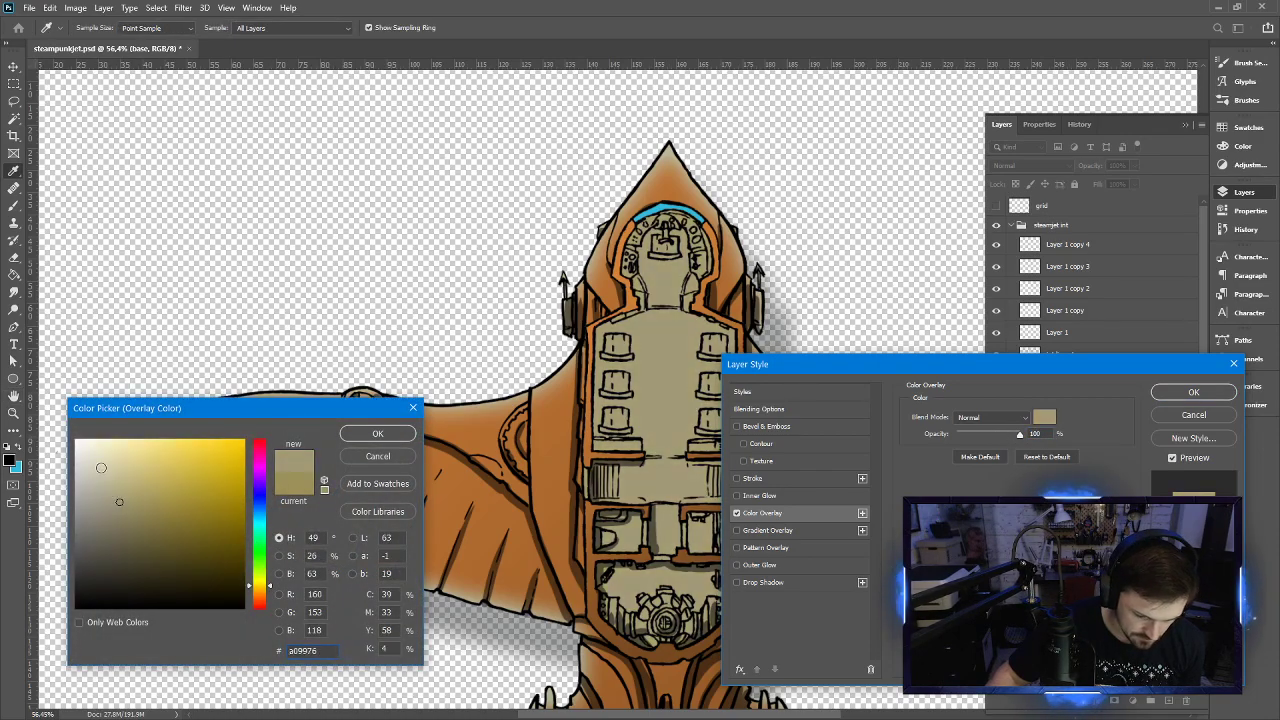
click(103, 467)
click(103, 485)
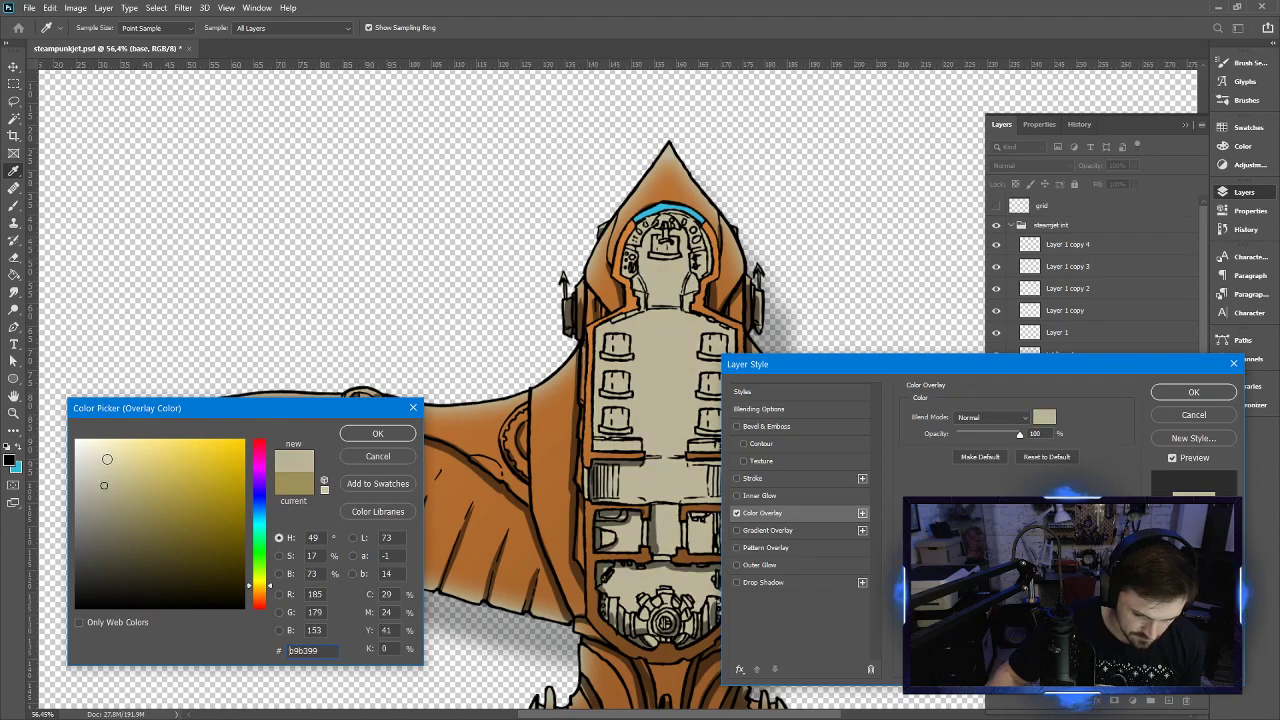
click(113, 458)
mouse_move(112, 459)
mouse_down()
mouse_move(124, 460)
mouse_move(111, 455)
mouse_up()
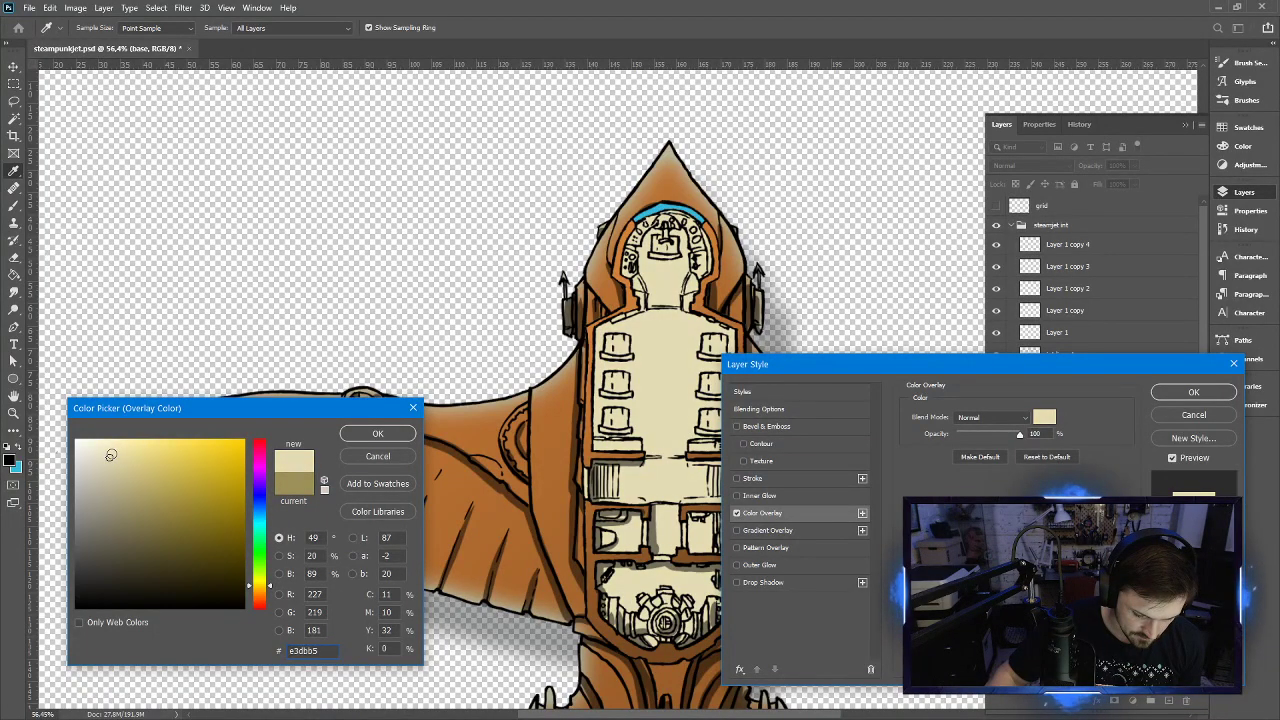
click(378, 433)
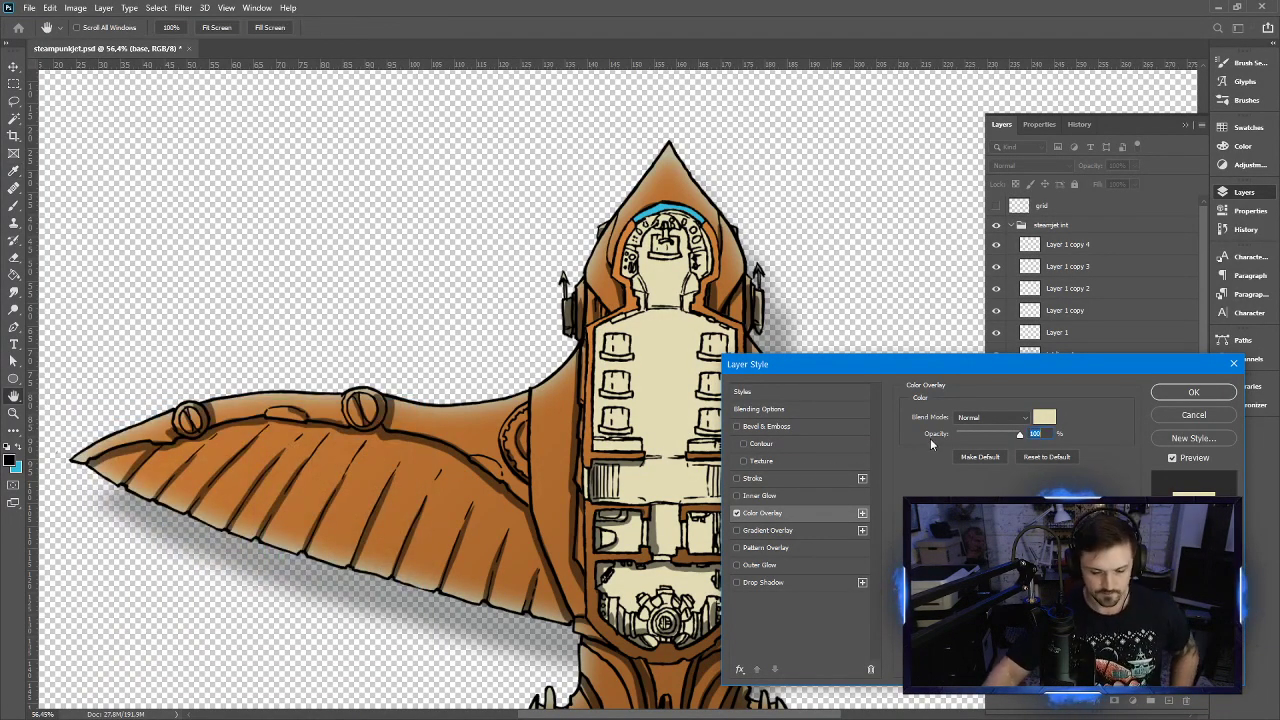
click(1186, 397)
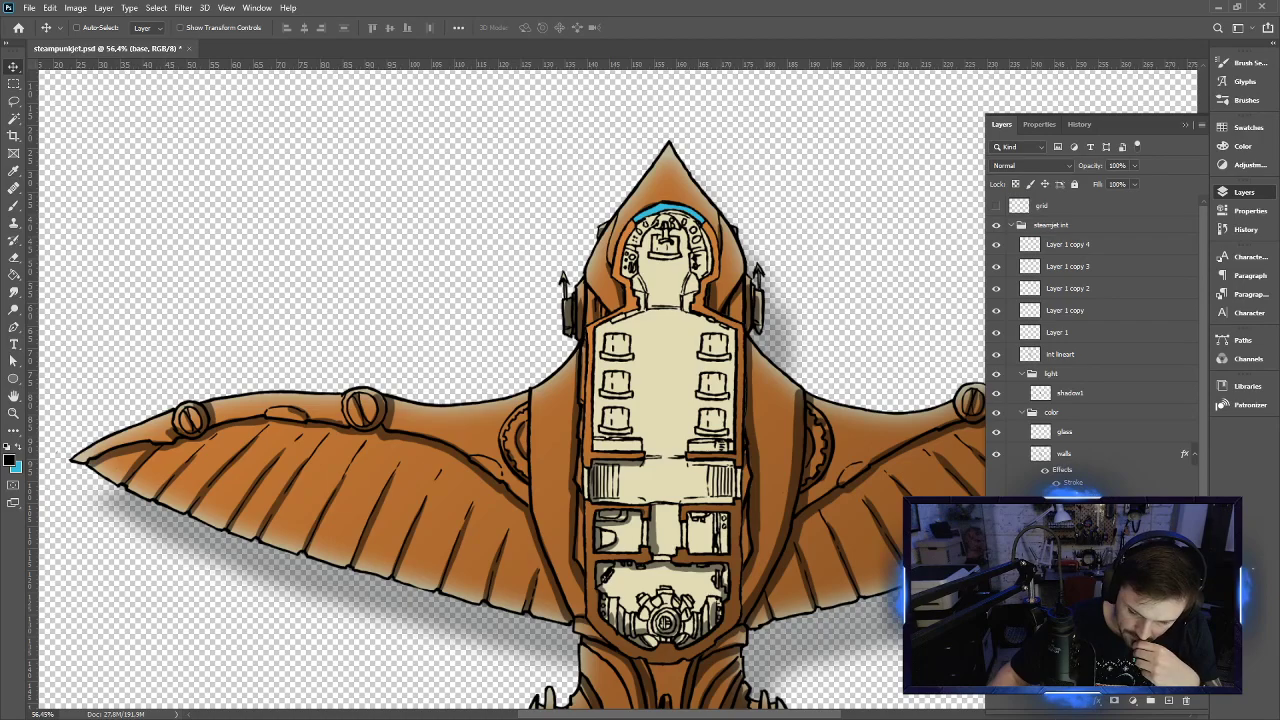
Add a dark teal Inner Glow in Multiply mode at 52% opacity to the cabin walls layer
double_click(1110, 453)
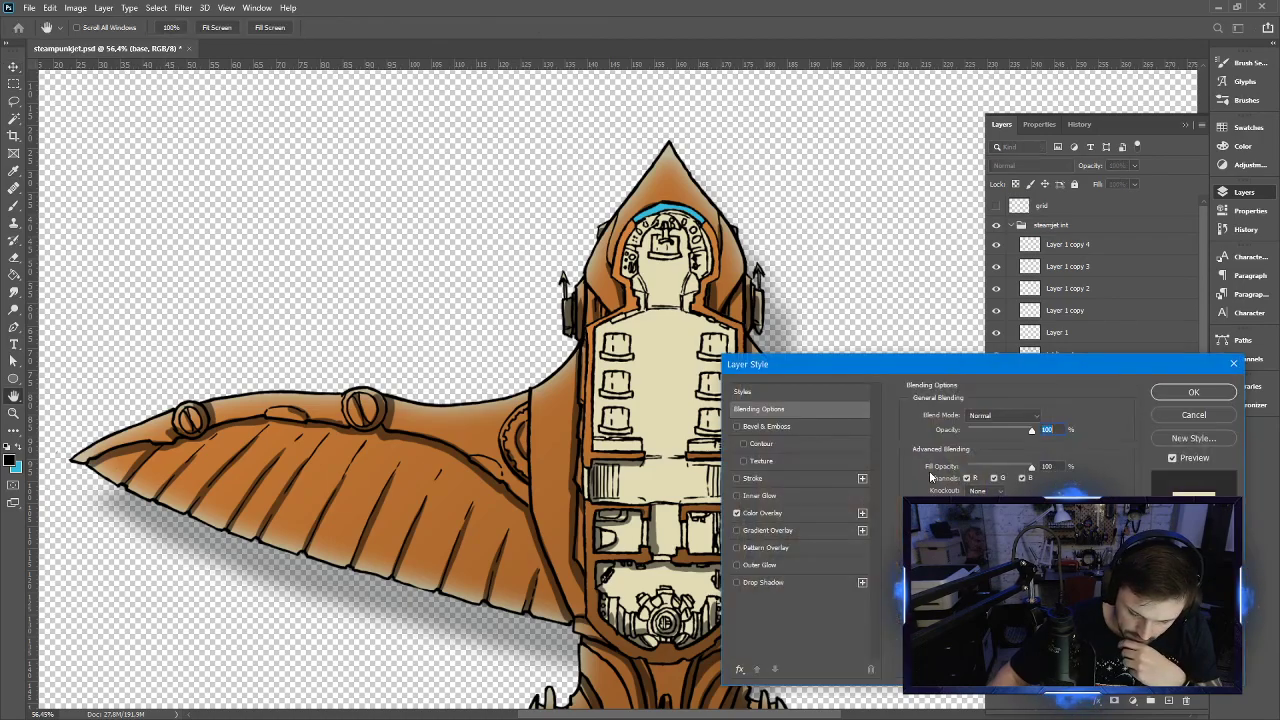
click(760, 495)
click(939, 461)
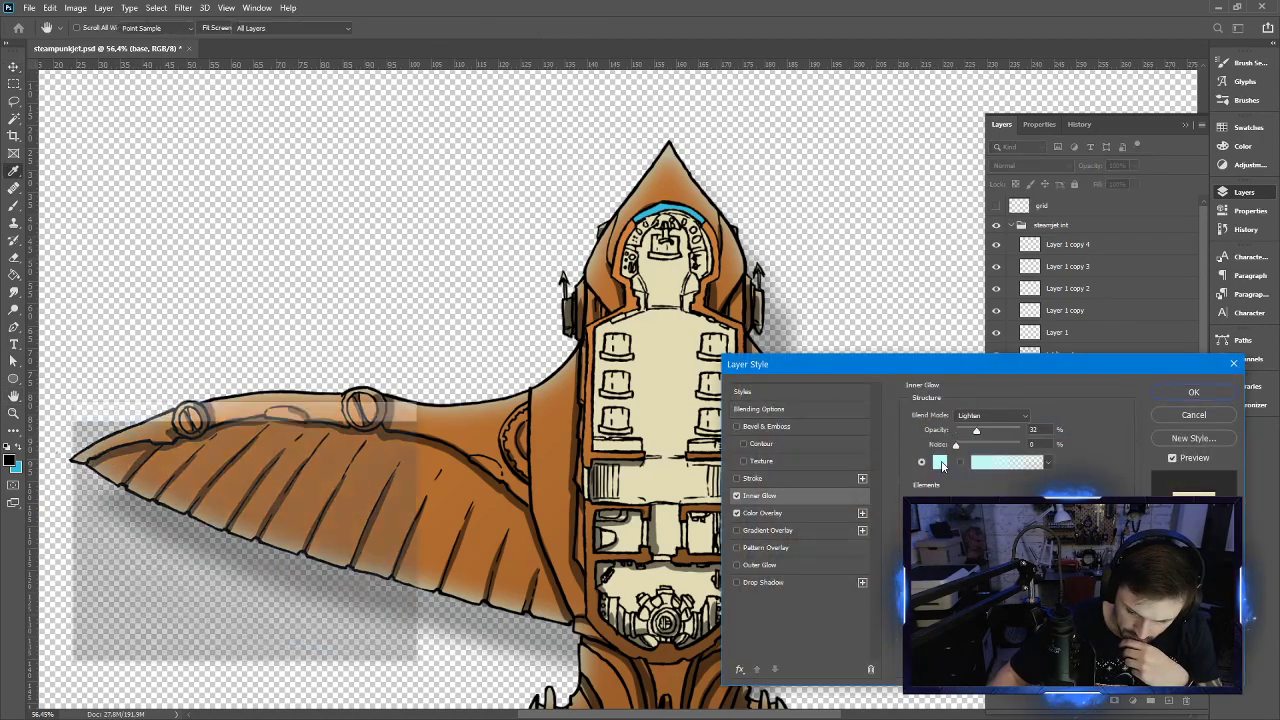
mouse_move(195, 570)
mouse_down()
mouse_move(182, 574)
mouse_move(212, 571)
mouse_move(201, 562)
mouse_move(210, 575)
mouse_up()
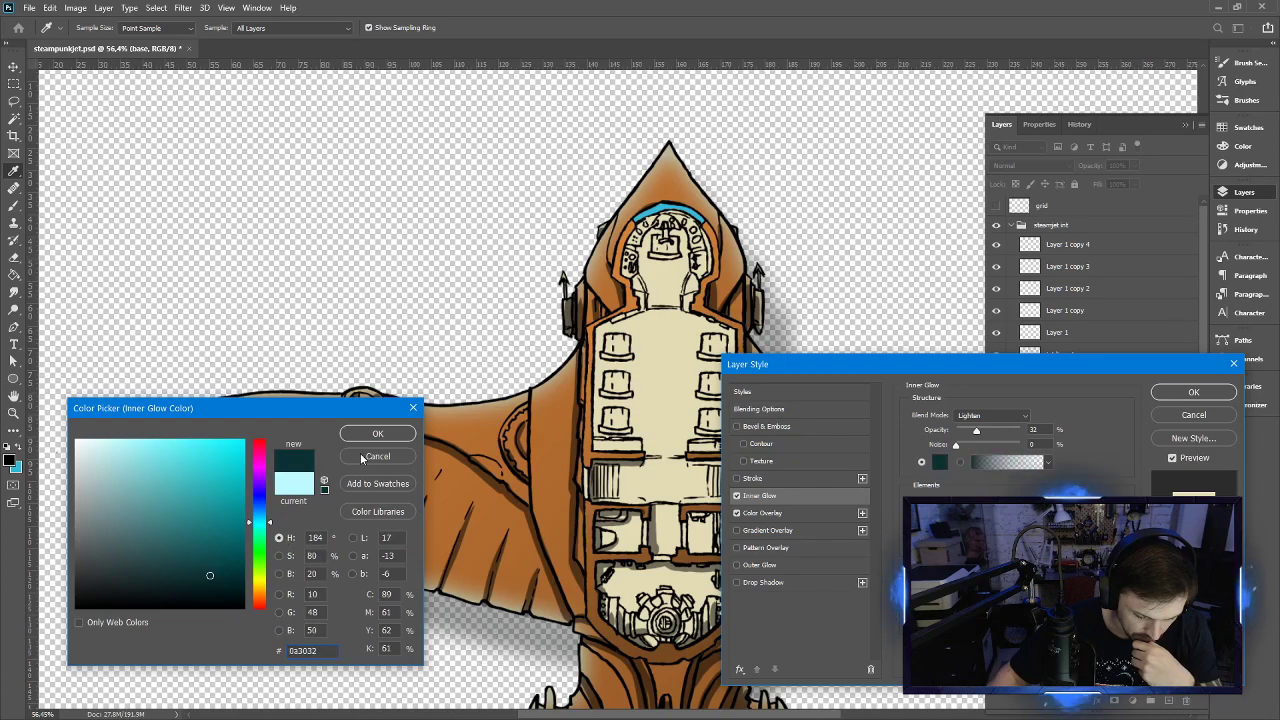
click(386, 435)
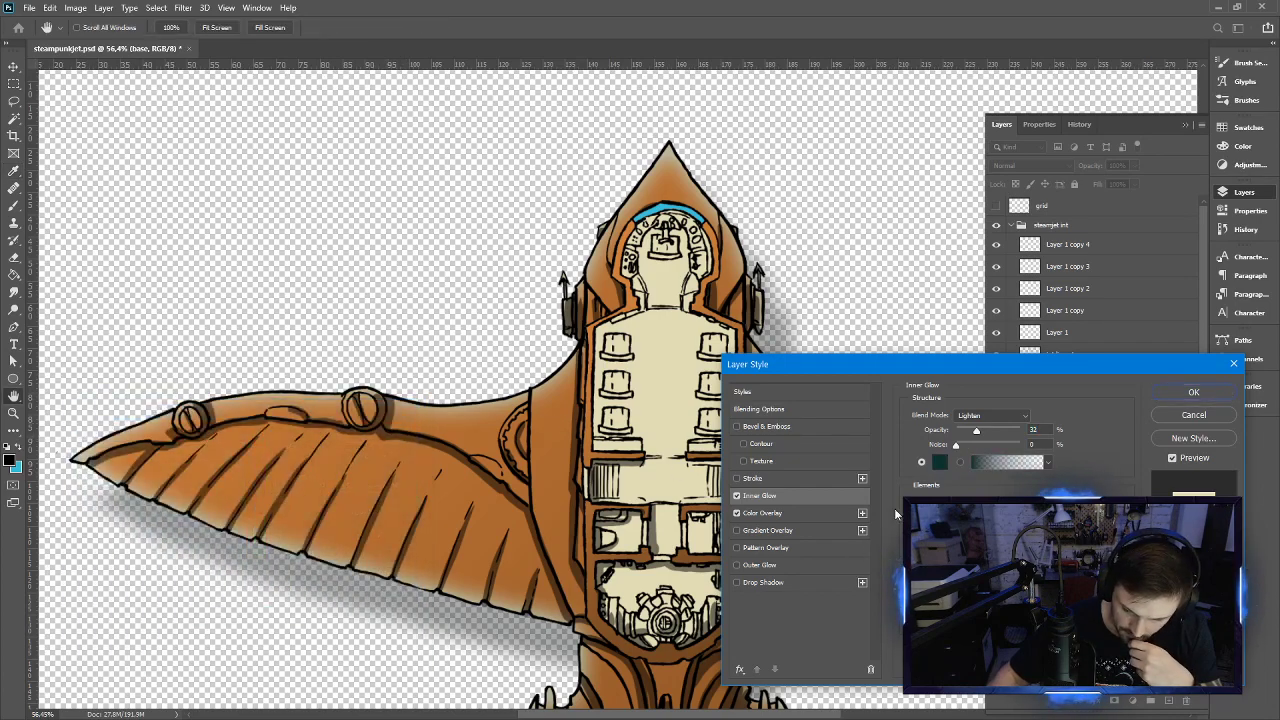
click(964, 414)
click(978, 438)
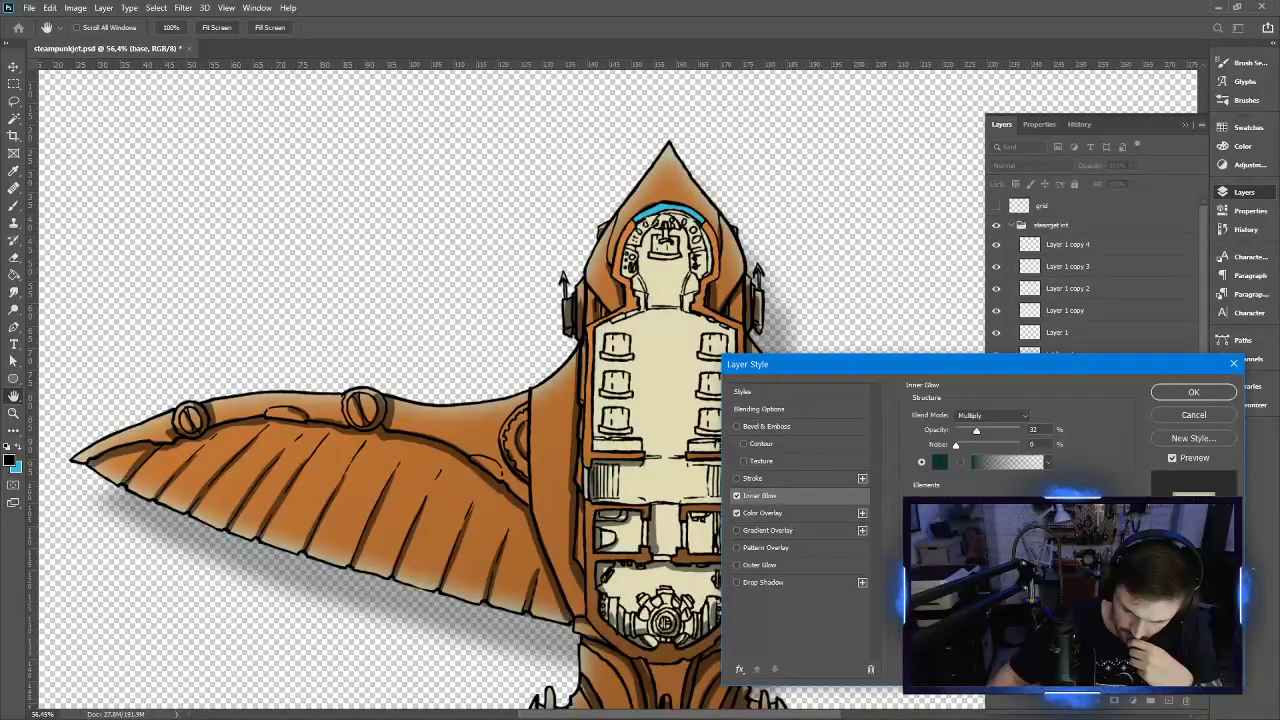
drag(977, 431, 989, 430)
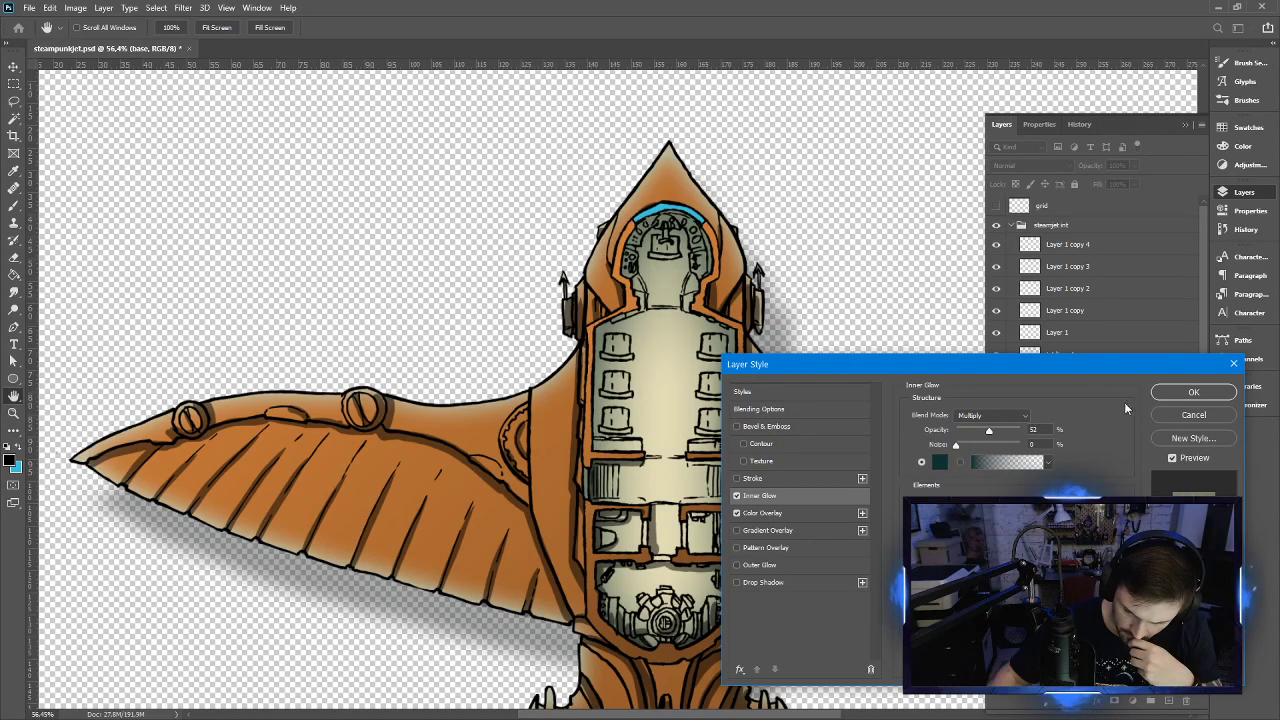
click(1180, 392)
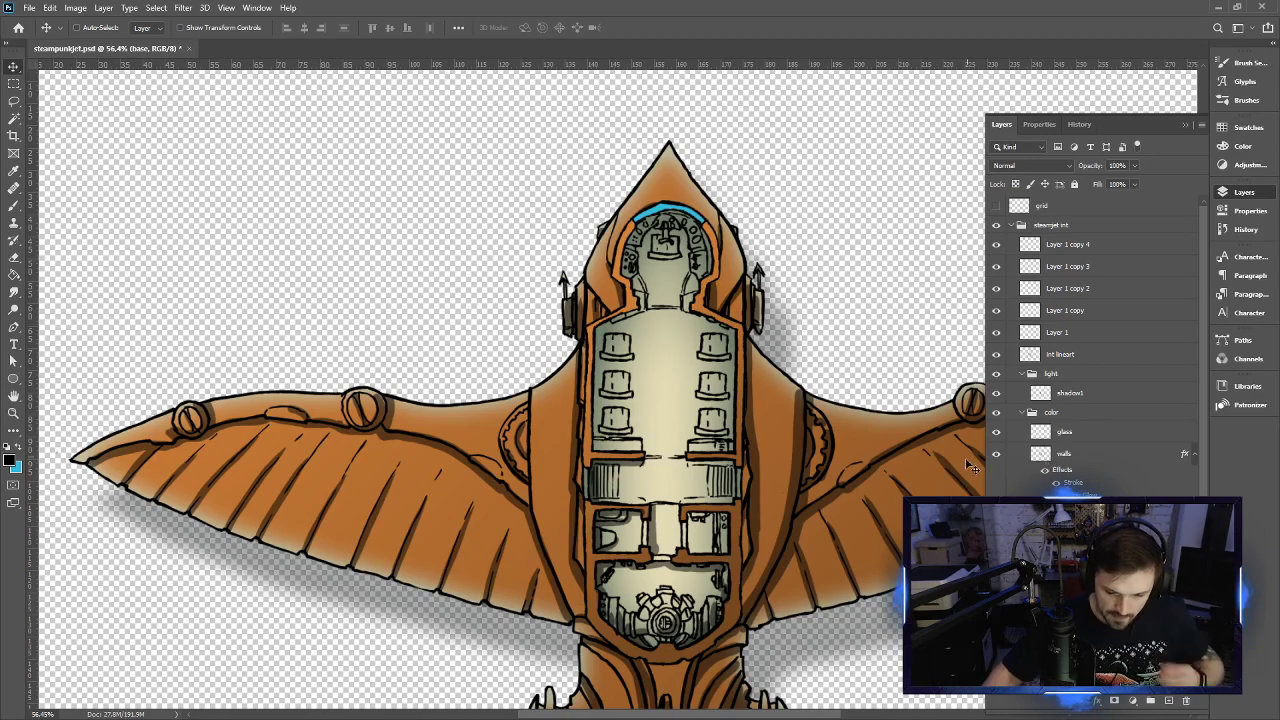
Re-enable the walls layer's Color Overlay at 66% opacity and bring up its colour picker
click(1090, 456)
double_click(1118, 493)
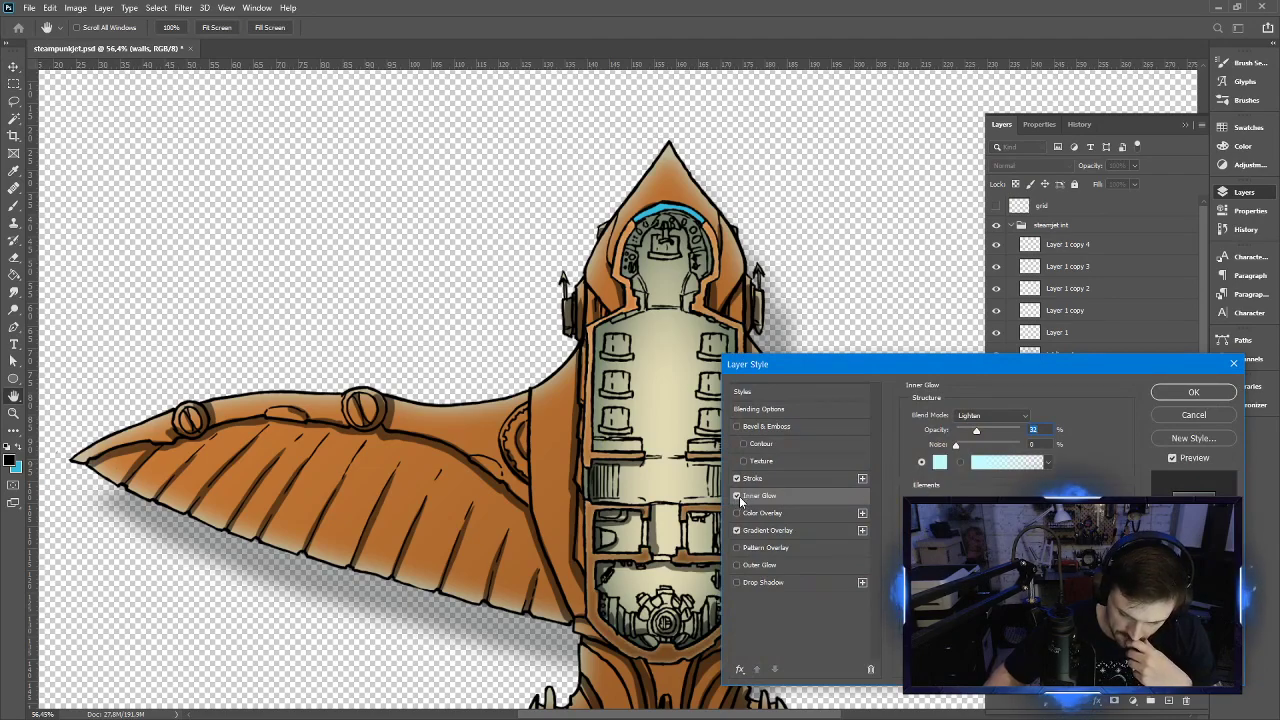
click(805, 512)
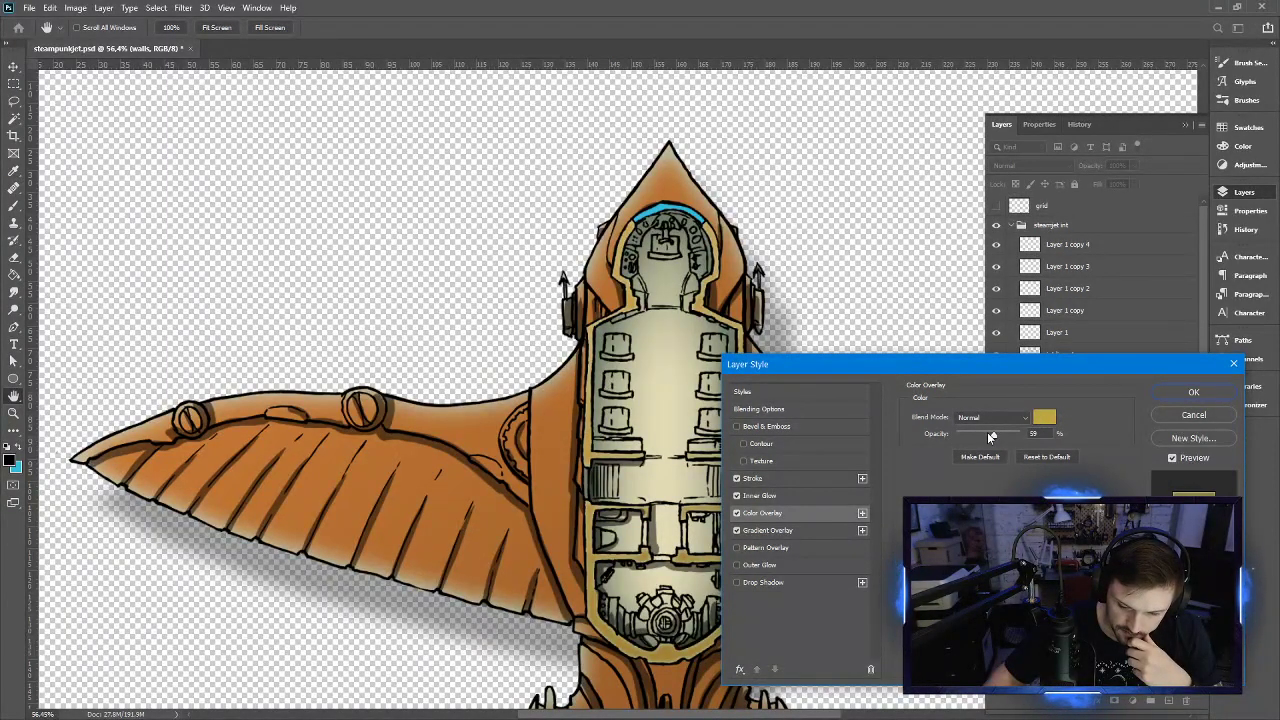
mouse_move(996, 433)
mouse_down()
mouse_move(1021, 436)
mouse_move(997, 432)
mouse_up()
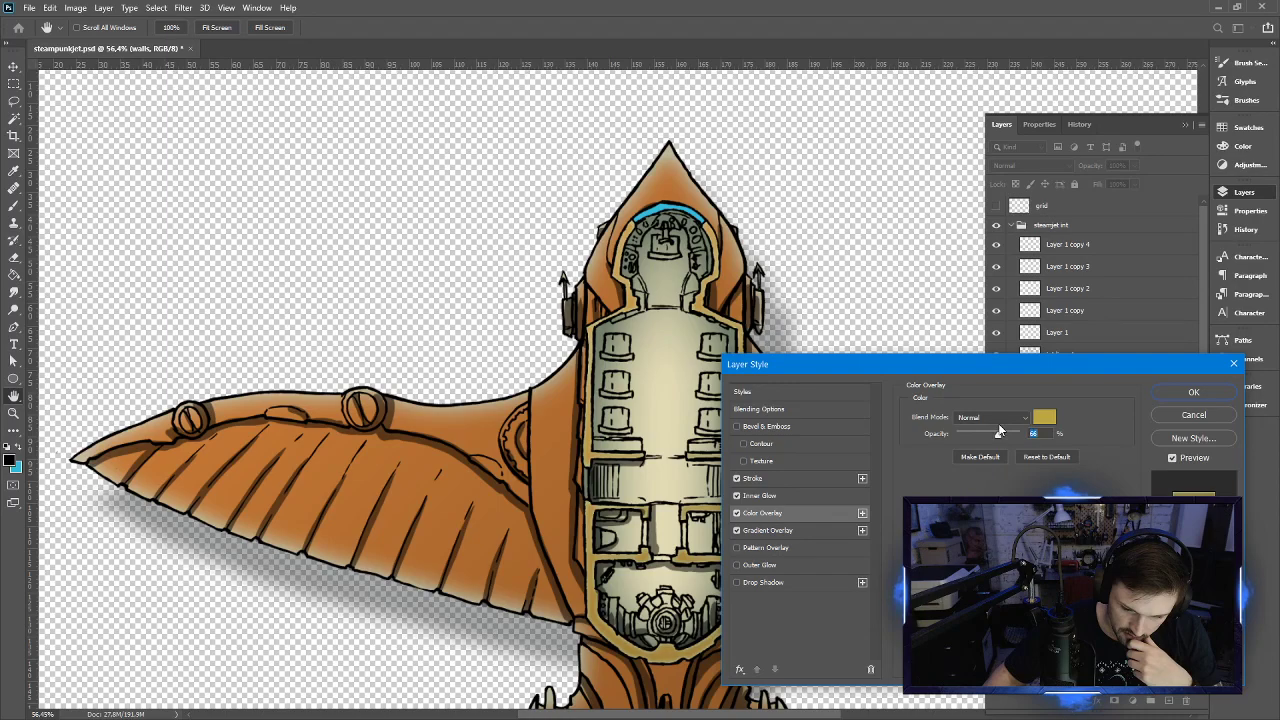
click(1041, 419)
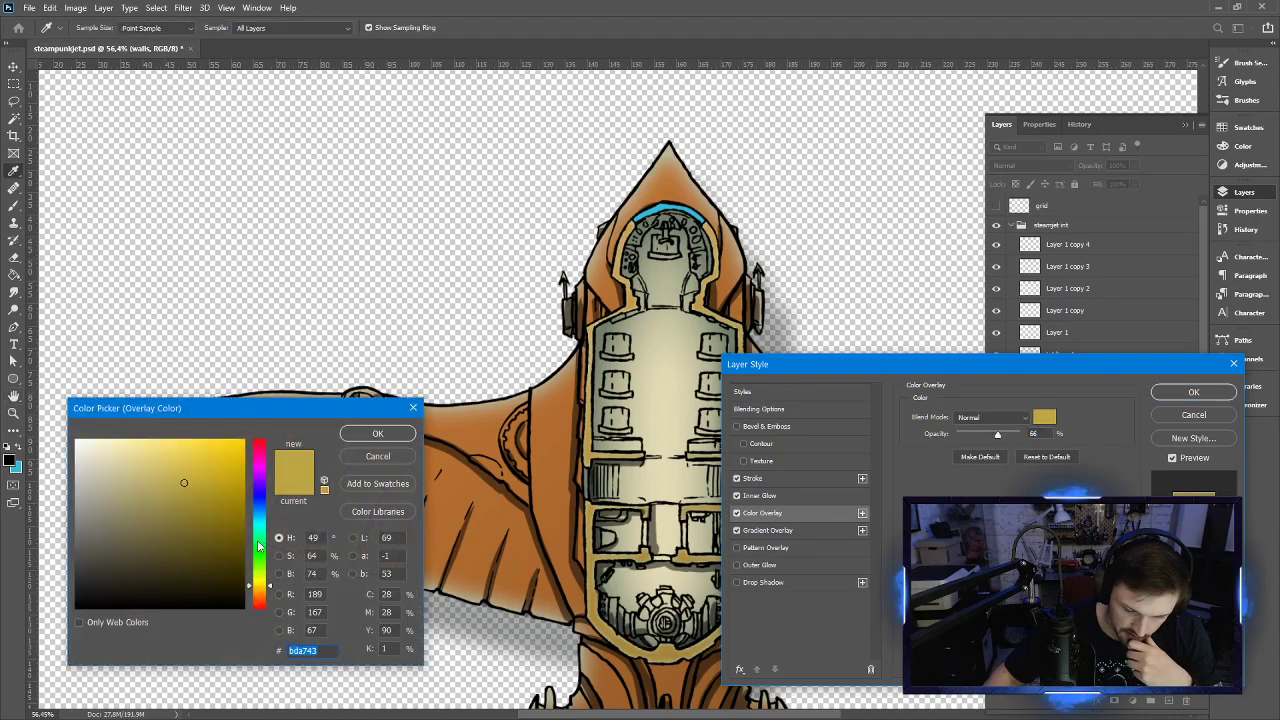
Set the walls overlay to a very dark brown at 100% opacity
drag(155, 567, 219, 581)
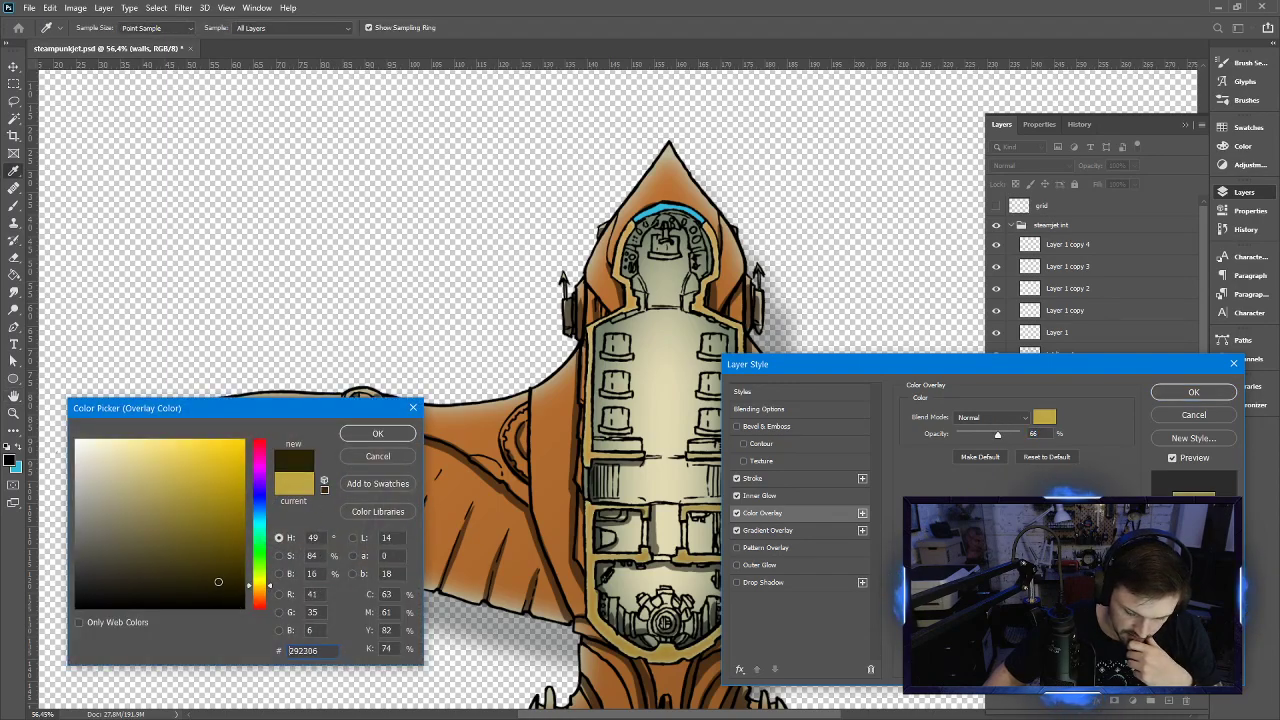
click(378, 433)
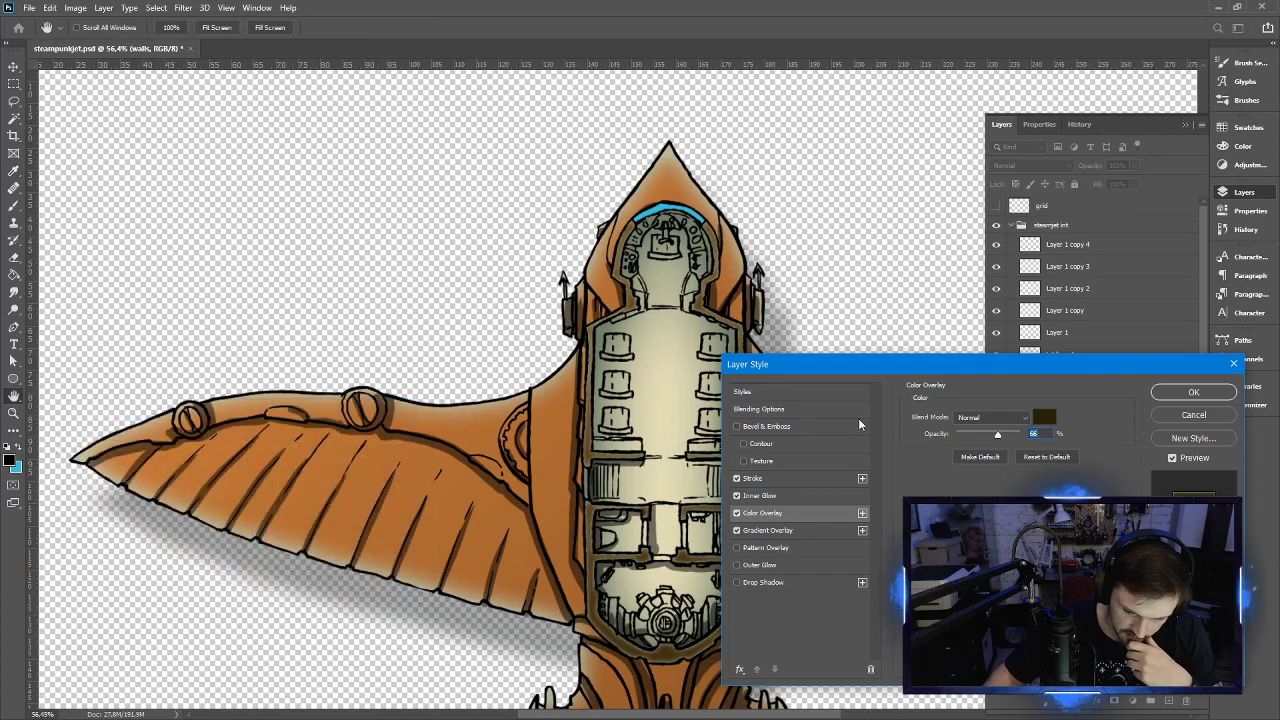
drag(997, 434, 1026, 433)
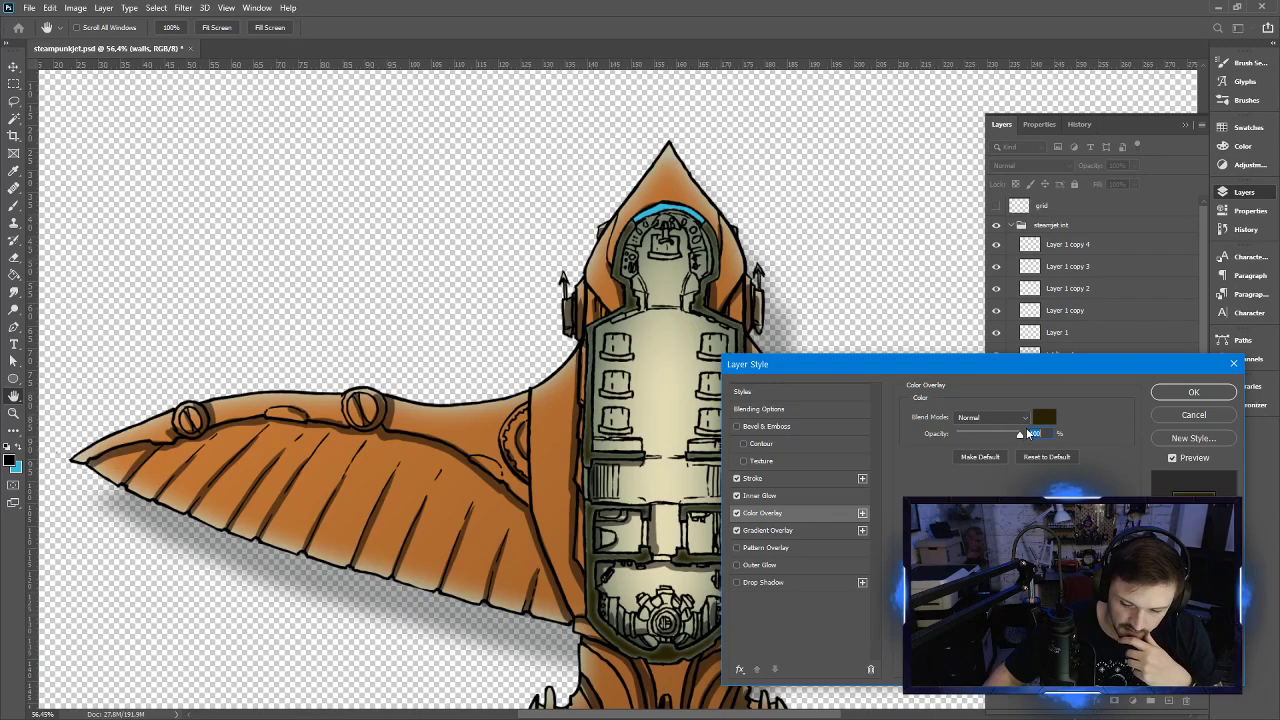
click(1044, 416)
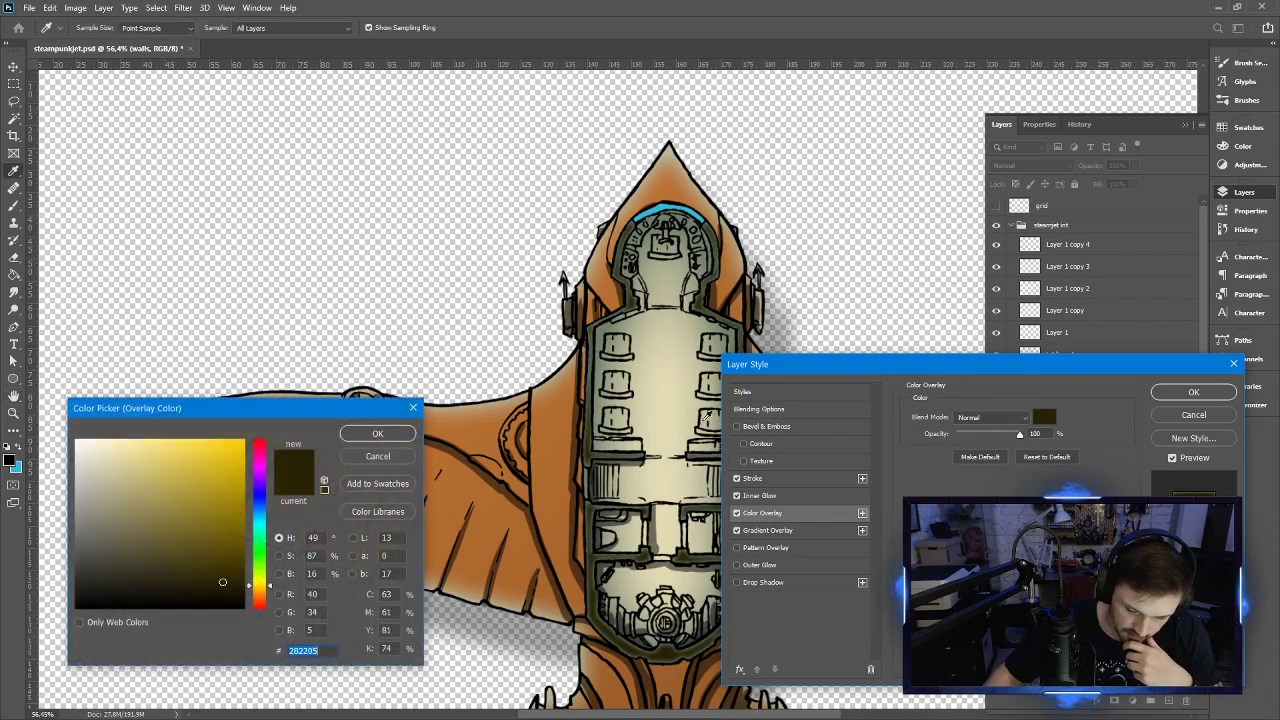
Audition bright yellow, dull gold, greyish beige and pale beige overlay tones
click(183, 505)
click(198, 463)
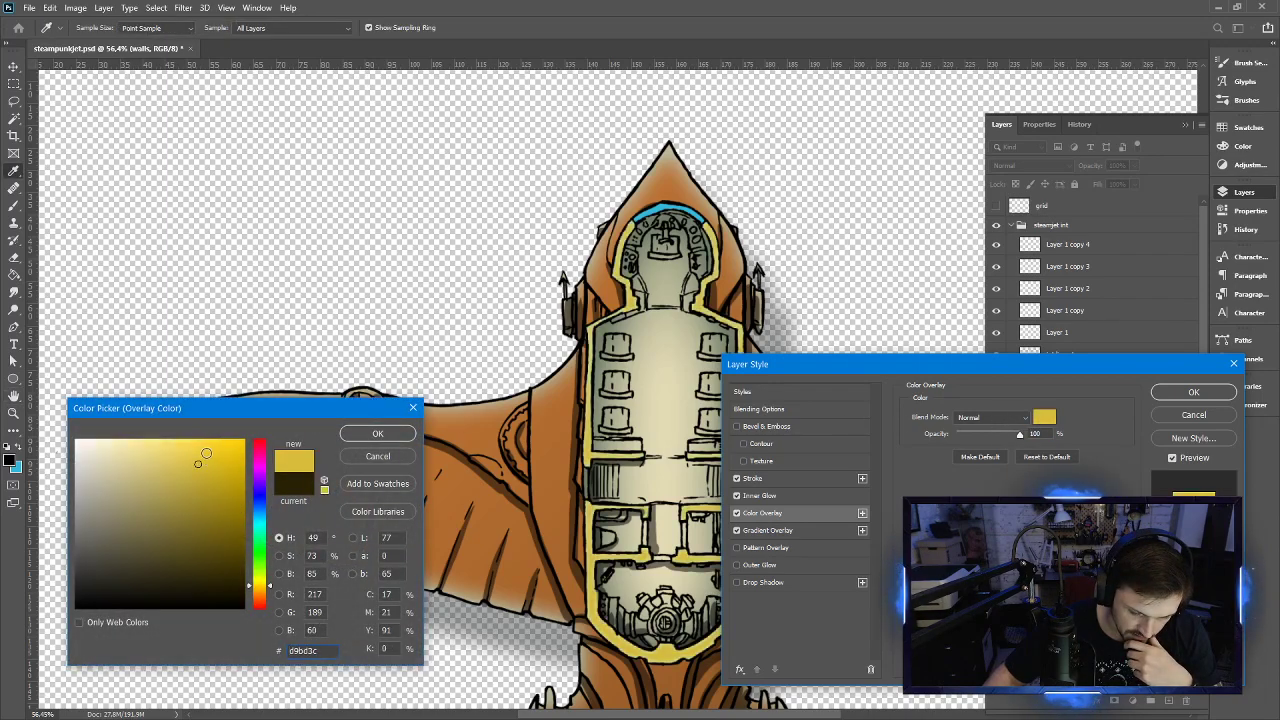
click(170, 482)
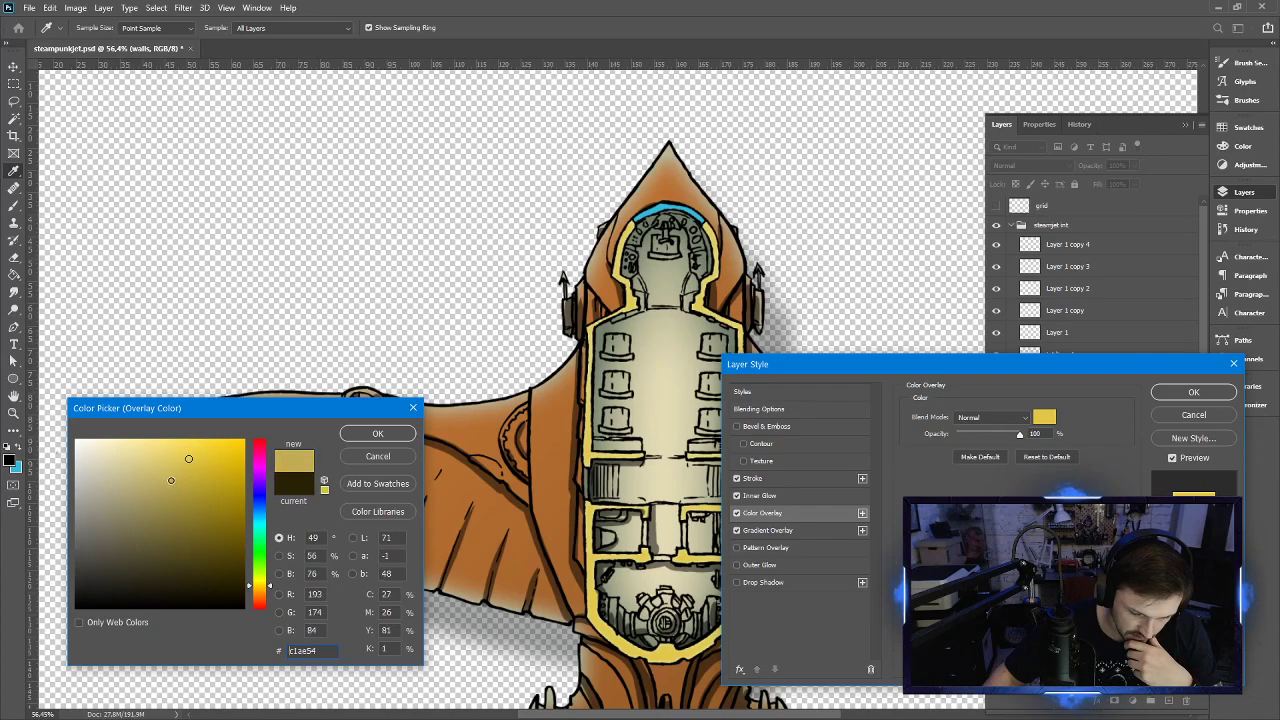
click(157, 498)
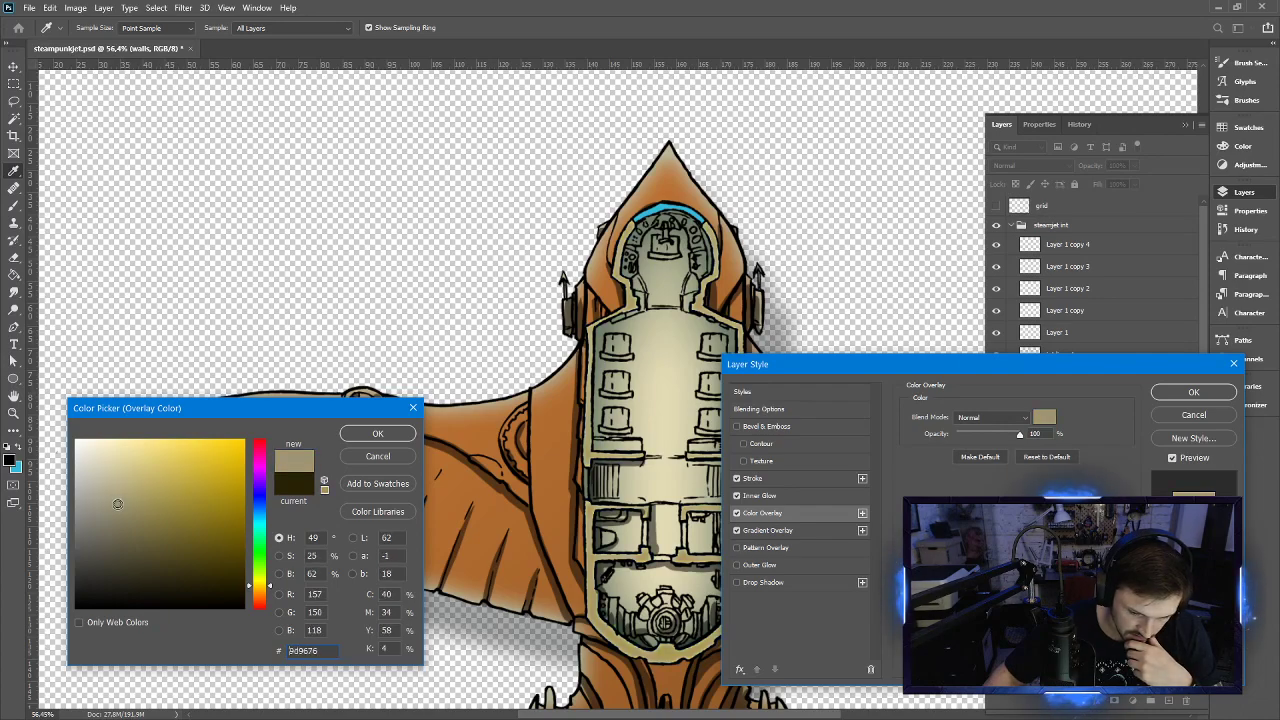
click(107, 511)
click(126, 469)
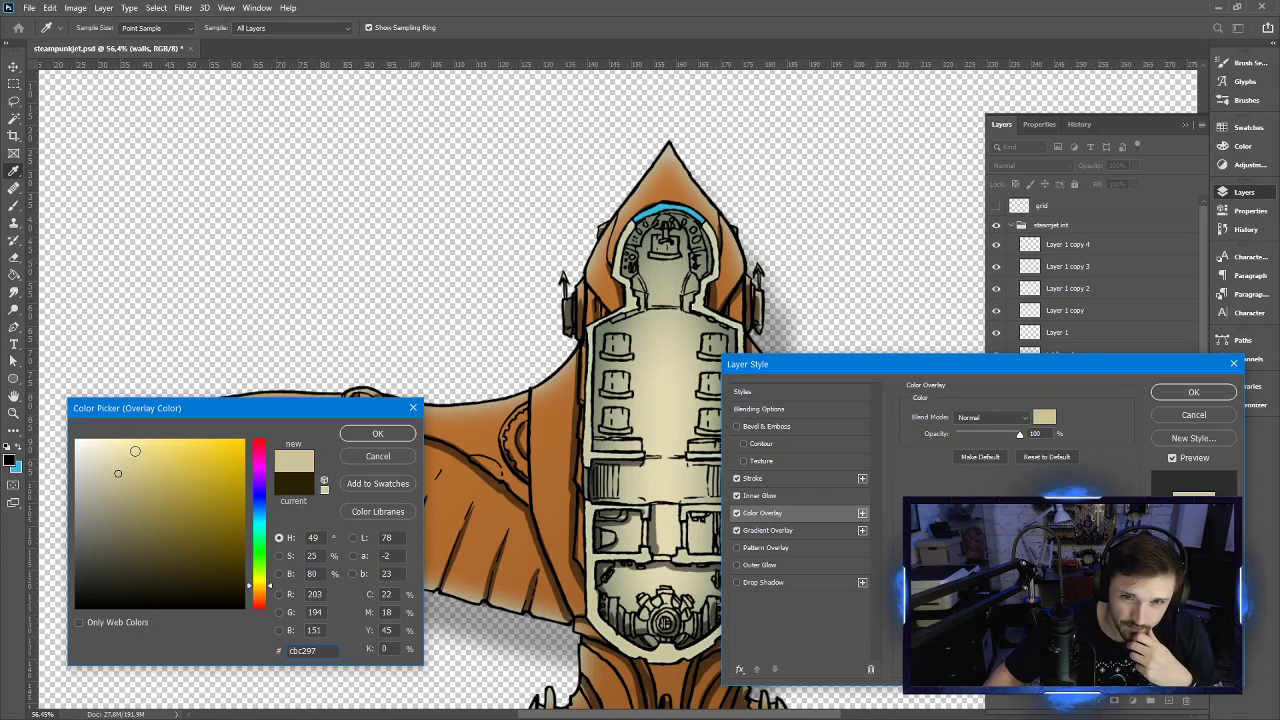
Try further yellow, khaki and olive tones, ending on a near-black 131312 preview
click(147, 463)
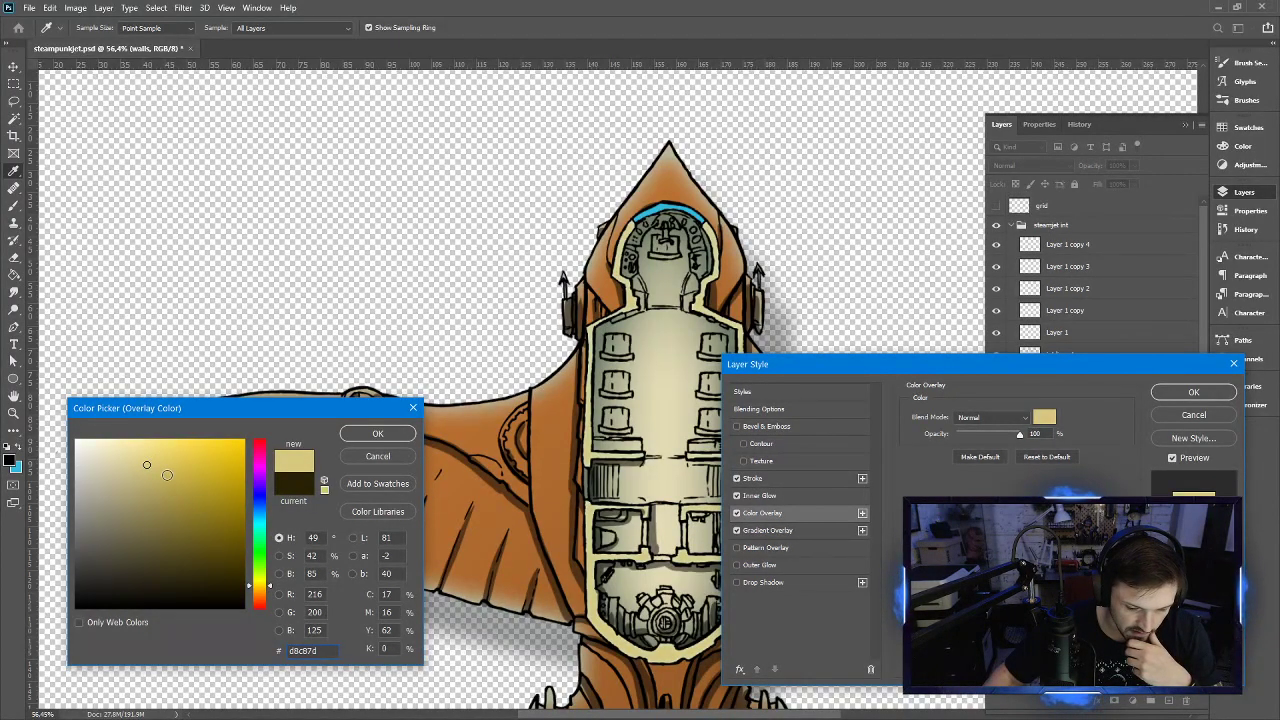
click(163, 483)
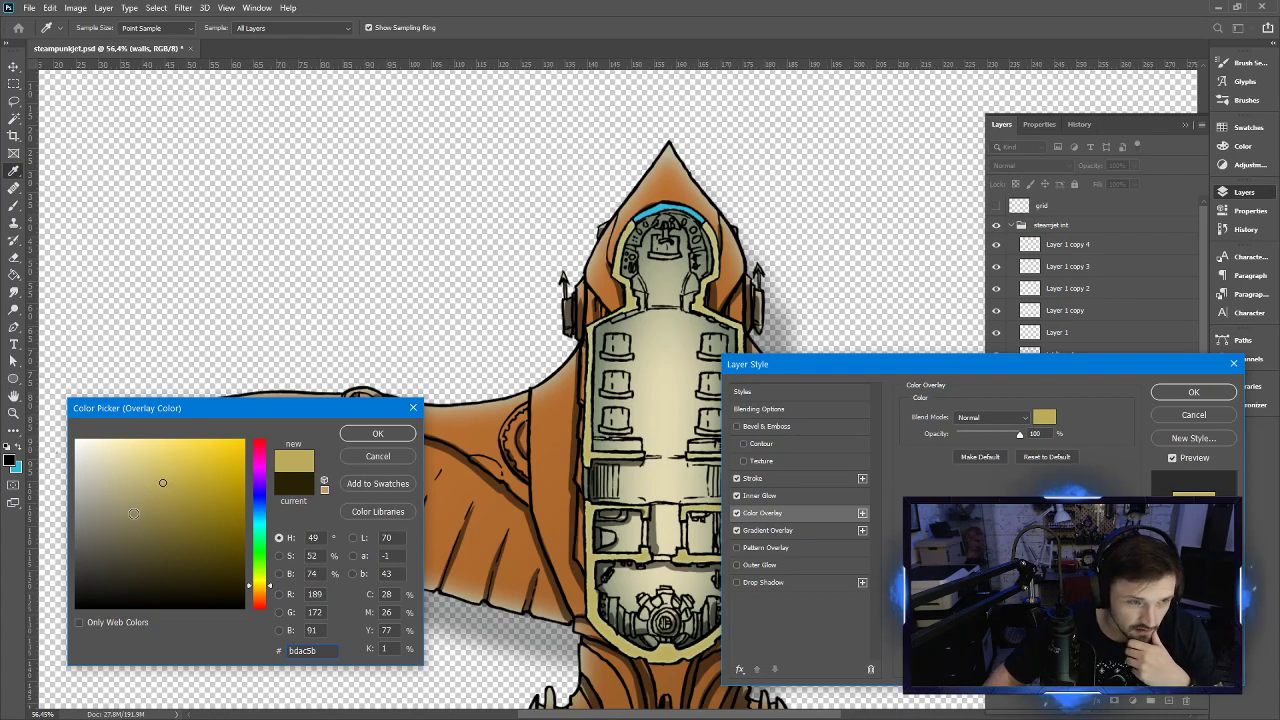
click(192, 462)
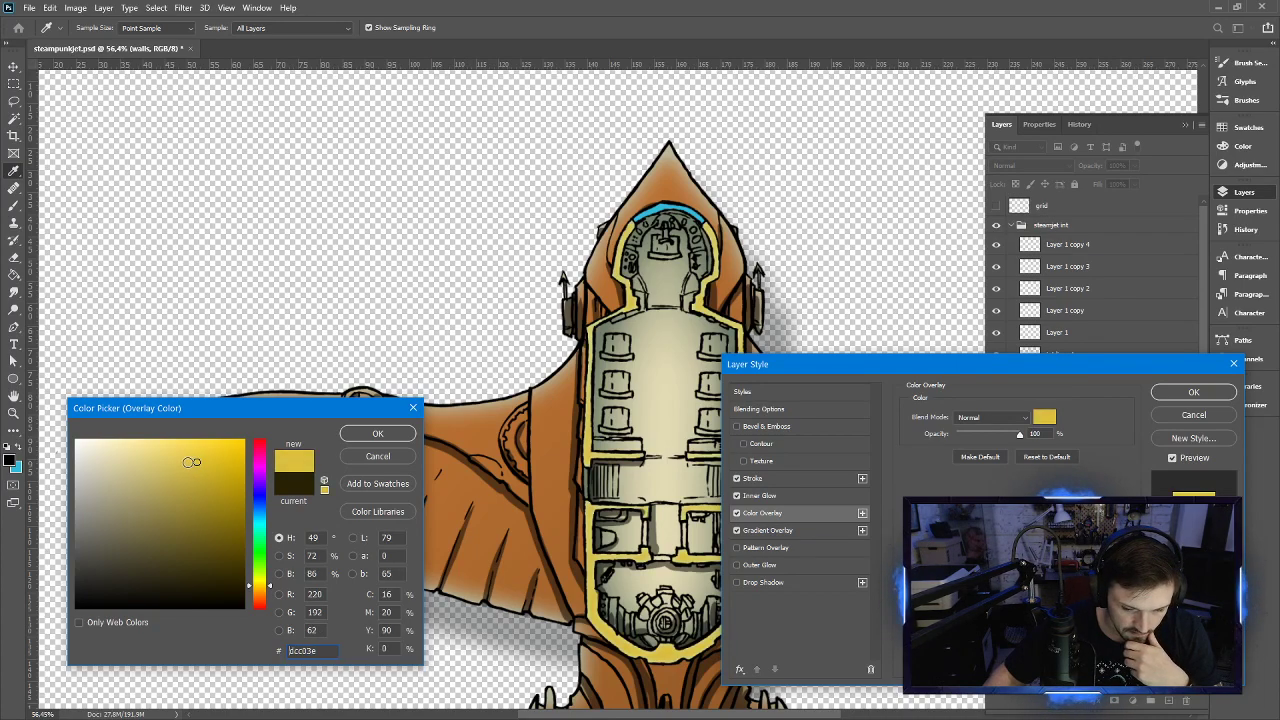
click(165, 457)
click(164, 483)
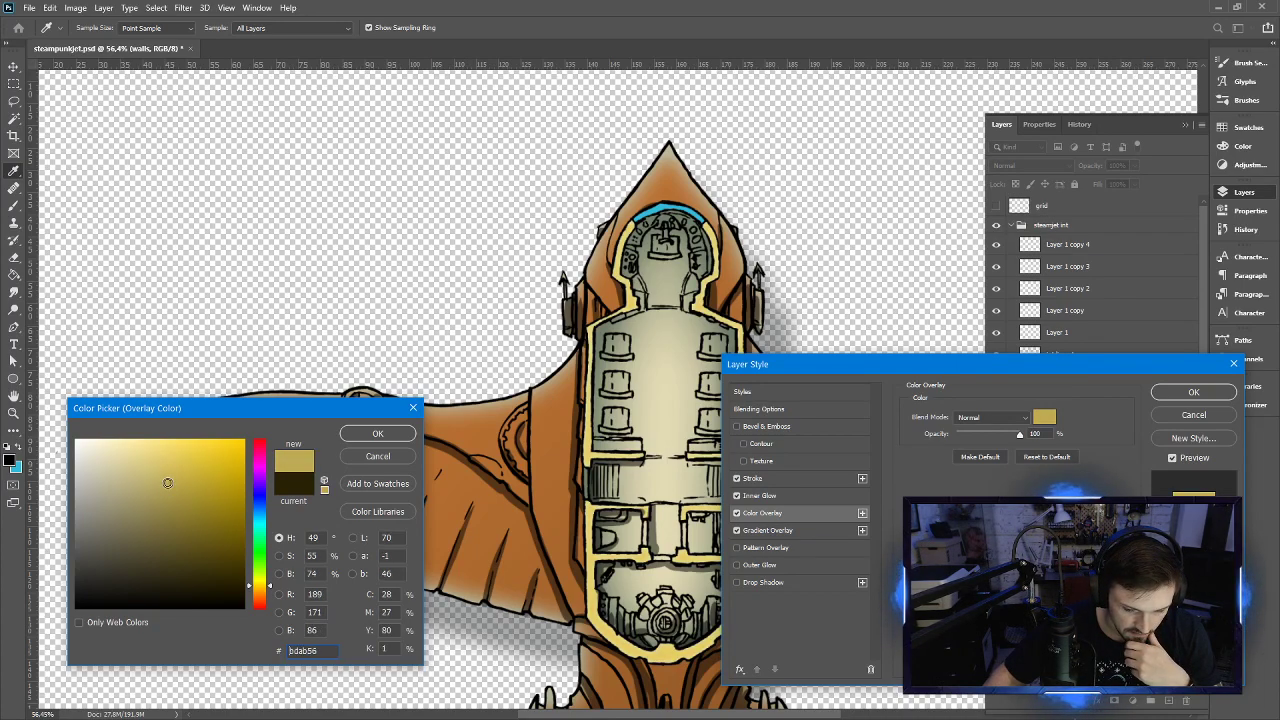
click(143, 497)
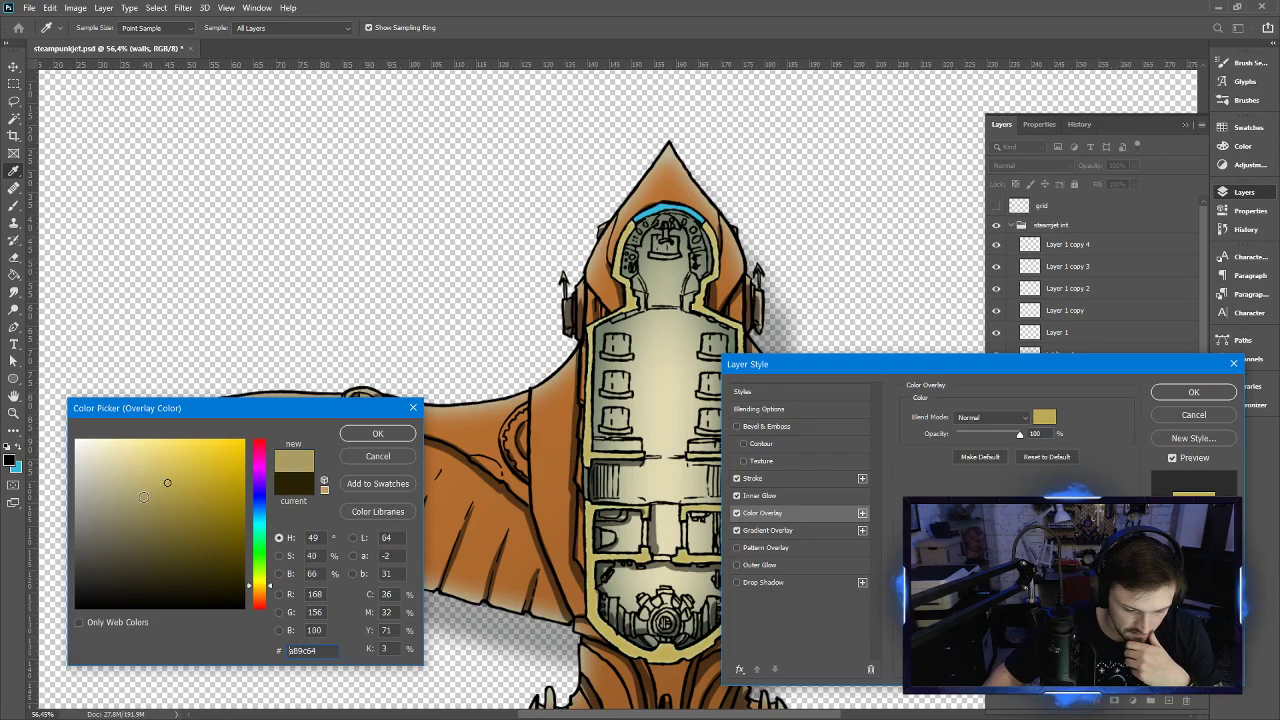
click(173, 496)
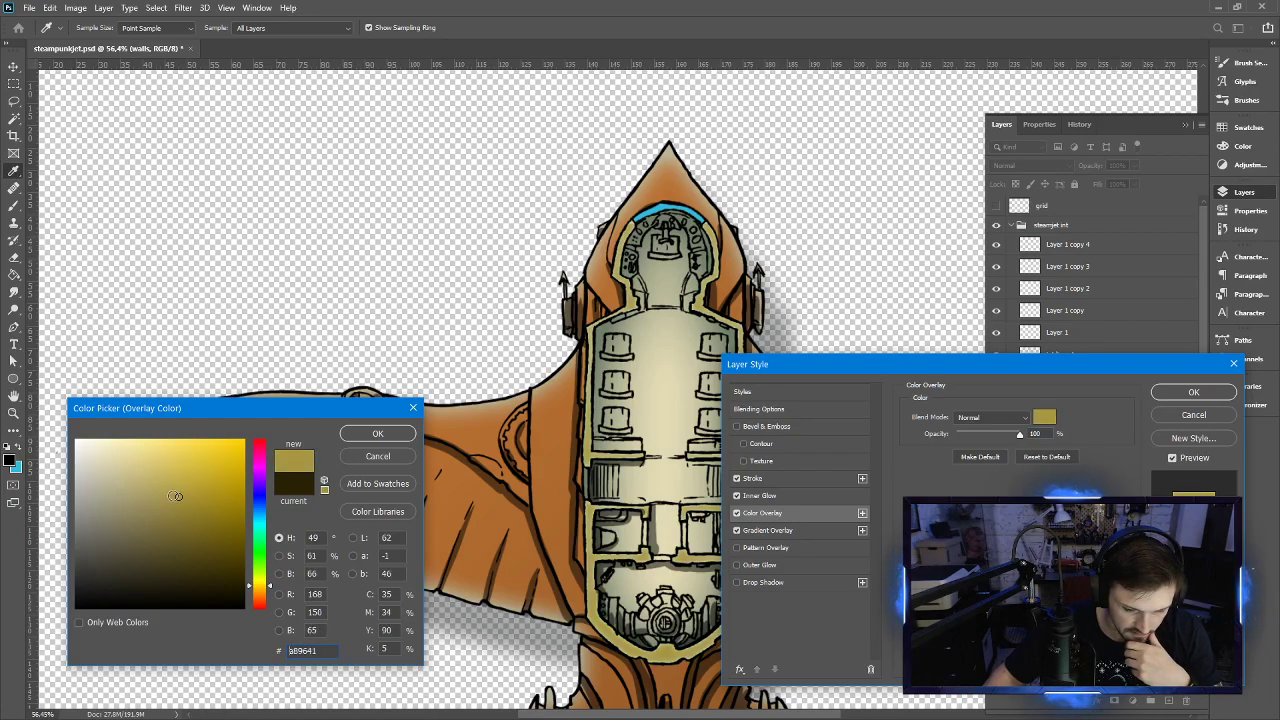
mouse_move(172, 506)
mouse_down()
mouse_move(95, 545)
mouse_move(89, 593)
mouse_up()
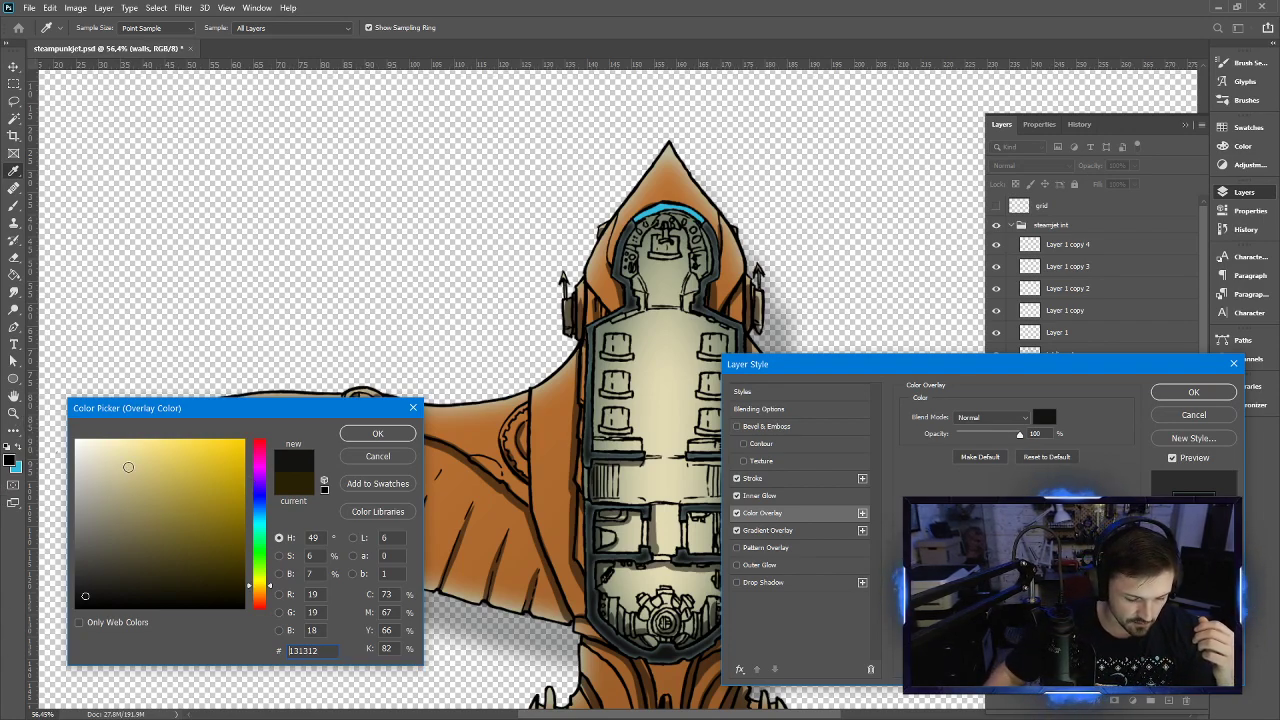
Sample the hull's tan with the eyedropper as the walls overlay colour
click(163, 476)
click(150, 477)
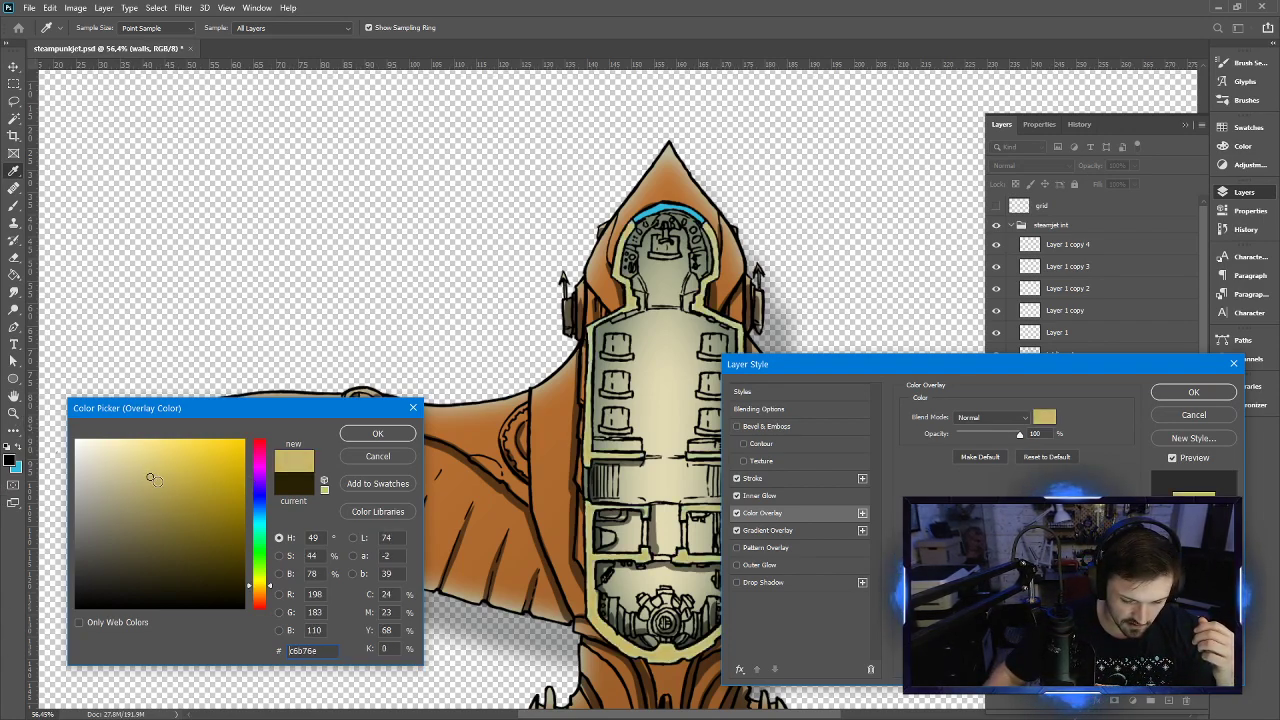
click(512, 402)
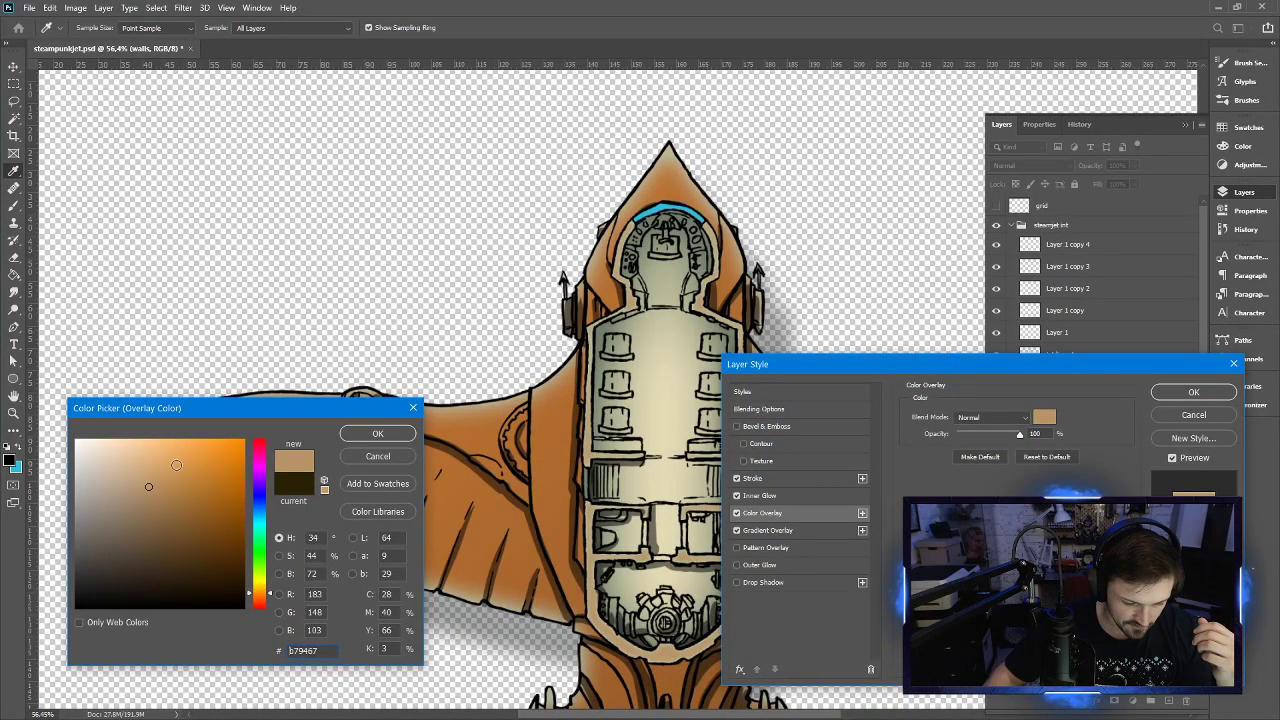
click(154, 475)
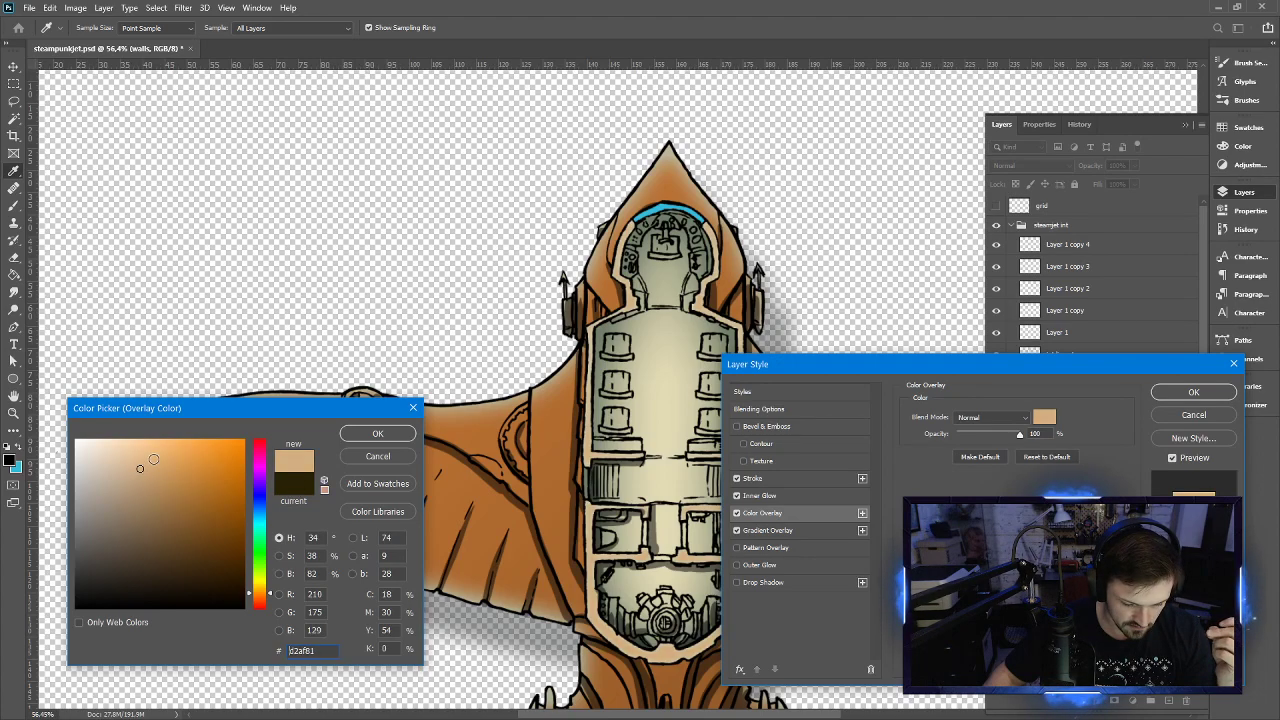
Refine the overlay to warm orange-tan c7974a and confirm it
click(161, 497)
click(177, 477)
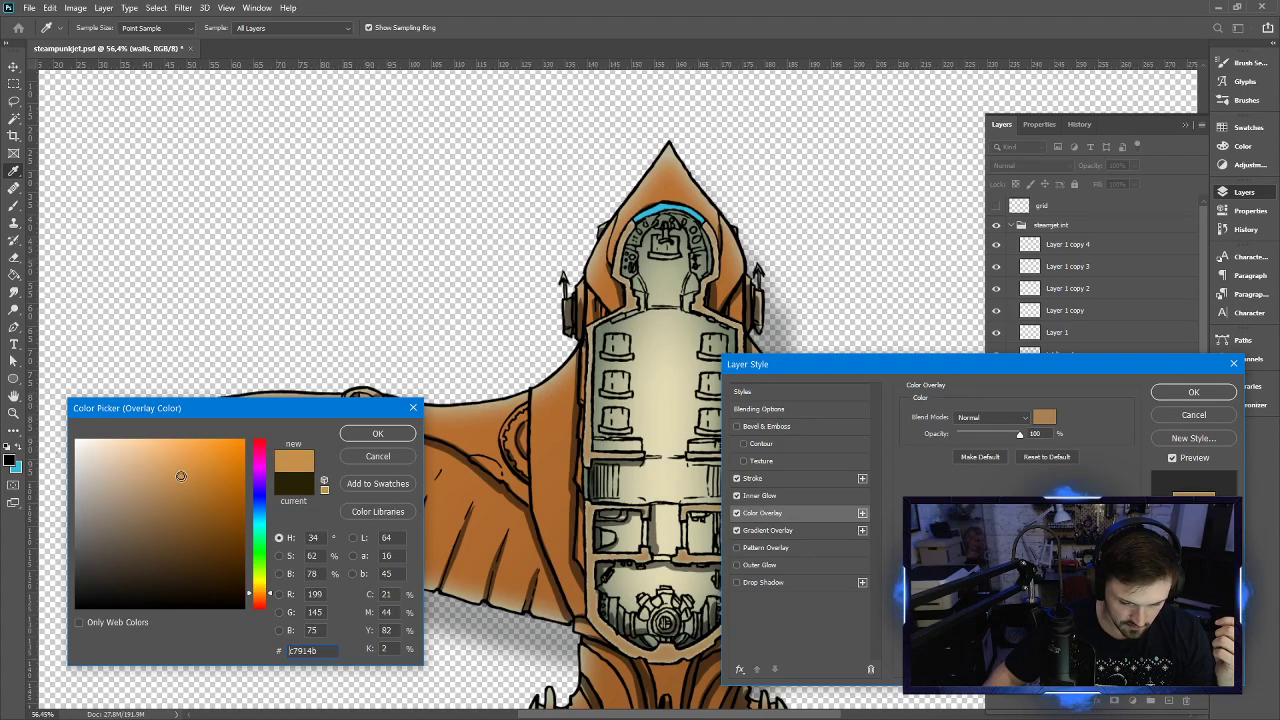
click(173, 493)
click(177, 476)
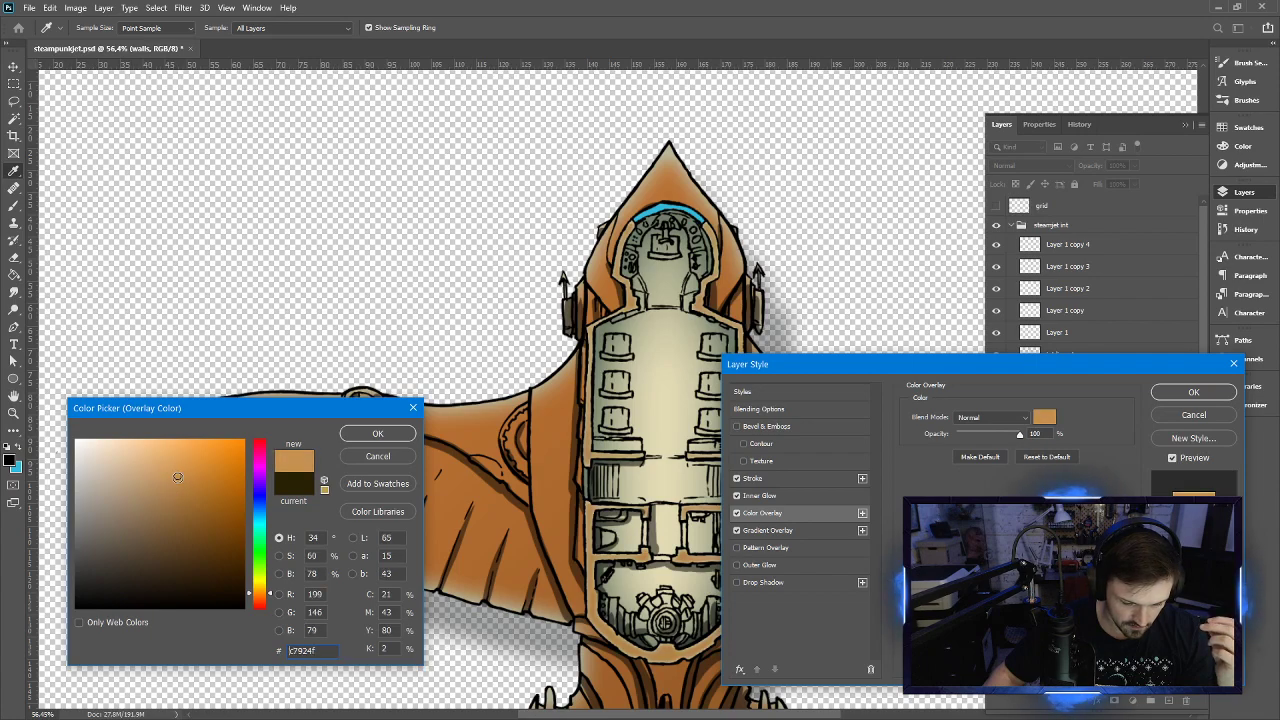
drag(266, 594, 269, 596)
click(189, 471)
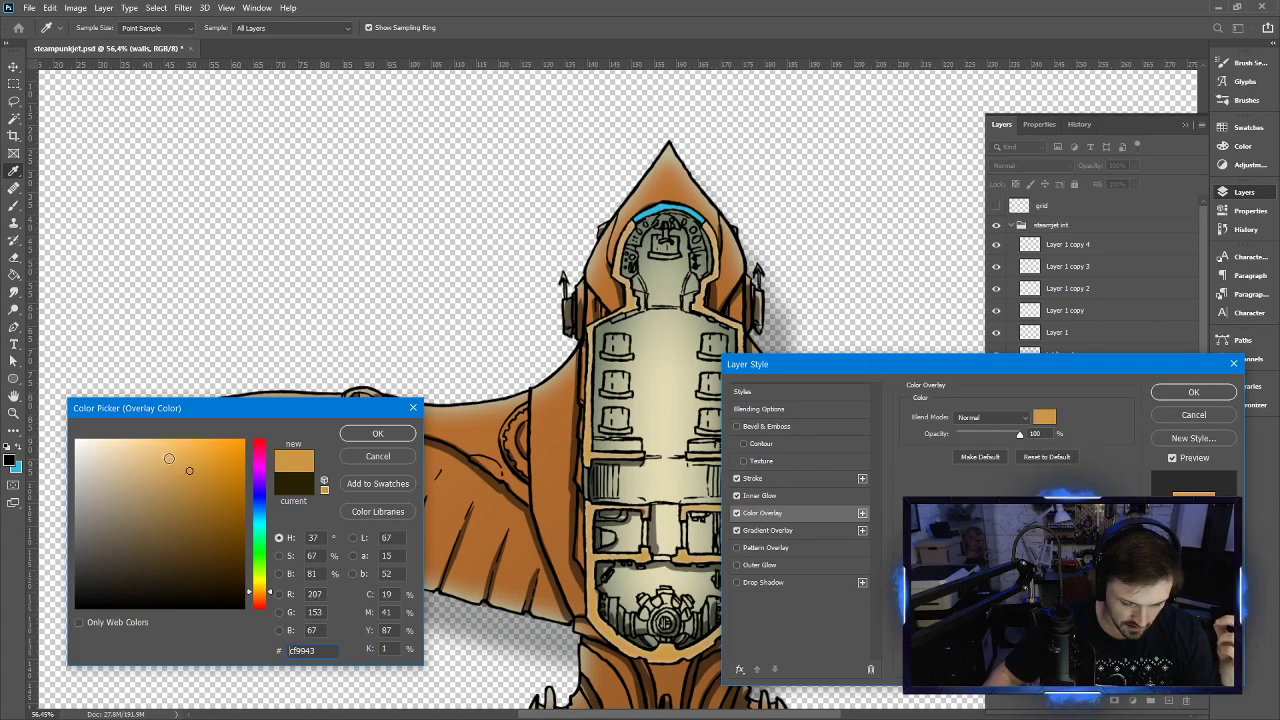
click(184, 467)
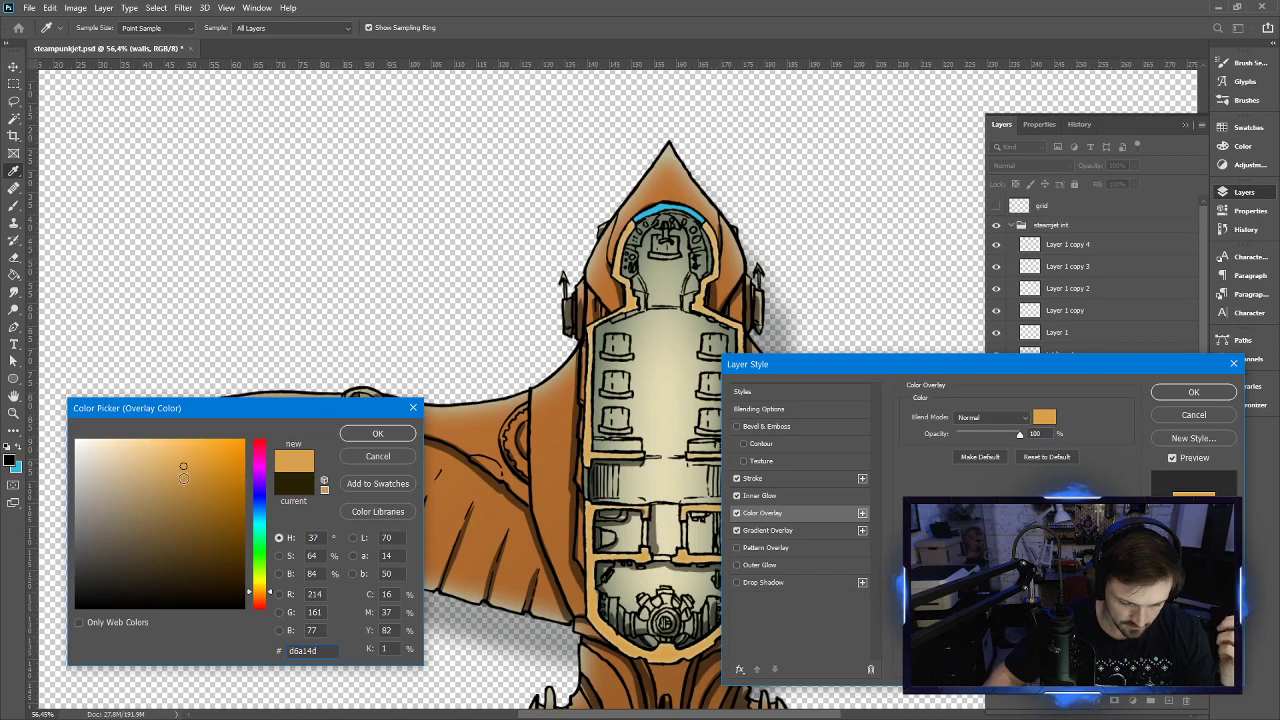
drag(183, 478, 176, 475)
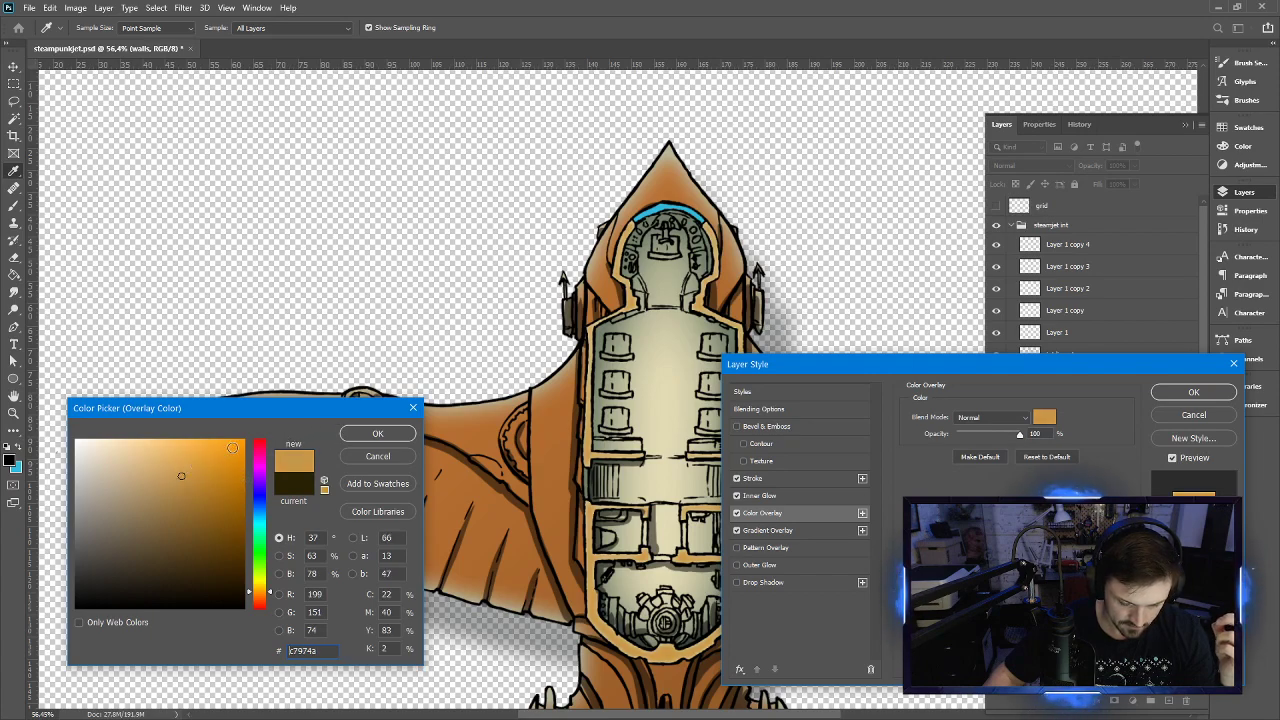
click(346, 433)
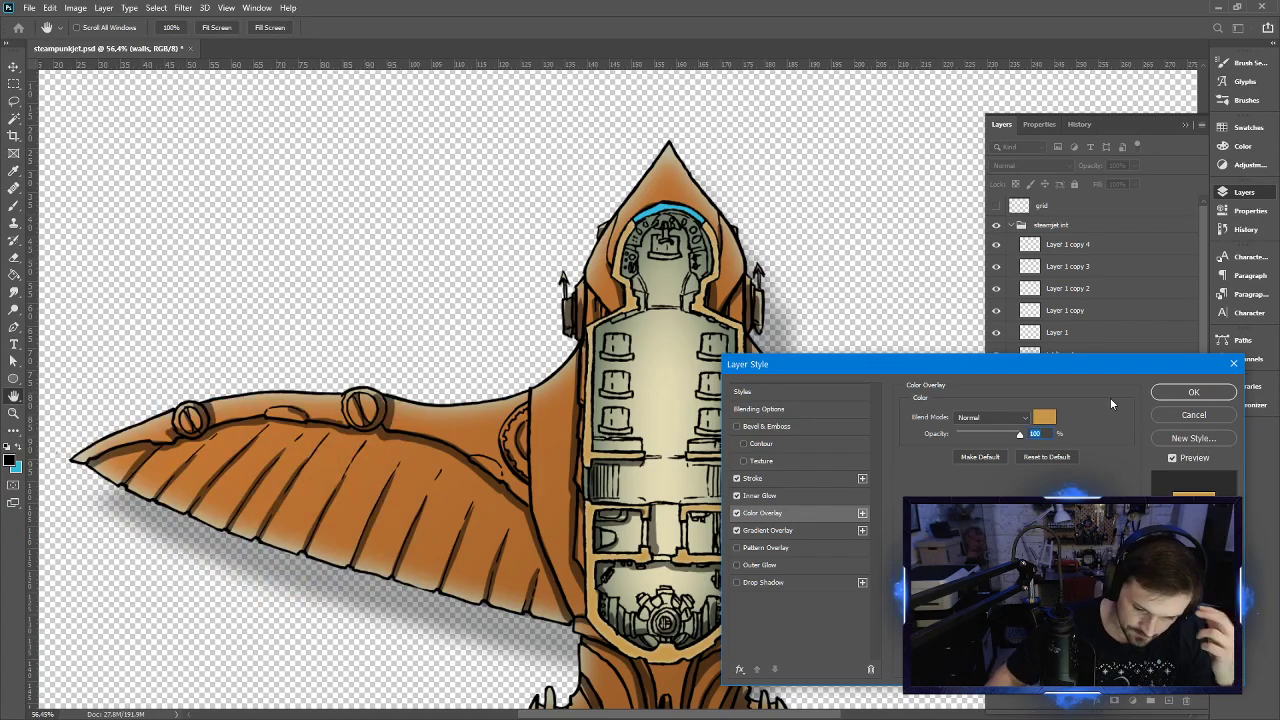
Lower the orange overlay to 81% and make the inner glow pale yellow at 40% opacity
drag(1019, 434, 1011, 437)
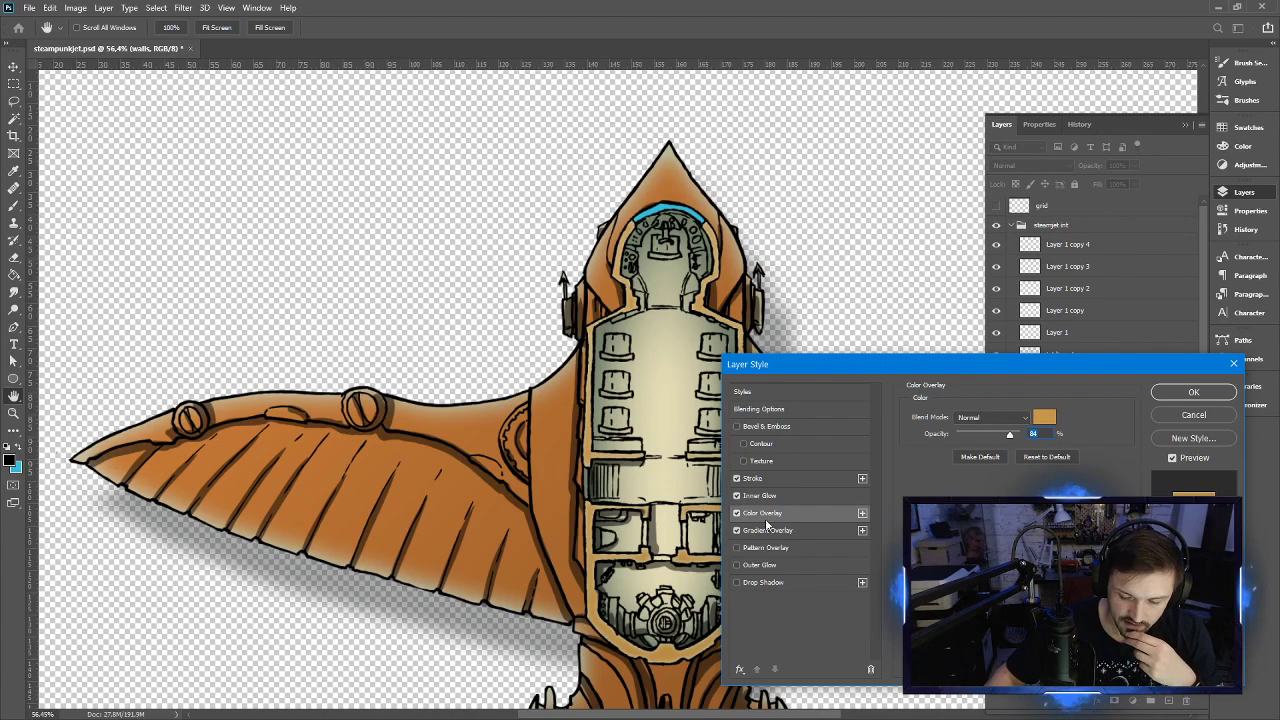
click(778, 494)
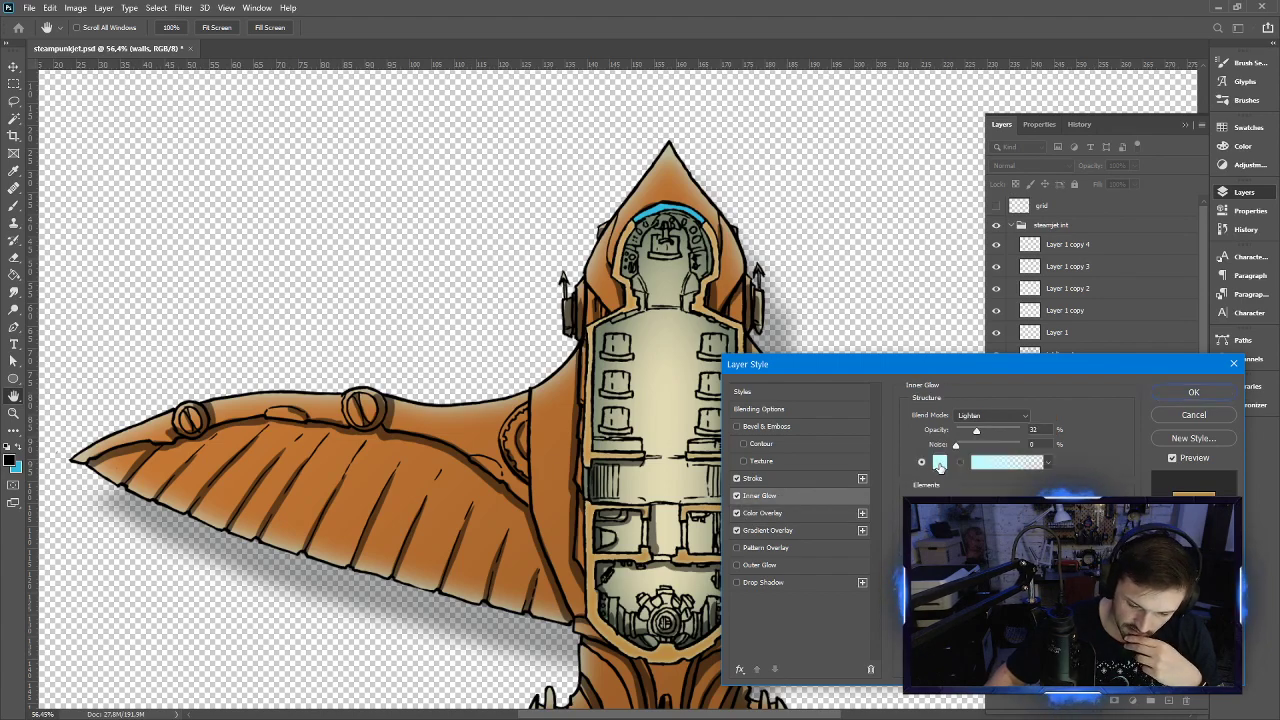
click(940, 462)
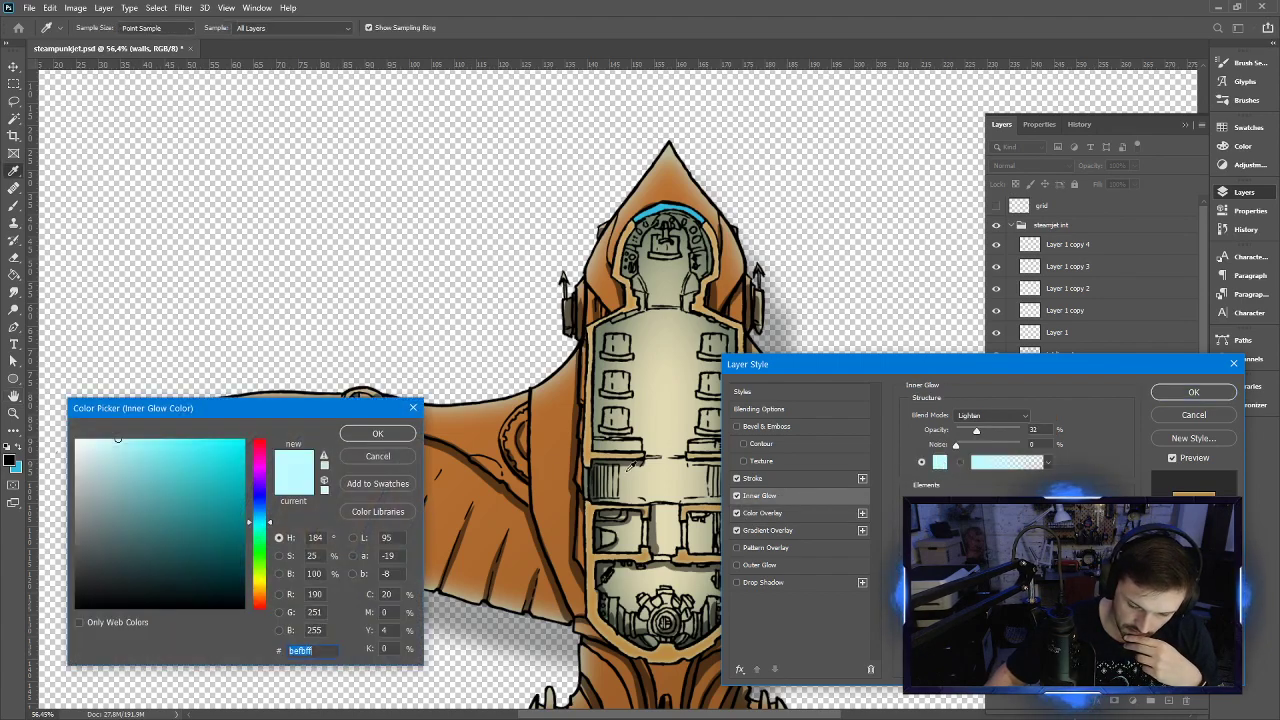
drag(268, 560, 269, 583)
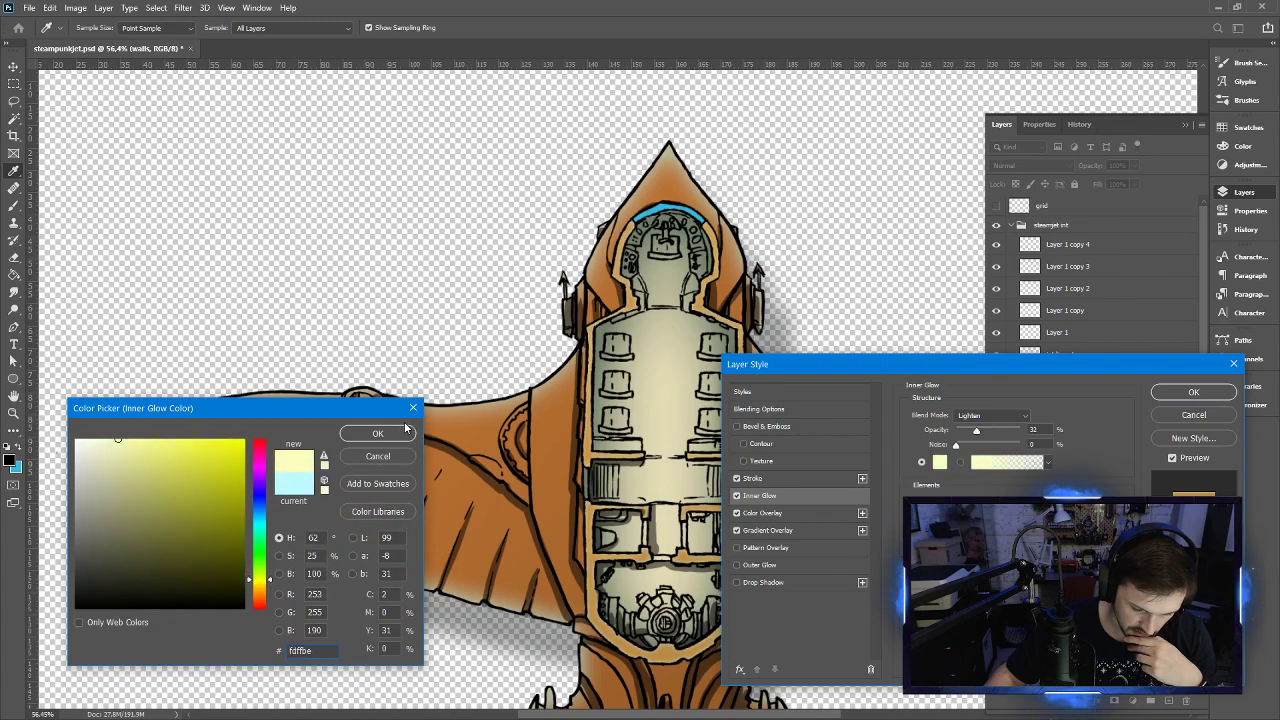
click(121, 444)
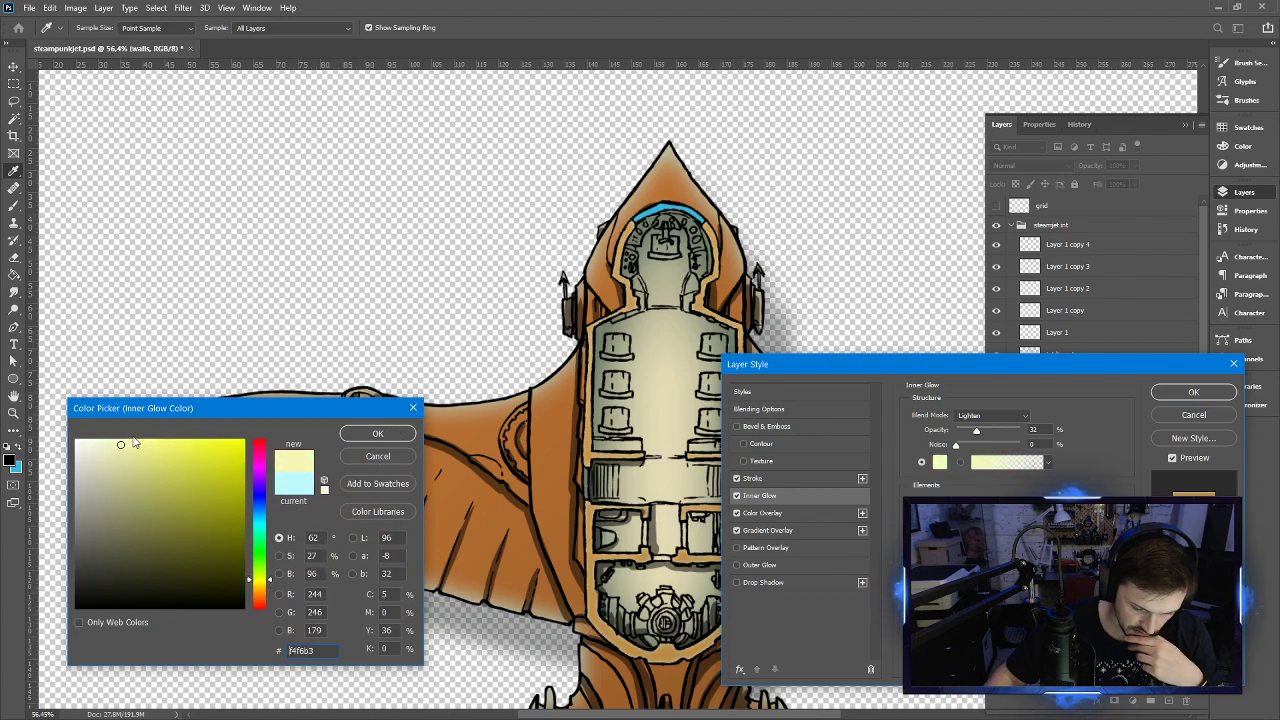
click(378, 432)
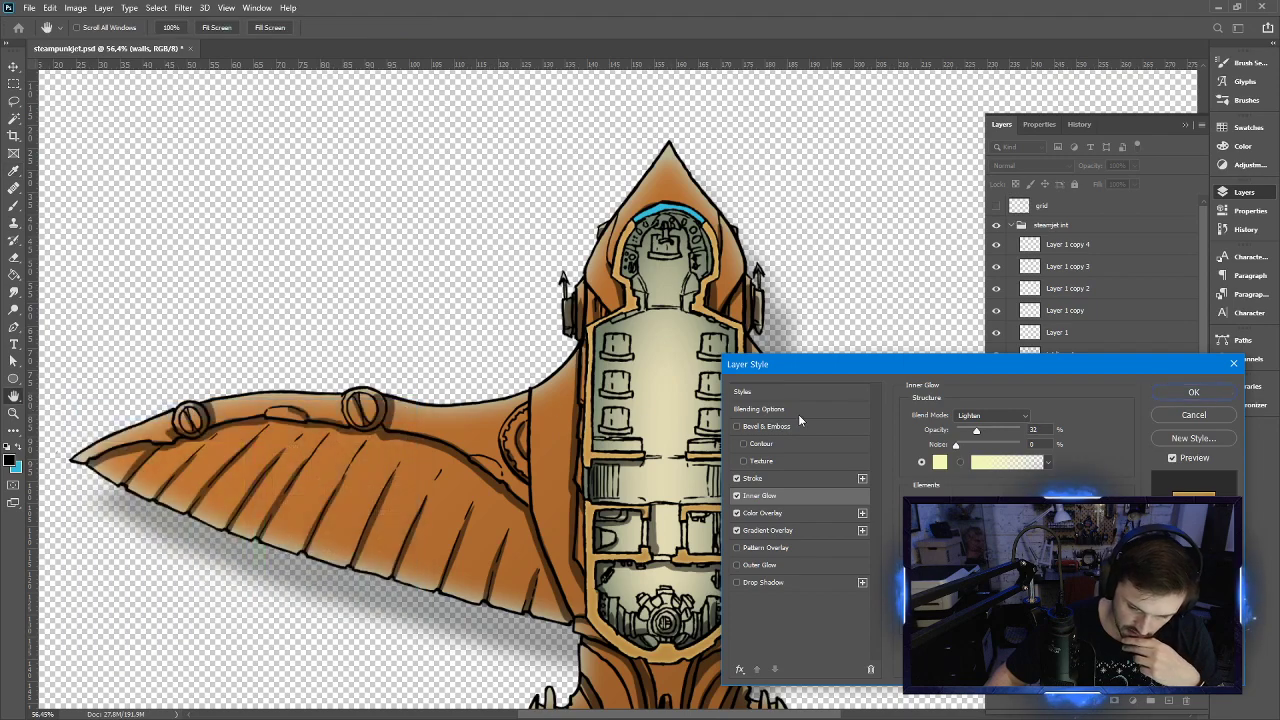
drag(976, 430, 983, 432)
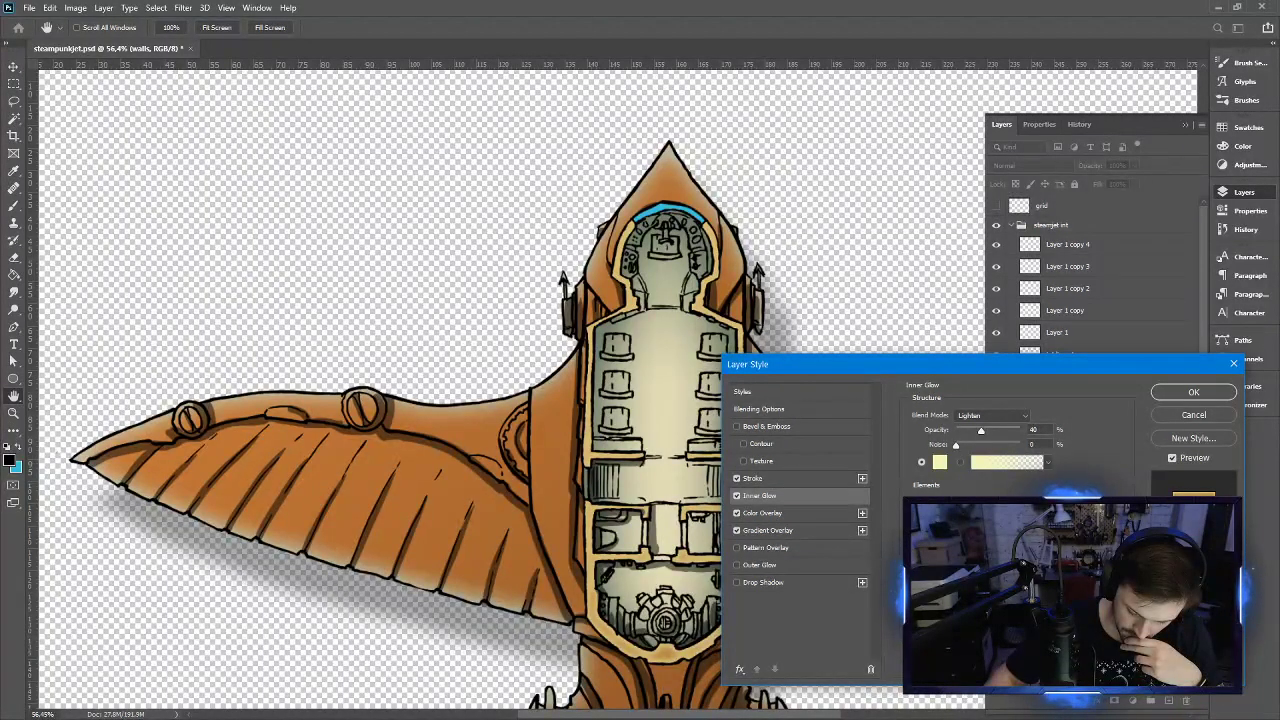
Set the pale yellow inner glow to about 46% opacity and apply the walls layer style
click(950, 588)
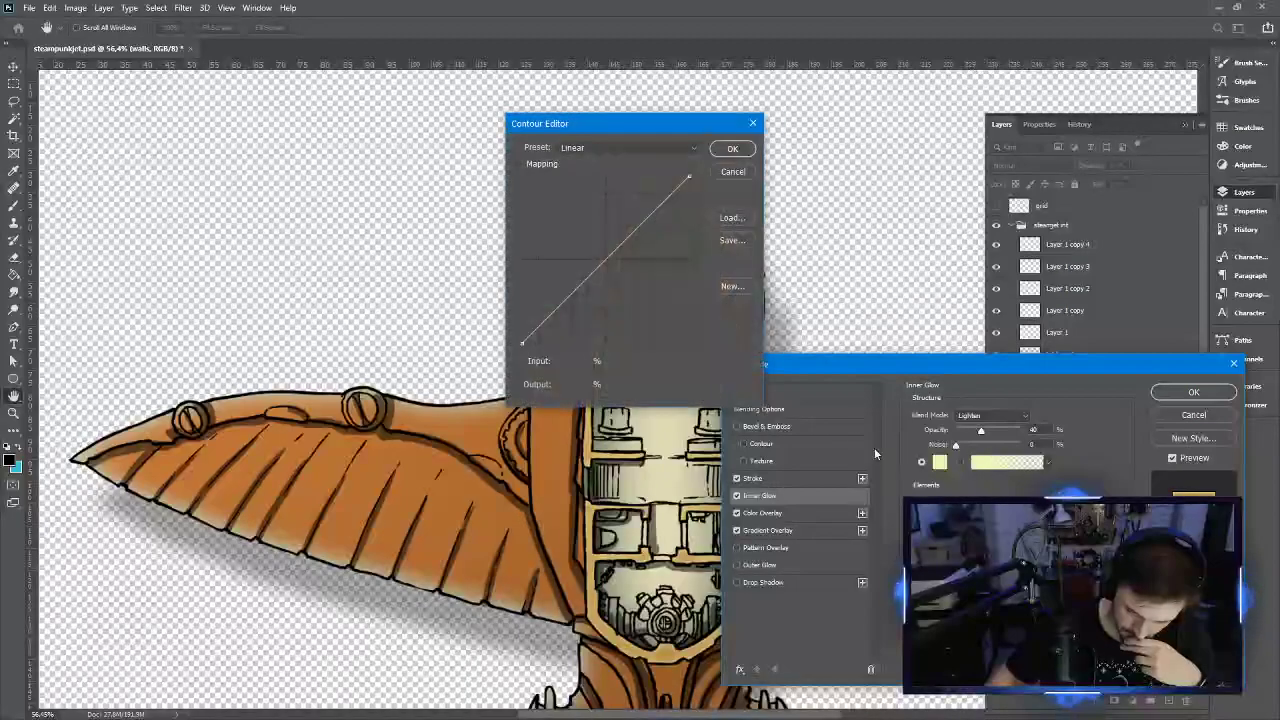
click(742, 174)
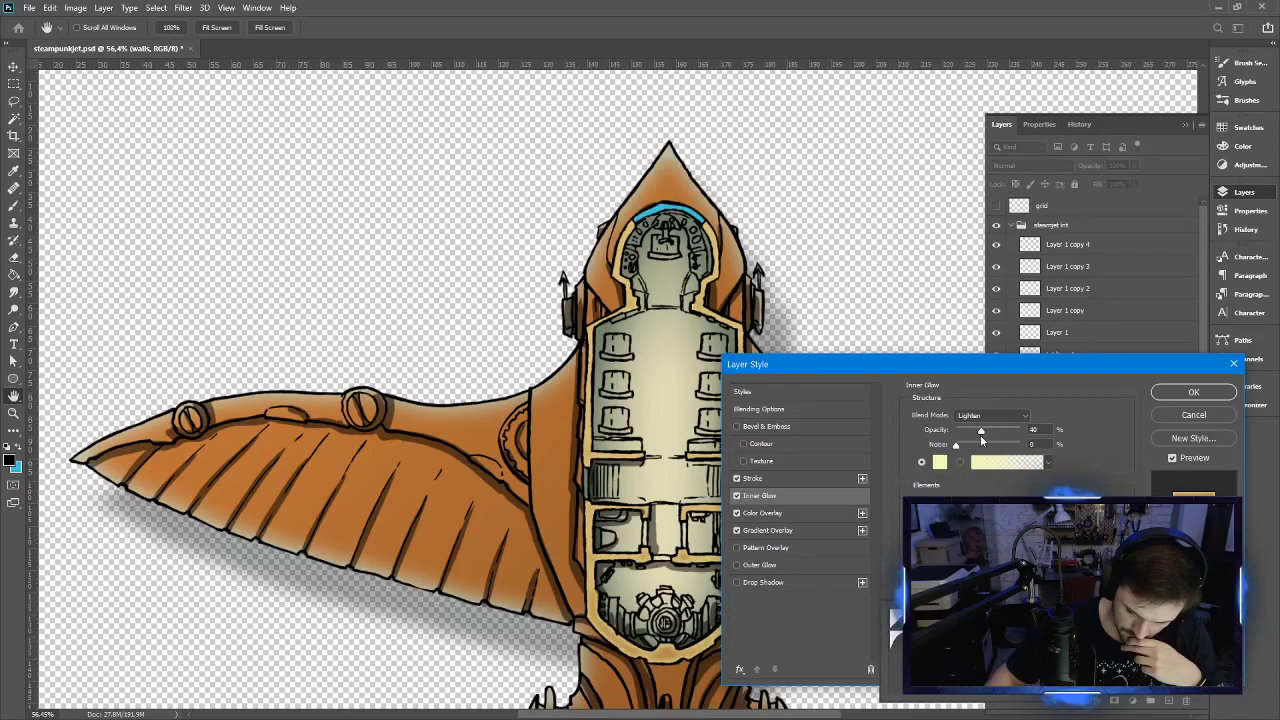
drag(980, 429, 1010, 434)
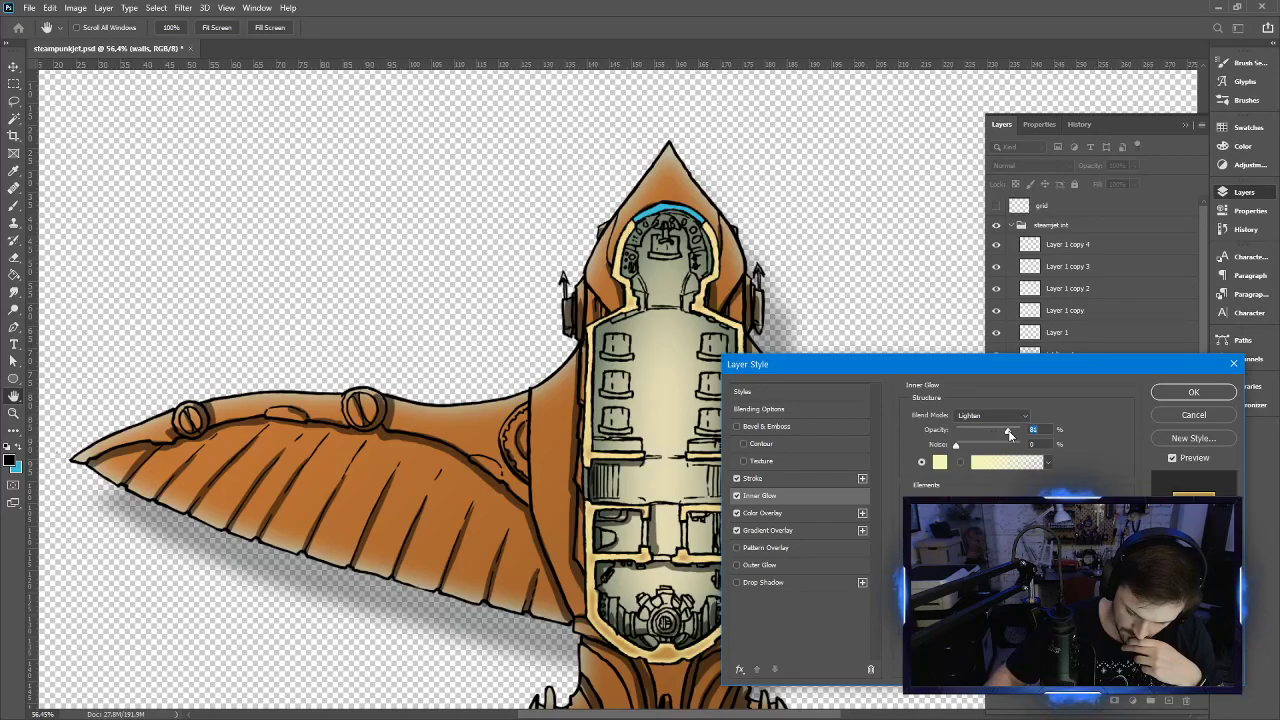
text(80)
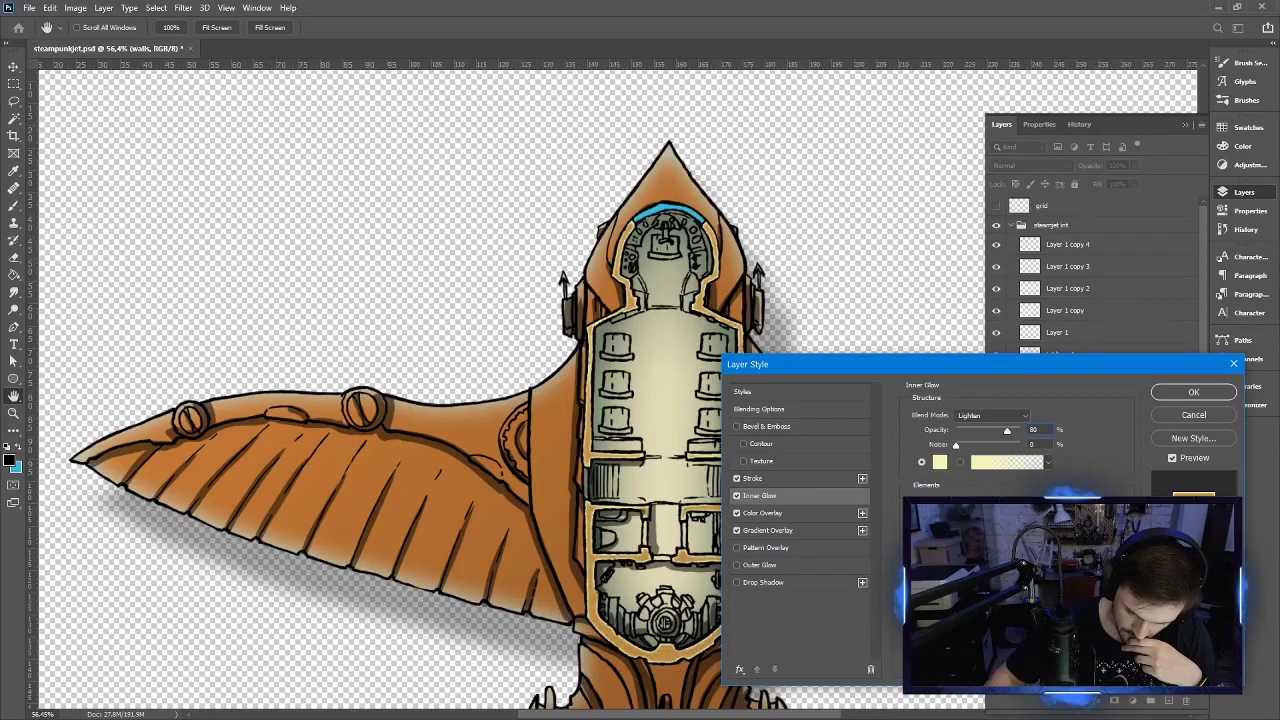
drag(1007, 430, 985, 428)
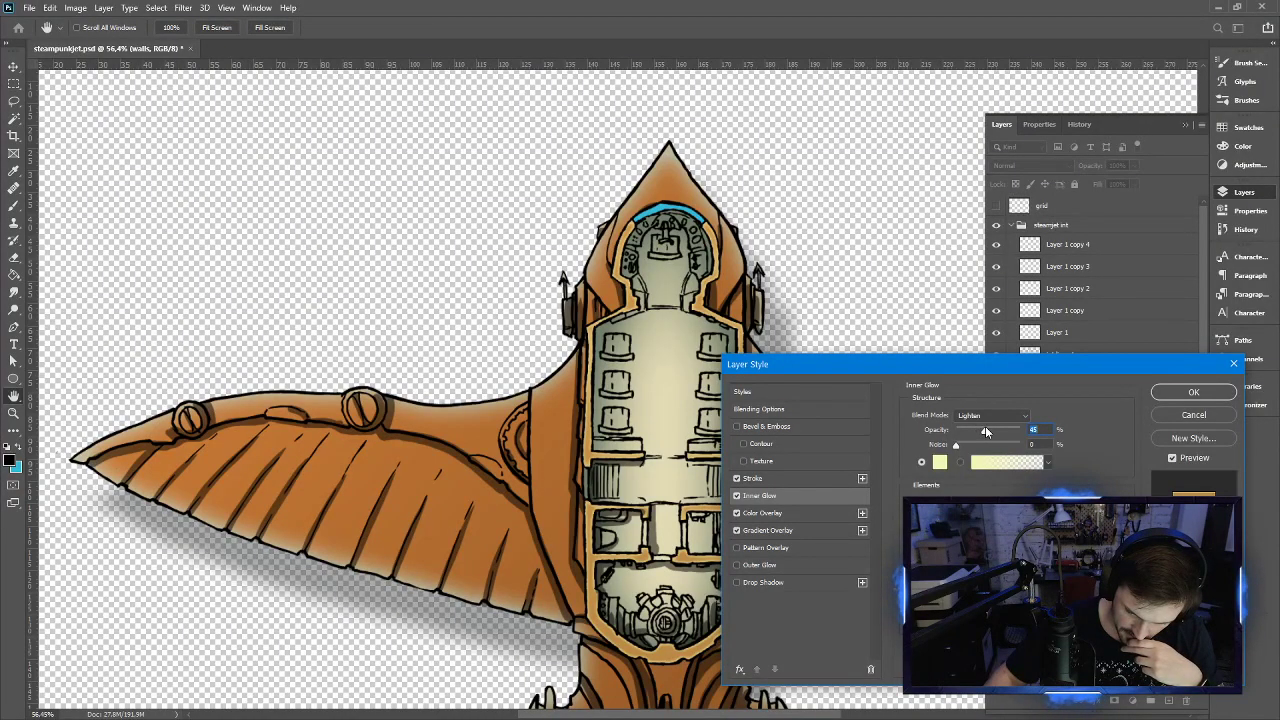
click(1186, 389)
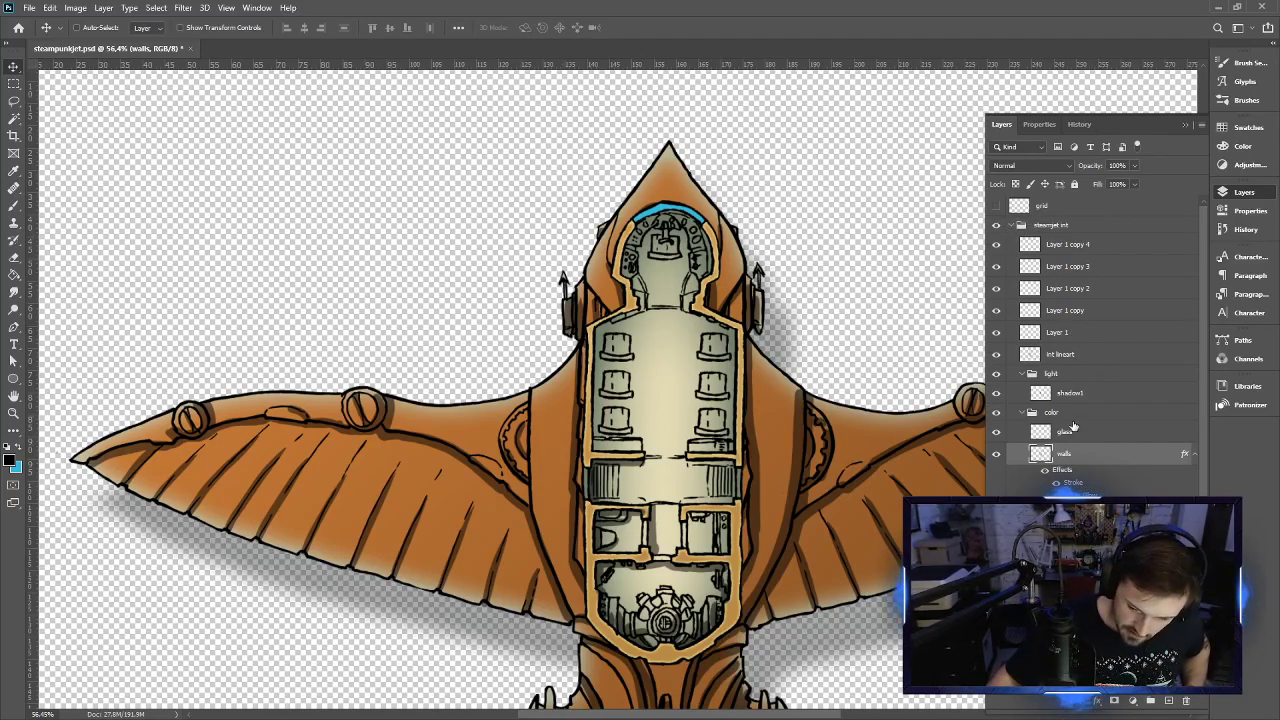
On the shadow1 layer, choose the 'Kova pyöreä, paine, koko' brush preset at 29 px
click(1072, 394)
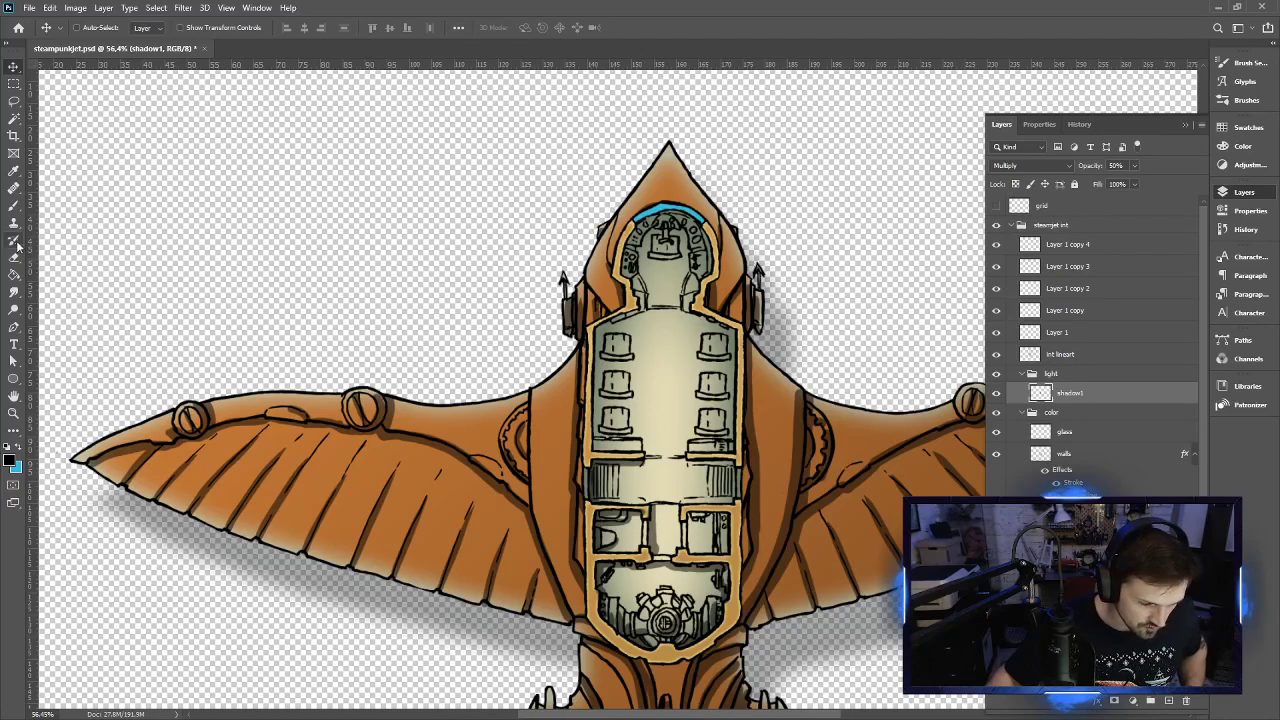
click(13, 205)
click(100, 28)
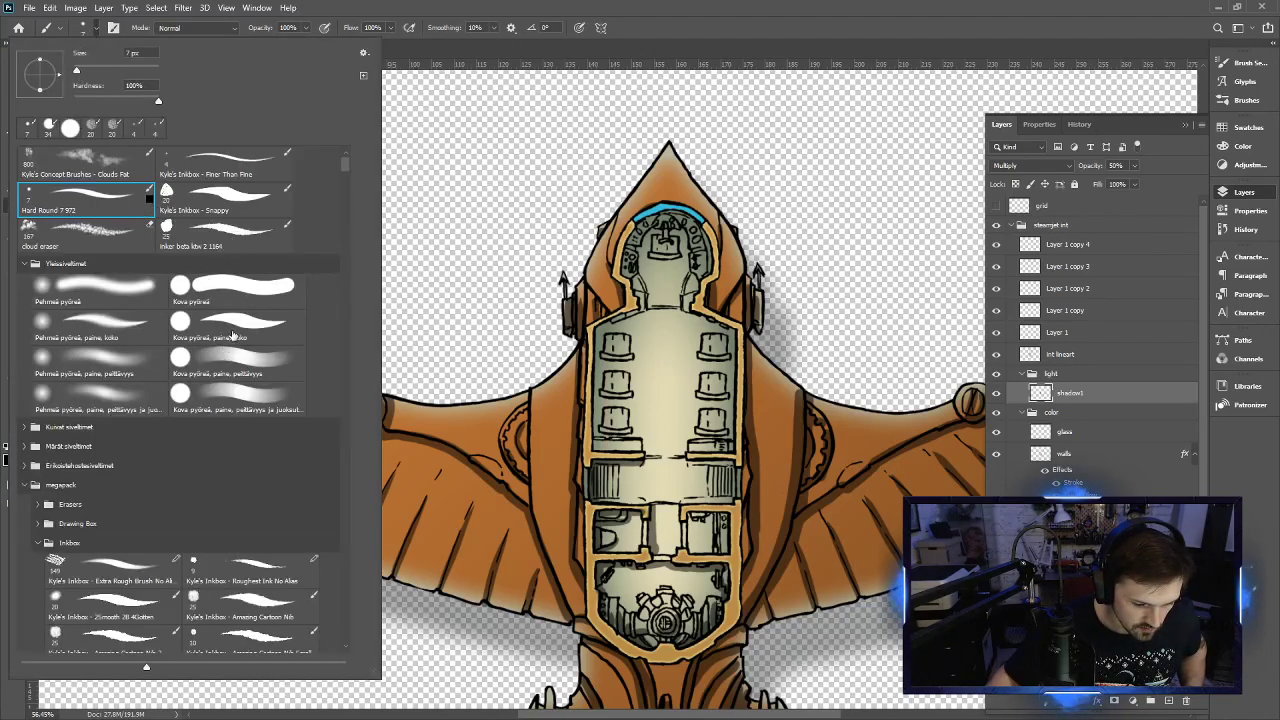
click(241, 333)
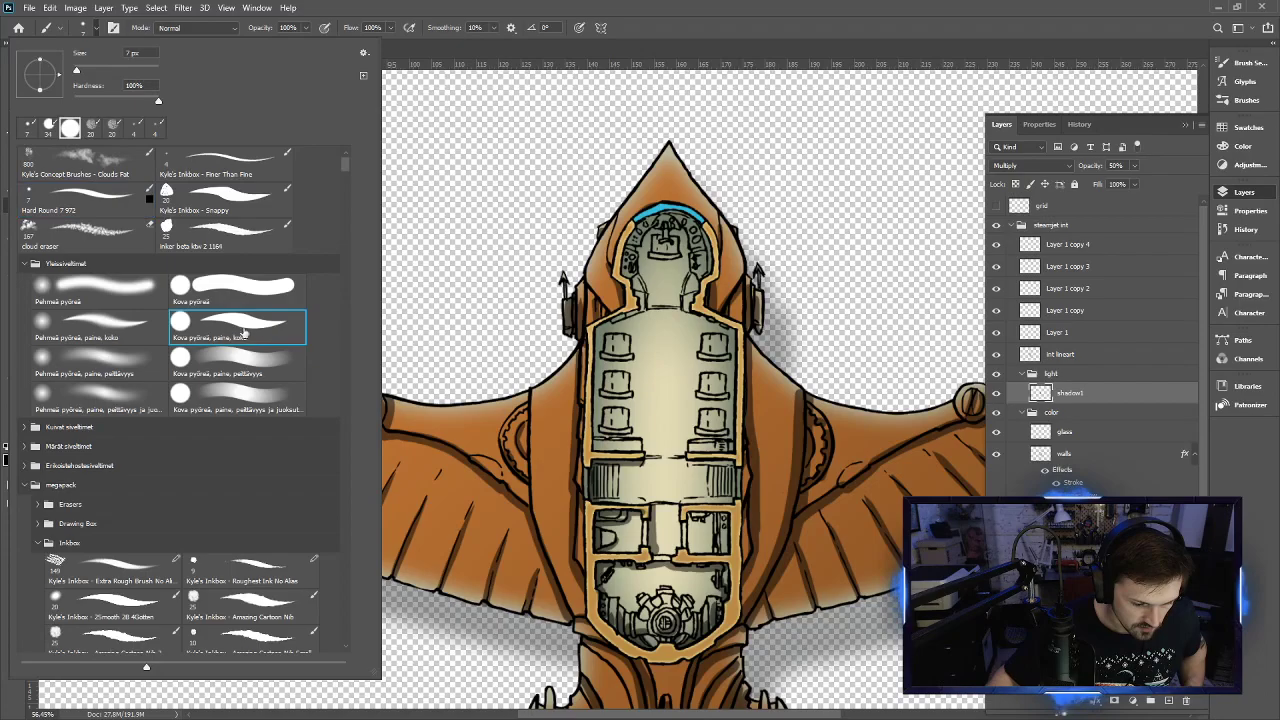
click(637, 44)
right_click(602, 84)
drag(666, 113, 676, 113)
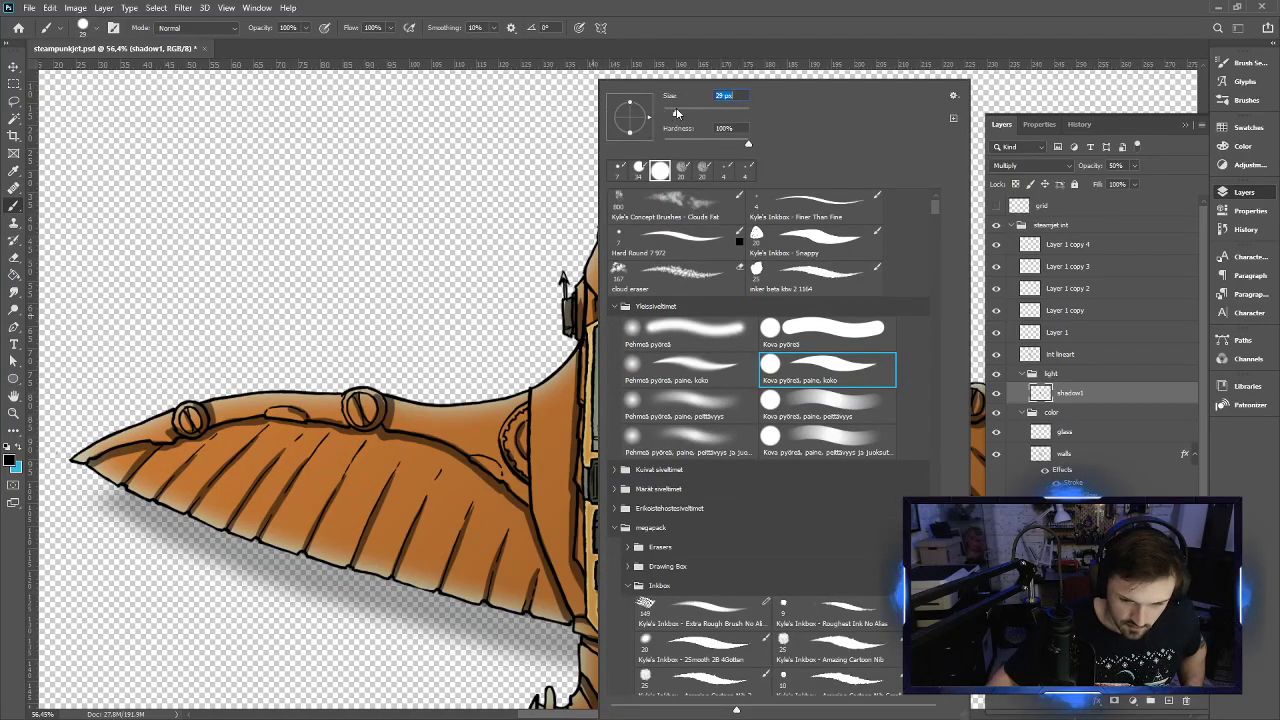
click(716, 52)
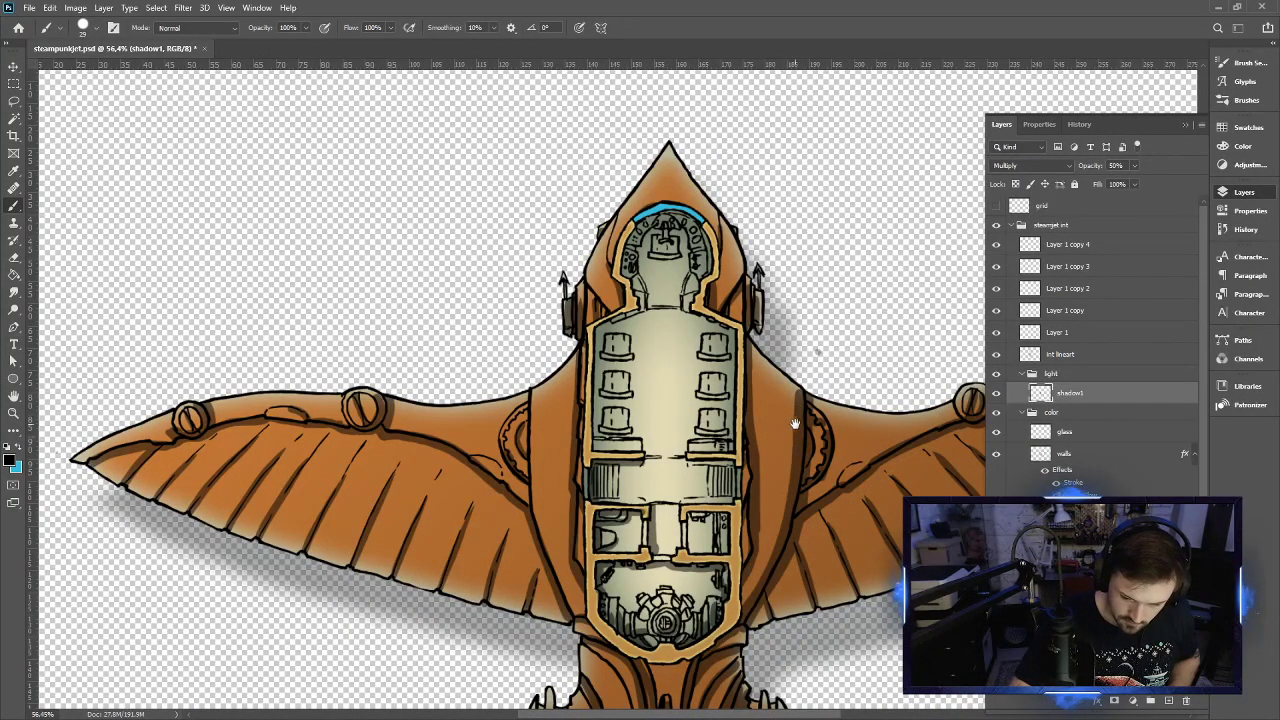
Paint darker grey Multiply shading on shadow1 along the cabin's left inner edge, cockpit edge and grille
scroll(803, 449, down, 3)
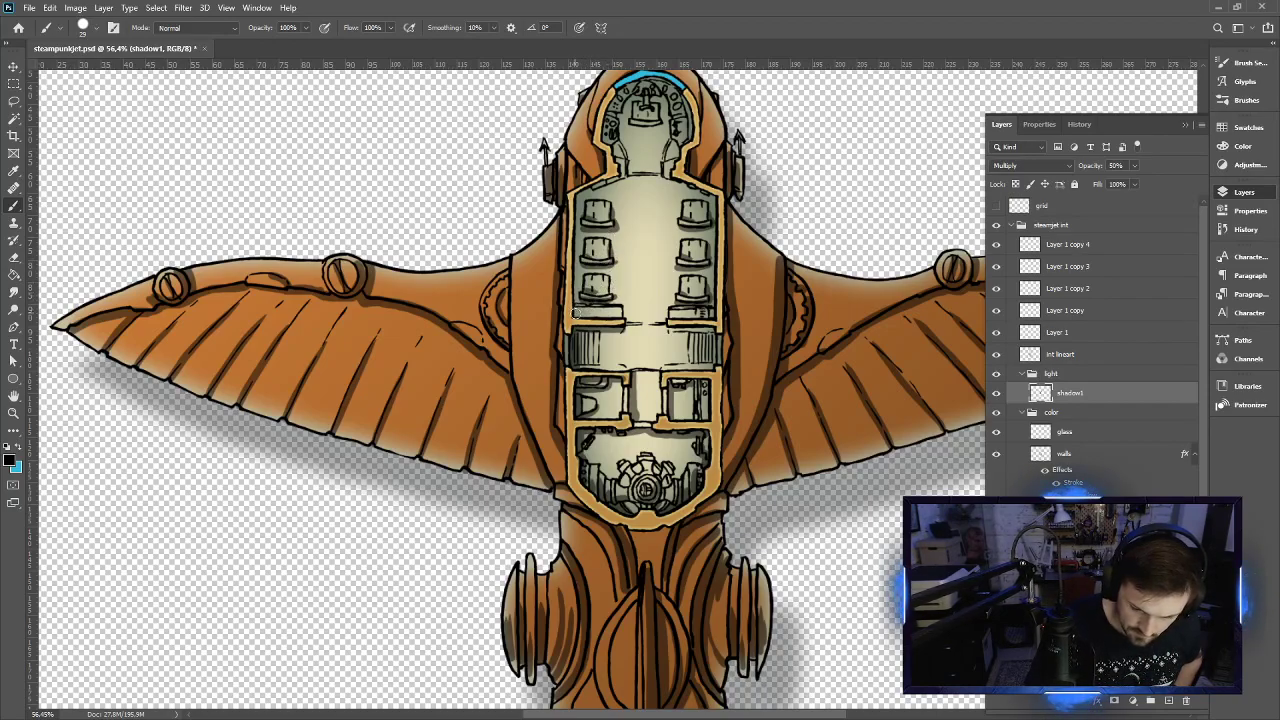
mouse_move(576, 313)
mouse_down()
mouse_move(579, 197)
mouse_move(598, 182)
mouse_move(660, 180)
mouse_move(592, 190)
mouse_move(628, 177)
mouse_move(620, 115)
mouse_move(636, 95)
mouse_move(666, 102)
mouse_move(669, 139)
mouse_move(633, 126)
mouse_move(663, 124)
mouse_move(663, 91)
mouse_move(653, 122)
mouse_move(644, 116)
mouse_move(666, 75)
mouse_move(639, 122)
mouse_move(609, 116)
mouse_move(681, 120)
mouse_move(617, 98)
mouse_move(620, 176)
mouse_up()
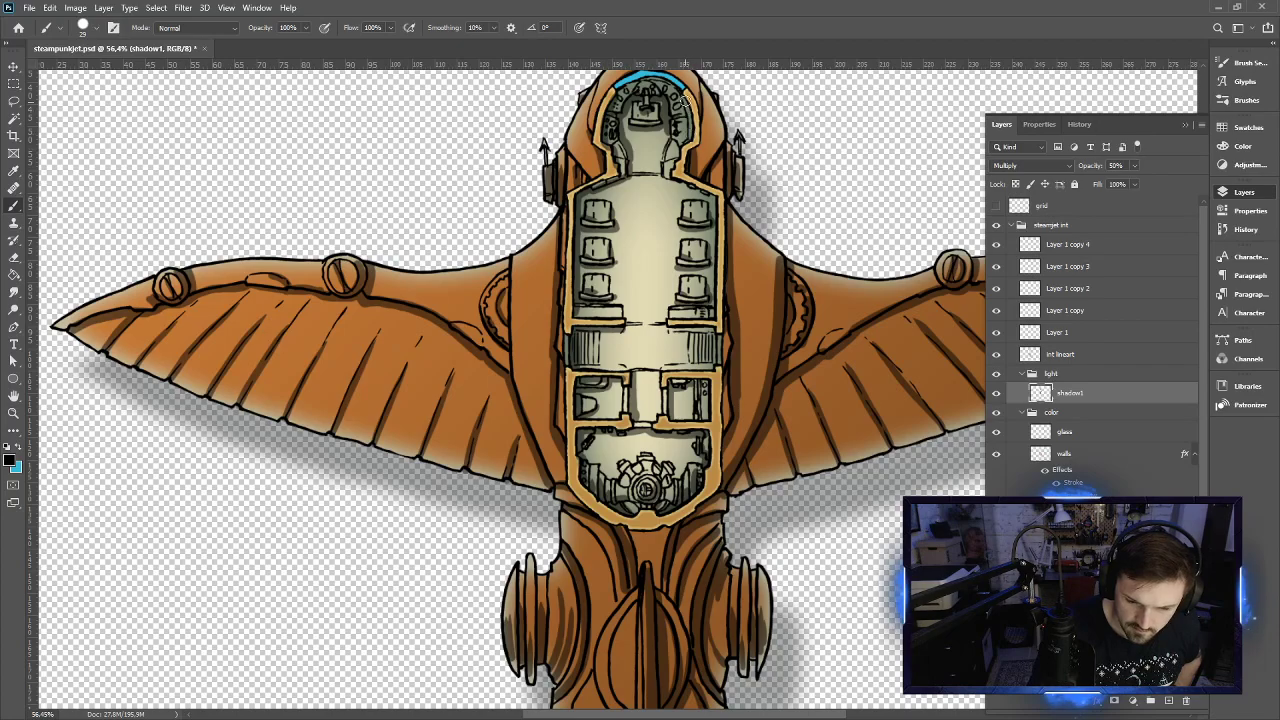
mouse_move(684, 100)
mouse_down()
mouse_move(690, 150)
mouse_move(677, 162)
mouse_up()
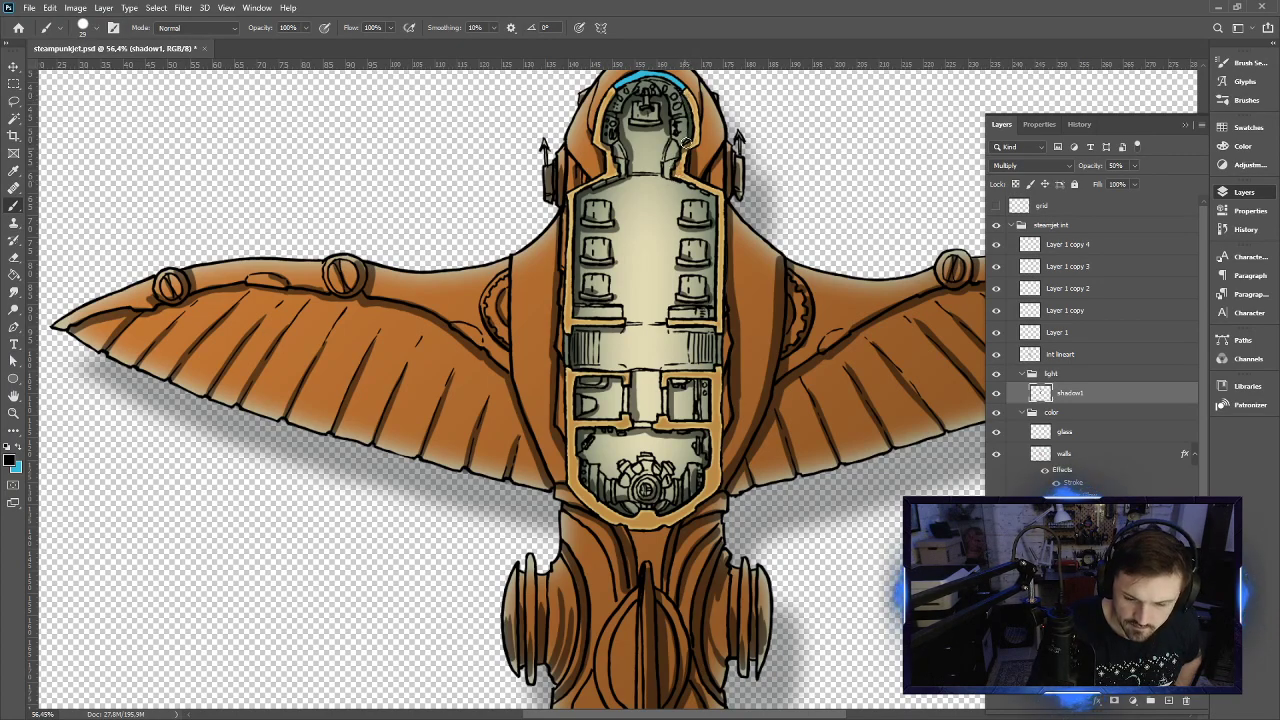
key(e)
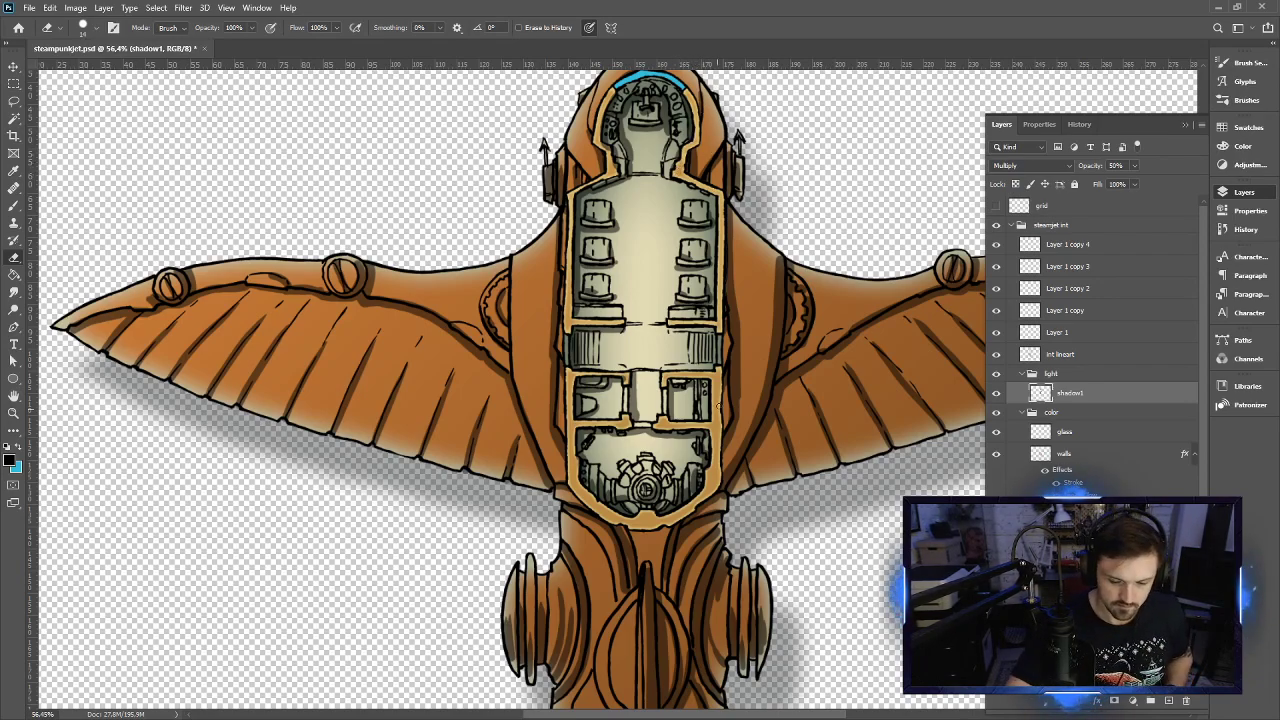
key(b)
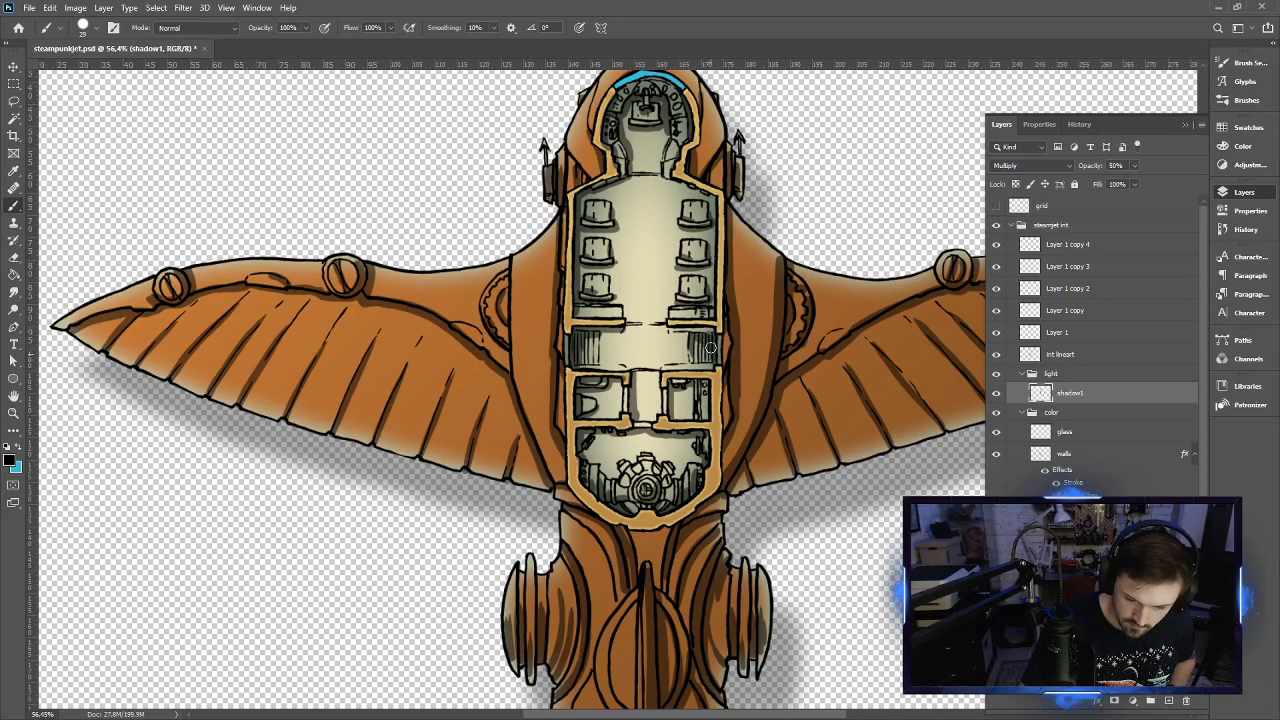
drag(673, 328, 714, 330)
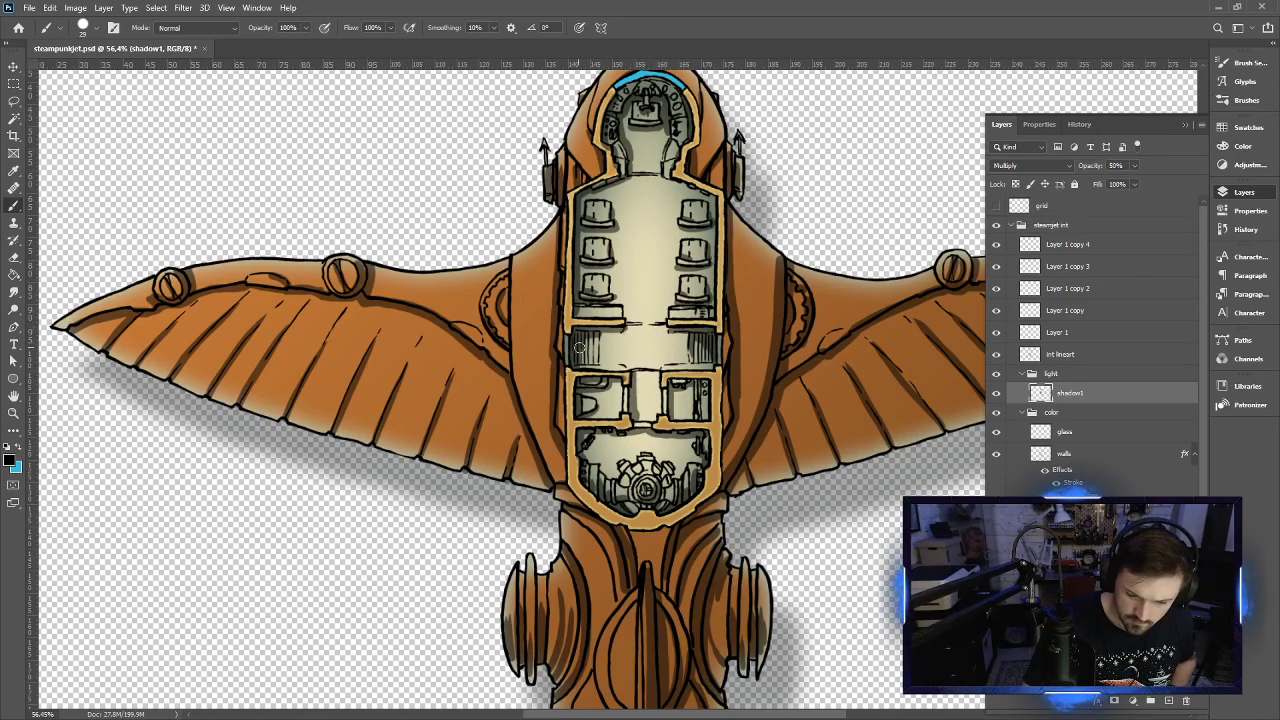
mouse_move(579, 347)
mouse_down()
mouse_move(593, 343)
mouse_move(580, 358)
mouse_move(596, 338)
mouse_up()
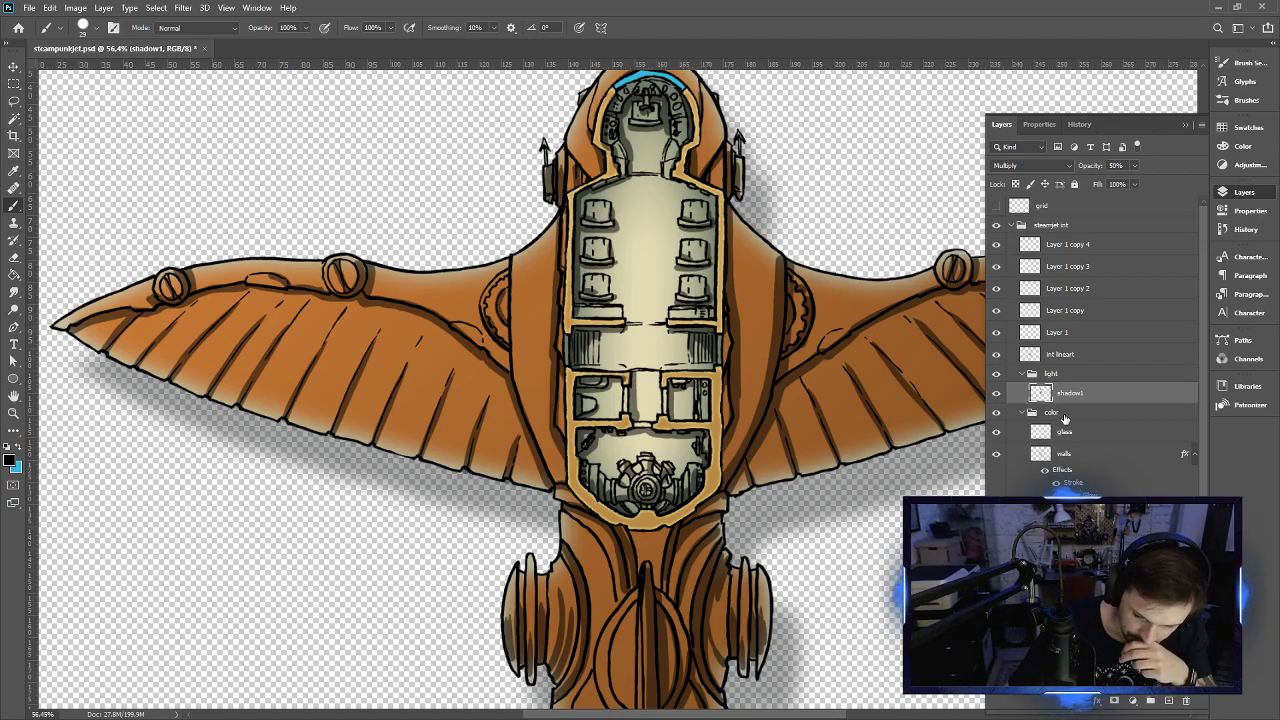
Create a new layer directly above int lineart and name it 'line art - wood'
click(1080, 360)
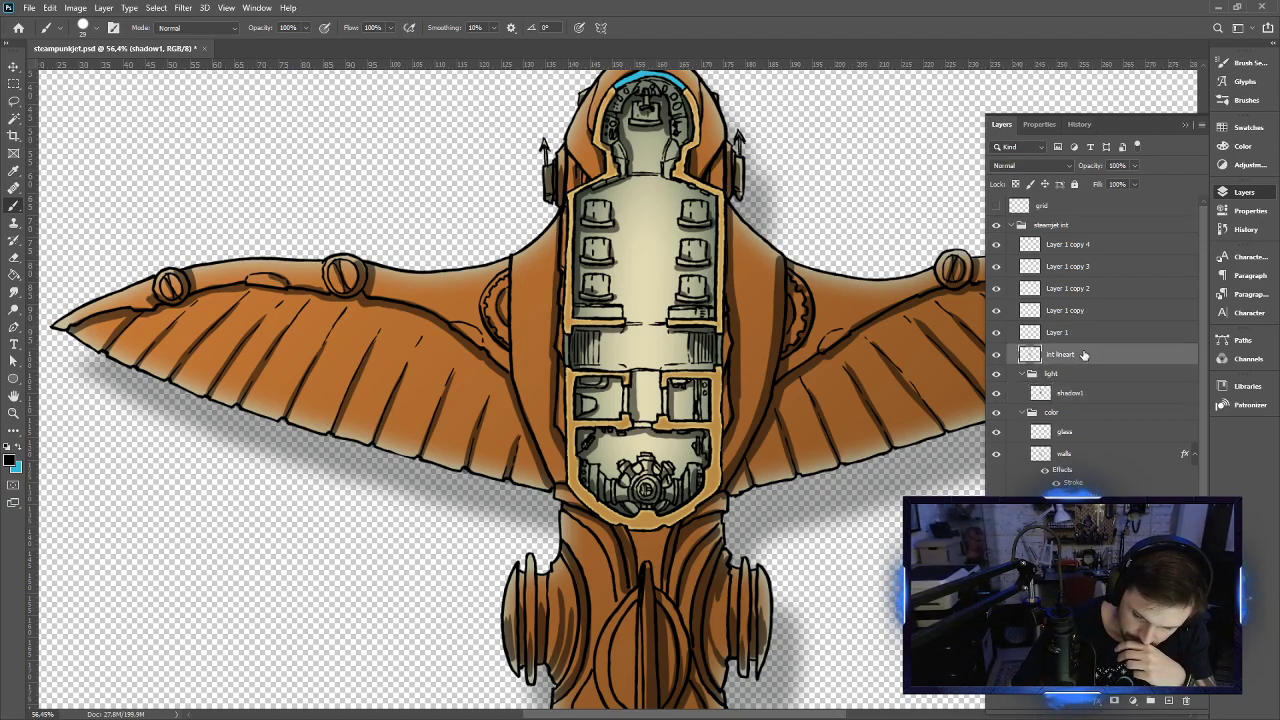
click(1166, 702)
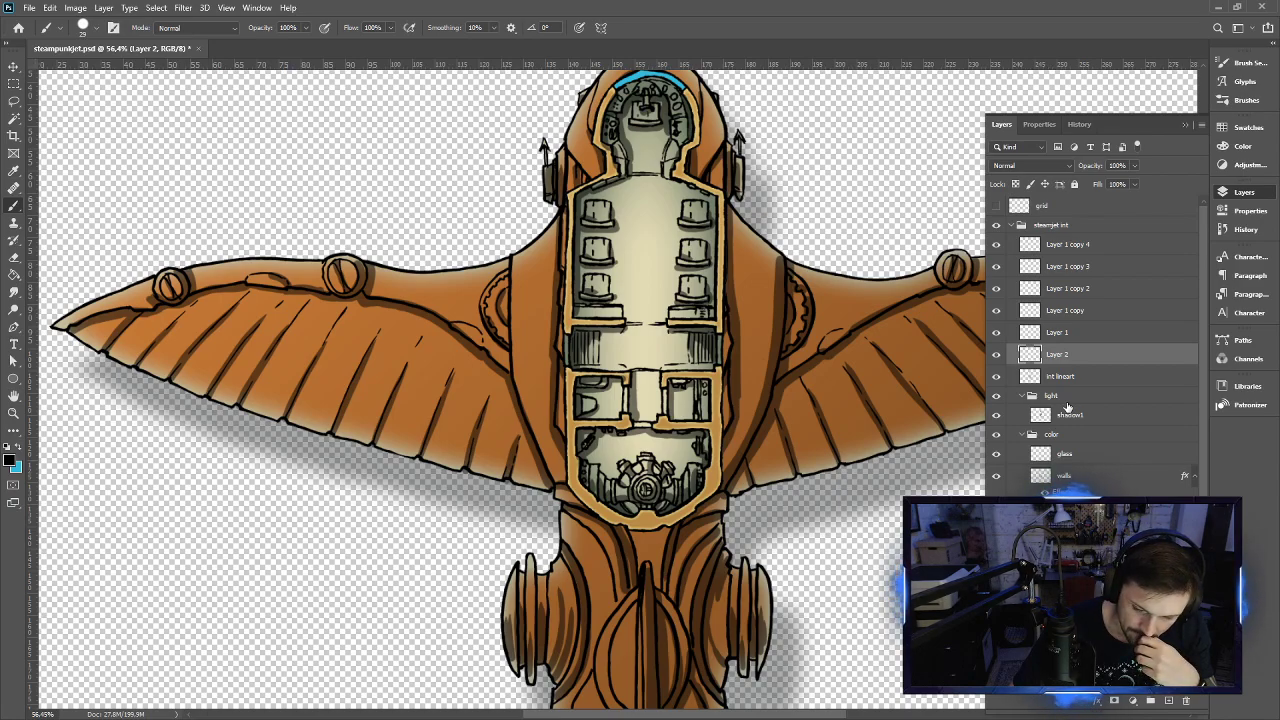
double_click(1062, 355)
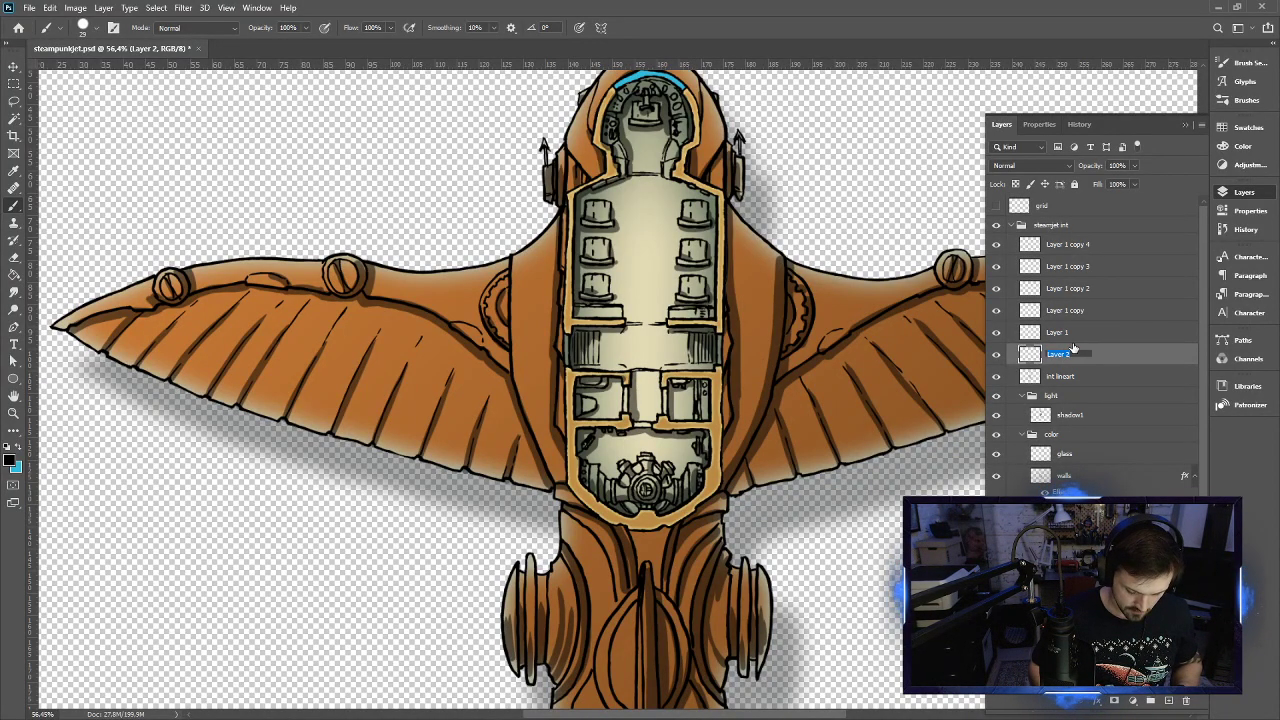
text(ine ar)
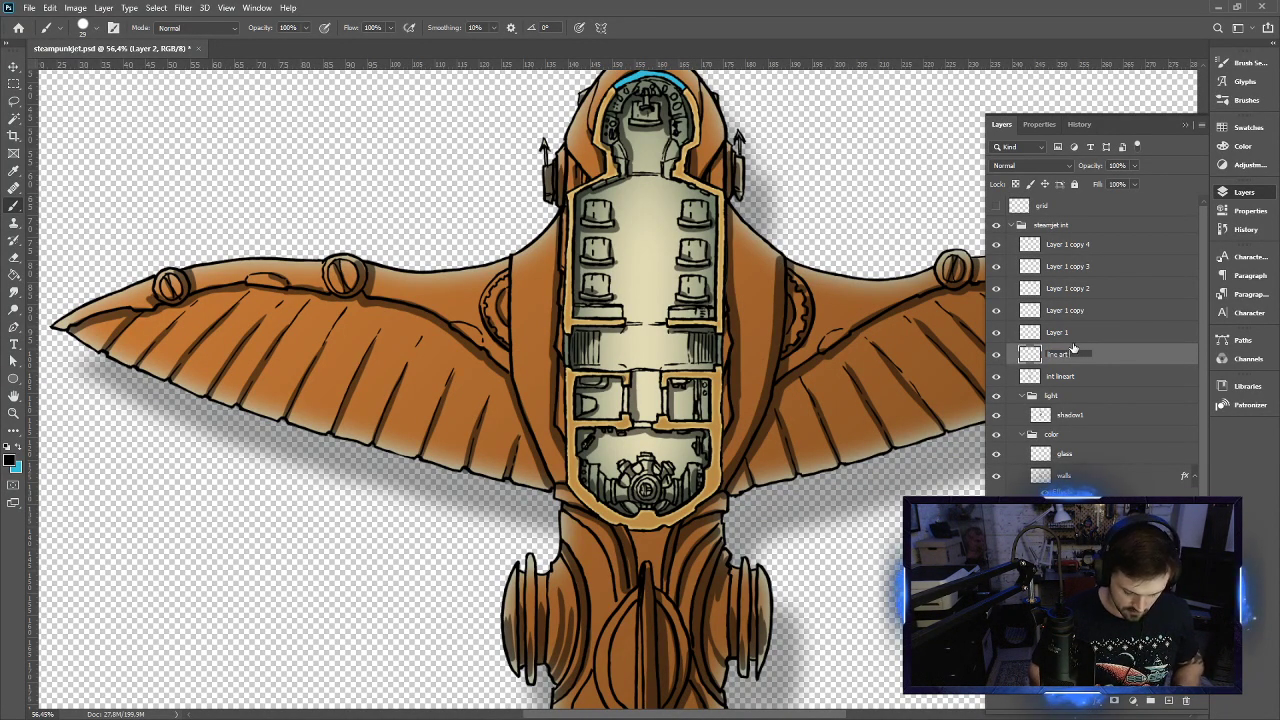
text(t - wood)
key(Return)
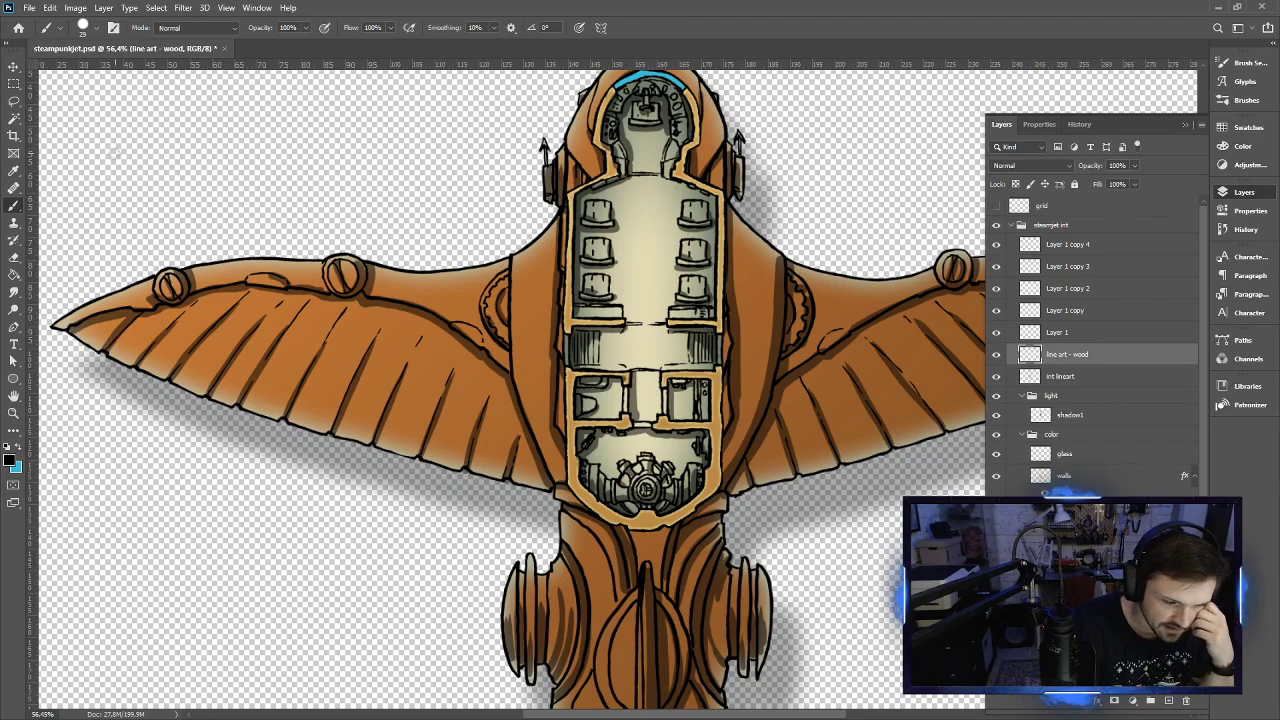
Select the Hard Round 7 px brush preset
click(100, 27)
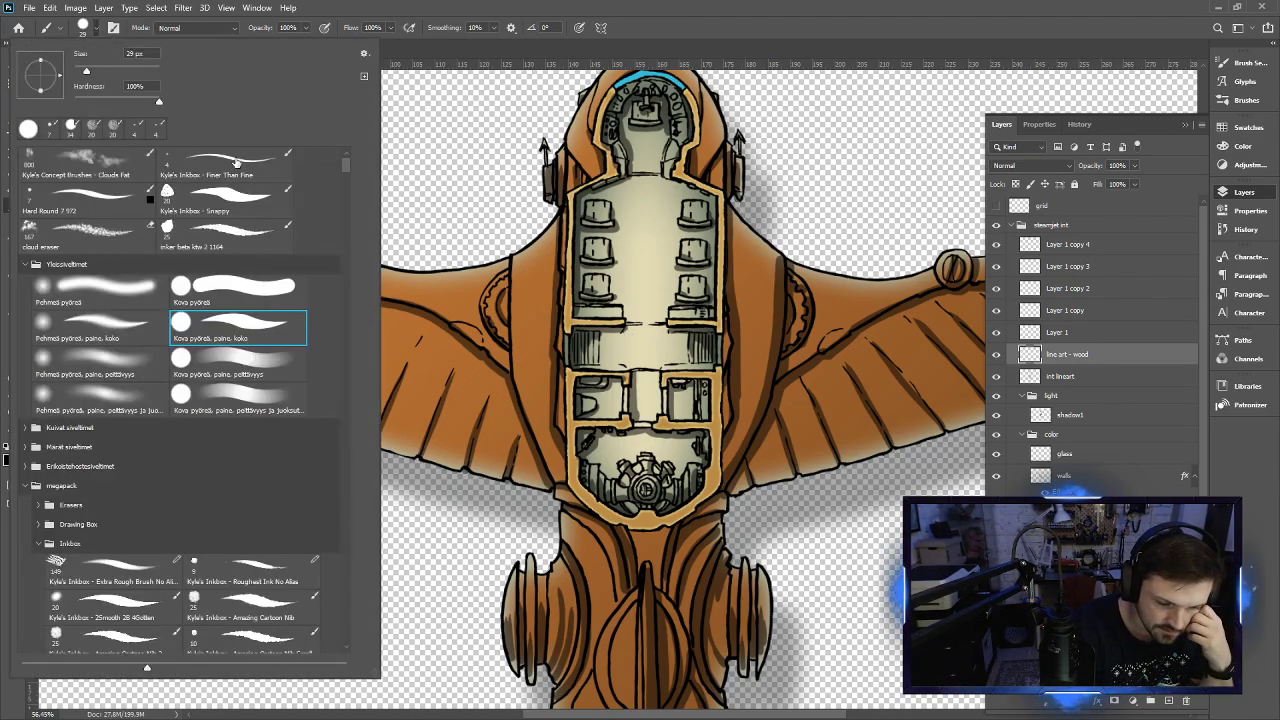
click(108, 200)
click(667, 26)
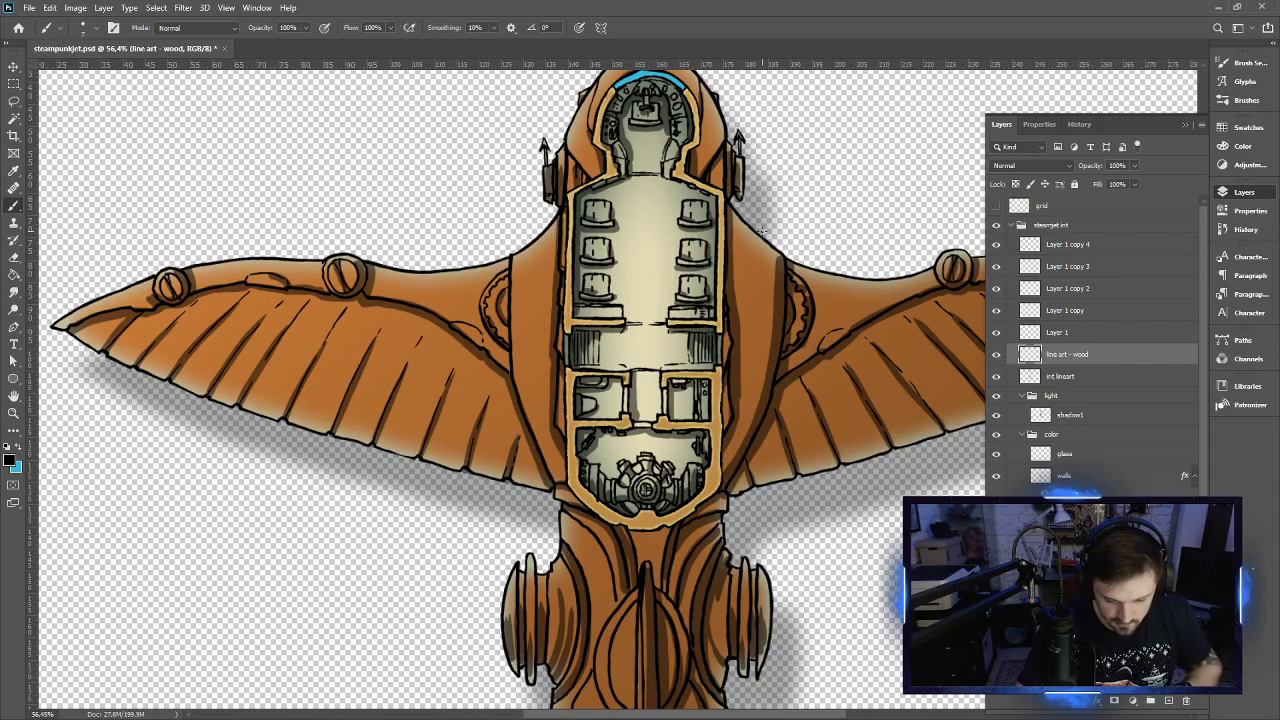
Rotate the canvas view to -90° so the ship lies sideways with its nose left
scroll(706, 313, up, 3)
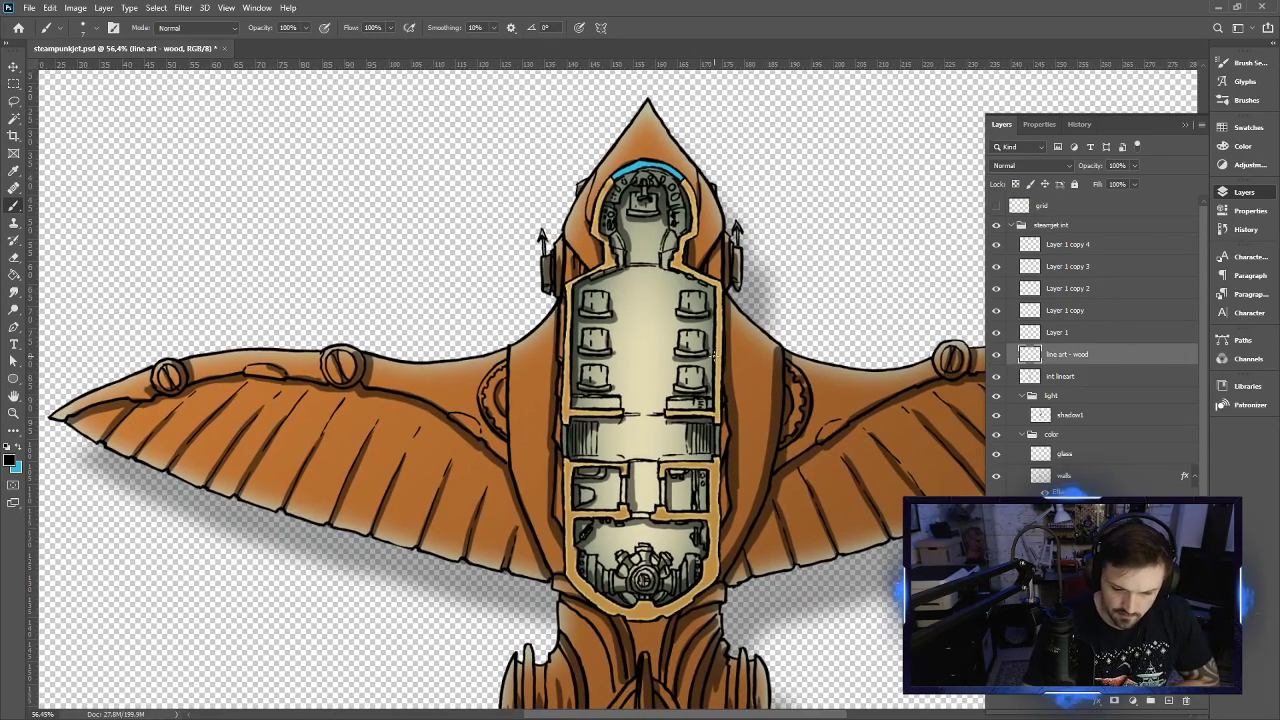
drag(730, 311, 675, 395)
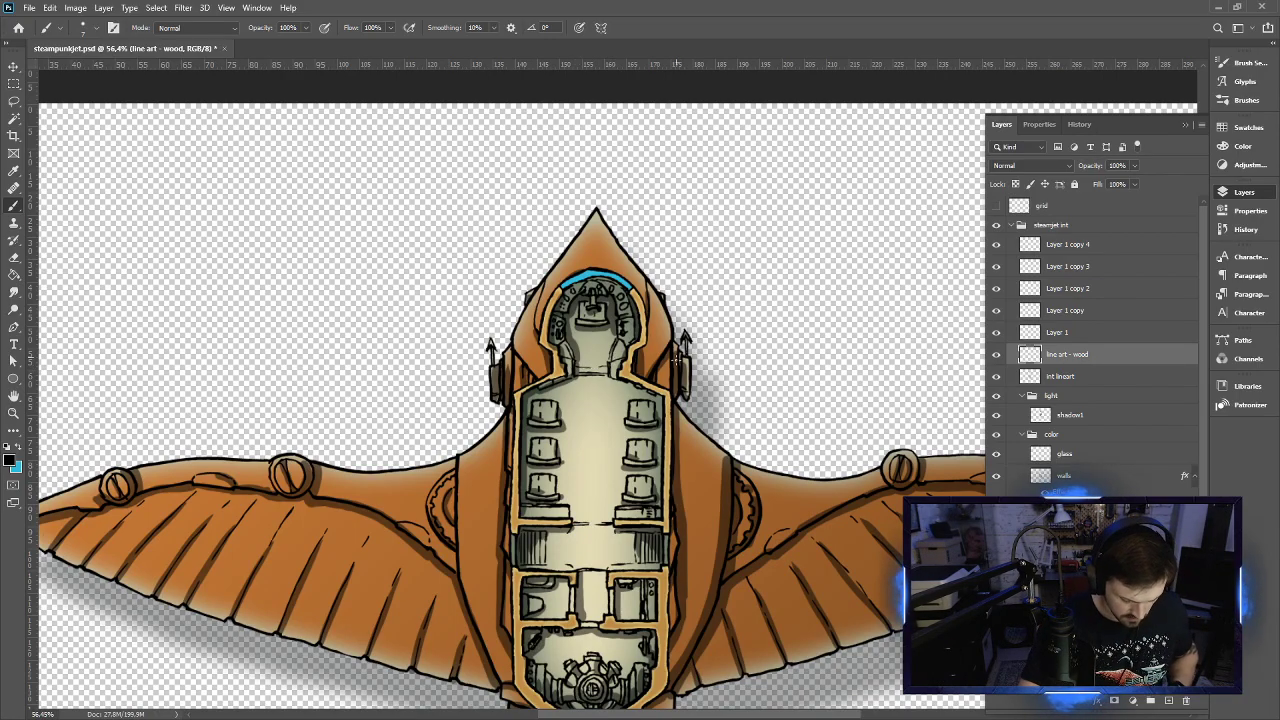
key(r)
drag(692, 330, 575, 349)
drag(617, 434, 697, 427)
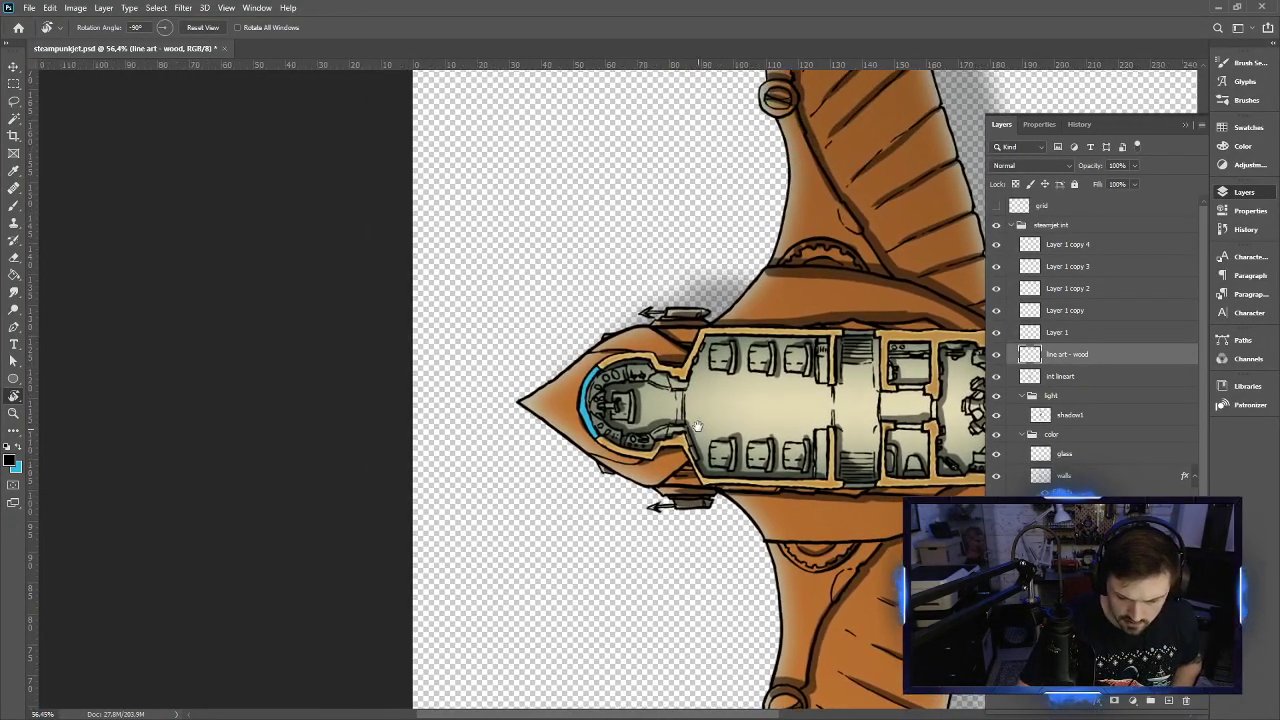
At 100% zoom, ink thin vertical plank lines on the cockpit floor and down the cabin's front edge
key(ctrl+plus)
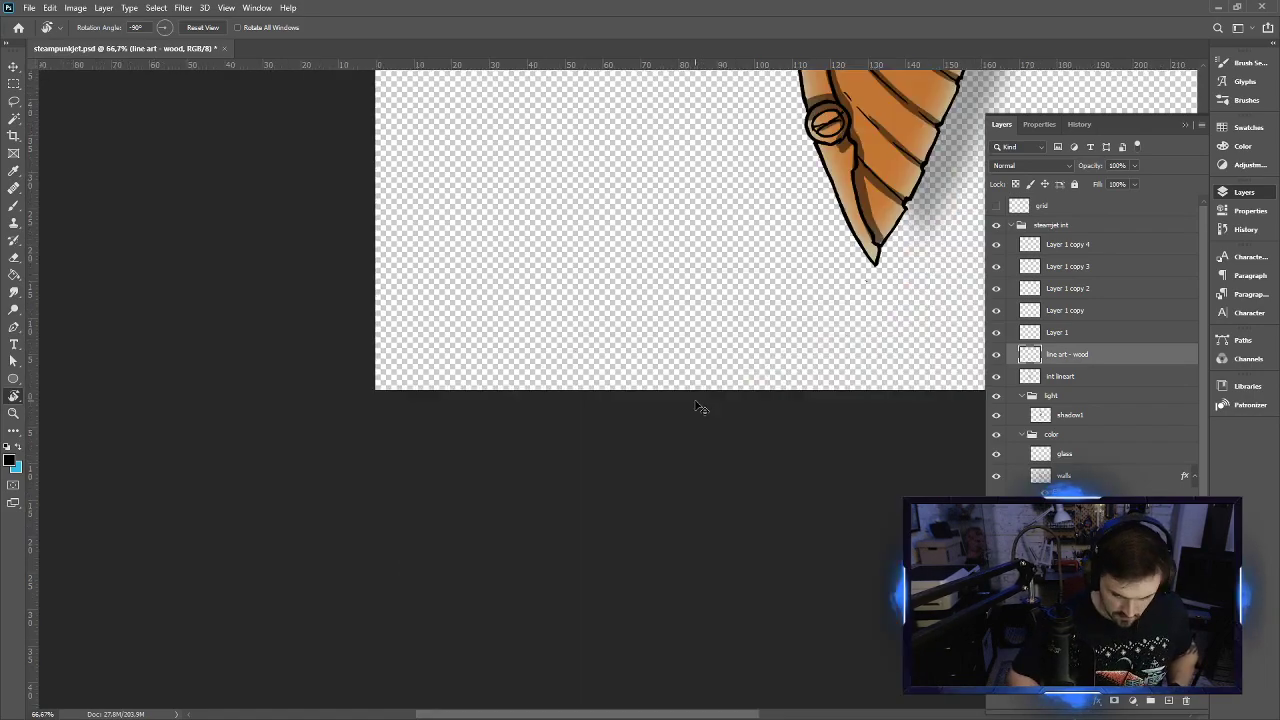
key(ctrl+plus)
scroll(695, 400, up, 10)
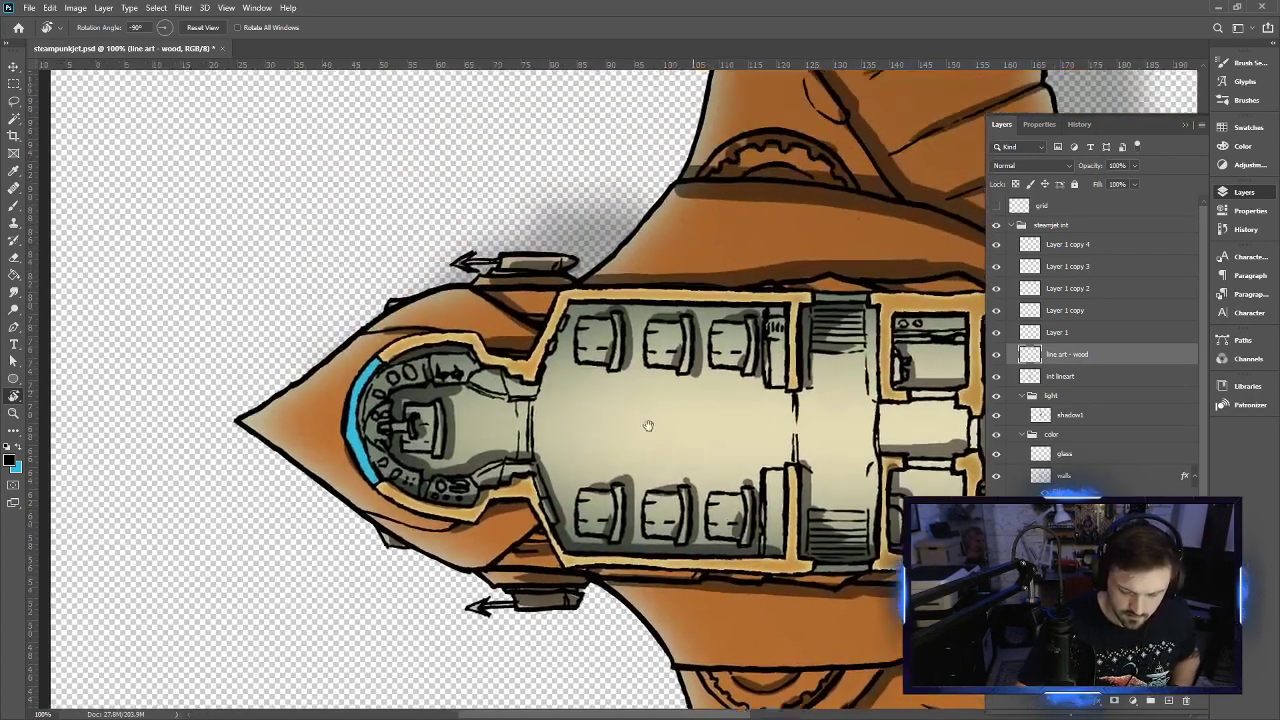
drag(648, 426, 632, 394)
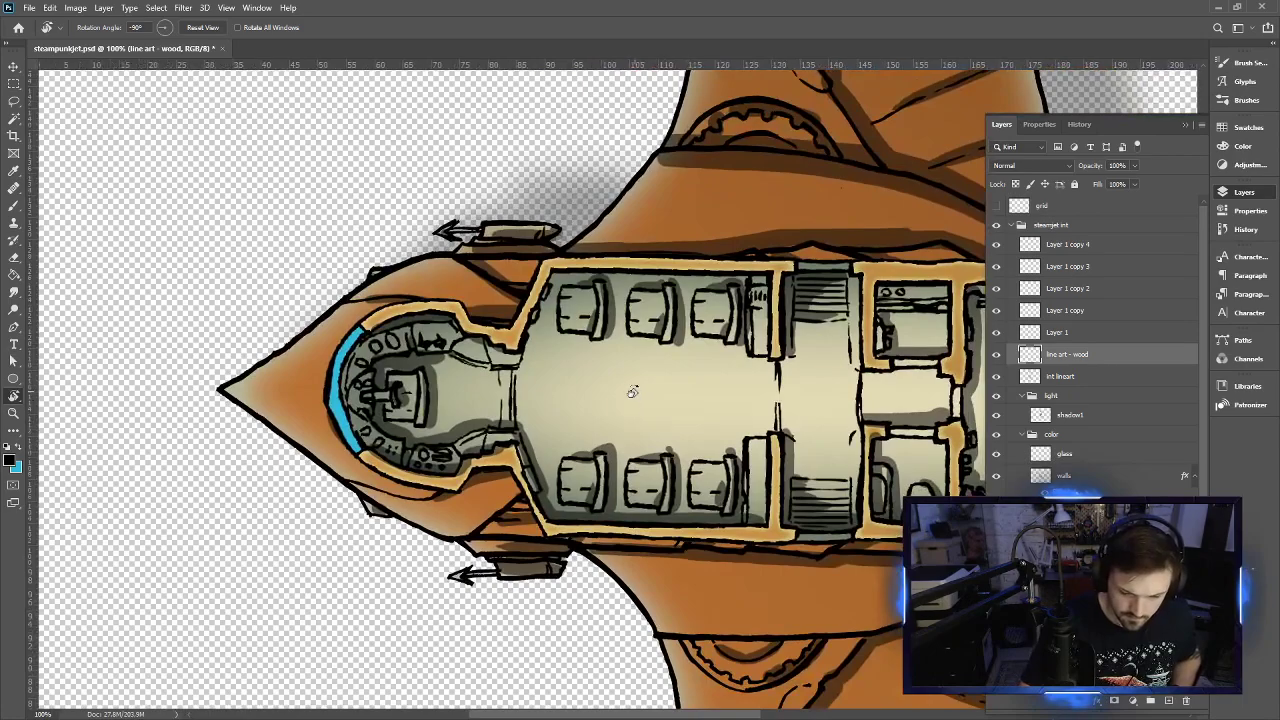
key(b)
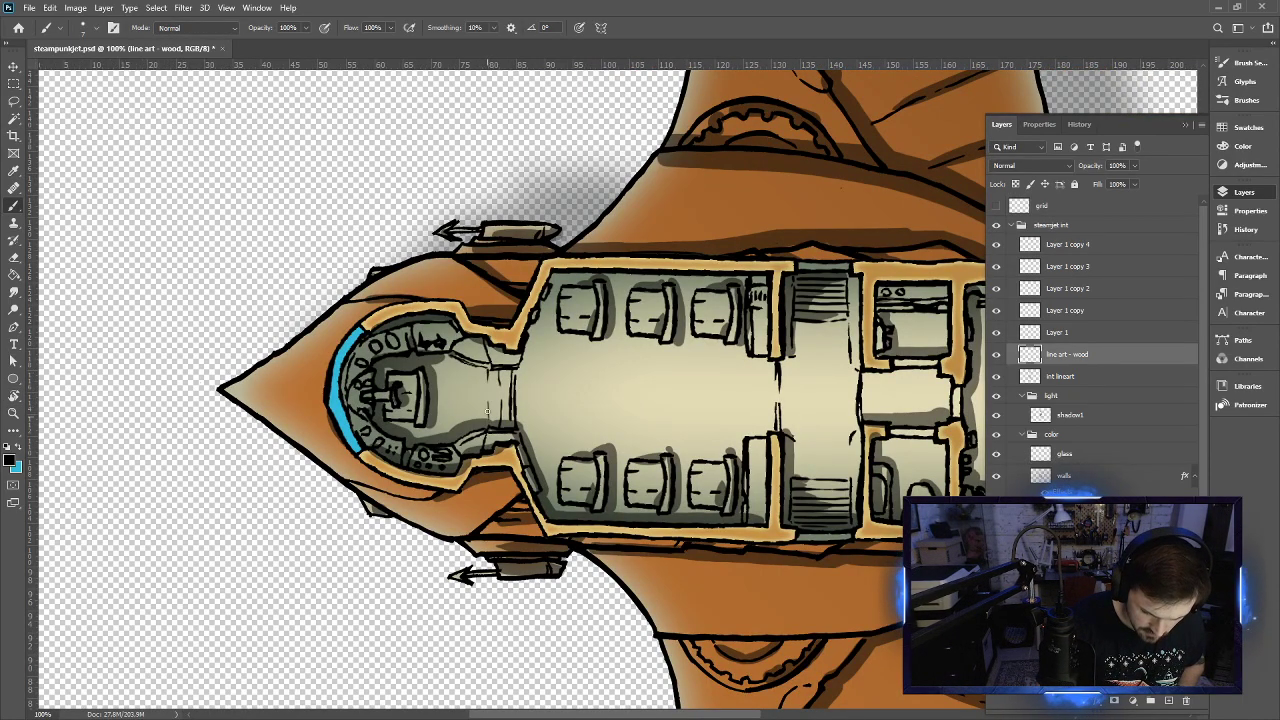
mouse_move(471, 370)
mouse_down()
mouse_move(472, 417)
mouse_move(459, 361)
mouse_move(461, 444)
mouse_up()
drag(447, 356, 446, 402)
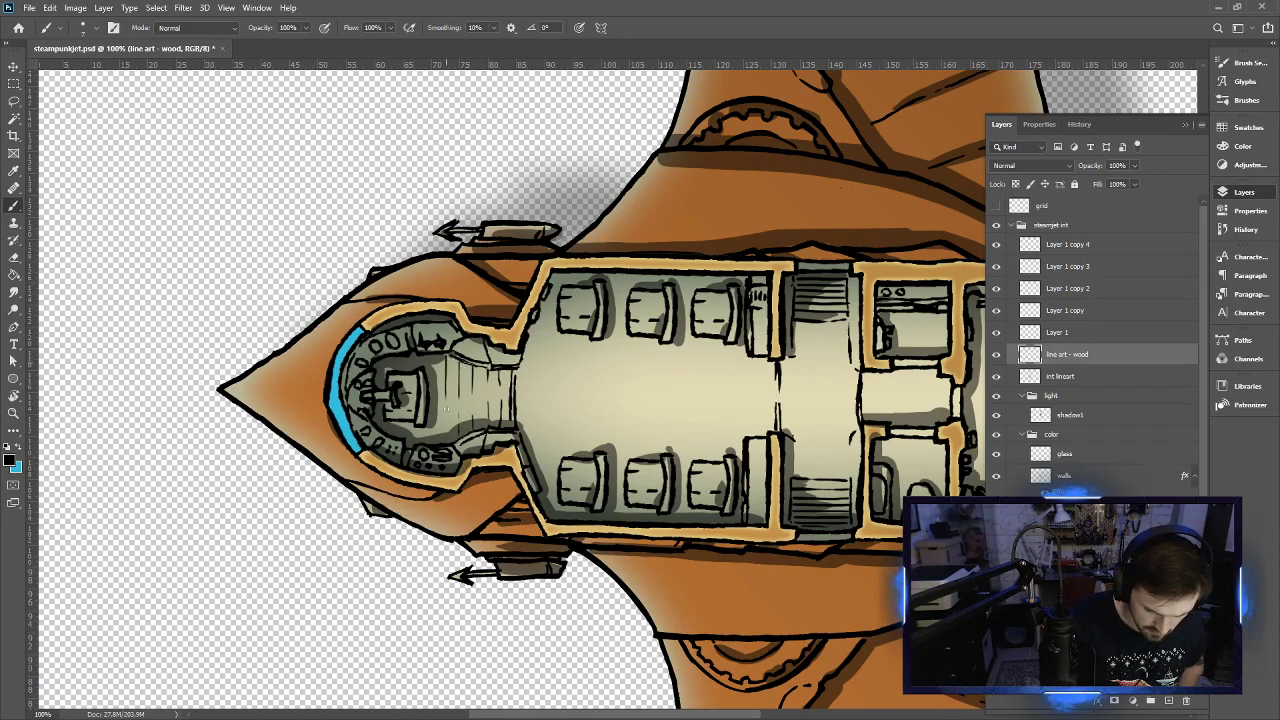
drag(436, 355, 435, 381)
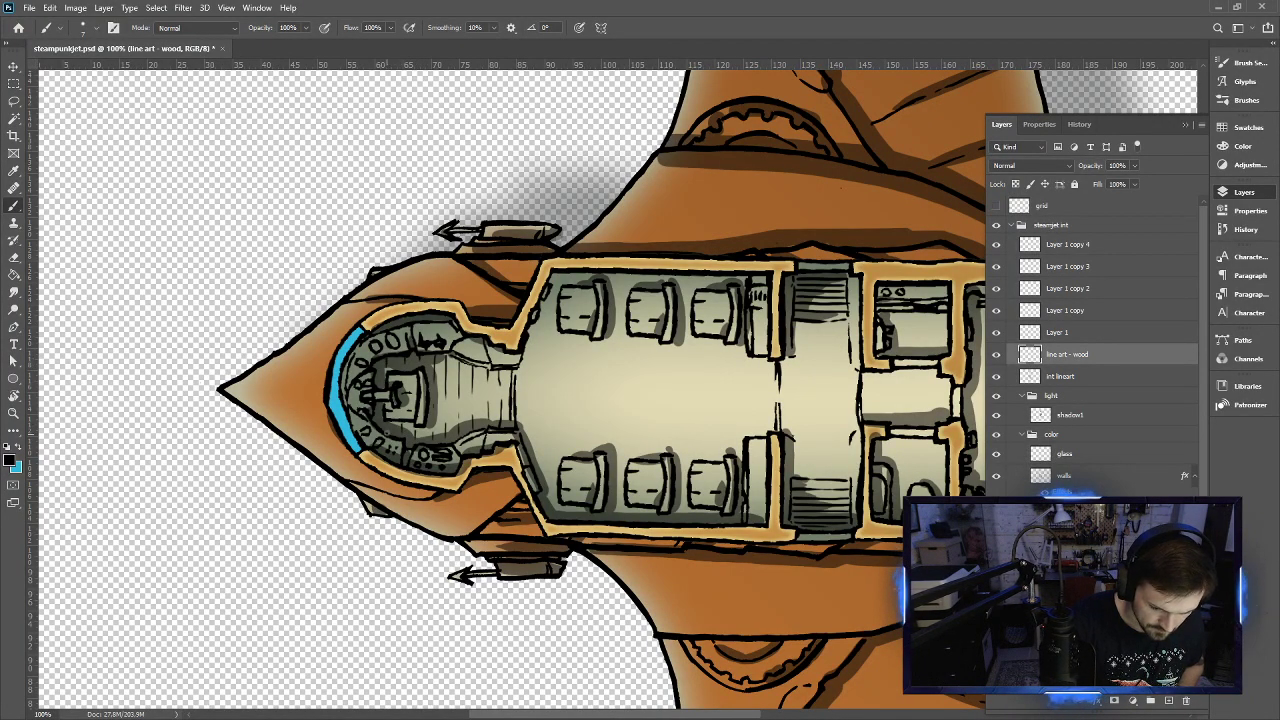
drag(528, 340, 530, 505)
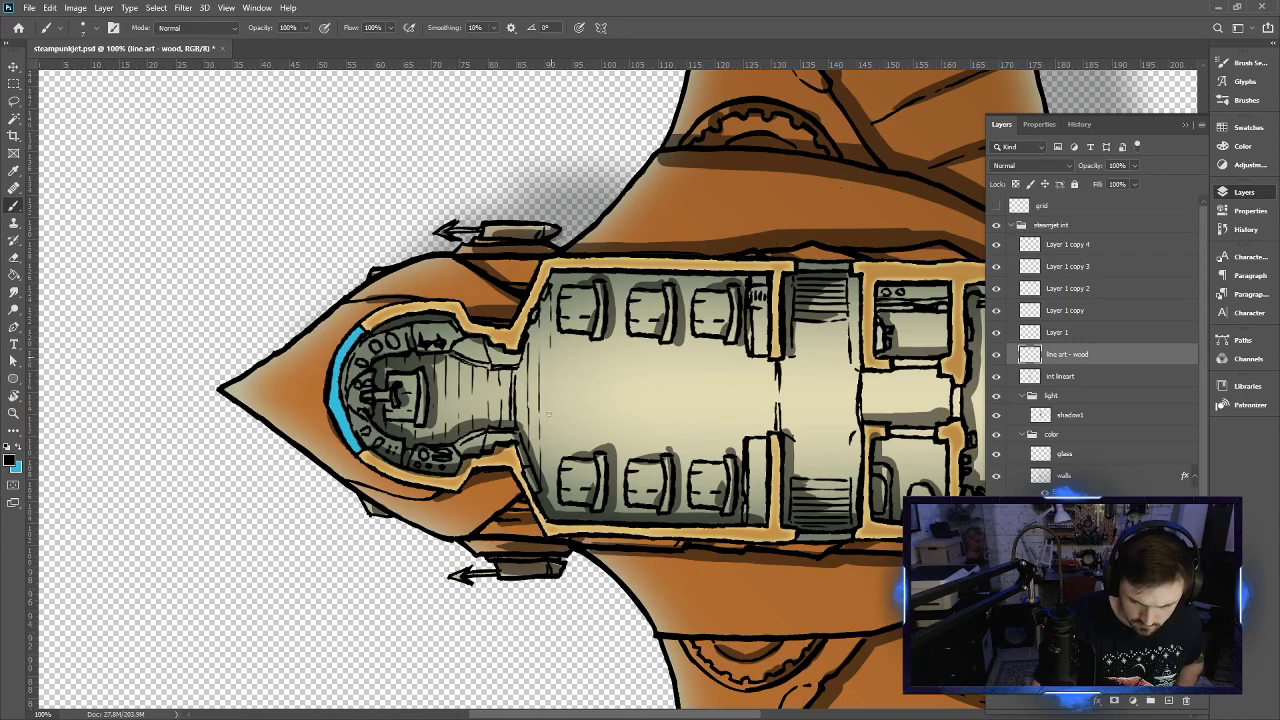
shift+click(550, 484)
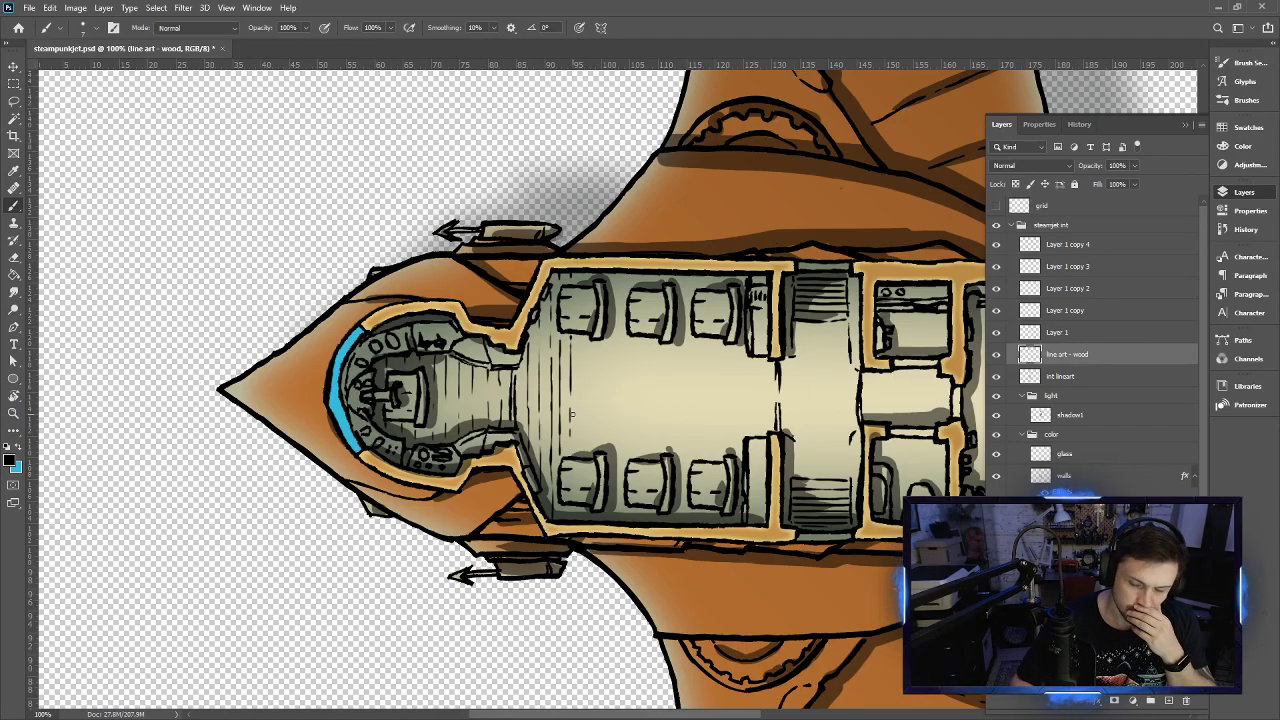
Save the document, then ink vertical plank lines across the first half of the cabin floor
key(ctrl+s)
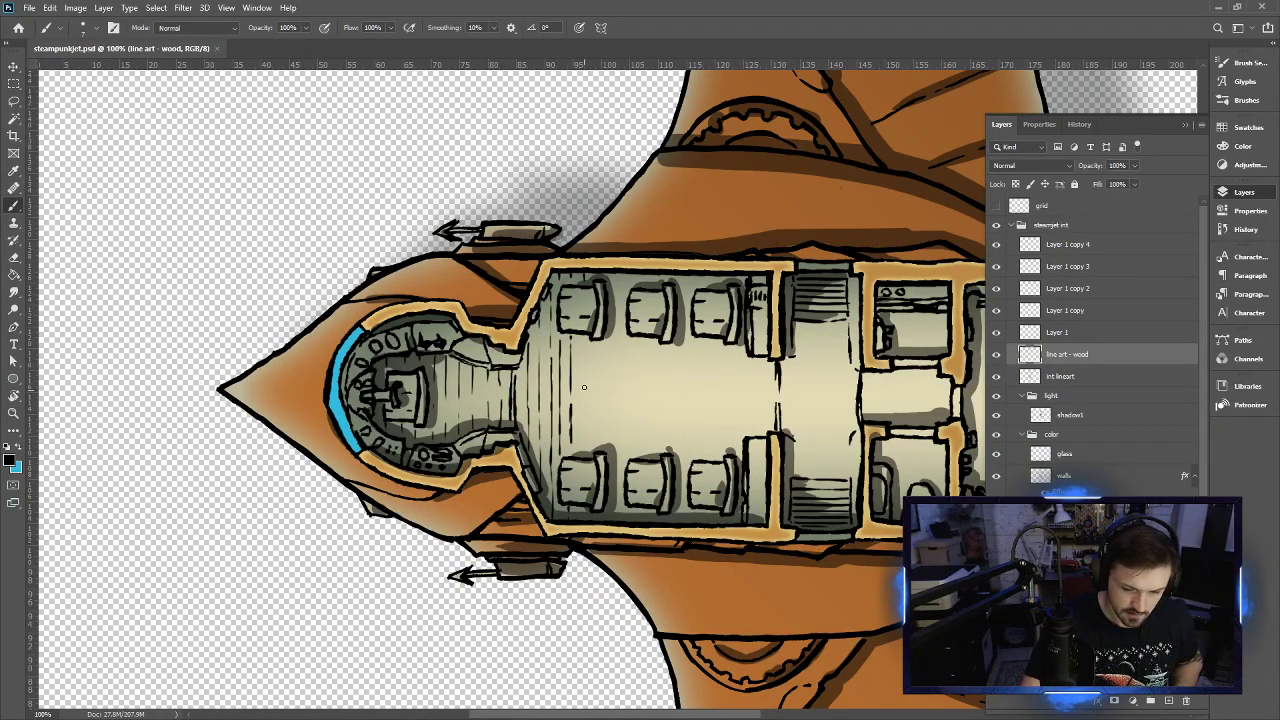
mouse_move(580, 336)
mouse_down()
mouse_move(582, 446)
mouse_move(601, 356)
mouse_move(595, 344)
mouse_move(591, 450)
mouse_up()
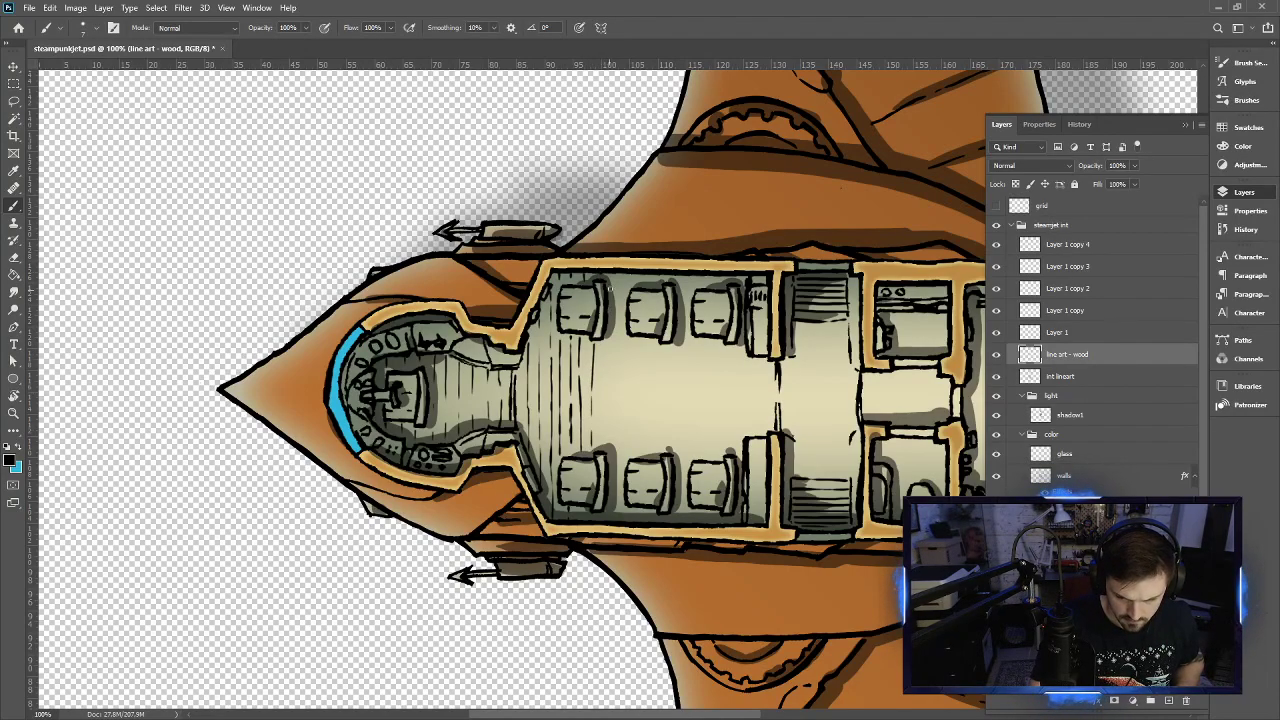
mouse_move(611, 274)
mouse_down()
mouse_move(605, 460)
mouse_move(624, 276)
mouse_up()
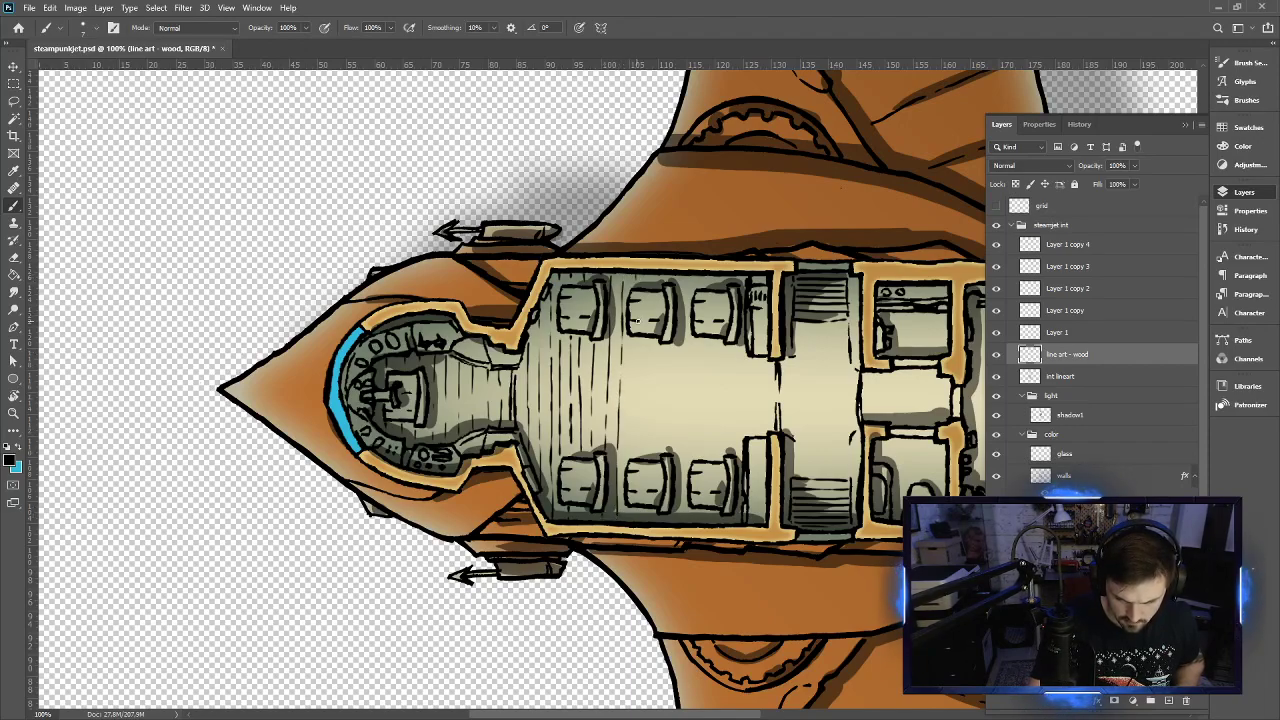
drag(635, 343, 632, 520)
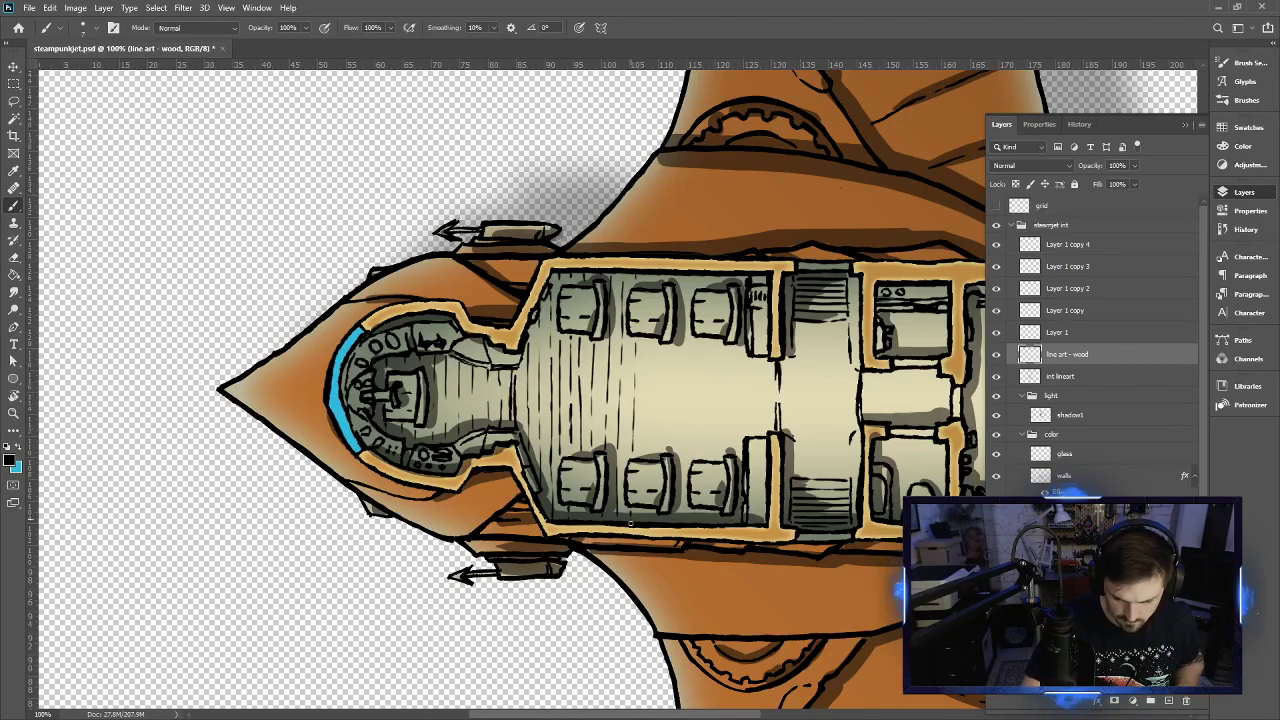
drag(648, 442, 654, 279)
drag(660, 352, 657, 497)
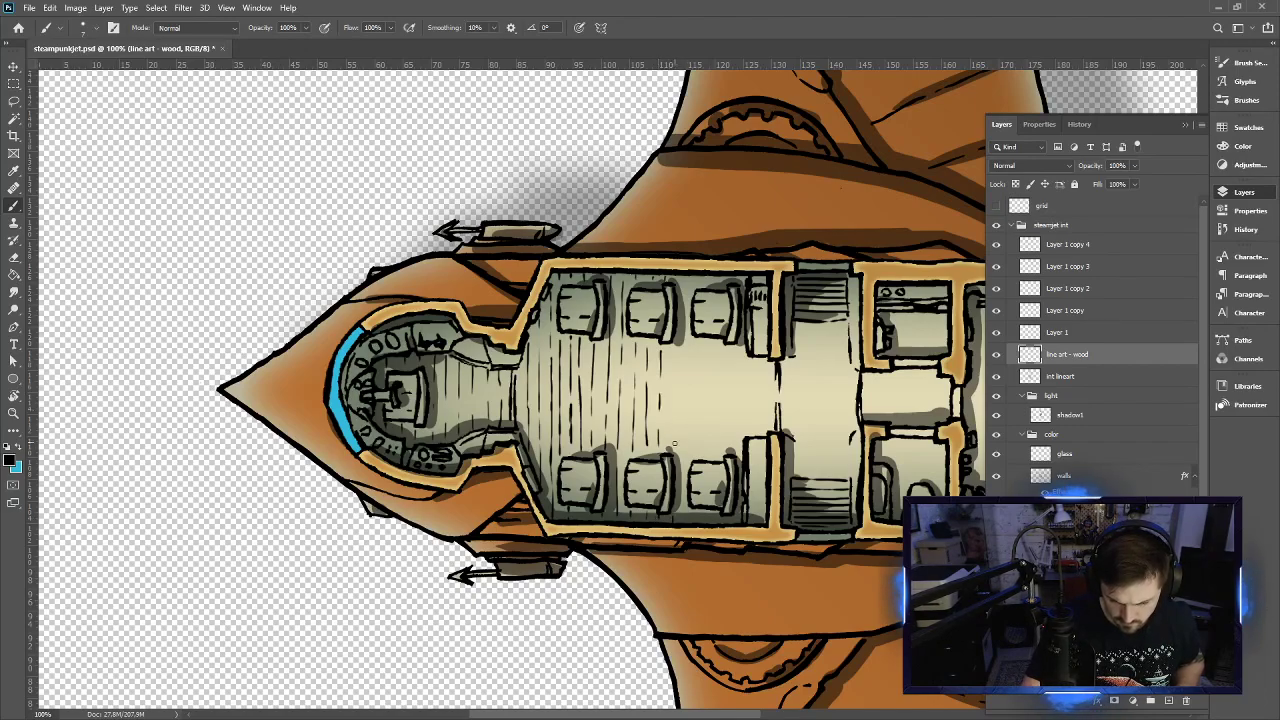
drag(674, 443, 680, 278)
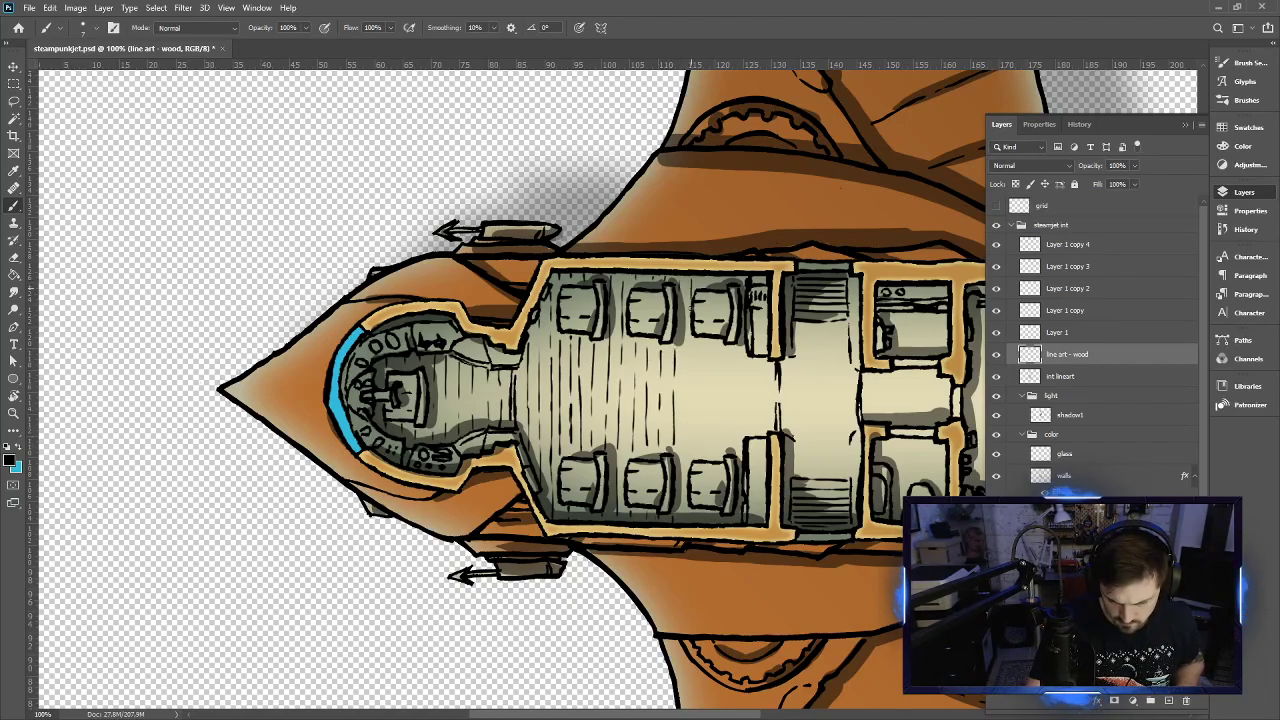
Continue the plank lines between the seats toward the stairs, undoing a stray stroke
mouse_move(691, 352)
mouse_down()
mouse_move(685, 512)
mouse_move(698, 522)
mouse_move(705, 342)
mouse_move(721, 356)
mouse_move(716, 513)
mouse_up()
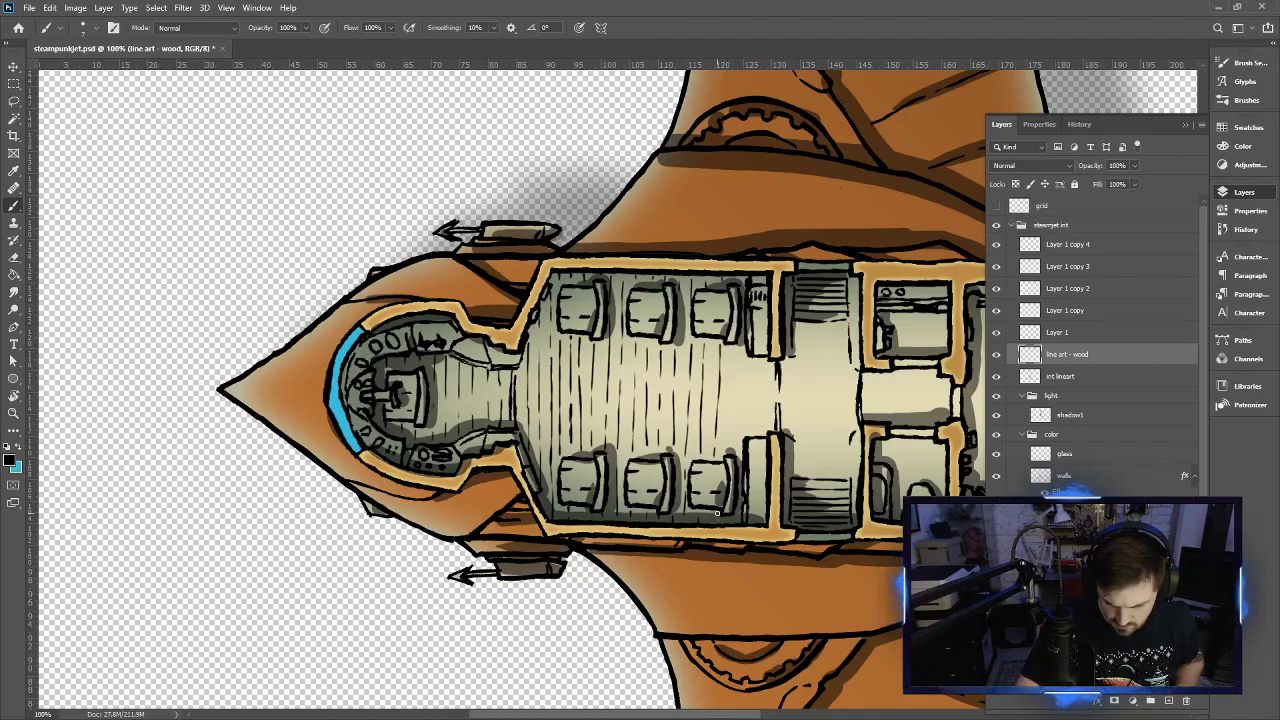
drag(736, 441, 735, 347)
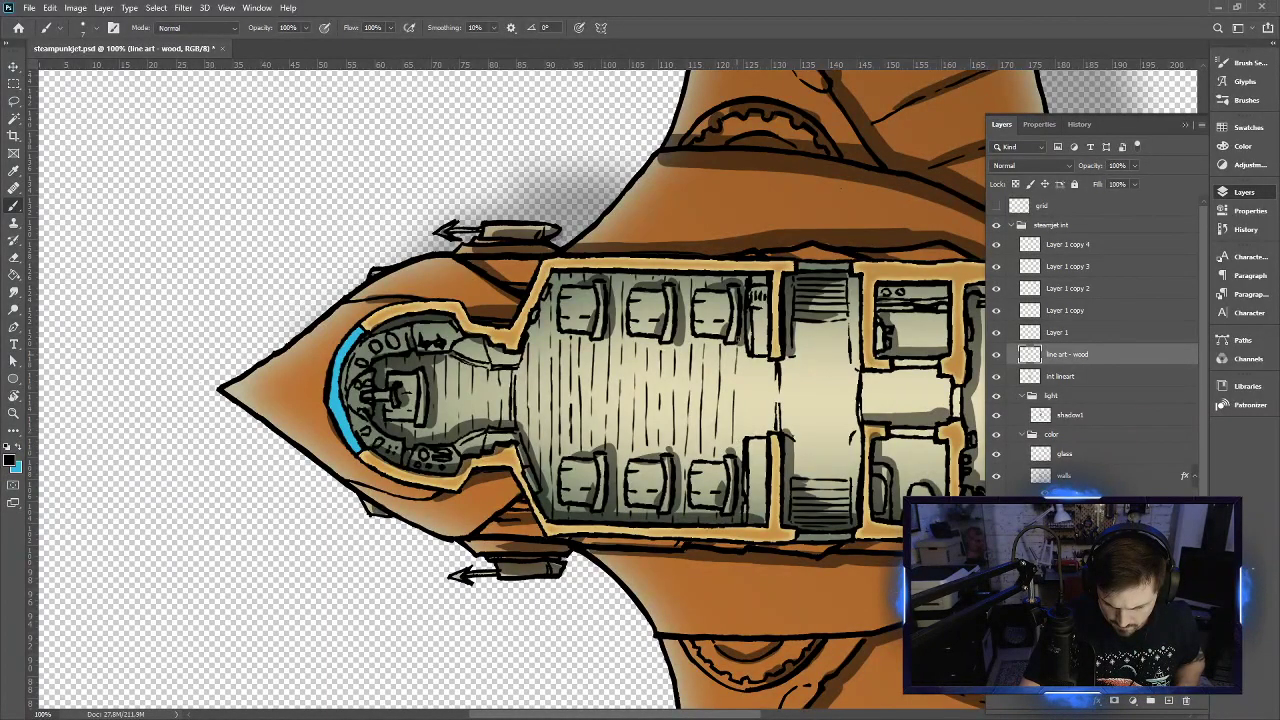
drag(748, 414, 748, 362)
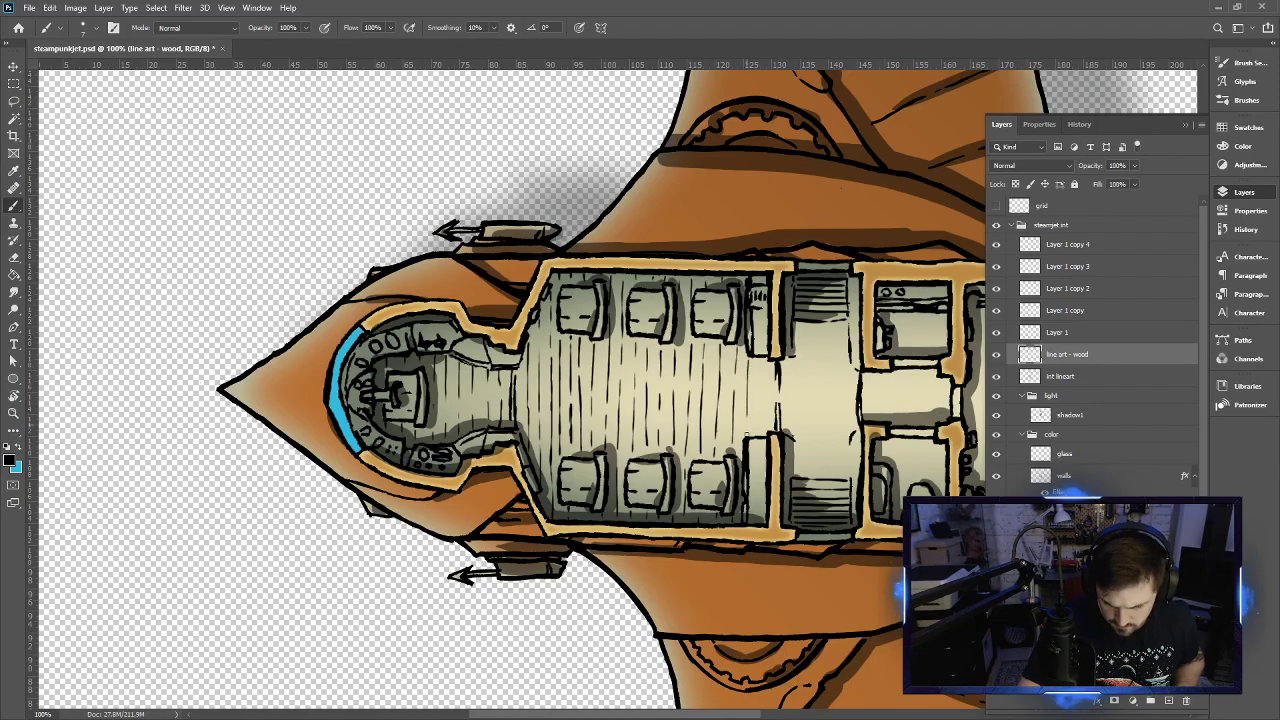
drag(760, 438, 763, 362)
mouse_move(773, 416)
mouse_down()
mouse_move(775, 362)
mouse_move(624, 368)
mouse_up()
drag(636, 453, 644, 310)
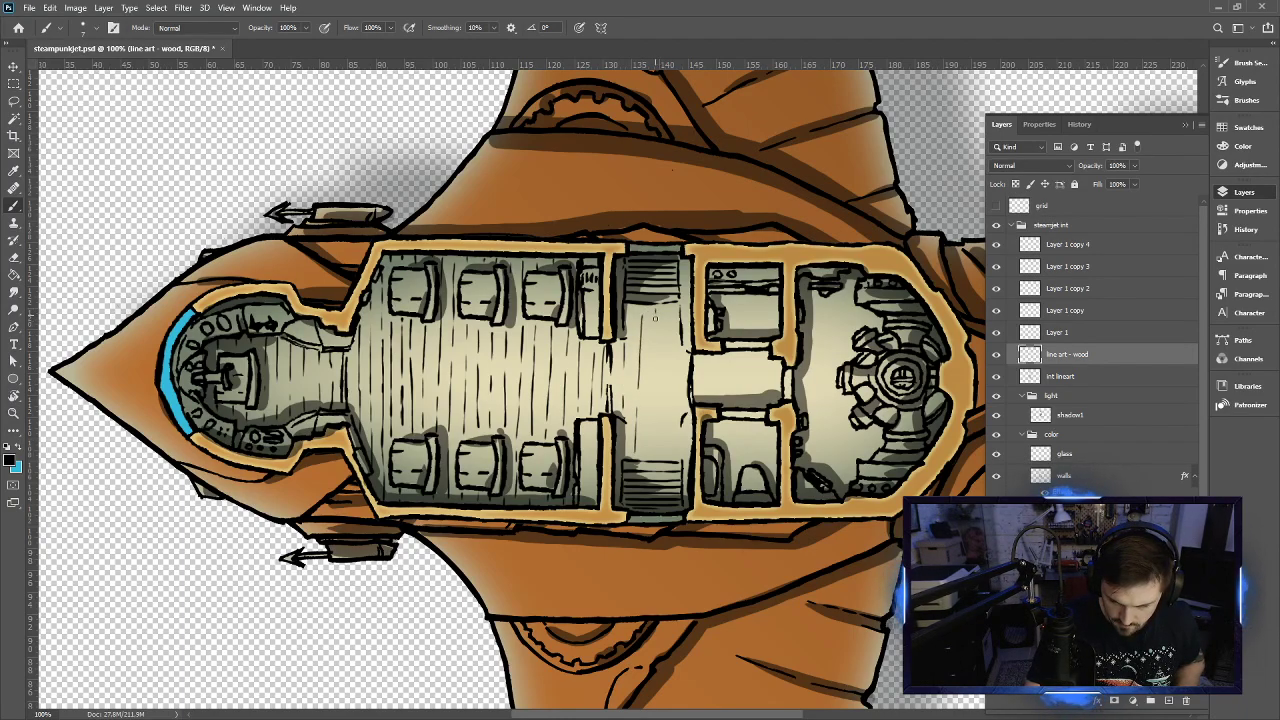
key(ctrl+z)
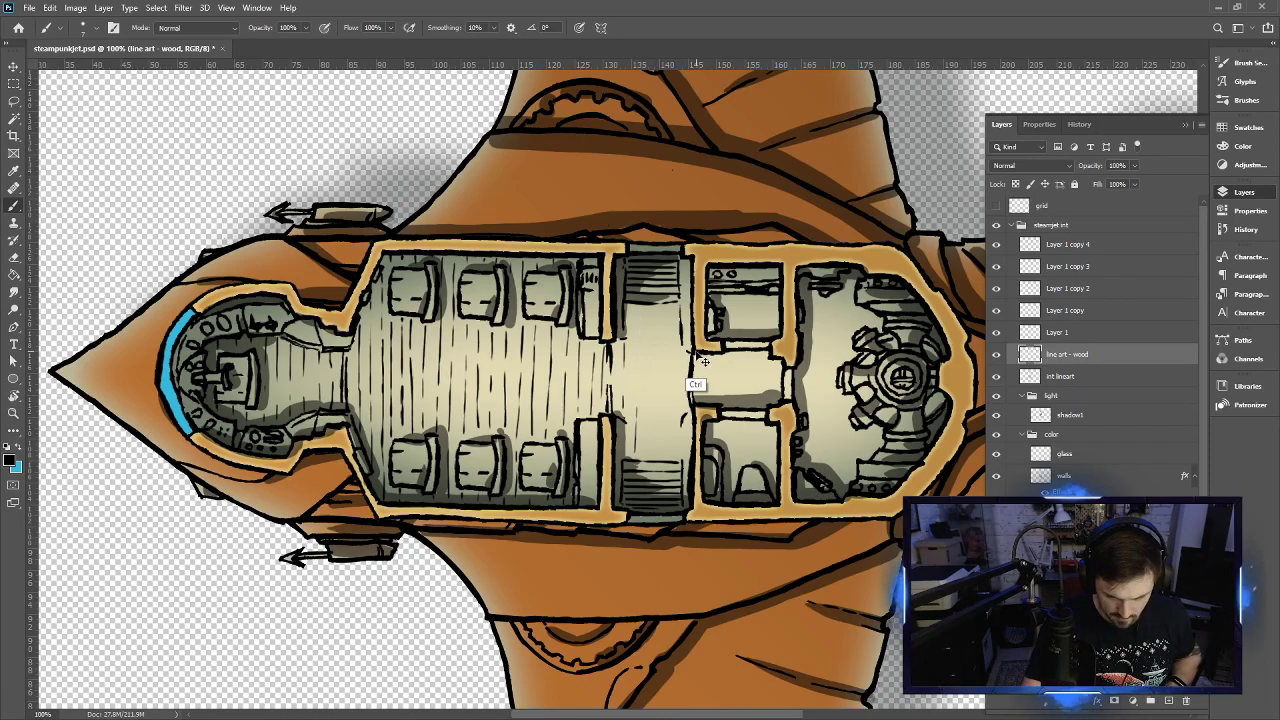
key(ctrl+z)
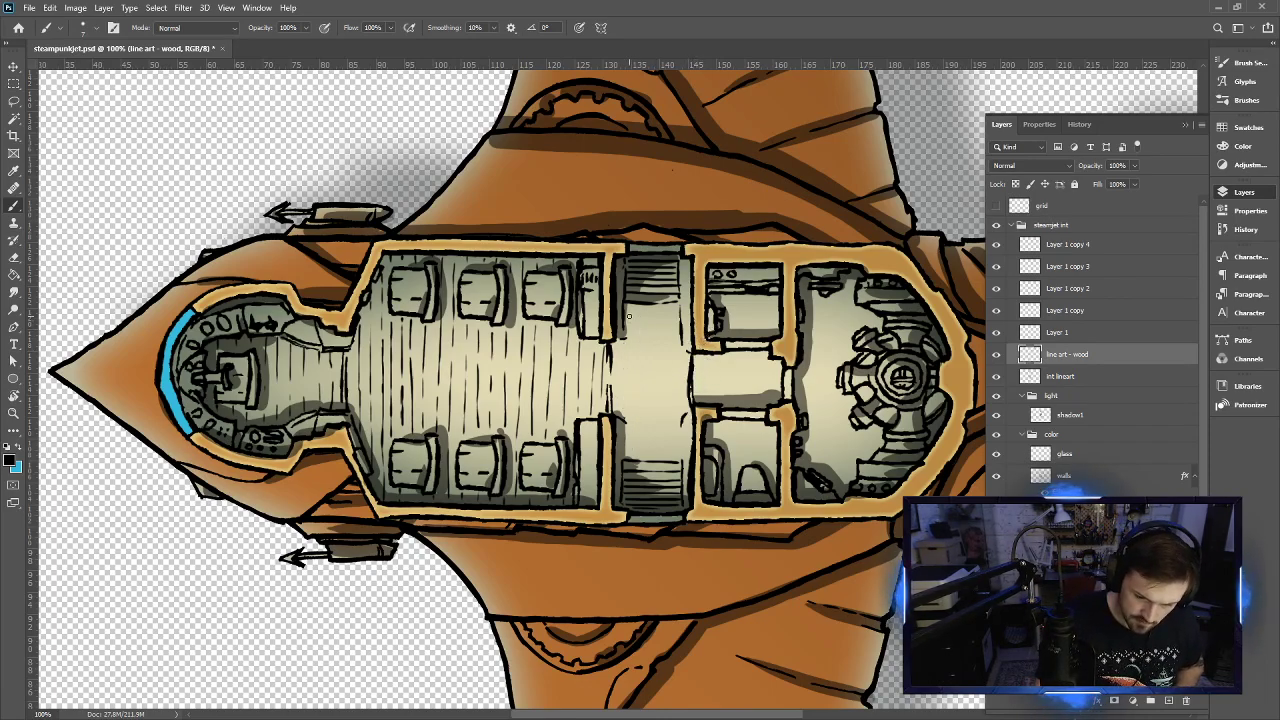
With the view turned upright, draw a plank line across the corridor floor
key(r)
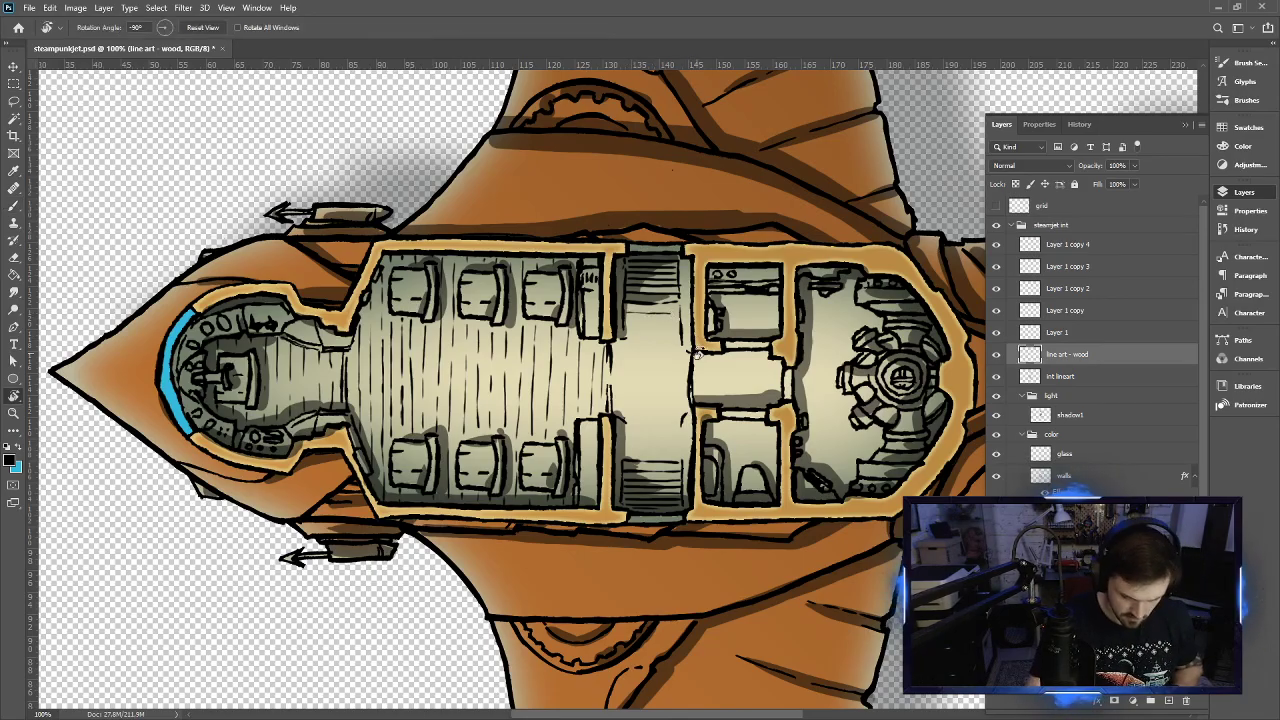
drag(697, 352, 683, 440)
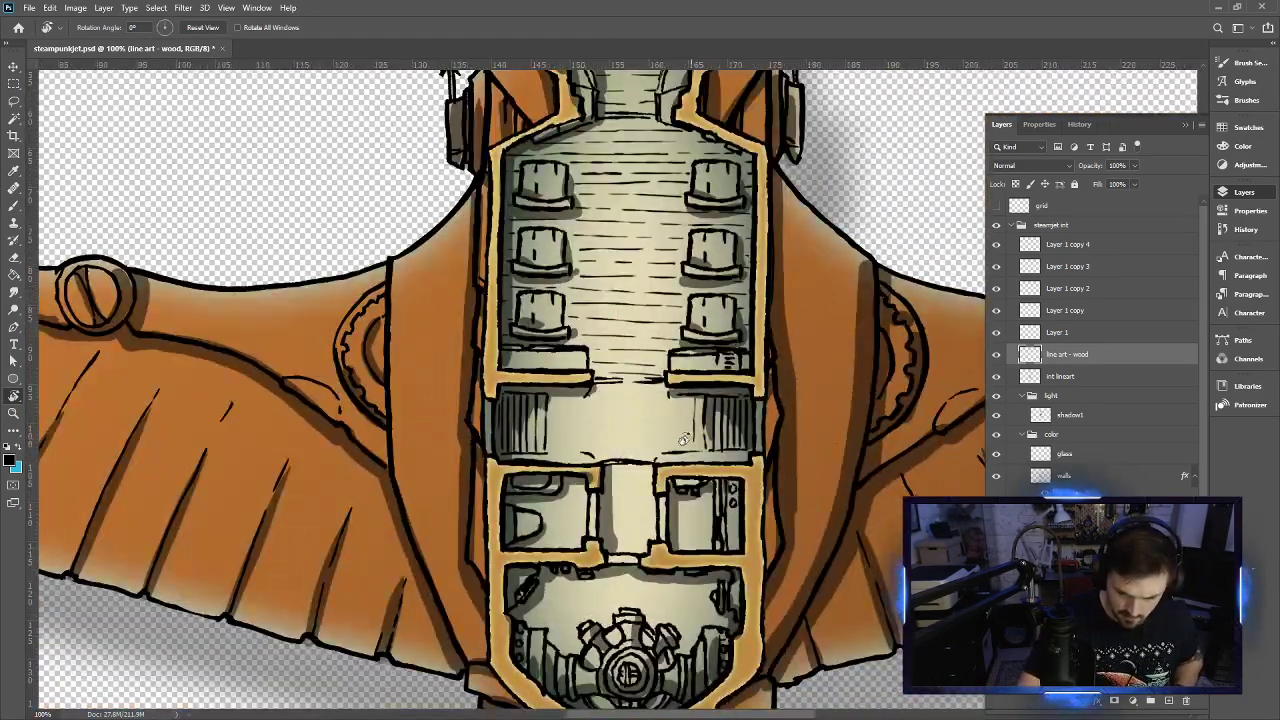
key(b)
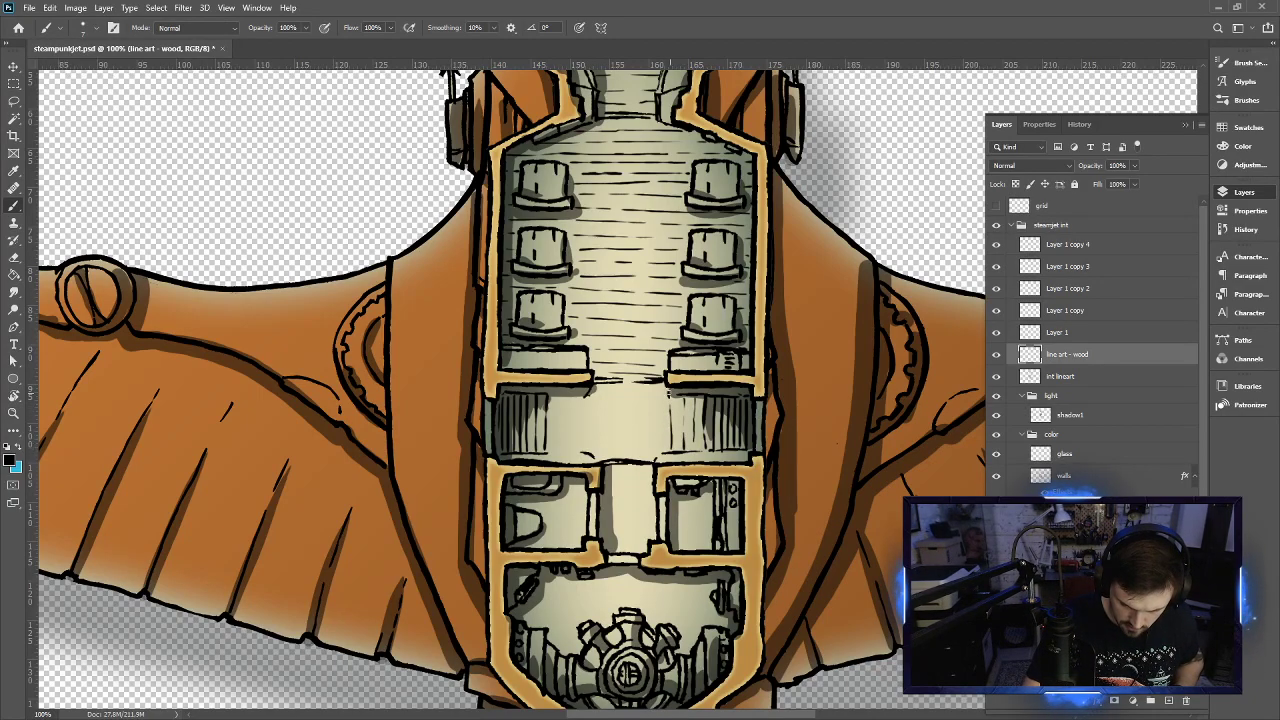
mouse_move(656, 388)
mouse_down()
mouse_move(656, 456)
mouse_move(640, 455)
mouse_move(642, 387)
mouse_move(630, 388)
mouse_move(628, 453)
mouse_move(613, 453)
mouse_move(615, 399)
mouse_move(600, 390)
mouse_move(599, 456)
mouse_move(576, 404)
mouse_move(571, 446)
mouse_move(557, 445)
mouse_move(557, 386)
mouse_up()
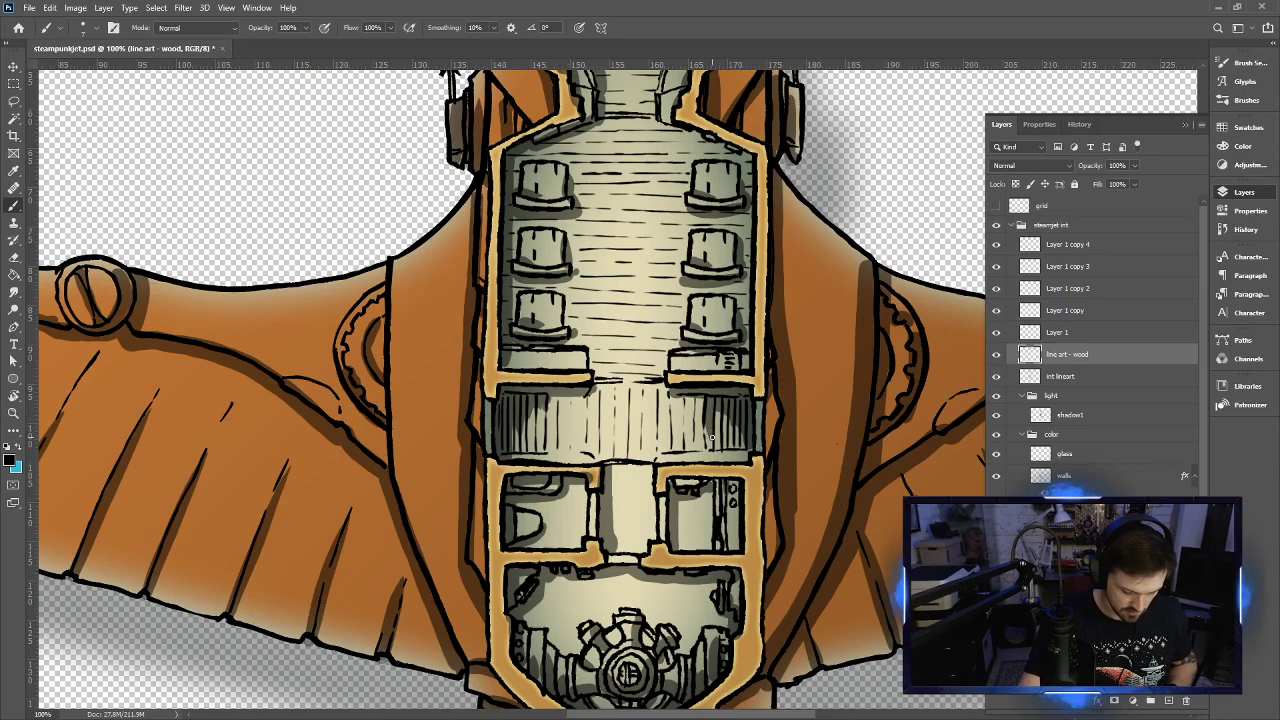
Turn the view back horizontal and add short plank lines on the floor near the stairs
key(r)
drag(722, 421, 617, 416)
key(b)
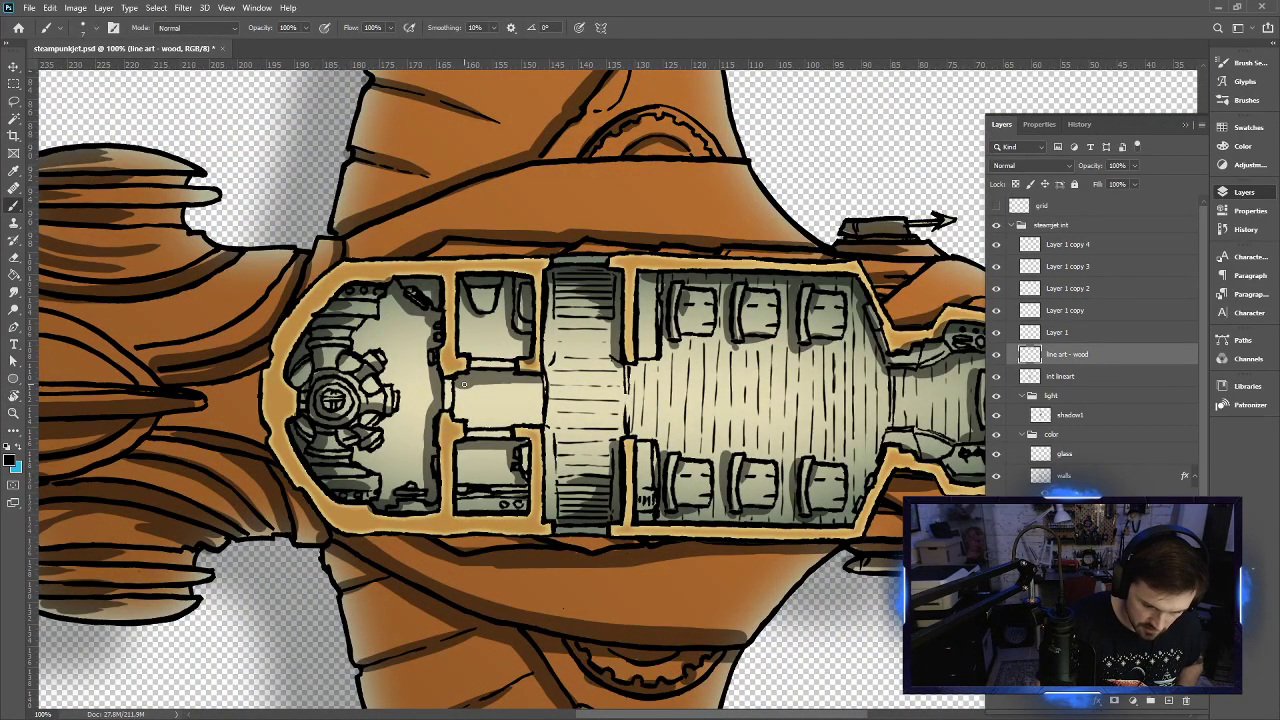
mouse_move(464, 392)
mouse_down()
mouse_move(465, 424)
mouse_move(475, 385)
mouse_move(478, 428)
mouse_move(492, 428)
mouse_up()
mouse_move(492, 370)
mouse_down()
mouse_move(519, 421)
mouse_move(520, 382)
mouse_up()
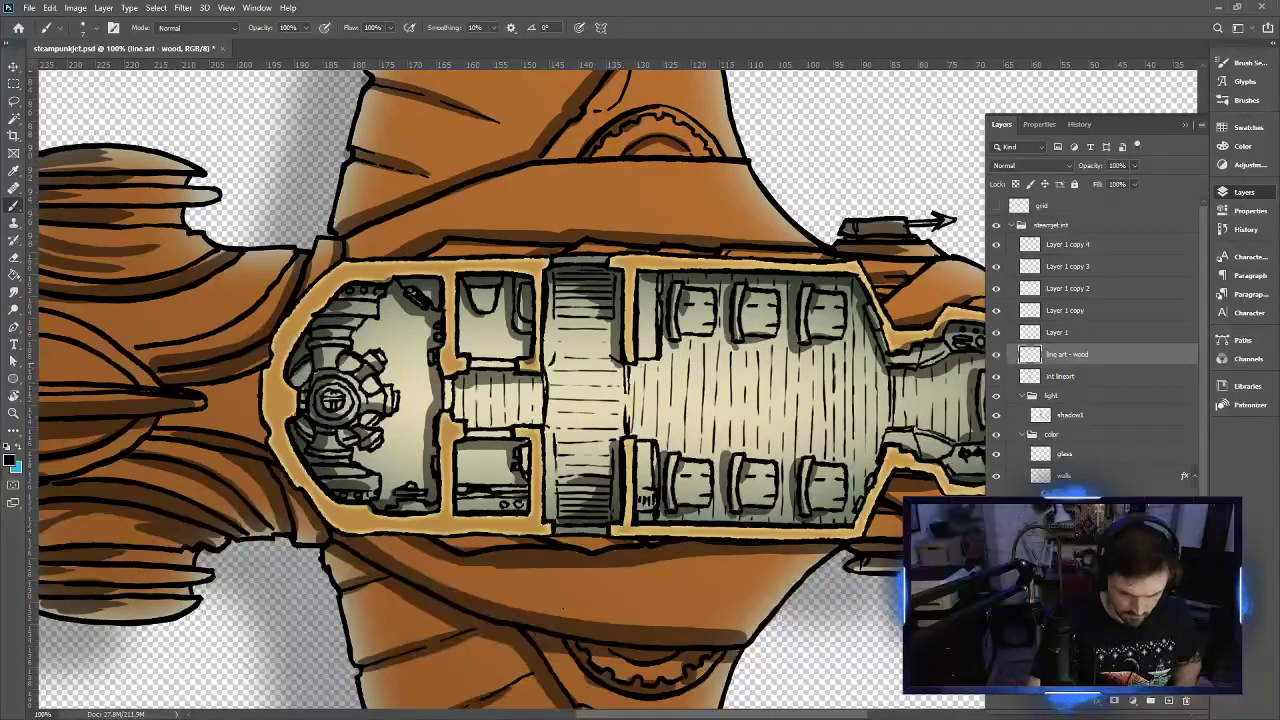
With the view turned upright, ink plank lines in the lower side room
key(r)
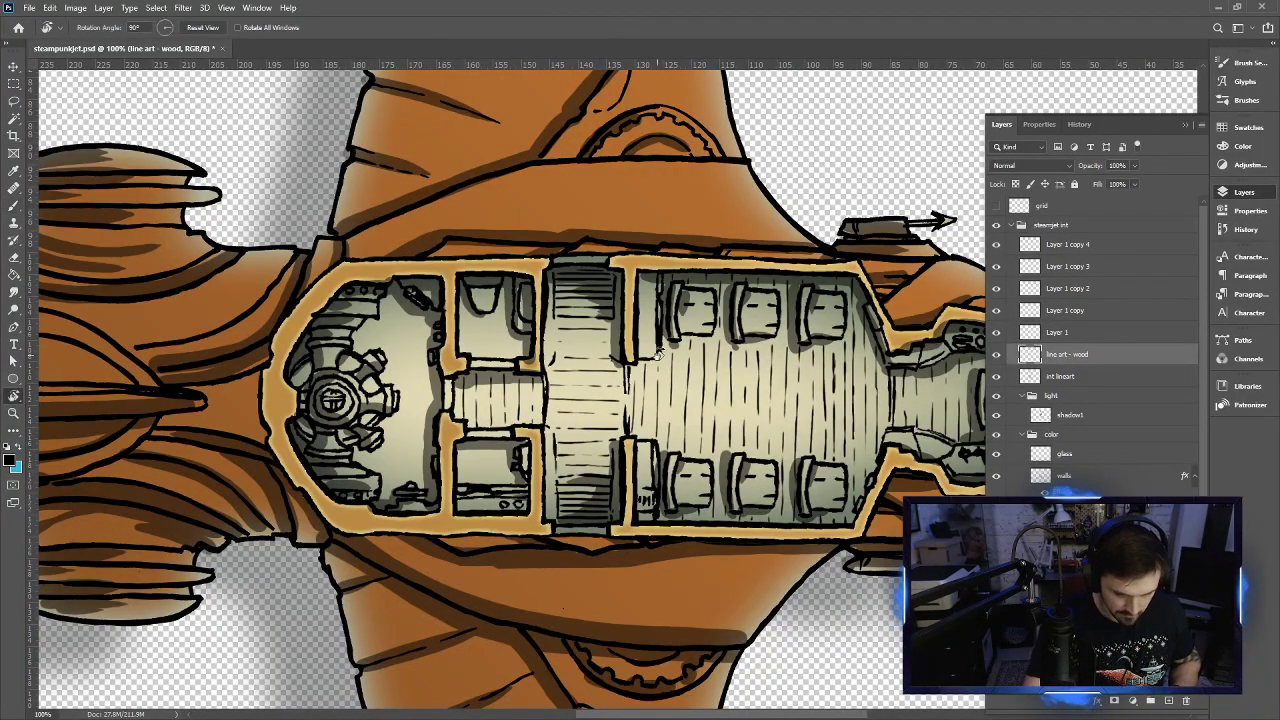
drag(680, 340, 563, 312)
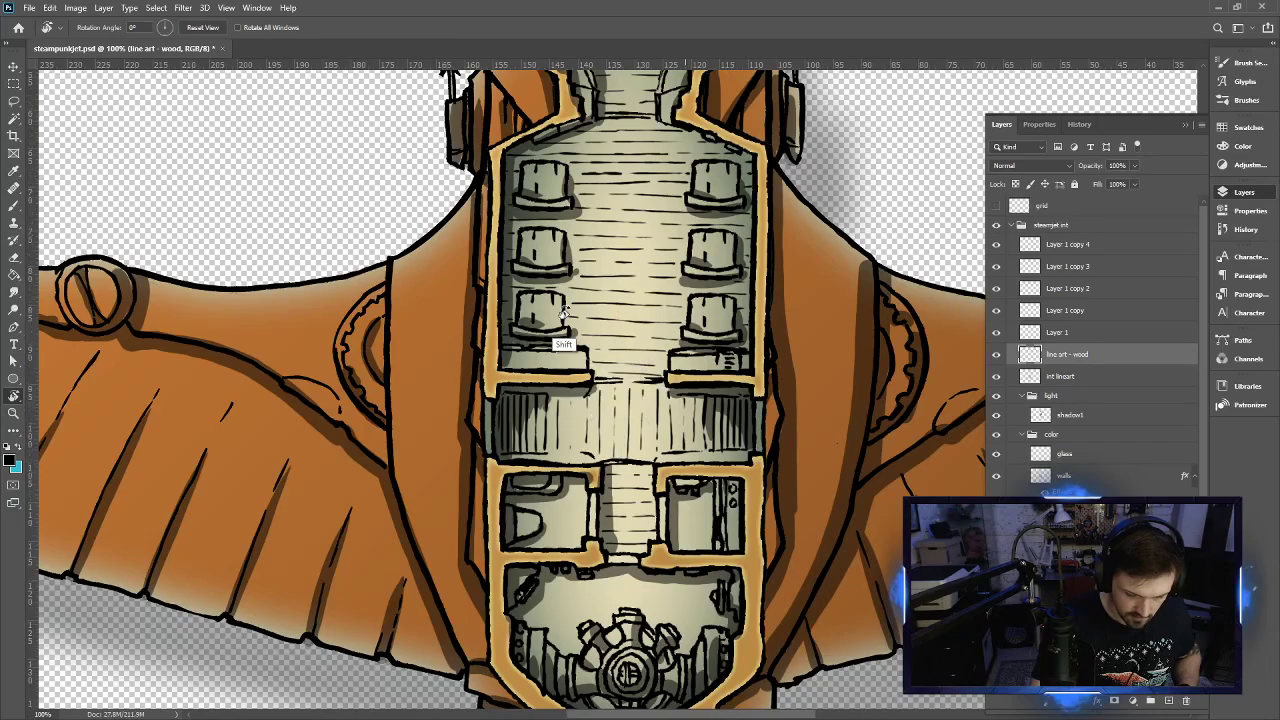
key(b)
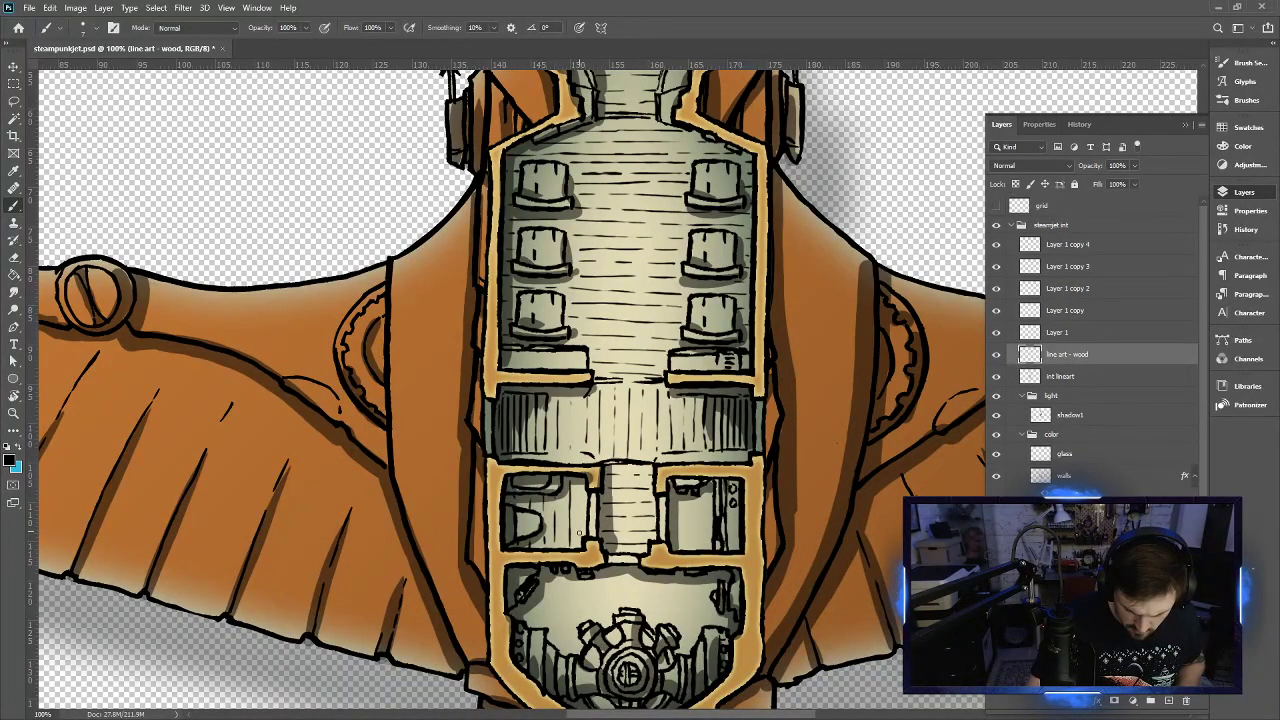
drag(677, 500, 703, 548)
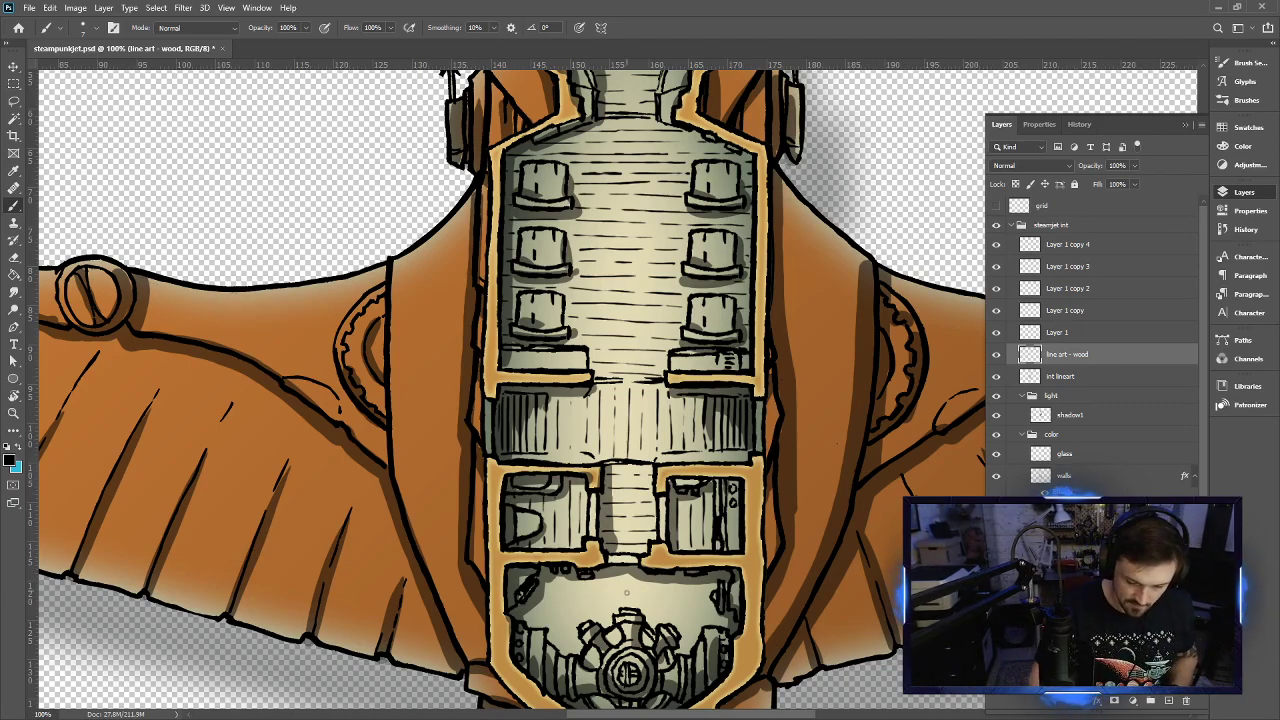
Draw plank lines on the engine room floor, then restore the horizontal view
scroll(626, 592, down, 3)
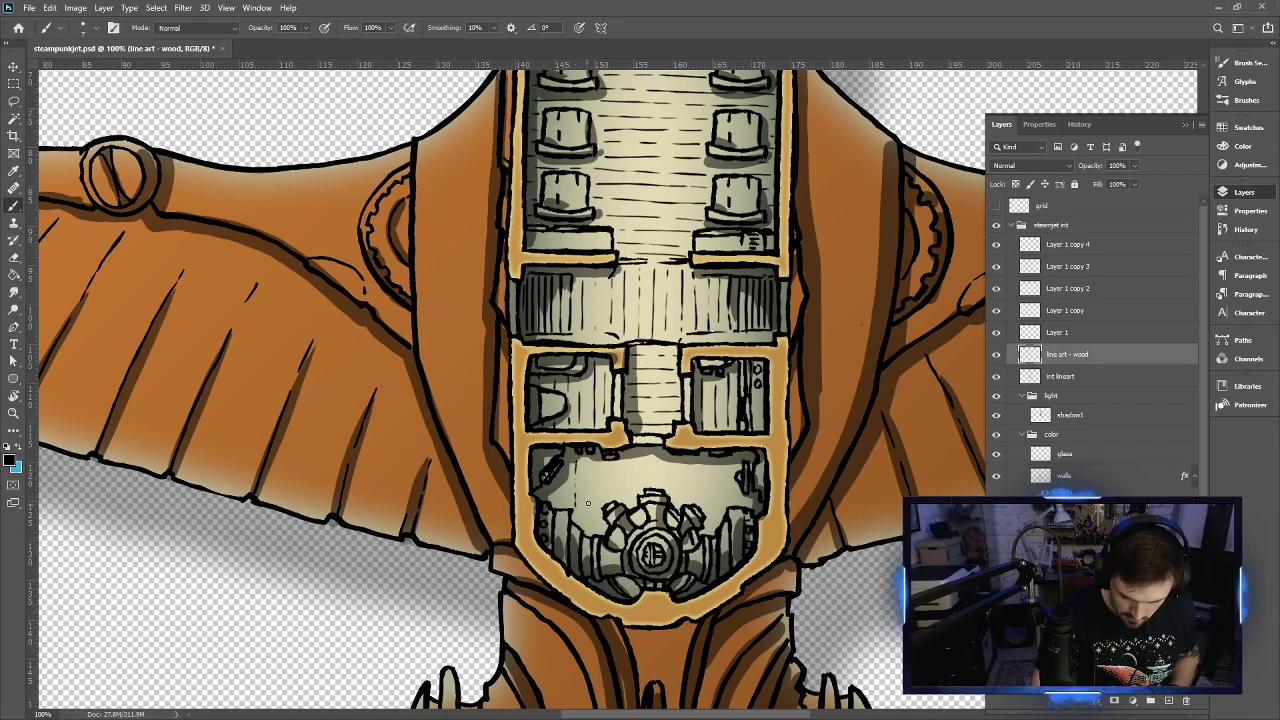
drag(610, 463, 610, 492)
mouse_move(651, 452)
mouse_down()
mouse_move(687, 481)
mouse_move(689, 463)
mouse_move(692, 501)
mouse_move(723, 478)
mouse_move(721, 513)
mouse_up()
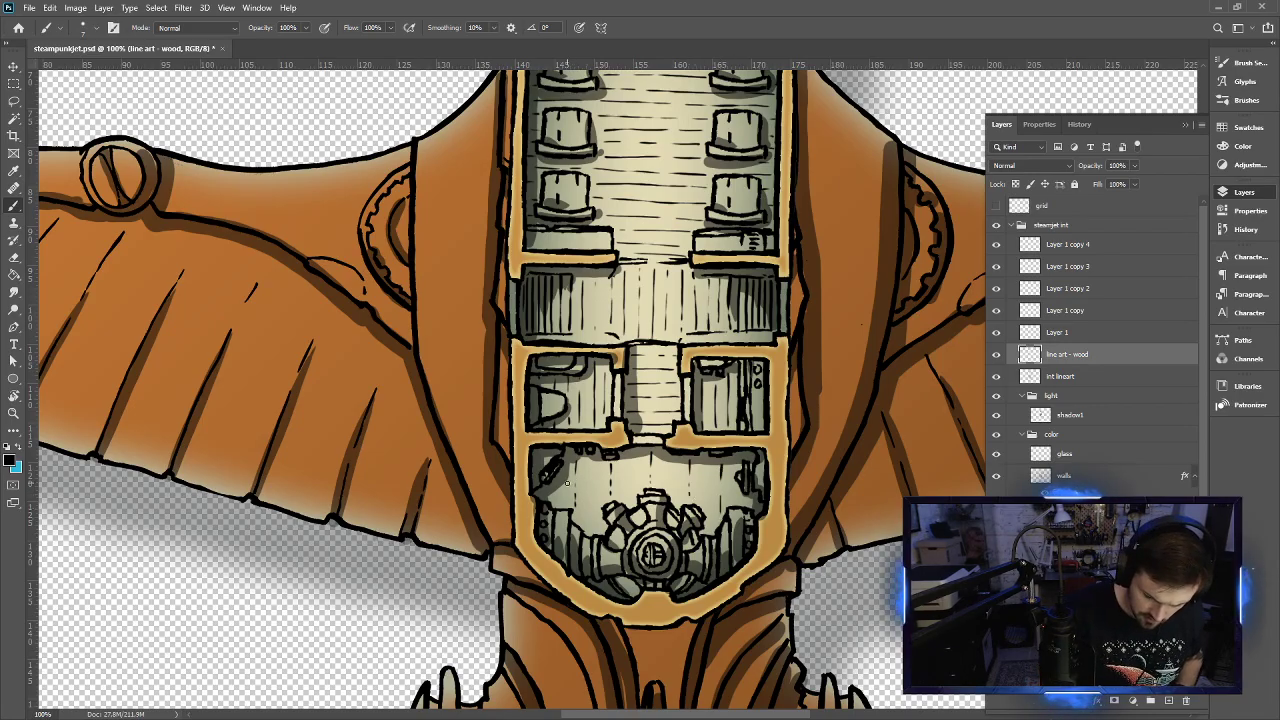
key(r)
drag(665, 391, 635, 590)
key(Escape)
key(b)
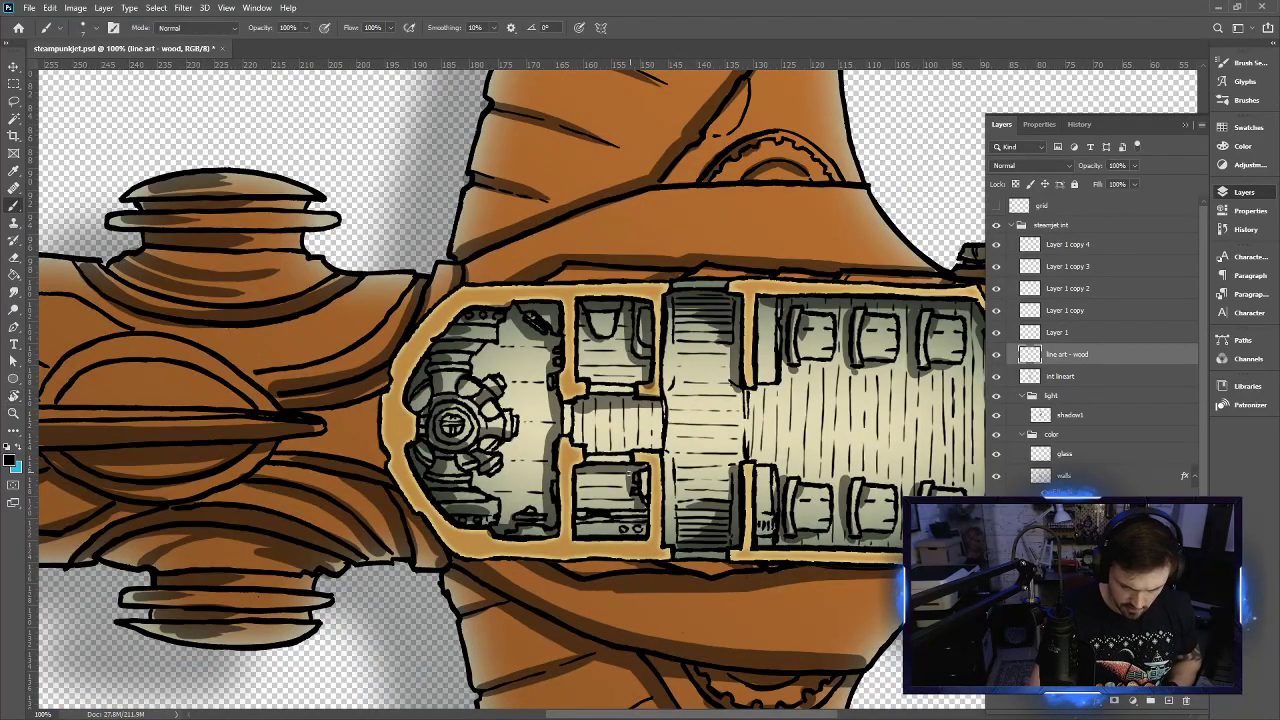
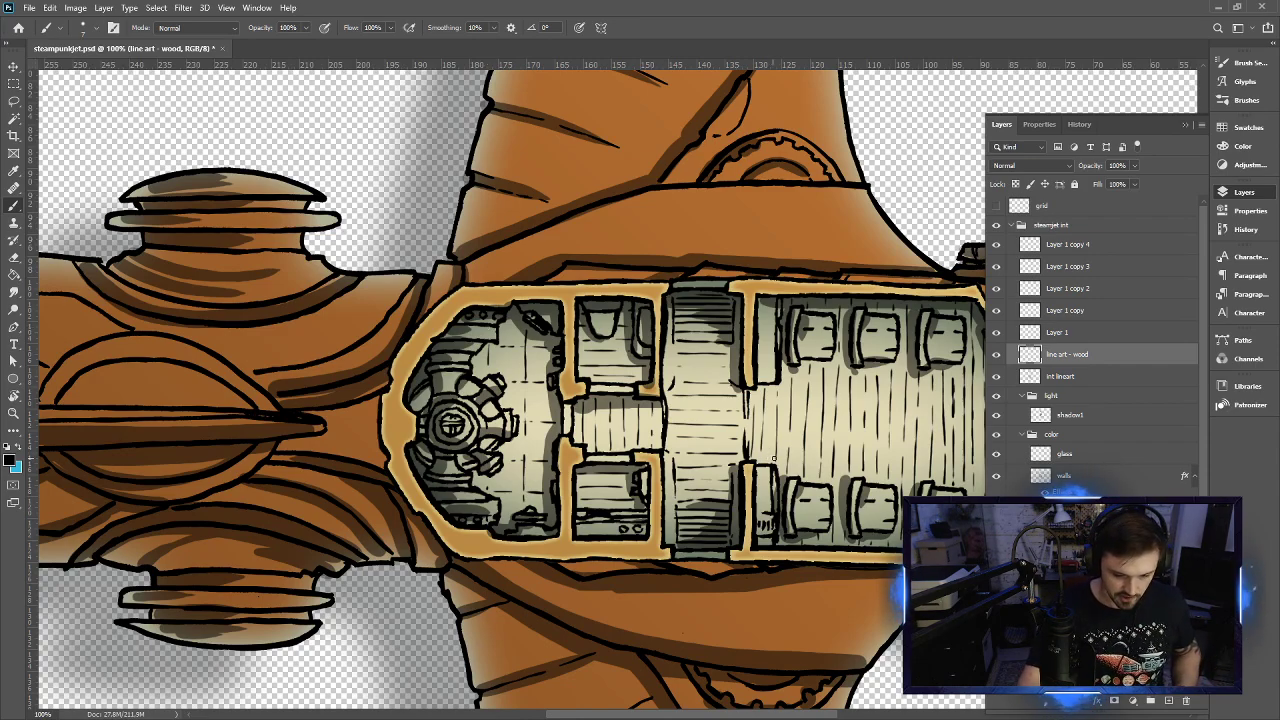
Rotate the canvas back to 0° and zoom to 50% so the whole airship shows
key(r)
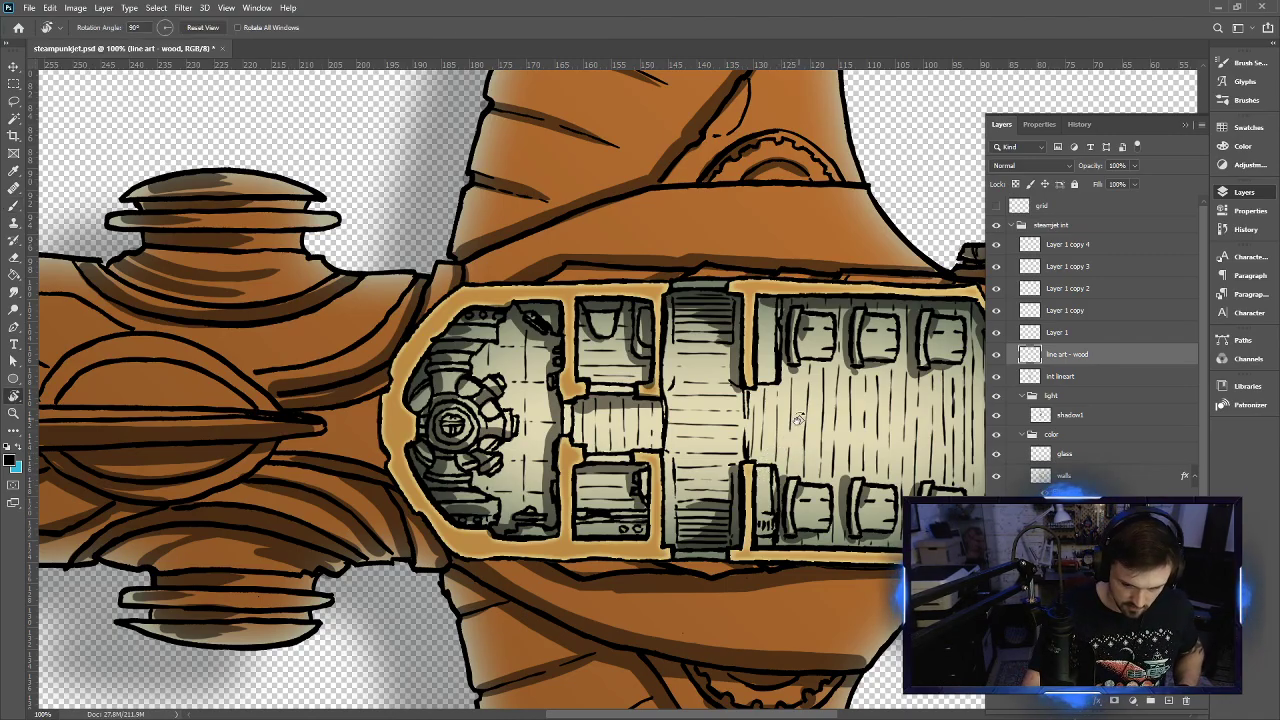
mouse_move(800, 418)
mouse_down()
mouse_move(730, 322)
mouse_move(625, 303)
mouse_up()
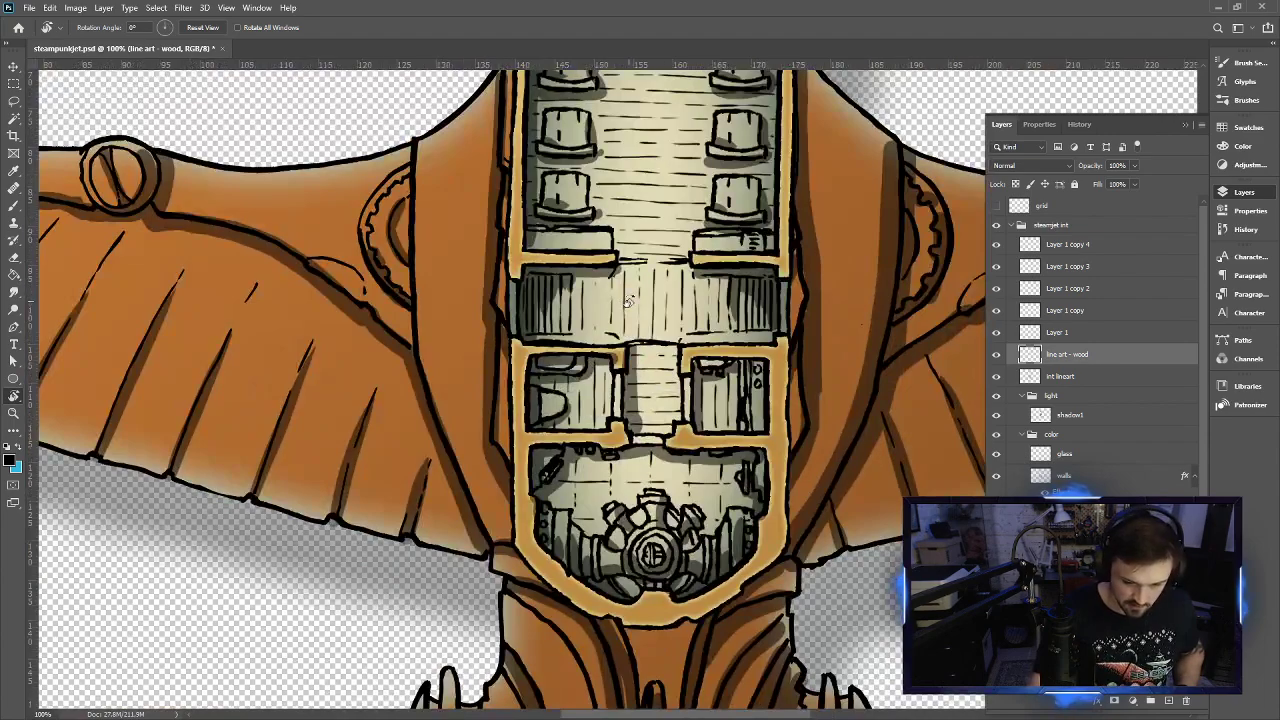
key(b)
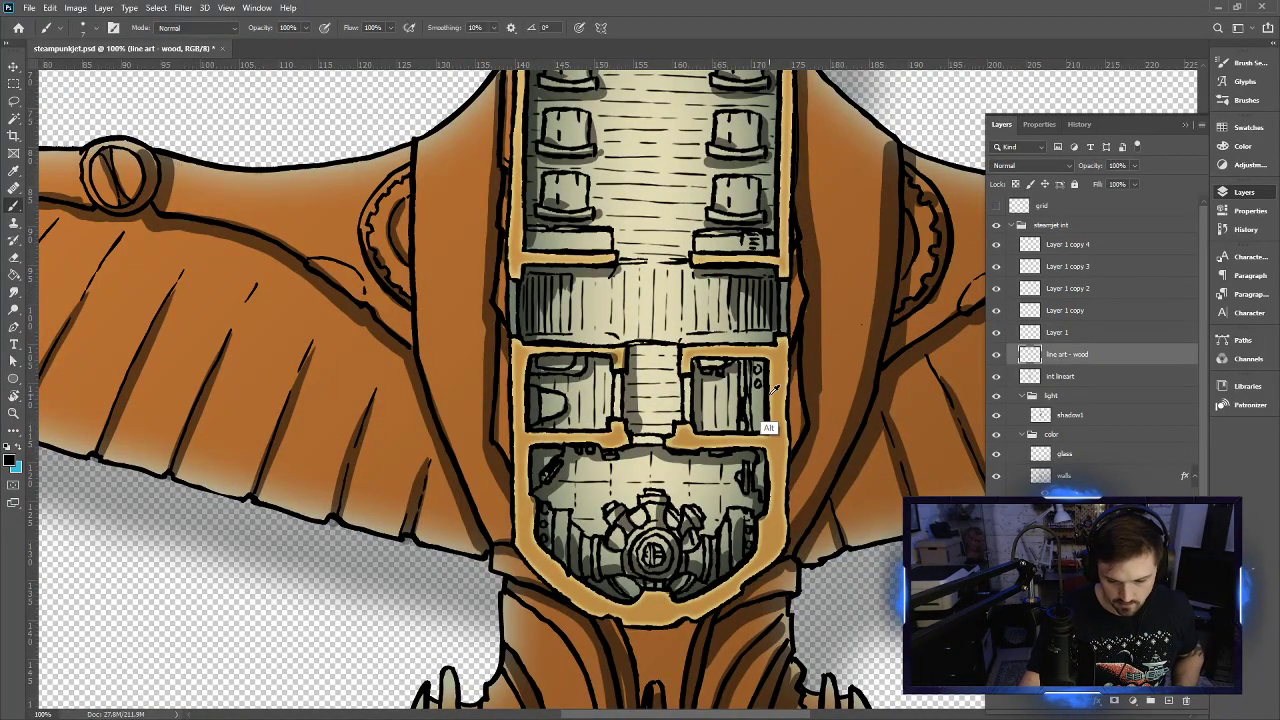
key(ctrl+minus)
key(ctrl+minus)
key(ctrl+minus)
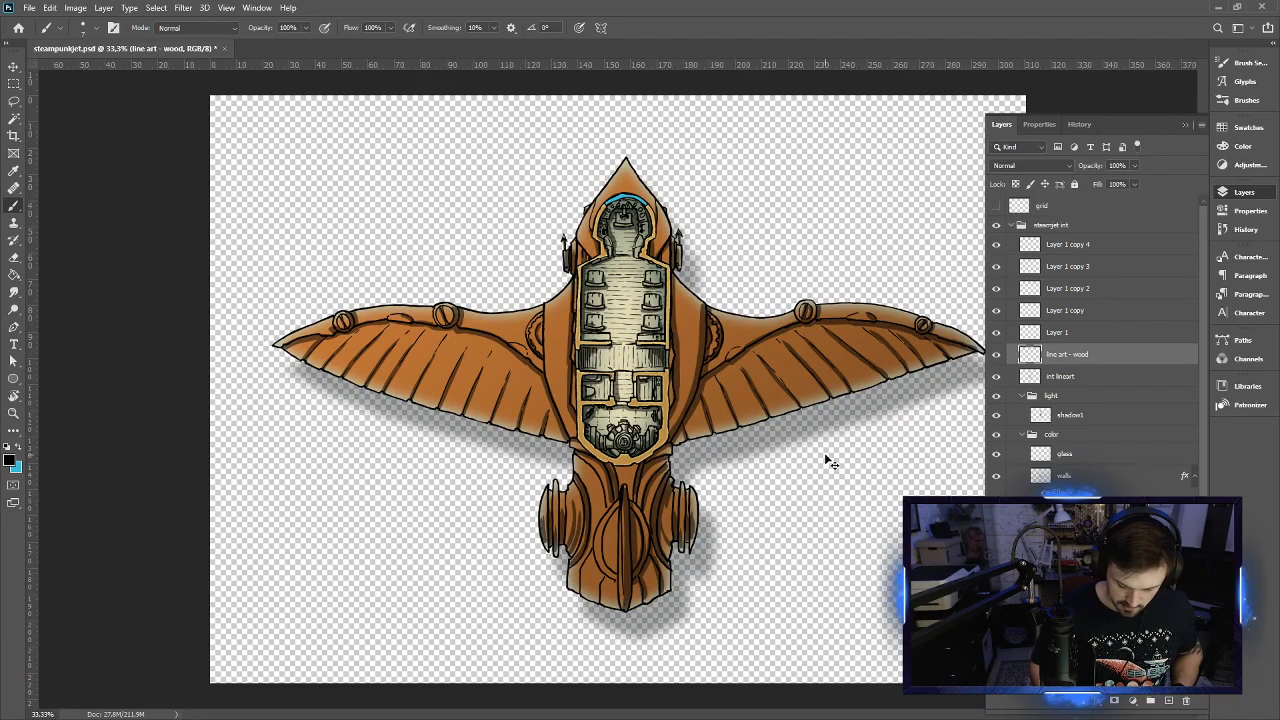
key(ctrl+plus)
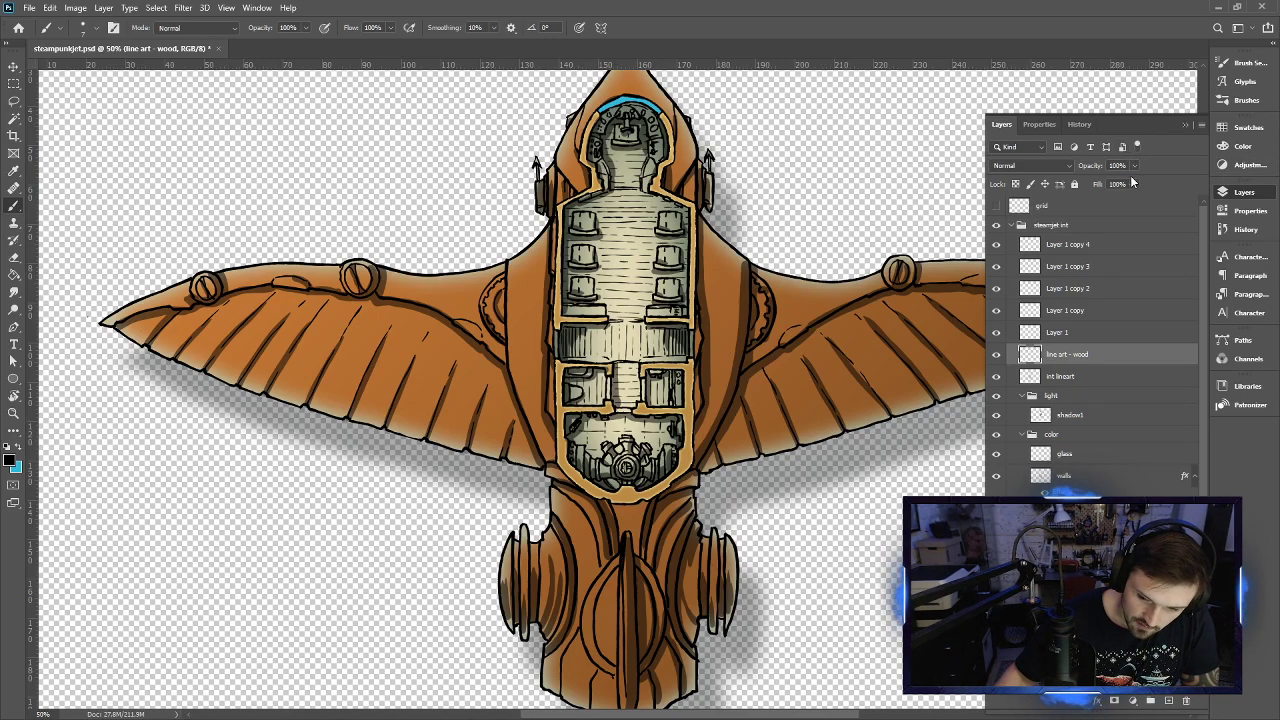
Add a 100% Color Overlay to 'line art - wood' with an initial grey-brown colour
double_click(1142, 360)
click(780, 514)
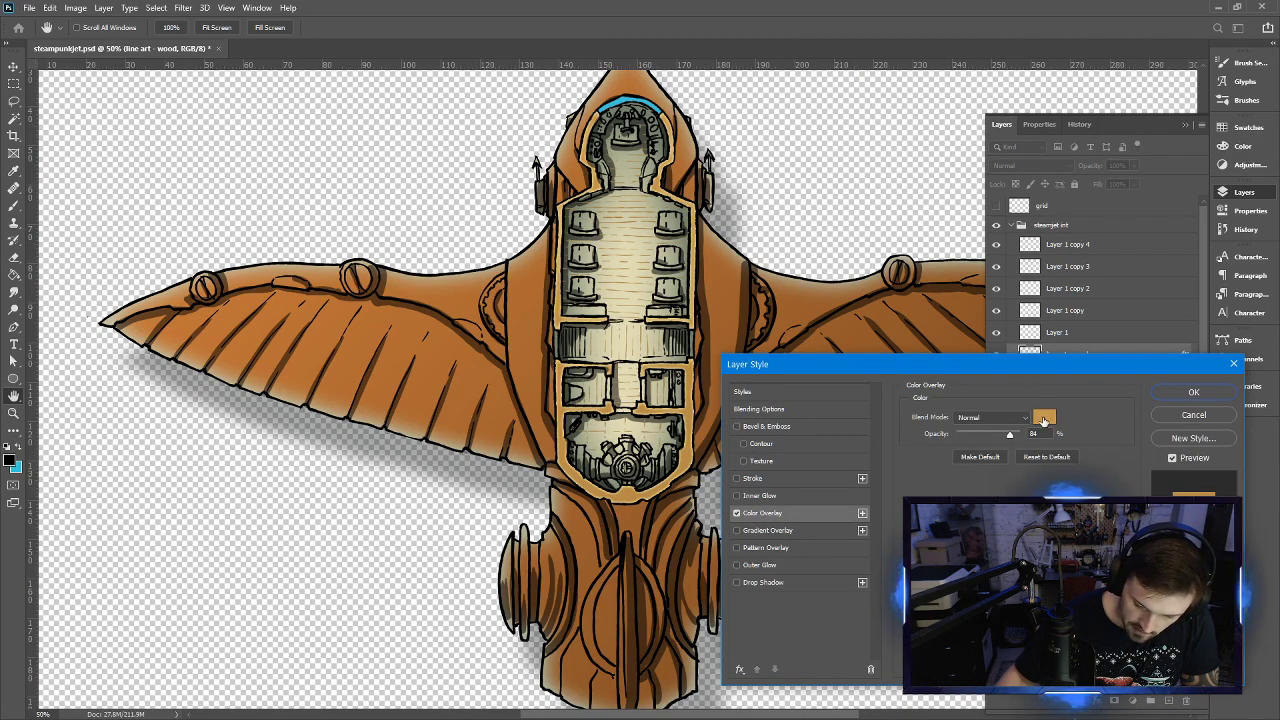
click(1040, 425)
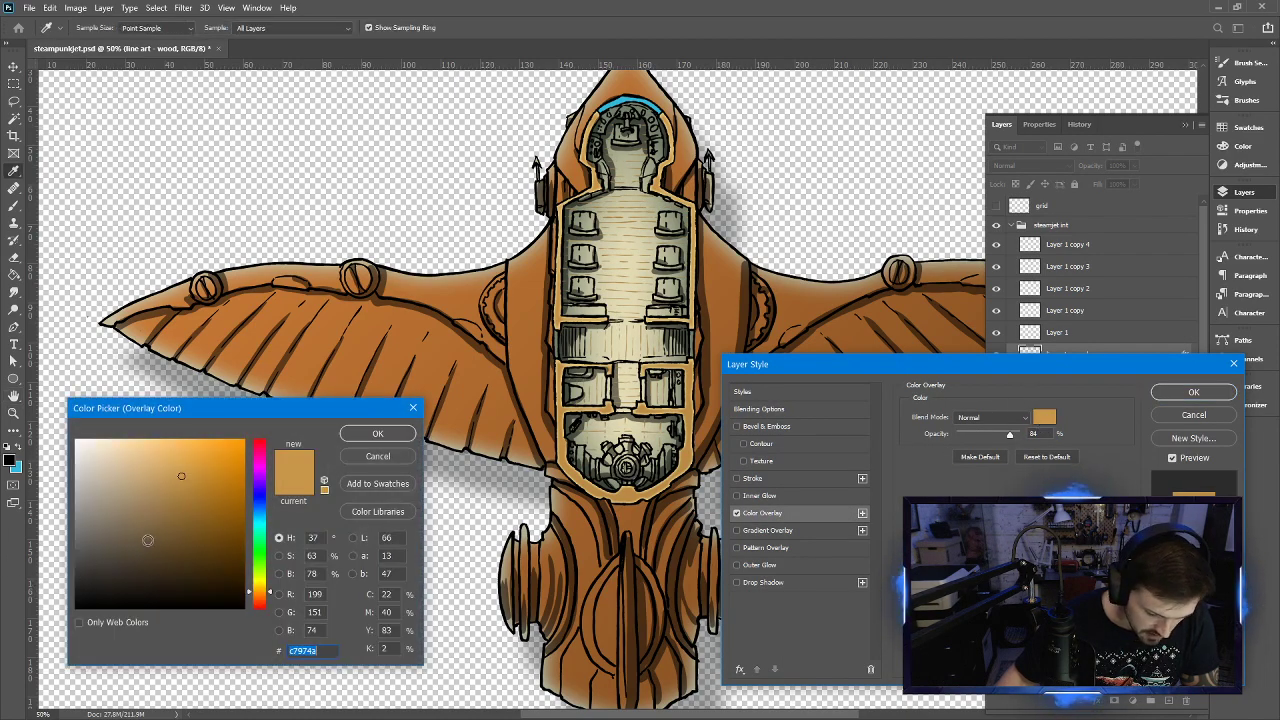
click(88, 546)
mouse_move(88, 546)
mouse_down()
mouse_move(94, 520)
mouse_move(119, 523)
mouse_move(117, 534)
mouse_up()
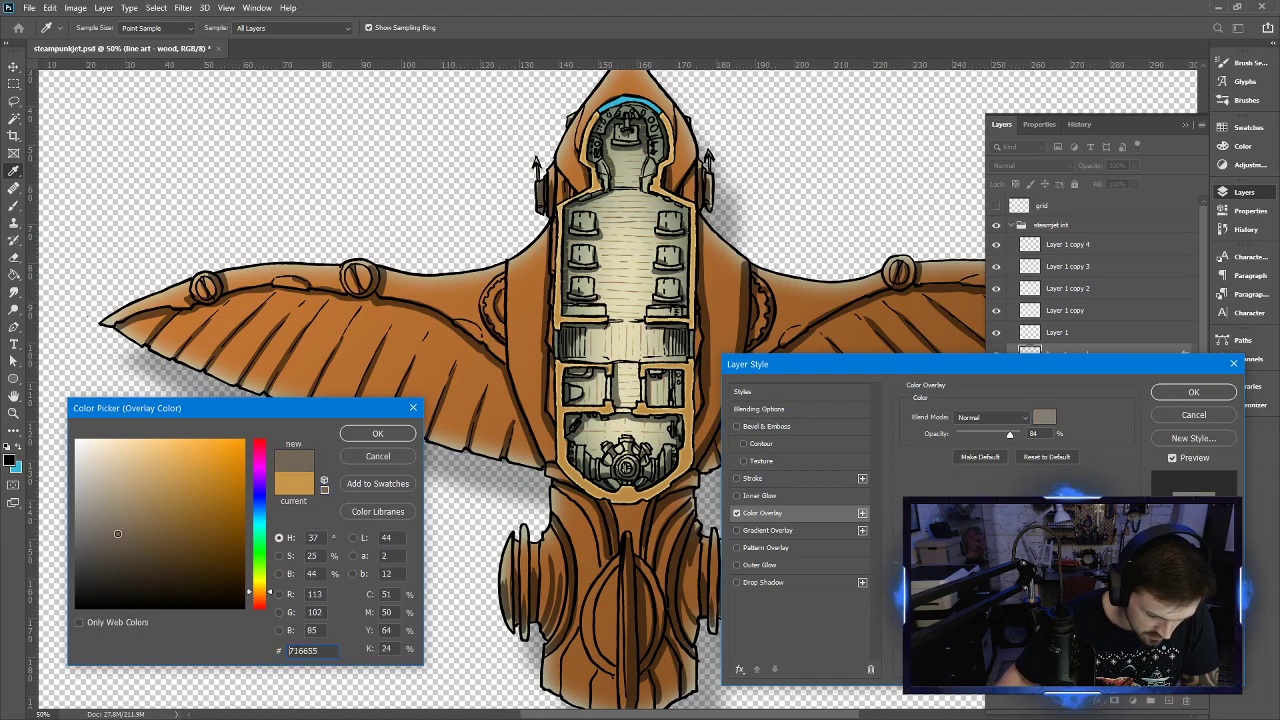
click(370, 434)
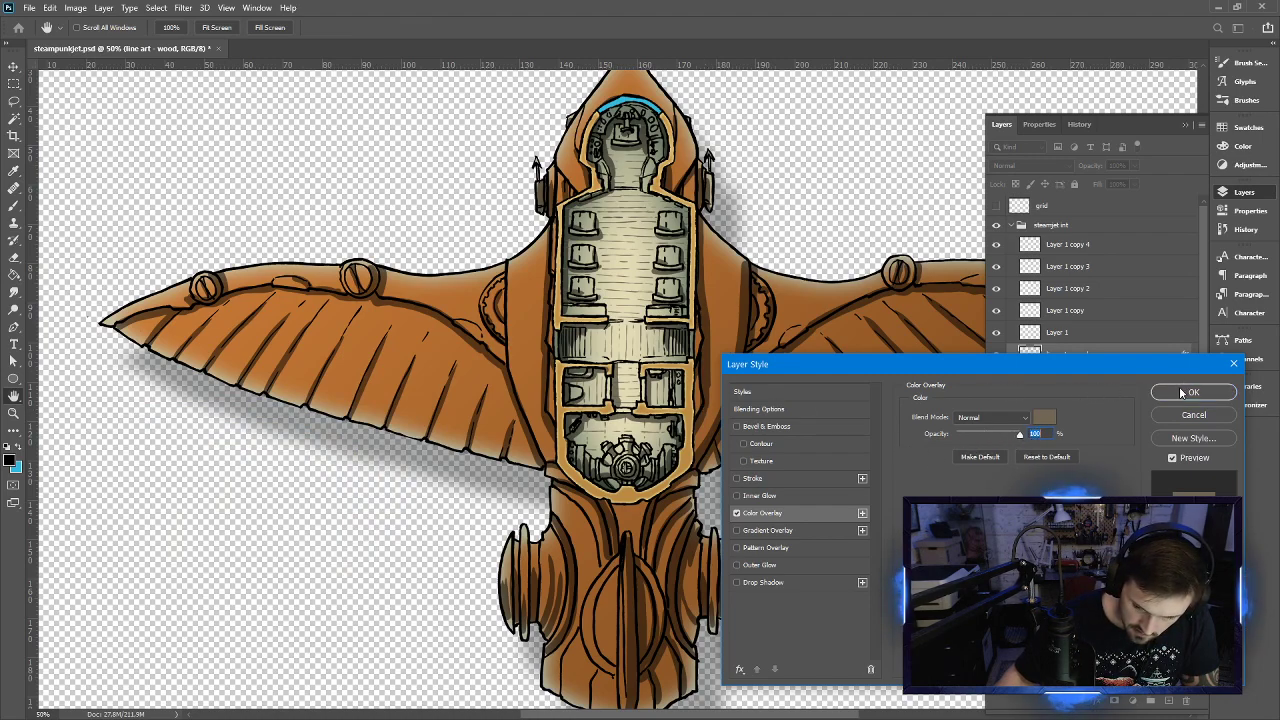
Try lighter tan and darker brown overlay colours, landing on a mid brown
click(1045, 416)
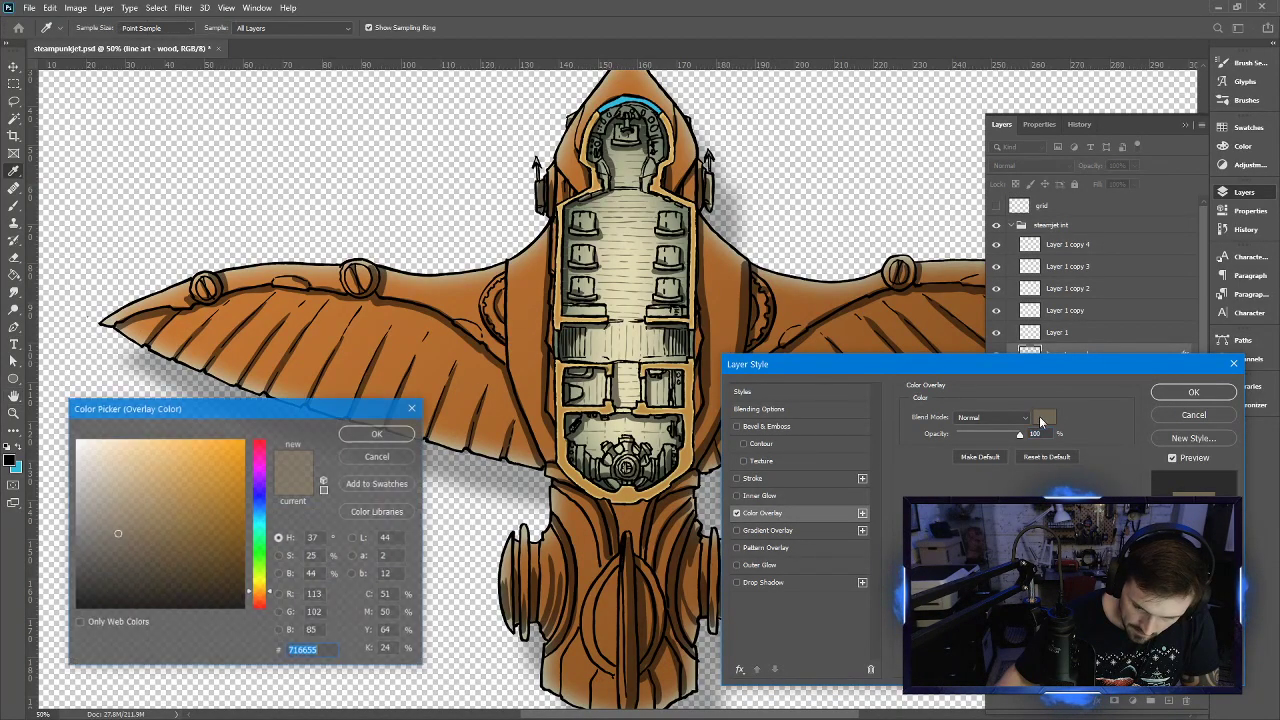
click(114, 507)
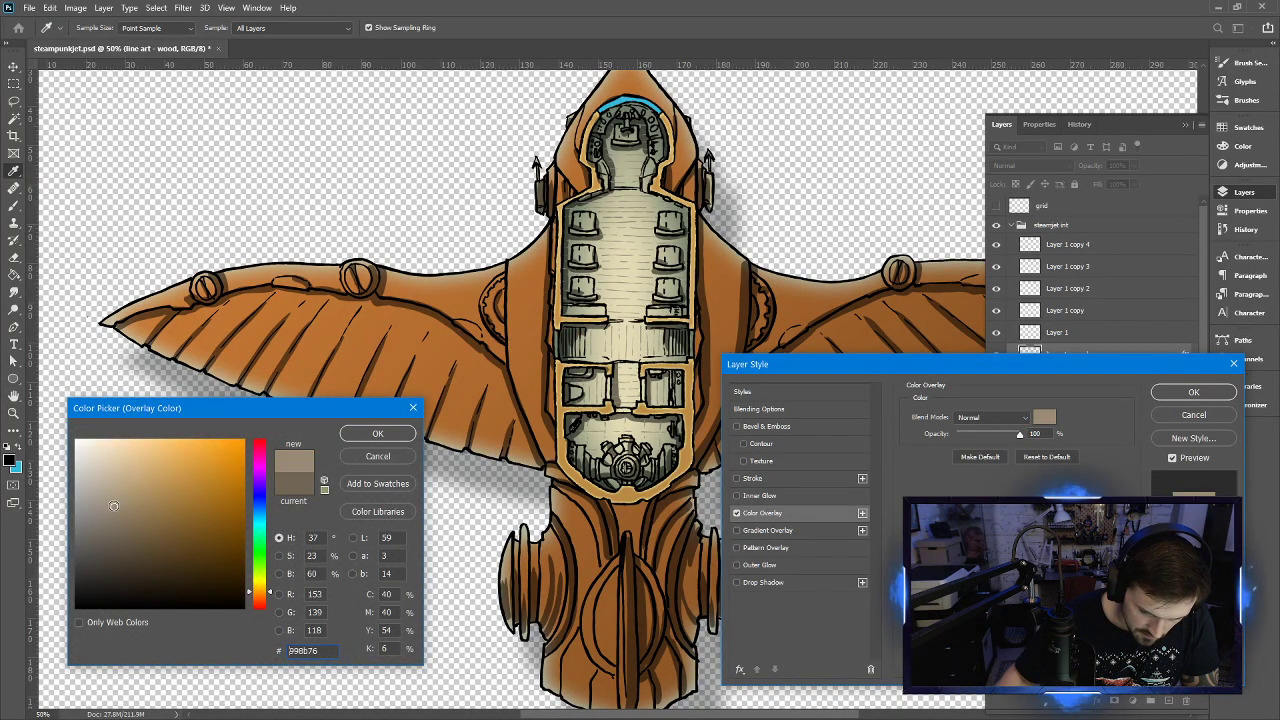
click(122, 487)
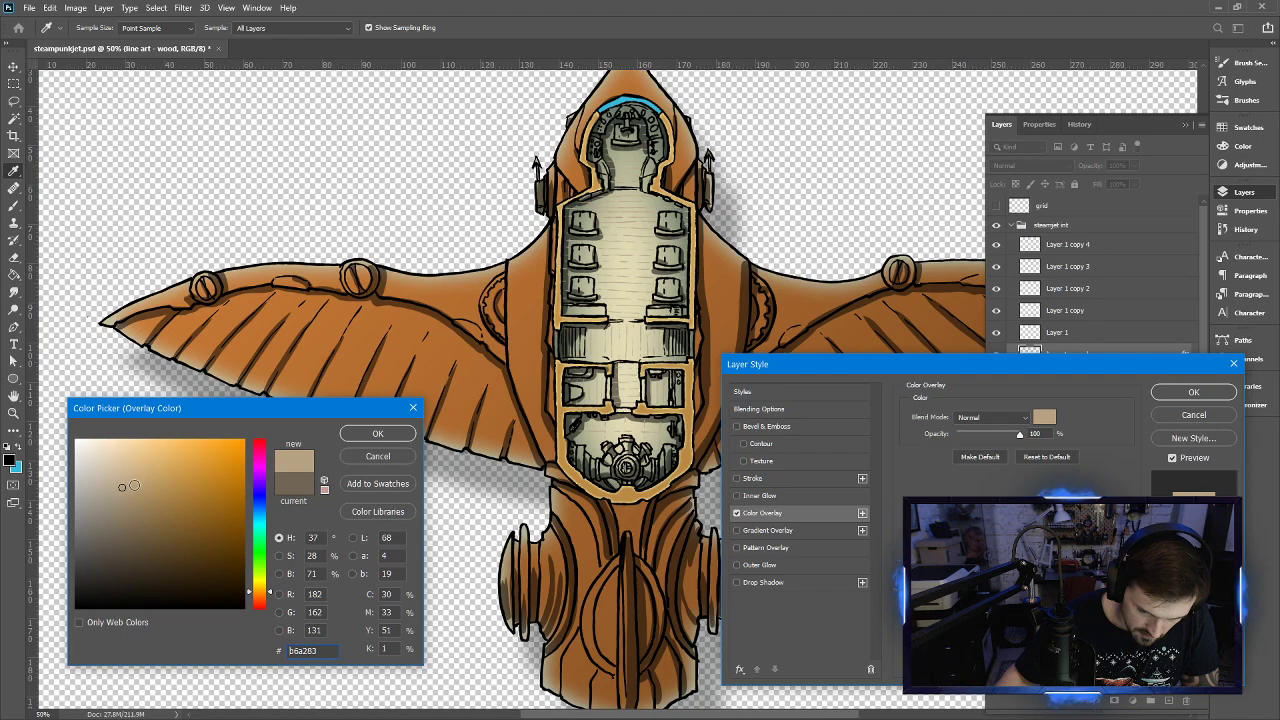
click(129, 511)
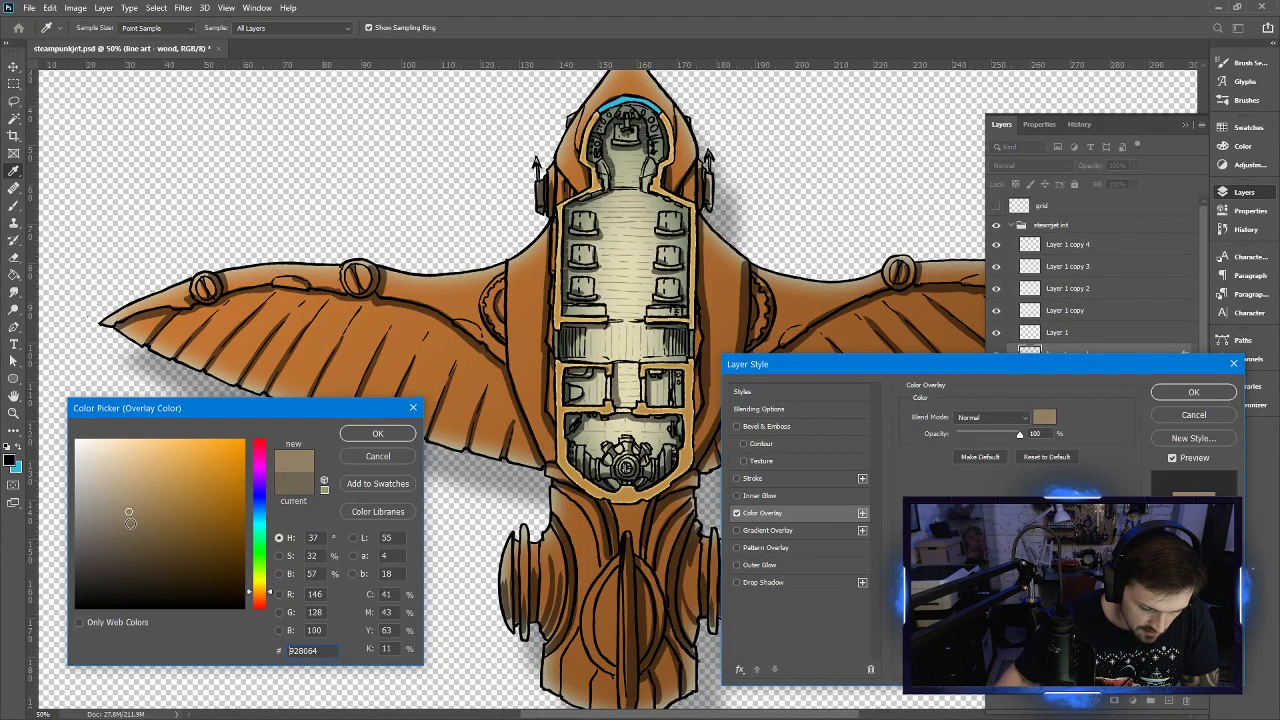
click(131, 523)
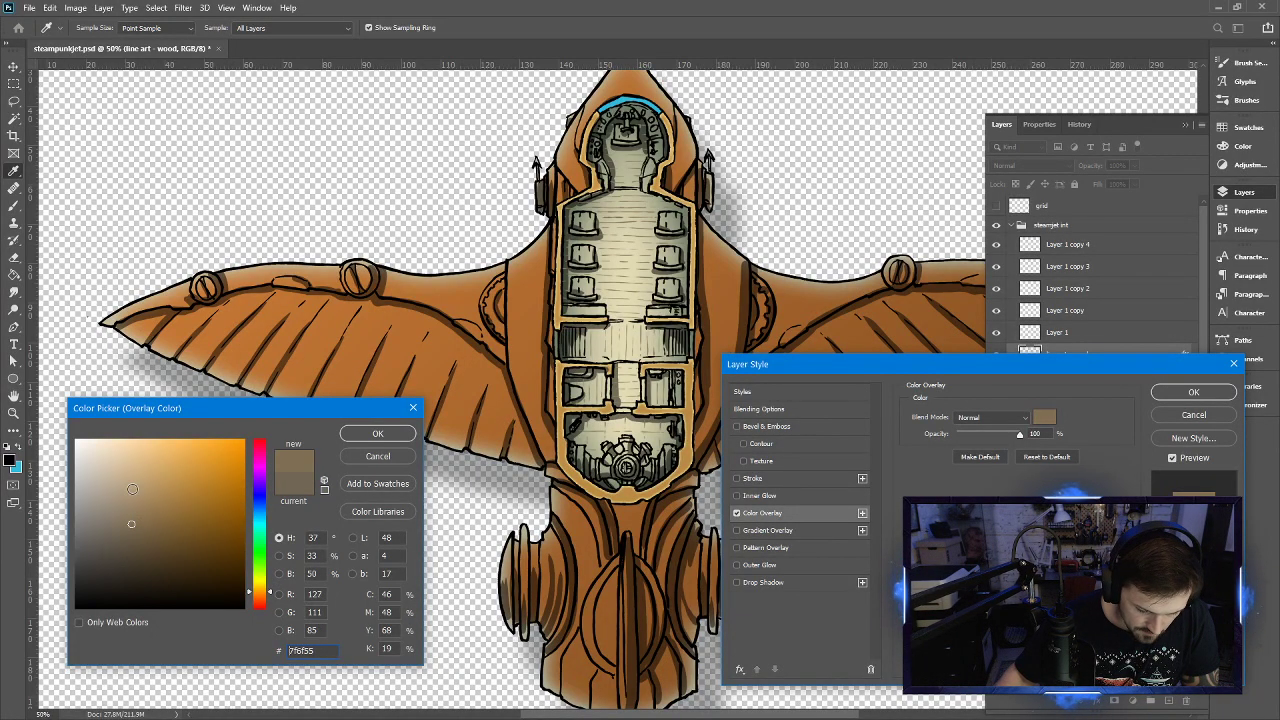
click(130, 507)
click(130, 548)
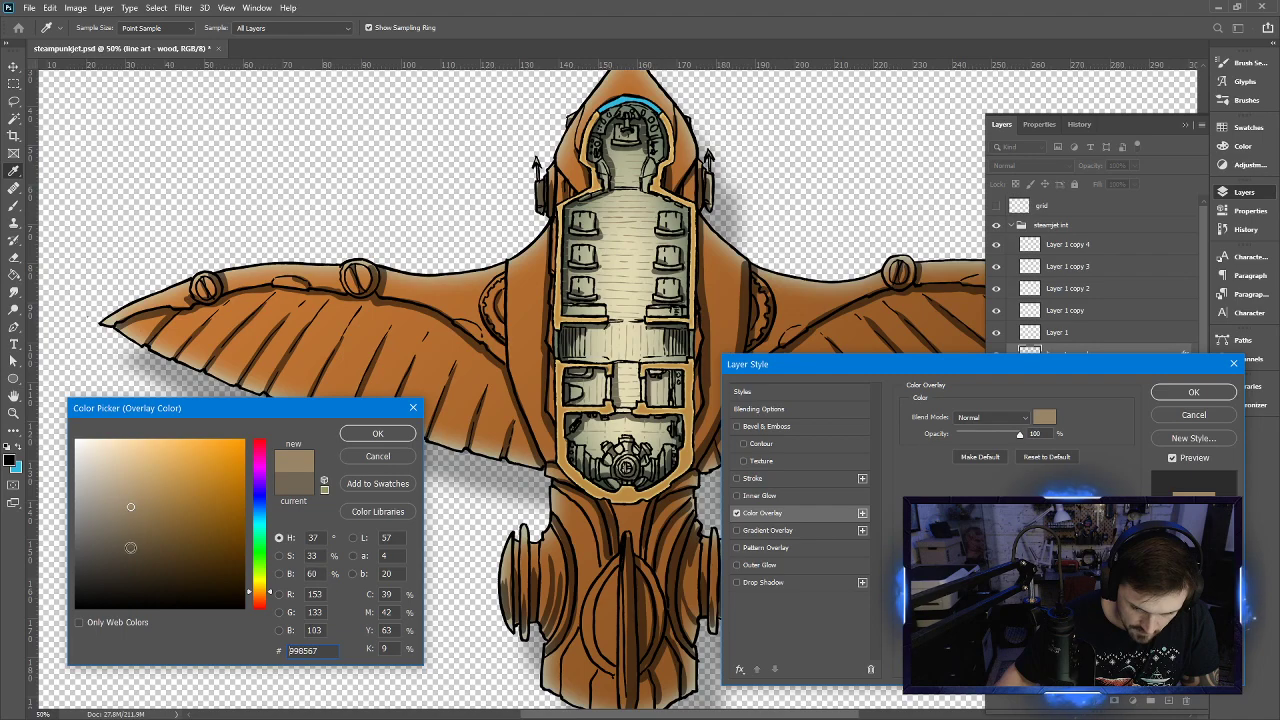
click(120, 528)
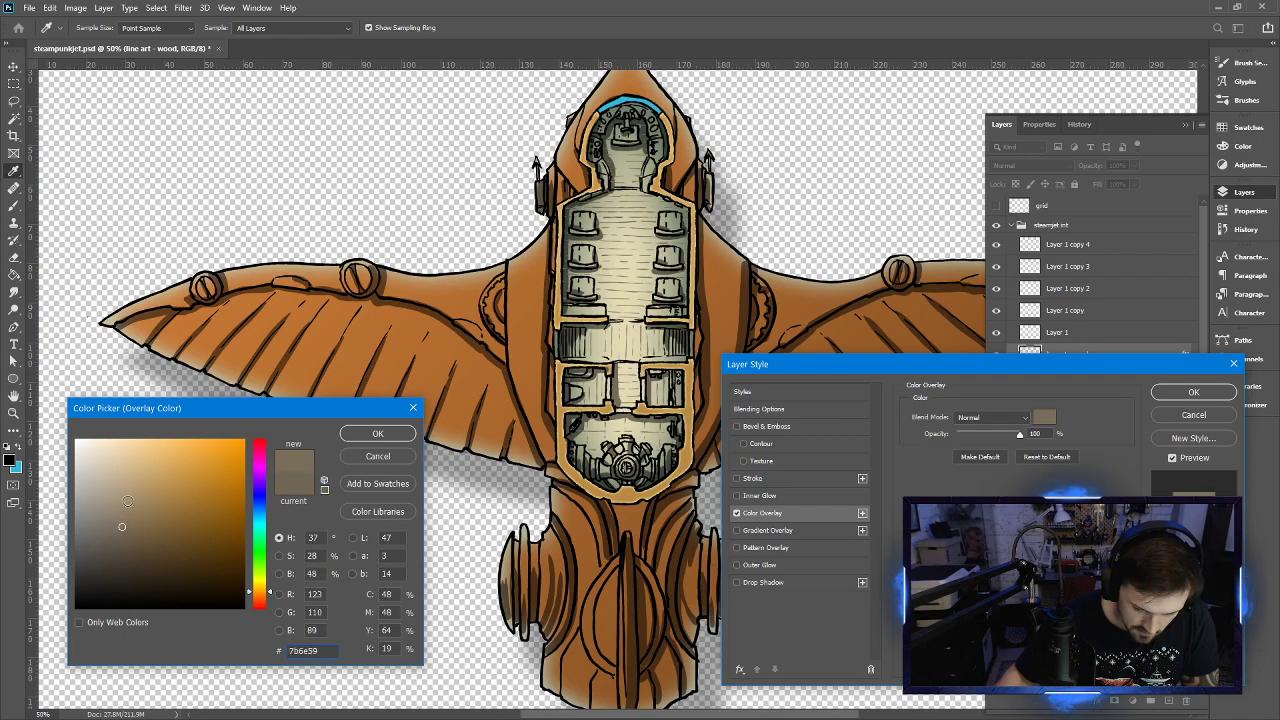
Settle on muted grey-brown 7b7365, apply the overlay, and move the layer lower
click(108, 527)
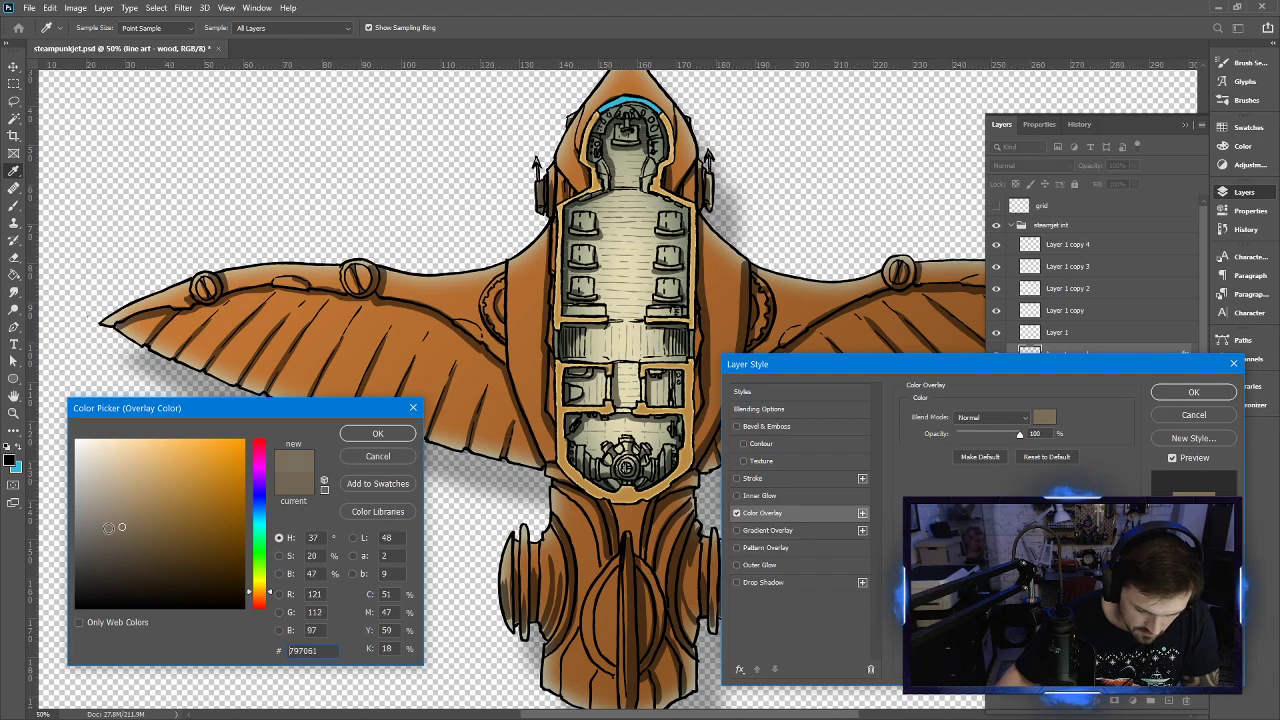
click(108, 509)
click(105, 527)
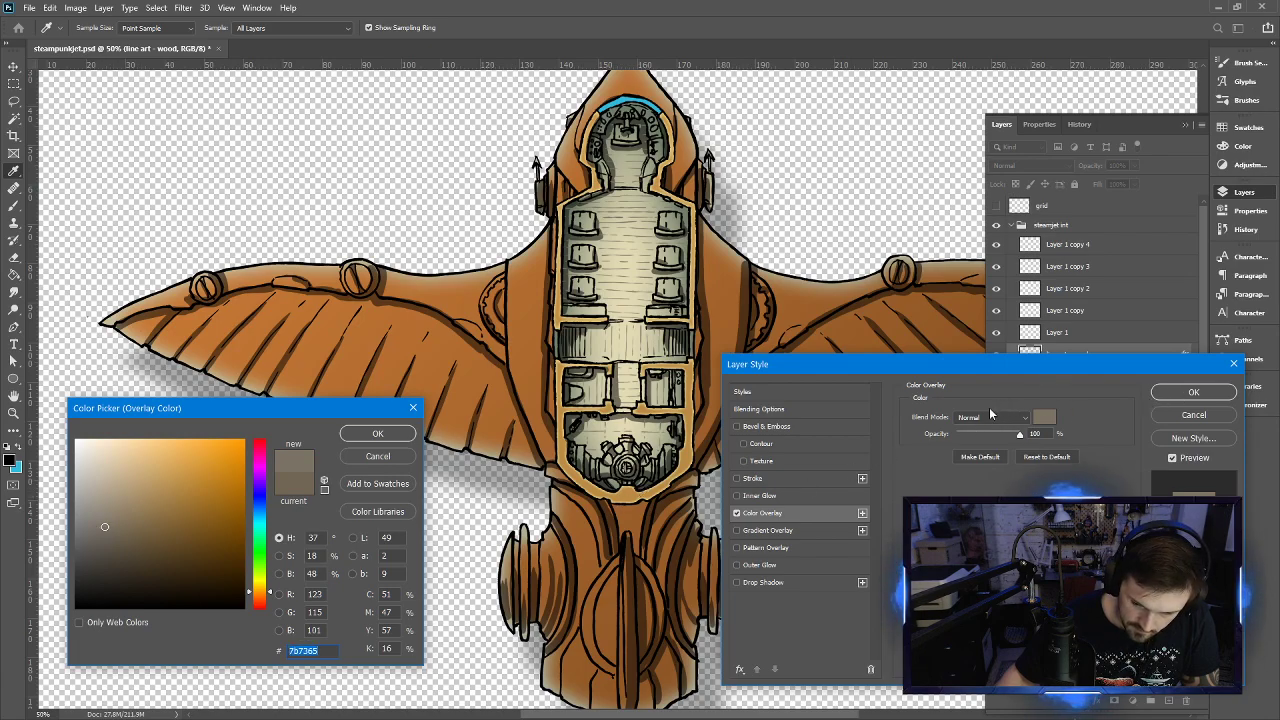
click(380, 435)
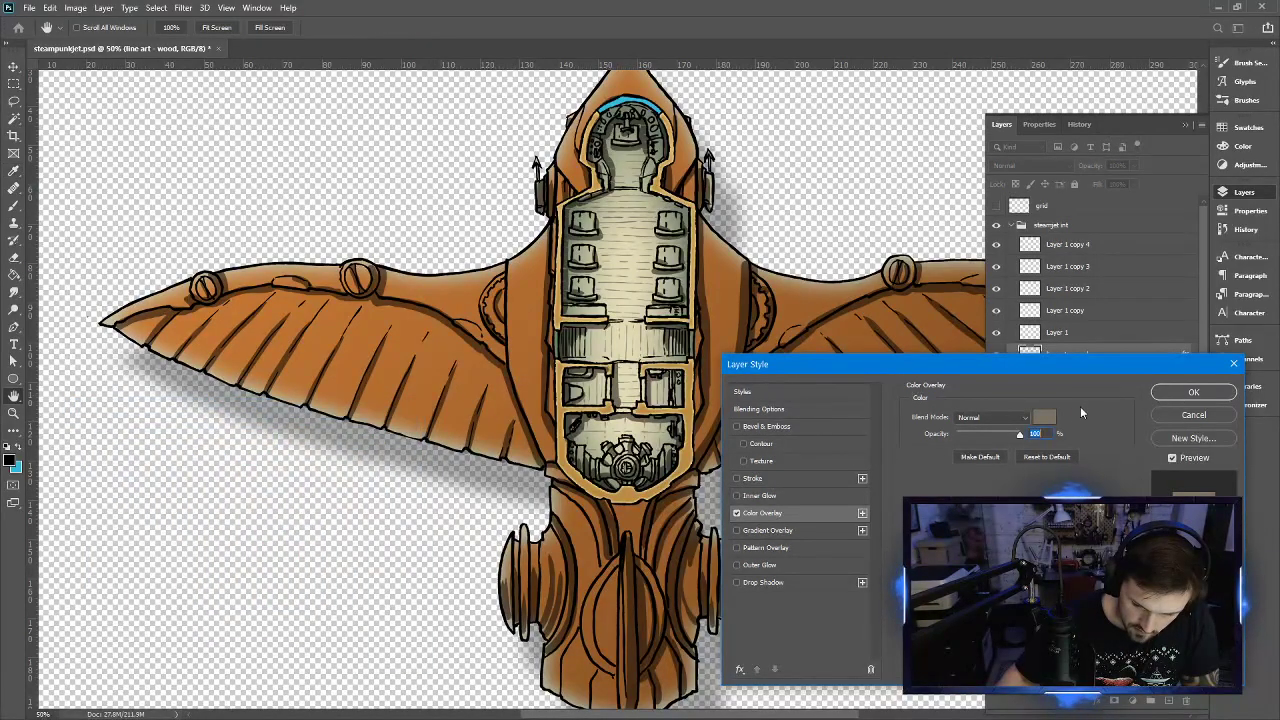
click(1167, 392)
drag(1114, 358, 1098, 446)
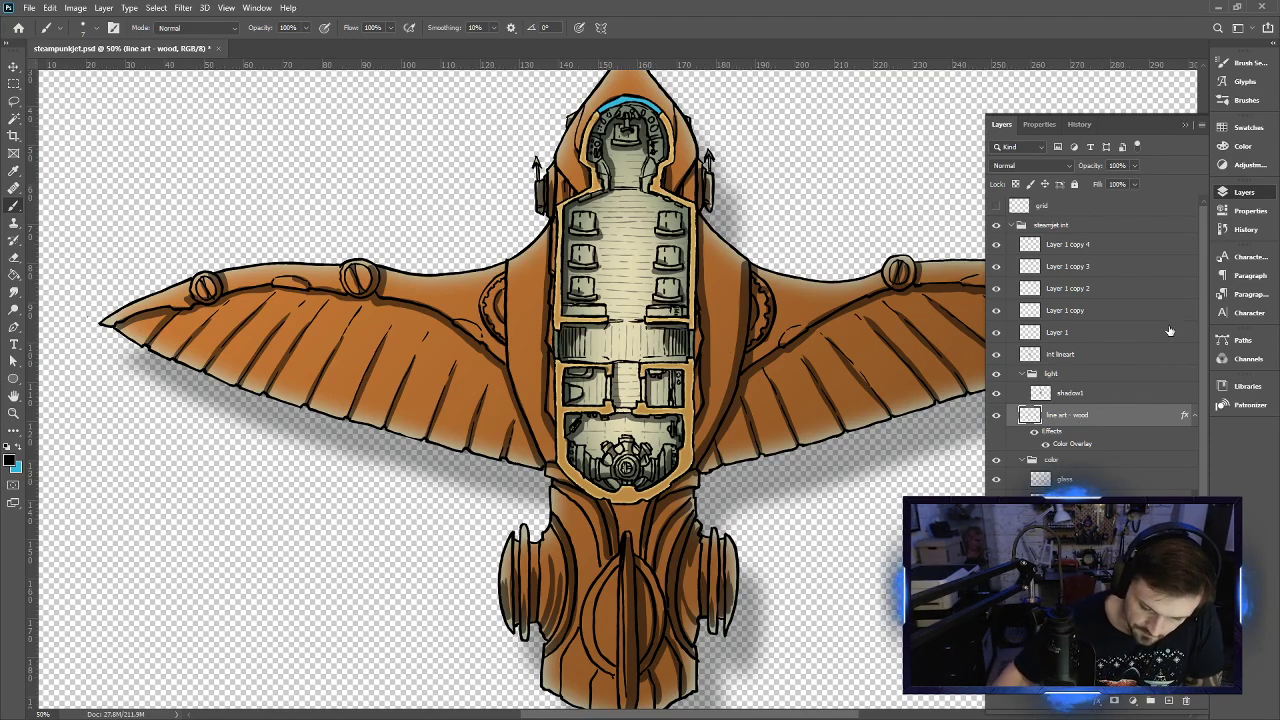
Move 'line art - wood' into the color group and select the int lineart layer
drag(1101, 415, 1088, 468)
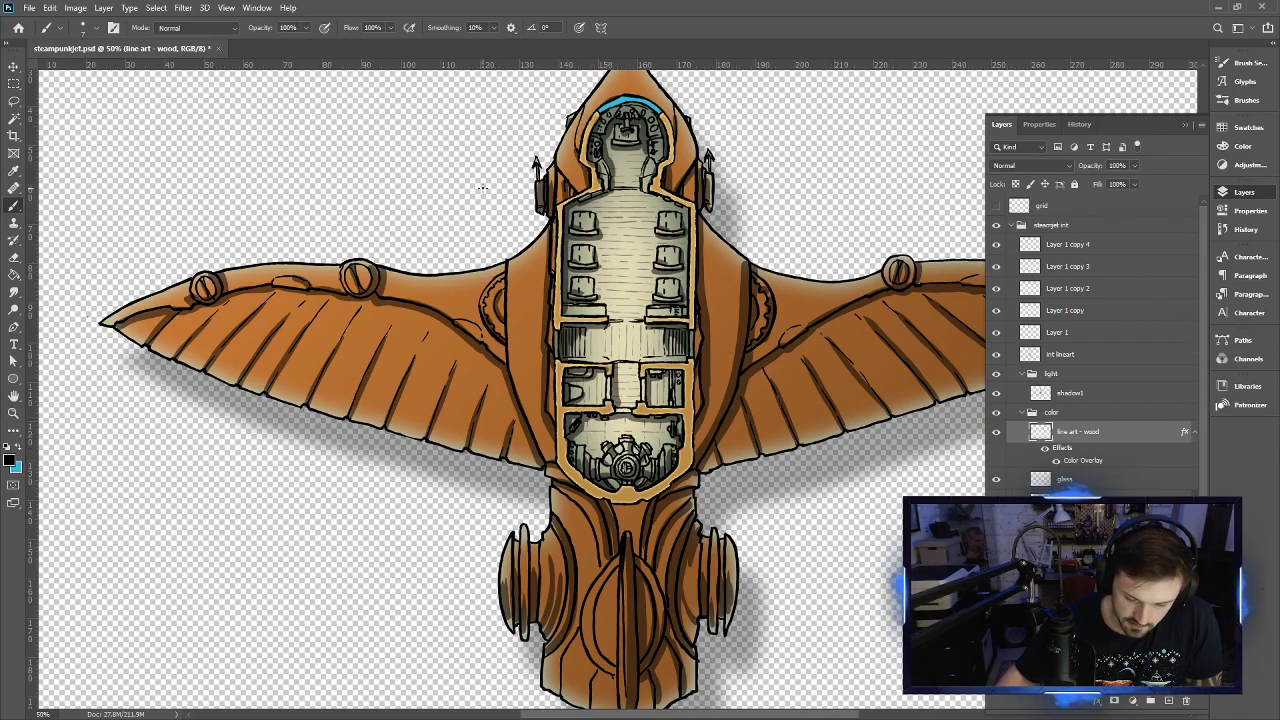
click(1085, 355)
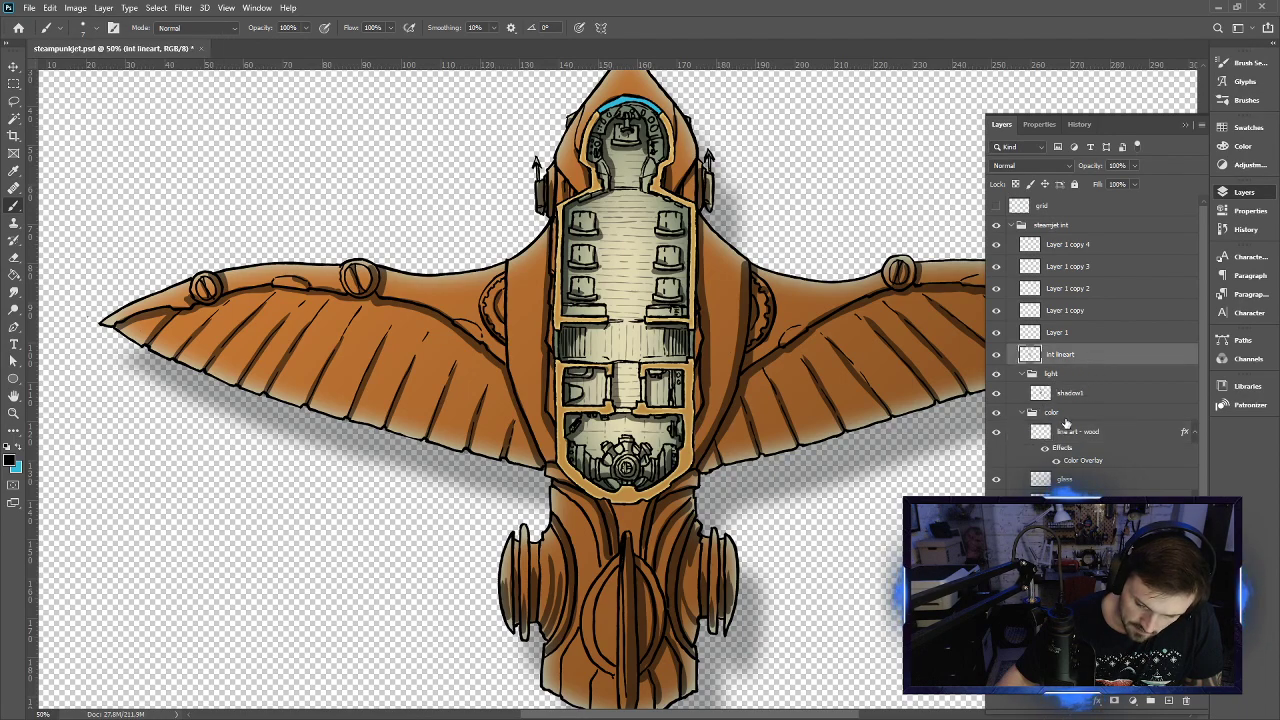
Add a 1 px white Stroke to the int lineart layer
double_click(1085, 354)
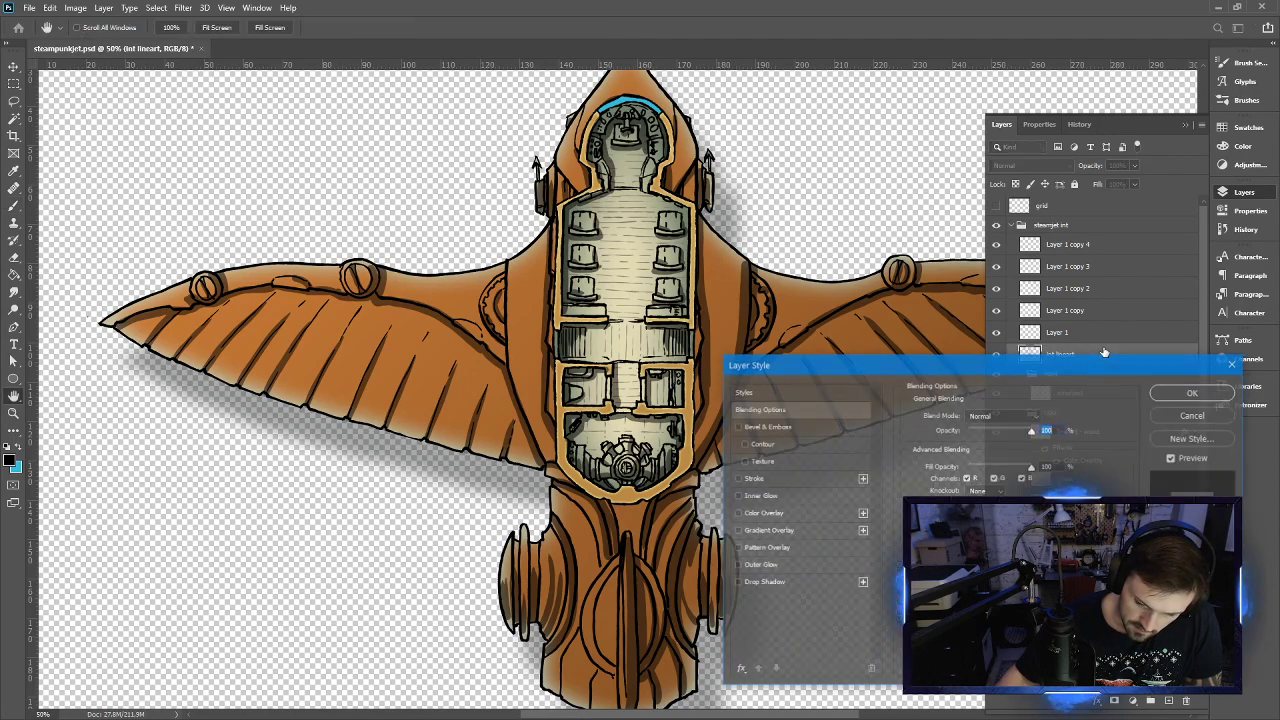
click(762, 480)
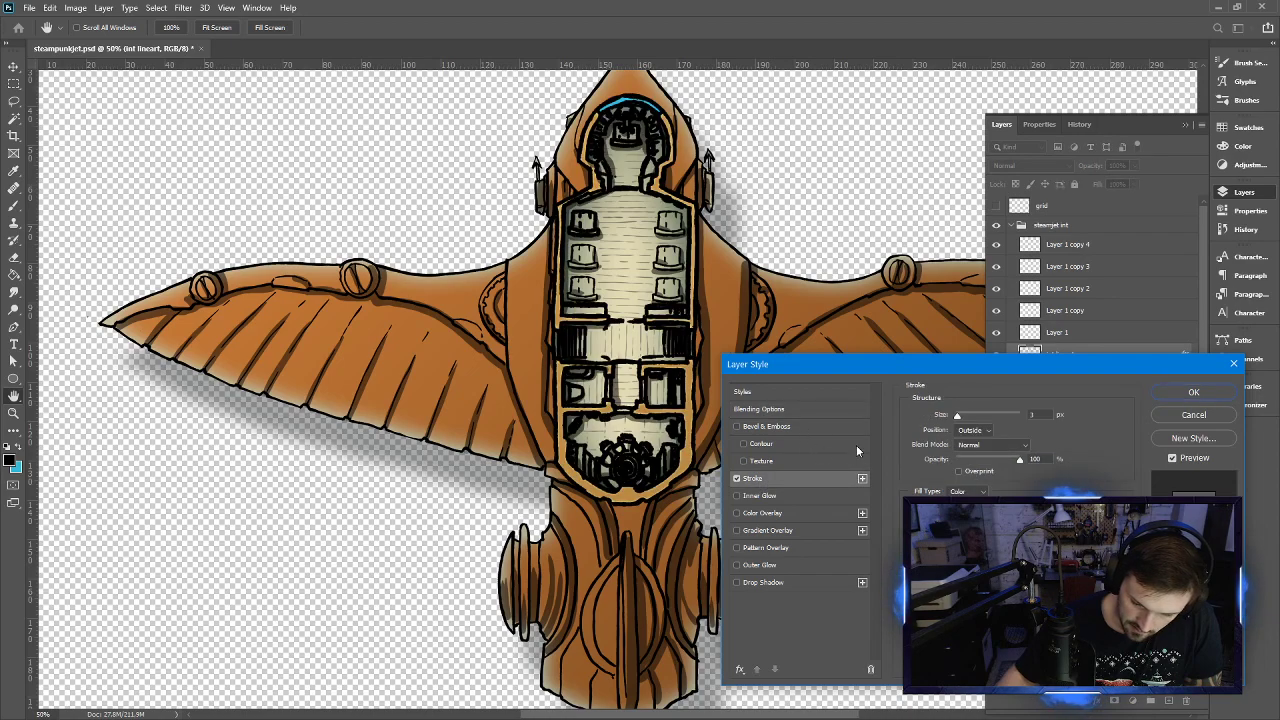
click(1031, 414)
text(1)
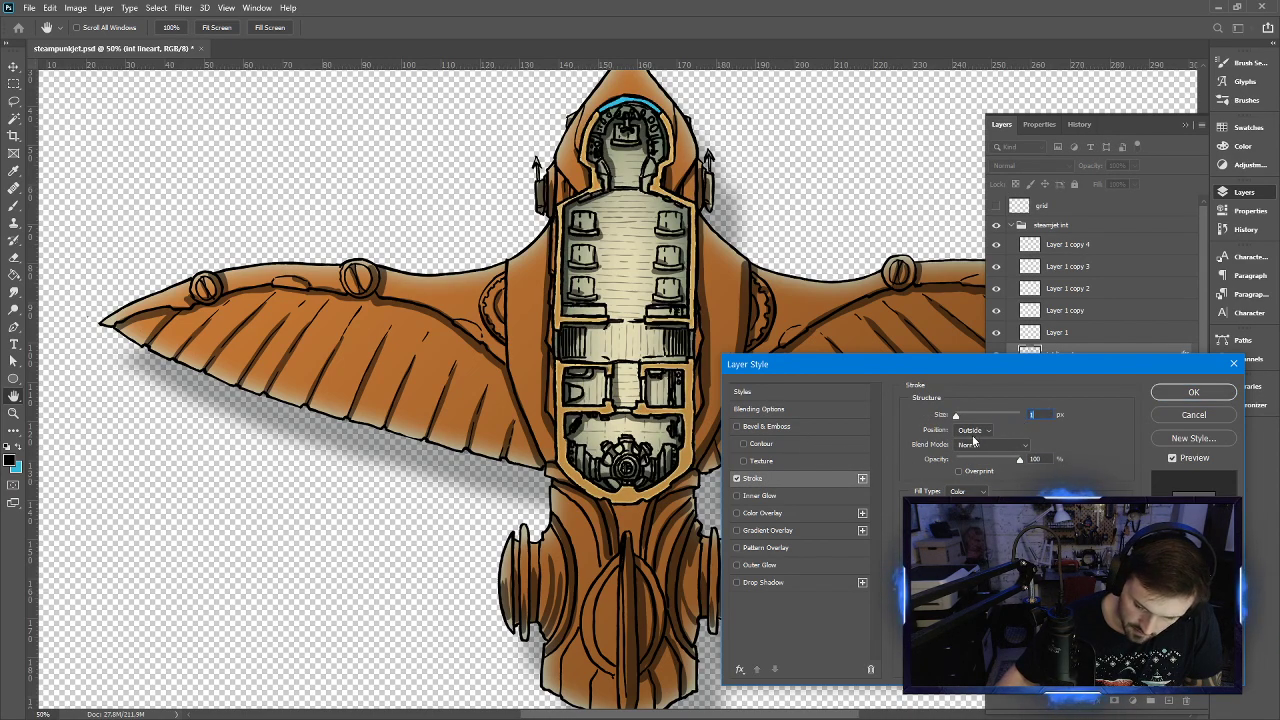
click(958, 508)
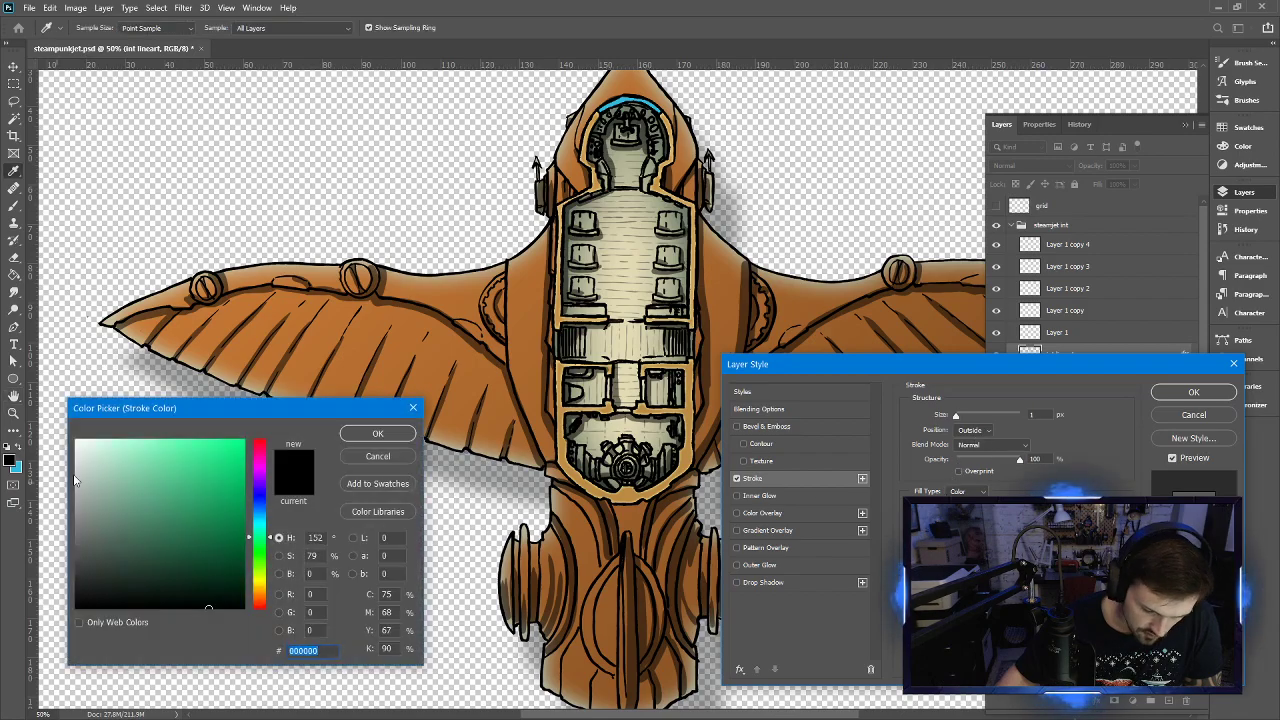
click(76, 440)
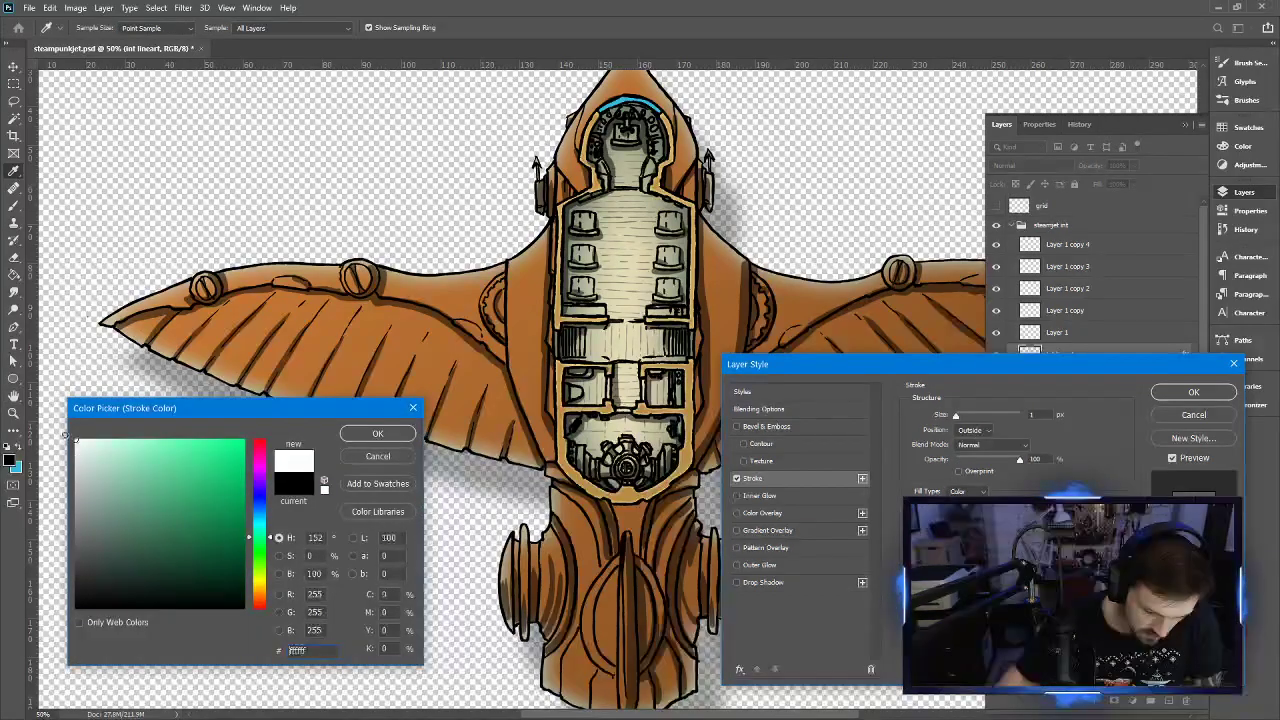
click(375, 434)
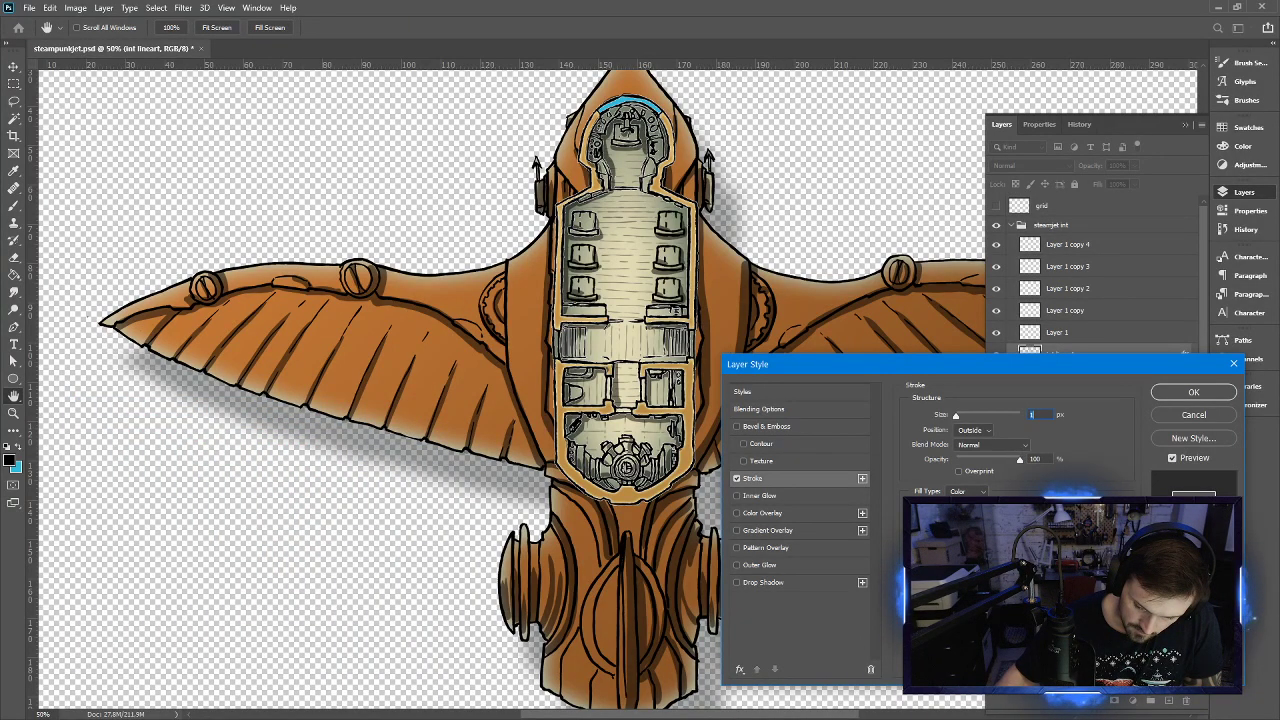
text(1)
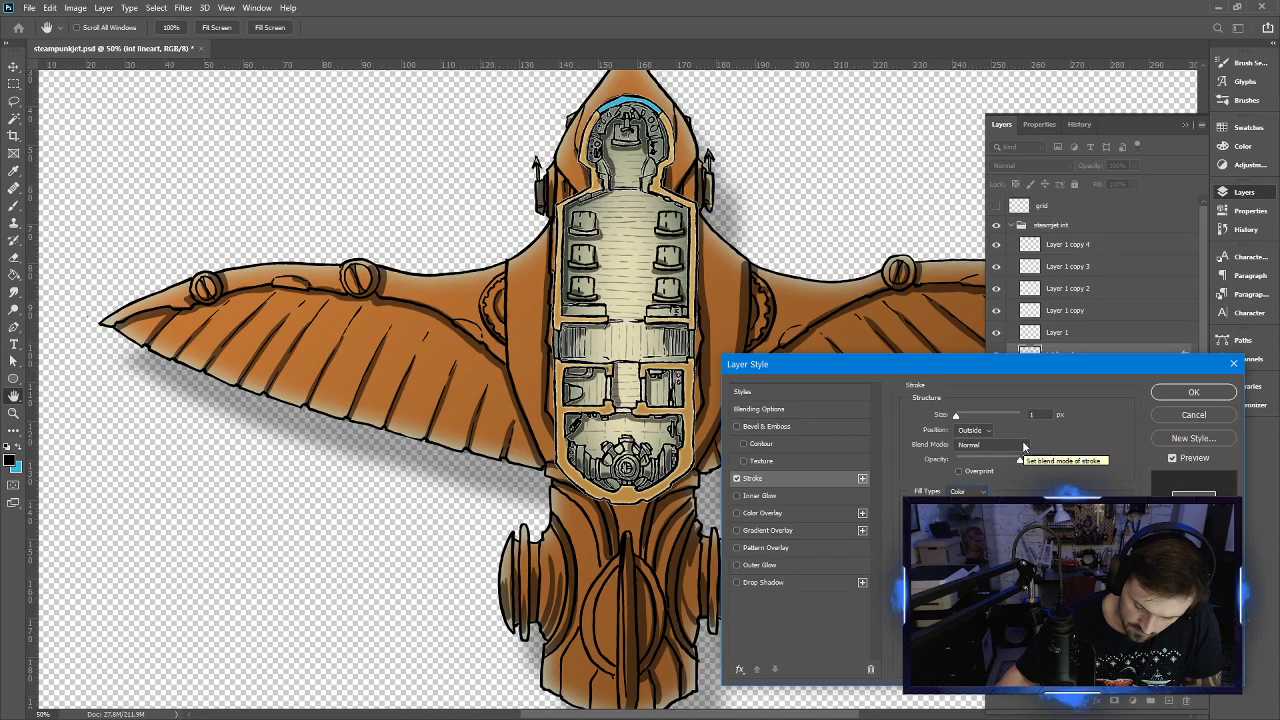
Set the stroke blend mode to Multiply and move the Layer Style dialog aside
click(996, 446)
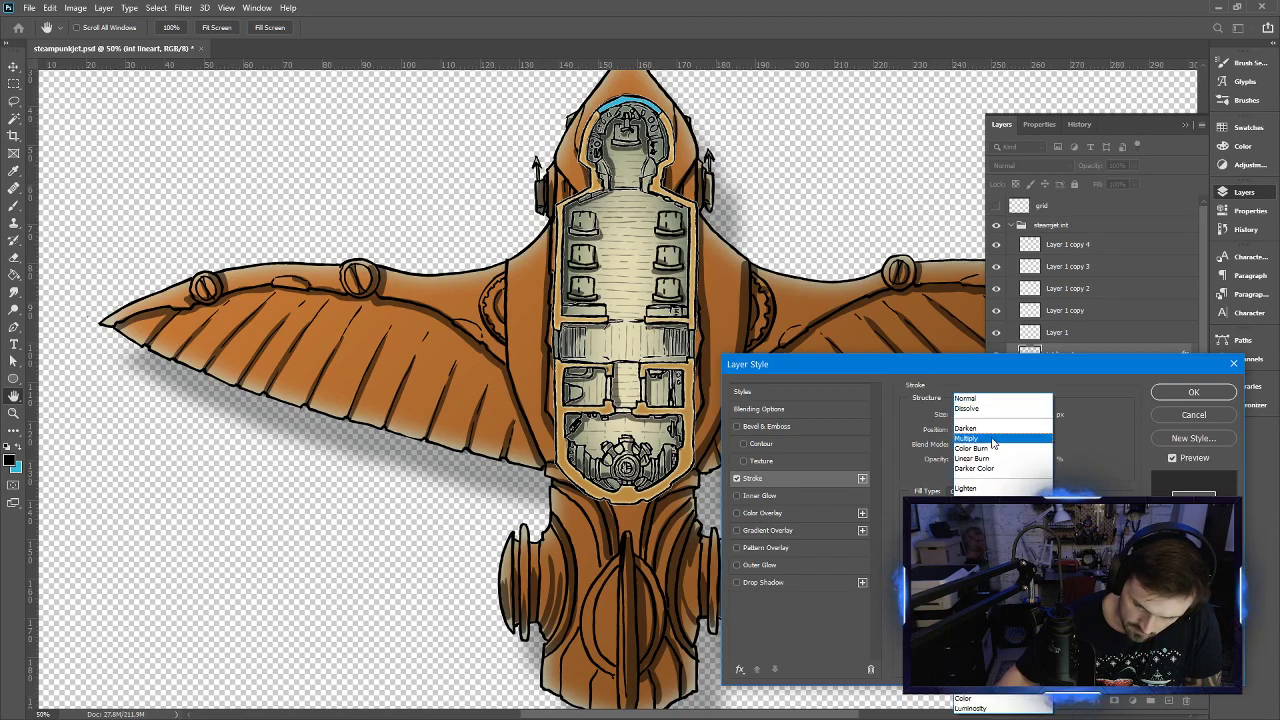
click(993, 439)
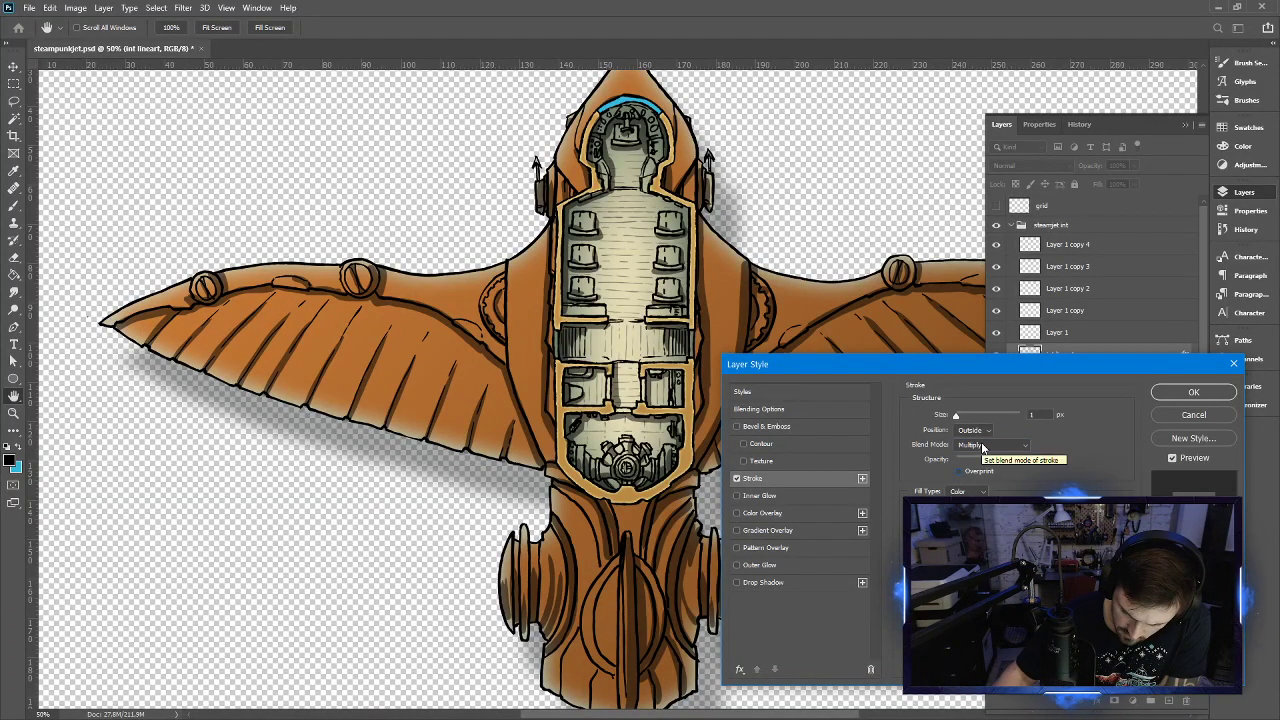
drag(915, 364, 240, 86)
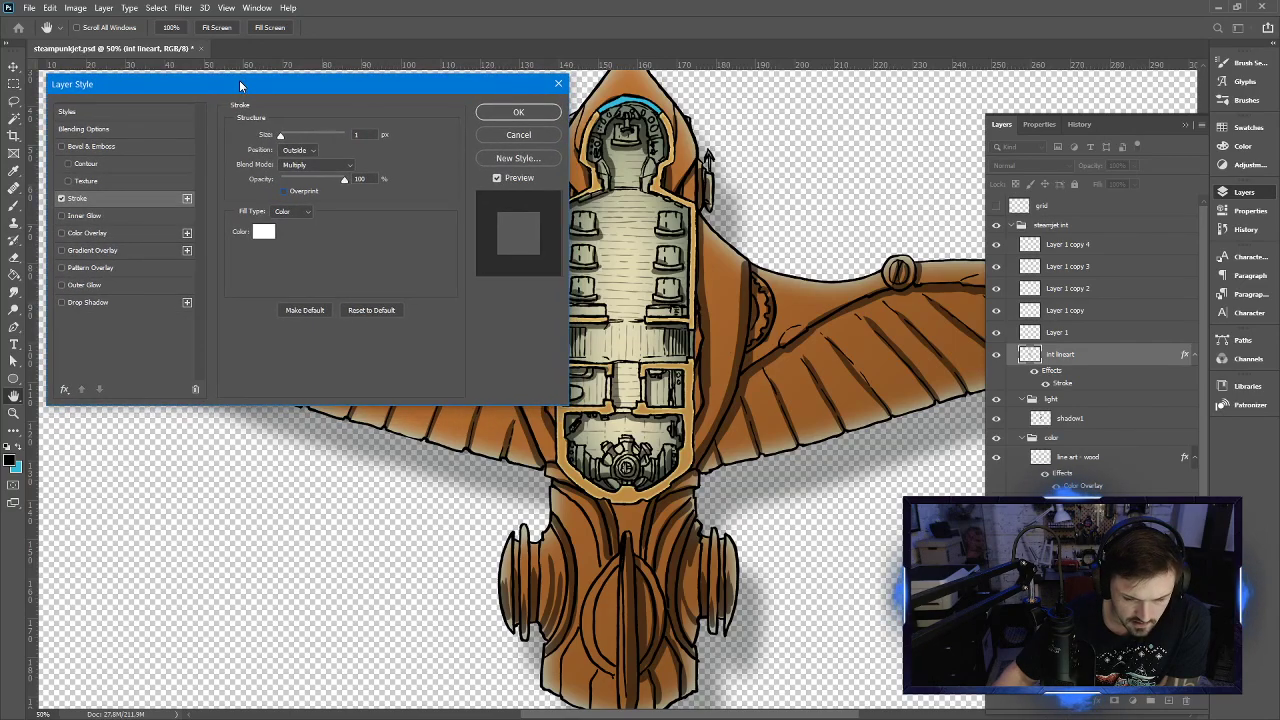
Replace the Stroke with Inner Glow and a white Outer Glow in Screen mode
click(64, 200)
click(63, 214)
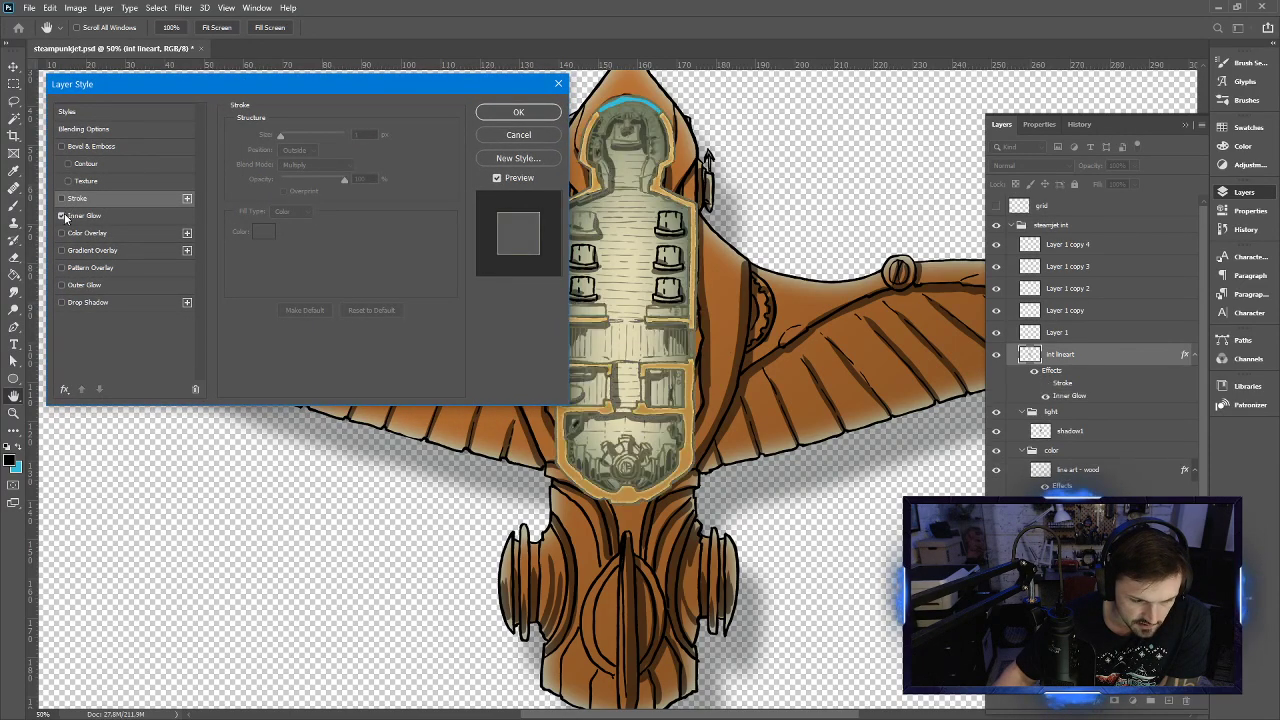
click(66, 285)
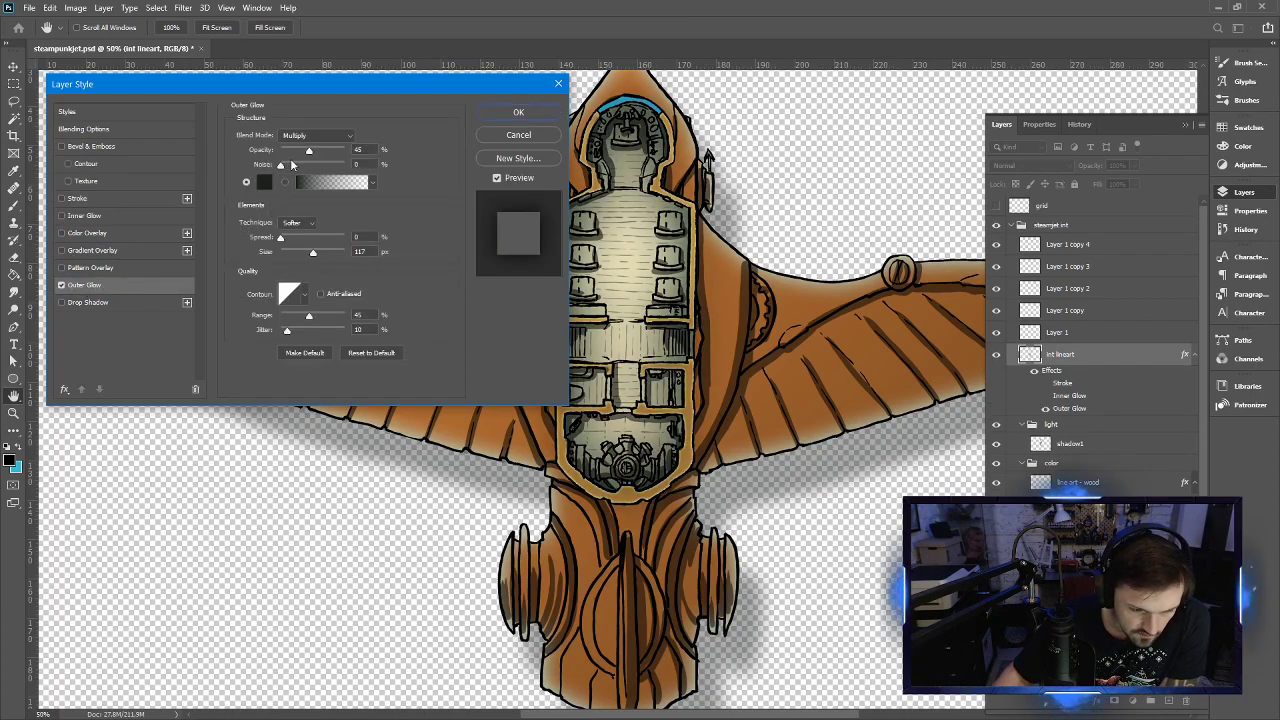
click(264, 181)
drag(128, 450, 32, 432)
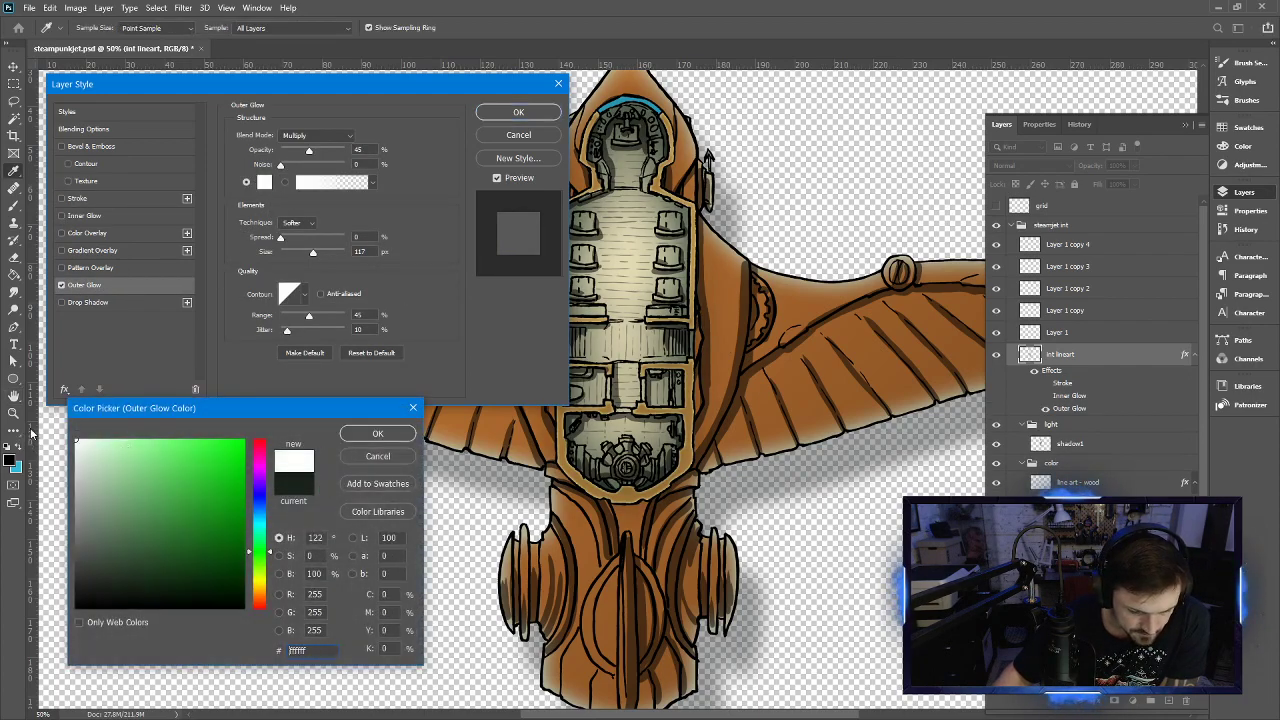
click(378, 433)
click(318, 135)
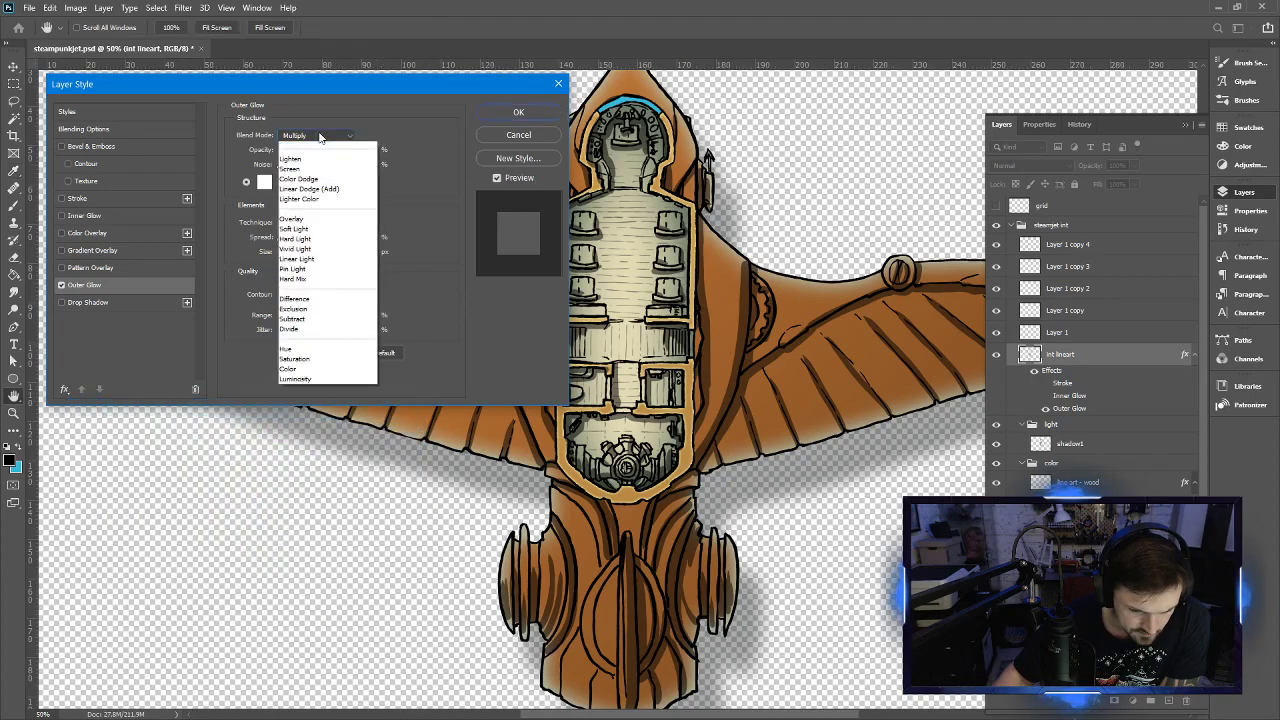
click(318, 168)
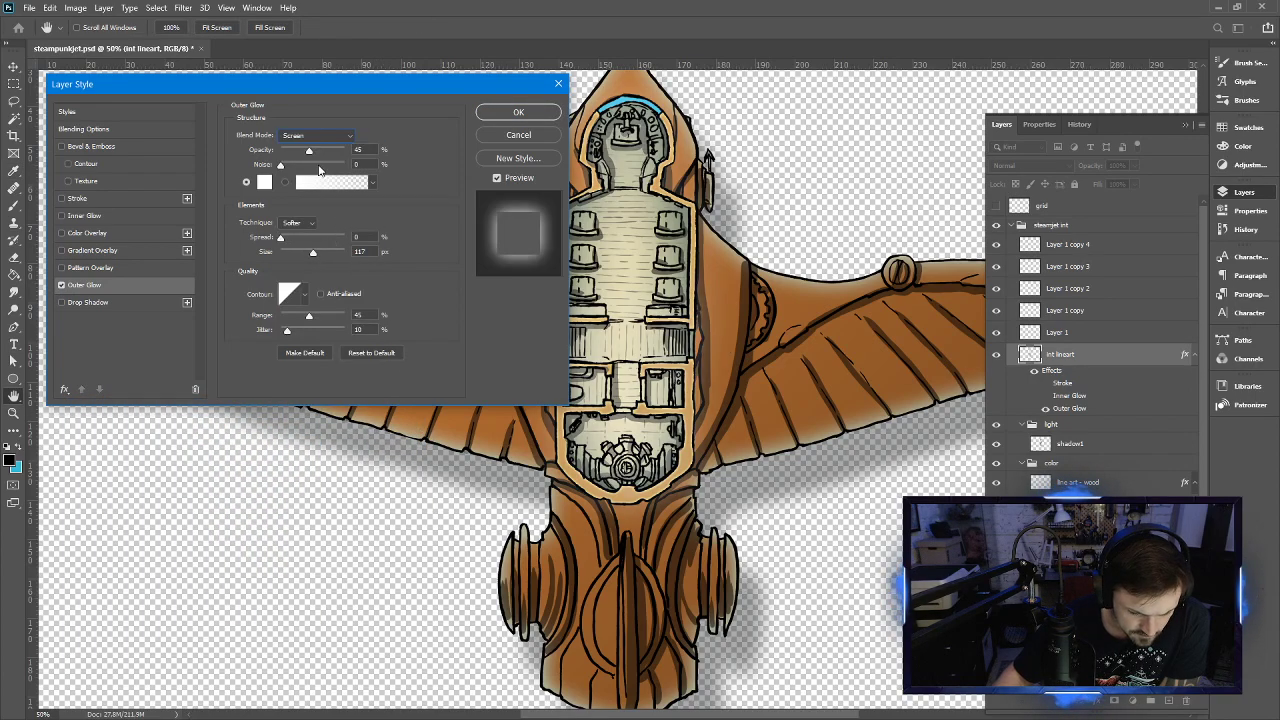
Set the outer glow size to 3 px and try several contour presets
drag(314, 257, 276, 253)
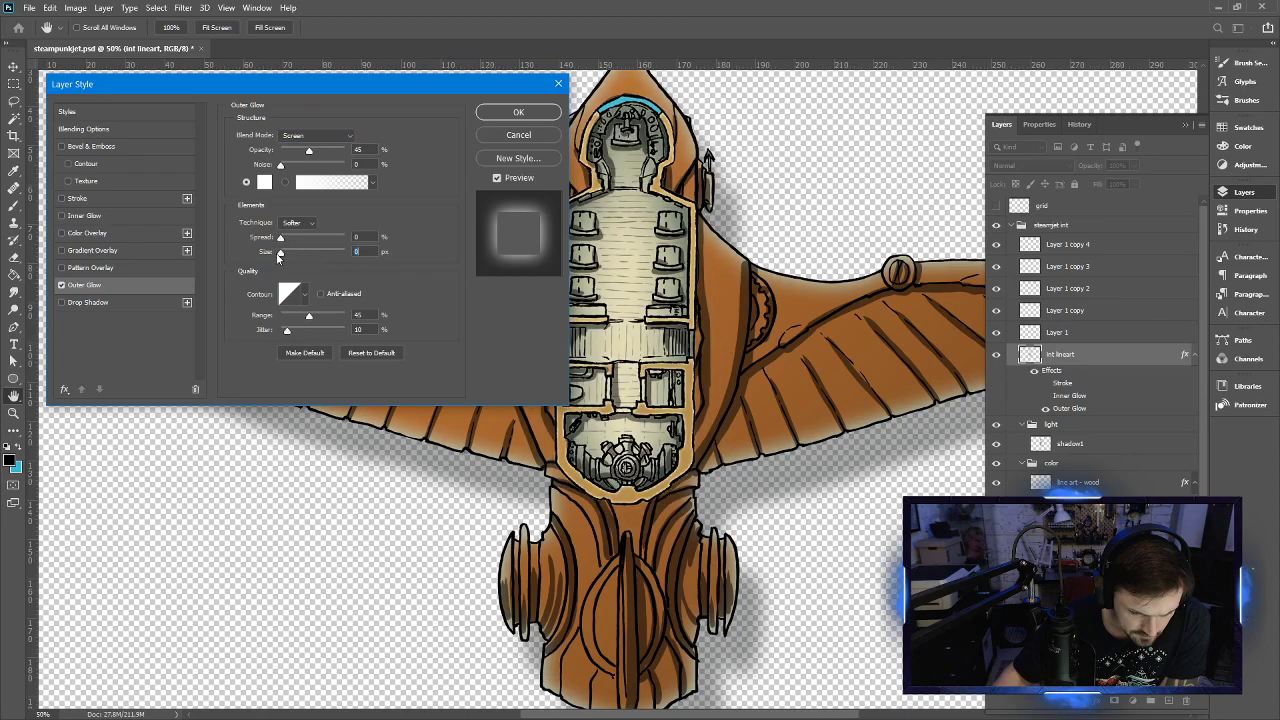
text(3)
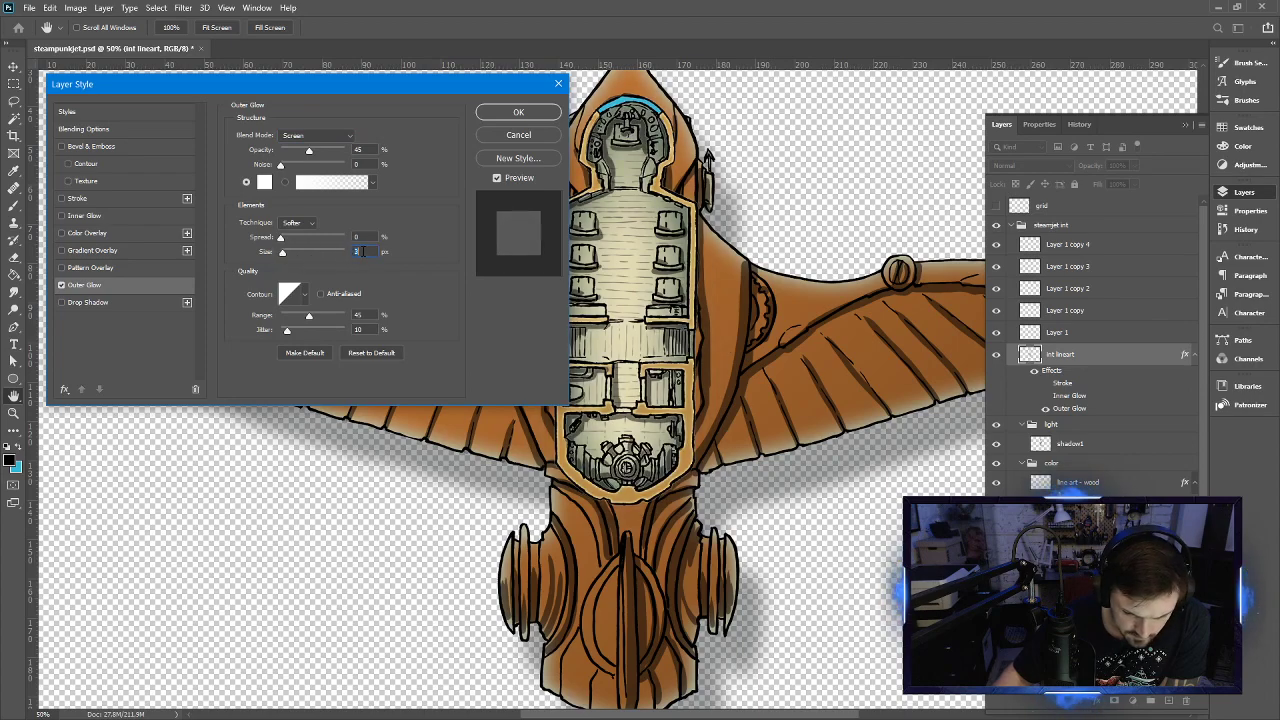
click(300, 295)
click(733, 171)
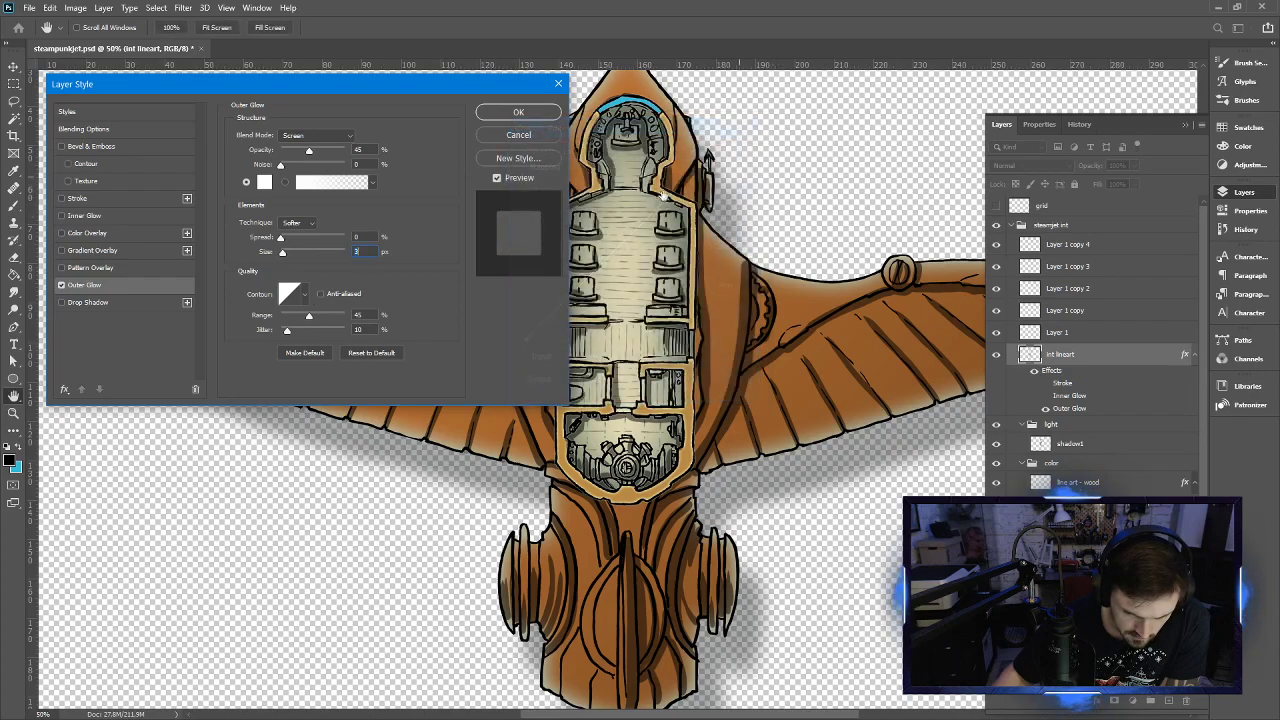
click(308, 293)
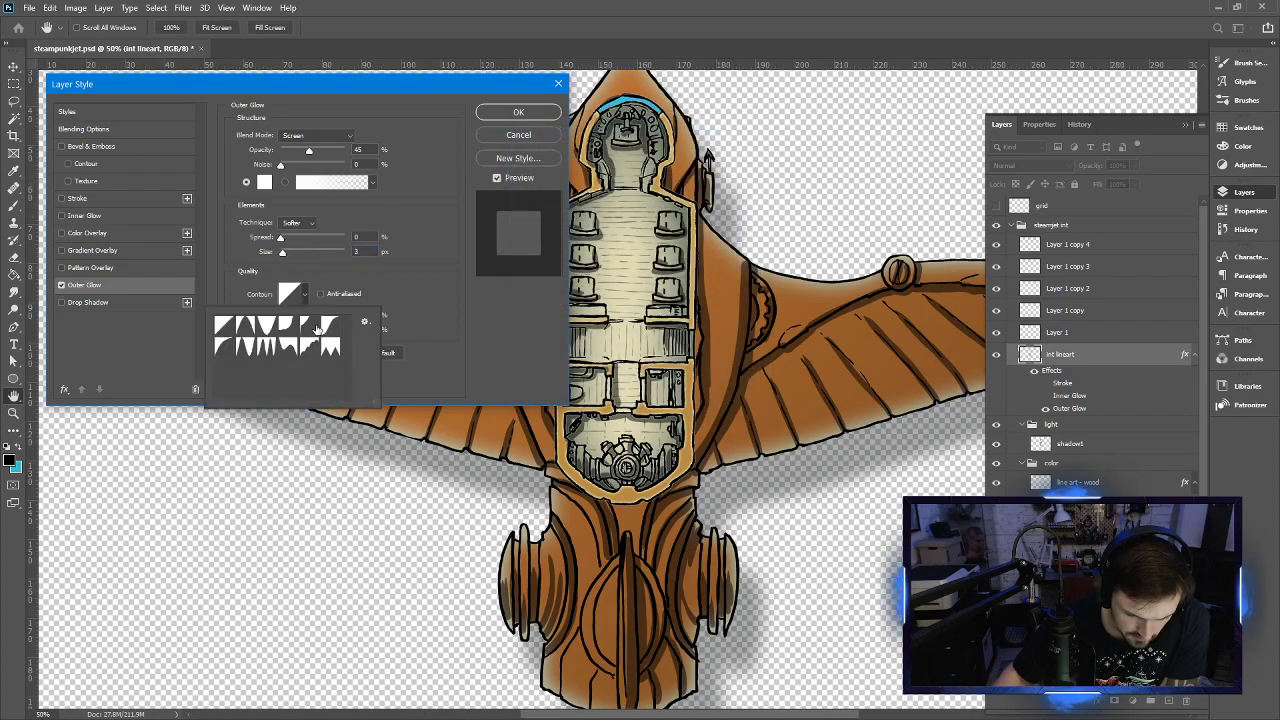
click(314, 330)
click(334, 325)
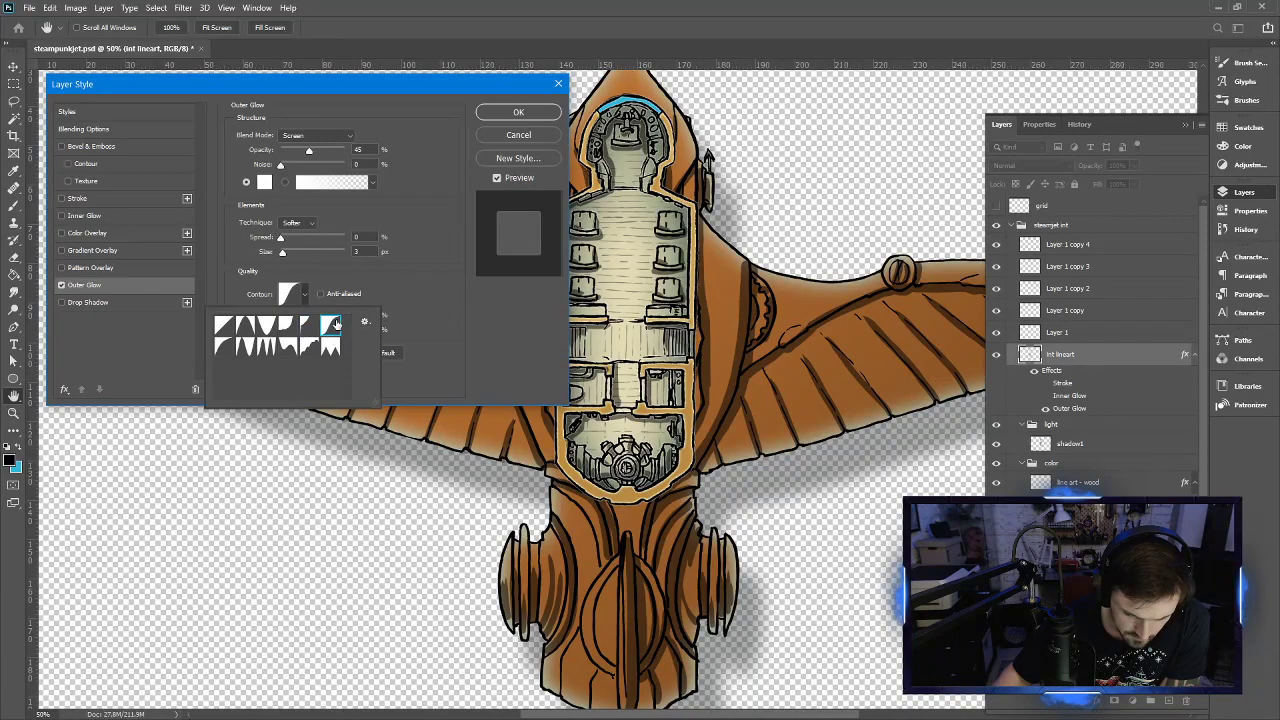
click(250, 327)
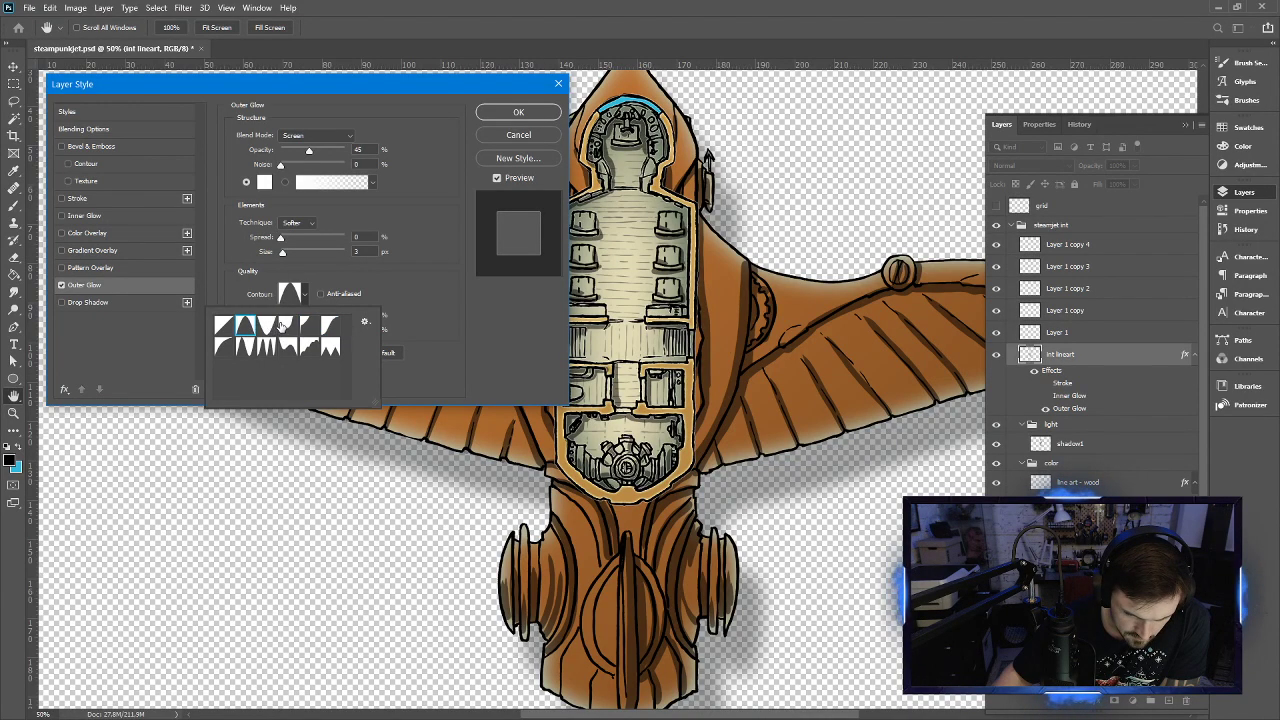
click(228, 346)
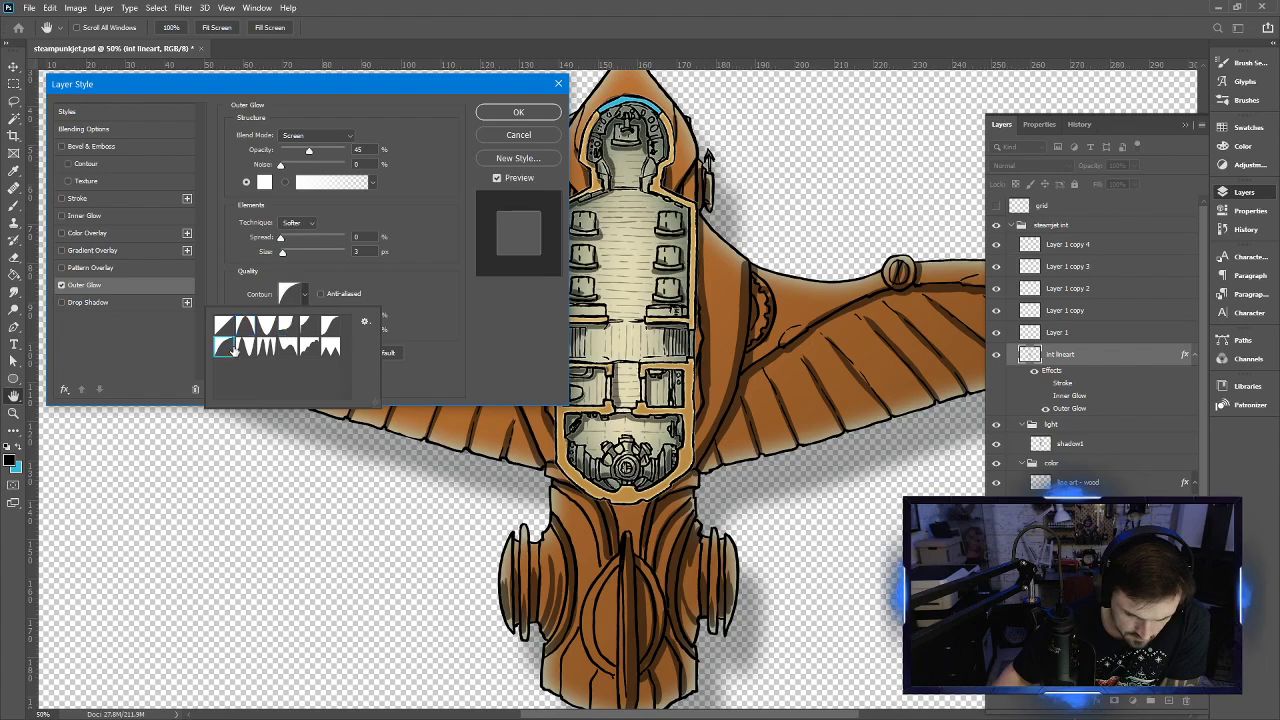
click(308, 328)
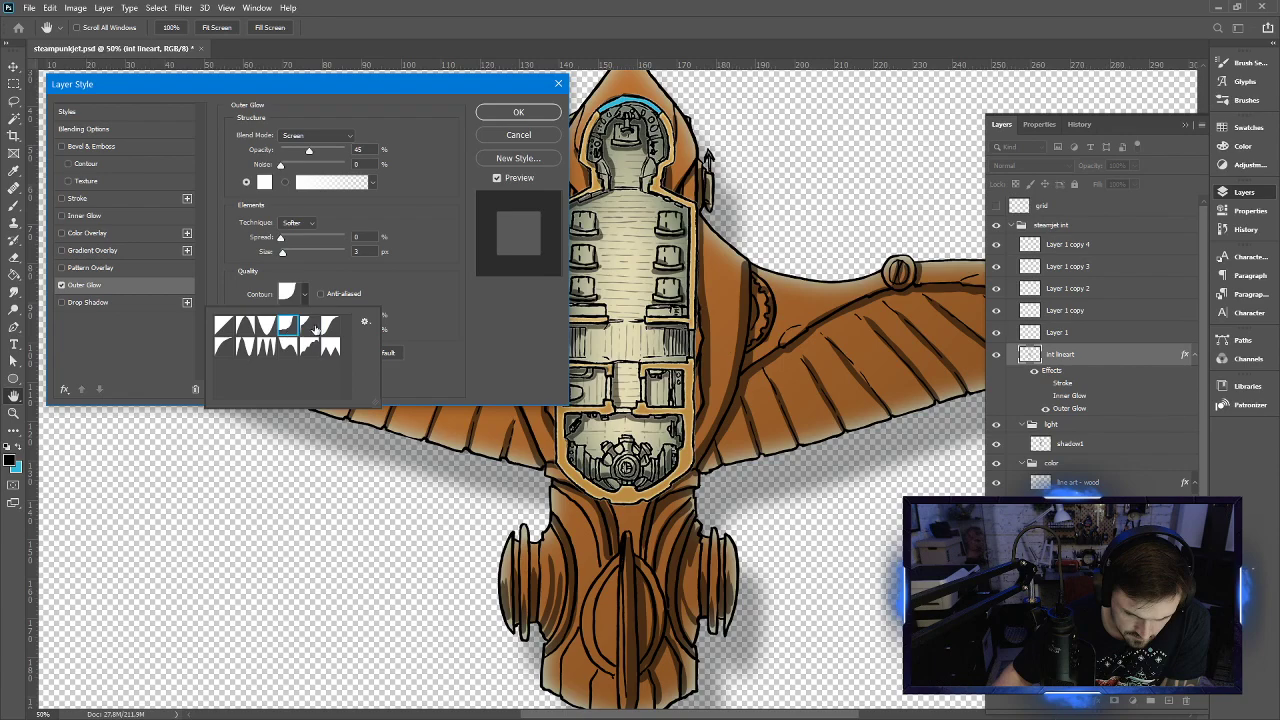
click(331, 327)
click(308, 328)
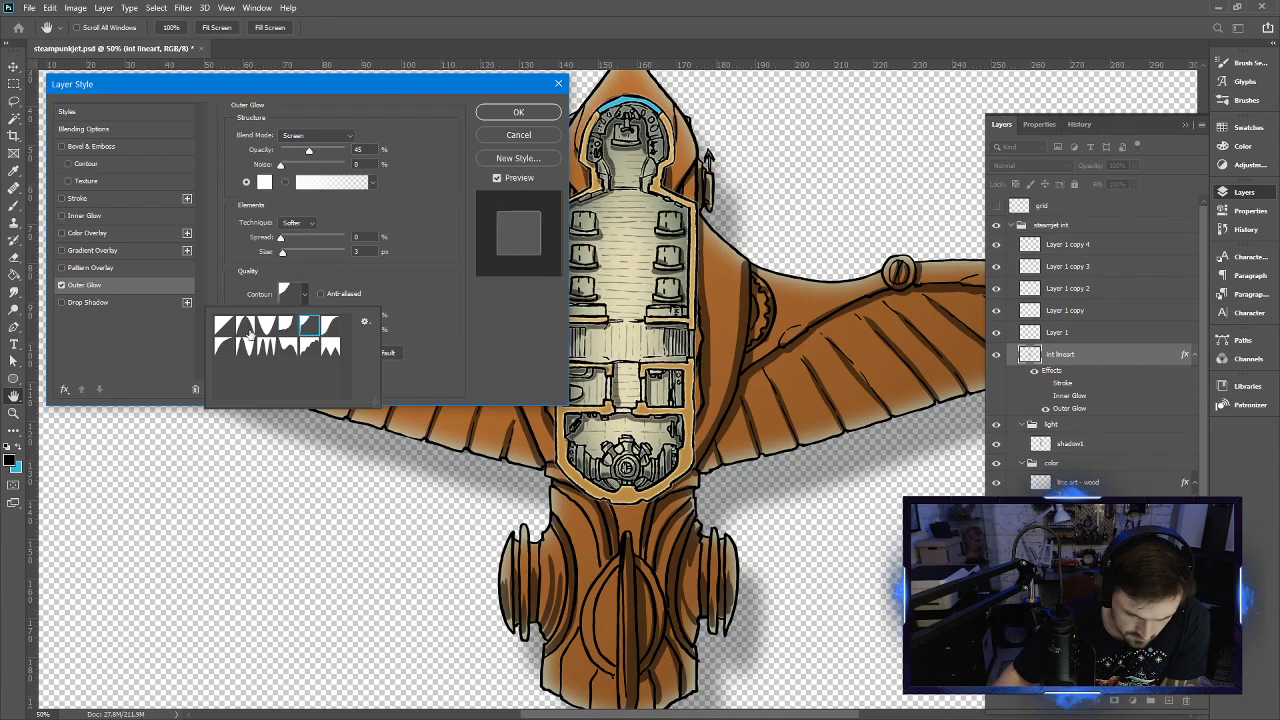
click(226, 328)
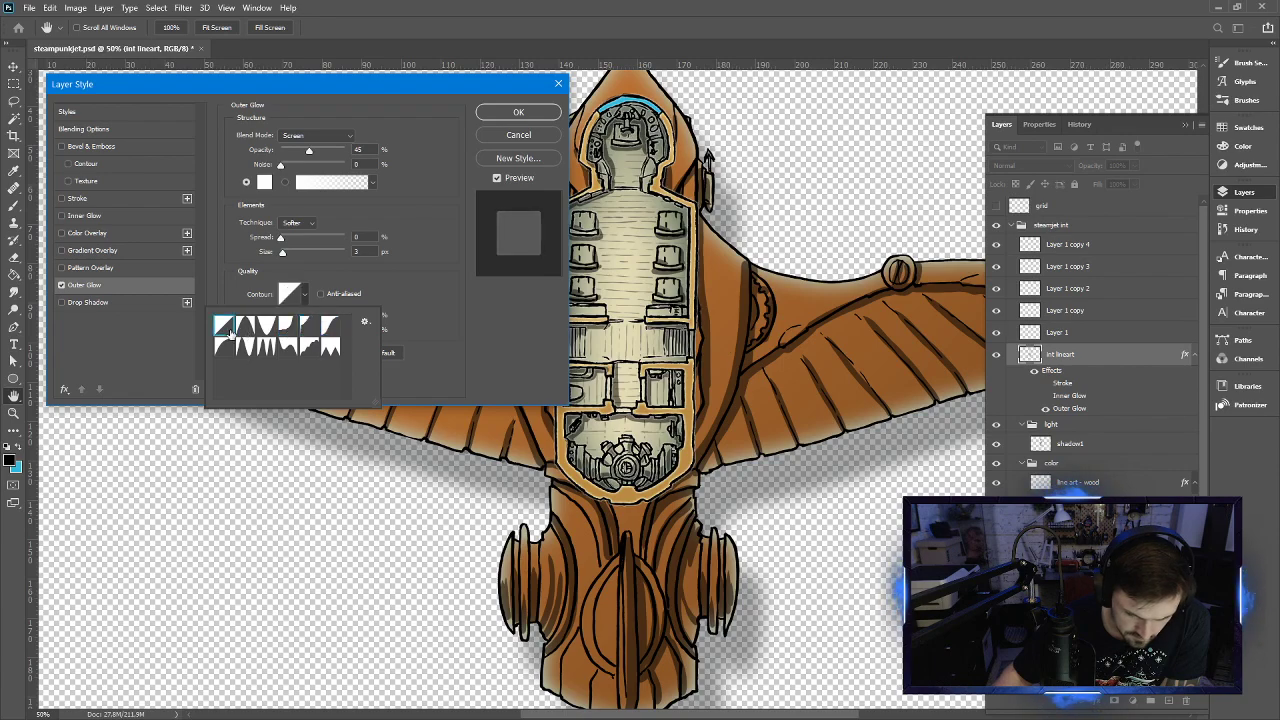
click(308, 327)
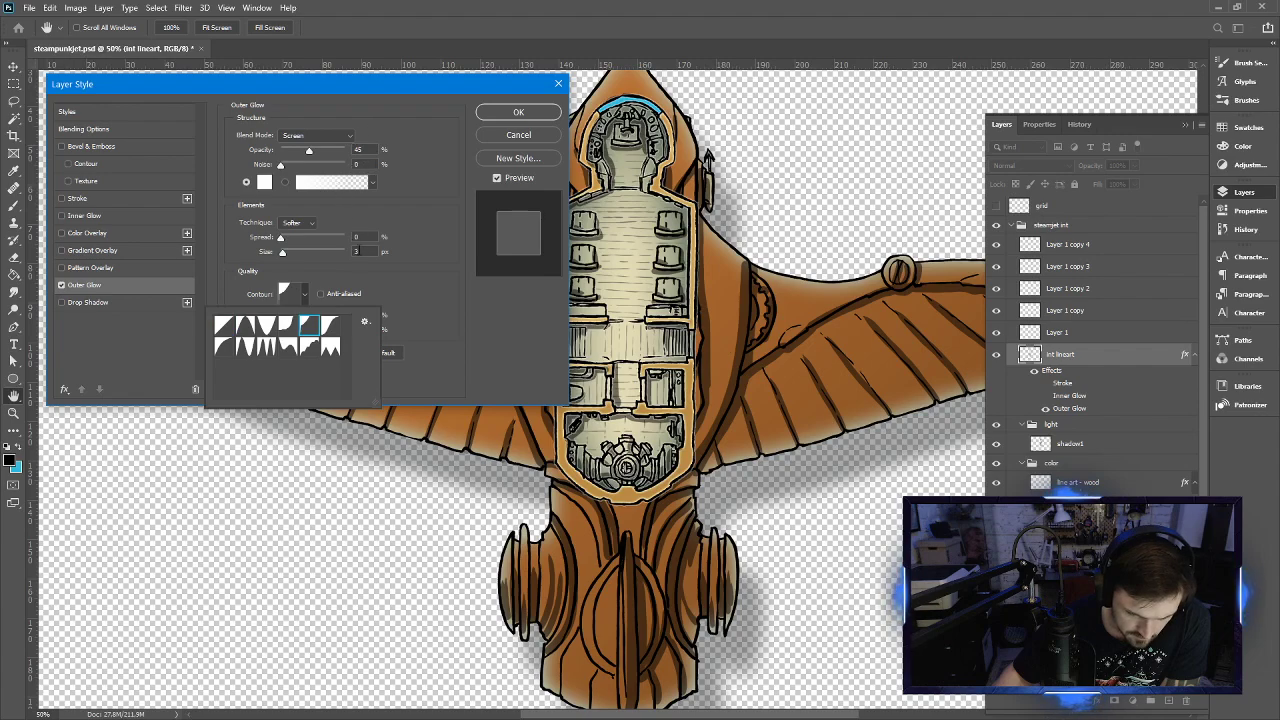
click(357, 251)
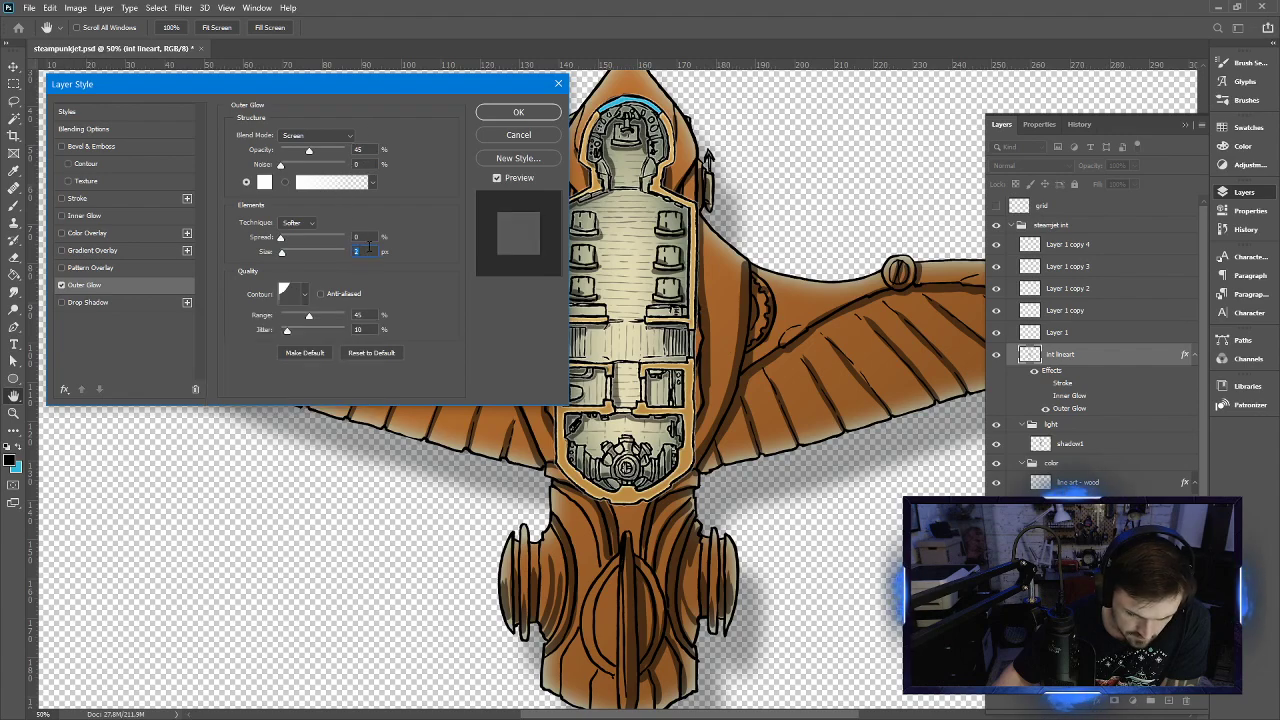
Lower the glow opacity to 35%, set size 4 px, and pick another contour preset
click(297, 152)
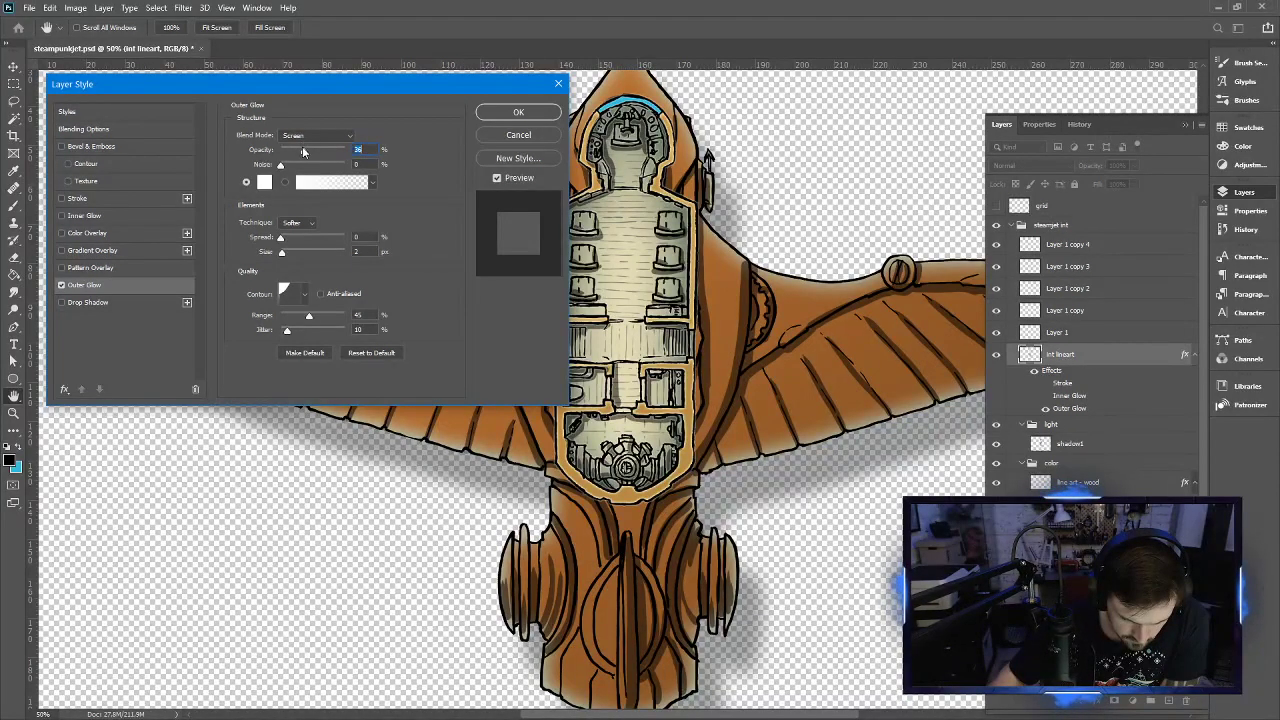
drag(305, 149, 303, 149)
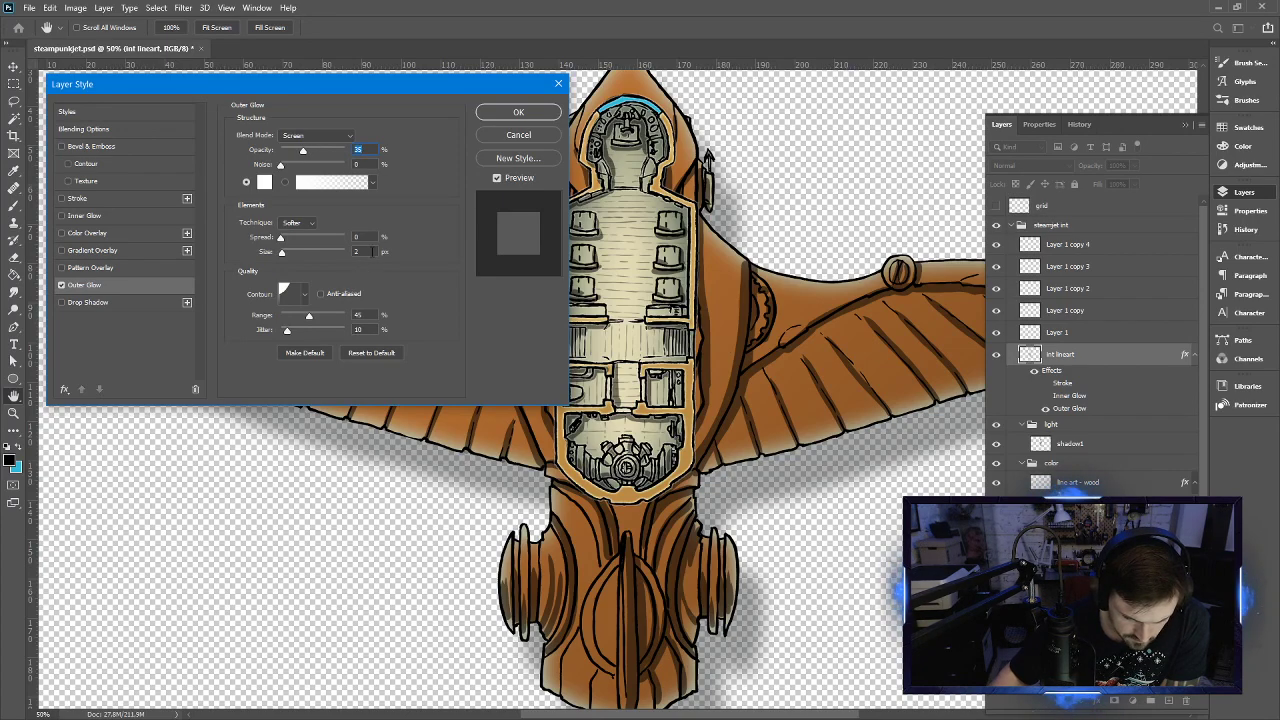
click(369, 251)
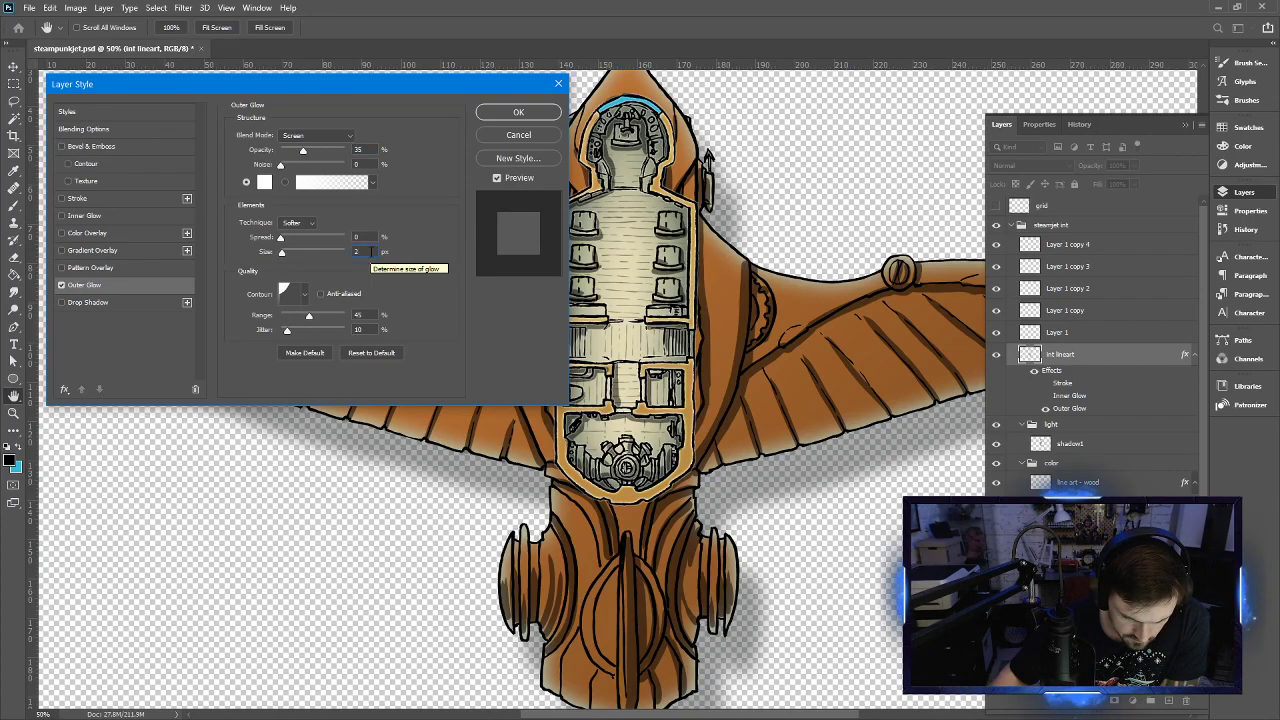
key(Up)
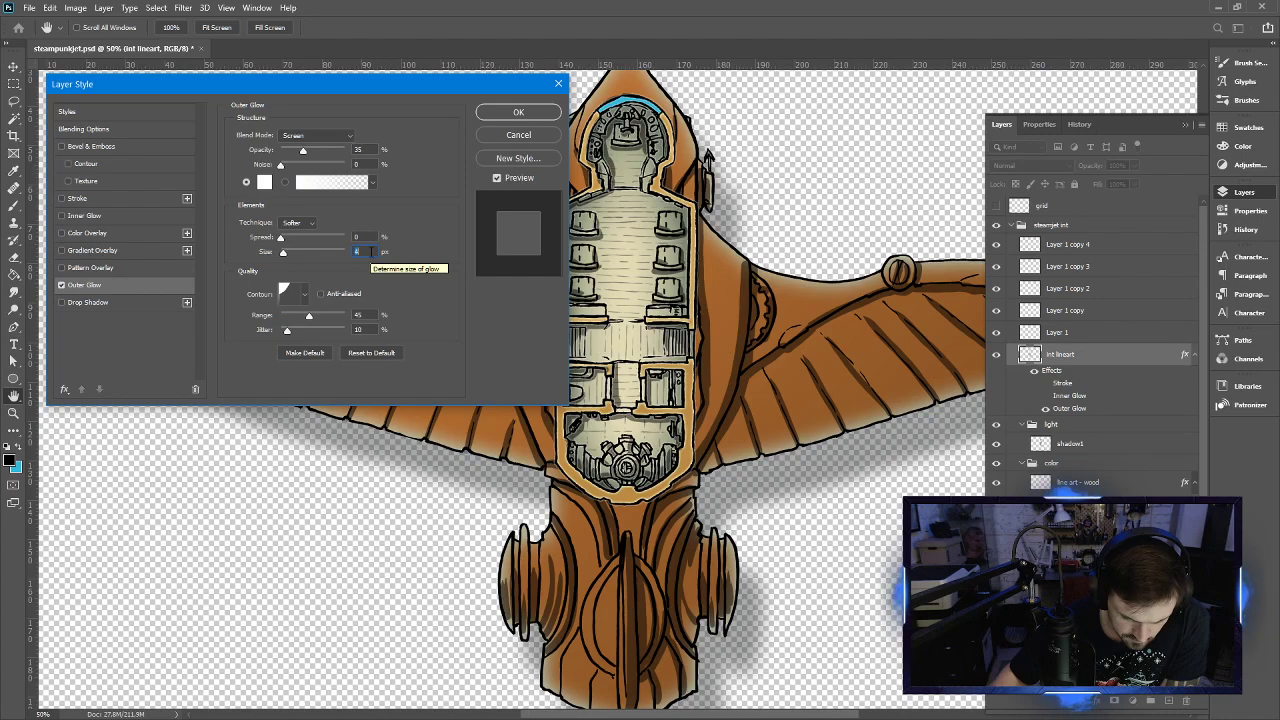
key(Down)
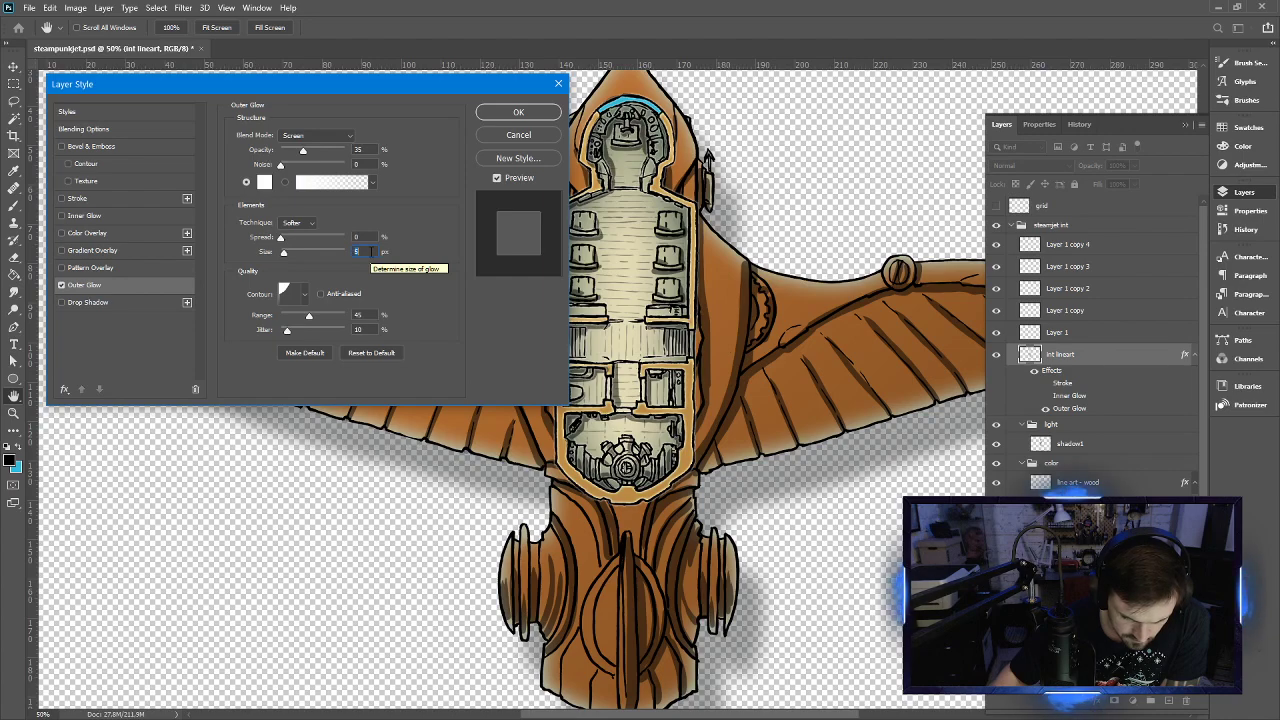
key(Down)
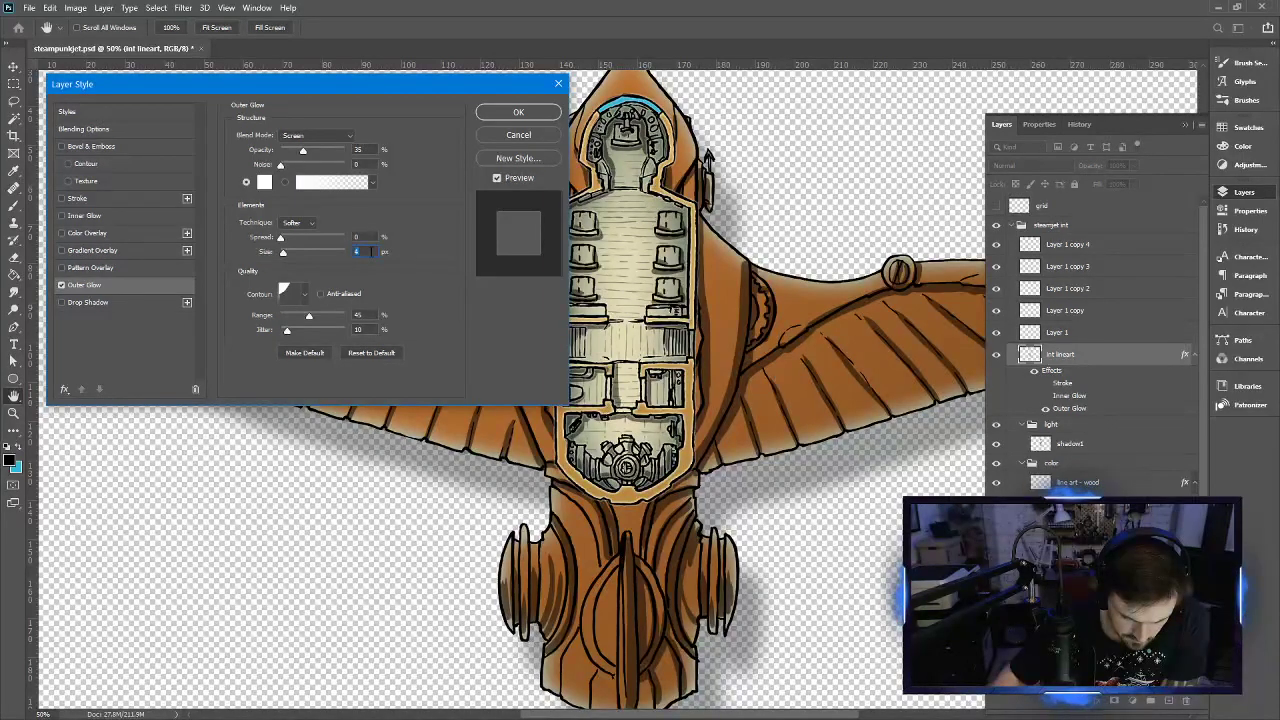
click(262, 236)
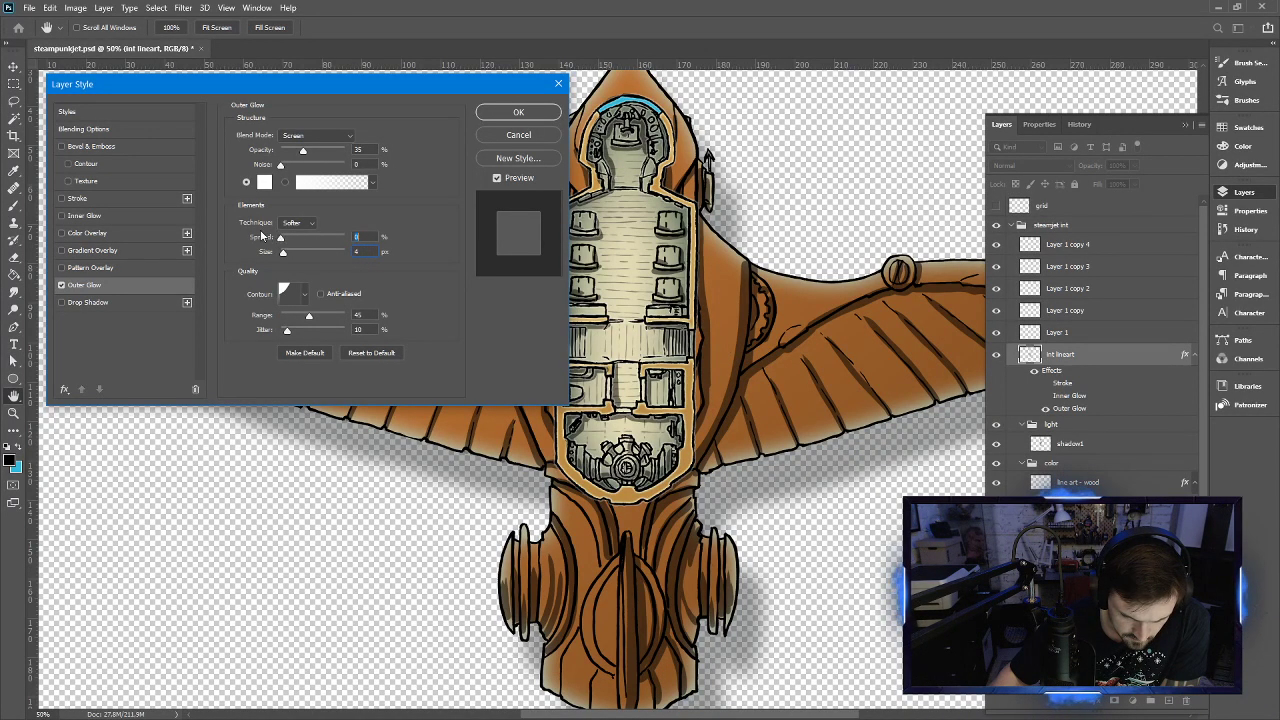
click(306, 295)
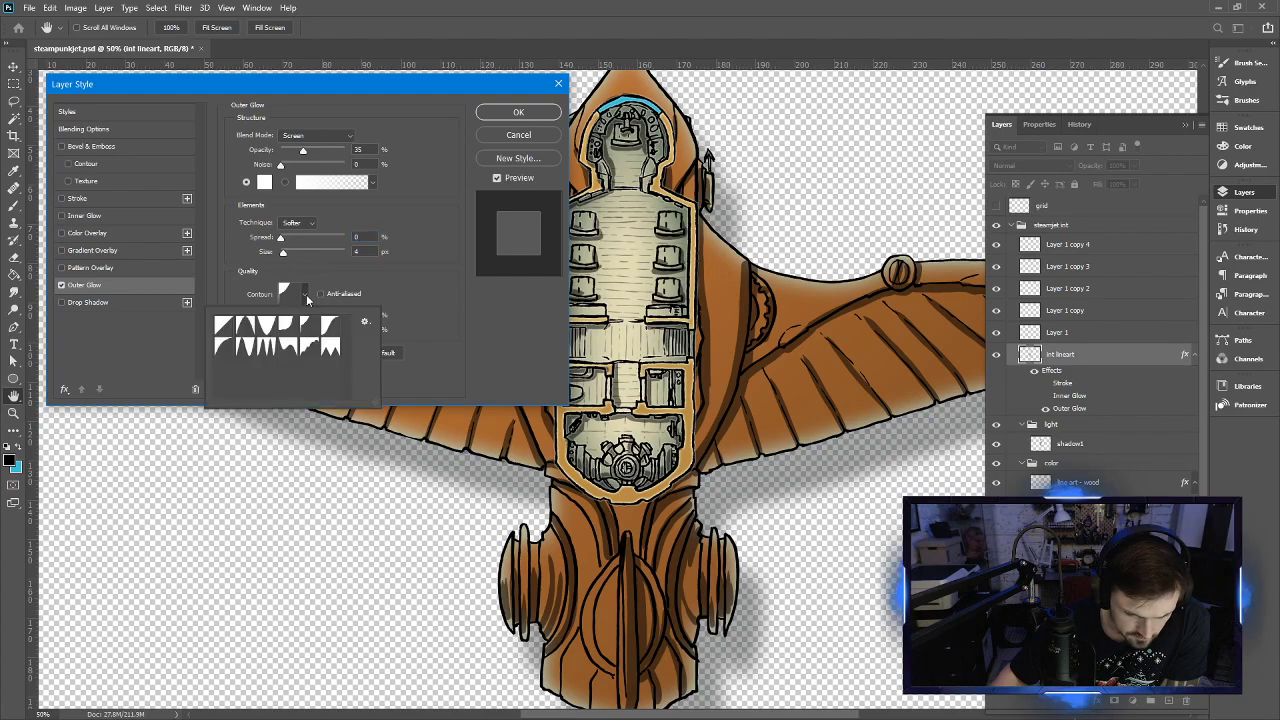
click(288, 326)
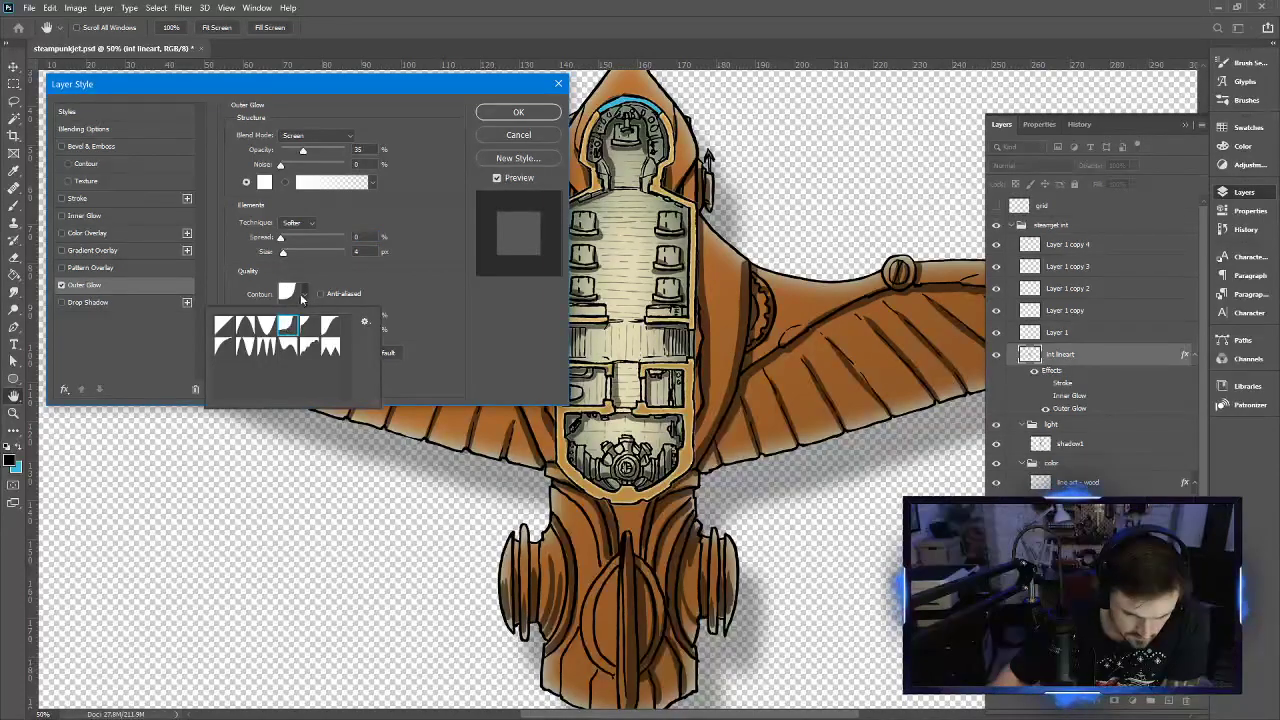
click(517, 113)
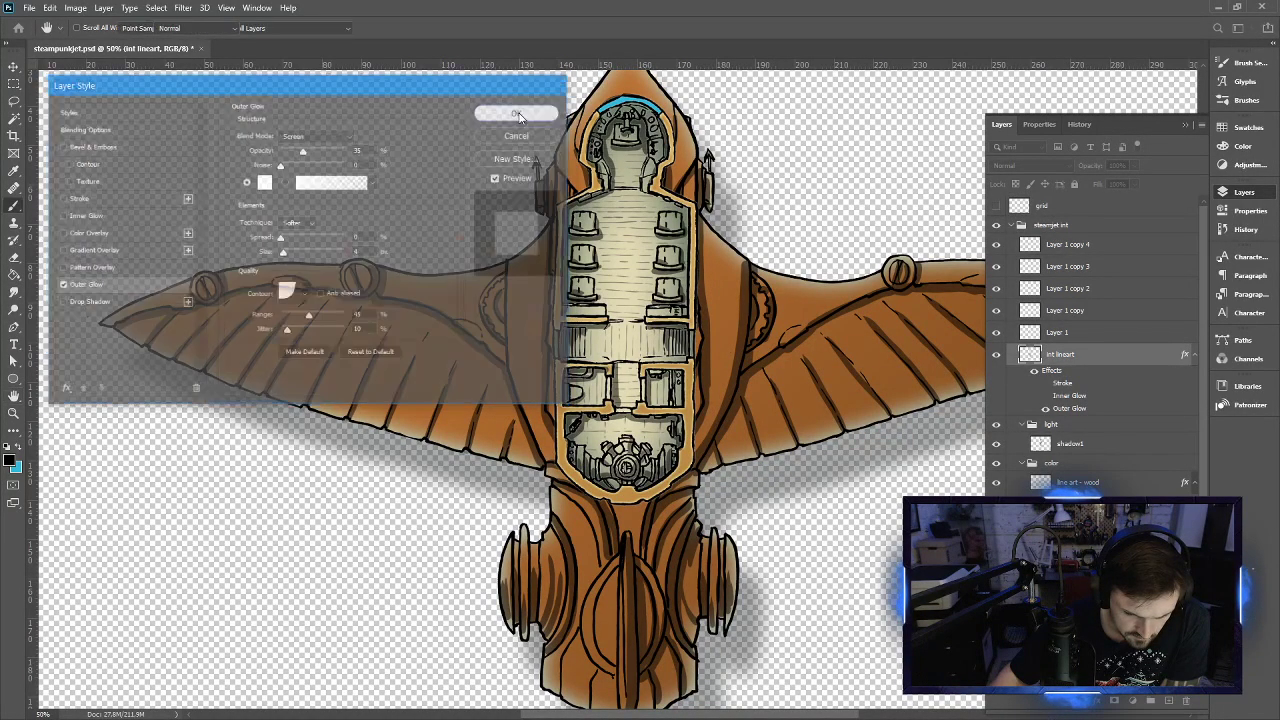
scroll(427, 357, up, 10)
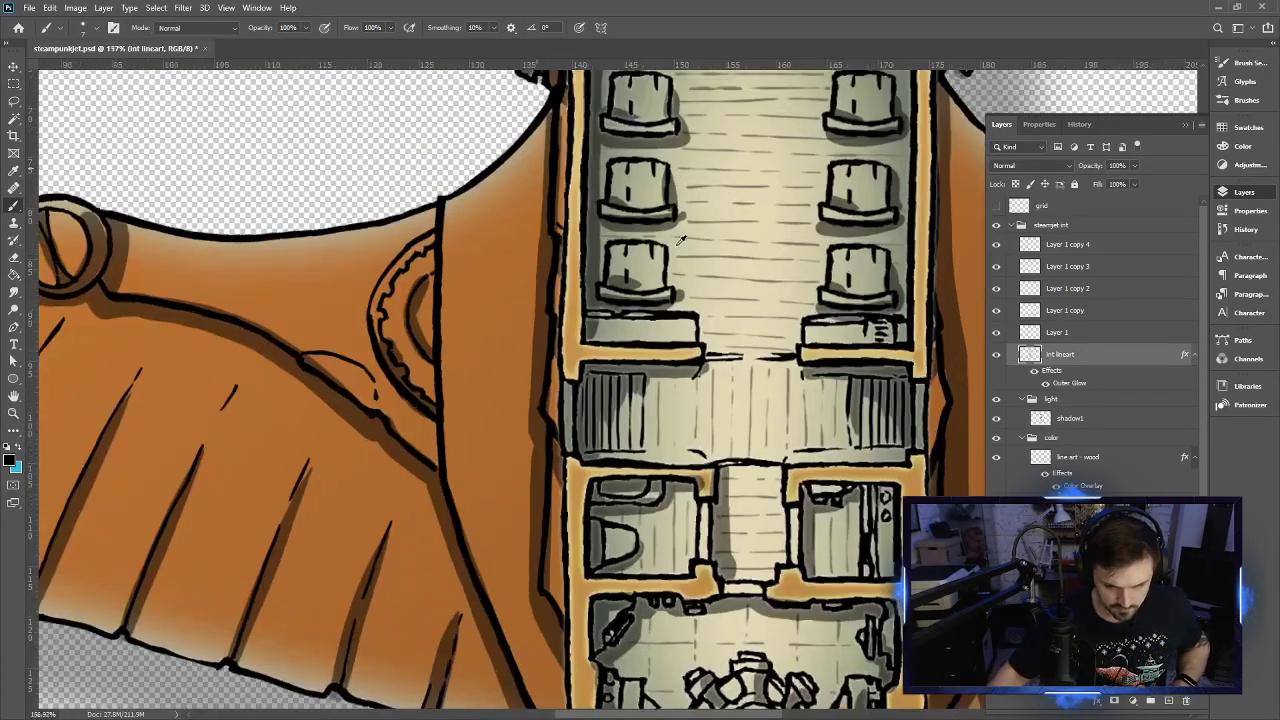
scroll(636, 256, down, 10)
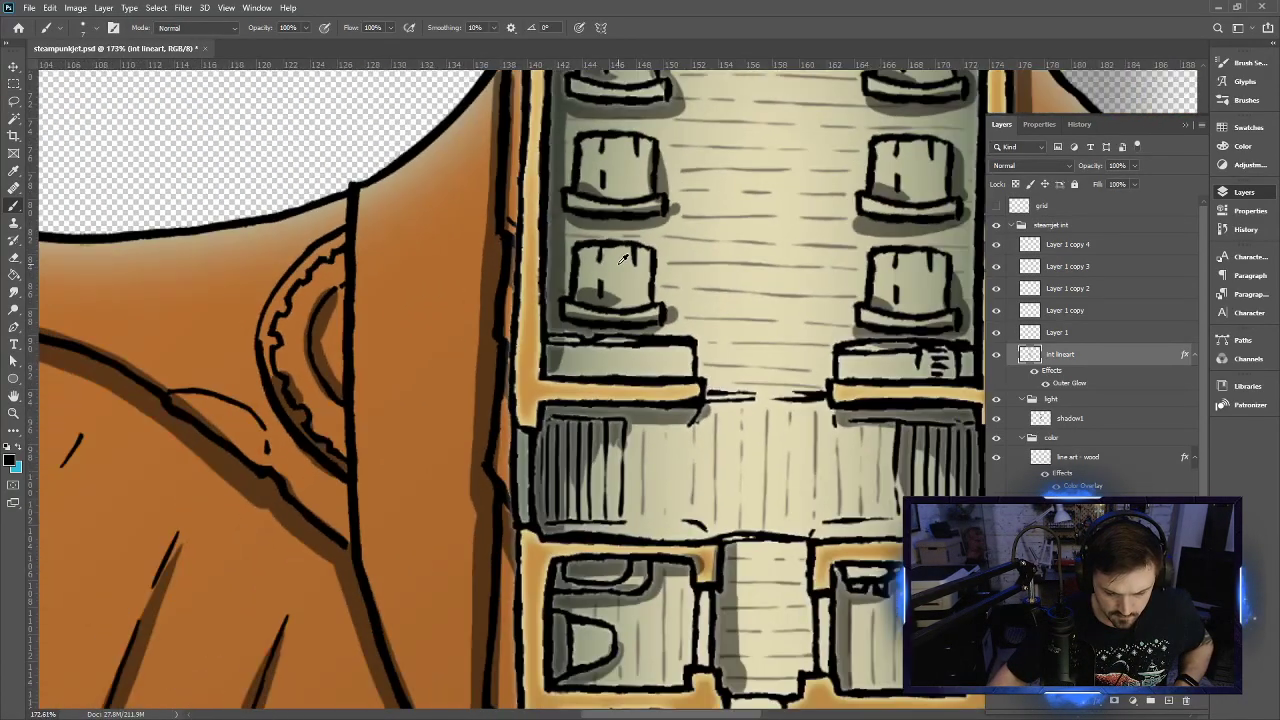
scroll(622, 258, down, 4)
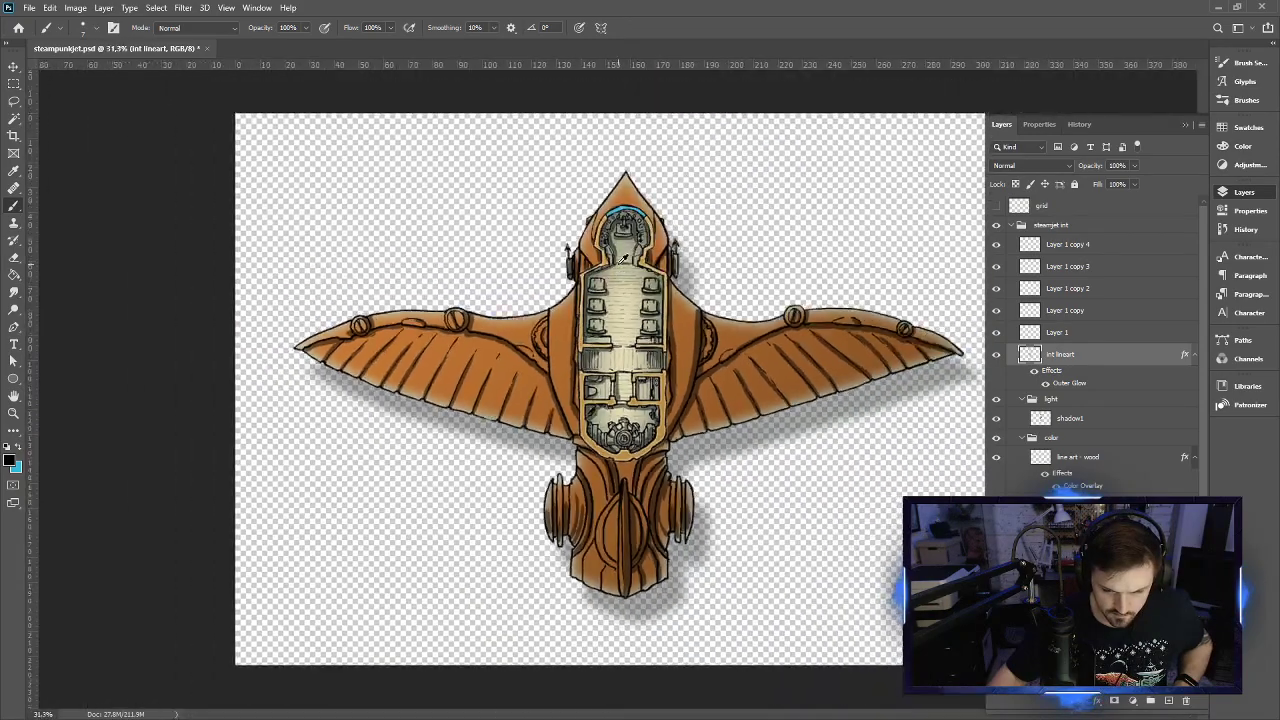
scroll(622, 258, up, 6)
scroll(622, 258, up, 5)
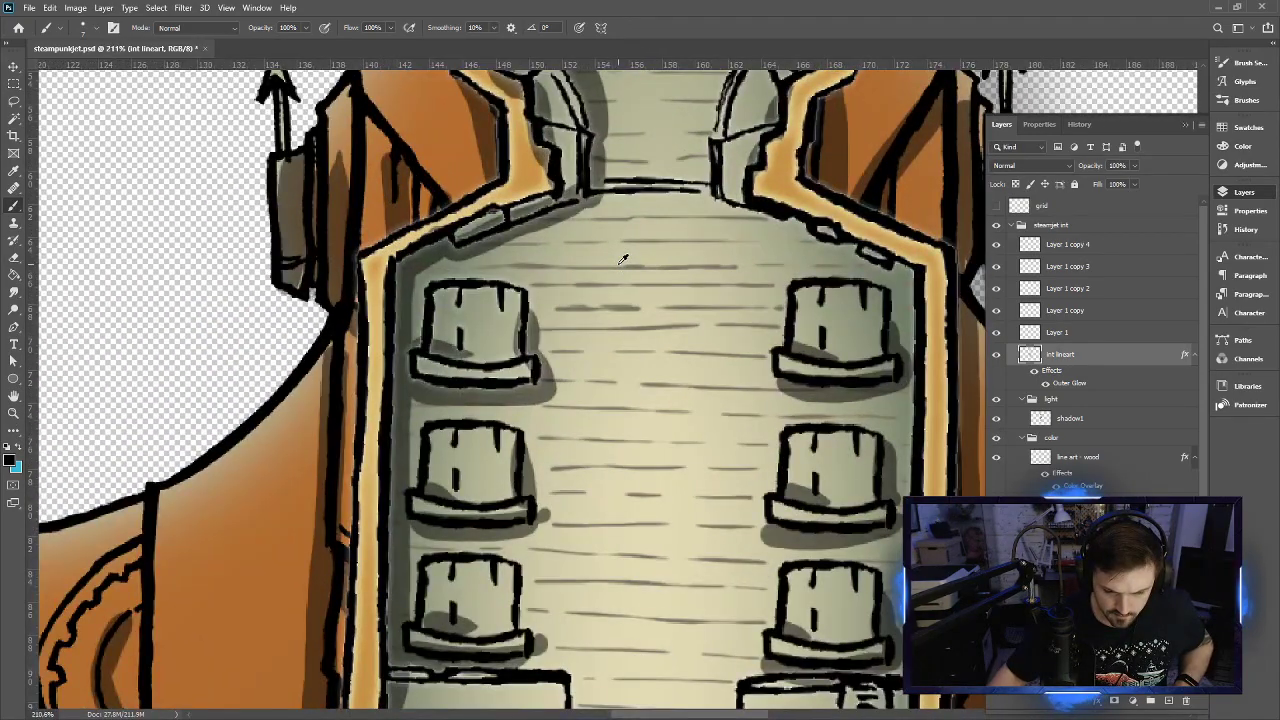
scroll(622, 258, up, 3)
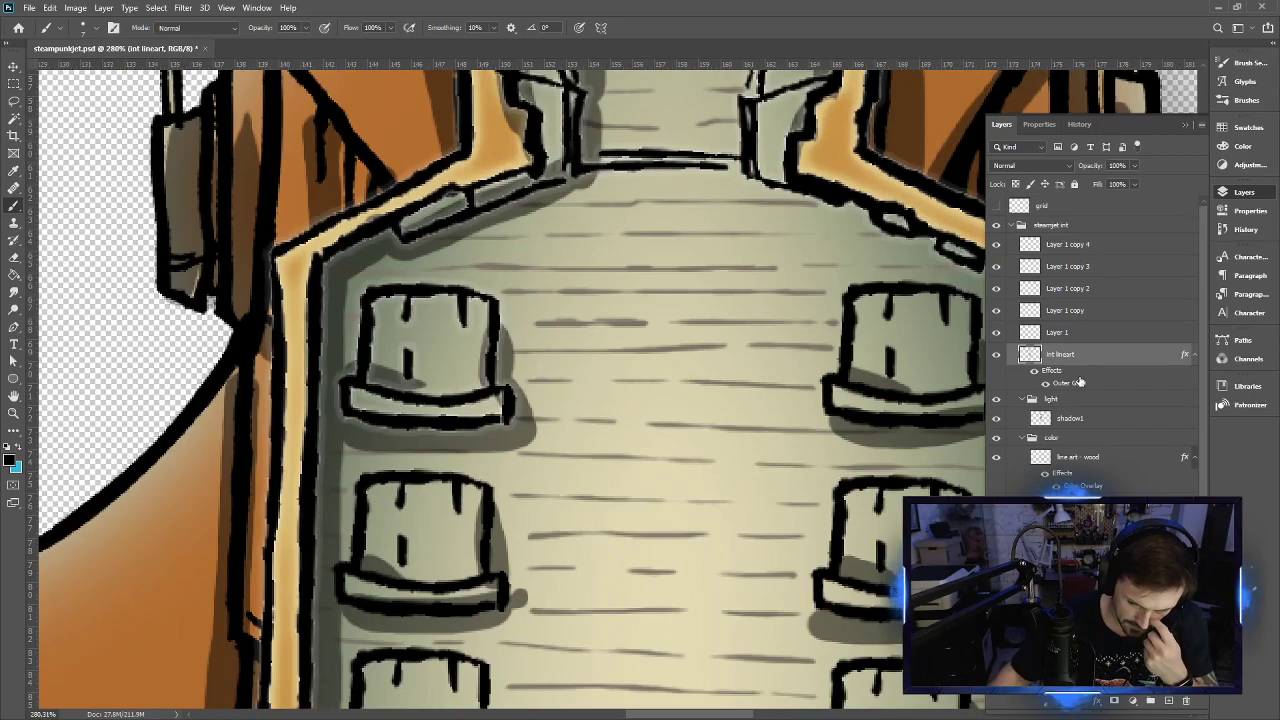
Change int lineart's Outer Glow size from 4 px to 3 px and confirm
double_click(1060, 386)
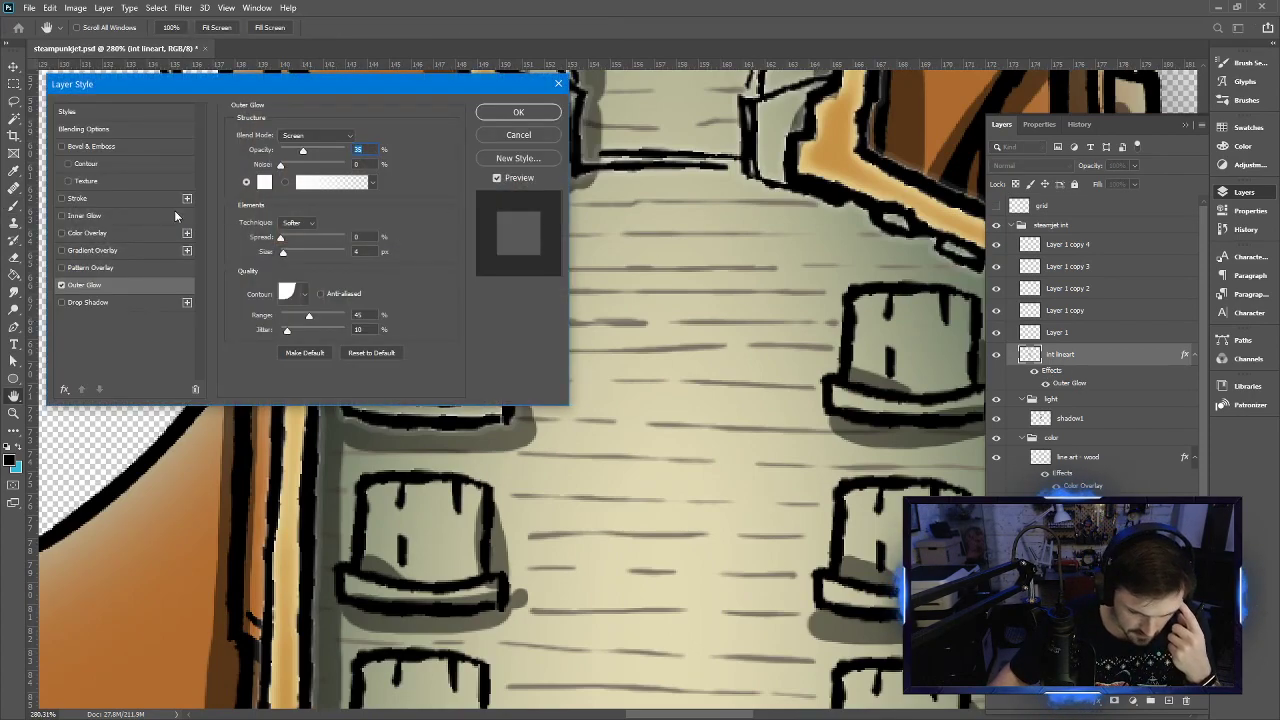
key(Down)
key(Down)
key(Down)
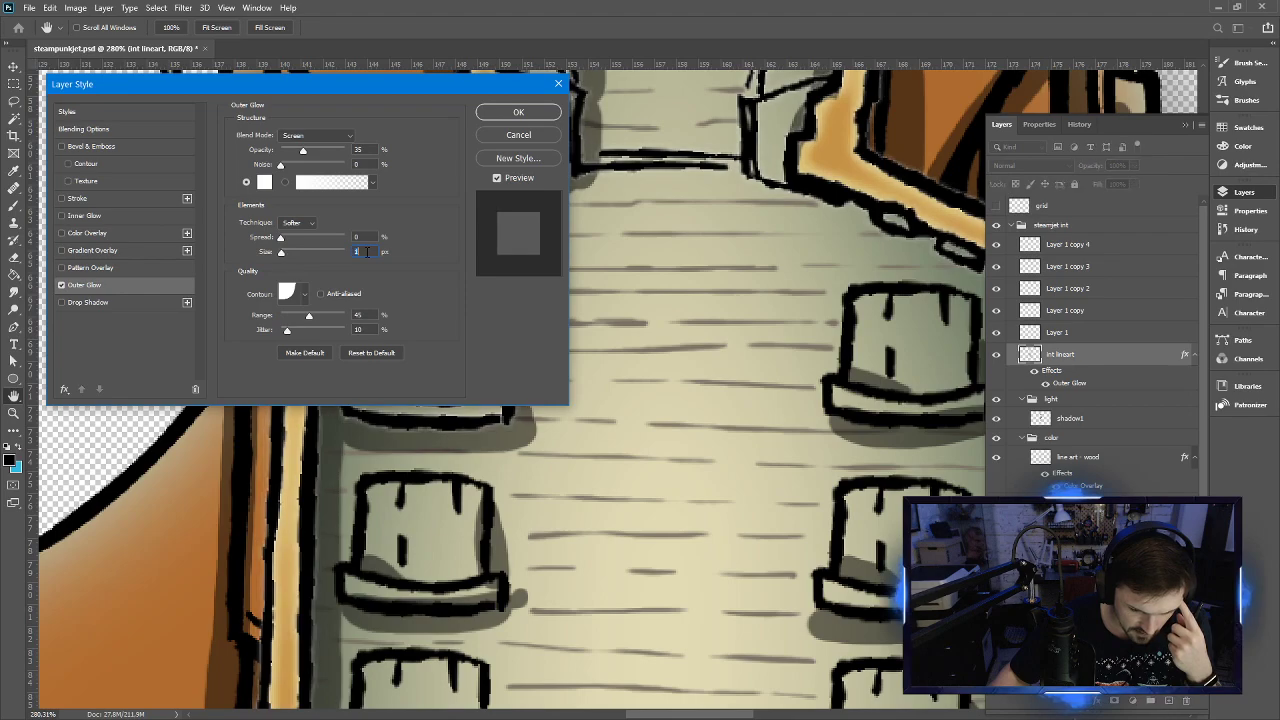
key(Up)
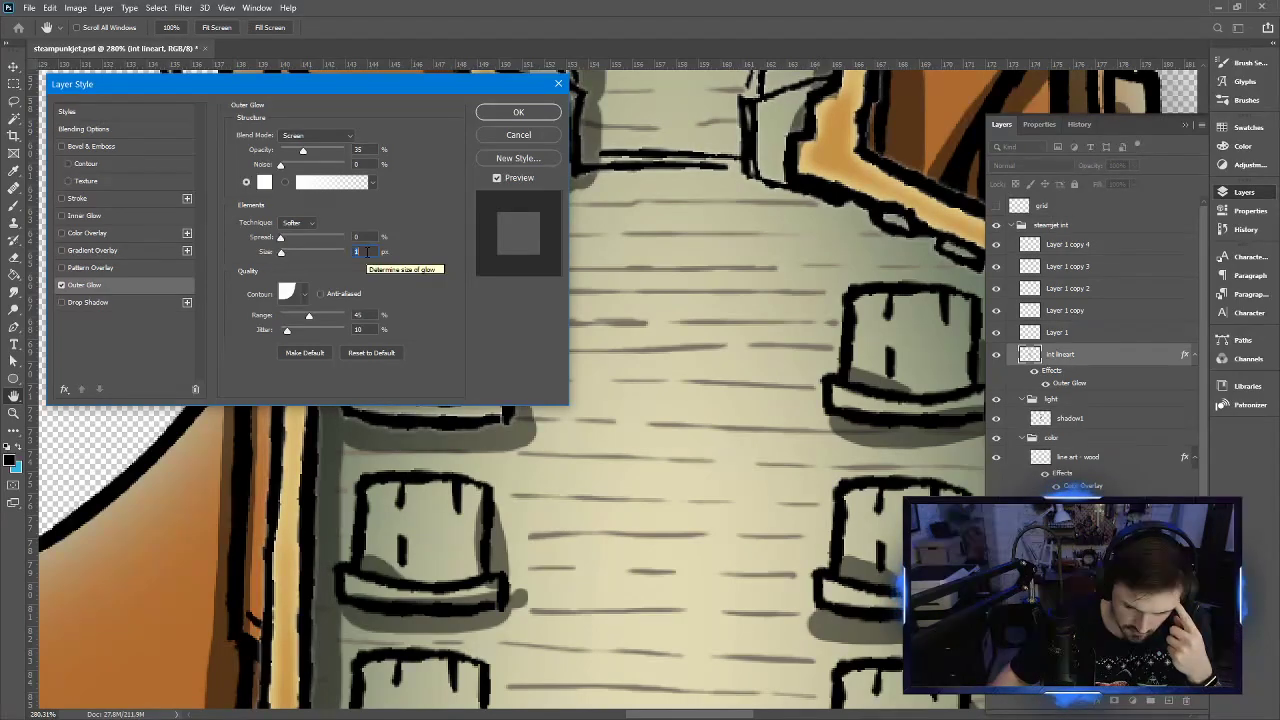
key(Up)
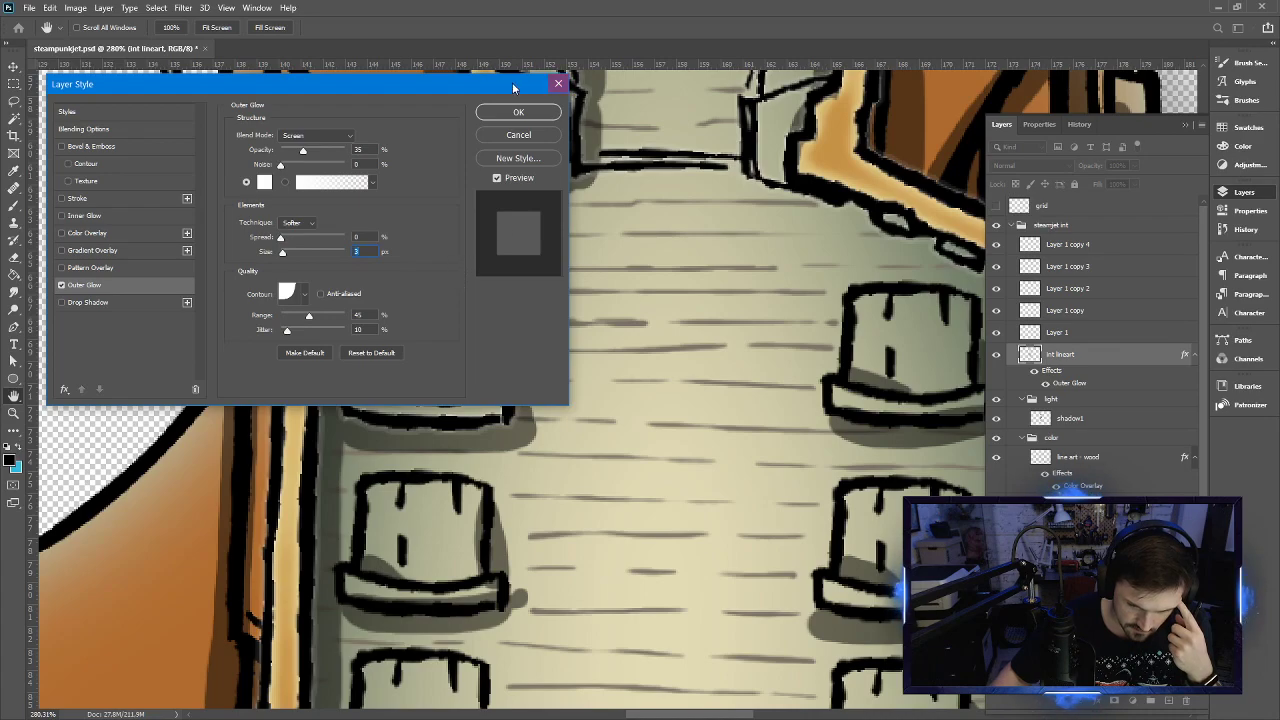
click(517, 111)
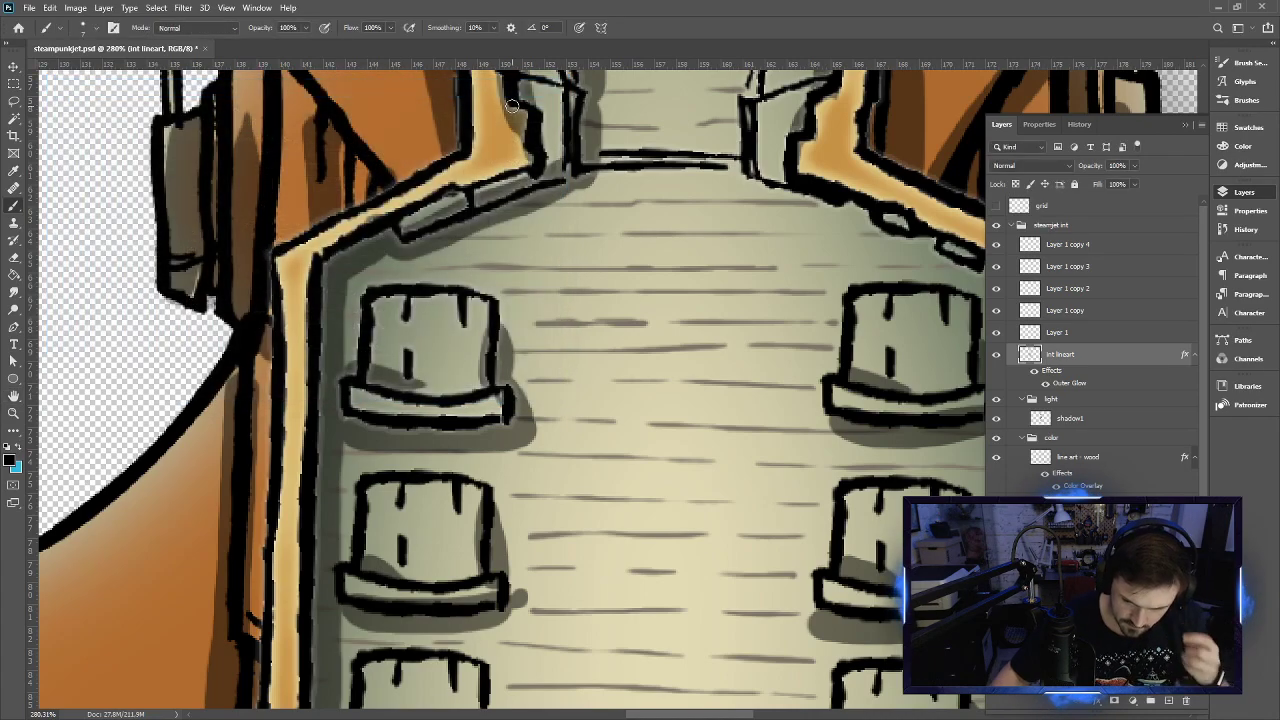
Merge Layer 1 and its four copies, then merge the result down into int lineart
click(1081, 250)
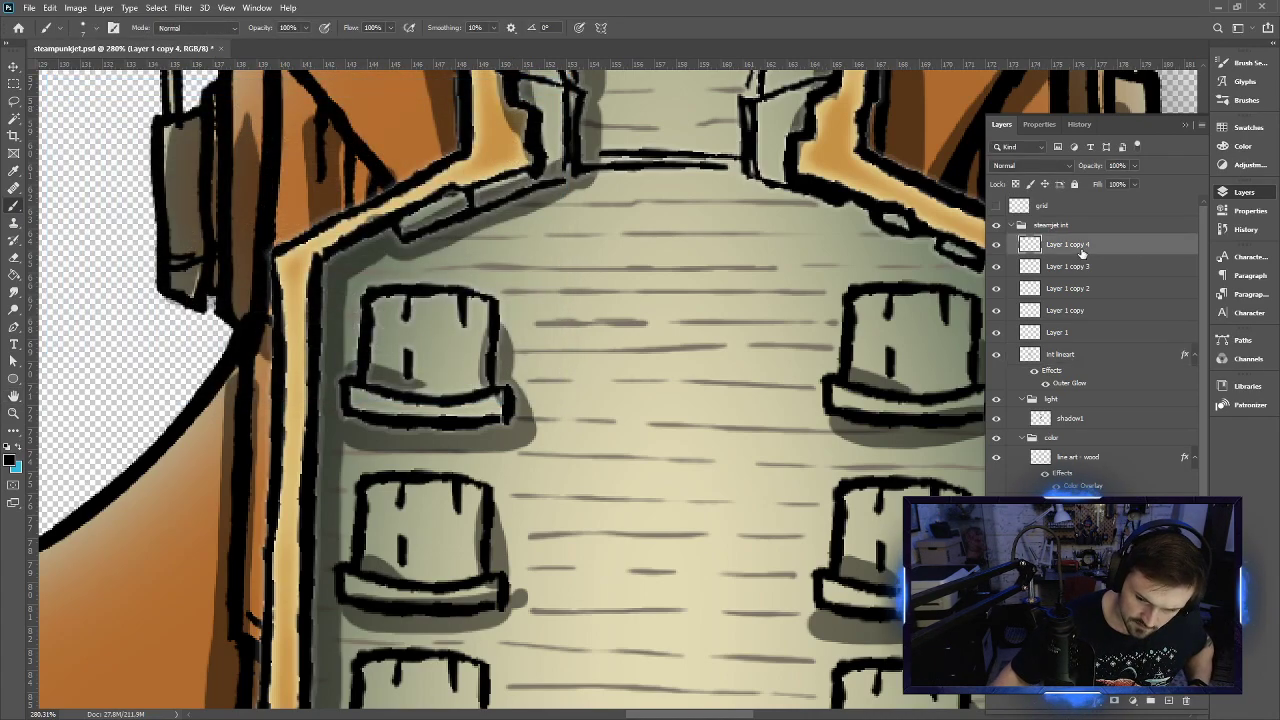
shift+click(1070, 334)
right_click(1070, 334)
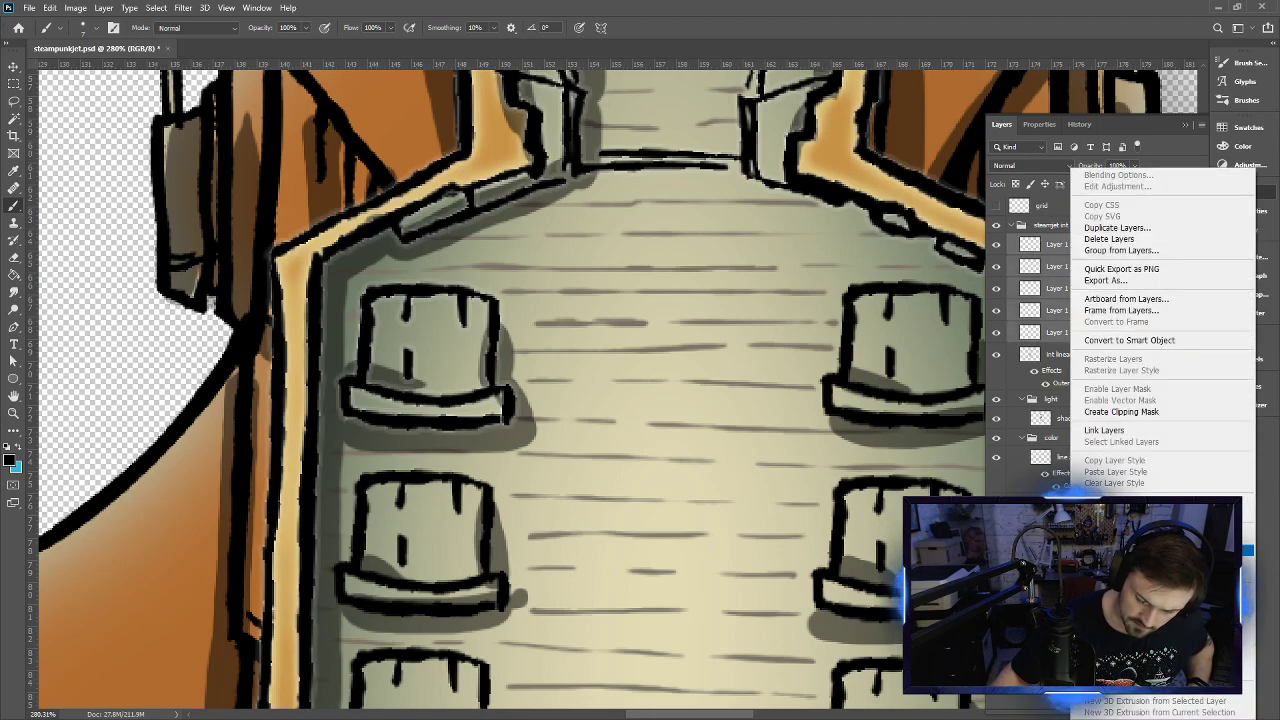
click(1160, 550)
right_click(1075, 560)
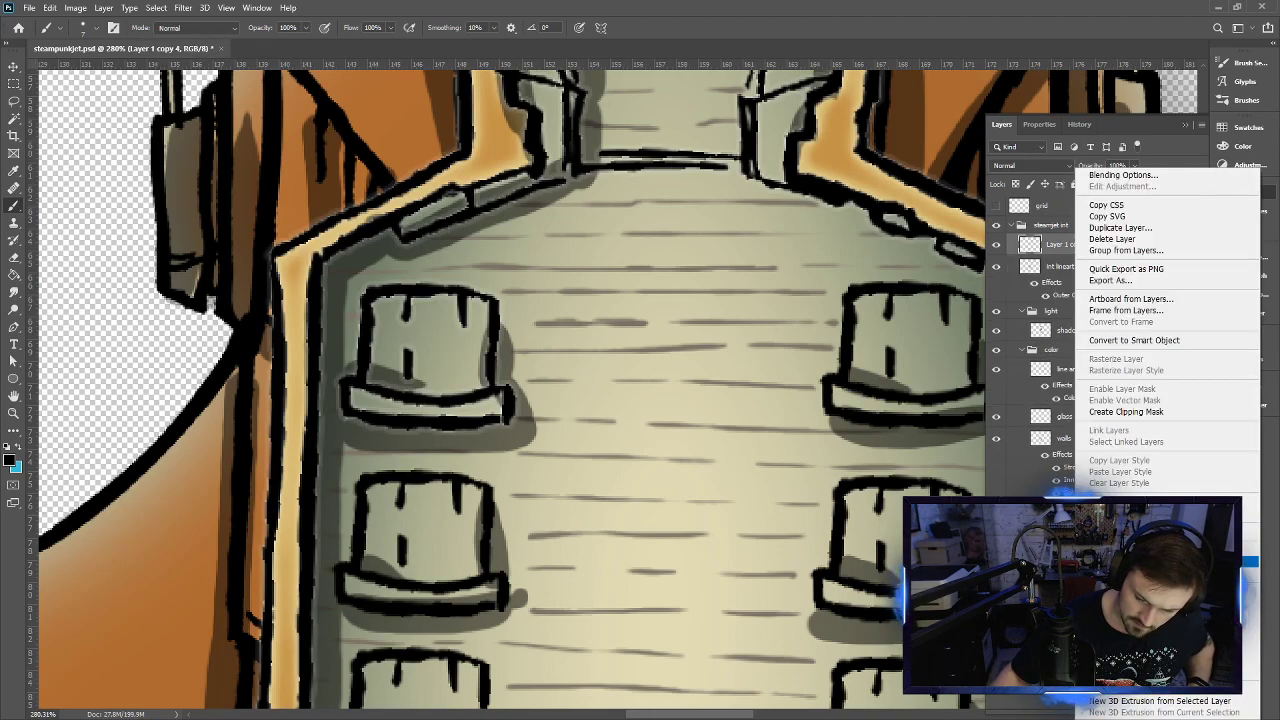
click(1160, 562)
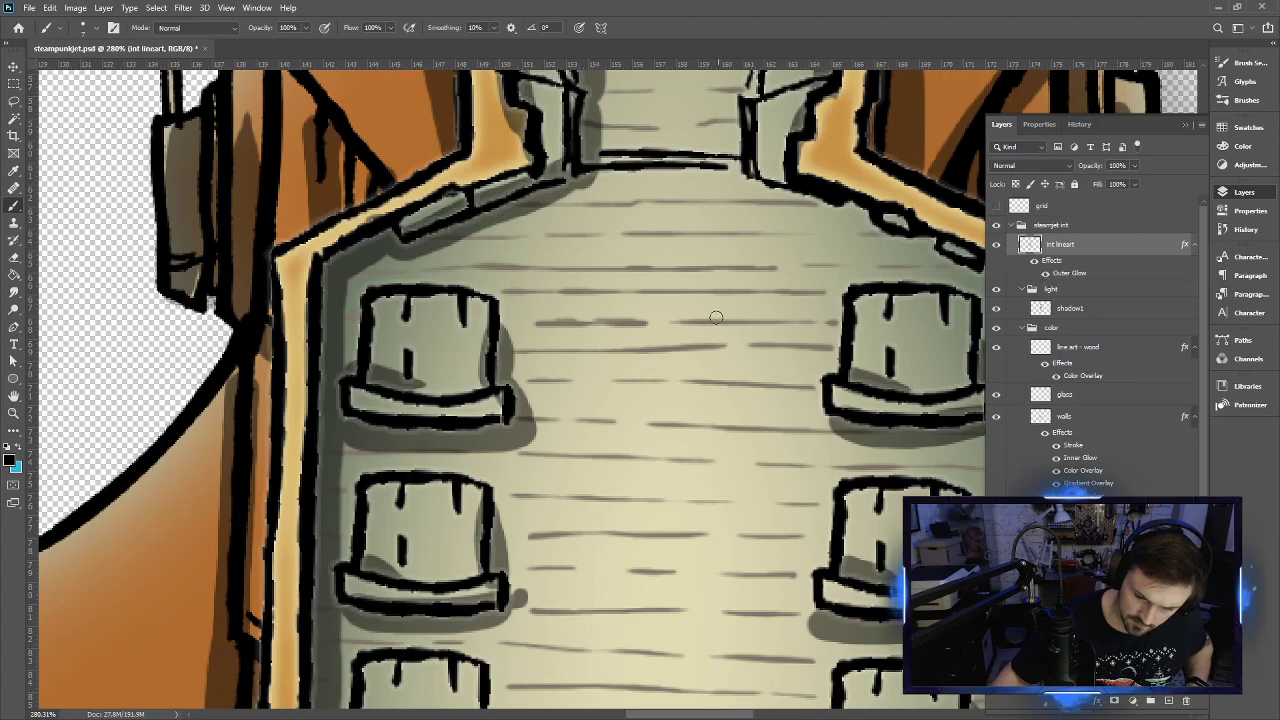
Scroll around and fit the whole airship on screen to inspect the merged outlines
scroll(663, 400, down, 10)
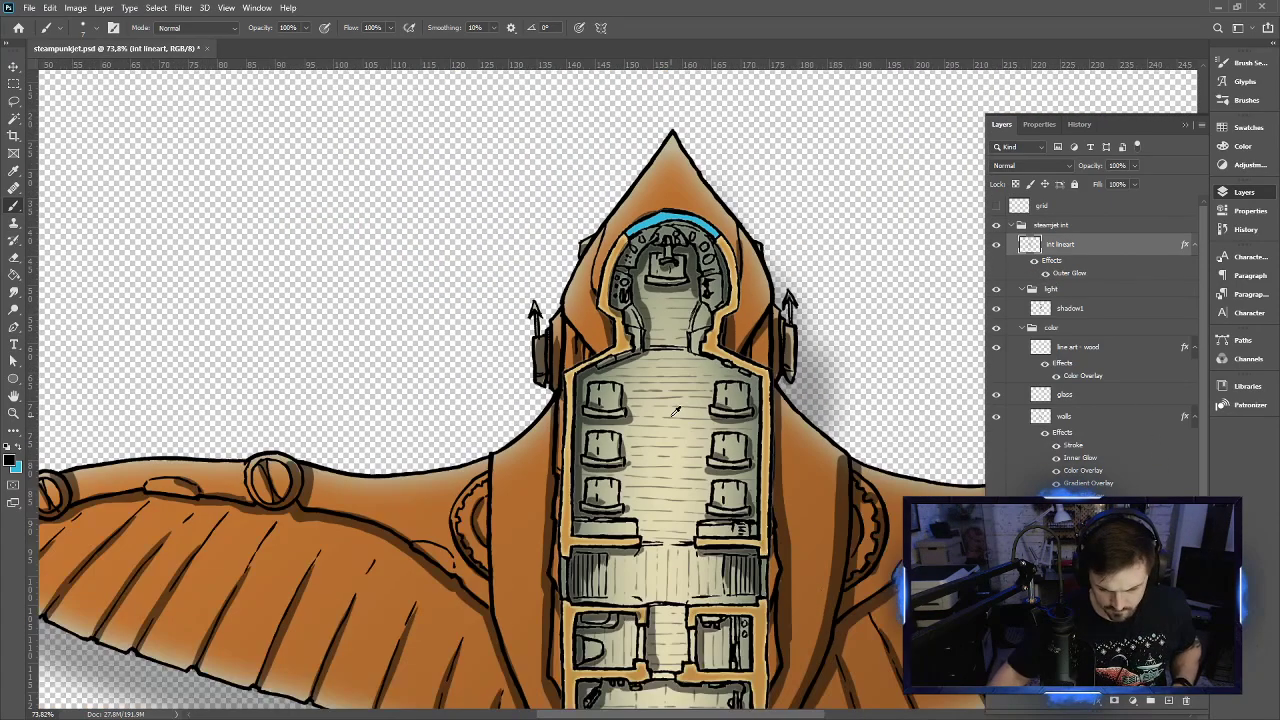
scroll(675, 411, down, 5)
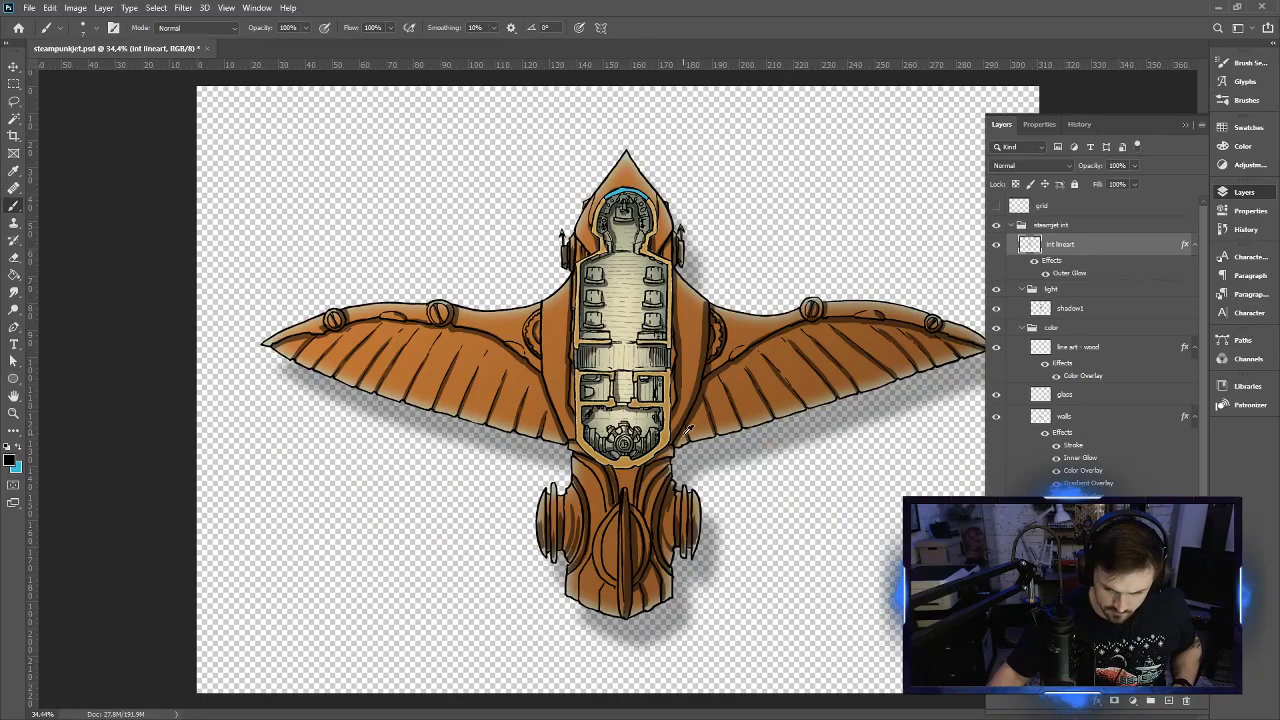
scroll(688, 428, up, 6)
scroll(577, 396, up, 5)
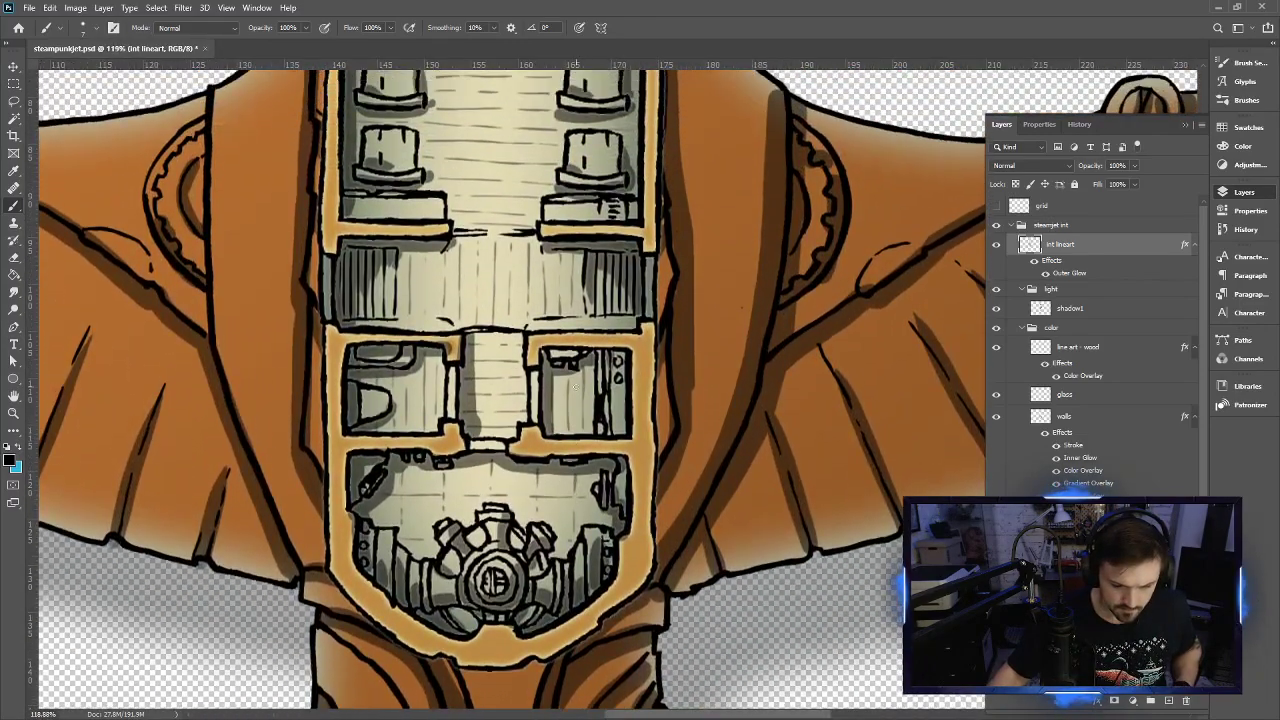
scroll(575, 387, up, 3)
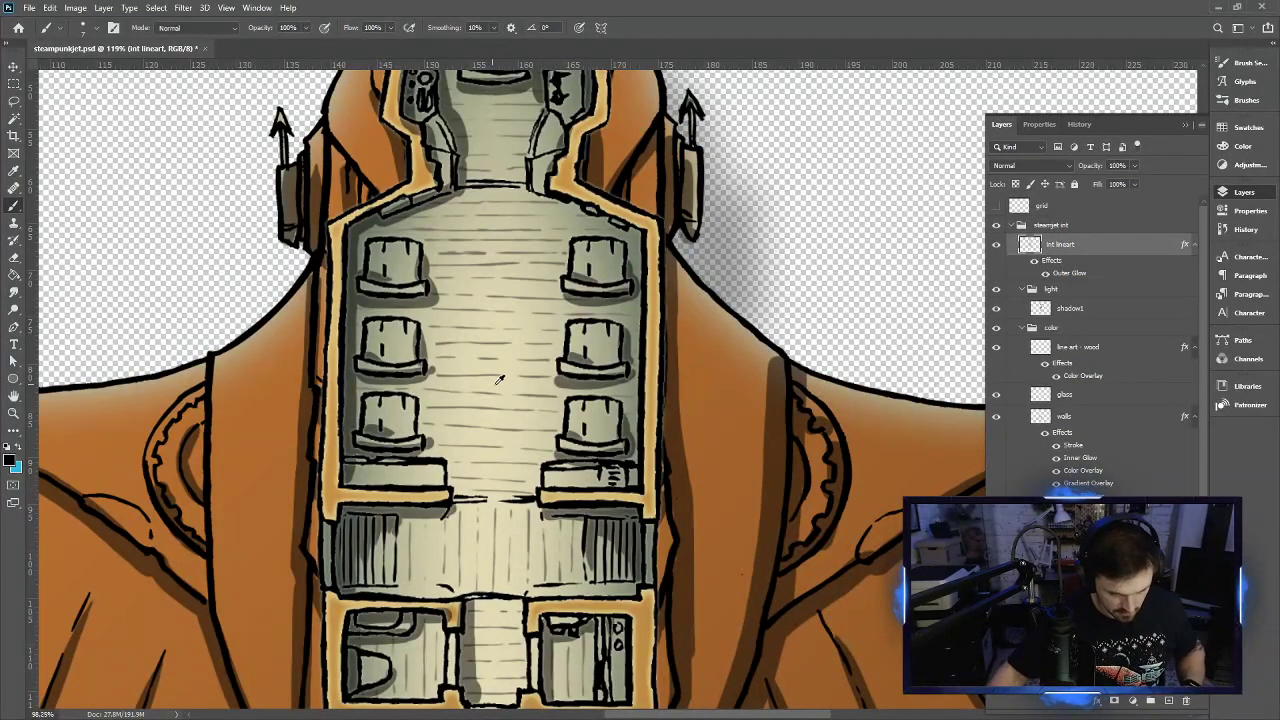
key(ctrl+0)
scroll(650, 358, up, 5)
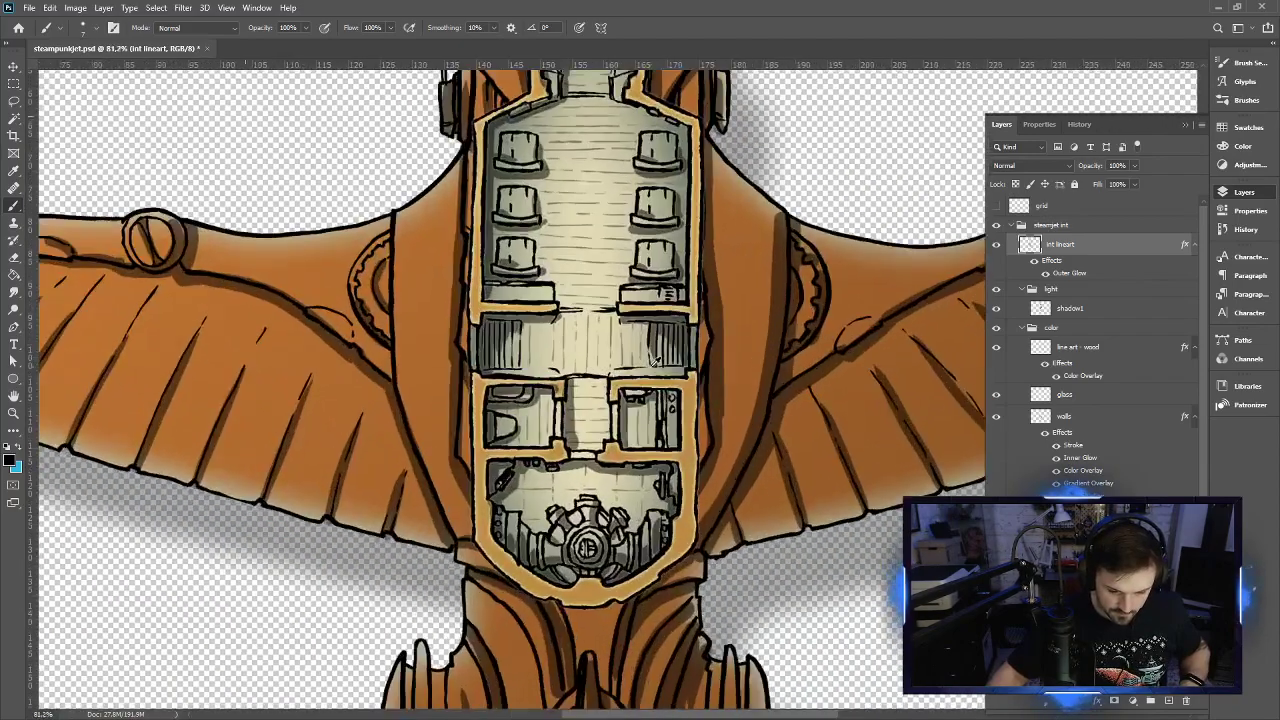
scroll(643, 343, down, 1)
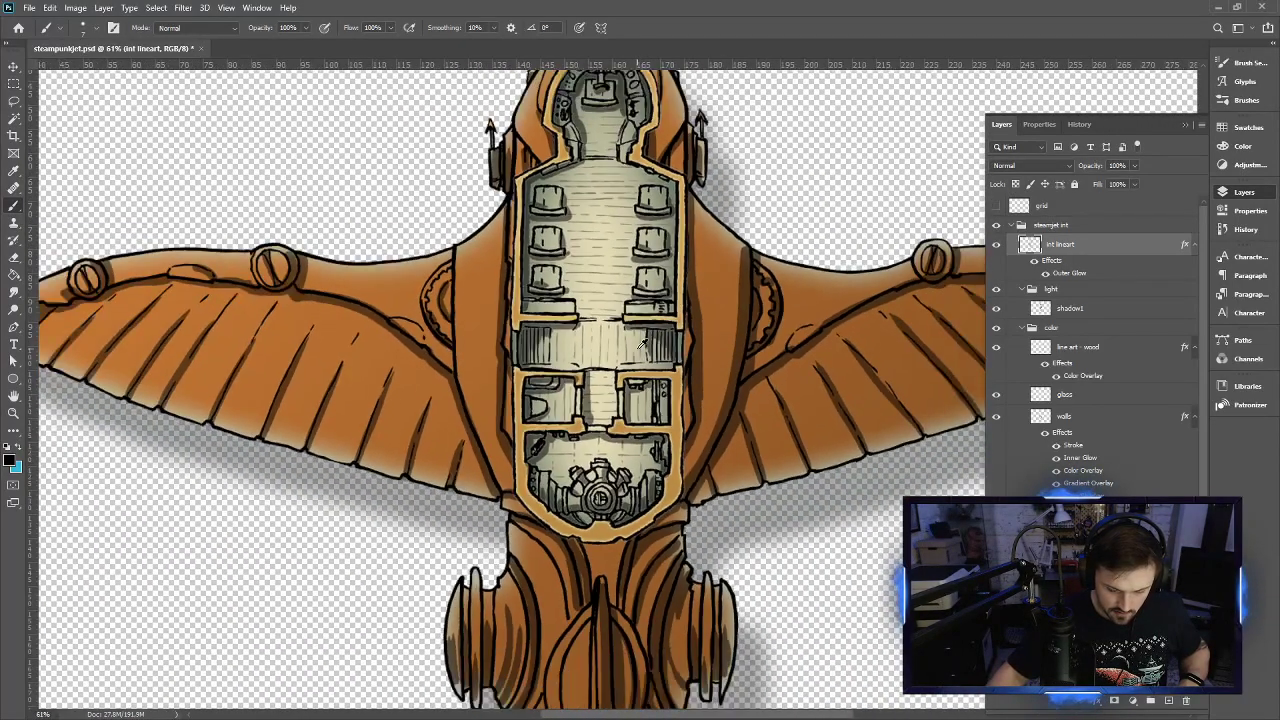
scroll(643, 343, up, 4)
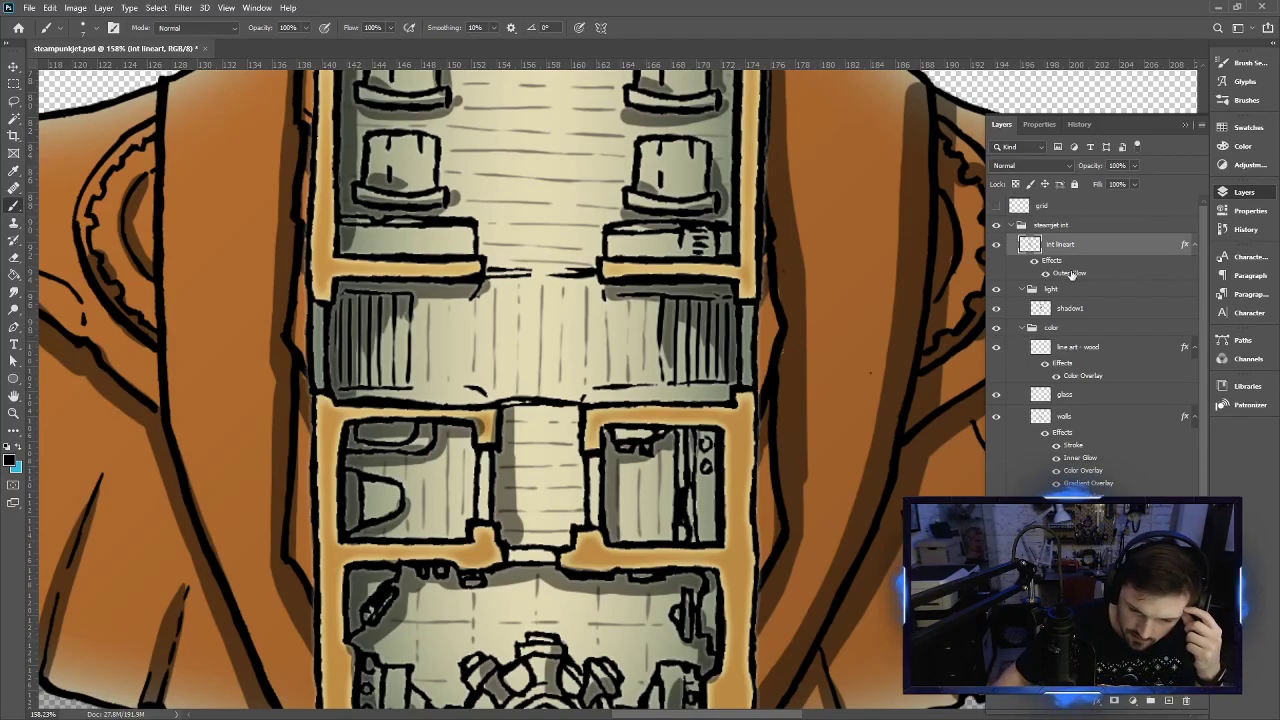
Switch int lineart's Outer Glow to an inverted cone contour
double_click(1069, 273)
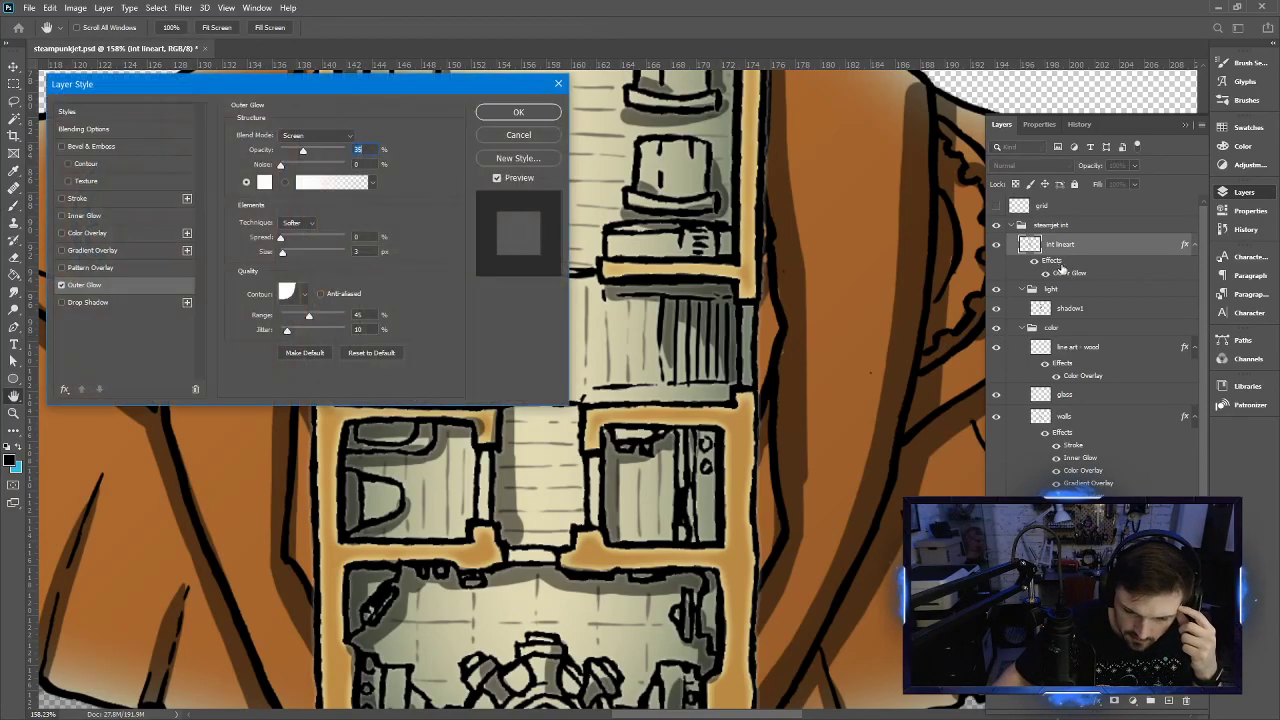
click(303, 292)
click(309, 326)
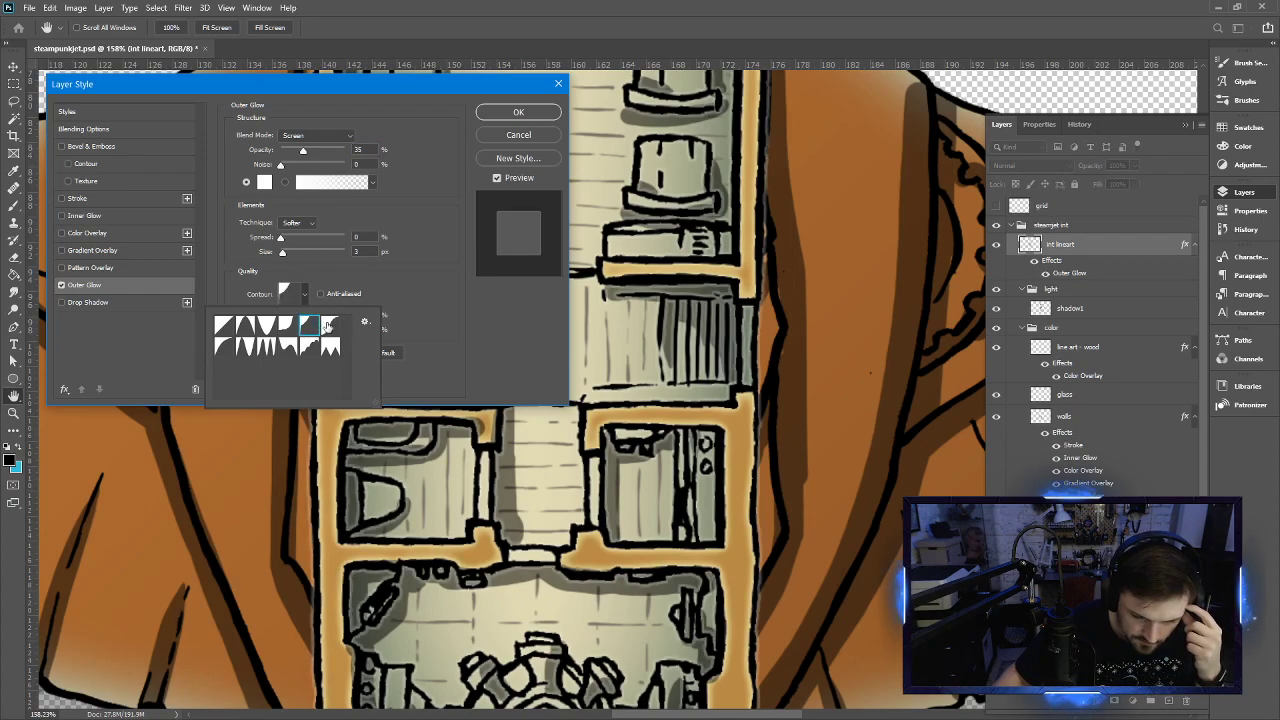
click(329, 326)
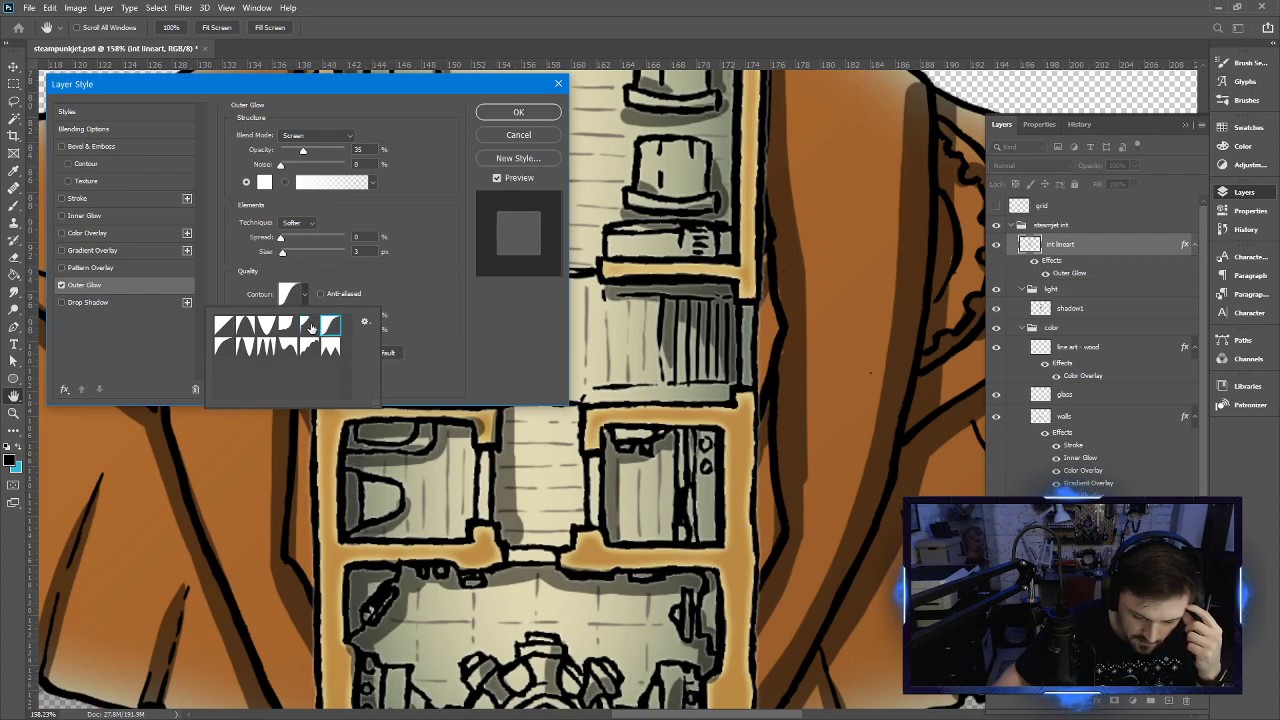
click(310, 327)
click(286, 327)
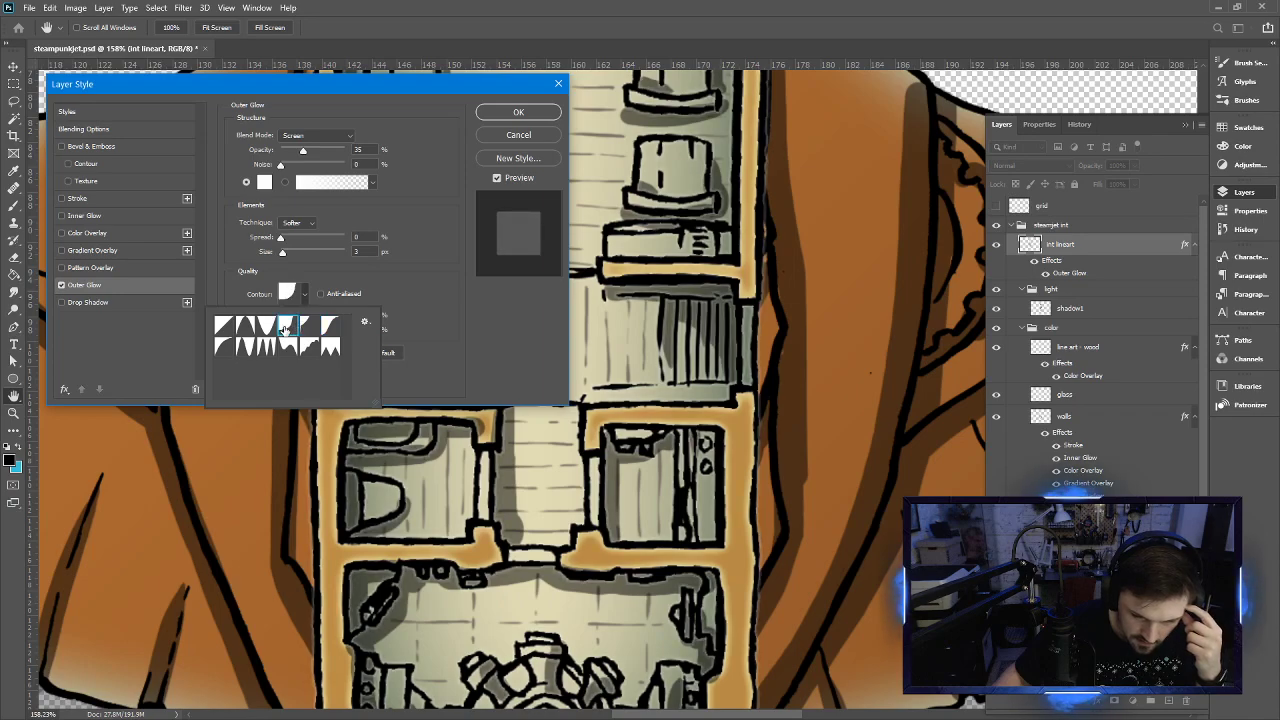
click(265, 327)
click(244, 327)
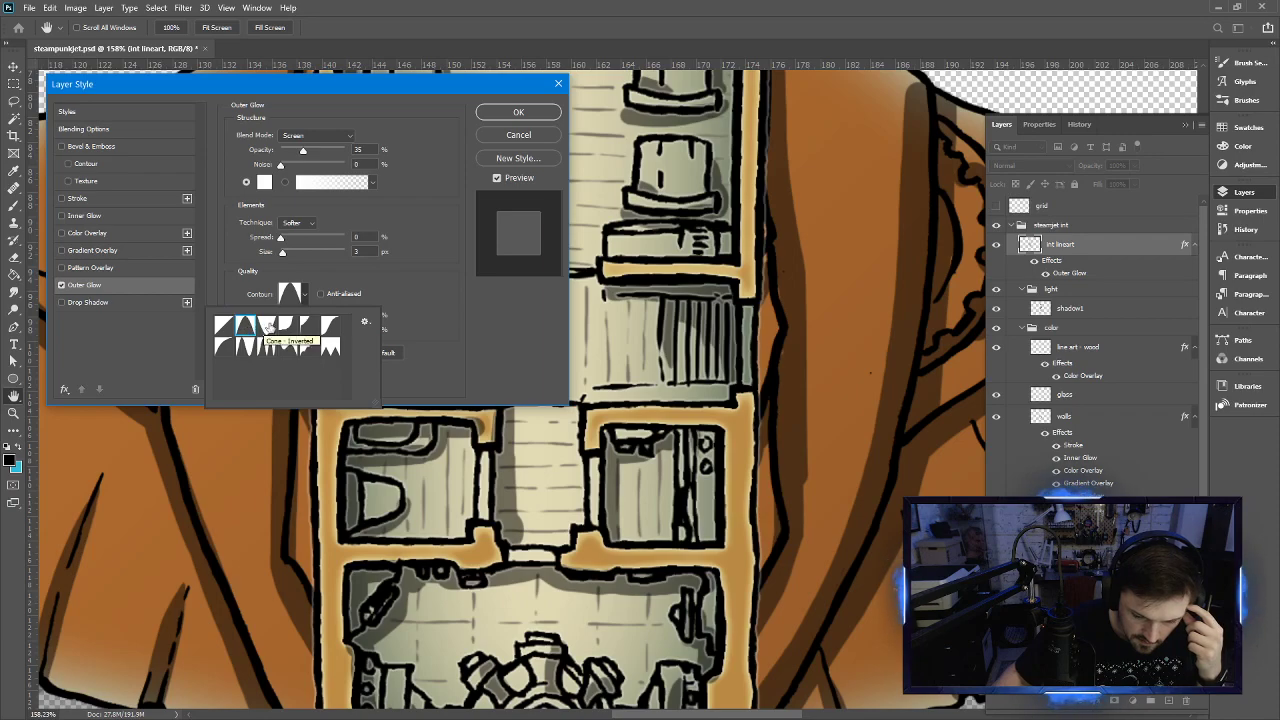
click(338, 273)
Set the glow size to 2 and try further contour presets
click(357, 252)
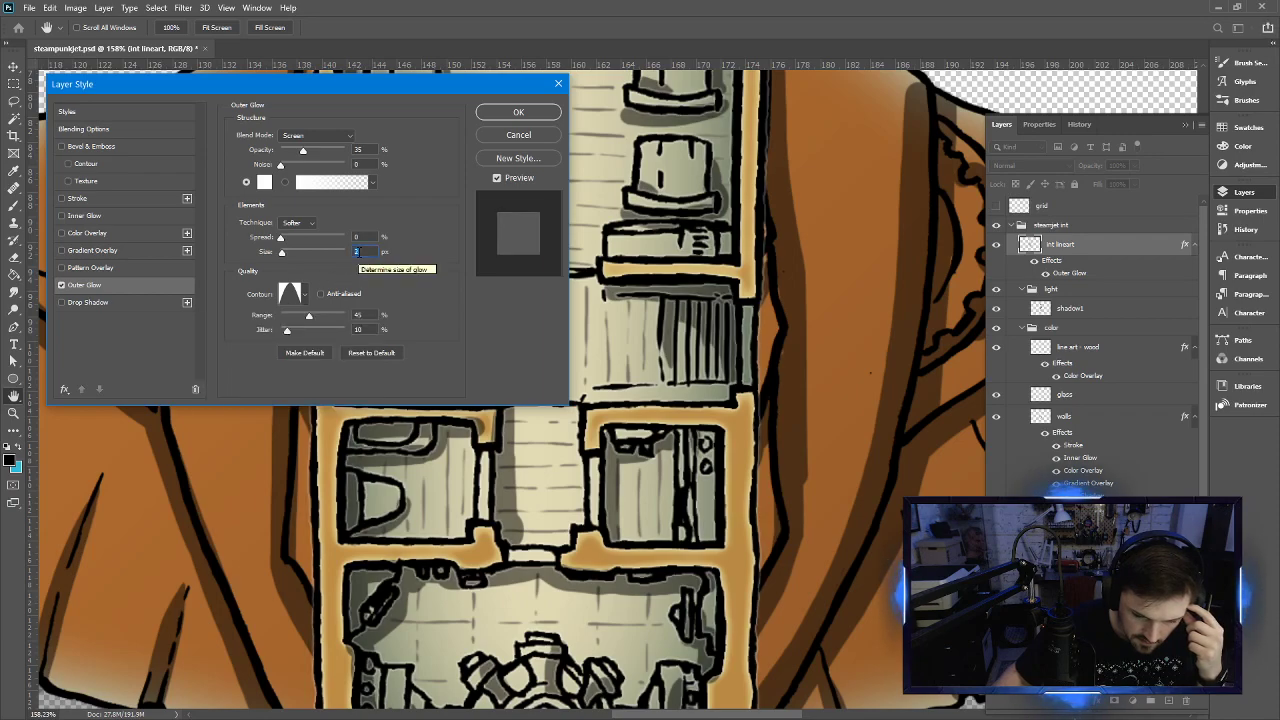
text(2)
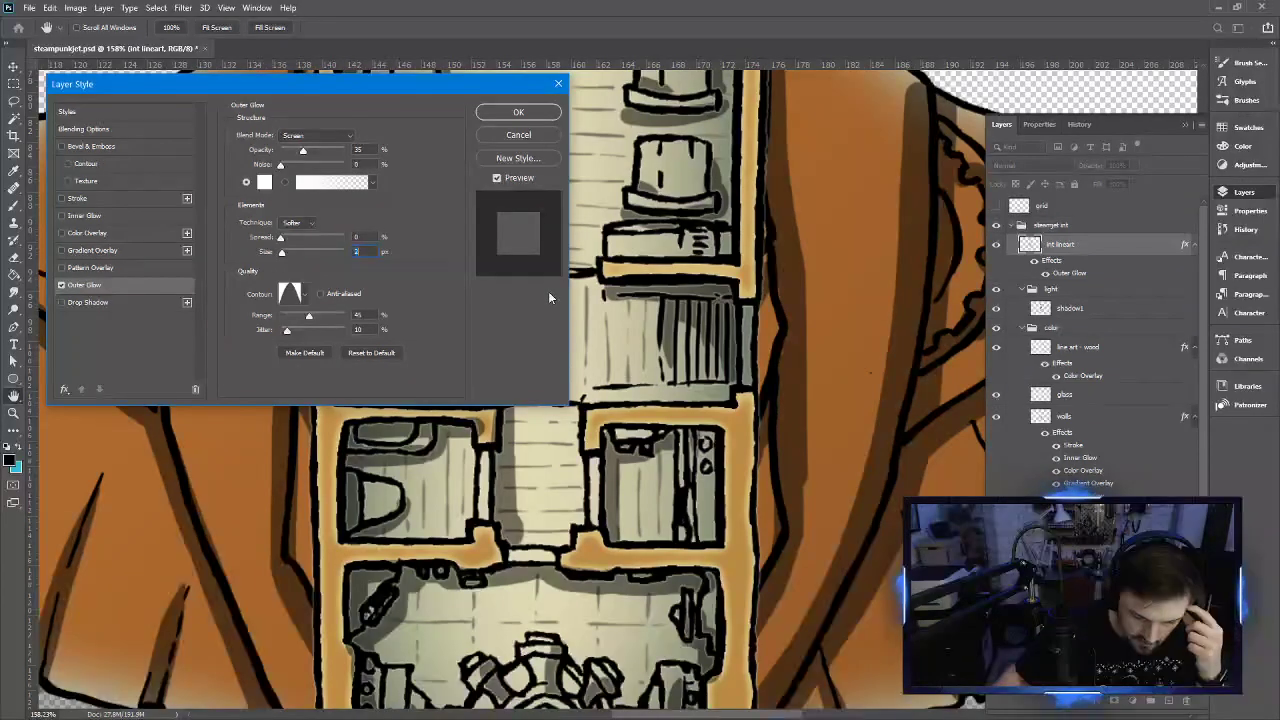
click(304, 295)
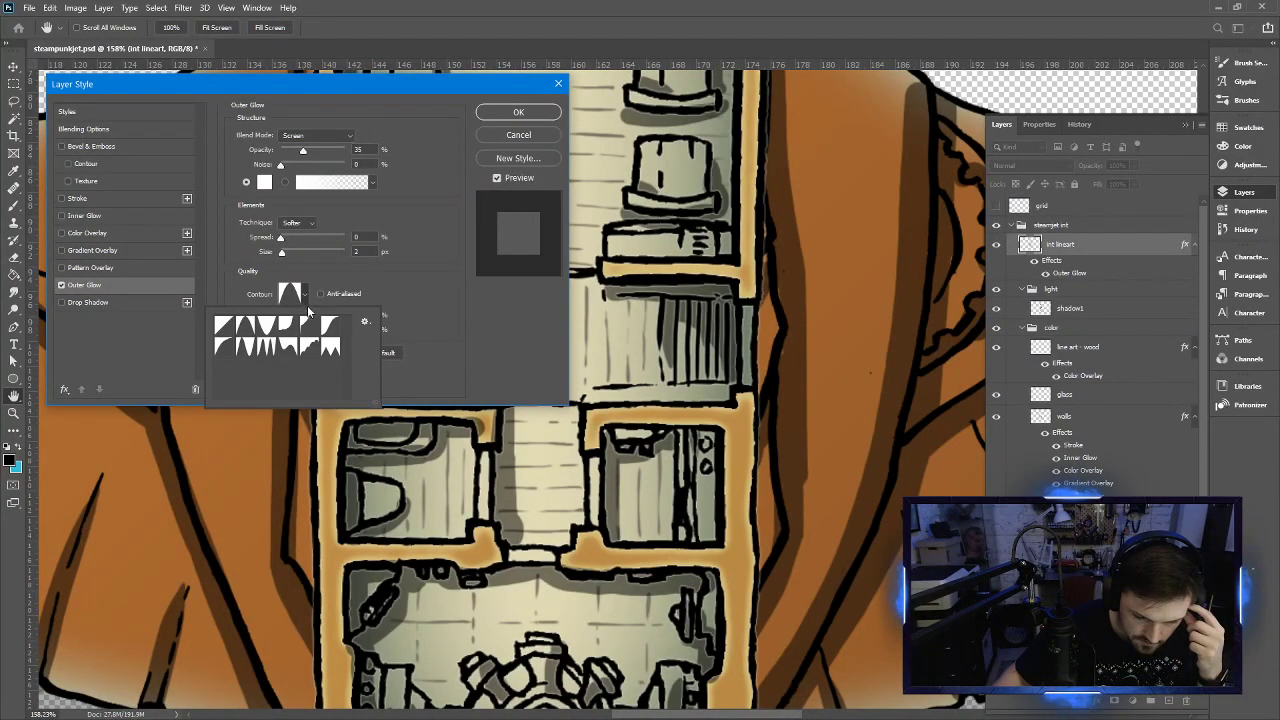
click(309, 318)
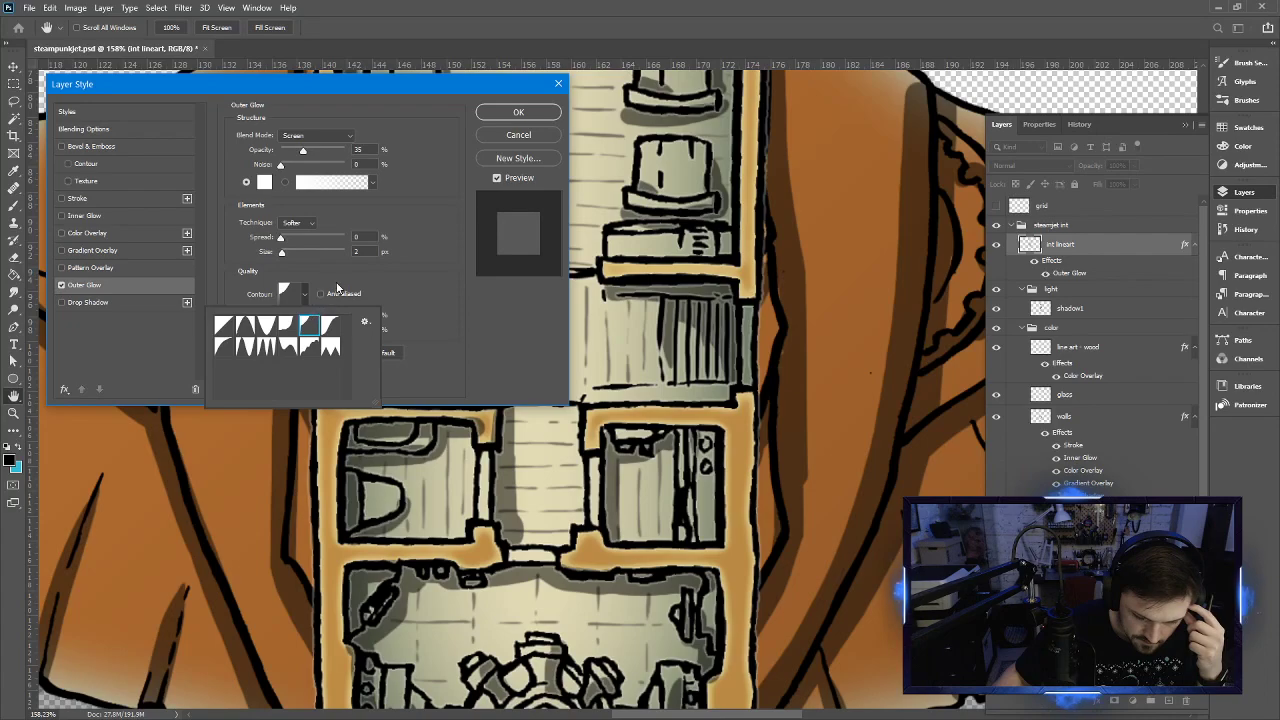
click(330, 325)
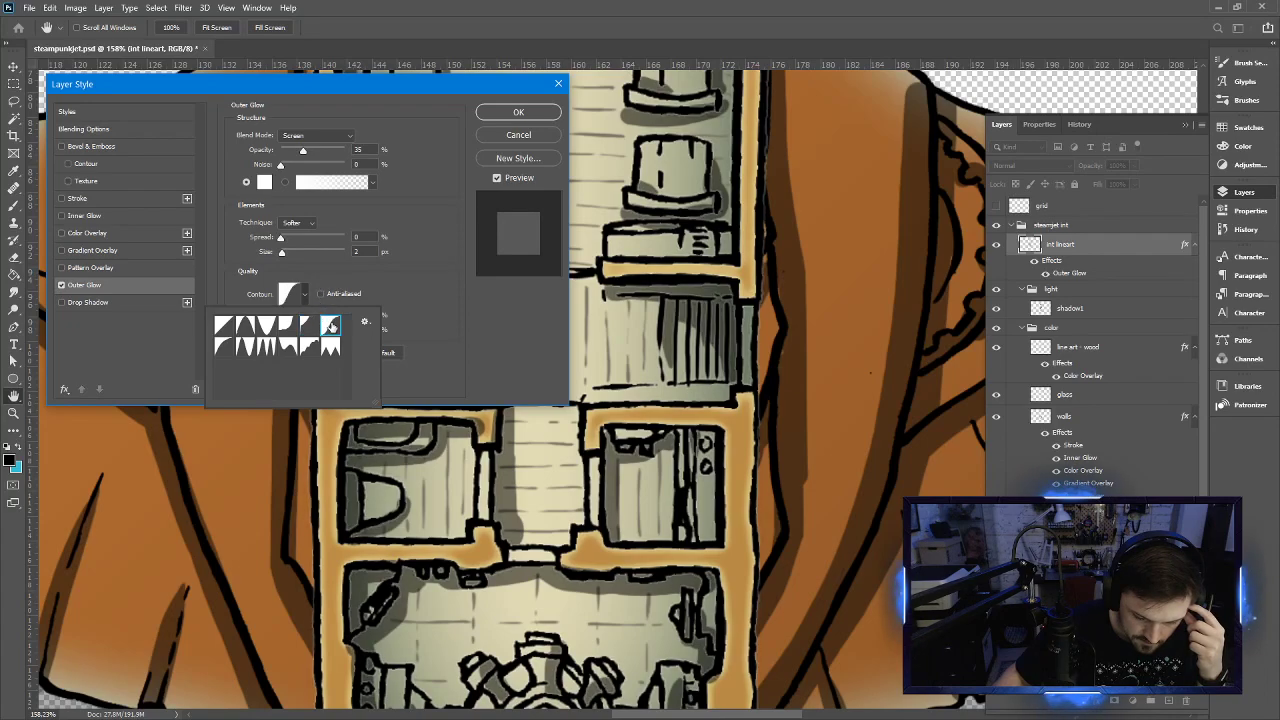
click(286, 327)
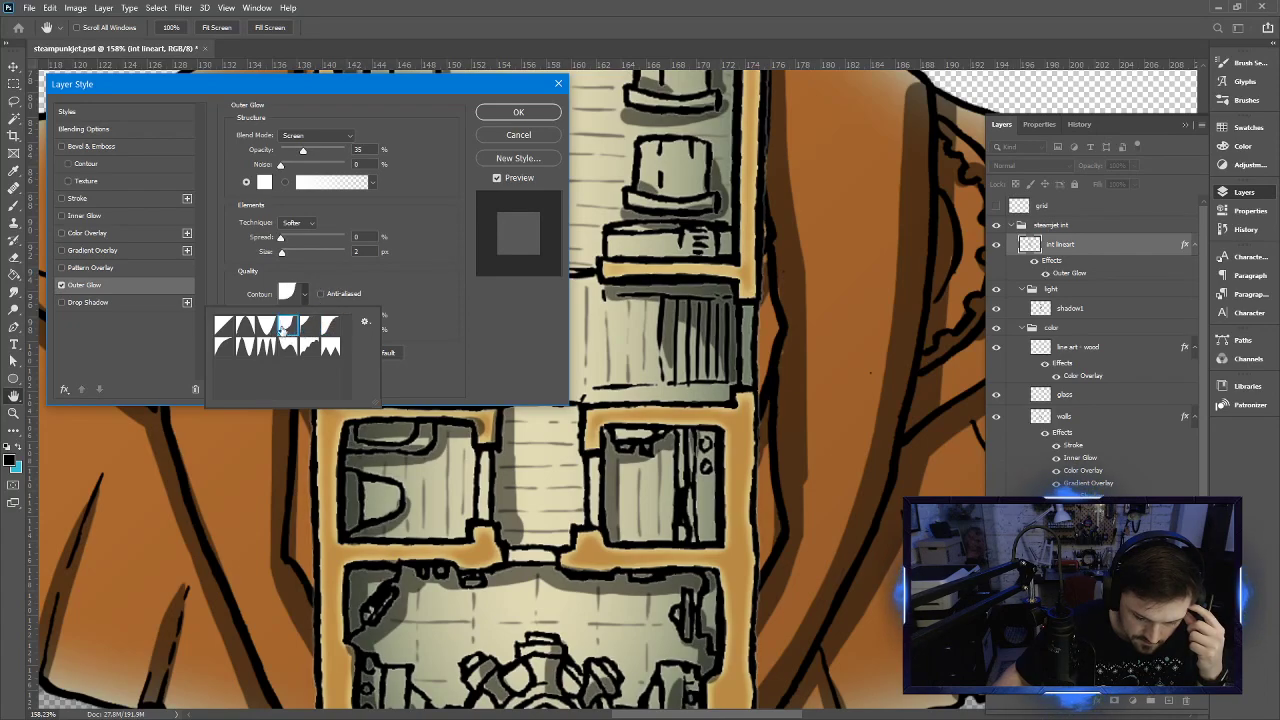
click(225, 352)
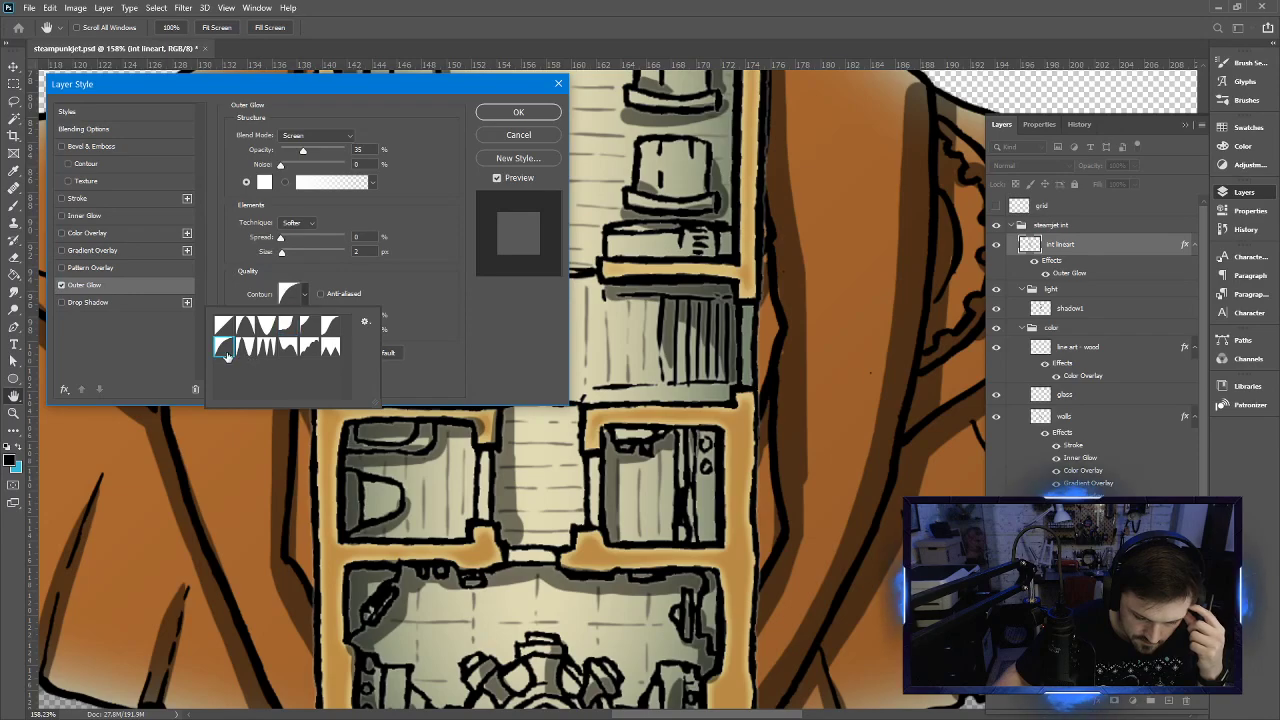
Raise the glow size two steps and lower its opacity to 25%
click(368, 253)
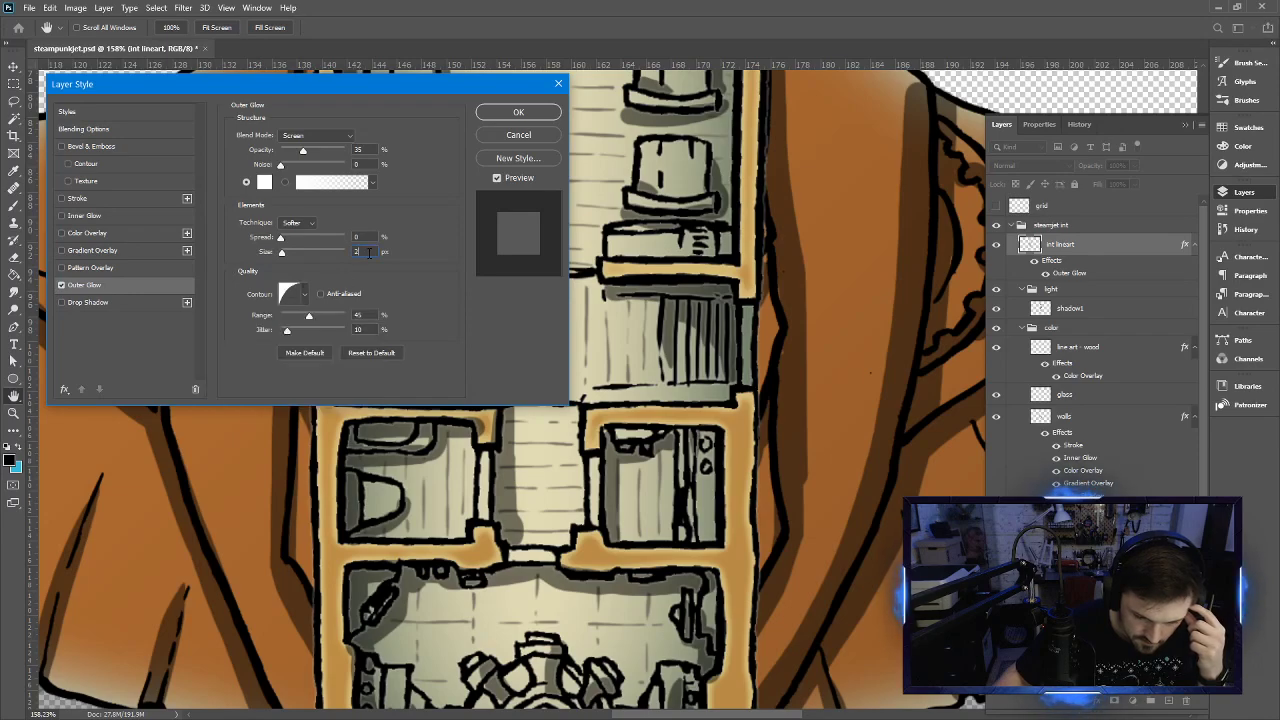
key(Up)
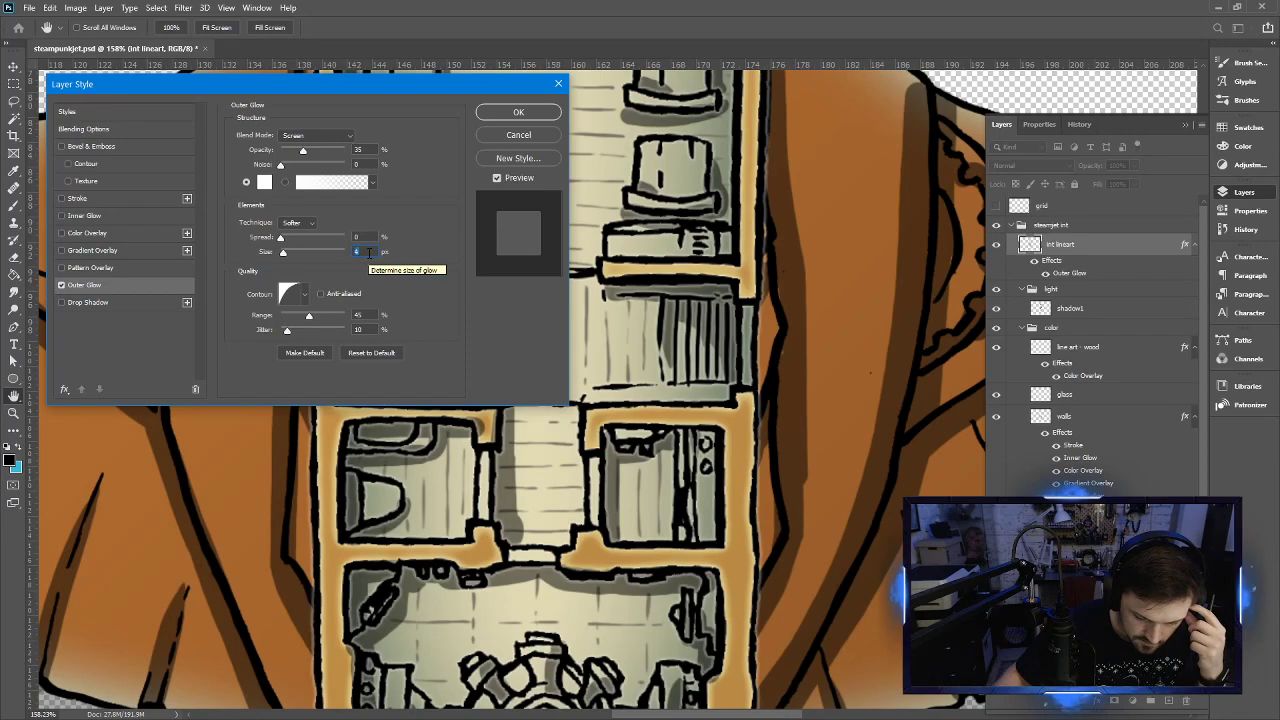
key(Up)
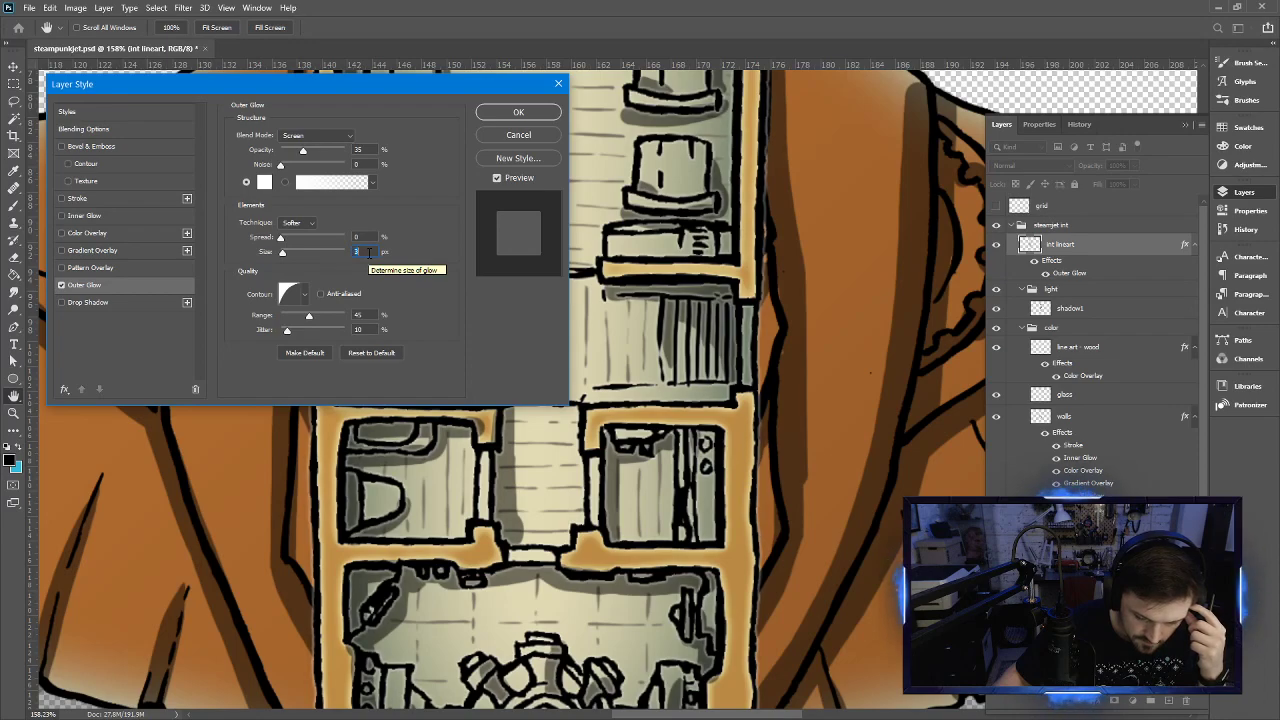
drag(303, 150, 296, 150)
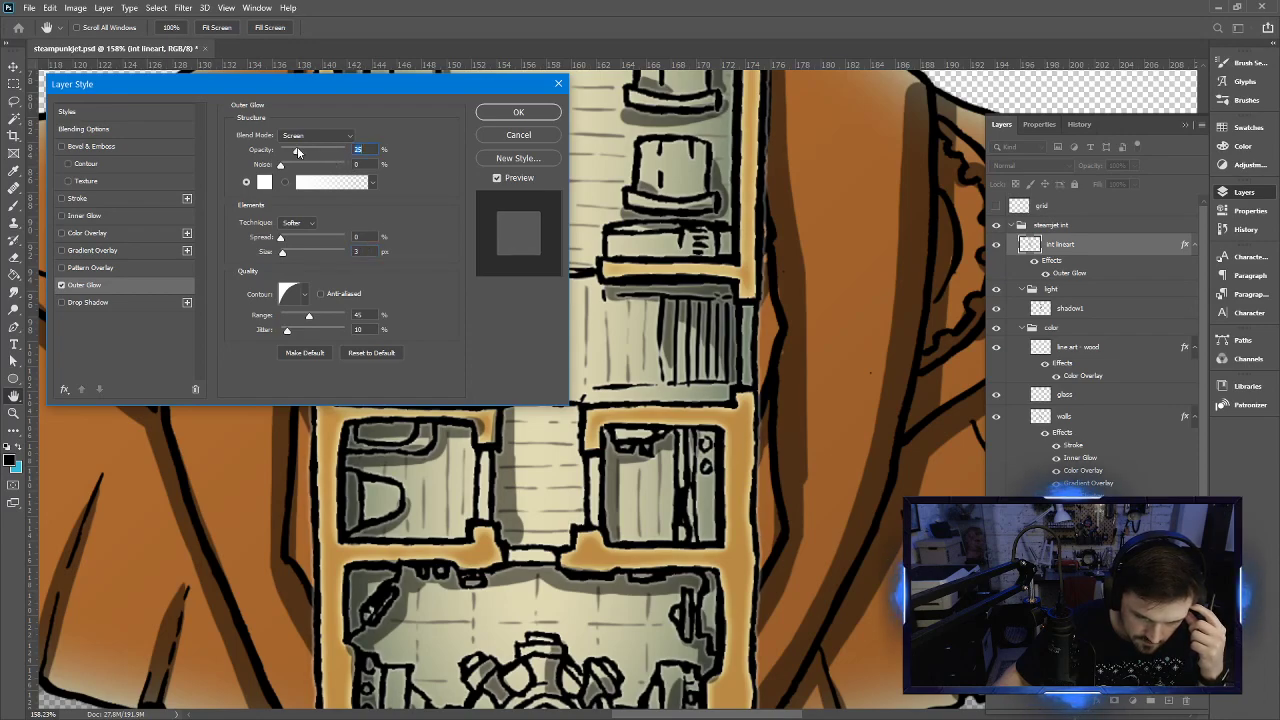
Apply the revised glow, then paste int lineart's layer style onto the hull lineart layer
click(512, 114)
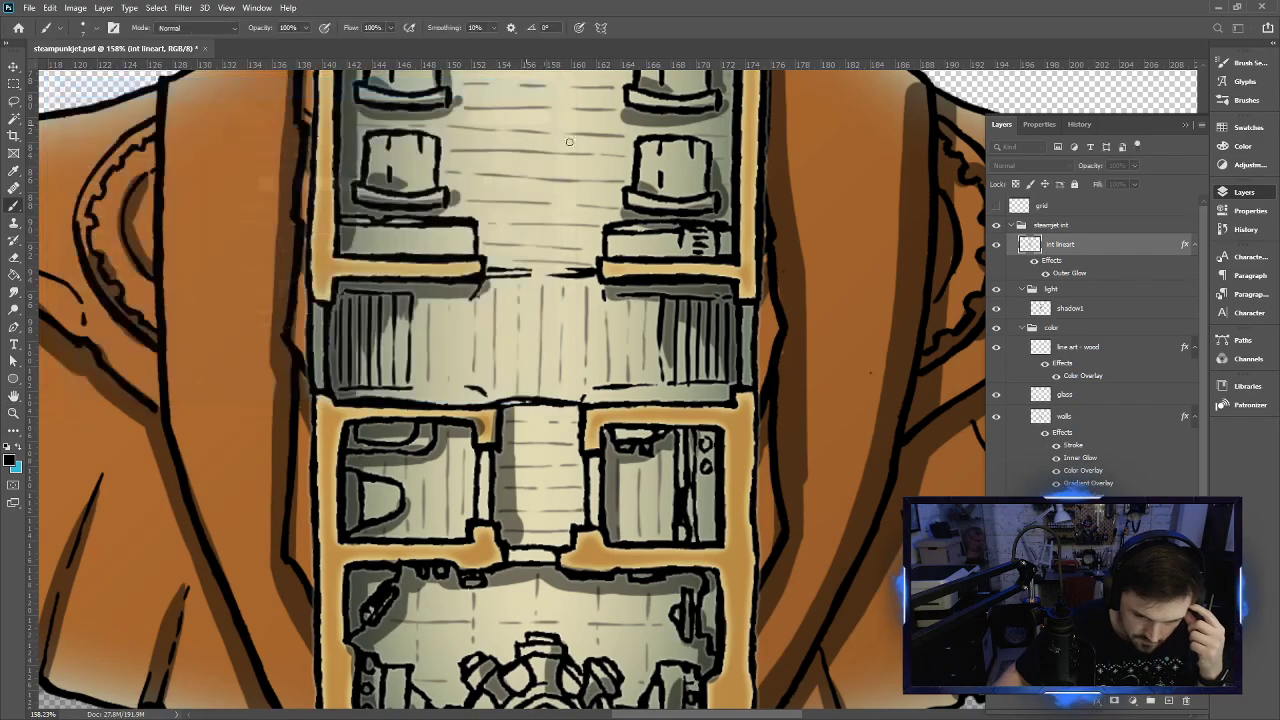
scroll(614, 317, down, 4)
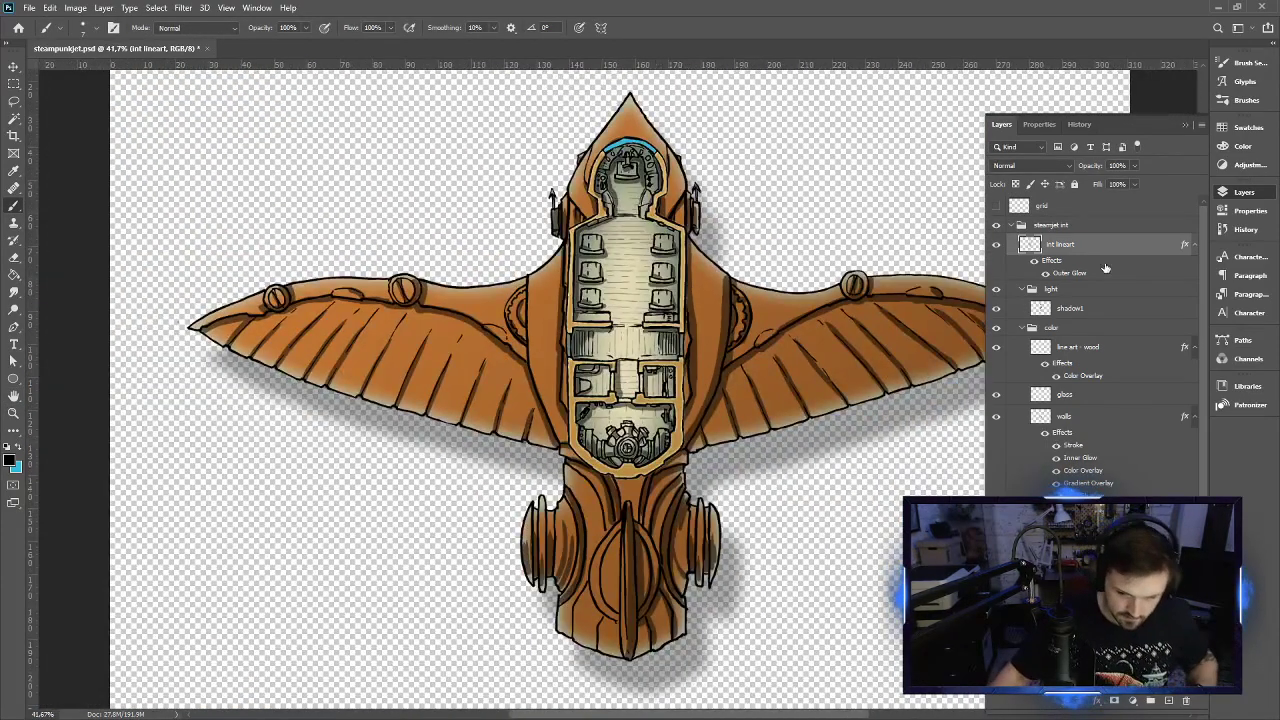
right_click(1080, 250)
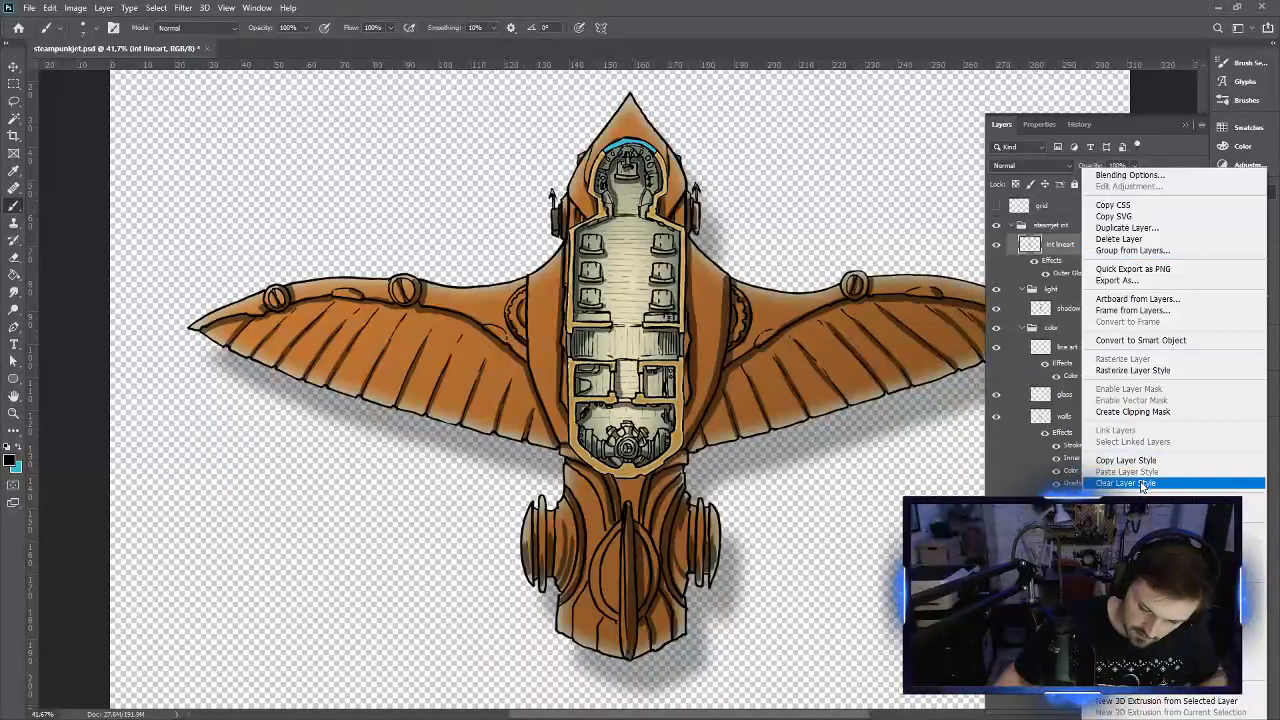
key(Escape)
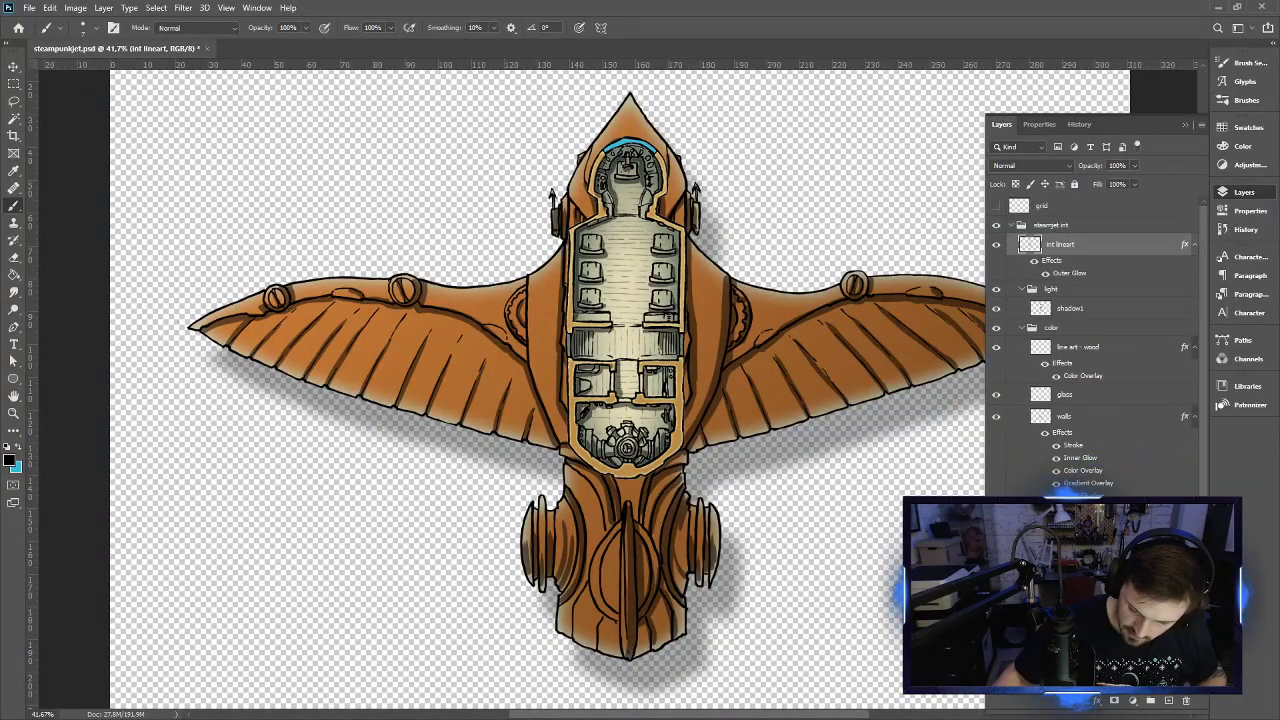
right_click(1090, 540)
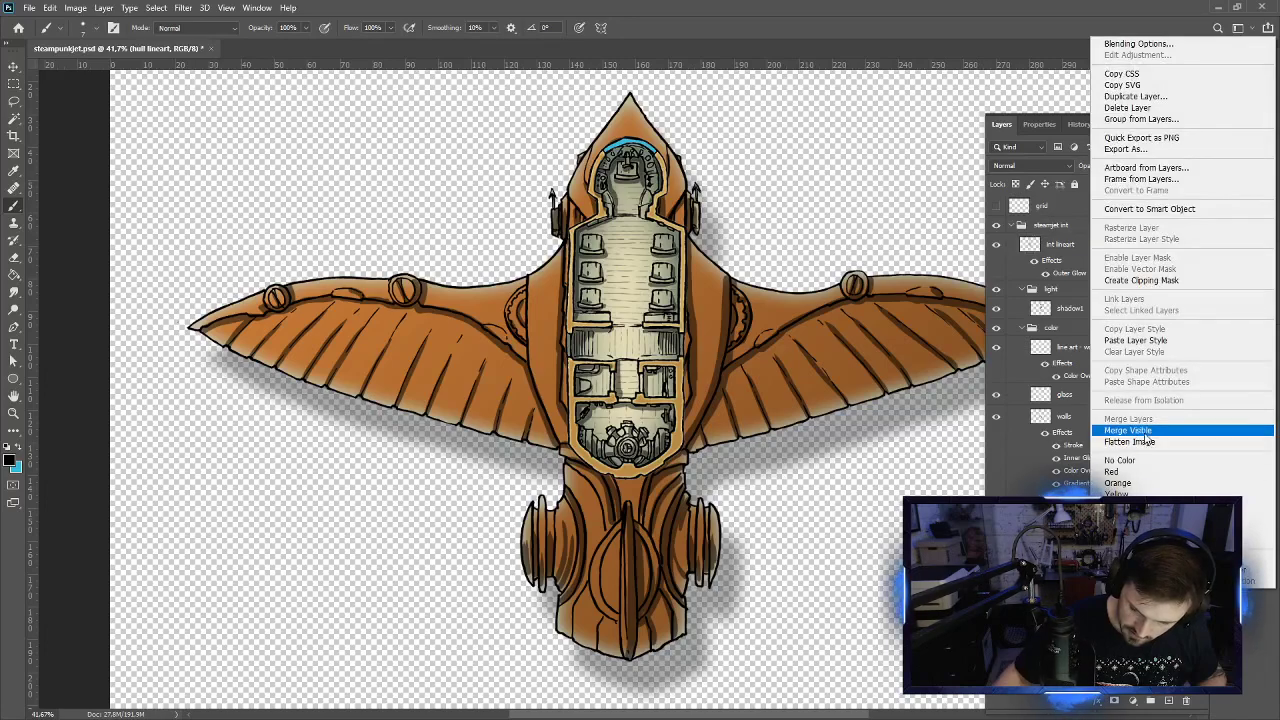
click(1135, 340)
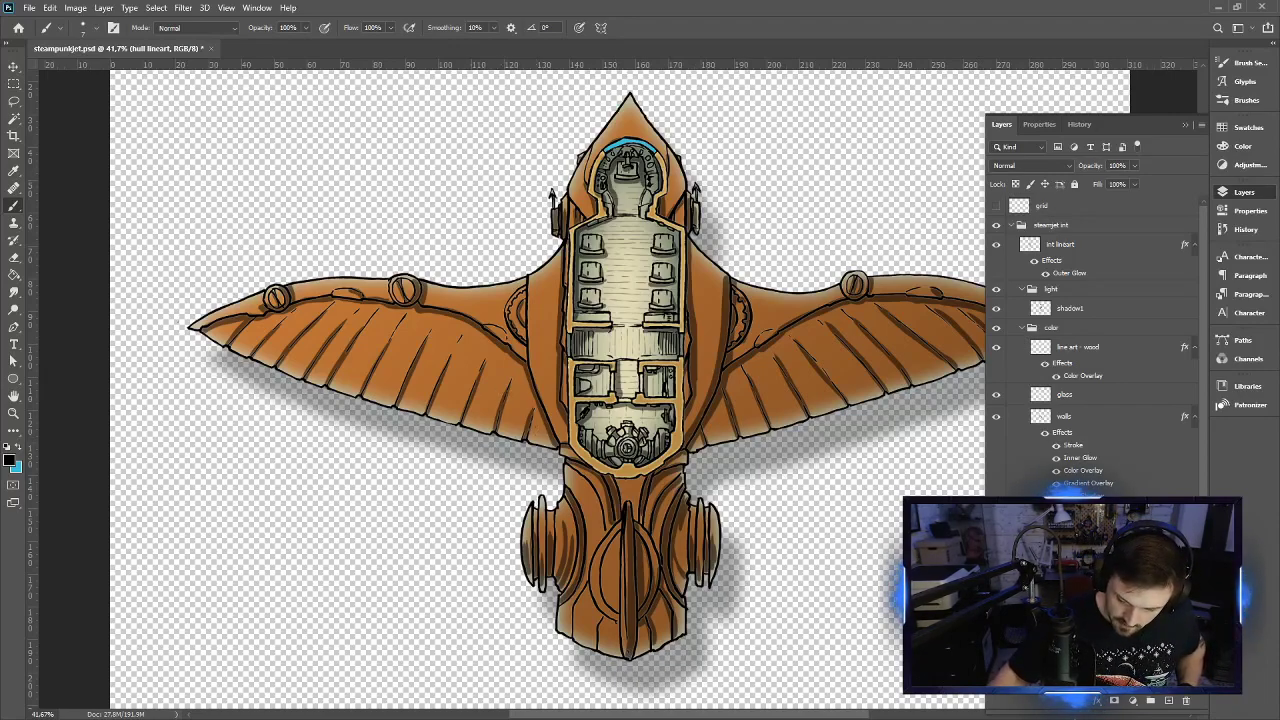
Raise the hull lineart Outer Glow size to 4 px, choose a new contour preset, and apply
double_click(1069, 272)
click(362, 251)
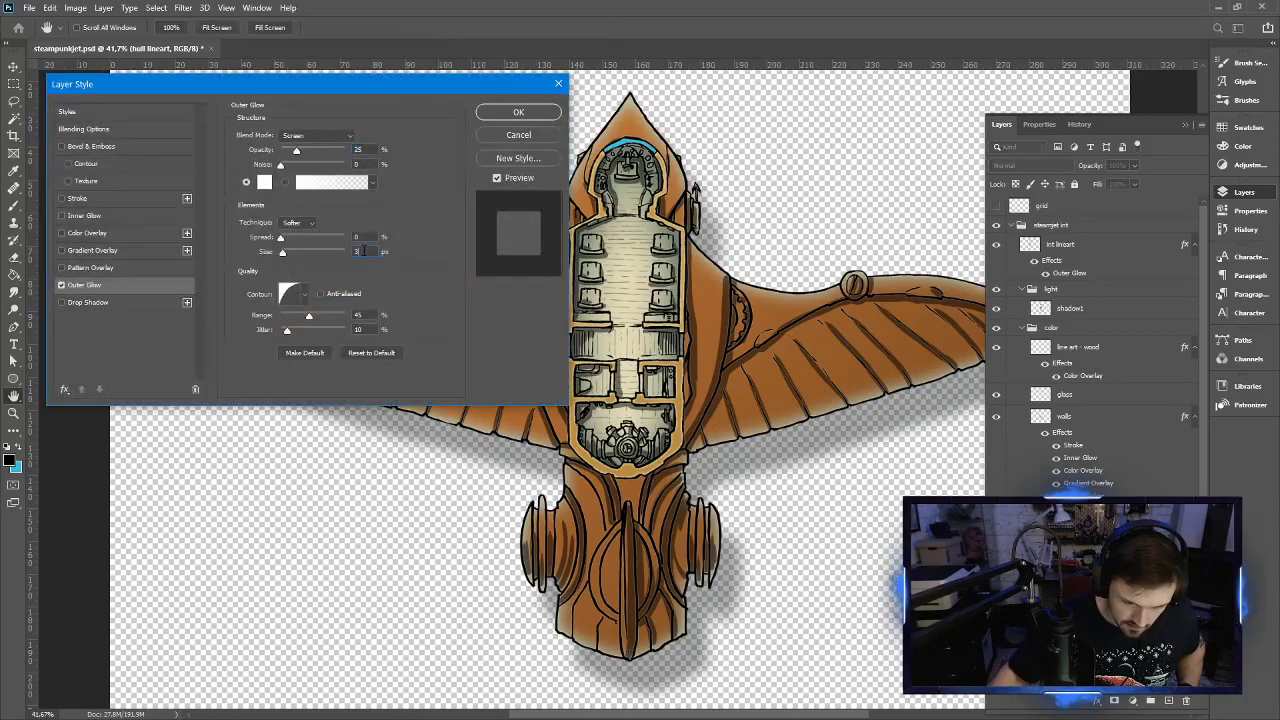
key(Up)
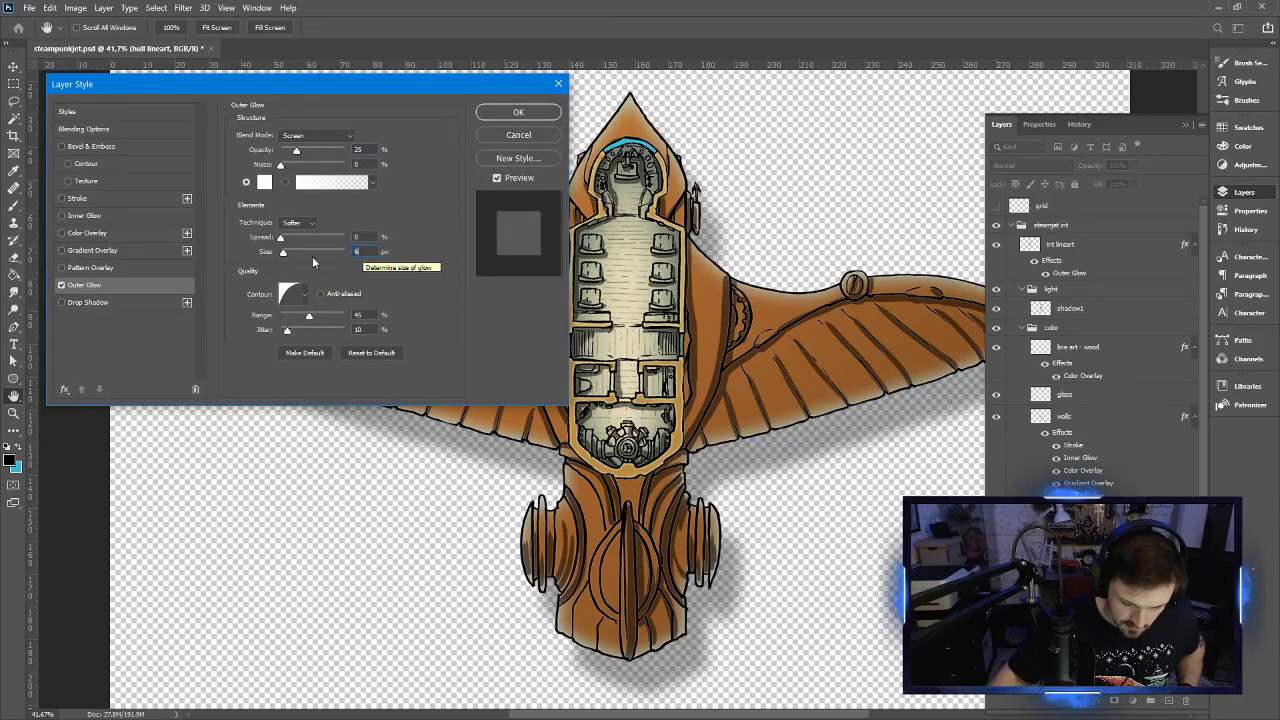
click(304, 296)
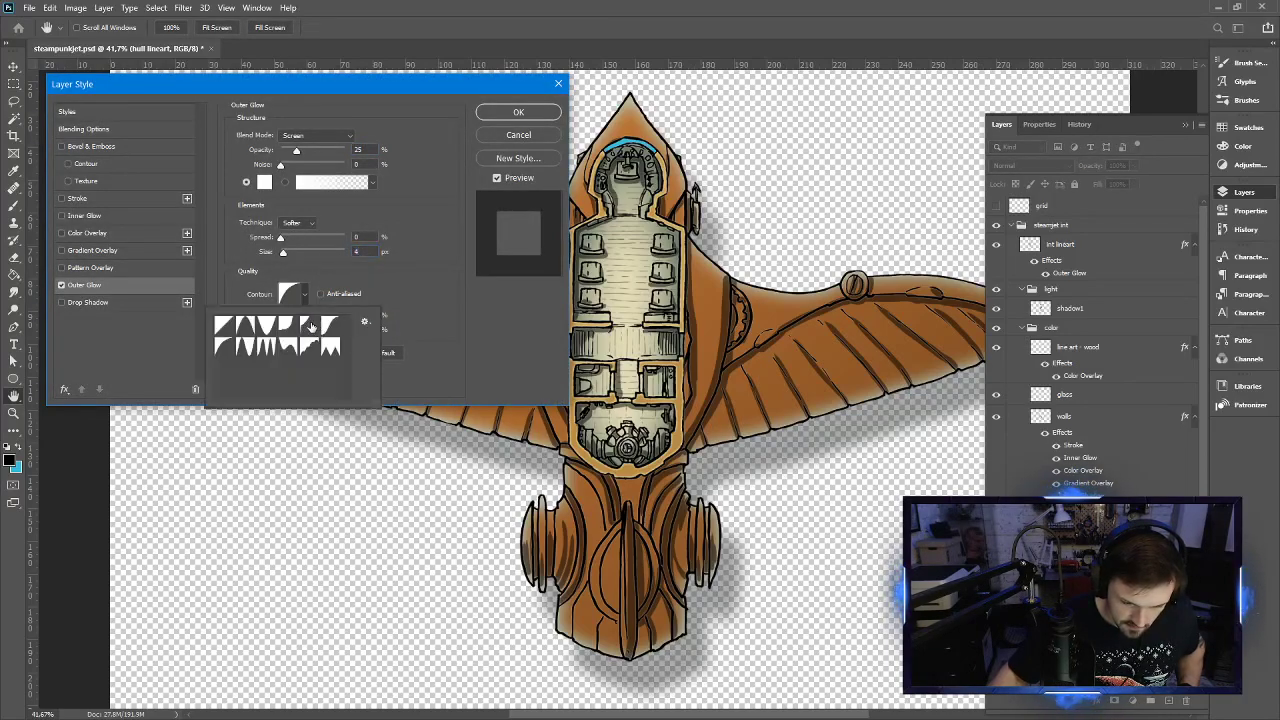
click(331, 326)
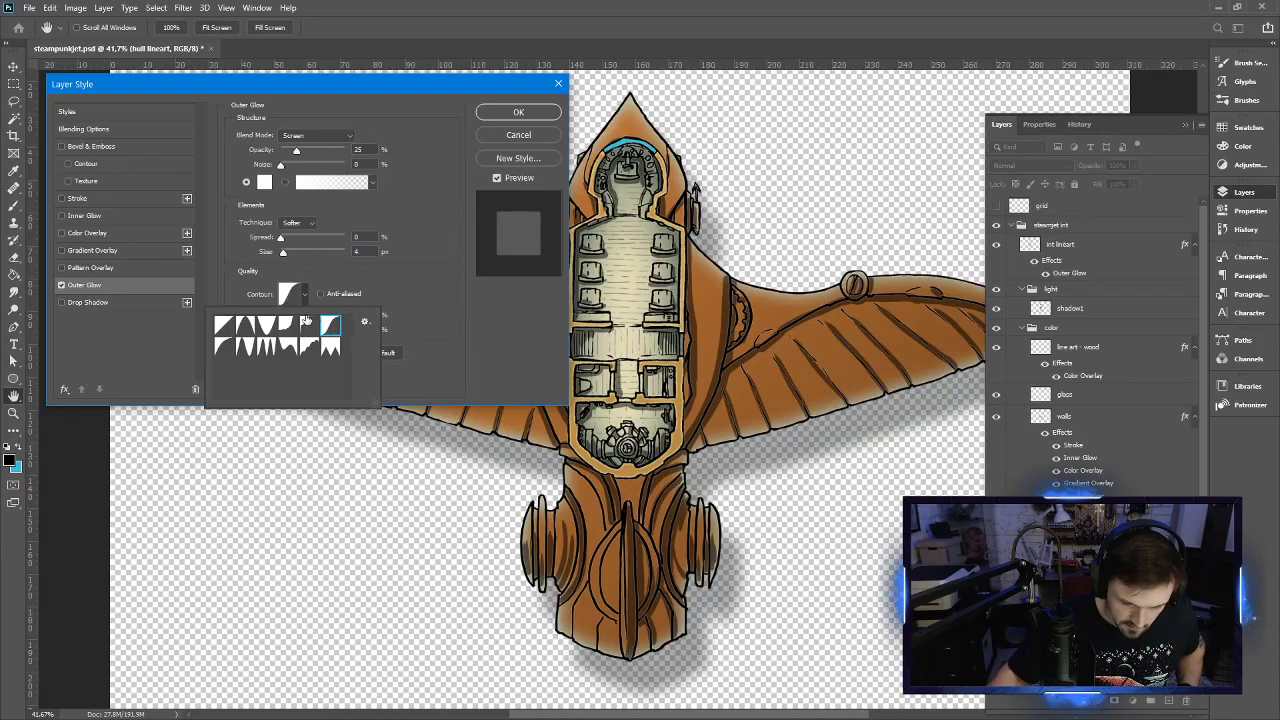
click(291, 326)
click(308, 326)
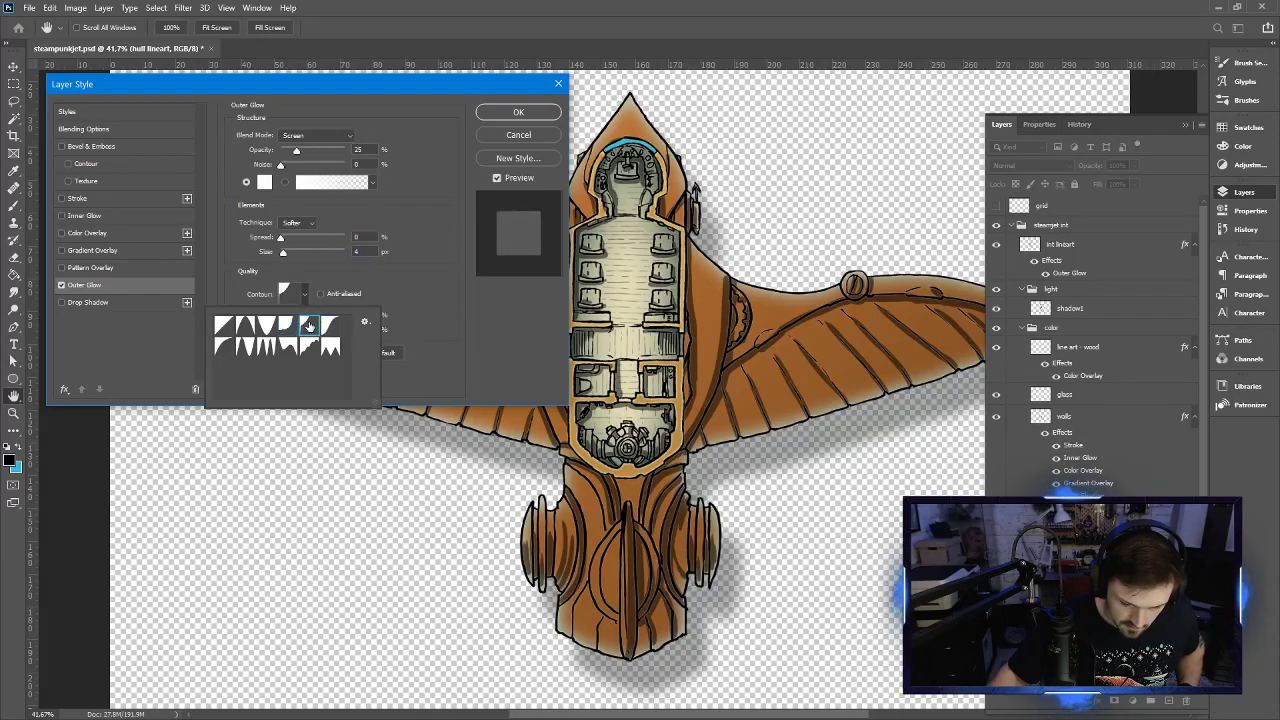
click(225, 350)
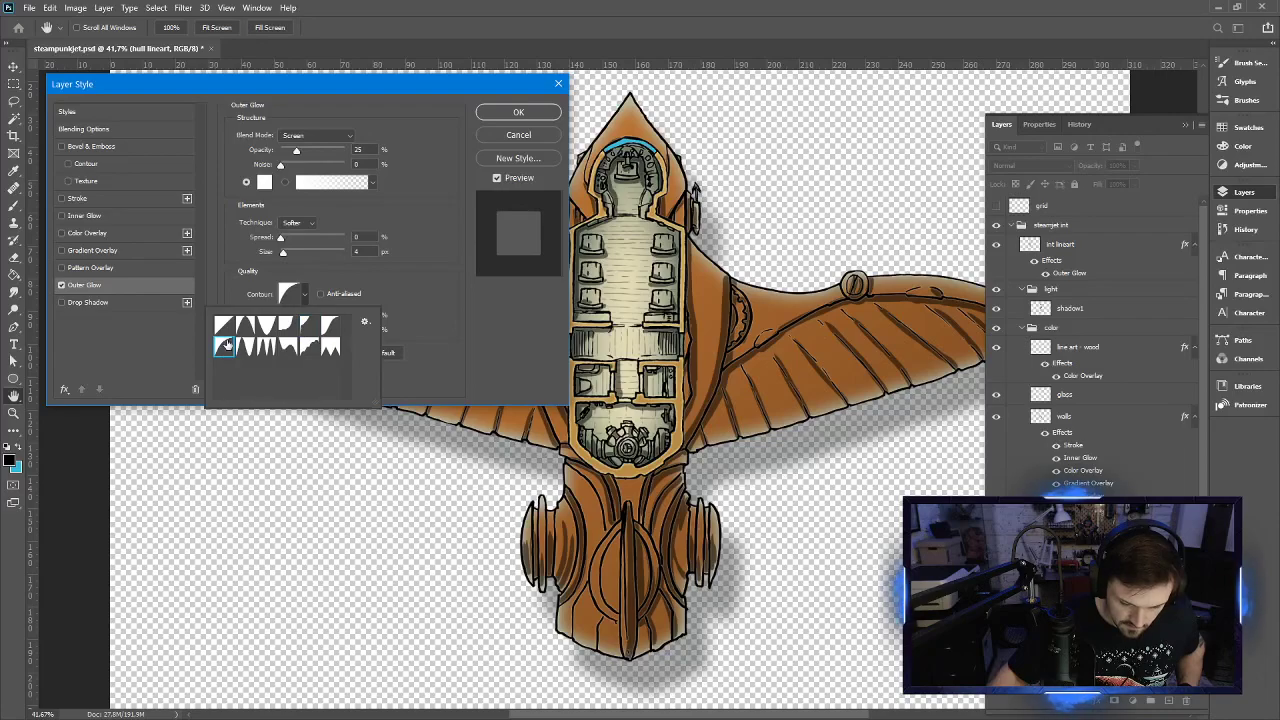
click(518, 118)
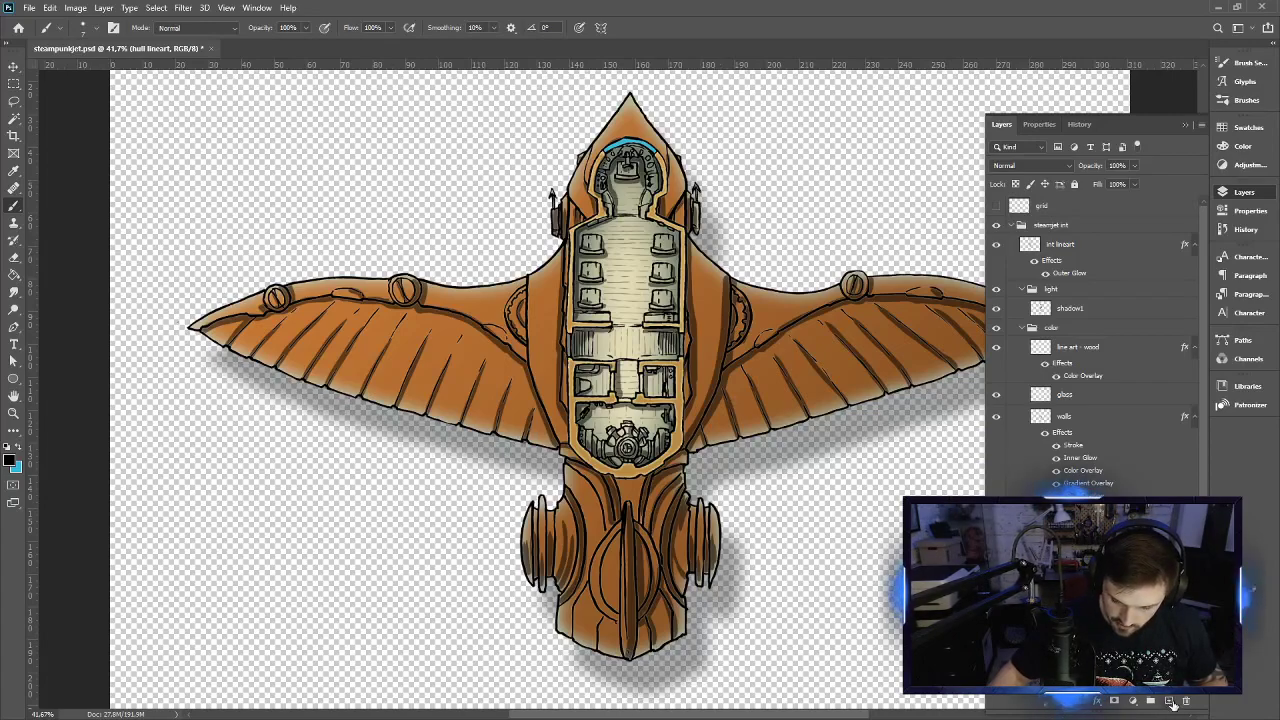
Create a new layer named 'wood detail' directly above the base layer
scroll(1100, 346, down, 1)
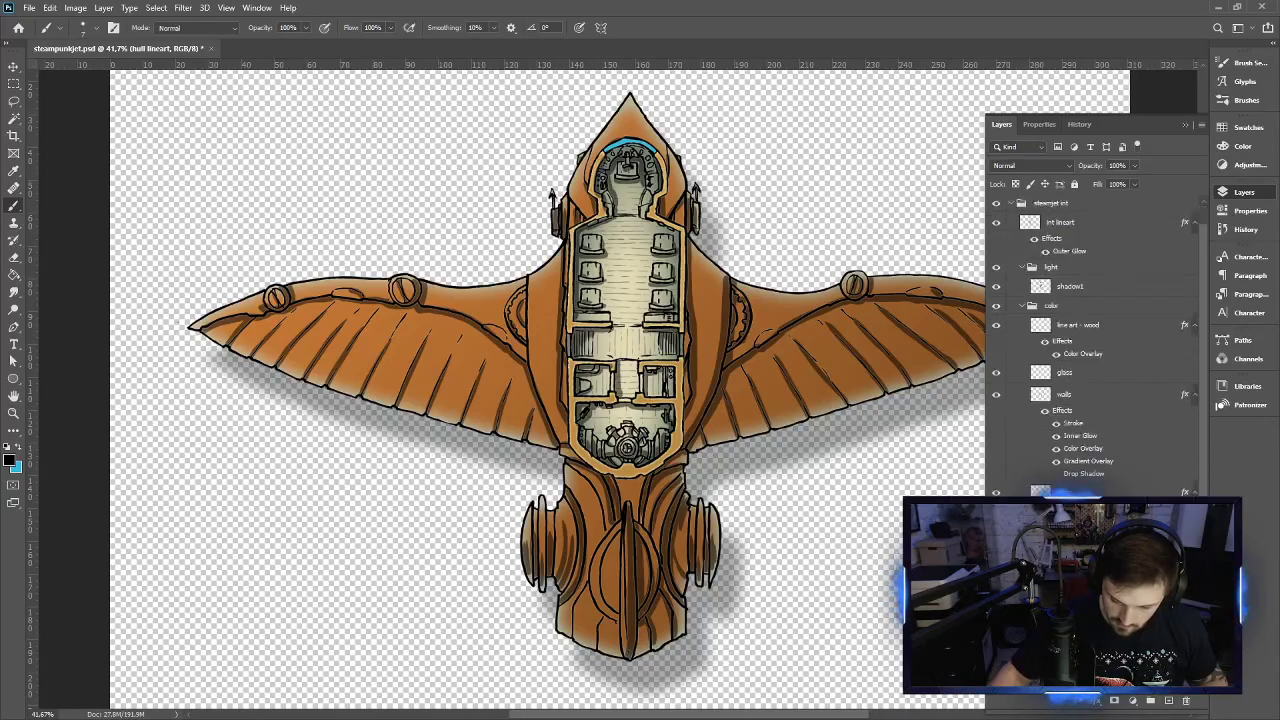
click(1065, 491)
key(ctrl+alt+shift+n)
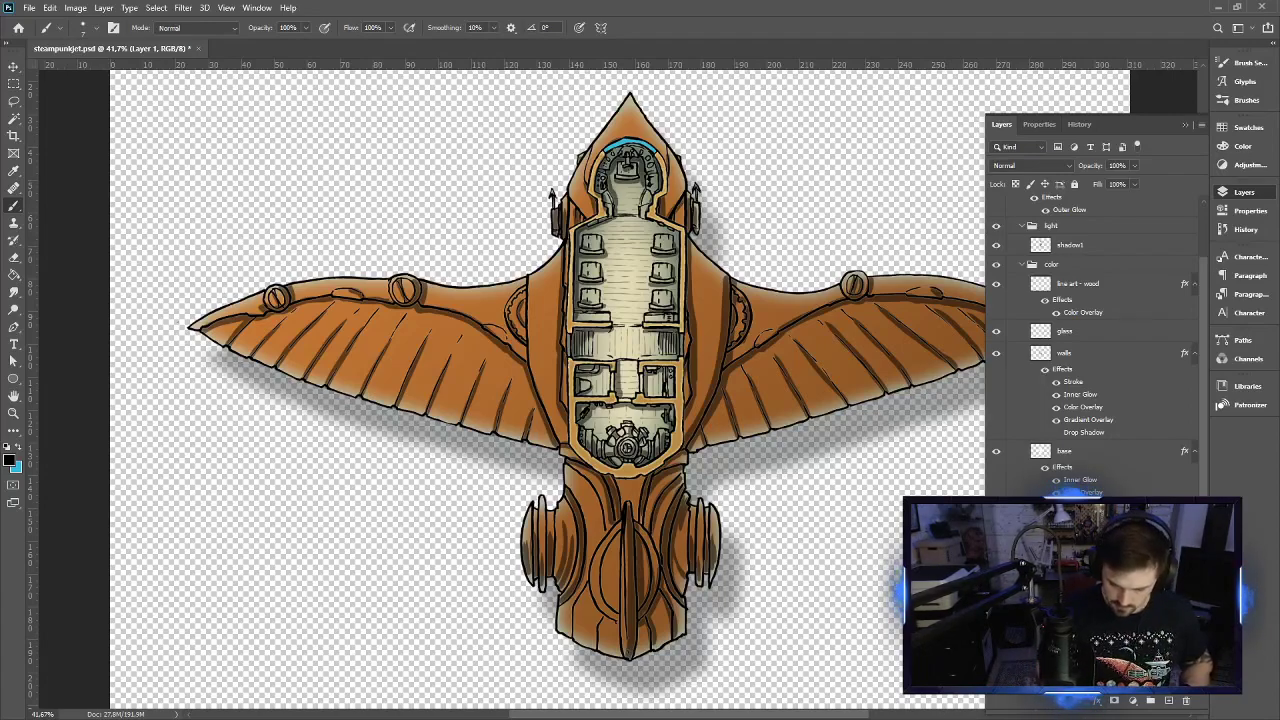
key(Return)
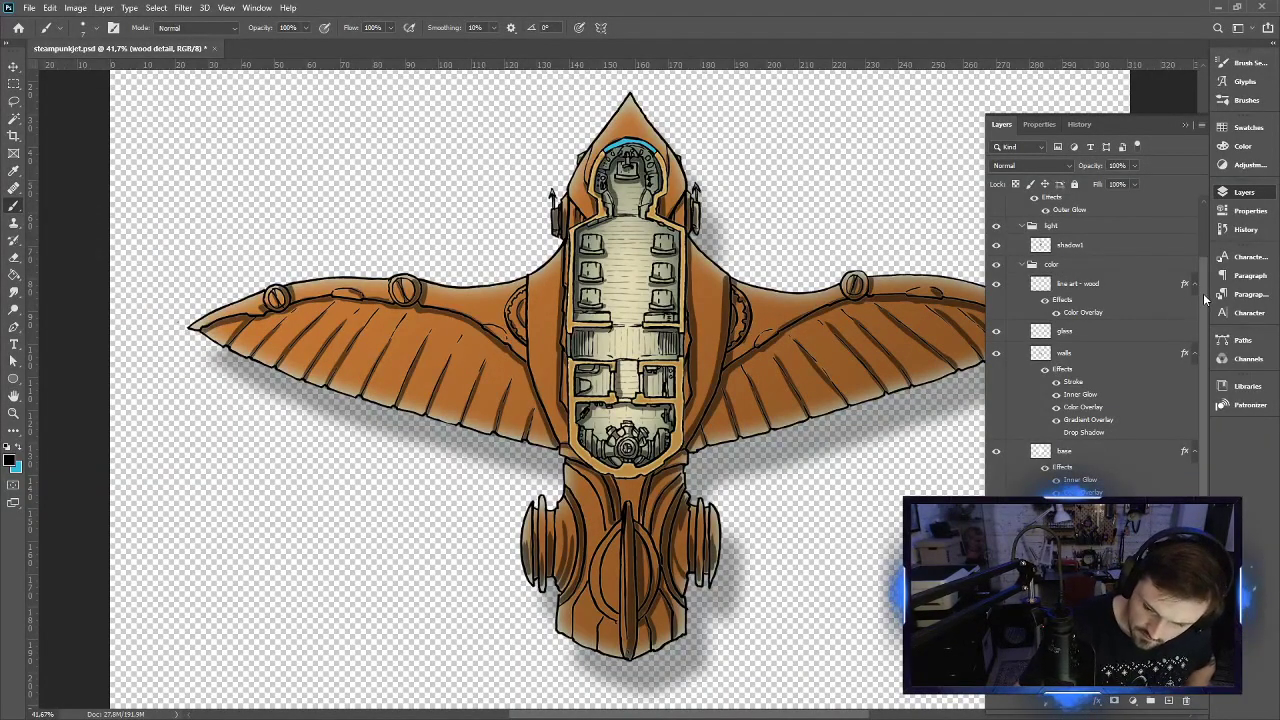
Collapse and hide the steampunk int group so the bare hull shows
scroll(1203, 293, up, 3)
click(1009, 226)
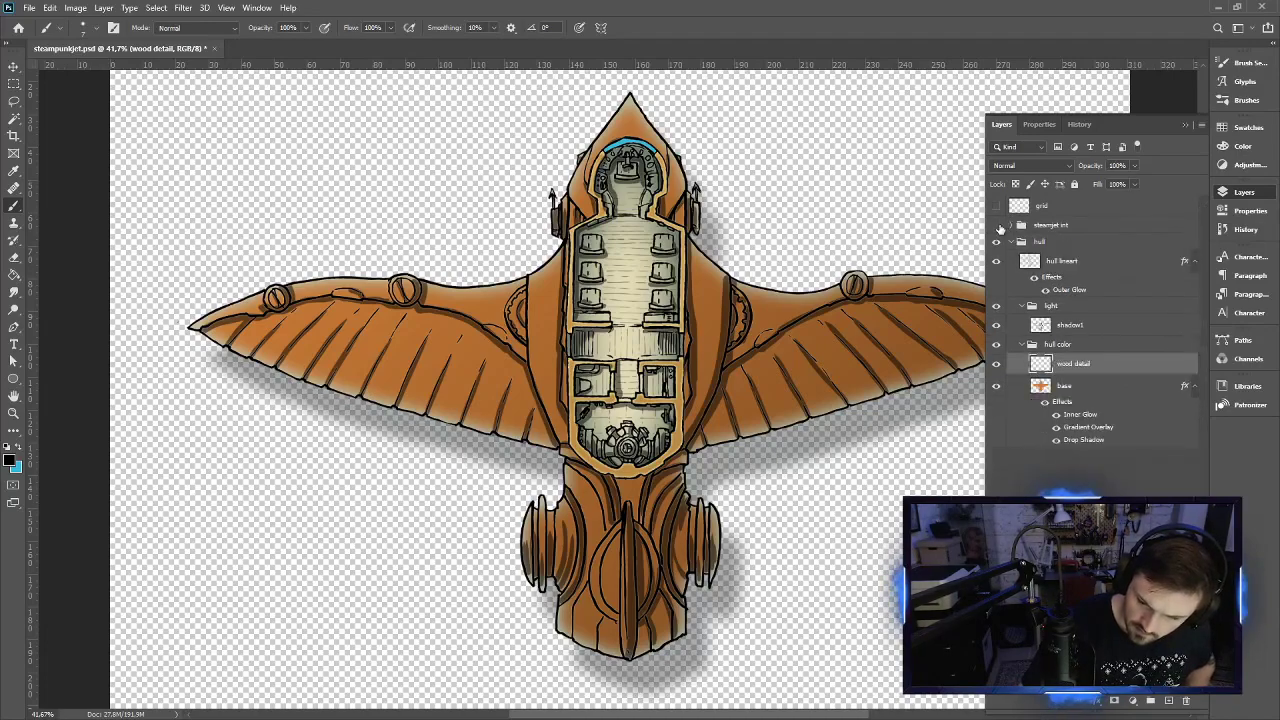
click(998, 227)
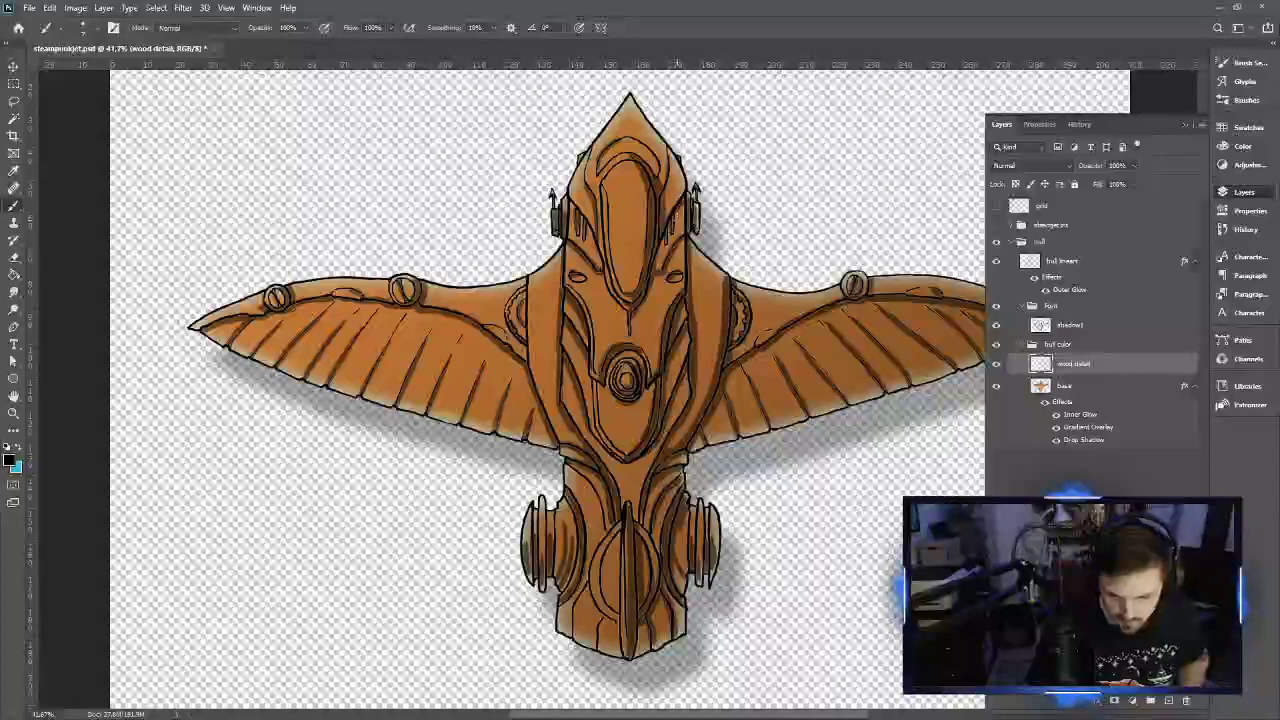
Zoom to 100% and brush thin dark vertical grain lines down the left hull plank and lower hull
drag(676, 222, 687, 250)
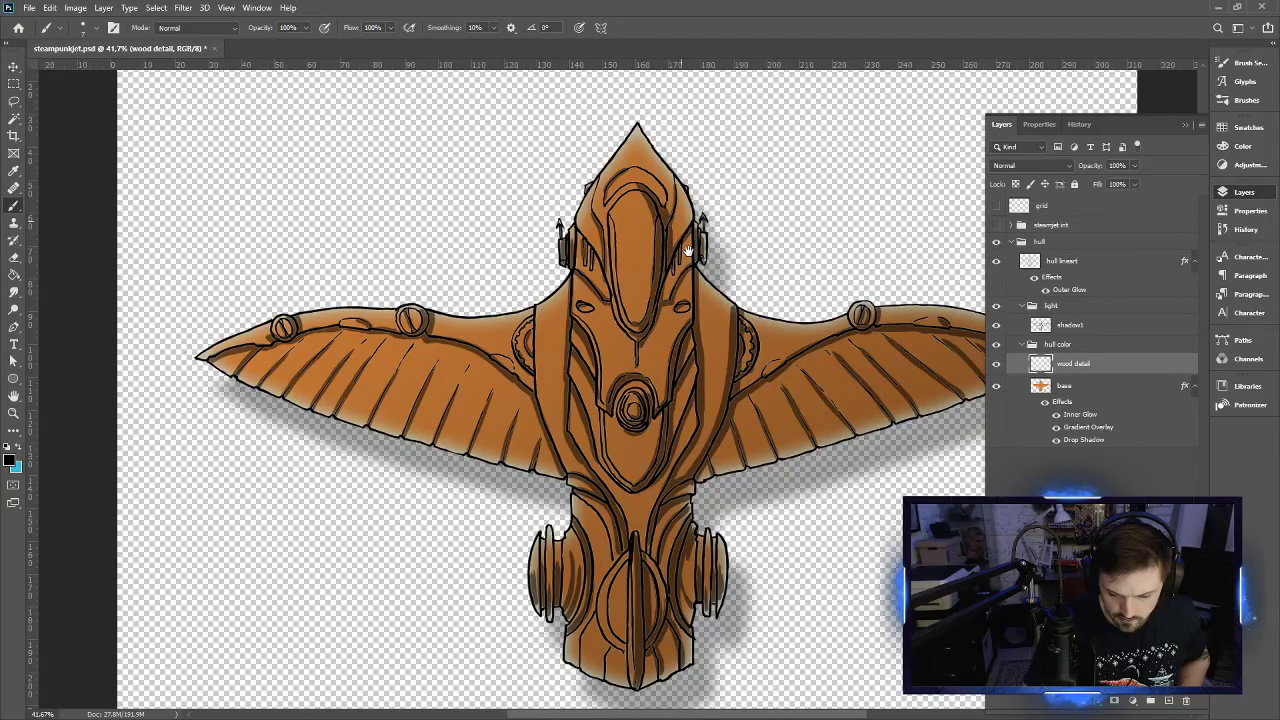
drag(688, 250, 691, 248)
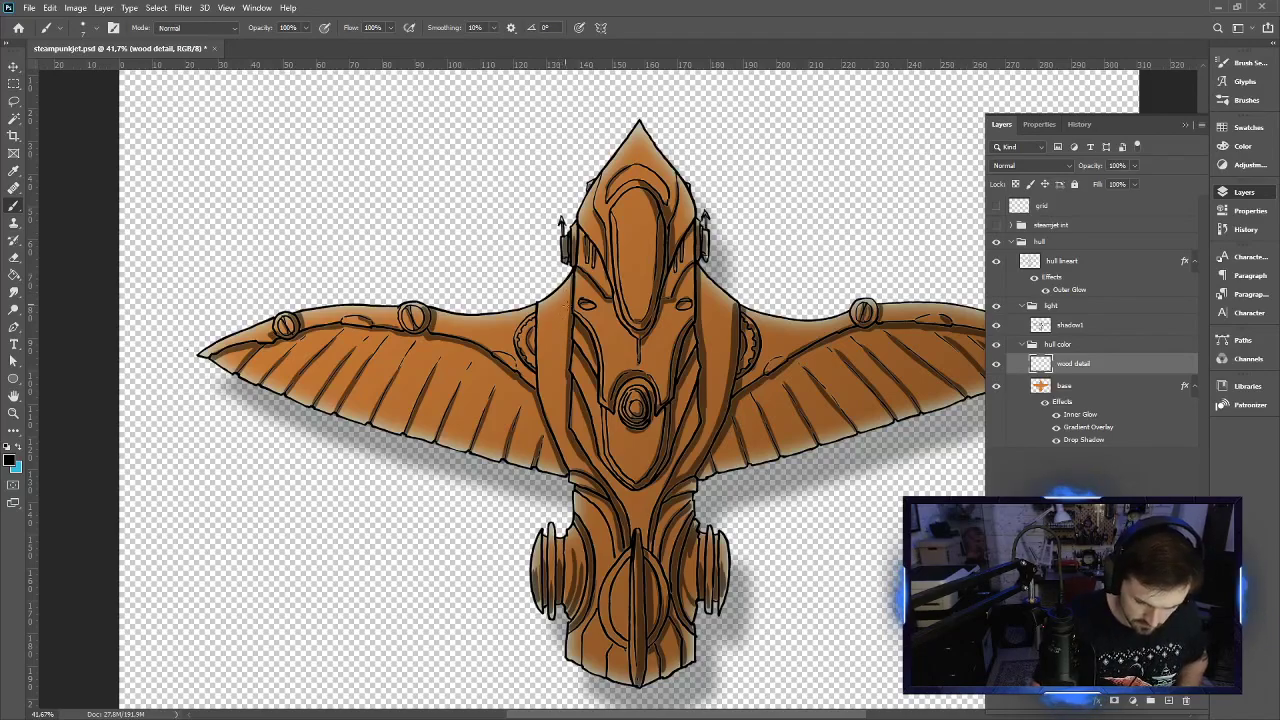
key(ctrl+plus)
key(ctrl+plus)
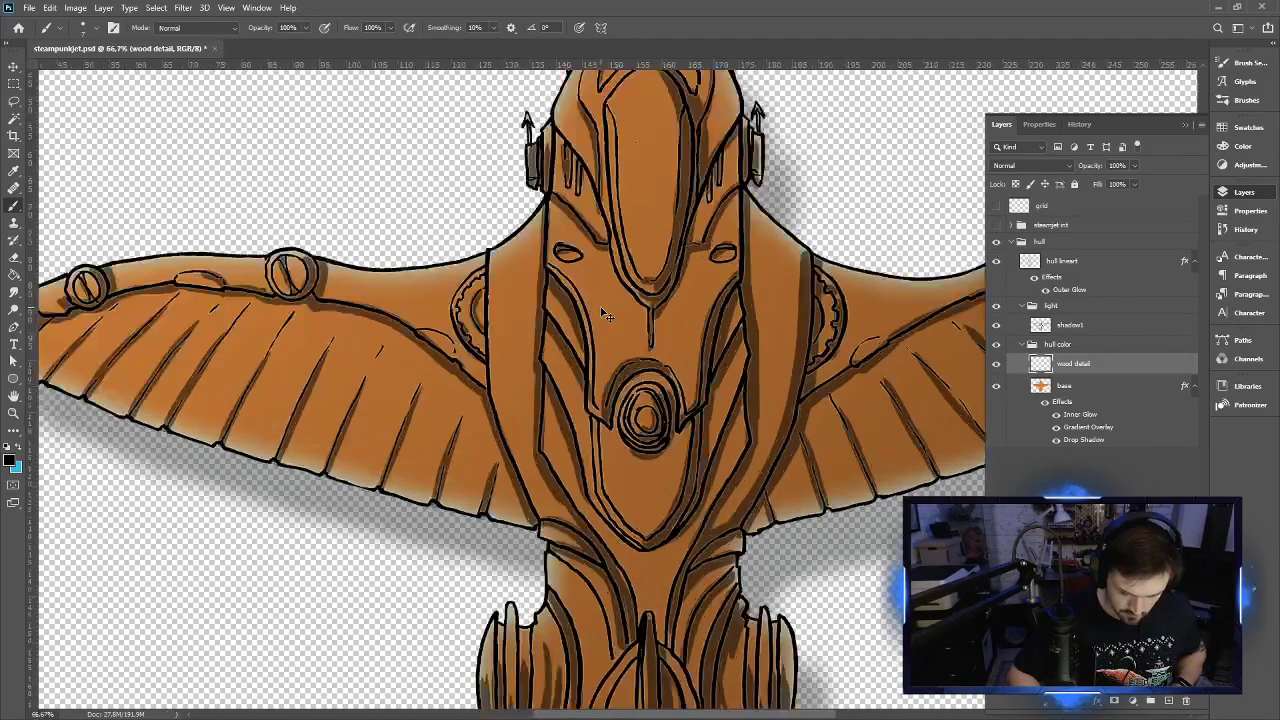
key(ctrl+plus)
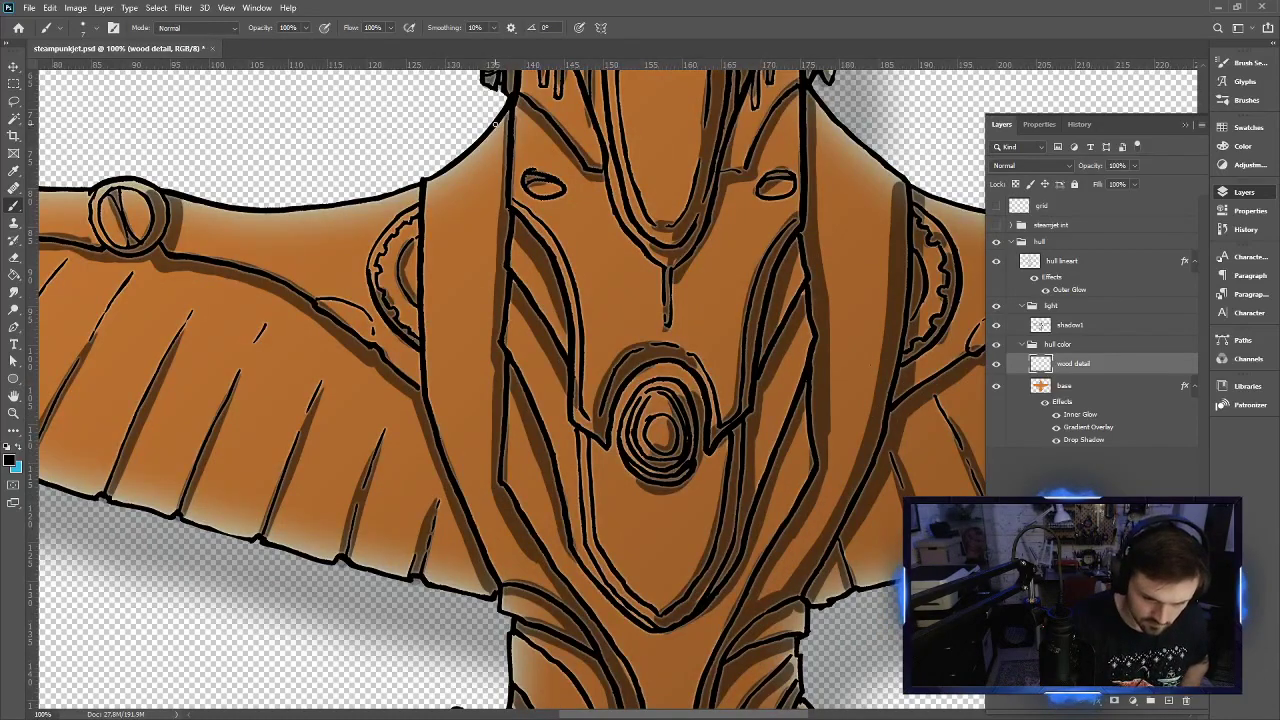
drag(495, 122, 492, 416)
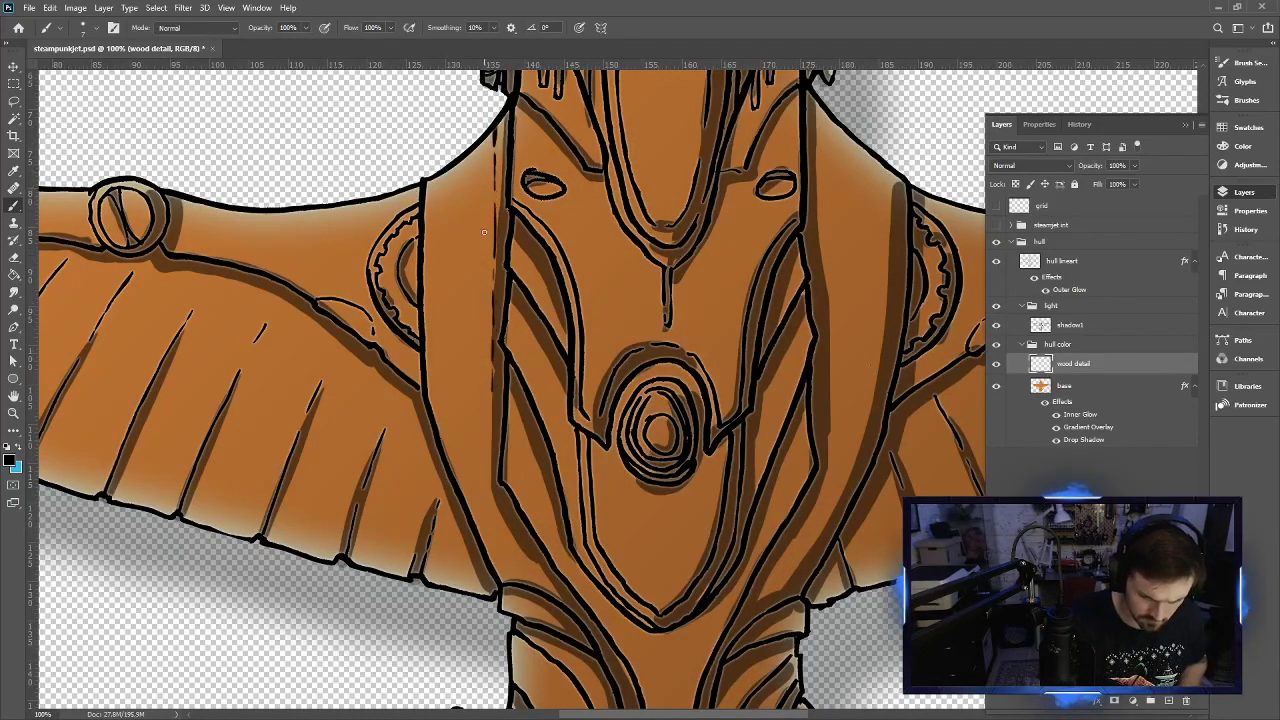
drag(479, 142, 490, 548)
drag(461, 156, 466, 508)
drag(437, 180, 450, 464)
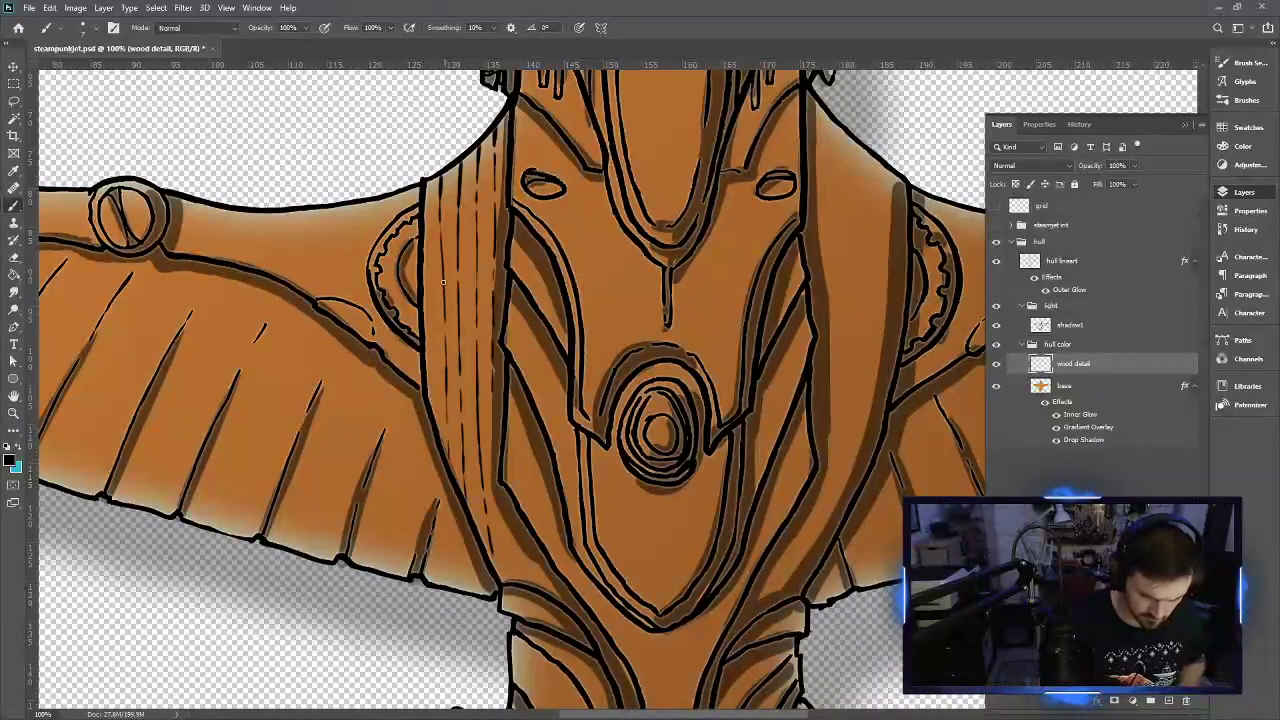
drag(428, 196, 434, 398)
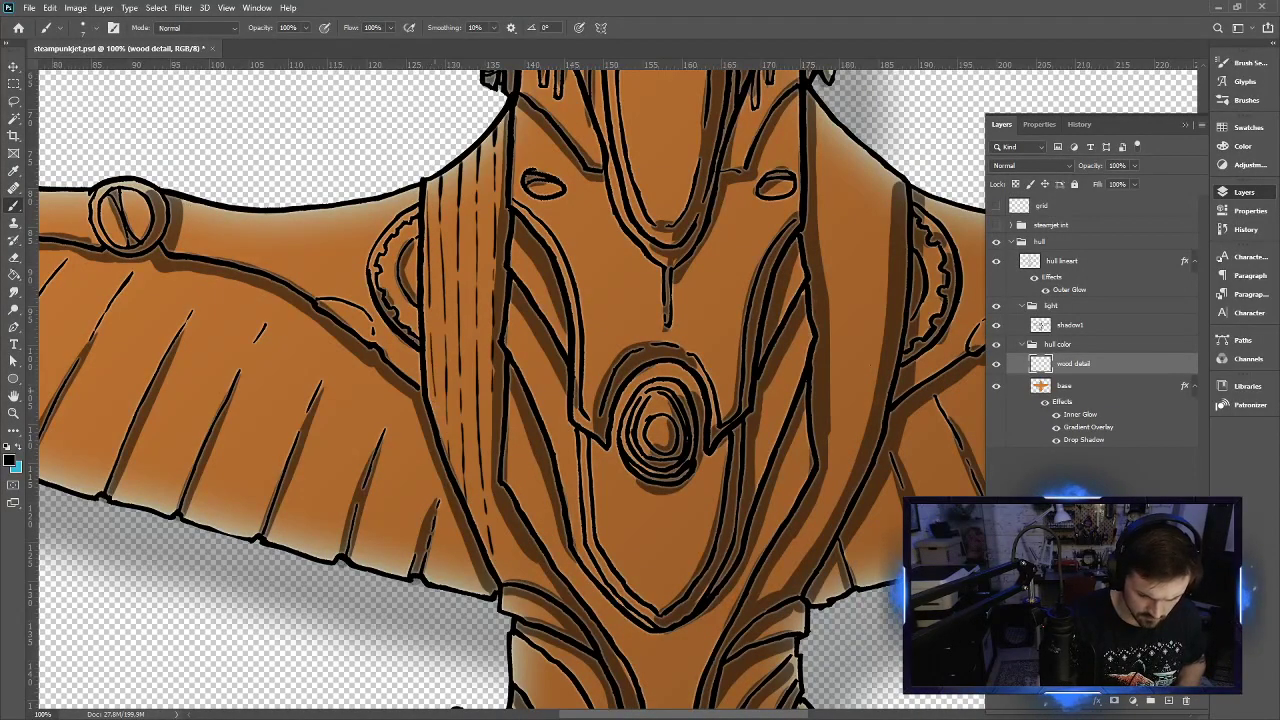
drag(502, 490, 510, 564)
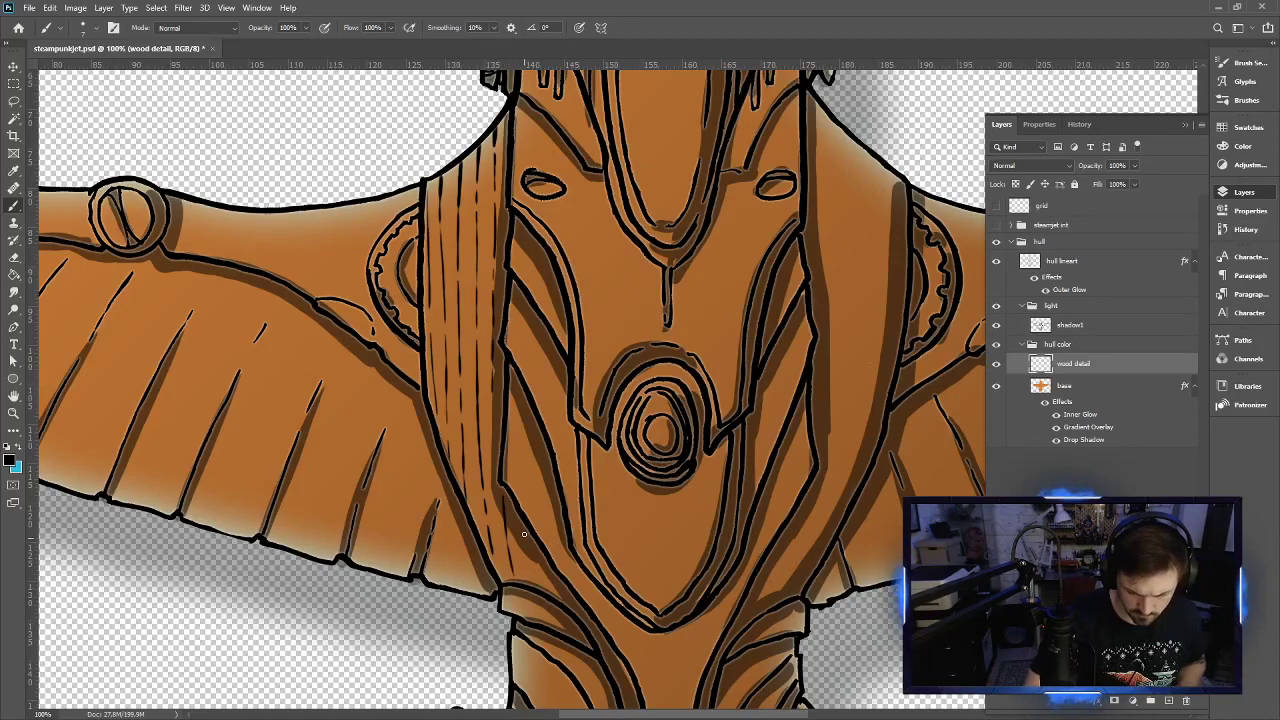
mouse_move(517, 517)
mouse_down()
mouse_move(534, 593)
mouse_move(540, 551)
mouse_move(548, 599)
mouse_move(578, 616)
mouse_up()
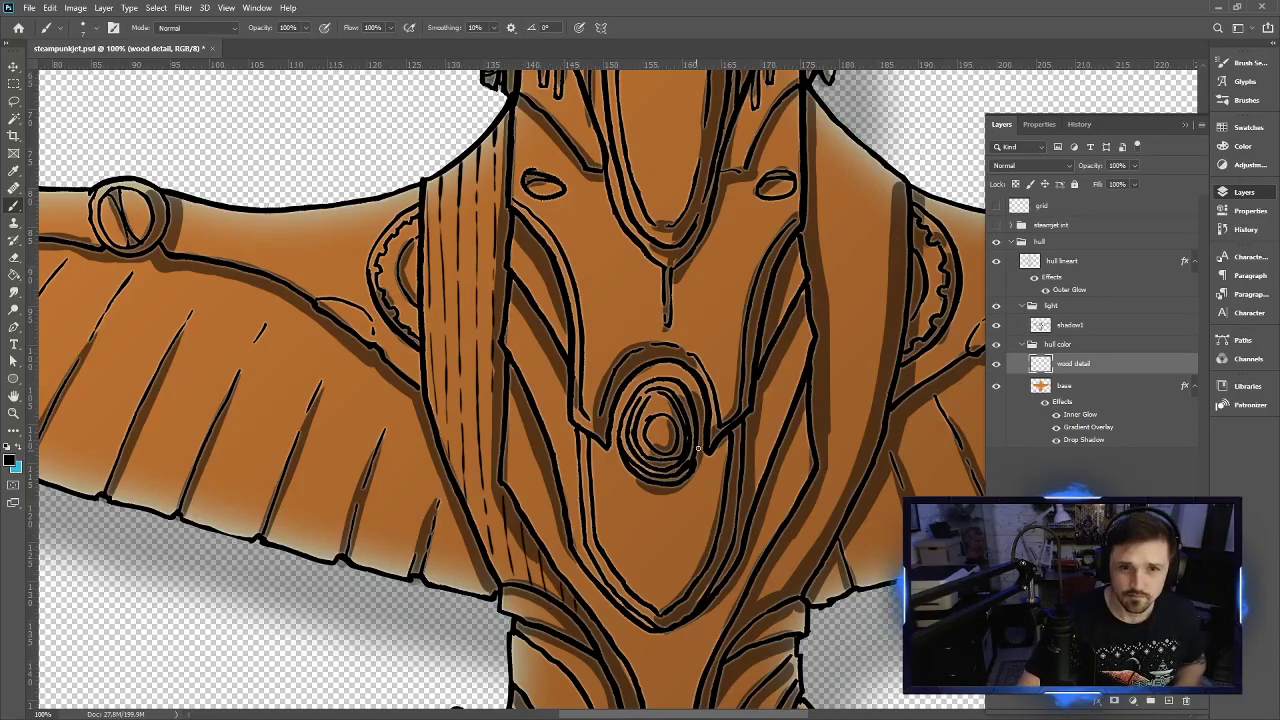
drag(729, 437, 569, 203)
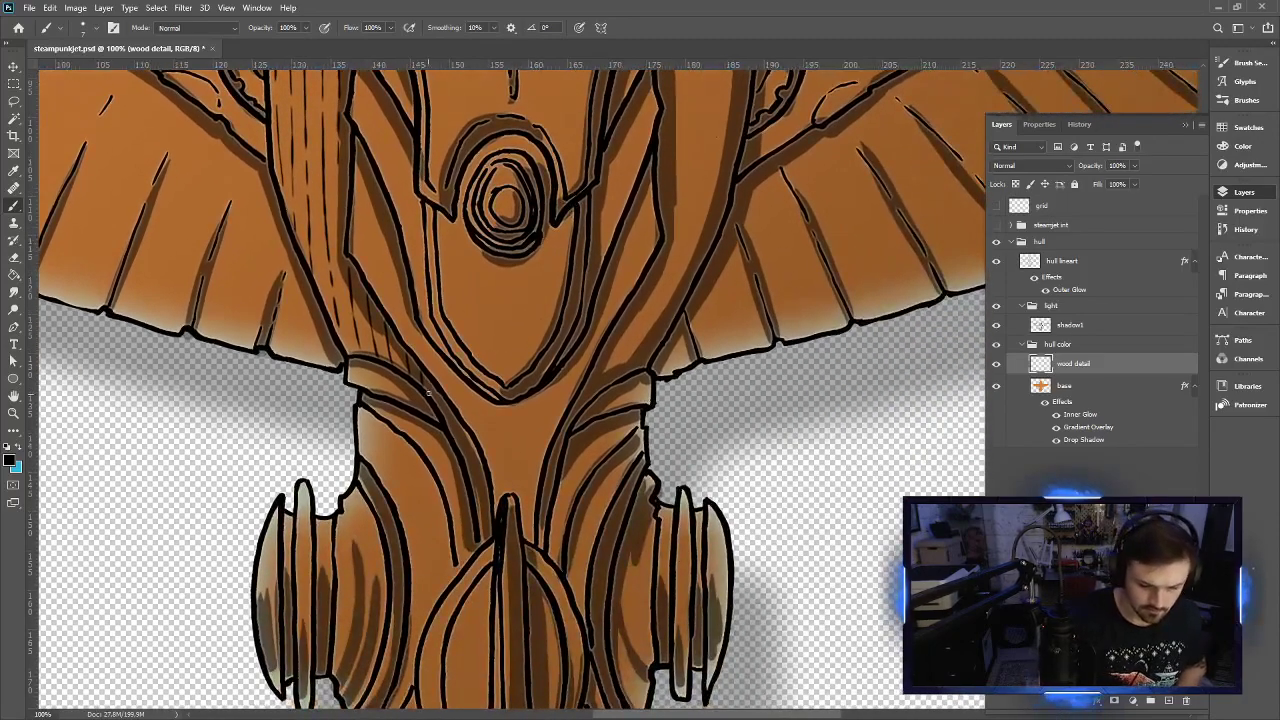
Brush short grain strokes on the lower hull, undoing one misplaced stroke
drag(444, 404, 482, 520)
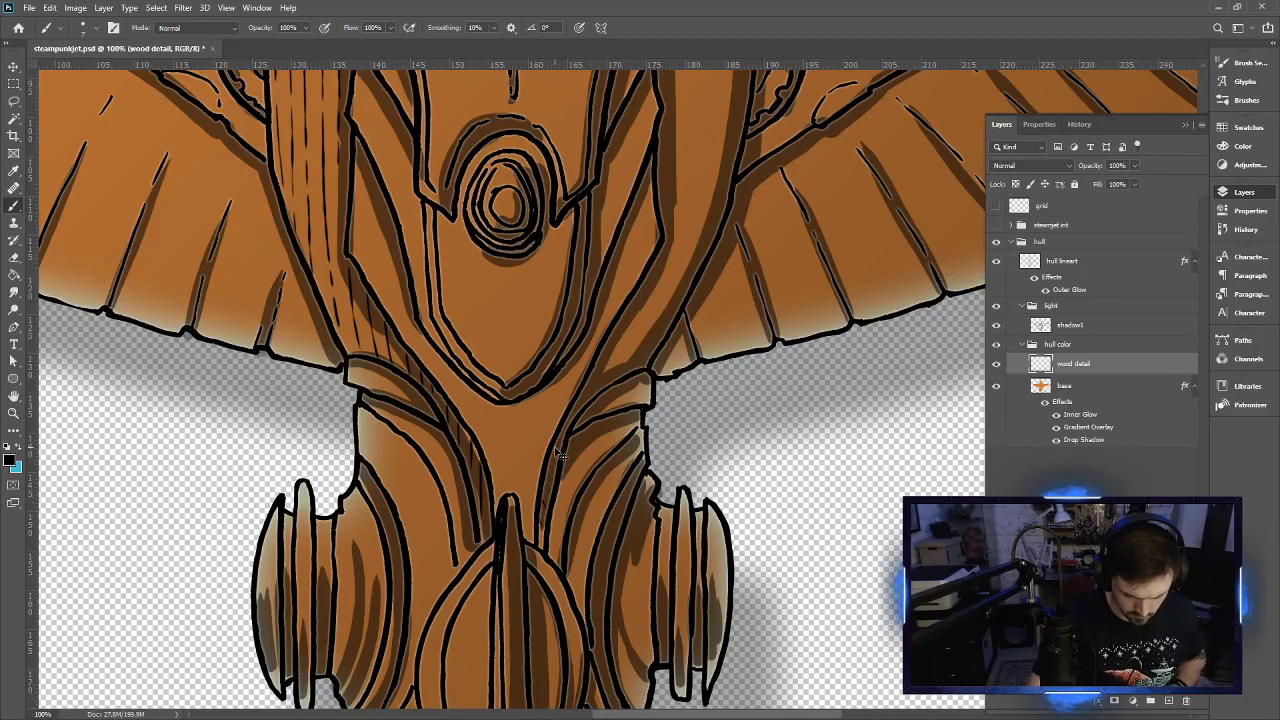
key(ctrl)
key(ctrl+z)
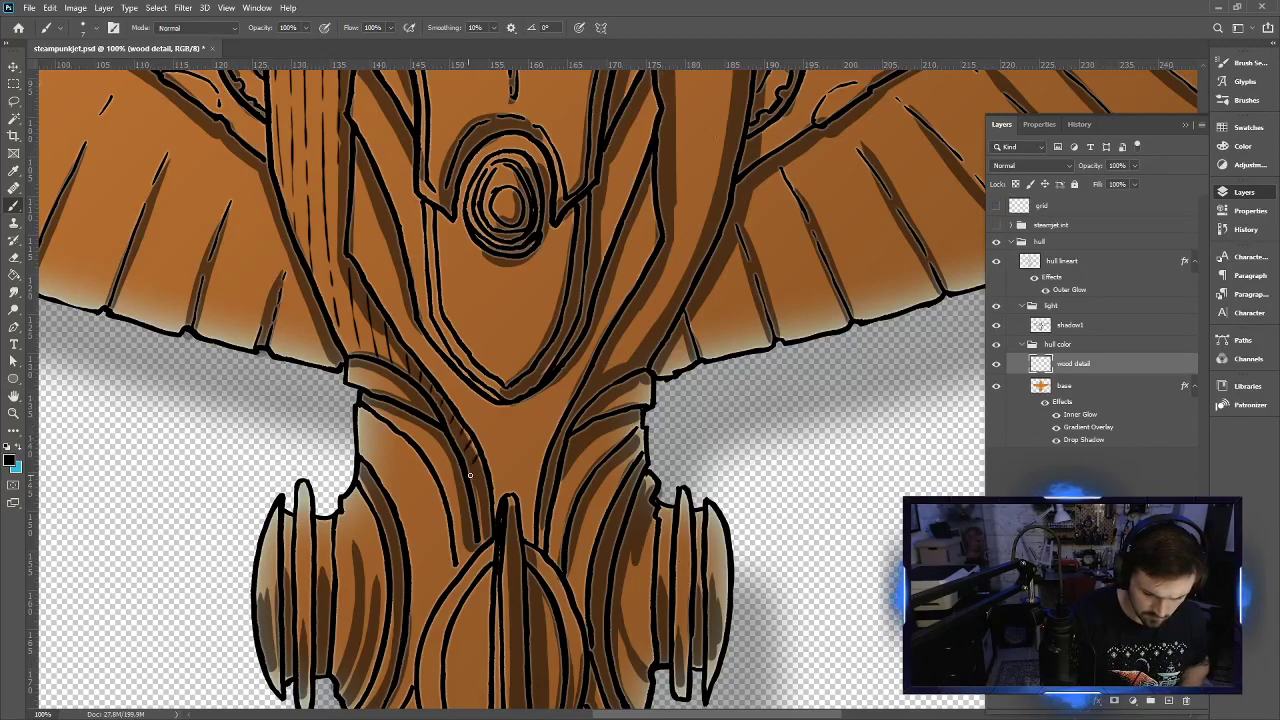
drag(469, 474, 493, 518)
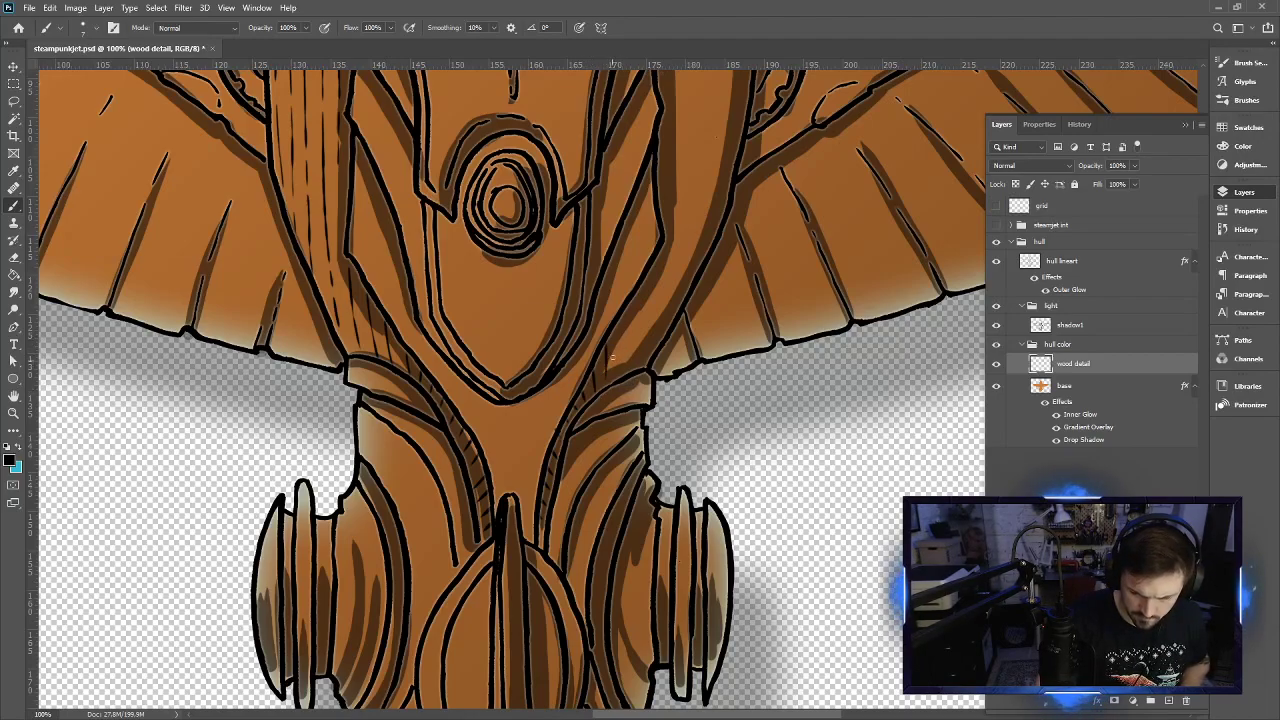
Paint several long vertical wood-grain lines along the right hull plank
drag(648, 277, 629, 491)
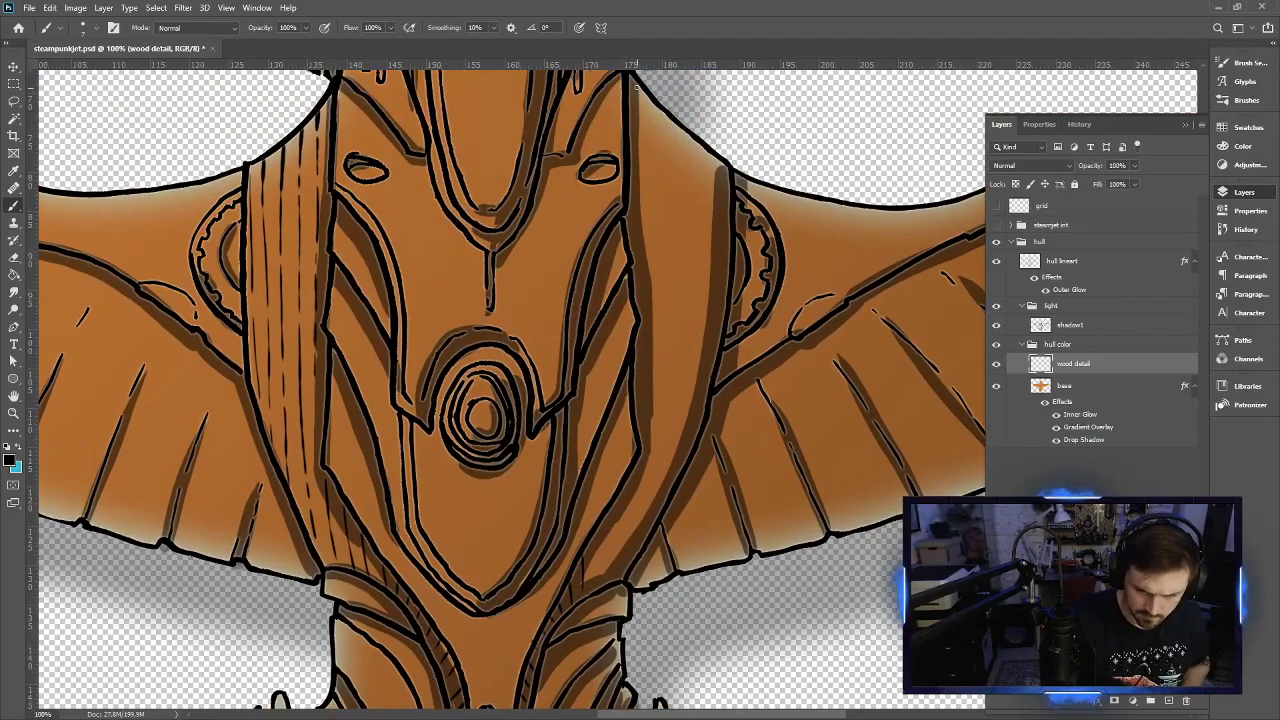
drag(635, 86, 636, 260)
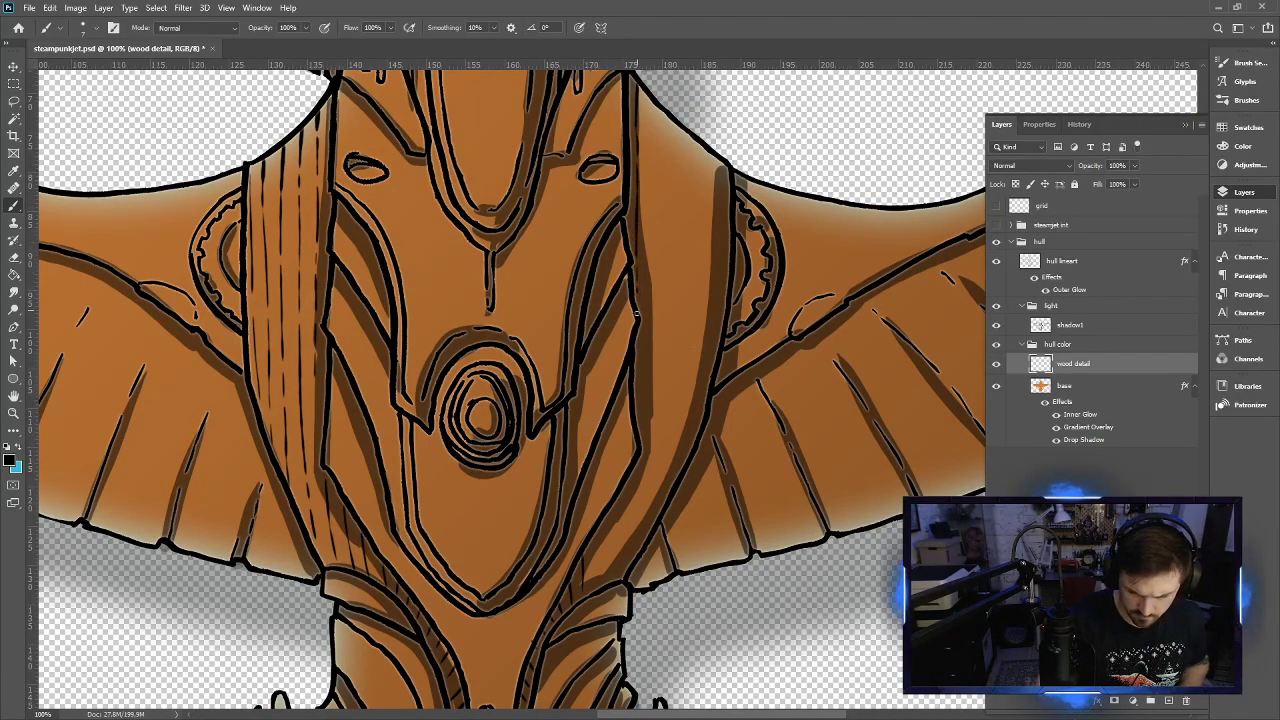
mouse_move(624, 487)
mouse_down()
mouse_move(620, 567)
mouse_move(613, 514)
mouse_move(590, 588)
mouse_move(634, 544)
mouse_move(637, 488)
mouse_up()
drag(651, 100, 643, 440)
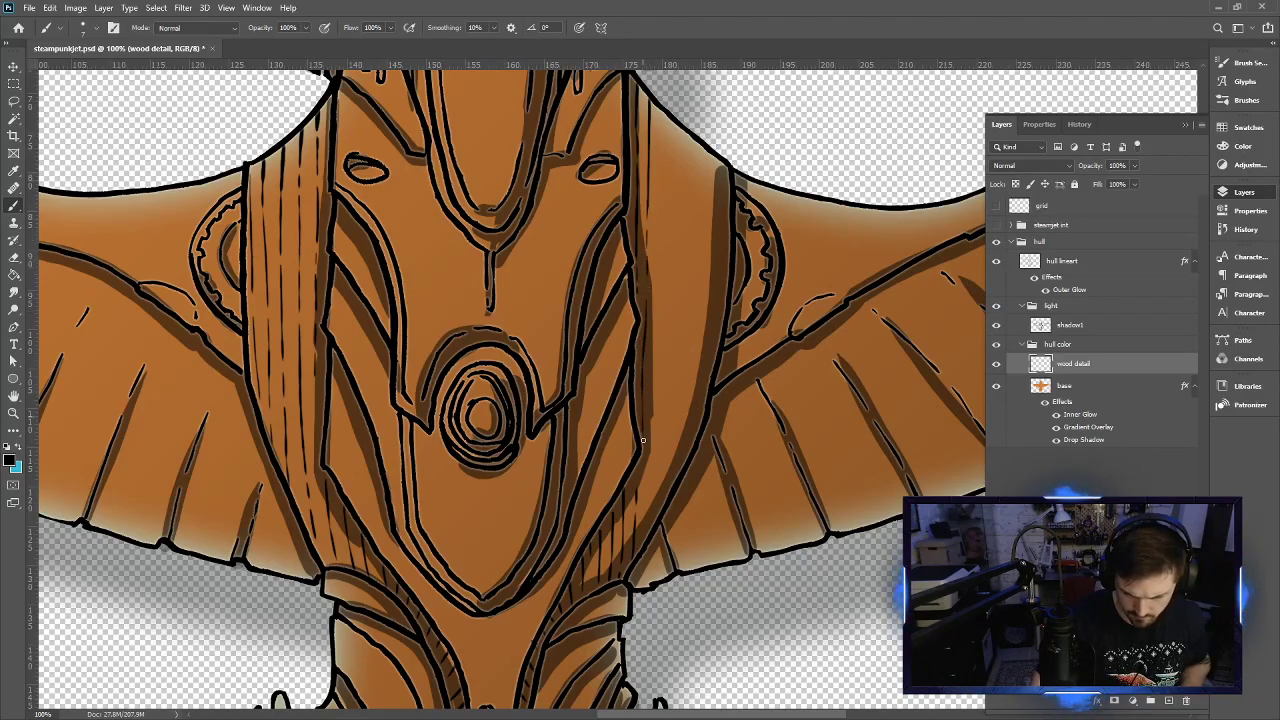
mouse_move(648, 530)
mouse_down()
mouse_move(665, 110)
mouse_move(678, 125)
mouse_move(658, 514)
mouse_move(684, 399)
mouse_move(686, 187)
mouse_move(701, 183)
mouse_move(691, 455)
mouse_up()
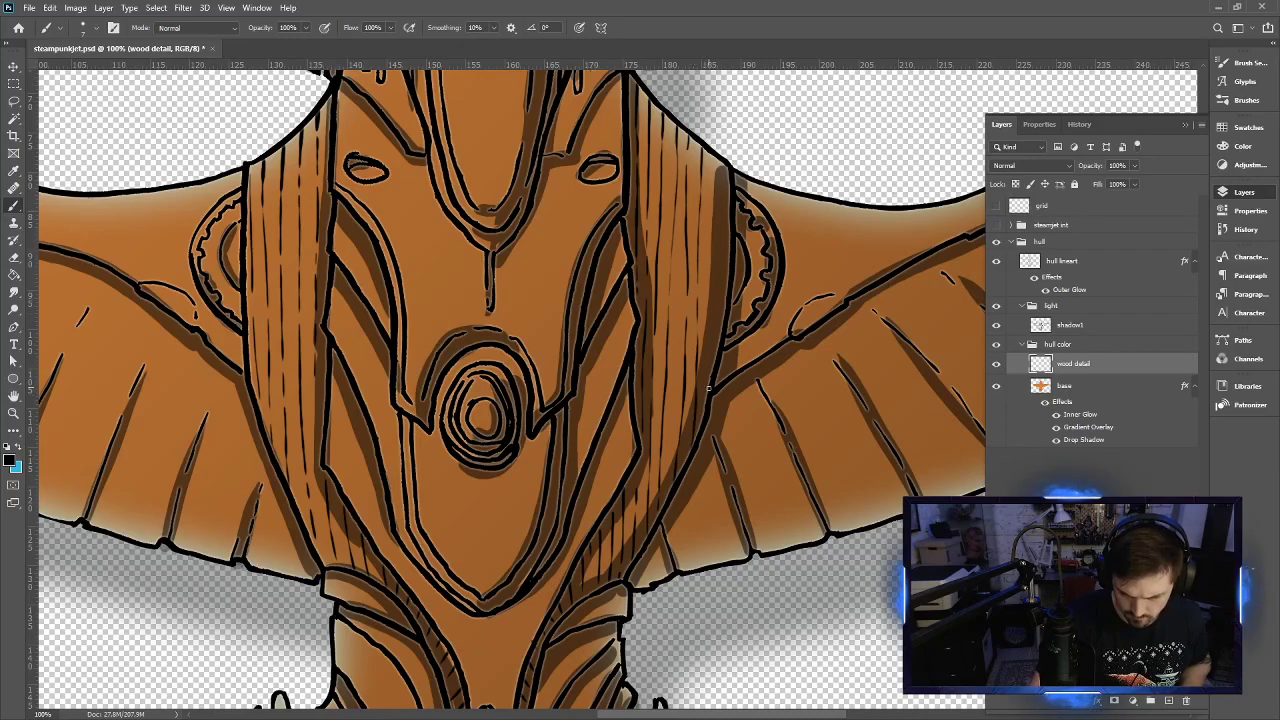
mouse_move(708, 390)
mouse_down()
mouse_move(714, 155)
mouse_move(726, 243)
mouse_move(710, 478)
mouse_up()
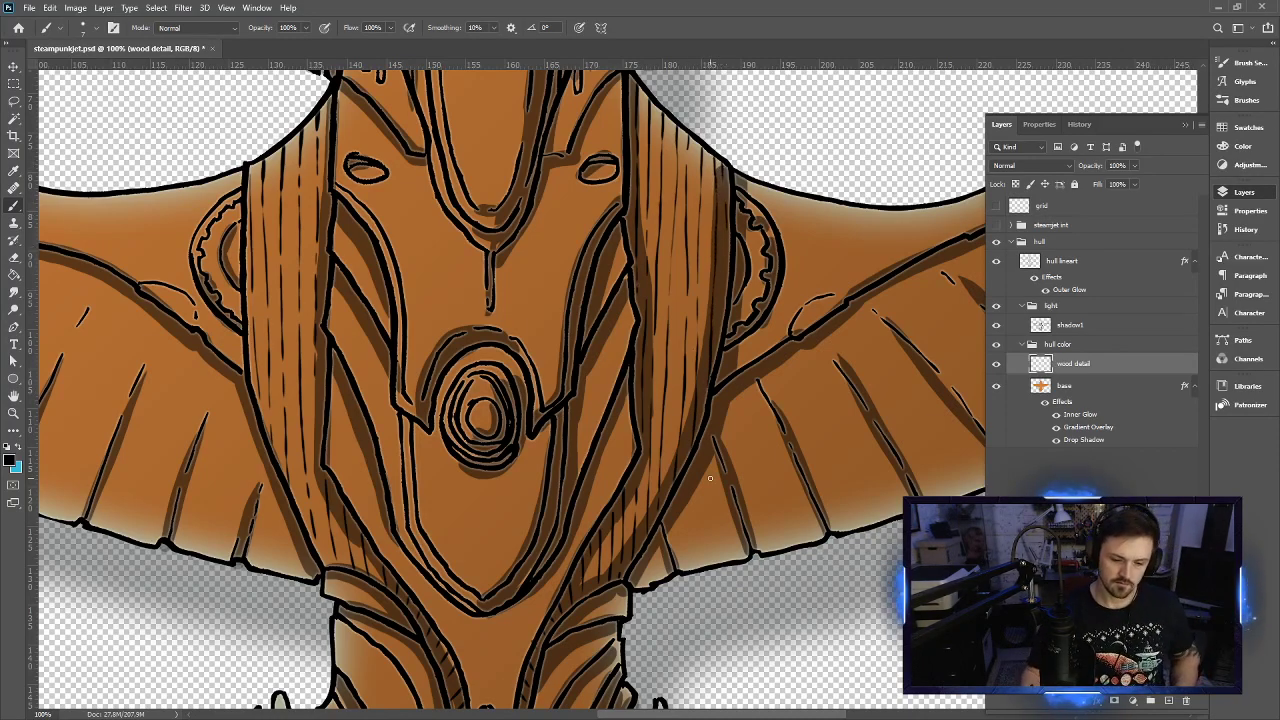
scroll(710, 478, down, 6)
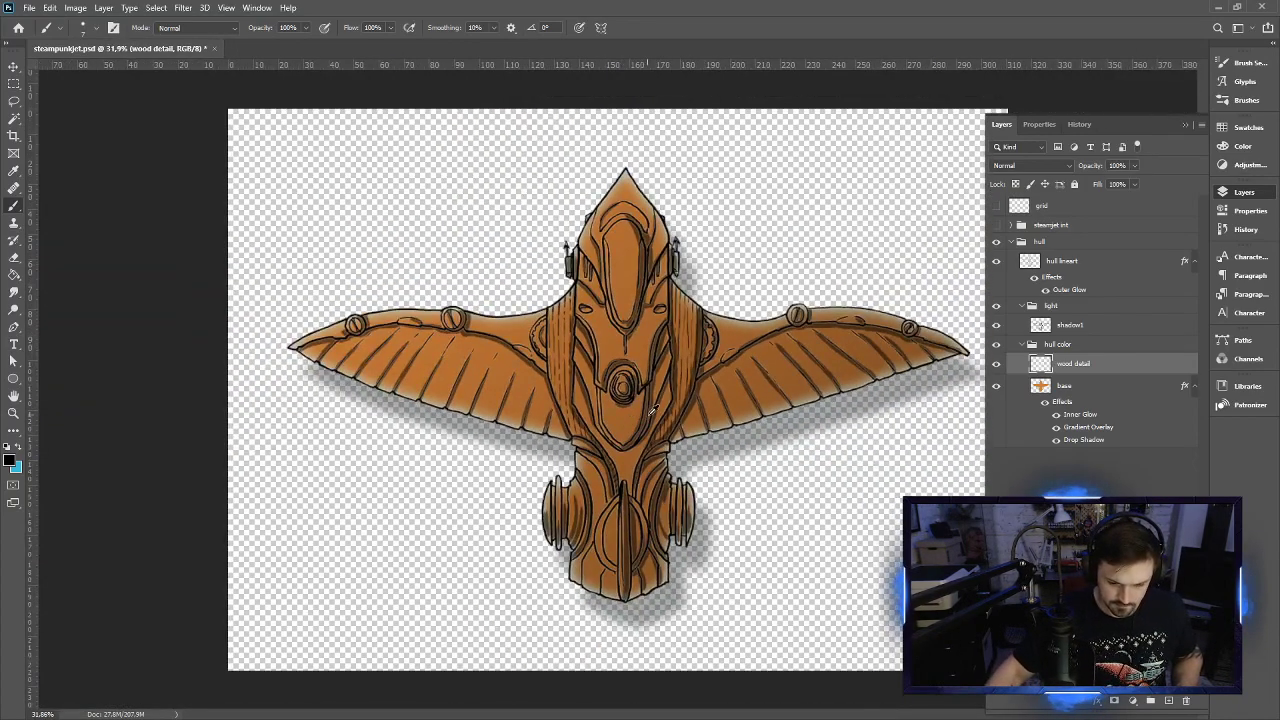
scroll(790, 404, up, 4)
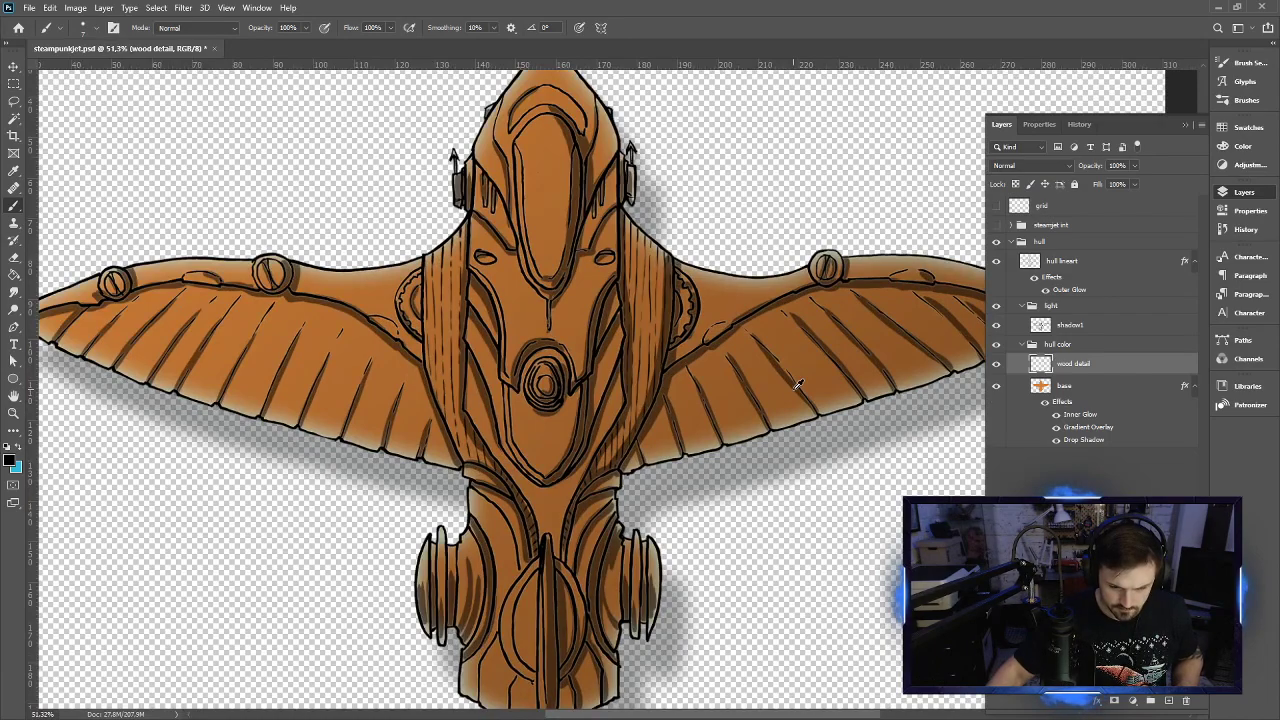
scroll(790, 375, down, 3)
scroll(783, 362, up, 2)
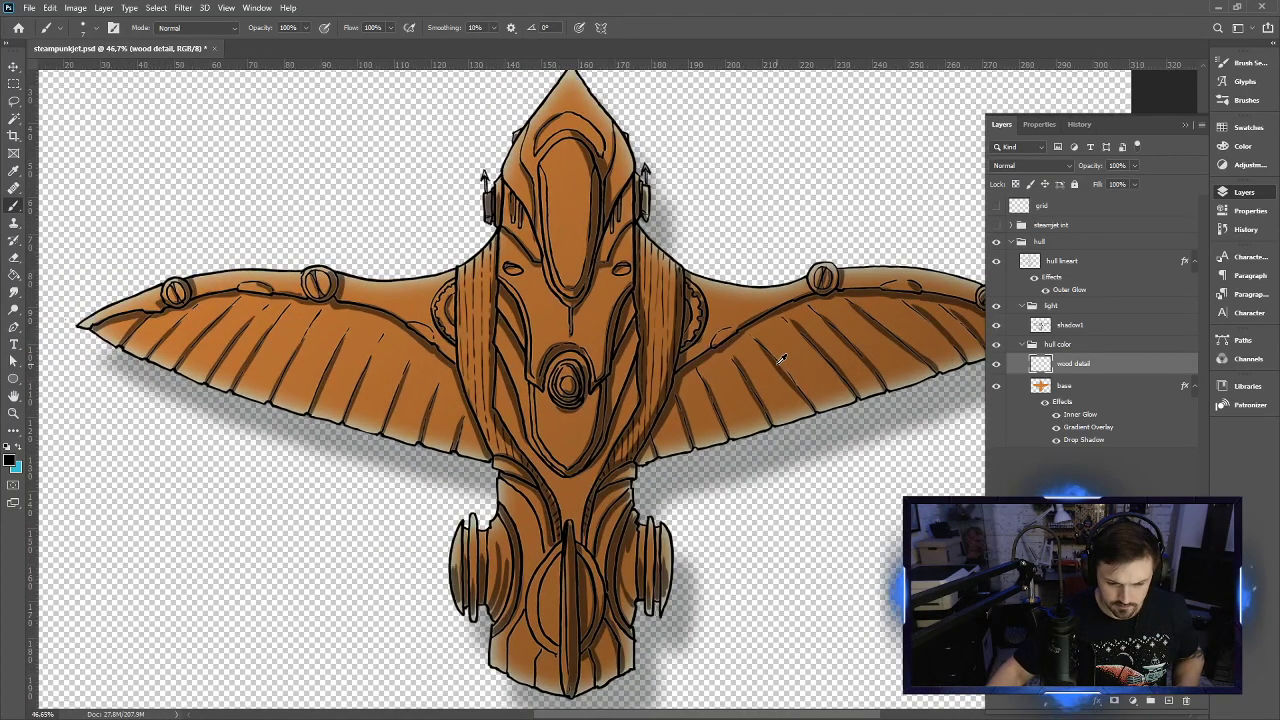
scroll(783, 360, up, 2)
scroll(781, 359, down, 2)
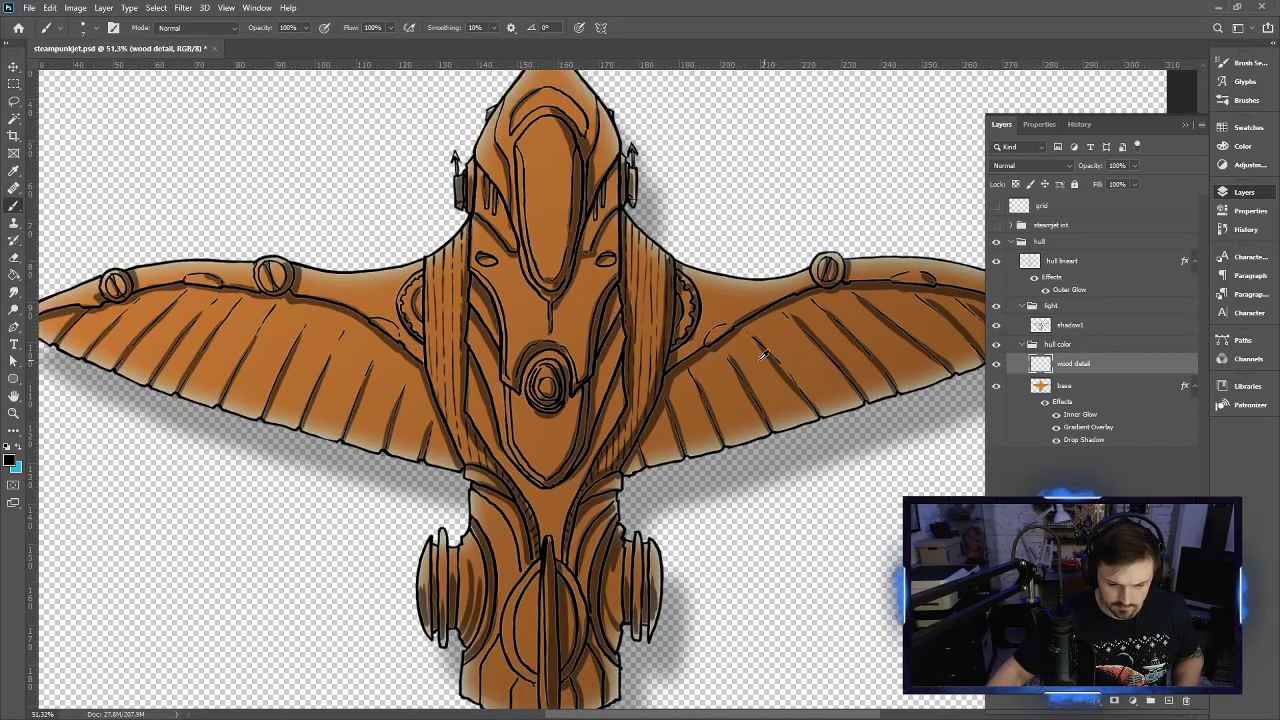
scroll(579, 430, up, 2)
scroll(577, 438, up, 3)
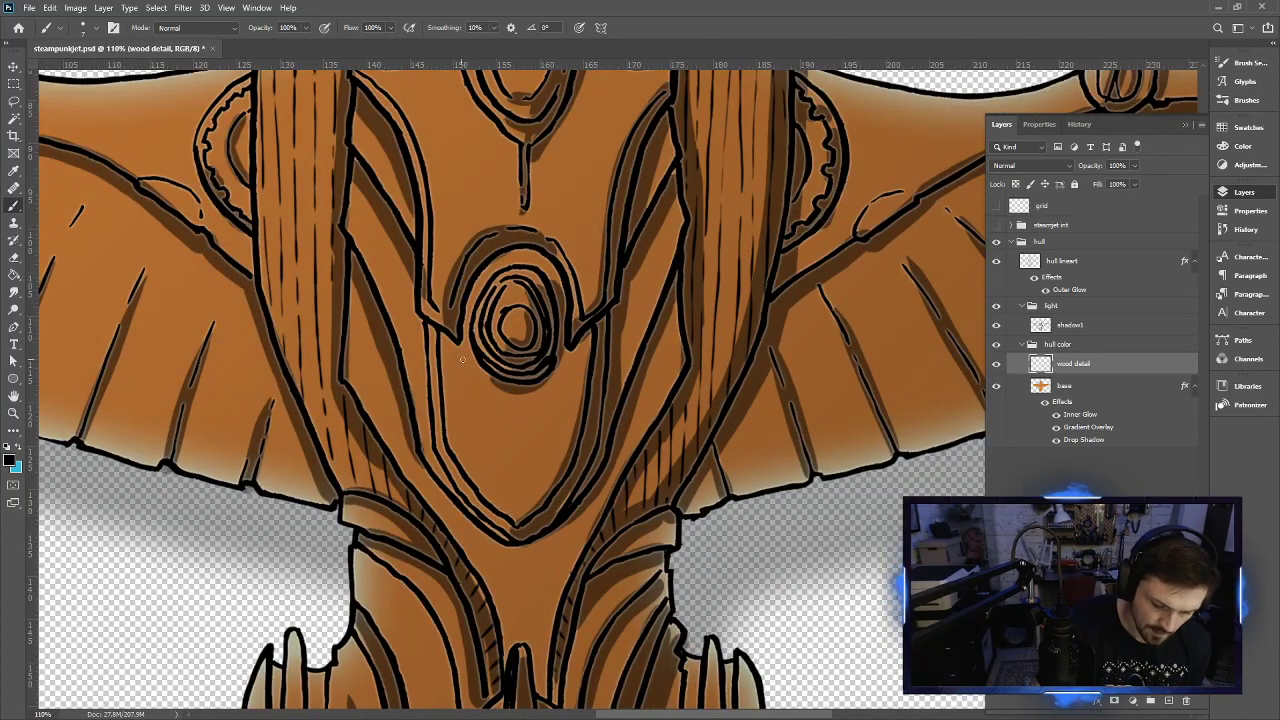
Hatch horizontal plank lines filling the panel under the medallion and arc a line along its upper ring
drag(440, 352, 467, 353)
drag(563, 359, 581, 357)
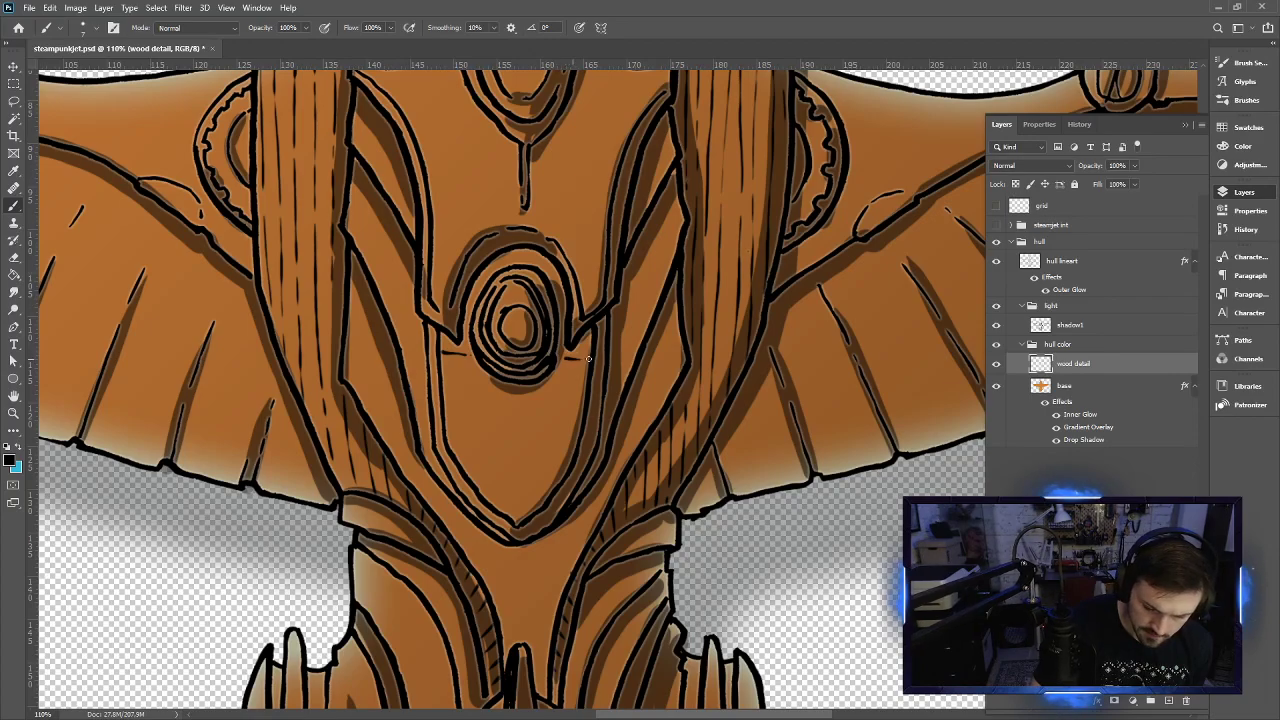
drag(443, 372, 570, 372)
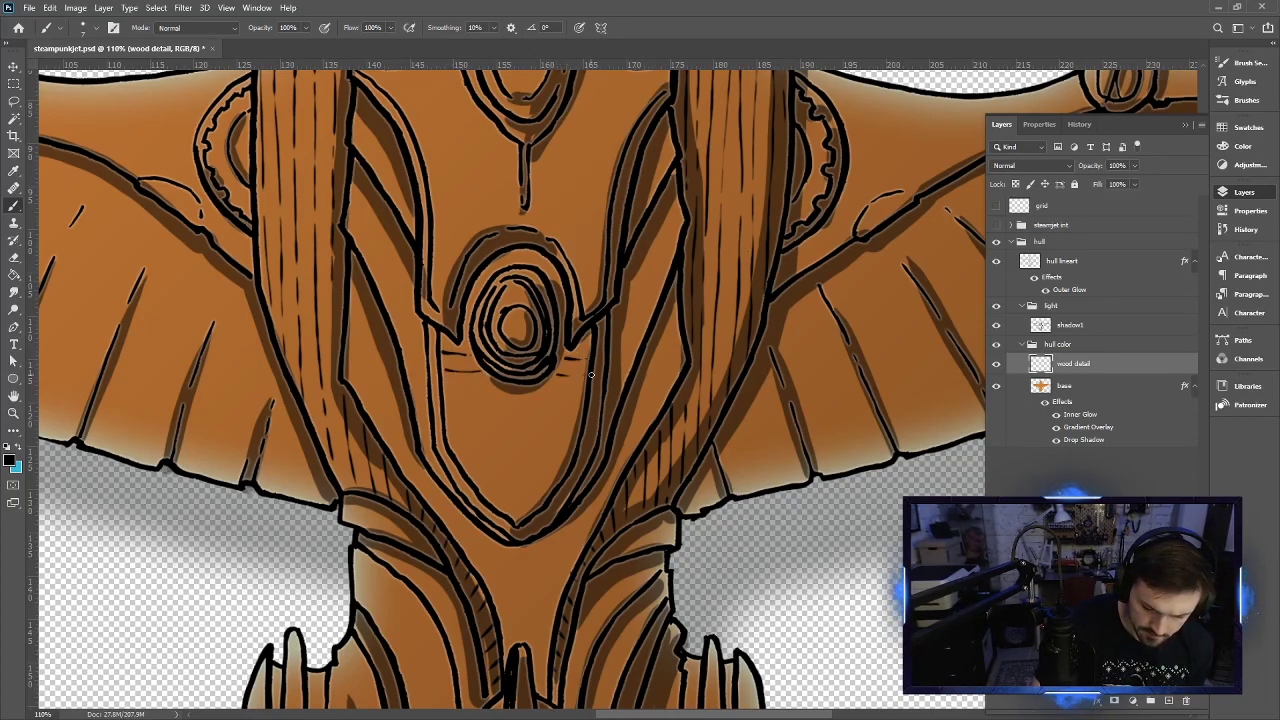
drag(447, 389, 582, 390)
drag(455, 407, 568, 406)
drag(455, 421, 580, 423)
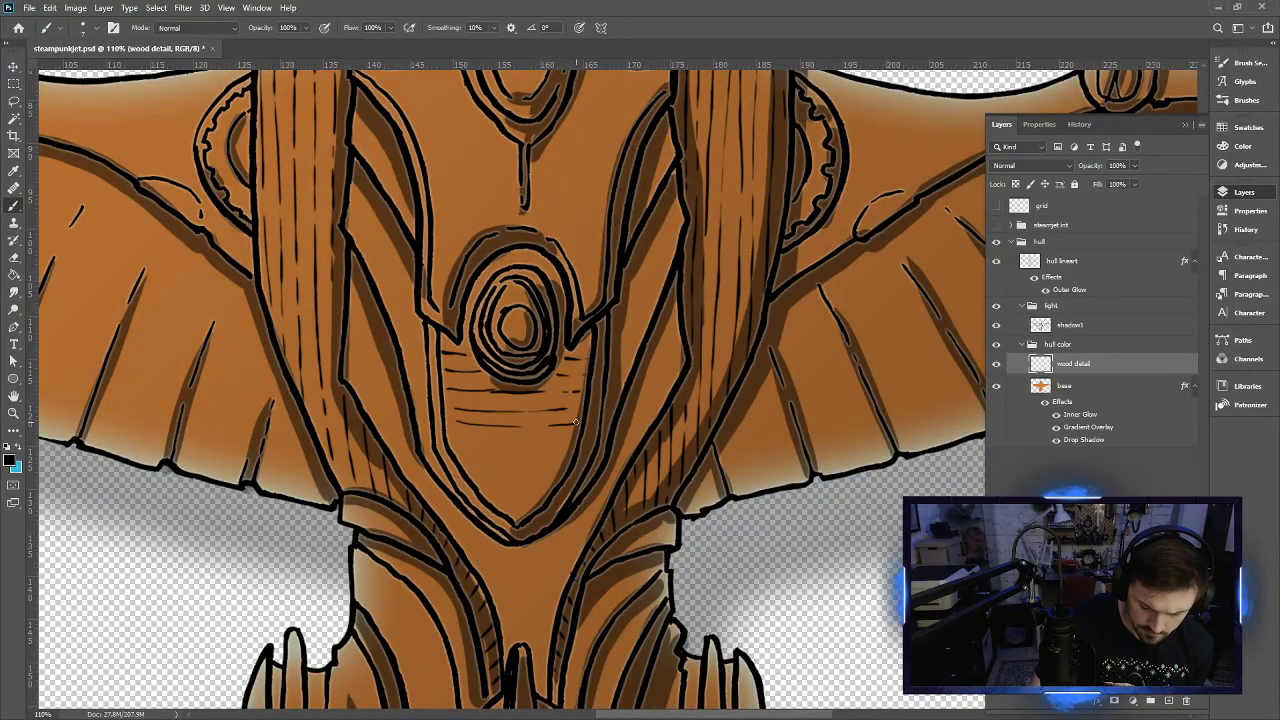
mouse_move(452, 438)
mouse_down()
mouse_move(574, 437)
mouse_move(474, 454)
mouse_move(554, 455)
mouse_up()
drag(469, 469, 565, 466)
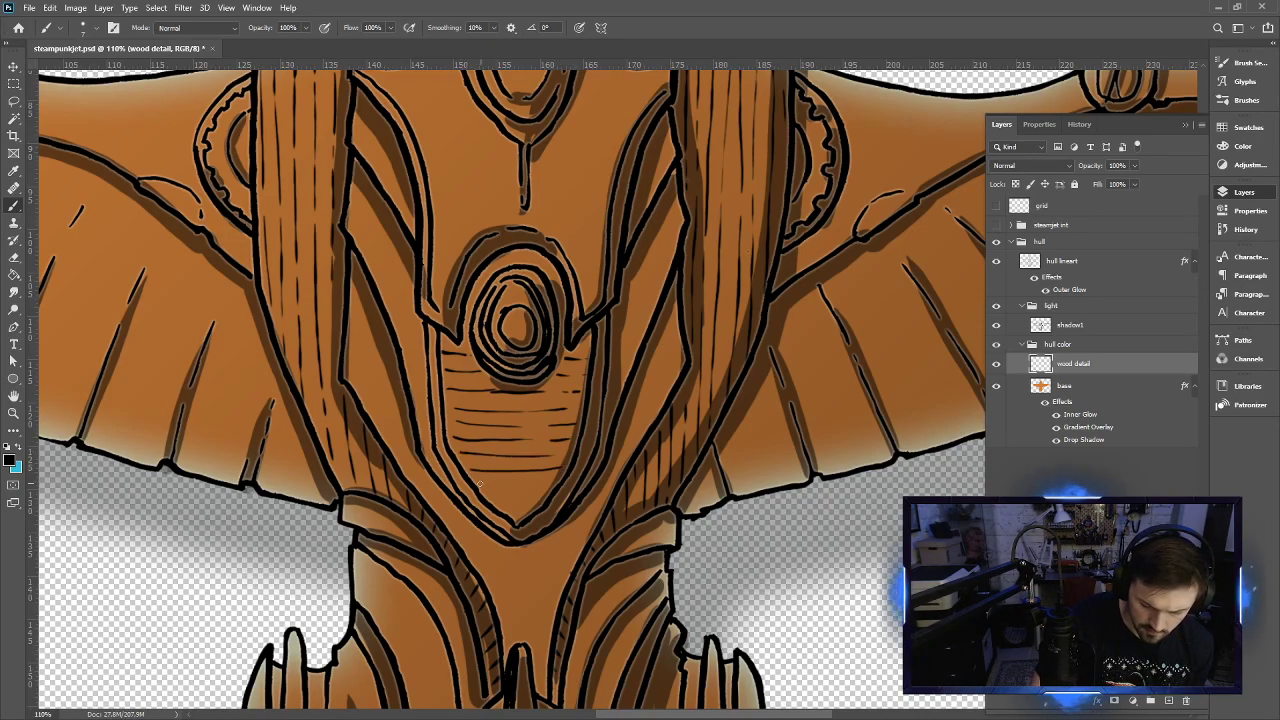
mouse_move(478, 485)
mouse_down()
mouse_move(562, 483)
mouse_move(499, 498)
mouse_move(551, 496)
mouse_move(524, 512)
mouse_up()
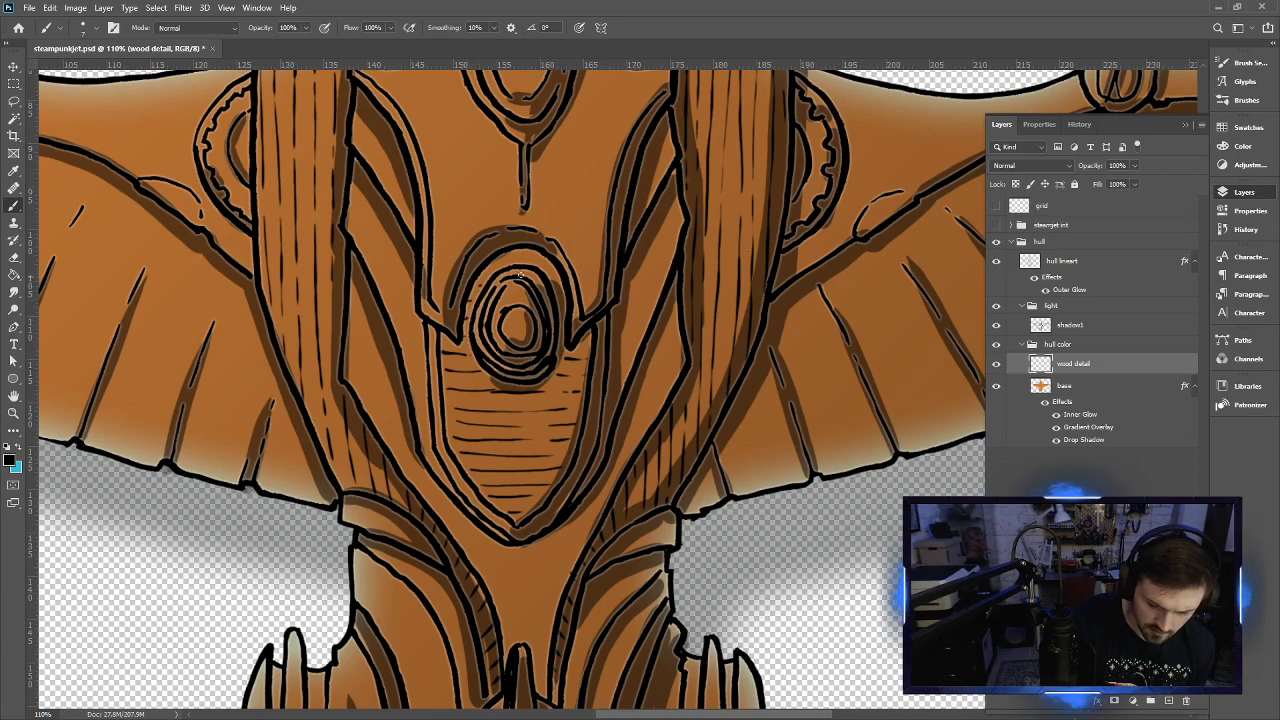
mouse_move(481, 271)
mouse_down()
mouse_move(554, 260)
mouse_move(569, 295)
mouse_up()
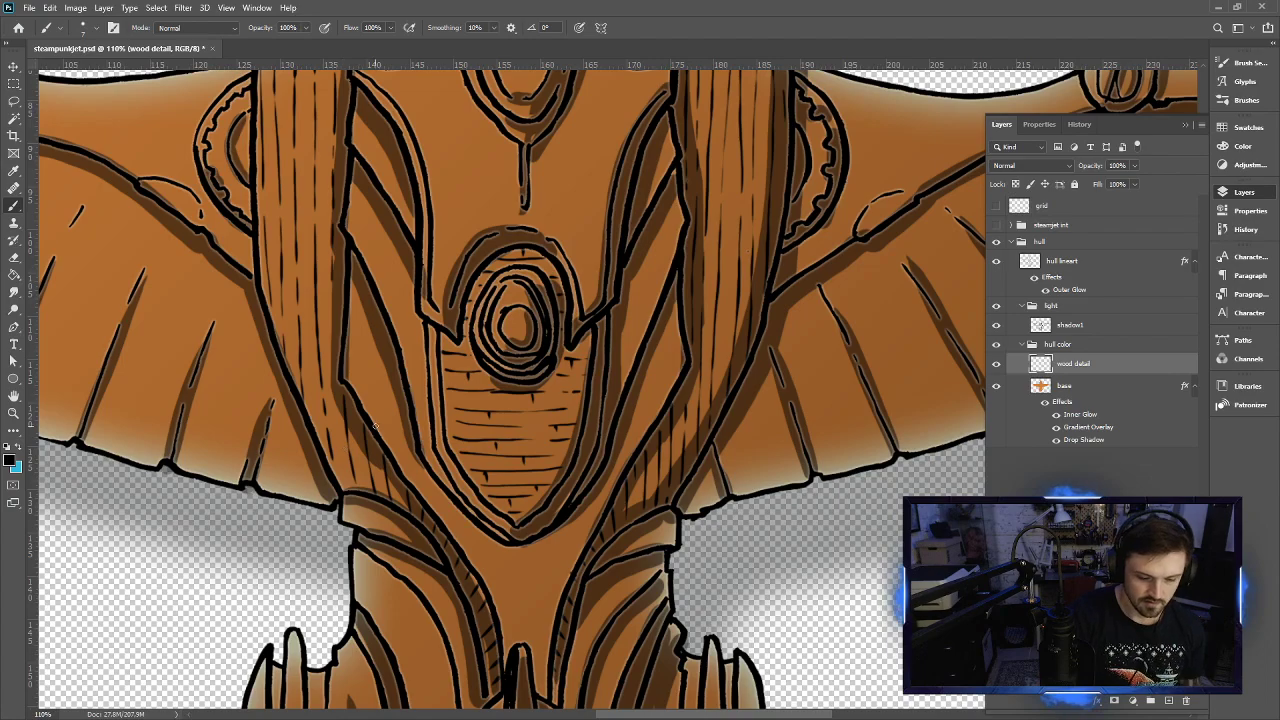
scroll(633, 432, up, 4)
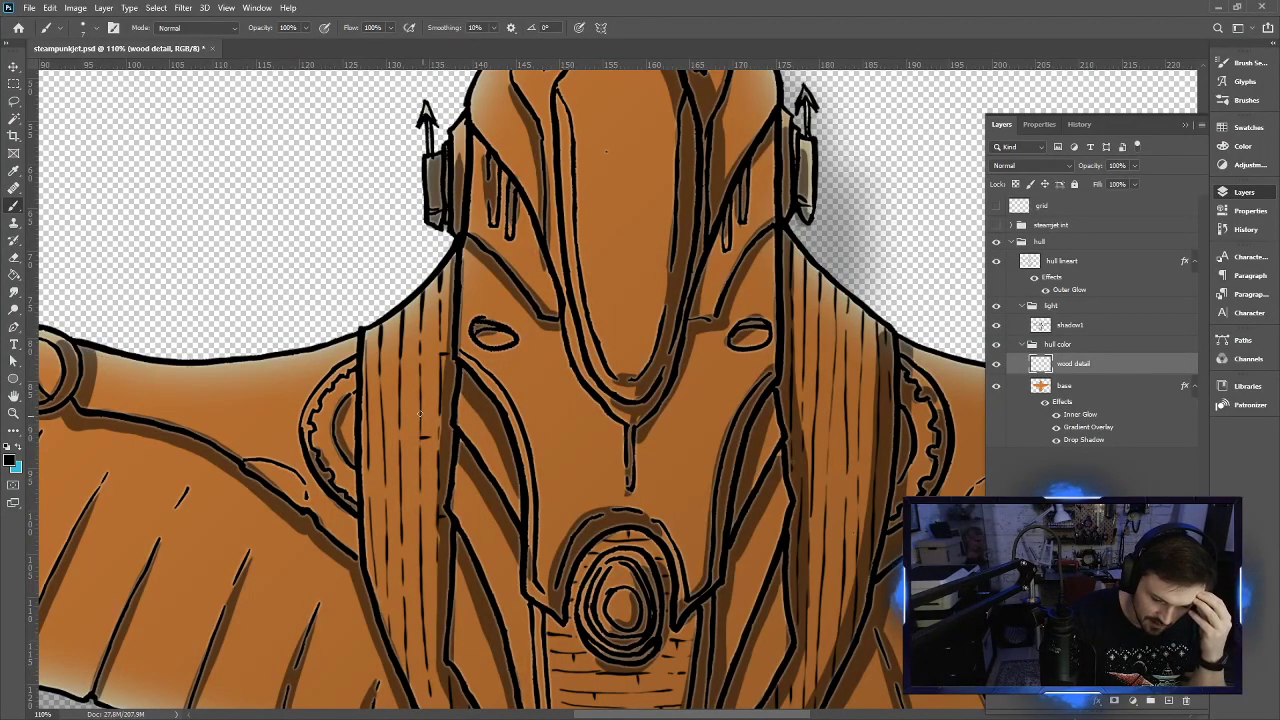
Add short wood-grain strokes to the left hull plank, then bring the ship's nose into view
drag(401, 377, 411, 377)
drag(403, 557, 414, 558)
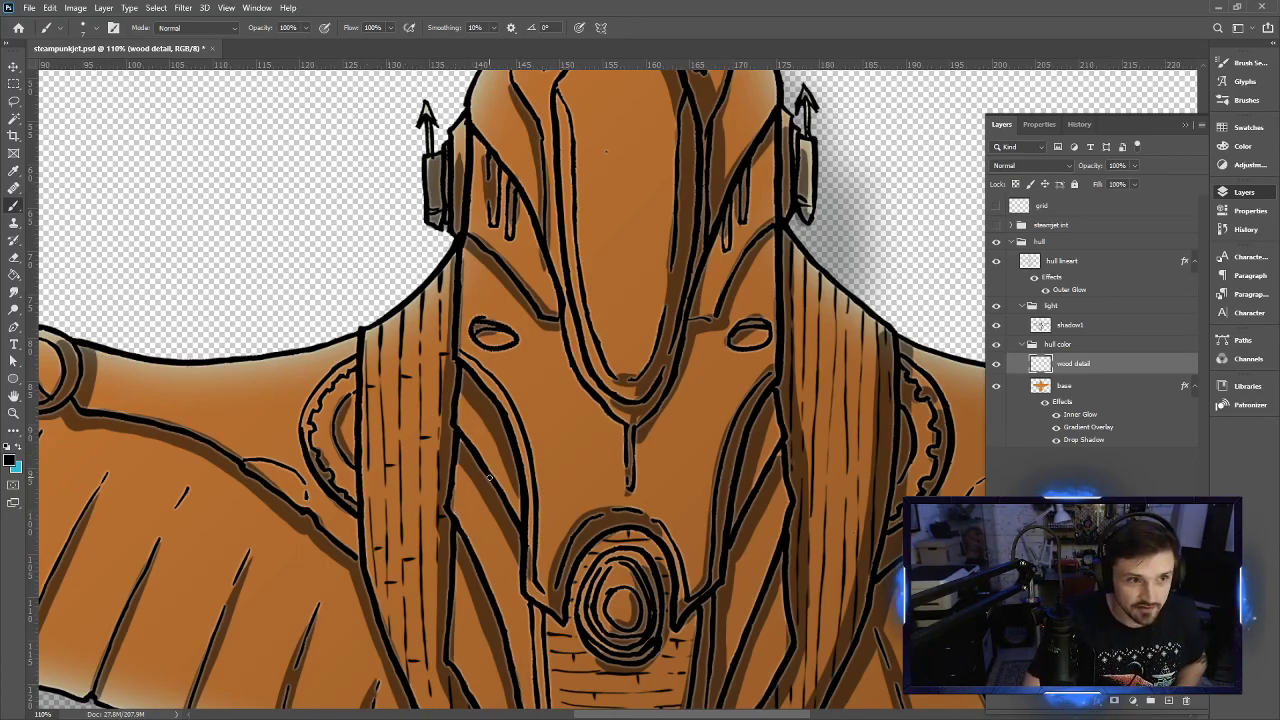
scroll(489, 478, down, 5)
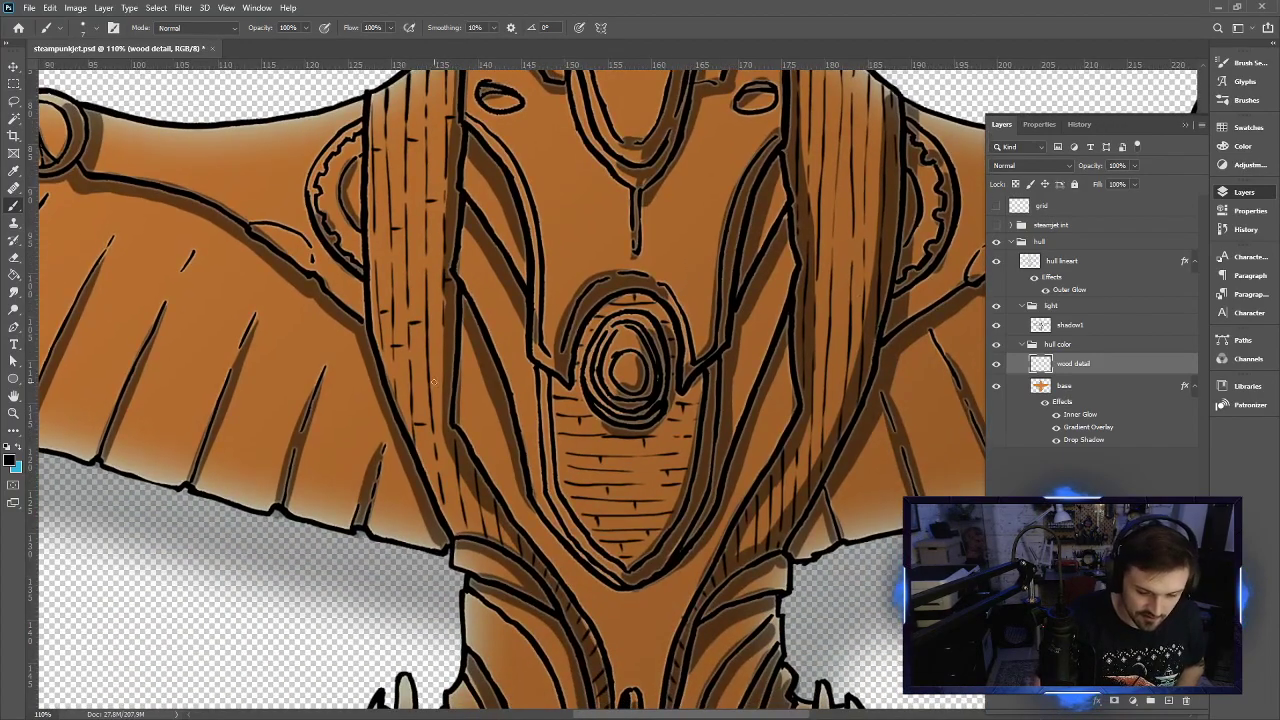
drag(453, 469, 519, 549)
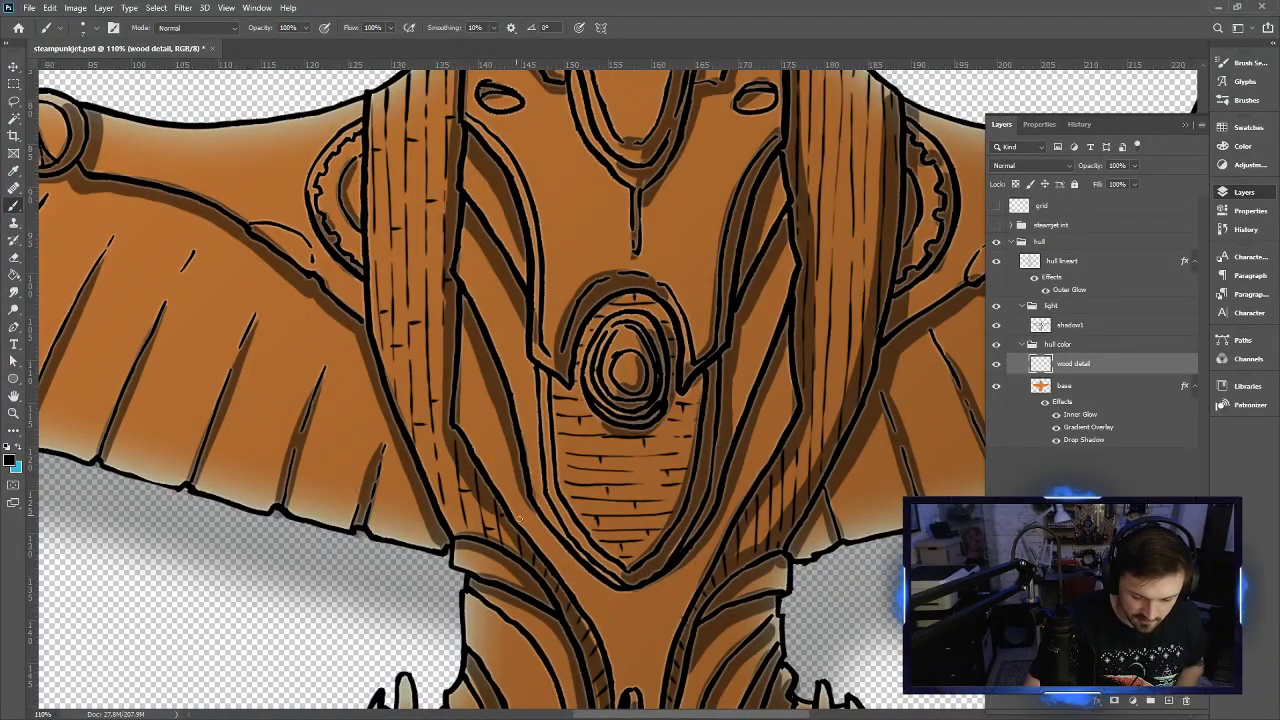
scroll(657, 466, down, 3)
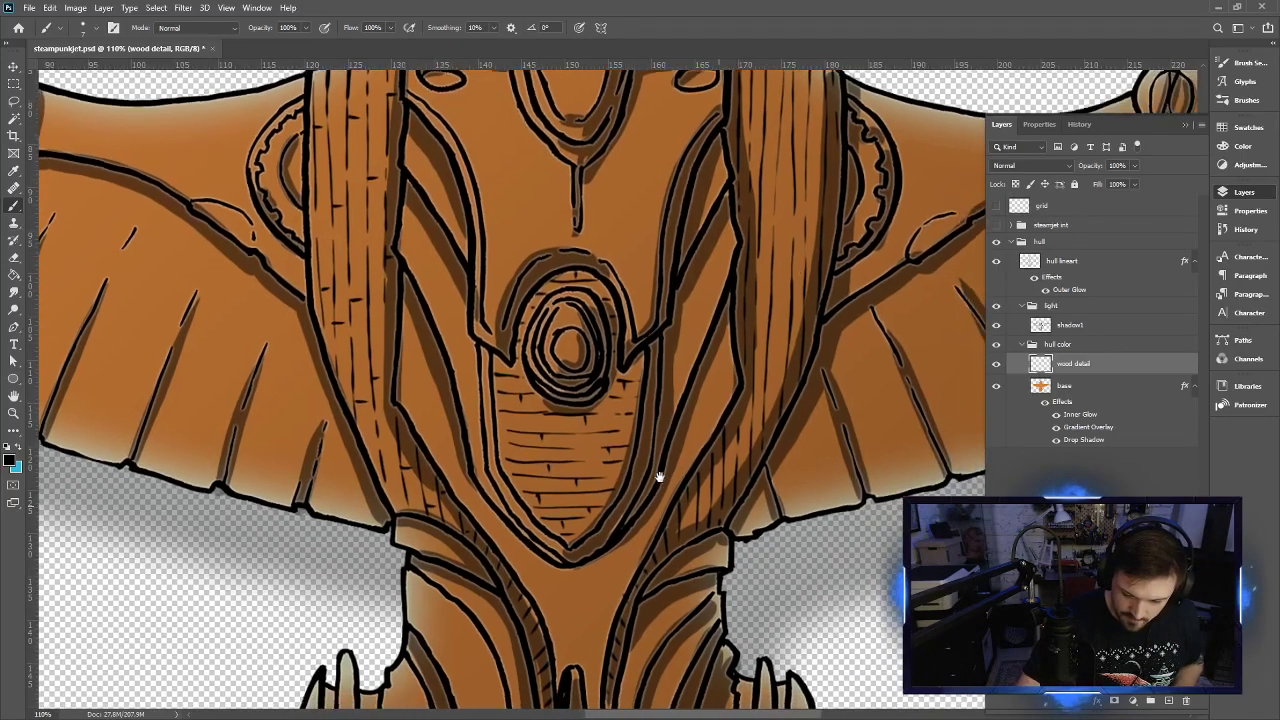
scroll(603, 420, right, 3)
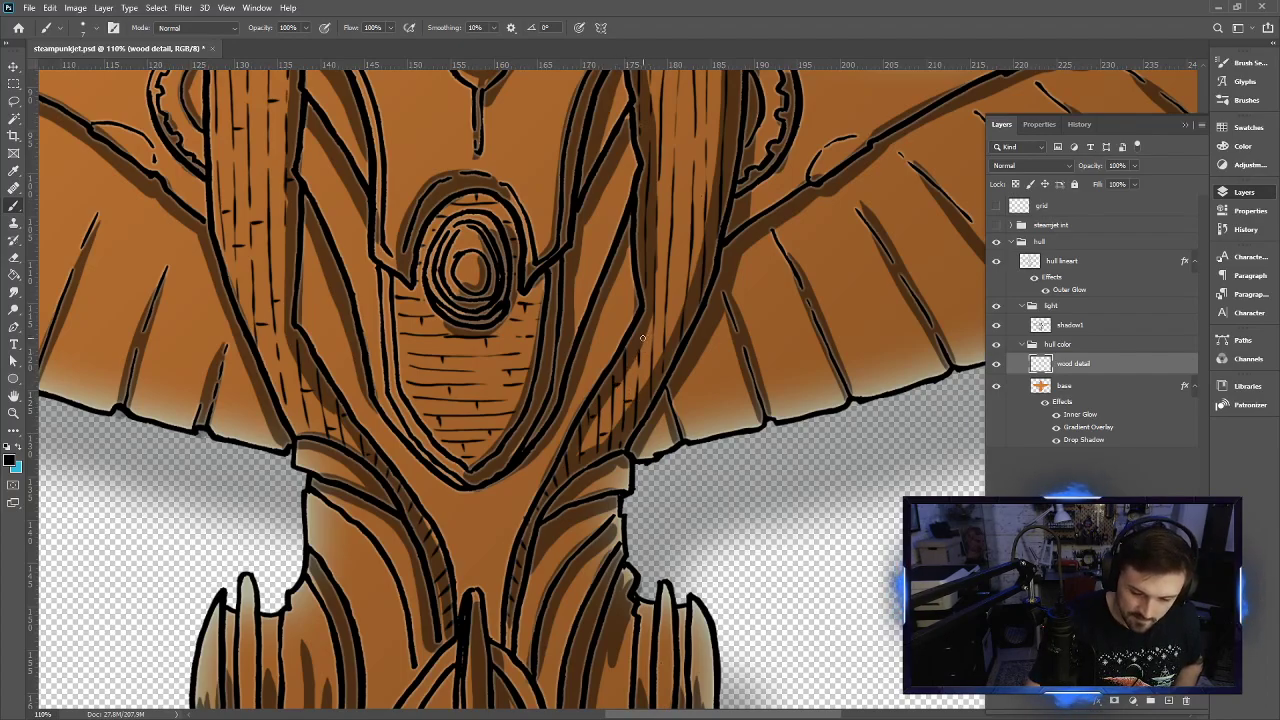
scroll(640, 400, up, 5)
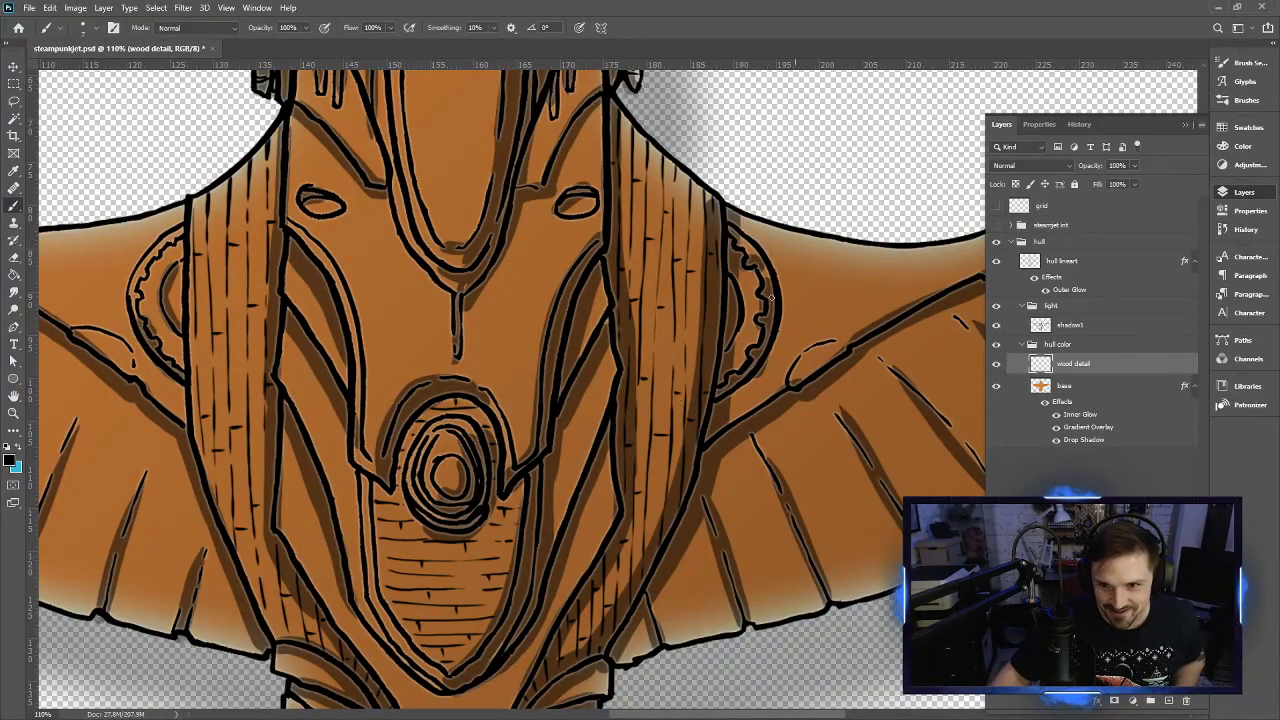
drag(726, 234, 666, 423)
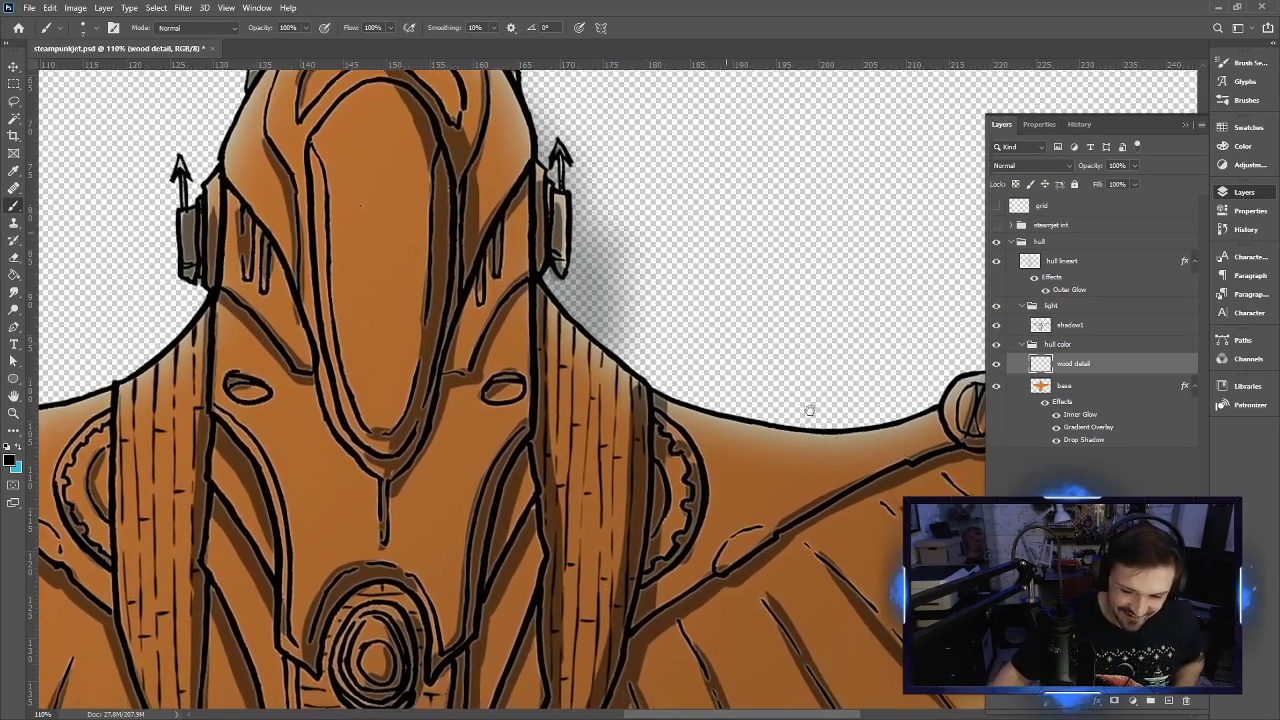
Show and expand the steamjet int group and select its line art - wood layer
click(996, 225)
click(1012, 226)
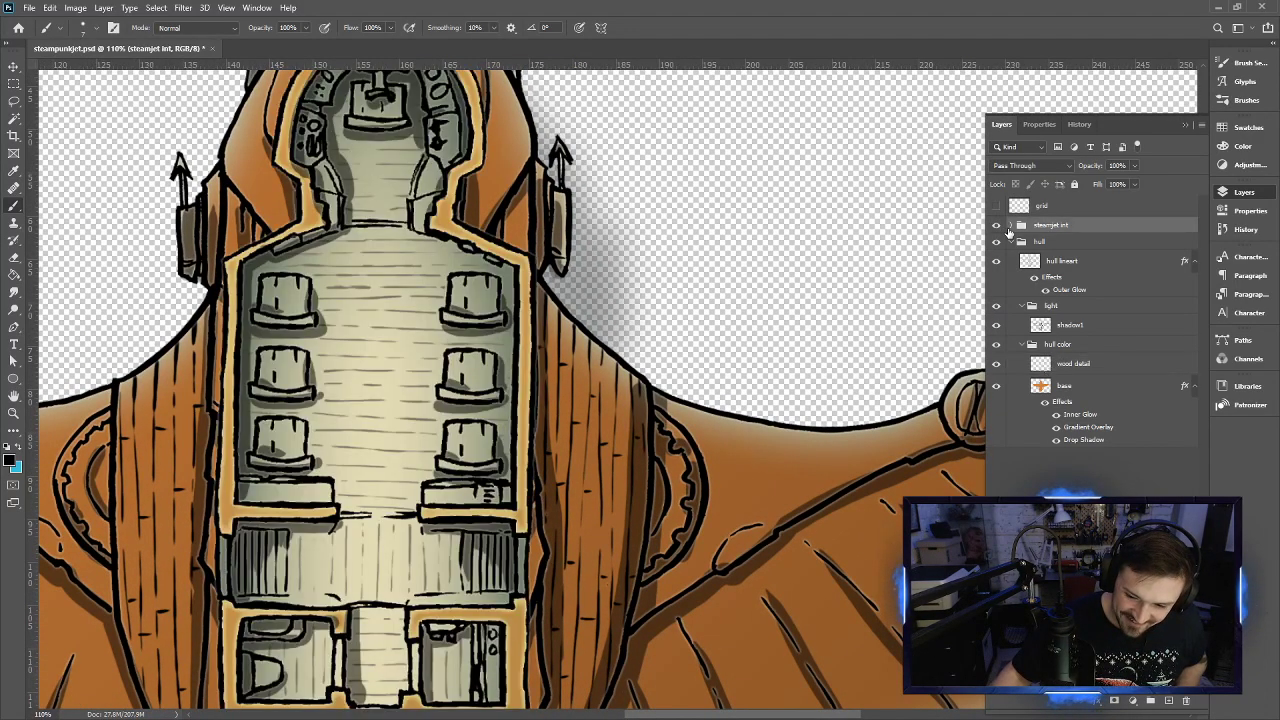
click(1012, 227)
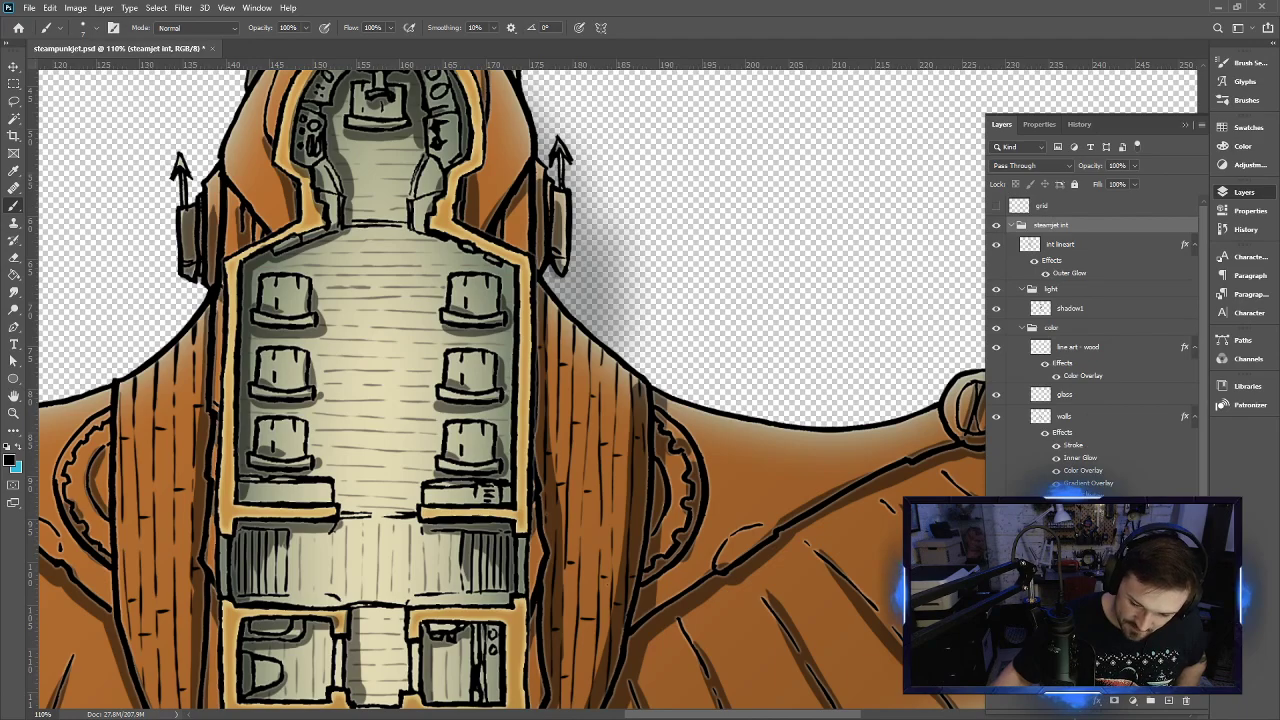
click(1116, 349)
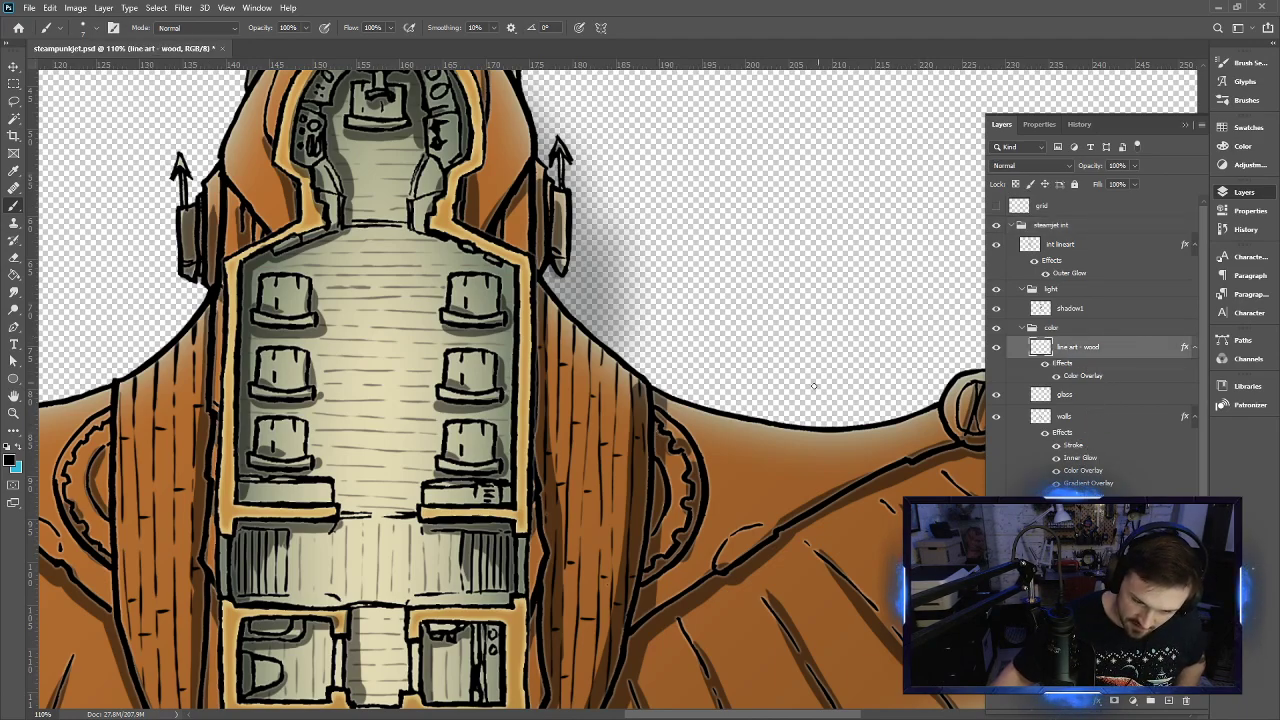
Brush wood-plank lines into the cabin's front bay below the console
drag(354, 356, 434, 436)
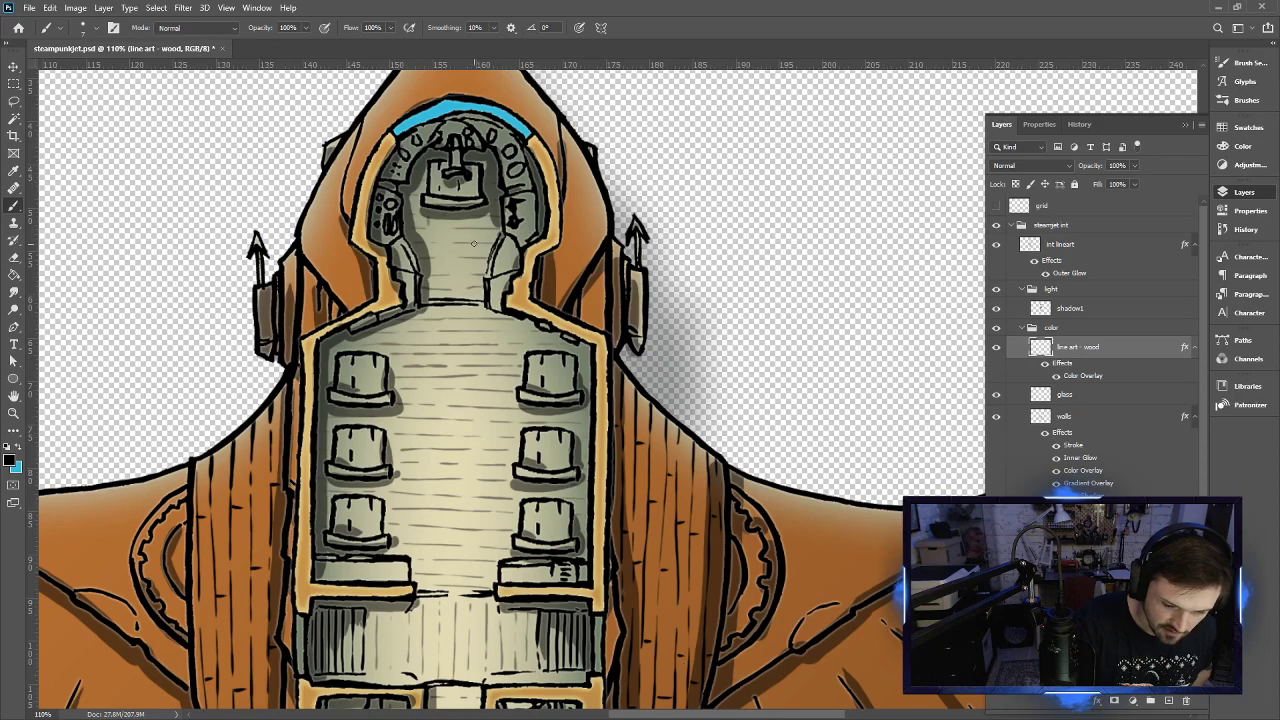
mouse_move(444, 251)
mouse_down()
mouse_move(455, 279)
mouse_move(469, 262)
mouse_move(441, 281)
mouse_up()
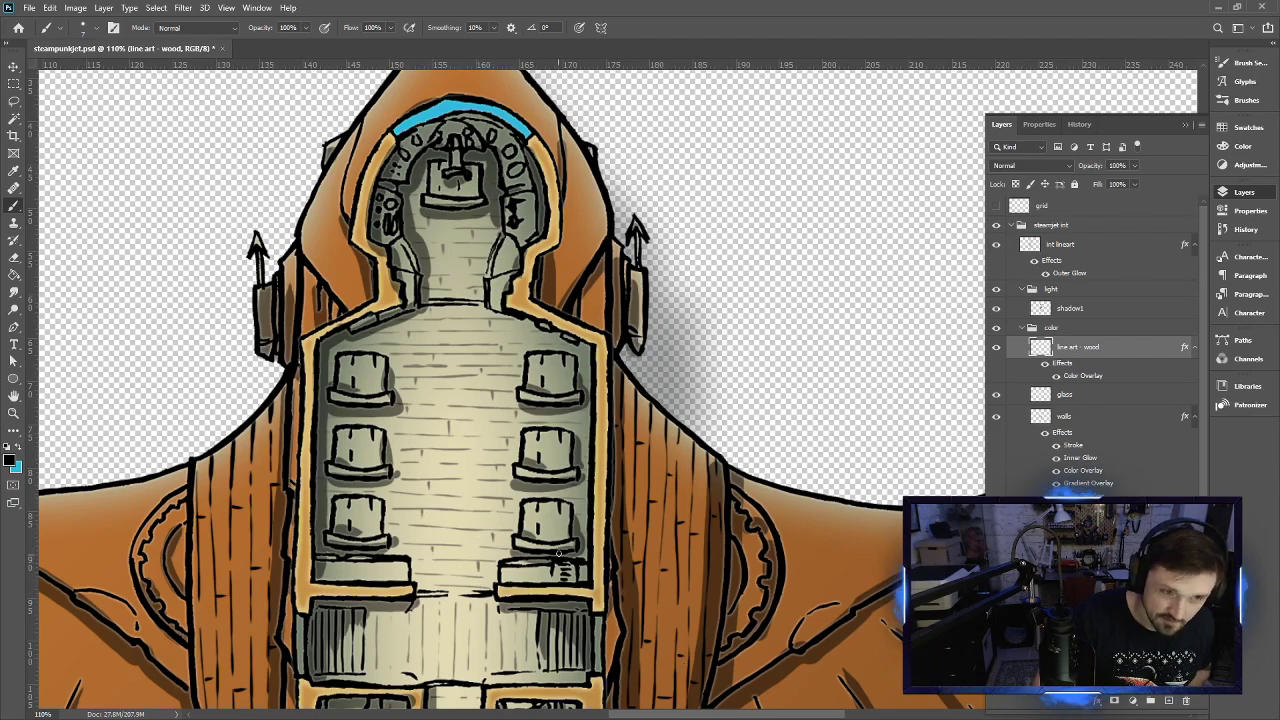
drag(560, 553, 638, 343)
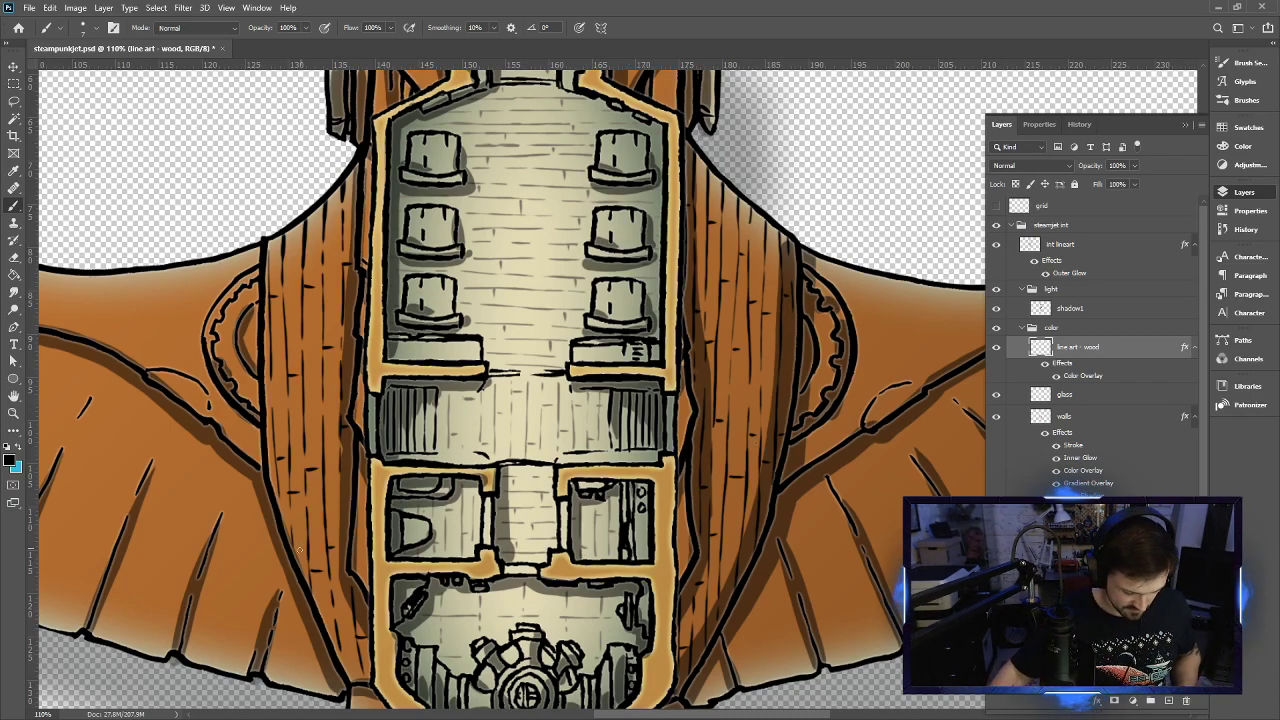
Copy the line art - wood layer style and paste it onto the wood detail layer
scroll(298, 549, down, 4)
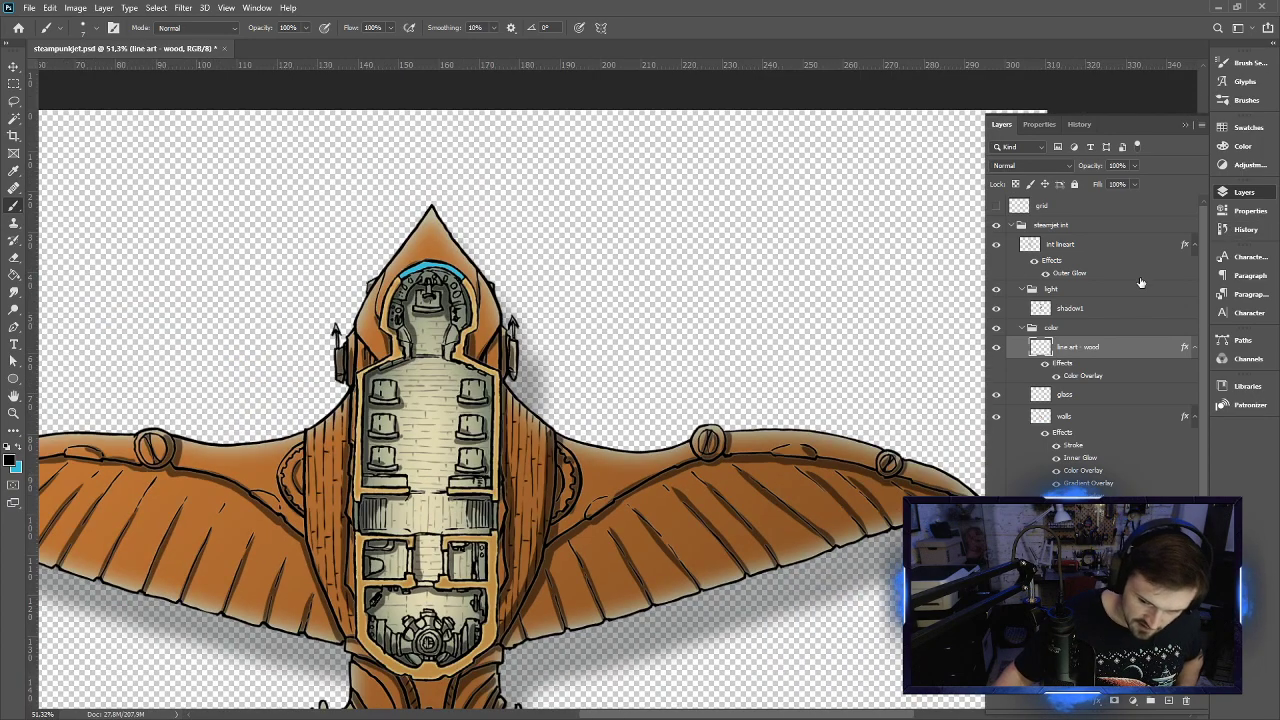
right_click(1097, 350)
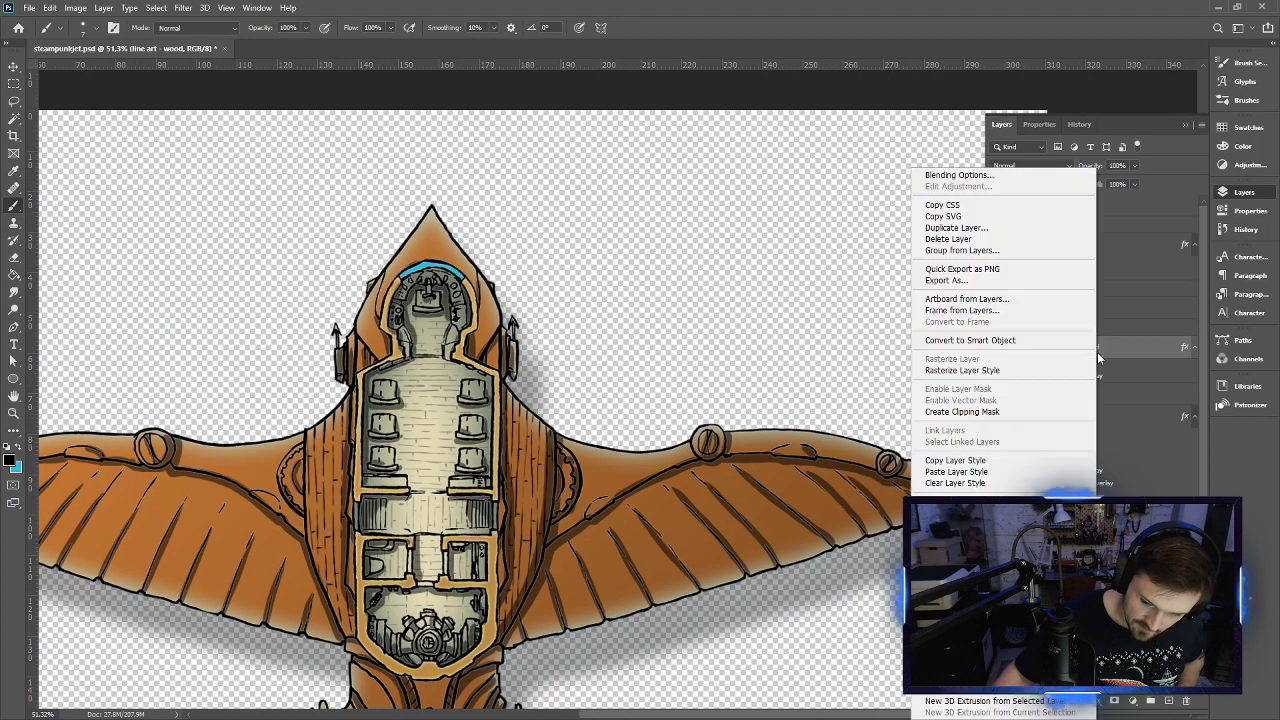
click(963, 462)
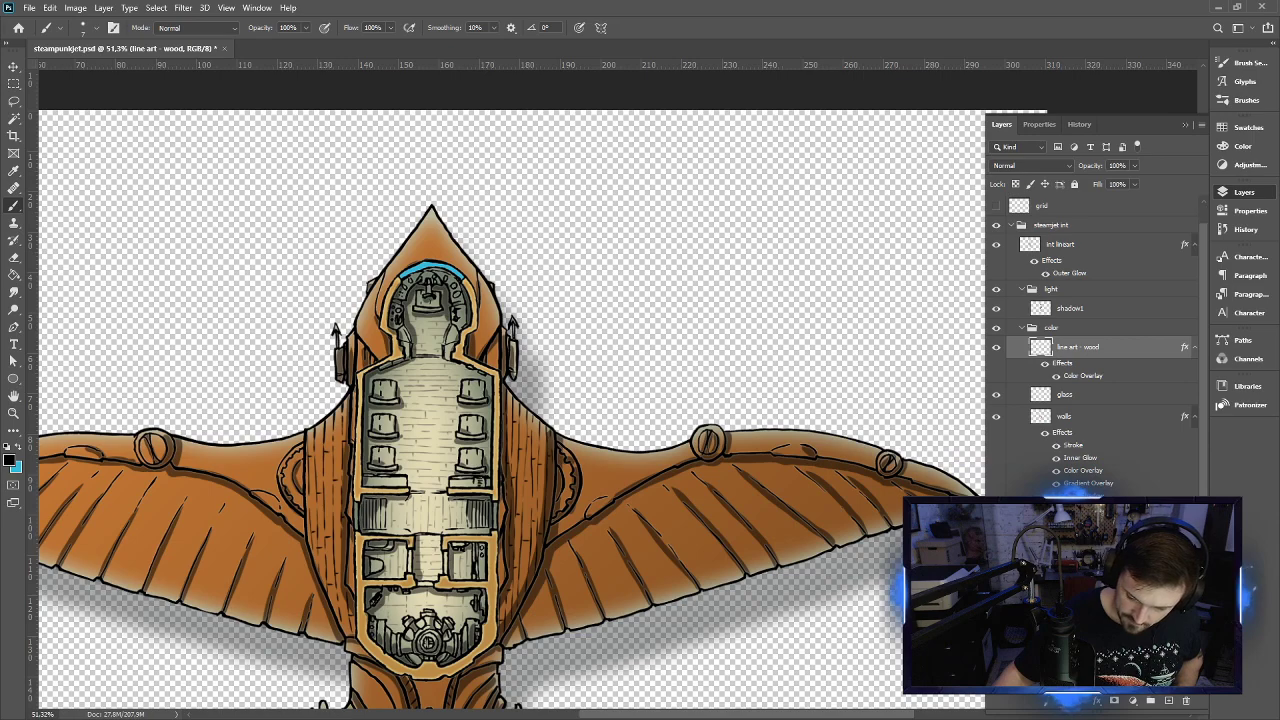
scroll(1090, 340, down, 1)
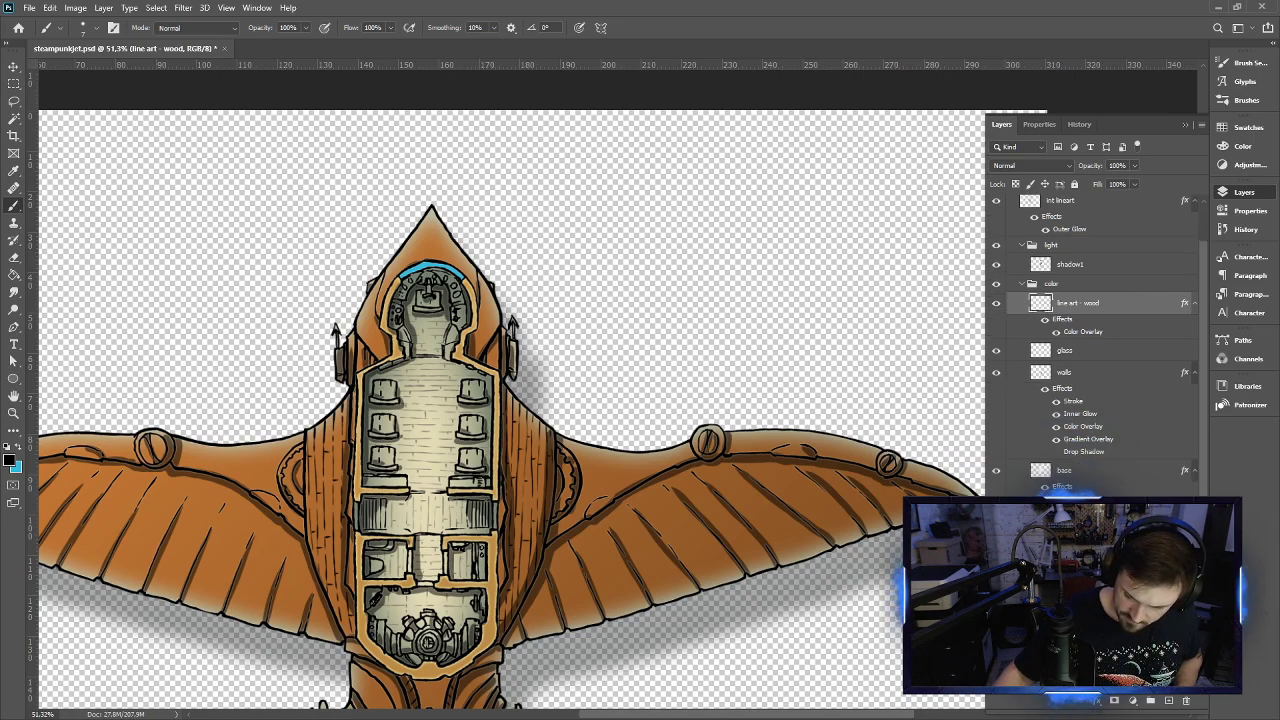
right_click(1076, 652)
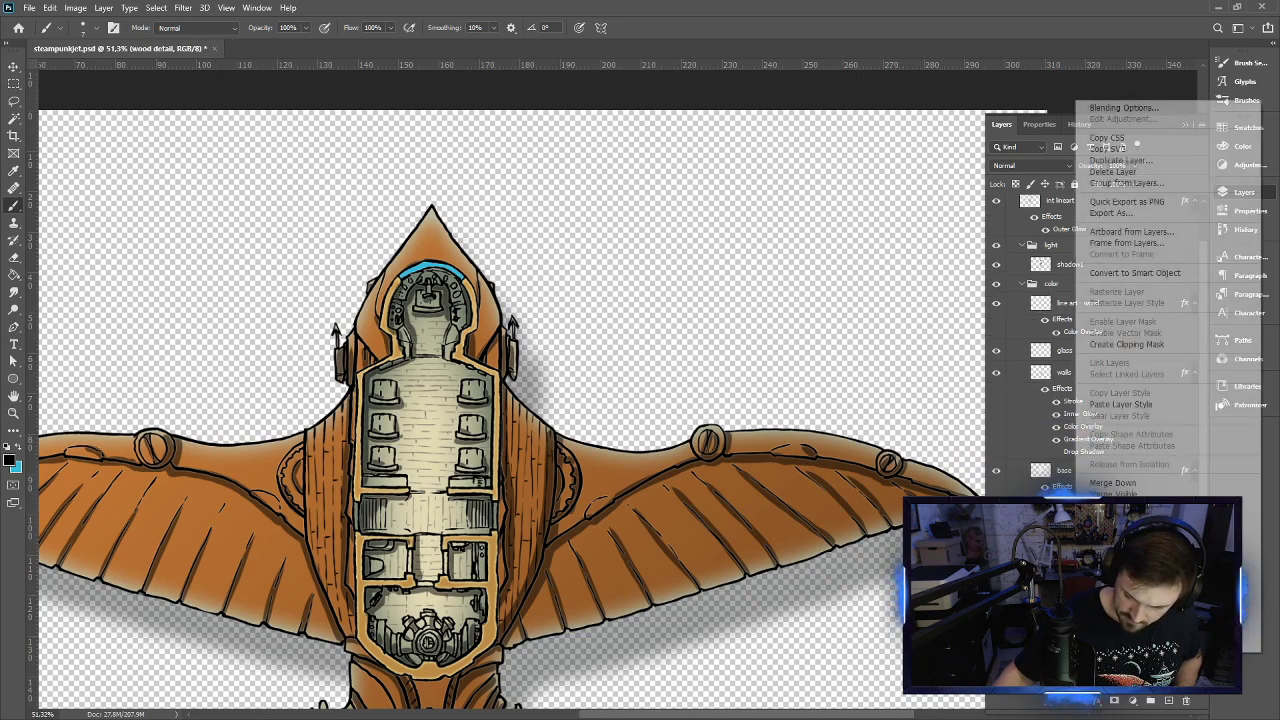
click(1137, 405)
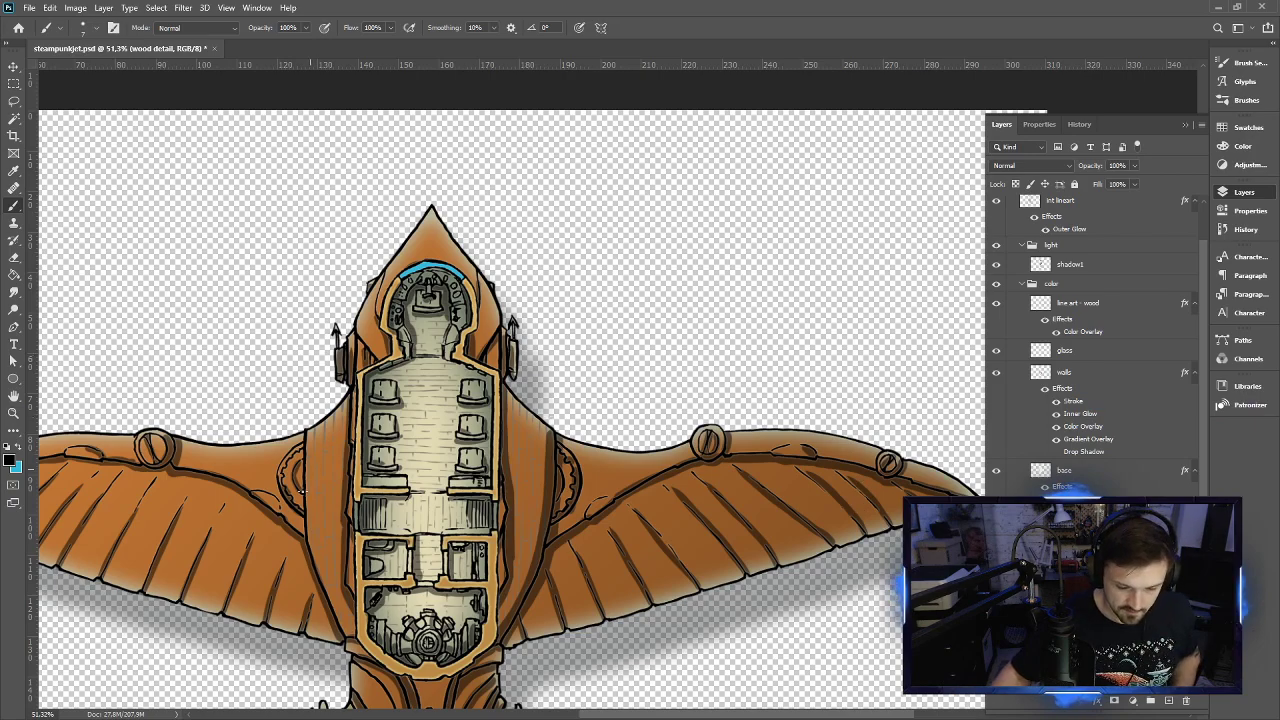
scroll(572, 447, down, 2)
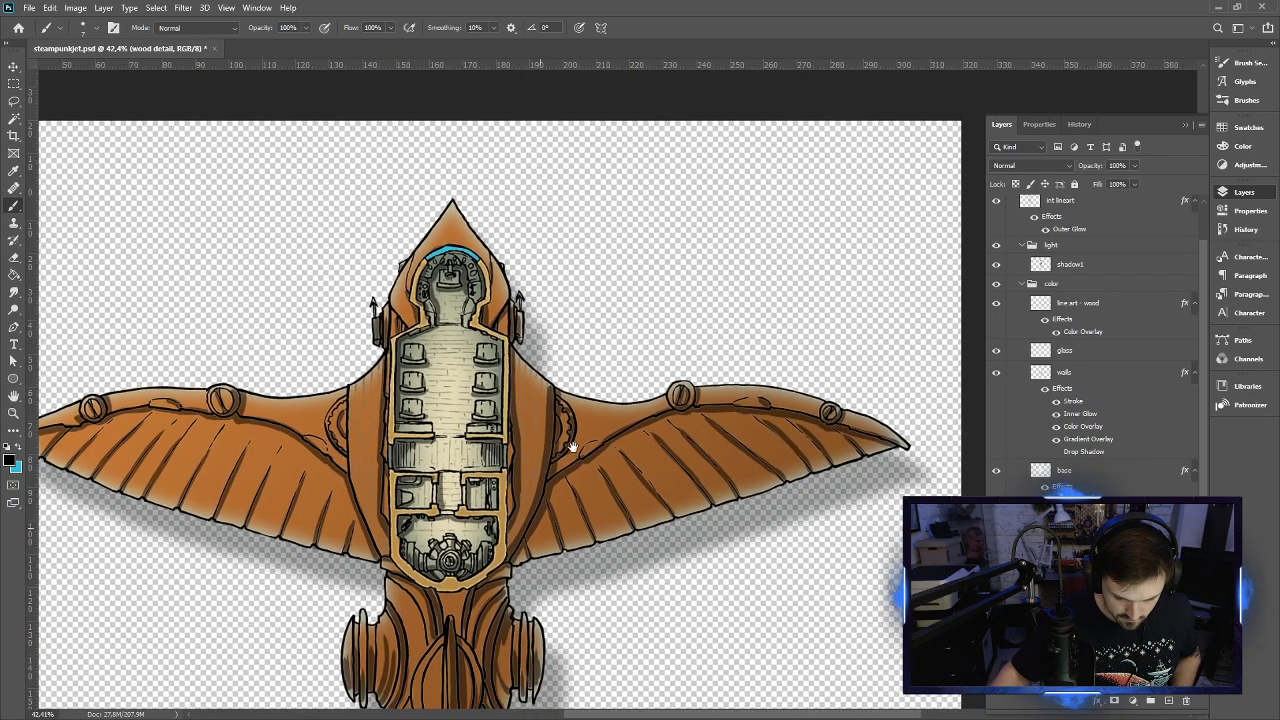
drag(572, 447, 592, 317)
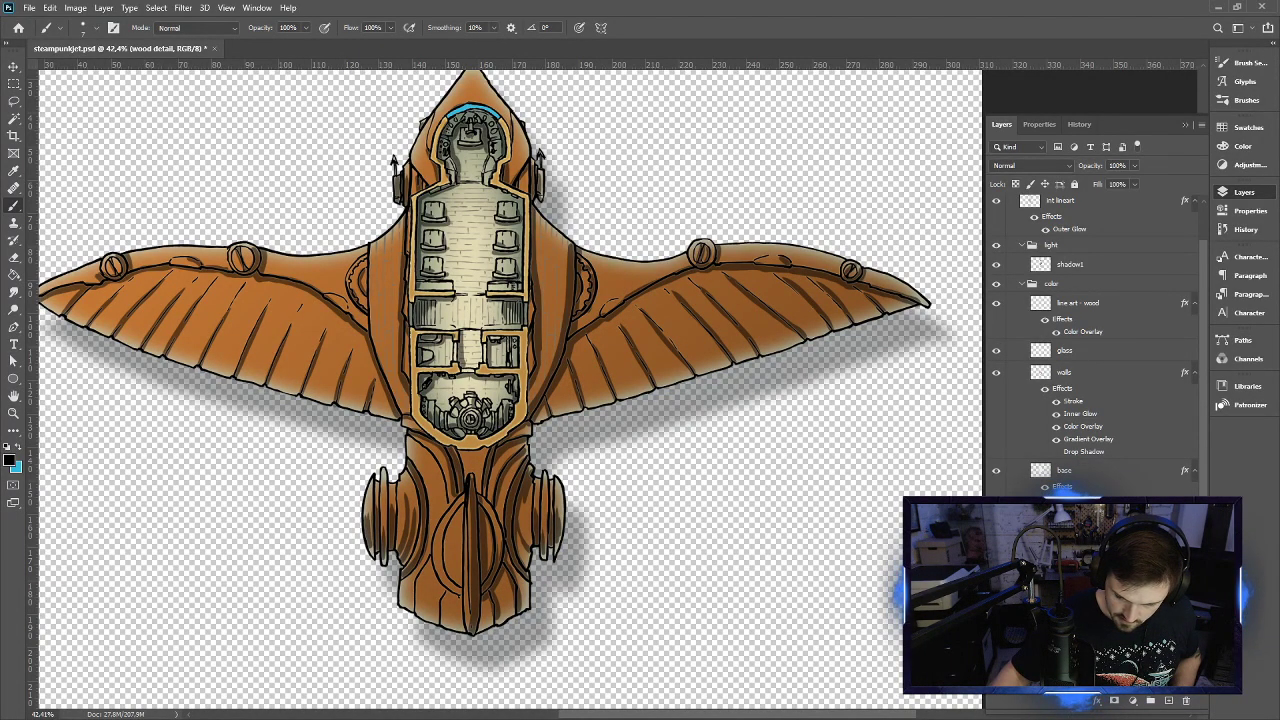
Set the wood detail layer's Color Overlay to dark brown #654f2d
double_click(1083, 331)
click(368, 137)
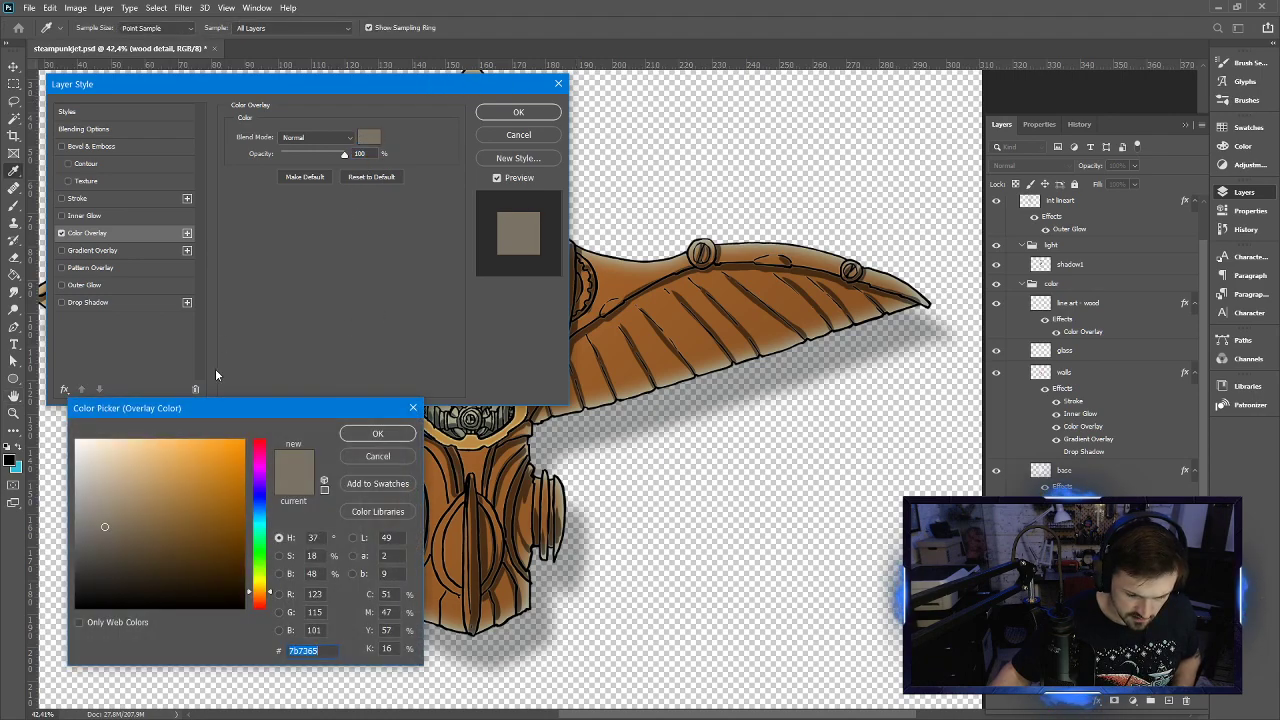
click(145, 535)
click(169, 541)
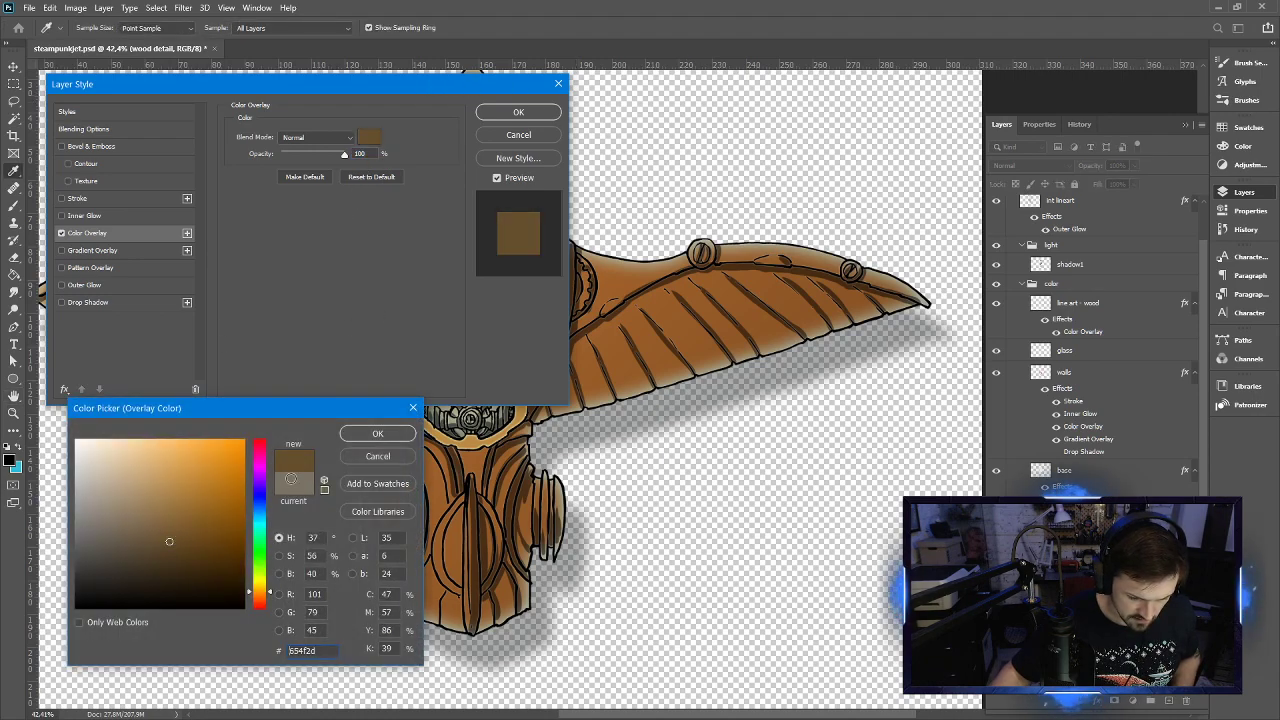
click(378, 433)
click(537, 114)
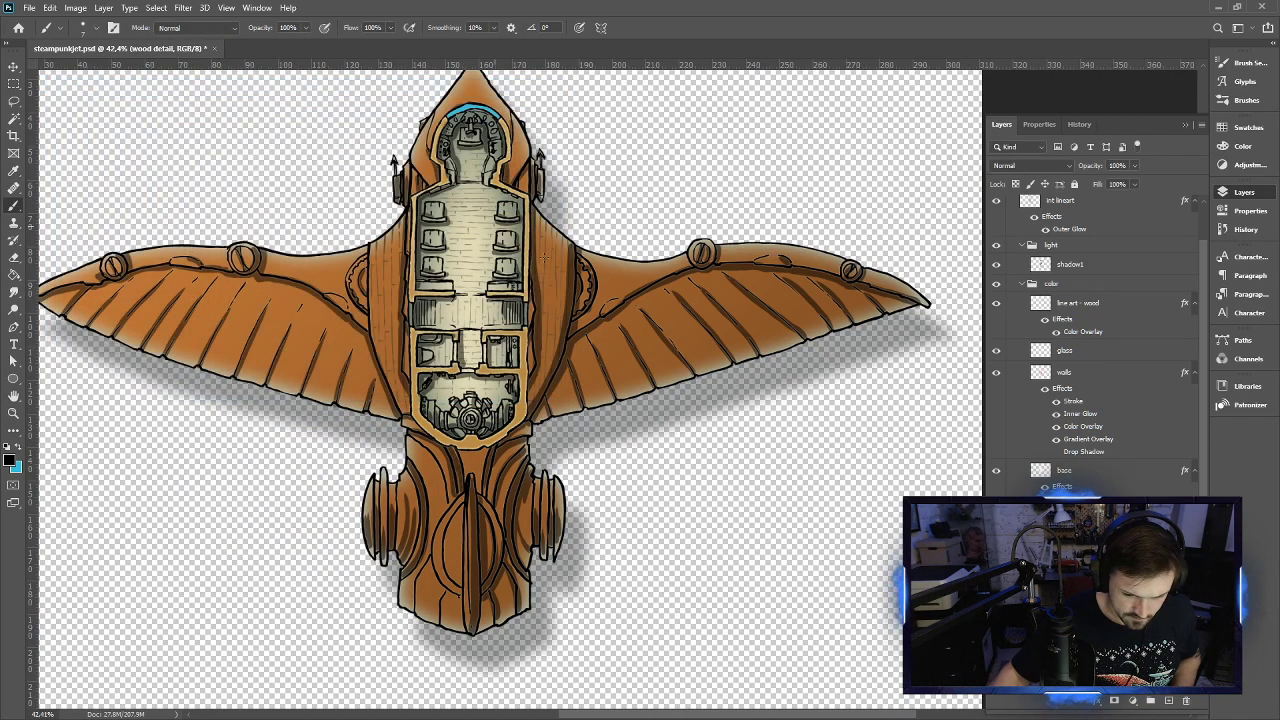
Turn off the steamjet int group's visibility to reveal the brown-grained hull
scroll(441, 337, down, 3)
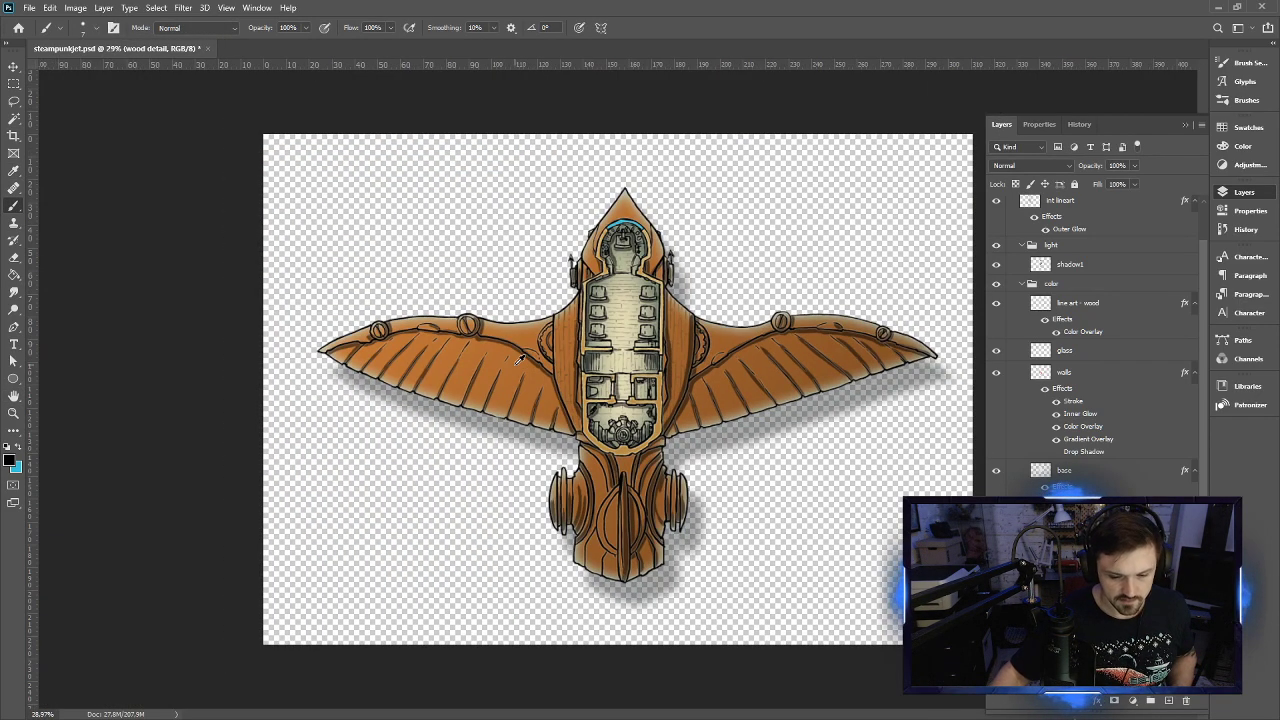
scroll(668, 440, up, 5)
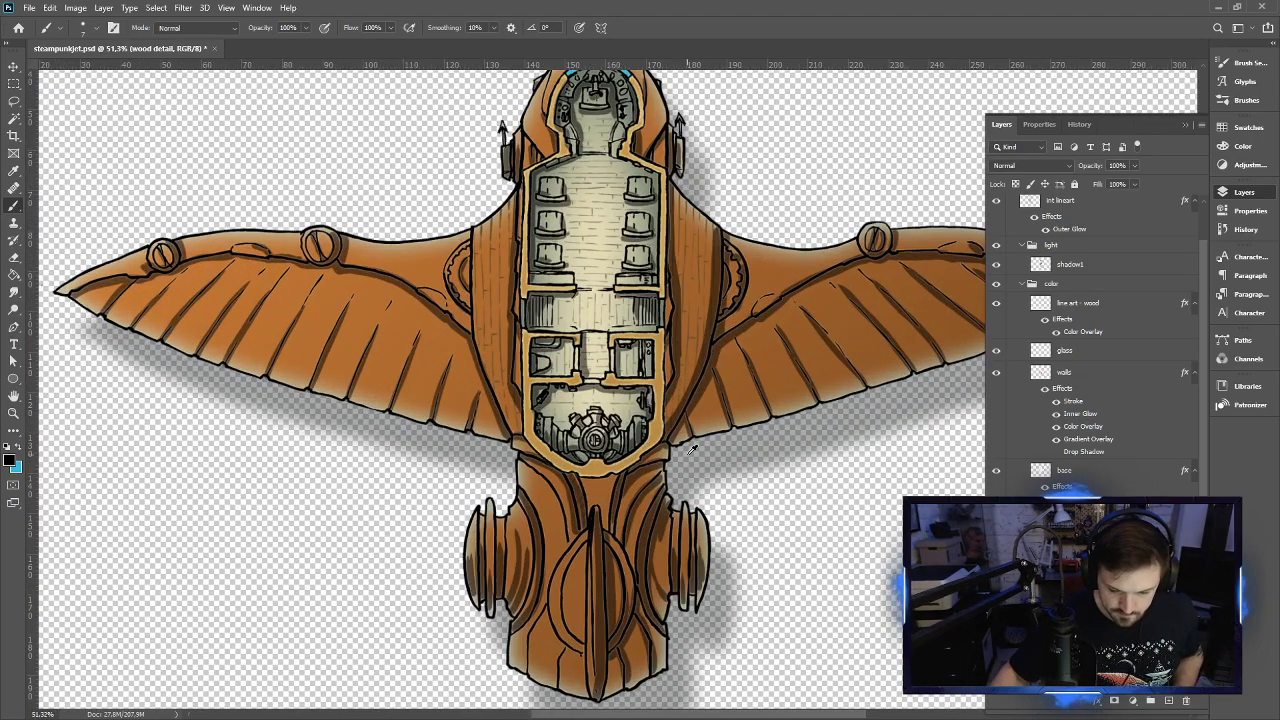
scroll(688, 445, down, 2)
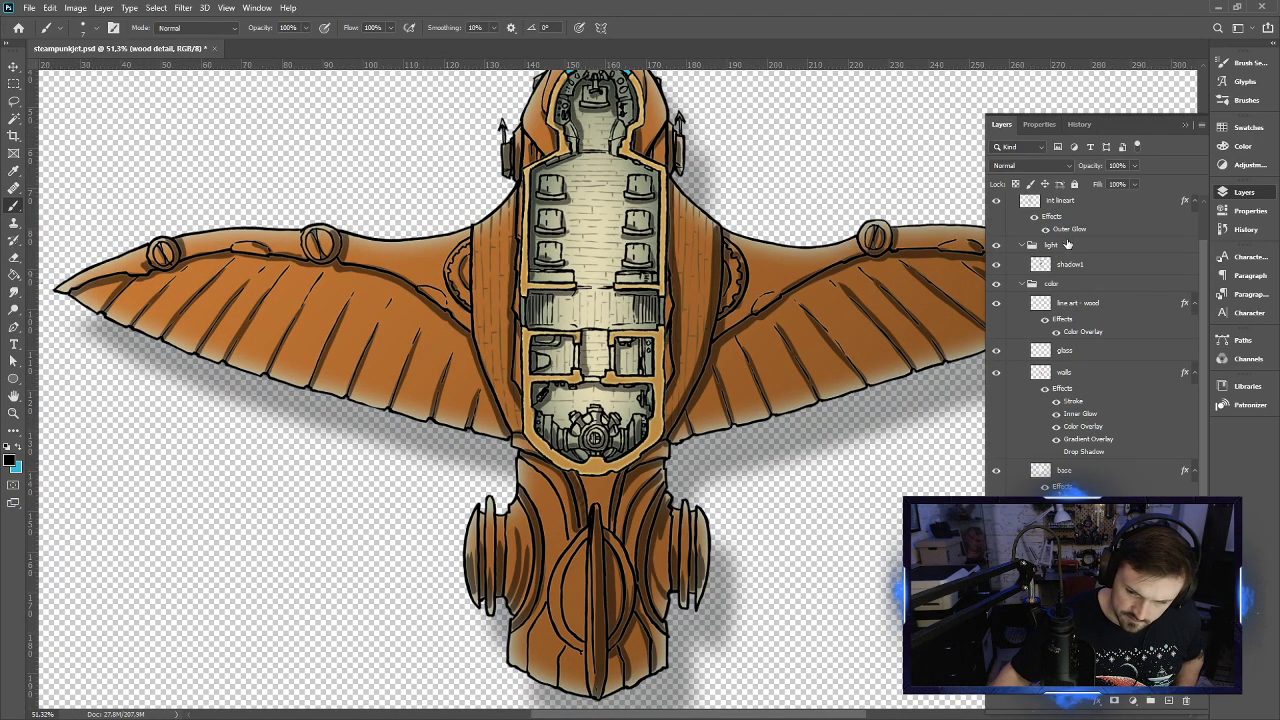
scroll(1126, 242, up, 2)
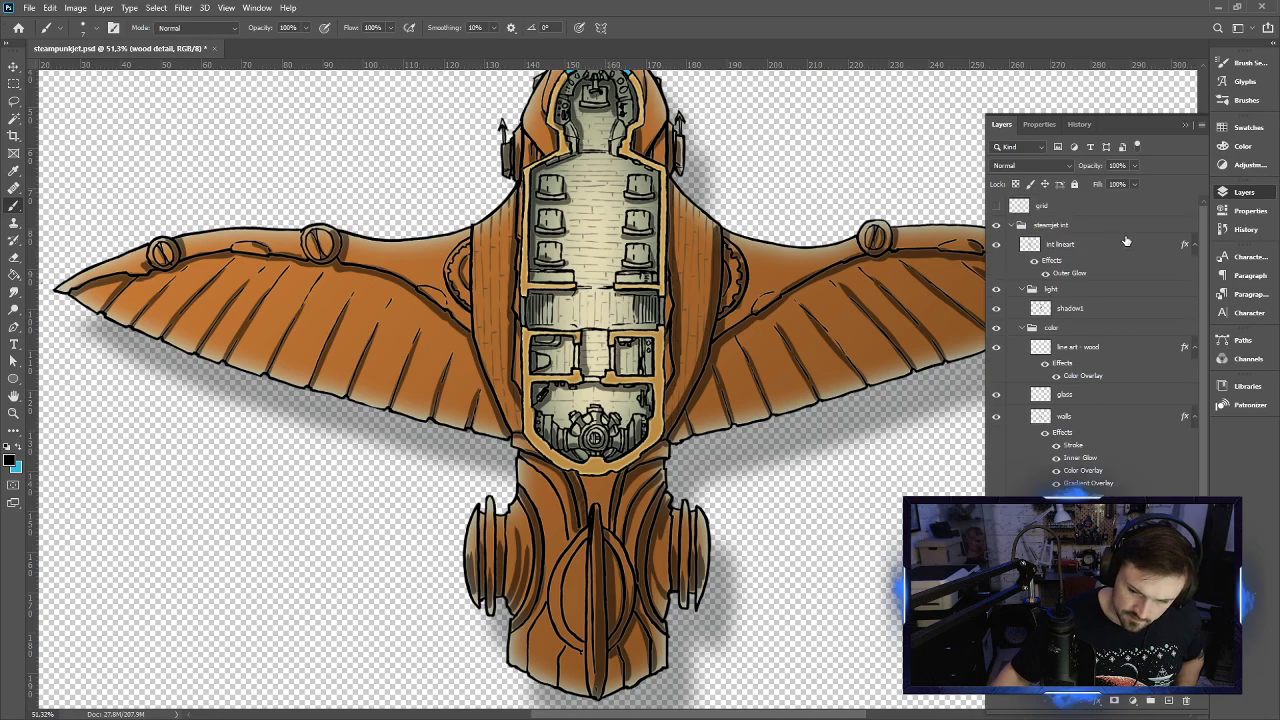
click(997, 226)
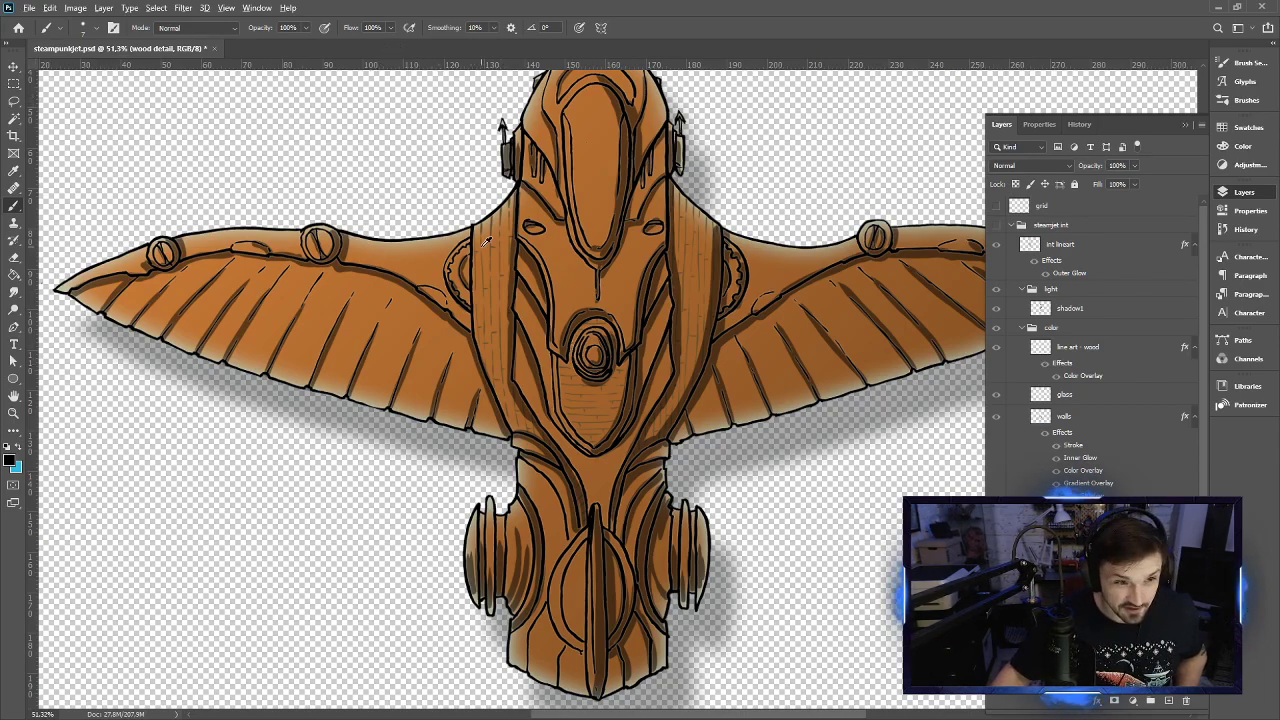
scroll(500, 242, down, 3)
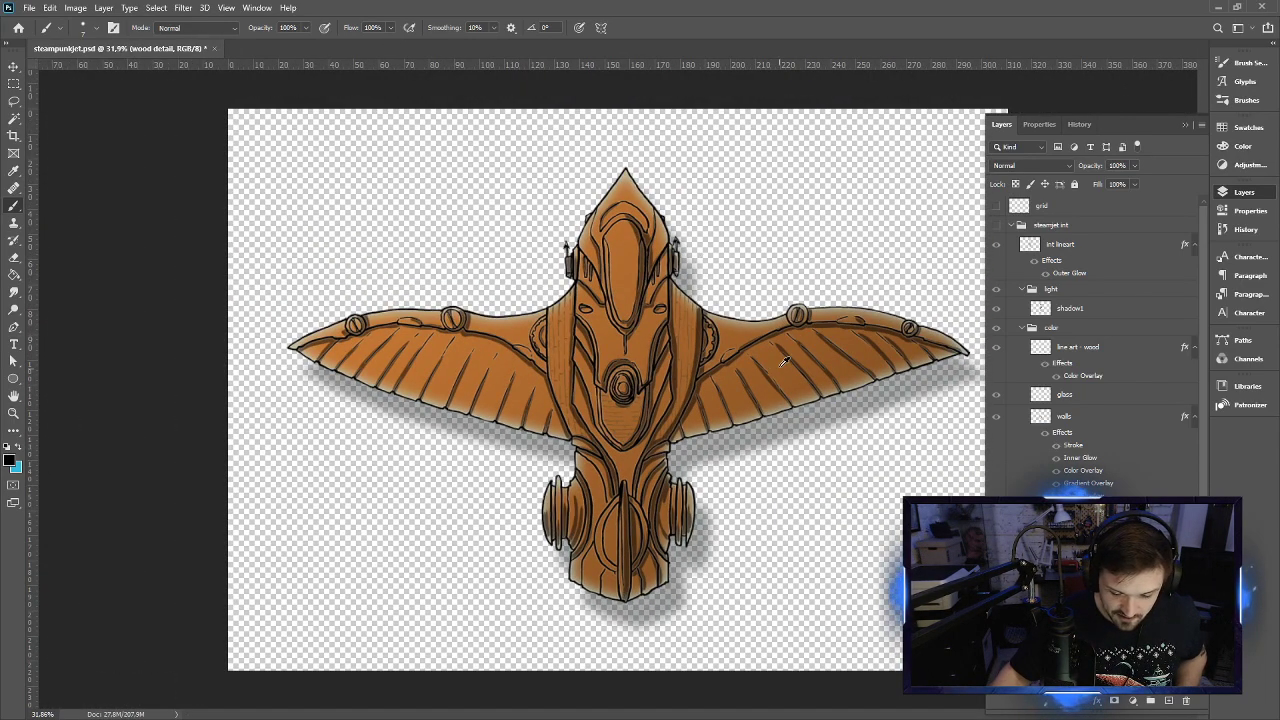
scroll(780, 360, up, 2)
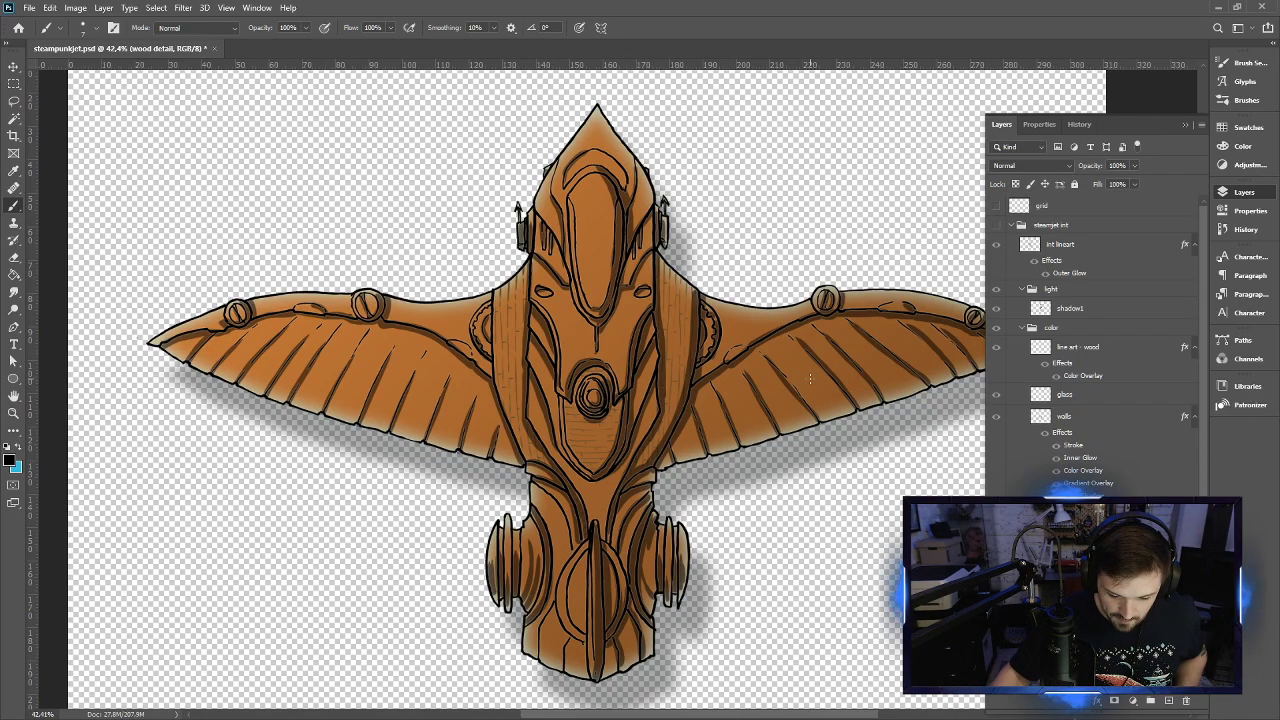
scroll(745, 375, up, 1)
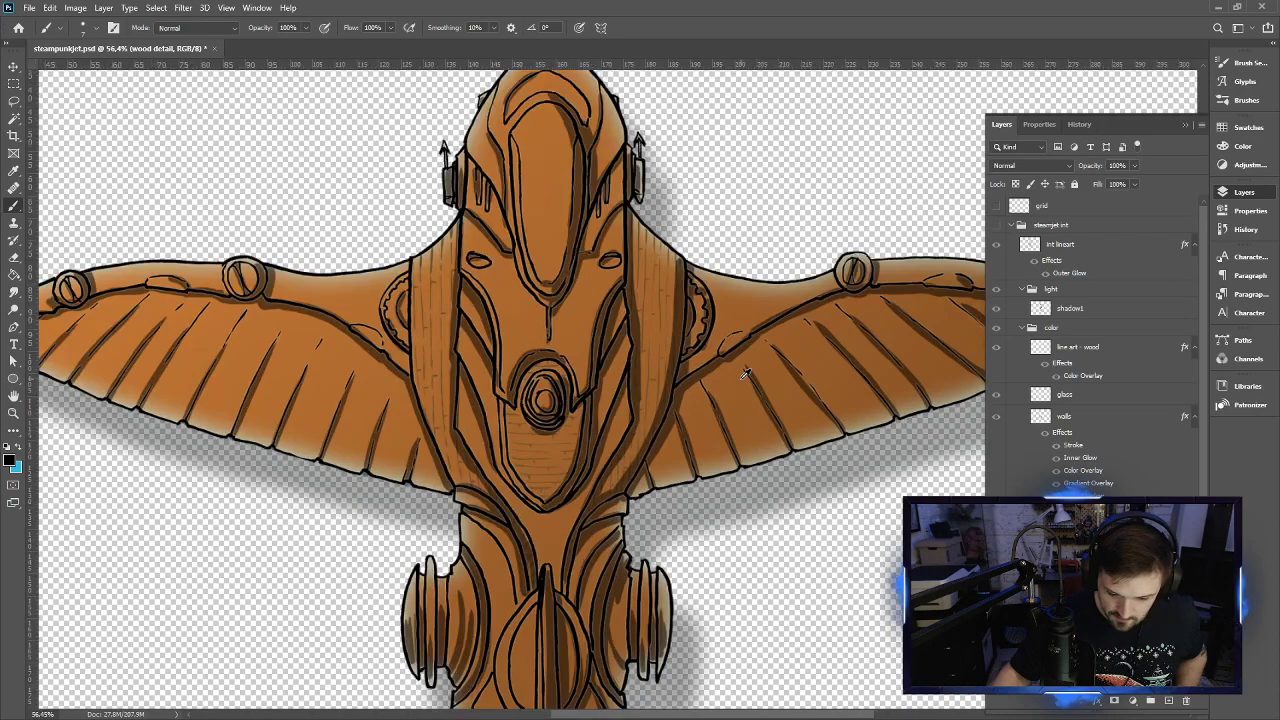
scroll(745, 375, down, 2)
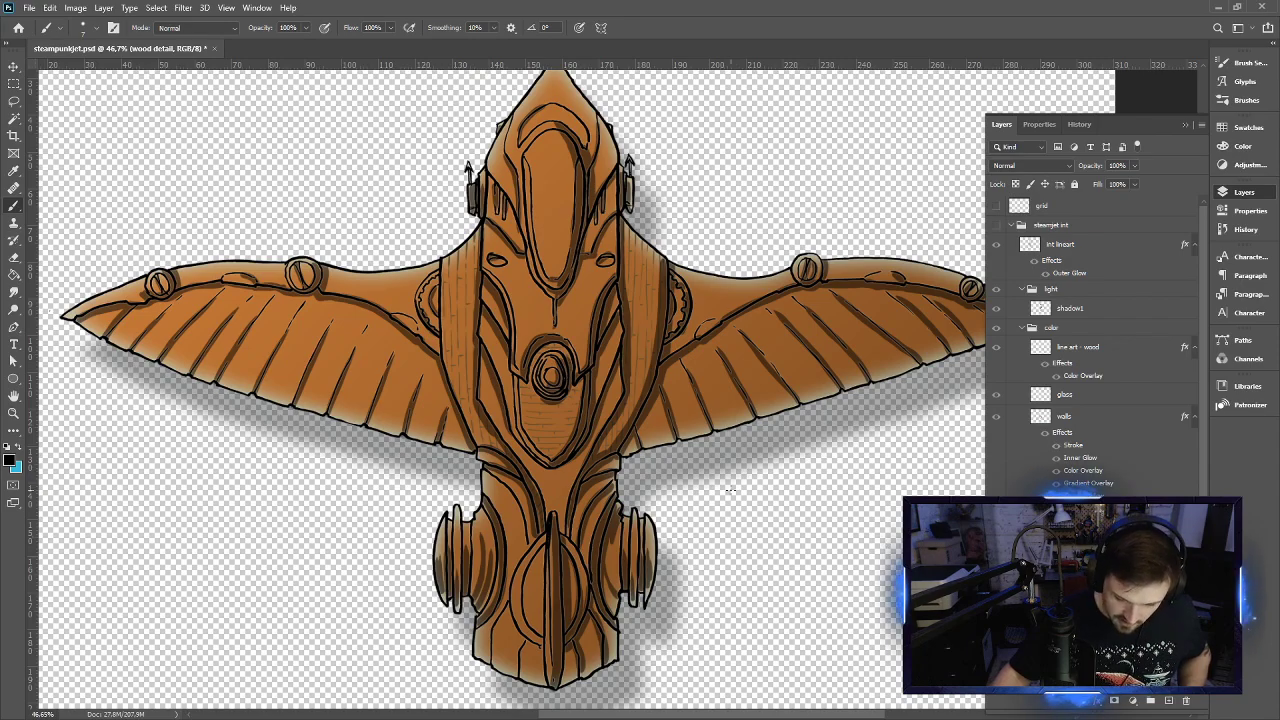
scroll(612, 436, up, 2)
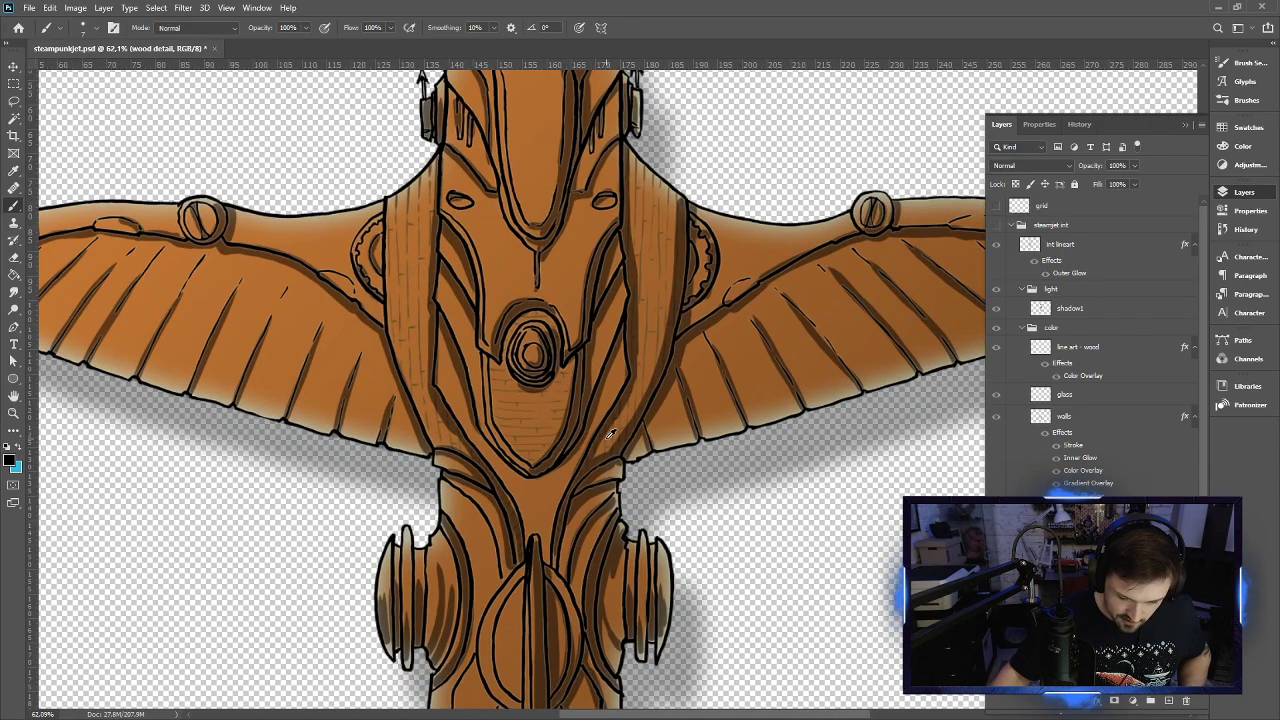
Delete the wood-grain lines inside a rectangular selection over the central emblem panel, then deselect
click(13, 83)
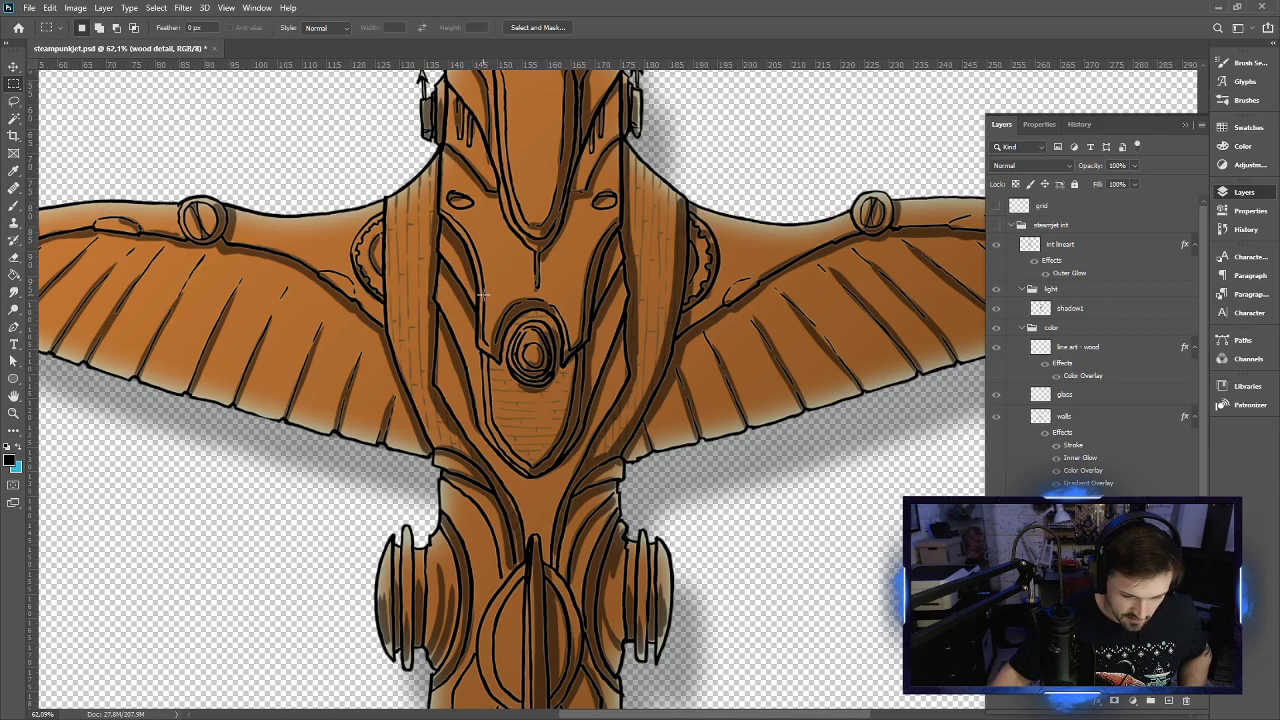
drag(482, 295, 588, 475)
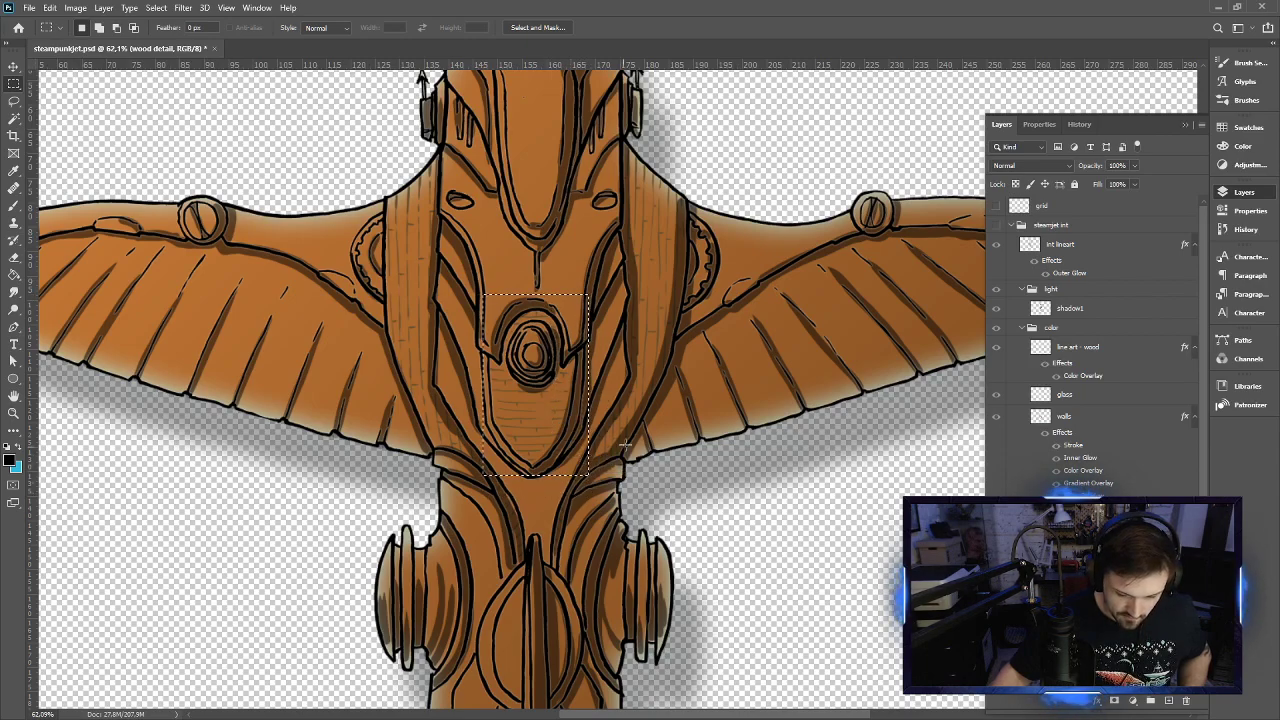
key(Delete)
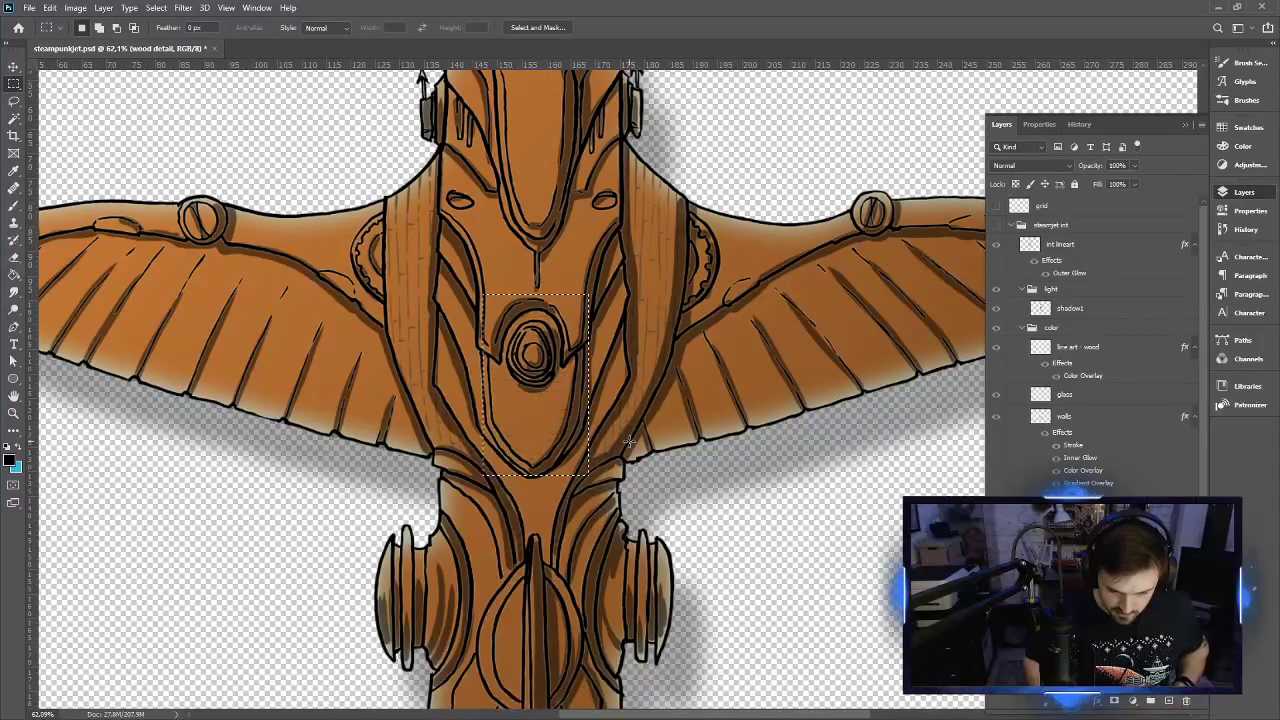
key(ctrl+d)
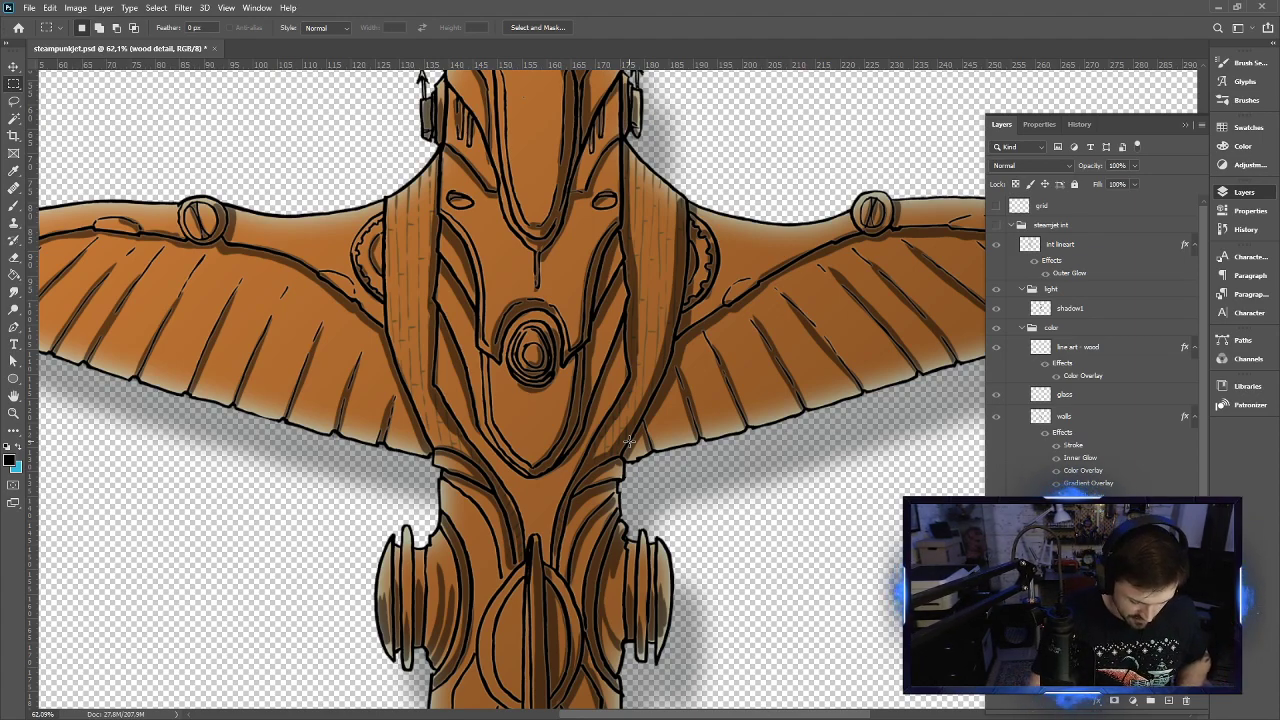
key(b)
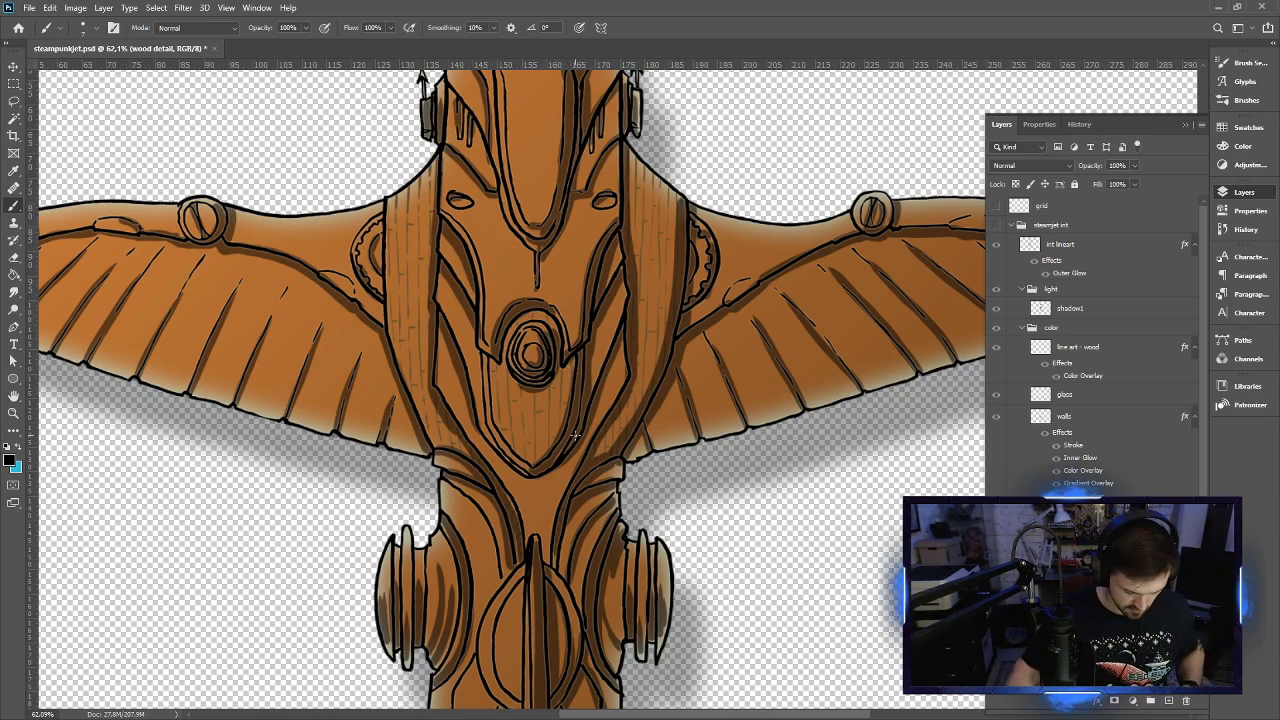
Zoom out to see the whole airship and scroll the Layers panel to the hull layers
scroll(439, 159, down, 5)
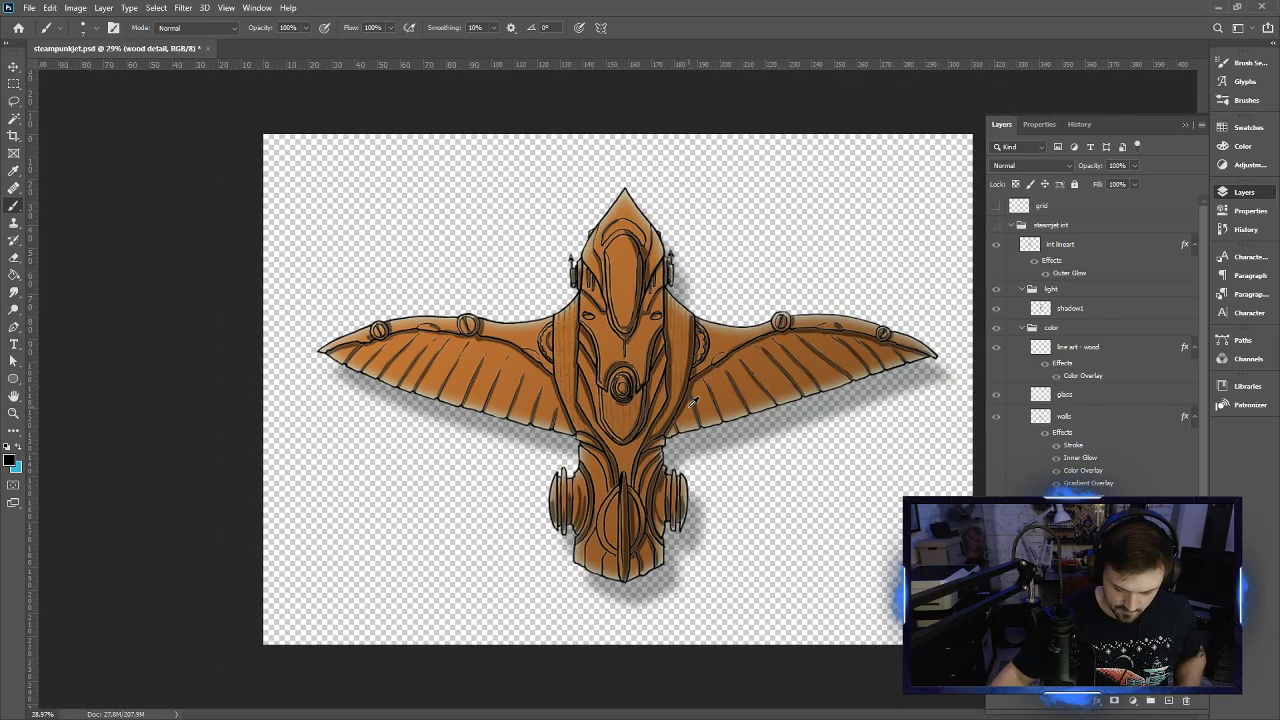
scroll(693, 402, down, 1)
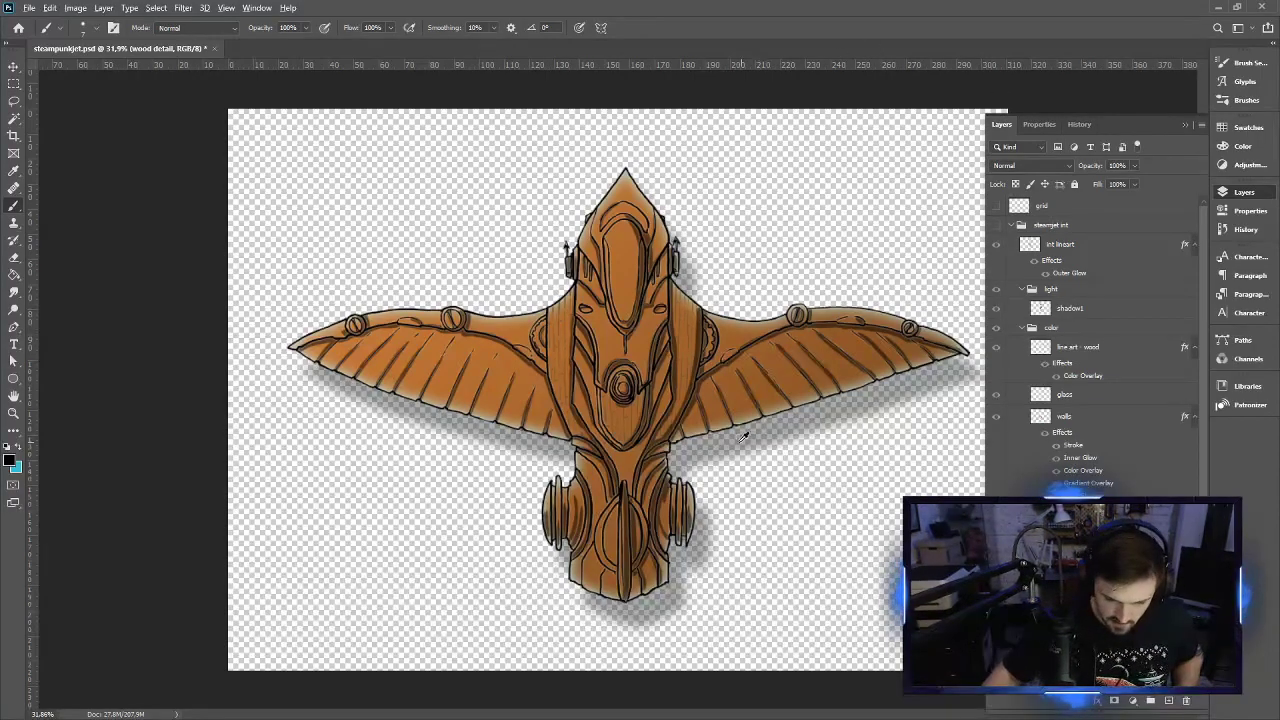
scroll(703, 420, up, 2)
scroll(703, 420, down, 3)
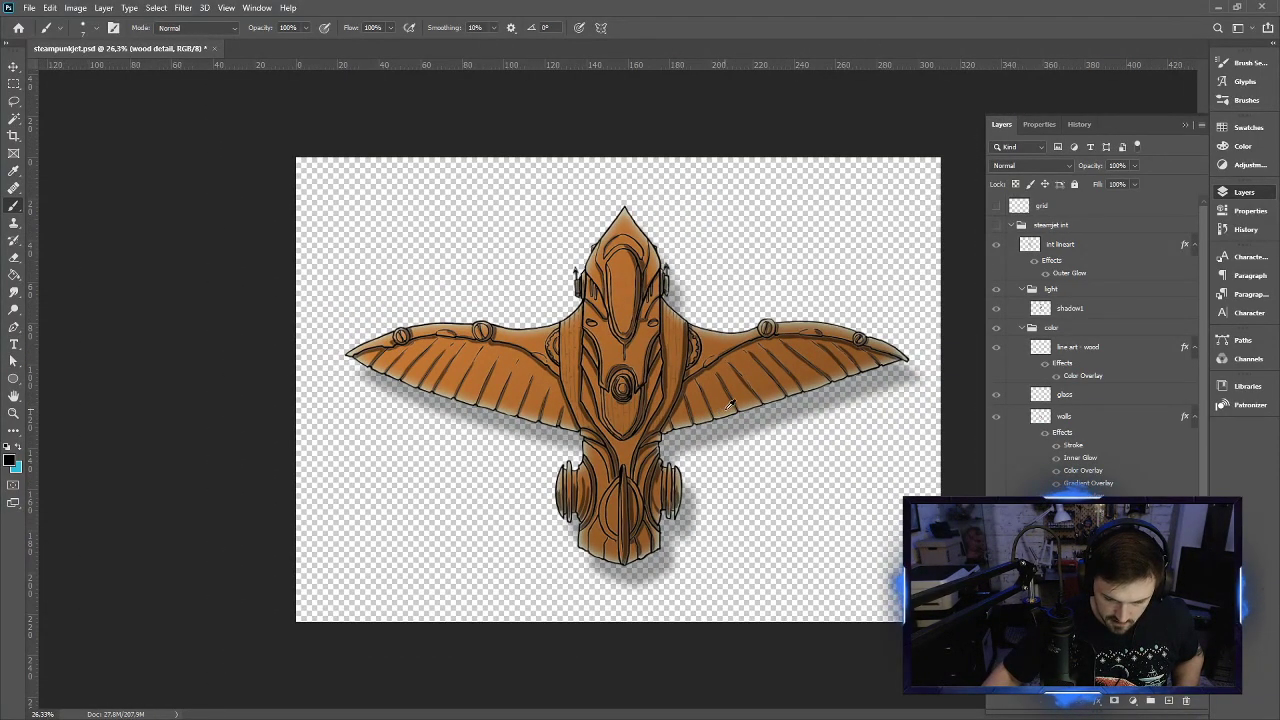
scroll(722, 406, up, 1)
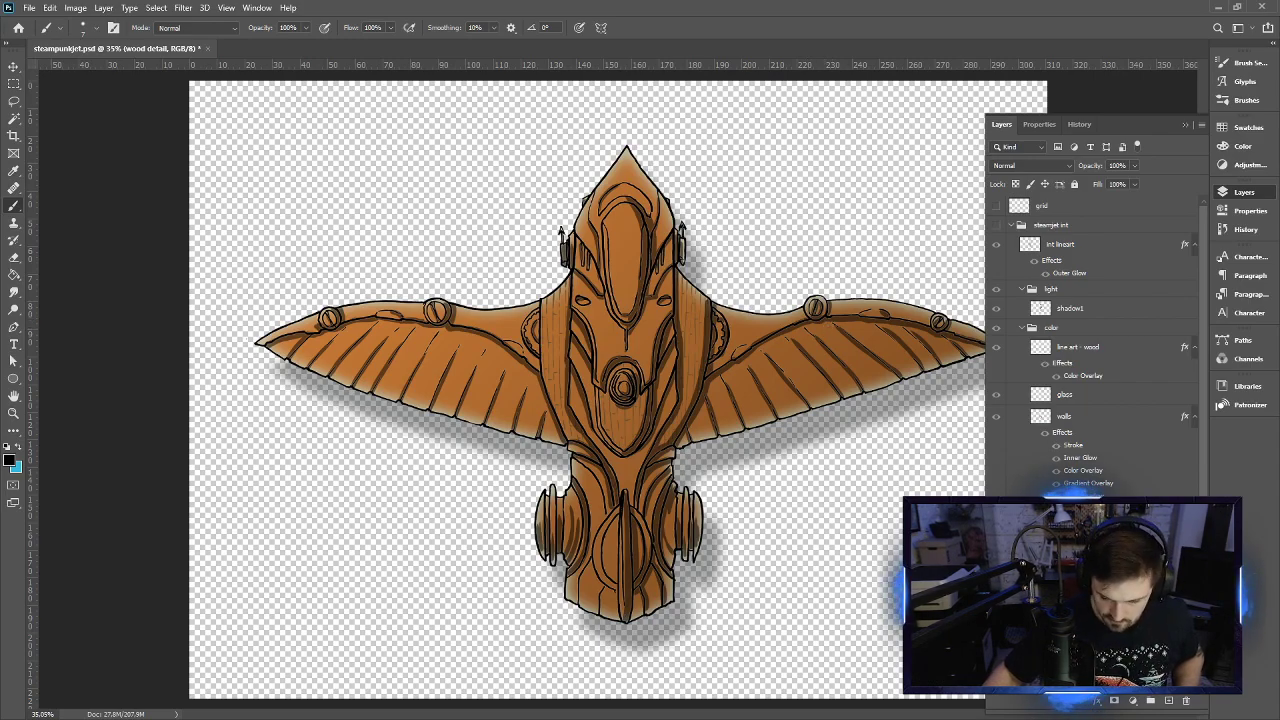
scroll(1100, 340, down, 4)
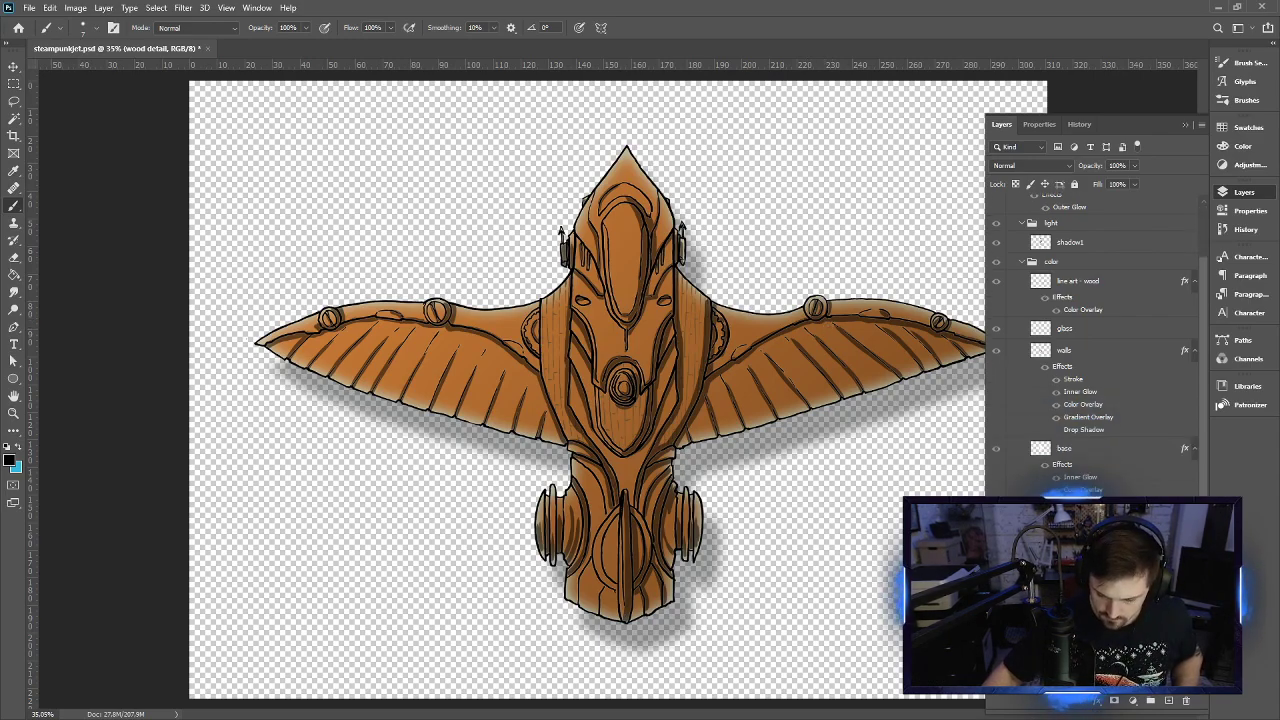
Add an empty layer and switch to a smaller Kyle's Real Watercolor Wet & Wild brush
click(1168, 701)
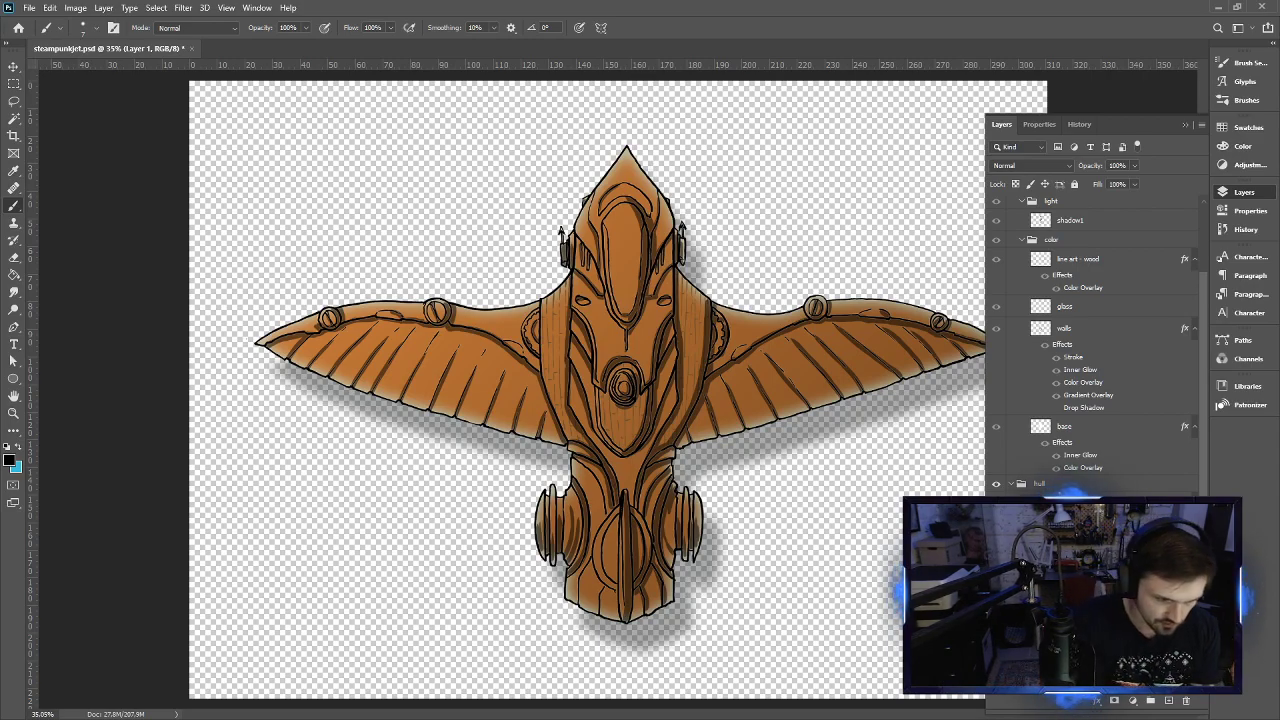
click(90, 29)
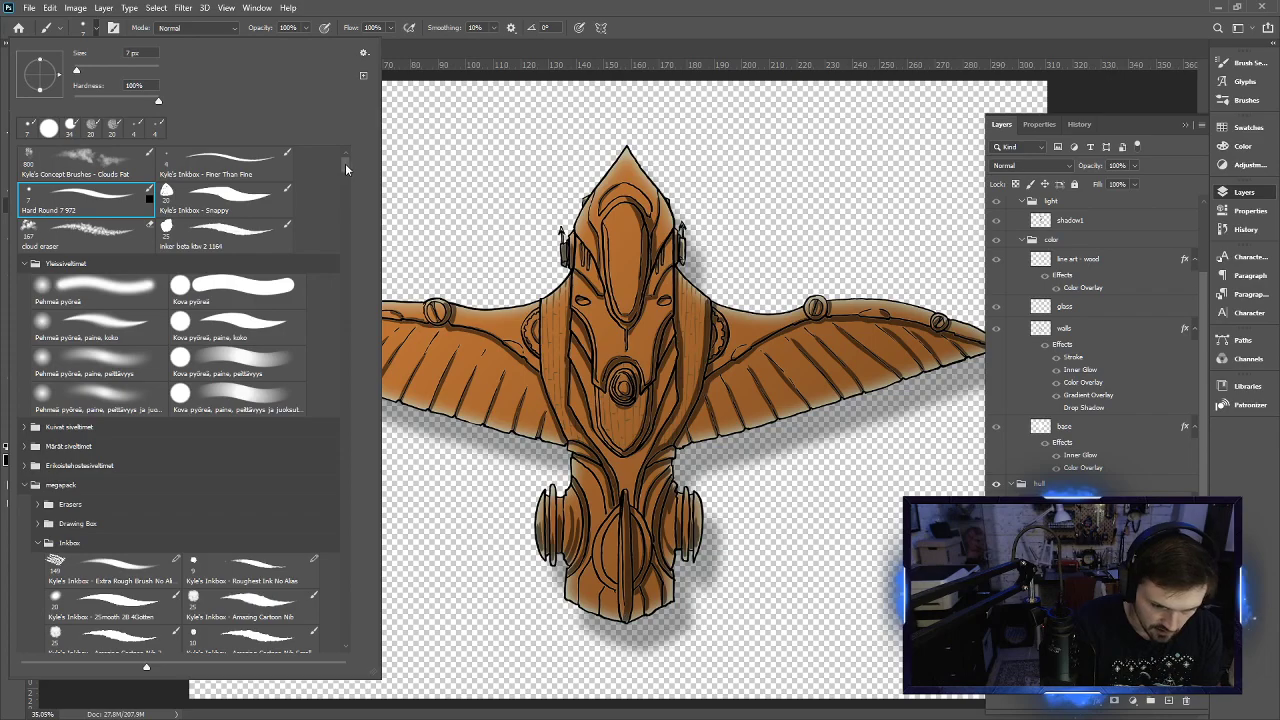
drag(345, 168, 345, 449)
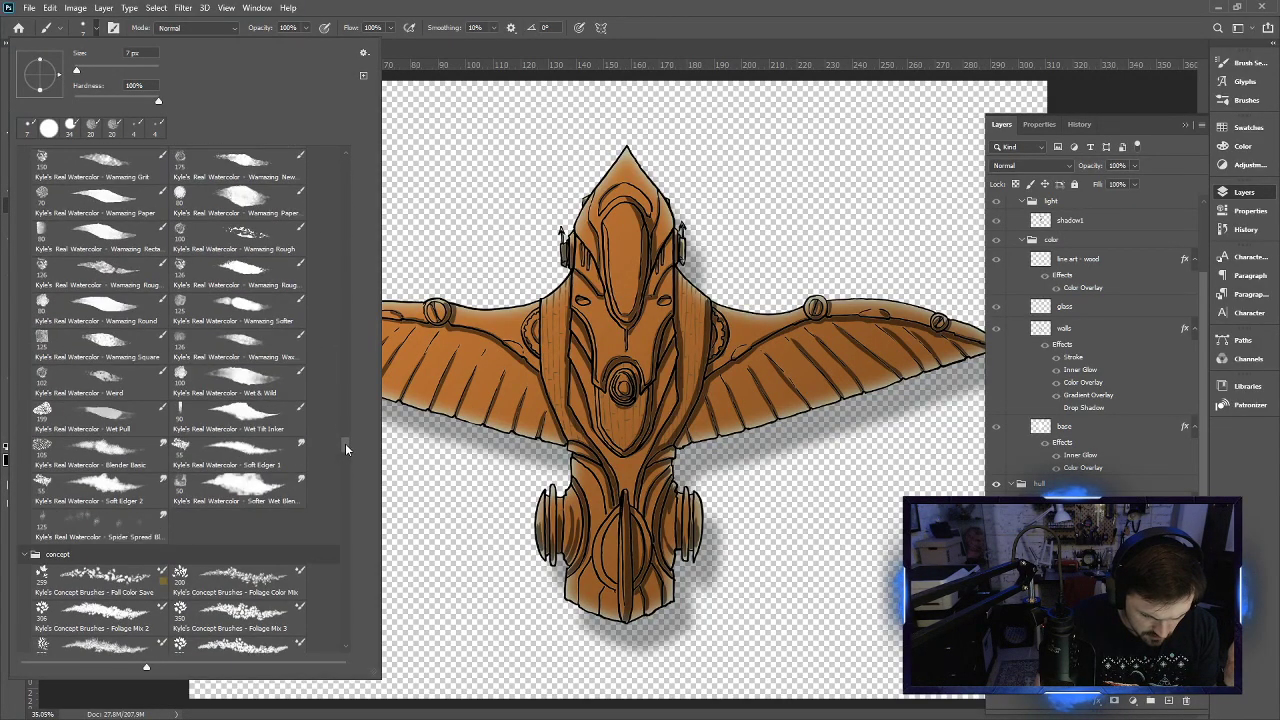
click(270, 381)
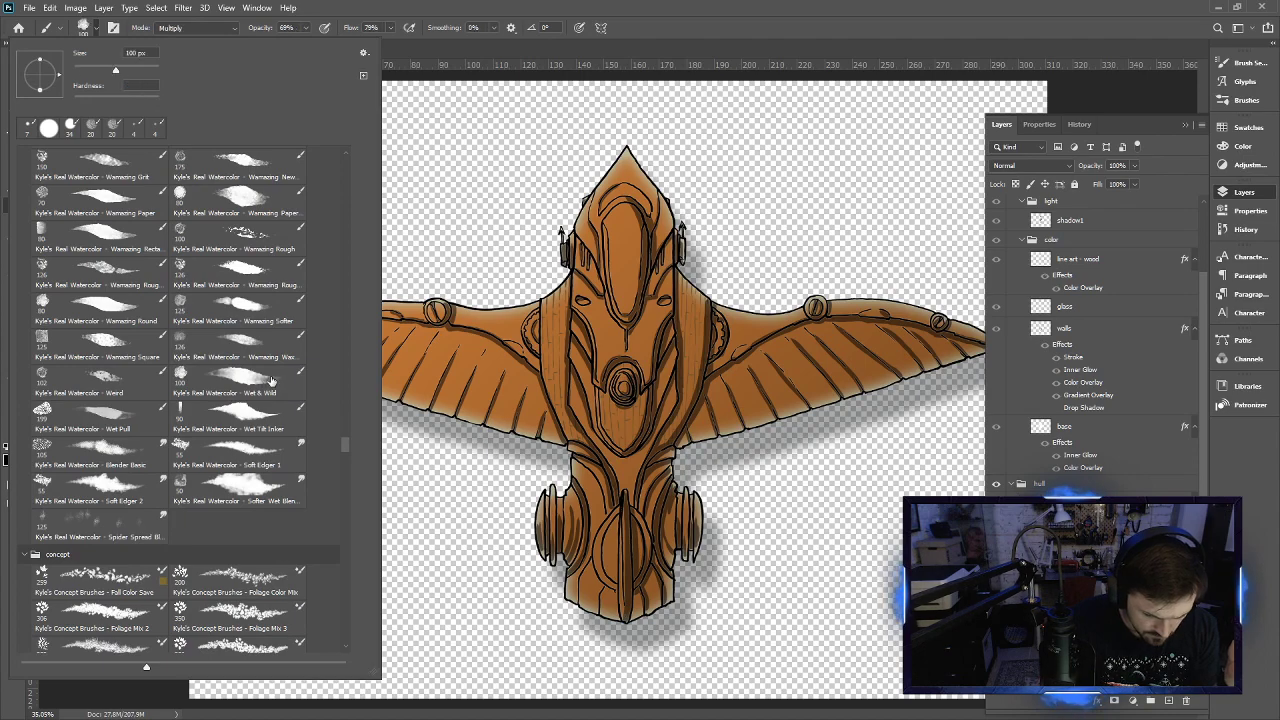
click(659, 138)
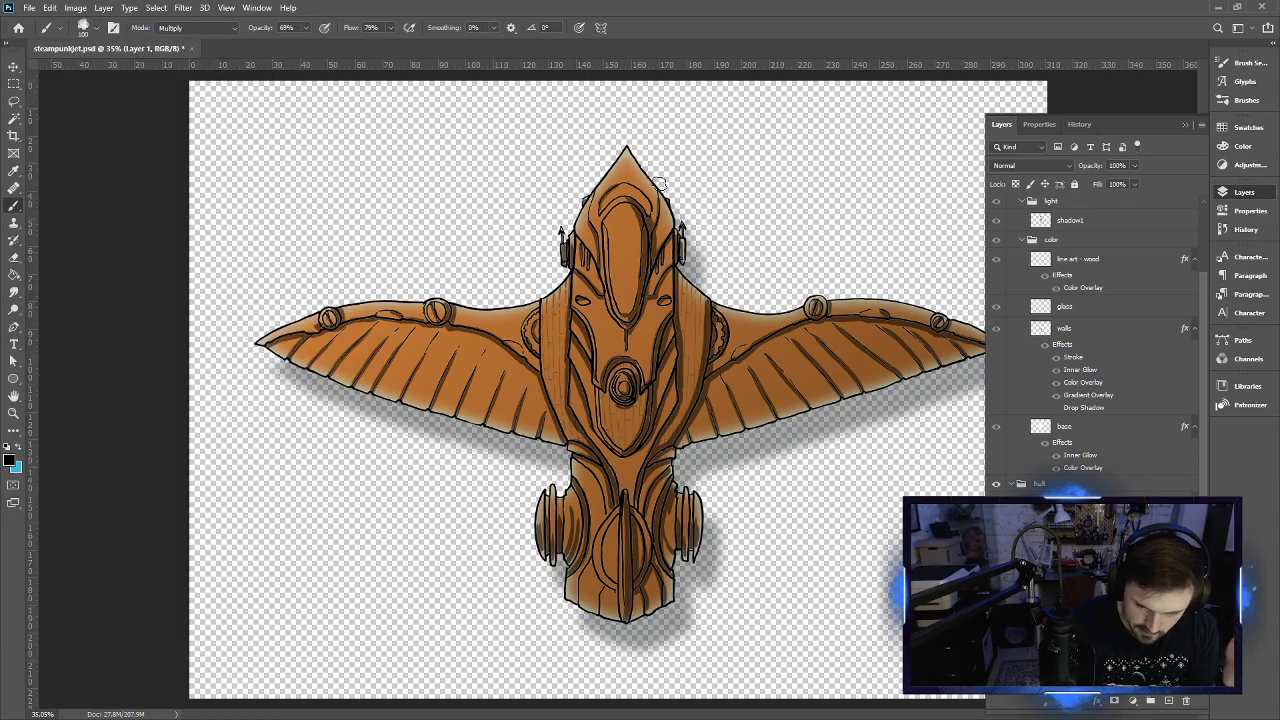
right_click(562, 330)
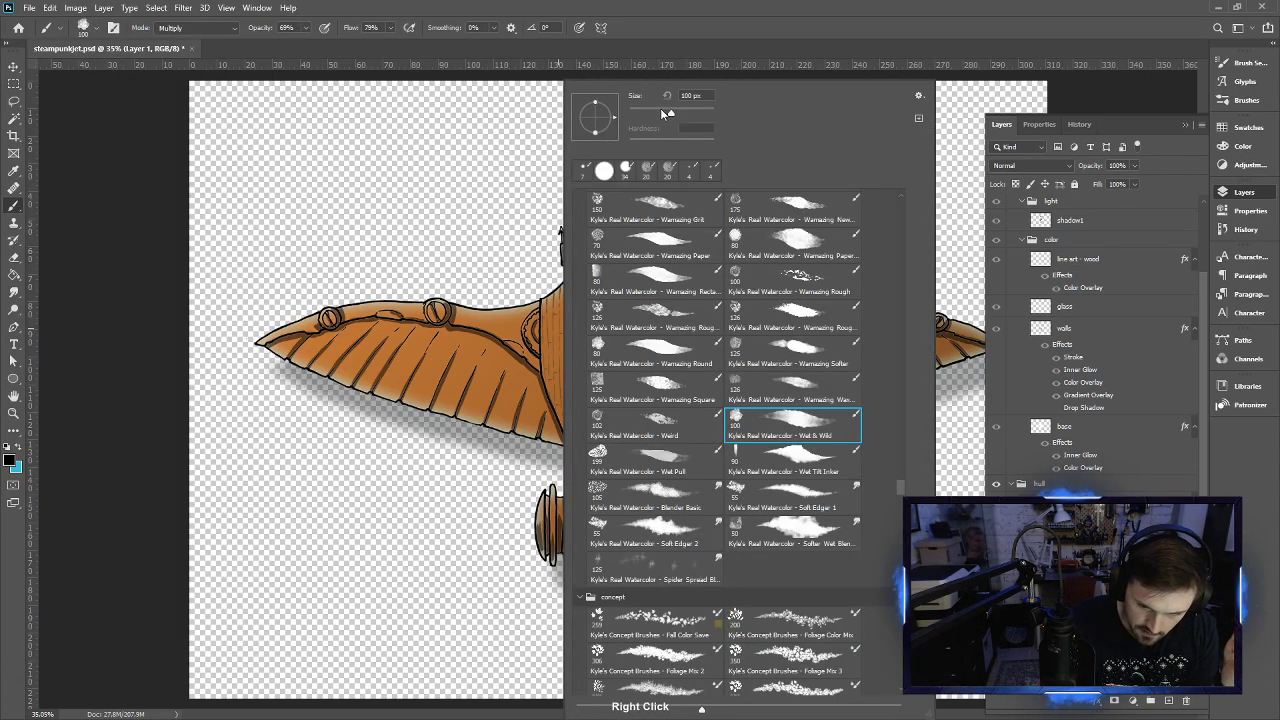
drag(660, 108, 653, 108)
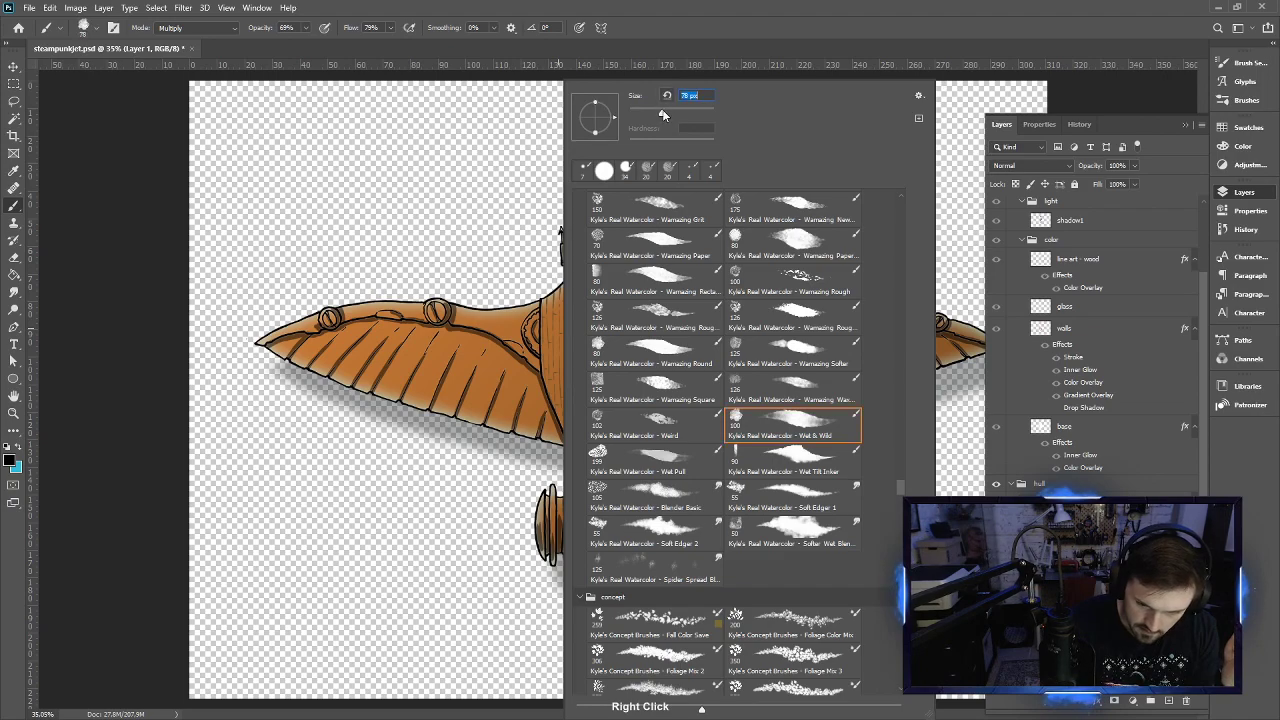
click(706, 49)
Set the foreground colour to dark wood brown #814f24, with the brush ready to paint
click(12, 459)
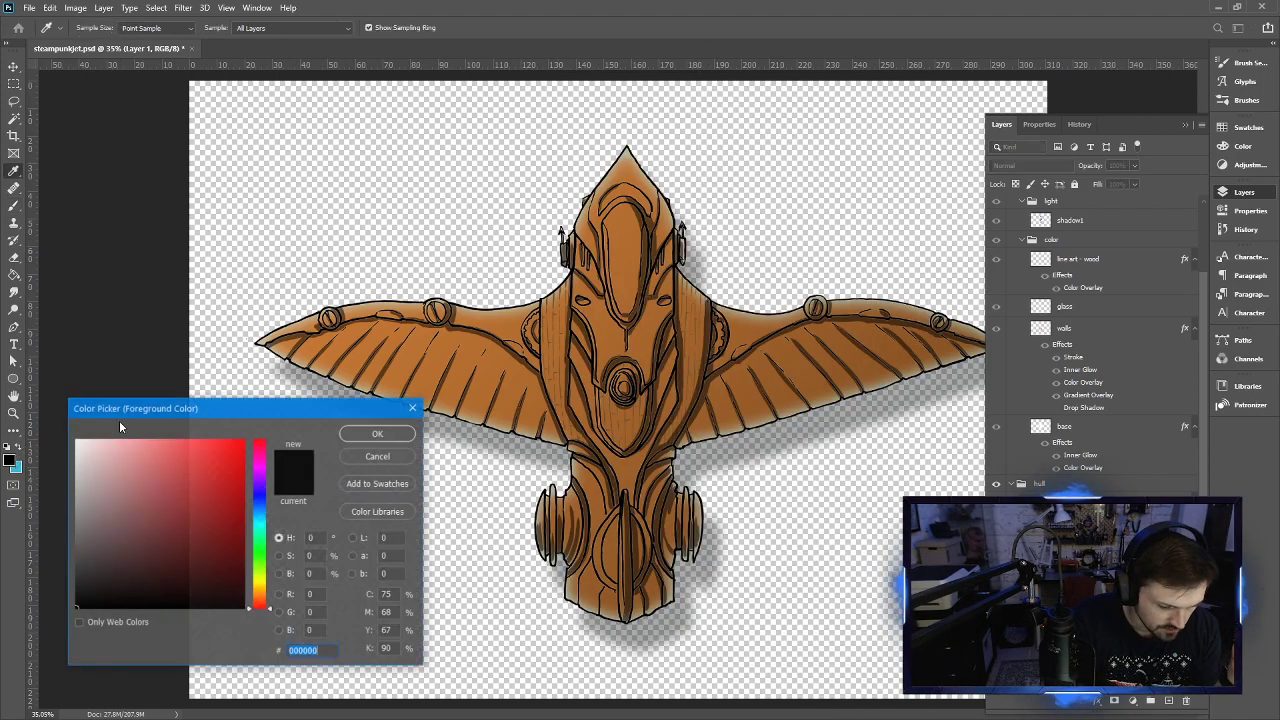
click(265, 598)
drag(265, 598, 266, 596)
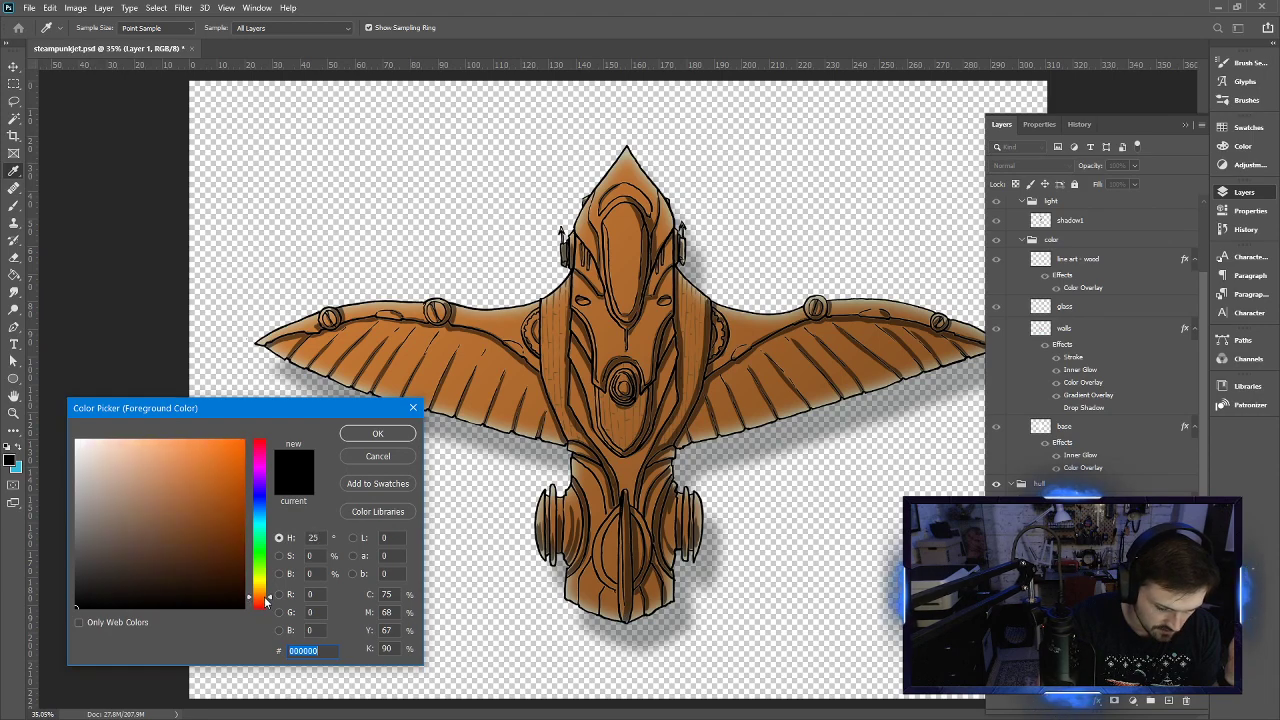
click(200, 487)
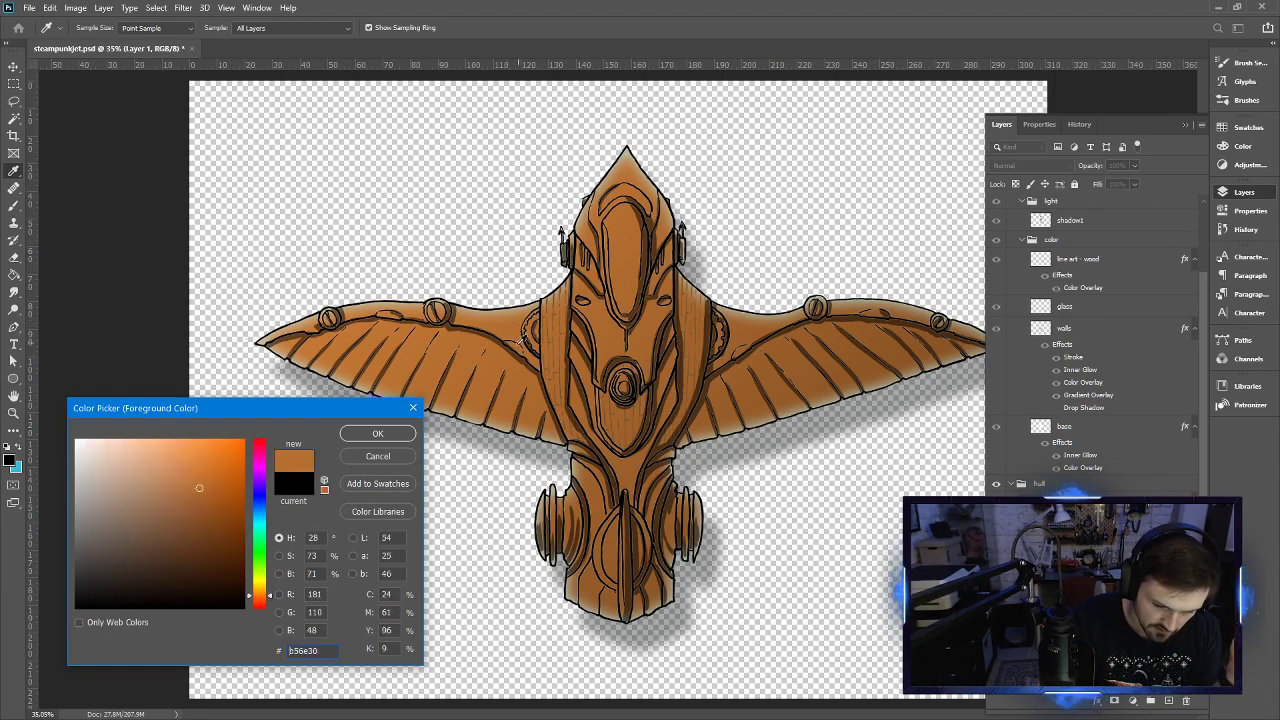
drag(200, 487, 197, 522)
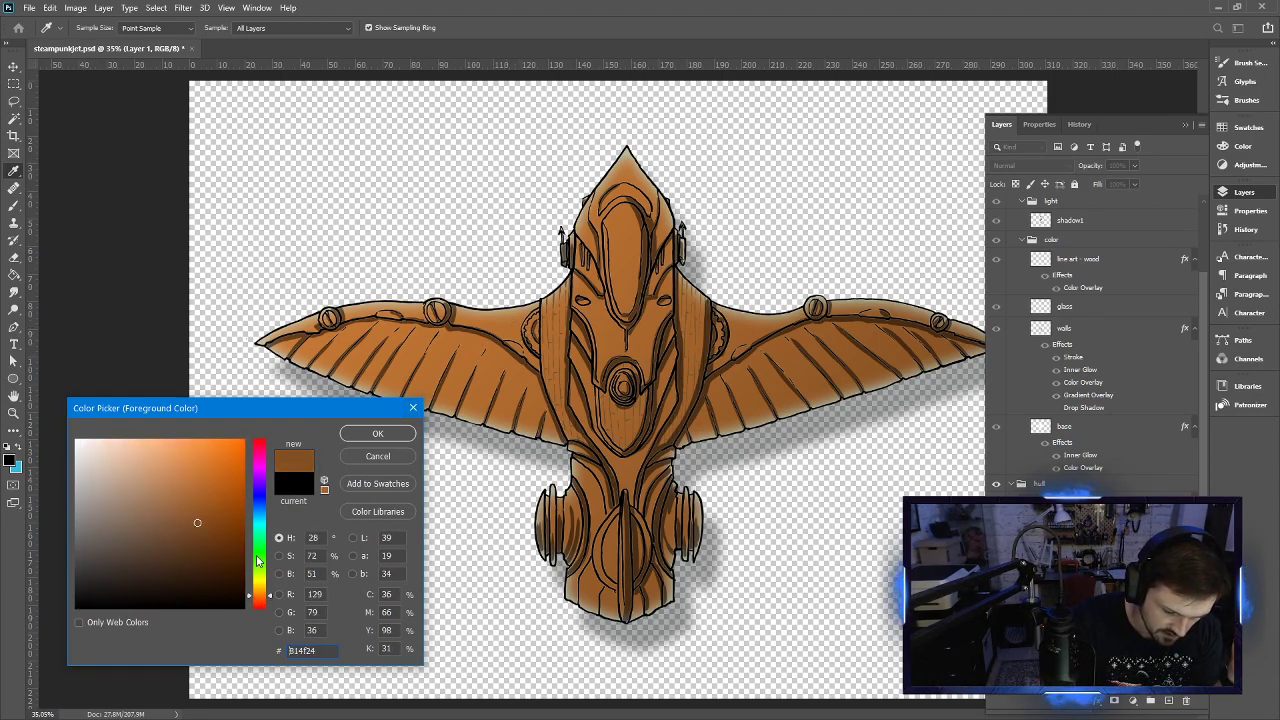
click(355, 440)
key(b)
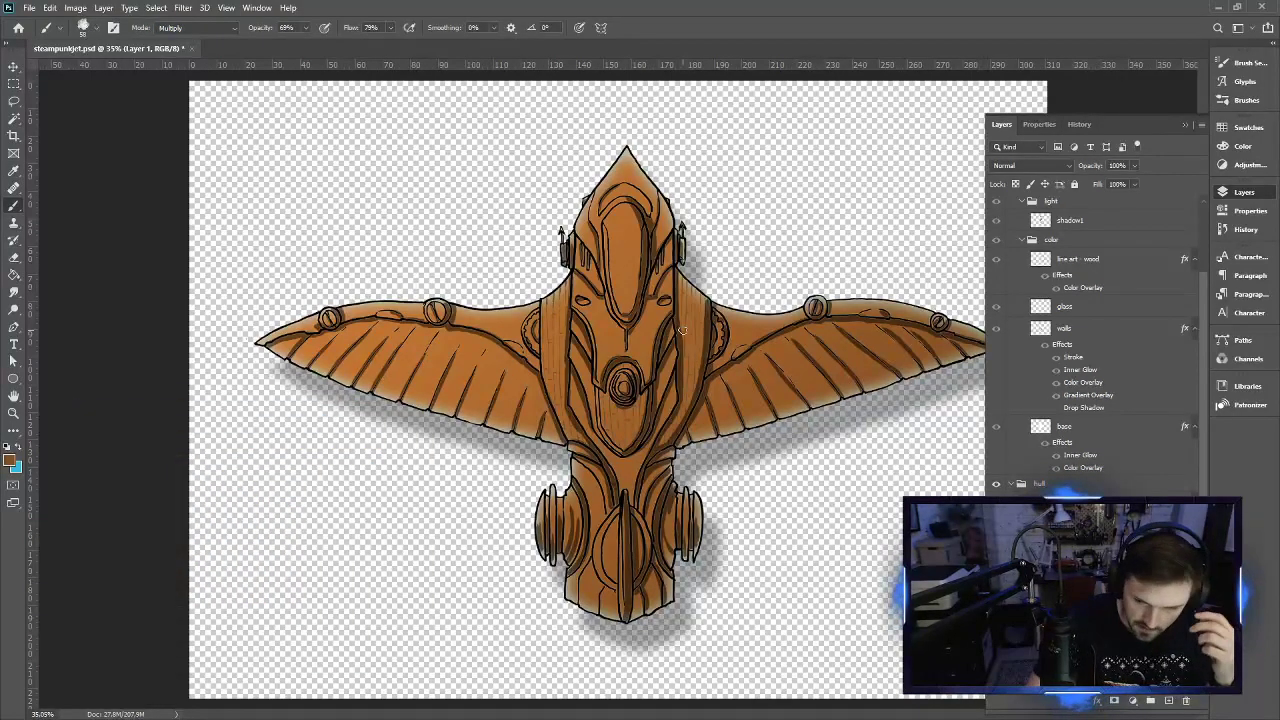
Give the brush 4% hue and 6% brightness jitter in Color Dynamics, and Normal mode
click(1245, 62)
click(1245, 62)
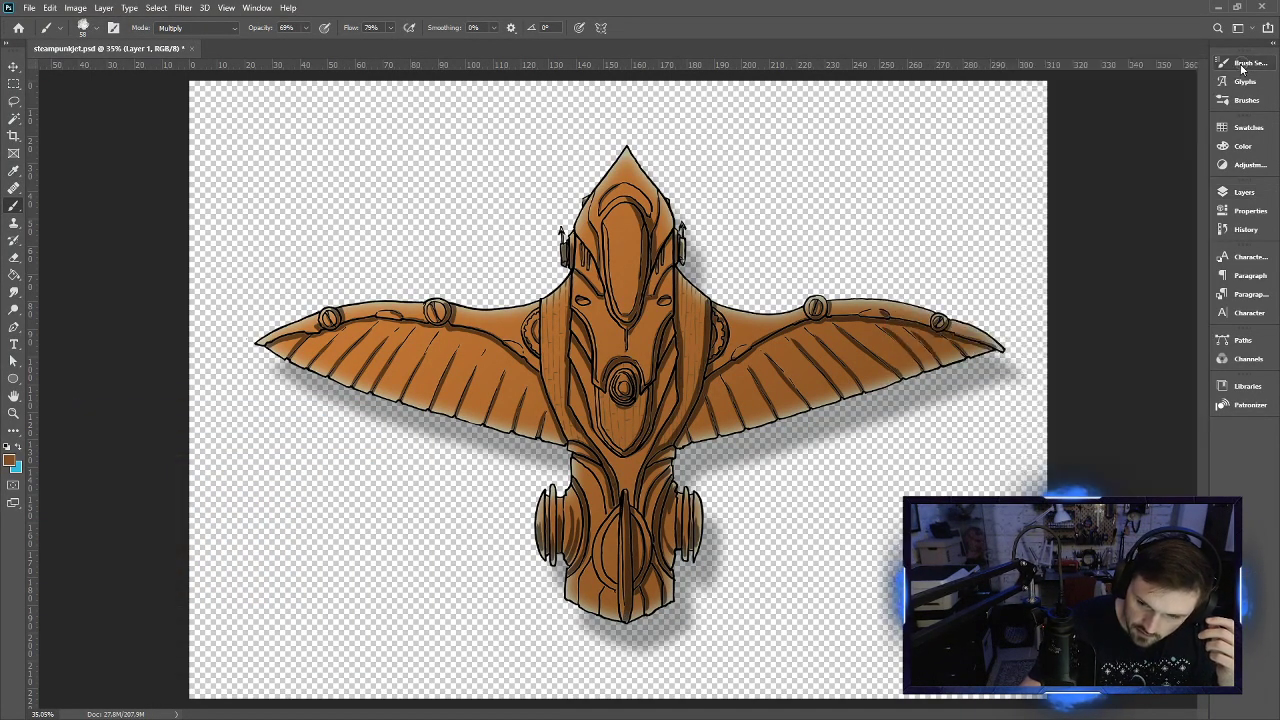
click(1245, 62)
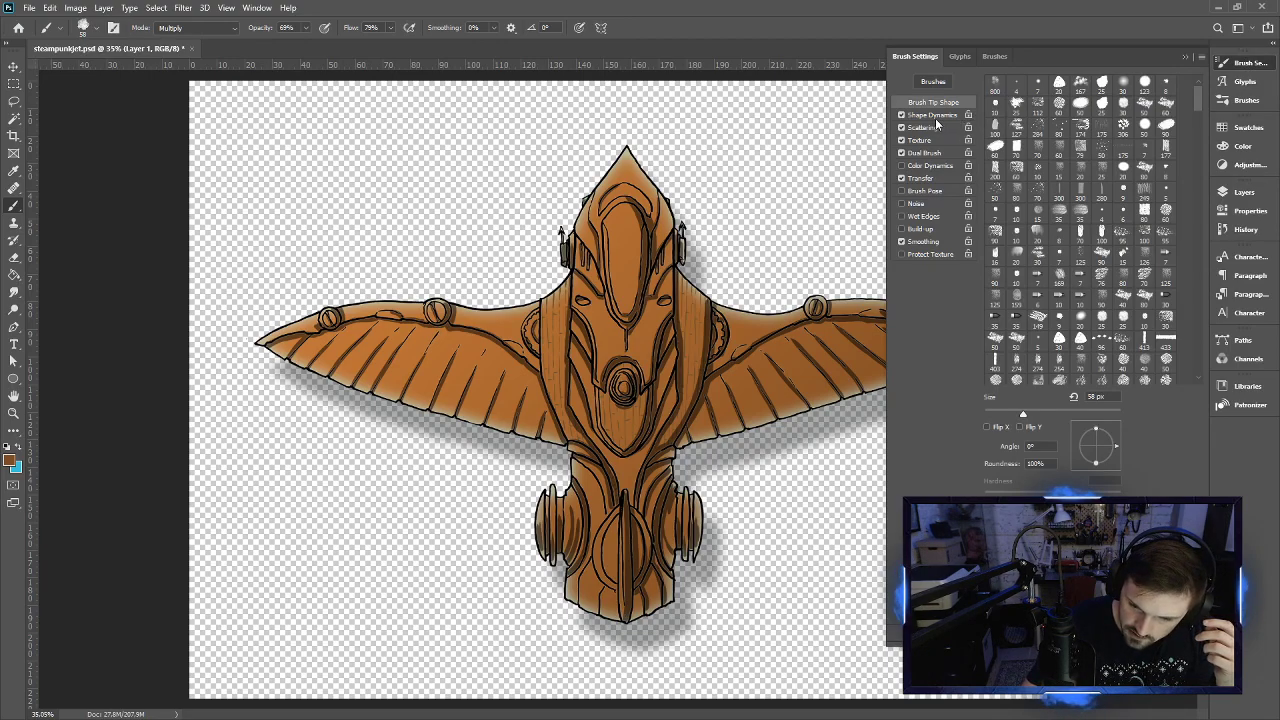
click(940, 167)
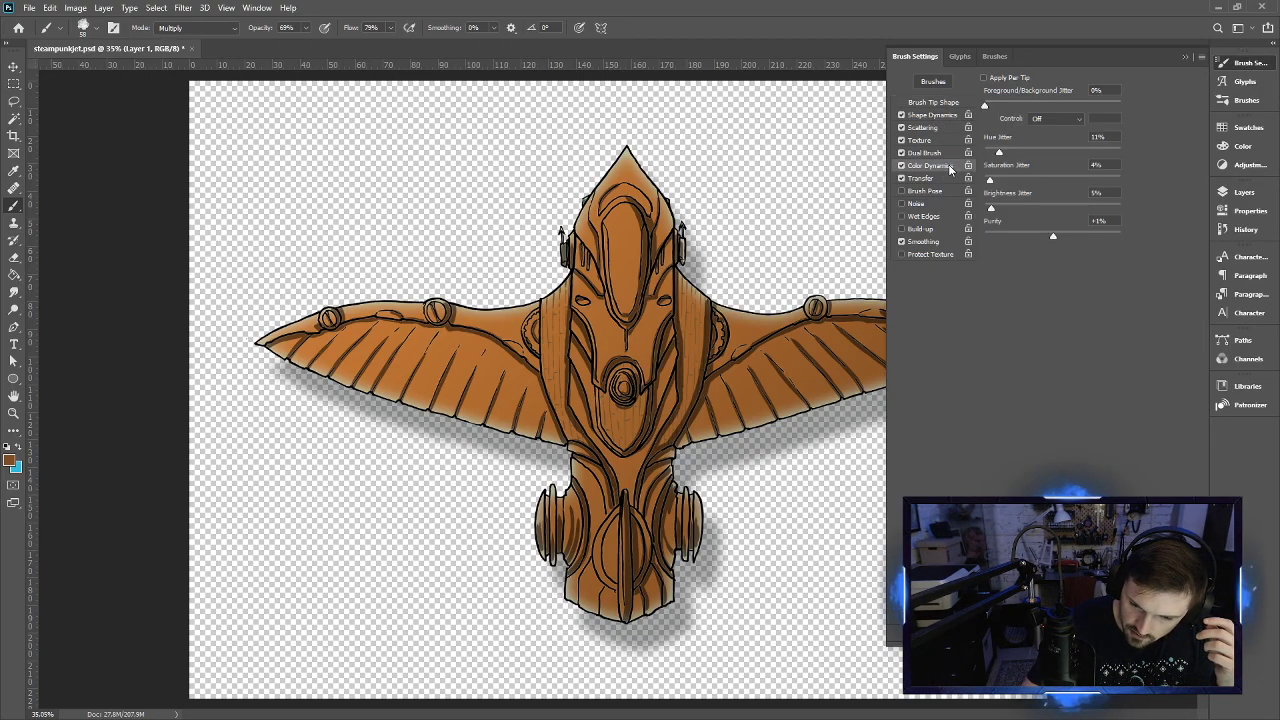
drag(991, 208, 993, 208)
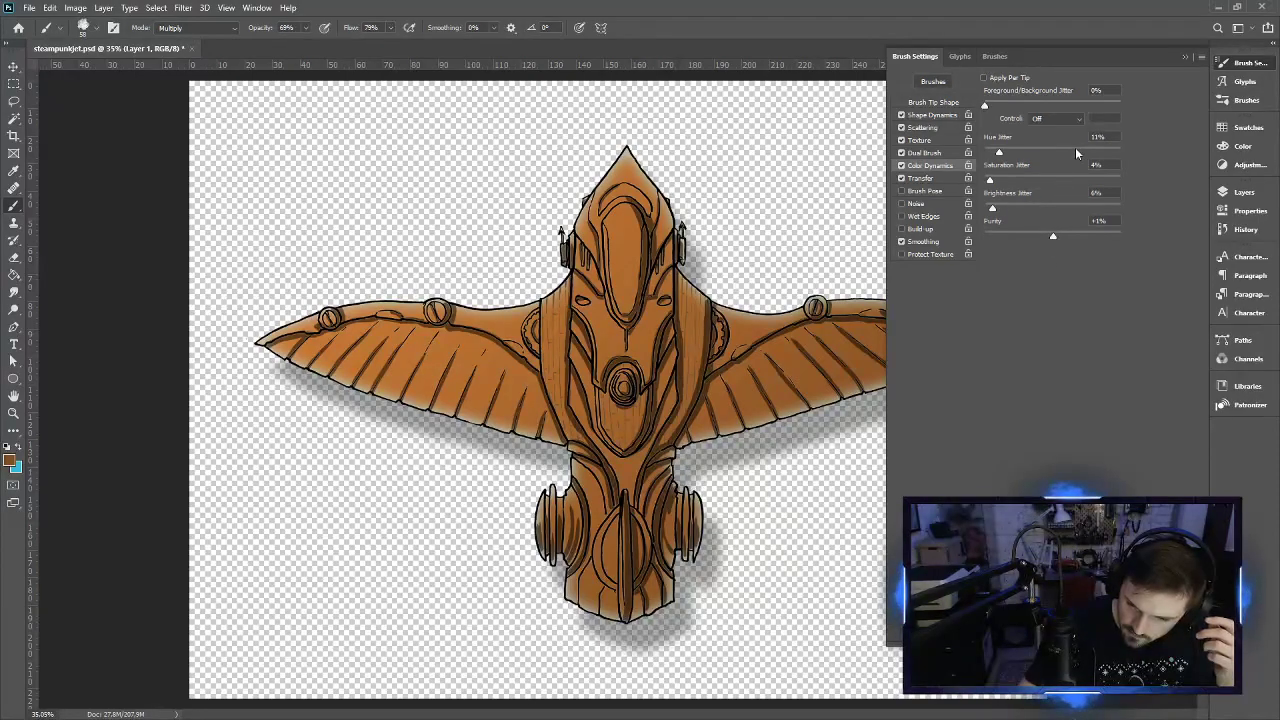
drag(999, 152, 993, 152)
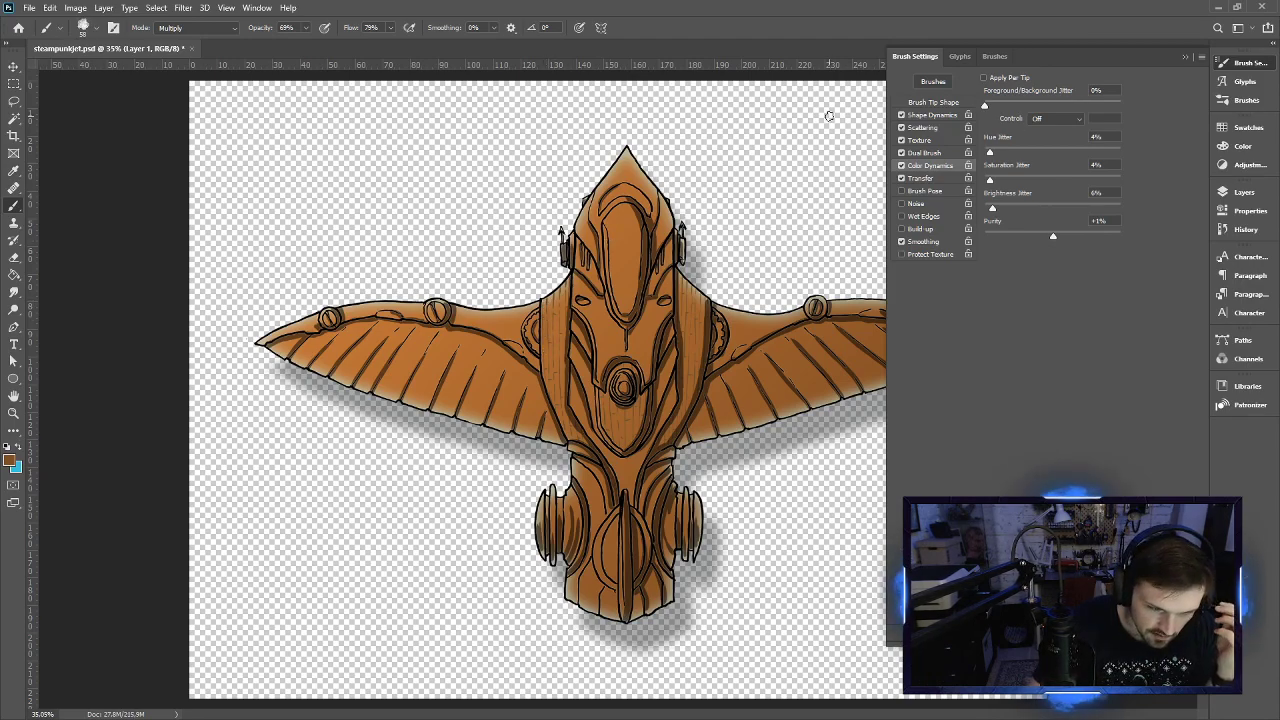
click(234, 28)
click(210, 46)
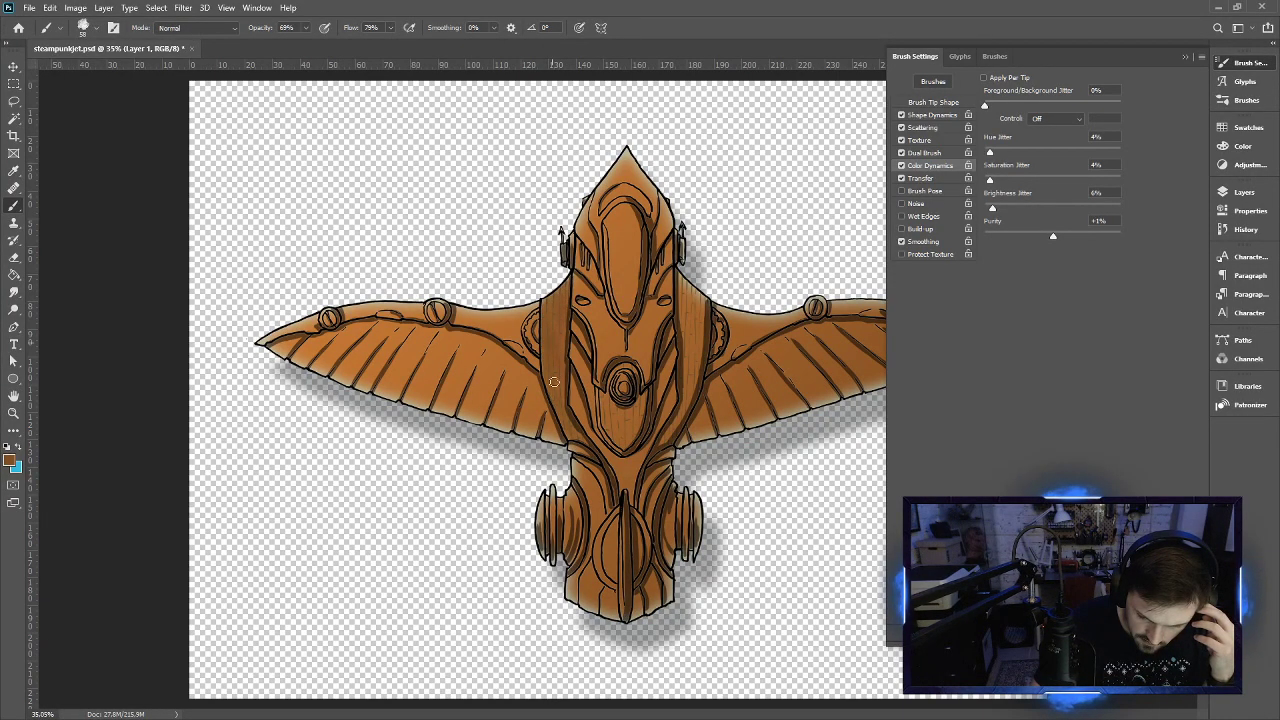
click(1243, 194)
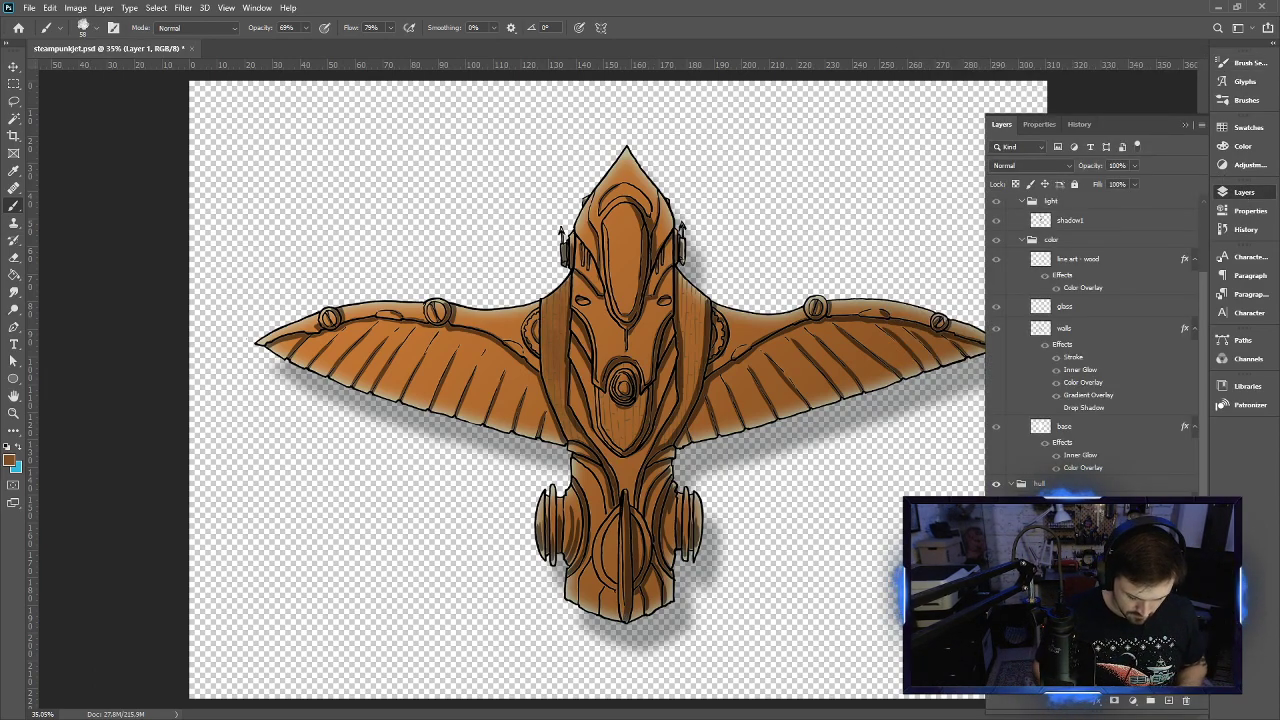
Set the wood detail layer to Multiply at 35% opacity, then select the wood color layer
key(alt+bracketleft)
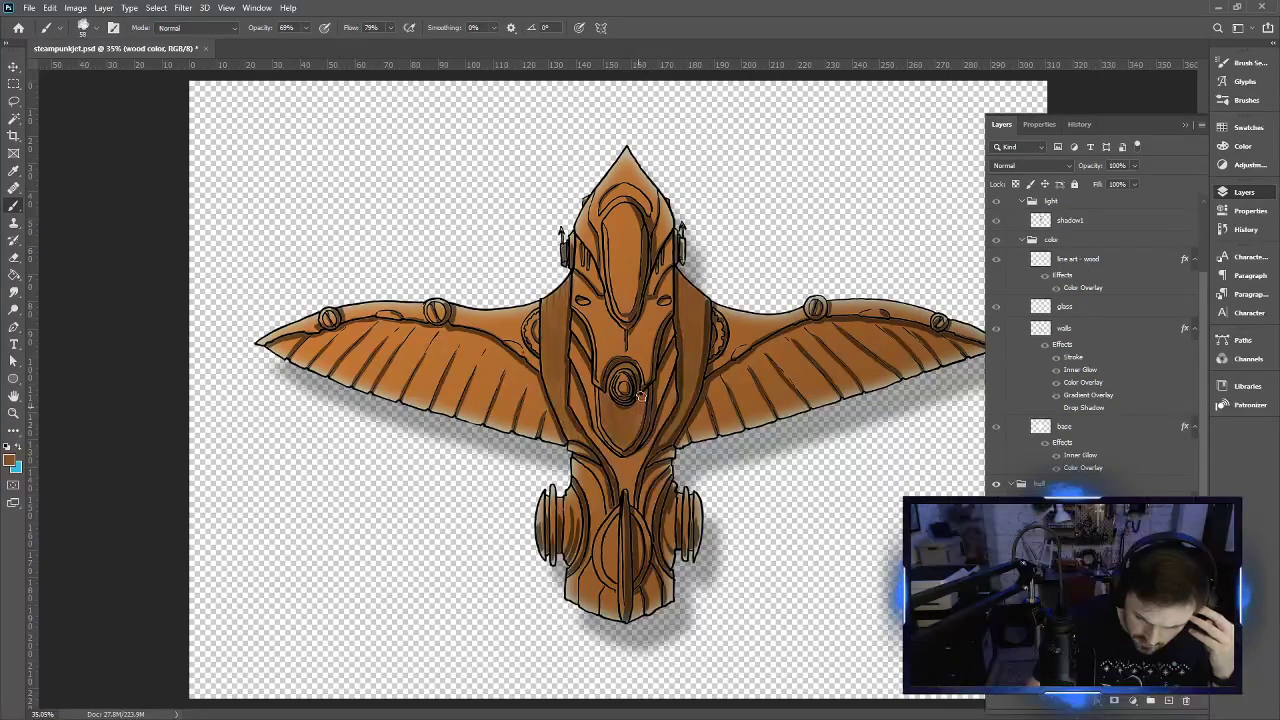
click(1070, 505)
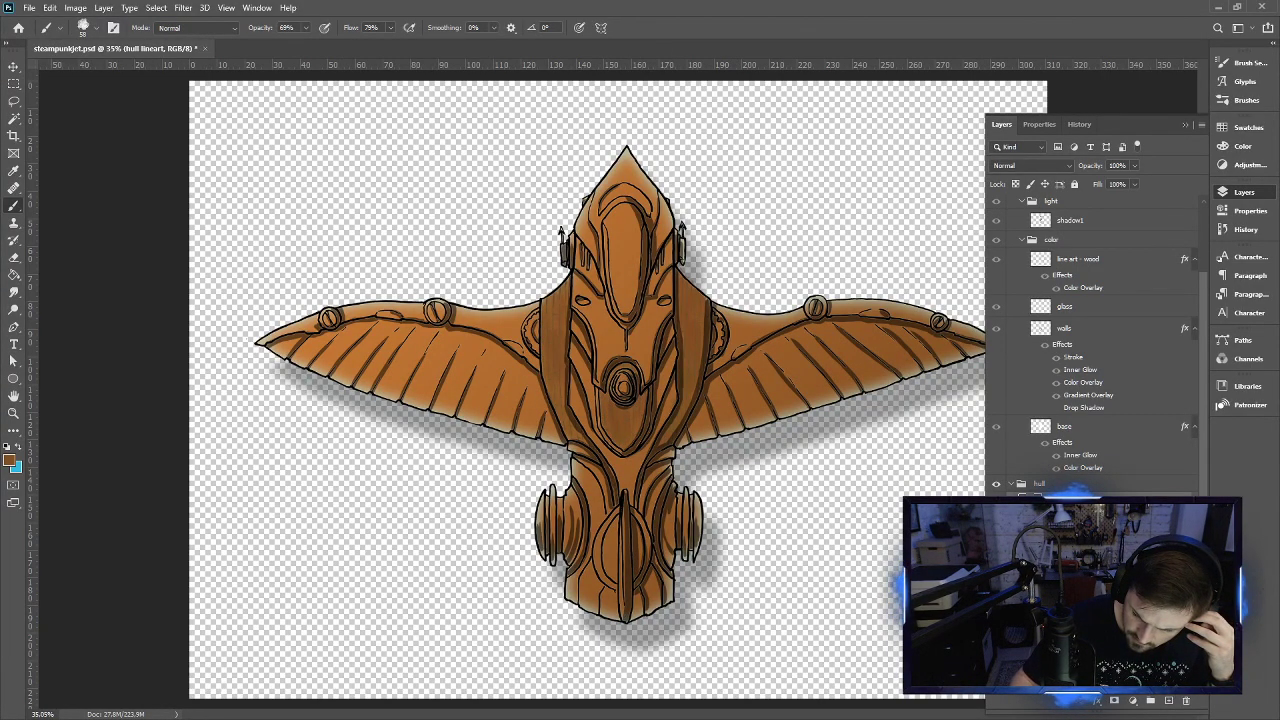
click(1070, 515)
click(1064, 166)
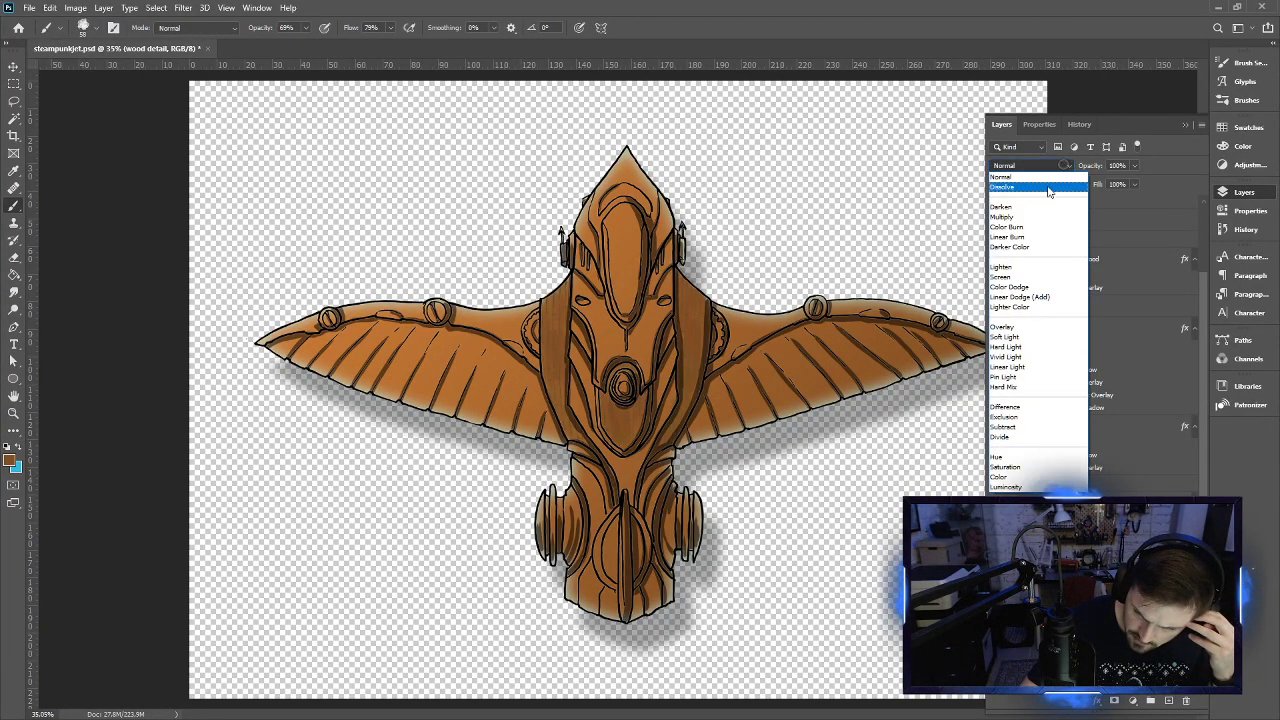
click(1020, 216)
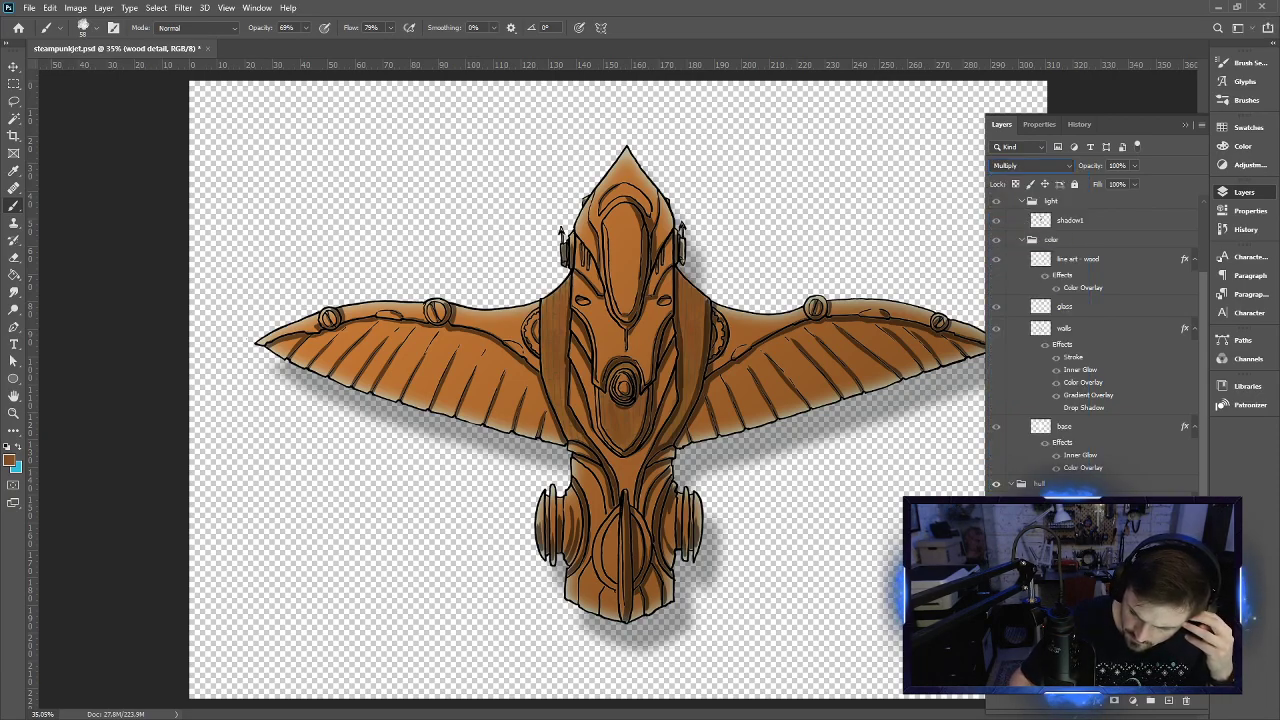
drag(690, 280, 696, 400)
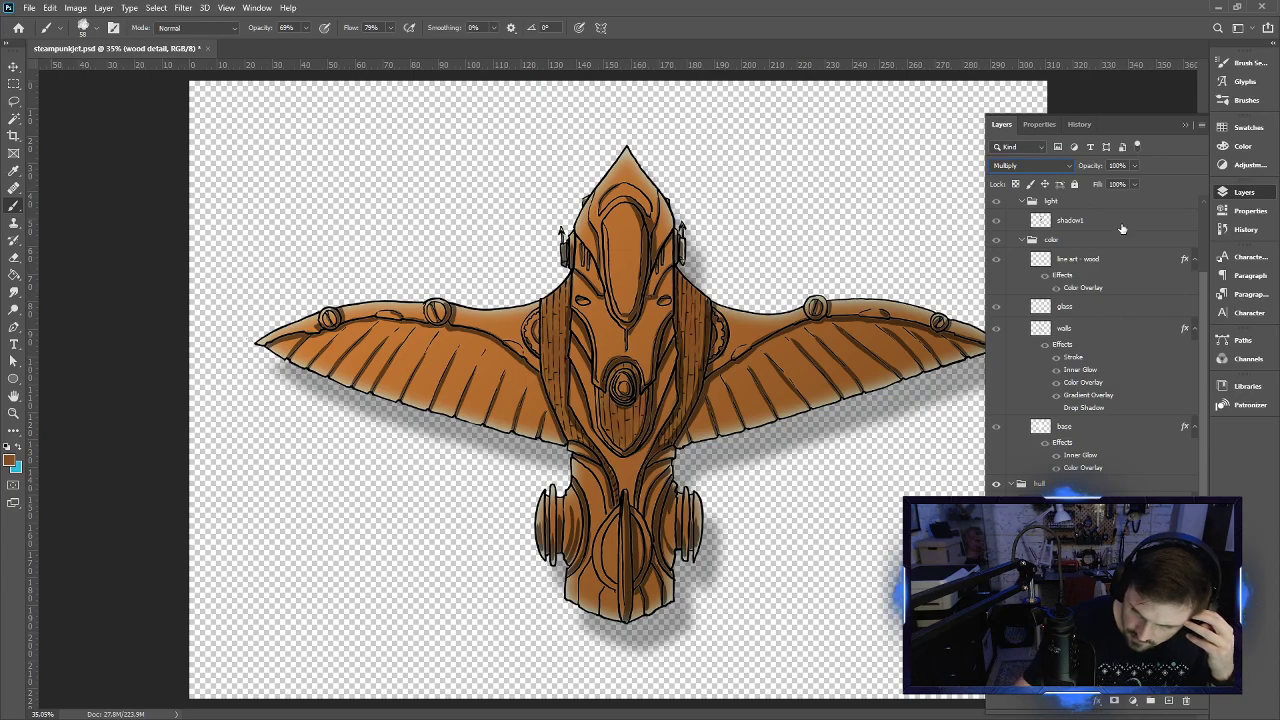
drag(1118, 189, 1104, 189)
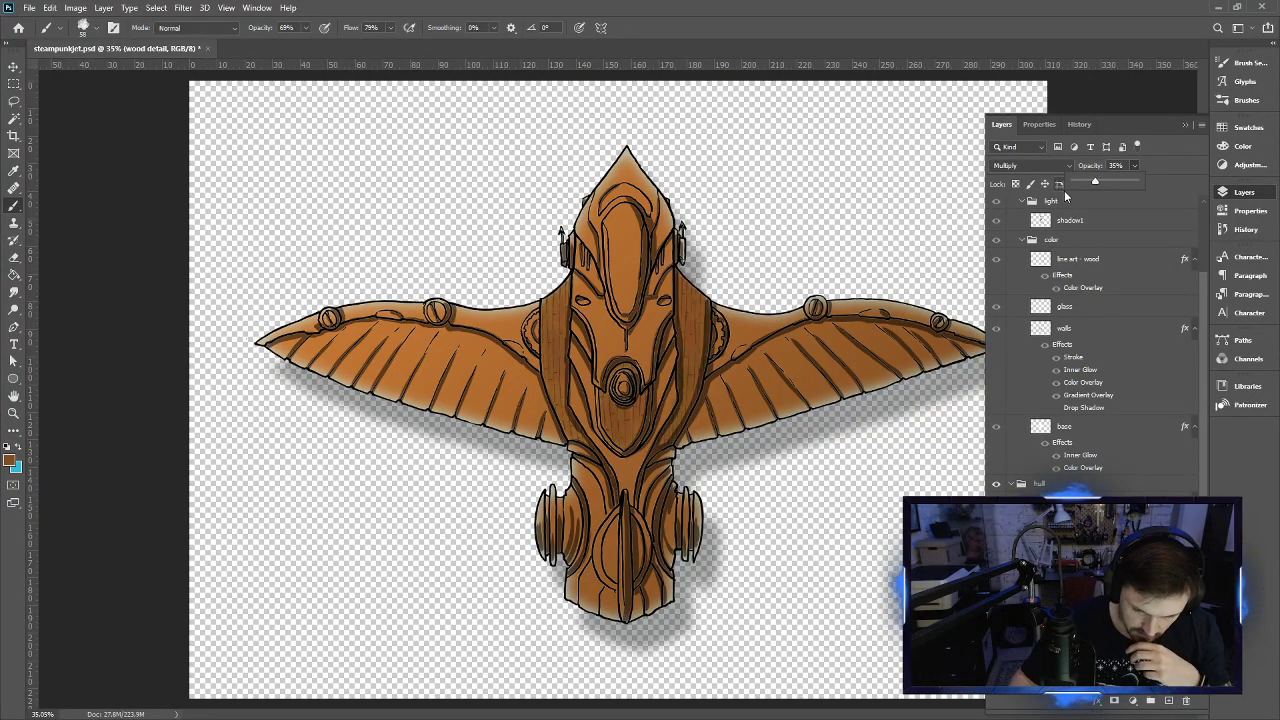
key(alt+bracketleft)
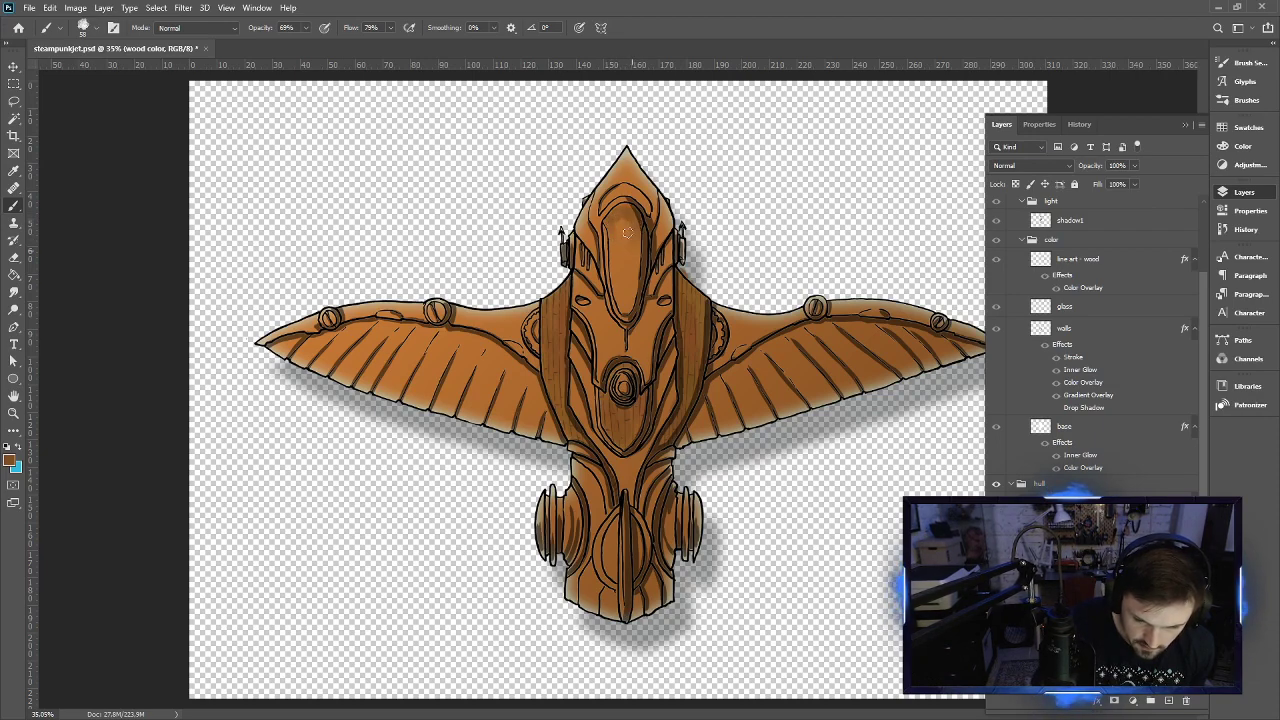
Paint darker brown strokes down the nose's centre panel on the wood color layer
mouse_move(615, 258)
mouse_down()
mouse_move(627, 304)
mouse_move(637, 234)
mouse_move(625, 305)
mouse_move(615, 259)
mouse_move(624, 291)
mouse_move(623, 231)
mouse_move(623, 306)
mouse_move(619, 271)
mouse_up()
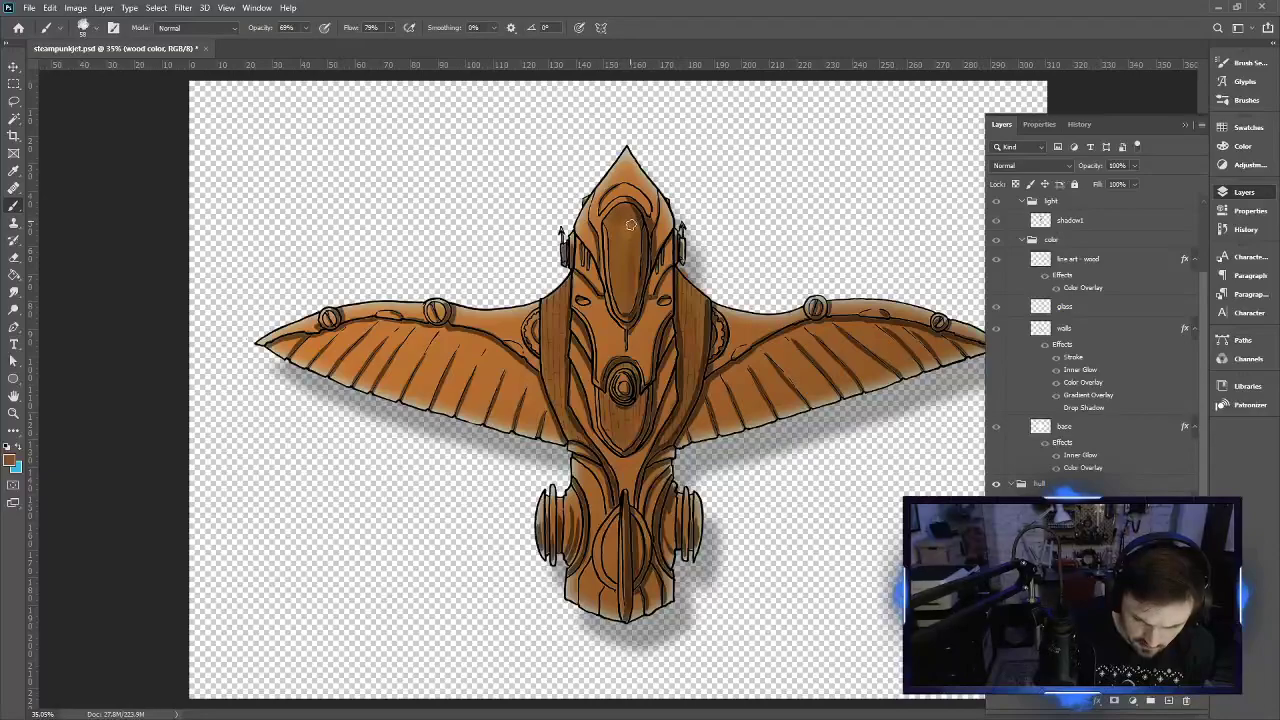
mouse_move(618, 240)
mouse_down()
mouse_move(619, 298)
mouse_move(628, 210)
mouse_move(637, 226)
mouse_move(627, 210)
mouse_move(637, 216)
mouse_move(622, 242)
mouse_up()
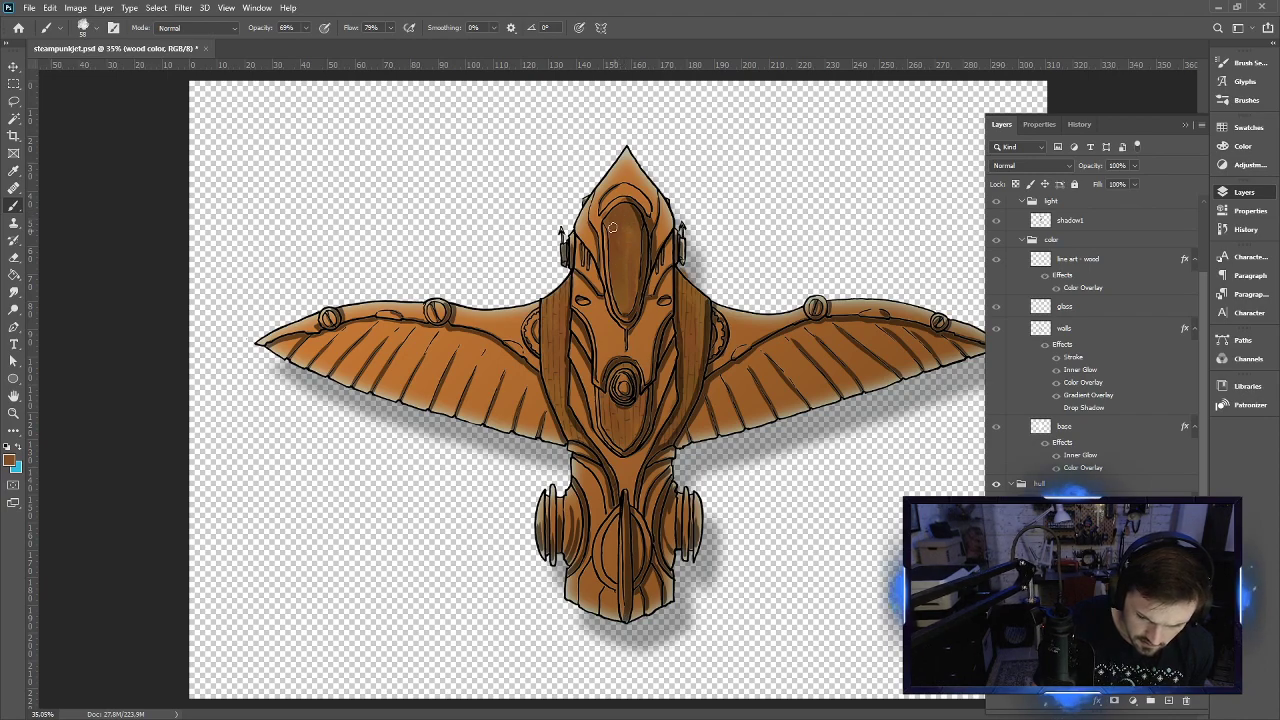
drag(632, 228, 621, 278)
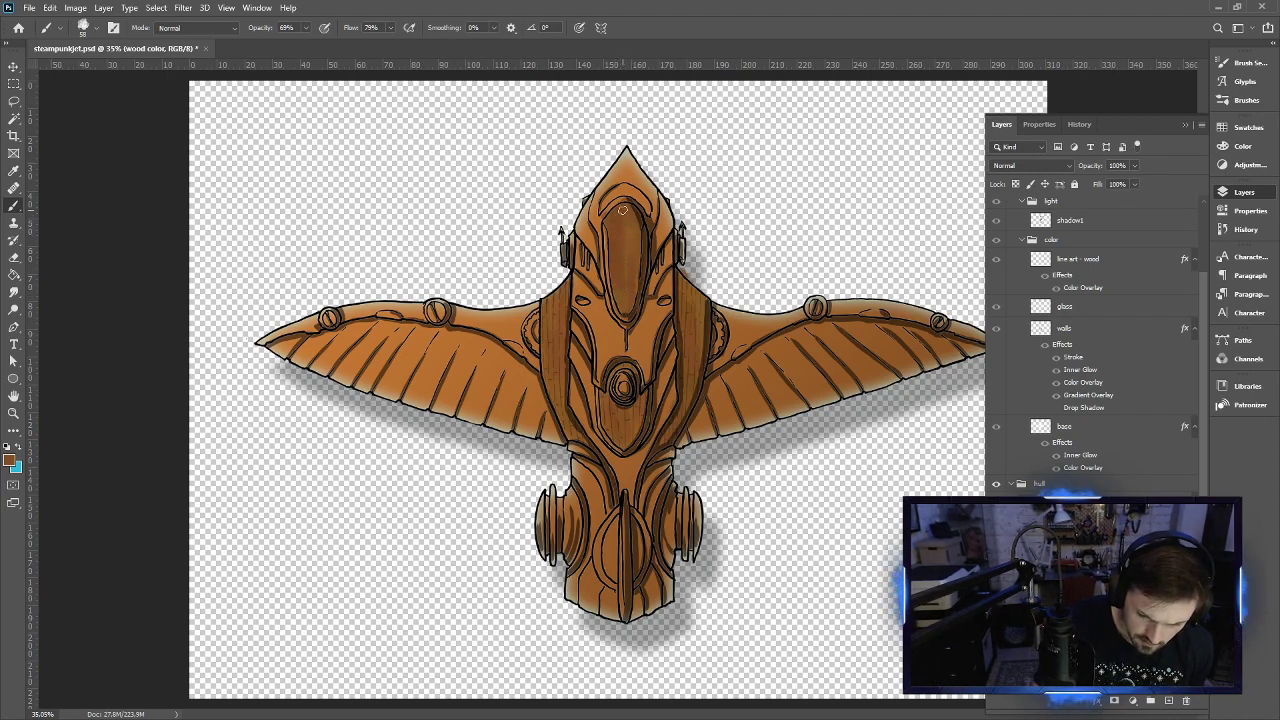
drag(619, 217, 623, 293)
drag(624, 218, 628, 281)
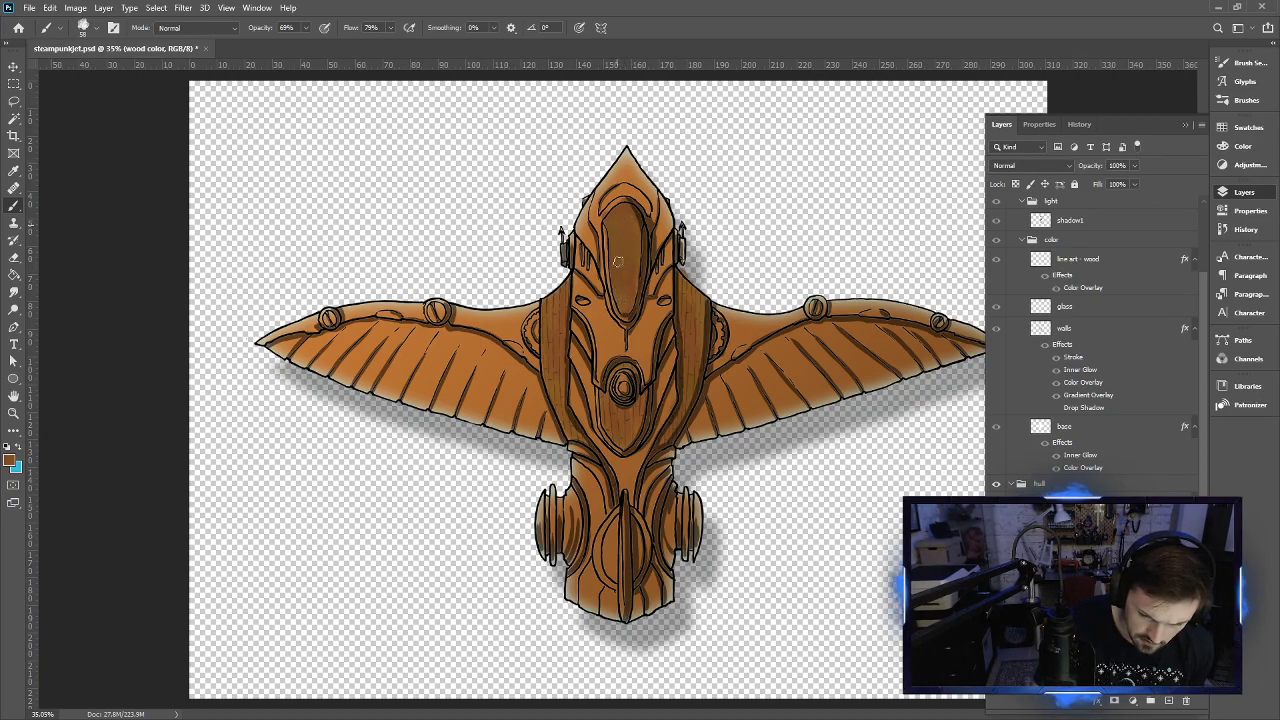
drag(619, 252, 624, 293)
drag(617, 219, 622, 305)
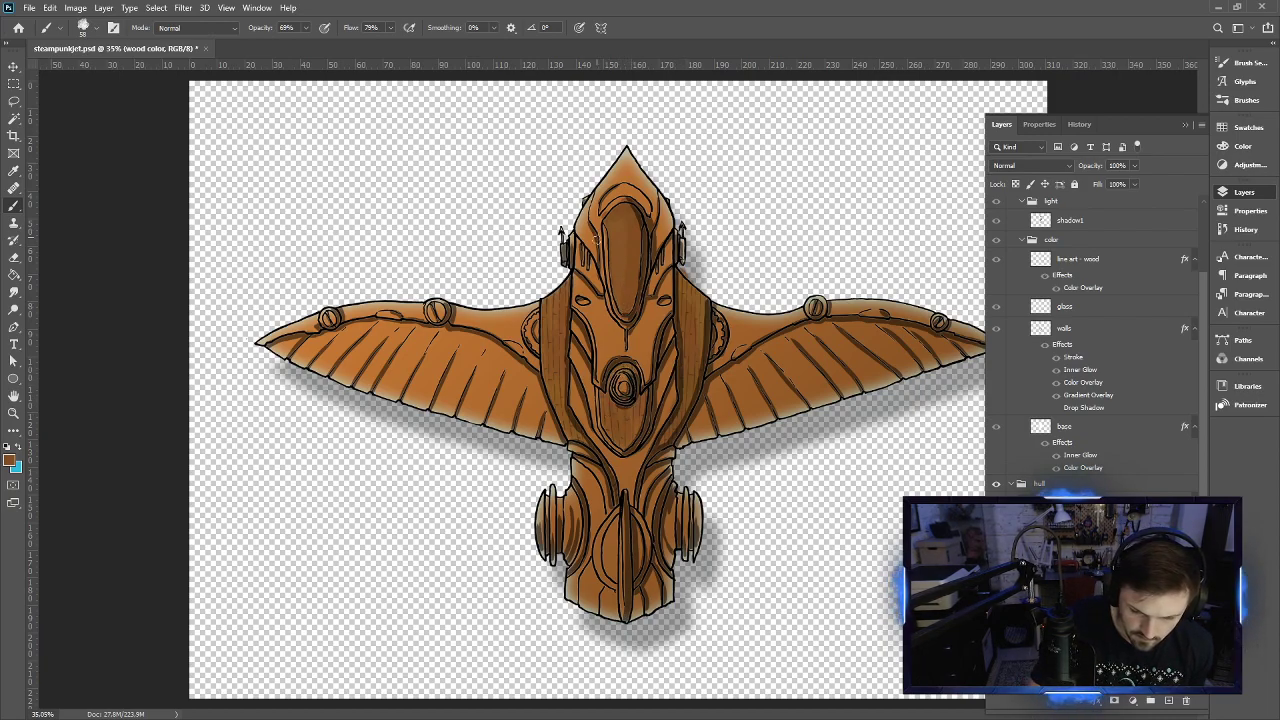
click(1060, 540)
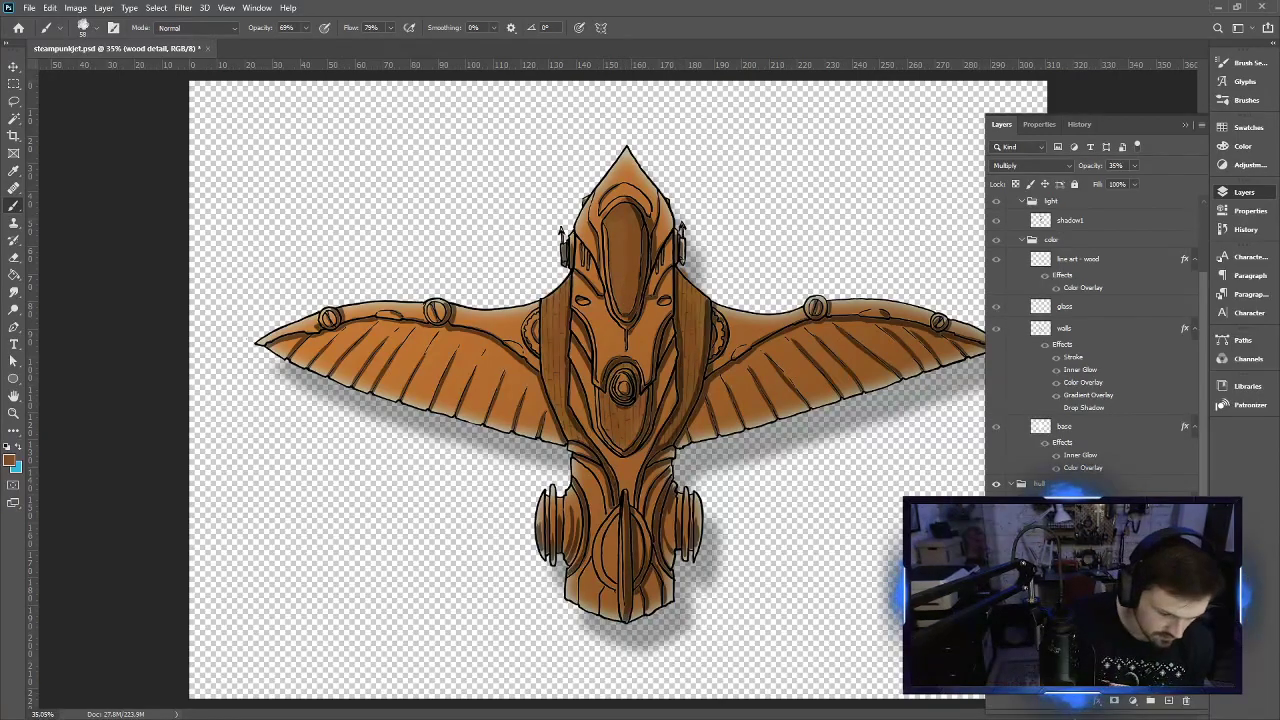
Change the foreground to a dark navy paint colour
click(20, 448)
click(9, 459)
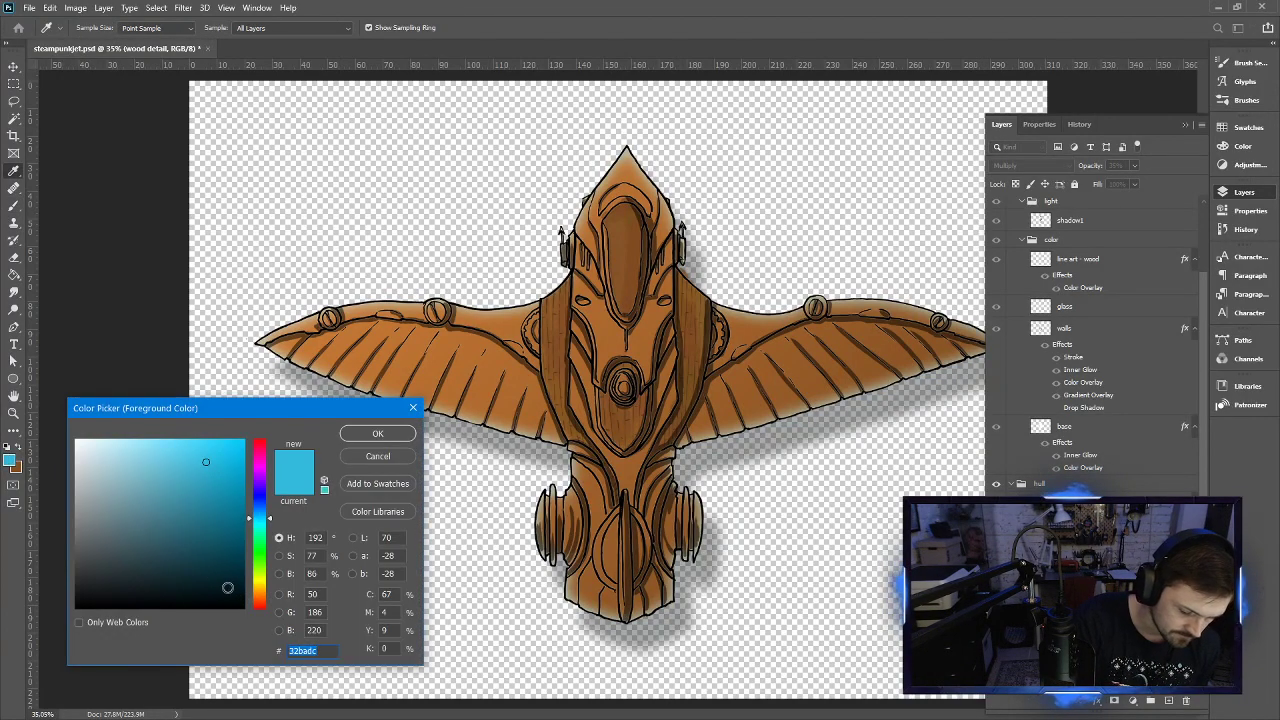
click(226, 588)
click(377, 433)
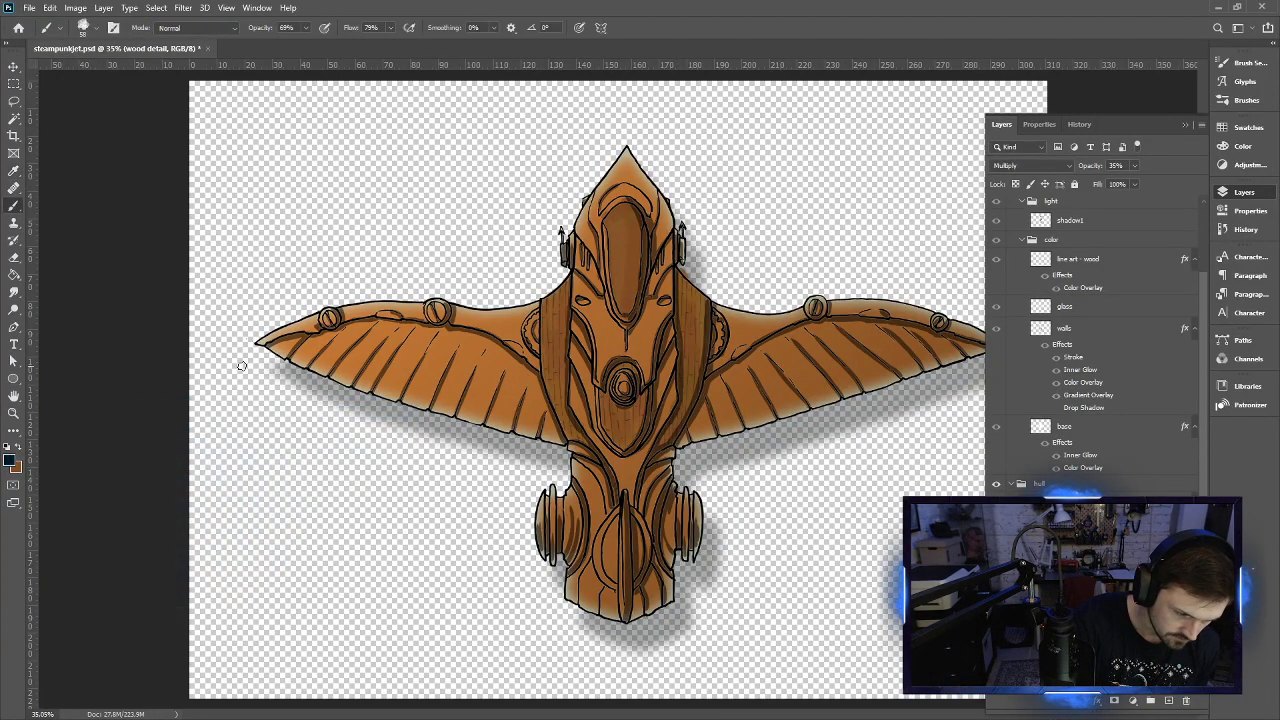
Draw thin grain lines with a 7 px Hard Round brush down the cockpit and lower hull
click(90, 27)
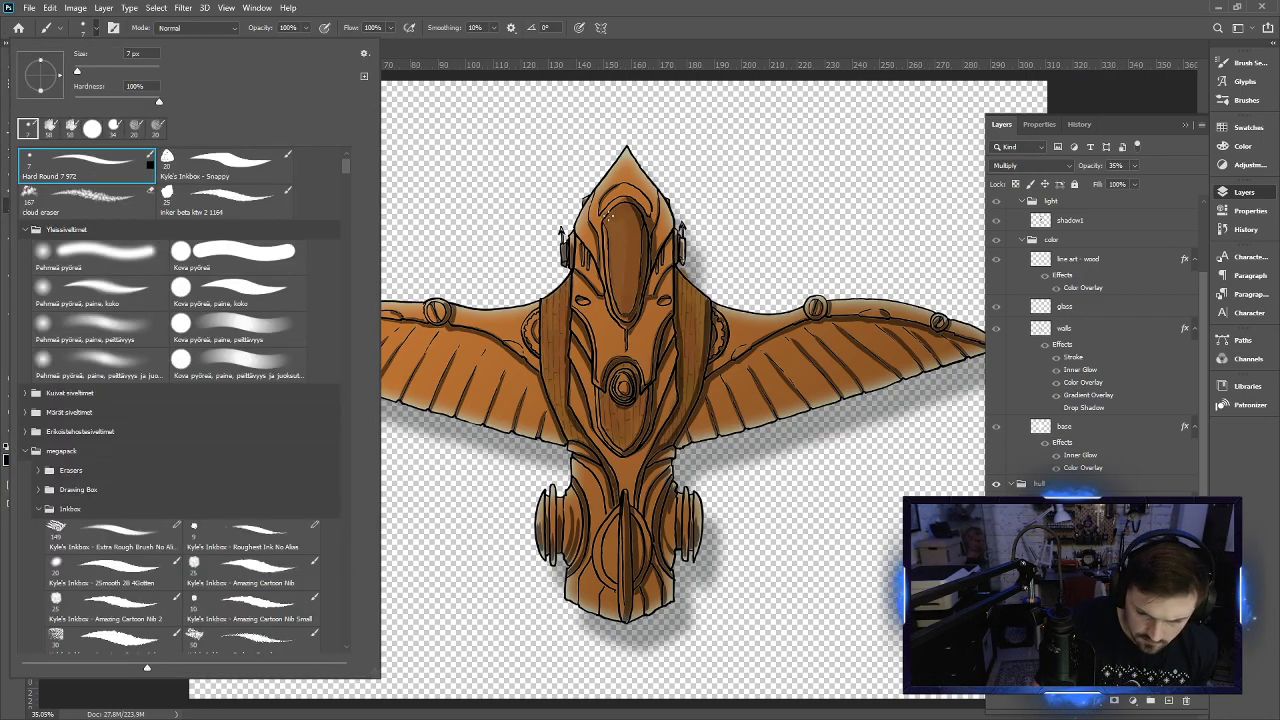
click(608, 213)
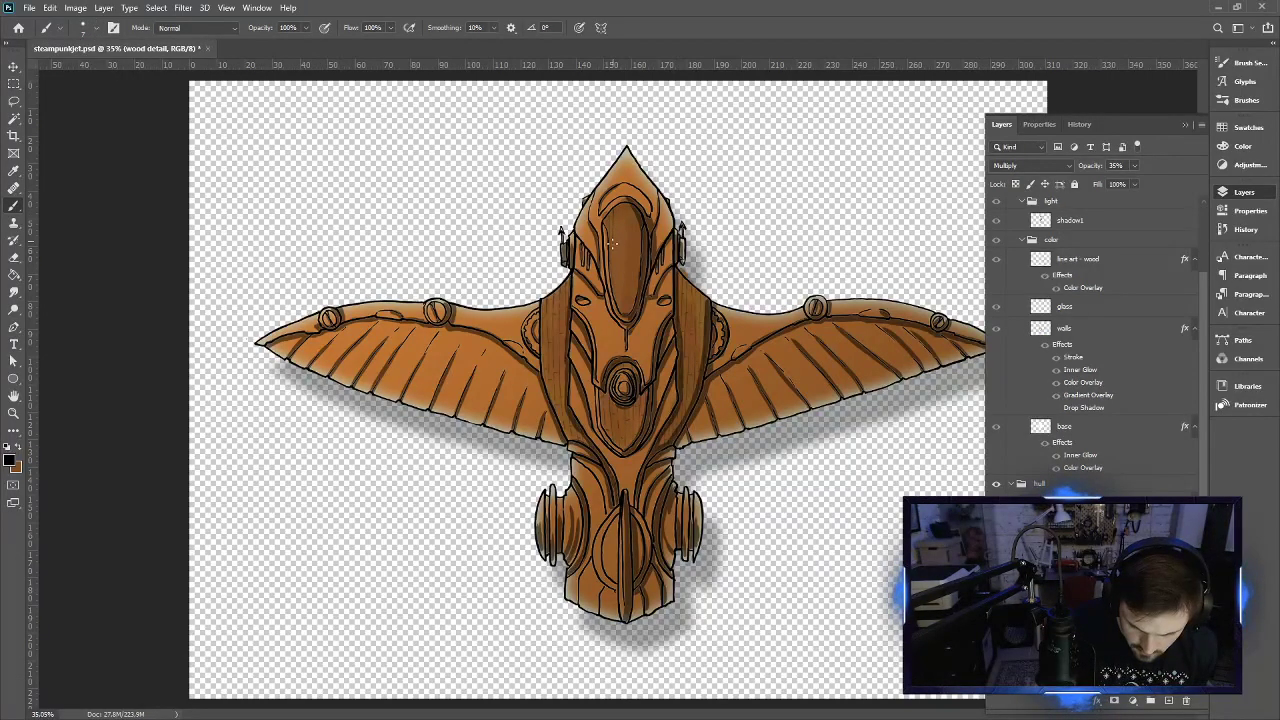
drag(618, 209, 619, 247)
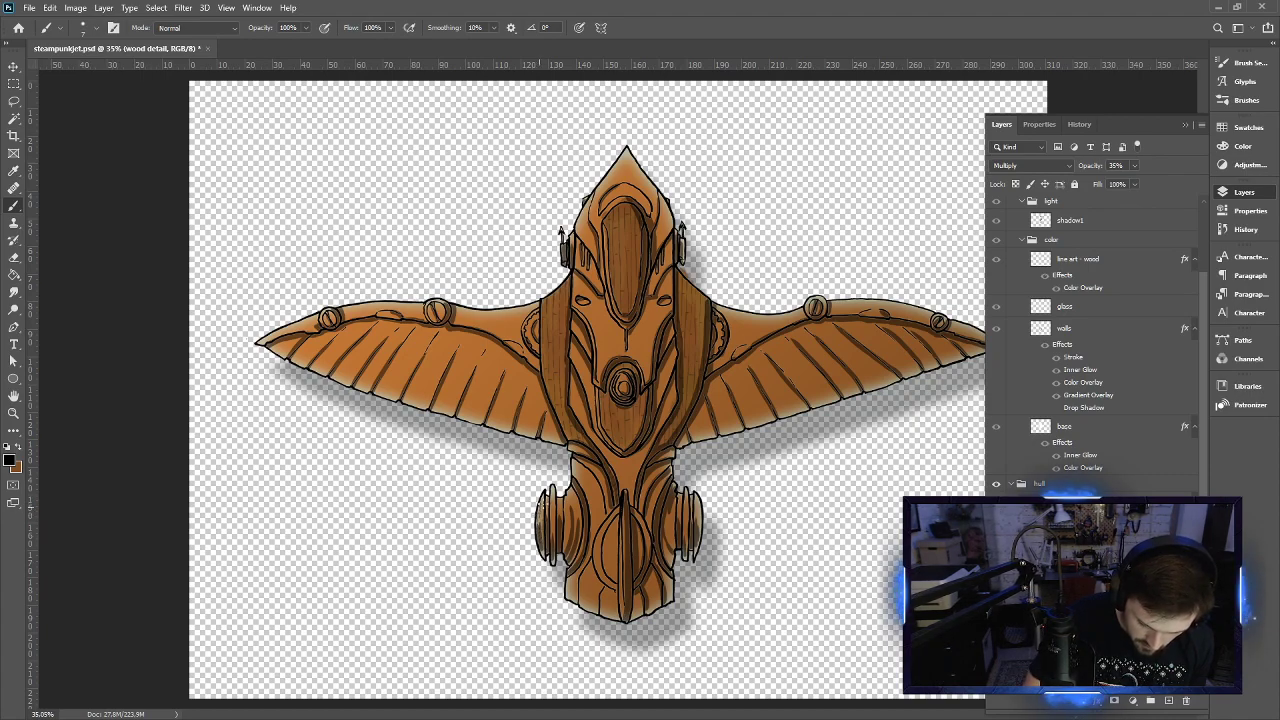
drag(614, 550, 615, 585)
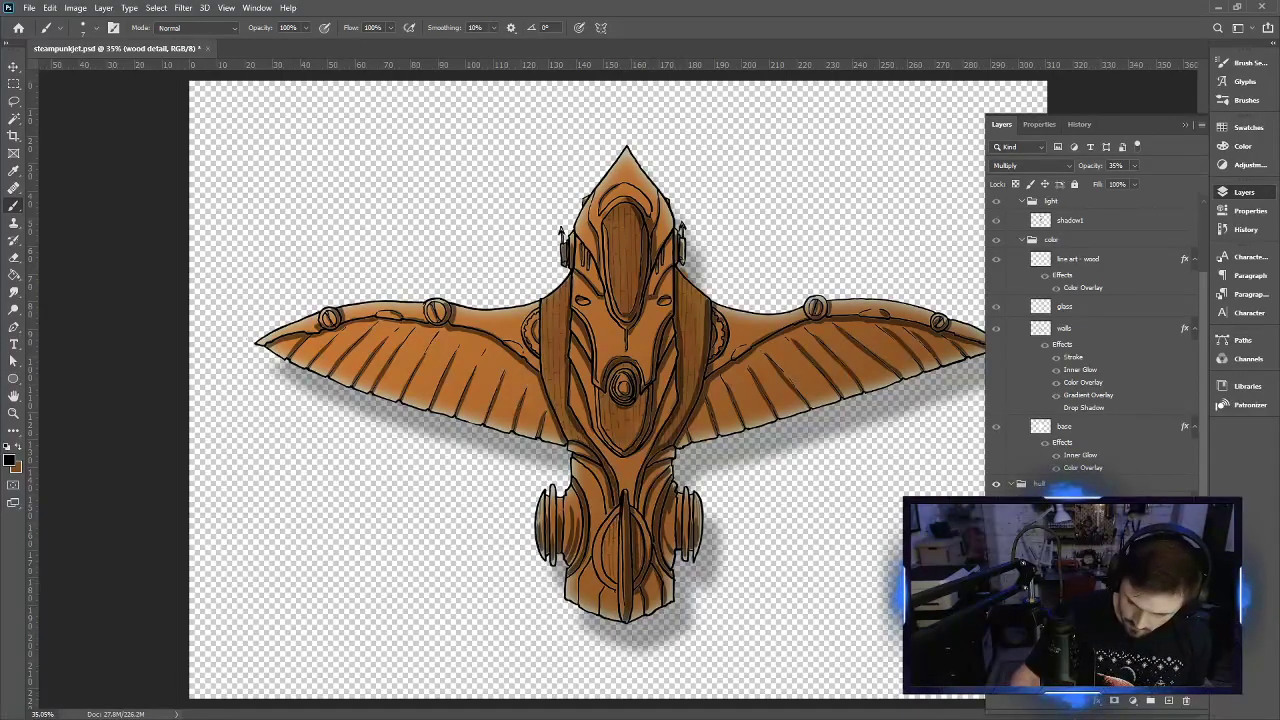
On the wood color layer, choose the recent soft brush preset, then switch to the Eraser
key(alt+bracketleft)
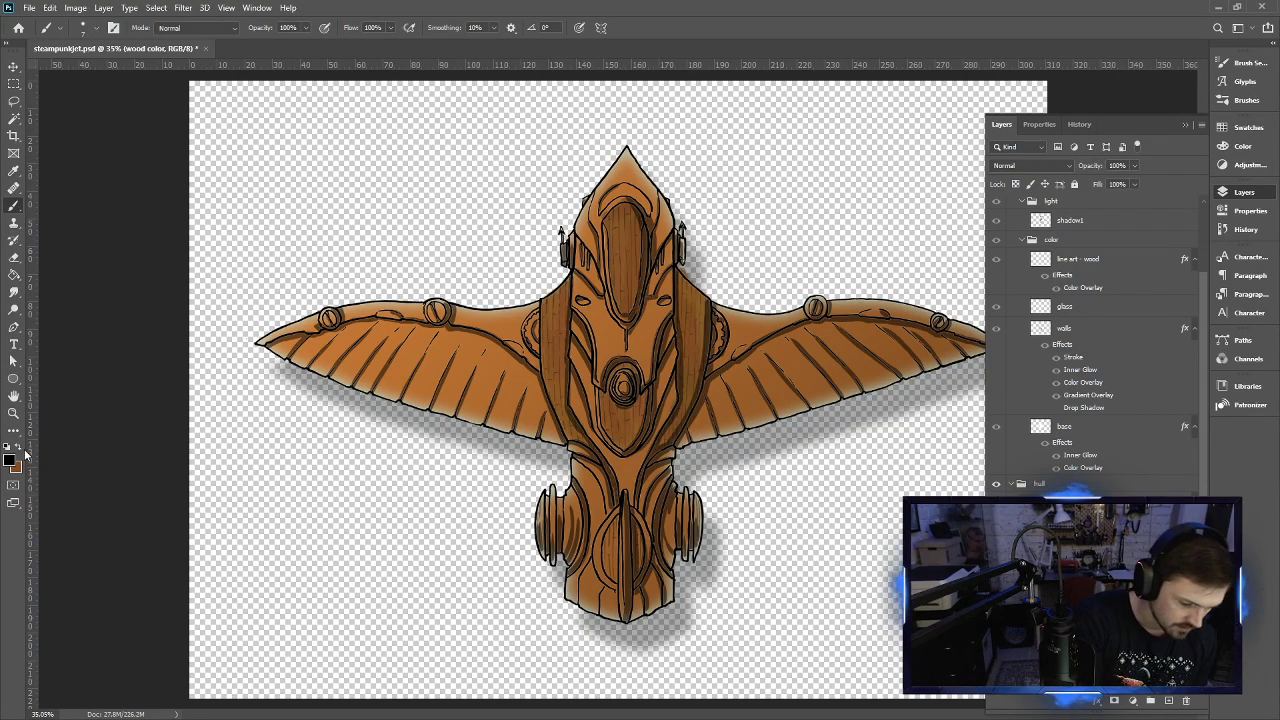
click(88, 30)
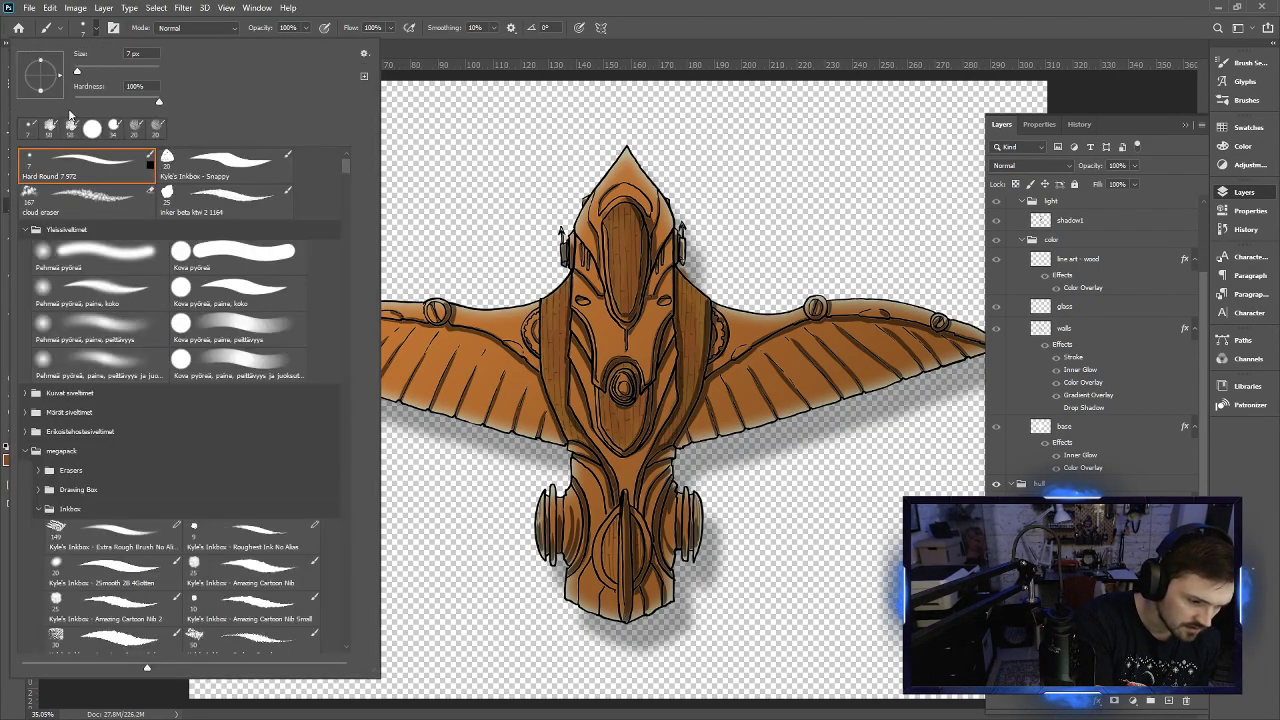
click(50, 126)
click(703, 26)
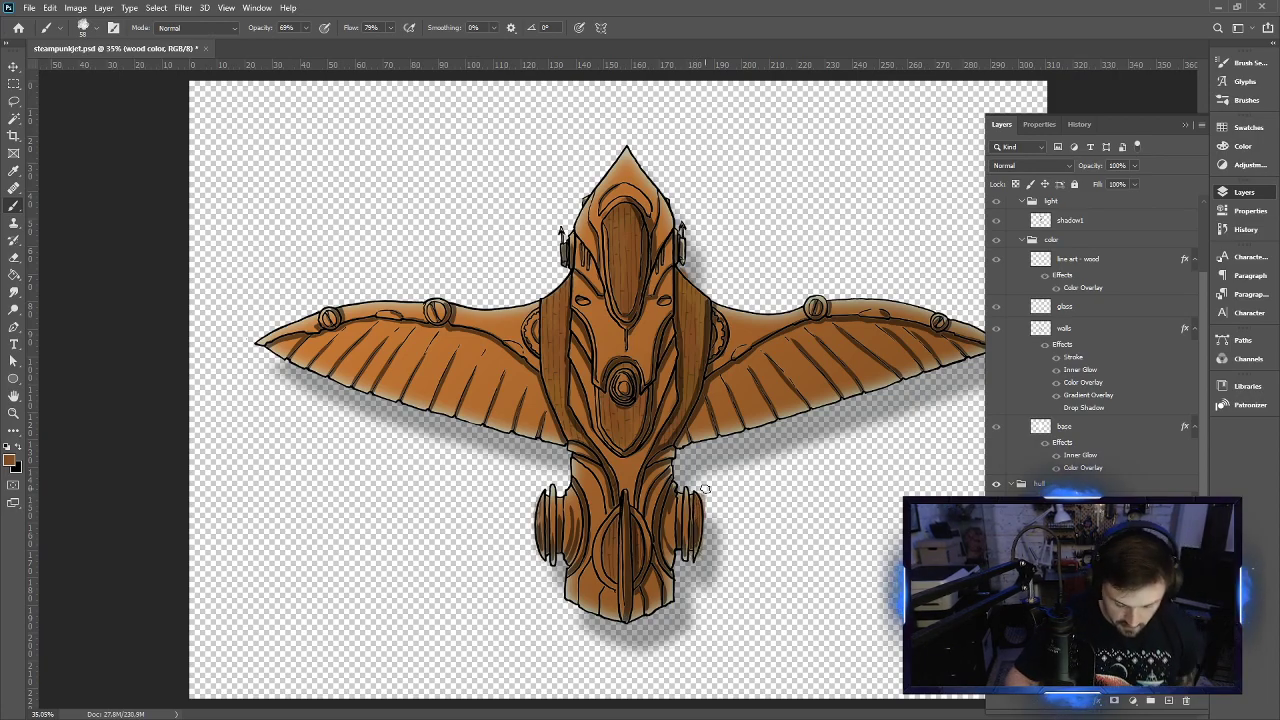
key(e)
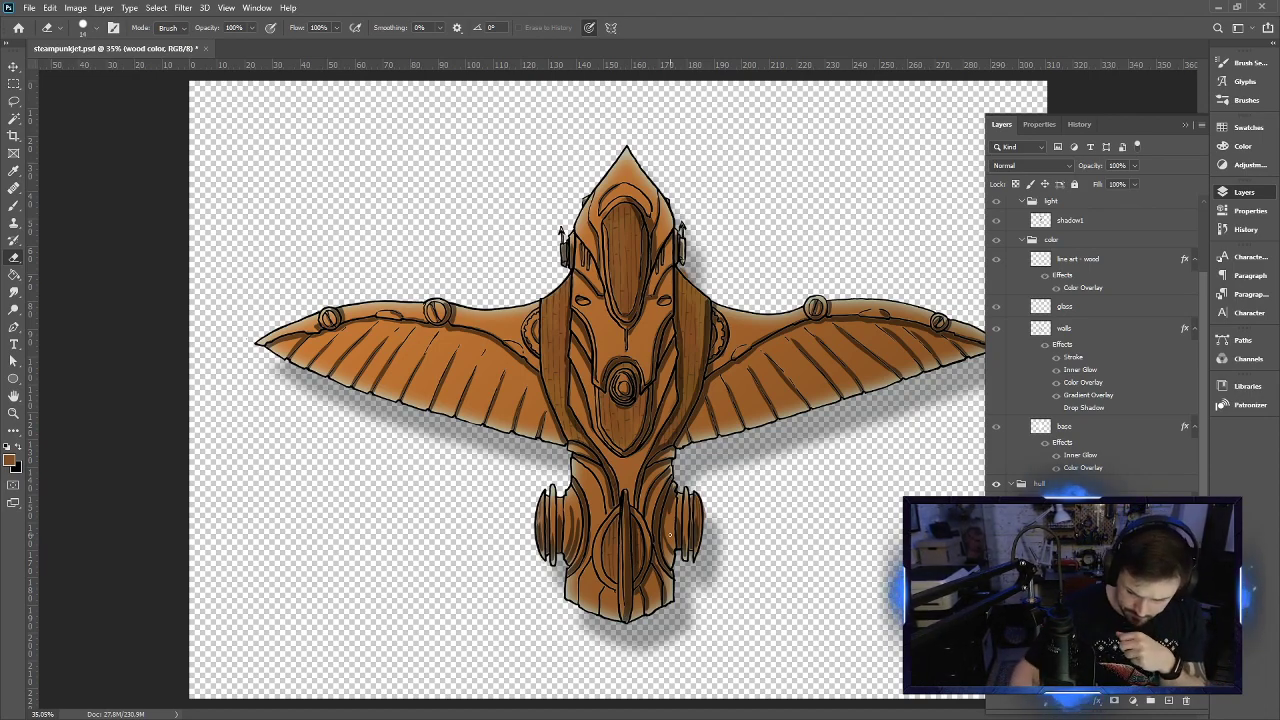
scroll(1095, 340, down, 1)
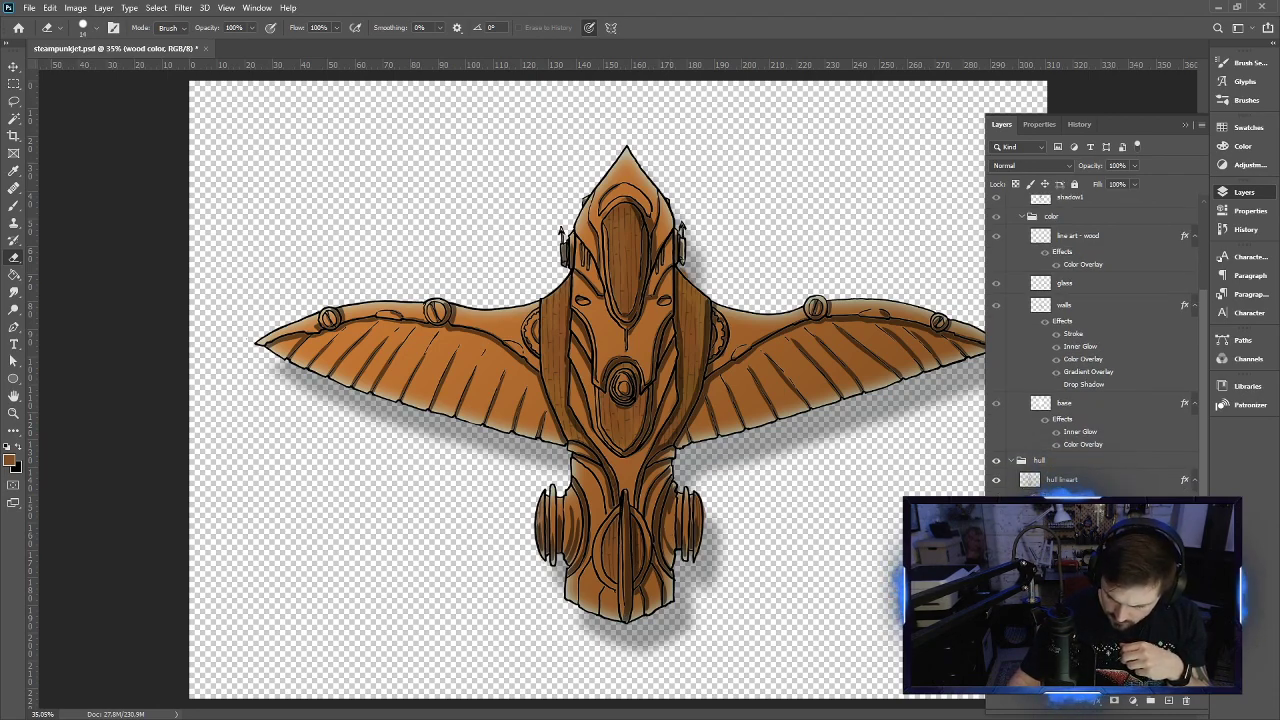
Create a new layer named 'brass'
click(1168, 700)
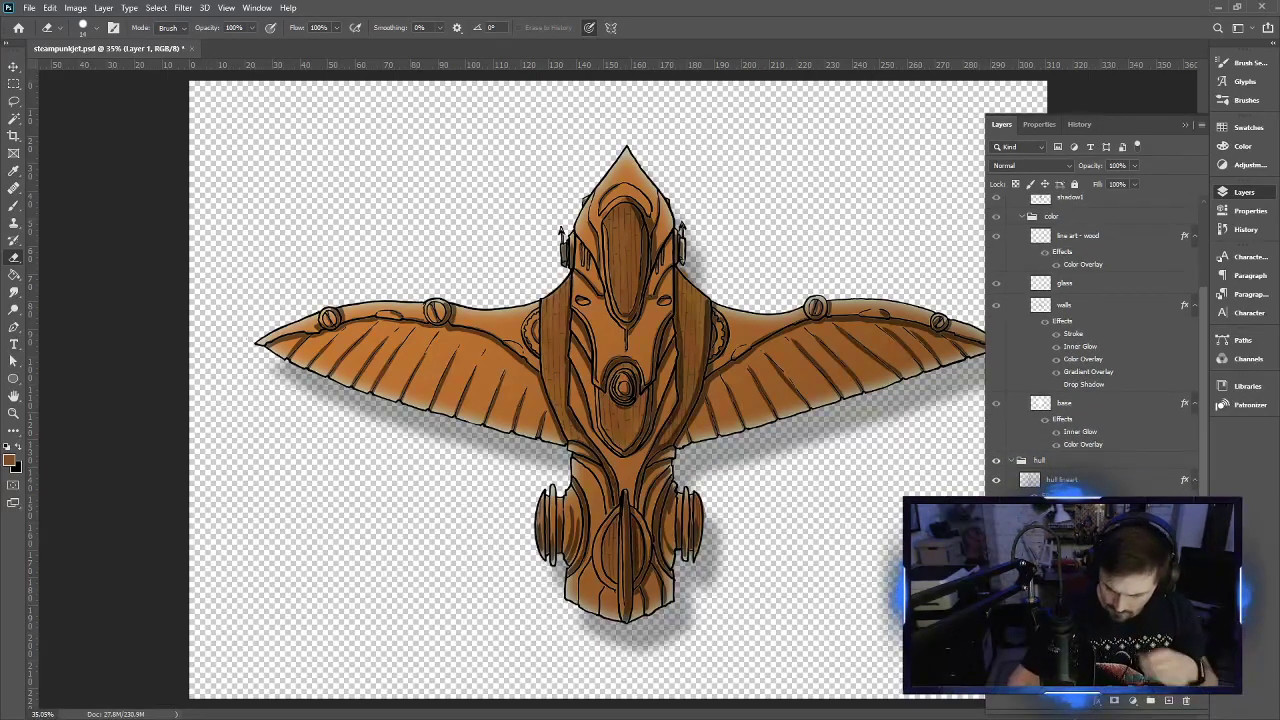
text(brass)
key(Return)
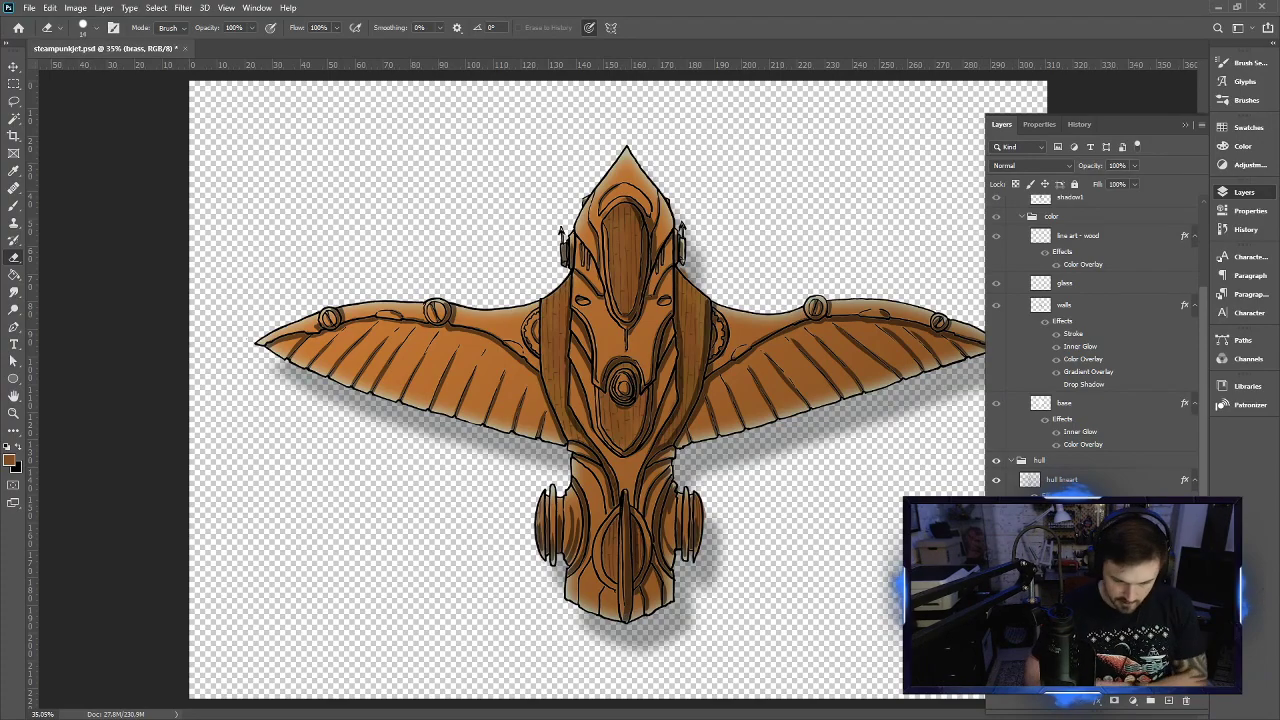
Set the foreground to pale brass yellow #f0d988 and pick a recent soft brush
click(12, 465)
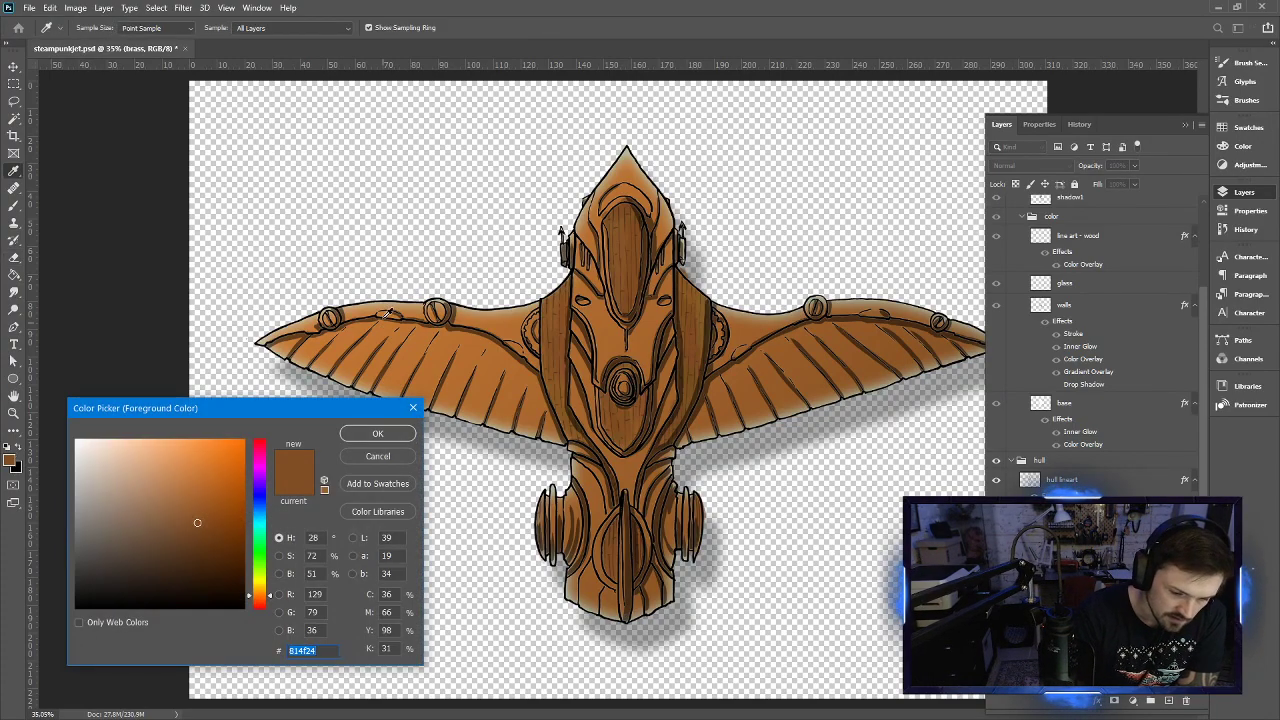
click(149, 449)
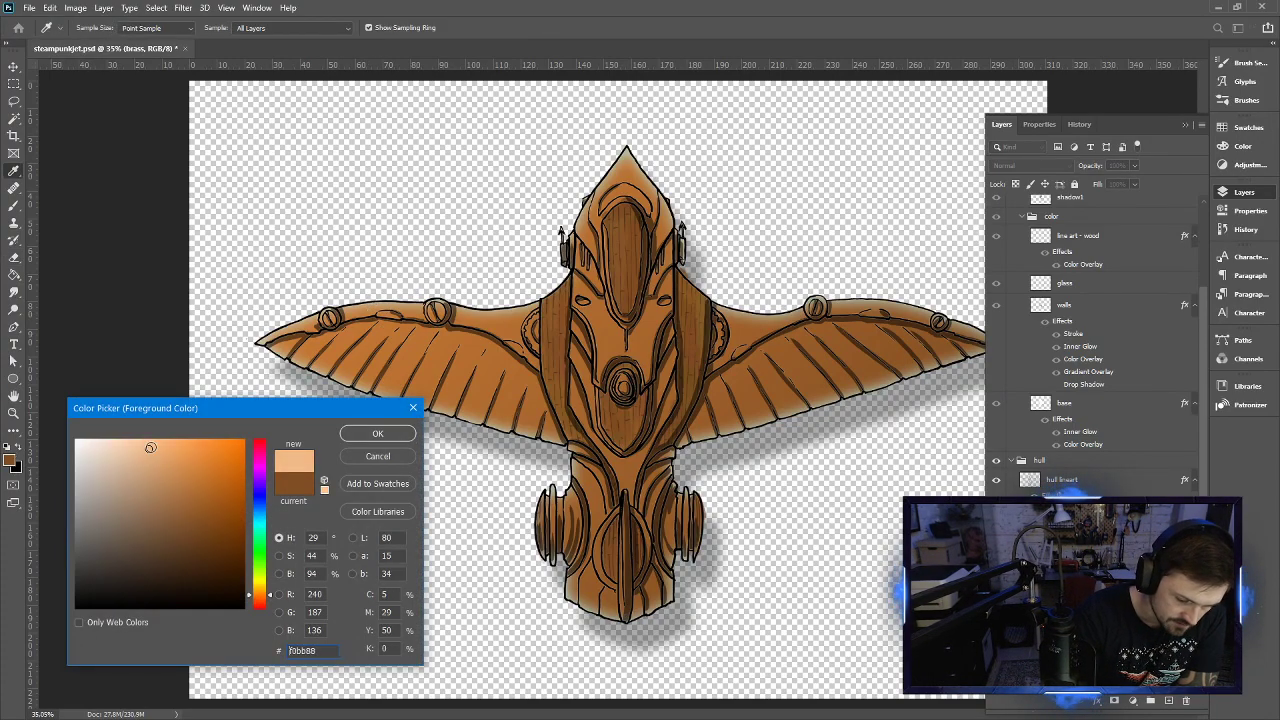
click(268, 580)
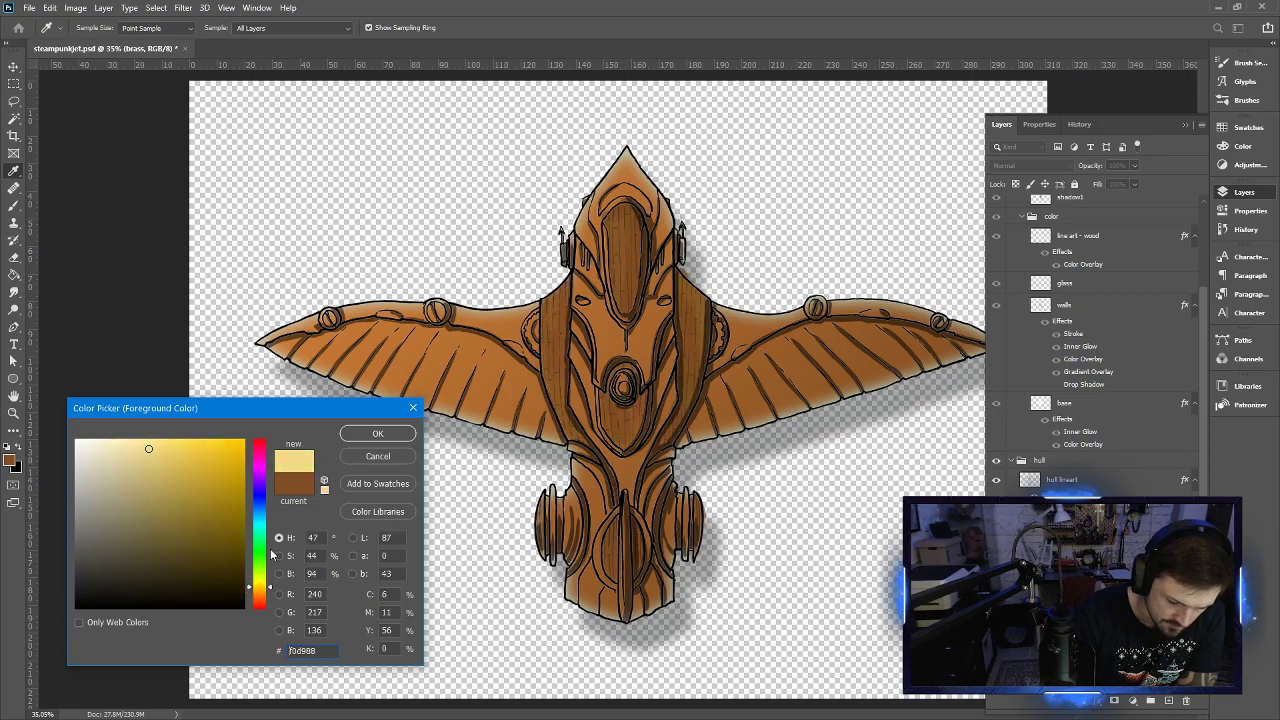
click(378, 433)
click(97, 30)
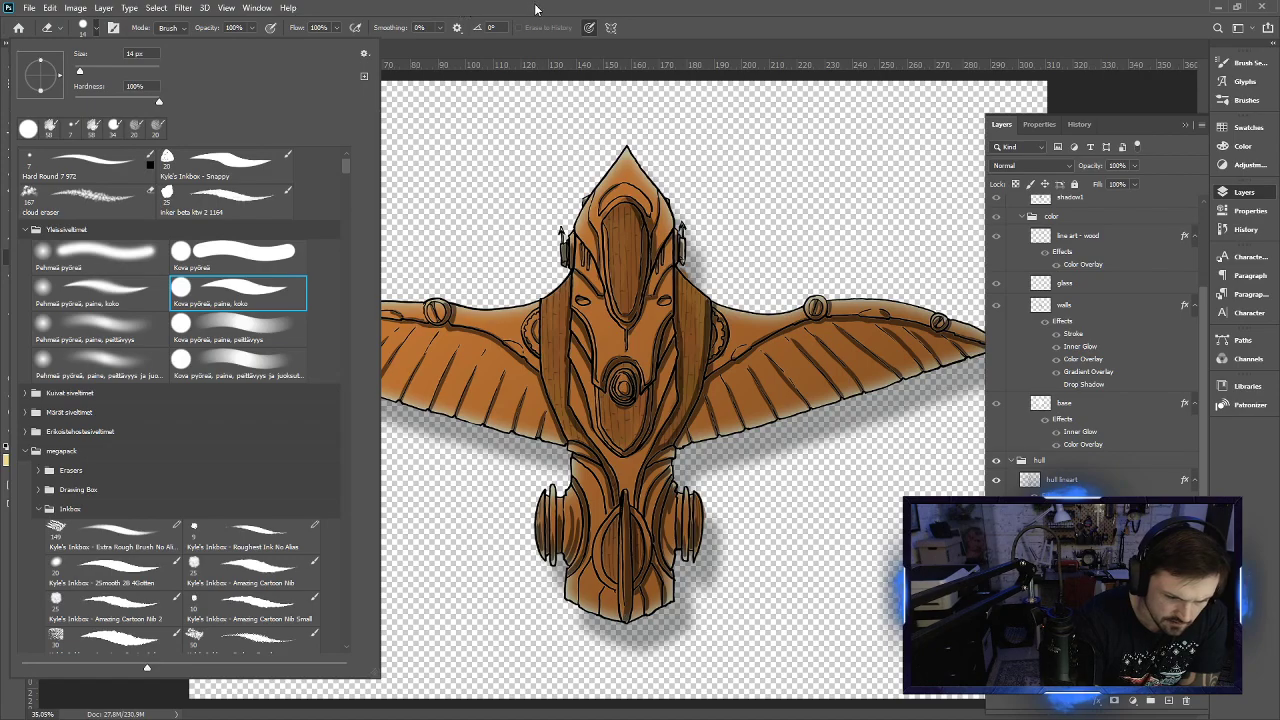
click(48, 130)
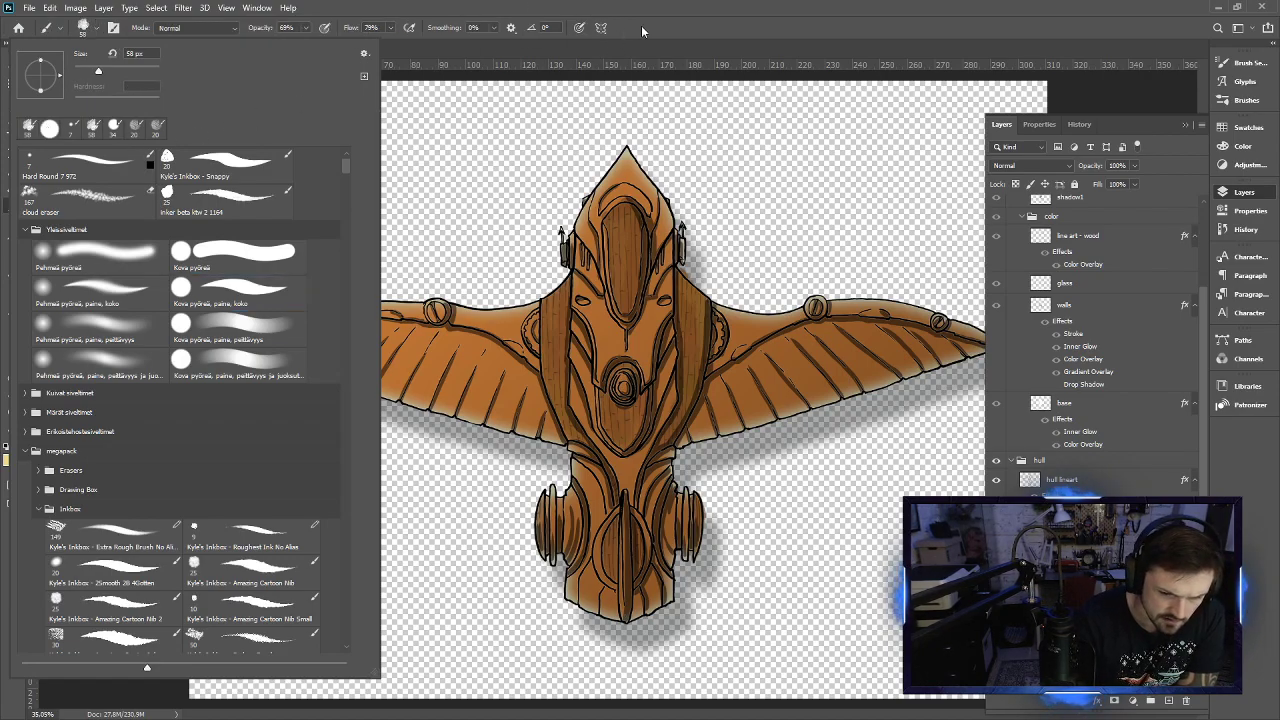
key(b)
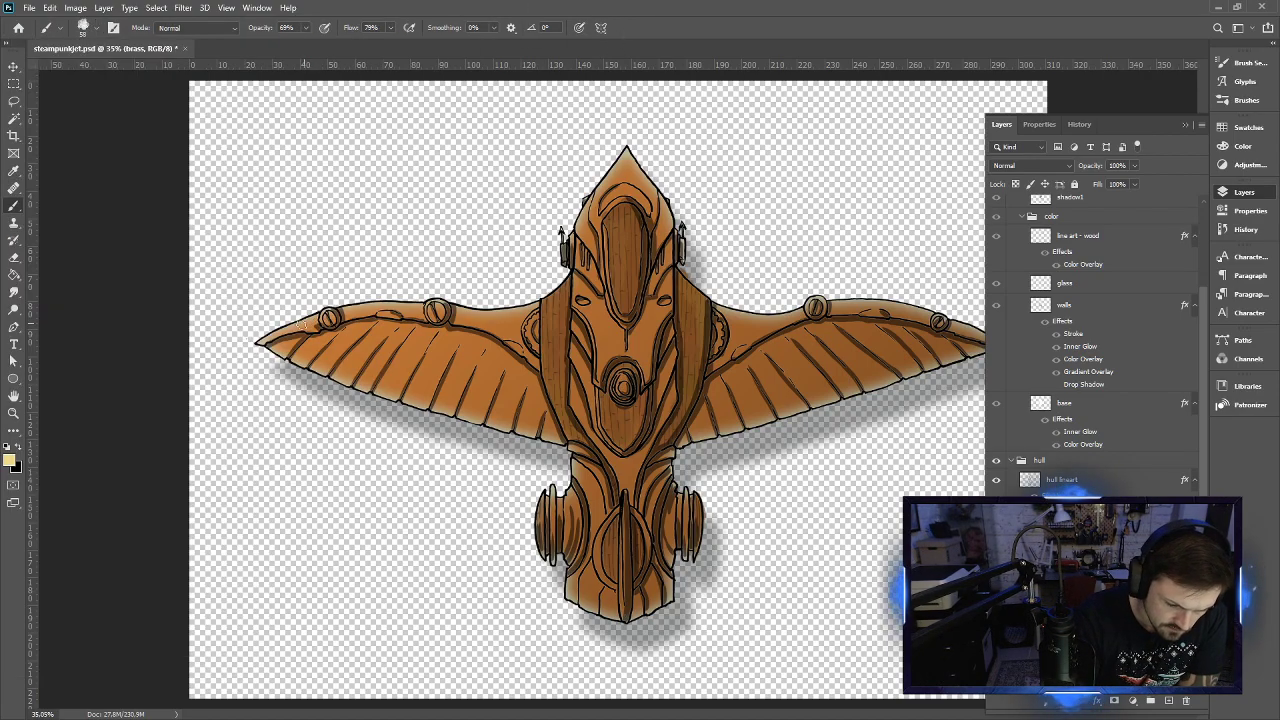
Lower brush flow to 43% and highlight the right wing's edge and upper fuselage
click(391, 27)
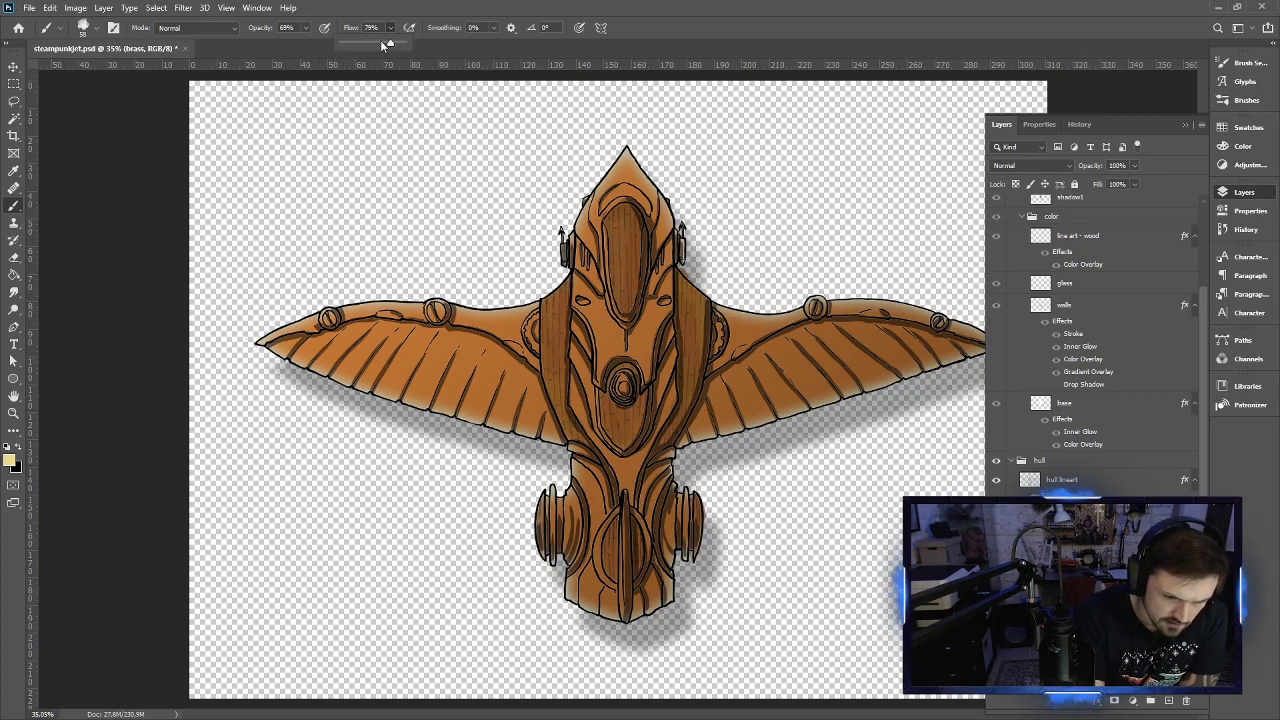
drag(388, 44, 369, 44)
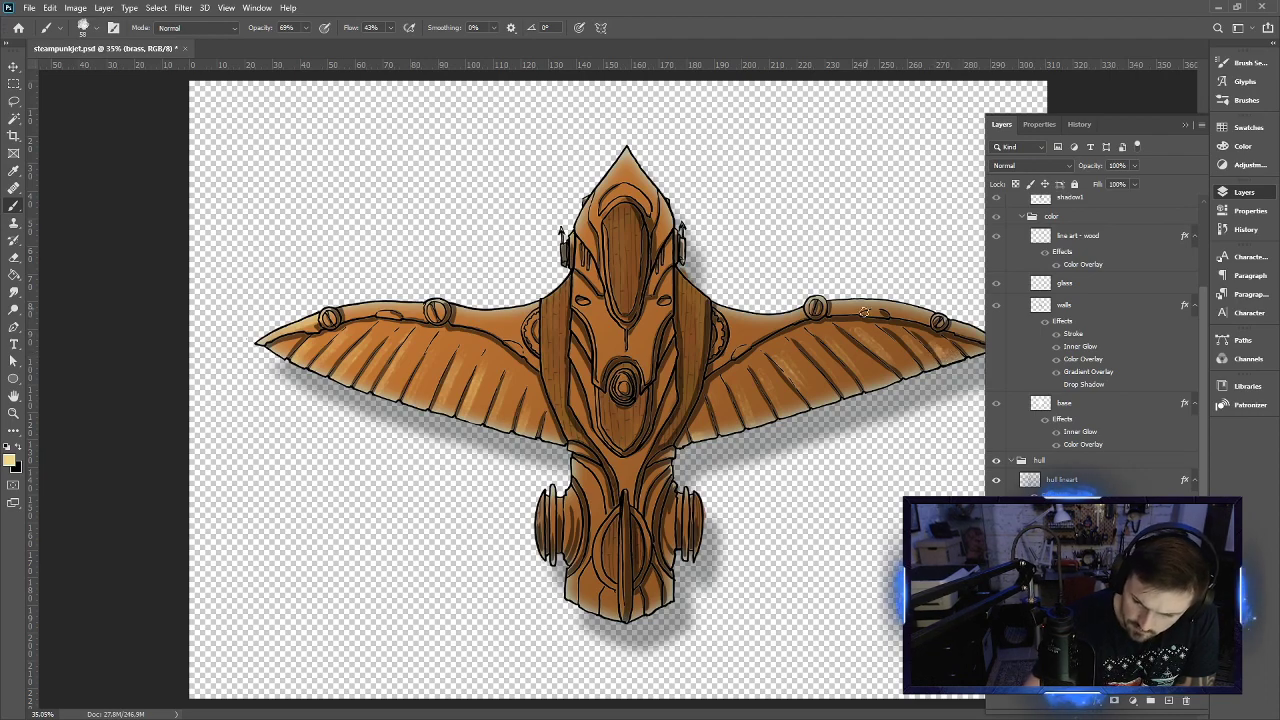
drag(910, 312, 973, 333)
mouse_move(757, 322)
mouse_down()
mouse_move(730, 312)
mouse_move(766, 320)
mouse_up()
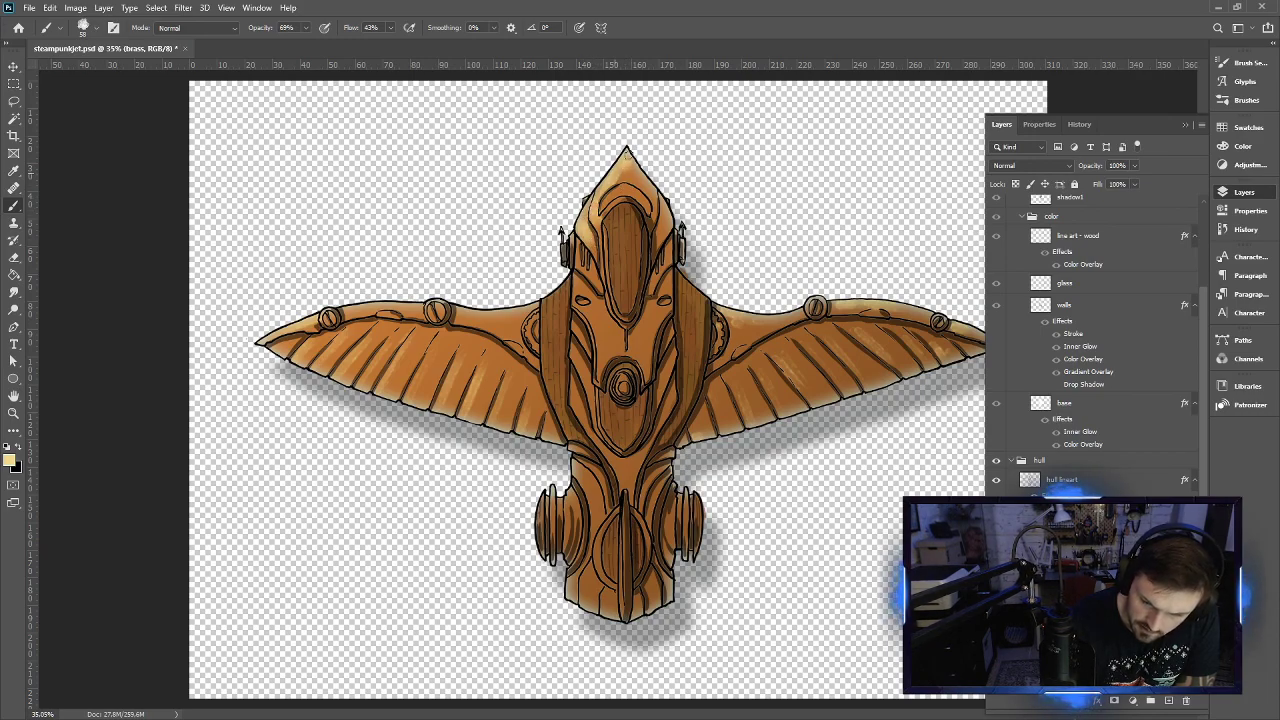
drag(584, 262, 600, 378)
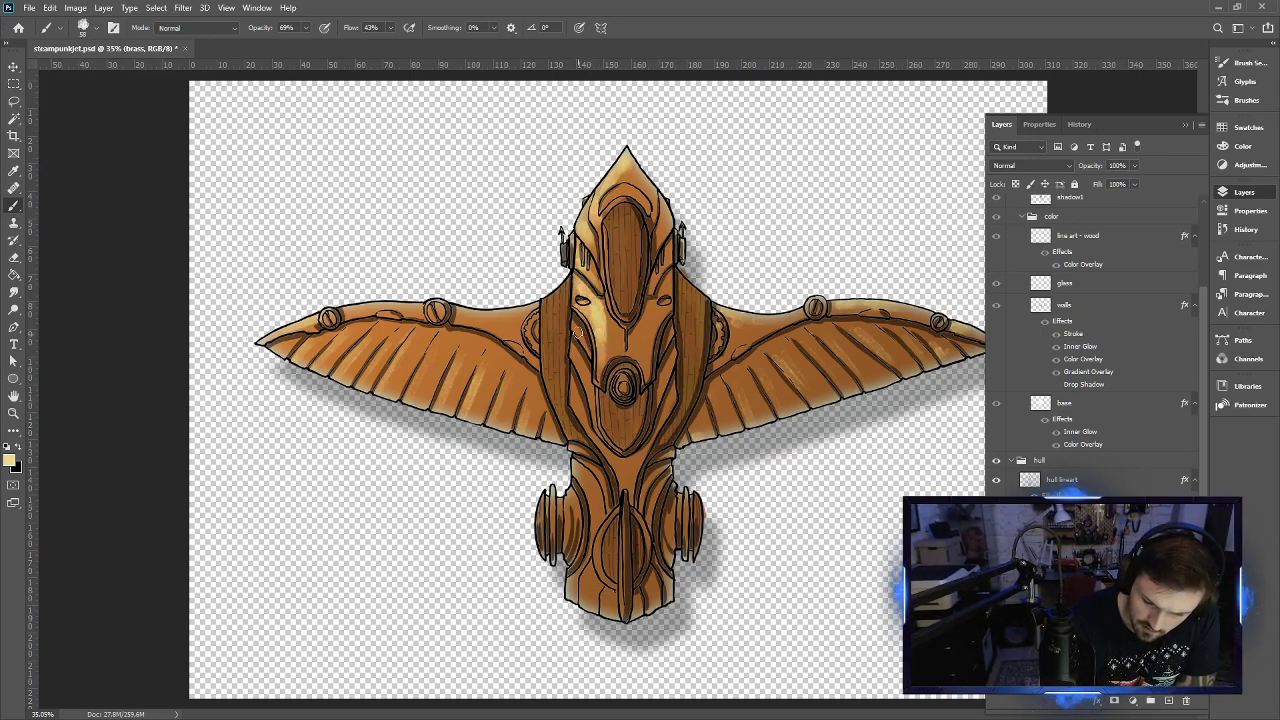
mouse_move(580, 332)
mouse_down()
mouse_move(586, 410)
mouse_move(577, 400)
mouse_up()
Add brass highlights to the central fuselage, the nose and the left wing
drag(610, 350, 628, 341)
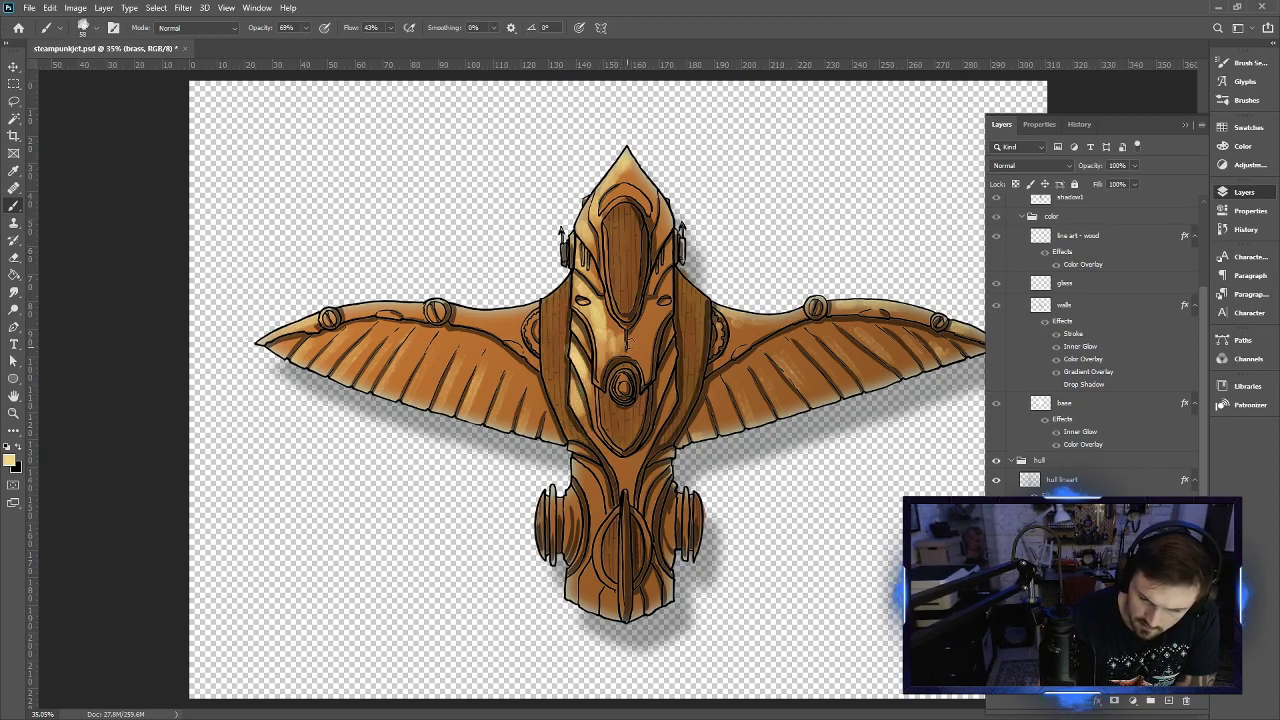
drag(659, 226, 618, 168)
mouse_move(460, 314)
mouse_down()
mouse_move(495, 318)
mouse_move(480, 316)
mouse_move(500, 306)
mouse_up()
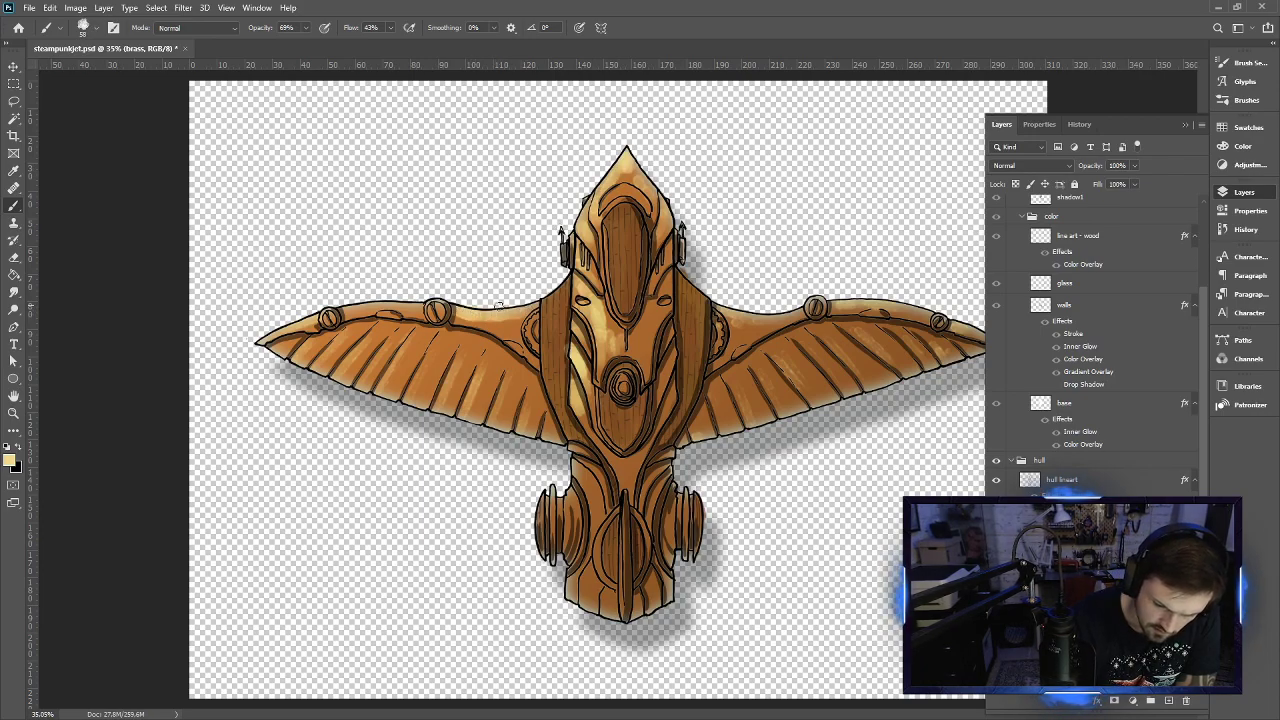
mouse_move(362, 310)
mouse_down()
mouse_move(418, 307)
mouse_move(402, 308)
mouse_up()
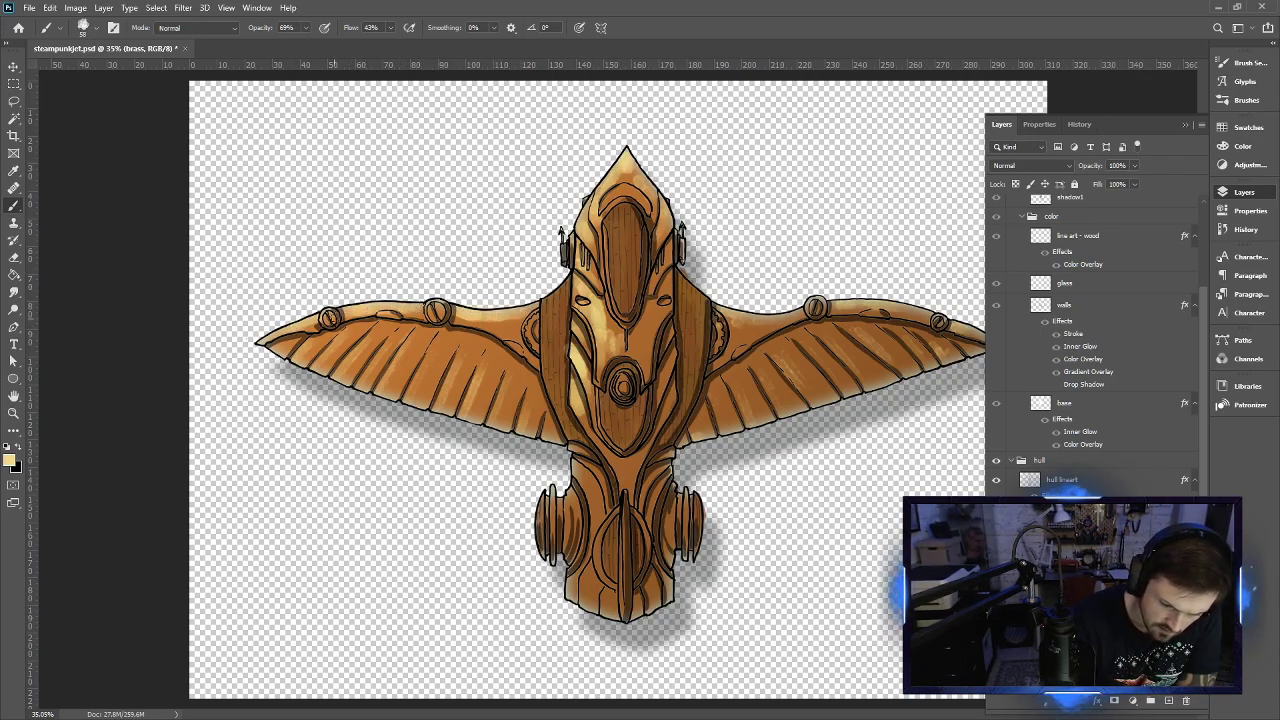
mouse_move(318, 345)
mouse_down()
mouse_move(369, 324)
mouse_move(344, 370)
mouse_move(363, 347)
mouse_move(375, 370)
mouse_move(382, 354)
mouse_move(401, 361)
mouse_move(436, 335)
mouse_move(422, 385)
mouse_move(449, 335)
mouse_move(446, 398)
mouse_move(480, 333)
mouse_move(483, 387)
mouse_move(468, 412)
mouse_move(505, 344)
mouse_move(499, 412)
mouse_move(530, 398)
mouse_up()
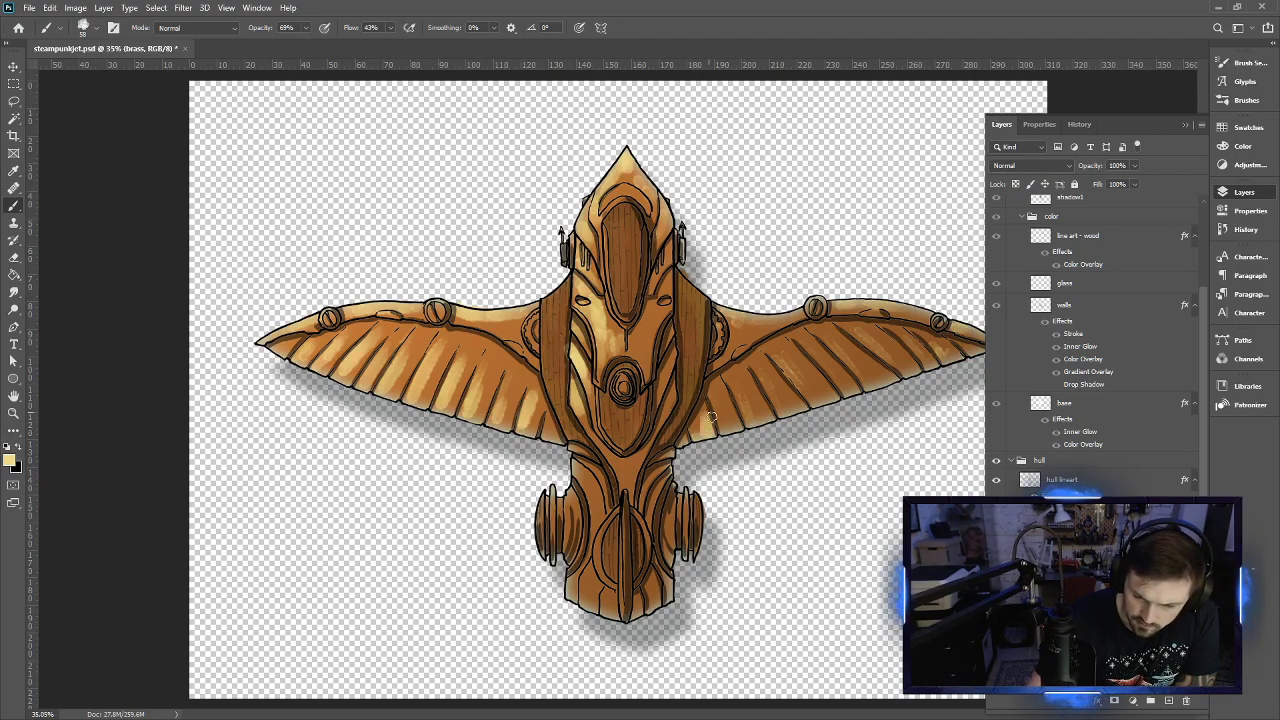
Paint light brass strokes under the right wing, down the hull centre and on the right engine pod
mouse_move(725, 424)
mouse_down()
mouse_move(750, 413)
mouse_move(736, 359)
mouse_up()
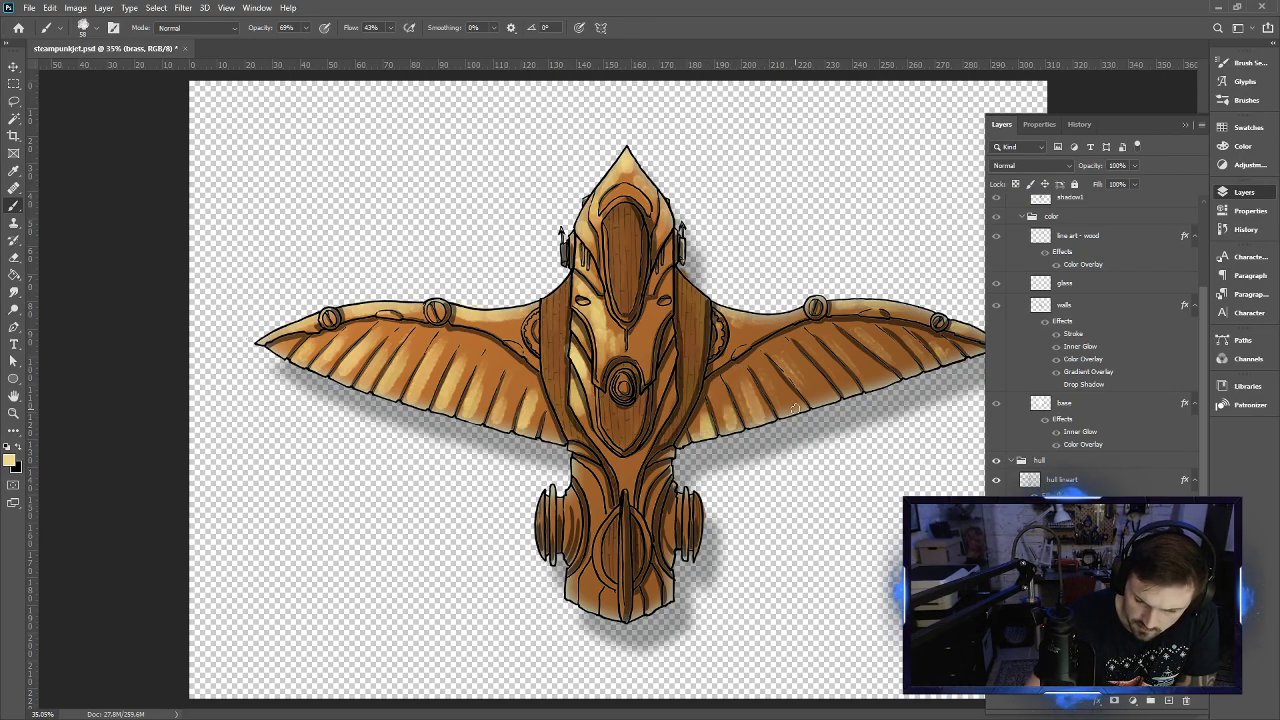
mouse_move(794, 408)
mouse_down()
mouse_move(778, 379)
mouse_move(794, 367)
mouse_move(832, 396)
mouse_move(808, 351)
mouse_move(847, 387)
mouse_move(828, 349)
mouse_move(880, 383)
mouse_move(805, 305)
mouse_up()
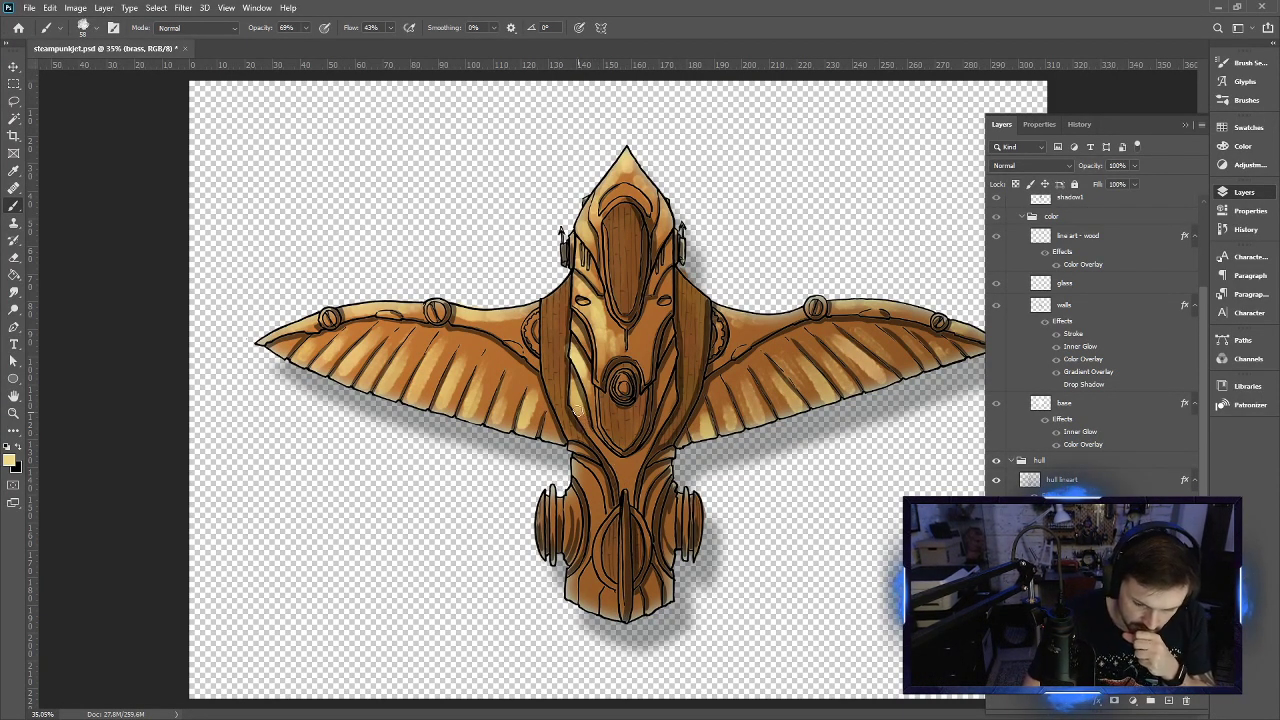
mouse_move(605, 452)
mouse_down()
mouse_move(606, 508)
mouse_move(584, 479)
mouse_move(596, 520)
mouse_move(577, 477)
mouse_move(601, 527)
mouse_move(571, 512)
mouse_move(555, 548)
mouse_up()
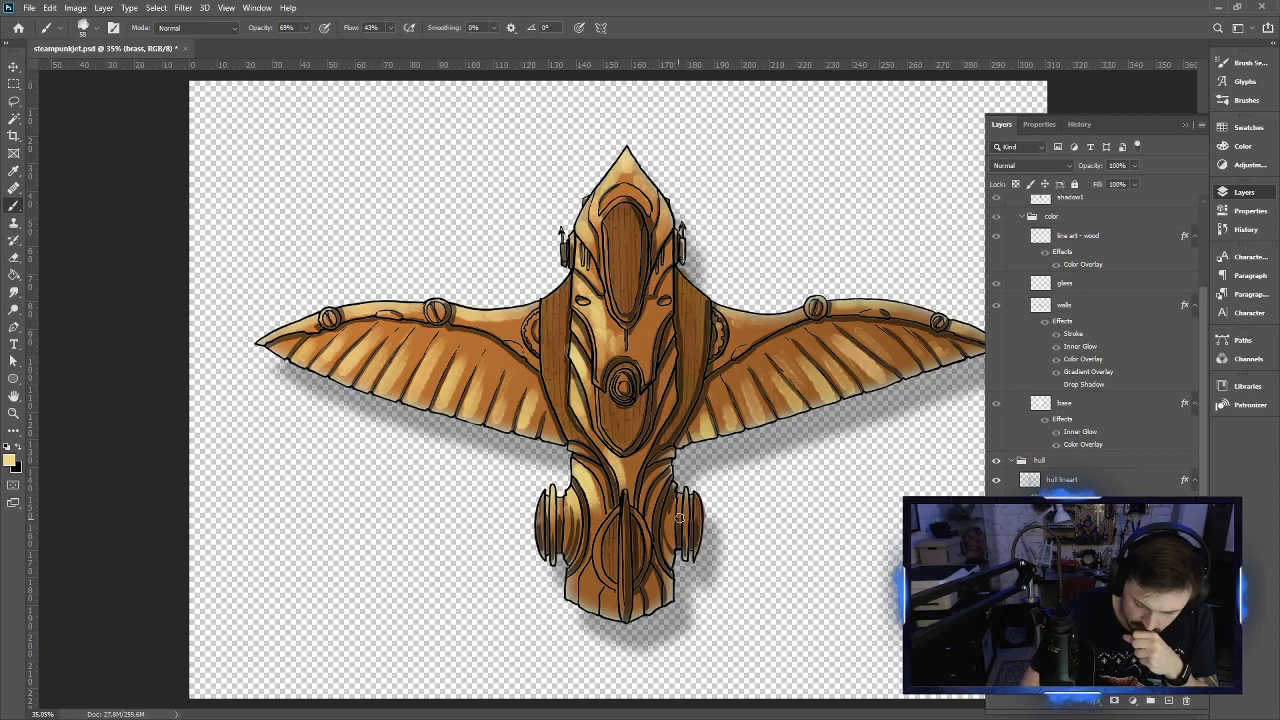
mouse_move(679, 516)
mouse_down()
mouse_move(663, 469)
mouse_move(641, 495)
mouse_move(675, 464)
mouse_move(639, 543)
mouse_move(611, 518)
mouse_move(625, 517)
mouse_move(626, 497)
mouse_move(627, 559)
mouse_move(628, 477)
mouse_up()
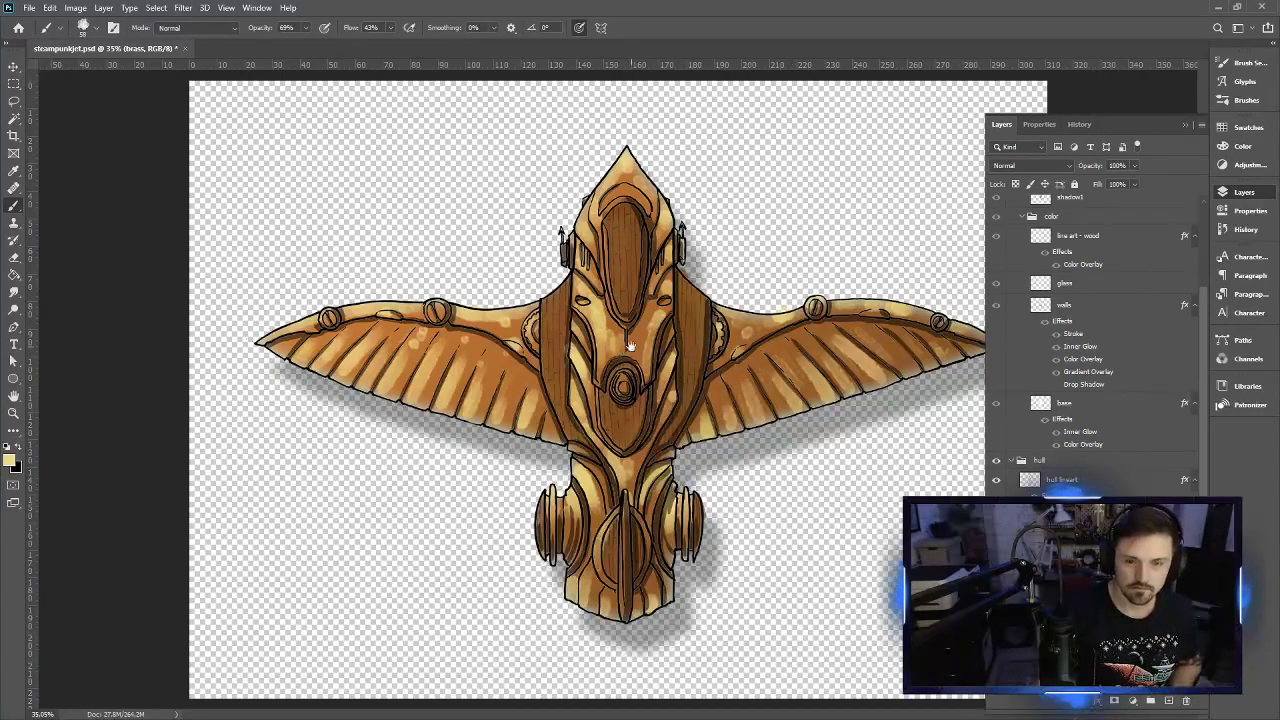
Dab lighter spots on the right wing, then set the brush colour to orange-brown #a55813
click(1185, 125)
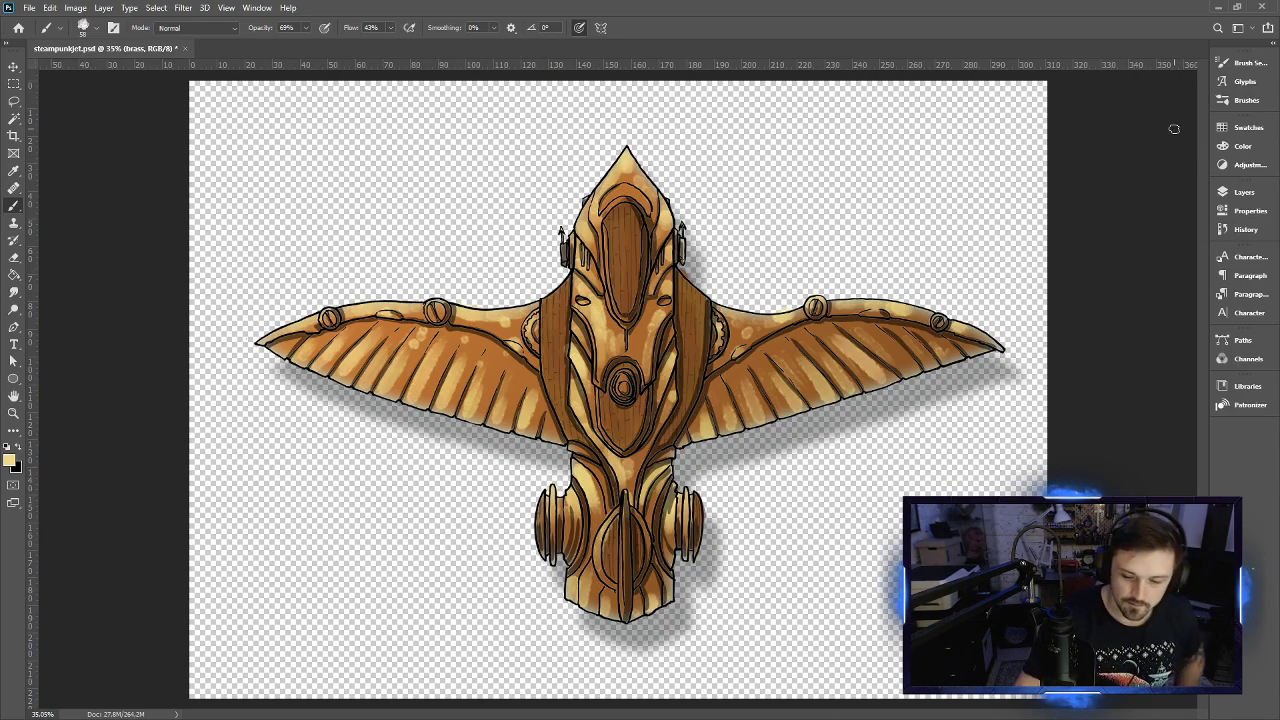
drag(858, 332, 893, 364)
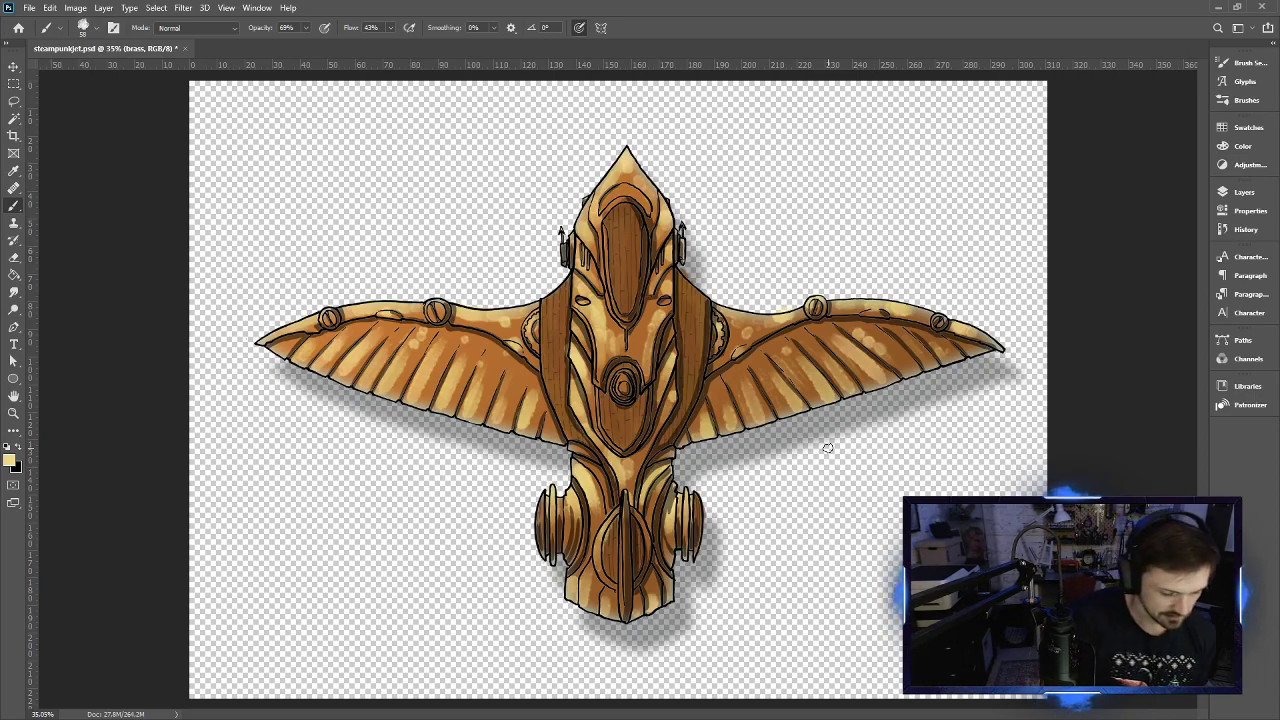
click(11, 459)
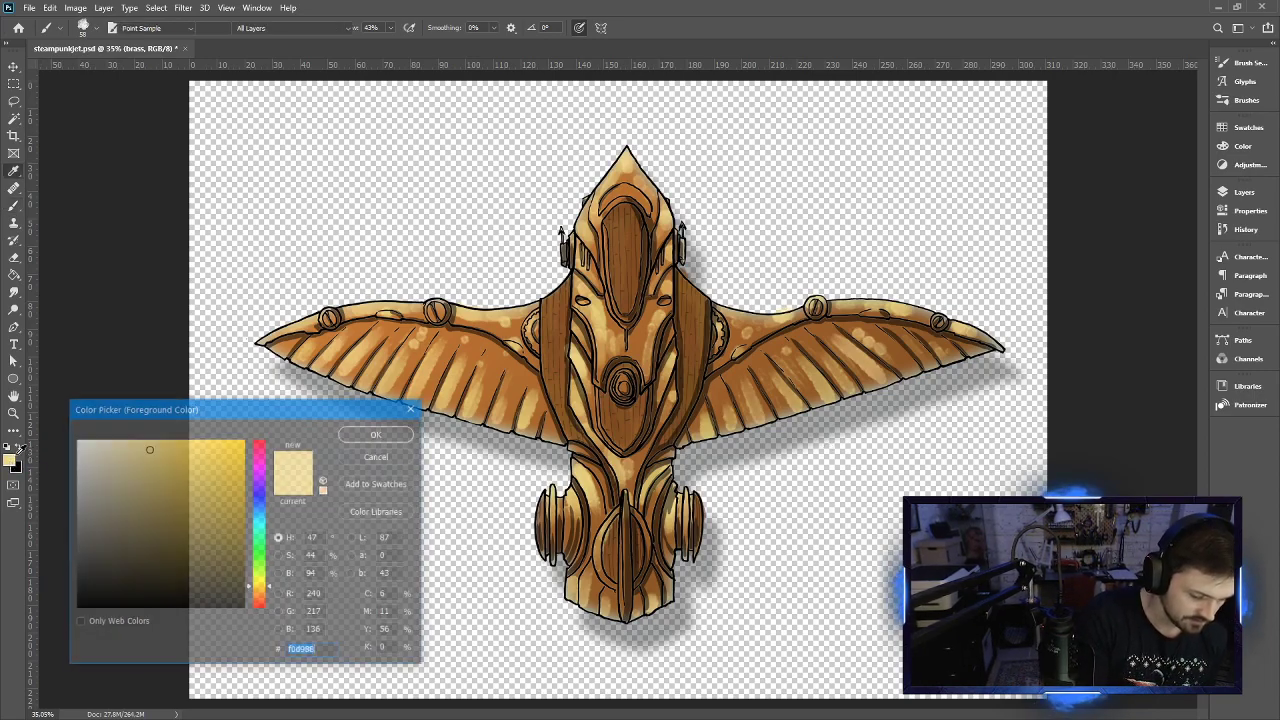
click(487, 339)
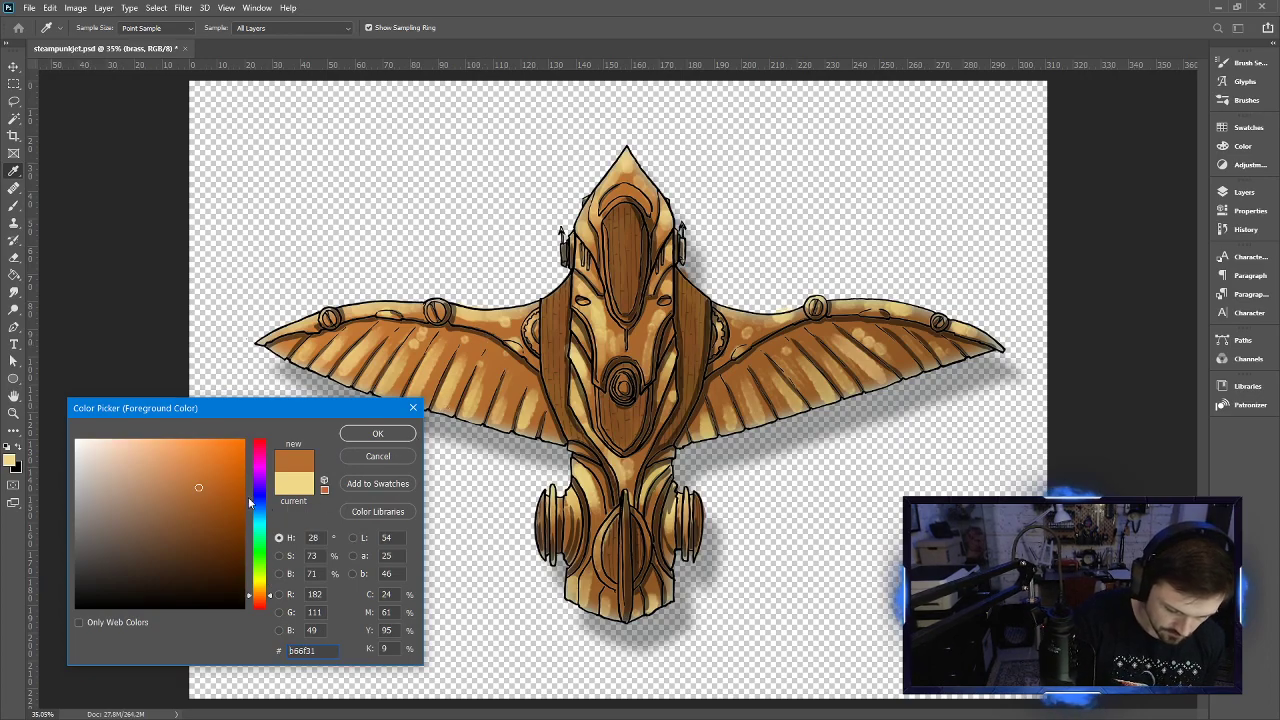
click(221, 508)
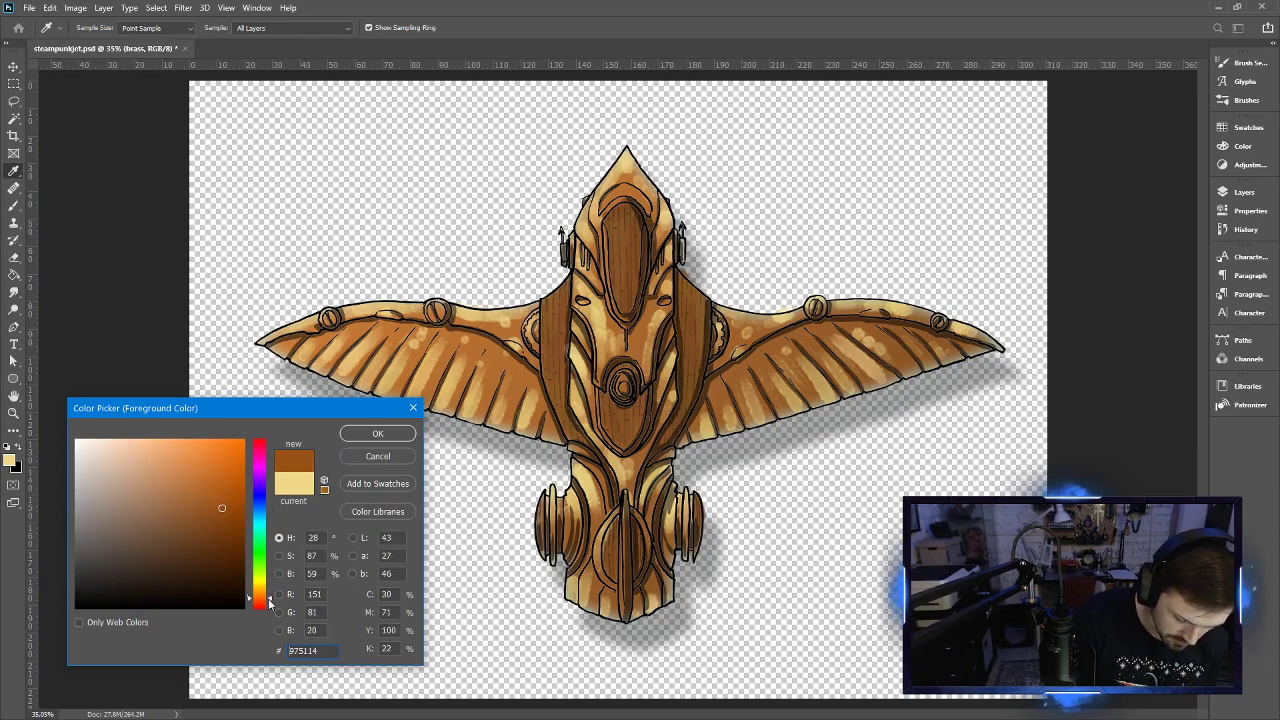
click(220, 501)
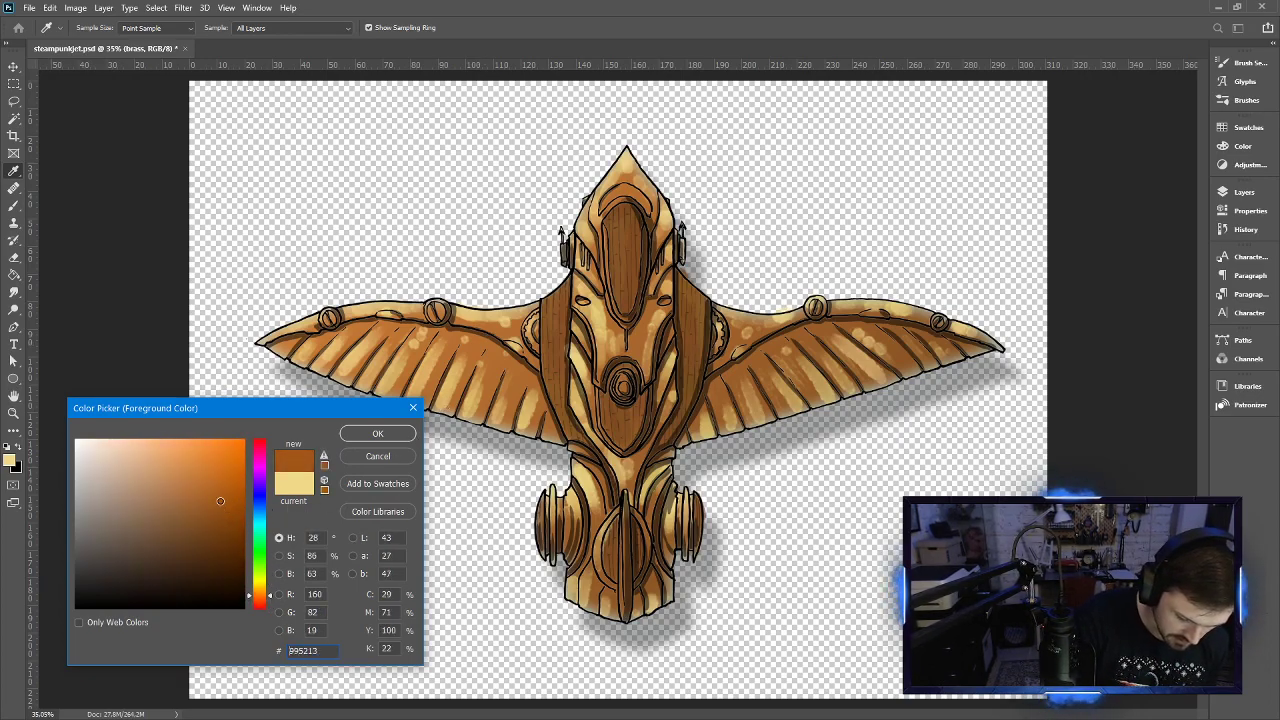
click(224, 479)
click(228, 491)
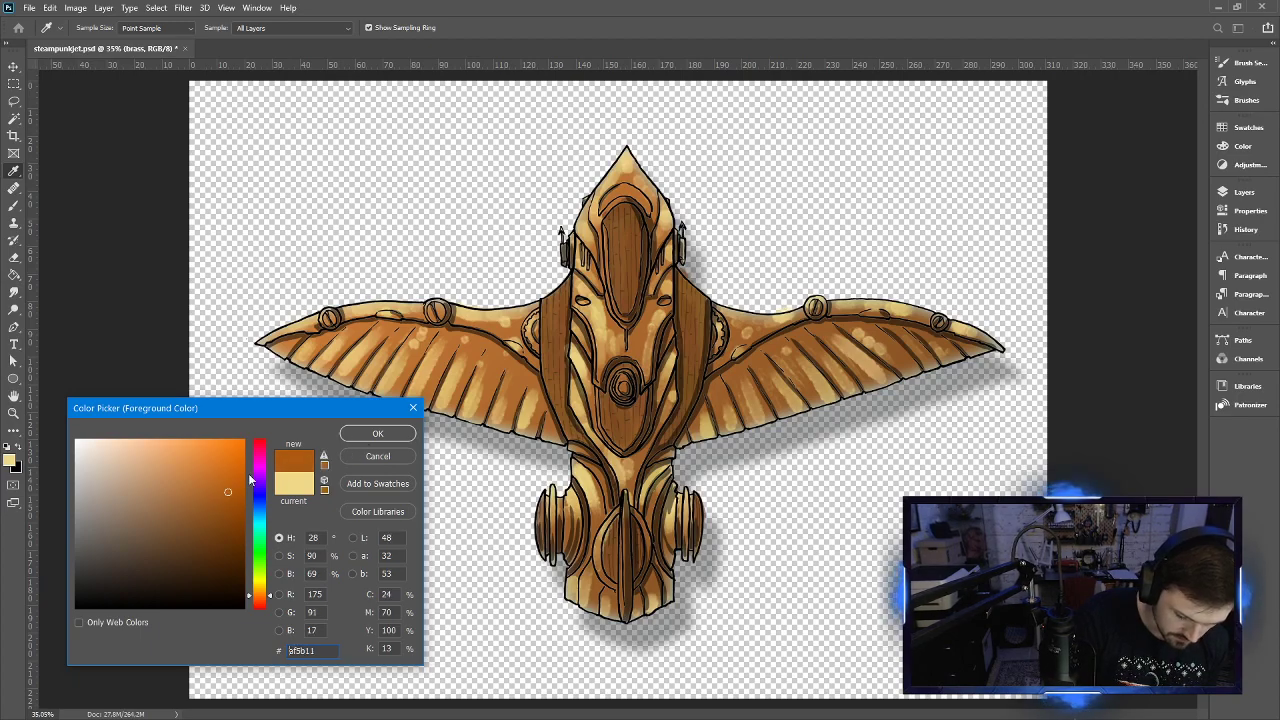
drag(229, 489, 224, 498)
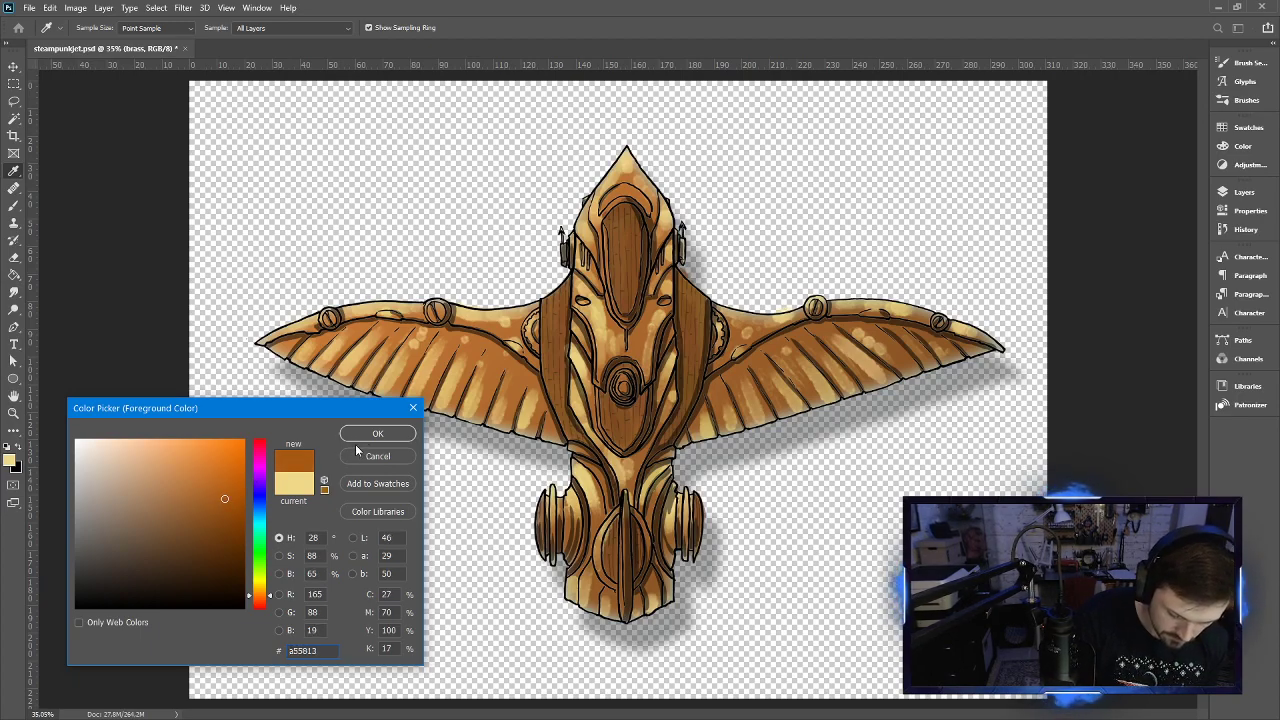
click(377, 434)
key(b)
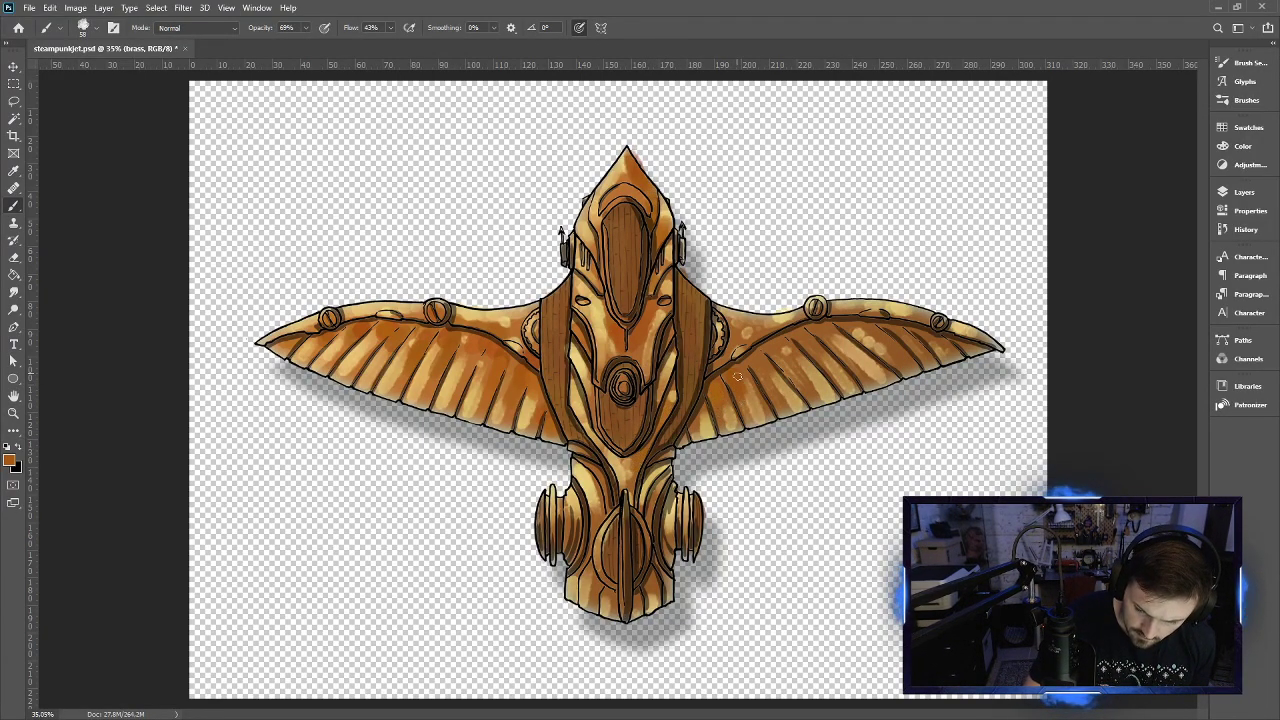
Change the foreground colour to darker brown #84460f, then switch to the Smudge tool
click(12, 461)
click(226, 519)
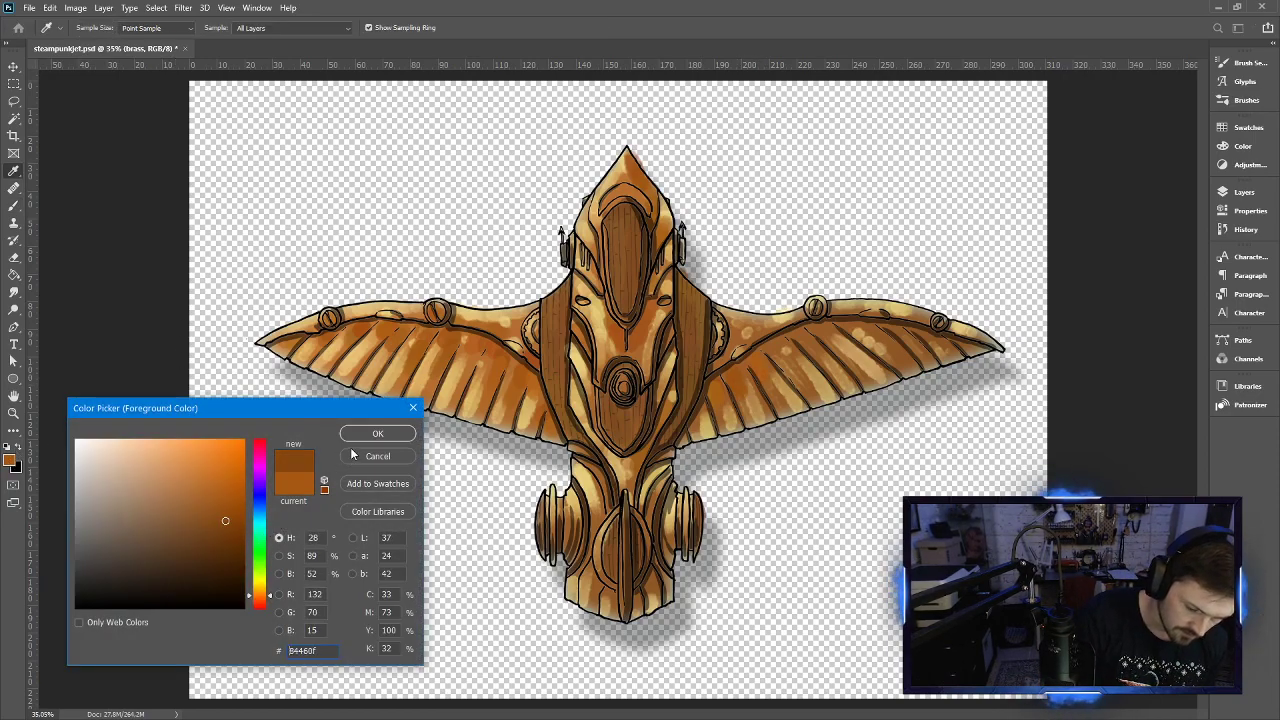
click(372, 433)
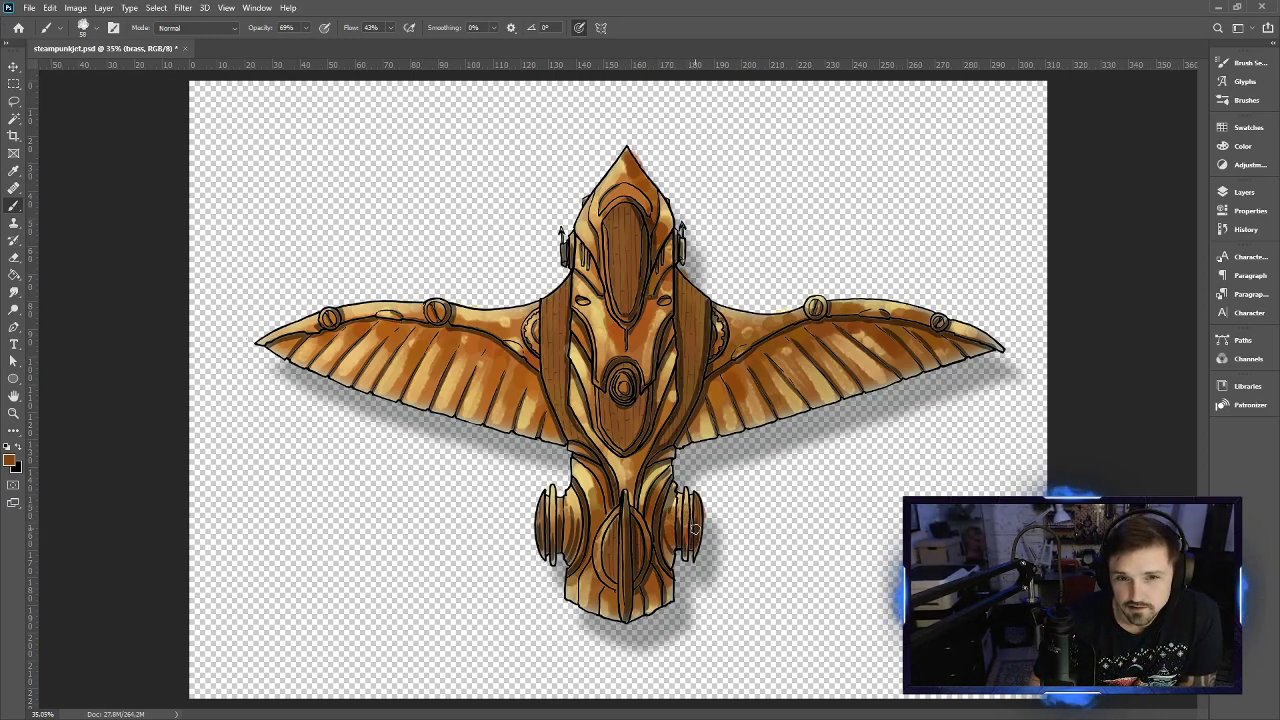
click(14, 291)
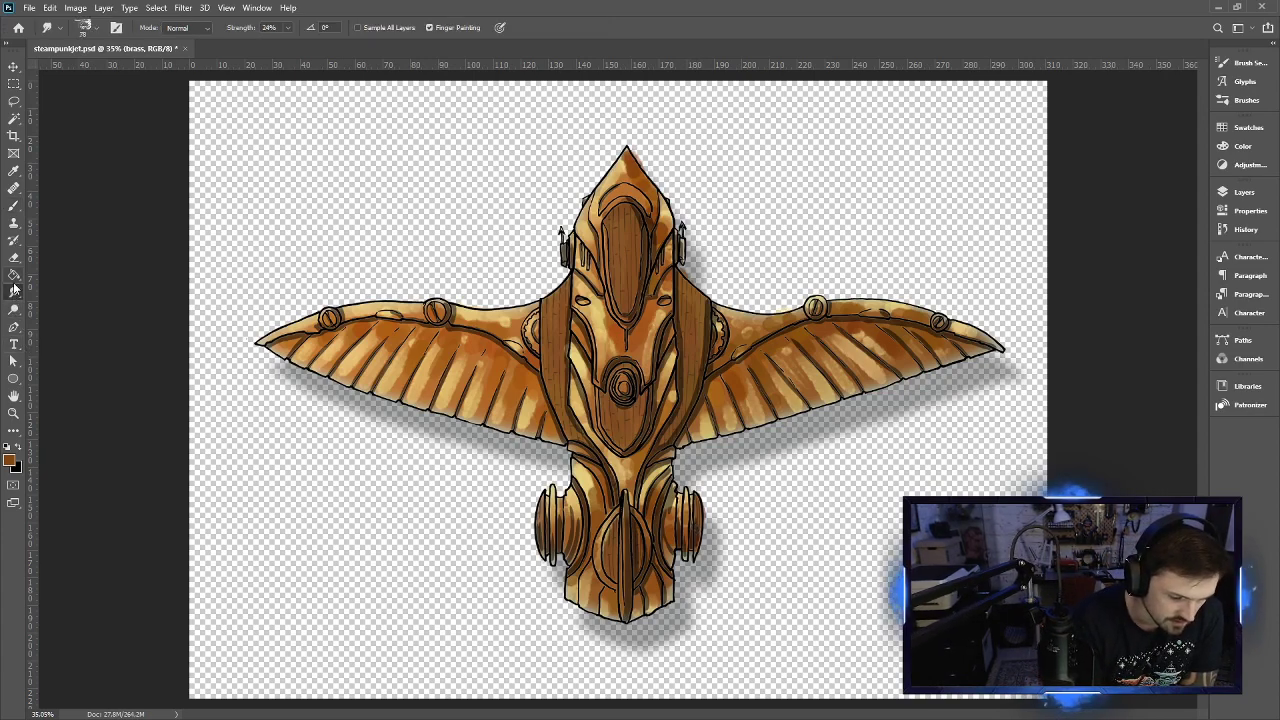
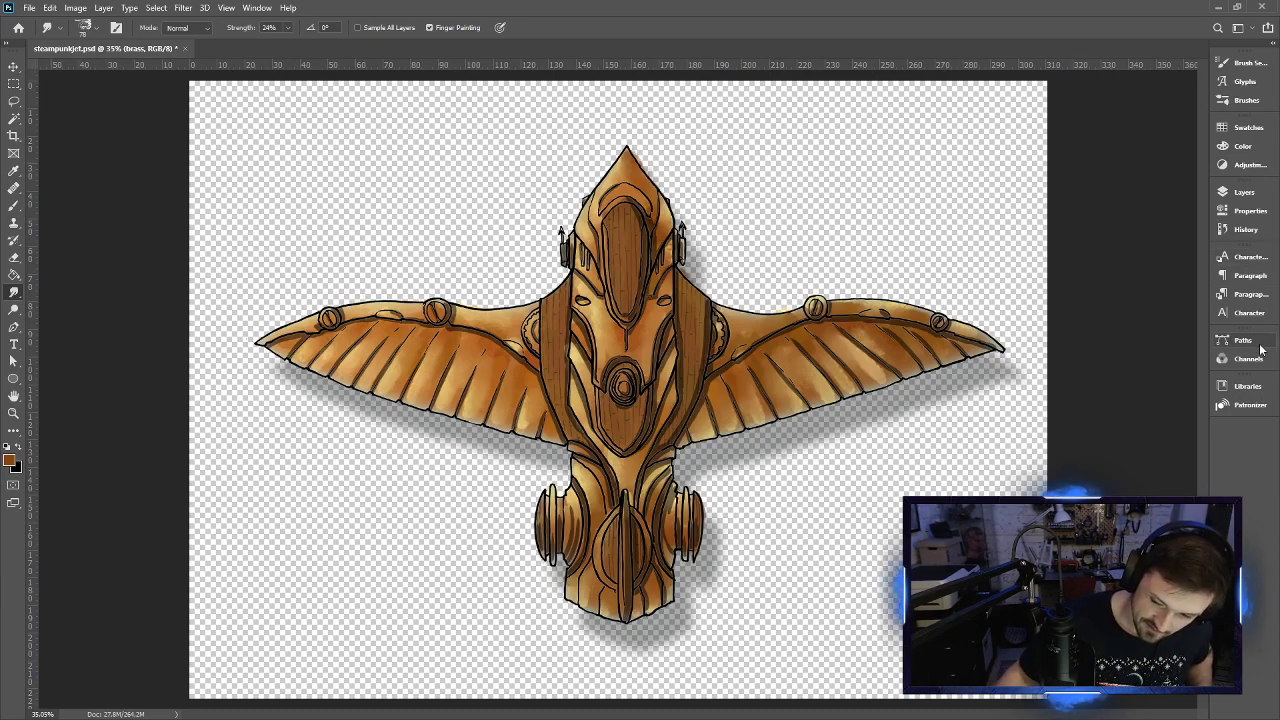
Lower the wood color layer's Hue/Saturation Lightness to -14, then select the brass layer
click(1244, 192)
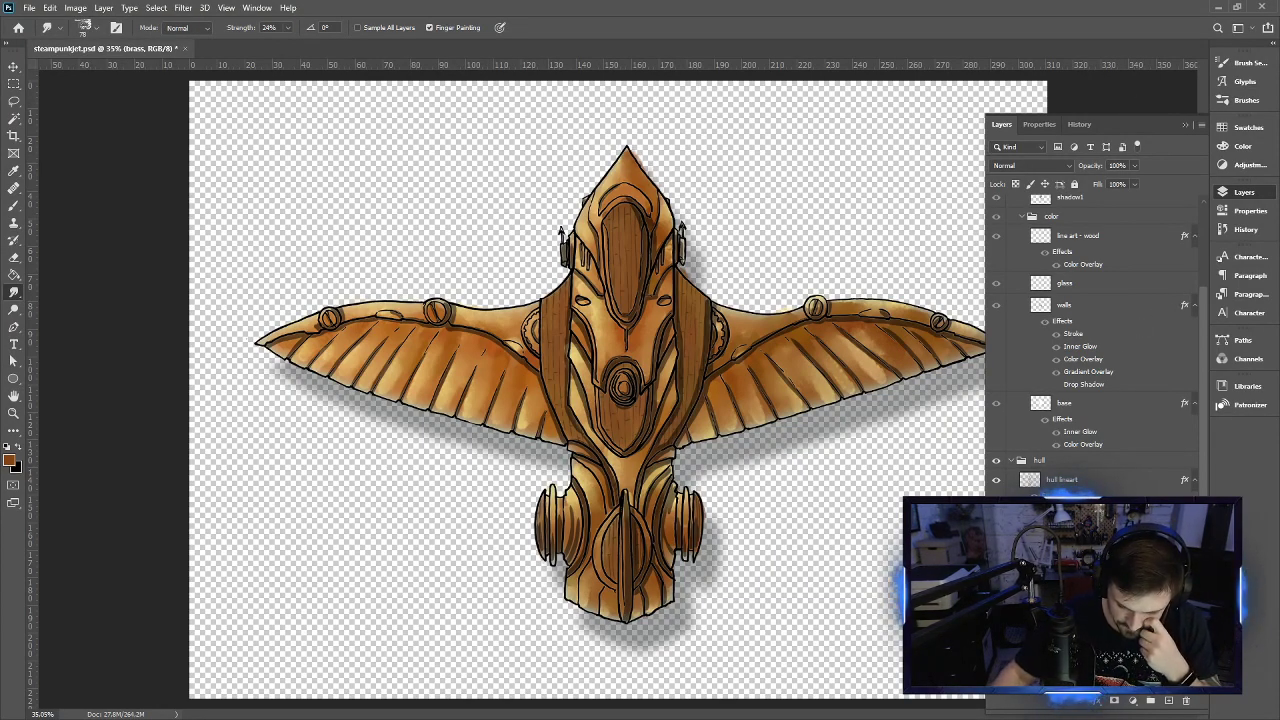
key(alt+bracketleft)
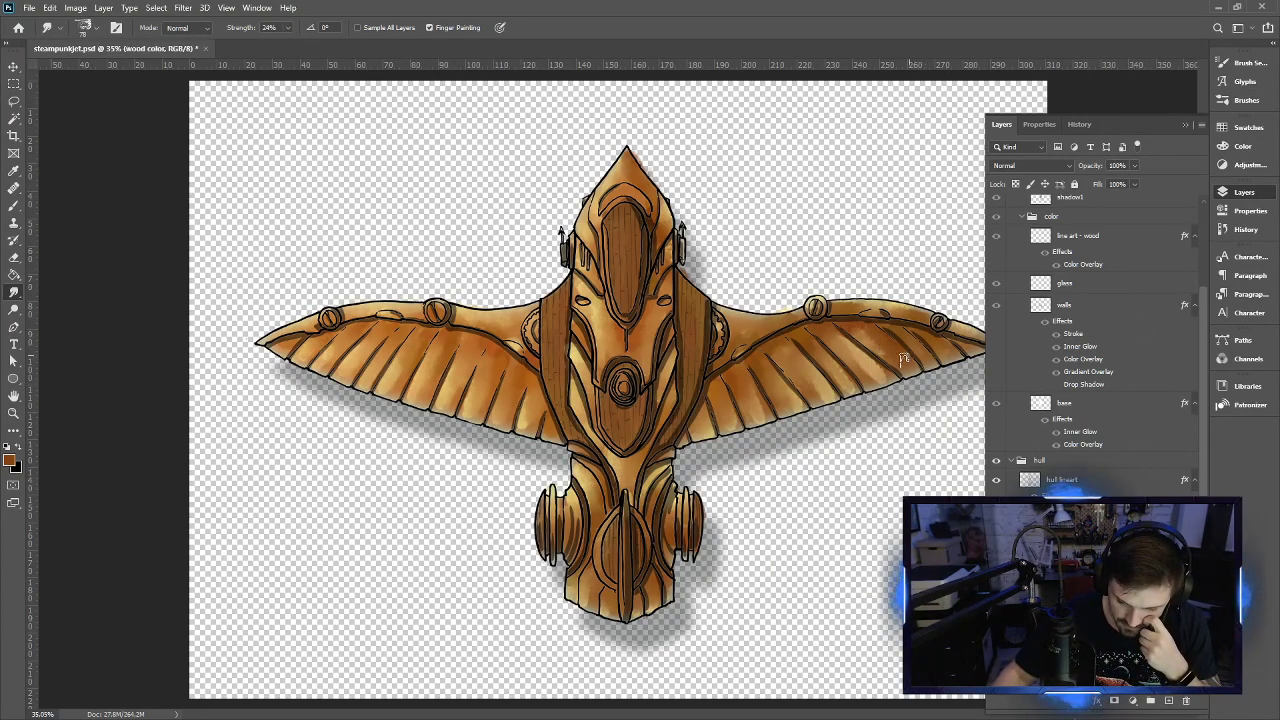
click(66, 10)
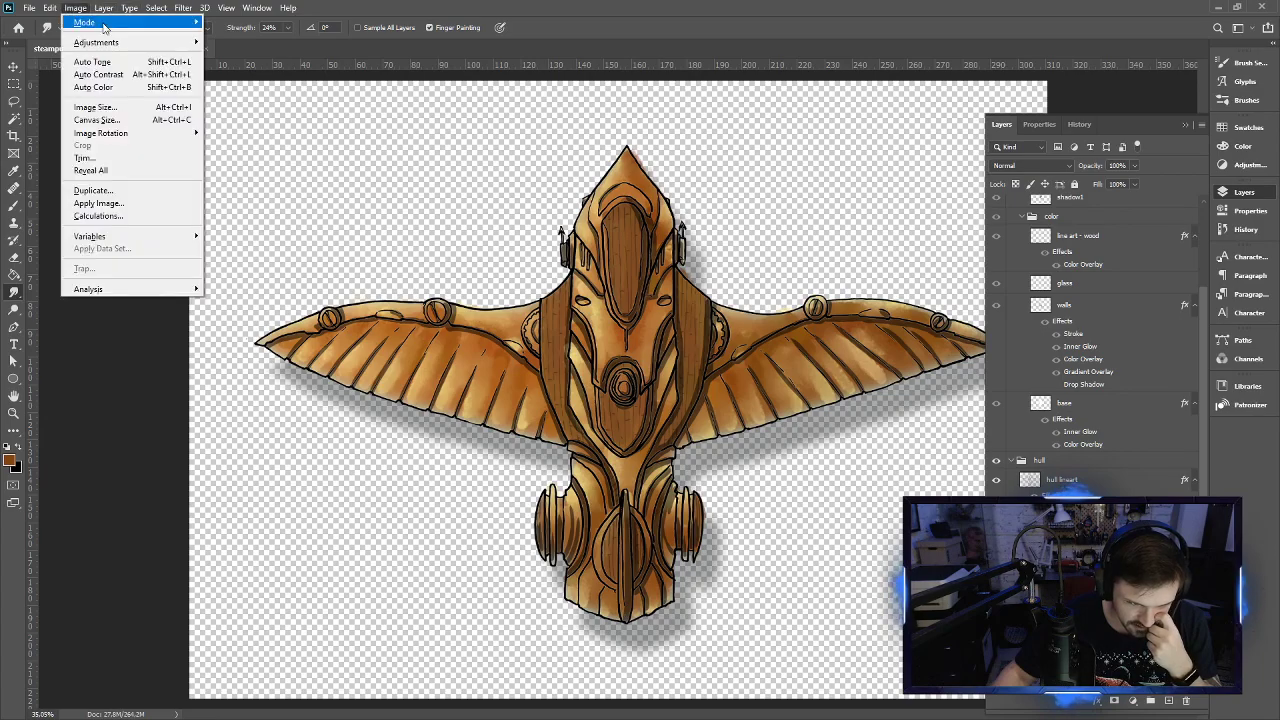
mouse_move(112, 43)
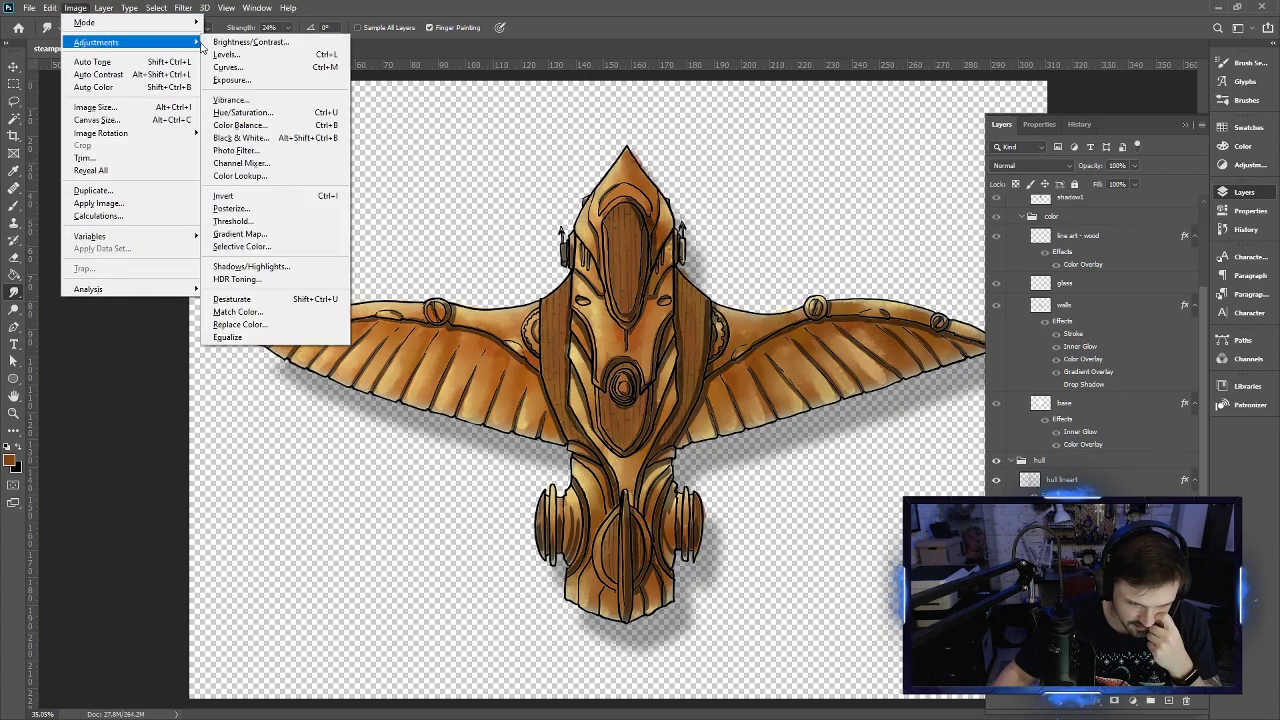
click(243, 112)
mouse_move(1031, 350)
mouse_down()
mouse_move(1005, 350)
mouse_move(1025, 350)
mouse_up()
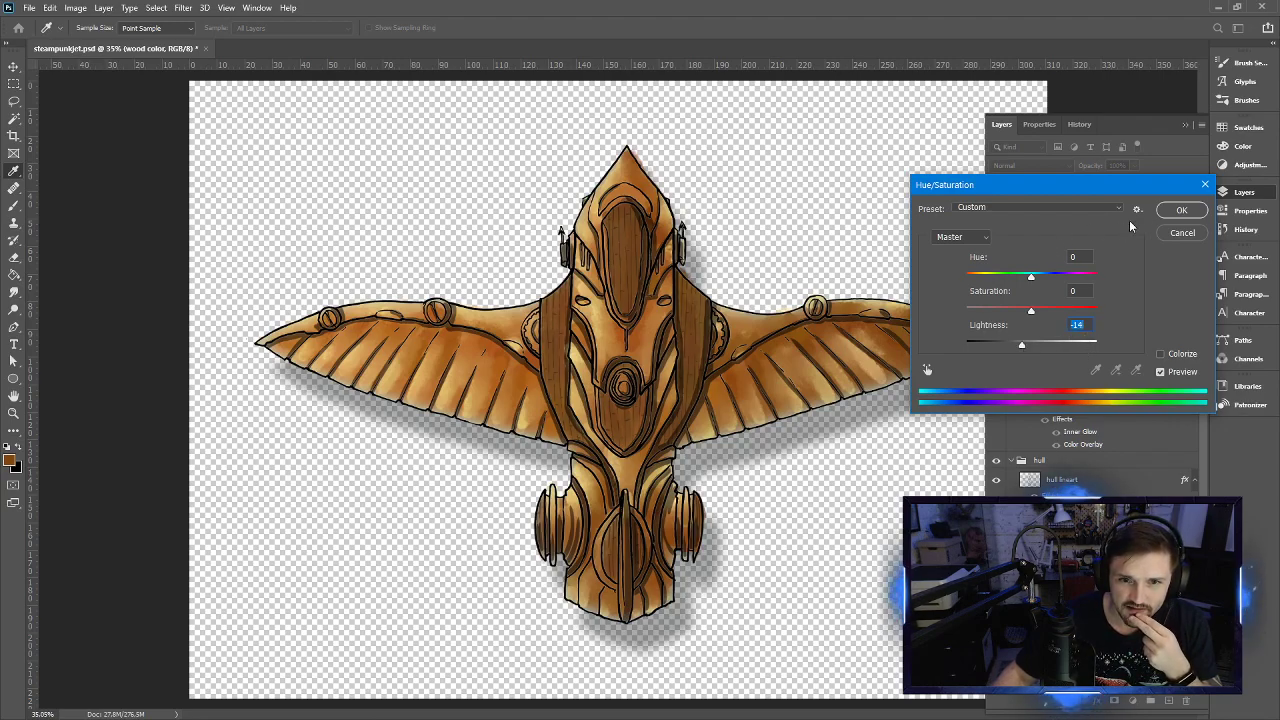
click(1180, 211)
key(r)
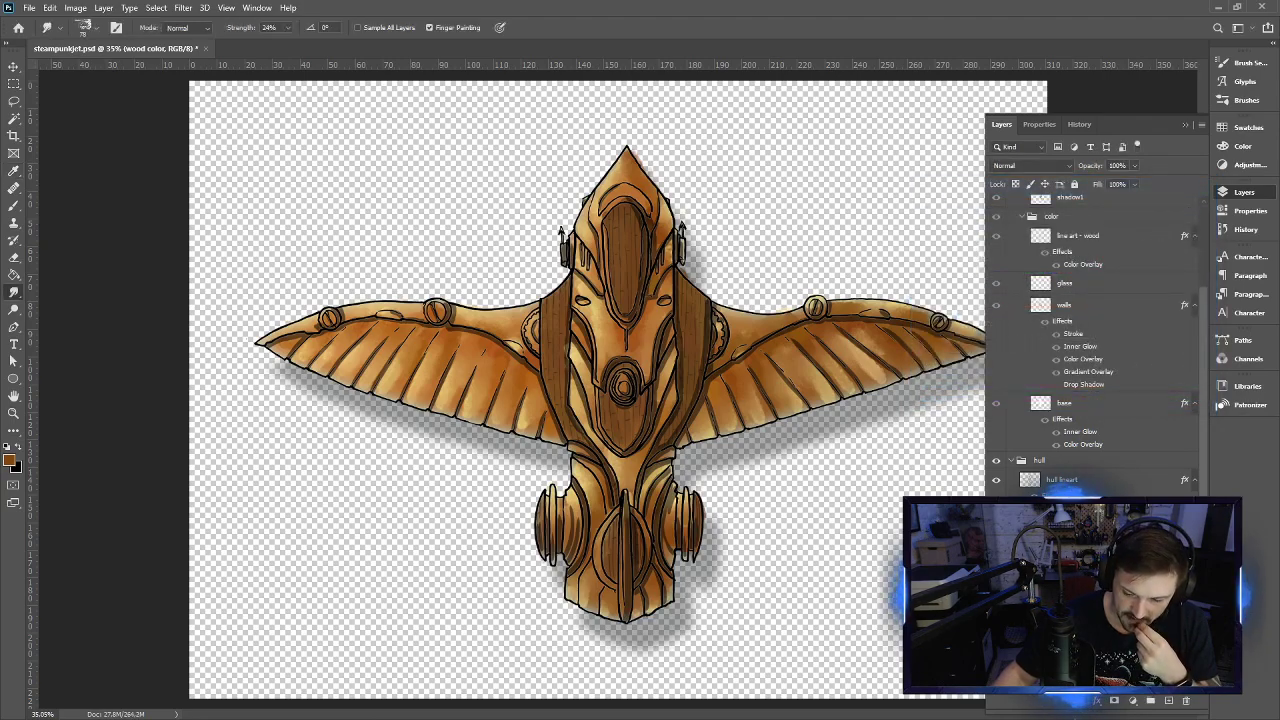
key(alt+[)
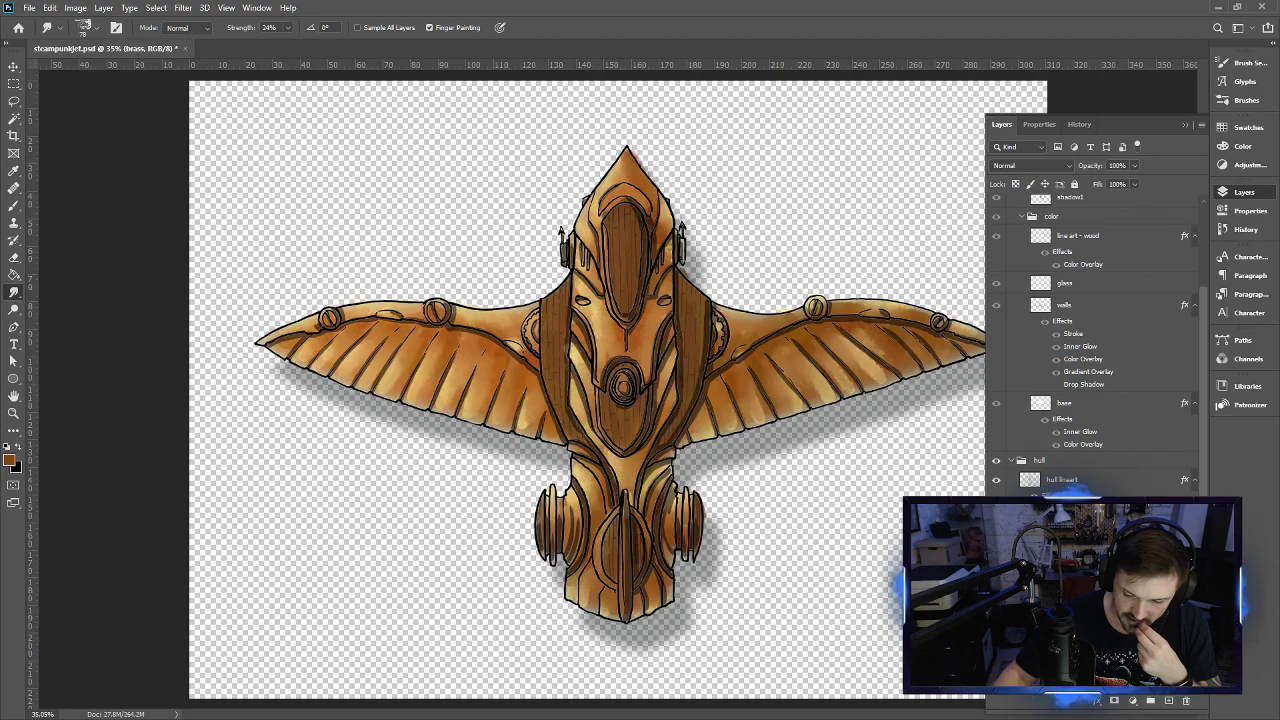
Preview Hue shifts on the brass layer, restore the original hue, and set Lightness to +14
click(76, 11)
mouse_move(140, 43)
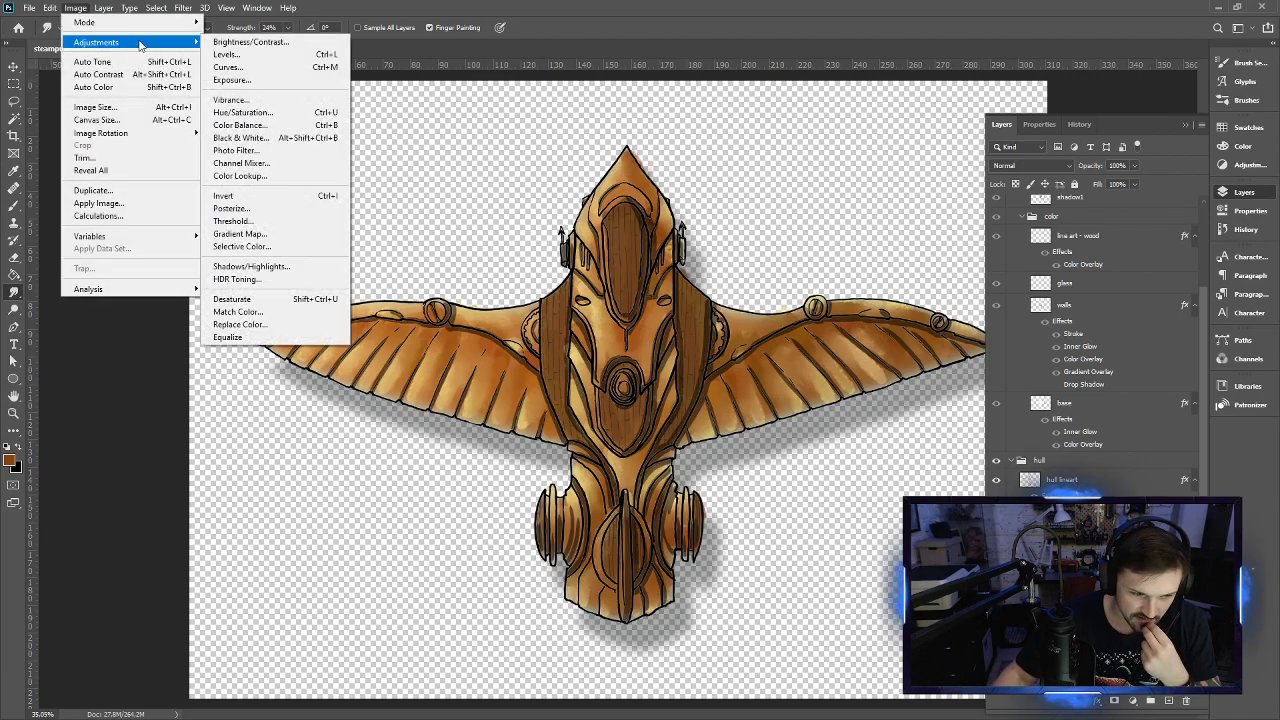
click(241, 113)
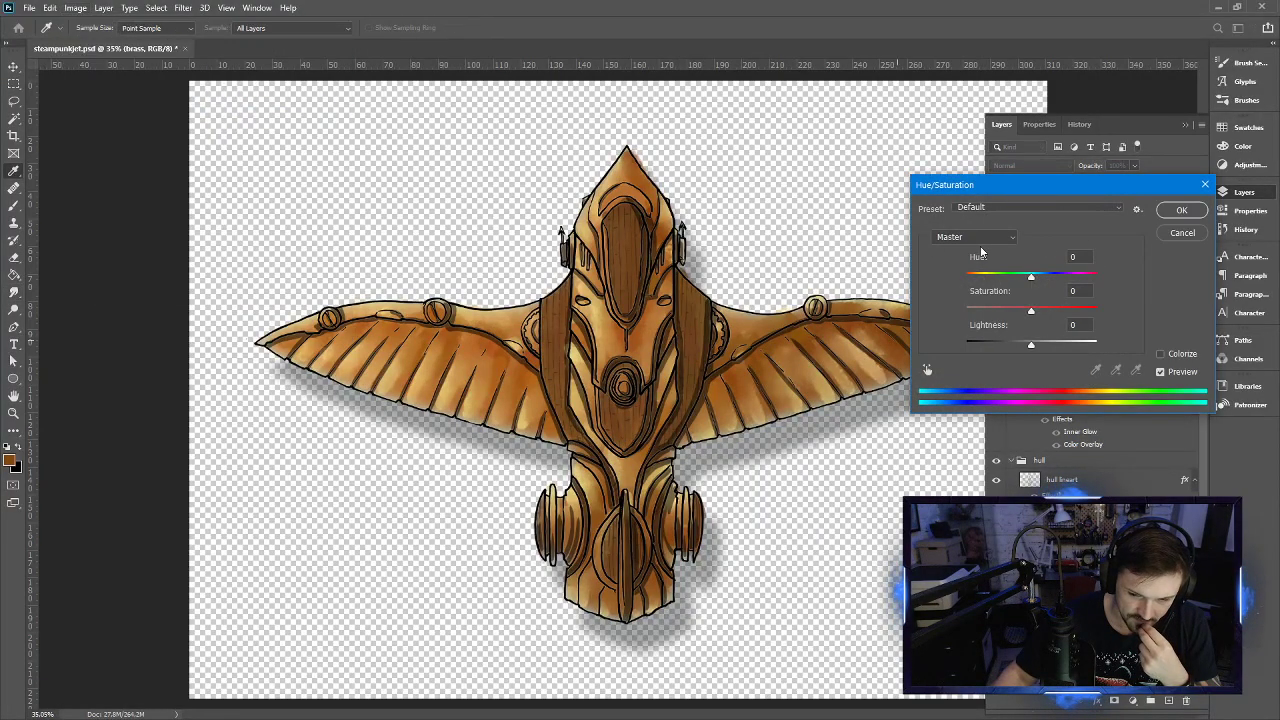
drag(1033, 276, 948, 286)
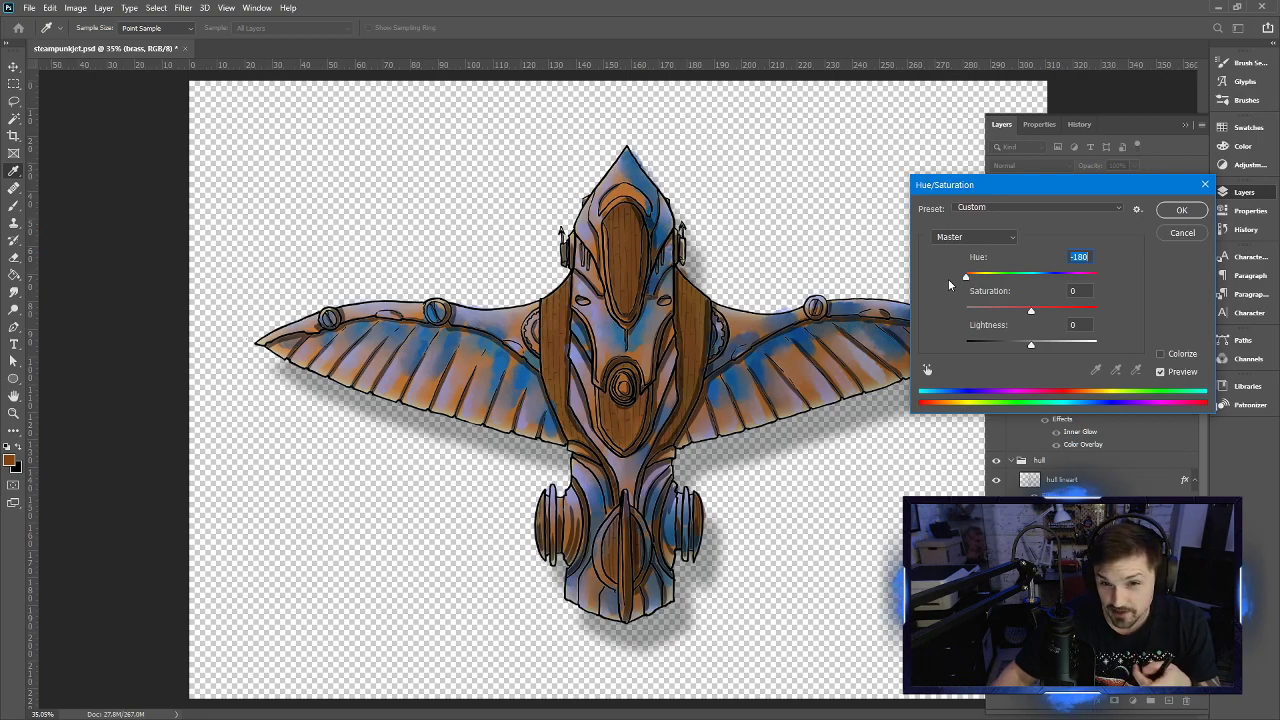
drag(964, 285, 1031, 281)
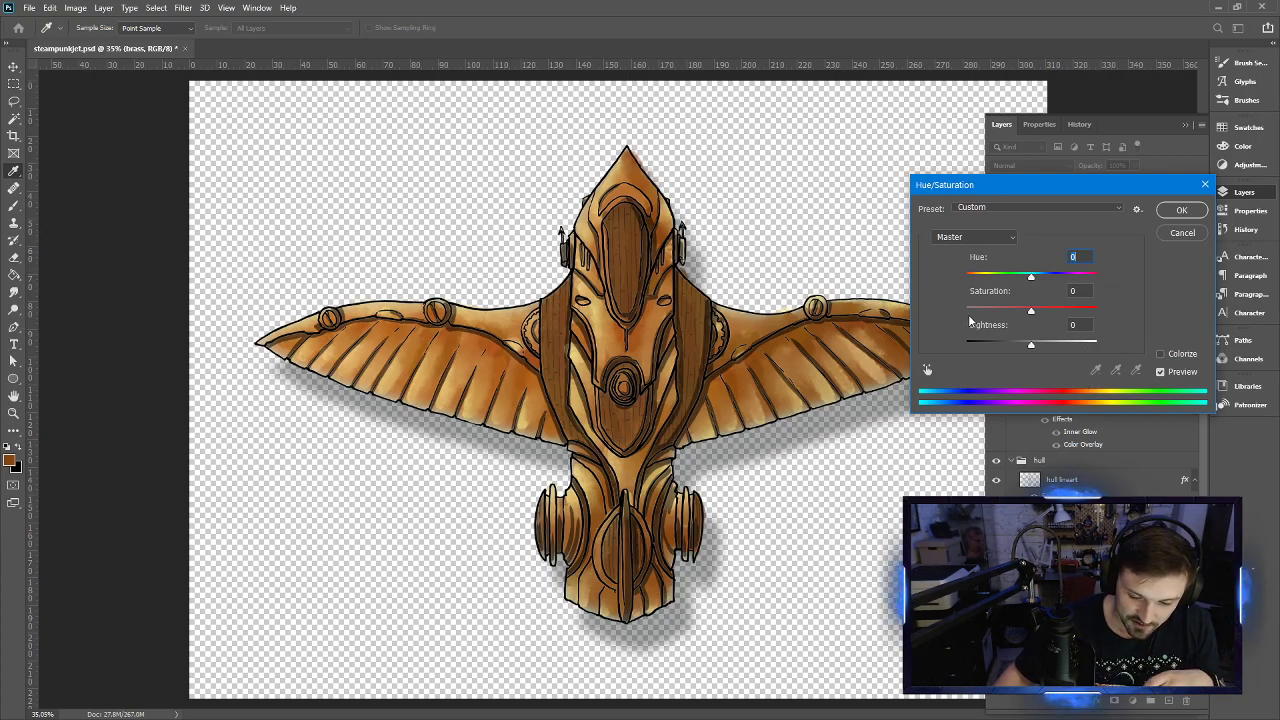
drag(1033, 345, 1042, 347)
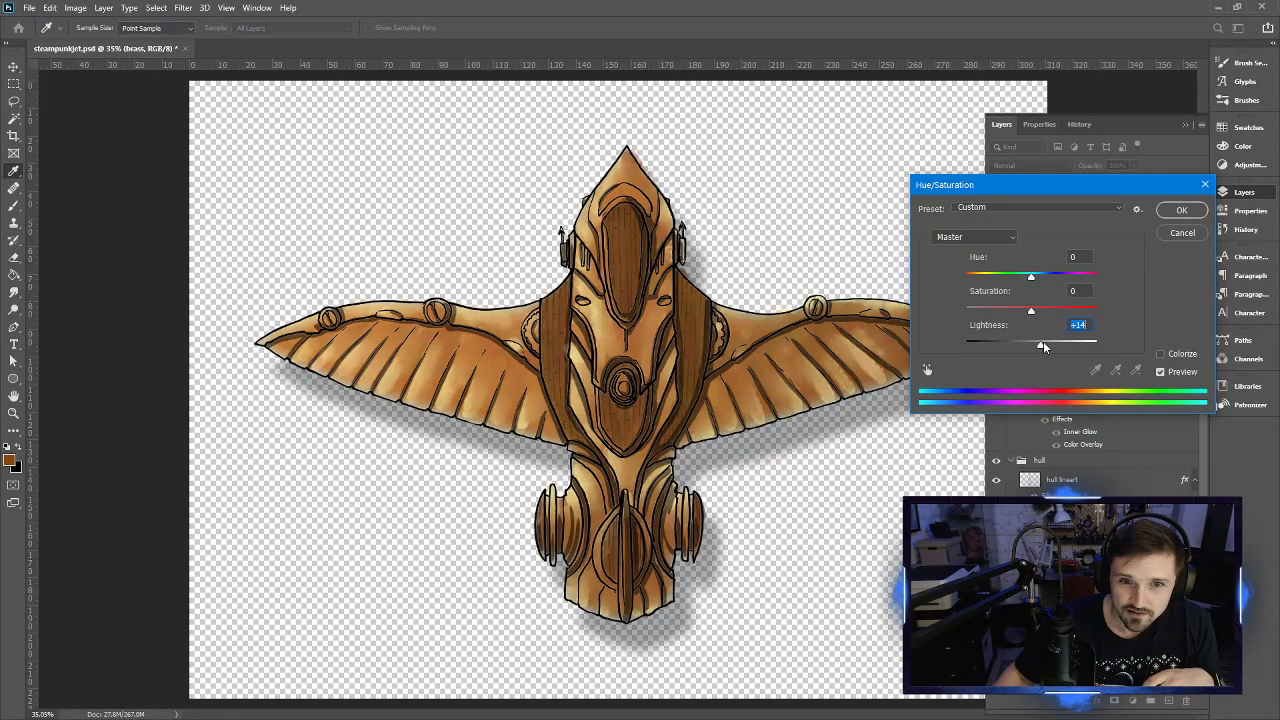
click(1181, 210)
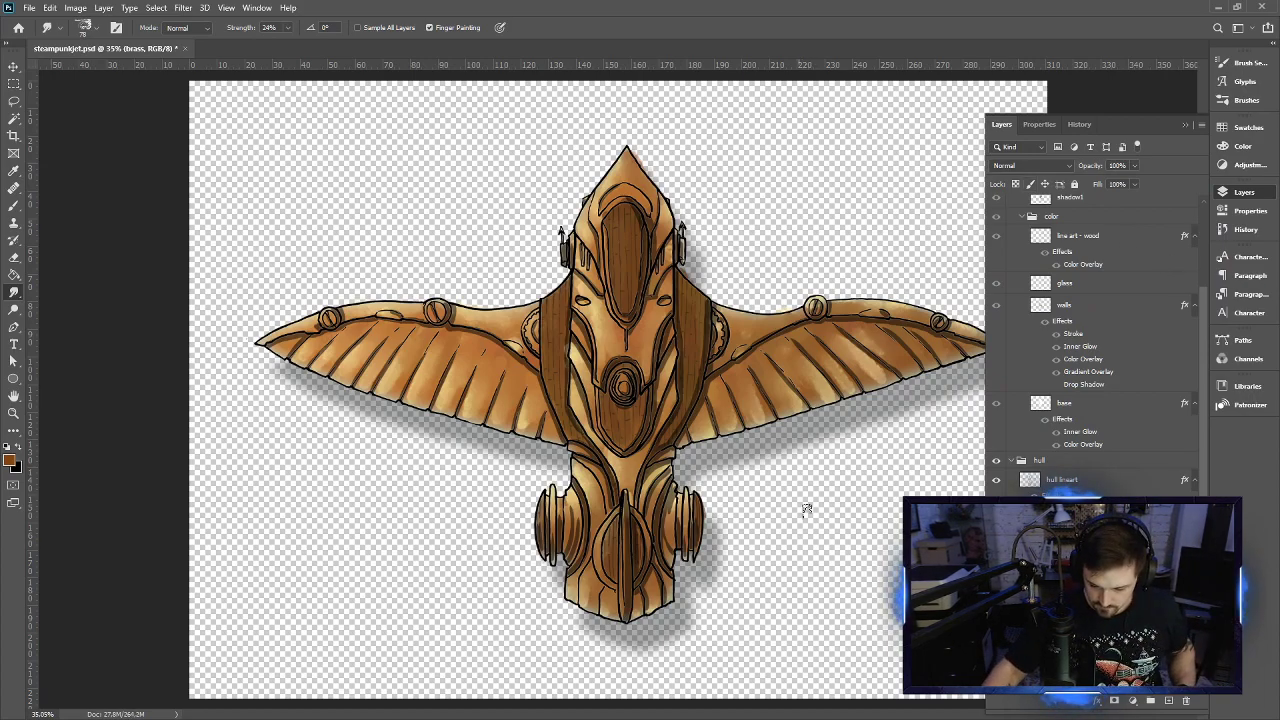
Clip the wood color and brass layers to the layers beneath them
right_click(1078, 530)
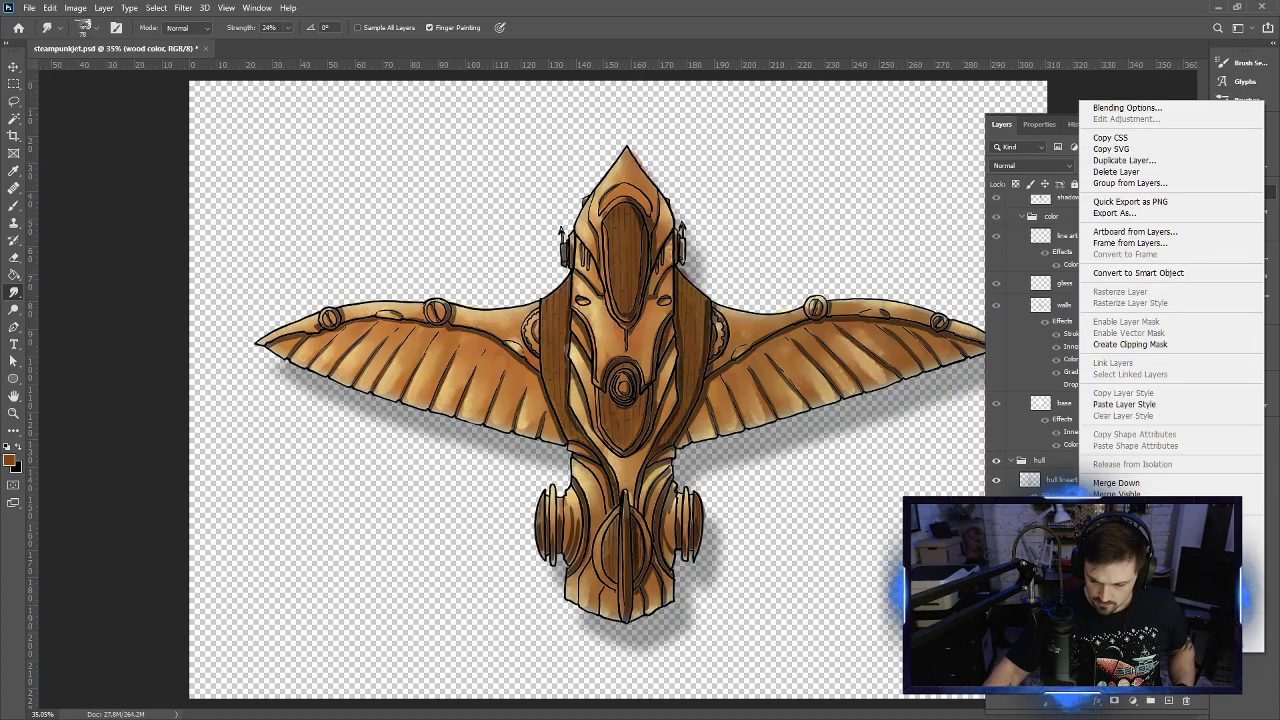
click(1165, 344)
right_click(1078, 530)
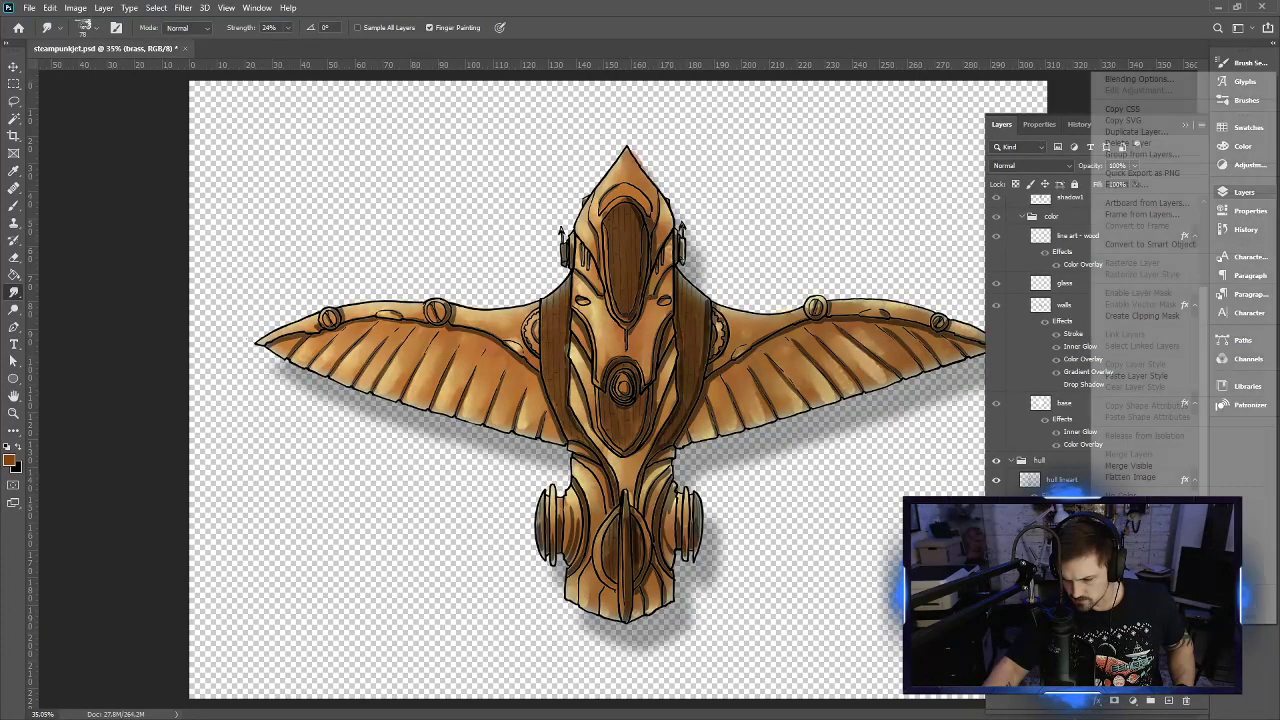
click(1160, 317)
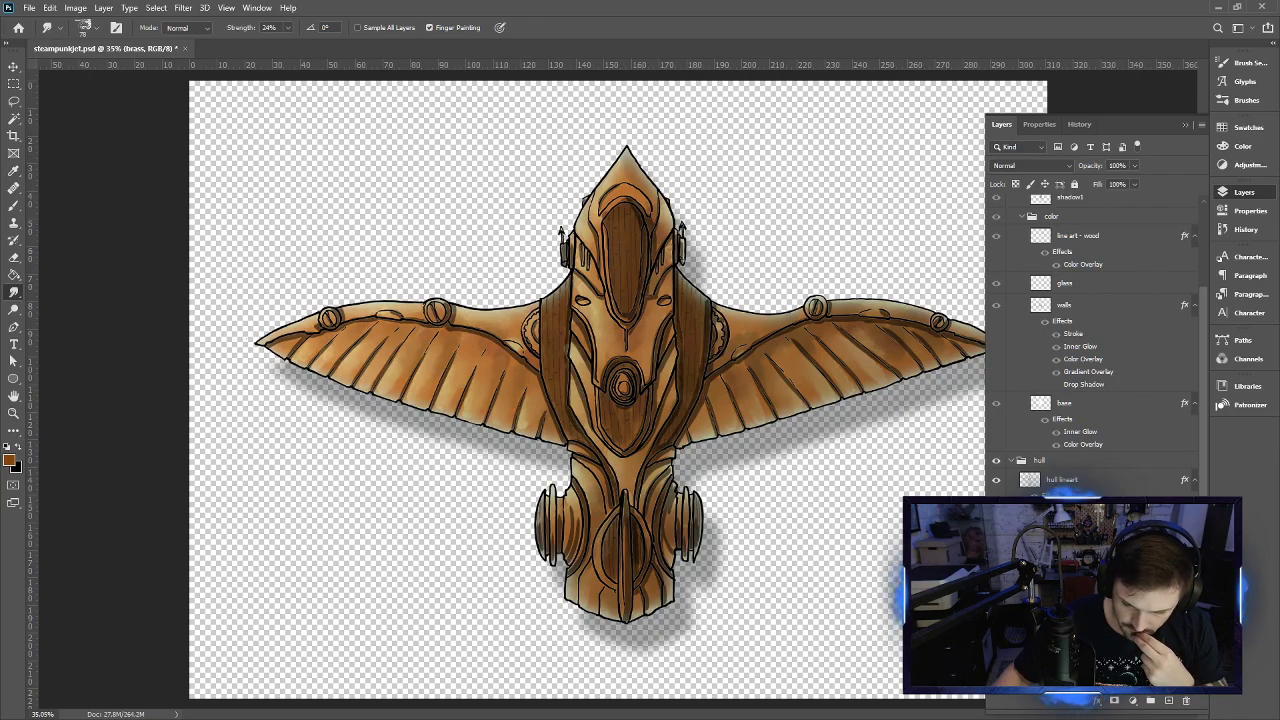
Add a new window layer and clip it to the layer below
click(1166, 701)
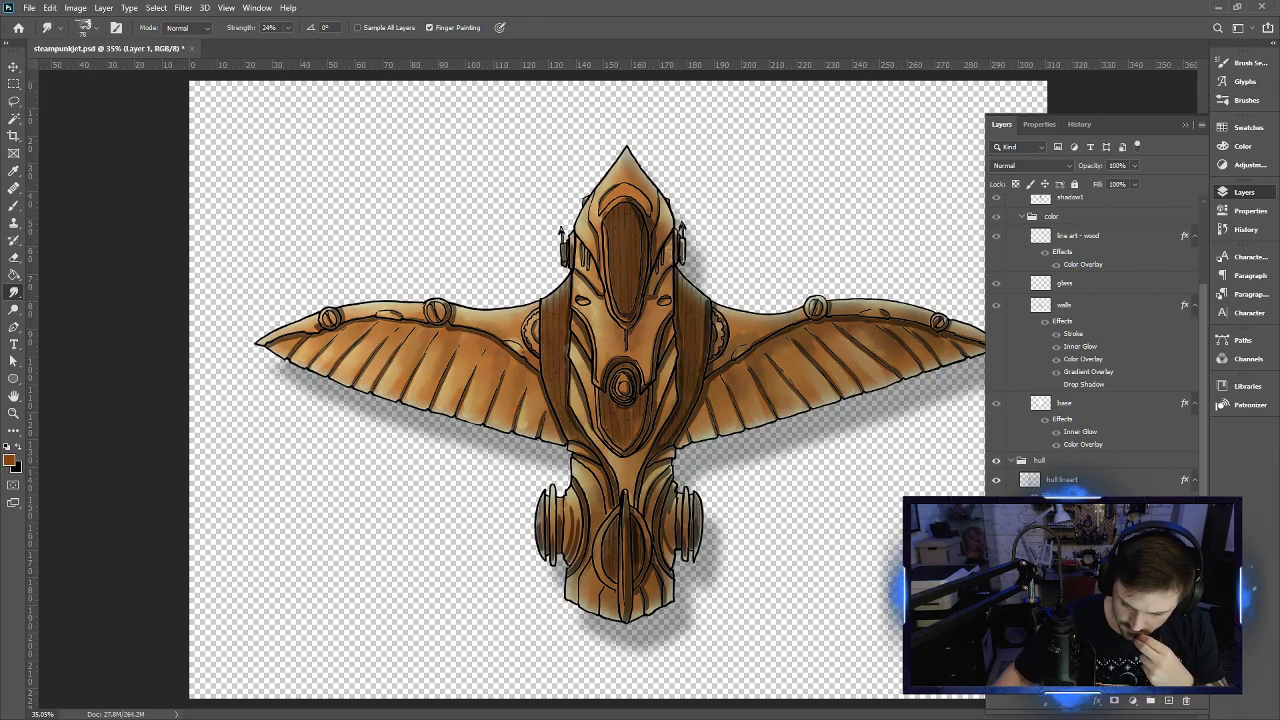
right_click(1072, 544)
click(1118, 316)
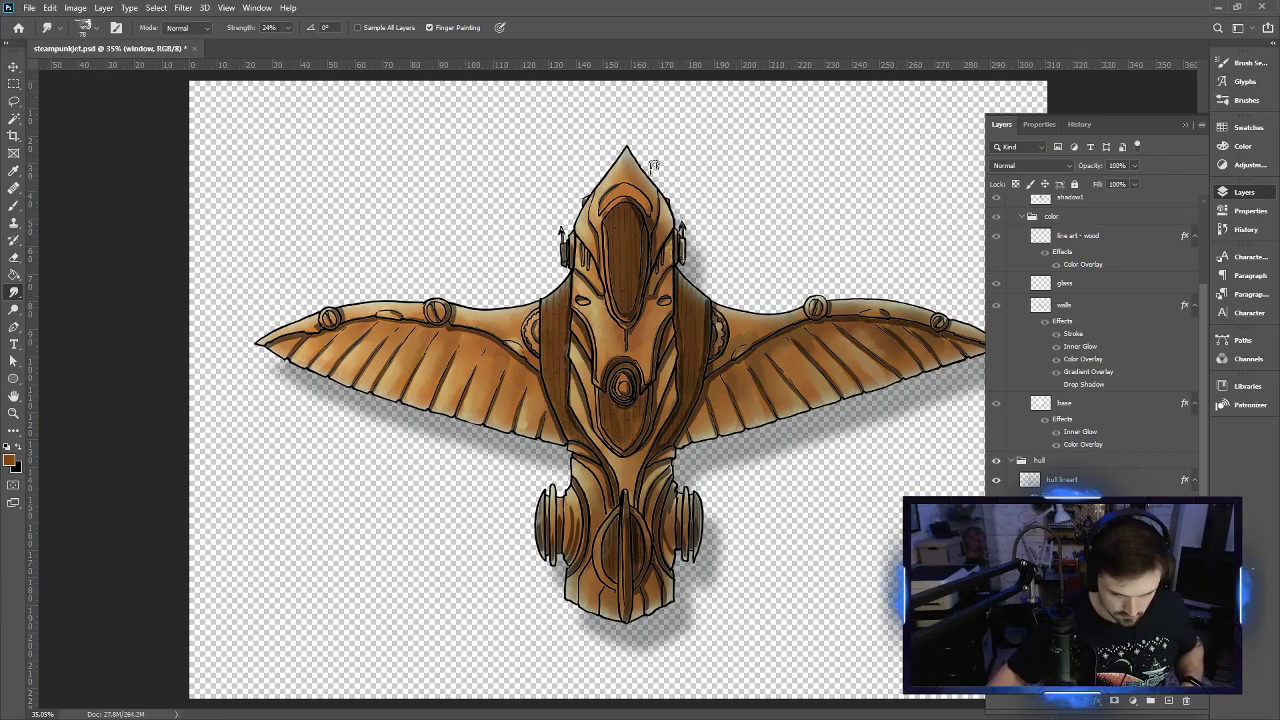
Zoom to the nose, erase part of the shadow1 layer, then reselect window and open the foreground picker
scroll(654, 165, up, 15)
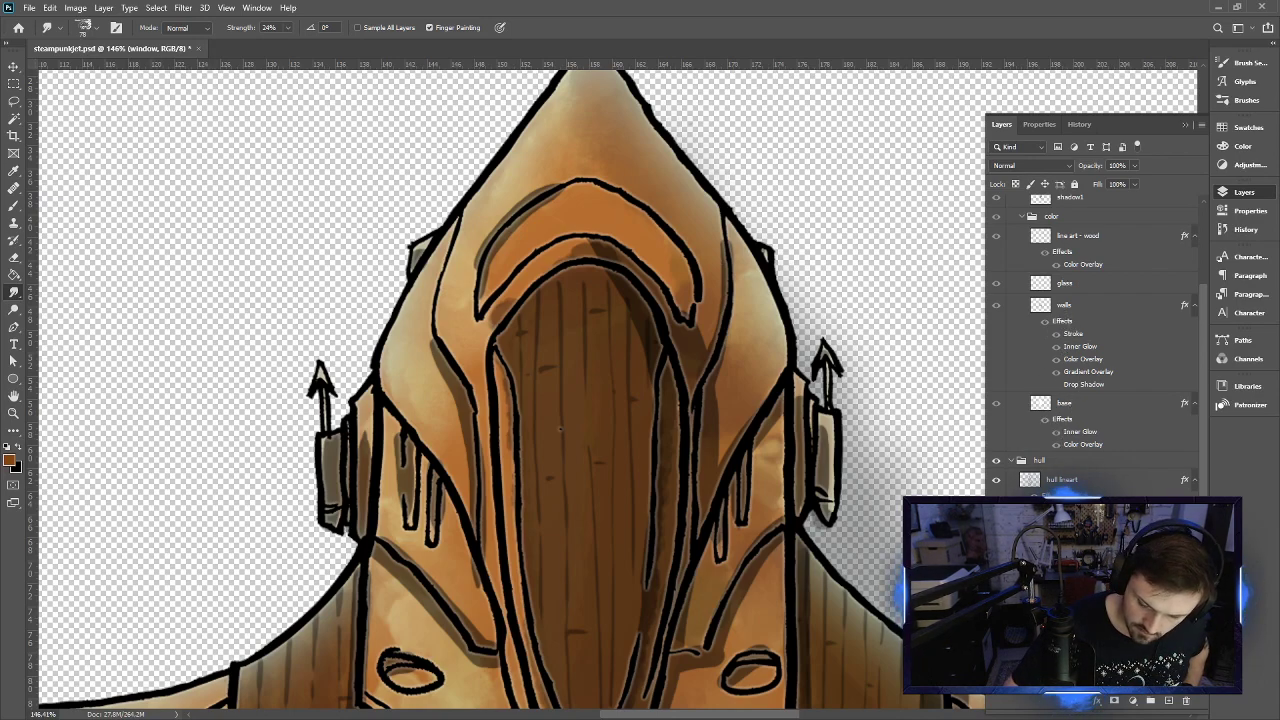
key(alt+bracketleft)
key(e)
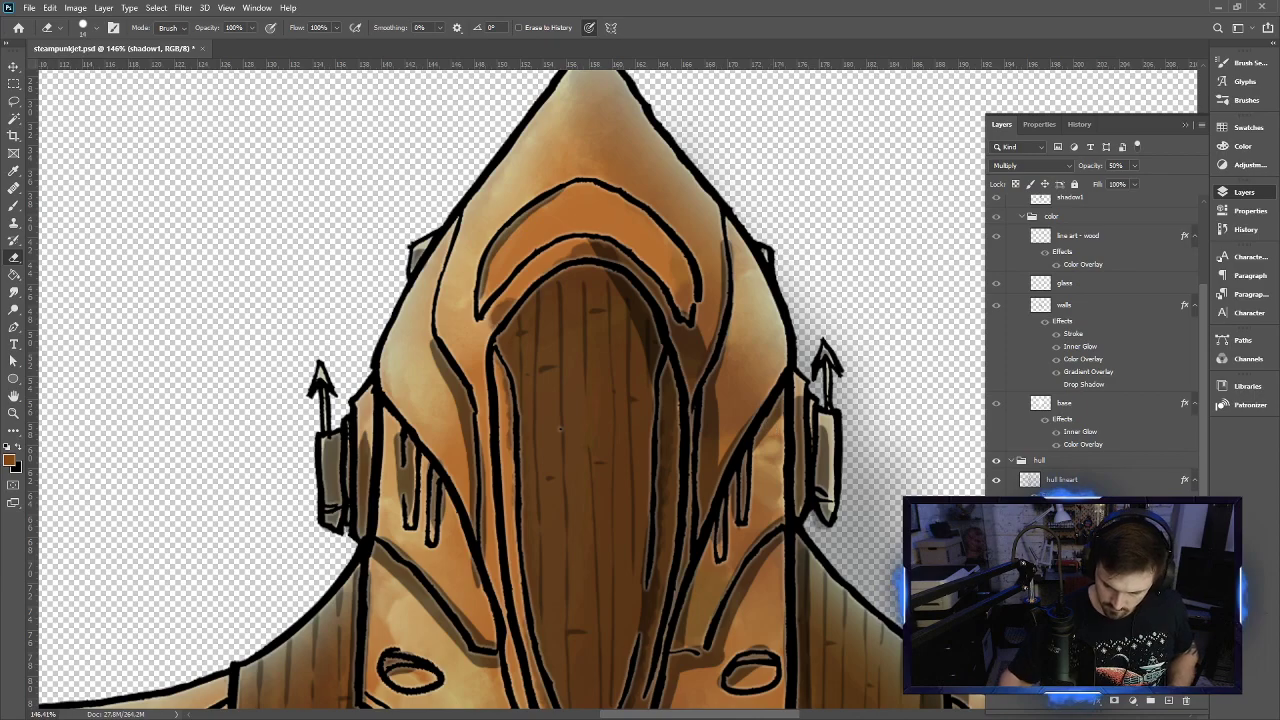
key(alt+bracketright)
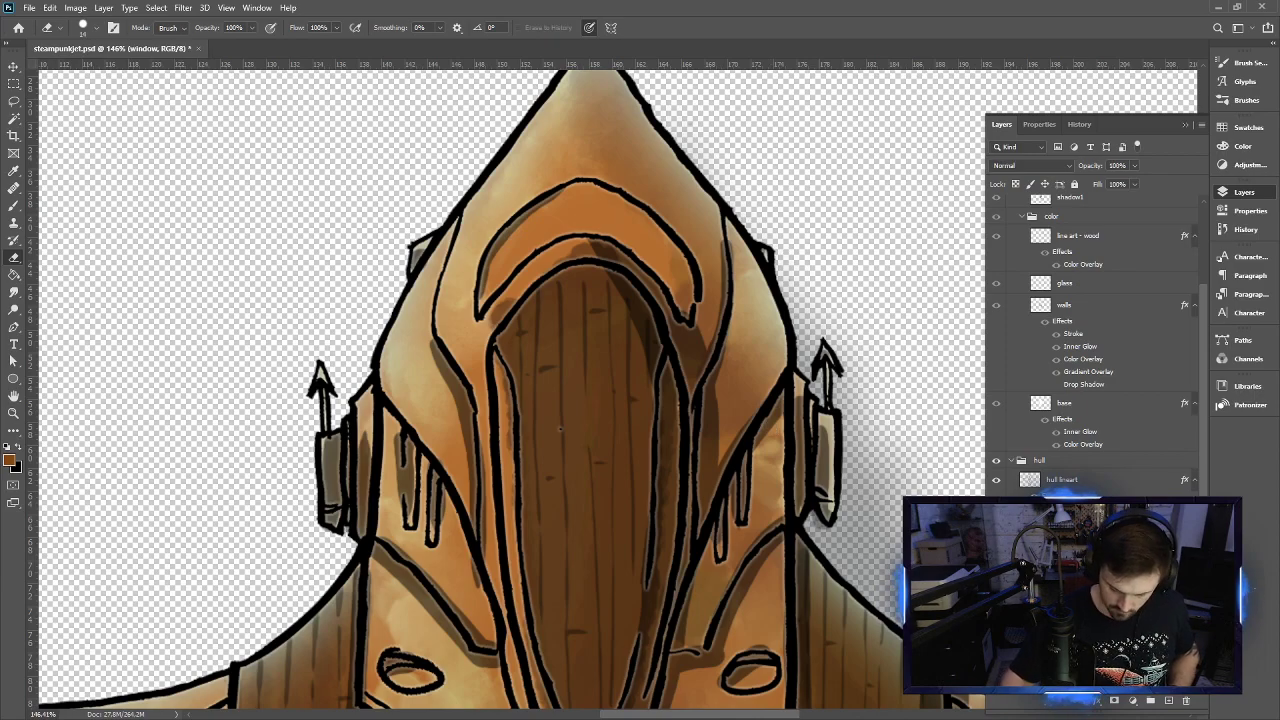
click(9, 461)
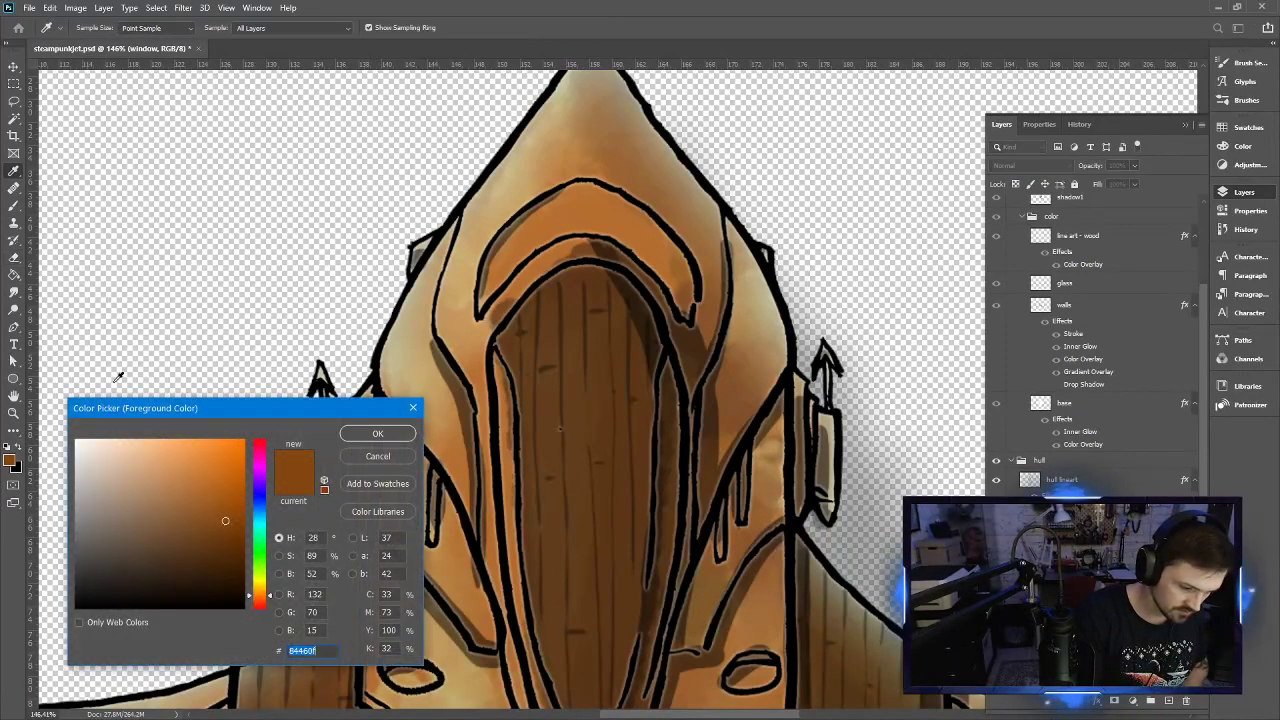
Paint the curved band above the cockpit in teal #317e83 and erase overspill at its lower-left end
click(259, 523)
click(181, 521)
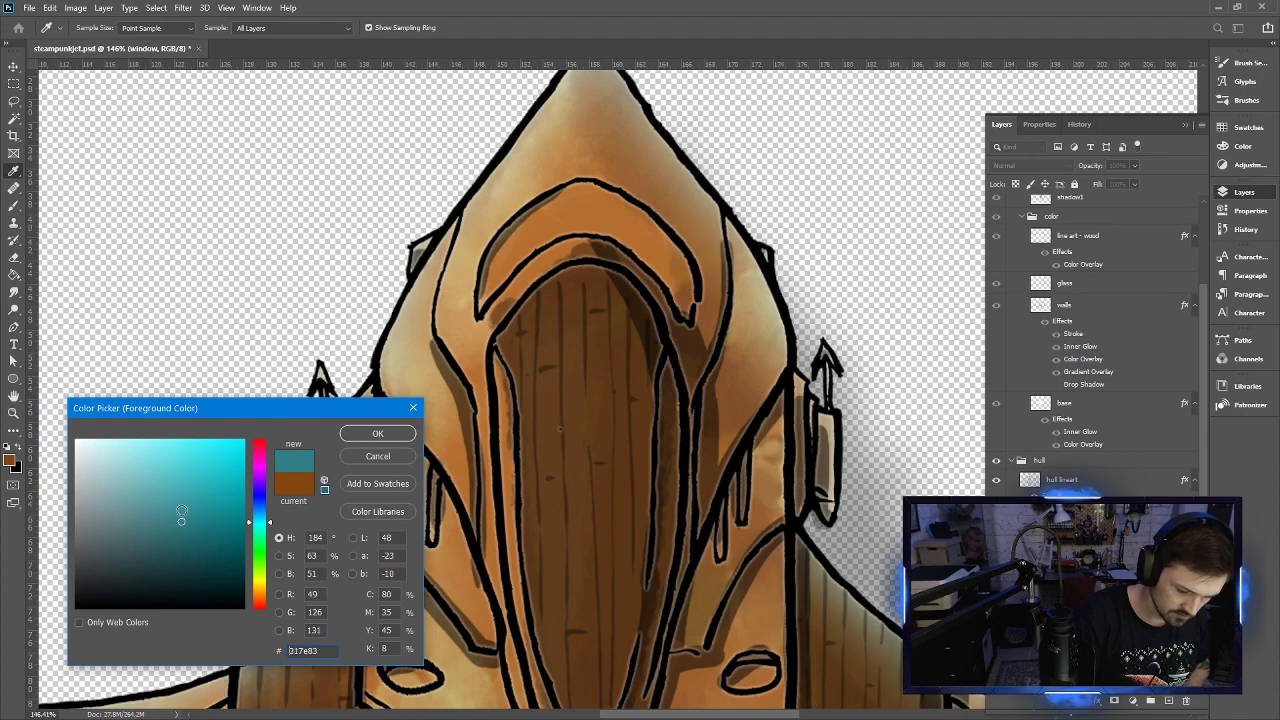
click(374, 439)
key(b)
right_click(517, 253)
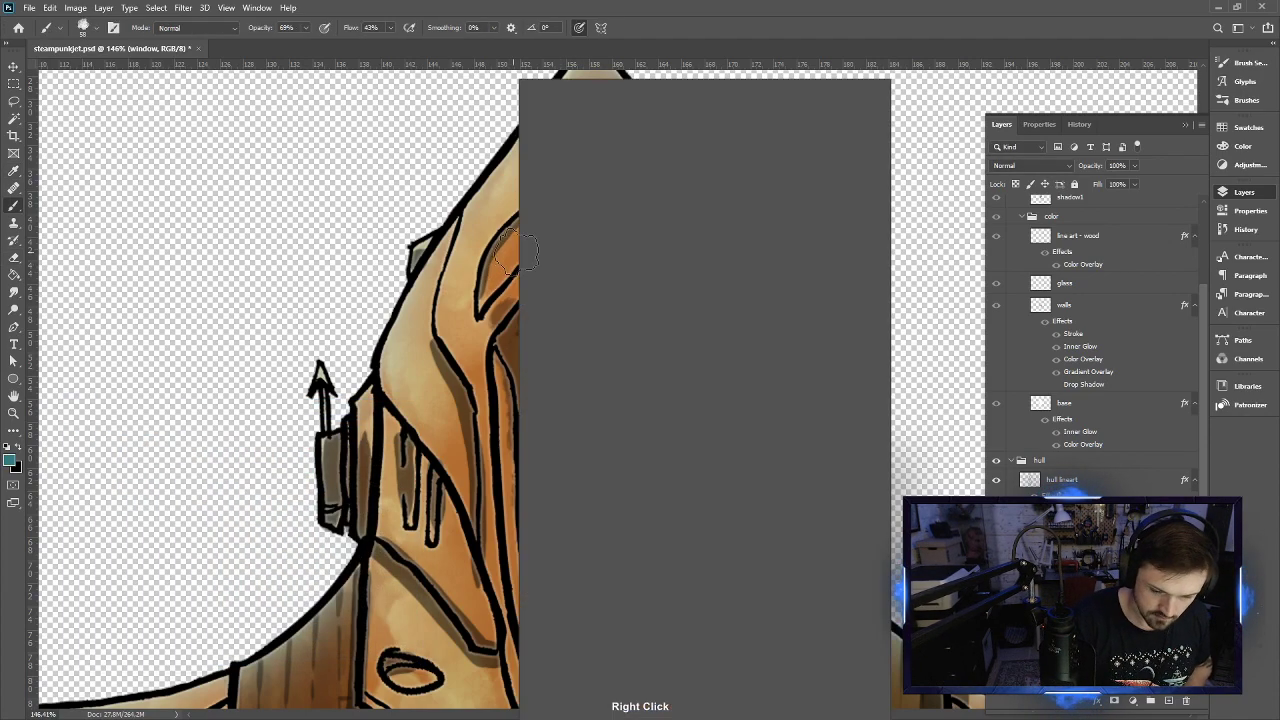
key(Escape)
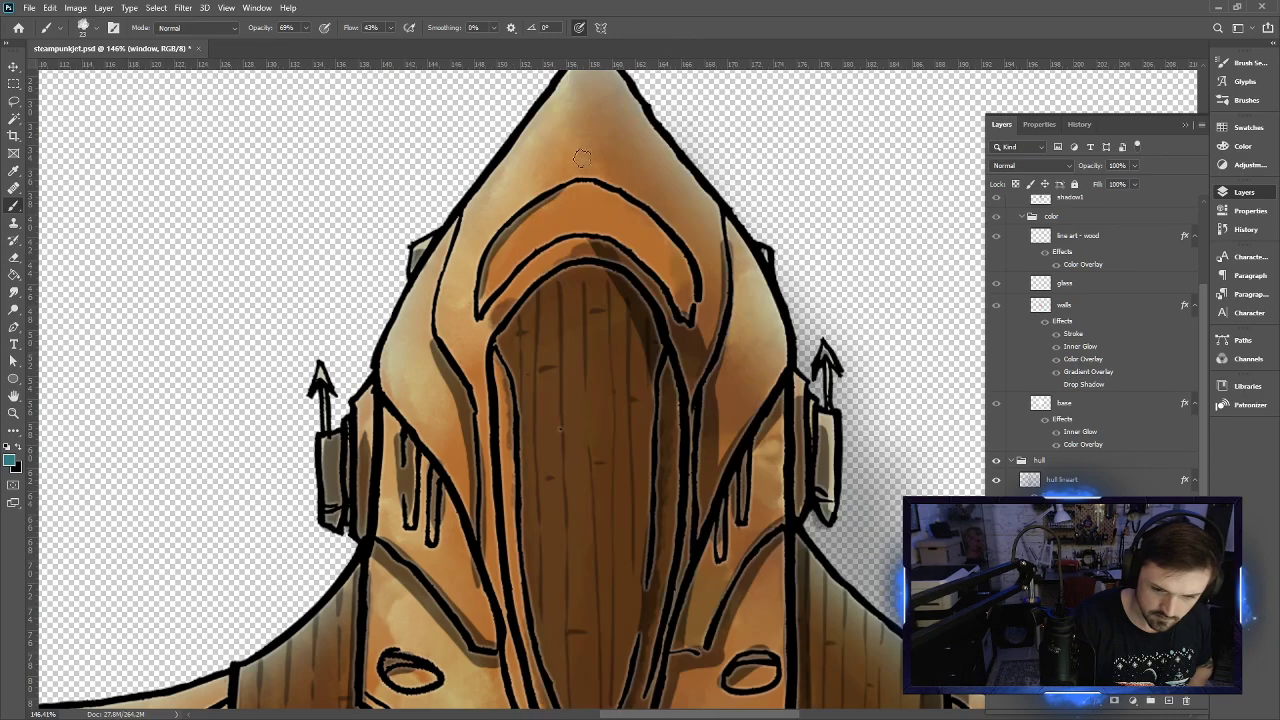
mouse_move(522, 240)
mouse_down()
mouse_move(485, 297)
mouse_move(504, 240)
mouse_move(533, 213)
mouse_move(530, 244)
mouse_move(603, 200)
mouse_move(637, 213)
mouse_move(682, 276)
mouse_move(652, 268)
mouse_move(644, 254)
mouse_move(682, 284)
mouse_move(672, 262)
mouse_move(566, 228)
mouse_move(526, 245)
mouse_move(482, 299)
mouse_move(538, 212)
mouse_move(596, 199)
mouse_up()
key(e)
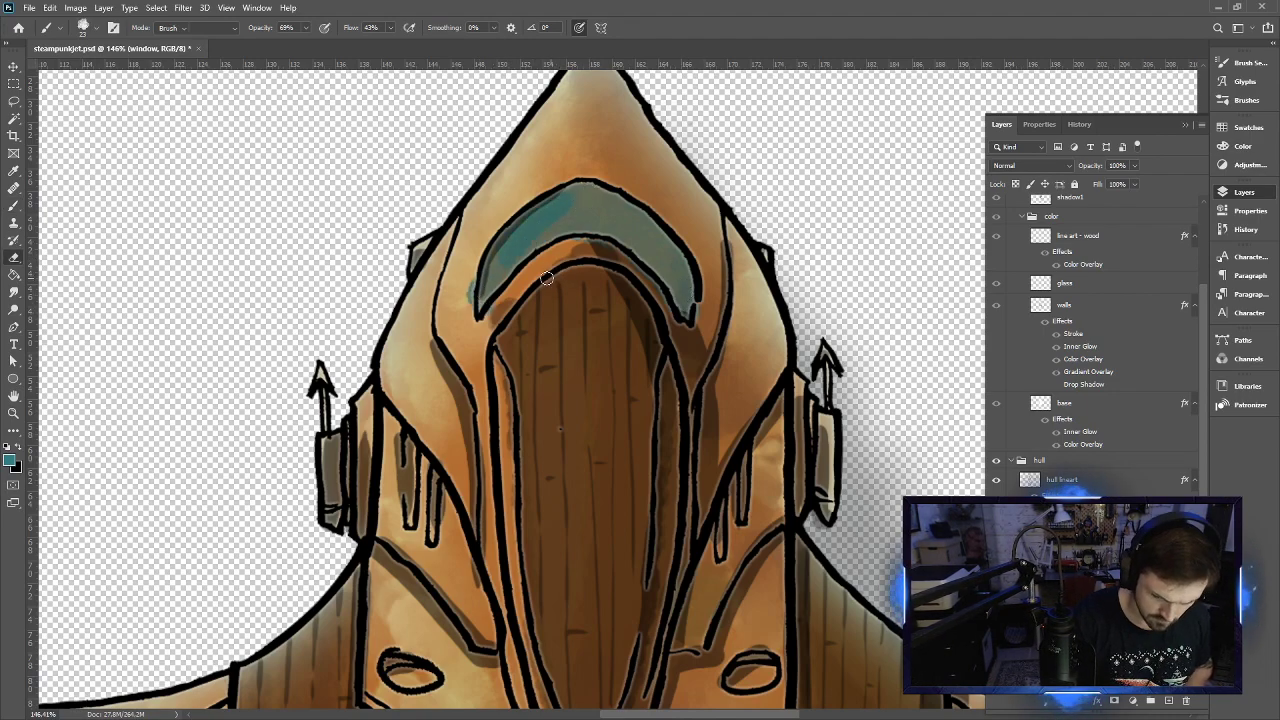
mouse_move(546, 278)
mouse_down()
mouse_move(475, 274)
mouse_move(468, 318)
mouse_up()
key(b)
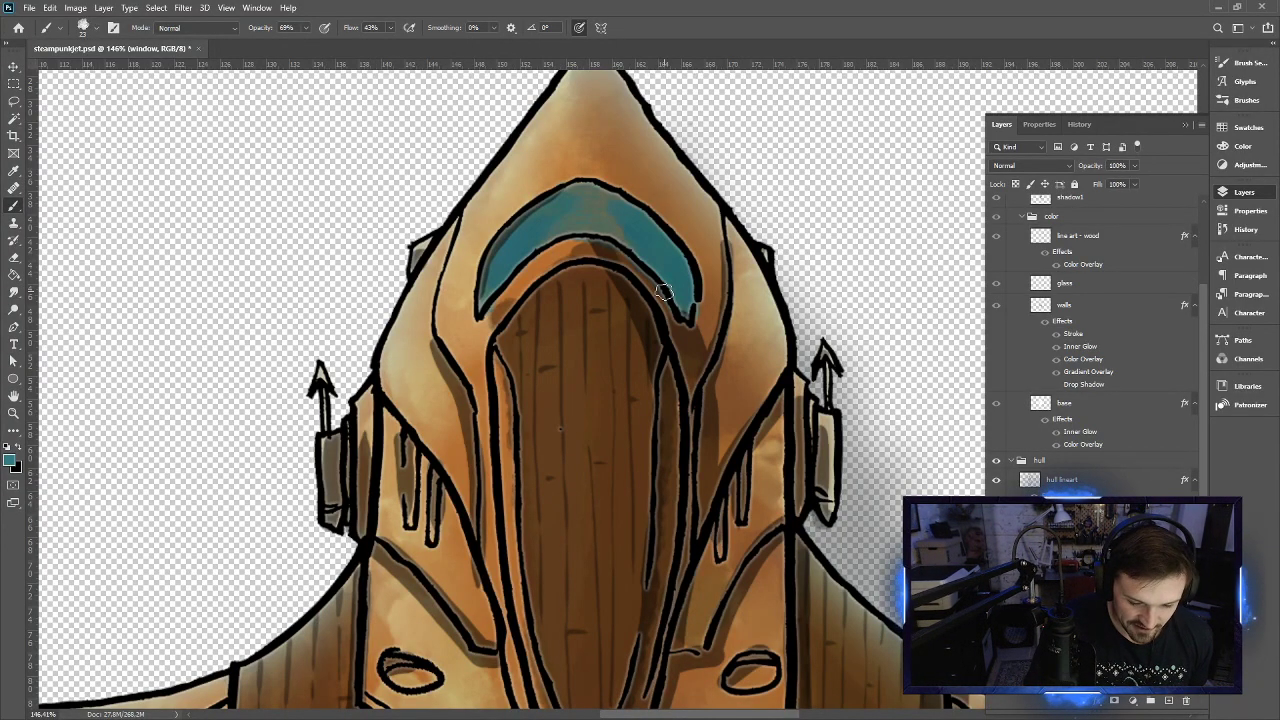
Paint a darker teal across the glass from its left arm toward the right arm
click(10, 460)
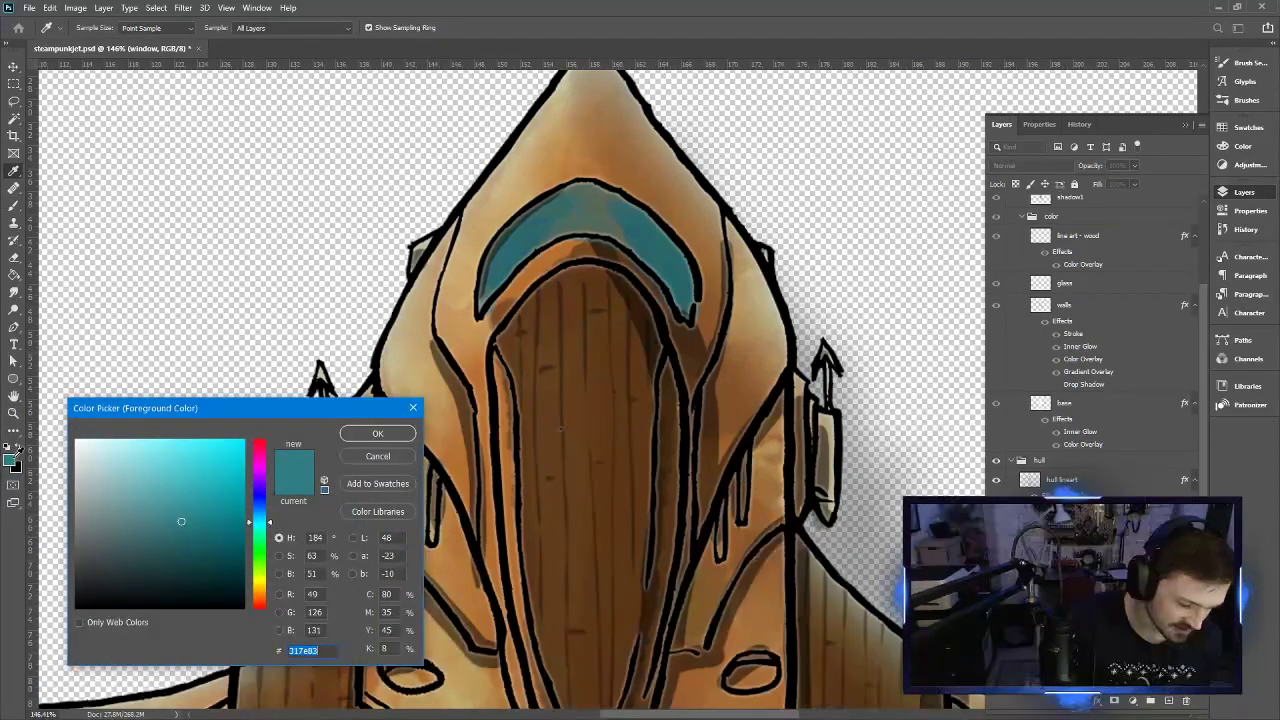
click(196, 537)
click(376, 436)
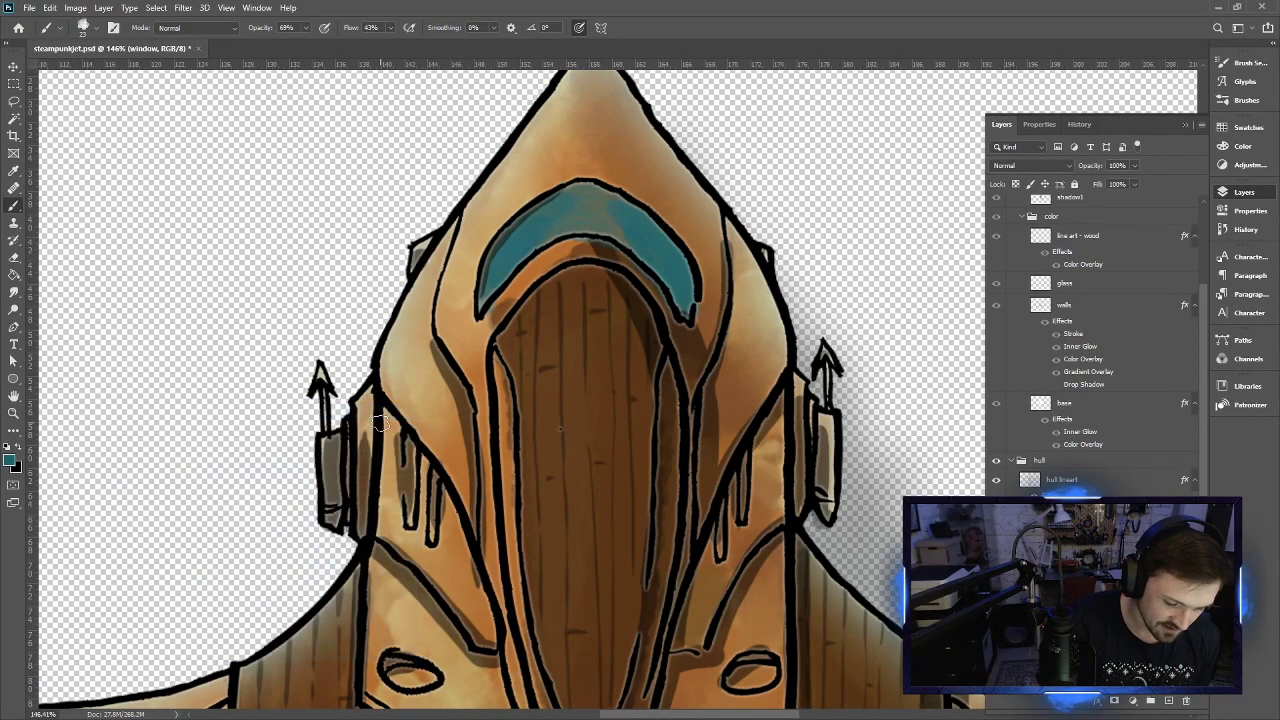
mouse_move(493, 258)
mouse_down()
mouse_move(487, 290)
mouse_move(528, 246)
mouse_move(496, 267)
mouse_move(498, 255)
mouse_move(486, 290)
mouse_move(515, 236)
mouse_move(486, 293)
mouse_move(508, 260)
mouse_up()
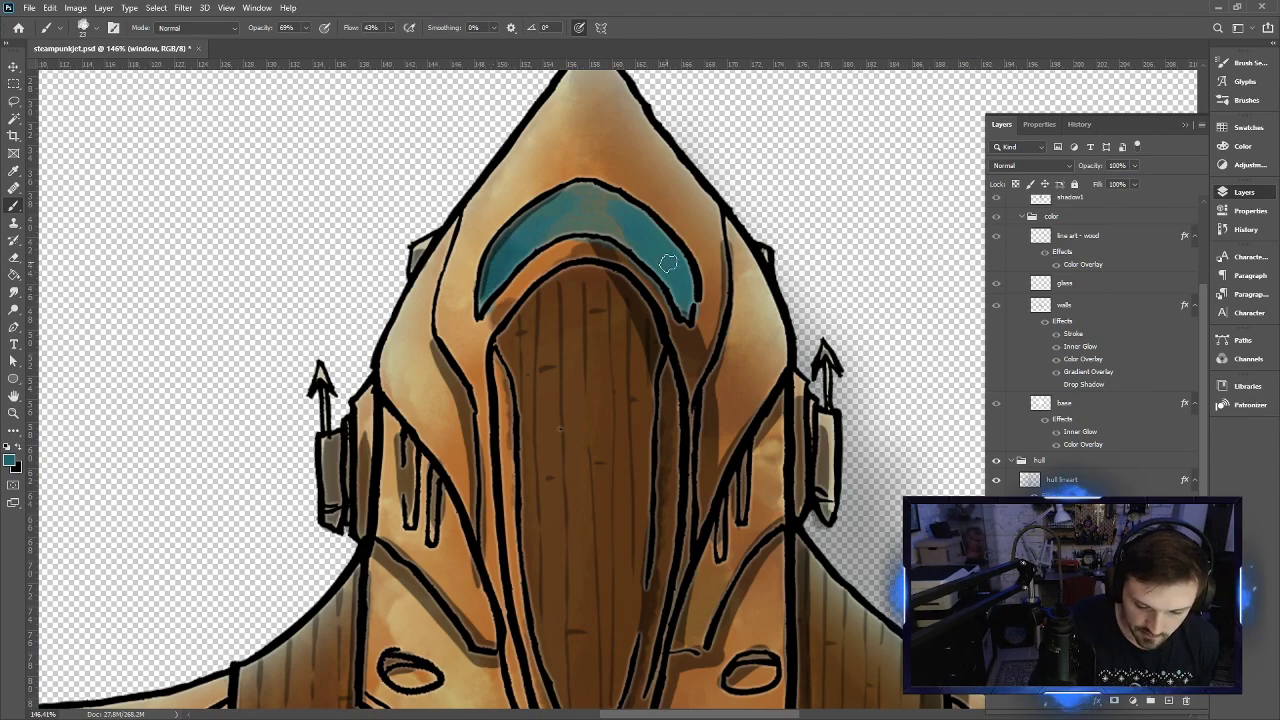
mouse_move(668, 262)
mouse_down()
mouse_move(685, 298)
mouse_move(662, 265)
mouse_move(585, 233)
mouse_move(622, 231)
mouse_up()
Brush bright cyan highlights across the top of the glass
click(10, 459)
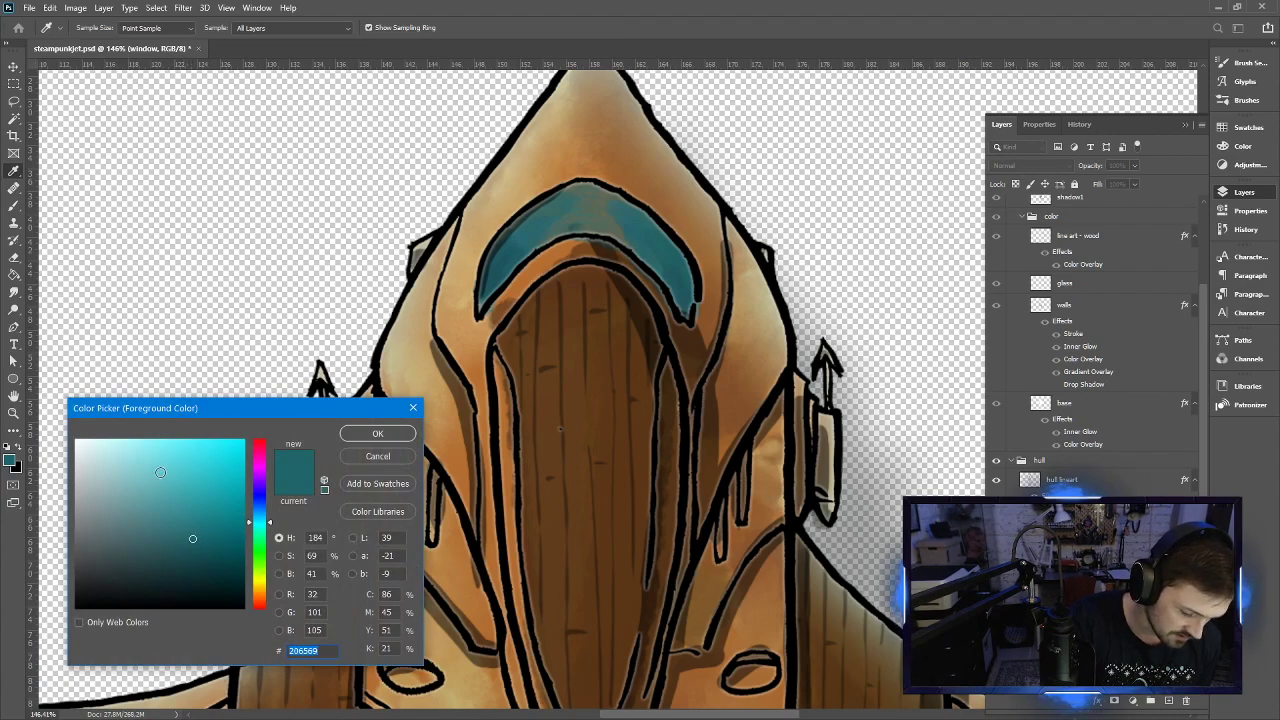
click(602, 192)
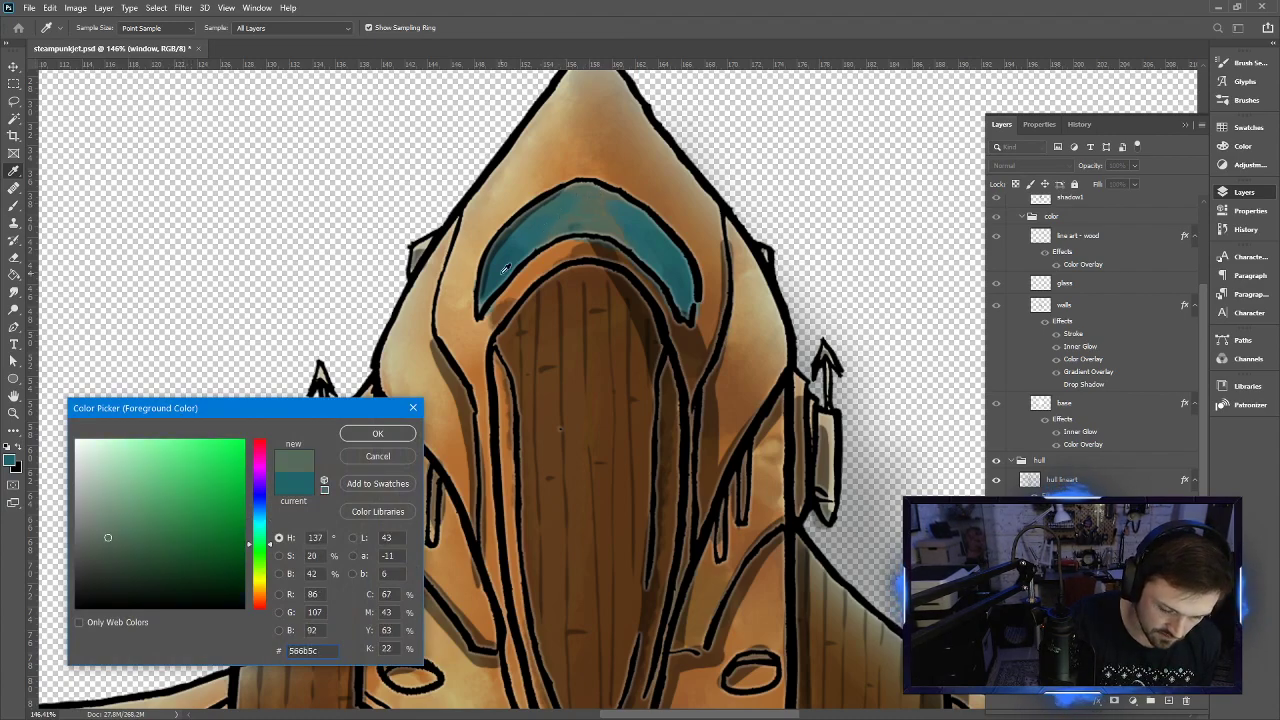
click(266, 525)
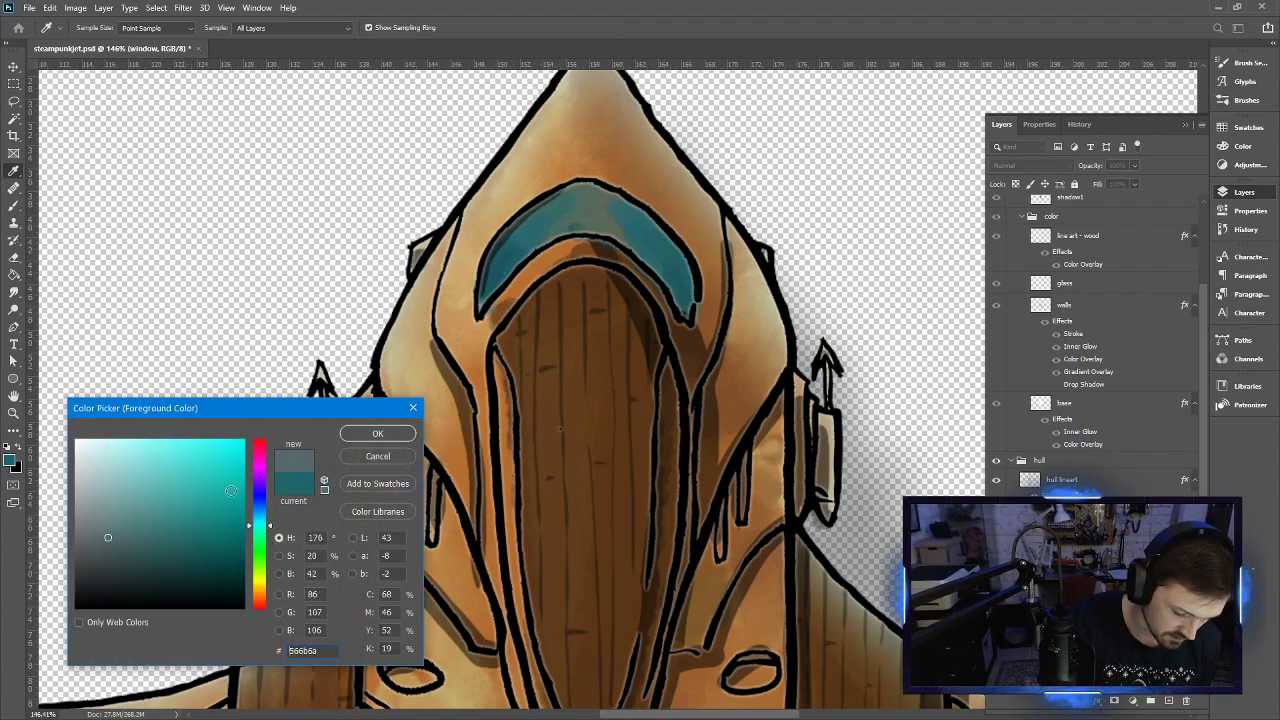
click(178, 456)
click(376, 432)
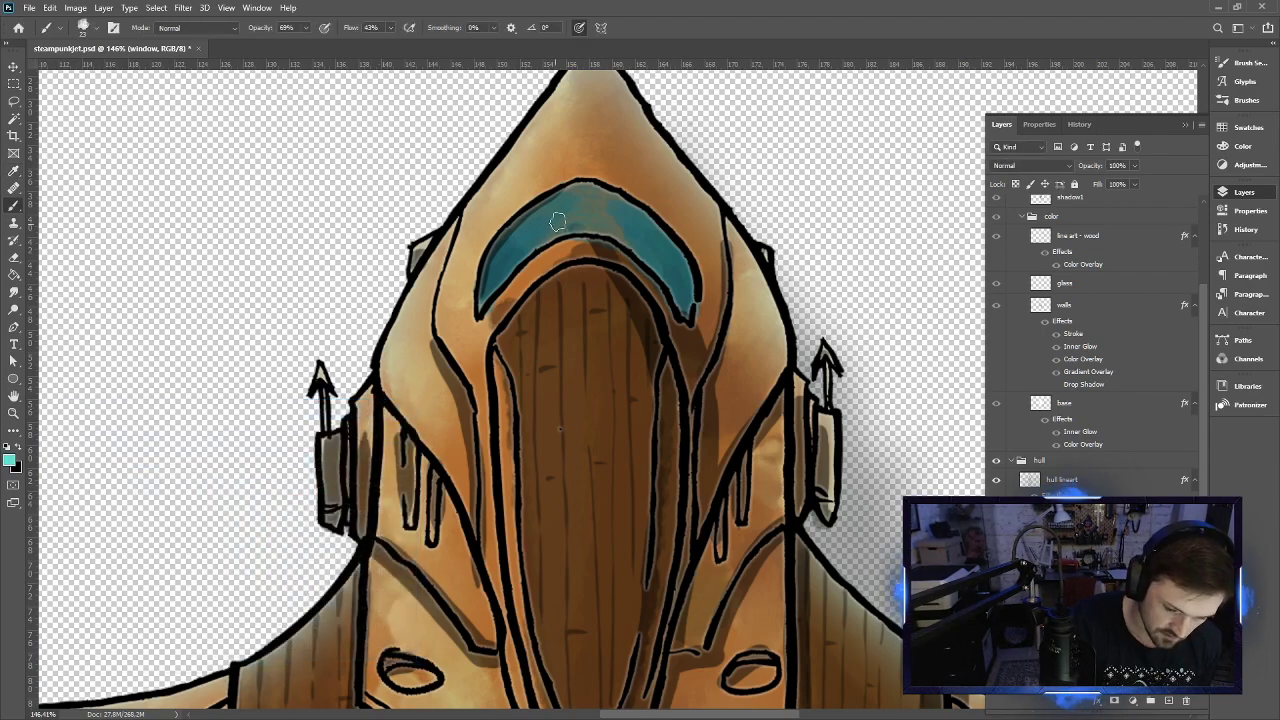
mouse_move(606, 198)
mouse_down()
mouse_move(548, 212)
mouse_move(628, 213)
mouse_move(563, 212)
mouse_move(613, 220)
mouse_move(568, 216)
mouse_move(604, 229)
mouse_move(562, 236)
mouse_move(605, 231)
mouse_move(600, 217)
mouse_move(563, 210)
mouse_move(623, 208)
mouse_move(648, 236)
mouse_move(525, 243)
mouse_move(525, 228)
mouse_move(507, 270)
mouse_move(509, 250)
mouse_move(512, 266)
mouse_move(644, 231)
mouse_move(670, 268)
mouse_move(682, 264)
mouse_move(667, 271)
mouse_move(591, 189)
mouse_move(571, 221)
mouse_move(505, 258)
mouse_move(549, 207)
mouse_move(604, 199)
mouse_move(587, 199)
mouse_move(608, 199)
mouse_move(598, 221)
mouse_move(662, 262)
mouse_up()
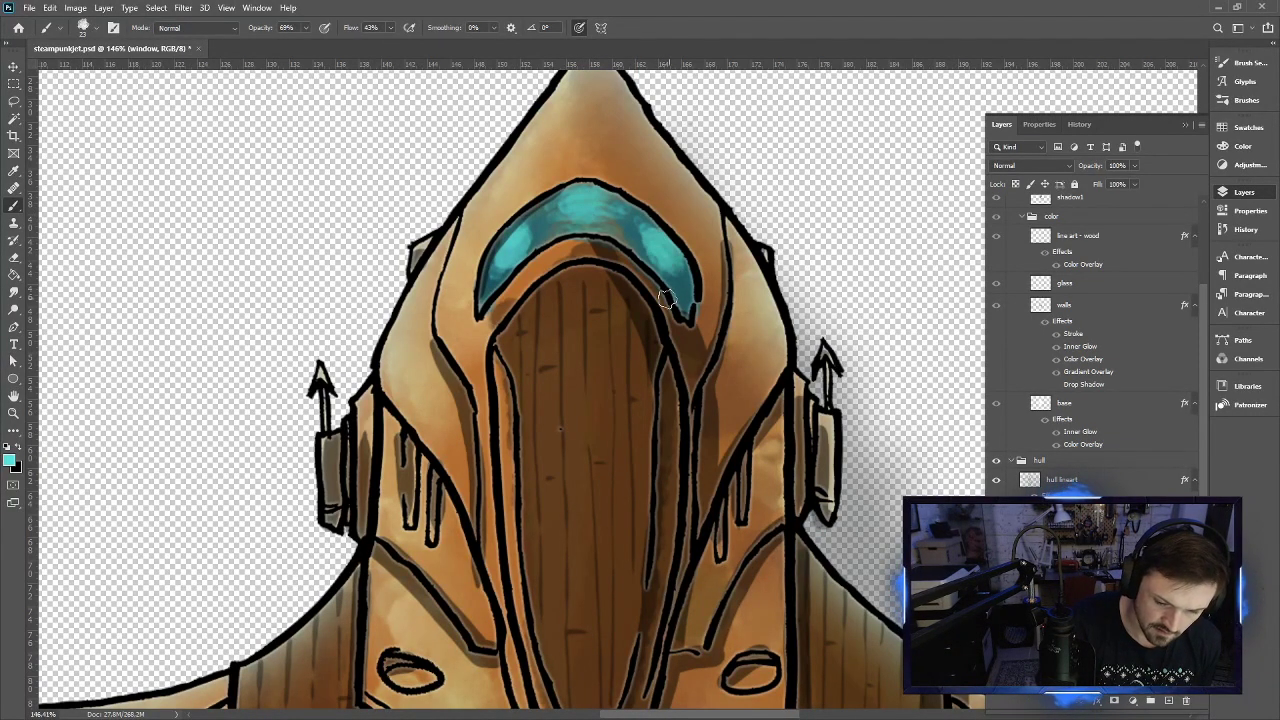
Sample dark teal from the glass and shade its left and top edges
click(10, 460)
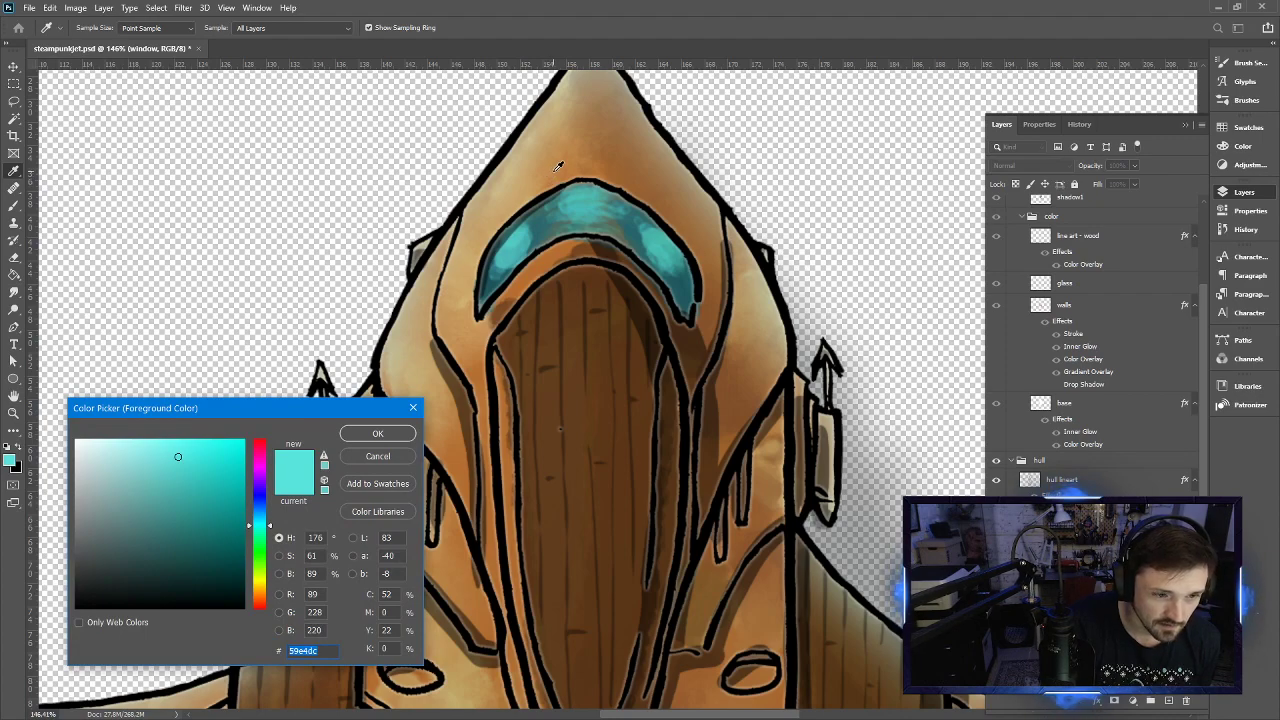
click(551, 224)
click(379, 432)
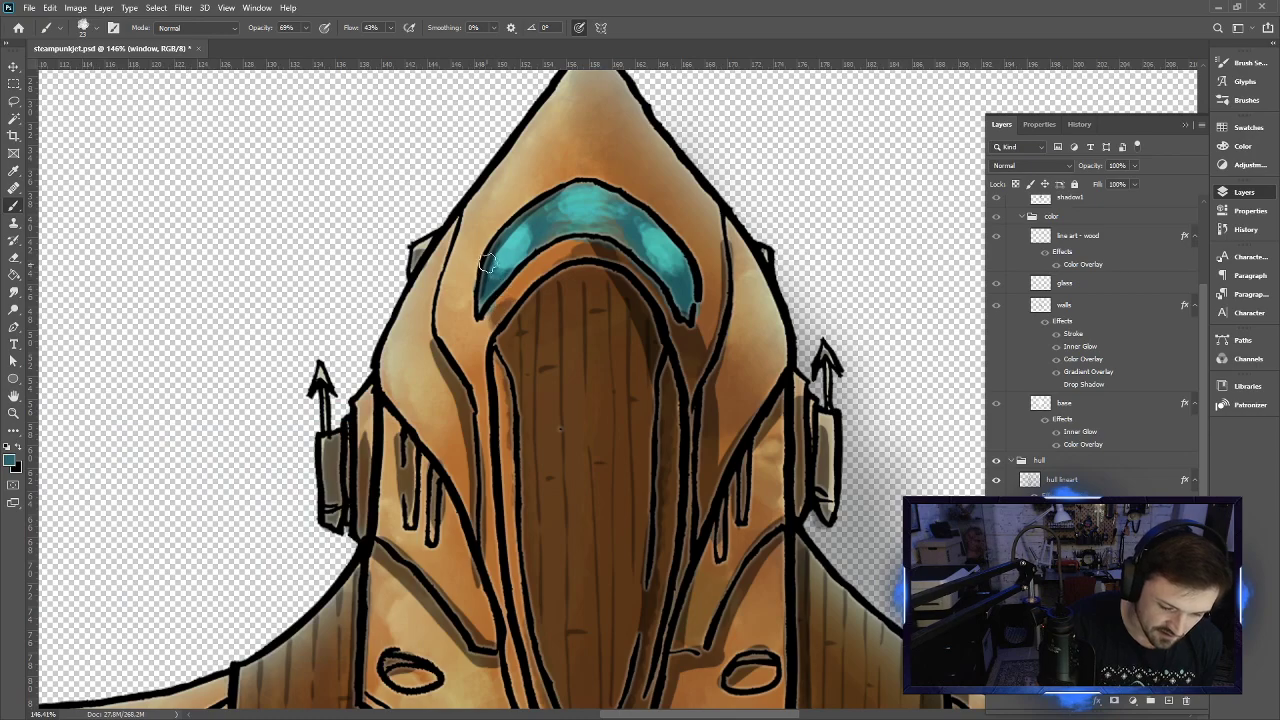
mouse_move(498, 259)
mouse_down()
mouse_move(544, 213)
mouse_move(540, 238)
mouse_move(583, 193)
mouse_move(601, 211)
mouse_move(585, 226)
mouse_move(635, 220)
mouse_move(621, 235)
mouse_move(582, 230)
mouse_move(645, 249)
mouse_move(631, 244)
mouse_move(628, 211)
mouse_move(688, 296)
mouse_move(652, 259)
mouse_move(665, 270)
mouse_move(676, 260)
mouse_move(650, 233)
mouse_up()
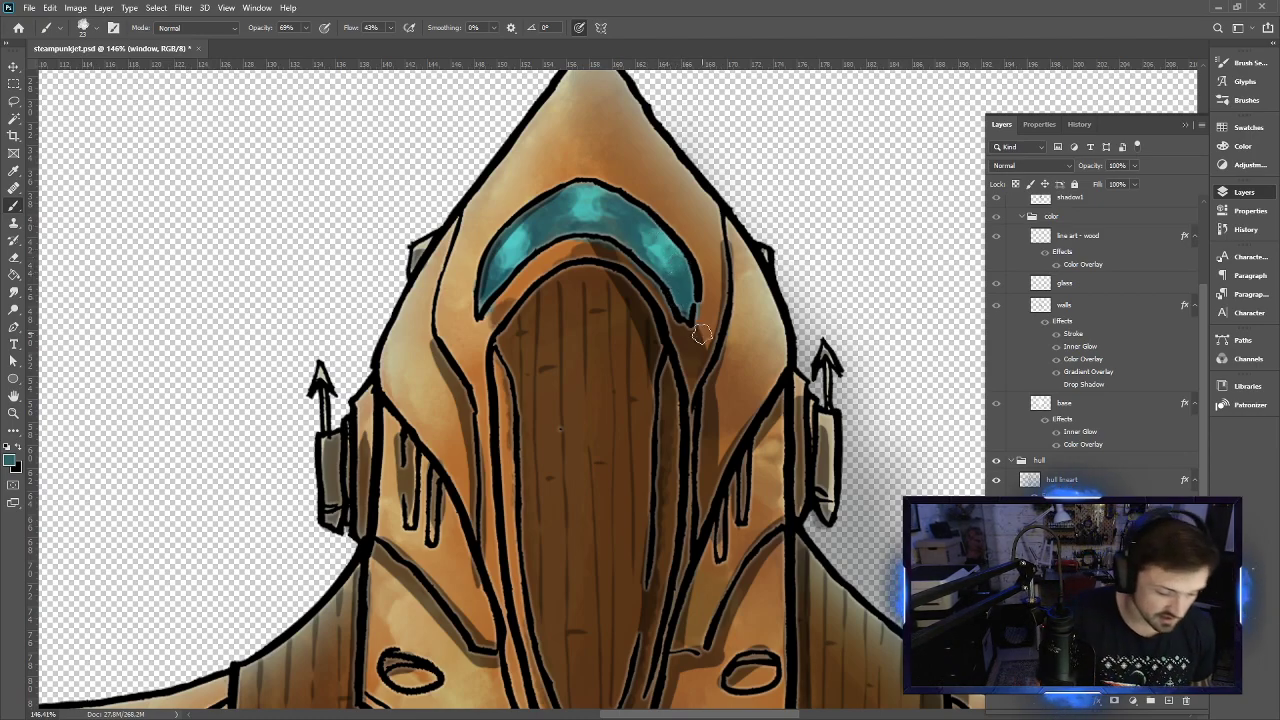
click(20, 292)
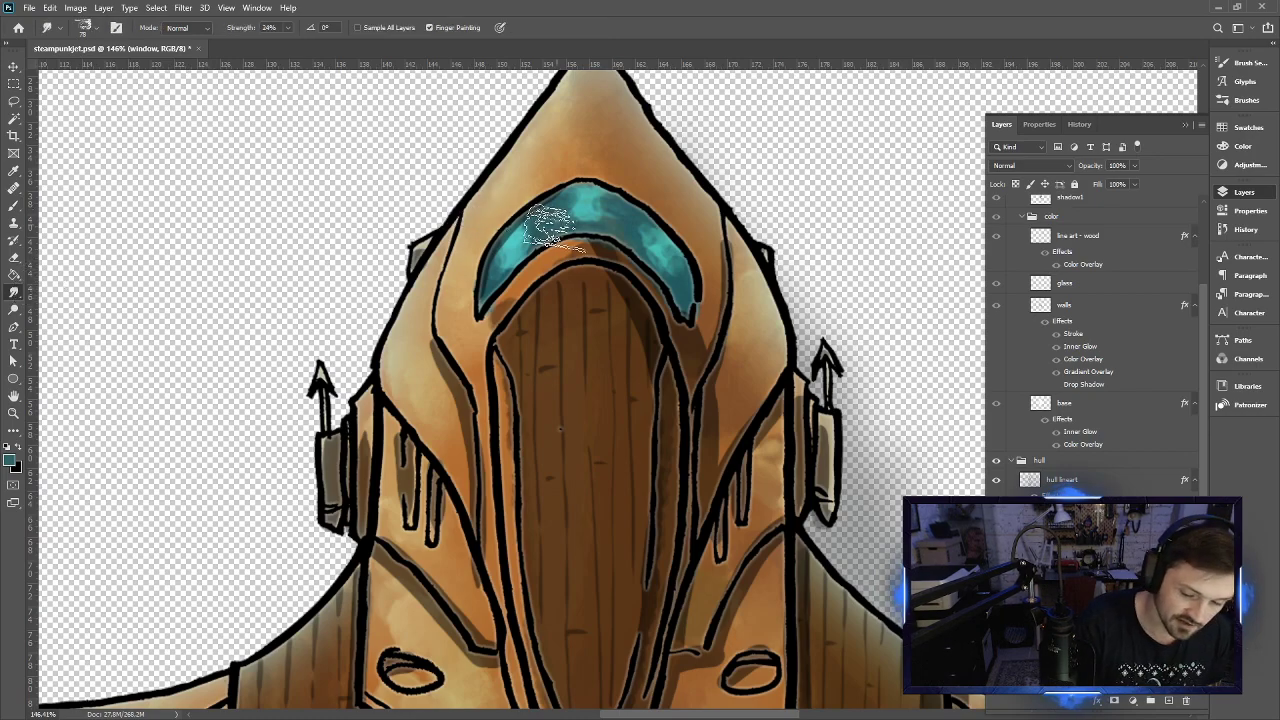
Shrink the smudge brush and blend the teal shading and cyan highlights along the glass band
right_click(569, 221)
drag(674, 113, 660, 113)
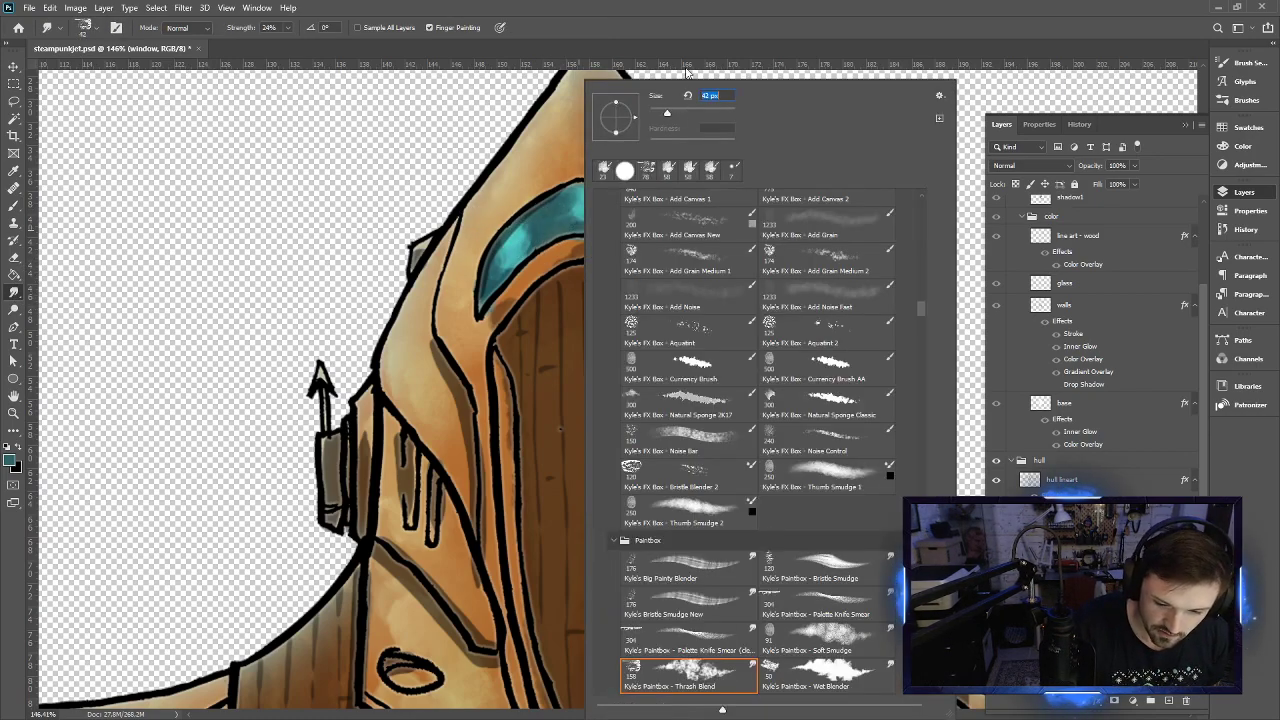
key(Return)
mouse_move(519, 240)
mouse_down()
mouse_move(549, 199)
mouse_move(545, 218)
mouse_move(568, 205)
mouse_move(492, 258)
mouse_move(485, 284)
mouse_move(599, 185)
mouse_move(614, 187)
mouse_move(592, 188)
mouse_move(619, 200)
mouse_move(624, 228)
mouse_move(609, 215)
mouse_move(669, 244)
mouse_move(655, 250)
mouse_move(614, 218)
mouse_move(683, 296)
mouse_move(627, 210)
mouse_move(660, 243)
mouse_move(611, 206)
mouse_move(591, 205)
mouse_move(607, 220)
mouse_move(573, 204)
mouse_move(585, 200)
mouse_move(603, 204)
mouse_move(549, 213)
mouse_move(605, 198)
mouse_up()
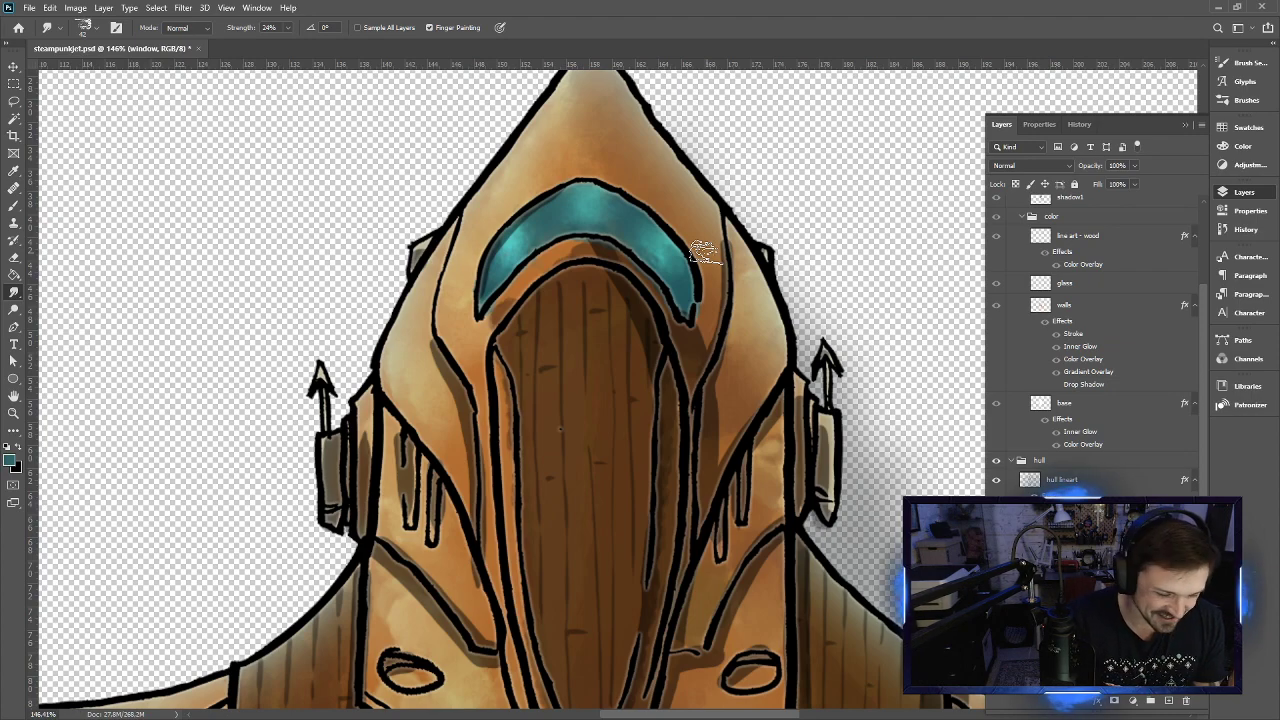
click(13, 205)
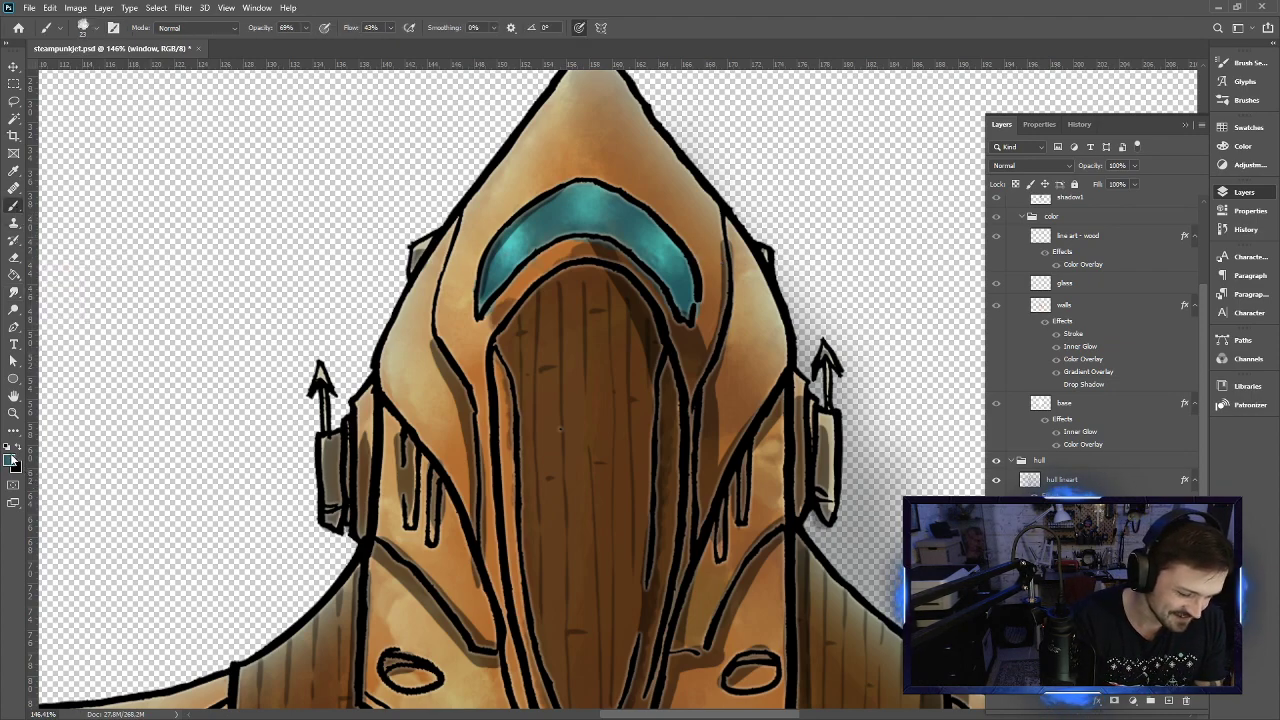
Dab light cyan 9decf3 glints along the top of the glass, then select the brass layer
click(11, 459)
click(134, 446)
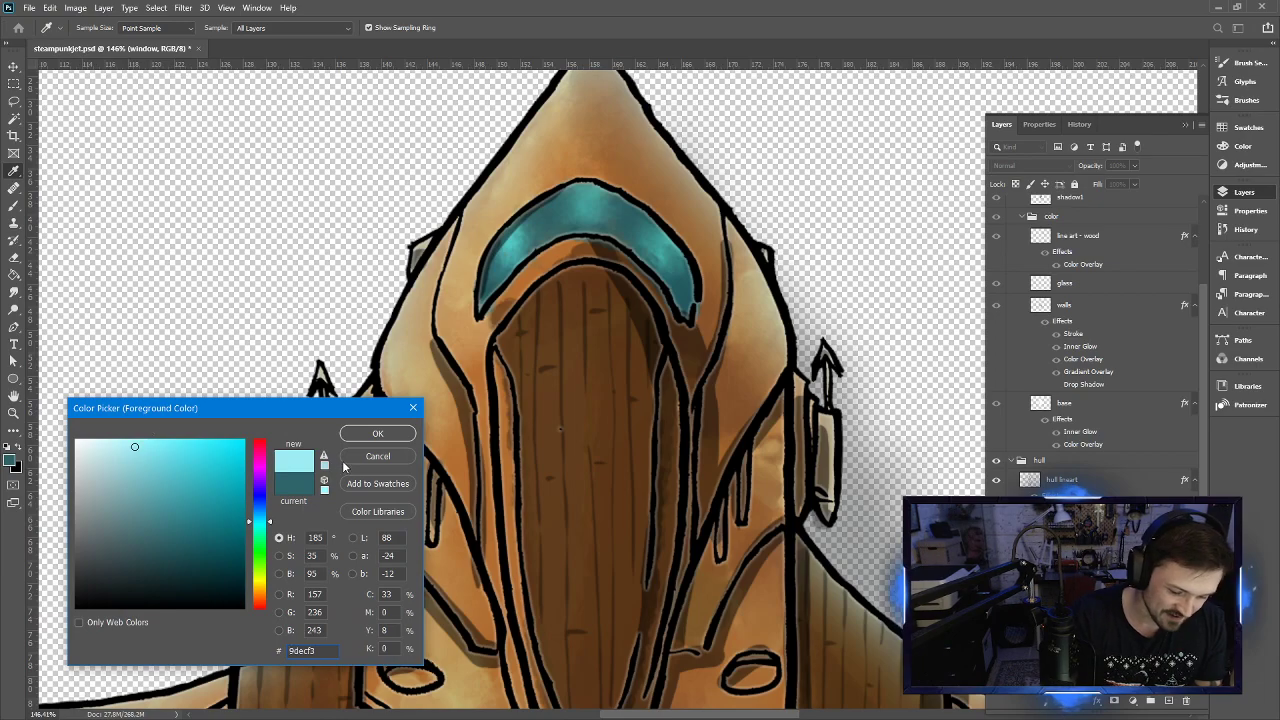
click(372, 437)
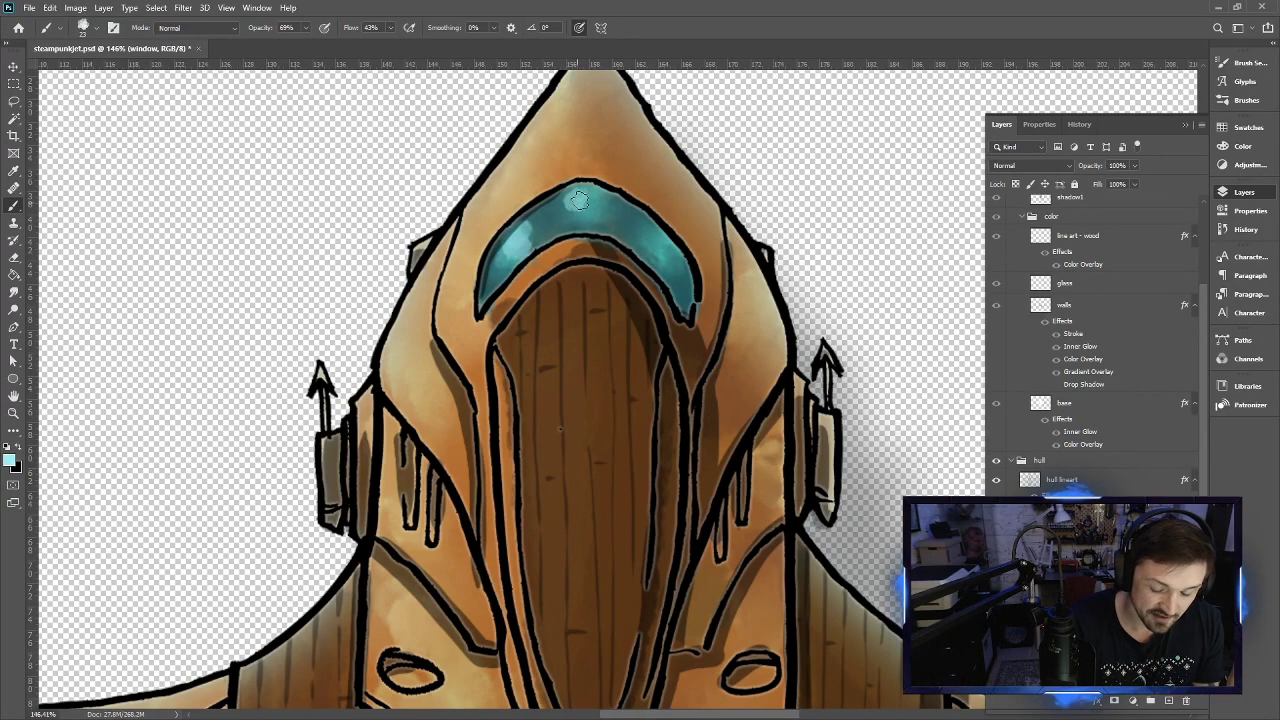
drag(580, 200, 673, 263)
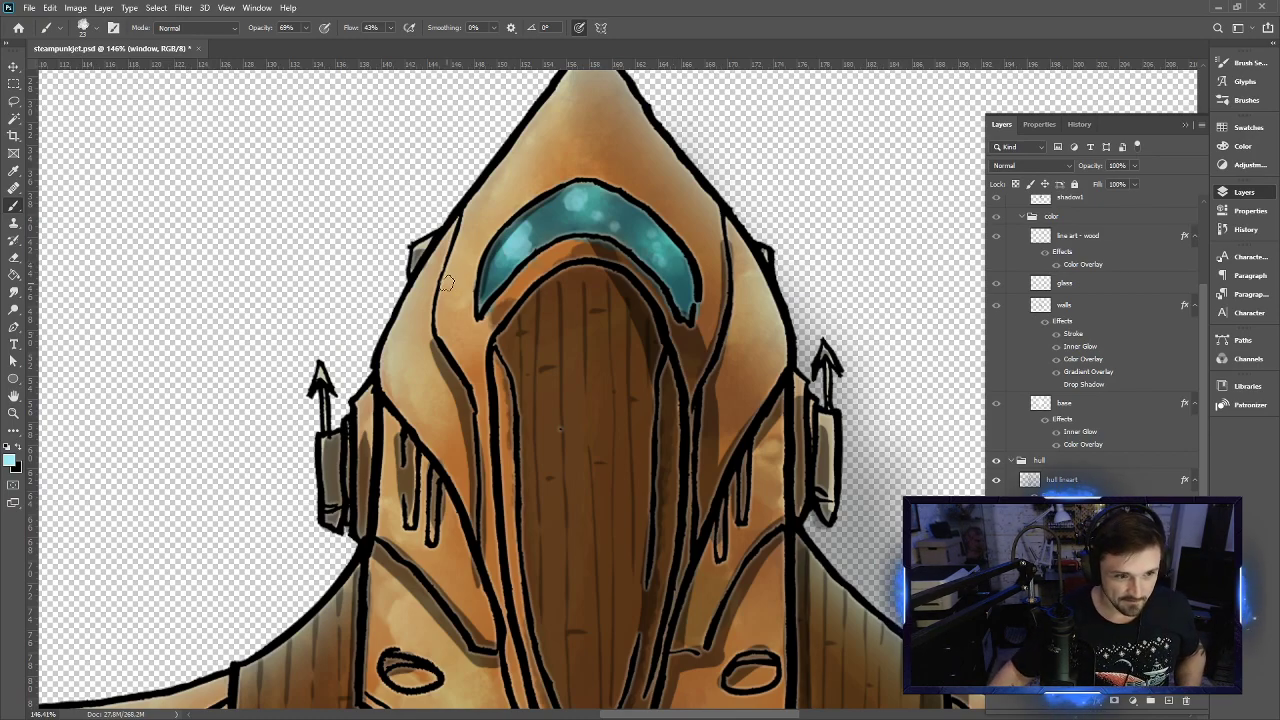
scroll(592, 286, down, 5)
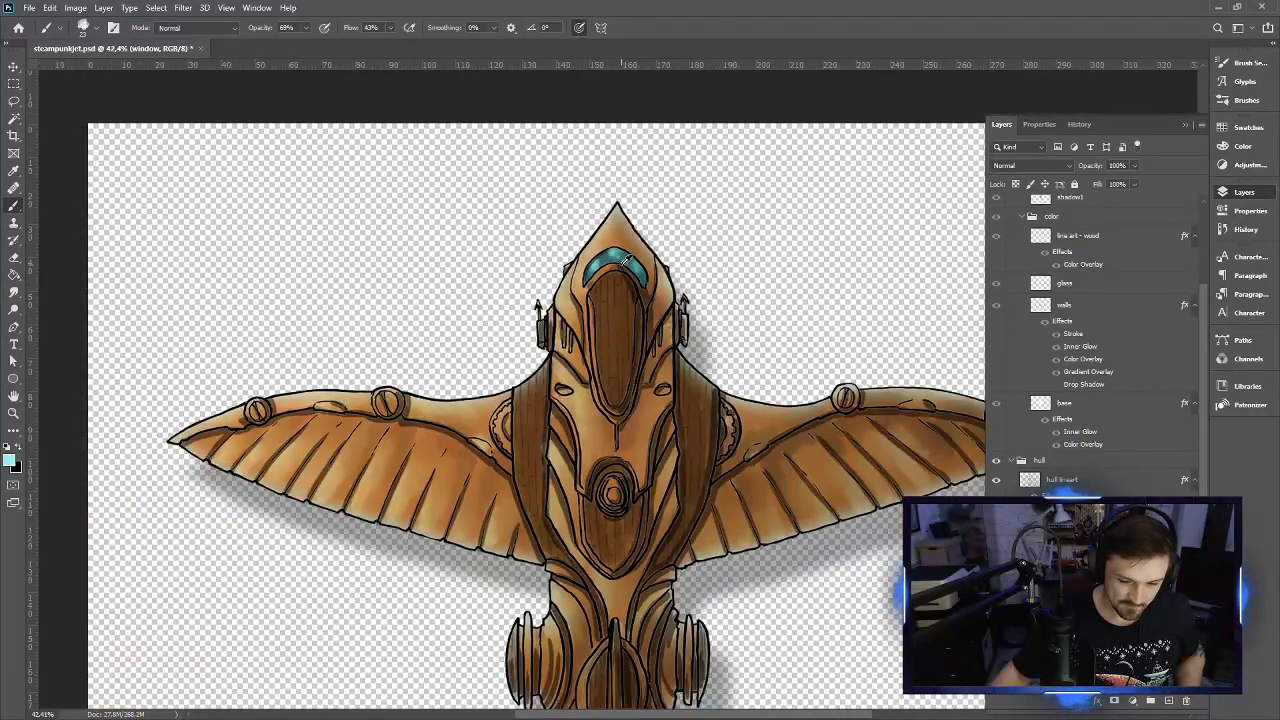
scroll(636, 240, up, 1)
scroll(636, 240, up, 2)
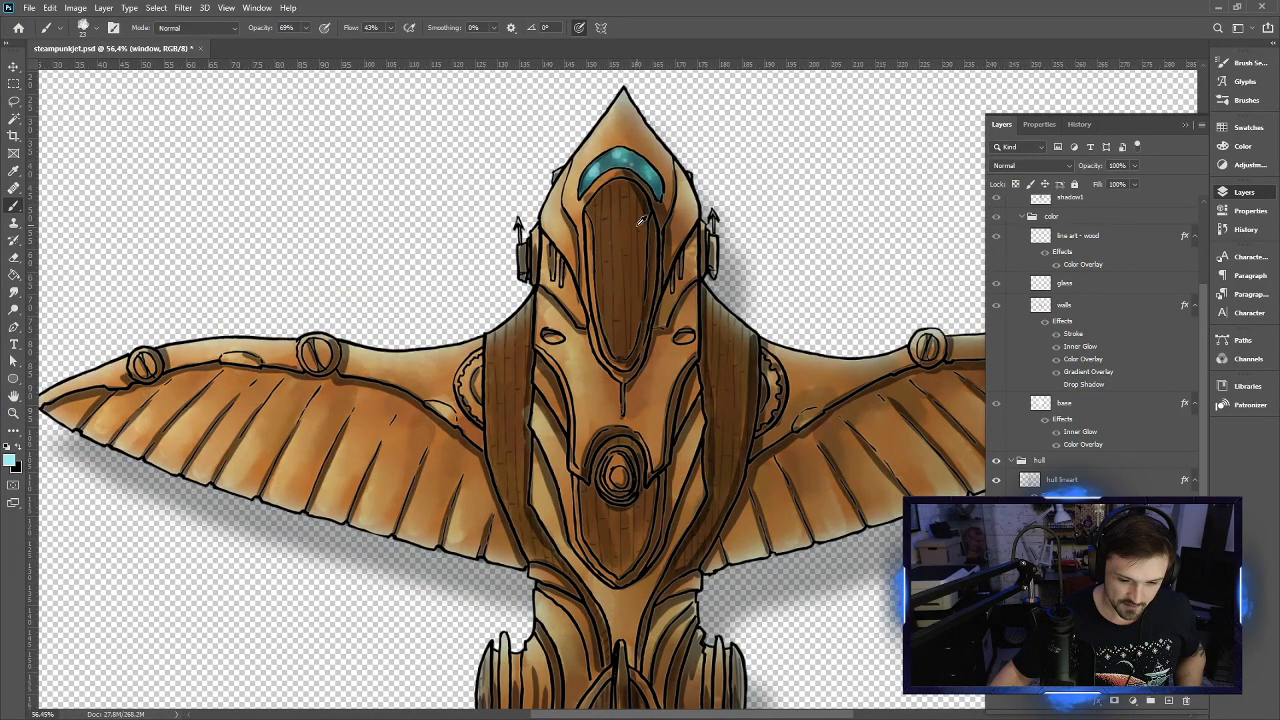
scroll(640, 210, up, 1)
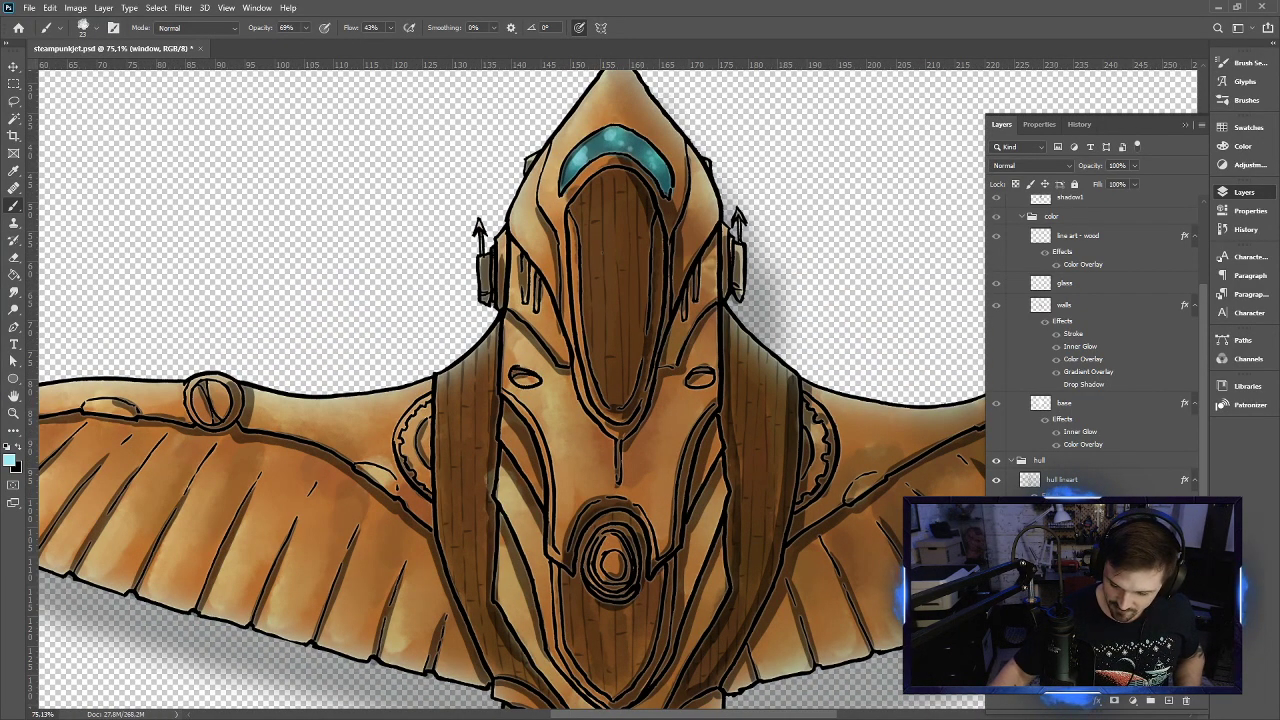
ctrl+click(844, 607)
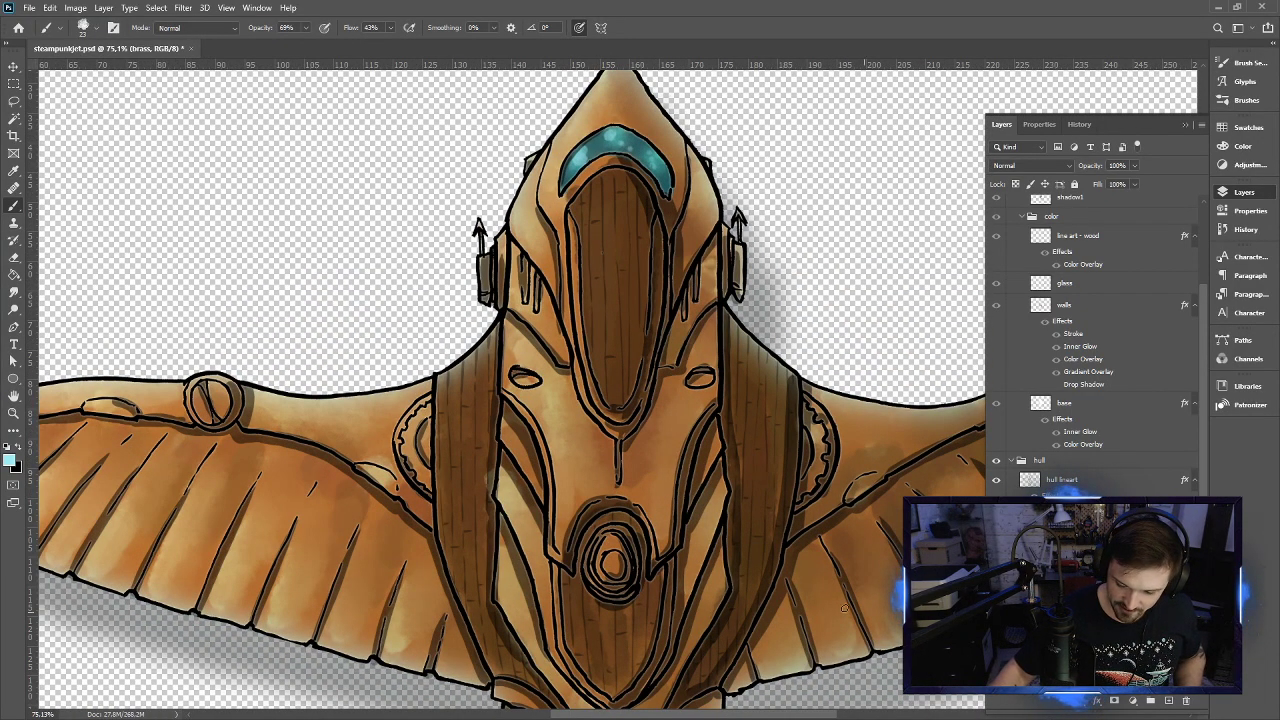
Sample a light orange from the hull as the foreground colour
click(10, 460)
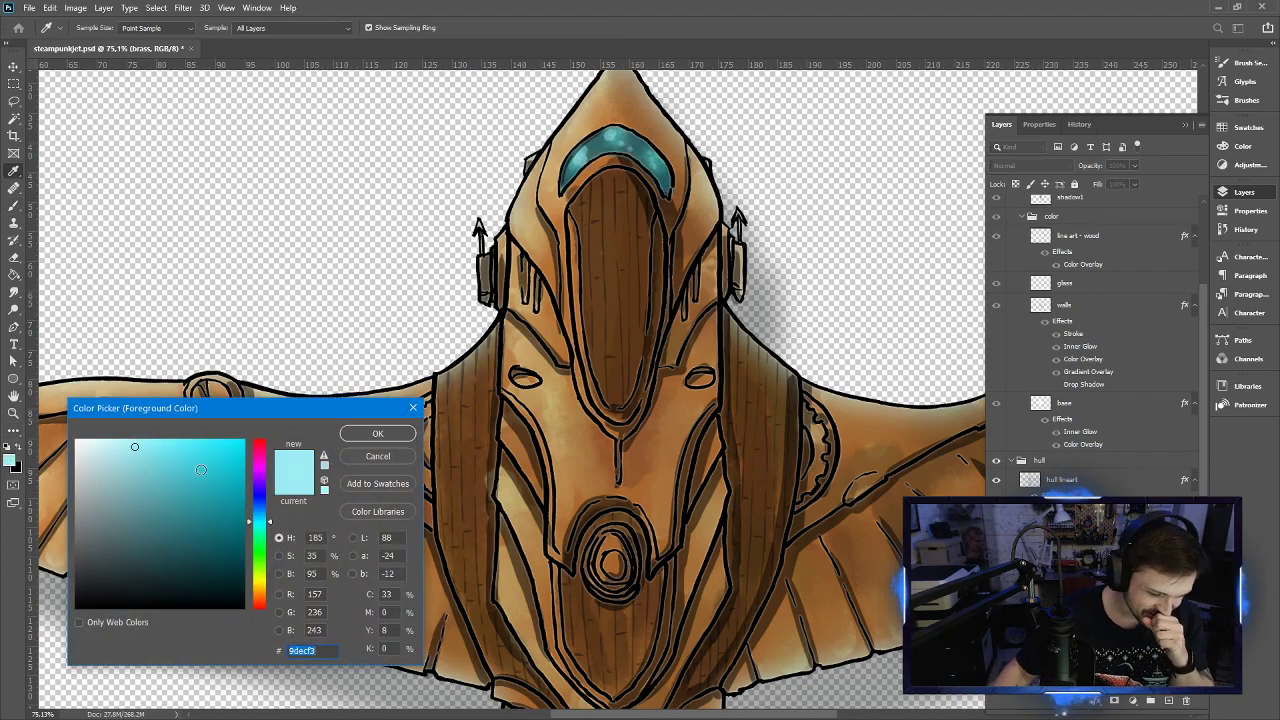
click(520, 345)
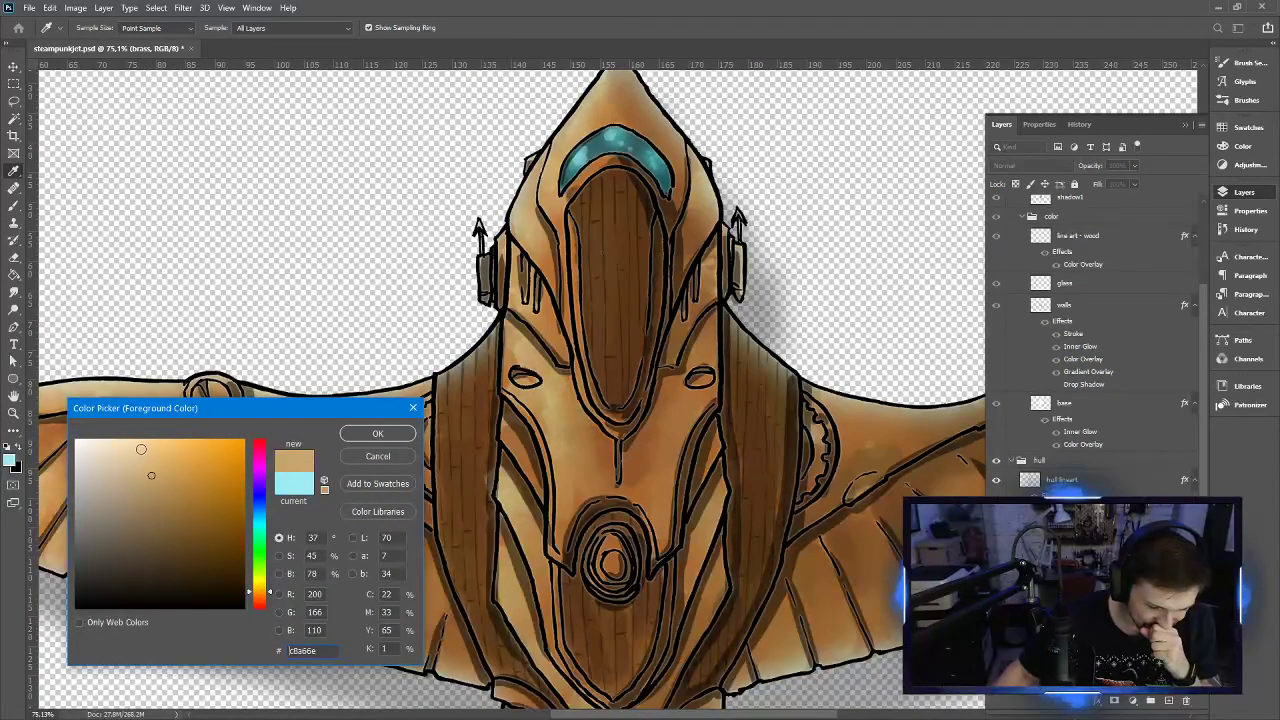
click(377, 433)
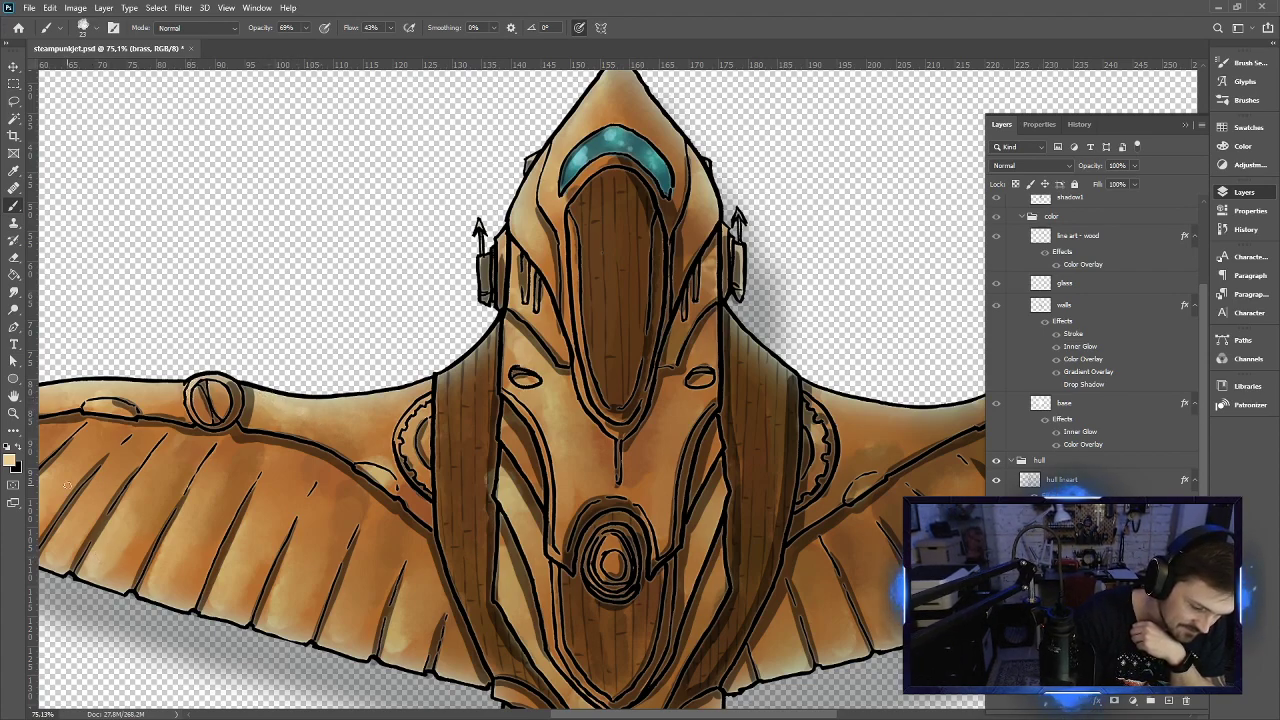
Shift the colour to pale yellow and brush a faint highlight along the left wing's top edge
click(12, 460)
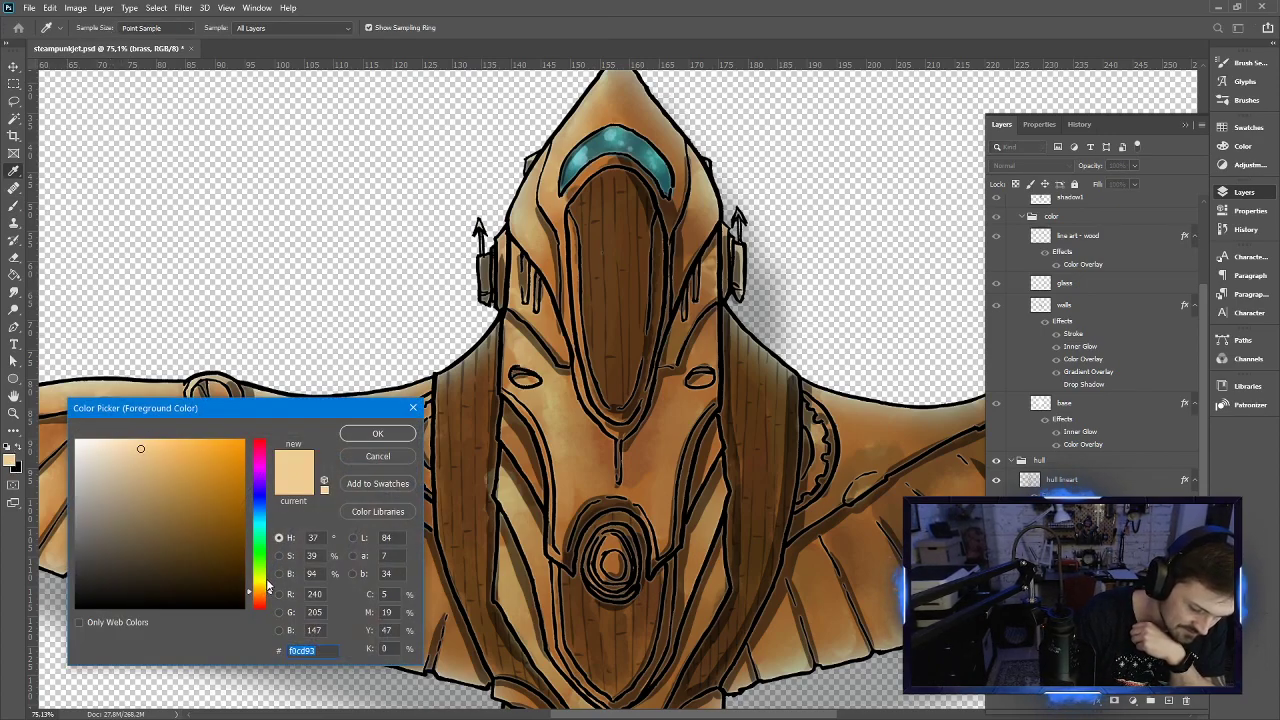
click(265, 578)
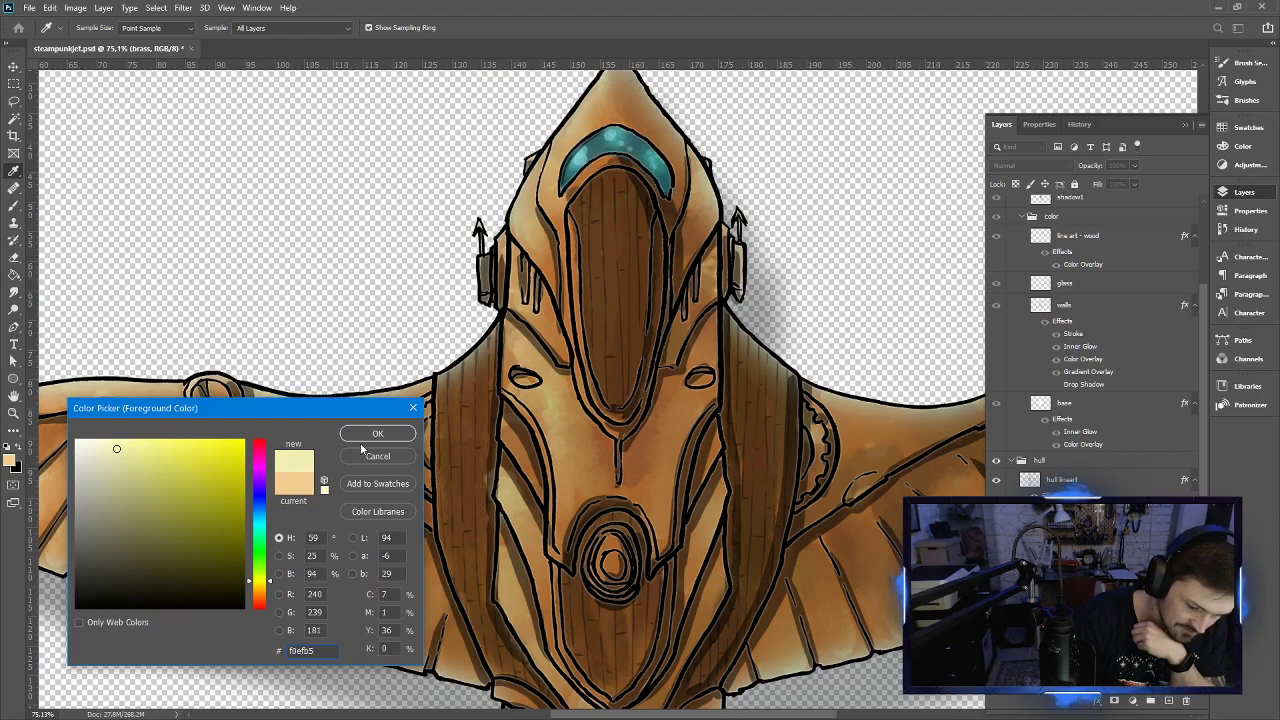
click(378, 433)
mouse_move(292, 409)
mouse_down()
mouse_move(280, 403)
mouse_move(388, 397)
mouse_move(409, 438)
mouse_move(415, 404)
mouse_up()
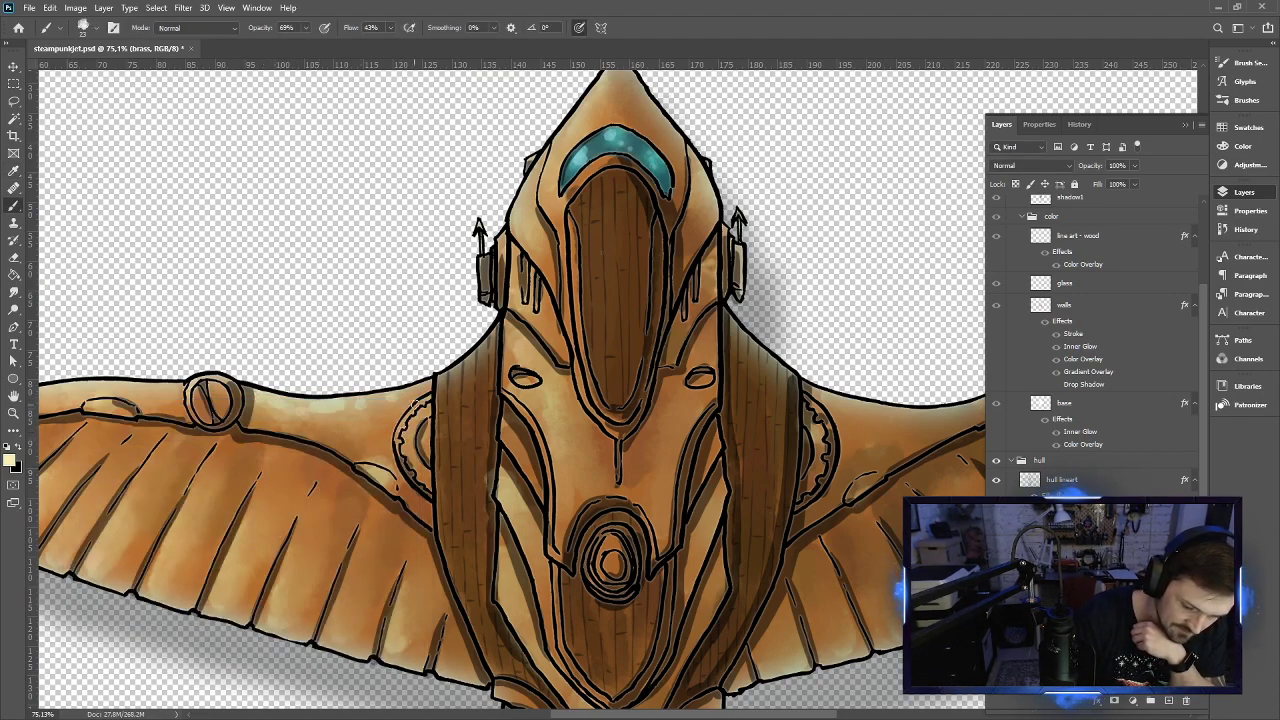
click(96, 30)
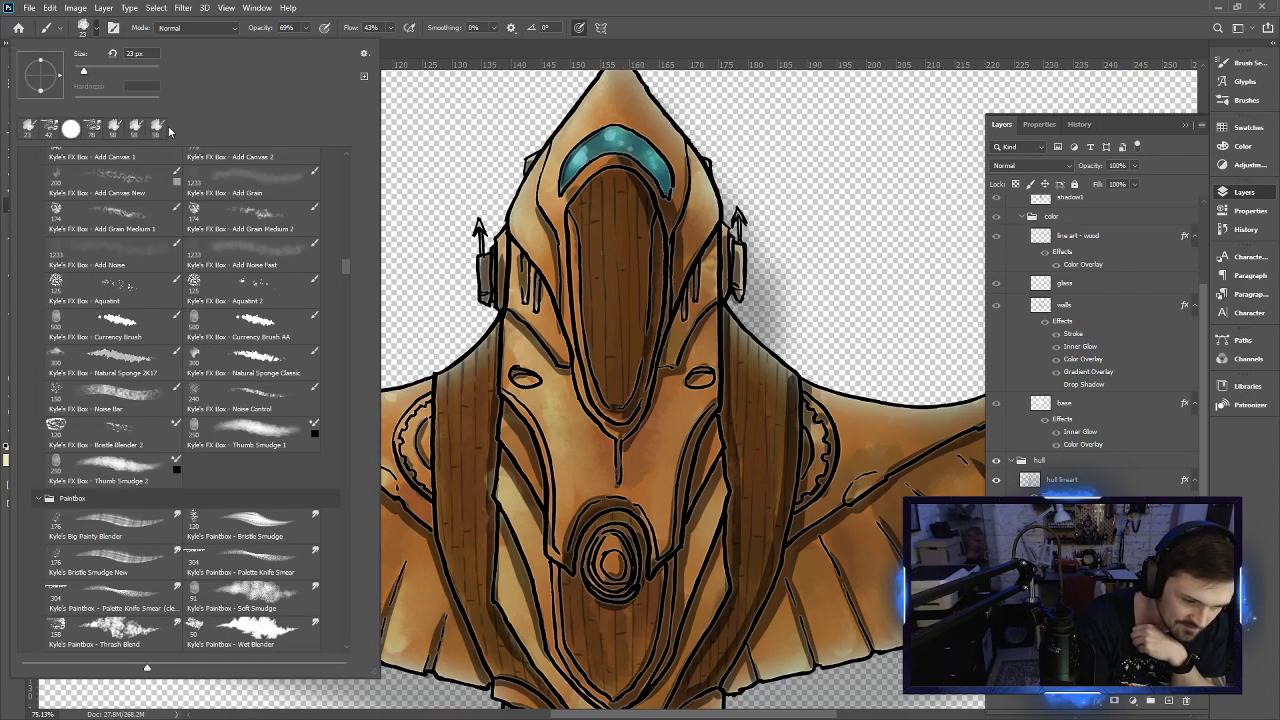
Pick the Inkbox Everything Brush preset and cut its size from 40 px to 23 px
drag(346, 264, 352, 155)
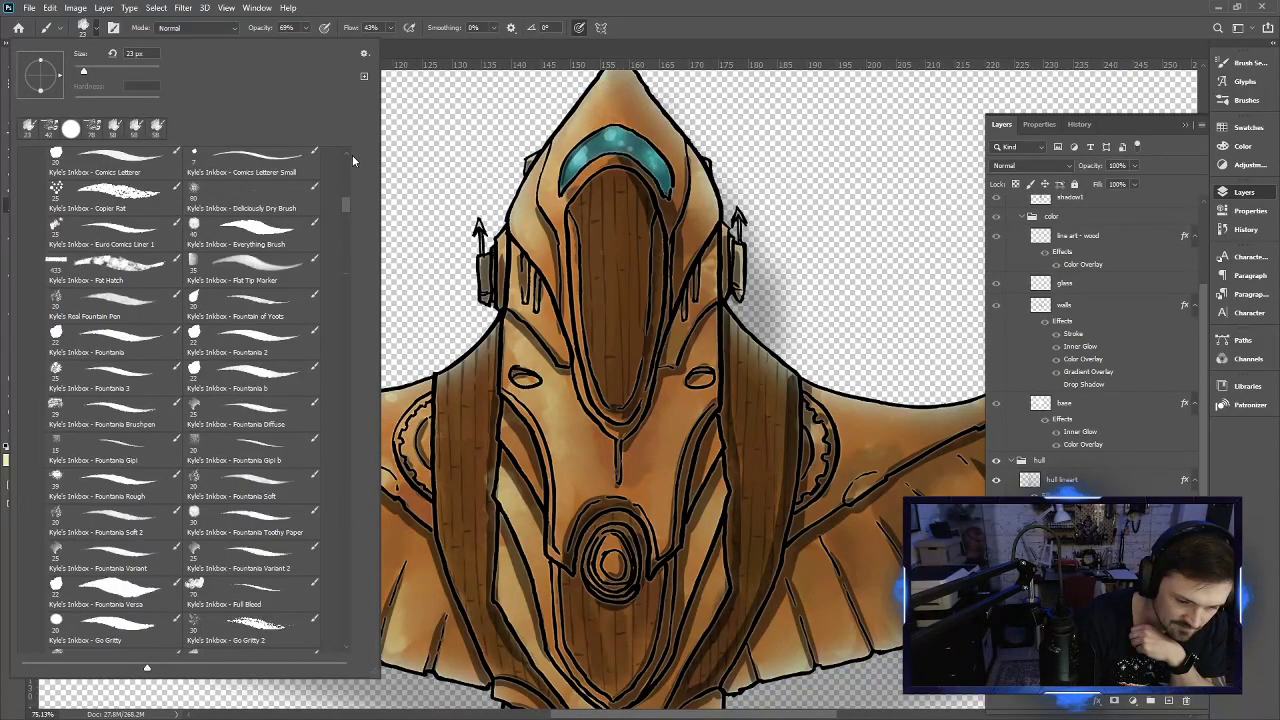
click(250, 235)
click(637, 13)
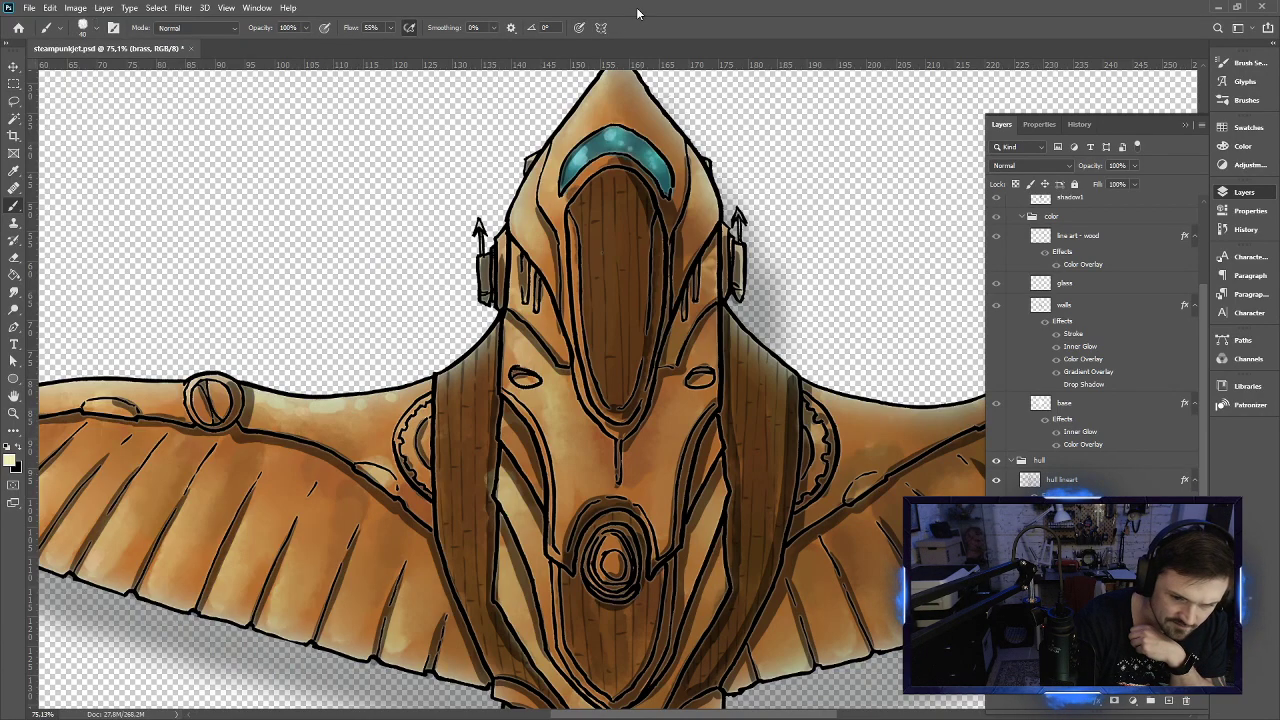
right_click(399, 402)
drag(482, 113, 480, 113)
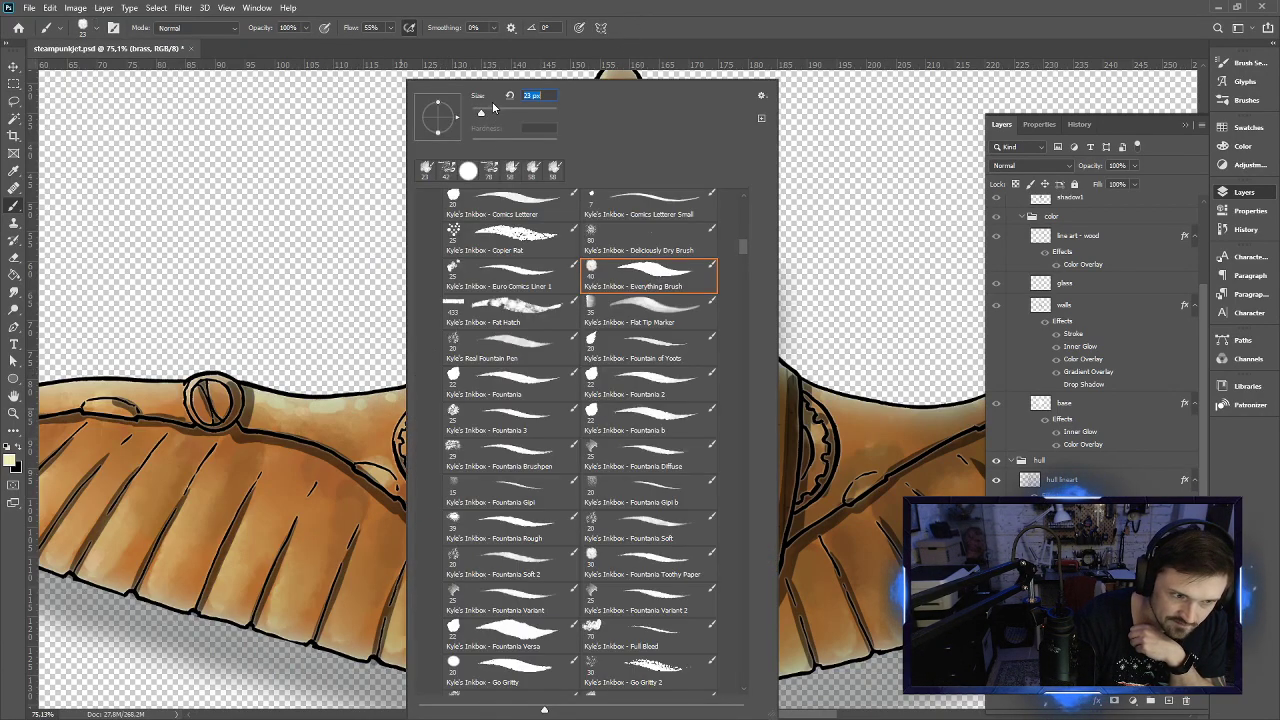
click(655, 27)
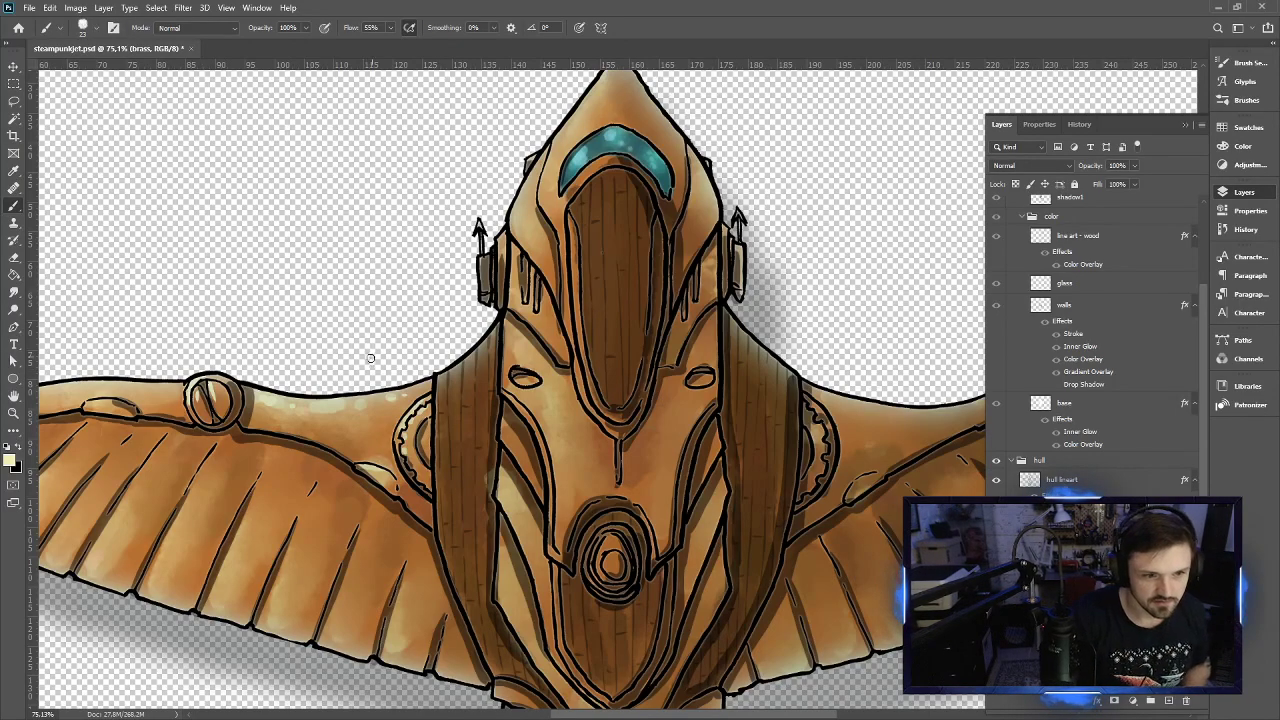
Brush four short pale highlight strokes along the left wing's plank ridges toward the wing root
scroll(360, 350, left, 5)
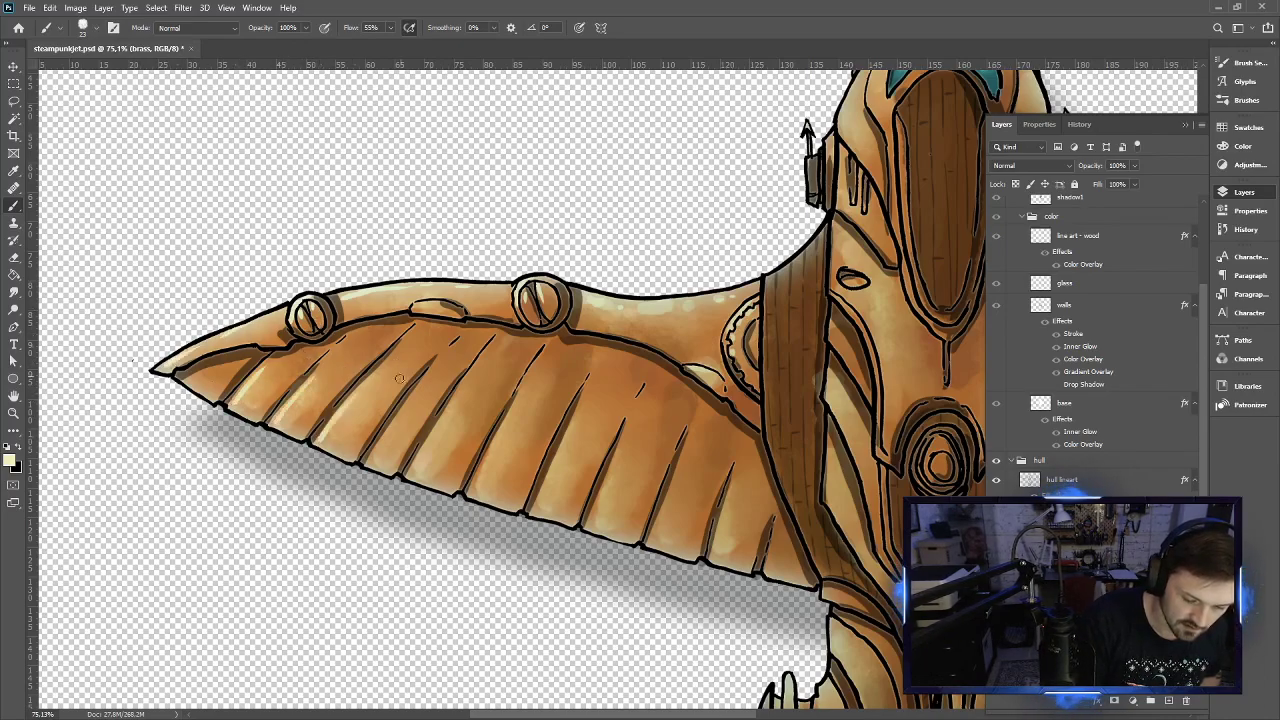
drag(370, 461, 405, 405)
drag(412, 474, 440, 425)
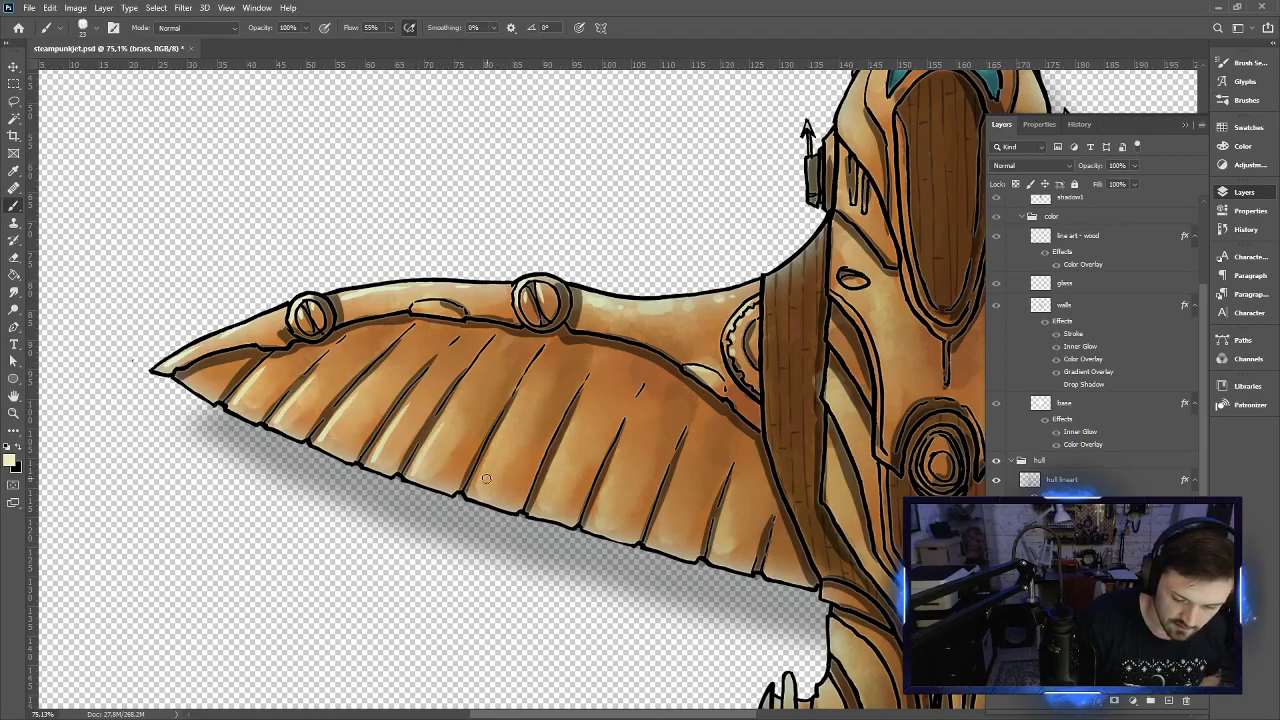
drag(486, 478, 500, 440)
drag(537, 505, 556, 460)
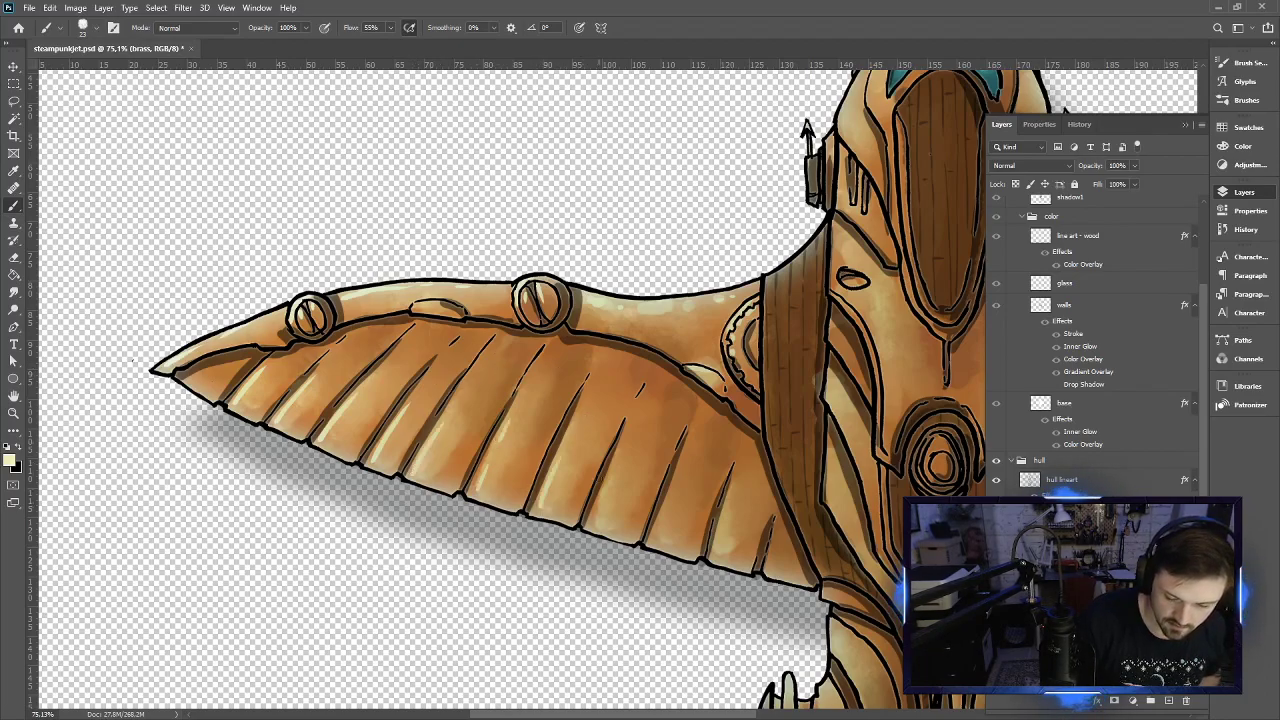
drag(665, 432, 434, 296)
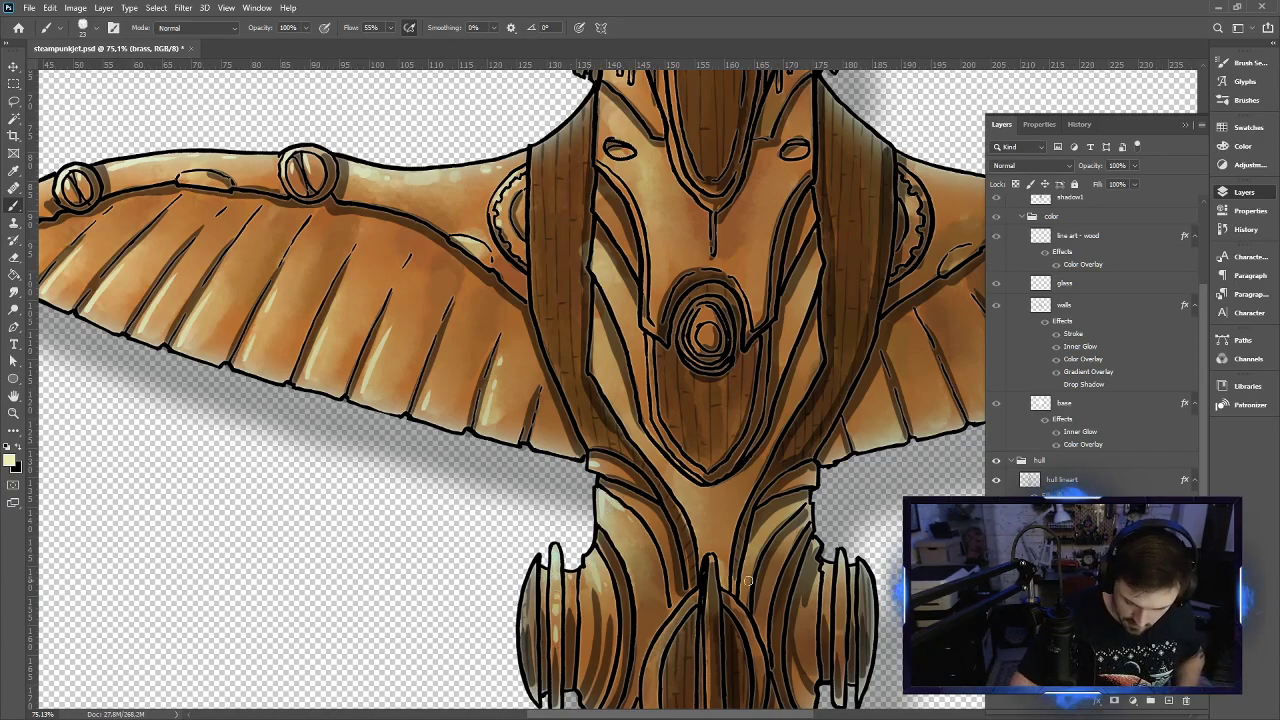
Paint beige highlights on the hull's right side pod, centre ridge and lower-left and lower-right sections
drag(749, 581, 722, 335)
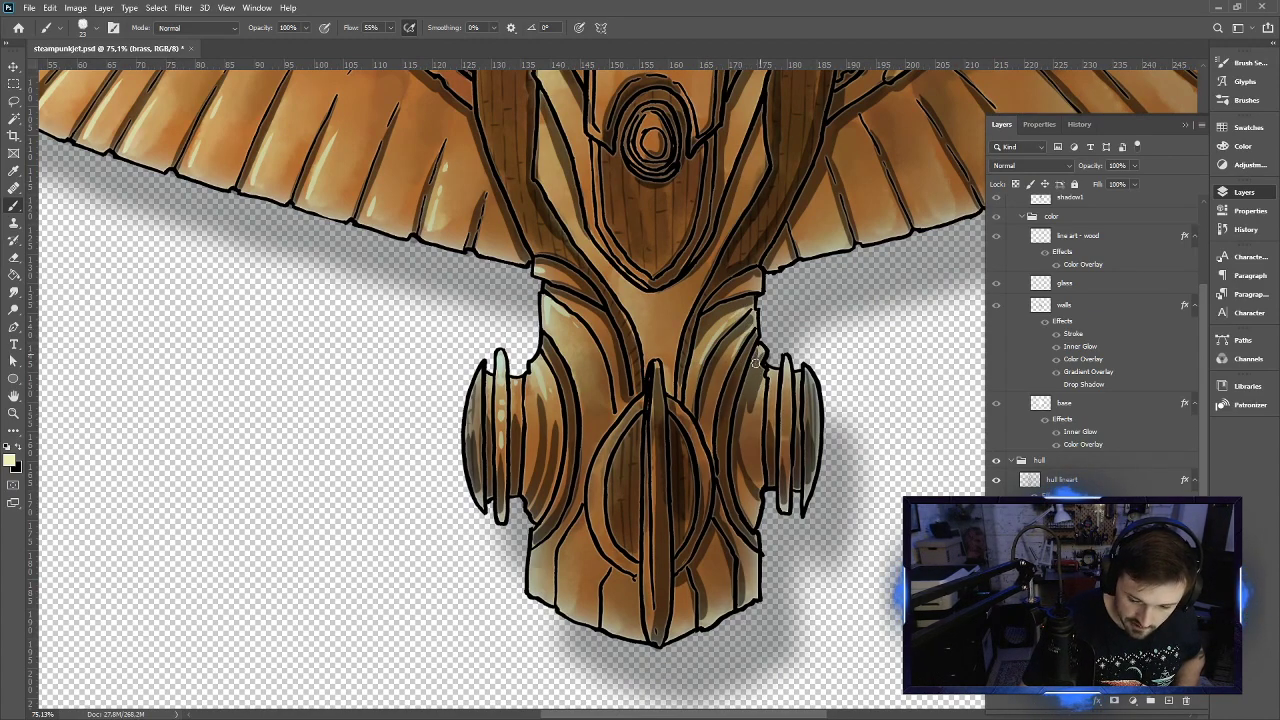
mouse_move(787, 368)
mouse_down()
mouse_move(784, 442)
mouse_move(763, 385)
mouse_move(757, 449)
mouse_up()
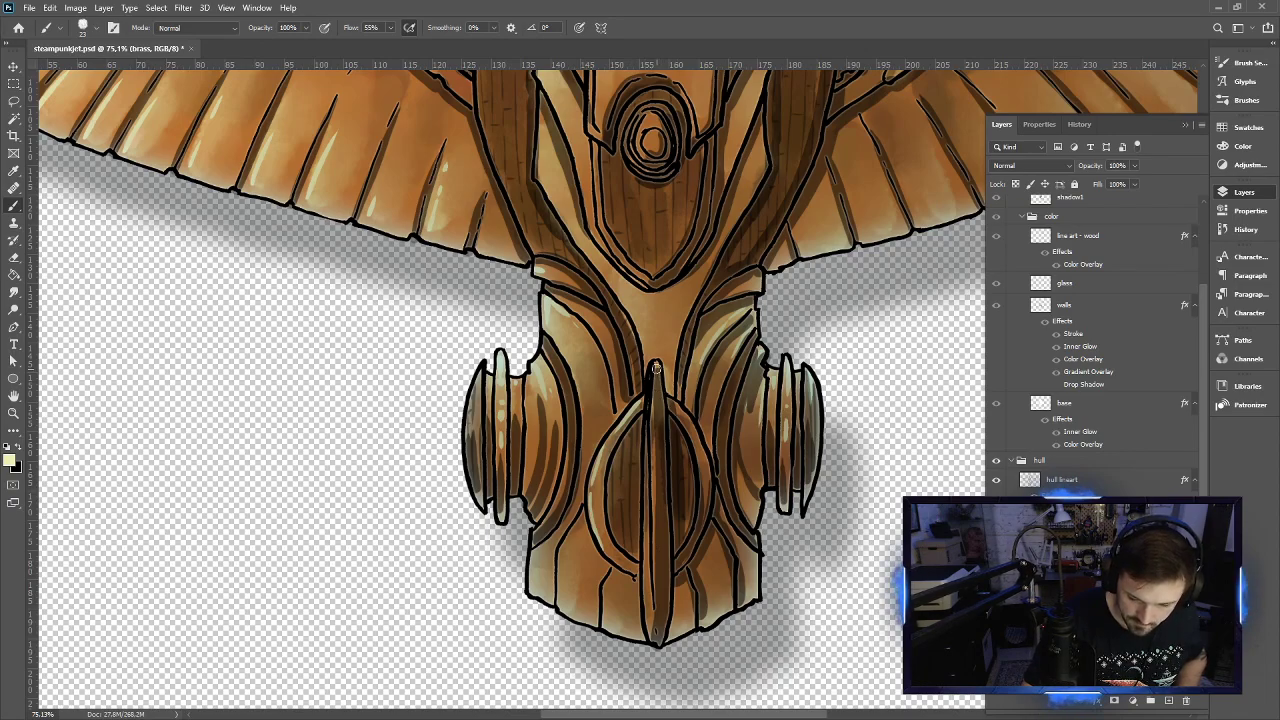
drag(656, 368, 653, 589)
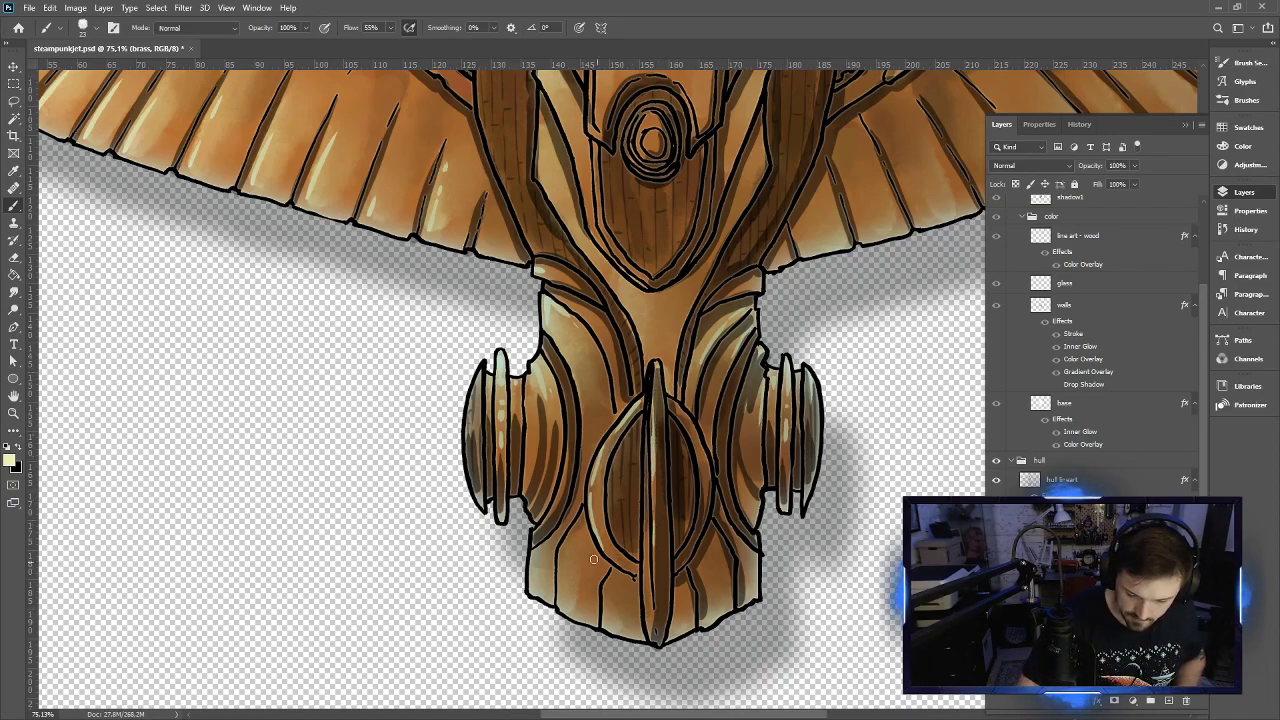
mouse_move(557, 564)
mouse_down()
mouse_move(558, 600)
mouse_move(534, 592)
mouse_up()
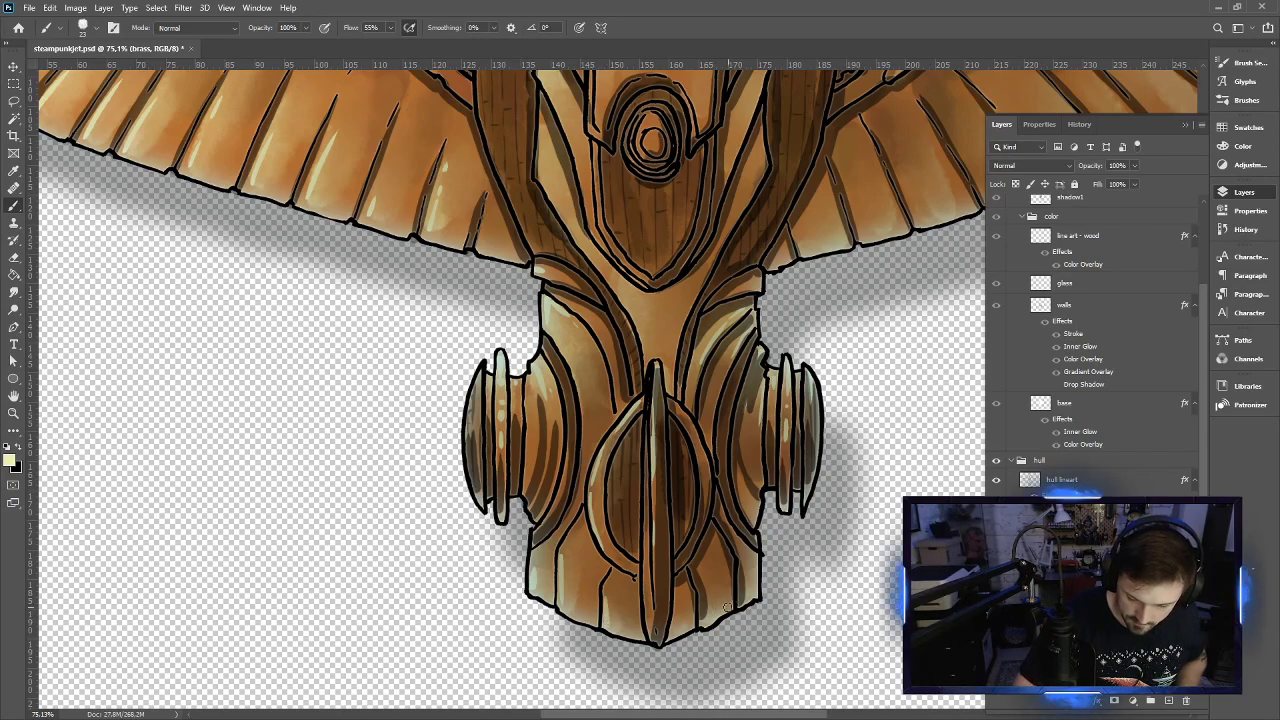
drag(728, 612, 724, 545)
drag(752, 326, 677, 576)
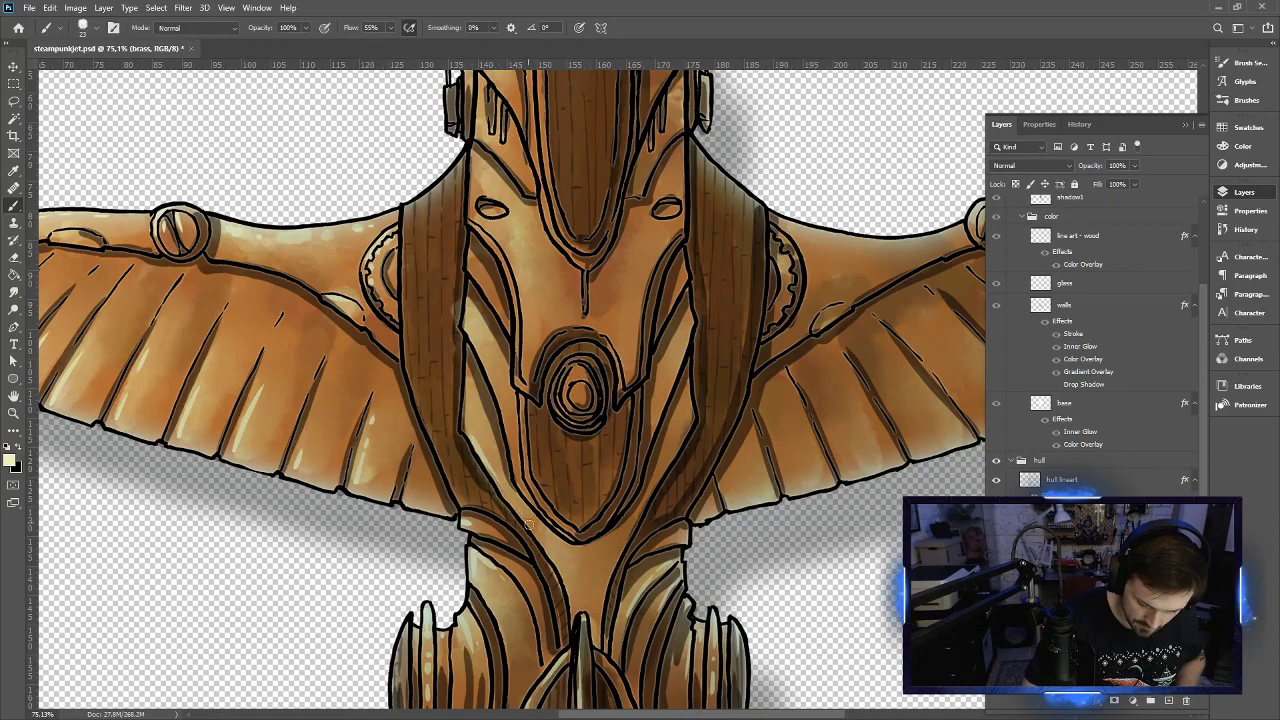
drag(557, 562, 574, 634)
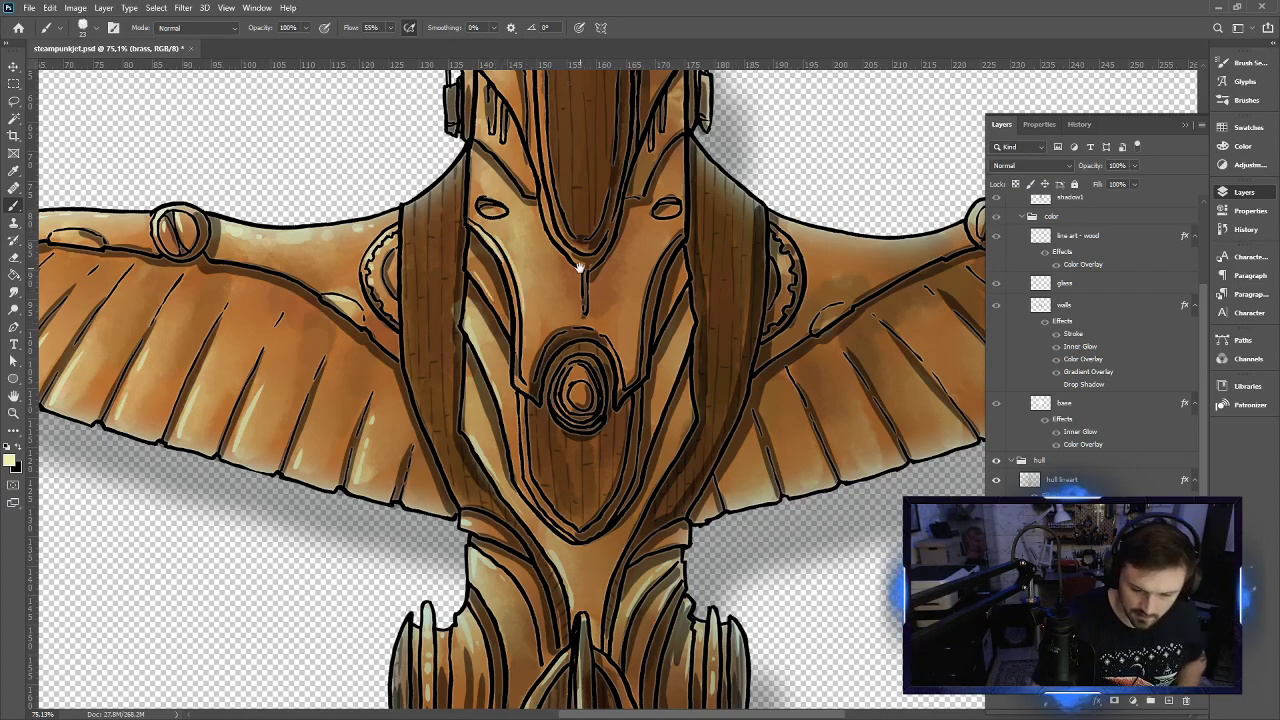
Add a highlight stroke along the right wing's top edge
drag(580, 268, 595, 525)
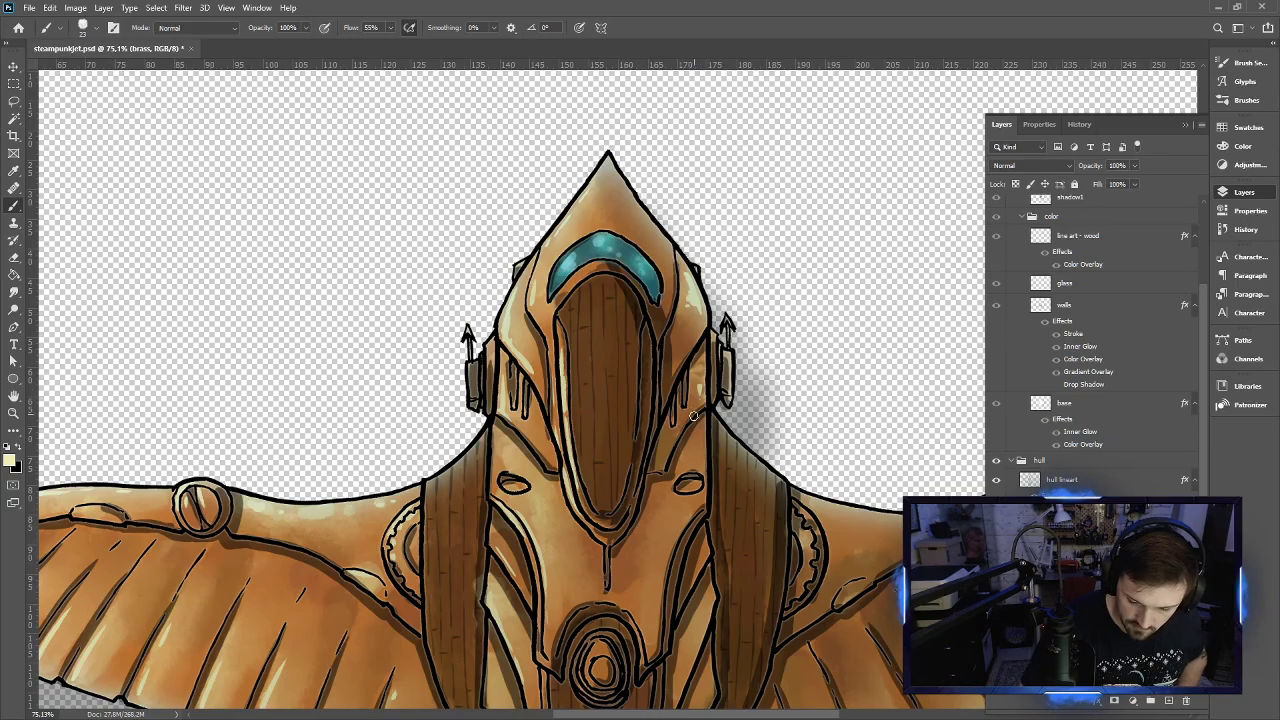
scroll(716, 457, down, 5)
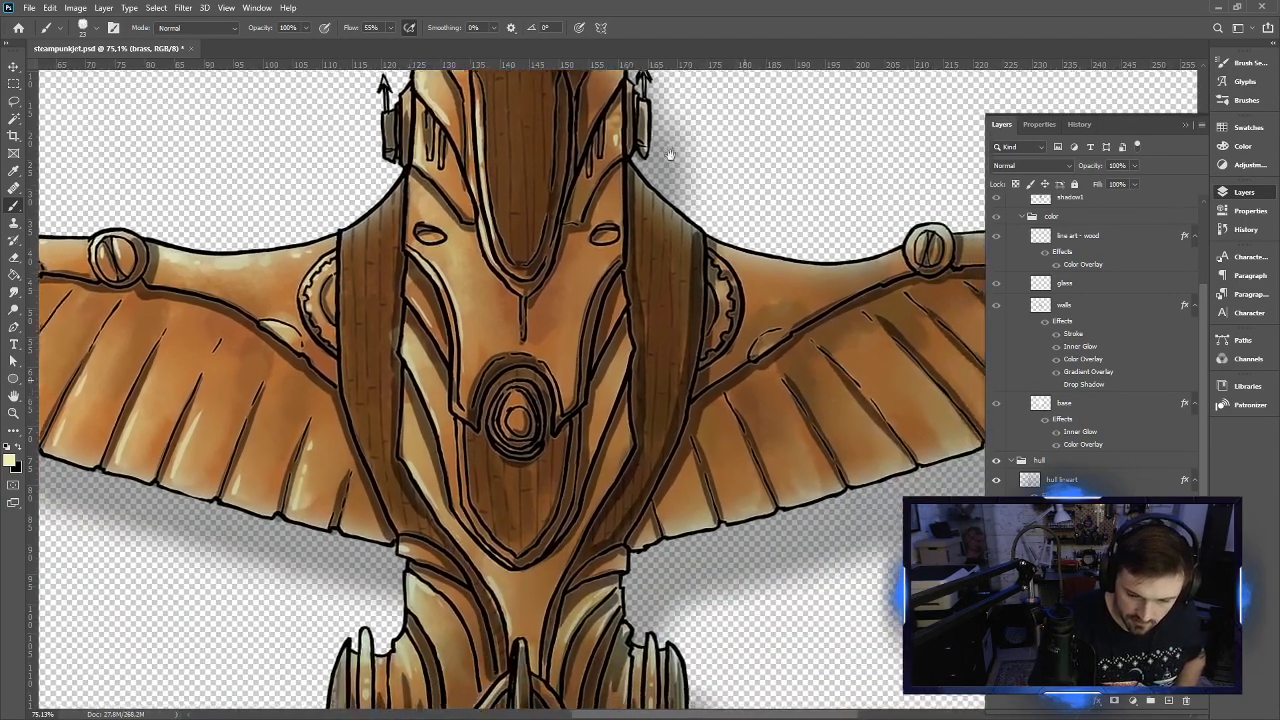
scroll(700, 400, right, 4)
mouse_move(611, 347)
mouse_down()
mouse_move(706, 360)
mouse_move(812, 318)
mouse_move(801, 352)
mouse_move(465, 348)
mouse_up()
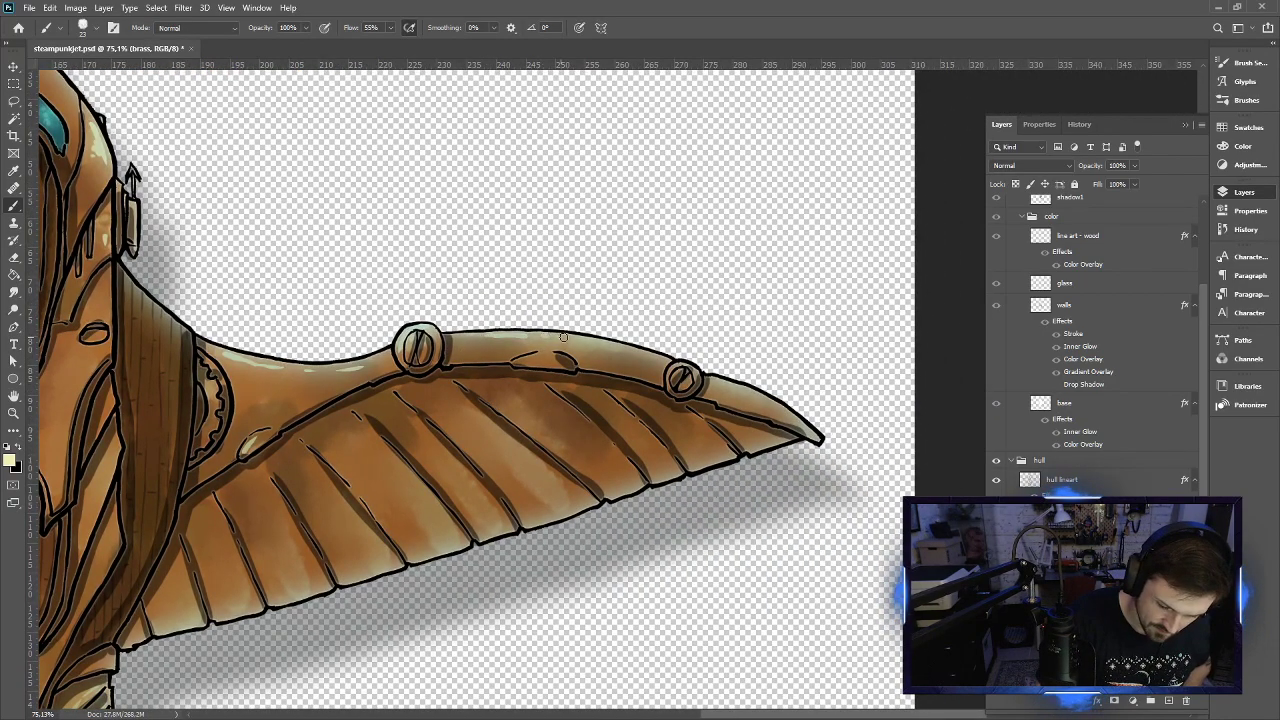
Set the foreground colour to the paler cream f7f7d9
click(10, 461)
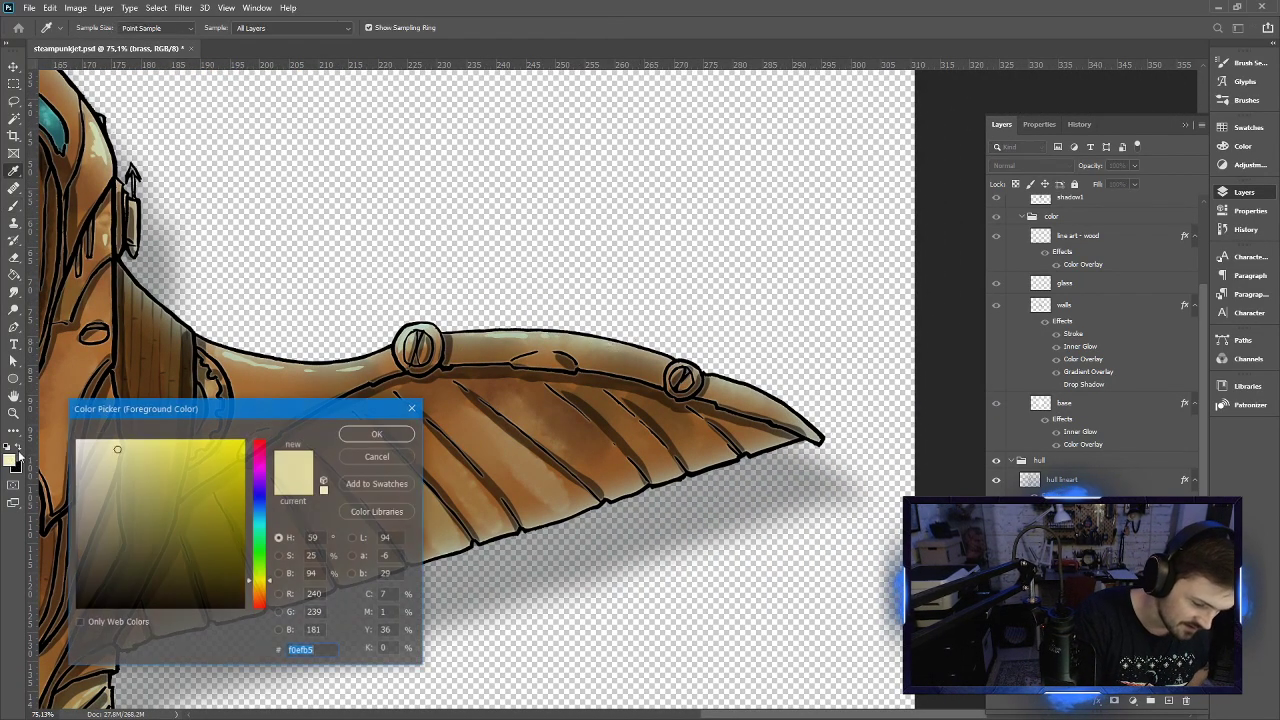
click(96, 444)
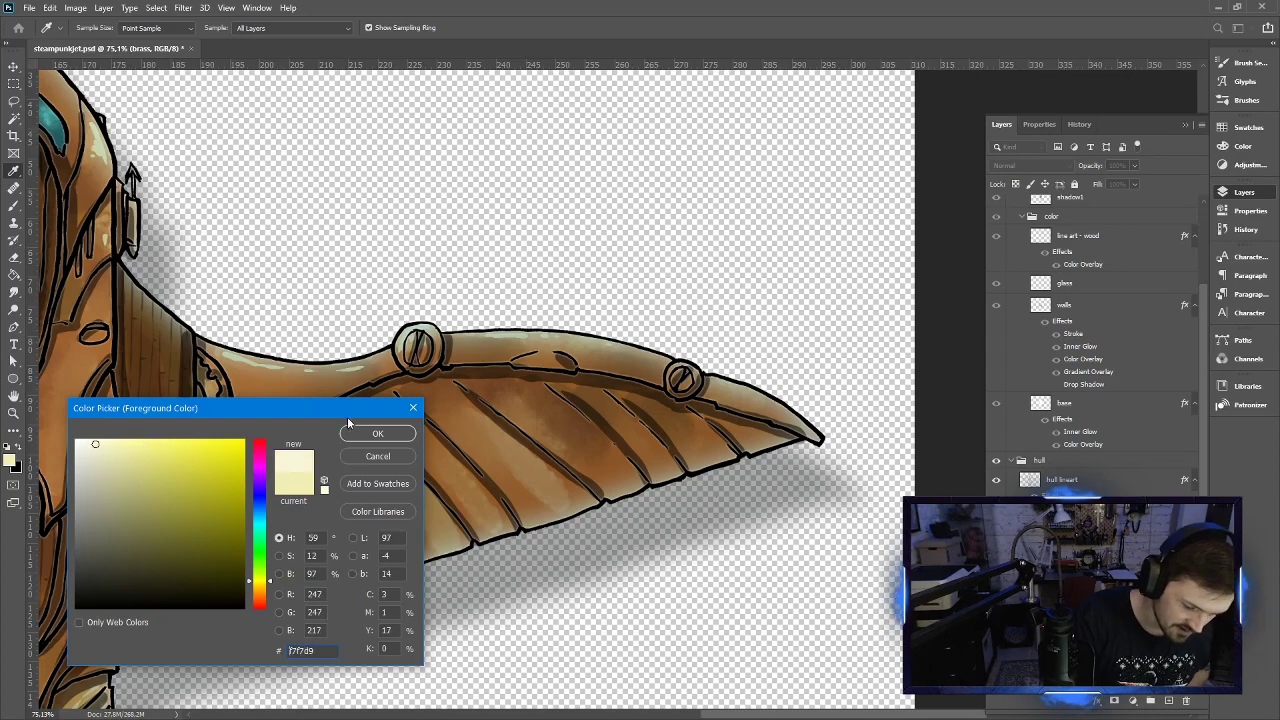
click(395, 436)
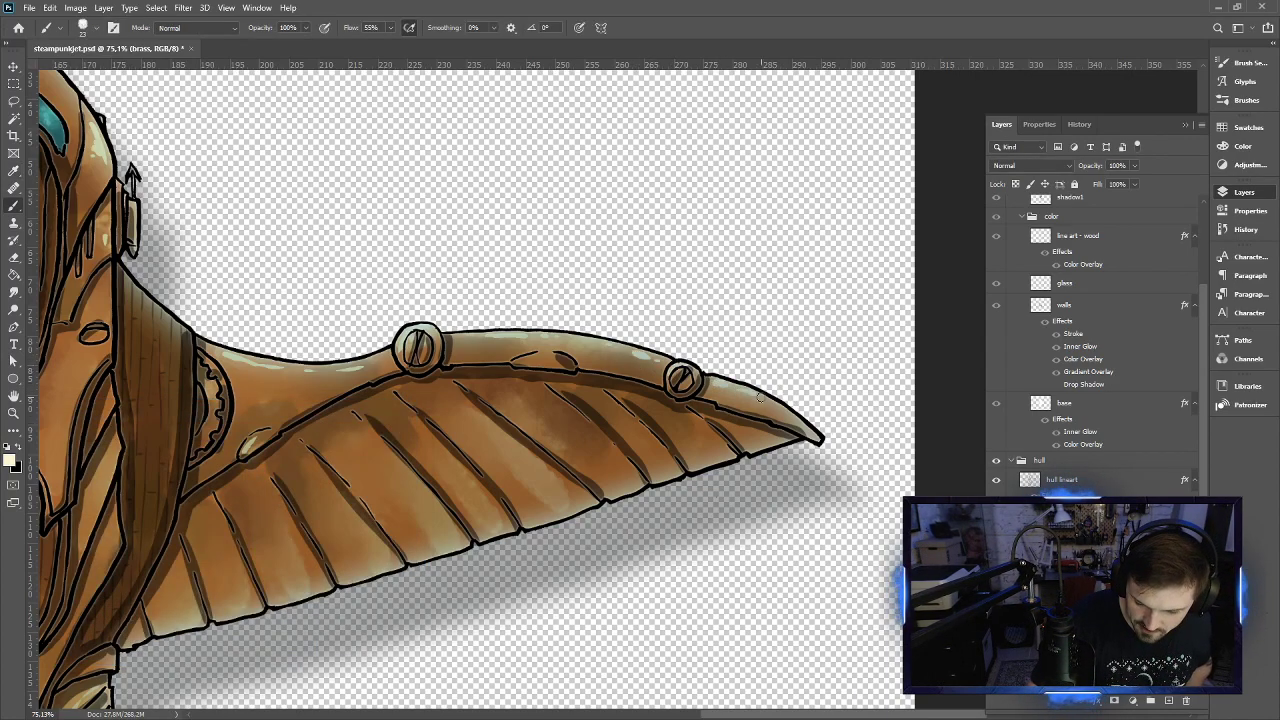
Brush cream highlights across the right wing's upper and lower surfaces
mouse_move(651, 432)
mouse_down()
mouse_move(625, 413)
mouse_move(676, 474)
mouse_move(720, 439)
mouse_move(708, 434)
mouse_move(730, 462)
mouse_up()
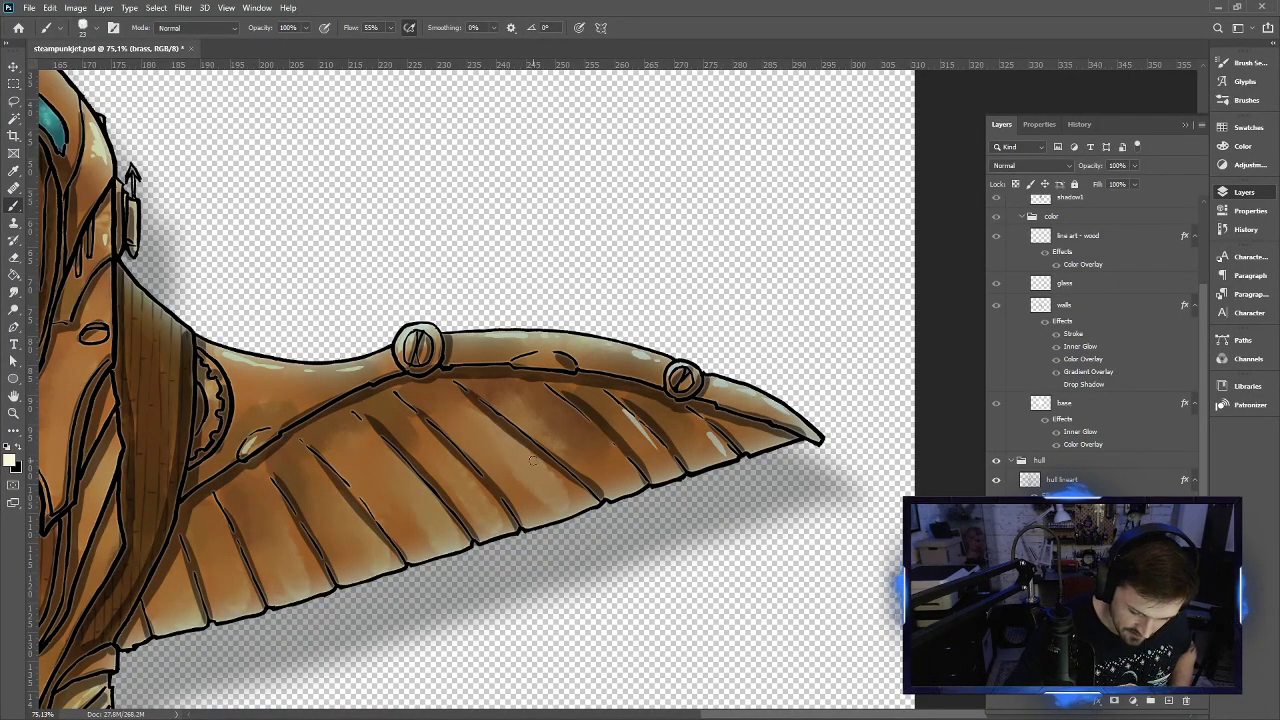
drag(513, 446, 572, 497)
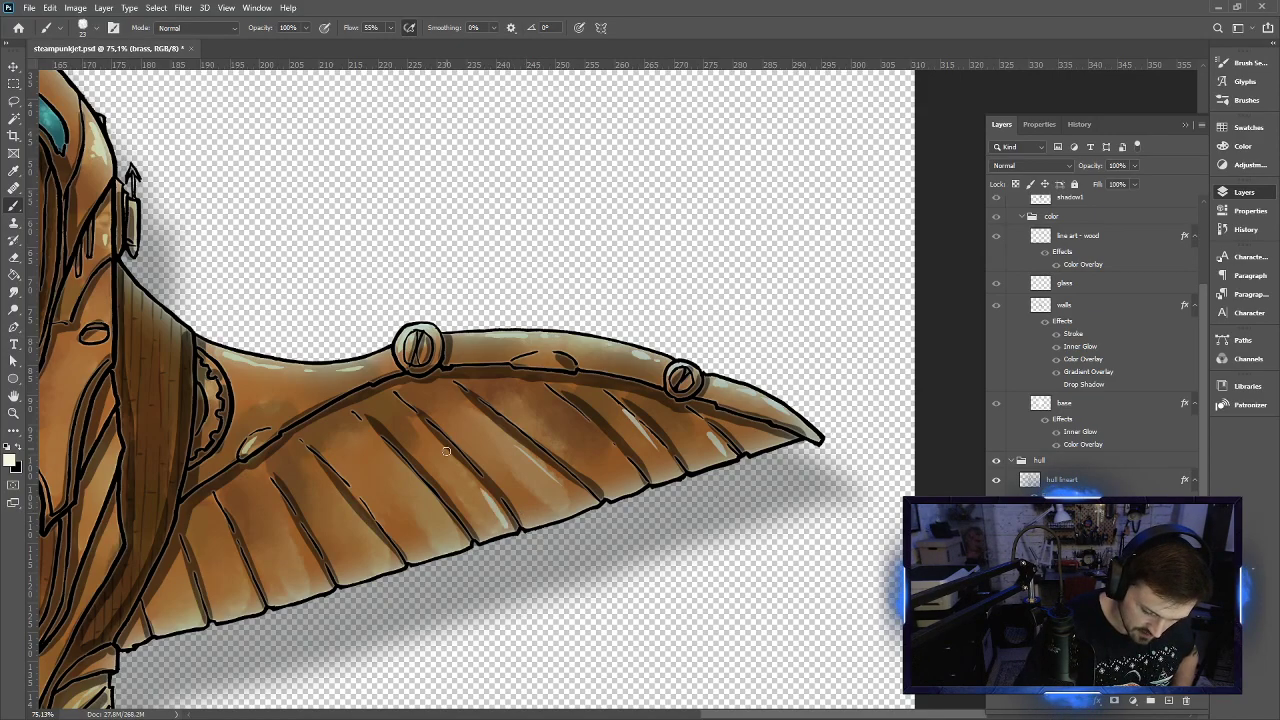
drag(390, 562, 368, 532)
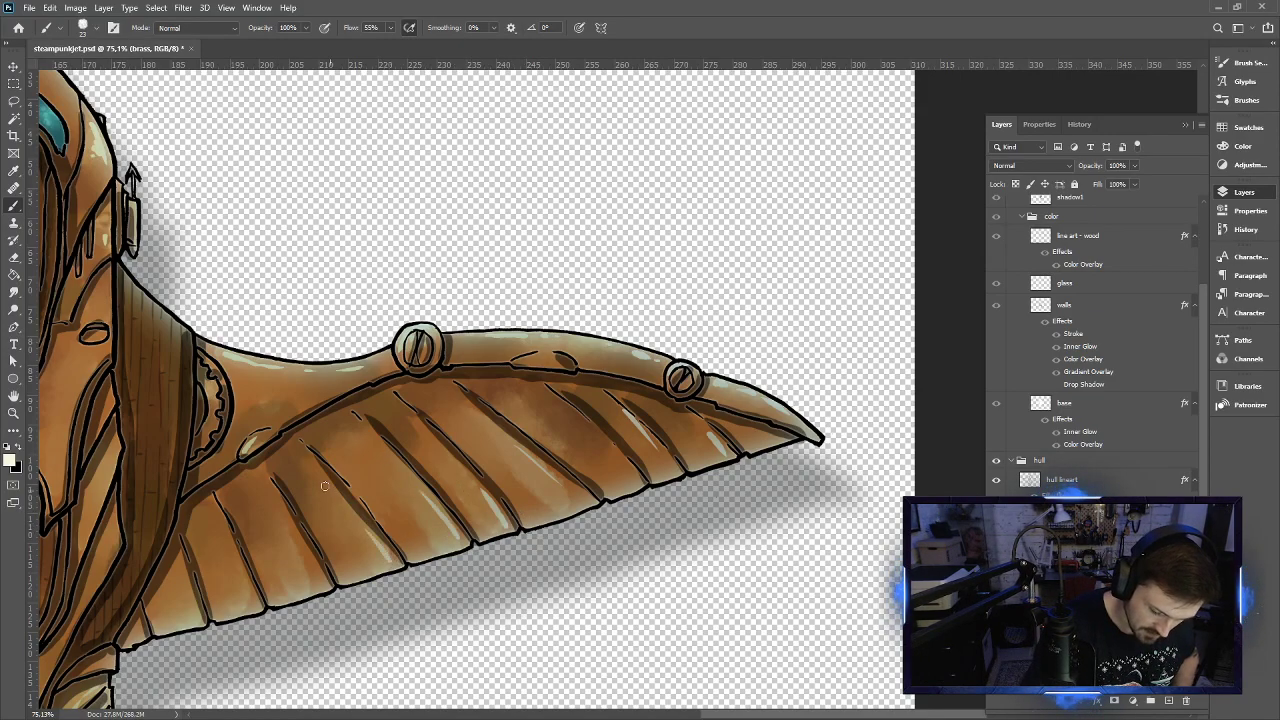
drag(315, 582, 300, 545)
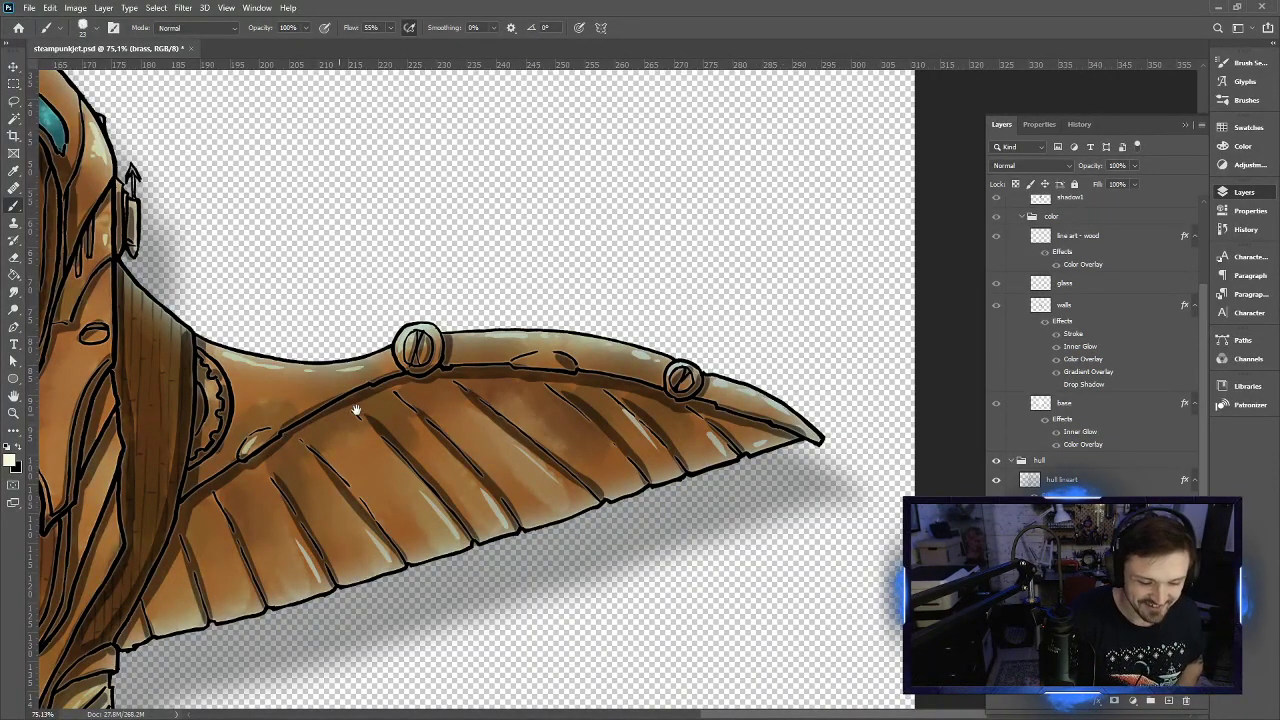
drag(356, 410, 670, 398)
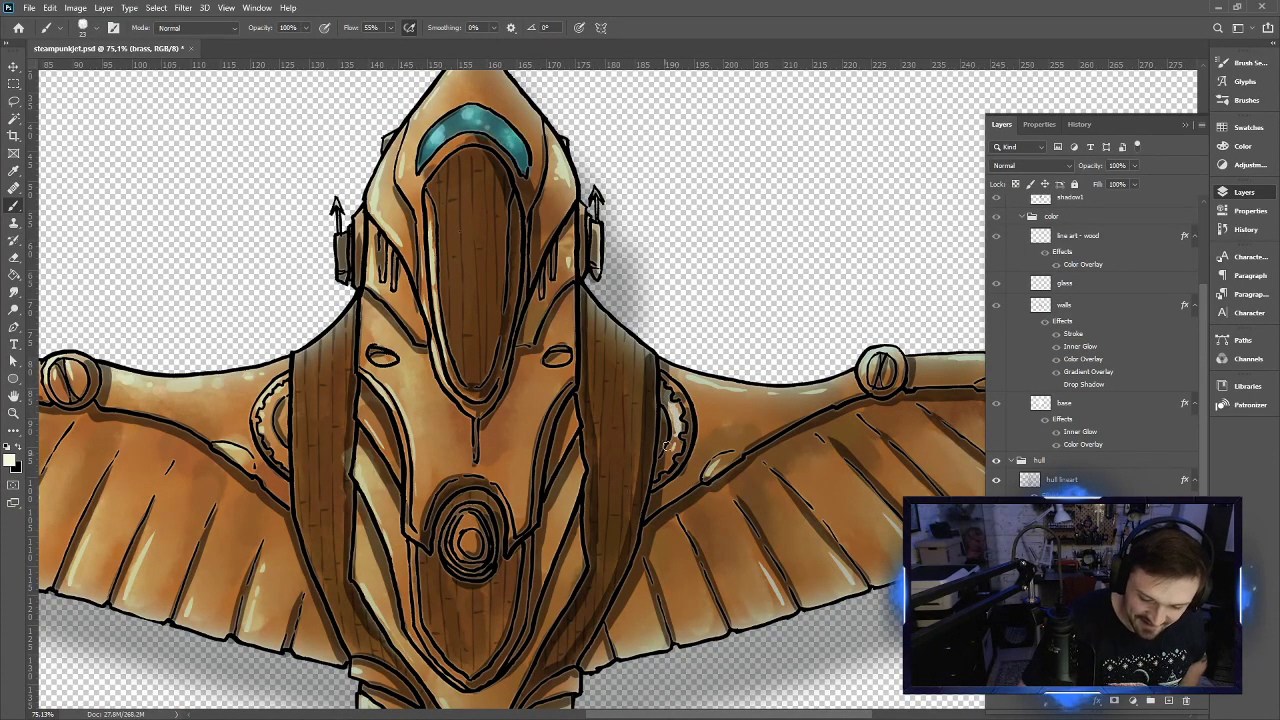
mouse_move(575, 273)
mouse_down()
mouse_move(603, 375)
mouse_move(697, 410)
mouse_move(717, 402)
mouse_up()
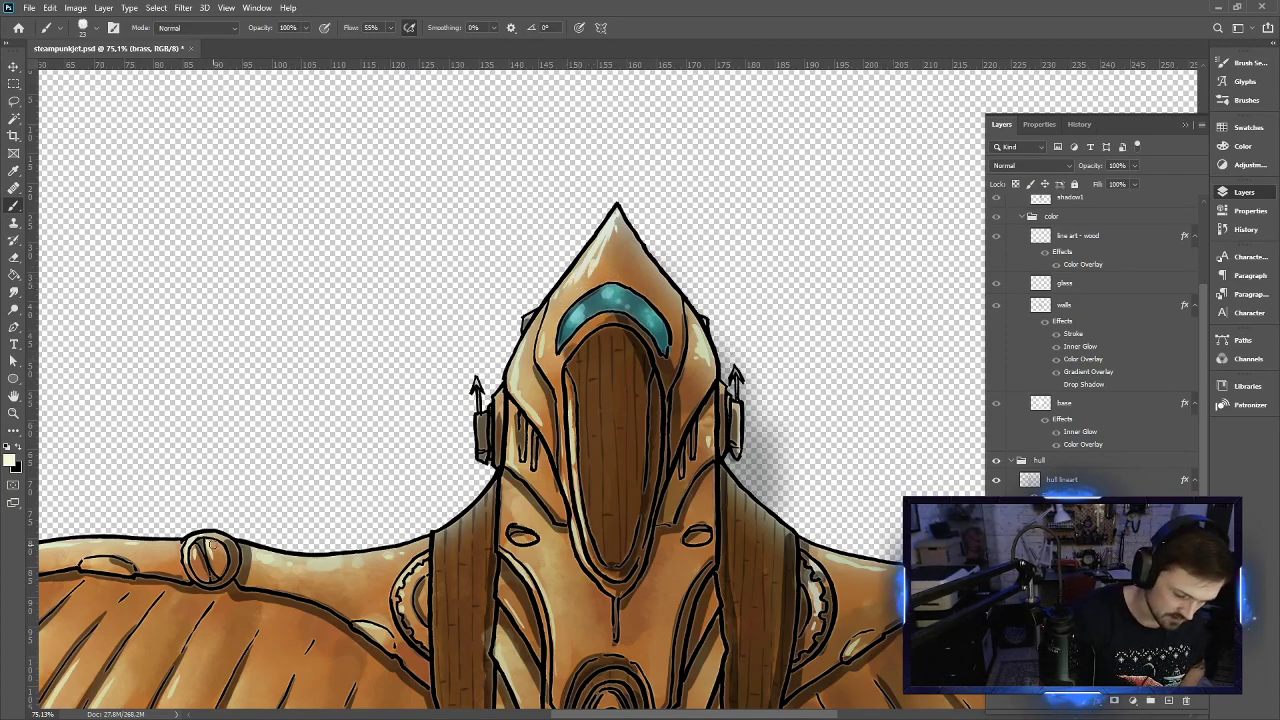
Dab light highlights along the hull's upper edge and into the centre ring
click(10, 460)
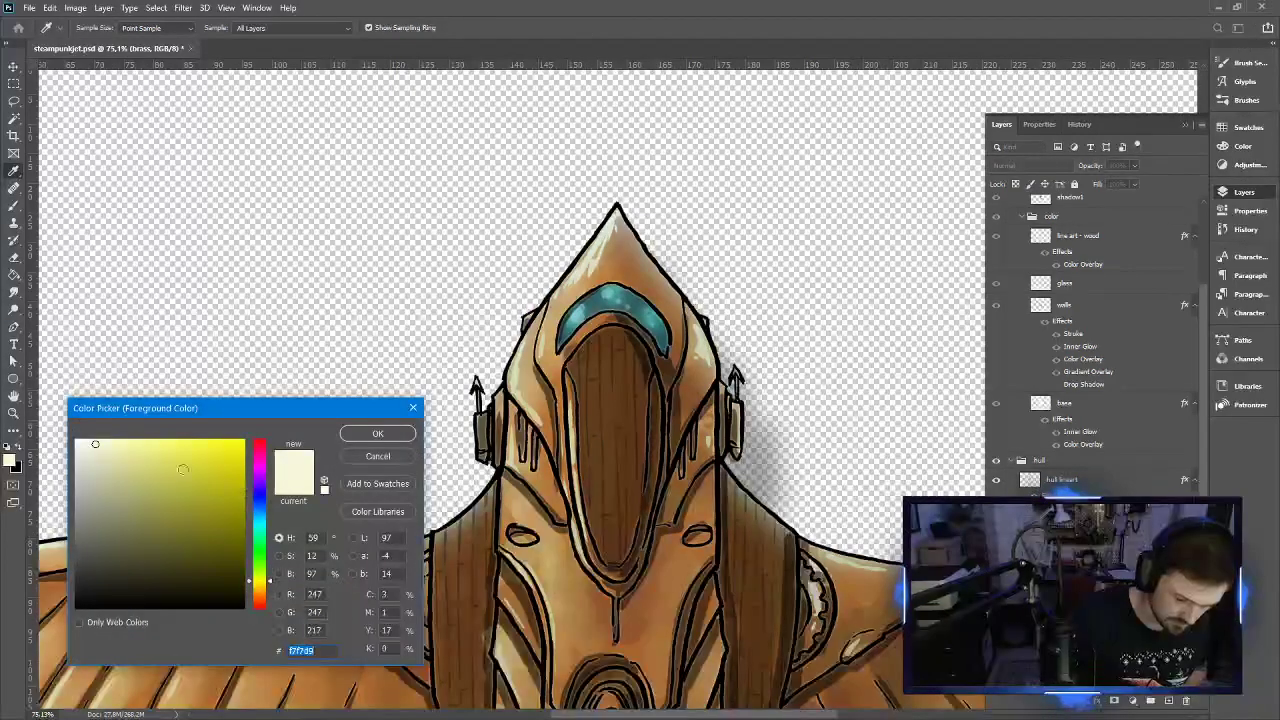
click(378, 433)
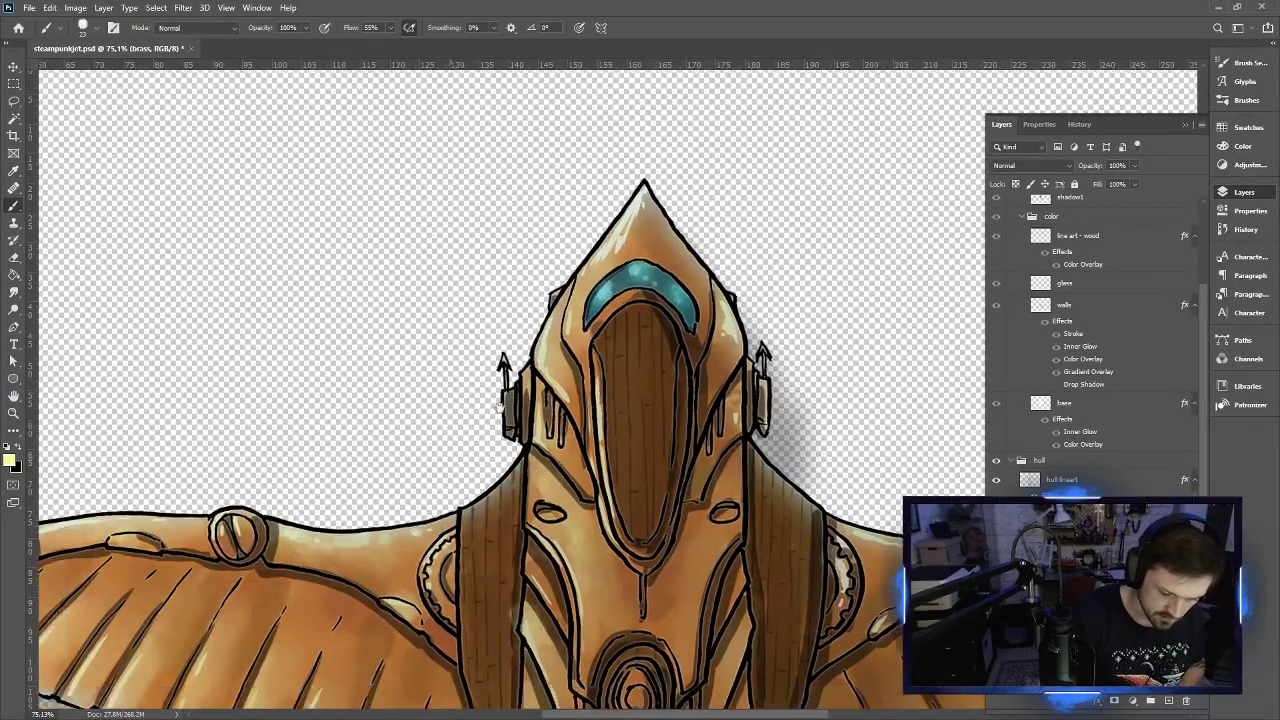
drag(377, 486, 592, 266)
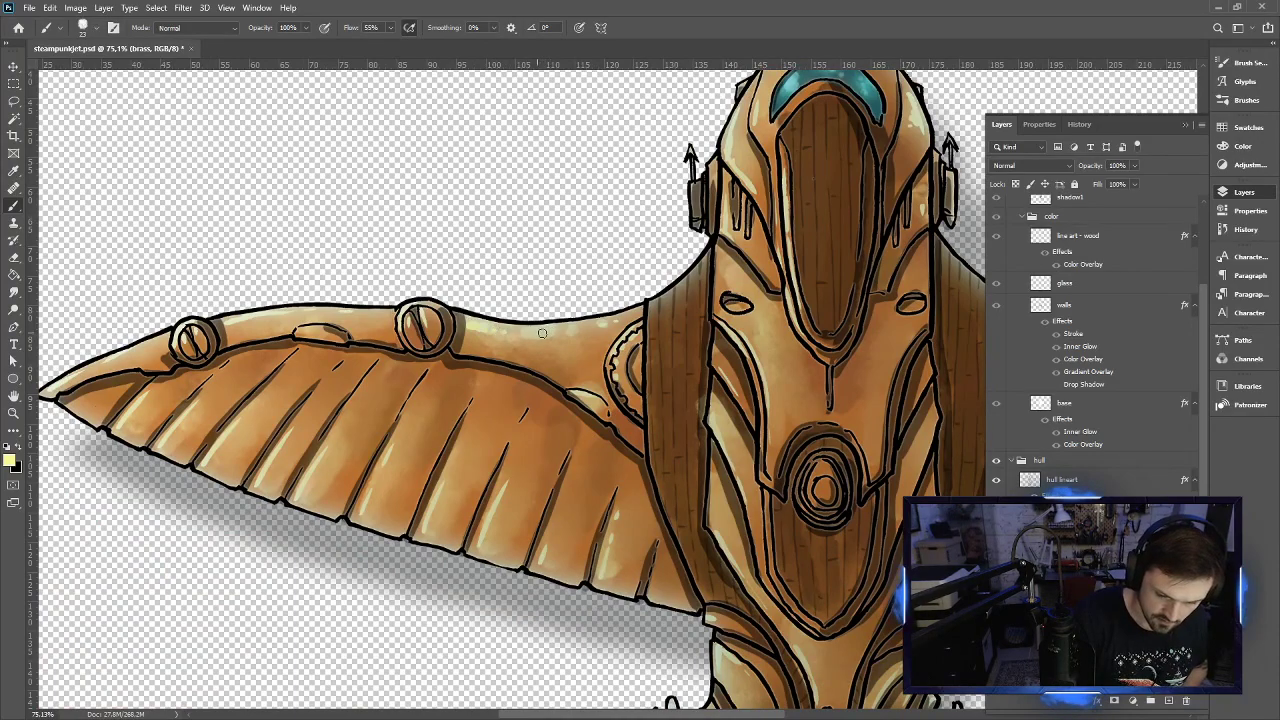
drag(542, 333, 604, 314)
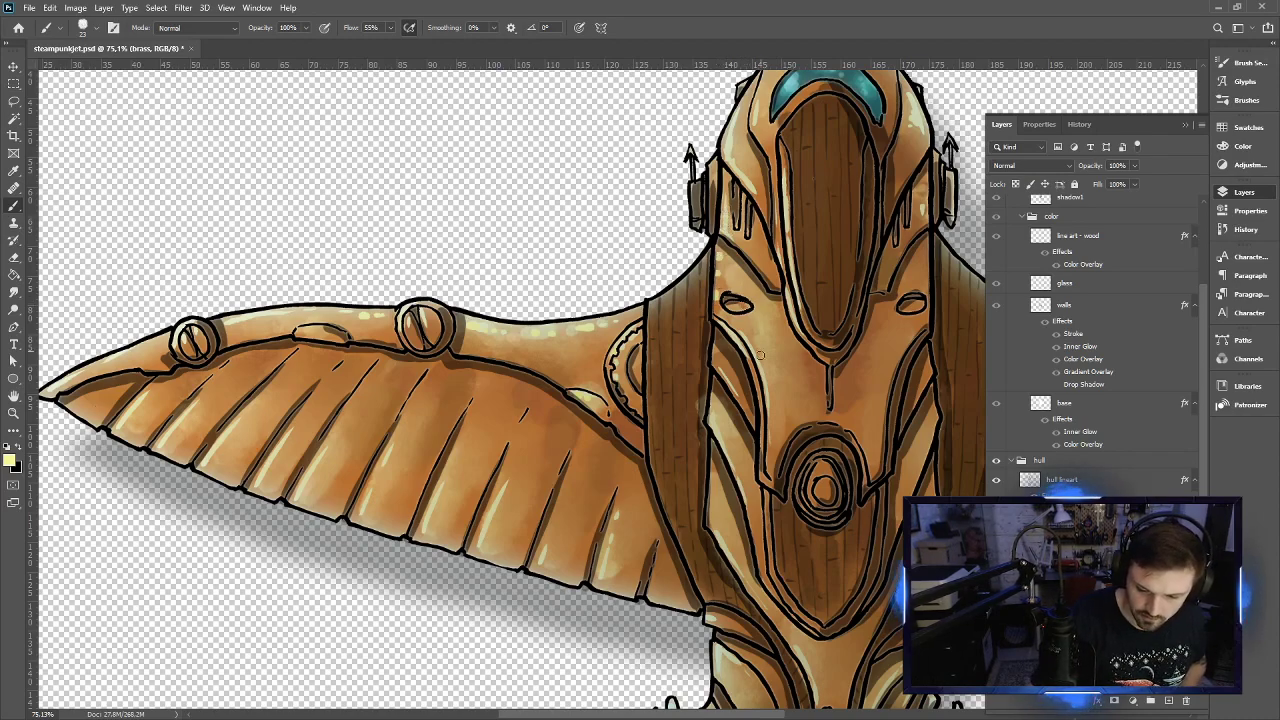
click(774, 437)
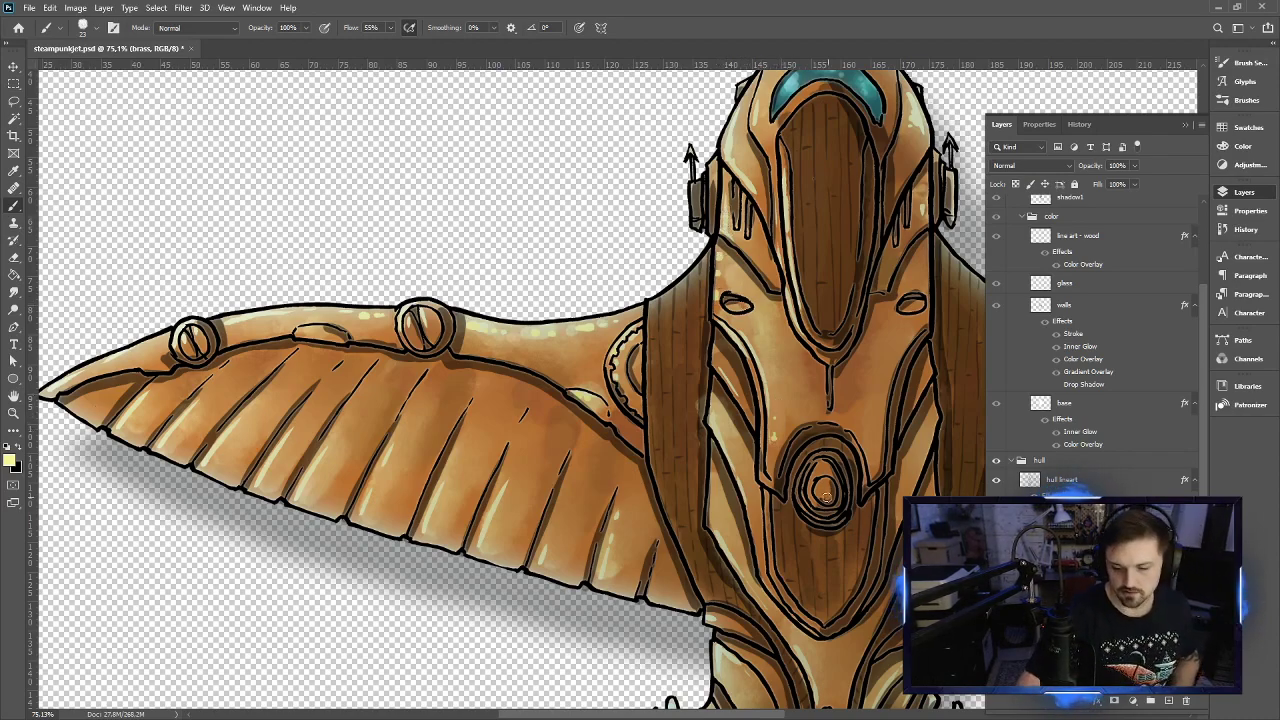
mouse_move(826, 496)
mouse_down()
mouse_move(822, 466)
mouse_move(811, 474)
mouse_move(689, 262)
mouse_move(678, 170)
mouse_up()
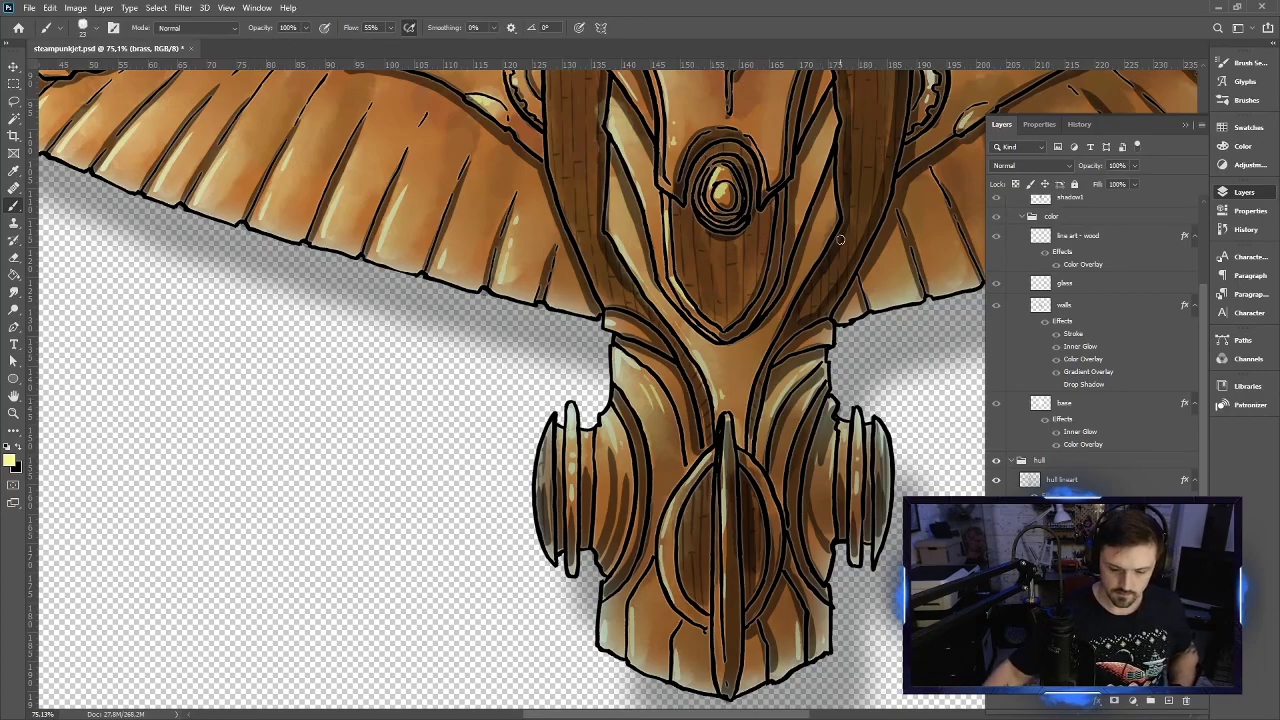
Blend the fresh highlights with the Smudge tool, keeping the pale yellow paint colour
scroll(803, 208, down, 2)
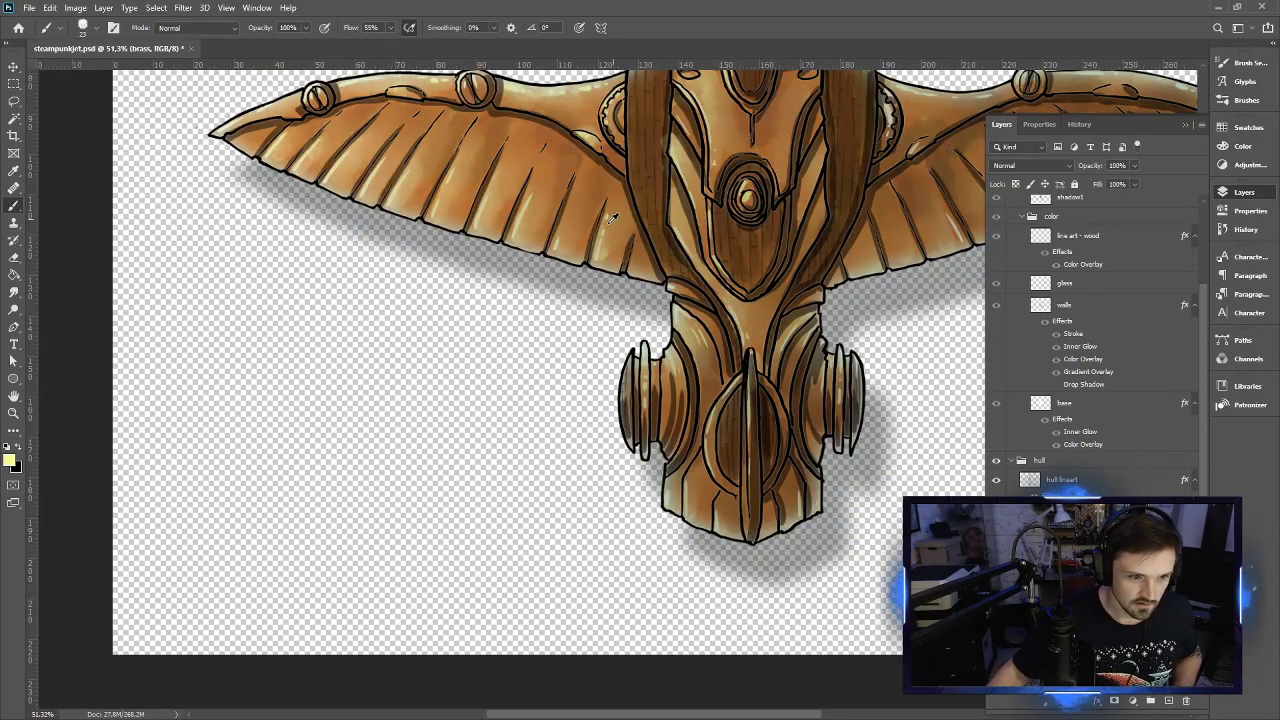
scroll(605, 230, down, 2)
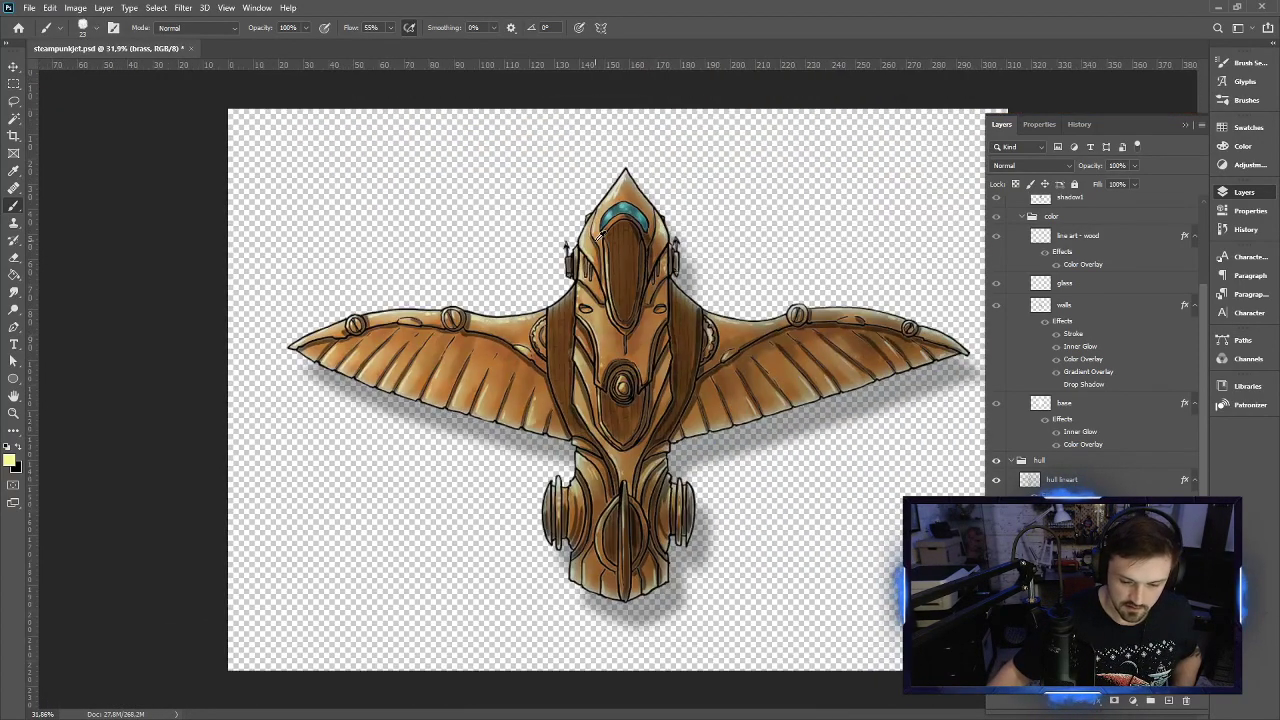
scroll(770, 324, up, 2)
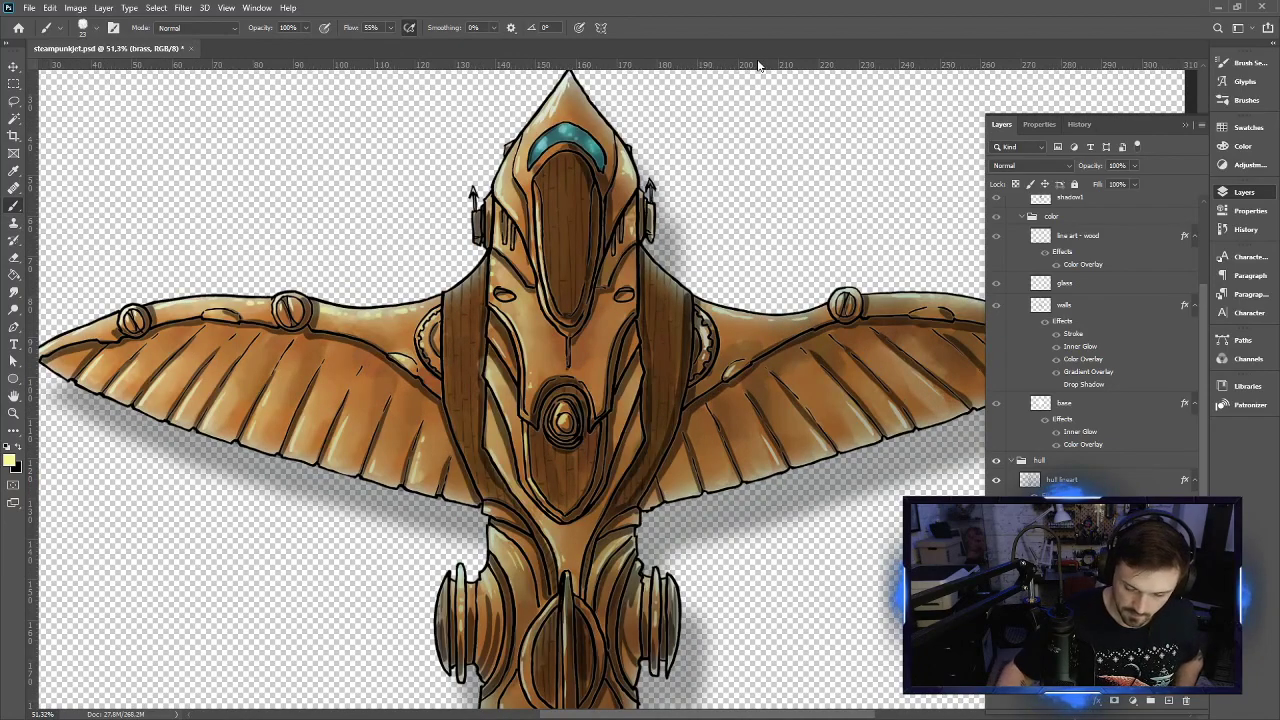
click(14, 291)
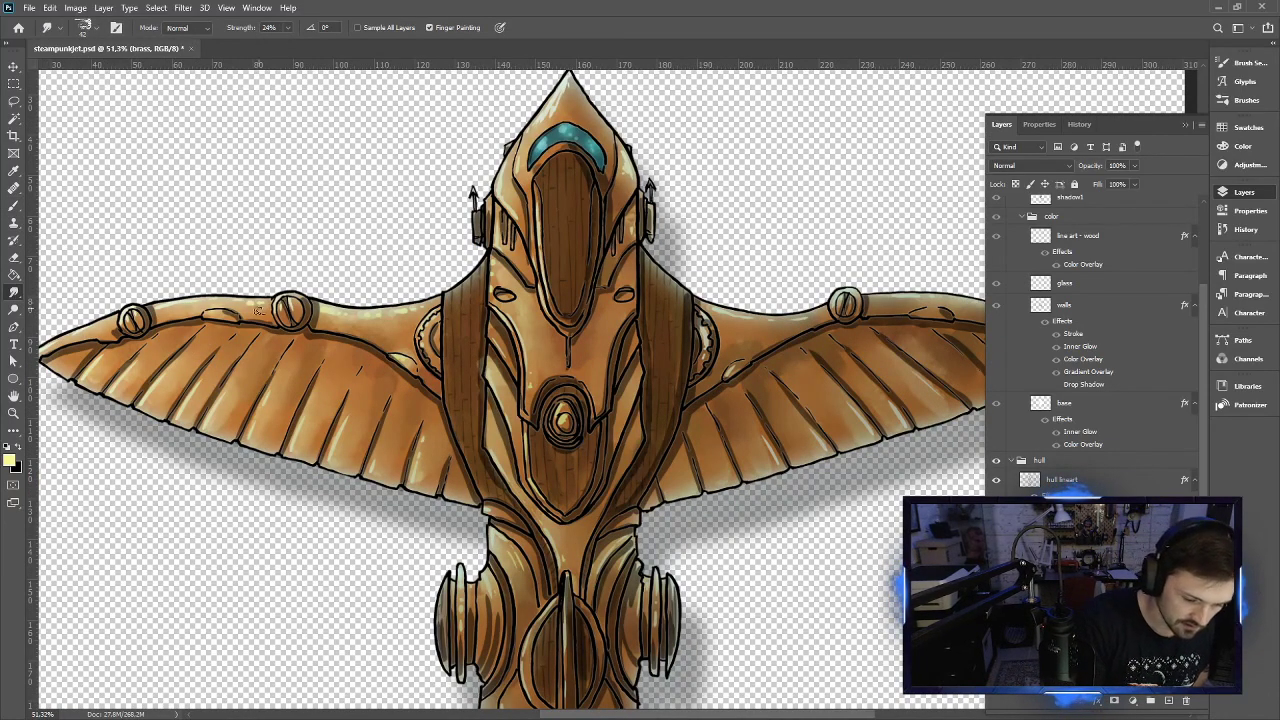
scroll(586, 209, up, 3)
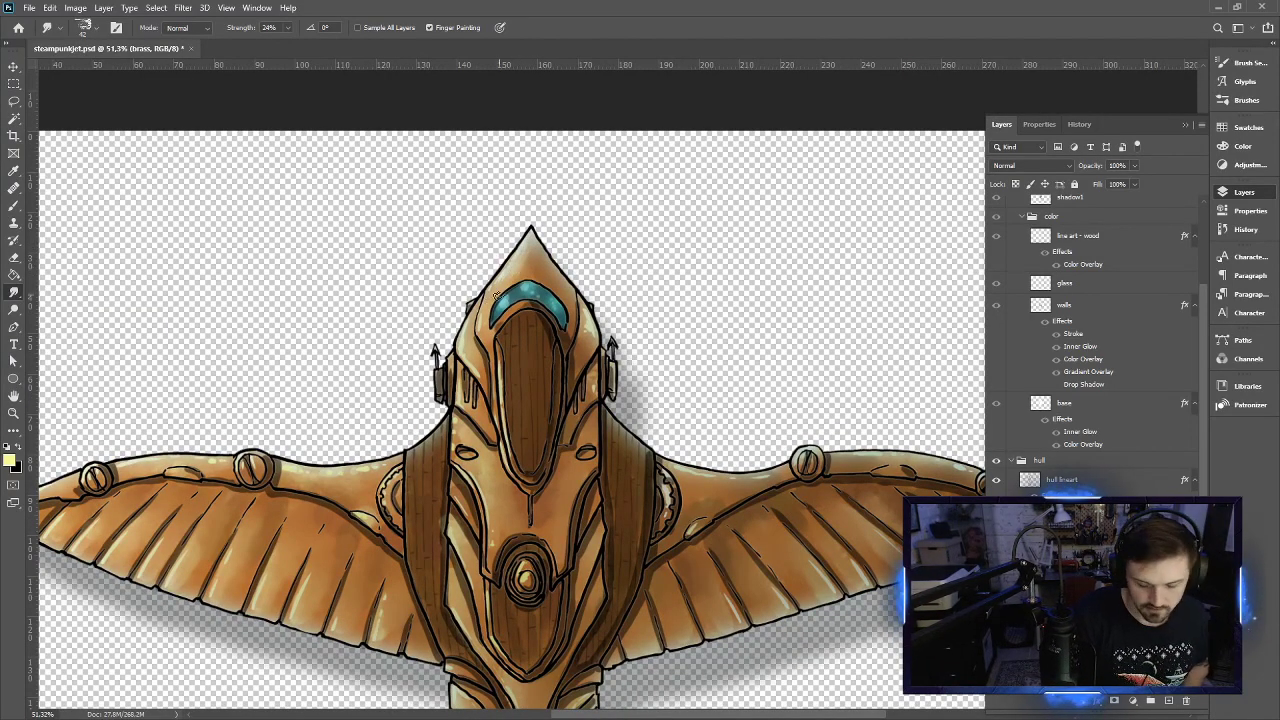
click(10, 460)
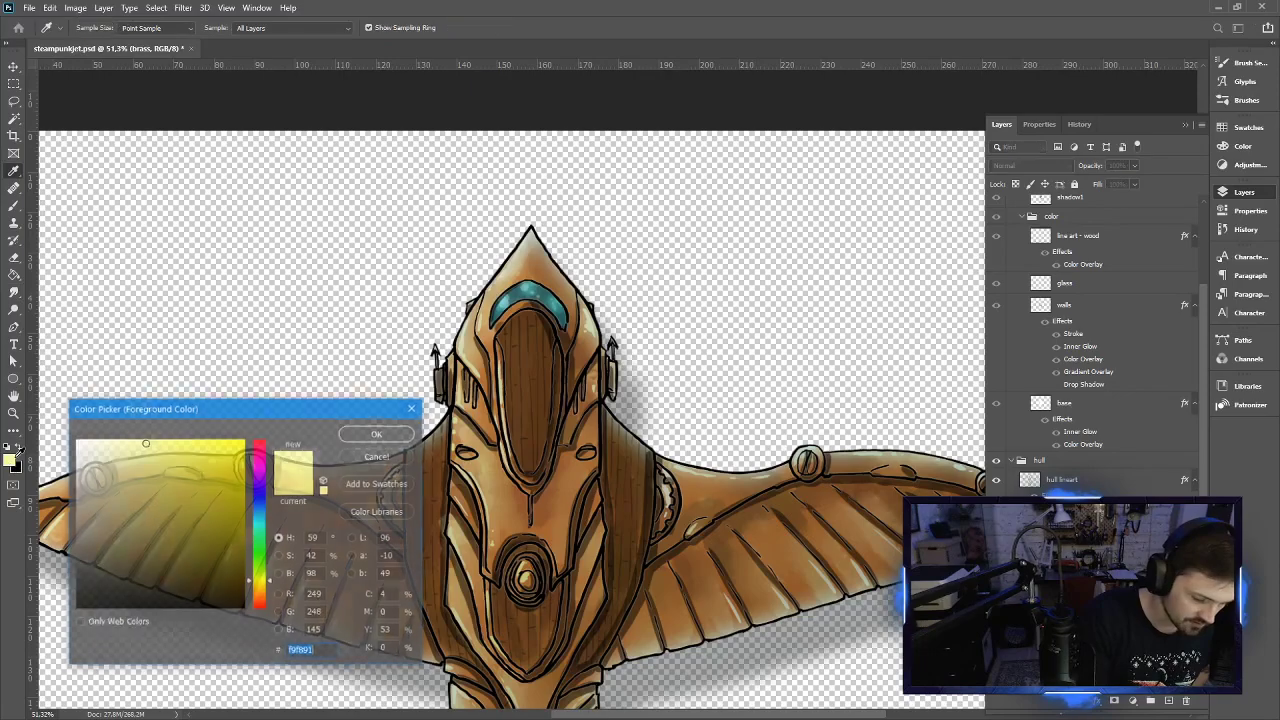
click(392, 436)
key(b)
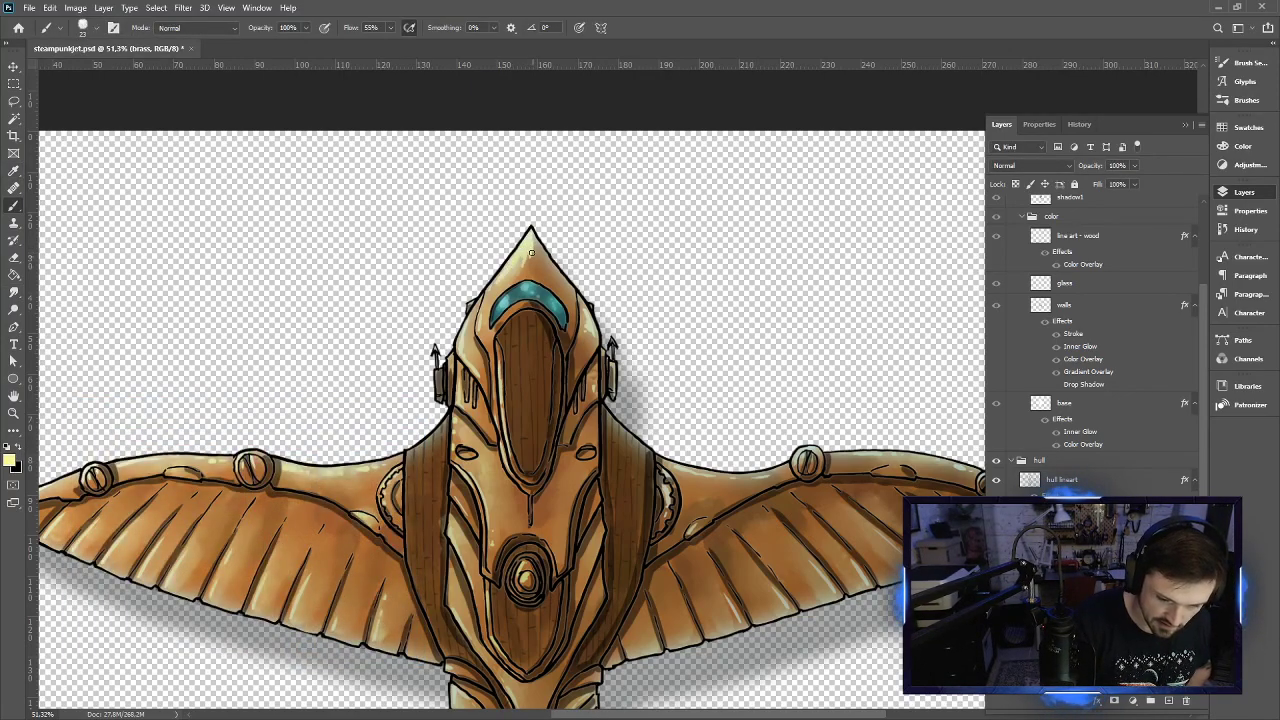
click(14, 291)
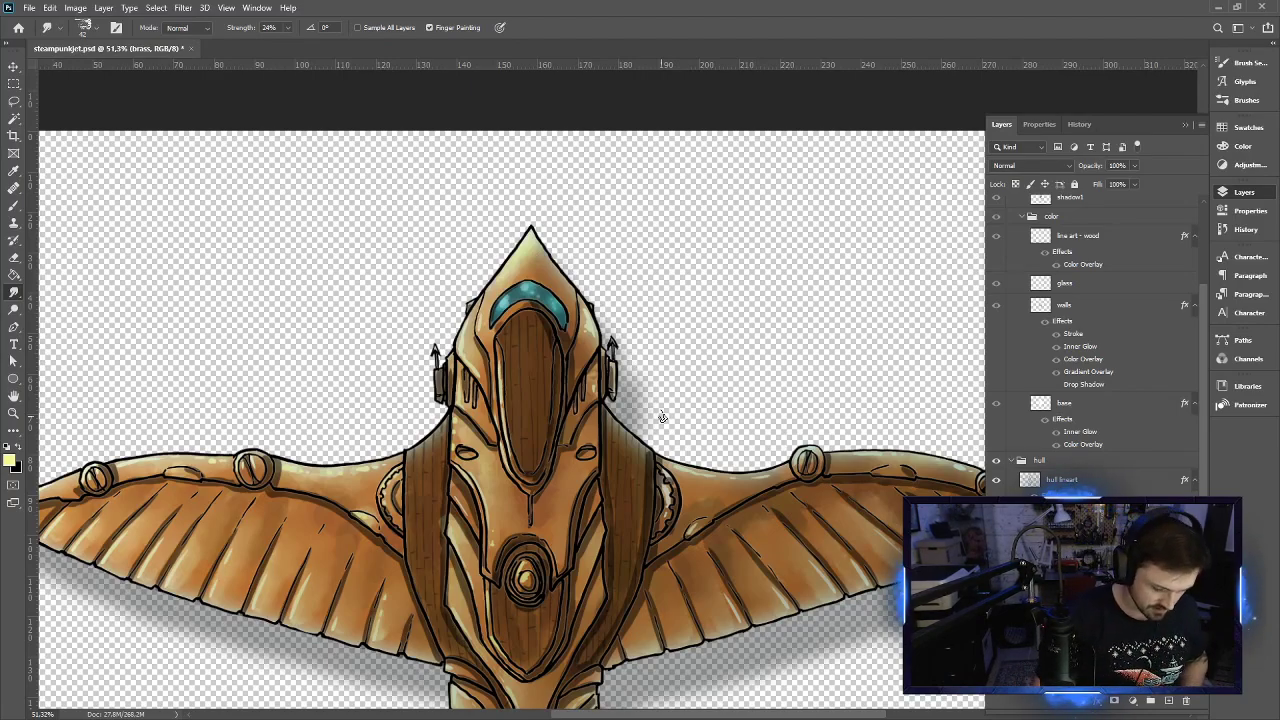
Choose a darker brown foreground colour, sampling tan from the ship's nose as reference
click(10, 461)
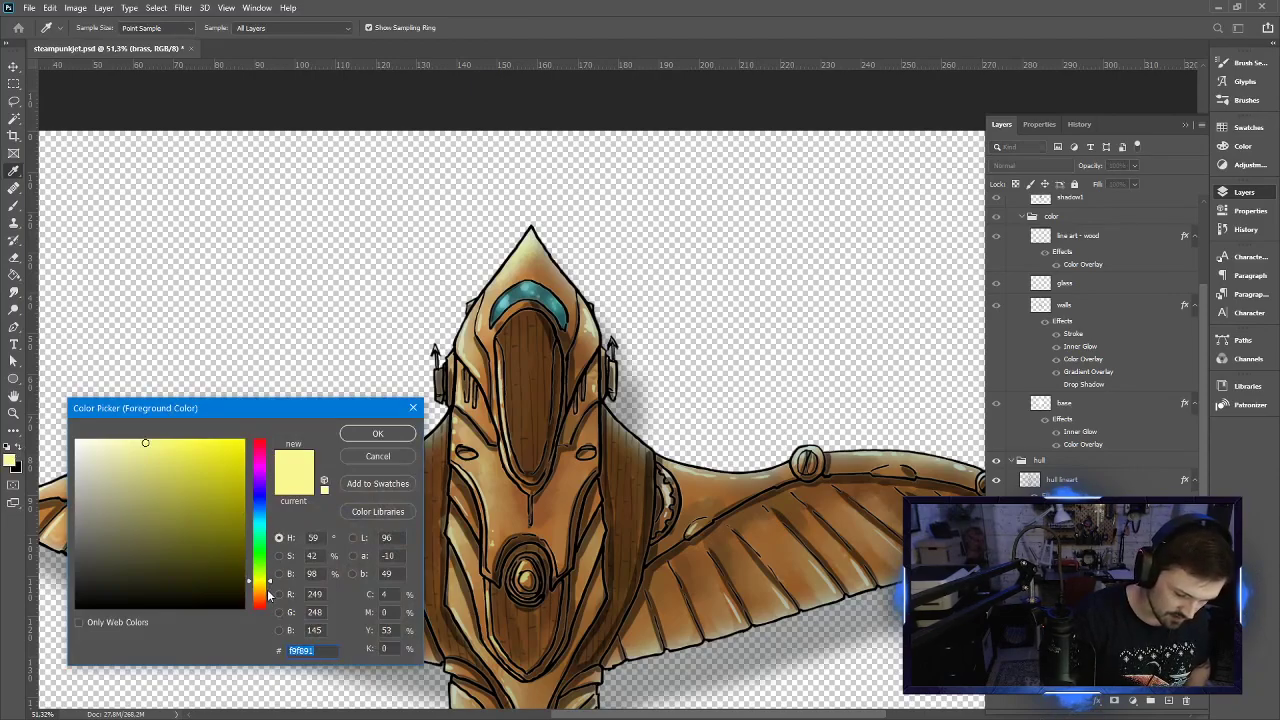
drag(268, 595, 268, 598)
click(221, 549)
click(190, 507)
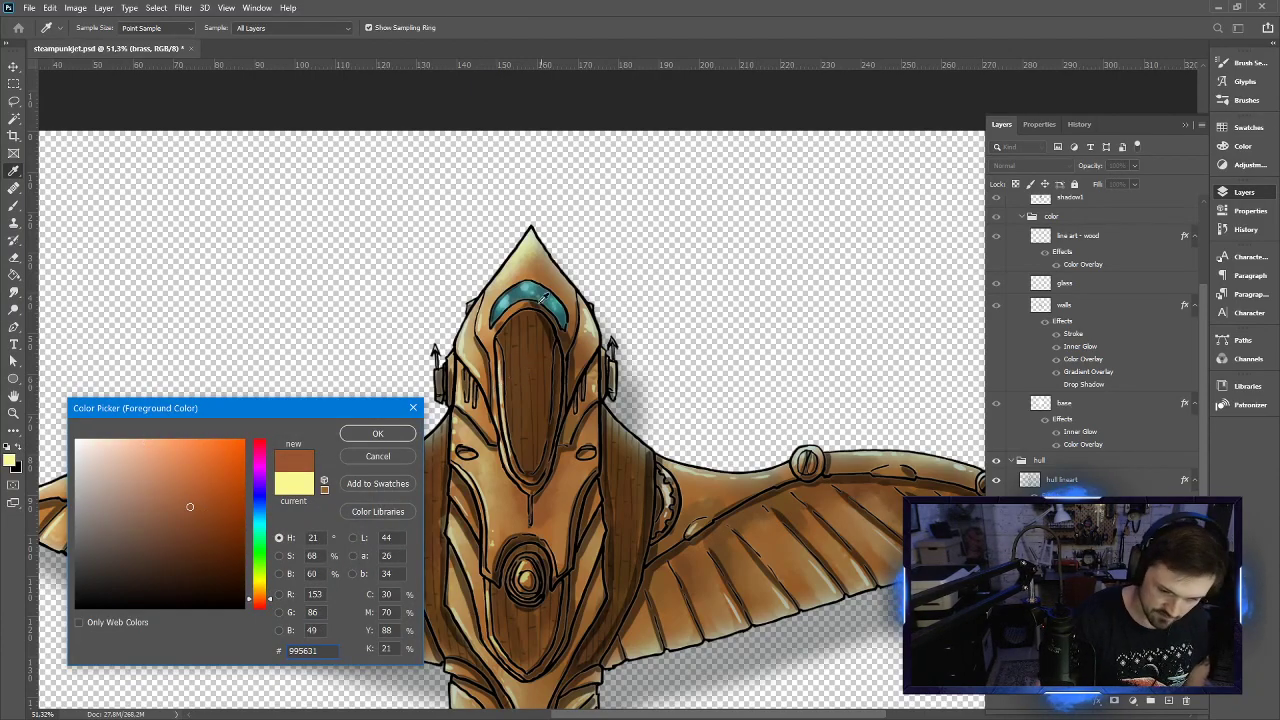
click(542, 250)
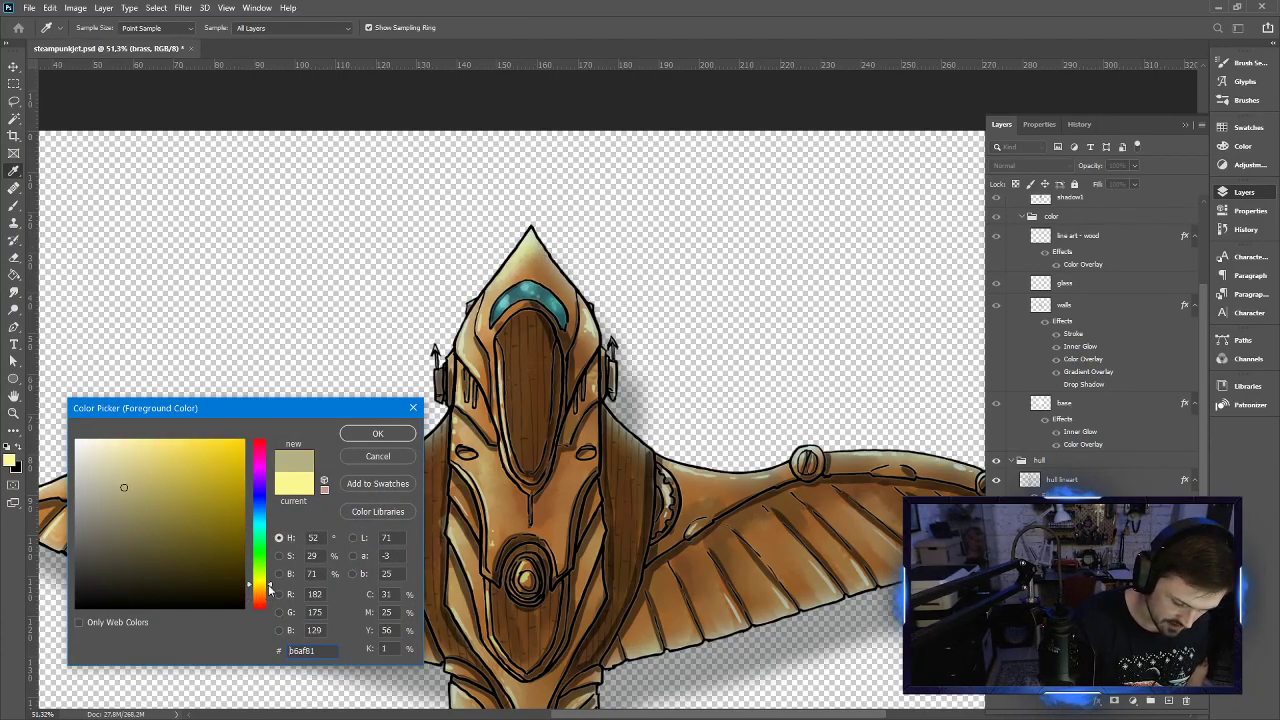
drag(268, 590, 268, 600)
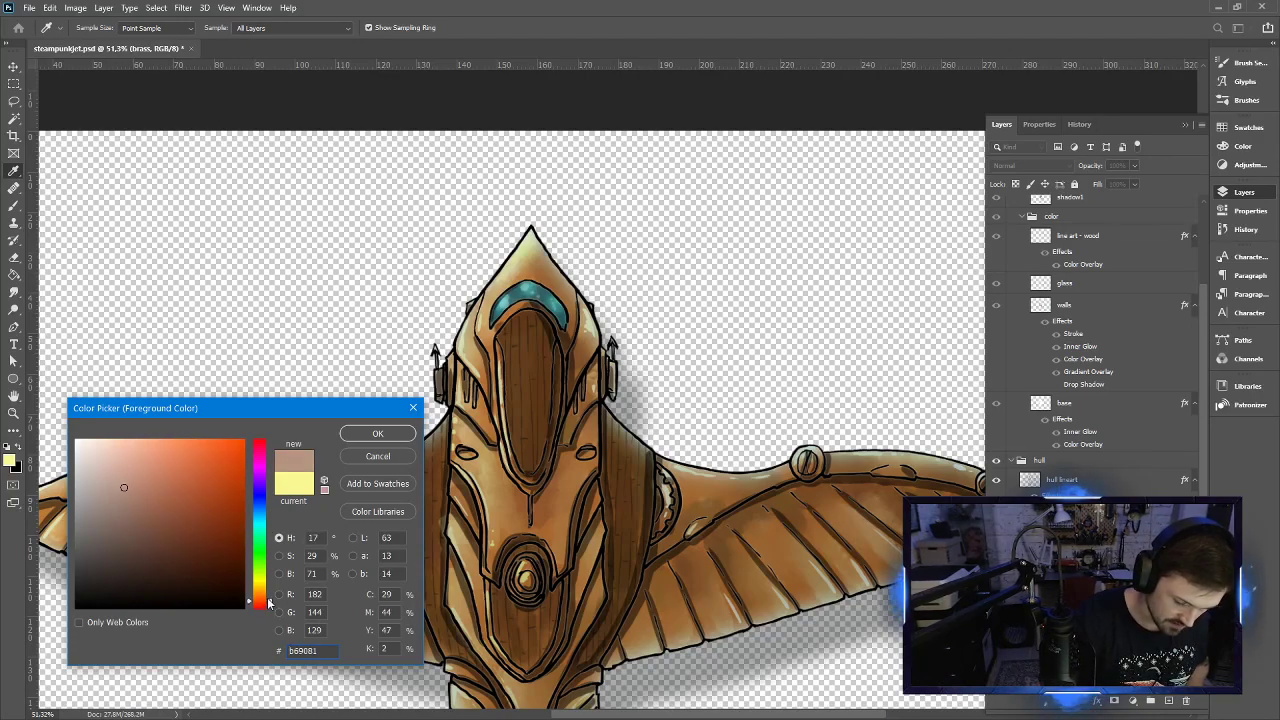
click(268, 595)
click(204, 521)
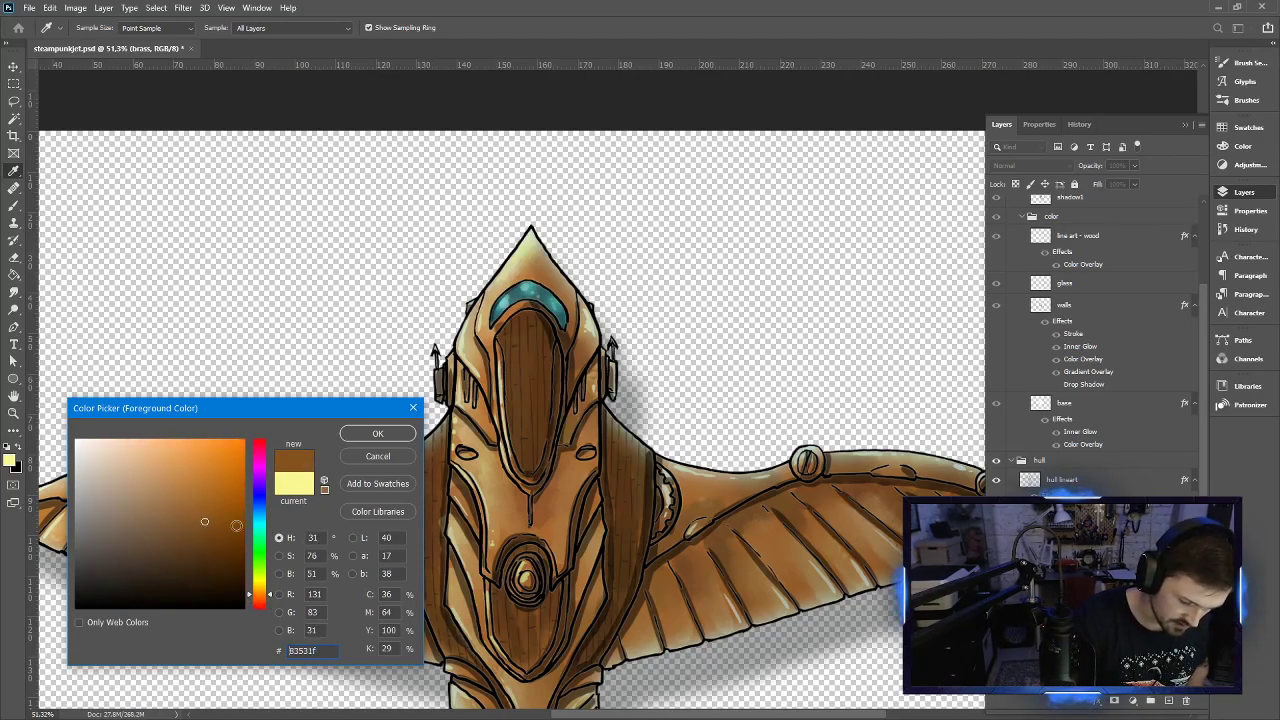
click(190, 530)
click(378, 433)
key(r)
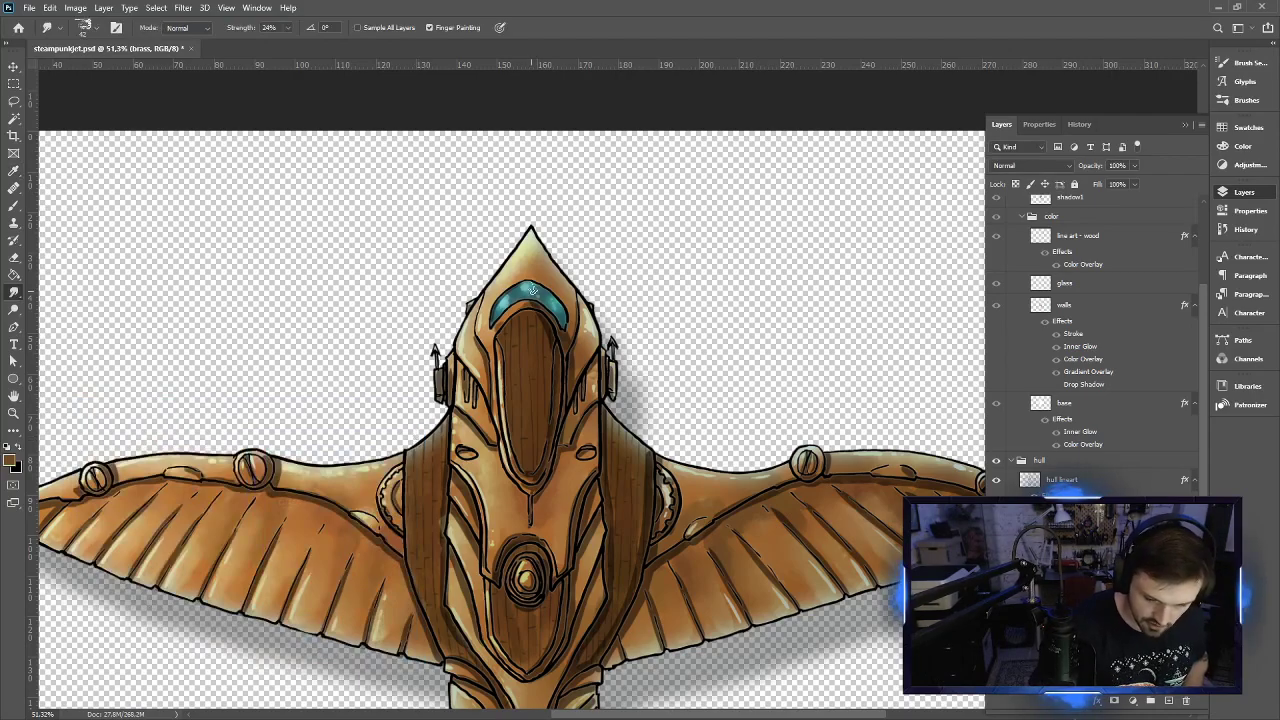
Adjust the foreground colour to a lighter warm orange-brown
click(13, 460)
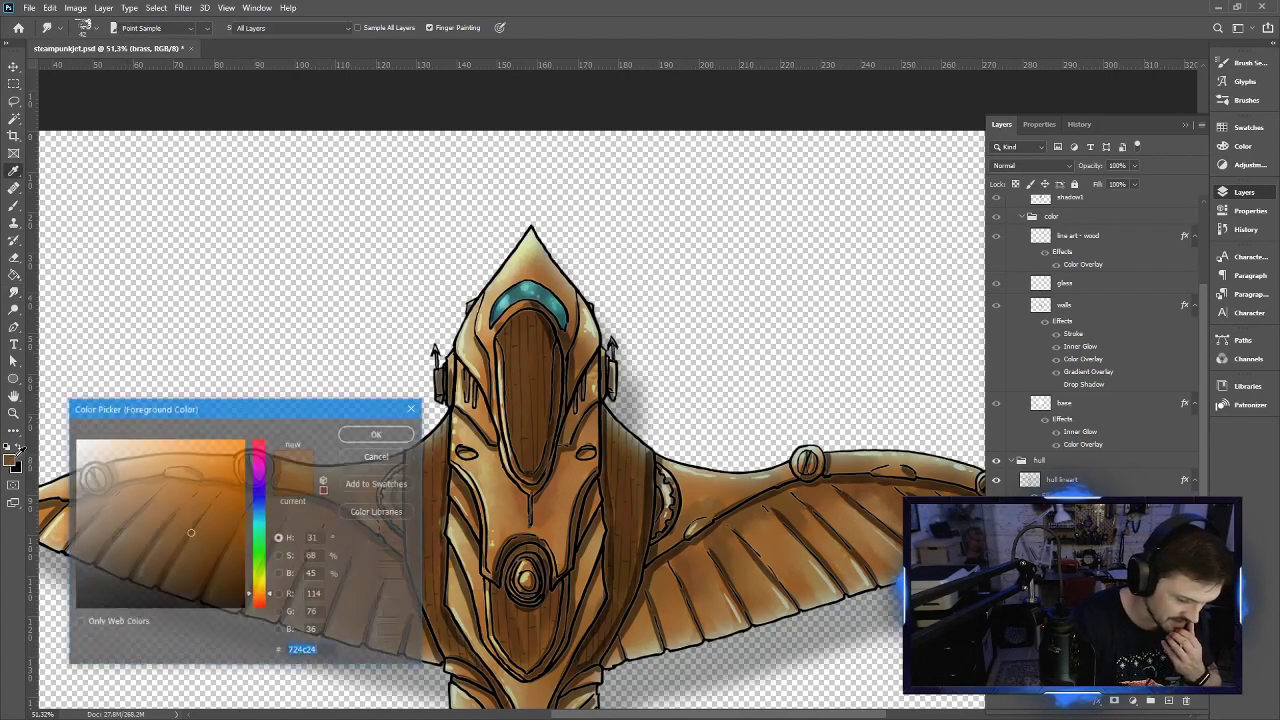
click(269, 600)
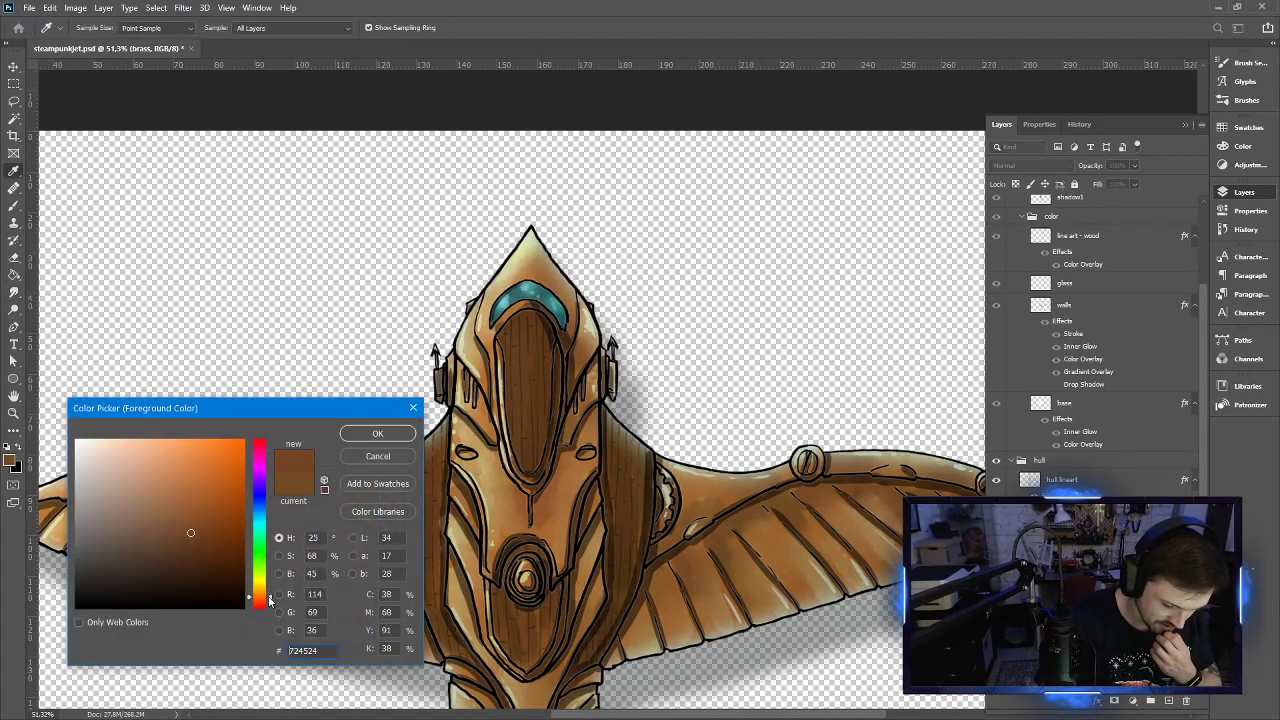
drag(269, 600, 269, 598)
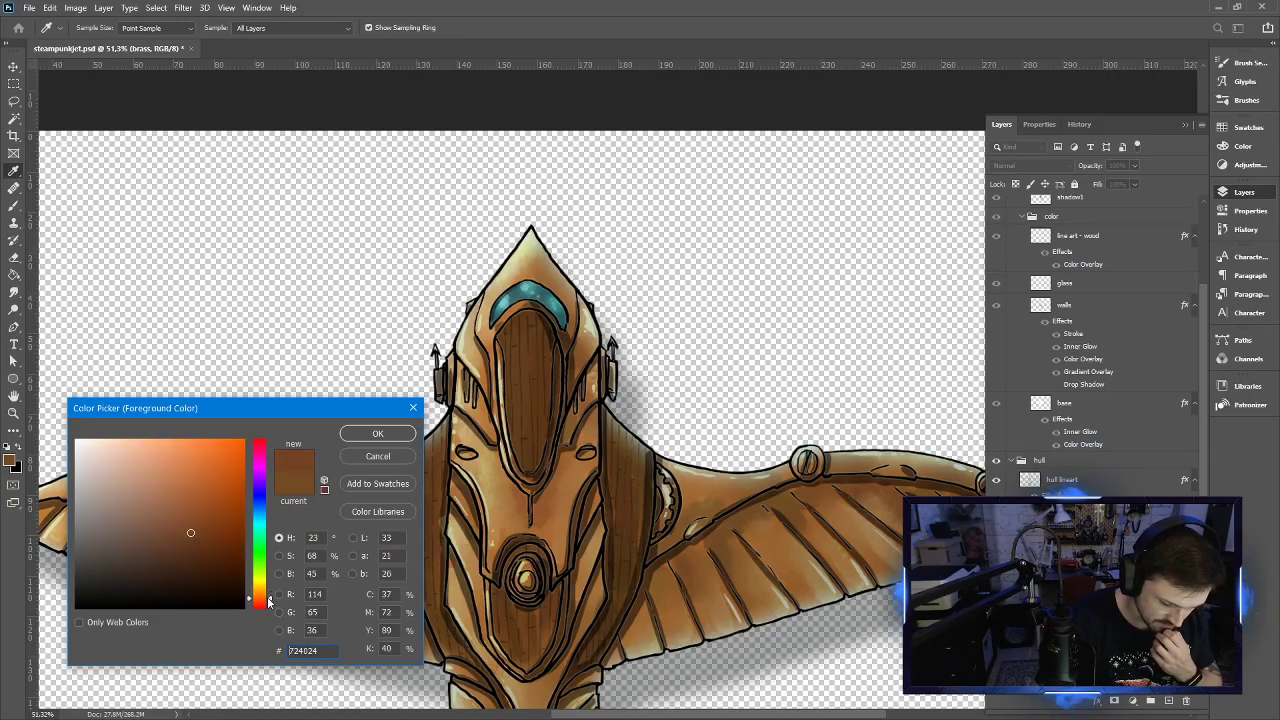
click(196, 524)
click(374, 437)
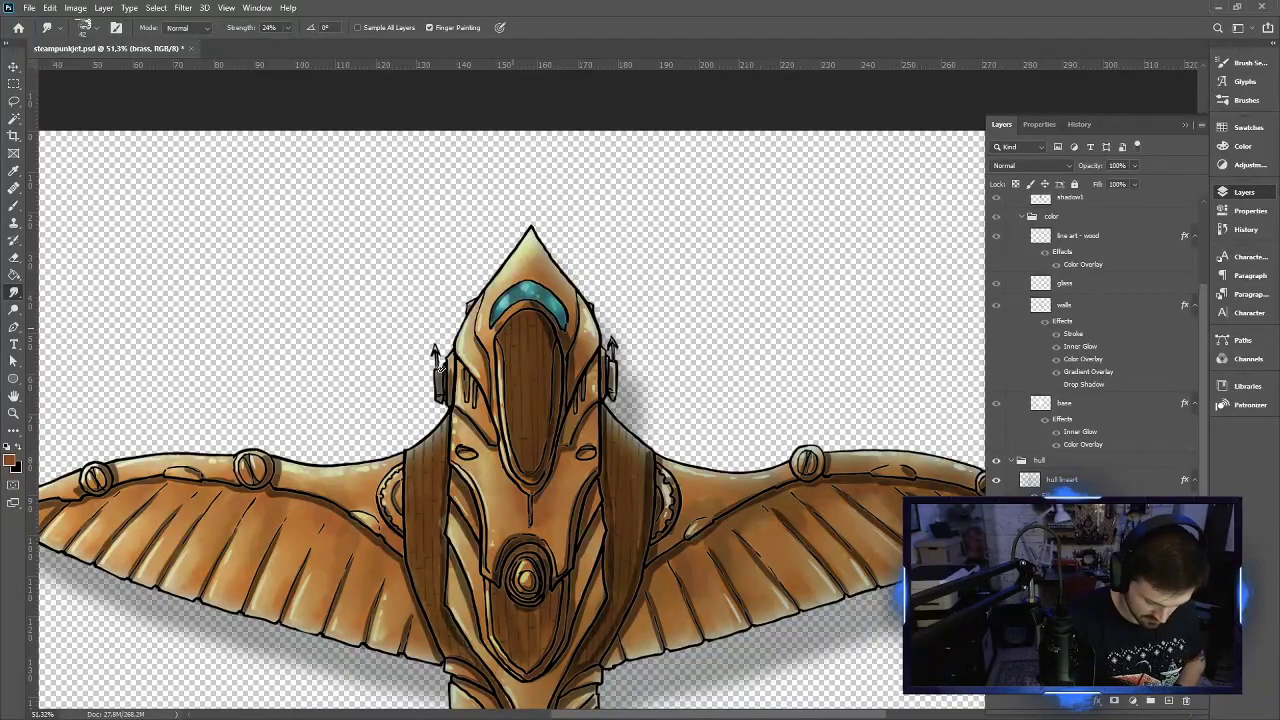
key(b)
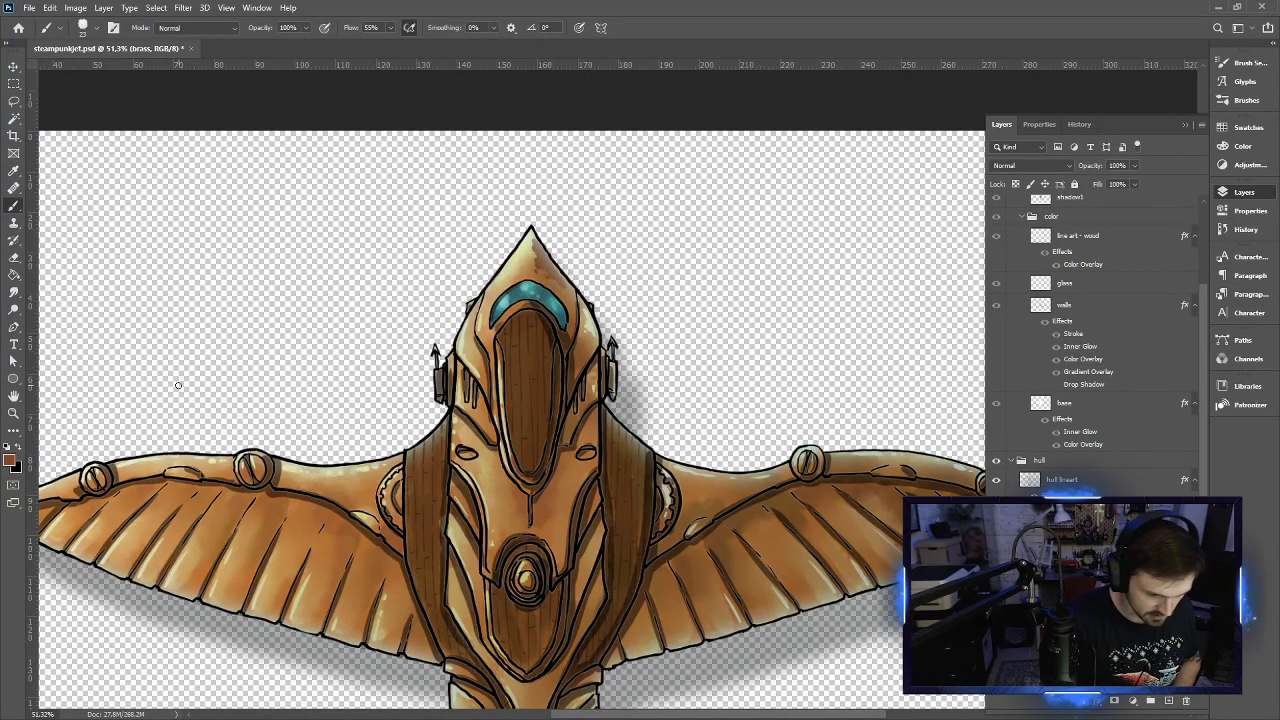
click(14, 292)
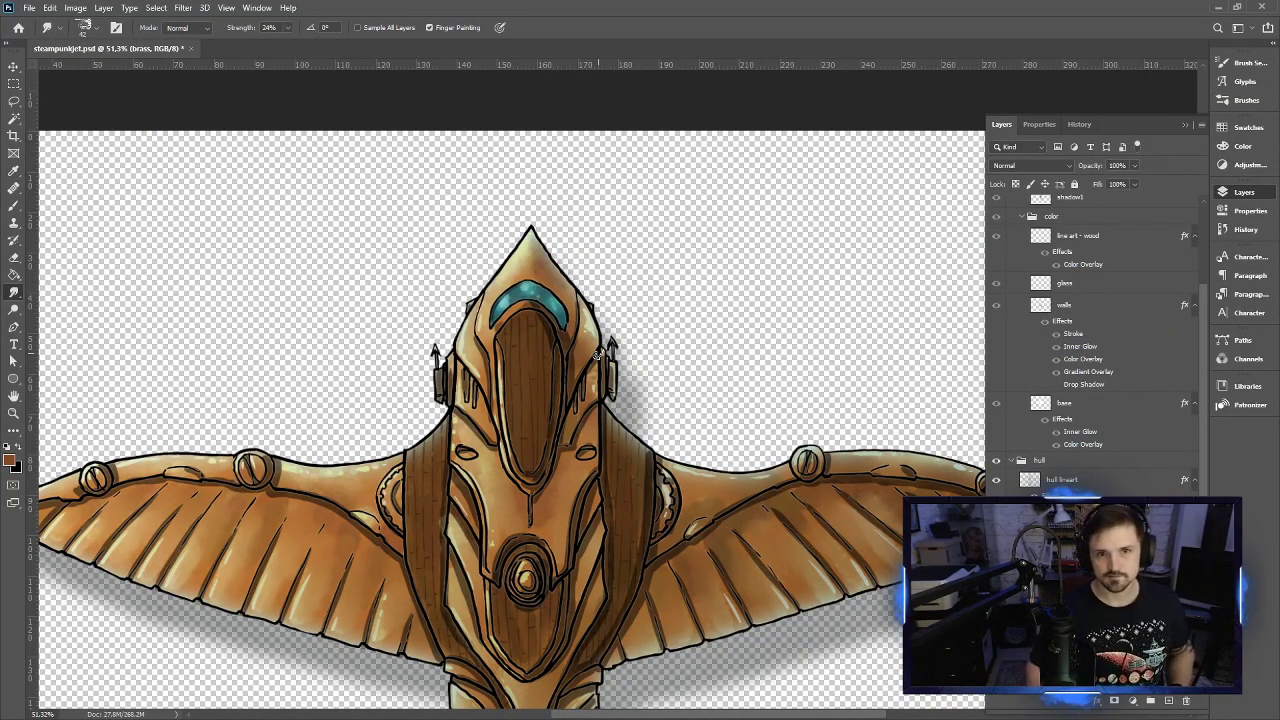
scroll(600, 340, down, 3)
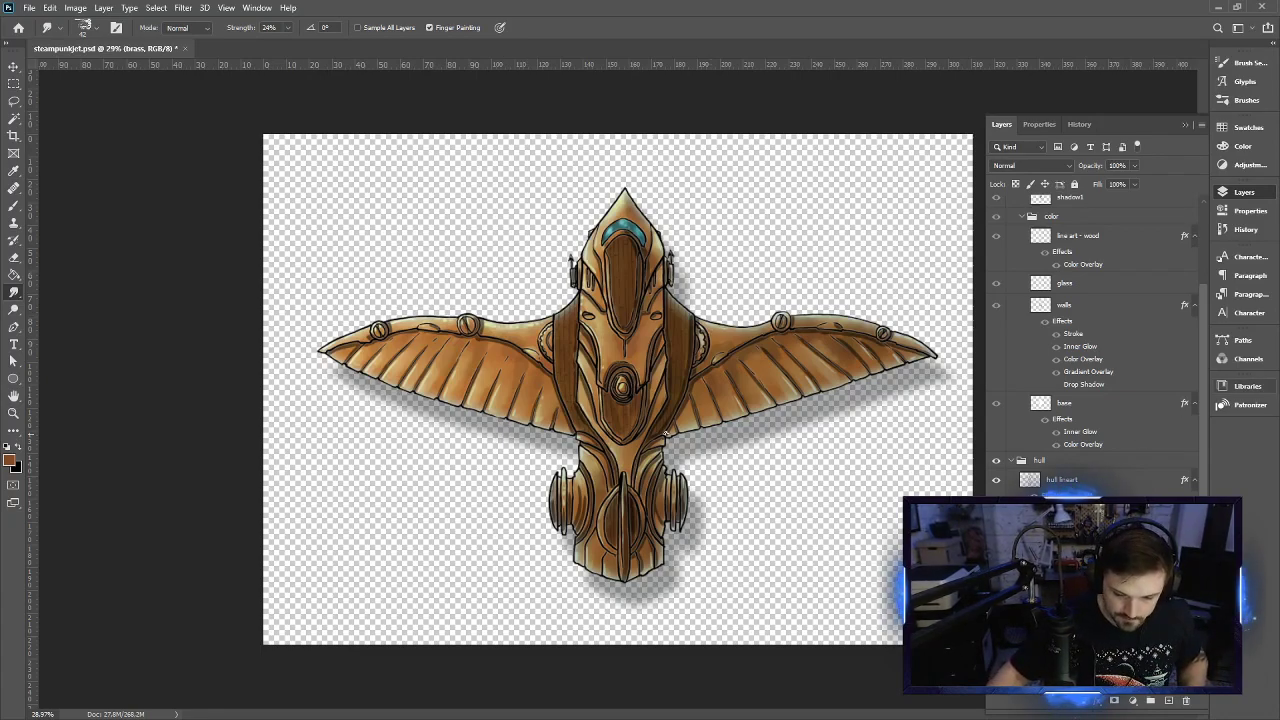
scroll(667, 431, down, 2)
scroll(740, 455, up, 1)
scroll(809, 482, down, 1)
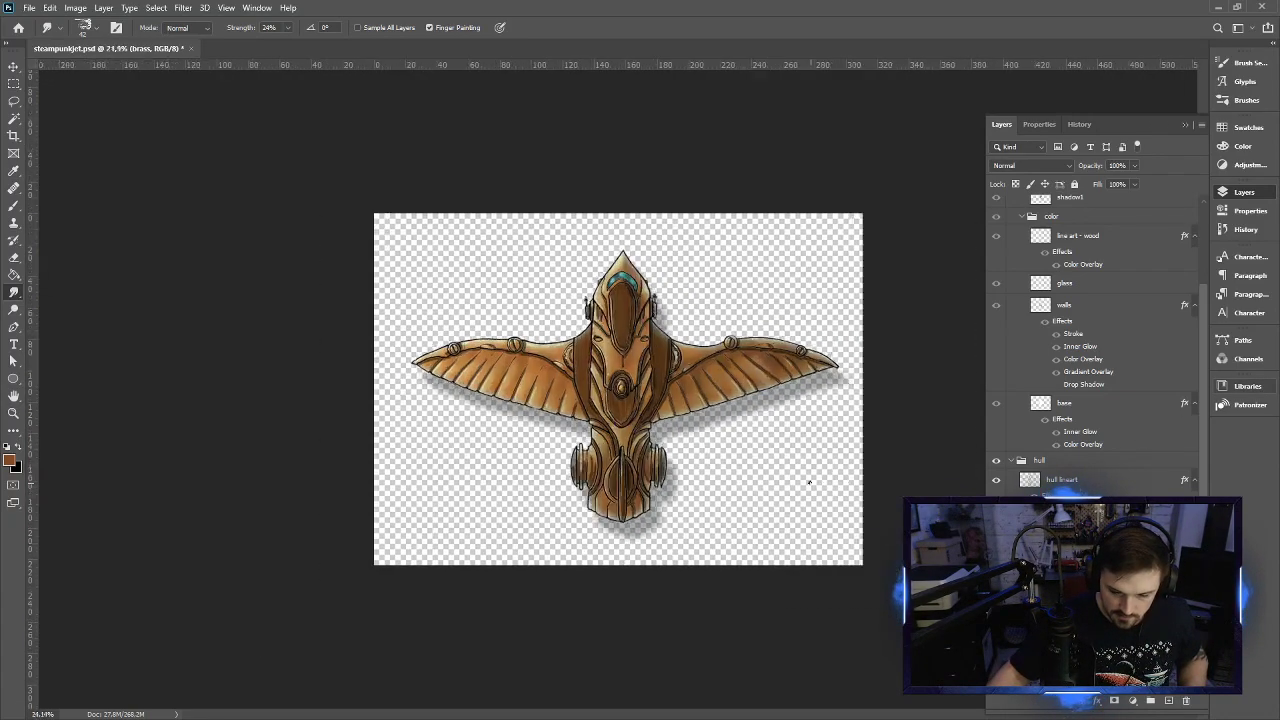
scroll(809, 482, up, 1)
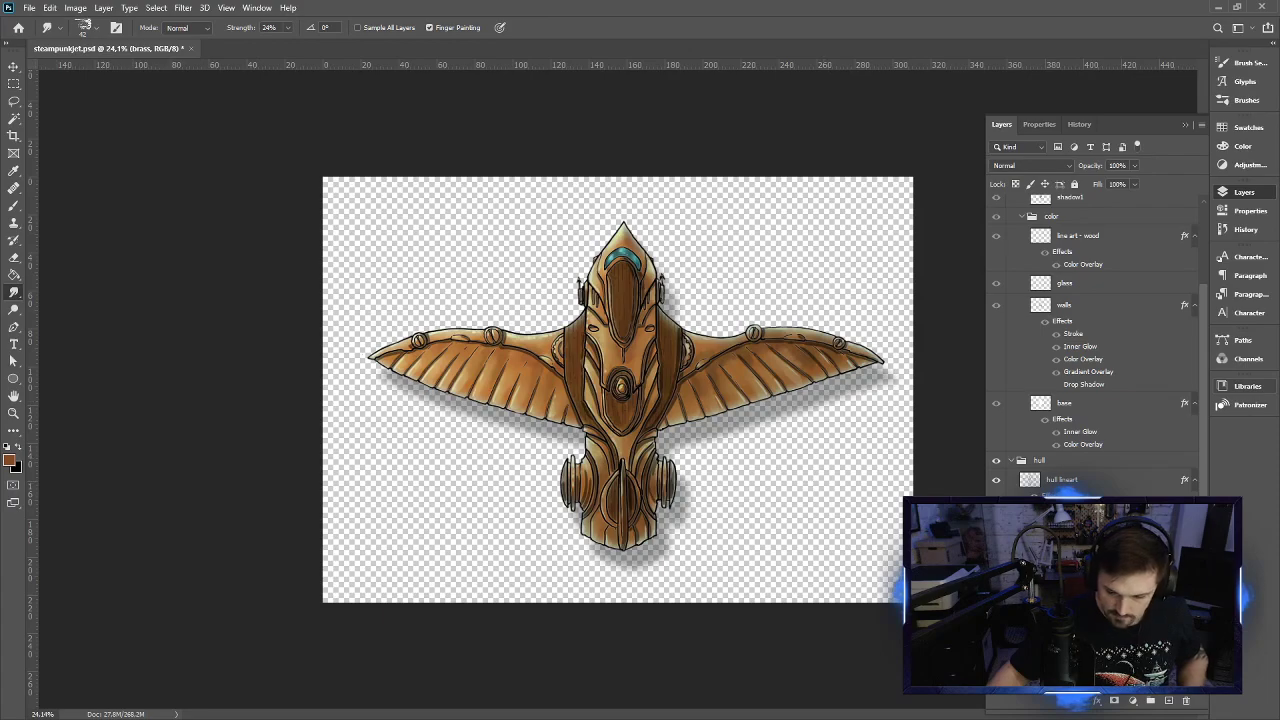
click(1169, 701)
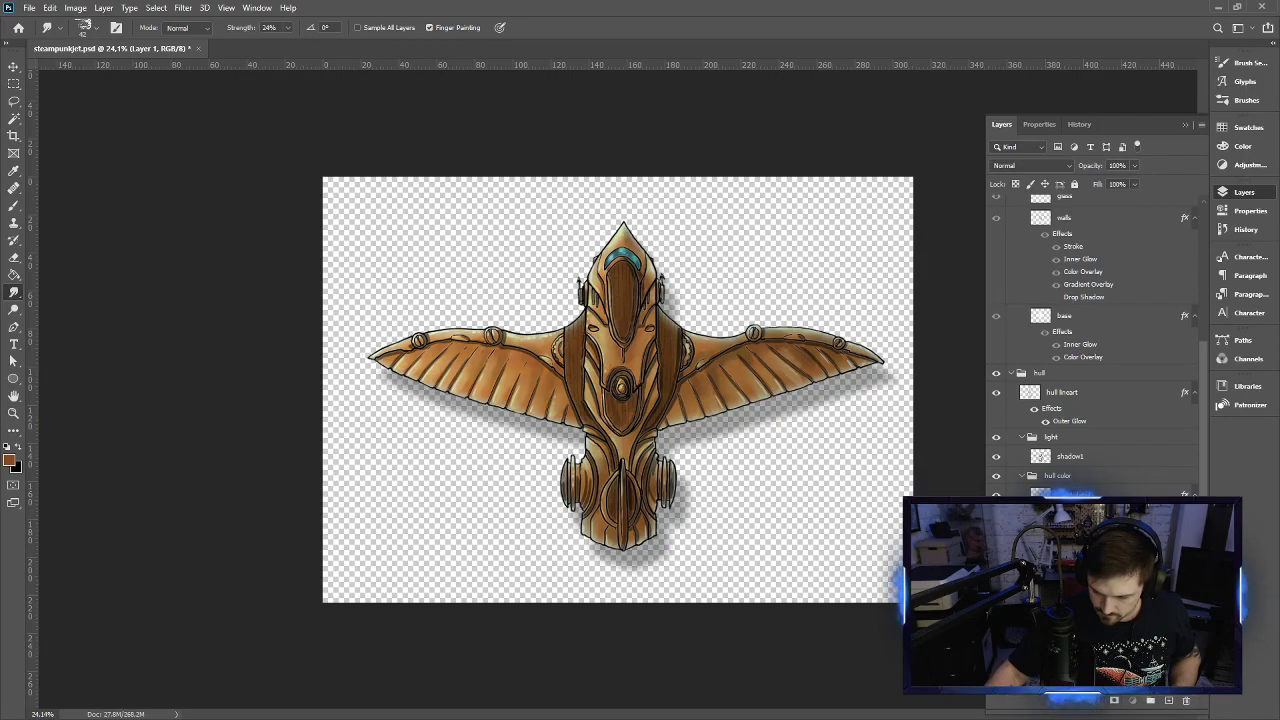
right_click(1098, 395)
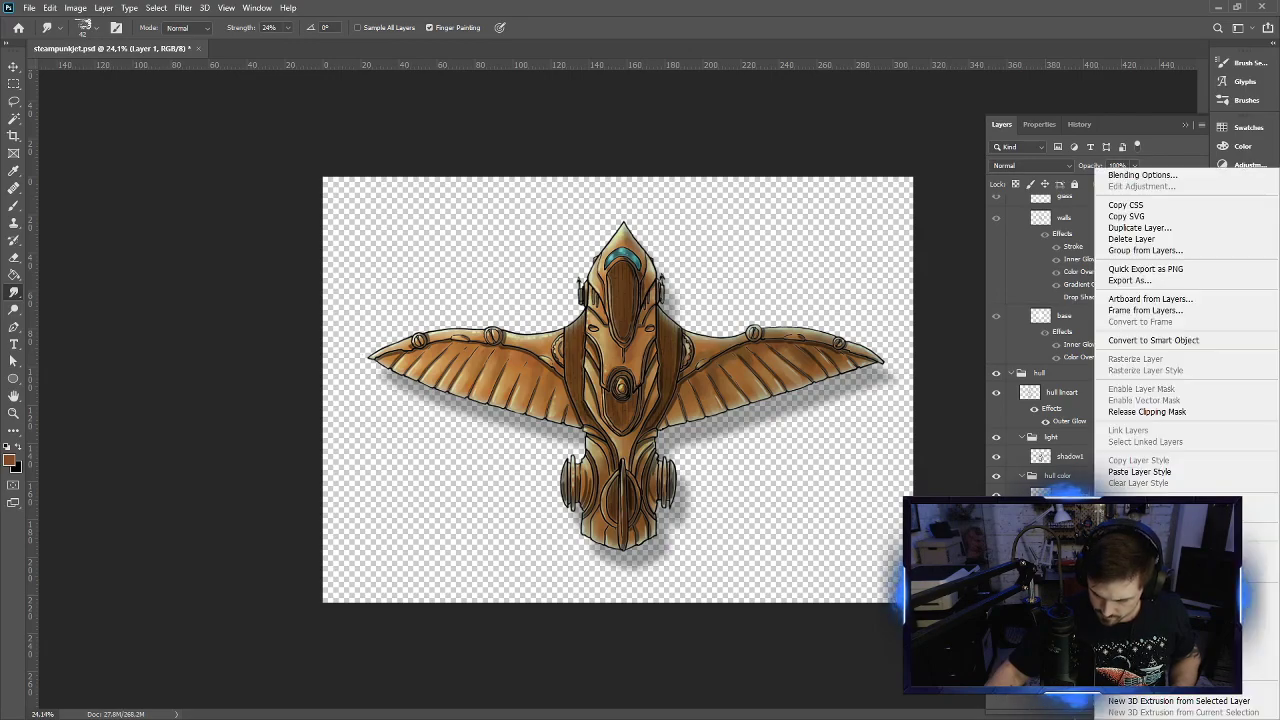
click(1126, 413)
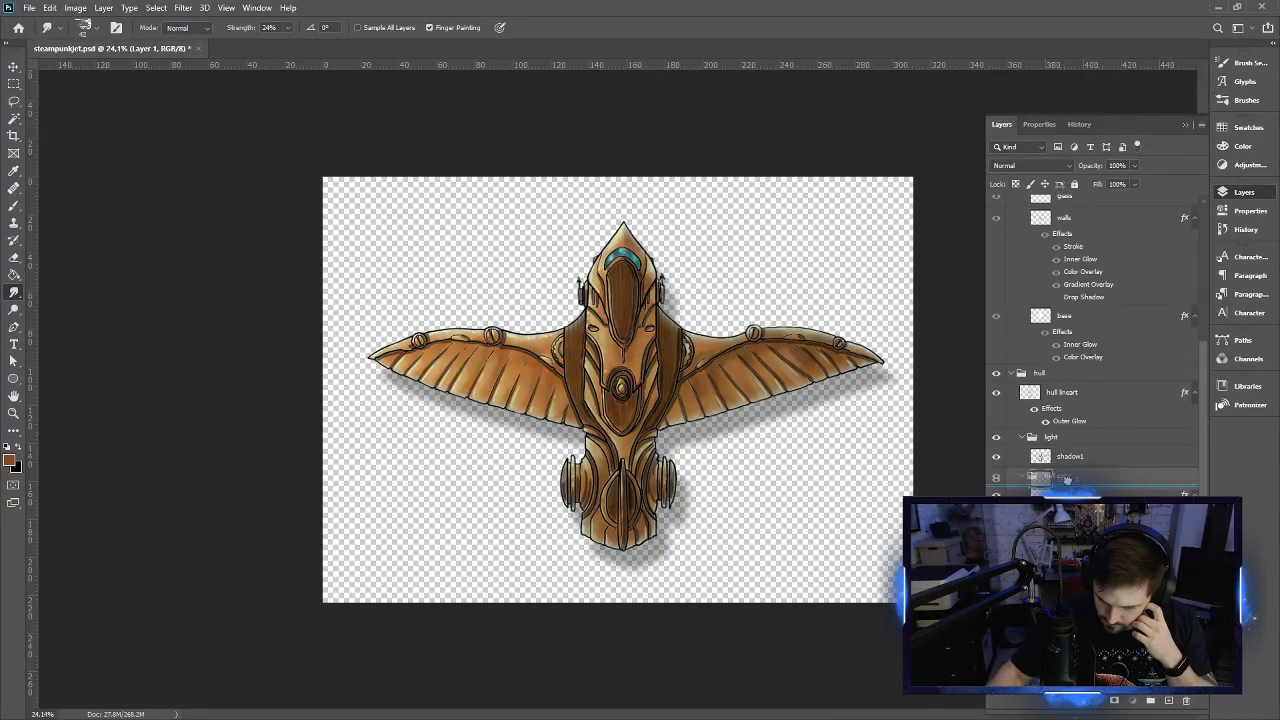
drag(1070, 490, 1070, 470)
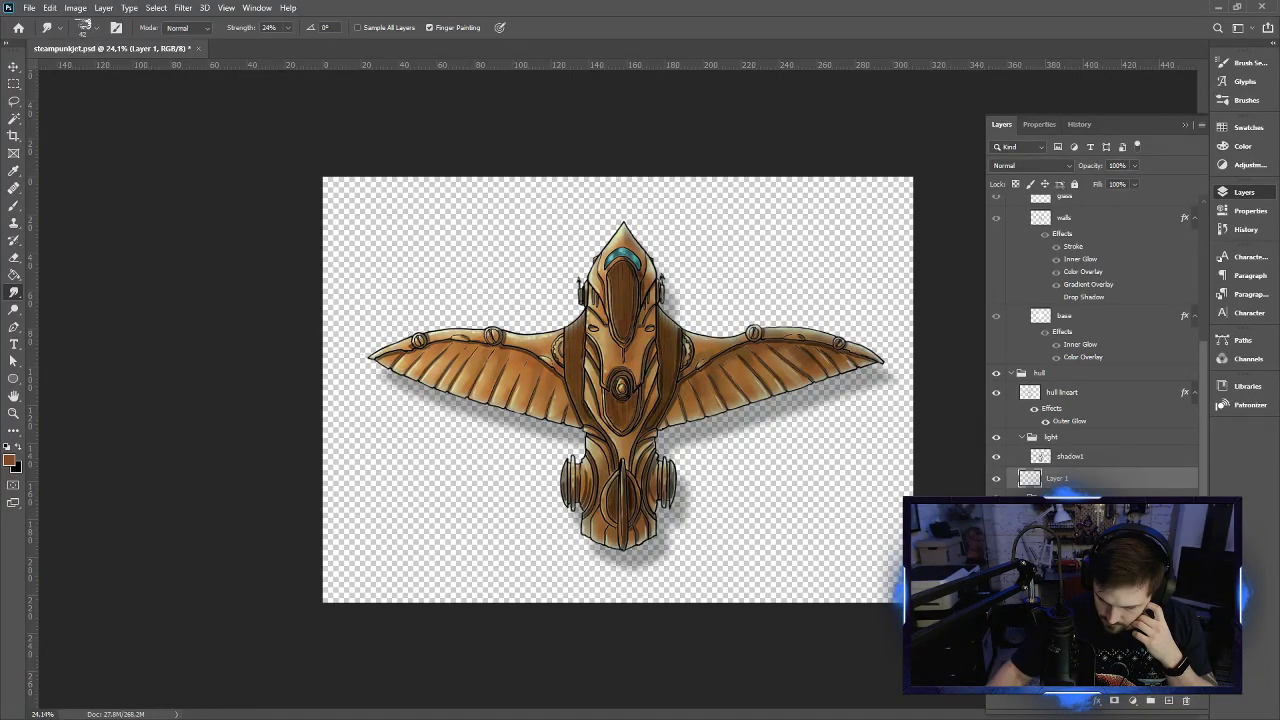
scroll(1070, 470, up, 4)
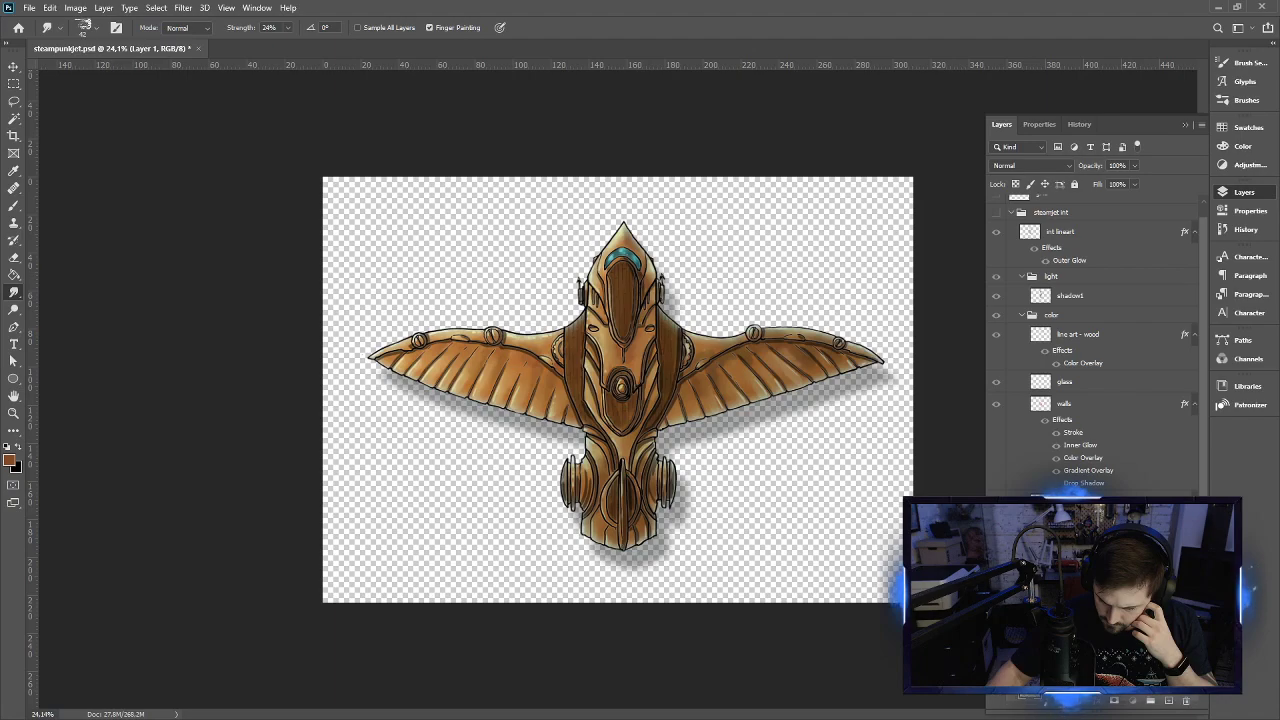
key(alt+bracketleft)
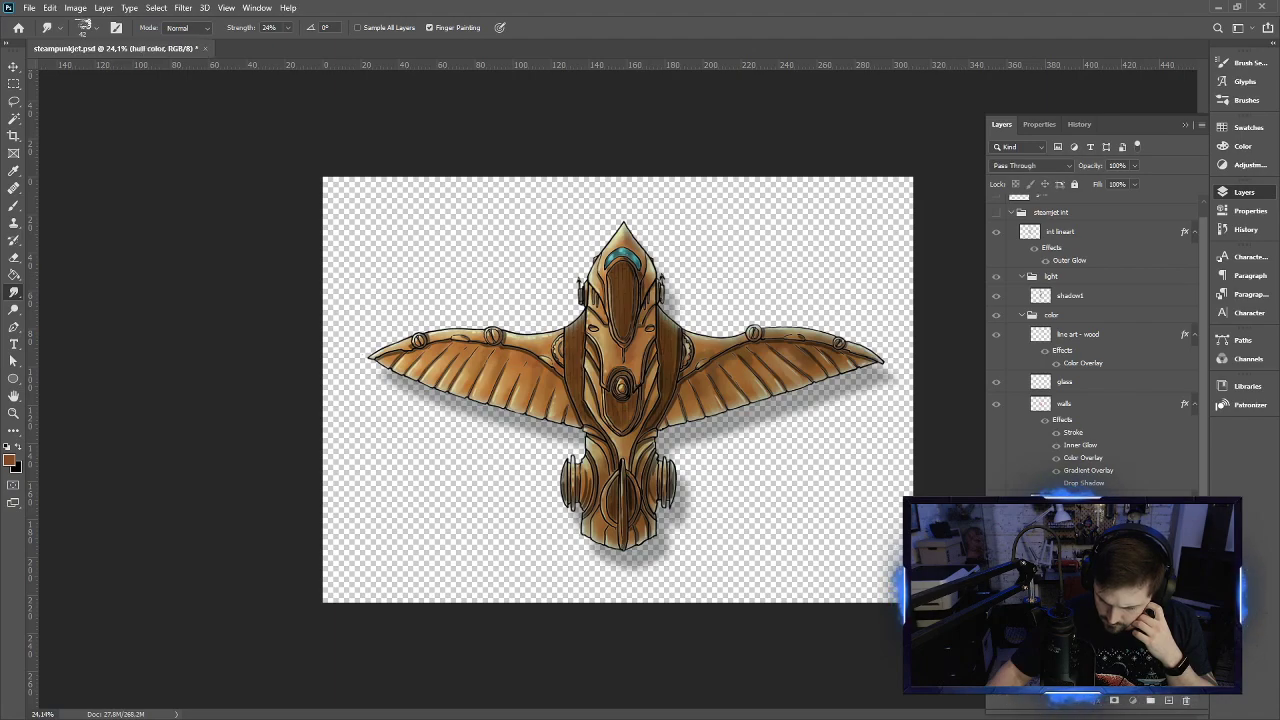
key(alt+bracketright)
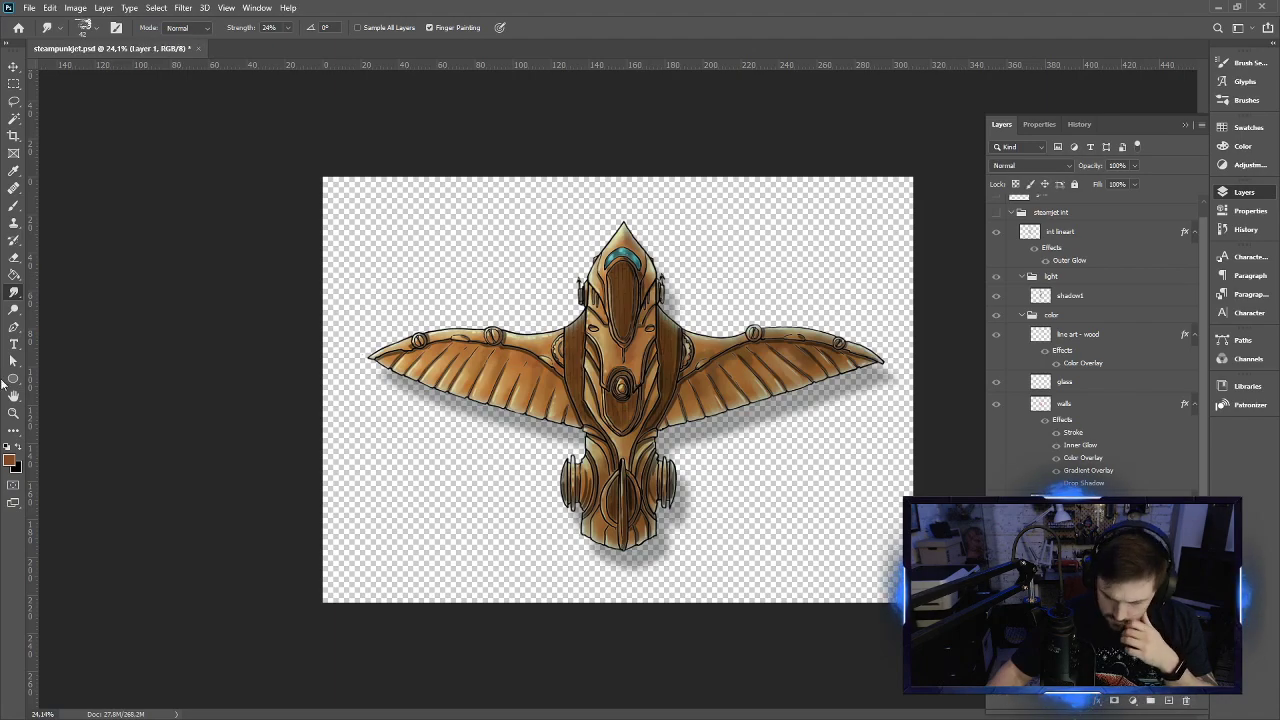
Paint Bucket fill the transparent background with grey #c5c5c5
click(14, 274)
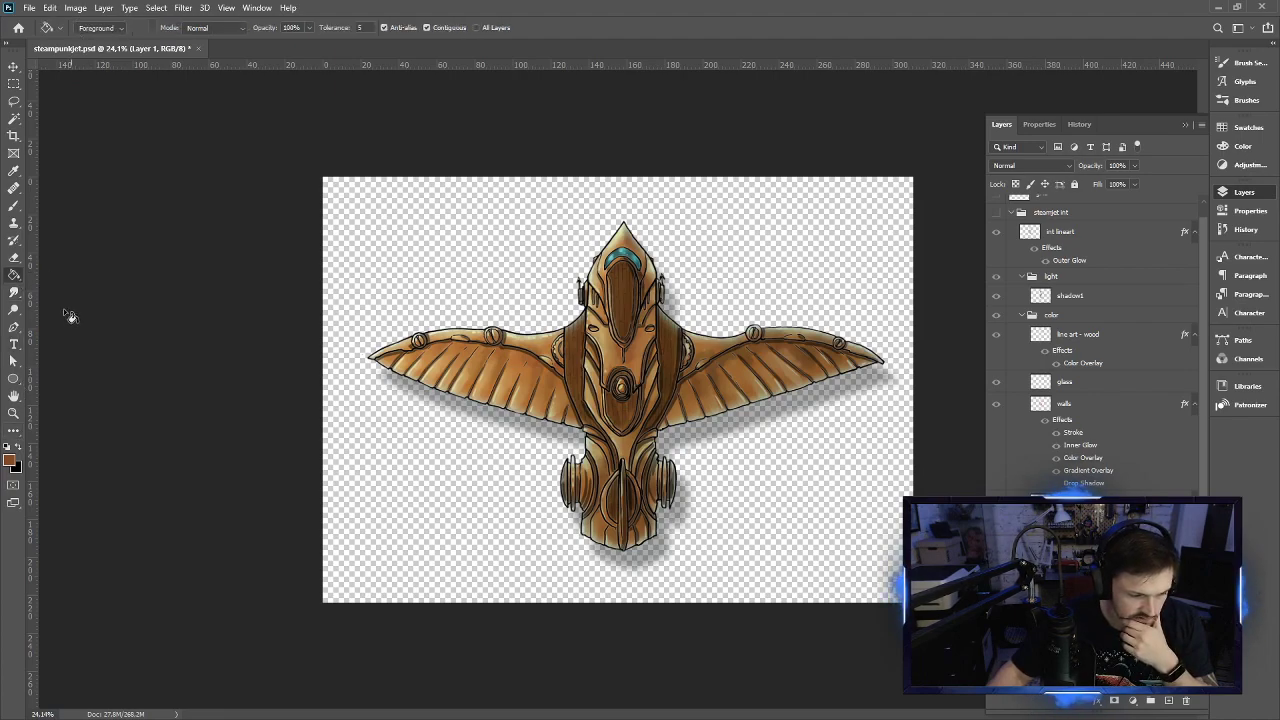
click(8, 463)
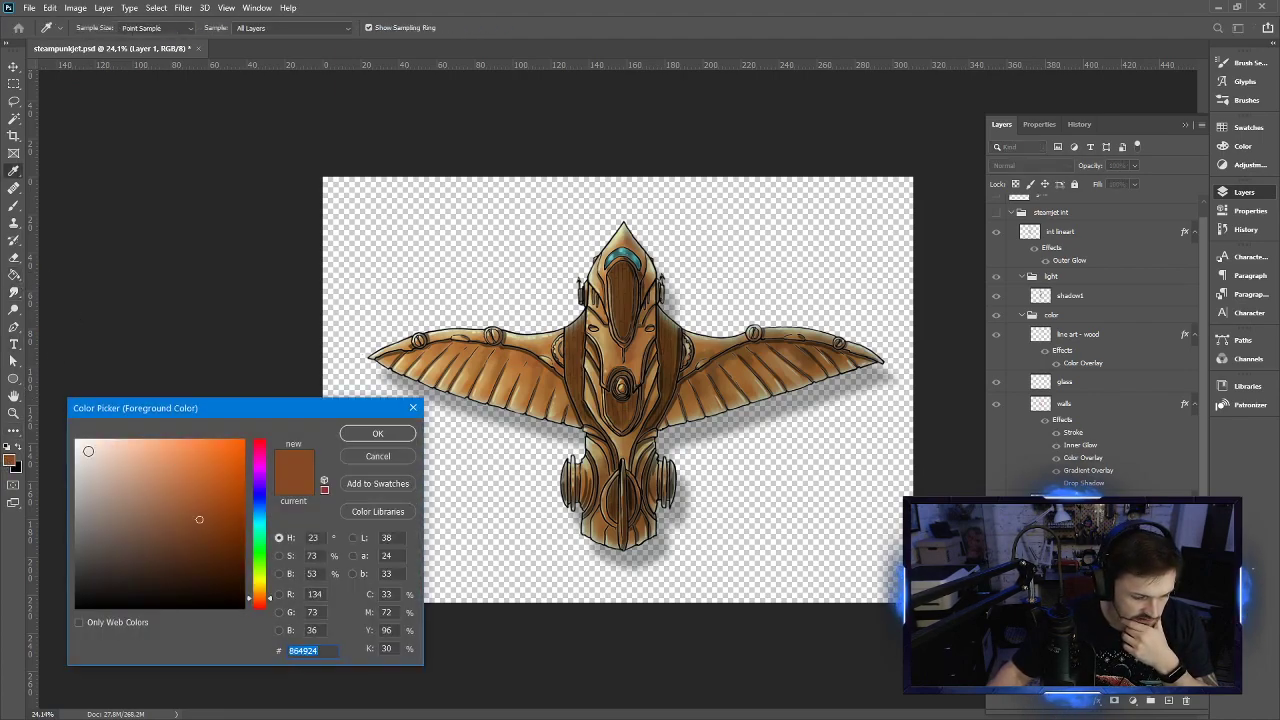
drag(86, 449, 64, 478)
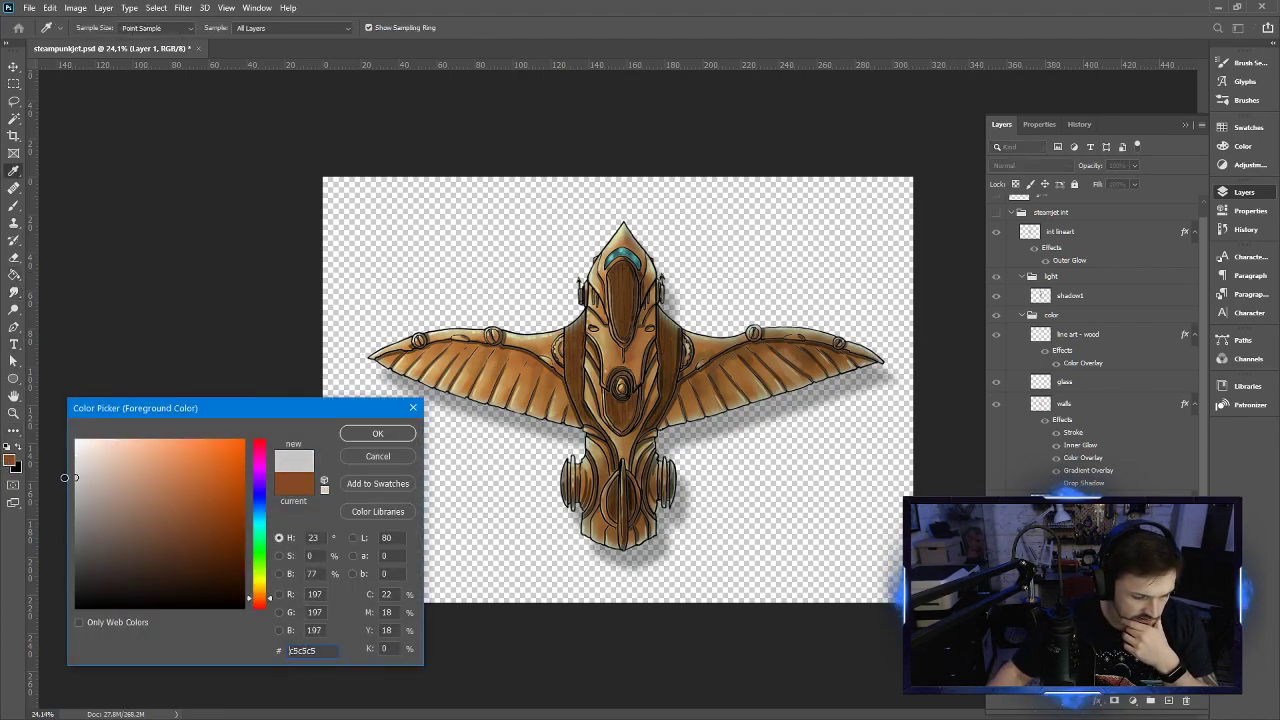
click(378, 434)
click(626, 301)
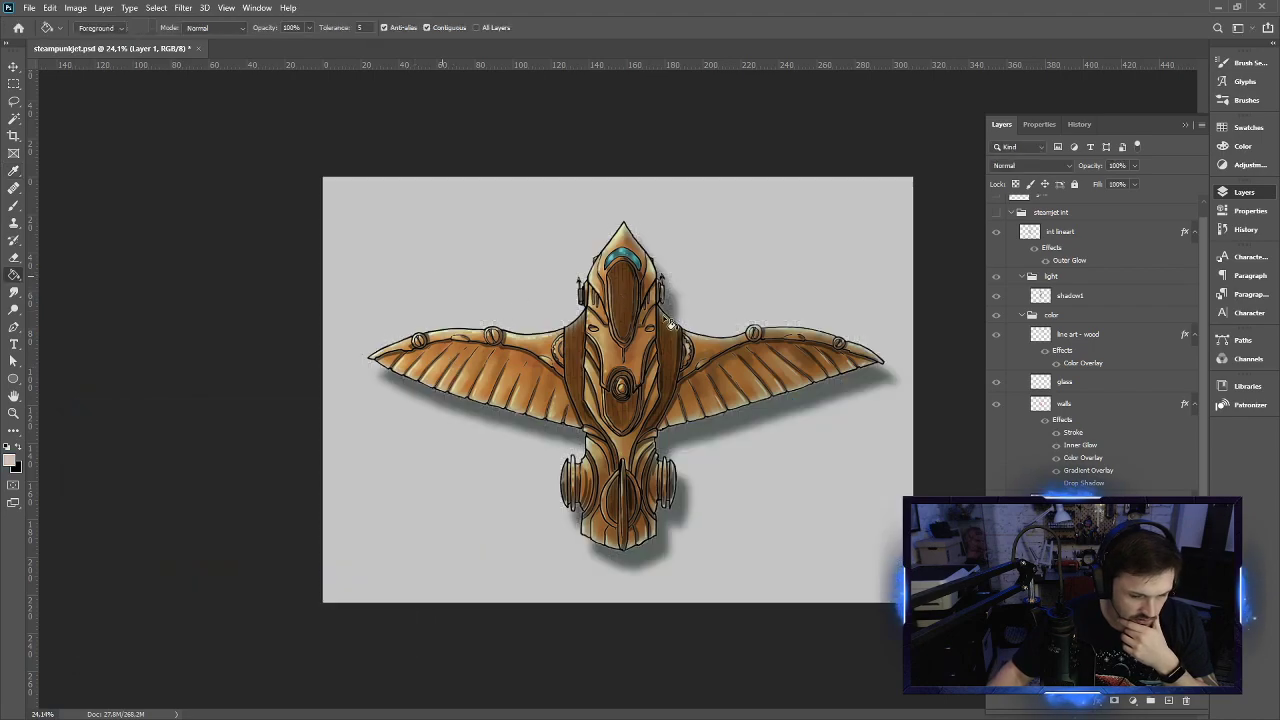
Refill the background with the lighter grey #e7e7e7
click(10, 461)
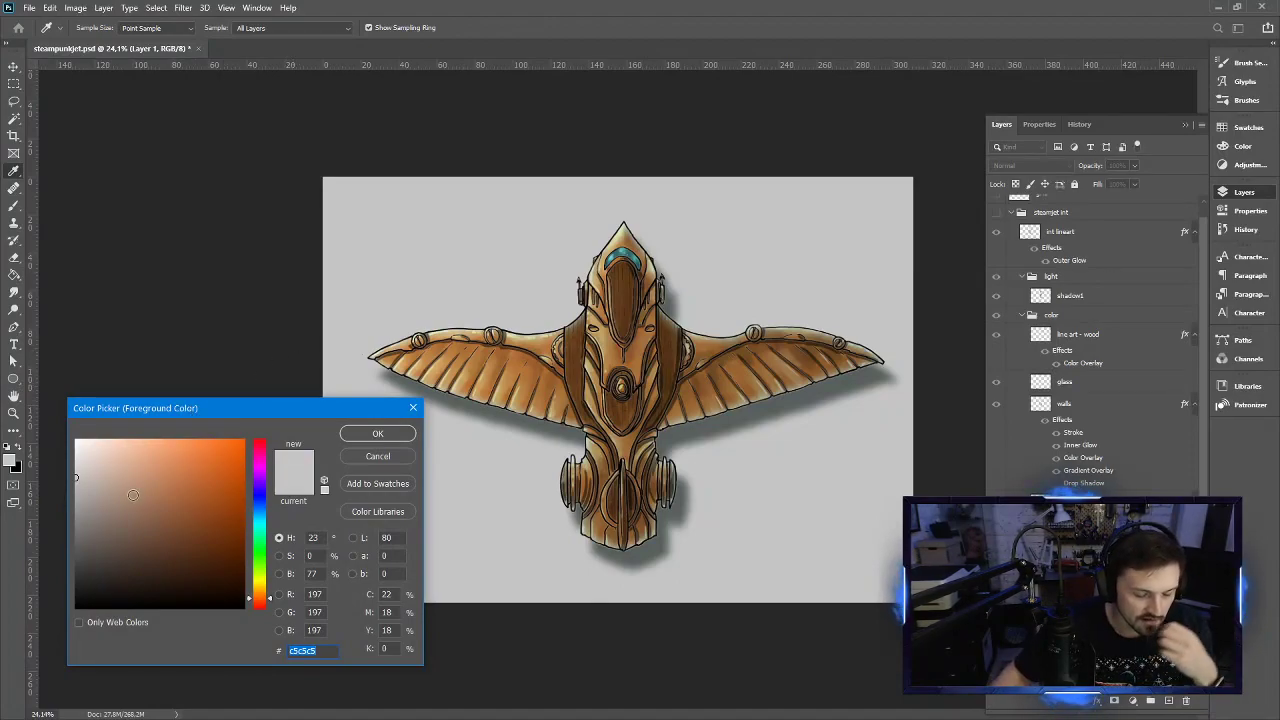
drag(74, 462, 73, 455)
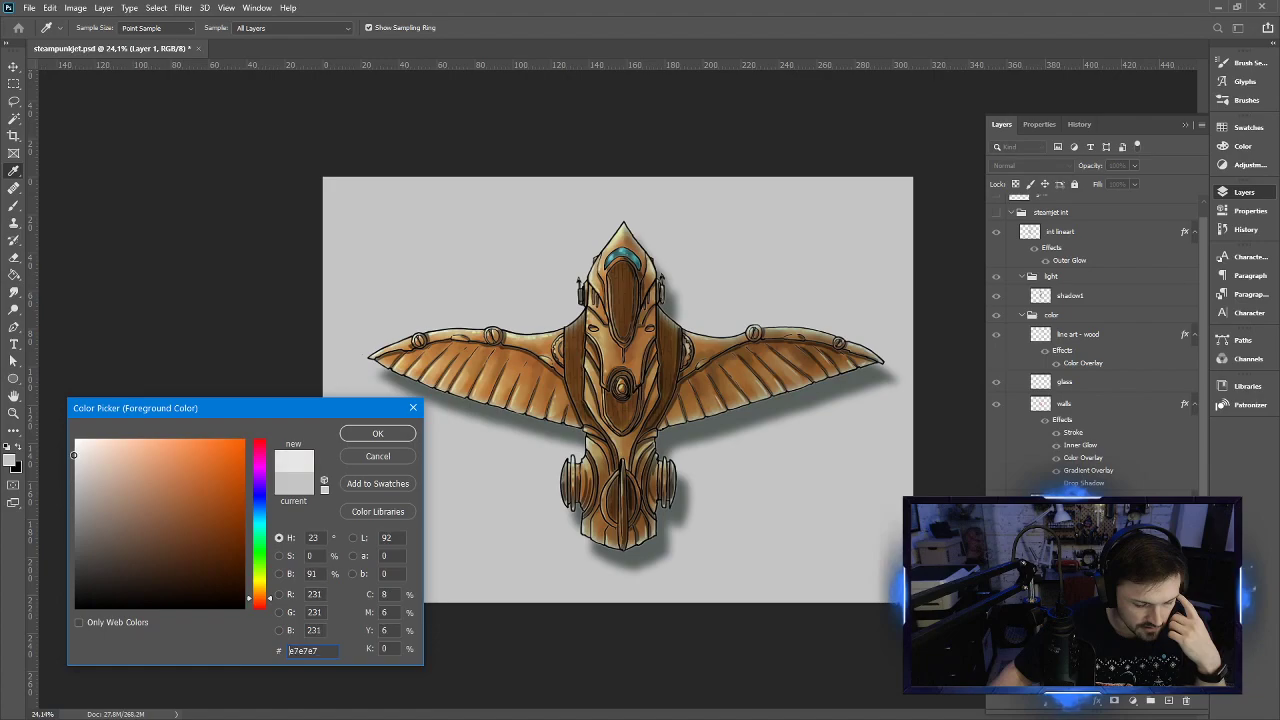
click(378, 433)
click(573, 302)
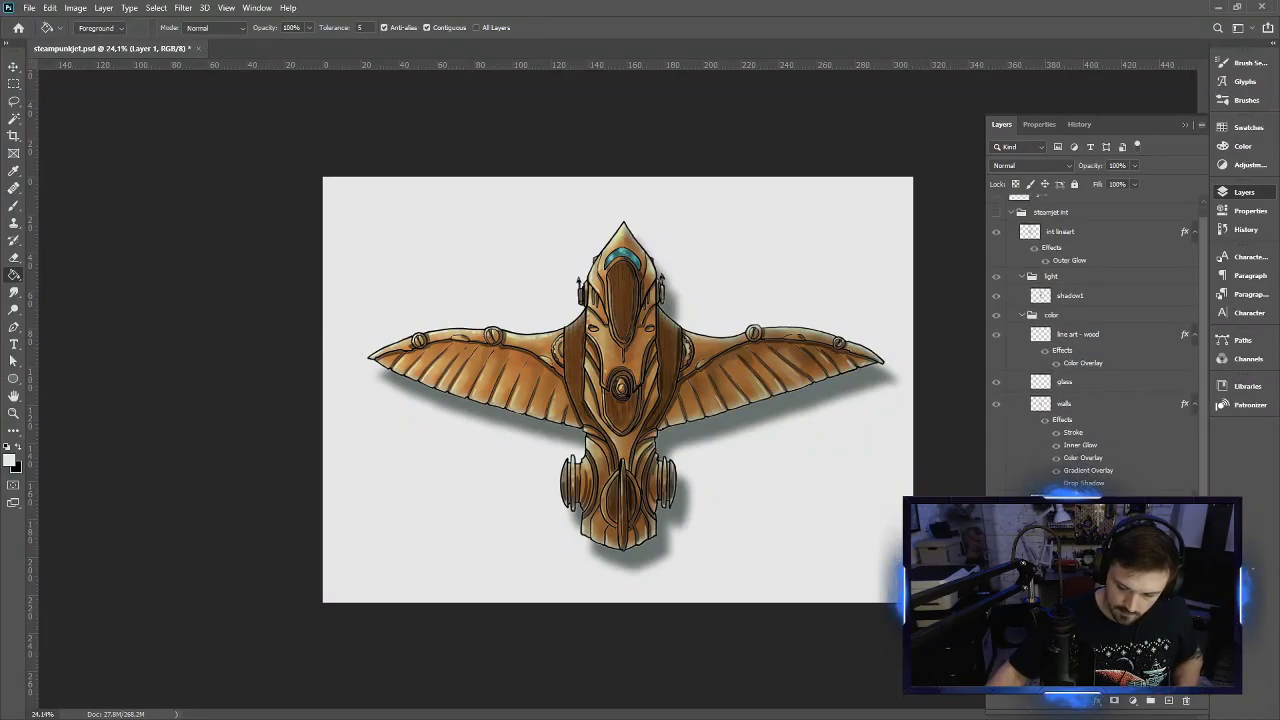
click(30, 8)
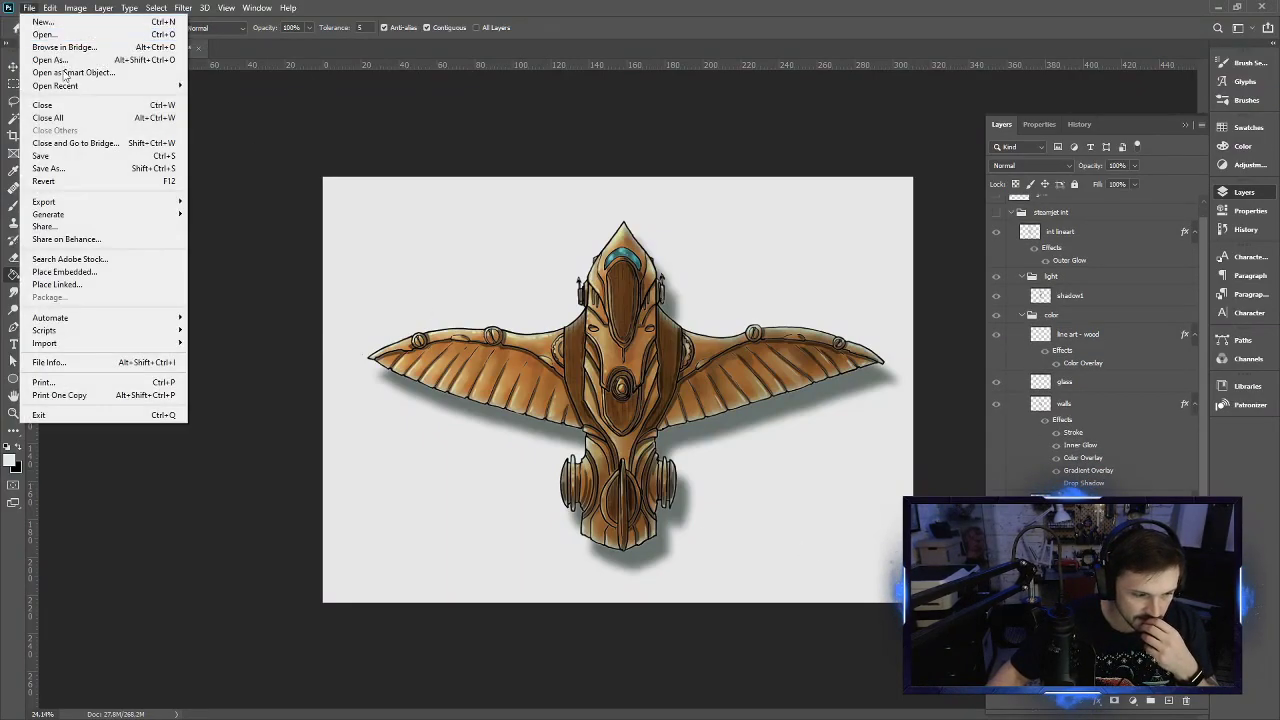
click(99, 273)
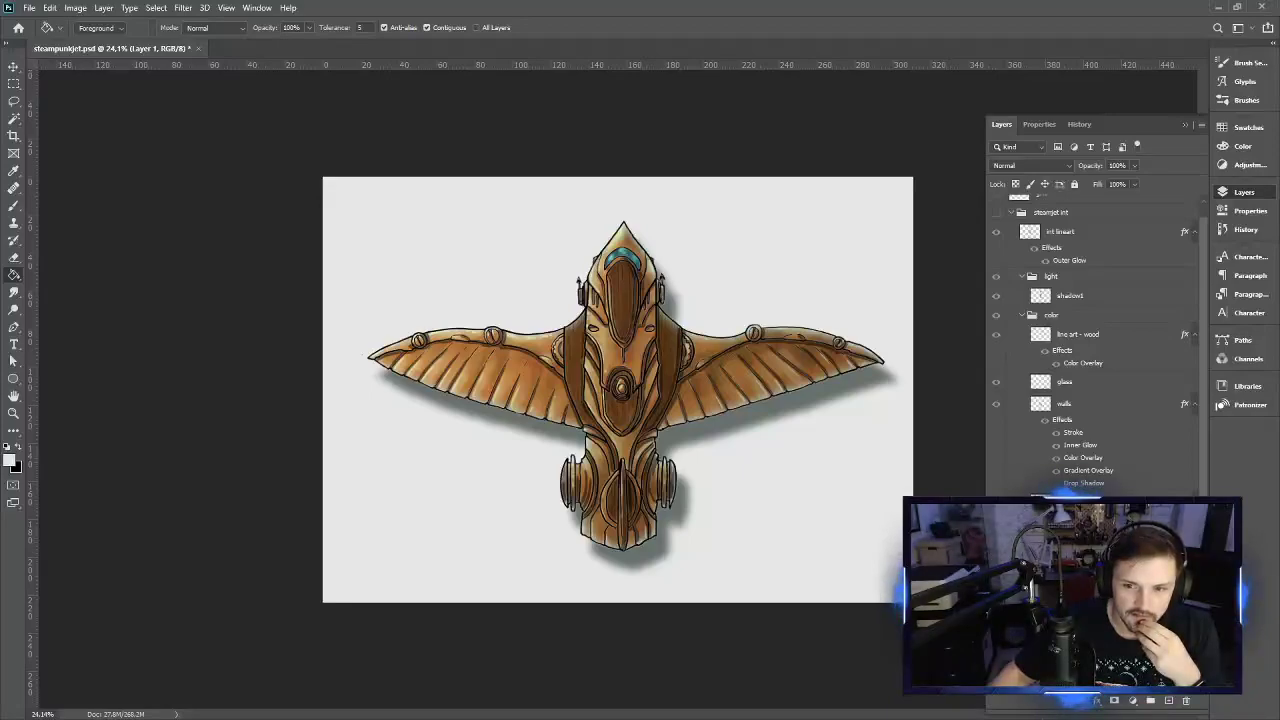
Place the aged paper image rotated -90° and scaled to cover the whole canvas
drag(400, 391, 555, 306)
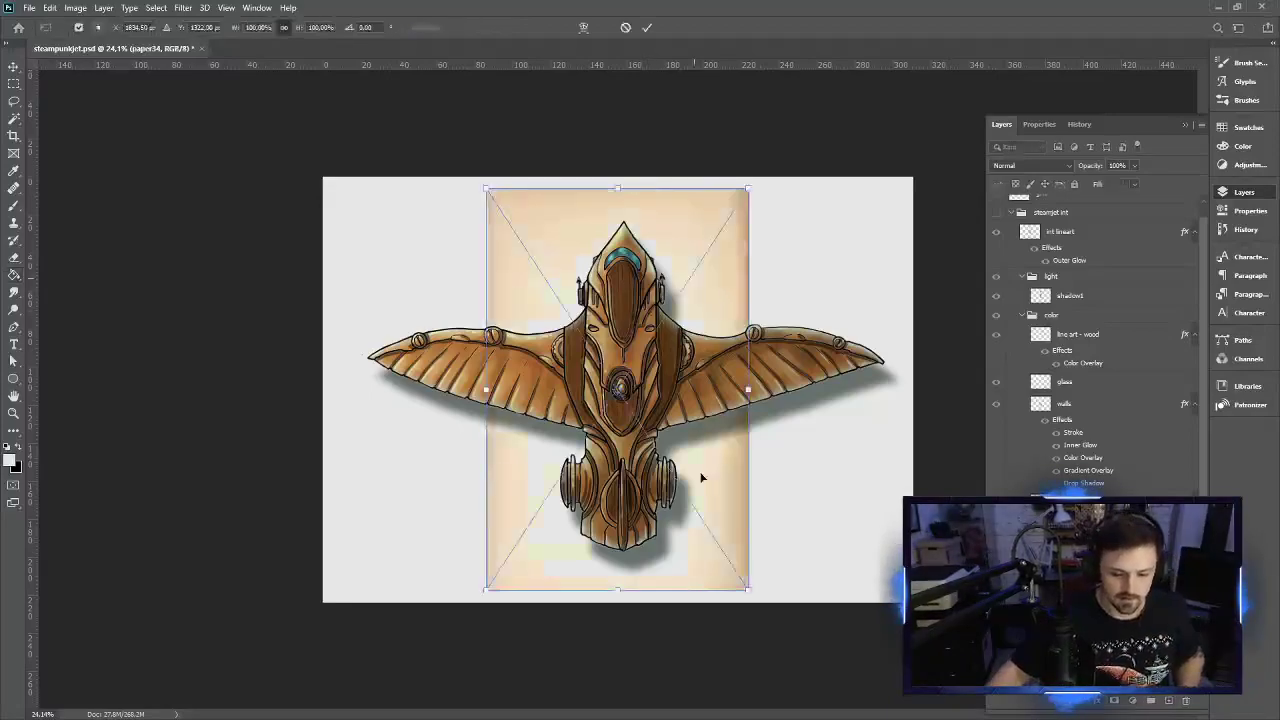
drag(755, 603, 815, 270)
drag(683, 260, 618, 220)
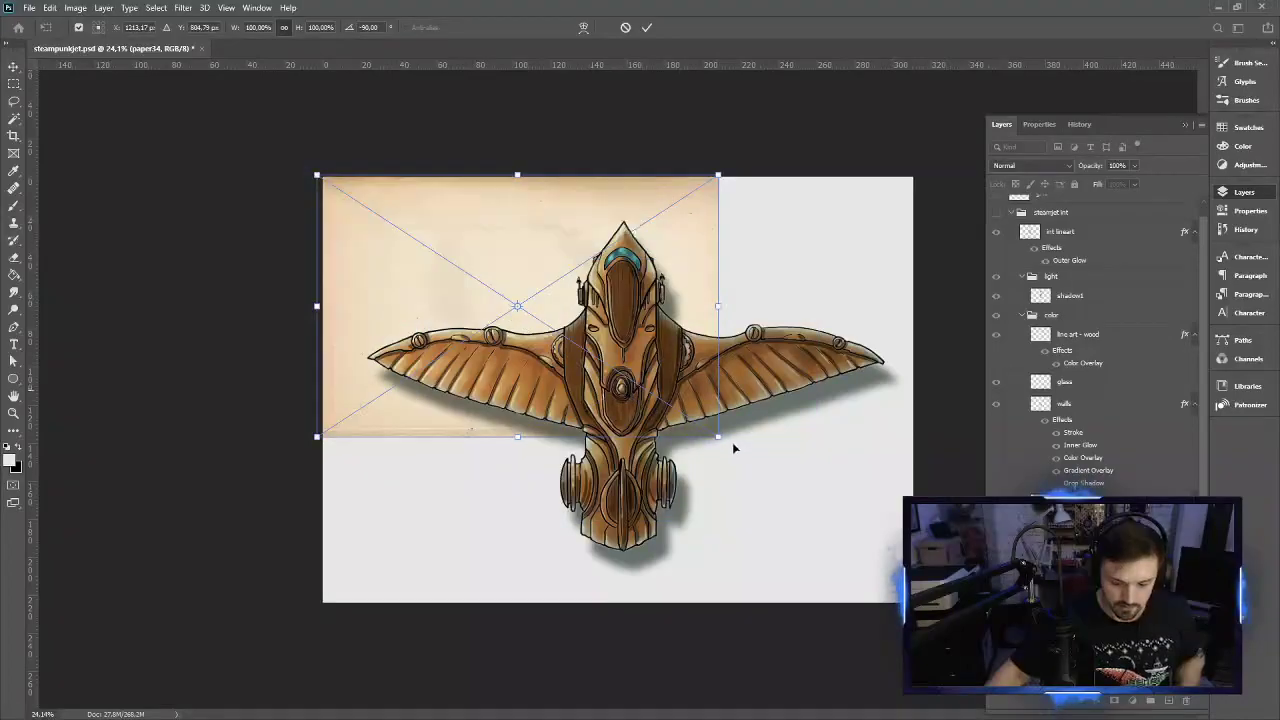
drag(719, 437, 975, 604)
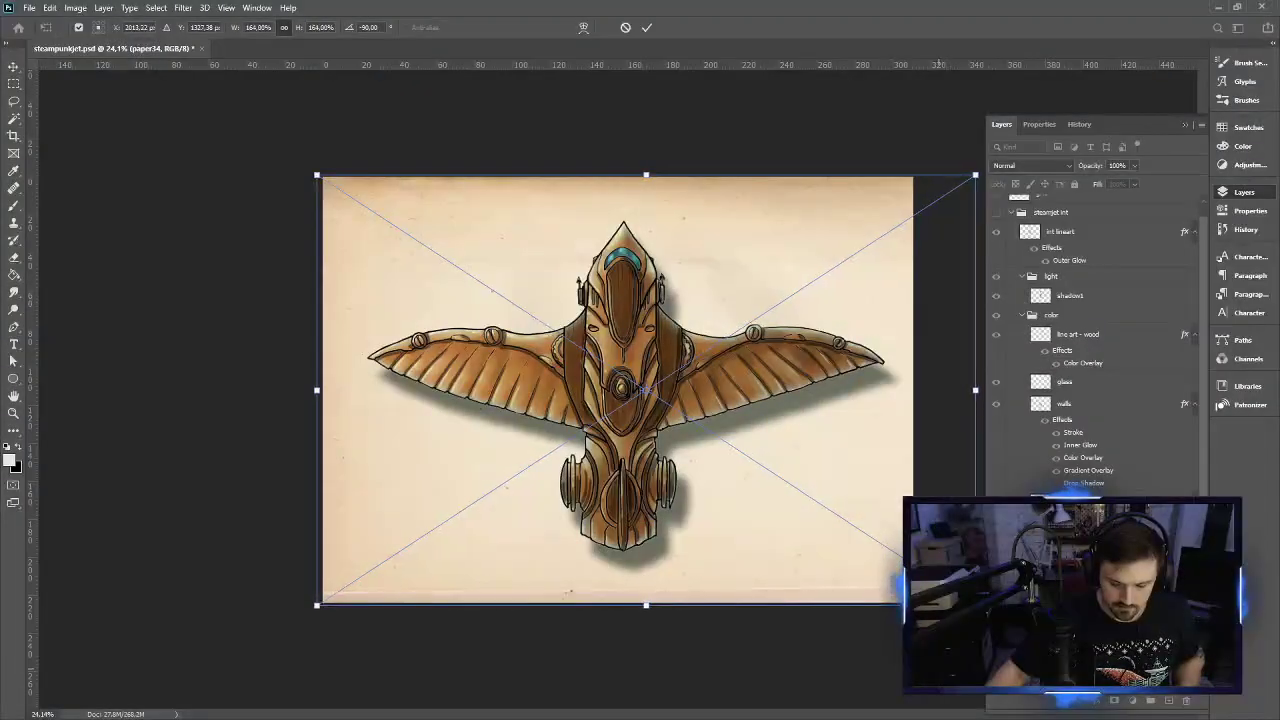
click(647, 27)
key(g)
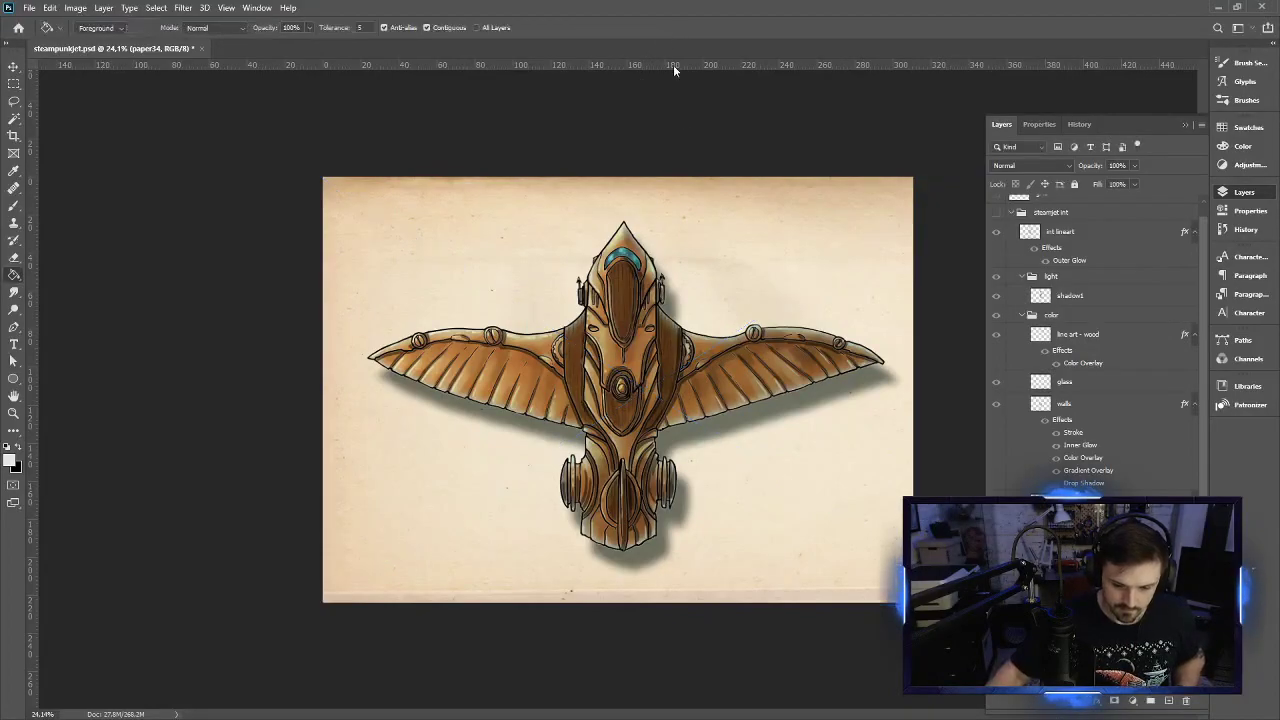
Set the paper layer to 55% opacity and add a new empty layer
click(1135, 166)
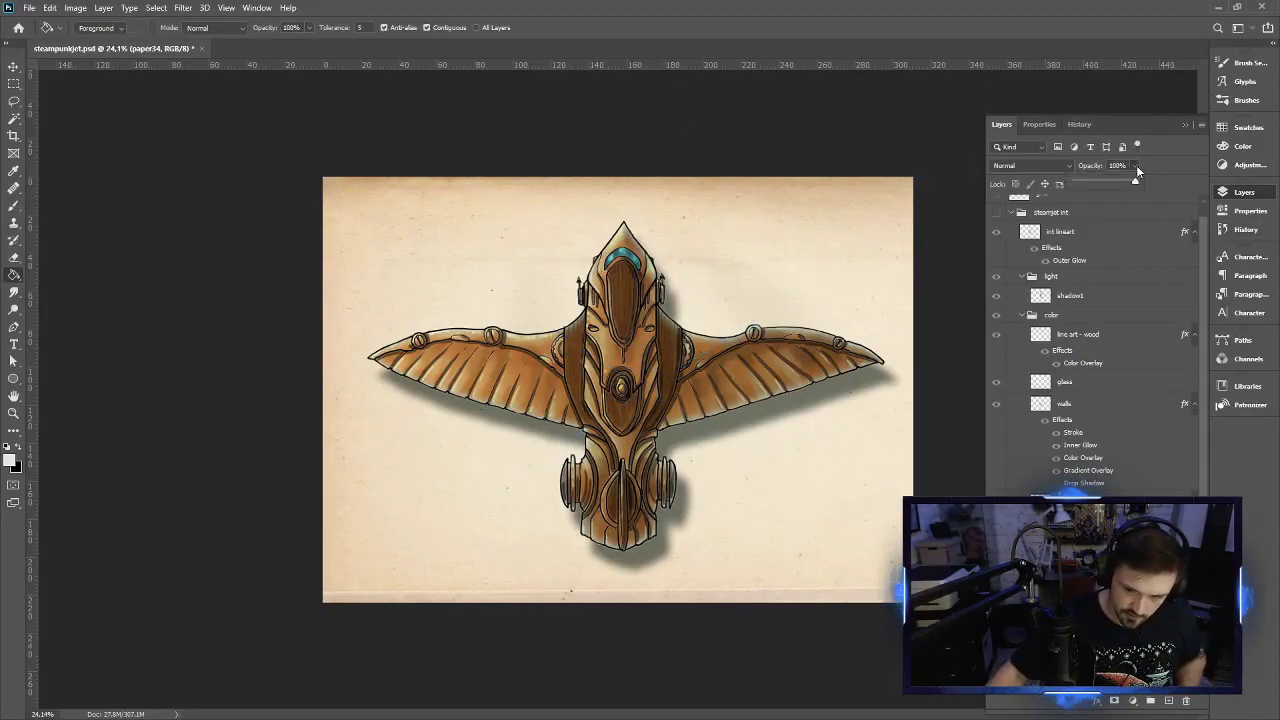
drag(1126, 182, 1108, 180)
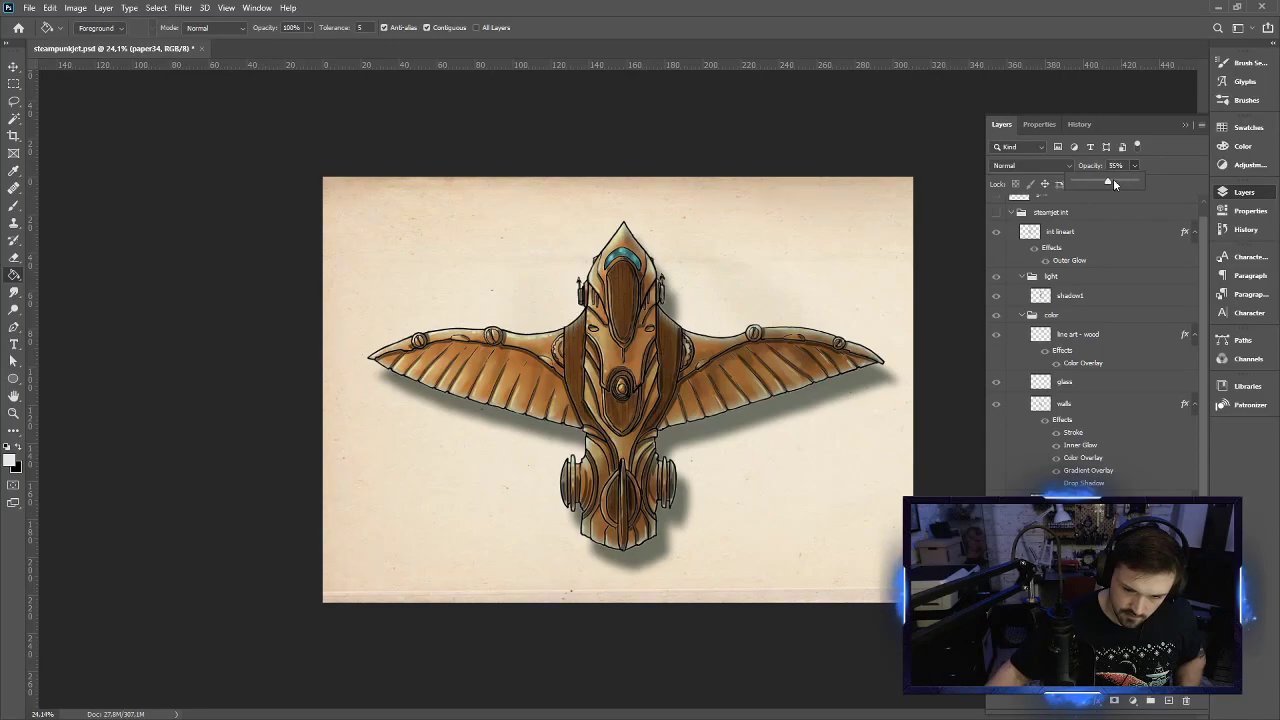
click(769, 43)
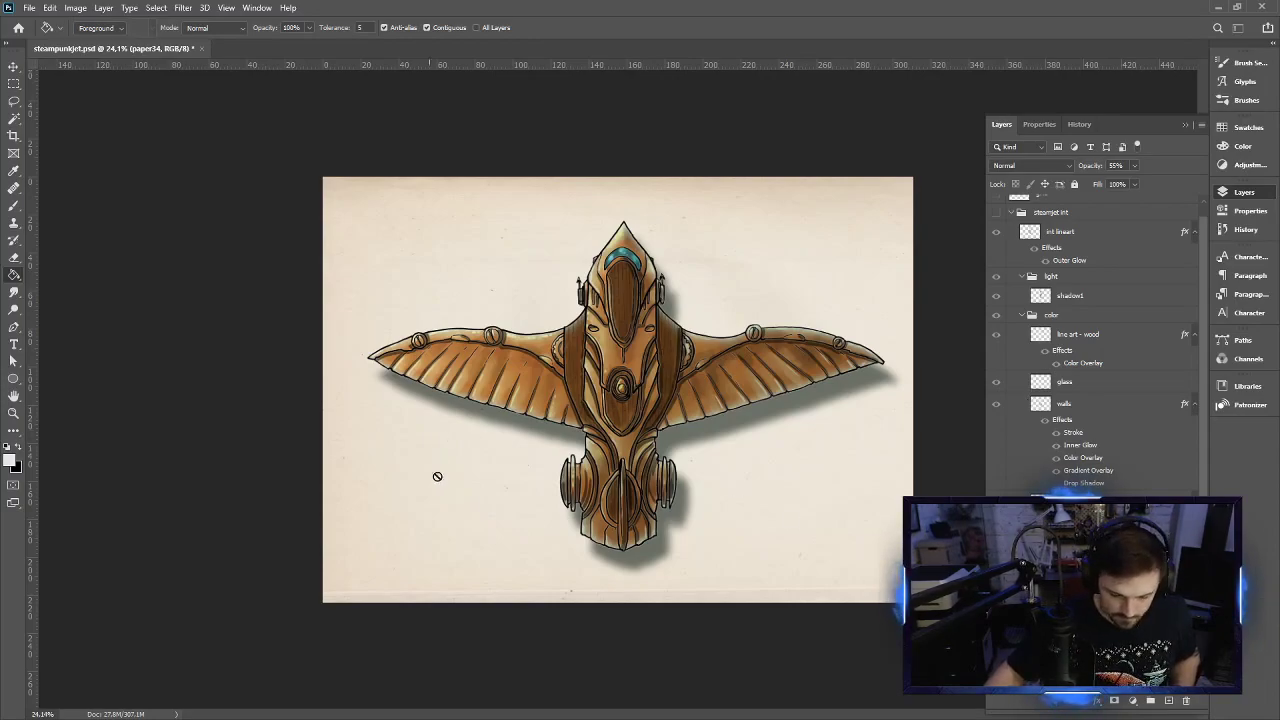
click(1170, 701)
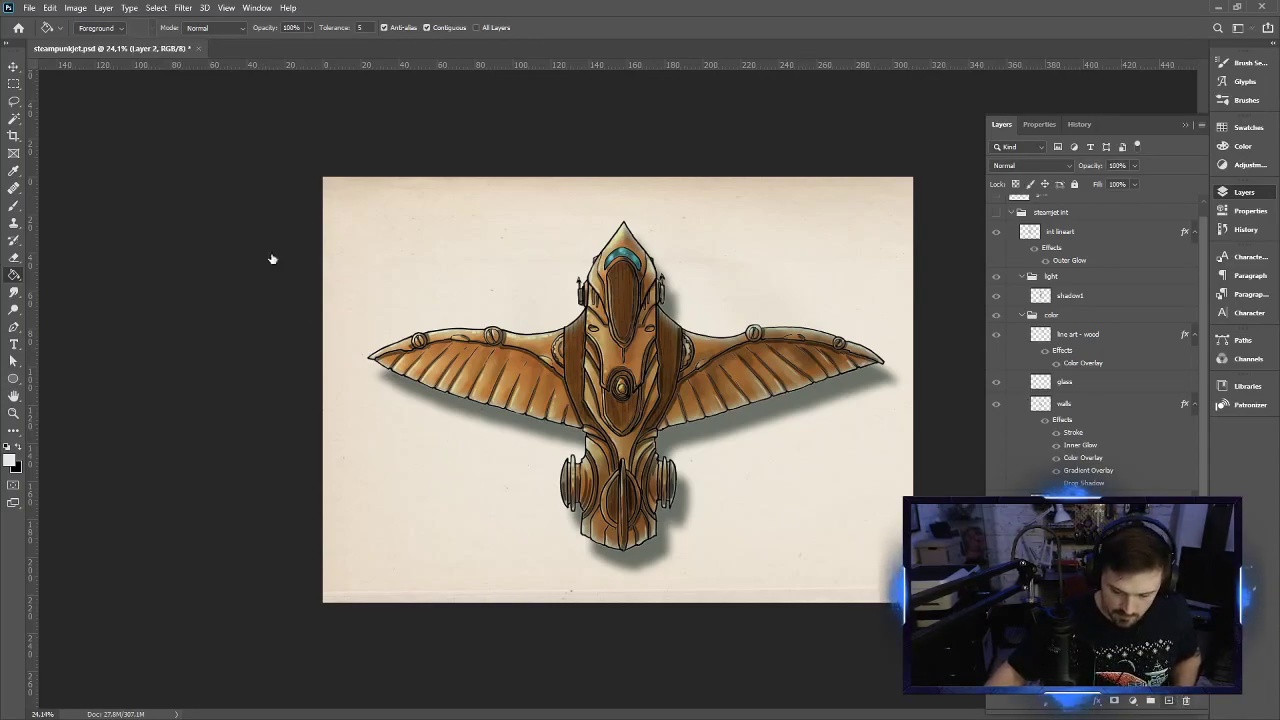
Fill the new layer with the cream texture pattern
click(118, 28)
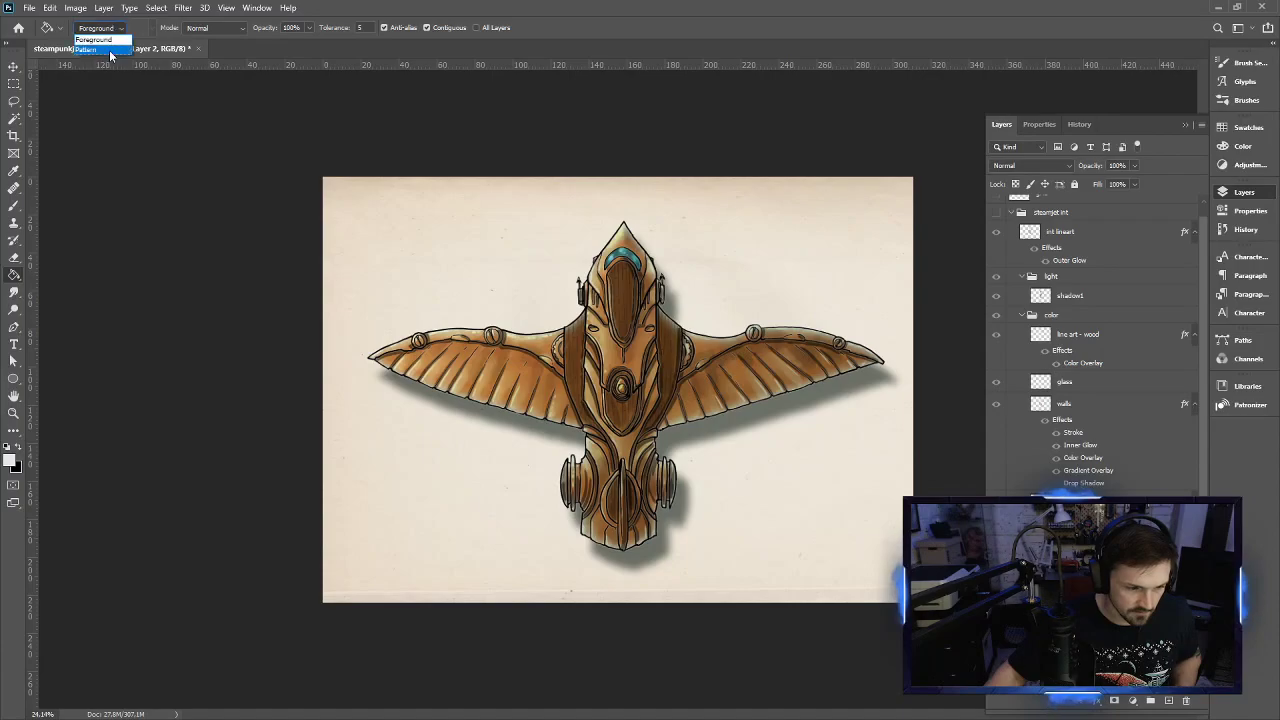
click(100, 44)
click(150, 32)
click(205, 100)
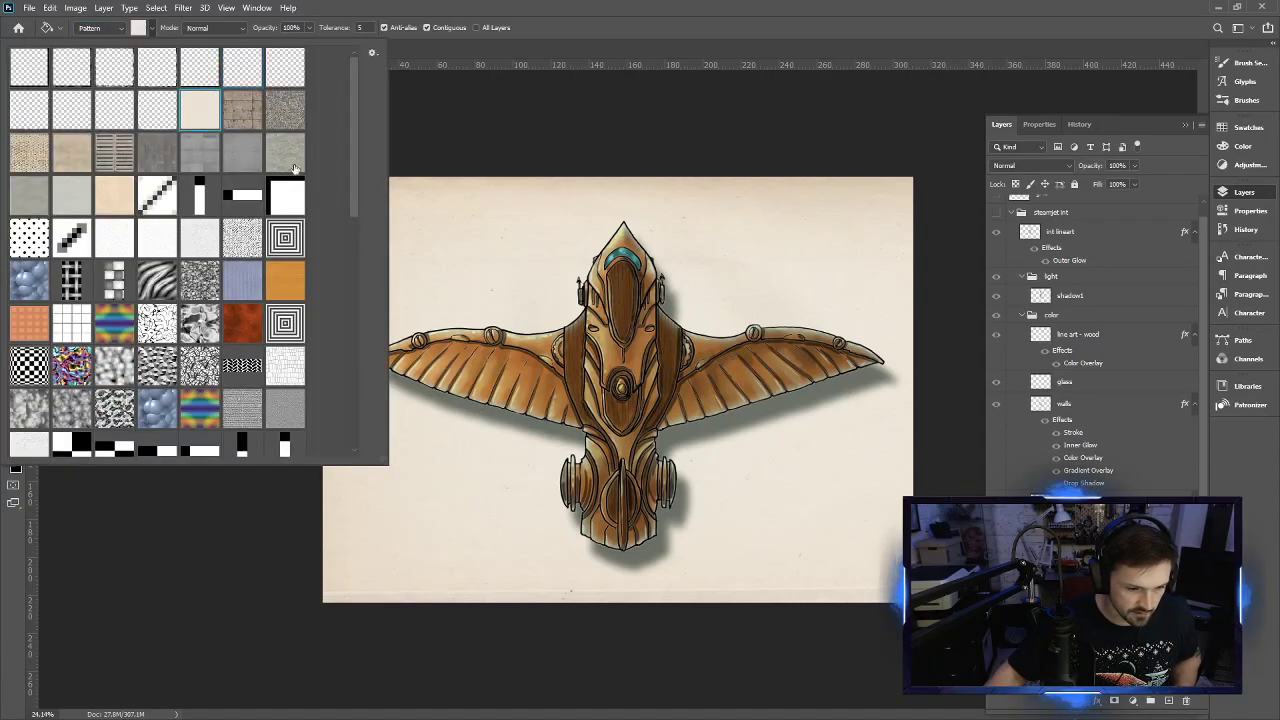
click(477, 267)
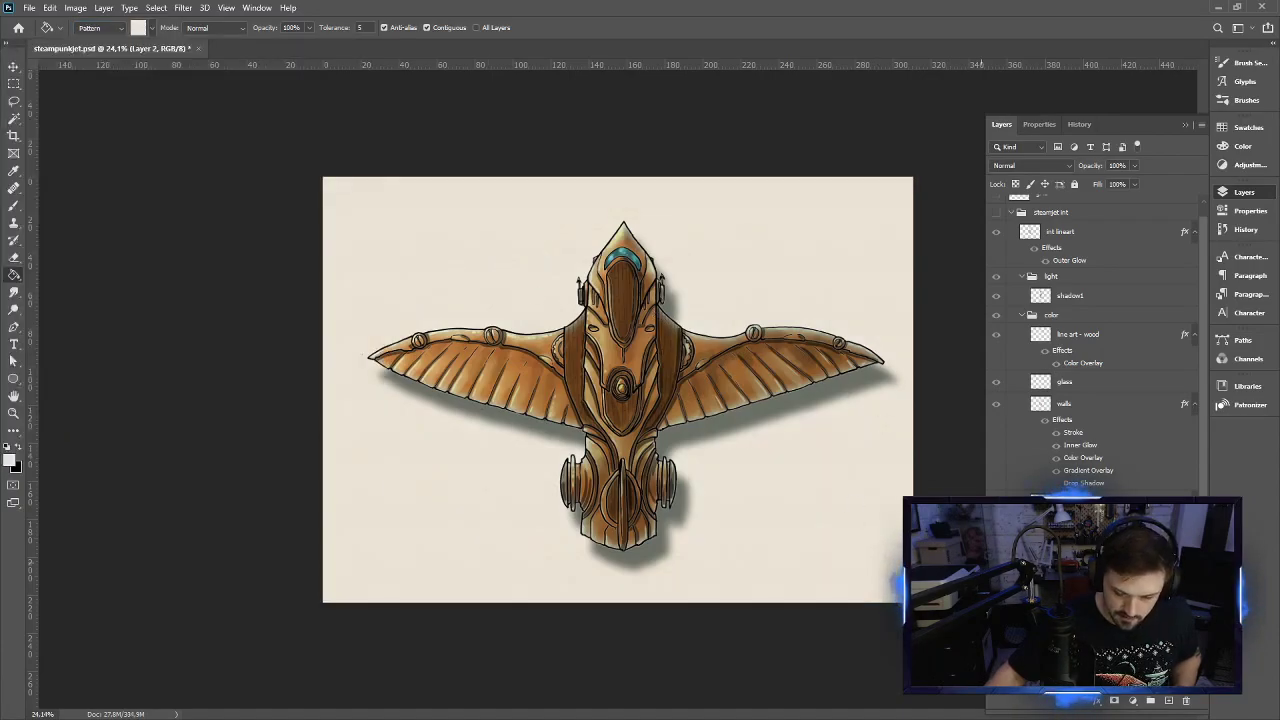
Blend the pattern layer with Multiply, then browse the Layers panel for the 'steamjet int' group
click(1048, 166)
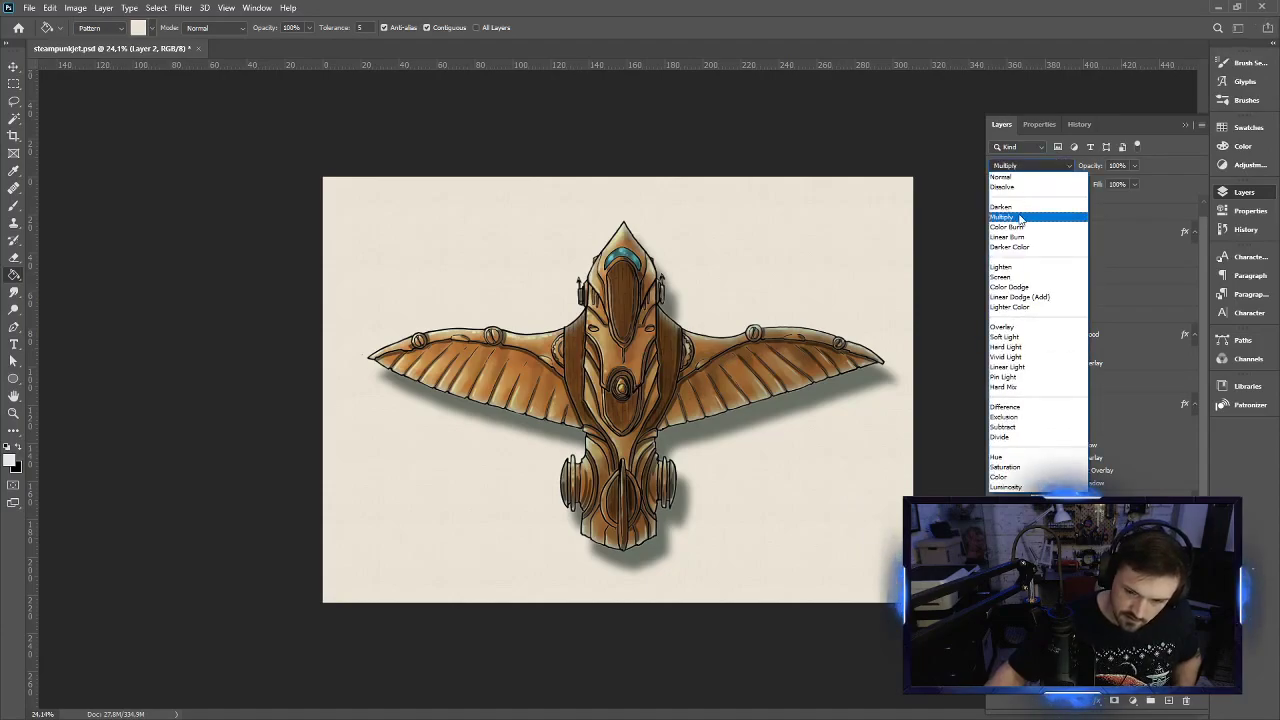
click(1025, 214)
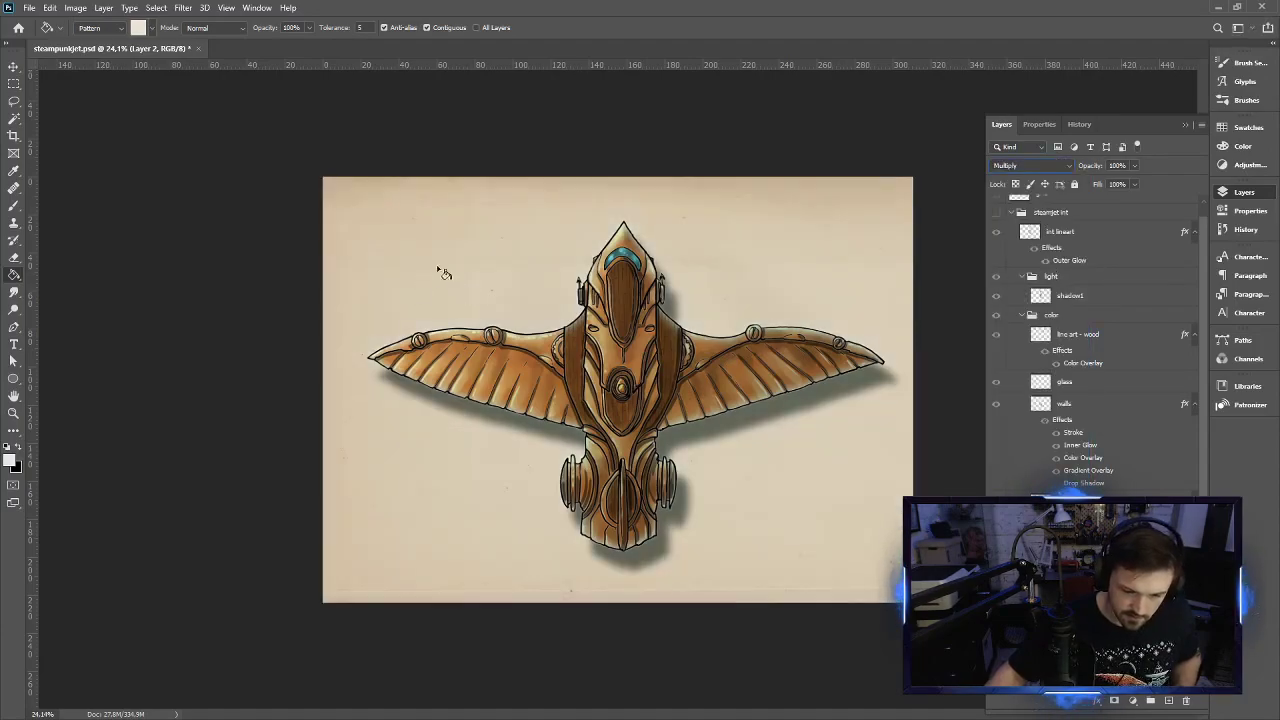
click(14, 66)
scroll(460, 271, up, 10)
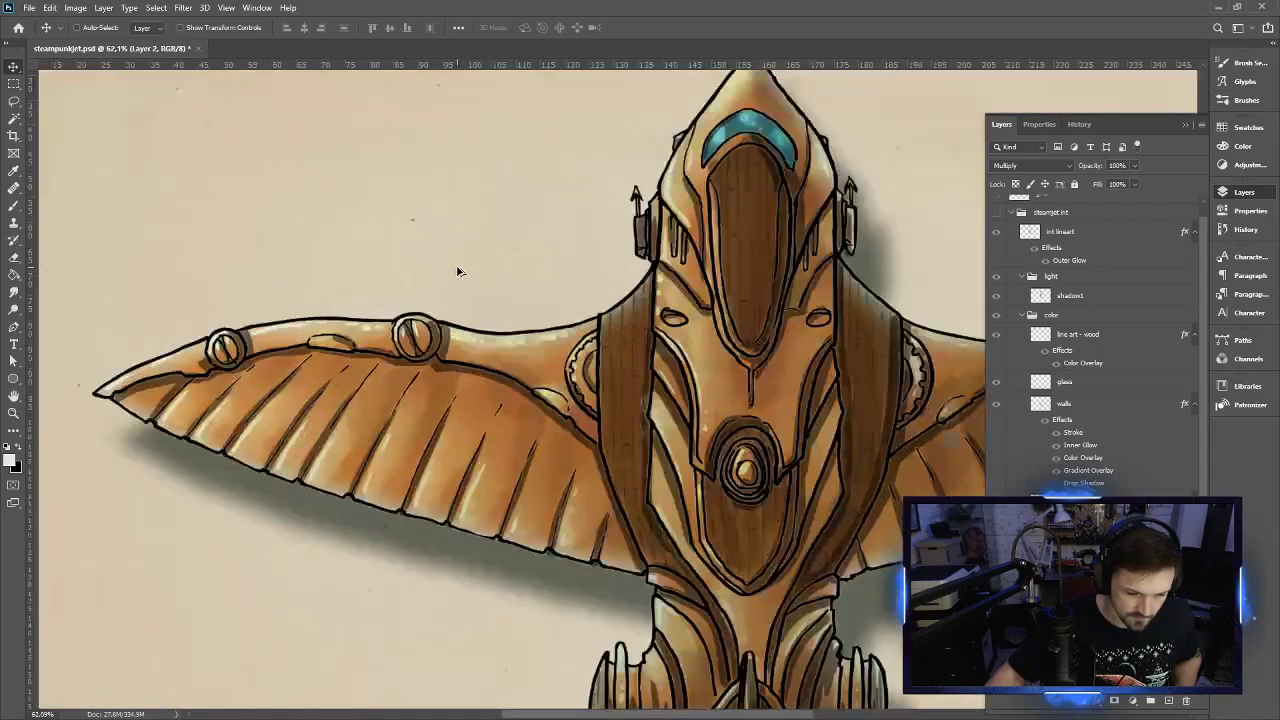
scroll(460, 271, up, 2)
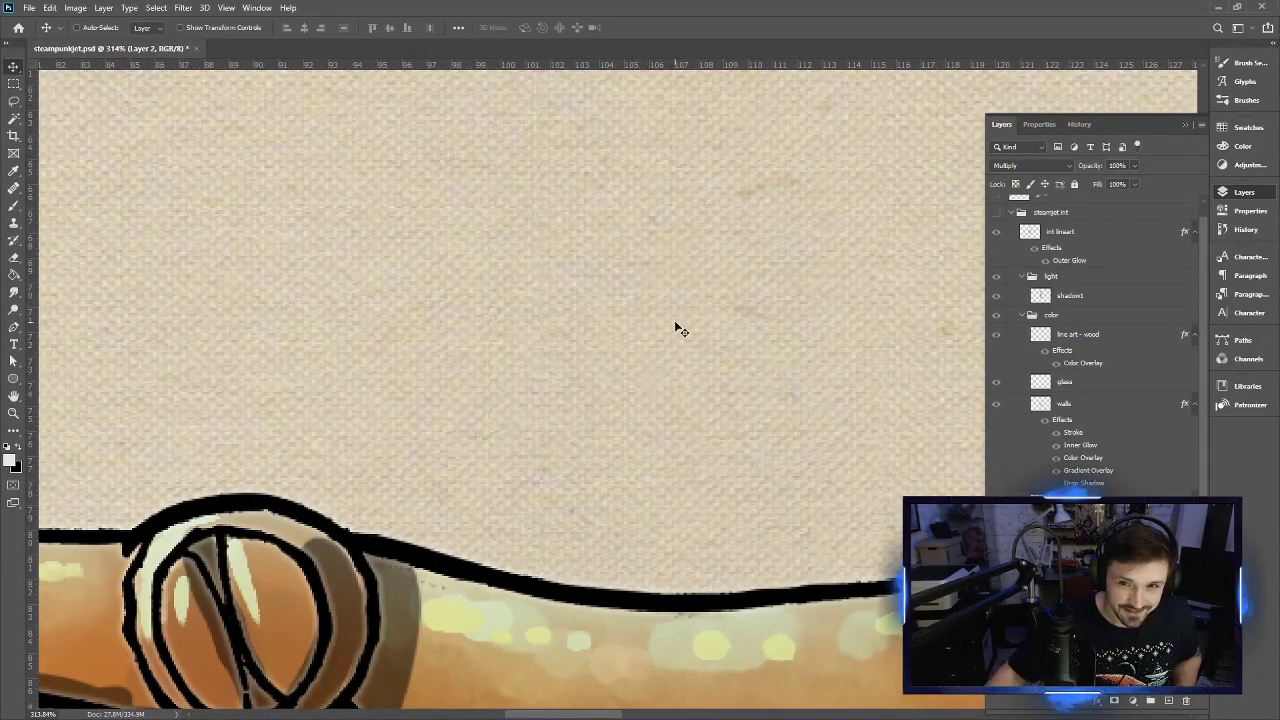
scroll(560, 420, down, 12)
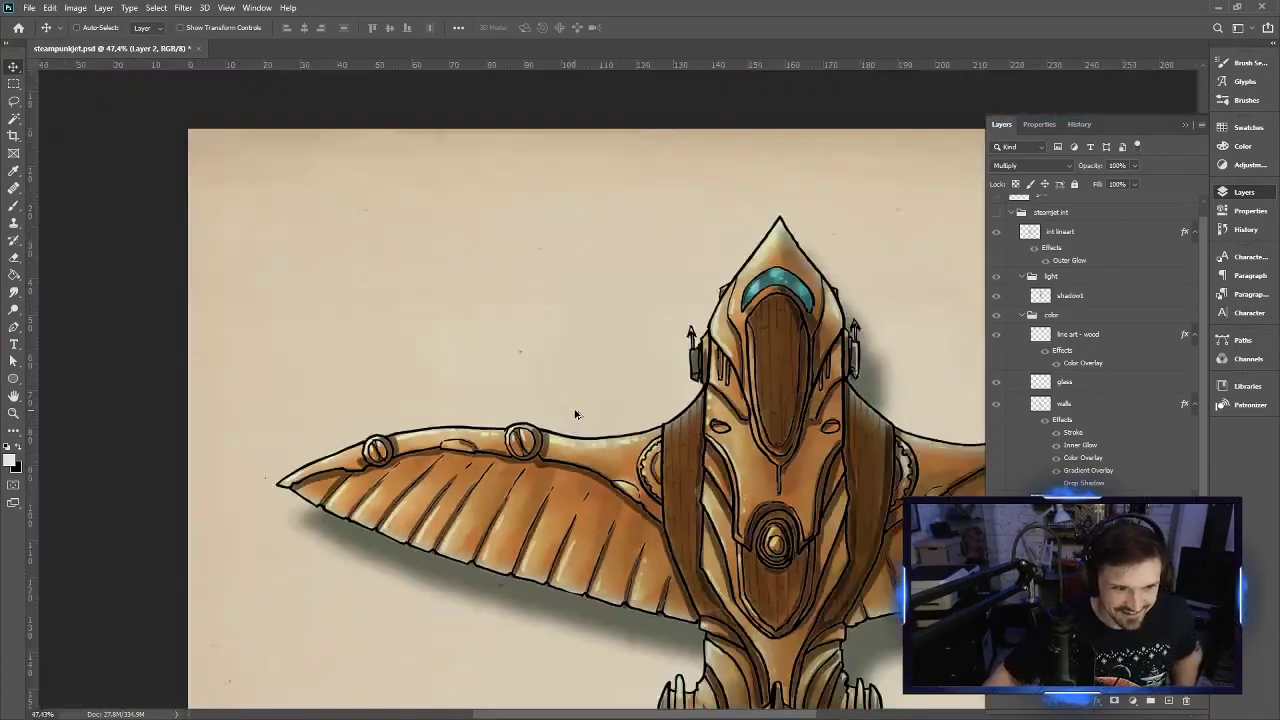
scroll(576, 414, down, 2)
scroll(578, 410, up, 4)
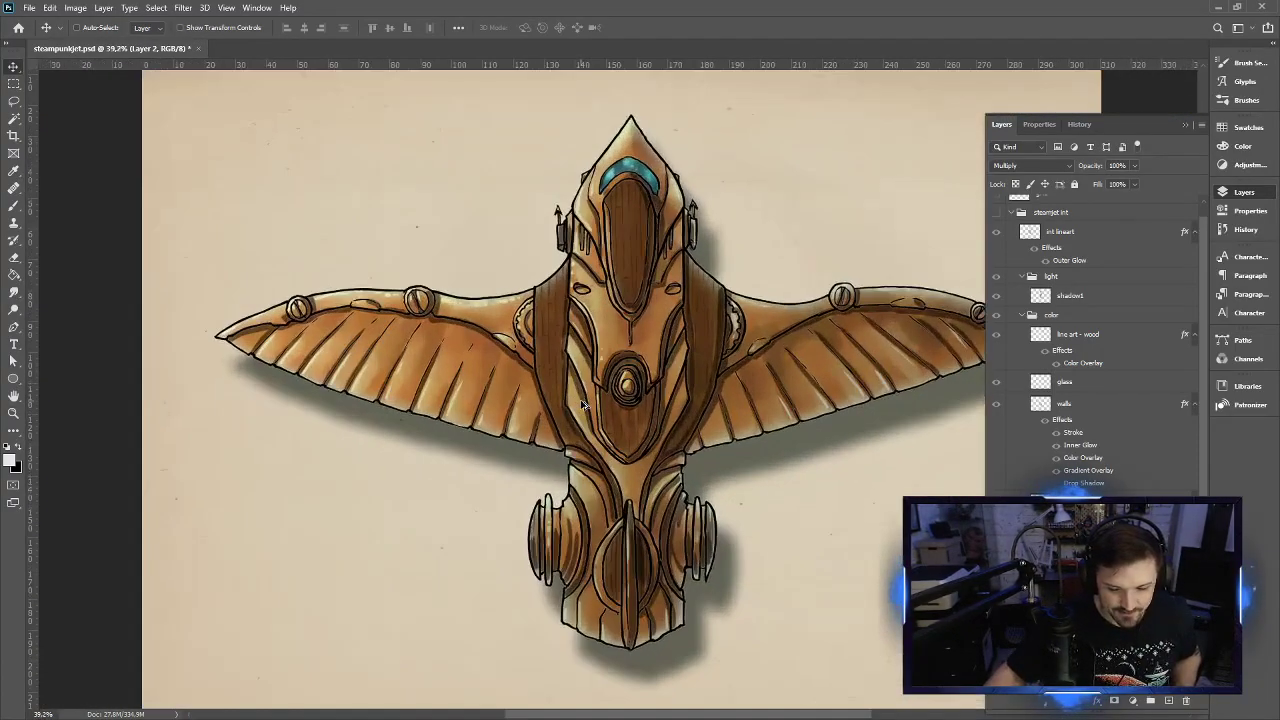
scroll(582, 406, down, 3)
scroll(730, 445, up, 1)
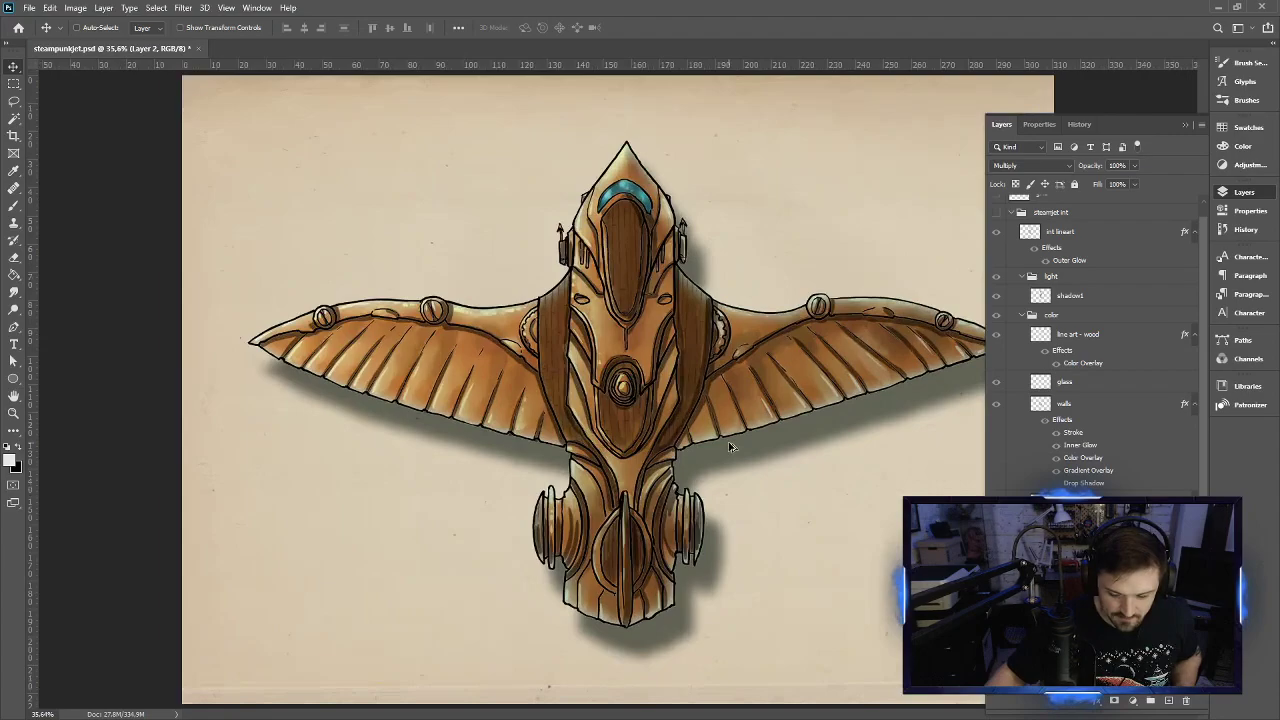
scroll(734, 447, down, 1)
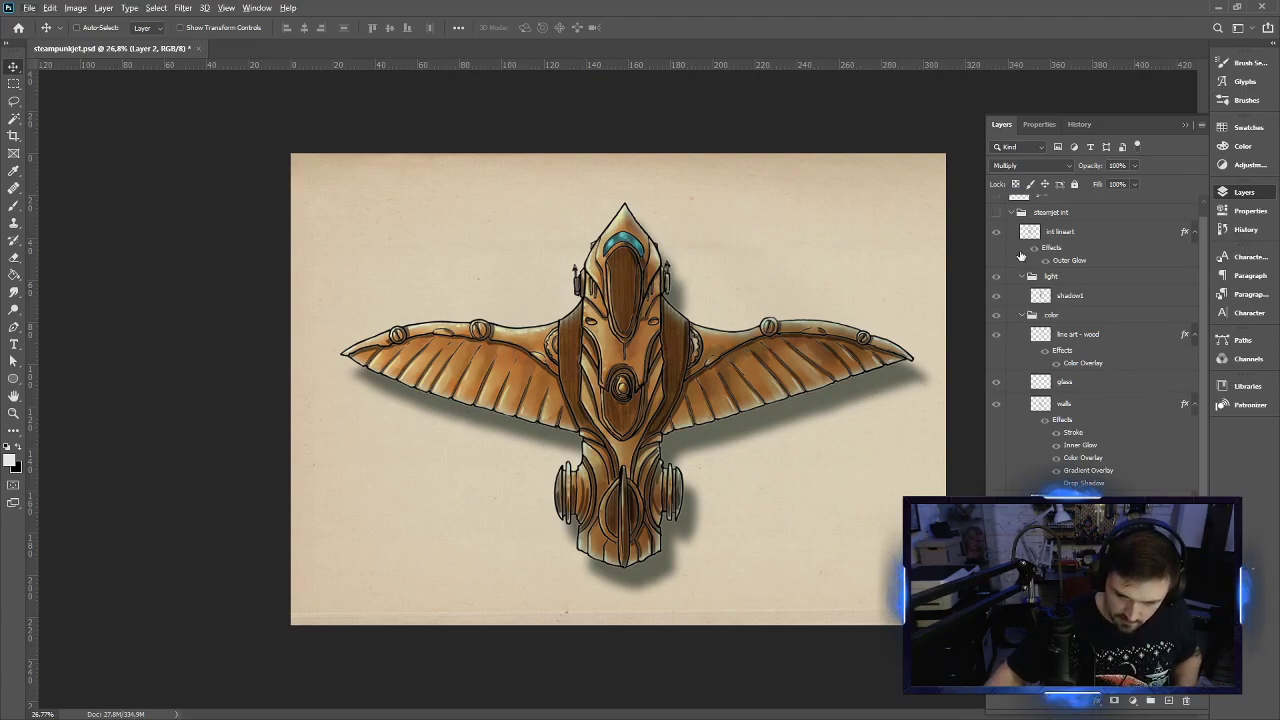
scroll(1021, 256, up, 1)
click(997, 226)
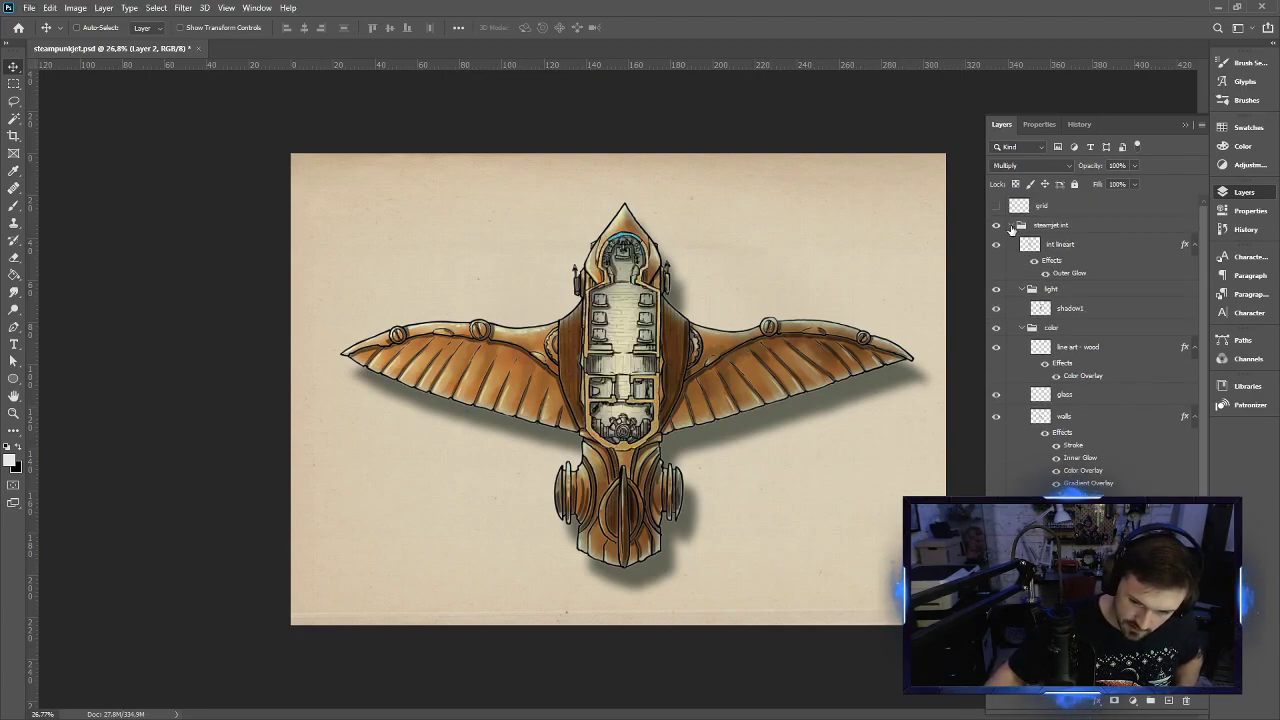
scroll(645, 347, up, 5)
scroll(645, 347, down, 3)
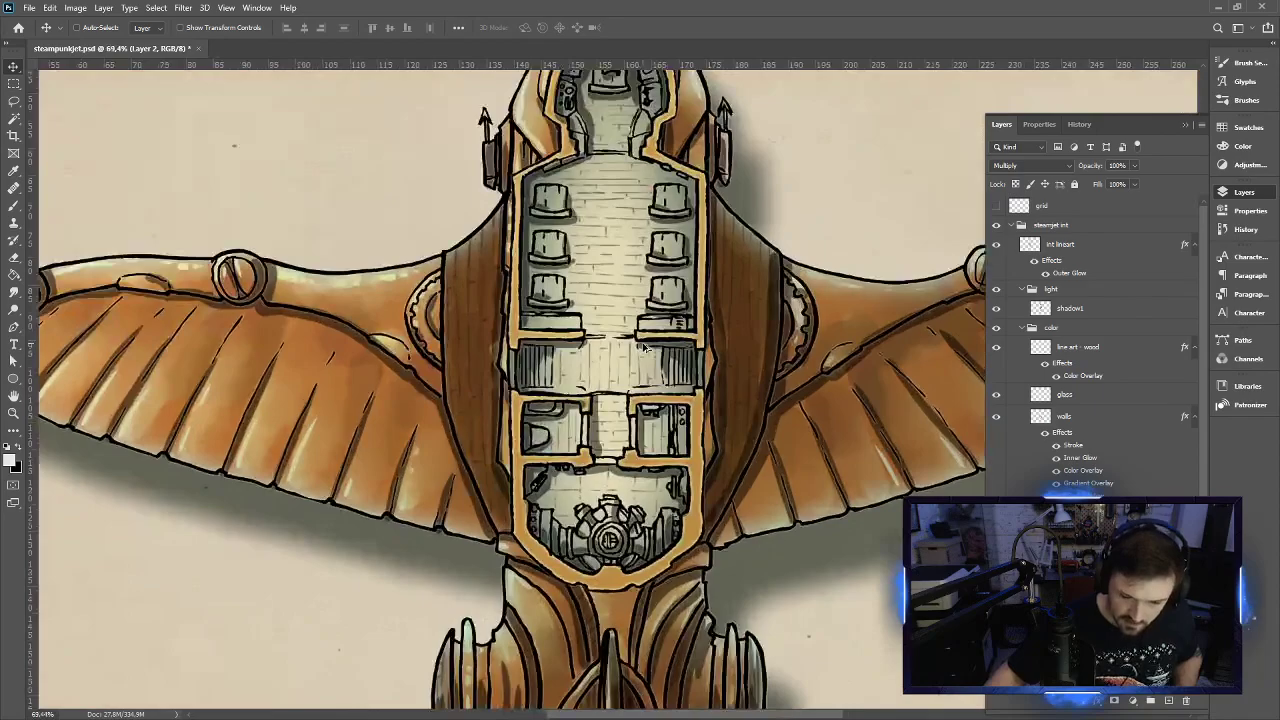
scroll(1090, 340, down, 3)
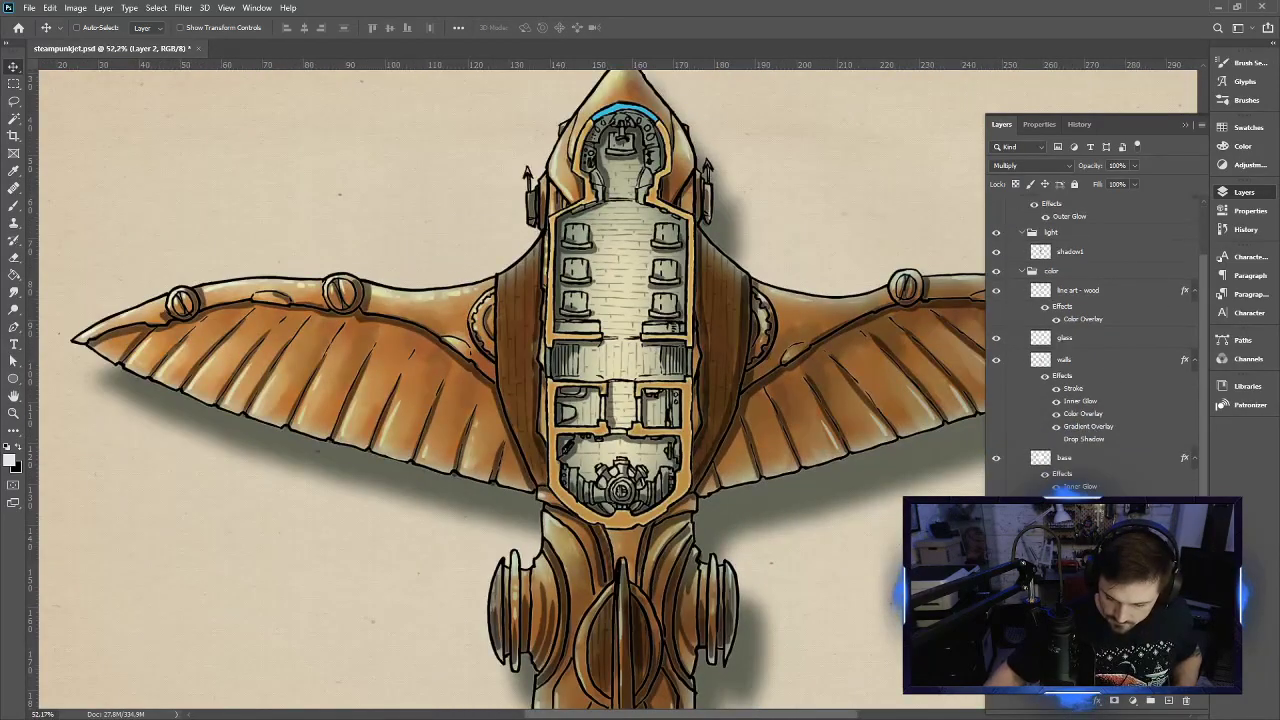
scroll(1090, 340, up, 3)
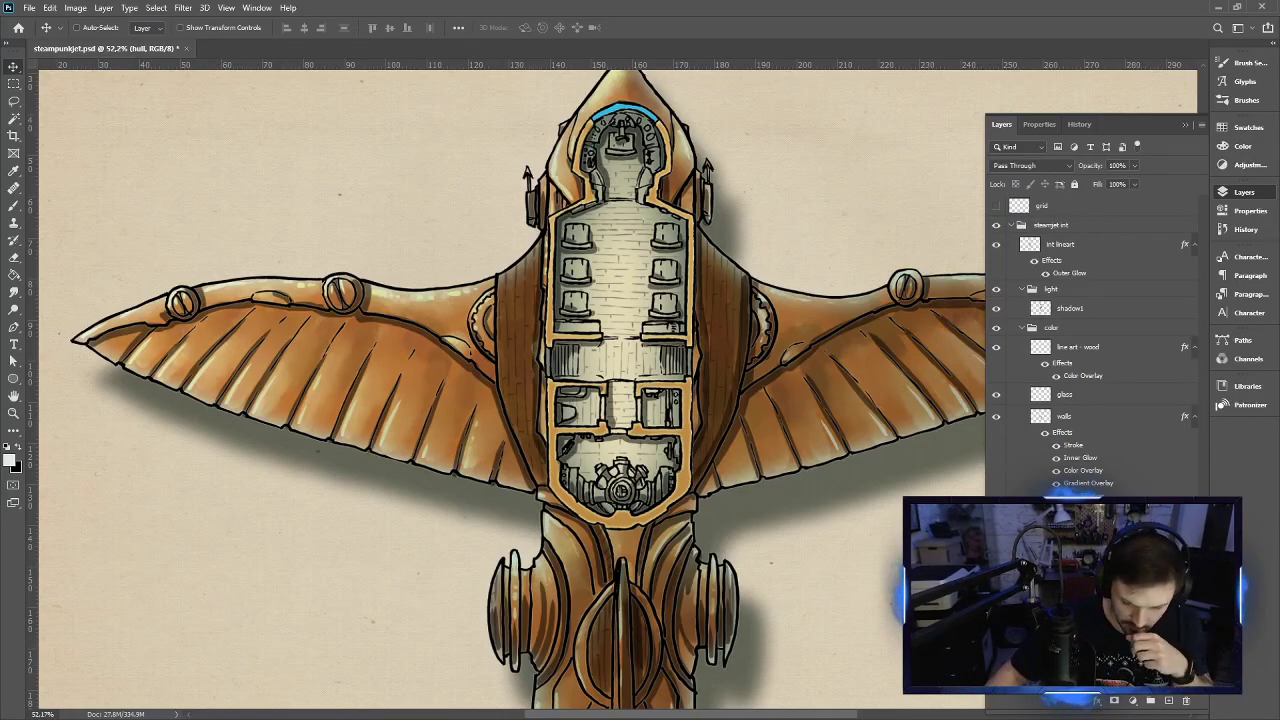
Try about 58% opacity on the hull group and step down through Layer 2, Group 1 and bg
click(1133, 166)
drag(1108, 183, 1109, 184)
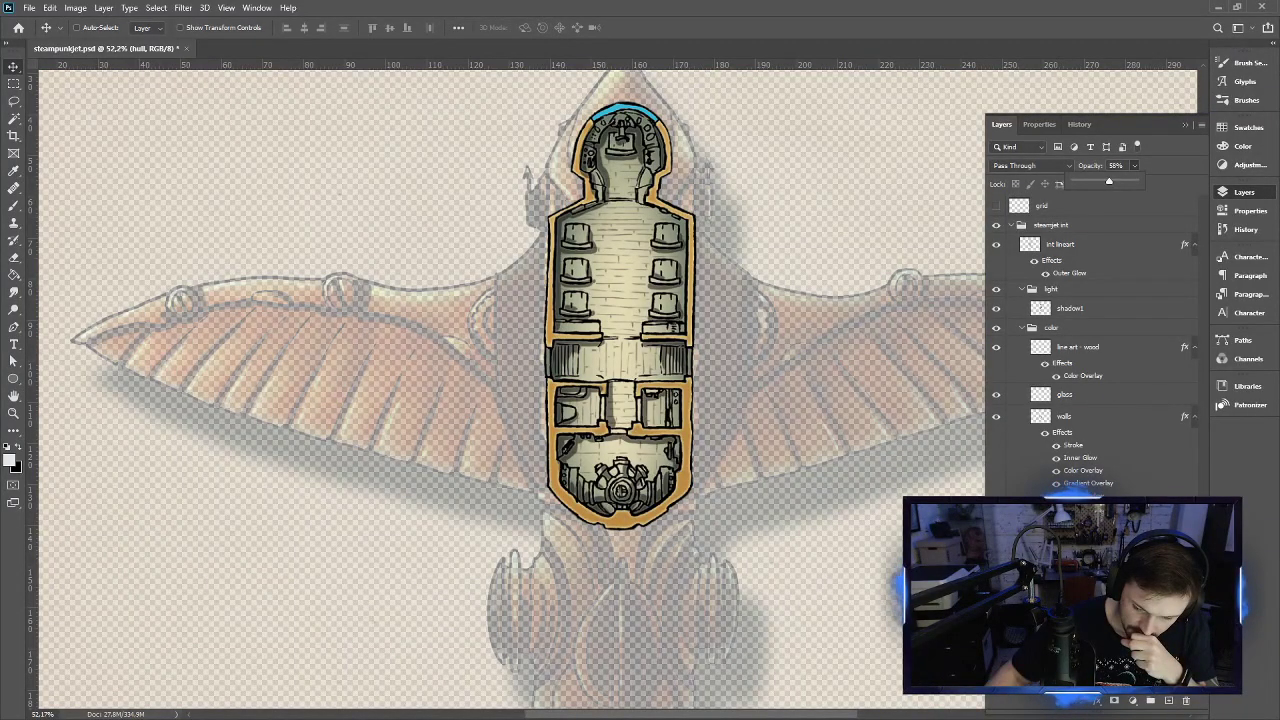
scroll(1100, 345, down, 2)
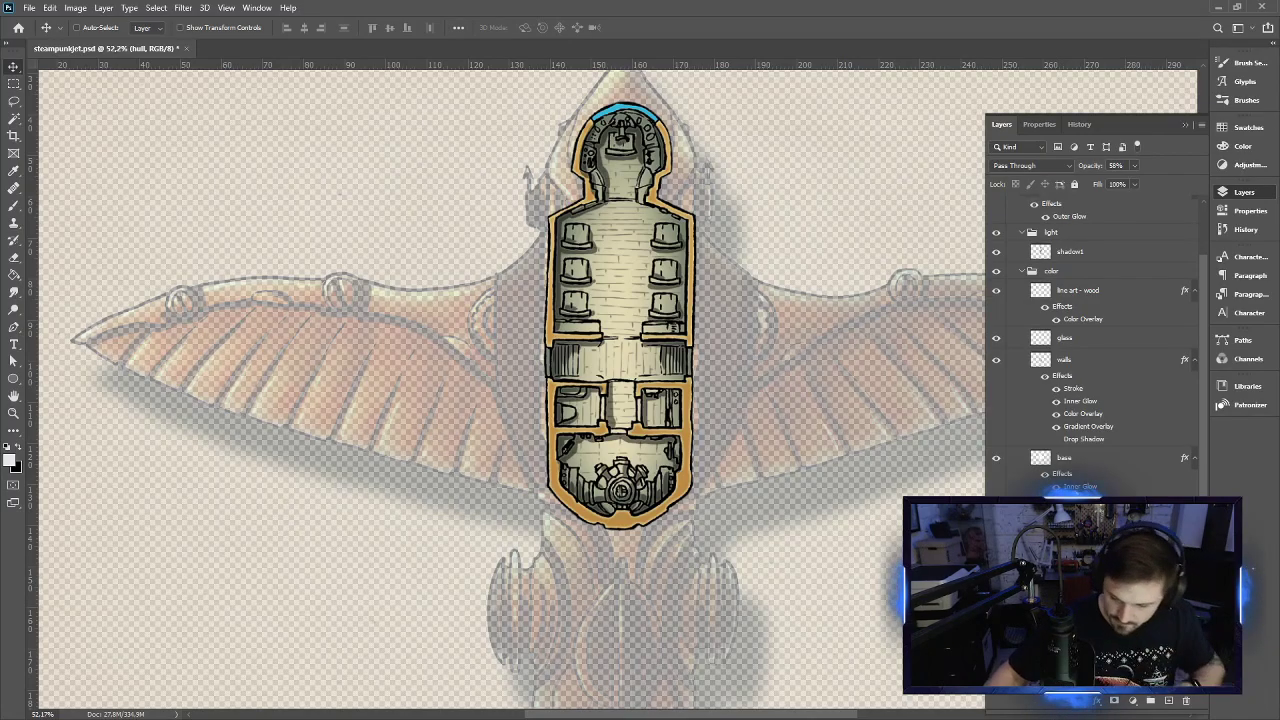
key(alt+bracketright)
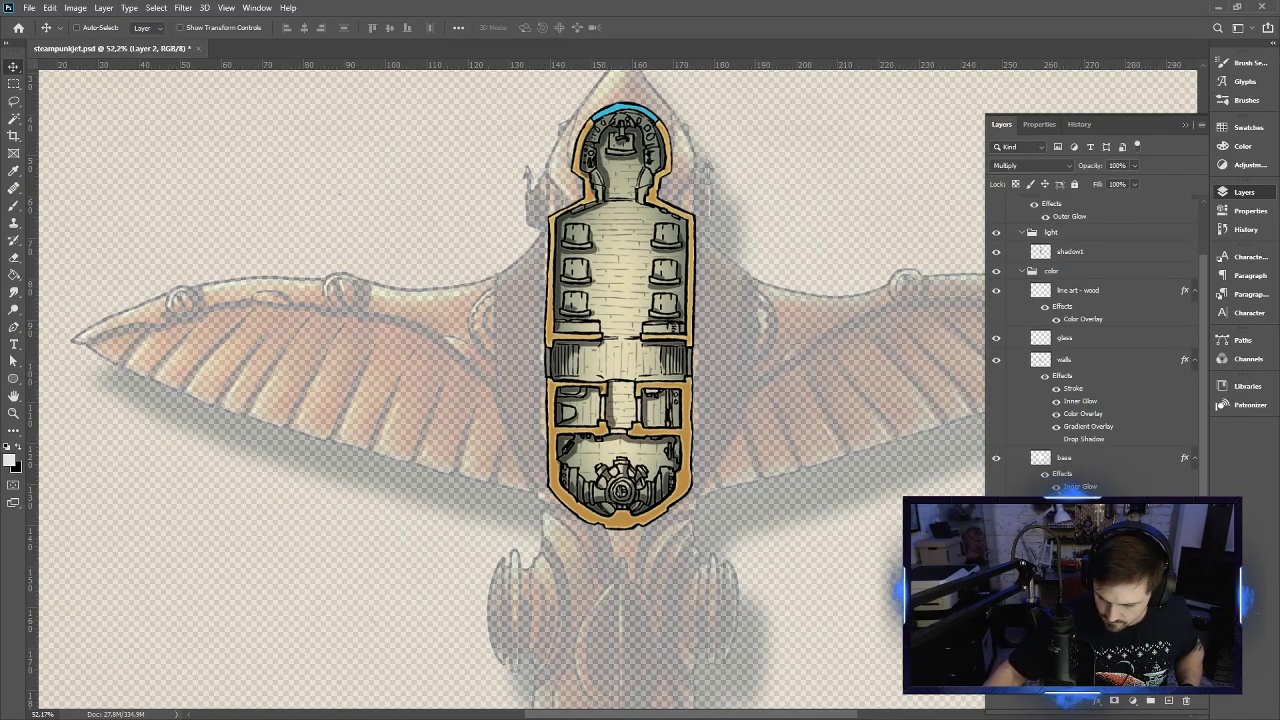
key(alt+bracketright)
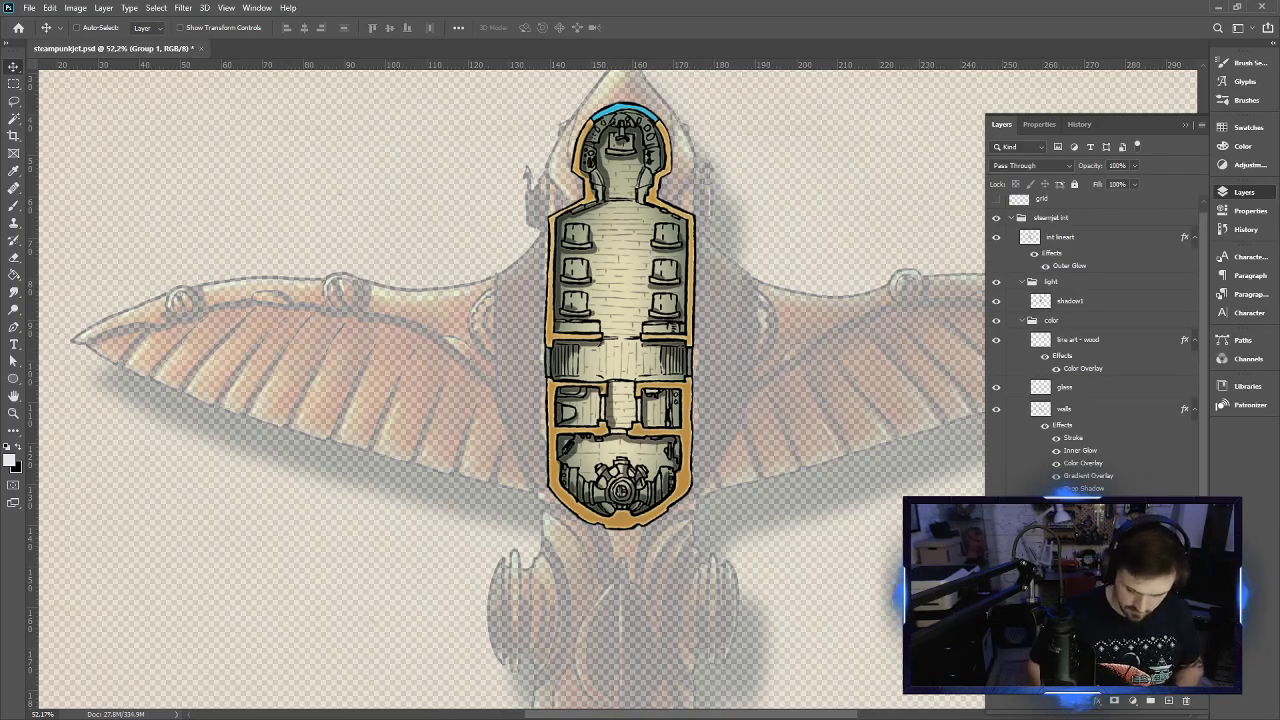
key(alt+bracketright)
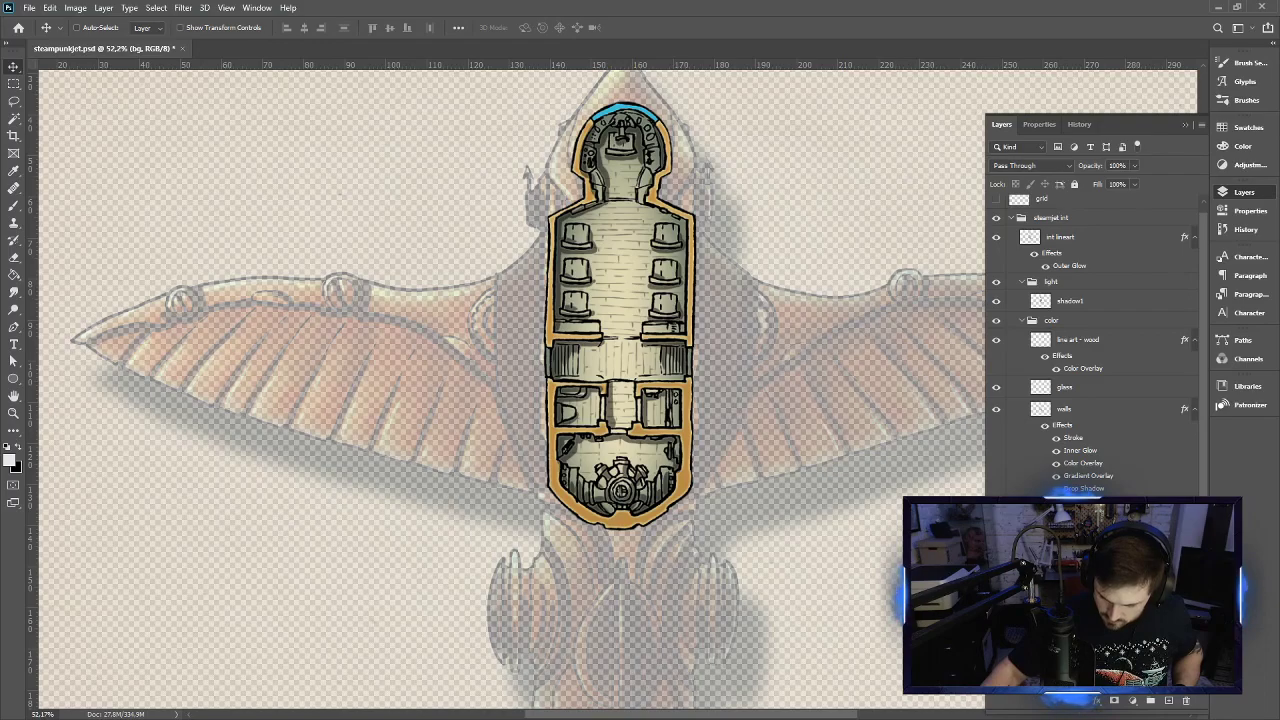
Temporarily hide the wing colour and shadow, then bring them back
key(ctrl+comma)
key(alt+bracketright)
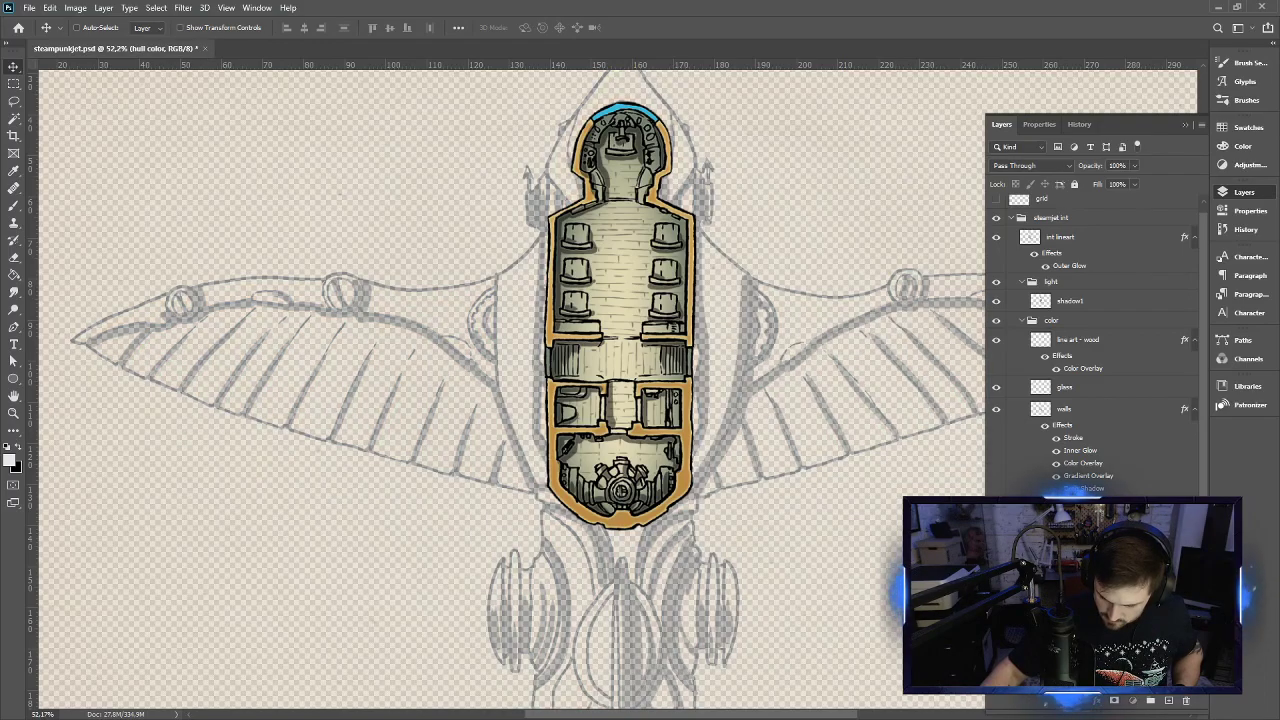
key(ctrl+z)
key(alt+bracketleft)
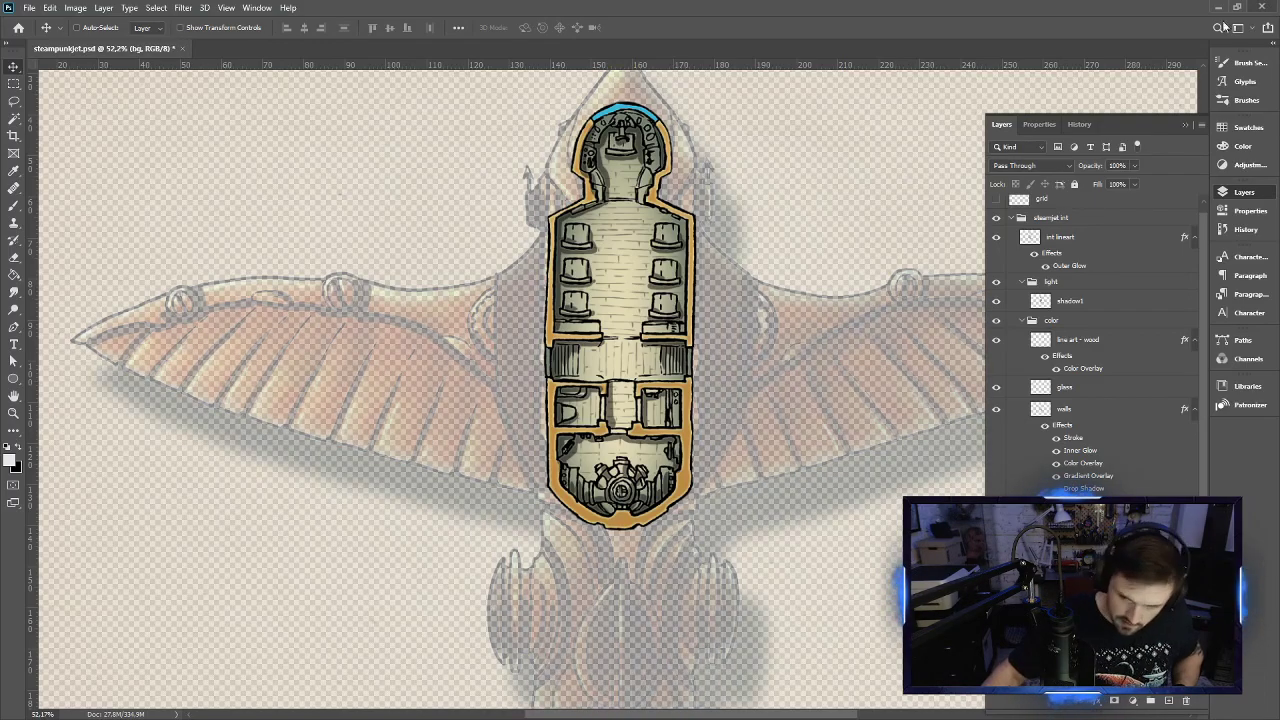
key(5)
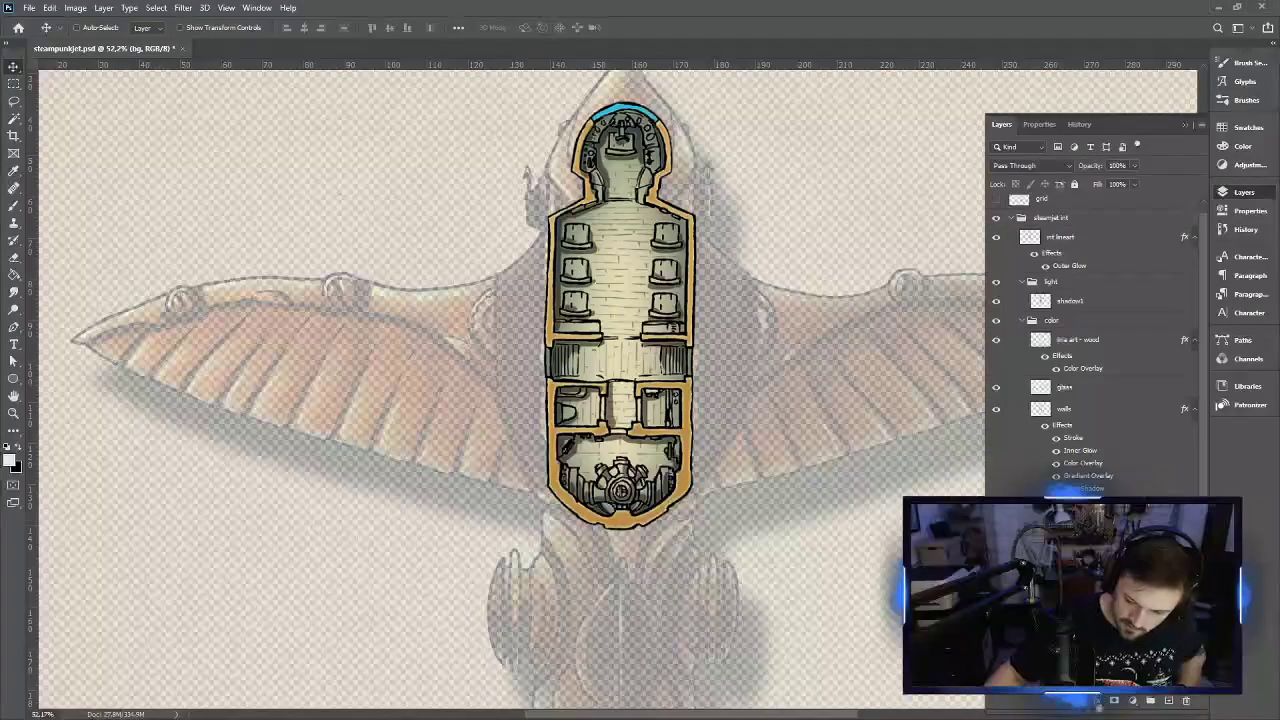
scroll(1090, 340, down, 3)
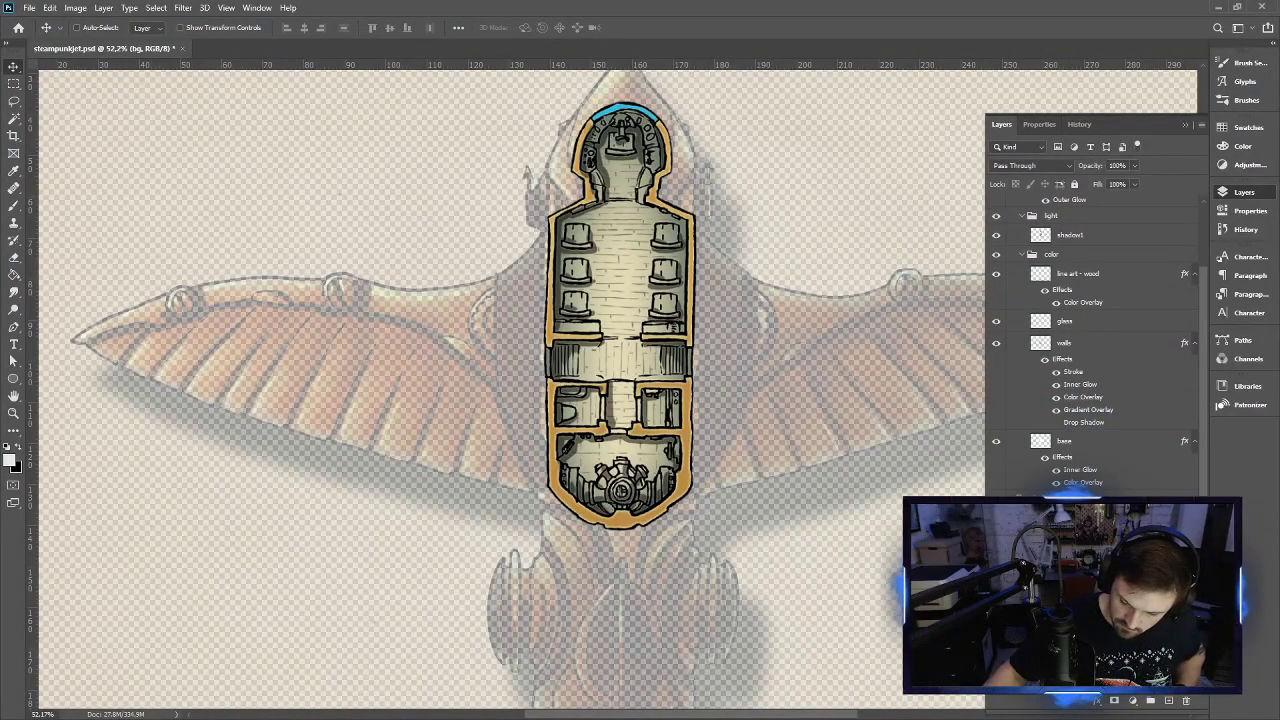
Hide the wing colouring to check the line art, then restore the hull group to full opacity
key(ctrl+shift+alt+n)
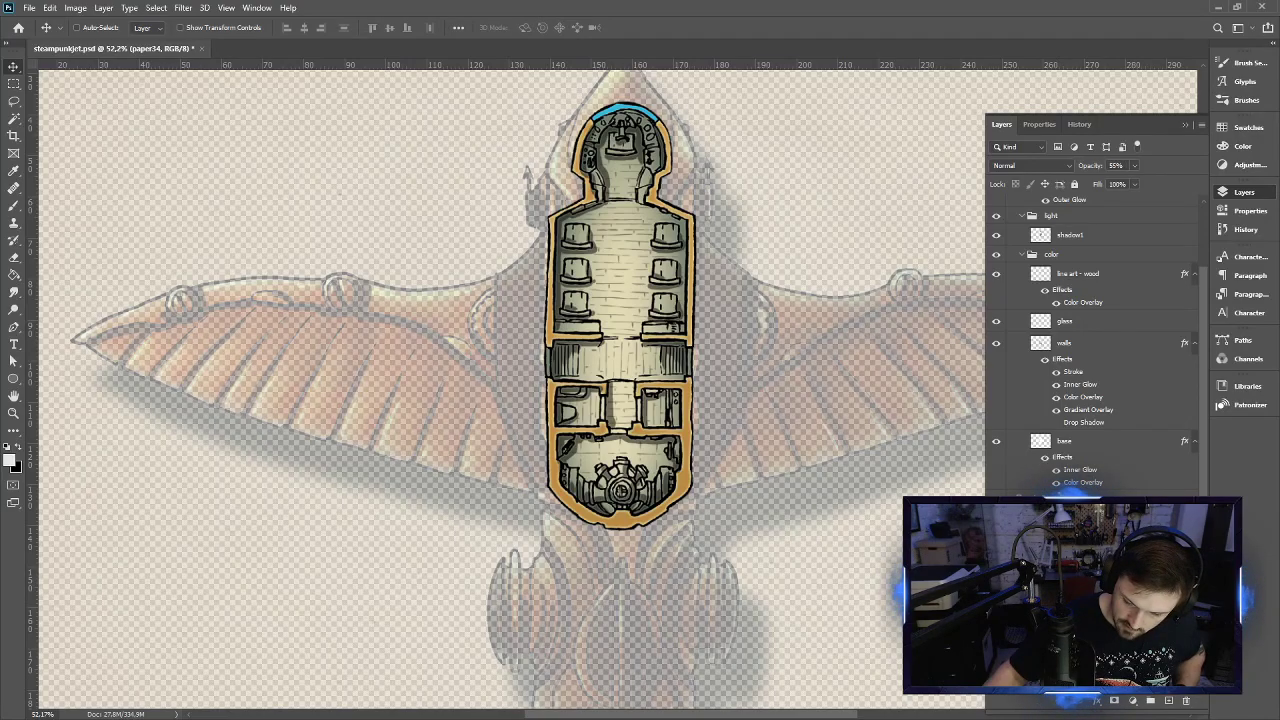
key(ctrl+shift+alt+n)
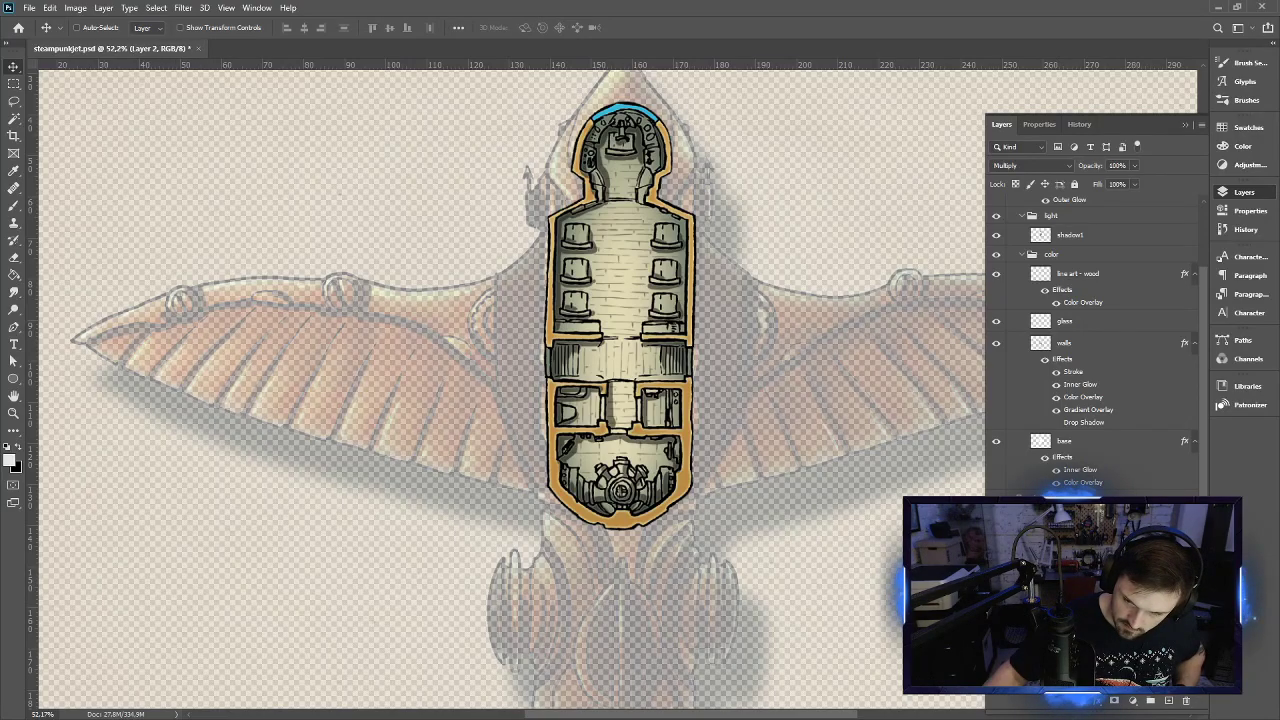
key(ctrl+comma)
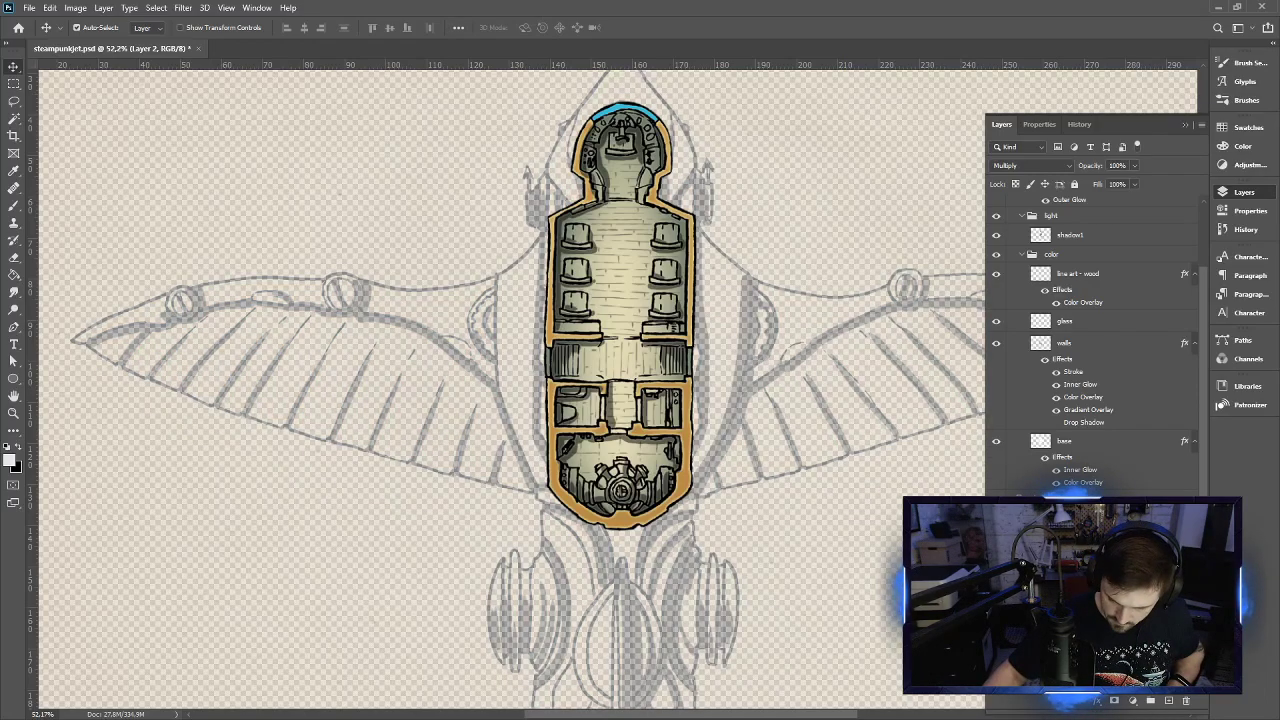
key(Delete)
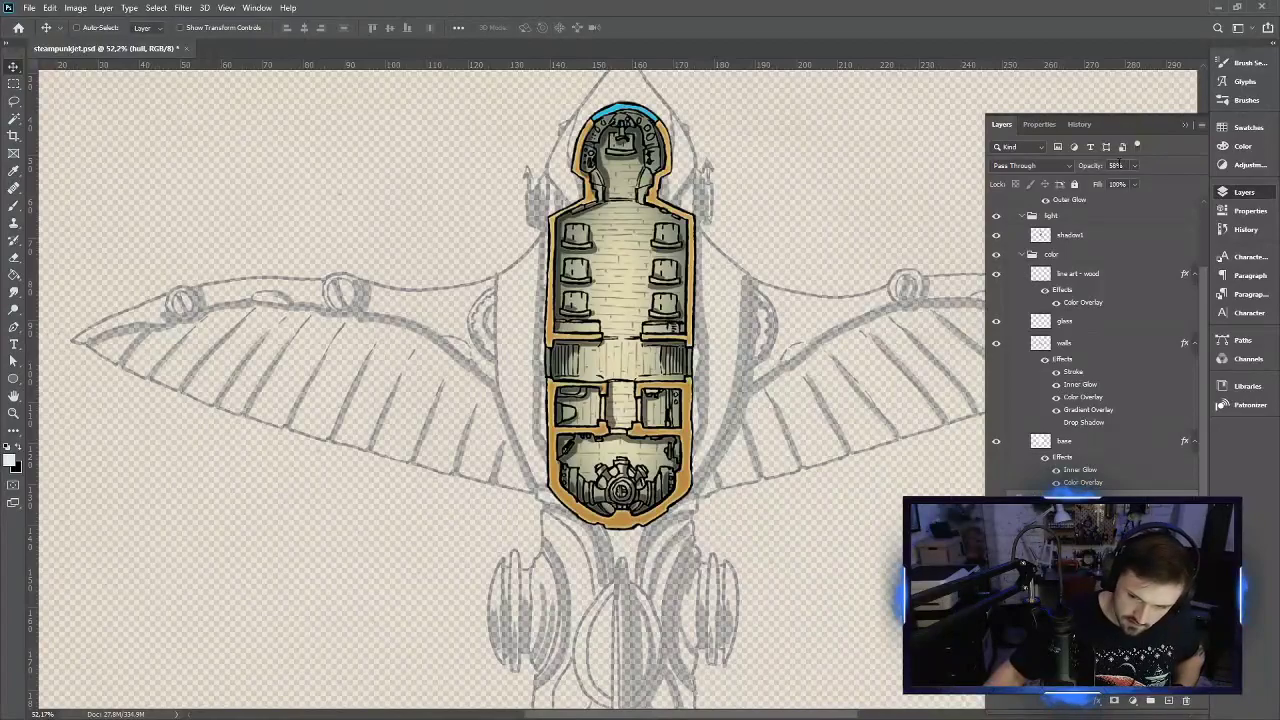
click(1134, 165)
drag(1133, 186, 1208, 188)
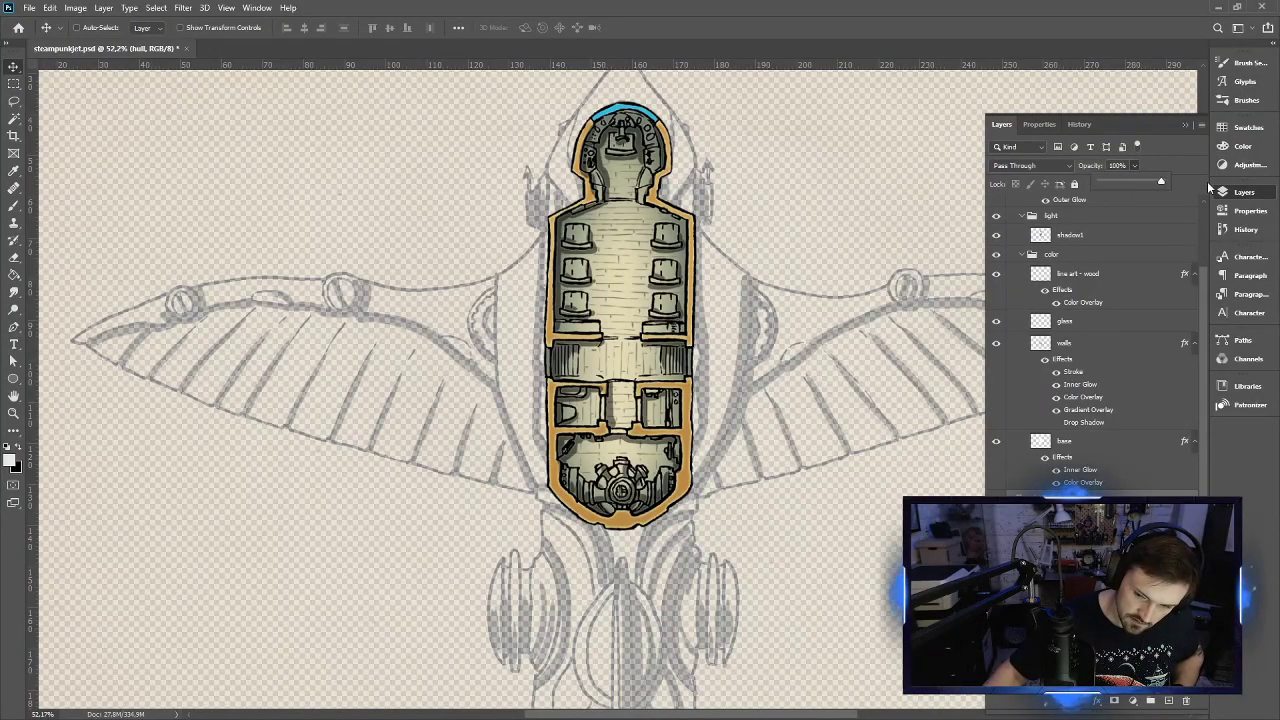
Toggle the outer hull, wings and engines off and on, then fade them to about 49%
key(alt+comma)
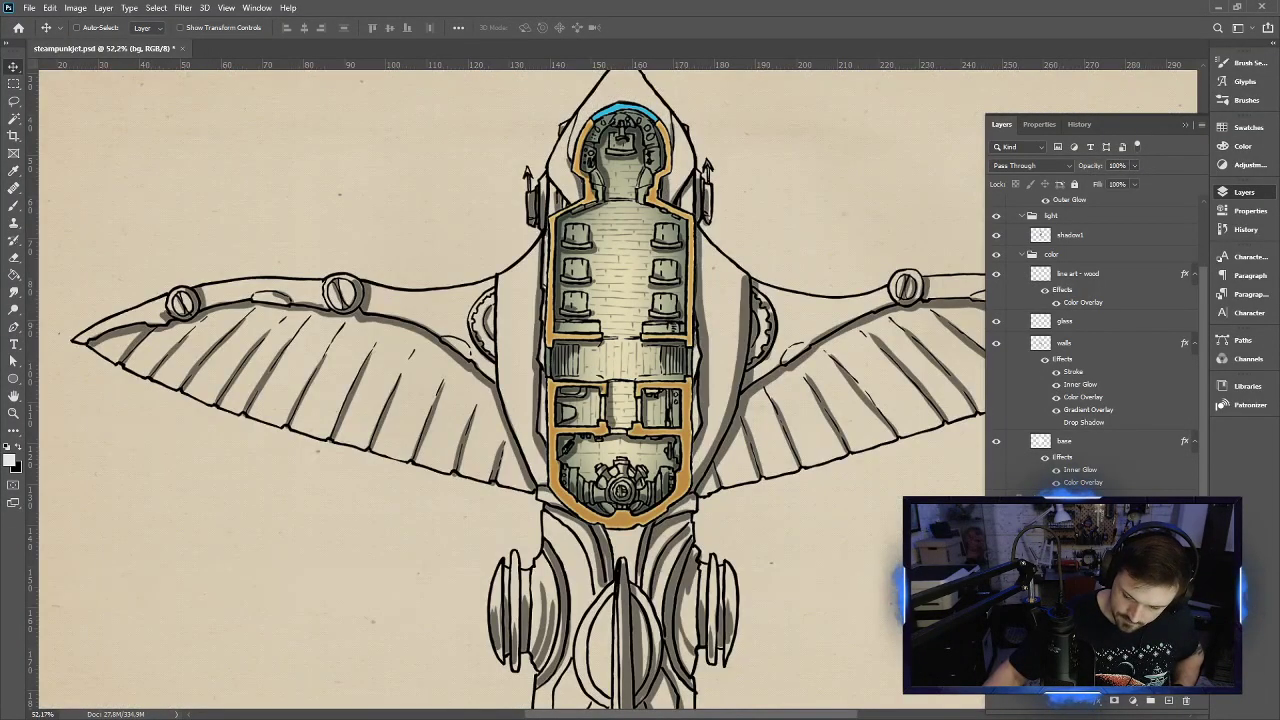
key(ctrl+comma)
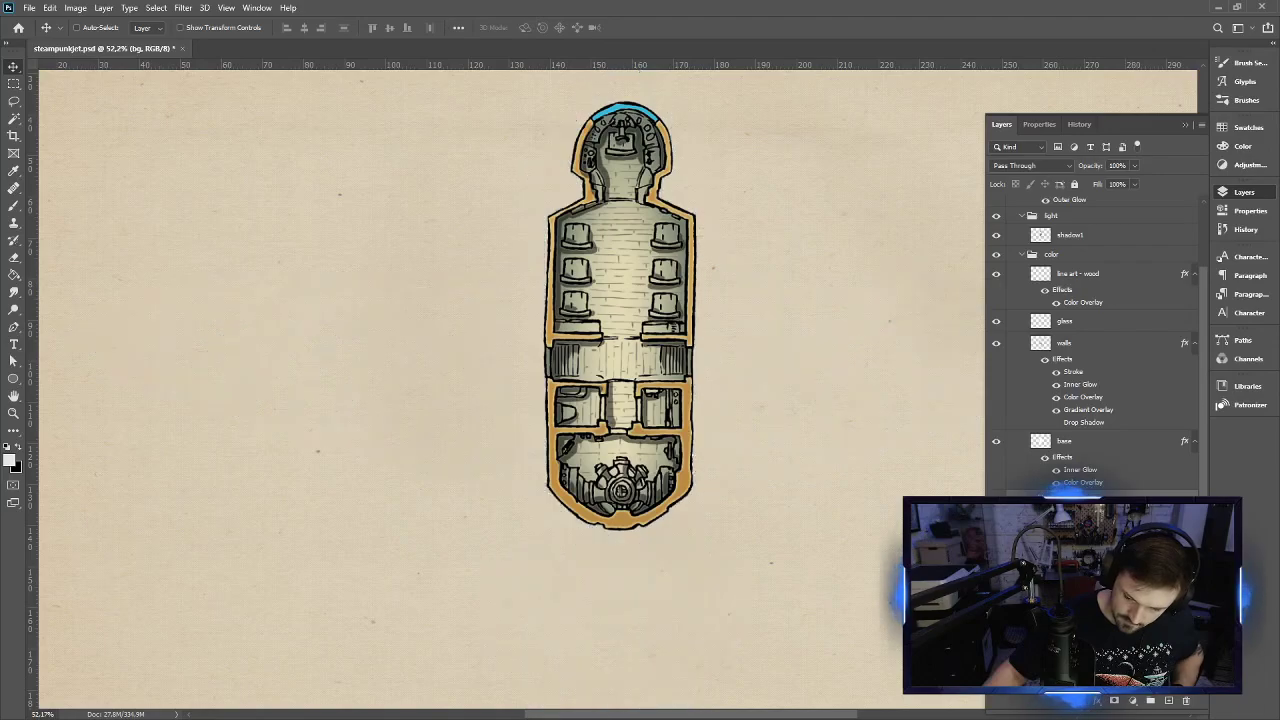
key(alt+period)
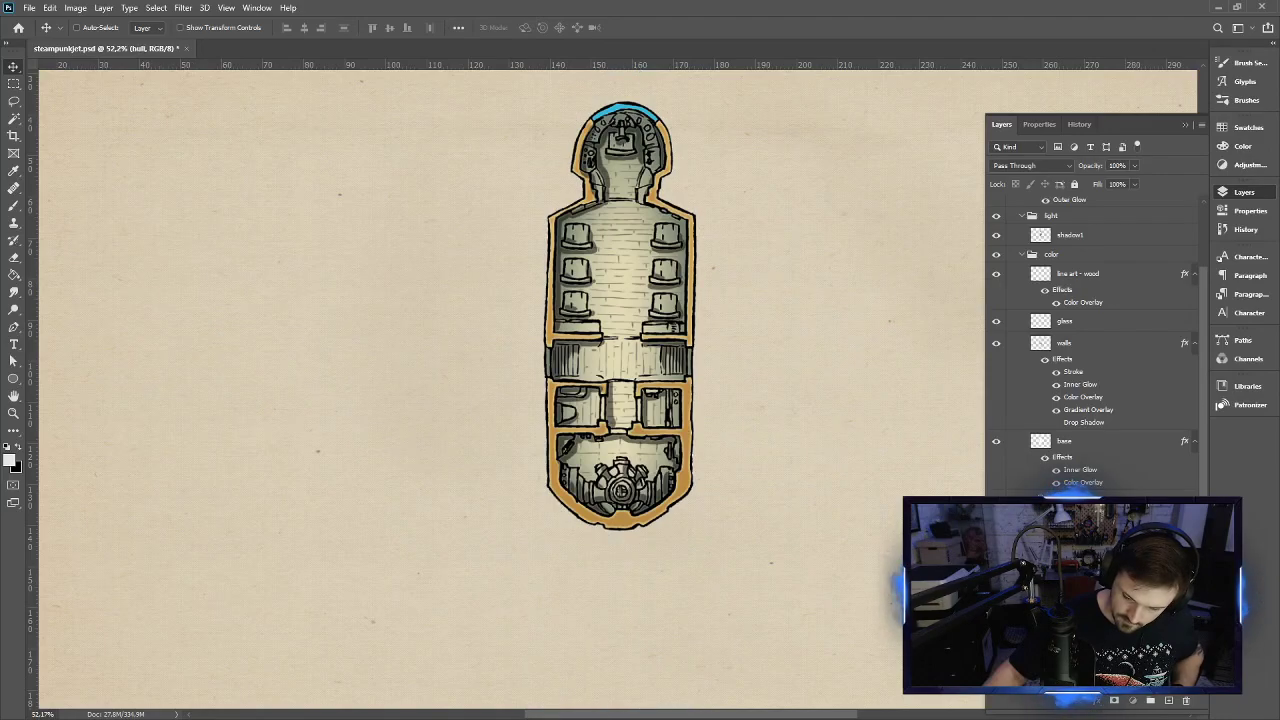
key(ctrl+comma)
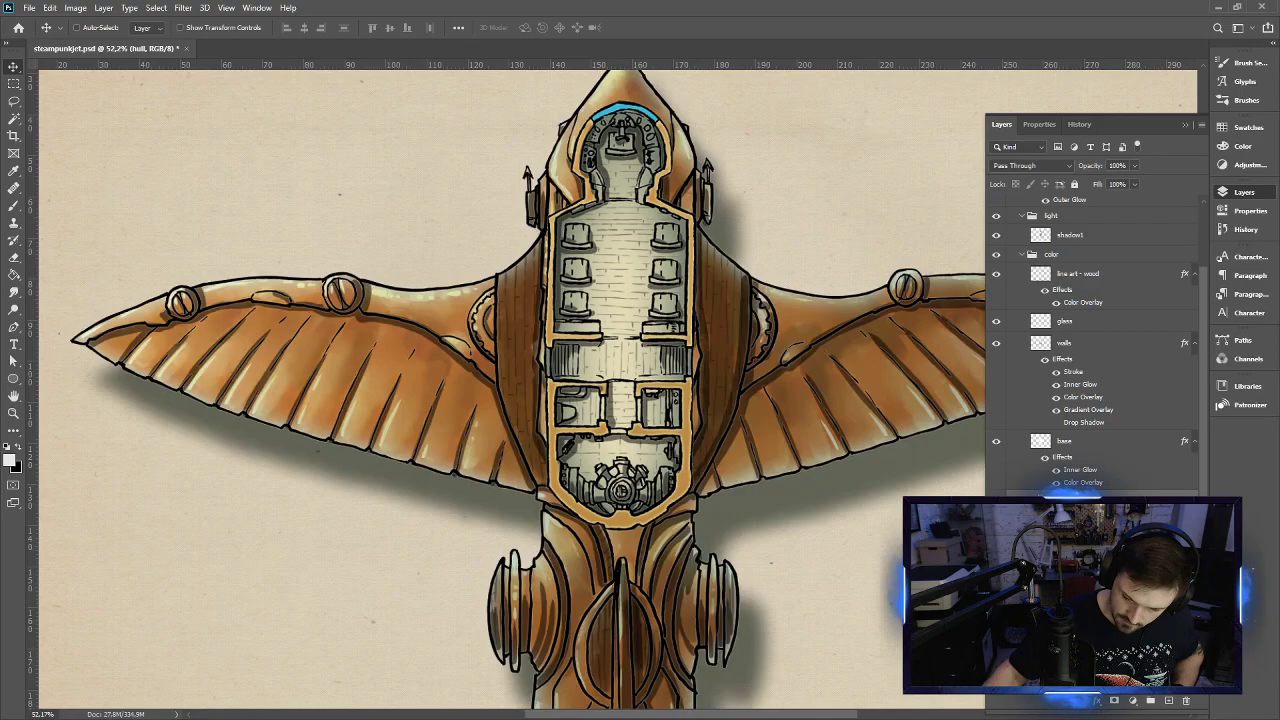
click(1134, 165)
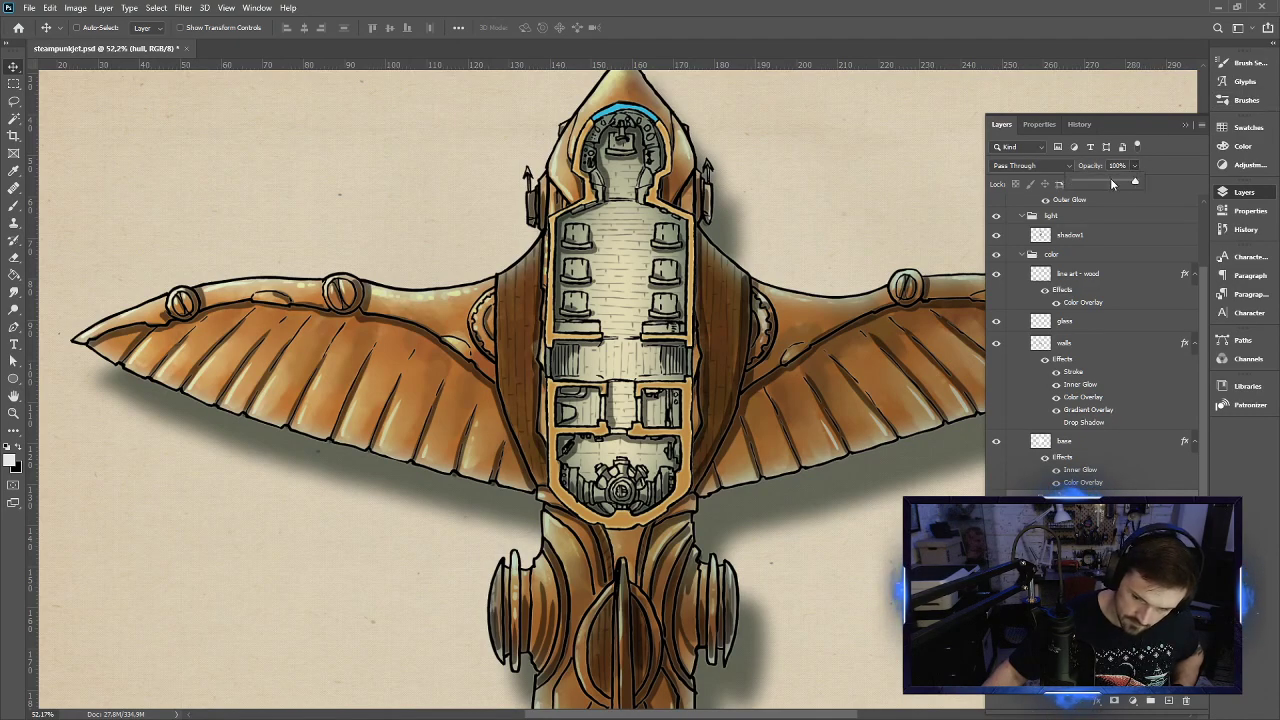
drag(1112, 183, 1107, 184)
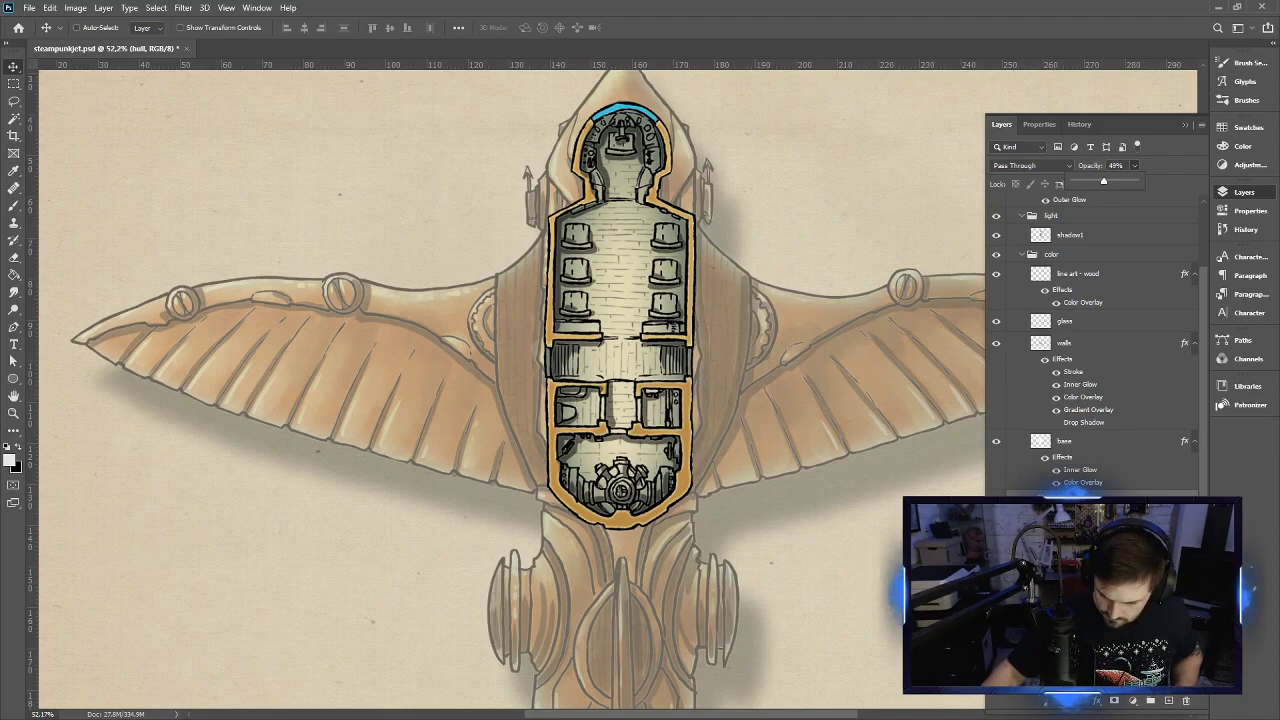
key(alt+comma)
scroll(1095, 350, up, 1)
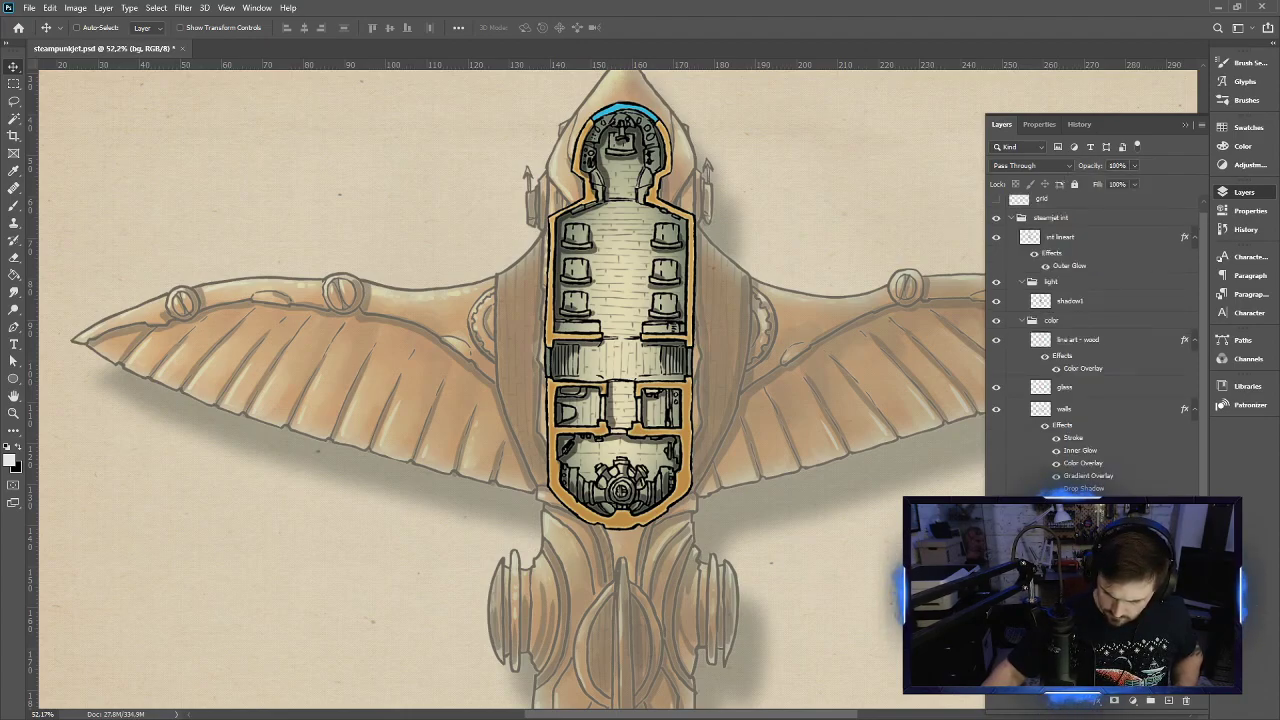
scroll(789, 460, down, 4)
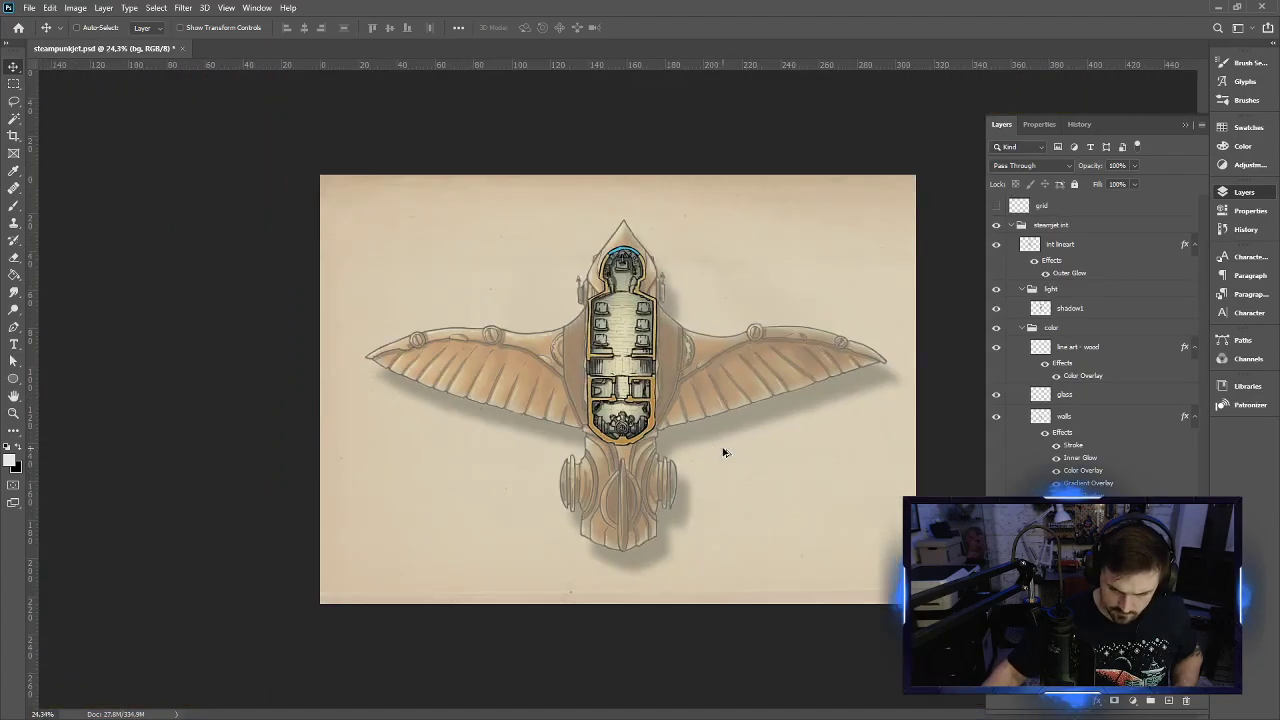
scroll(723, 449, up, 2)
scroll(762, 473, up, 5)
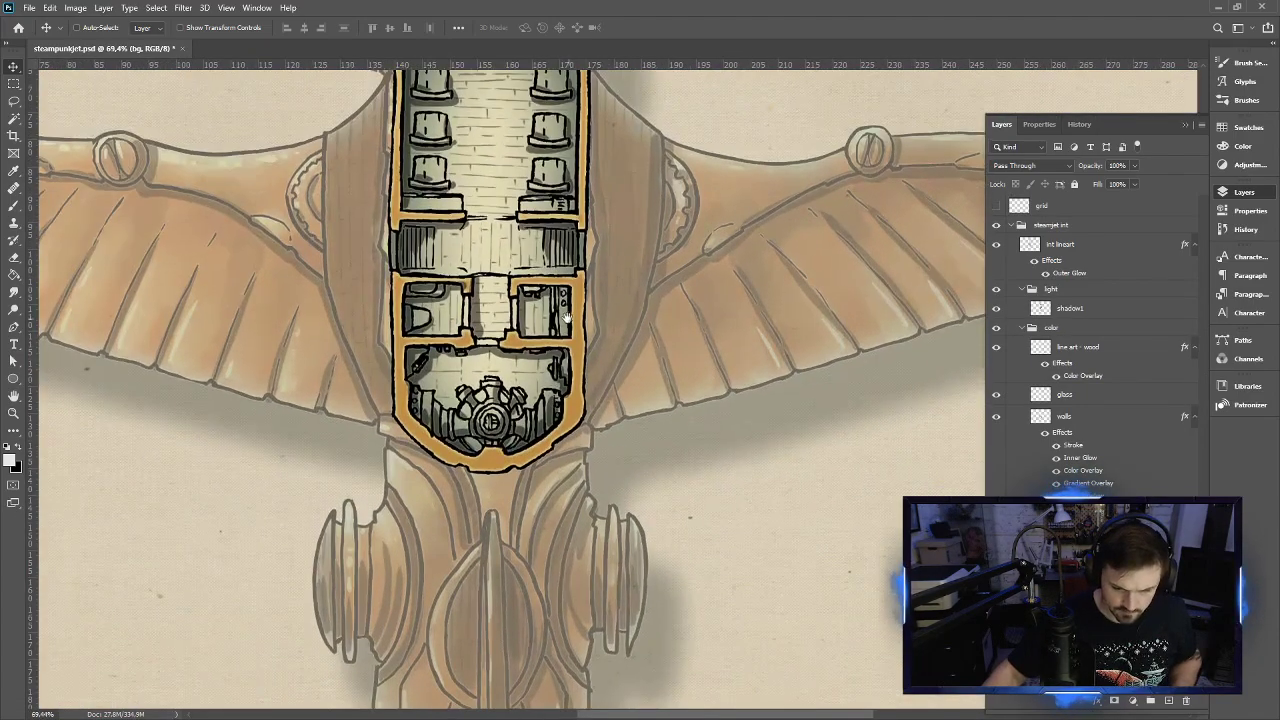
scroll(612, 565, up, 2)
drag(612, 565, 606, 537)
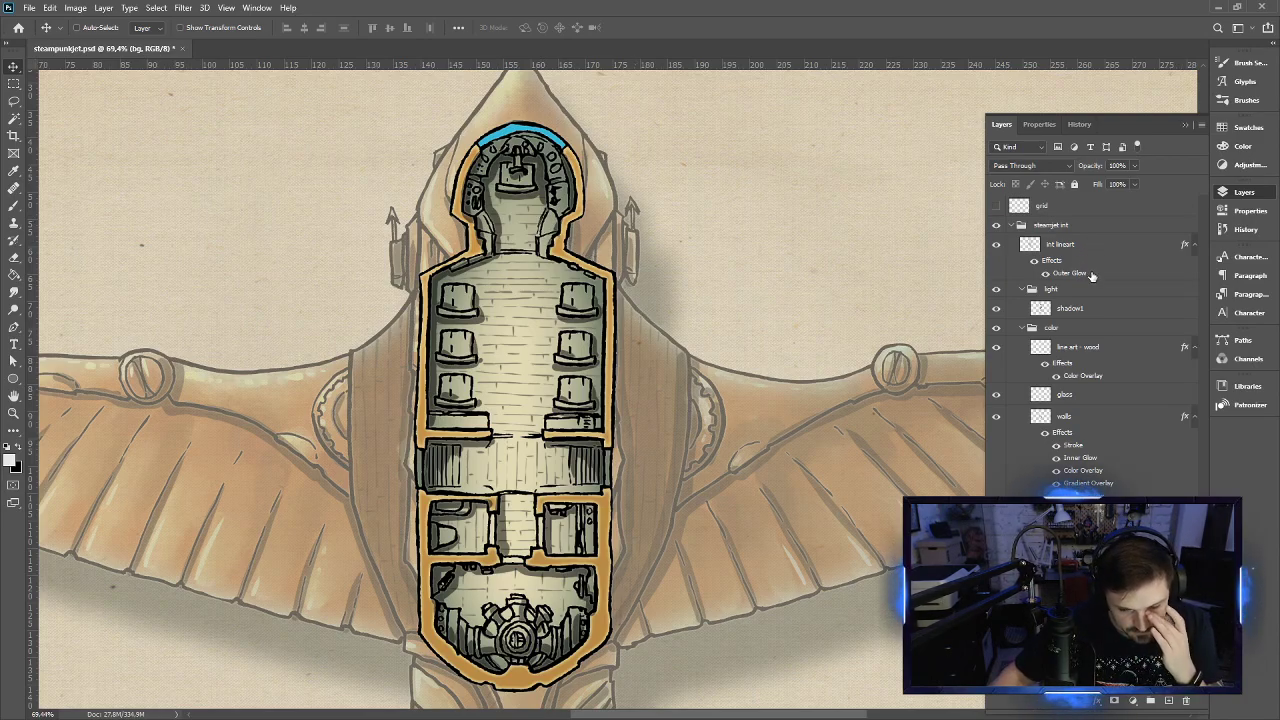
Add Bevel & Emboss to the walls layer with Inner Bevel style and Chisel Hard technique
double_click(1098, 416)
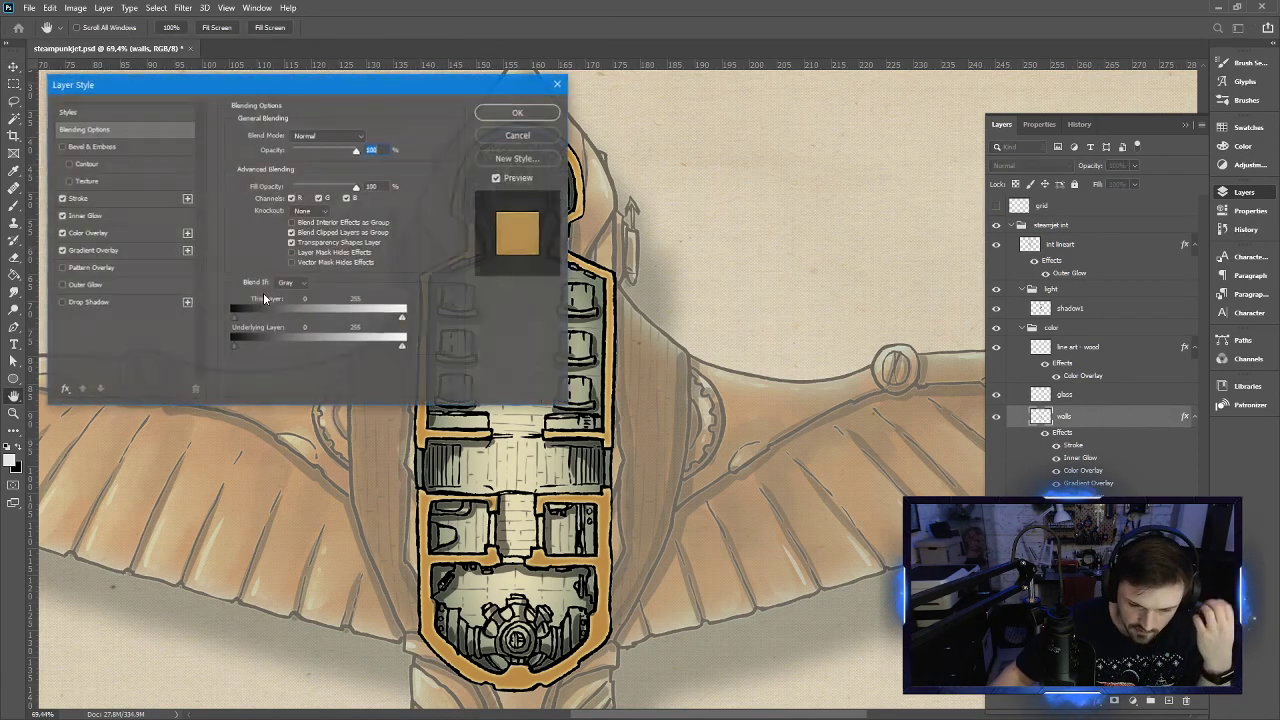
click(89, 146)
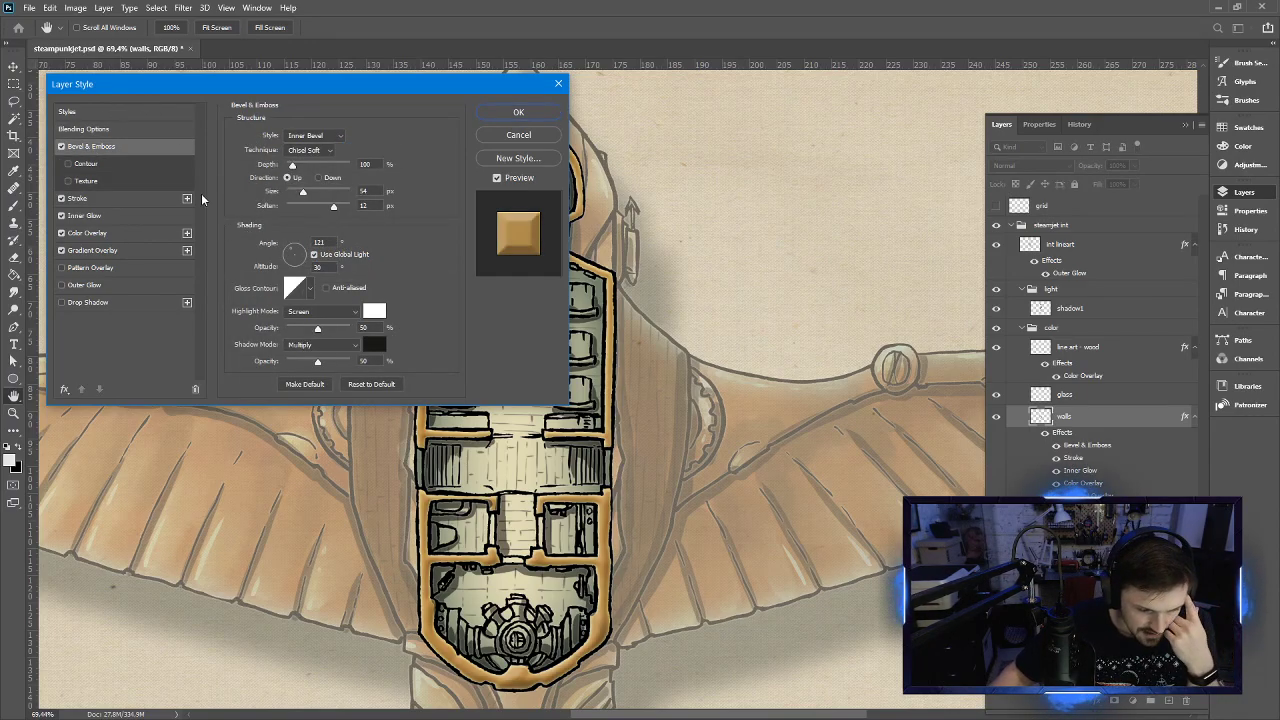
click(339, 136)
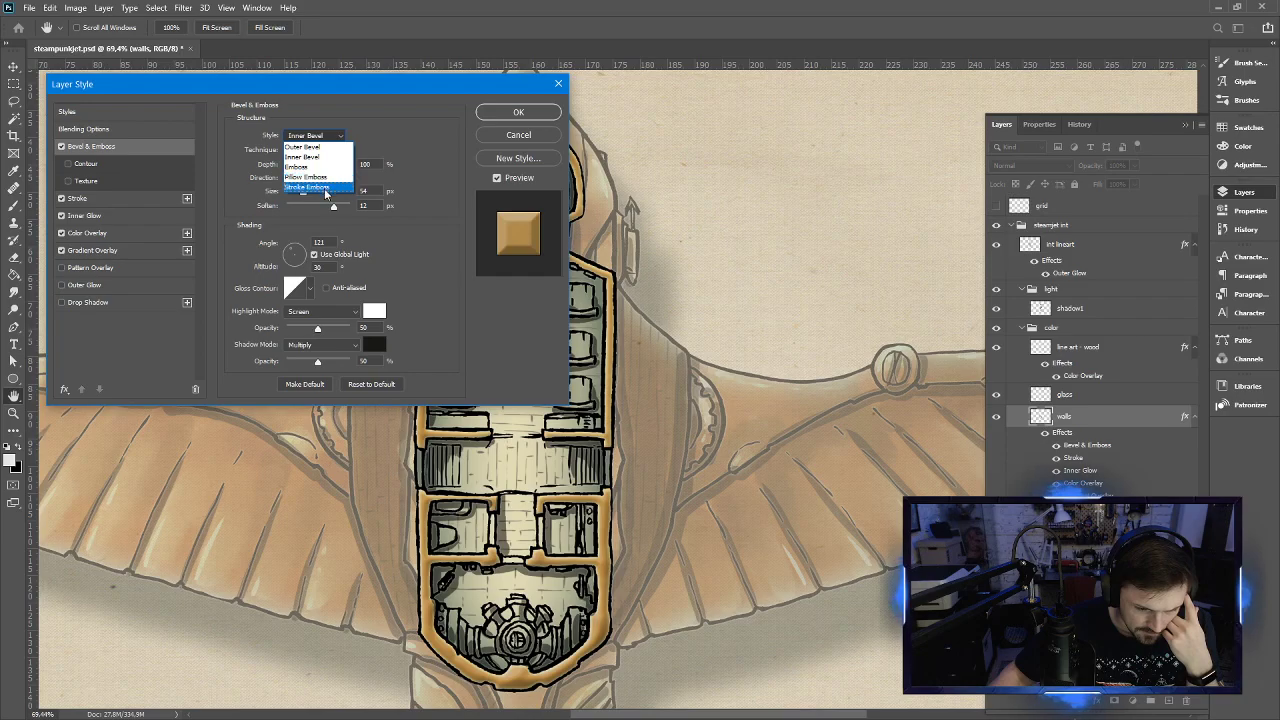
click(318, 187)
click(320, 135)
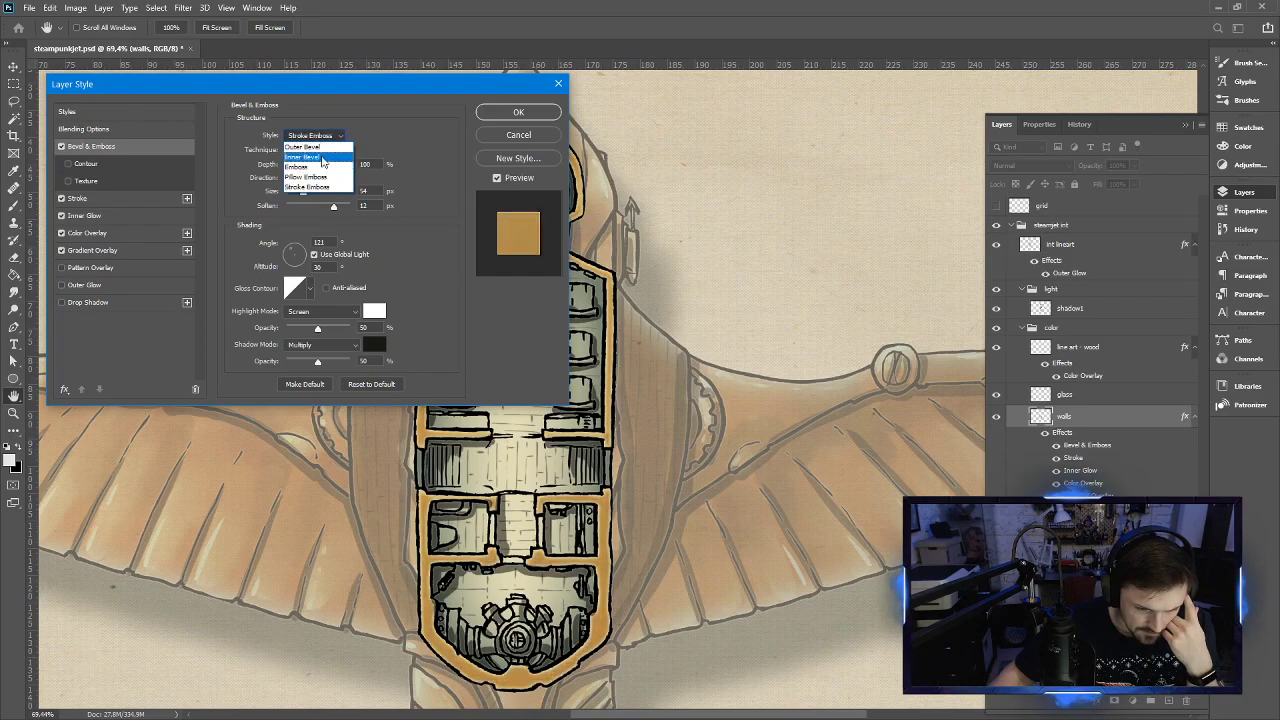
click(324, 147)
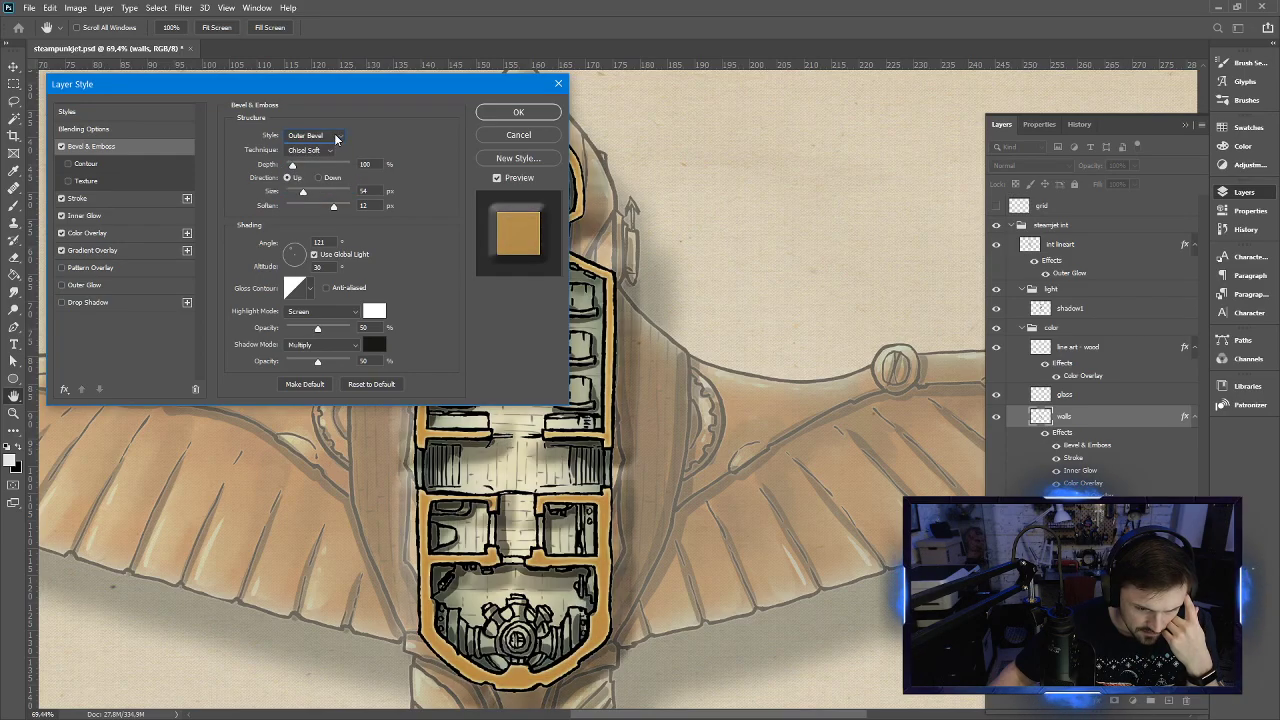
click(333, 138)
click(332, 157)
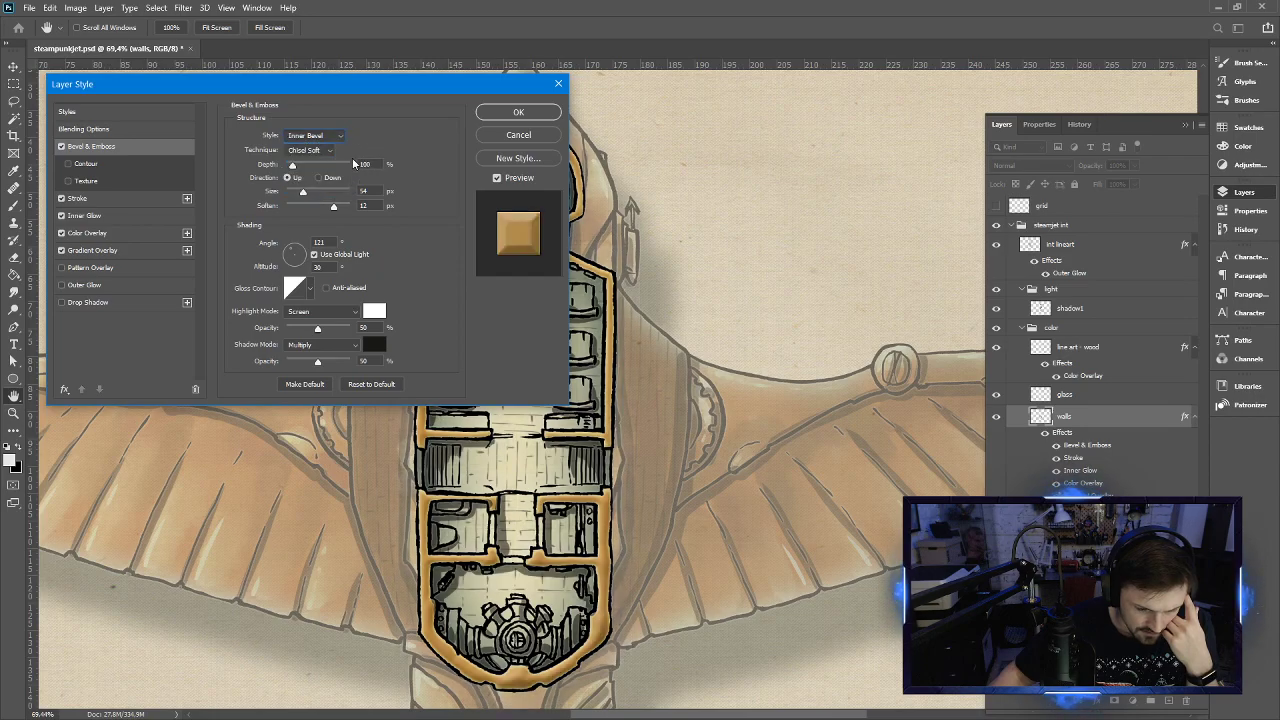
click(327, 152)
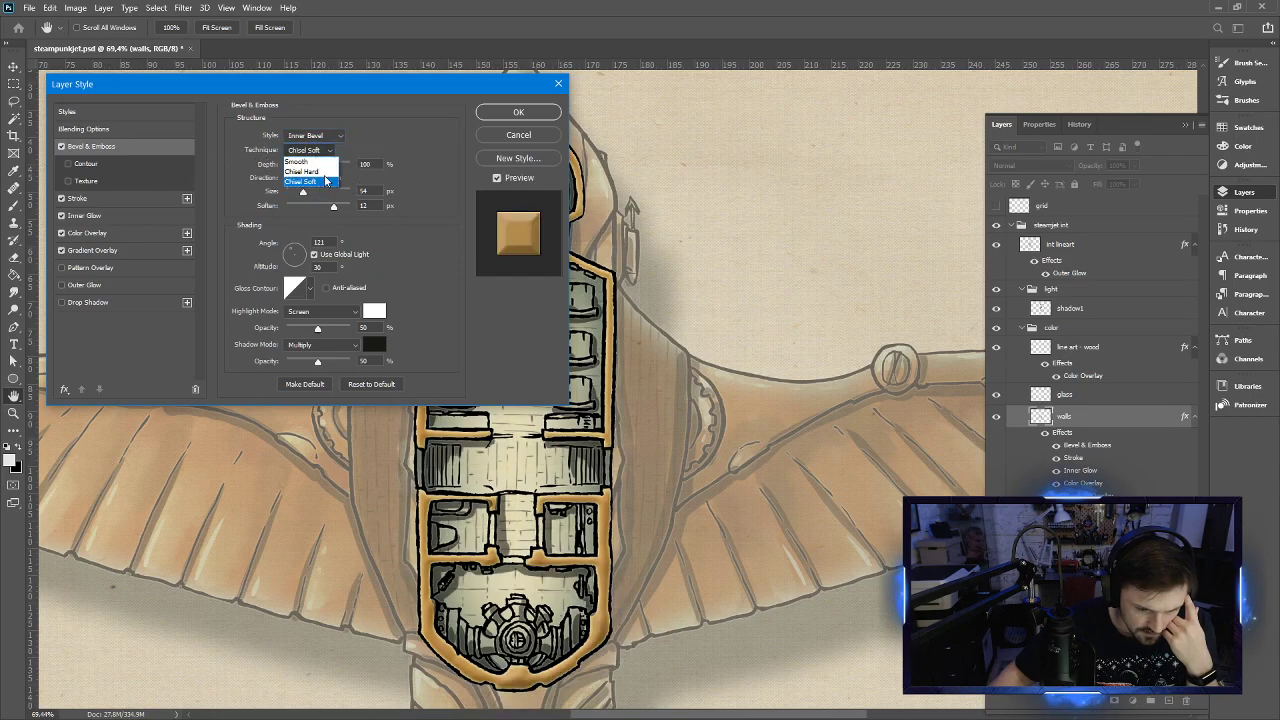
click(329, 172)
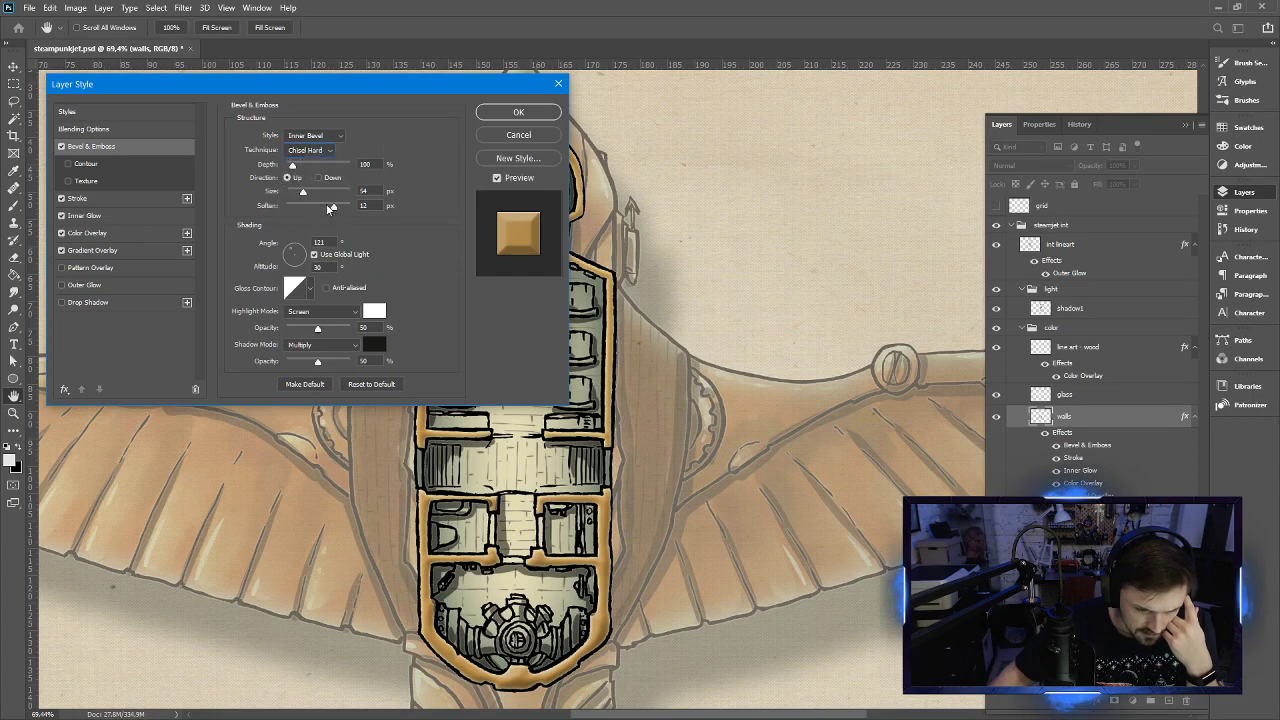
Tune the bevel to Size 7 px and Soften 3, checking the result on the ship
drag(330, 207, 305, 200)
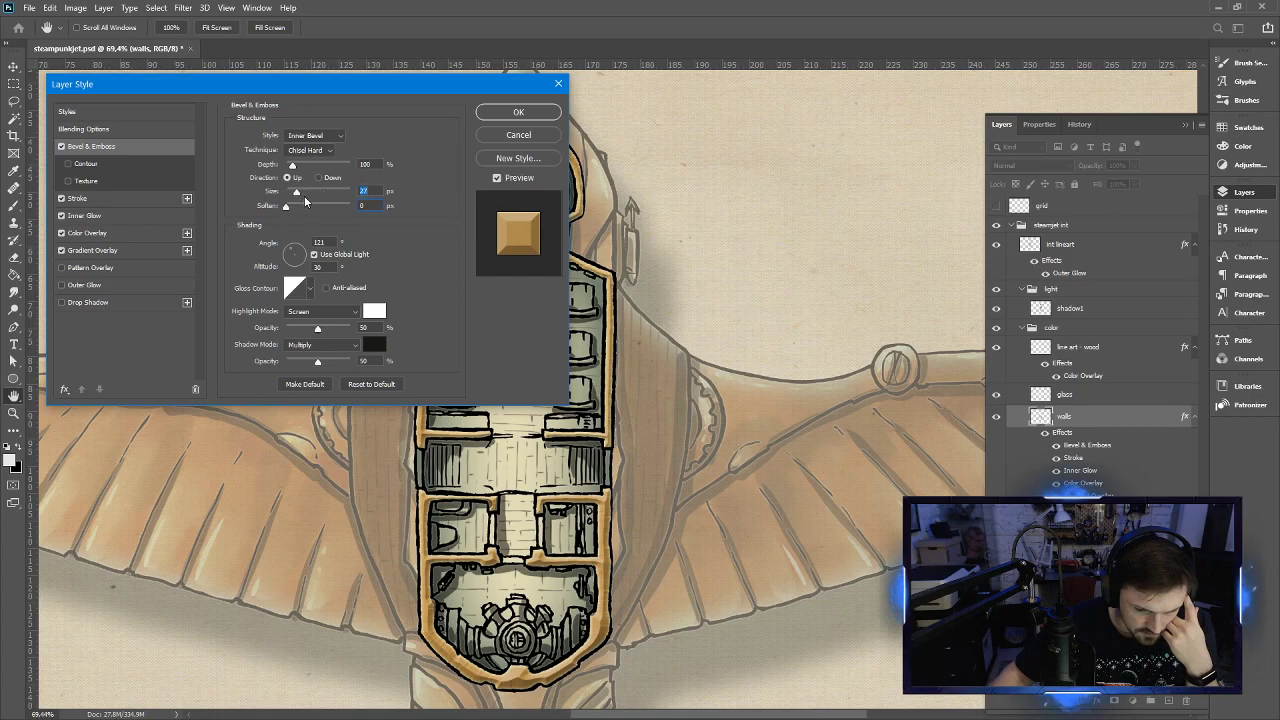
click(302, 193)
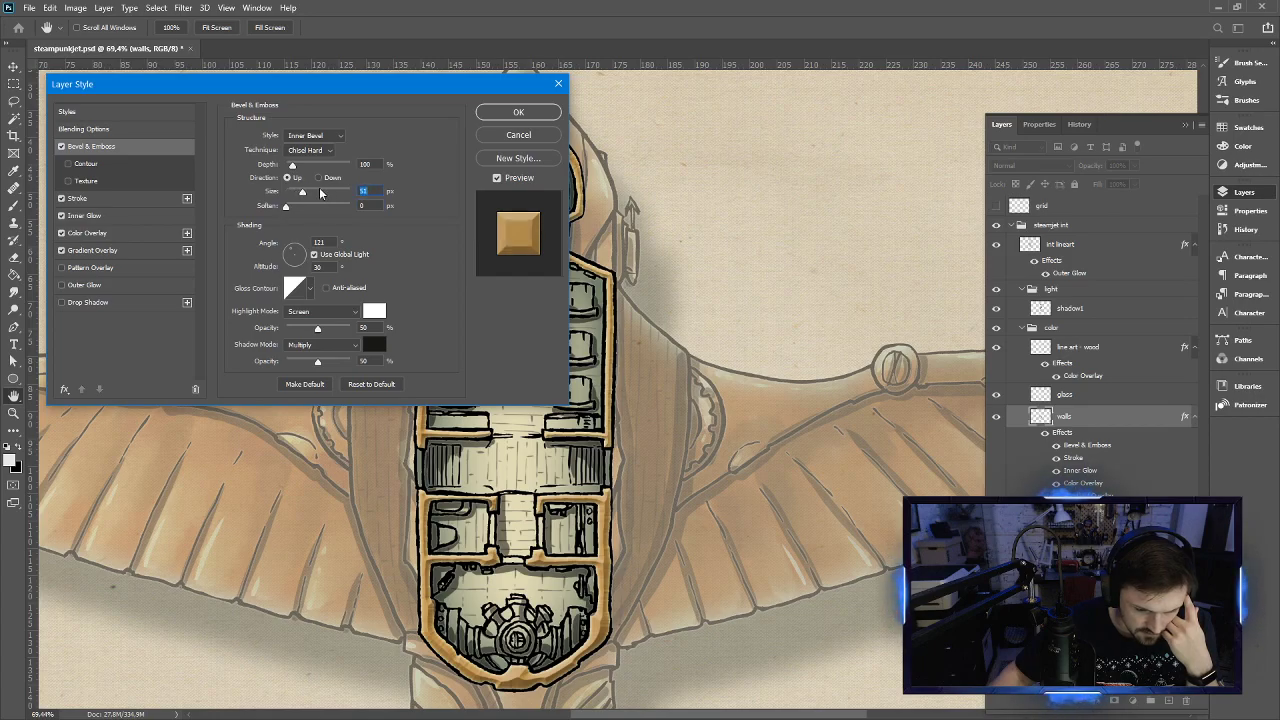
click(320, 193)
click(296, 193)
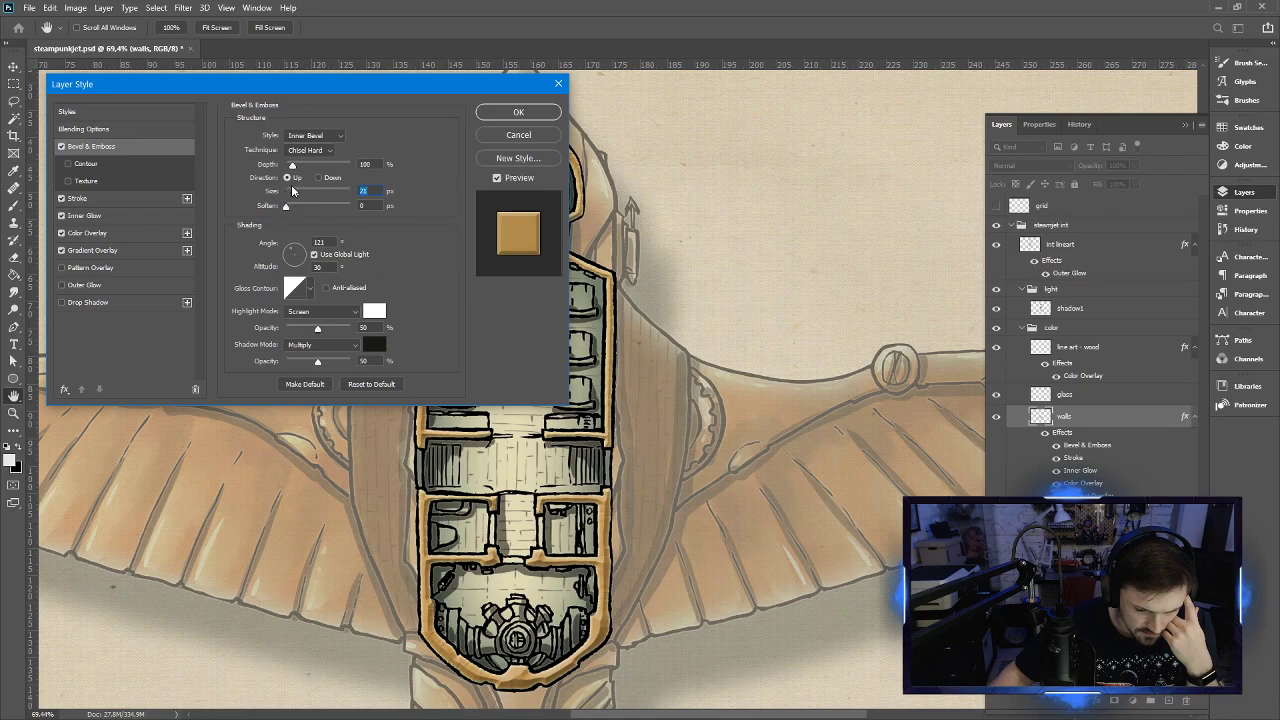
drag(294, 197, 289, 195)
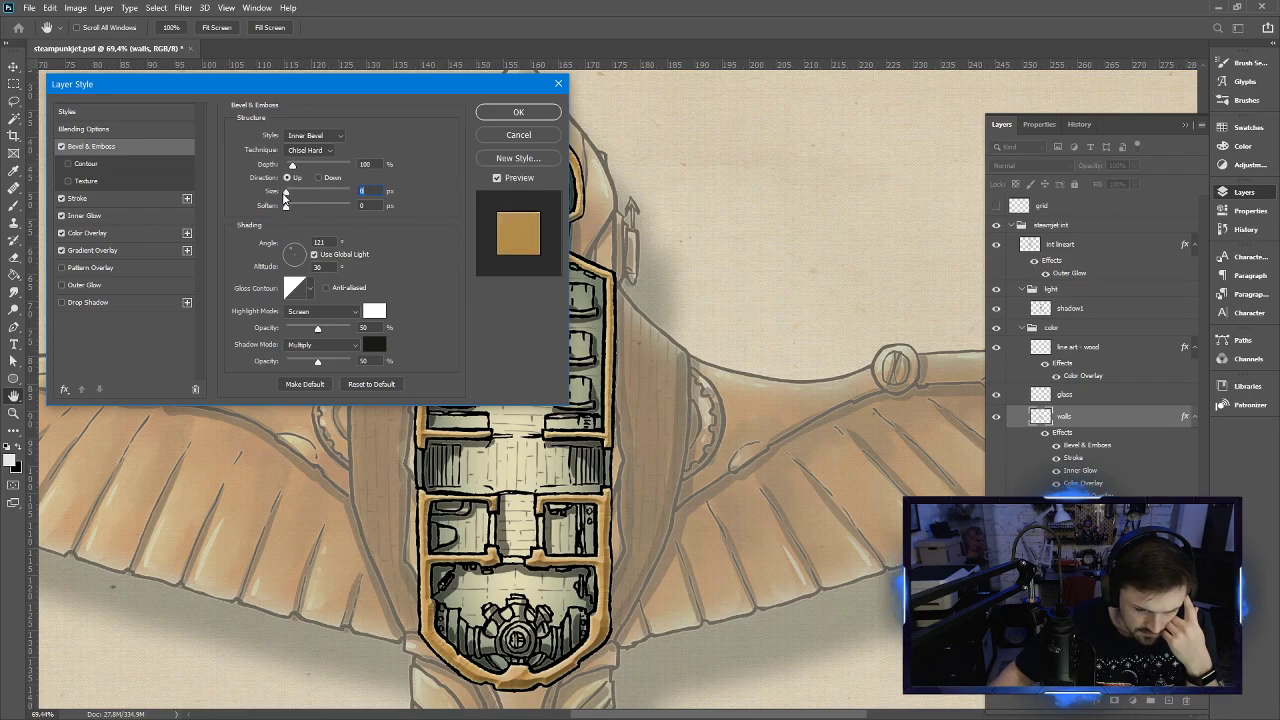
click(379, 191)
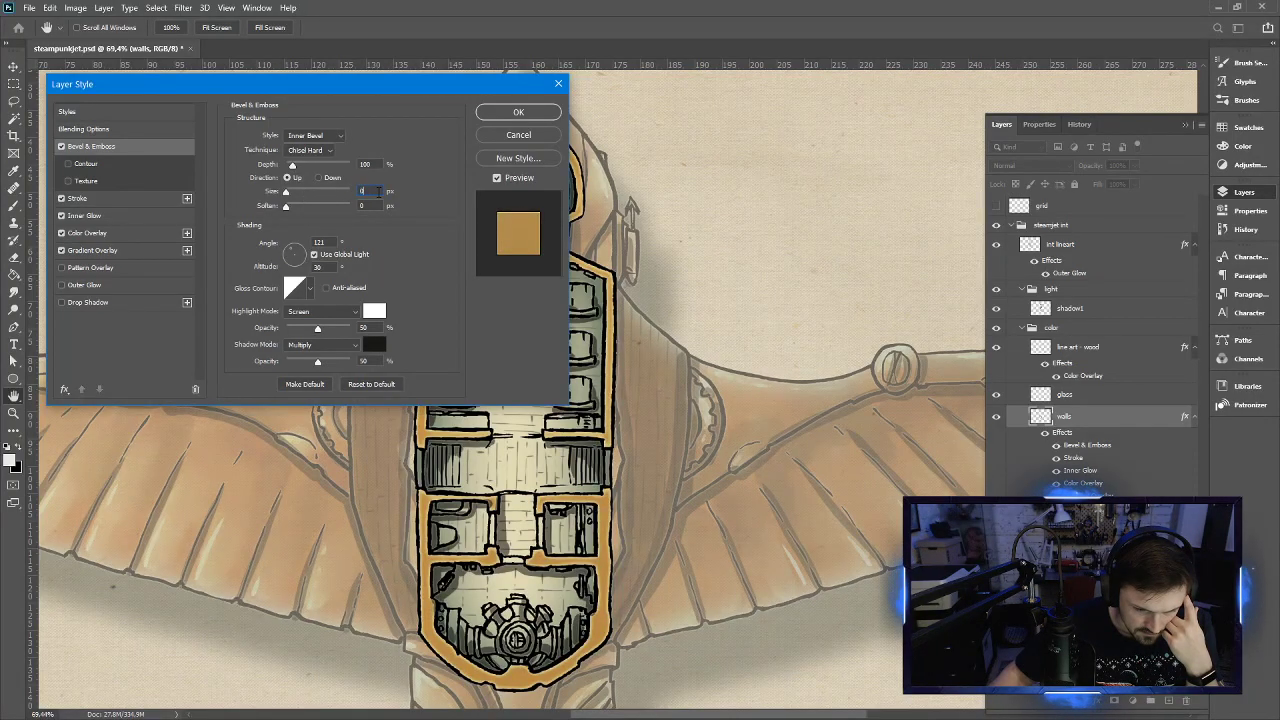
key(Up)
key(Up)
key(Up)
key(Up)
key(Up)
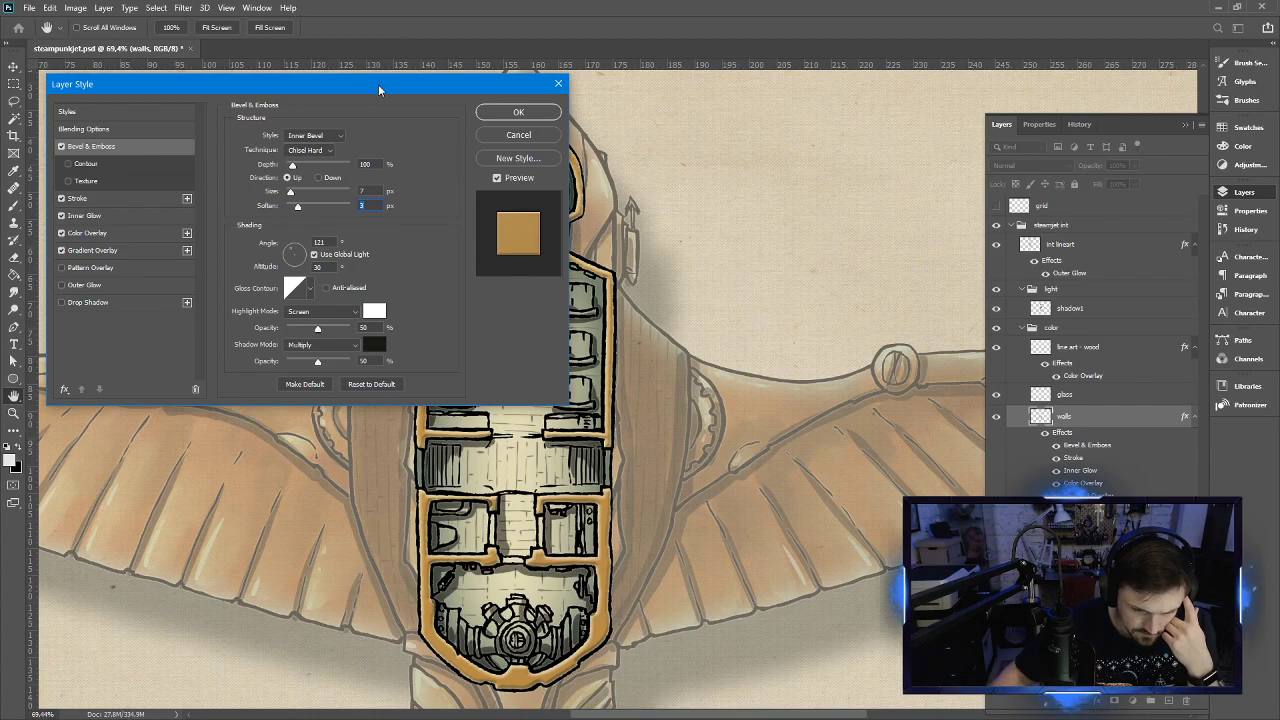
drag(379, 87, 966, 146)
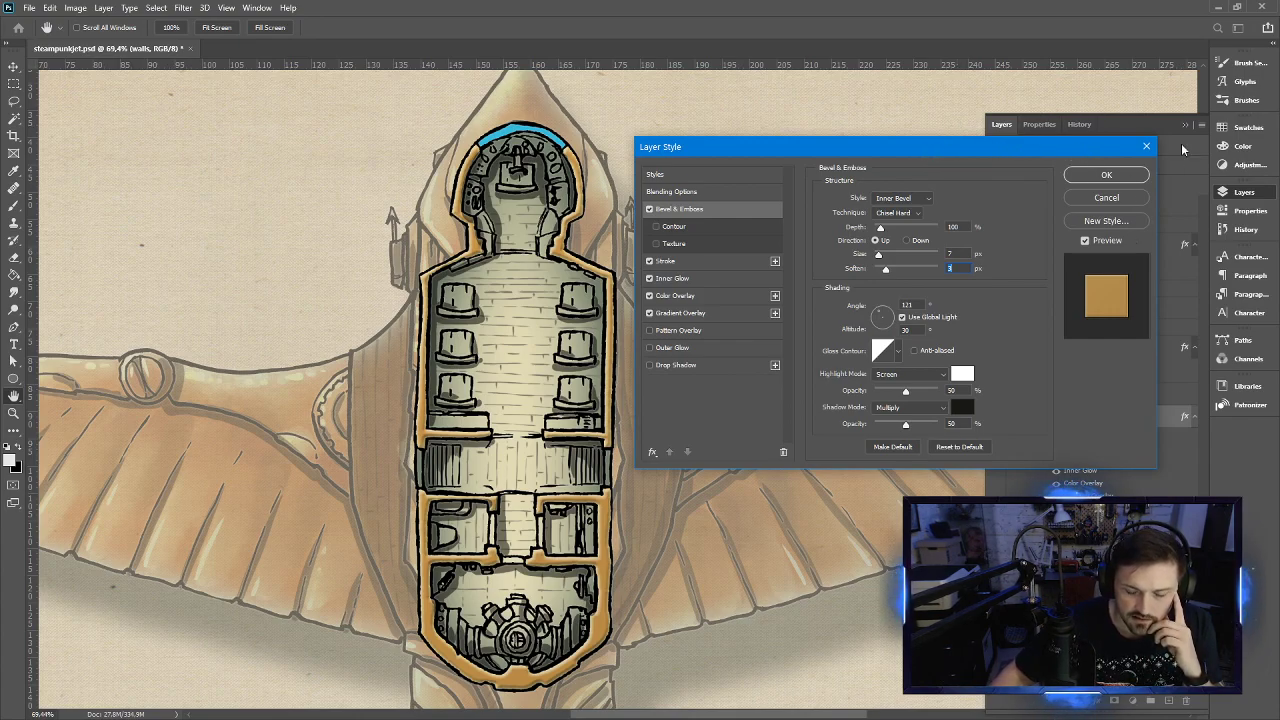
click(695, 258)
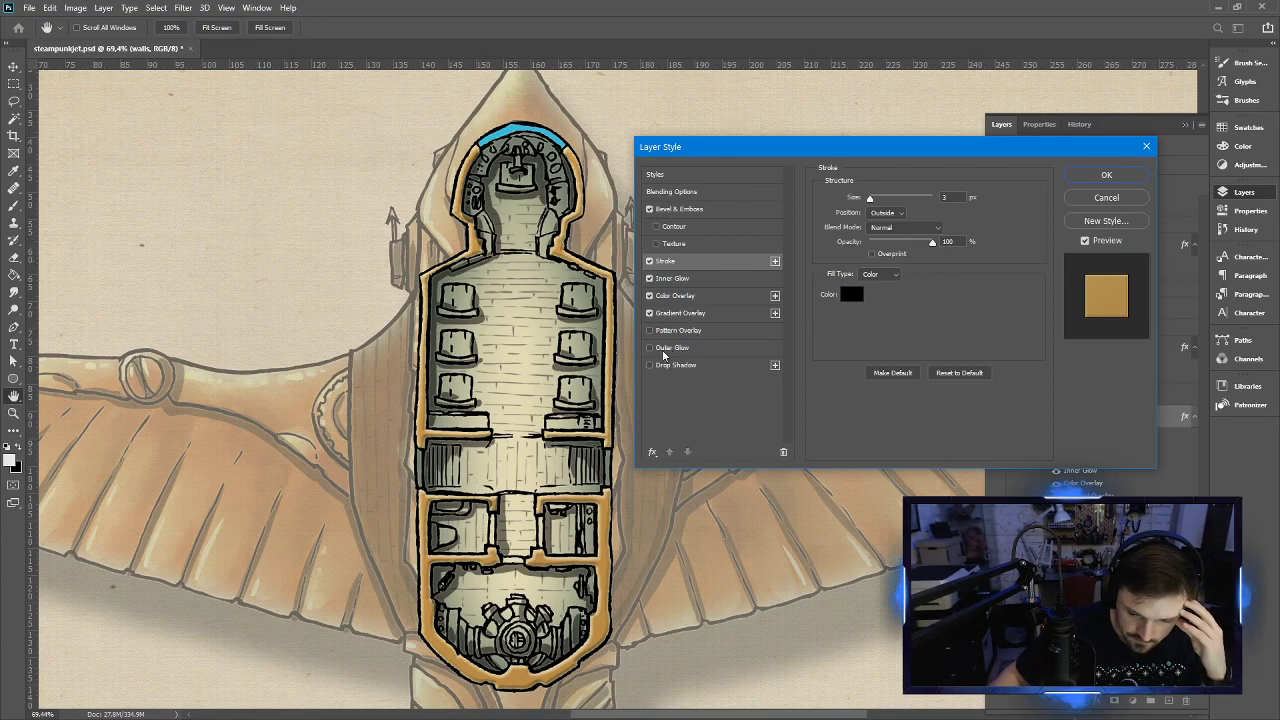
Add a Satin effect to the walls layer with Overlay blend mode
click(652, 451)
click(700, 537)
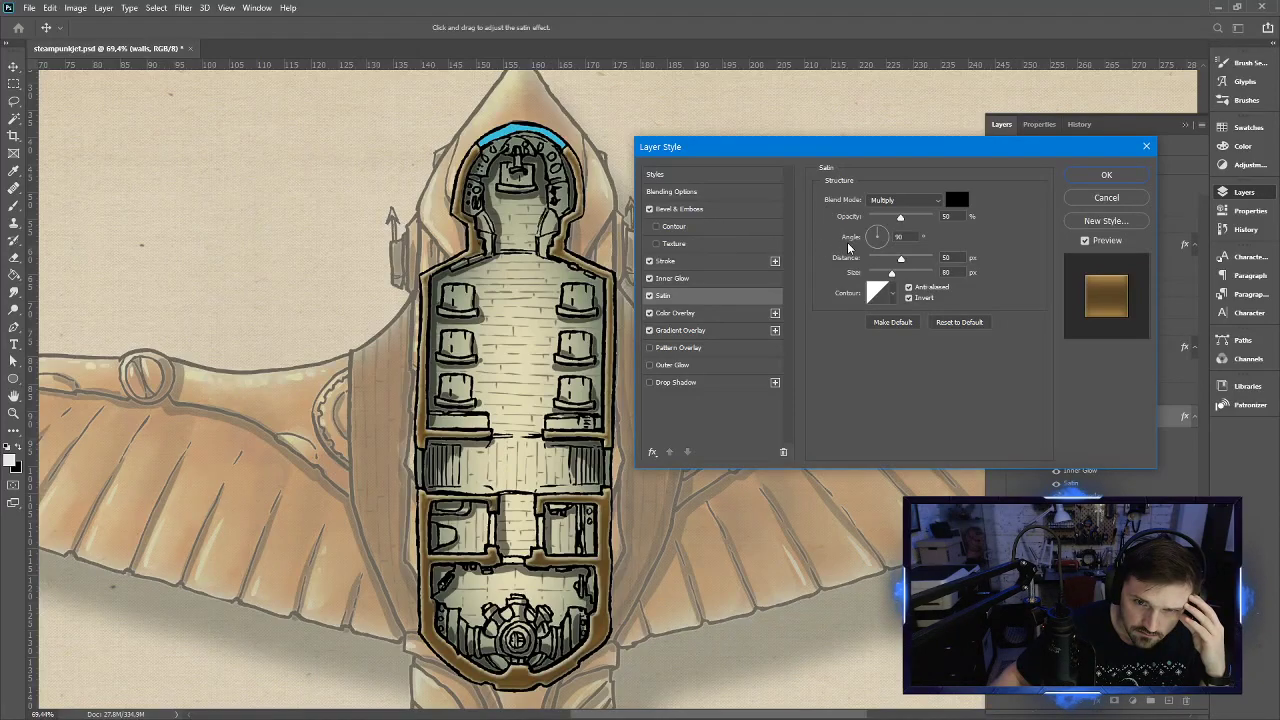
click(926, 201)
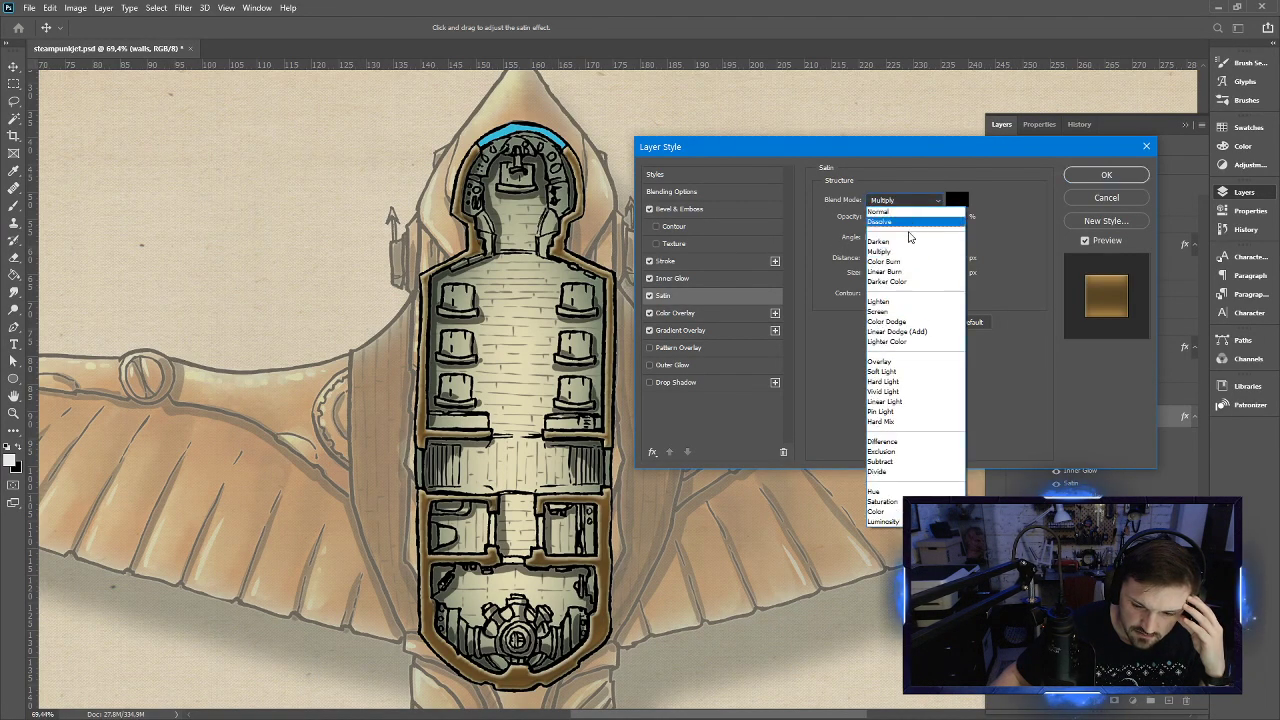
click(897, 362)
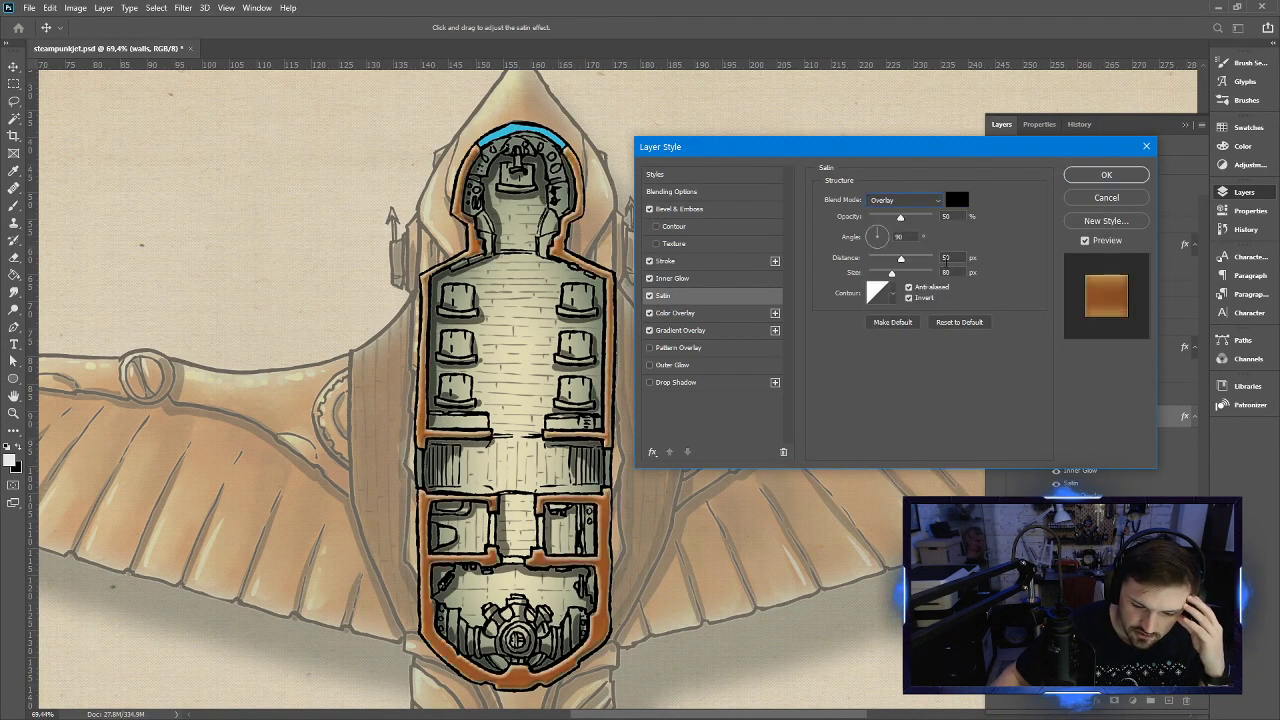
Make the satin colour a dark brown and lower its opacity to about 43%
click(957, 201)
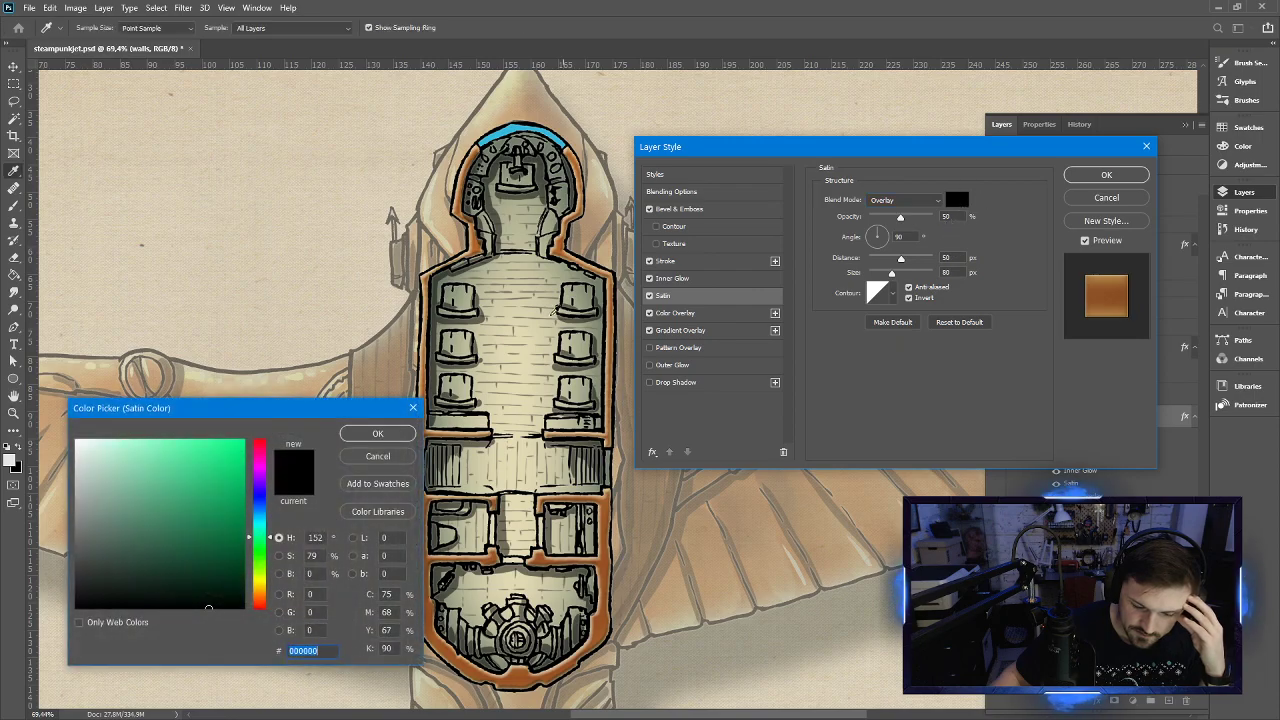
drag(260, 600, 260, 590)
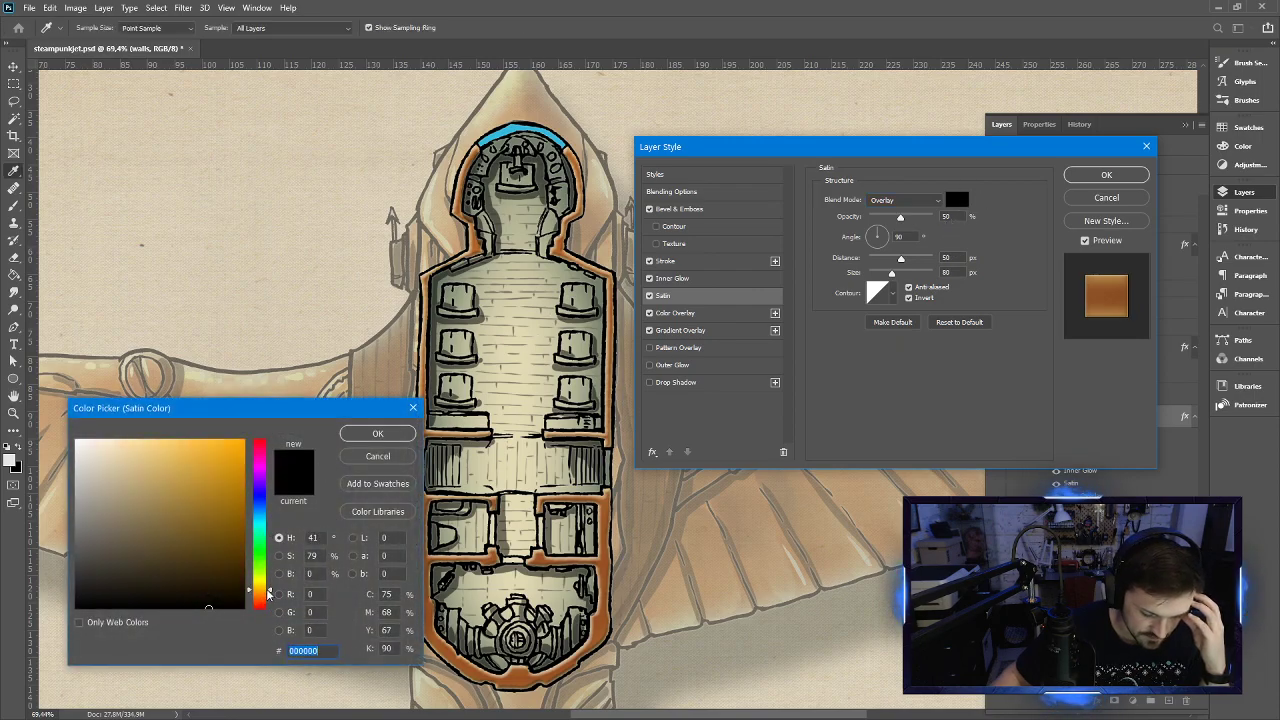
click(198, 537)
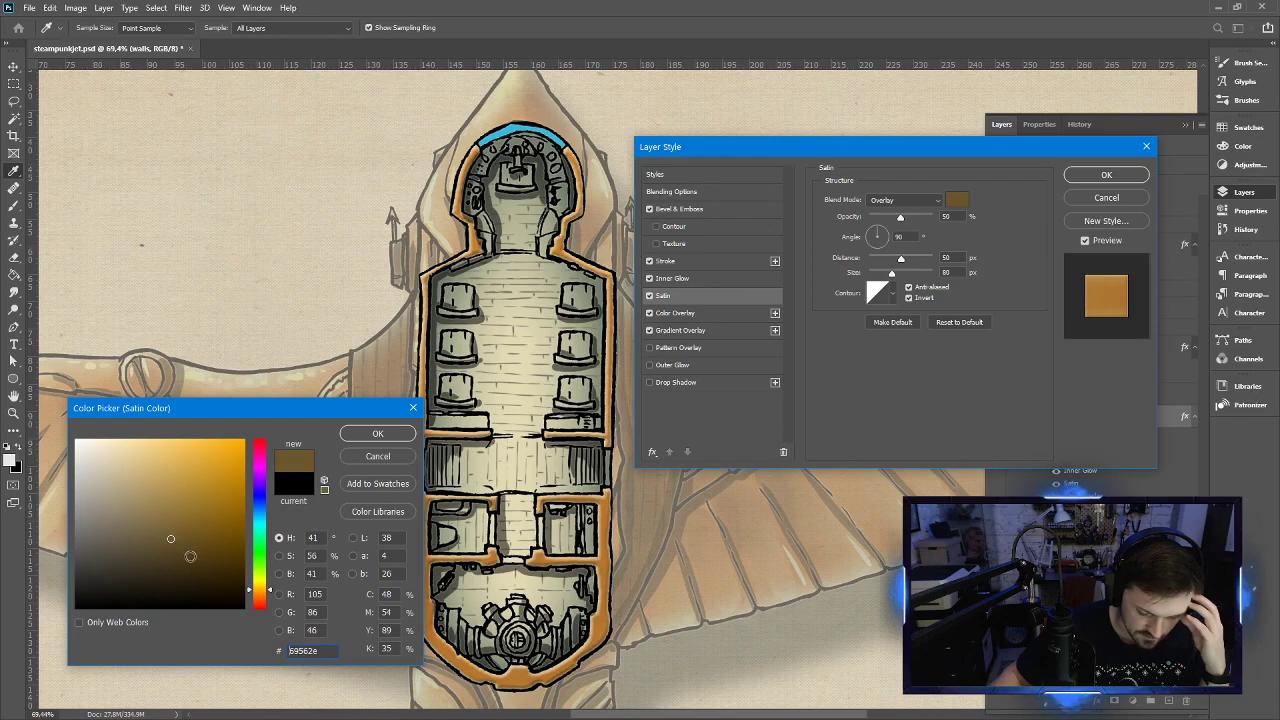
click(190, 556)
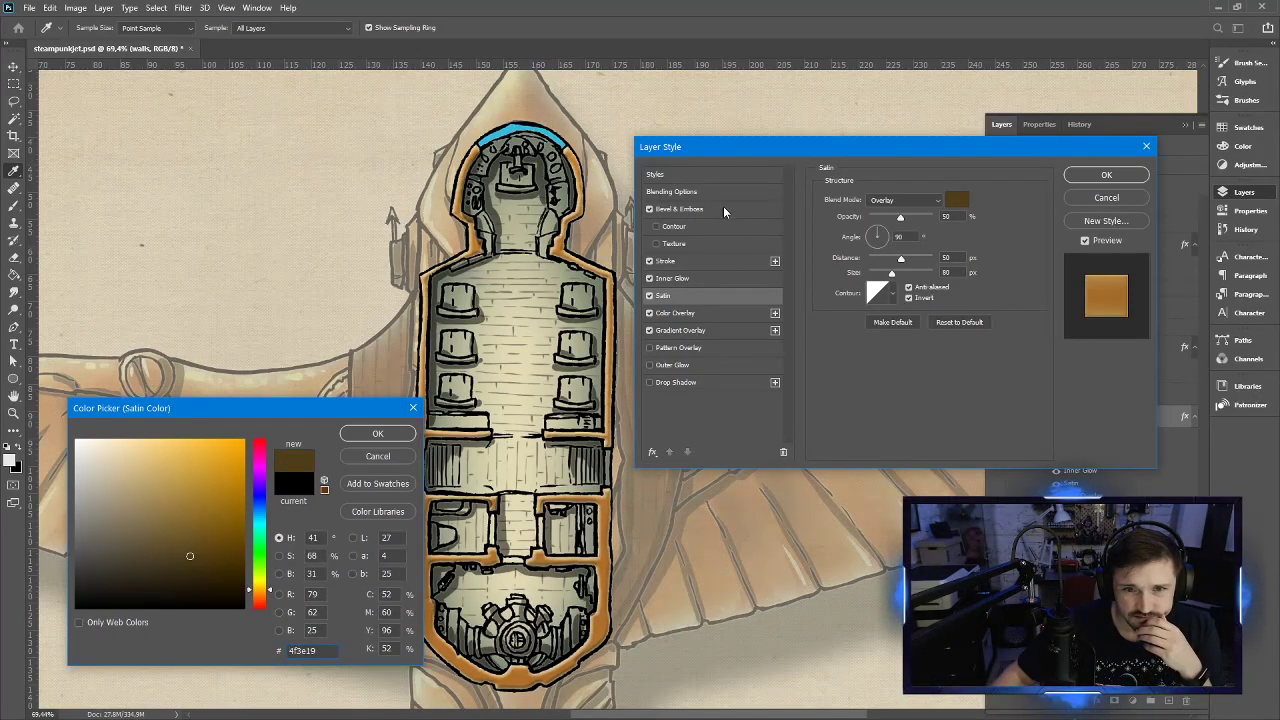
click(377, 434)
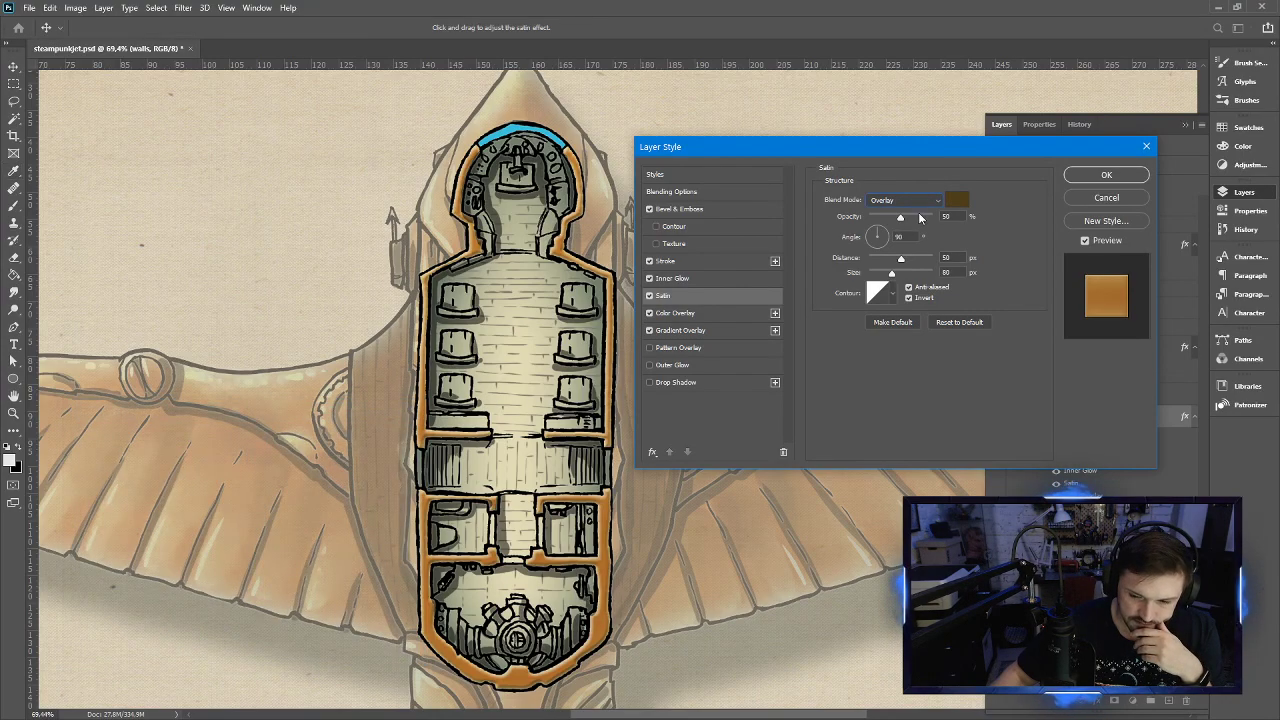
drag(899, 220, 920, 213)
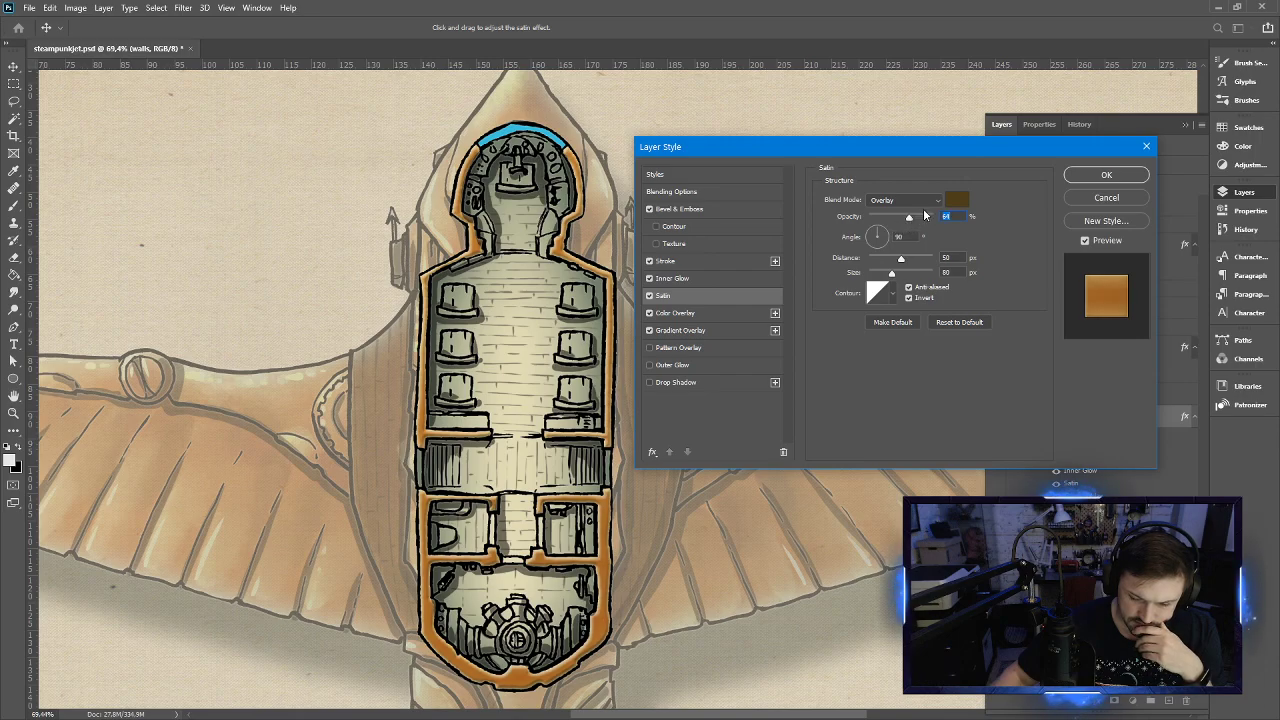
click(897, 218)
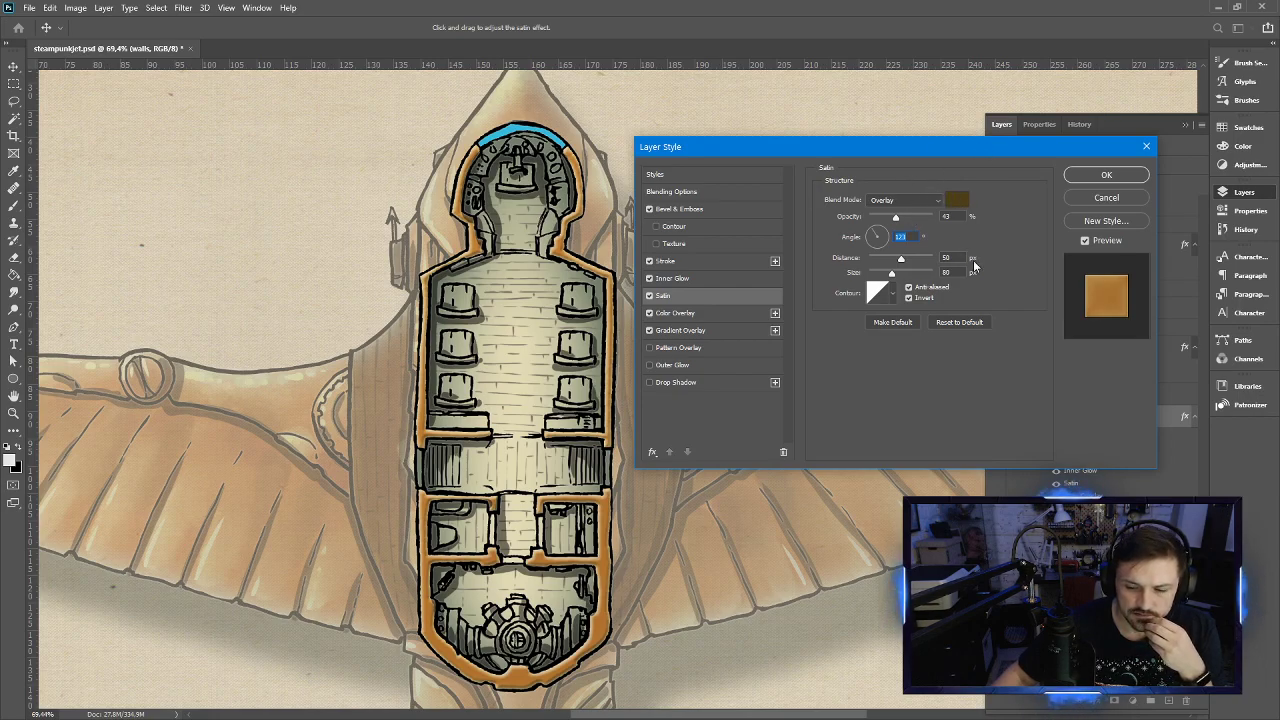
Try several satin contour curves, then toggle Satin off and on to compare
click(889, 296)
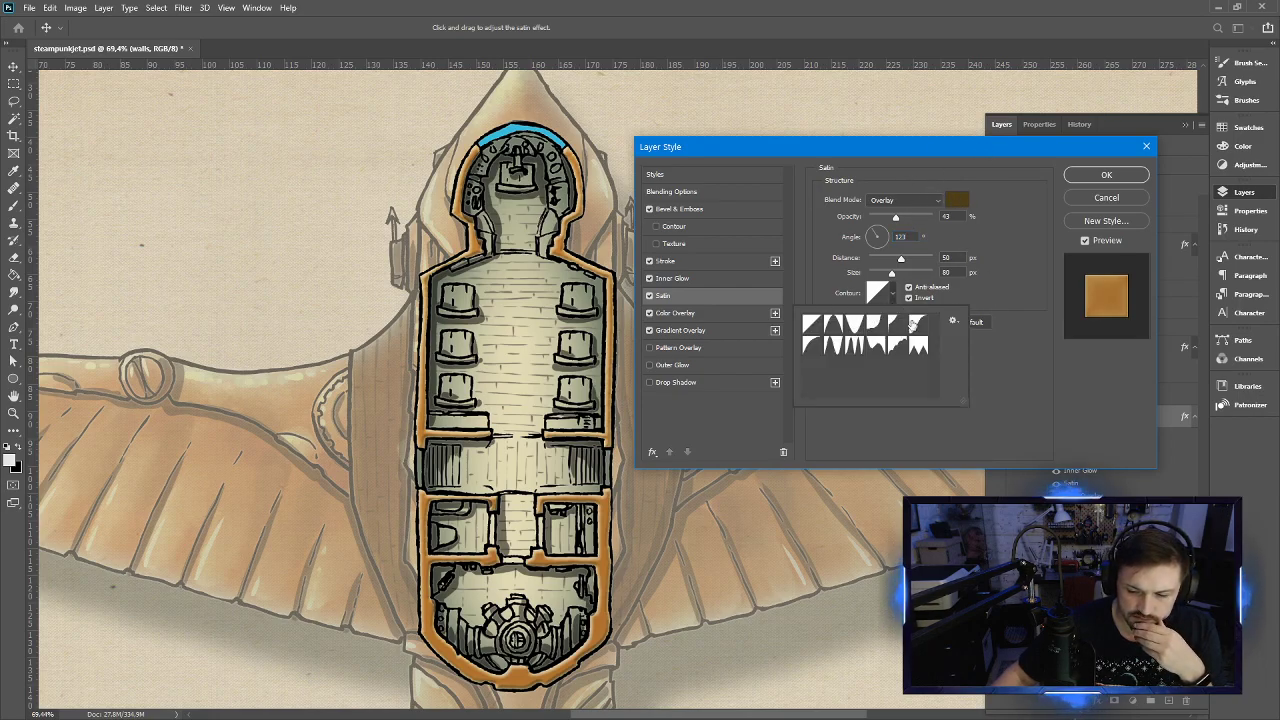
click(896, 326)
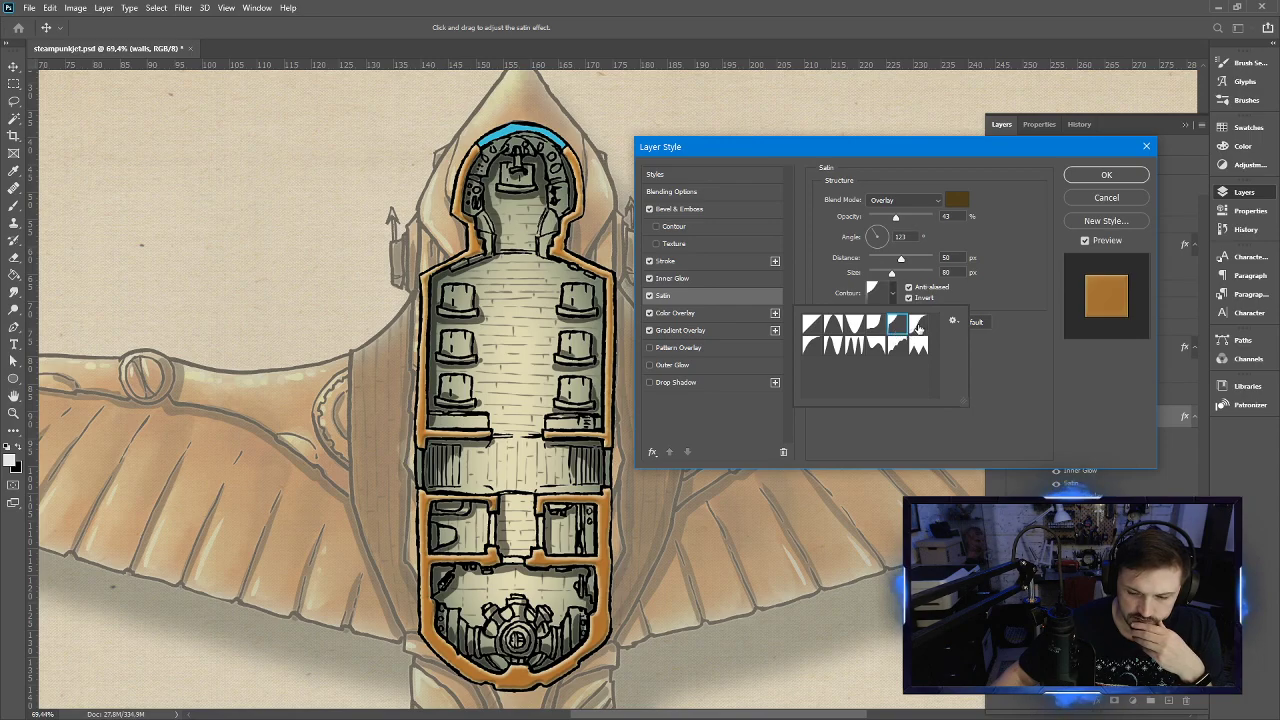
click(917, 324)
click(814, 350)
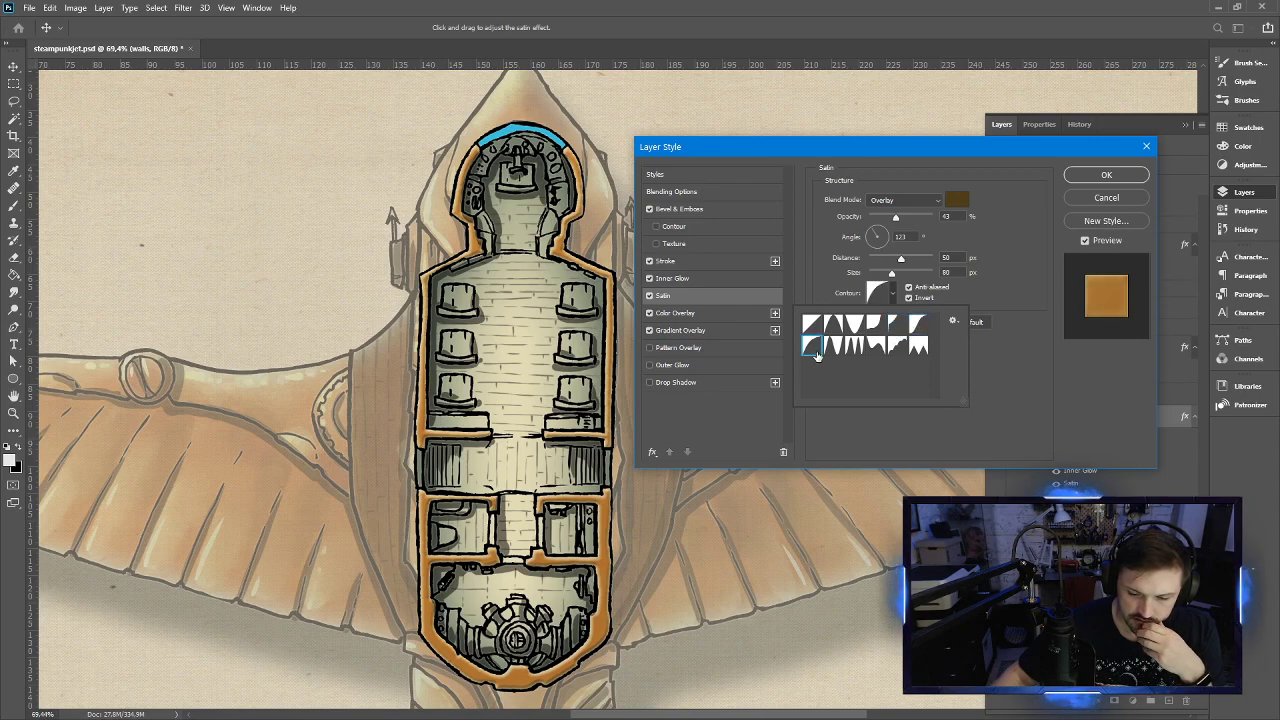
click(650, 296)
click(650, 296)
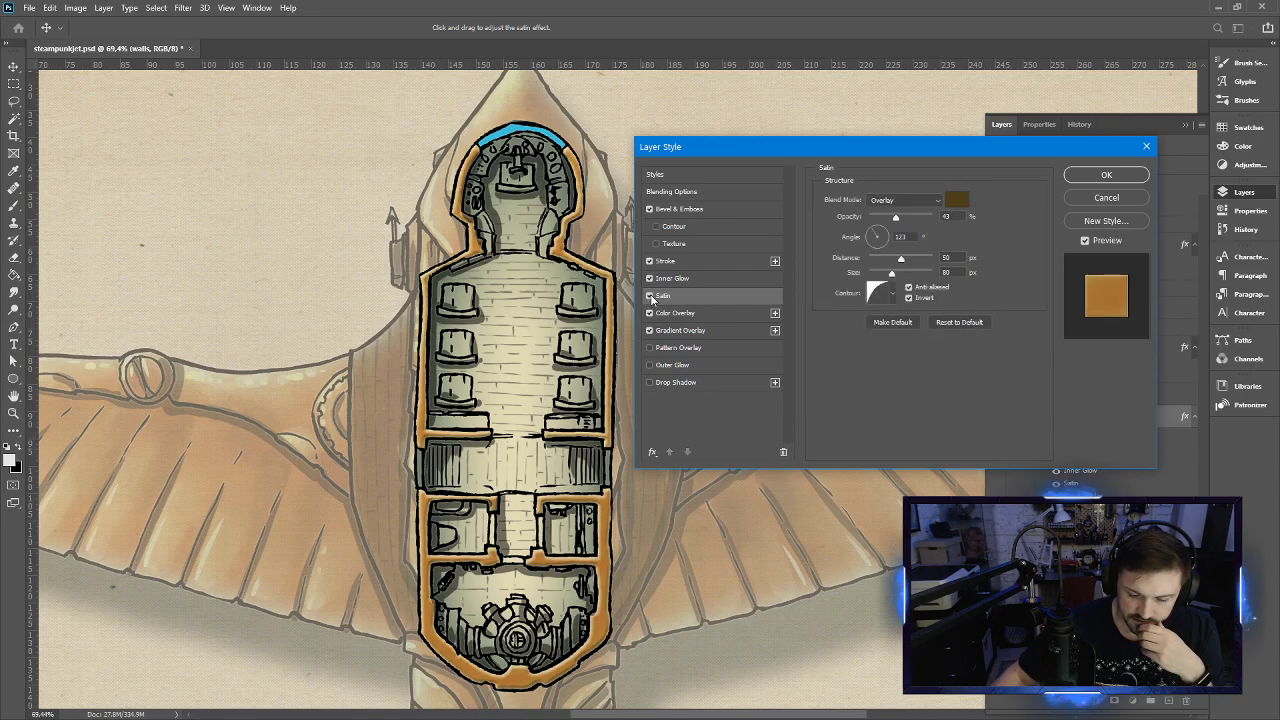
Disable Satin and change the walls' Color Overlay to the darker brown 9b6d24
click(650, 296)
click(678, 313)
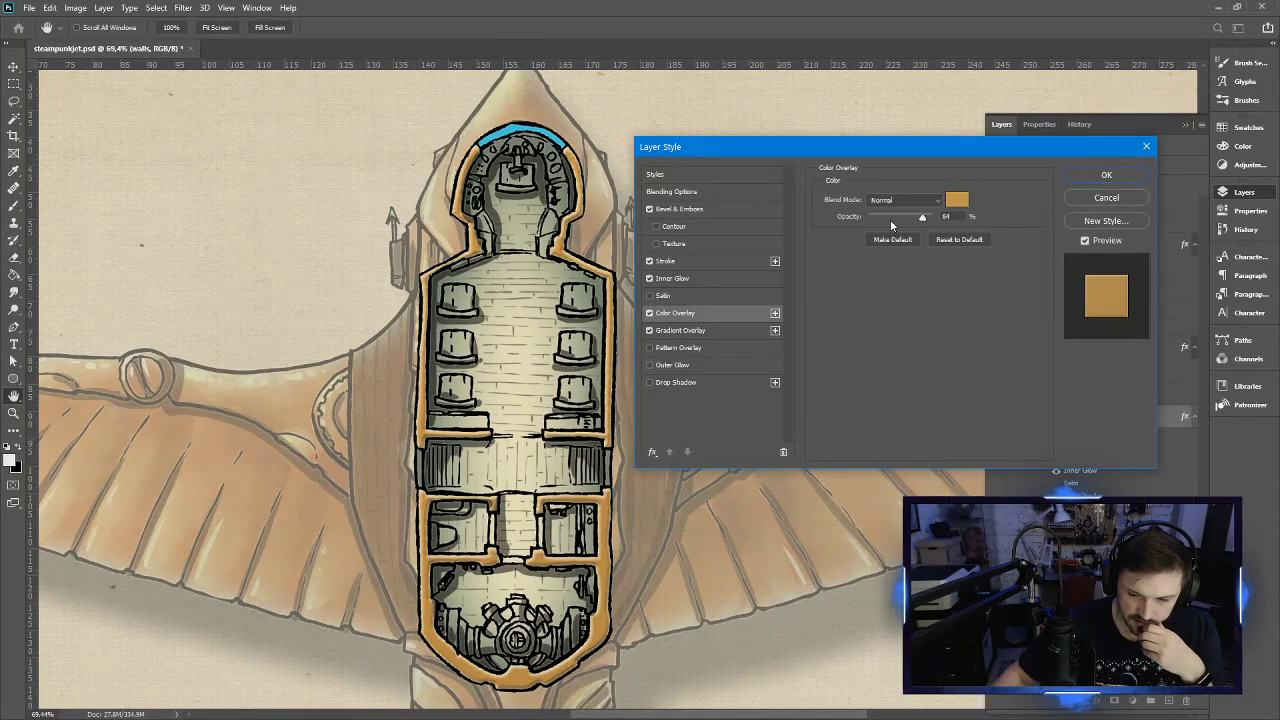
click(956, 200)
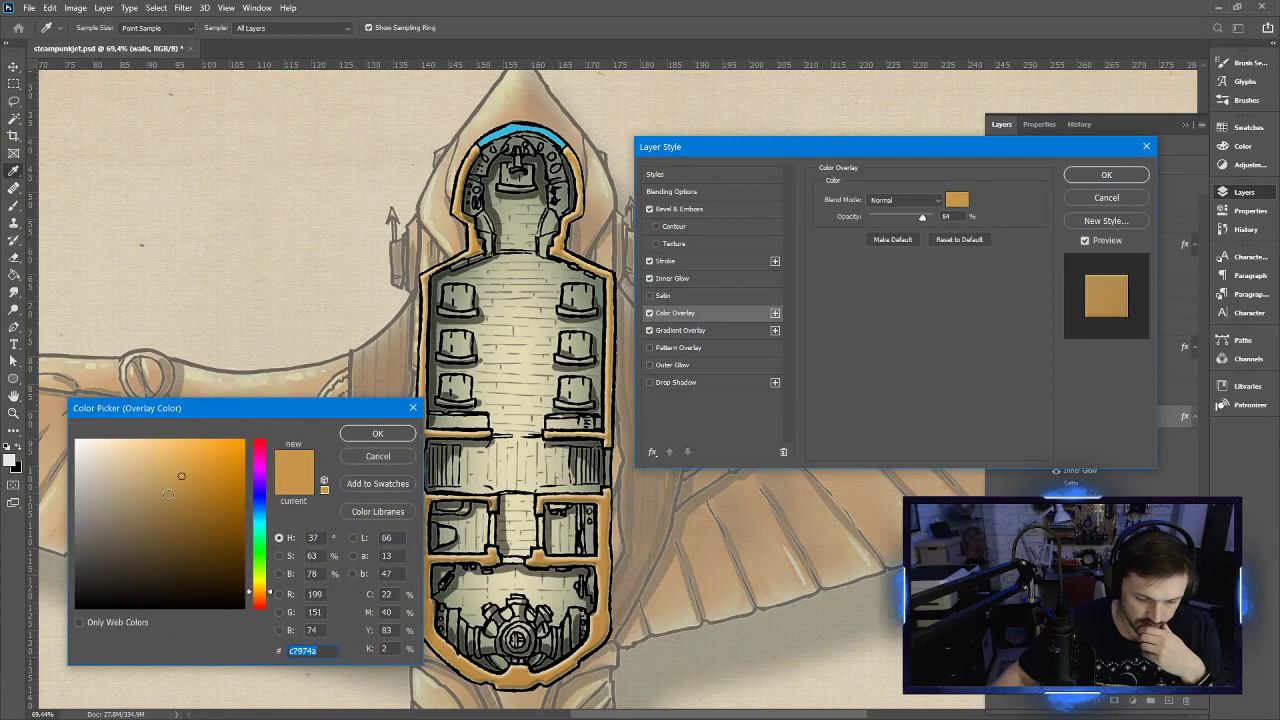
mouse_move(170, 510)
mouse_down()
mouse_move(184, 498)
mouse_move(196, 507)
mouse_up()
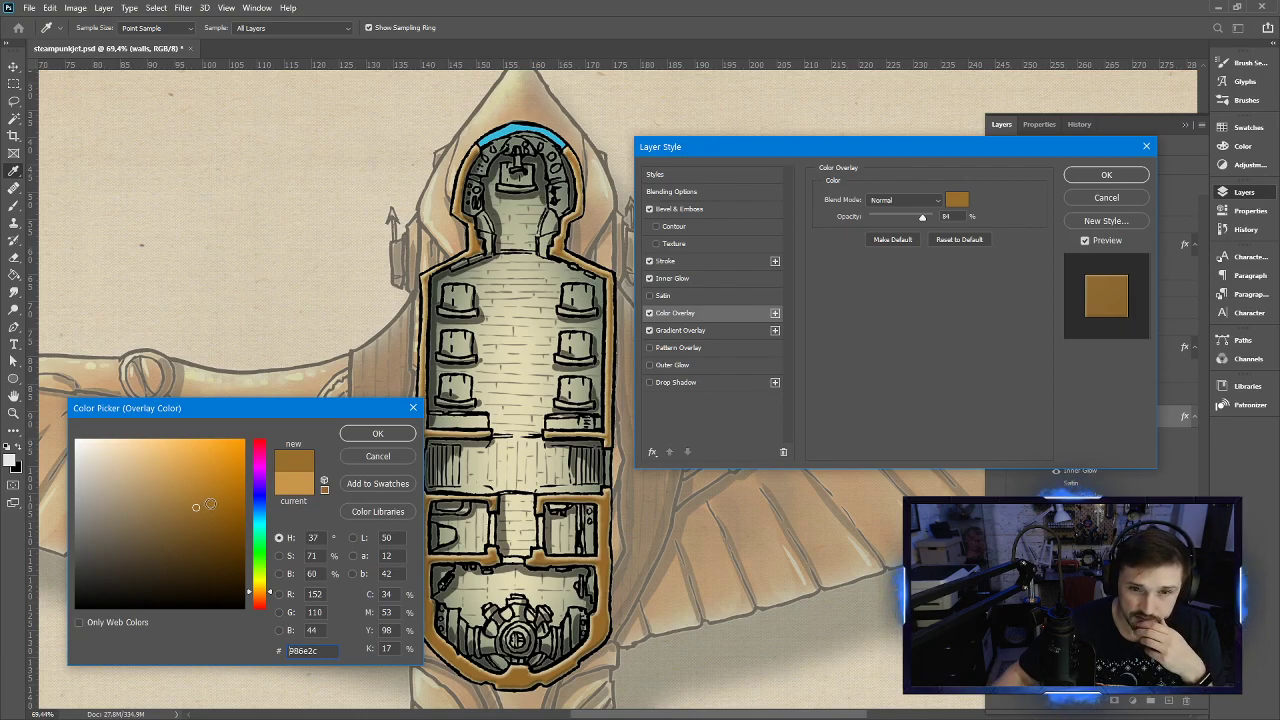
click(147, 451)
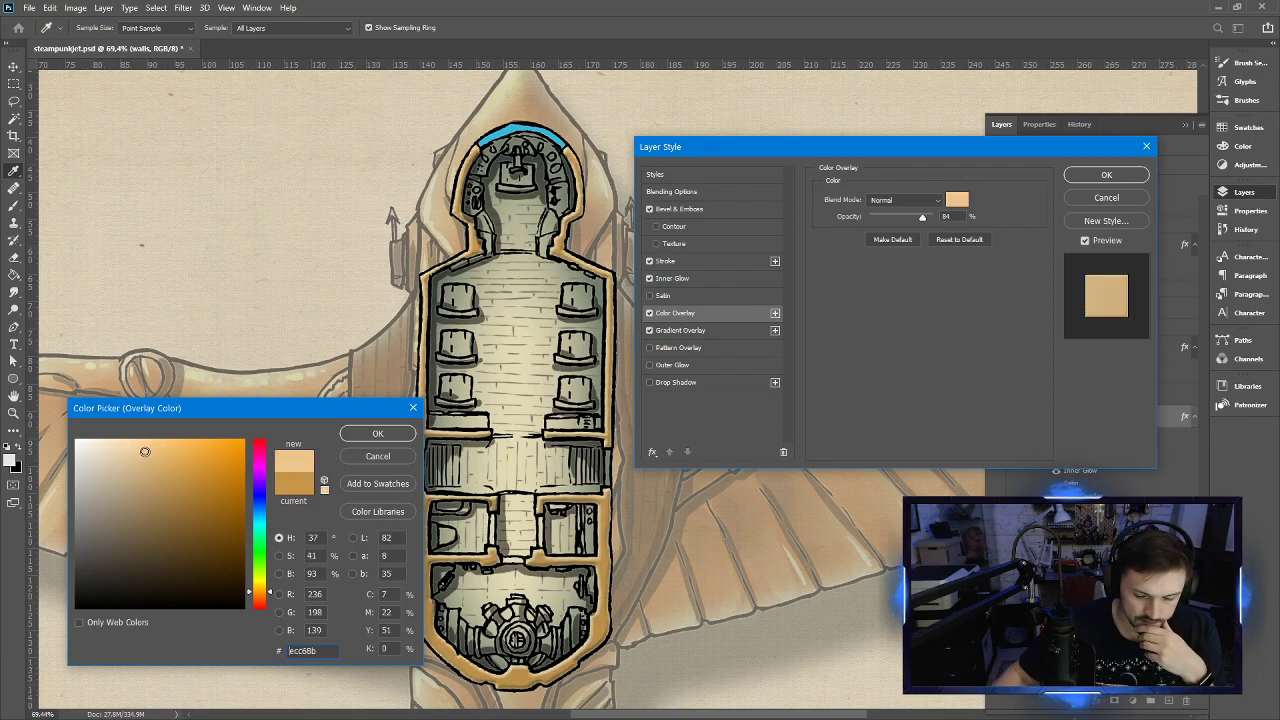
click(101, 465)
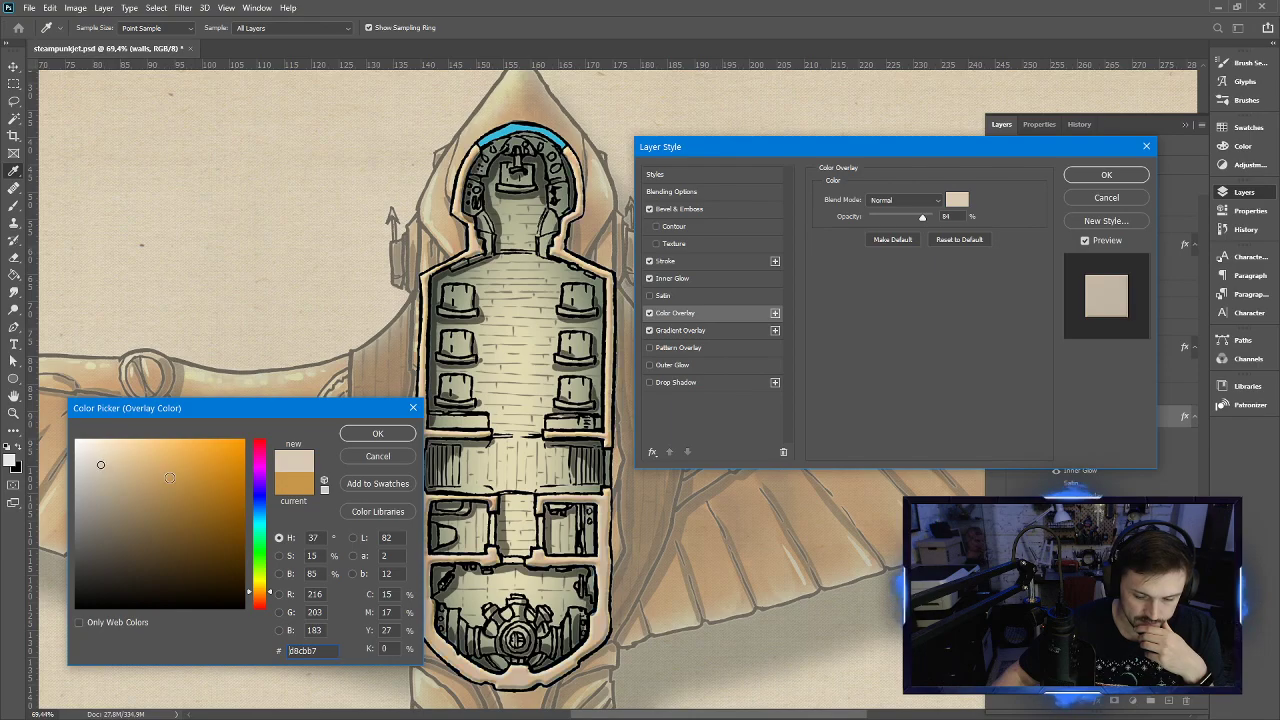
click(202, 495)
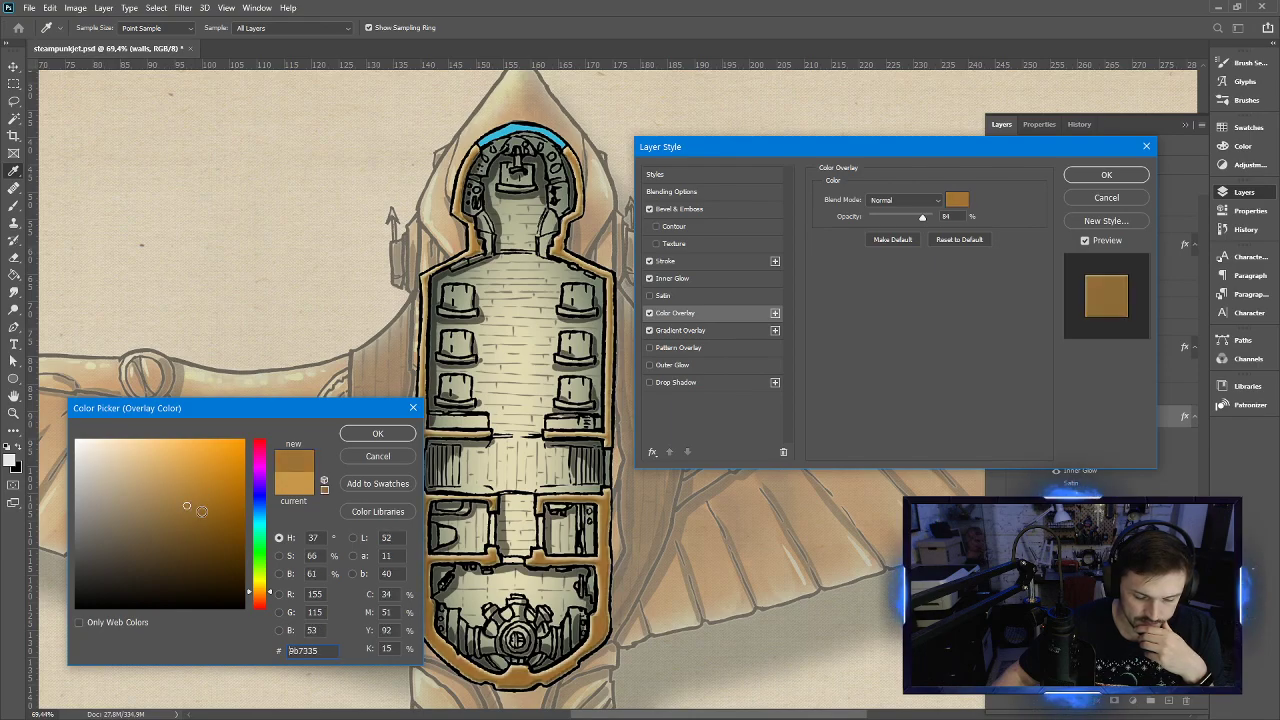
click(205, 507)
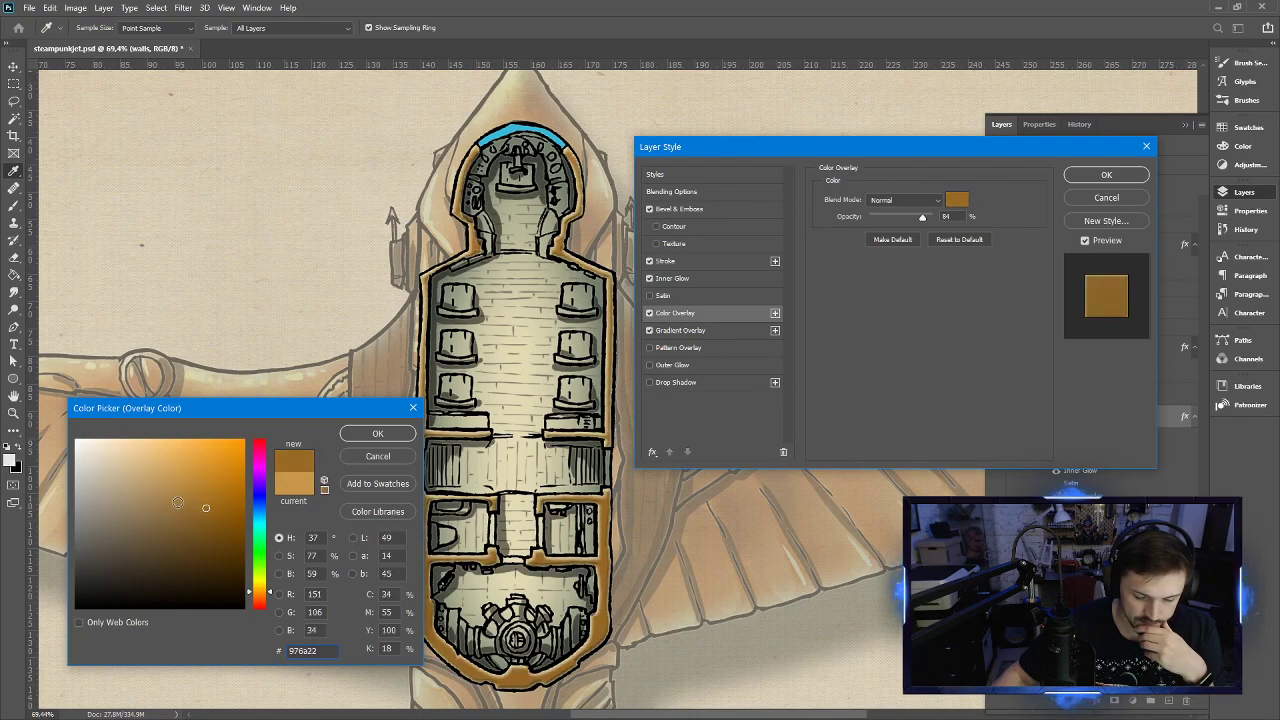
click(184, 499)
click(203, 504)
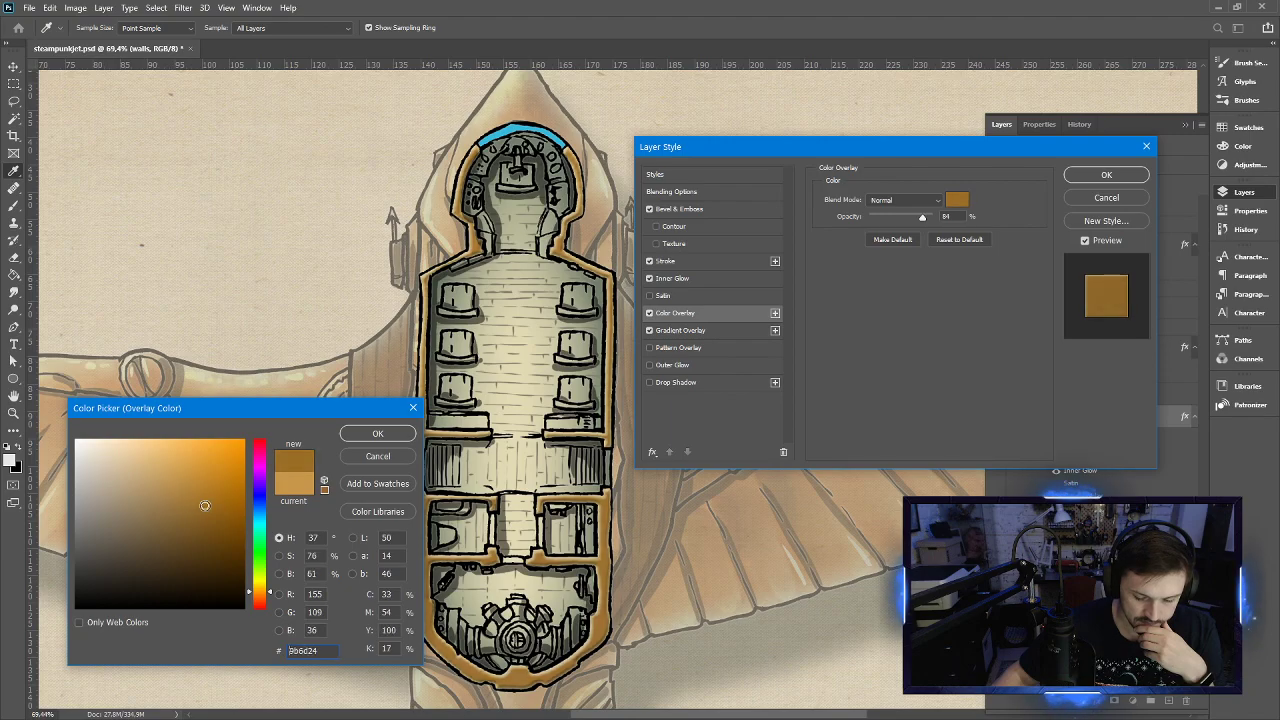
click(350, 433)
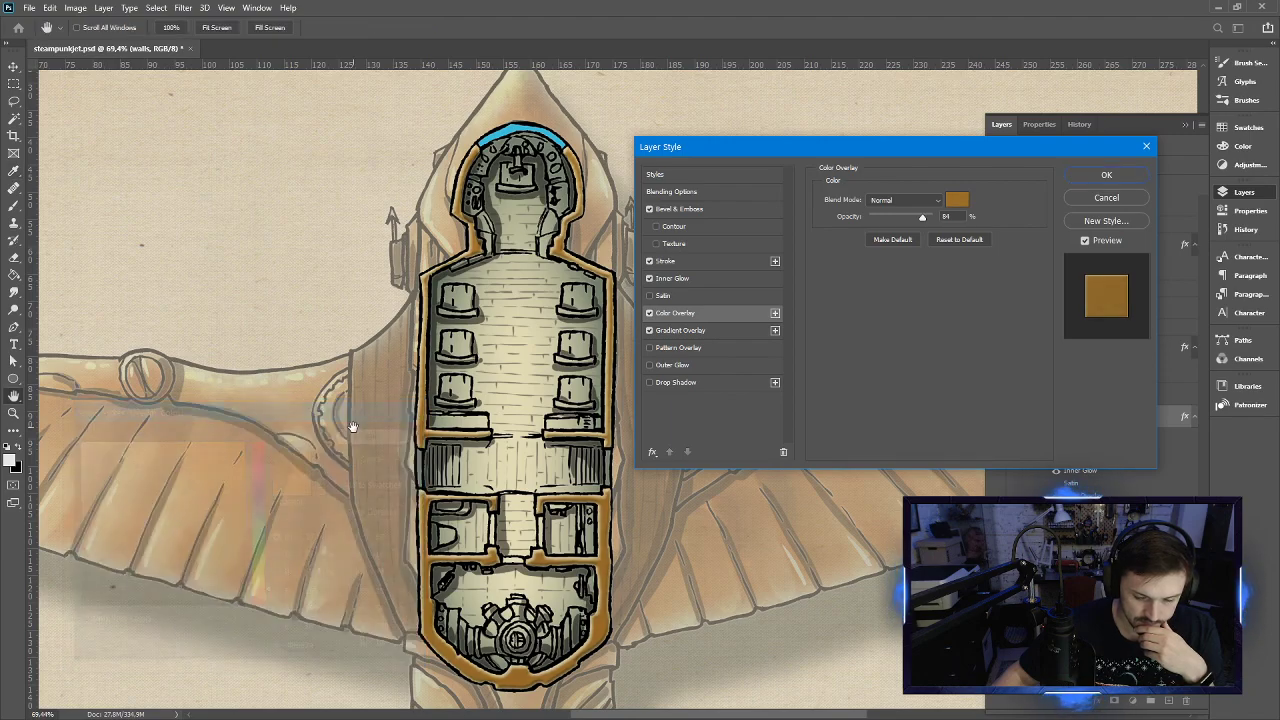
click(716, 209)
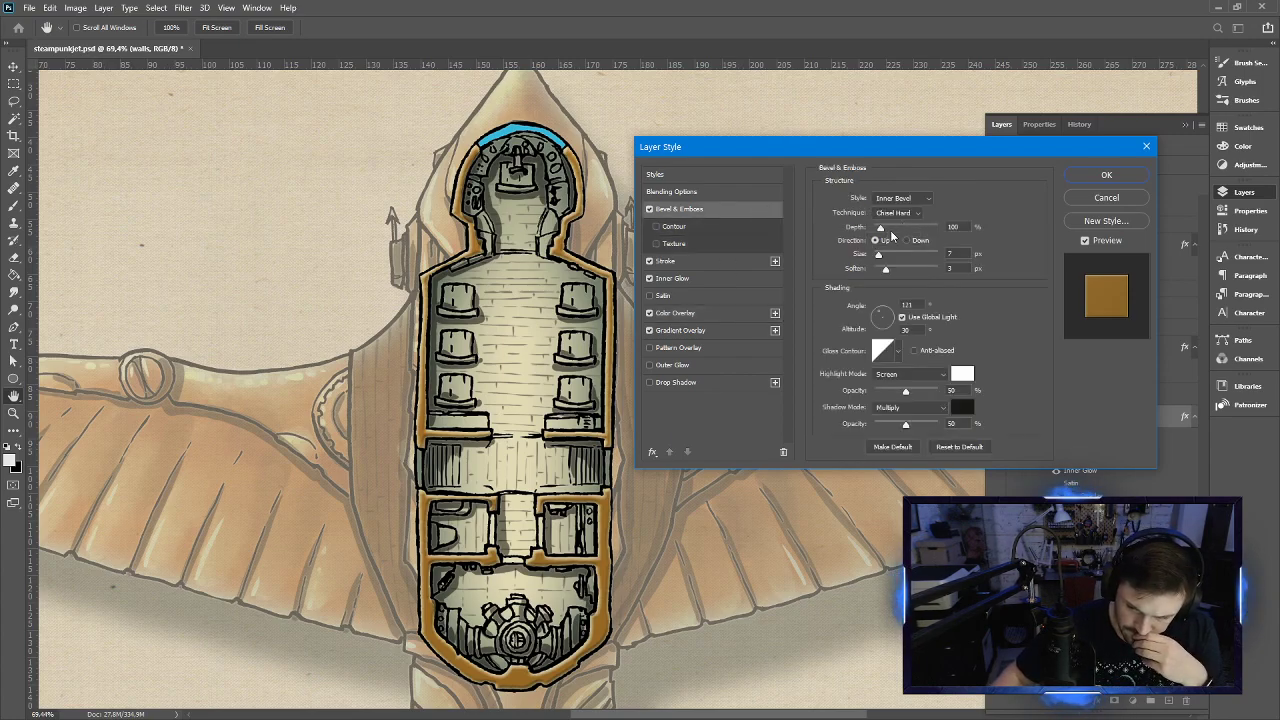
Turn off Inner Glow and set the wall bevel to 7 px size with about 8 px soften
drag(885, 257, 880, 257)
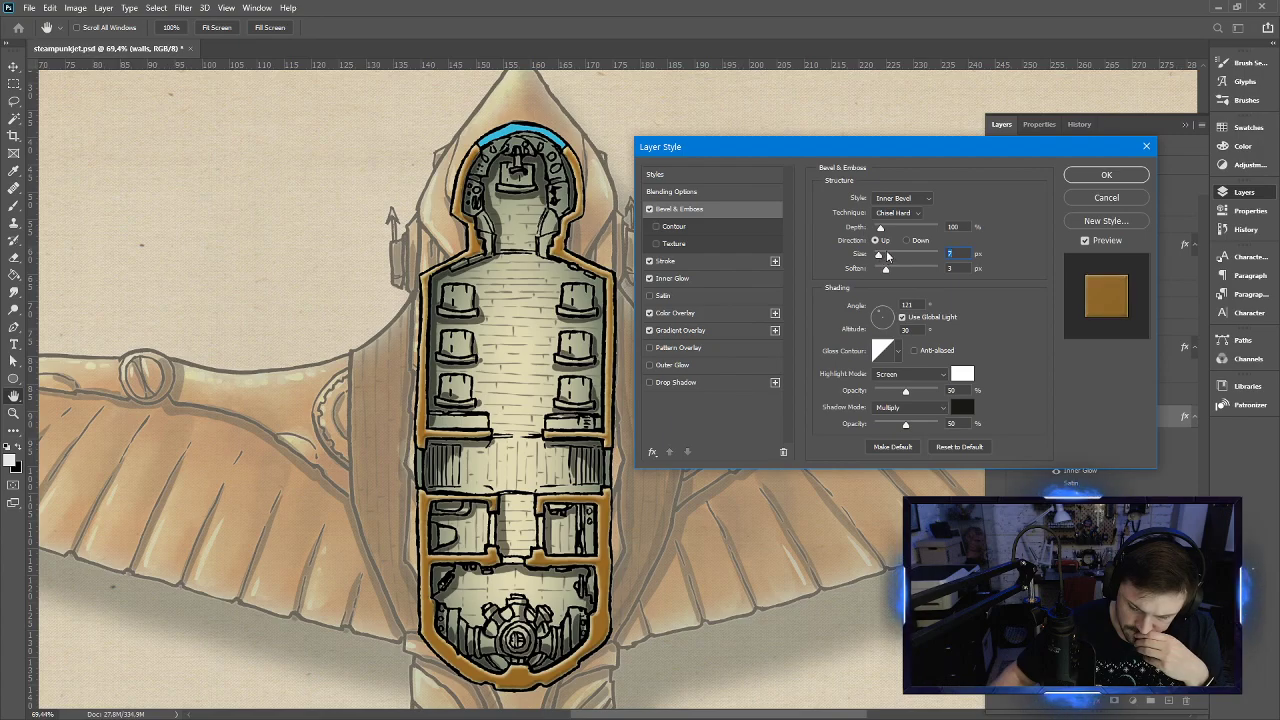
drag(890, 269, 864, 272)
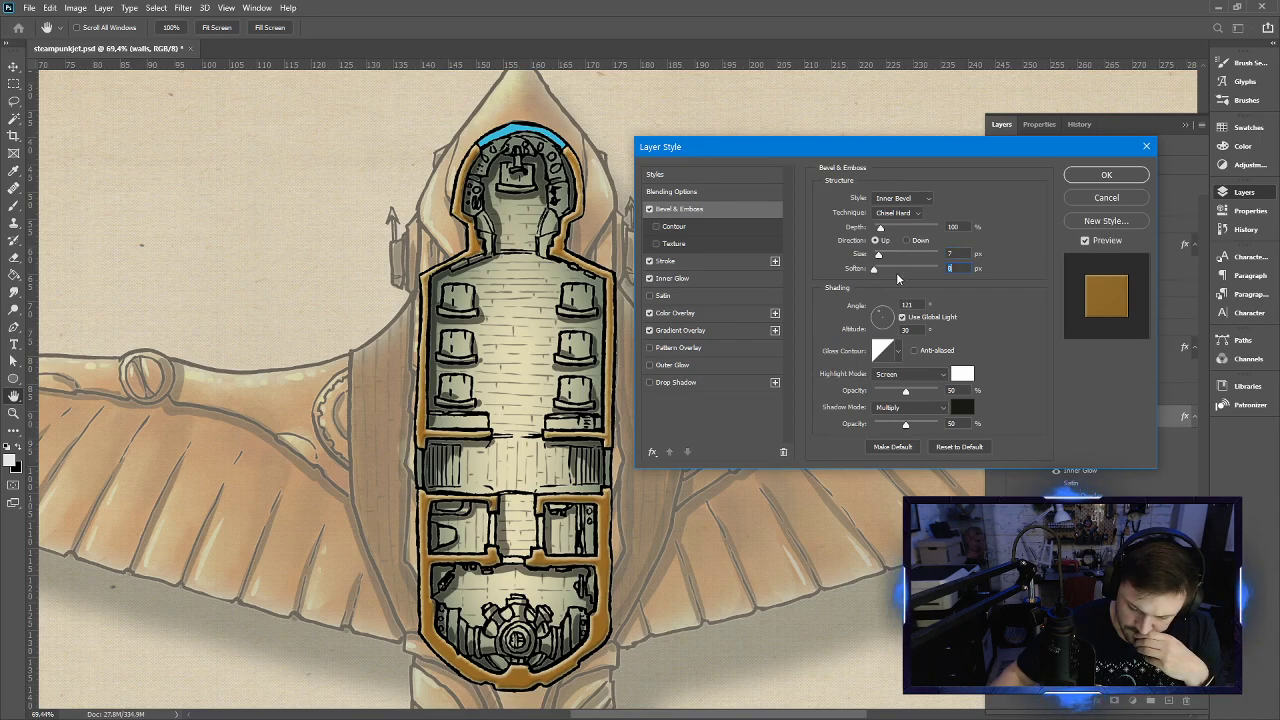
click(651, 280)
click(650, 280)
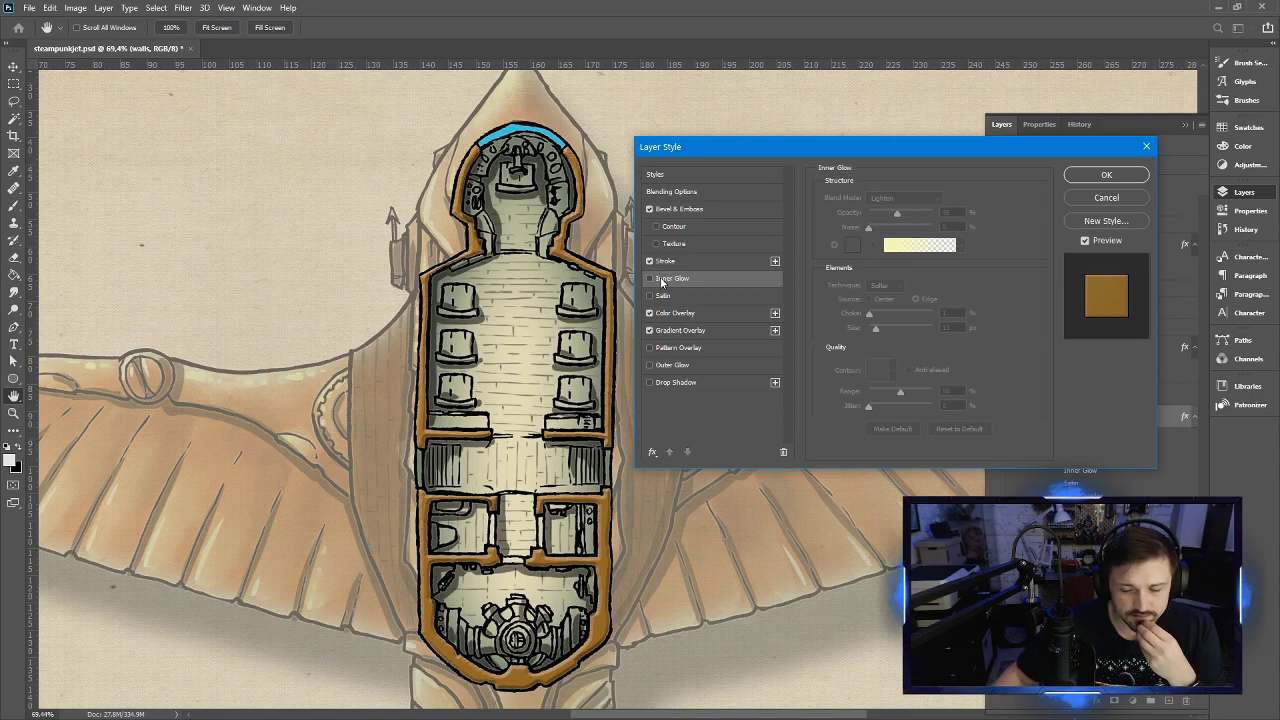
click(700, 210)
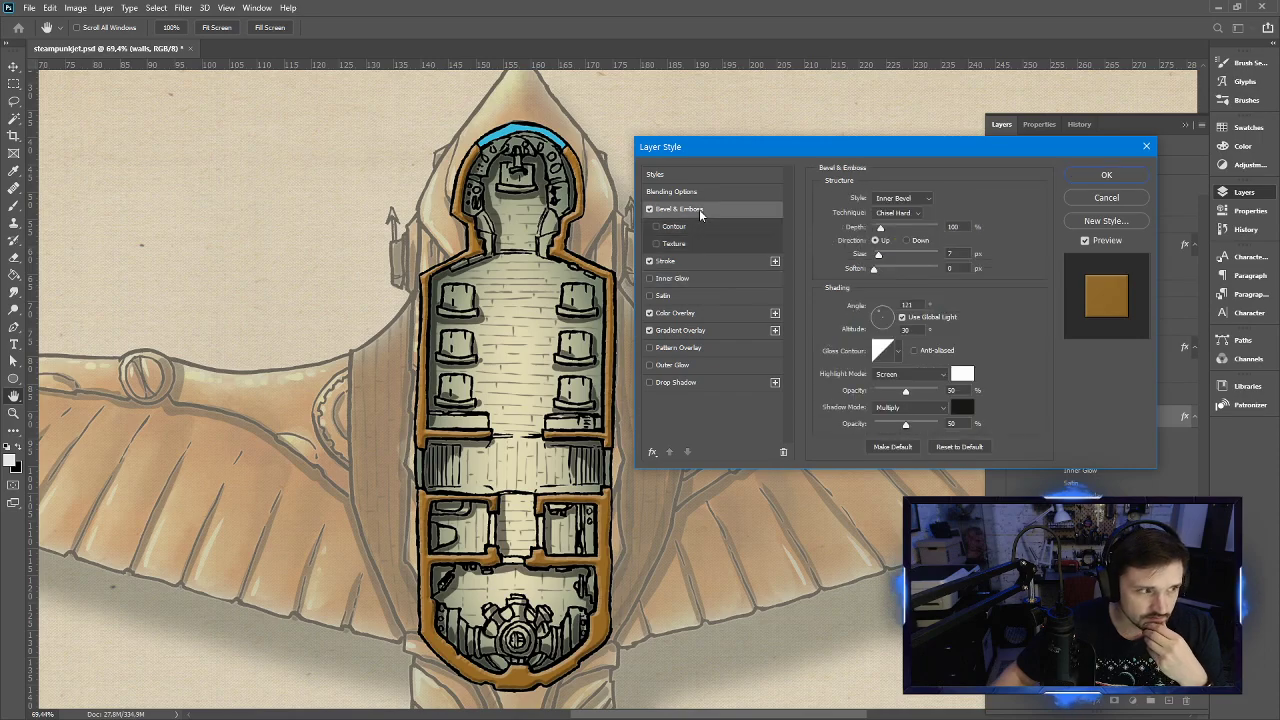
drag(884, 273, 906, 271)
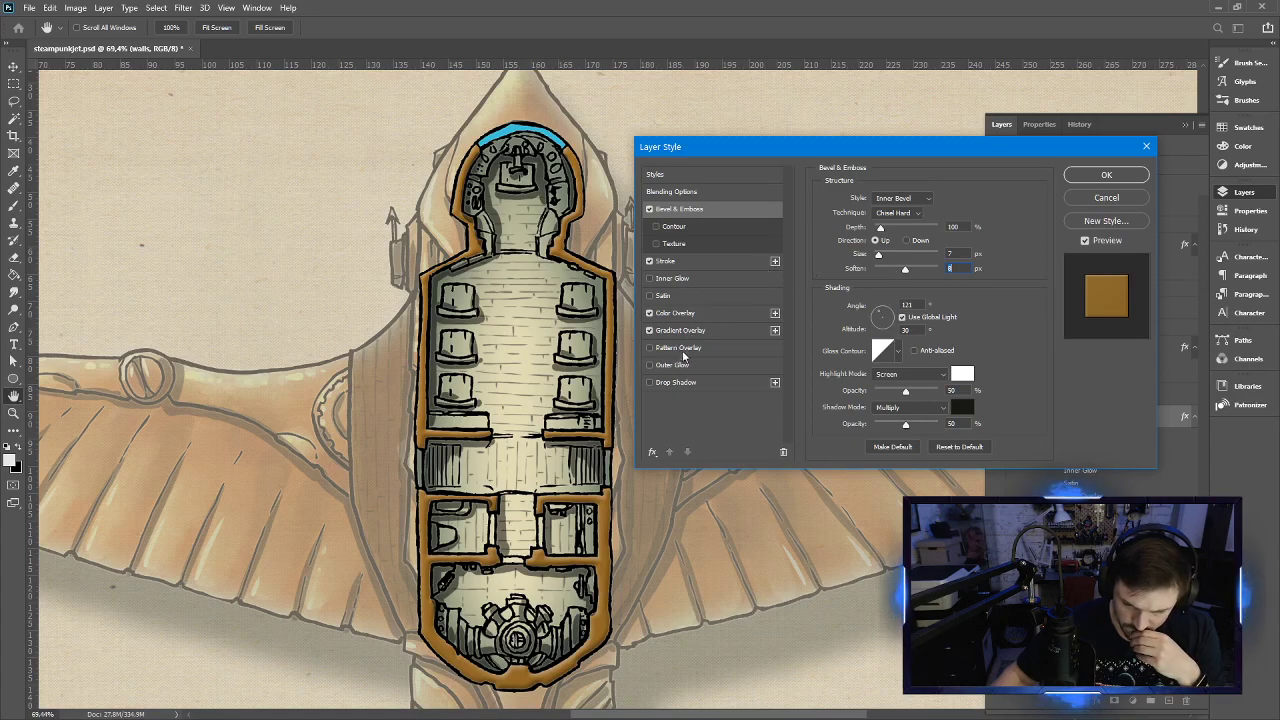
Re-enable Inner Glow at 5 px size and low opacity, then apply the layer style
click(684, 280)
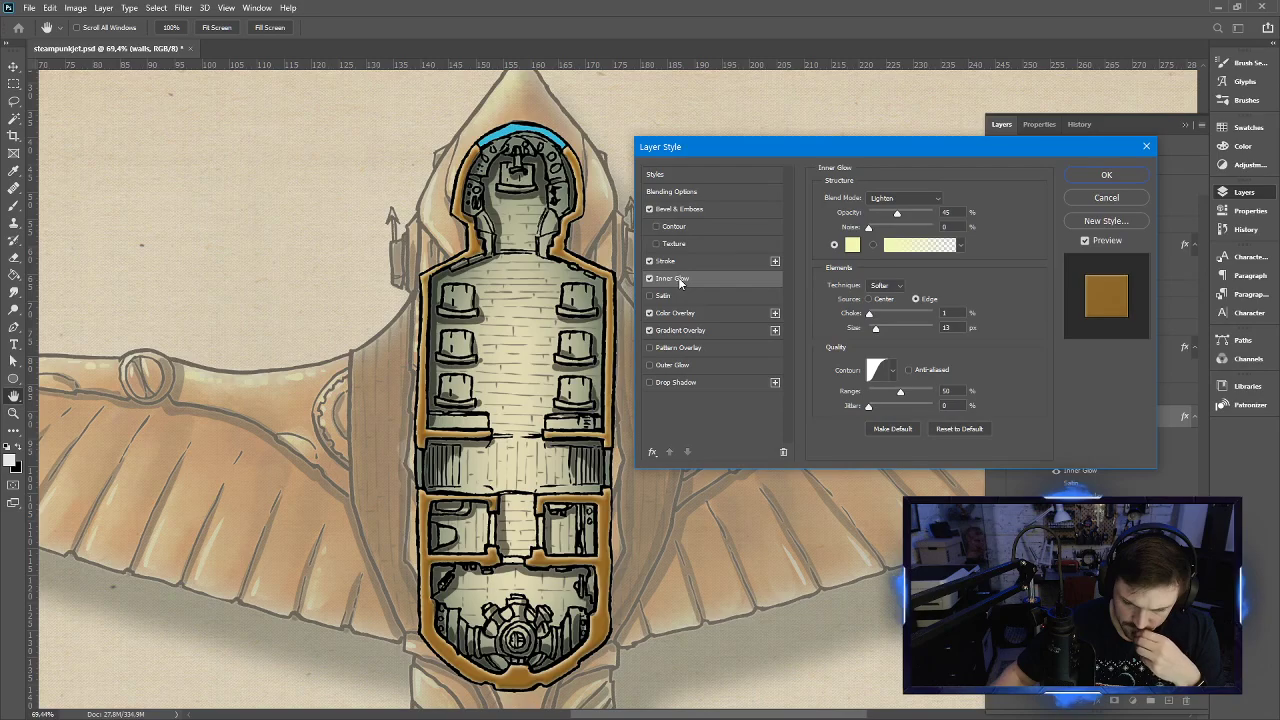
click(953, 329)
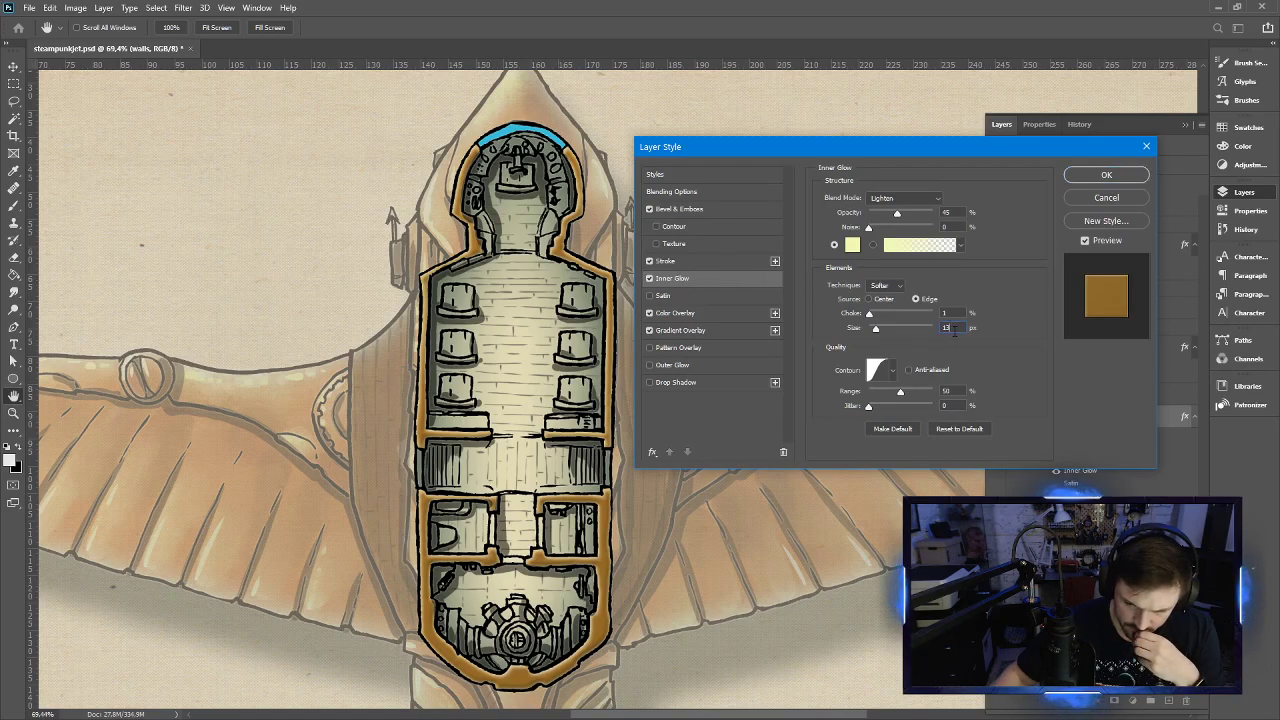
text(5)
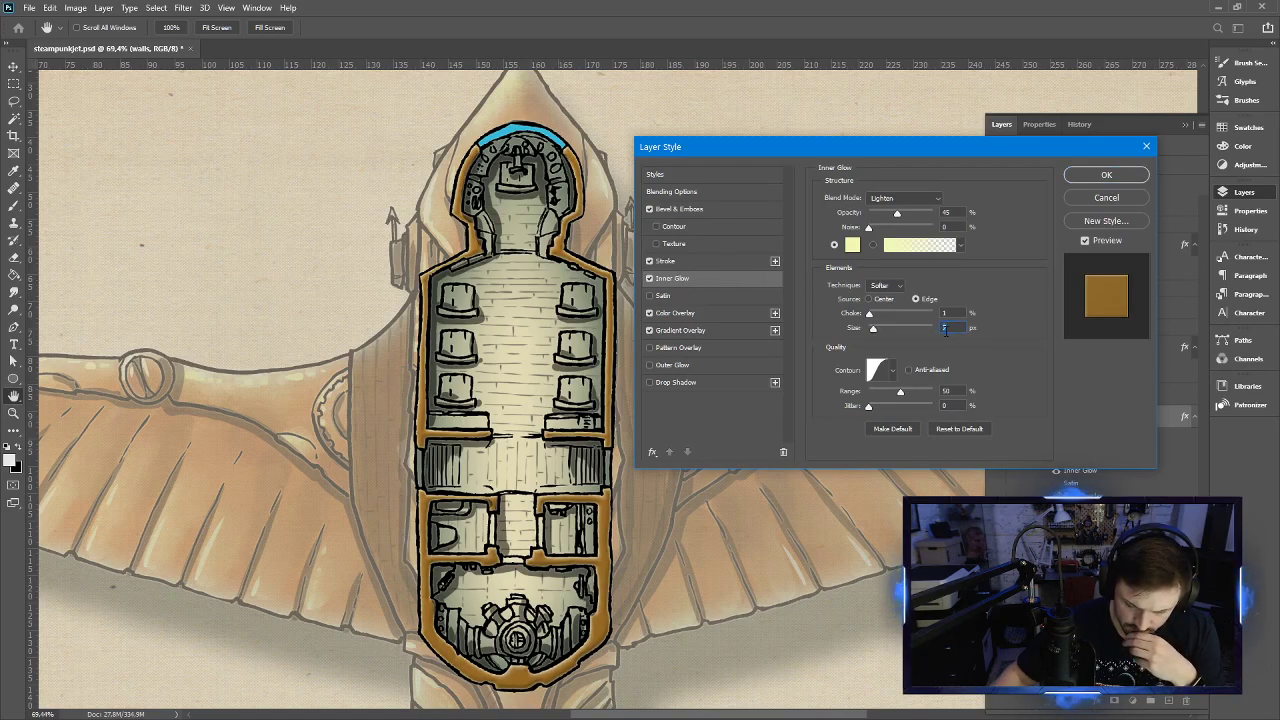
key(Down)
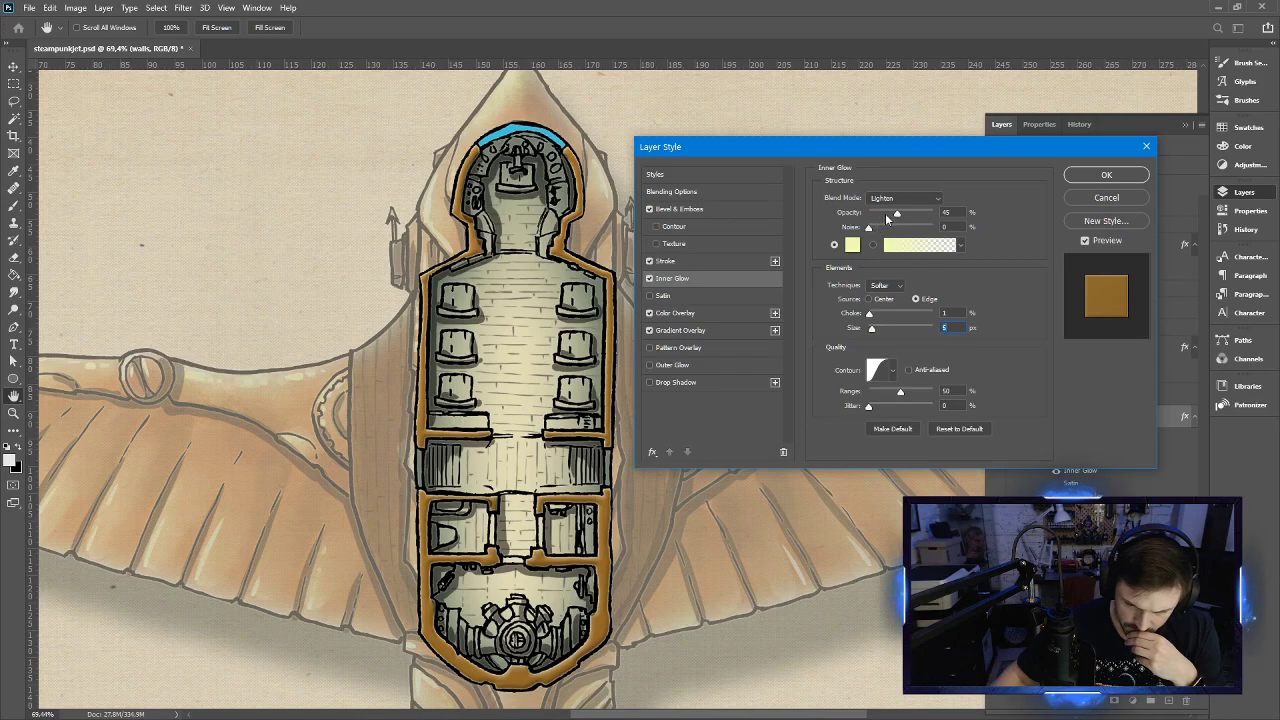
click(886, 214)
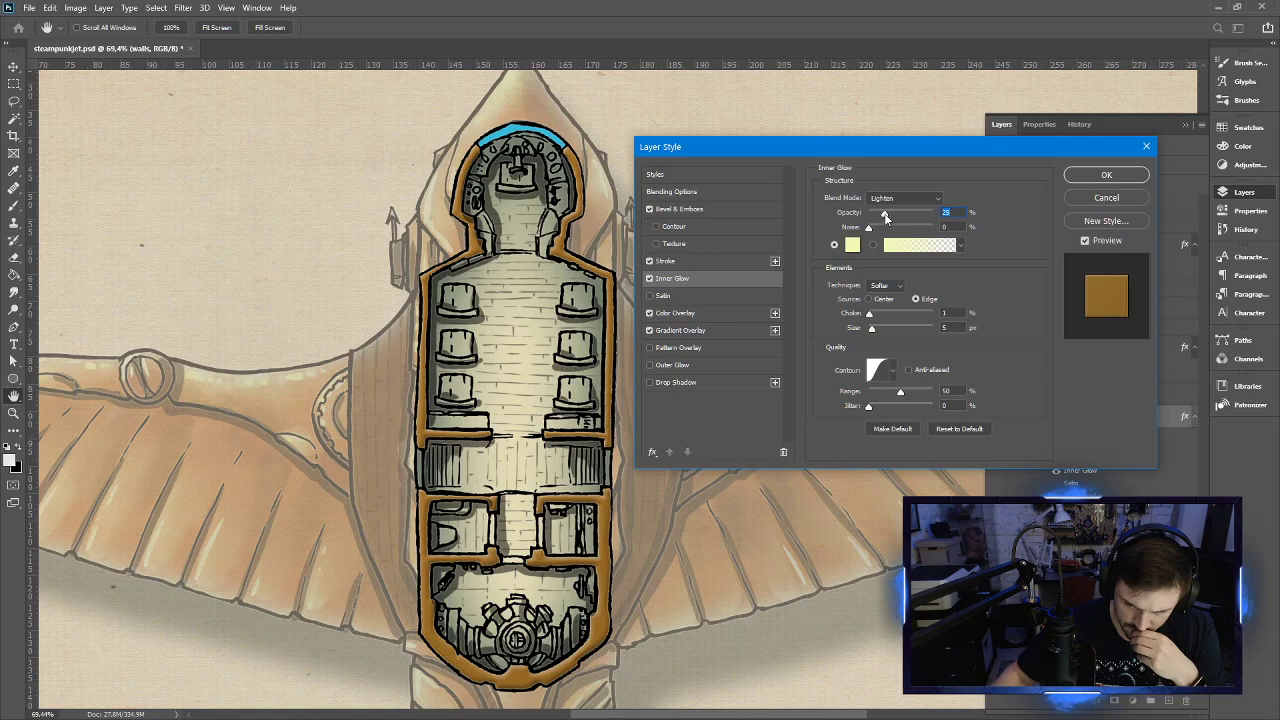
drag(884, 214, 884, 216)
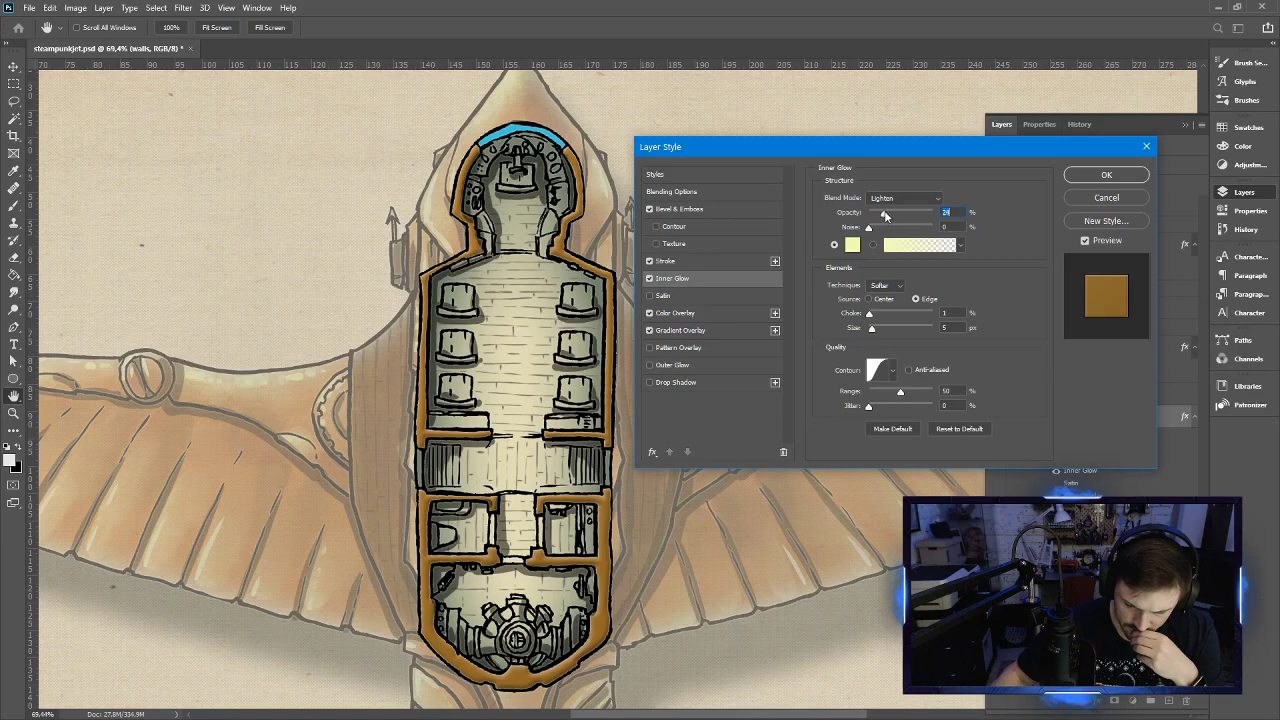
click(1100, 176)
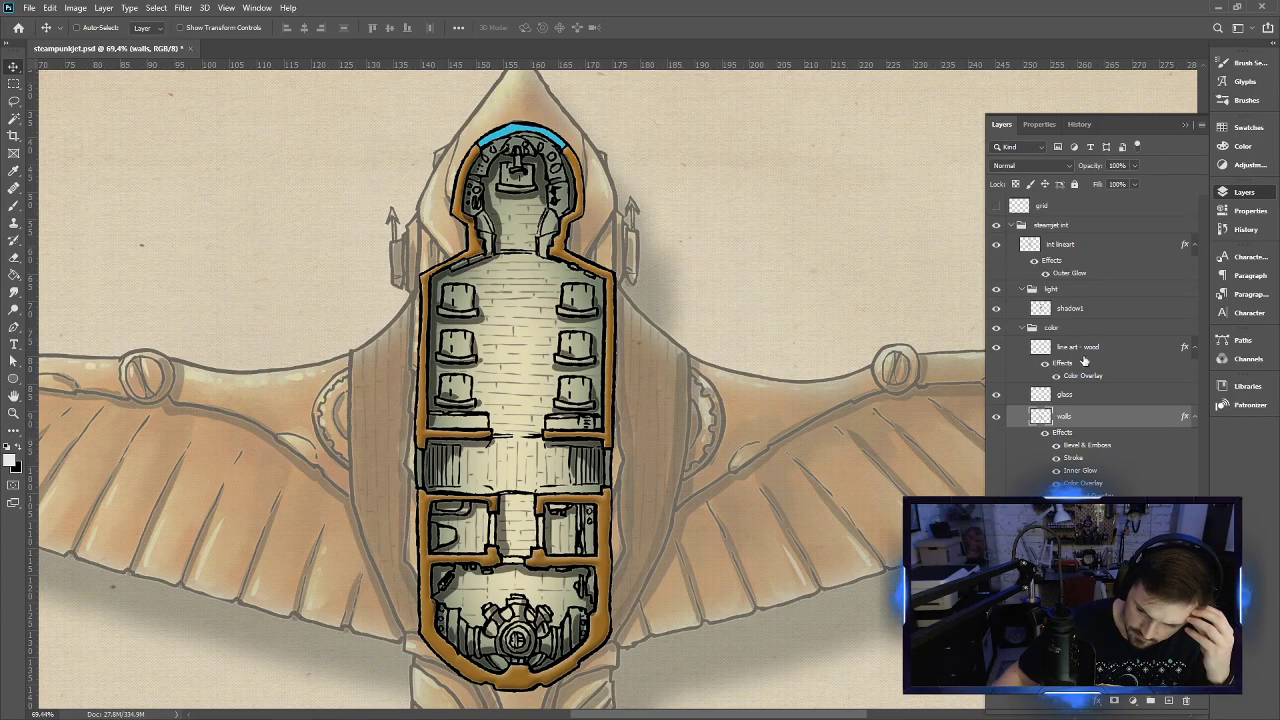
Compare the wood line art's overlay on and off, then hide the walls' Stroke effect
click(1045, 366)
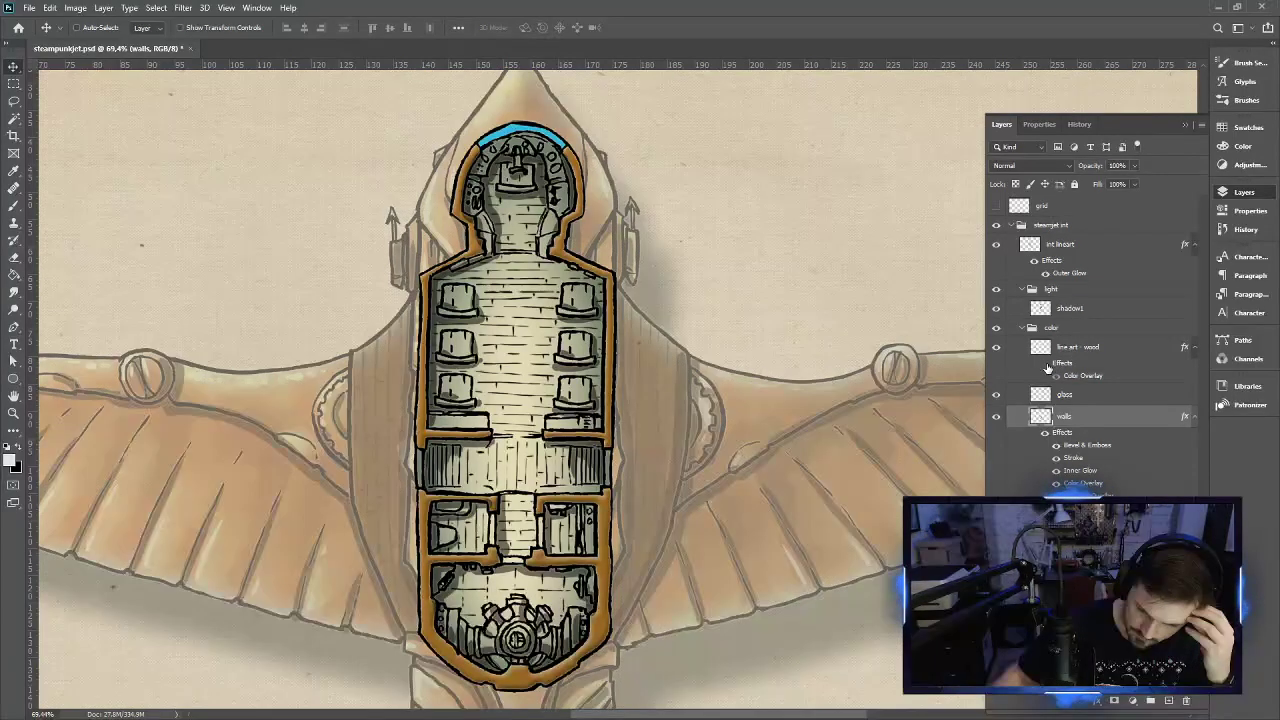
click(1045, 366)
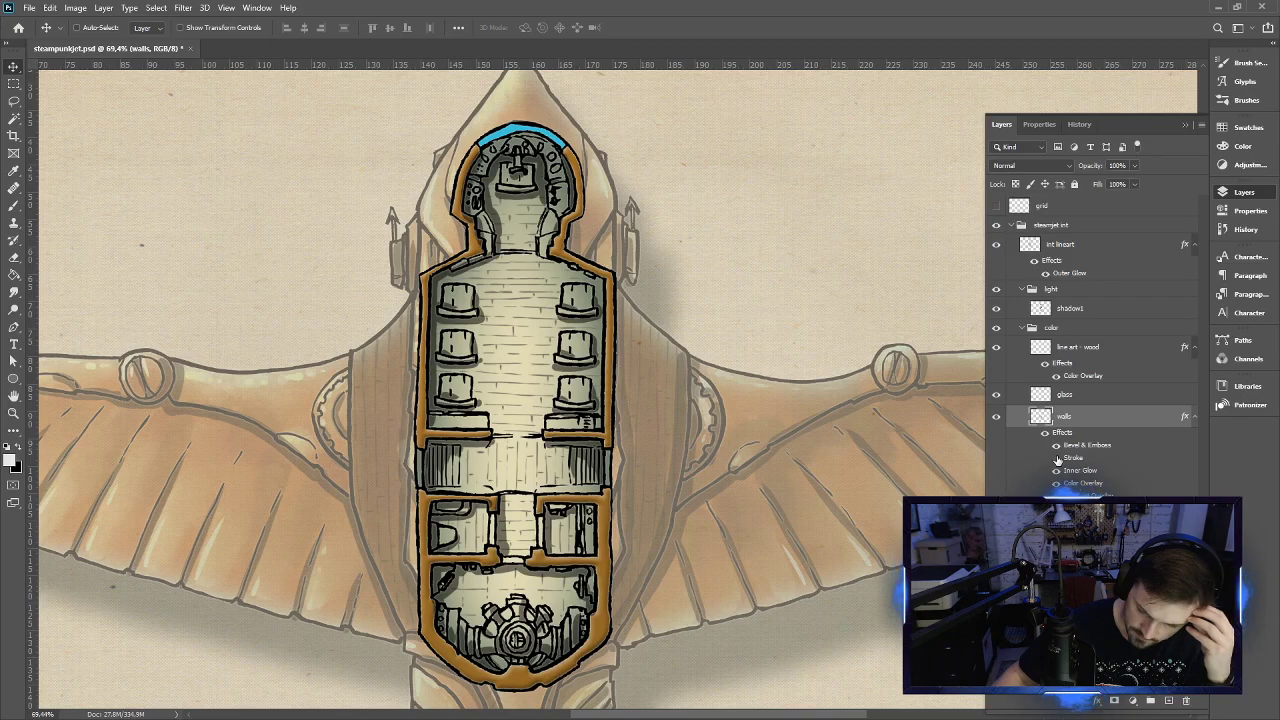
click(1057, 459)
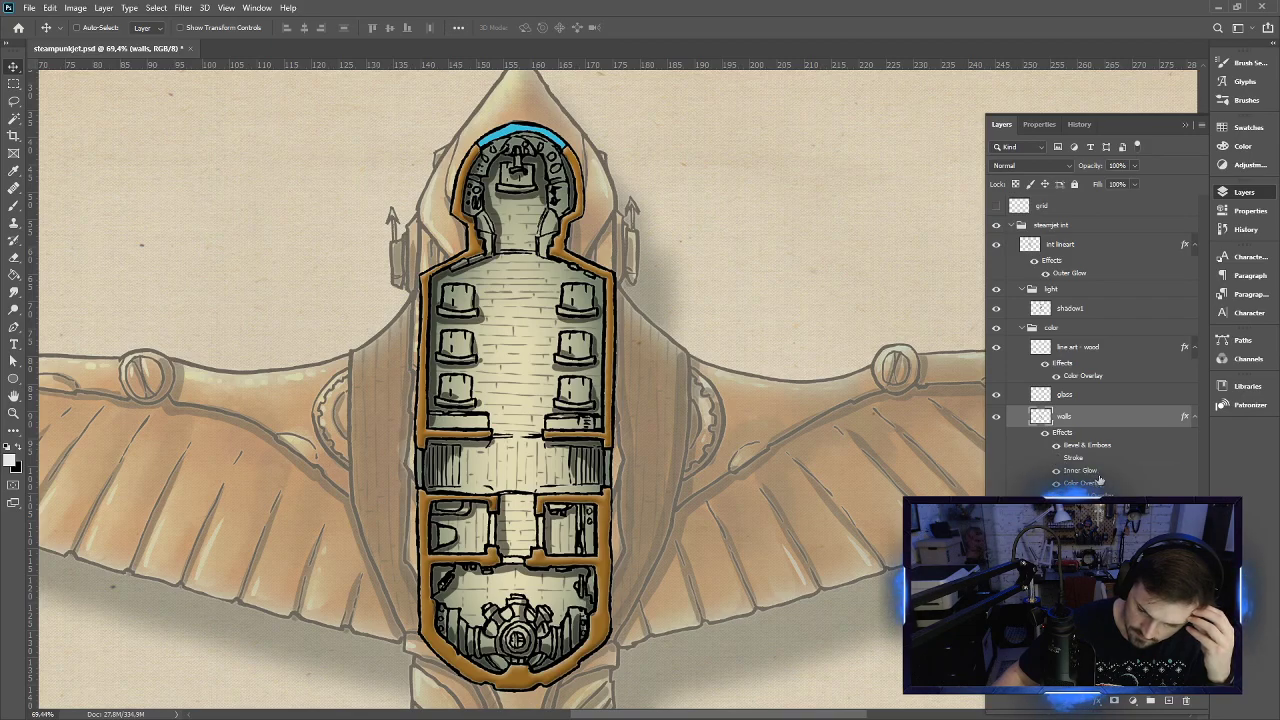